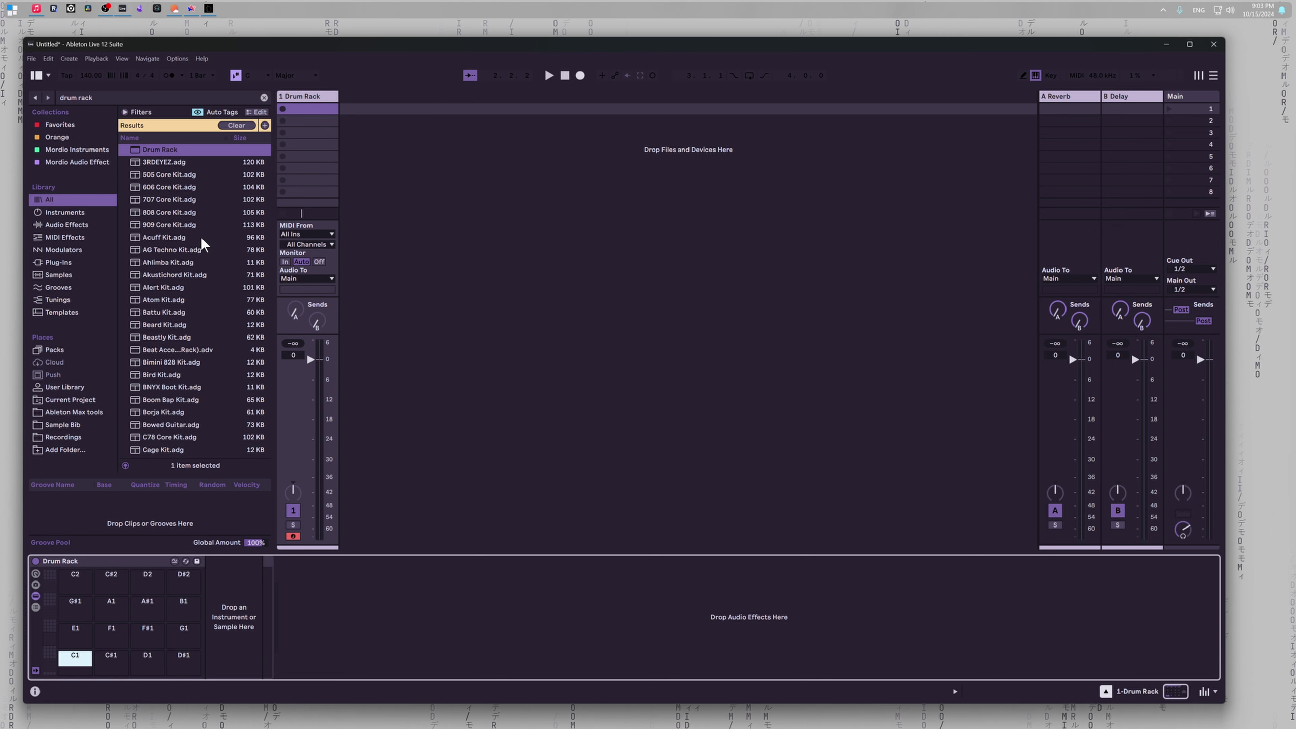
Step: Find Drum Sampler in the browser and load it onto the Drum Rack's C1 pad
{"action": "key", "text": "ctrl+f"}
{"action": "type", "text": "drum"}
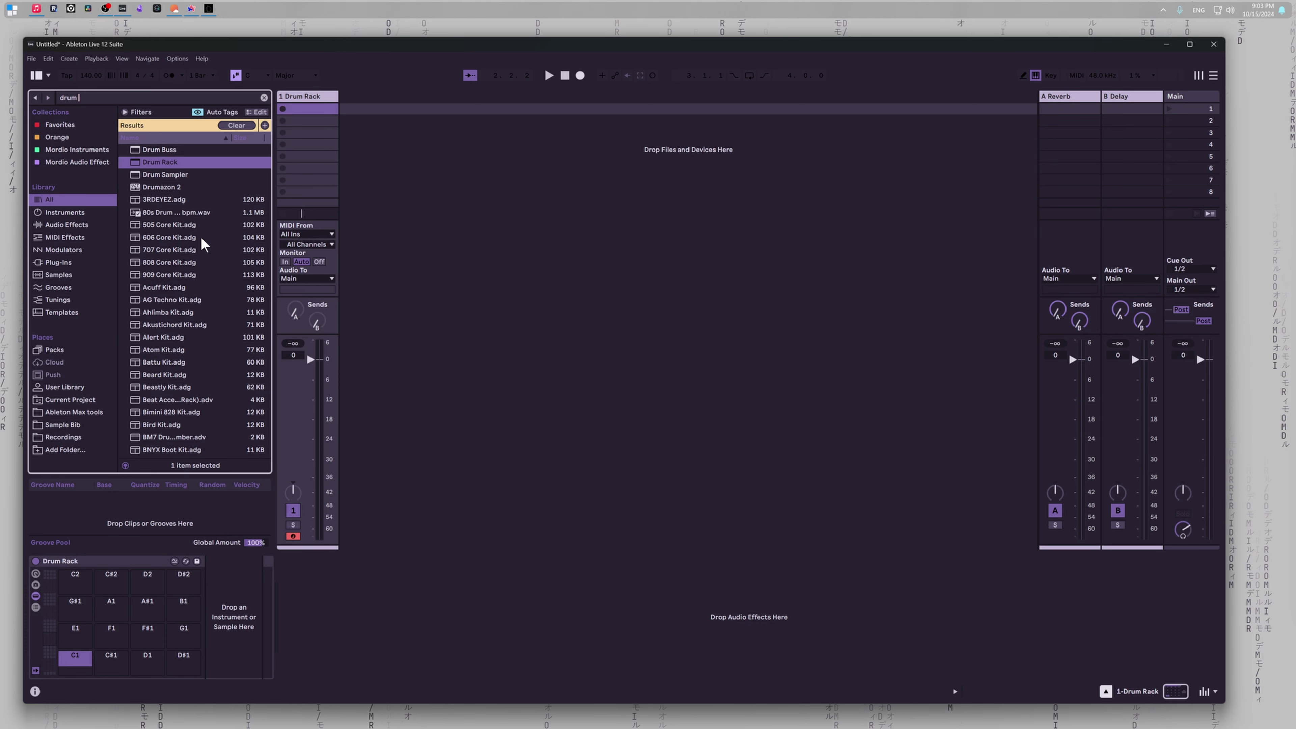
{"action": "type", "text": " sam"}
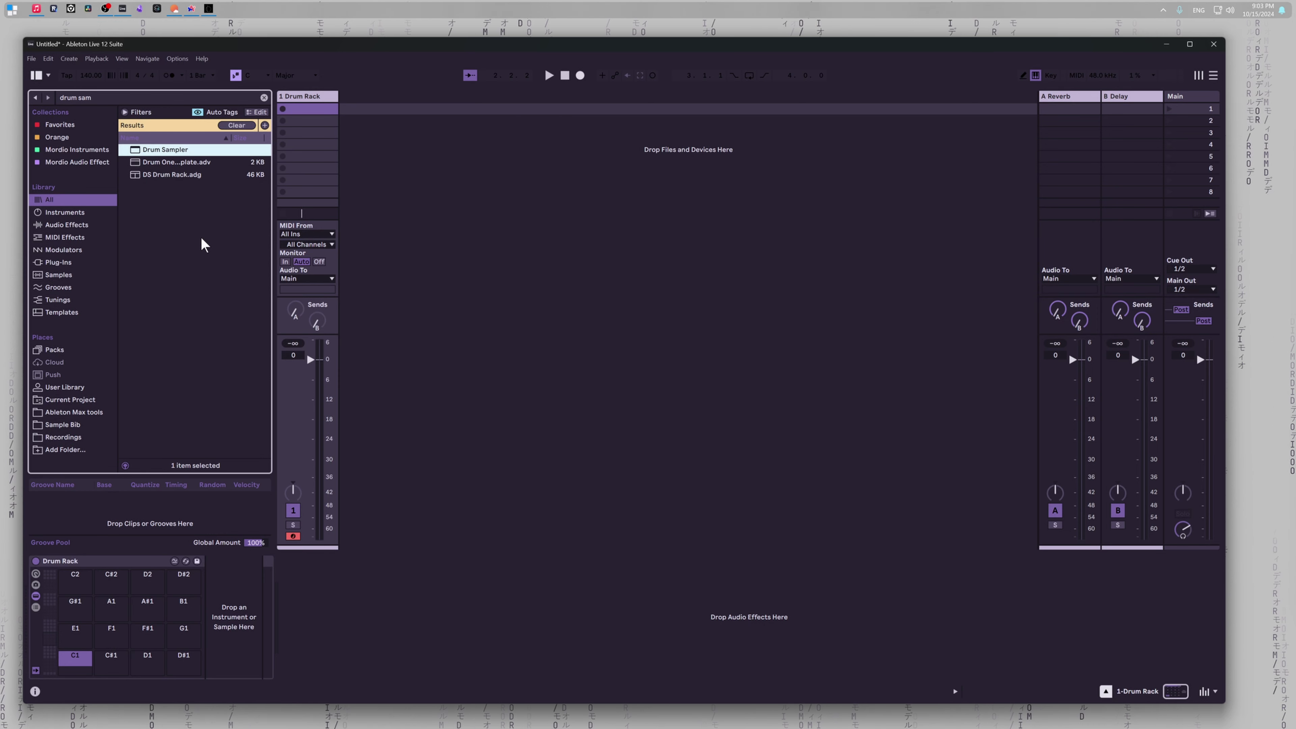
{"action": "left_click_drag", "start_coordinate": [160, 149], "coordinate": [82, 663]}
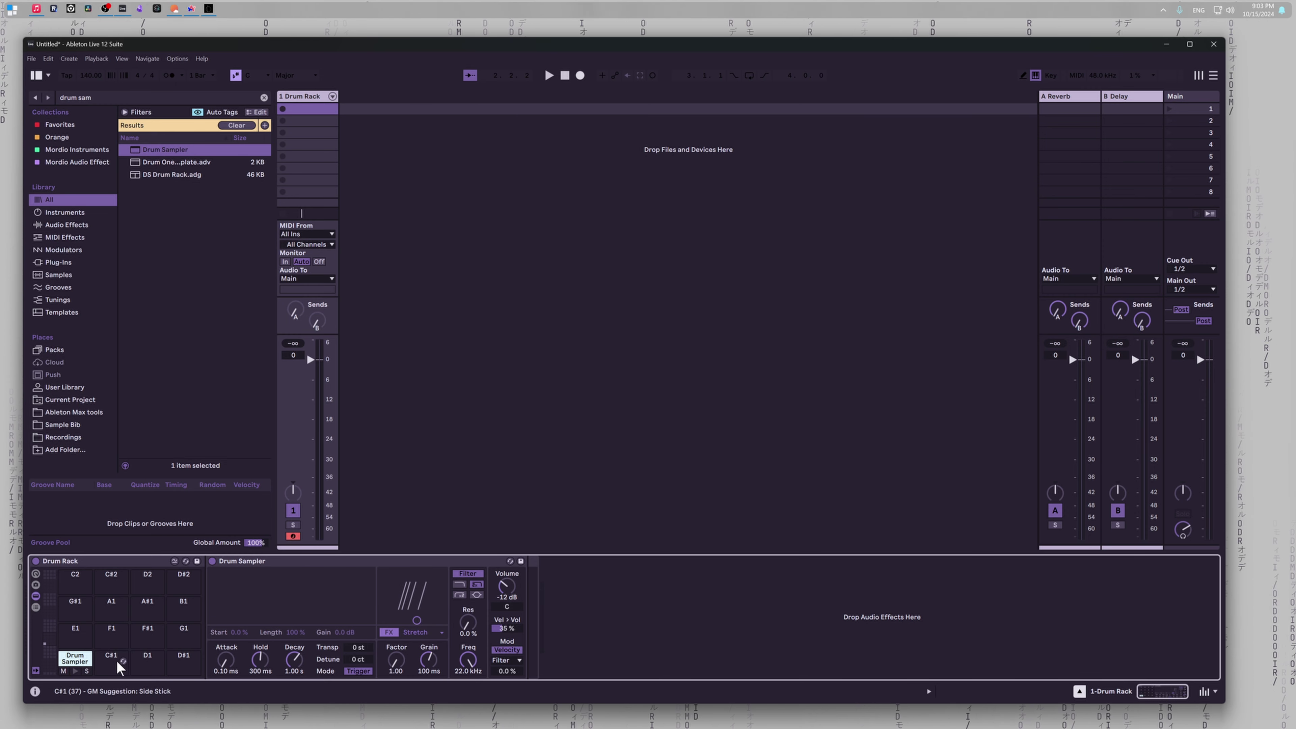
Step: Wrap the C1 pad's Drum Sampler in an Instrument Rack and fill all sixteen pads up to D#2 with copies
{"action": "left_click", "coordinate": [107, 663]}
{"action": "left_click", "coordinate": [75, 660]}
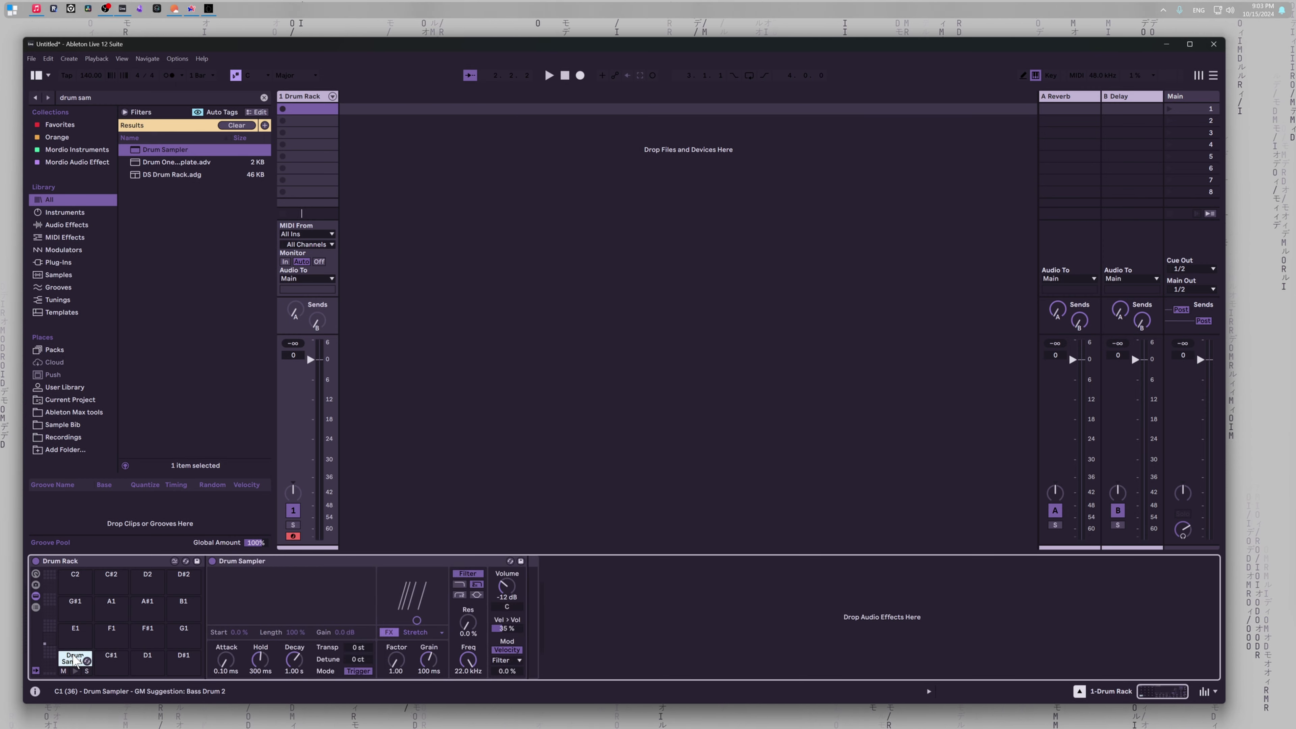
{"action": "left_click_drag", "start_coordinate": [75, 661], "coordinate": [76, 582]}
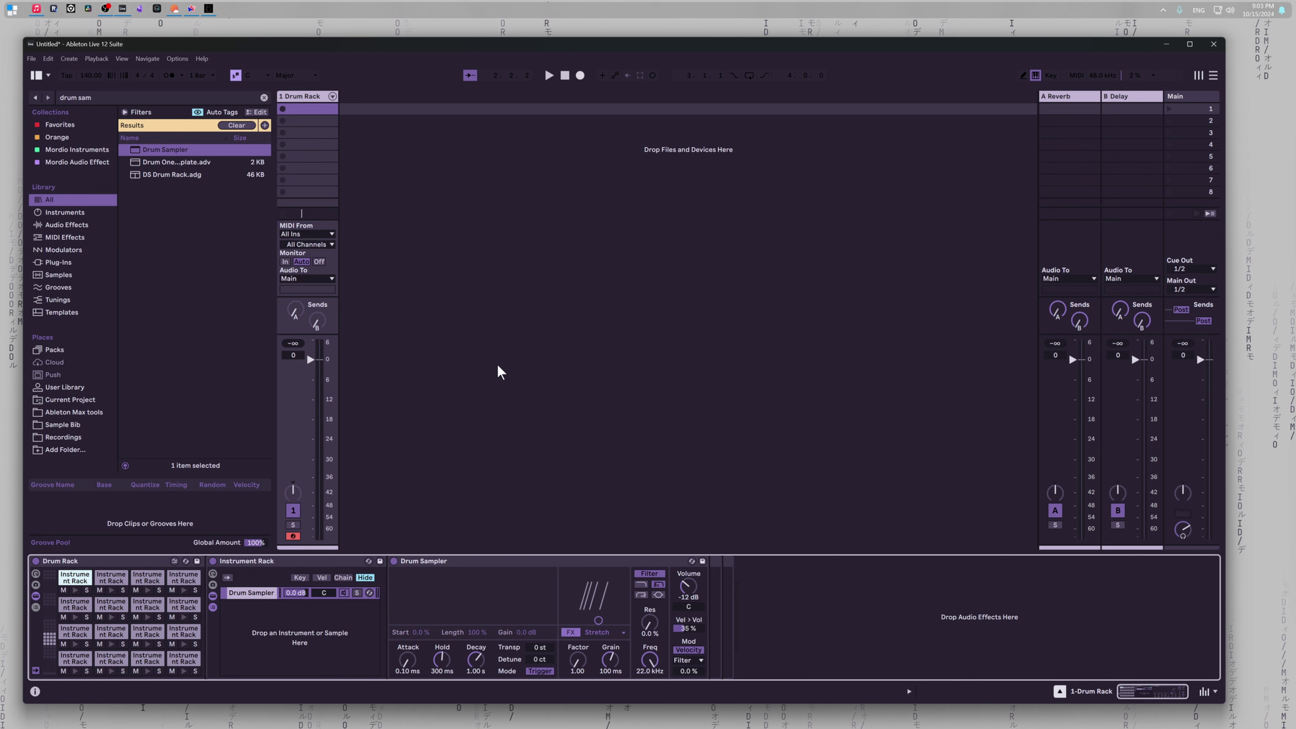
Step: Rename the Drum Rack track as "drums"
{"action": "left_click", "coordinate": [313, 97]}
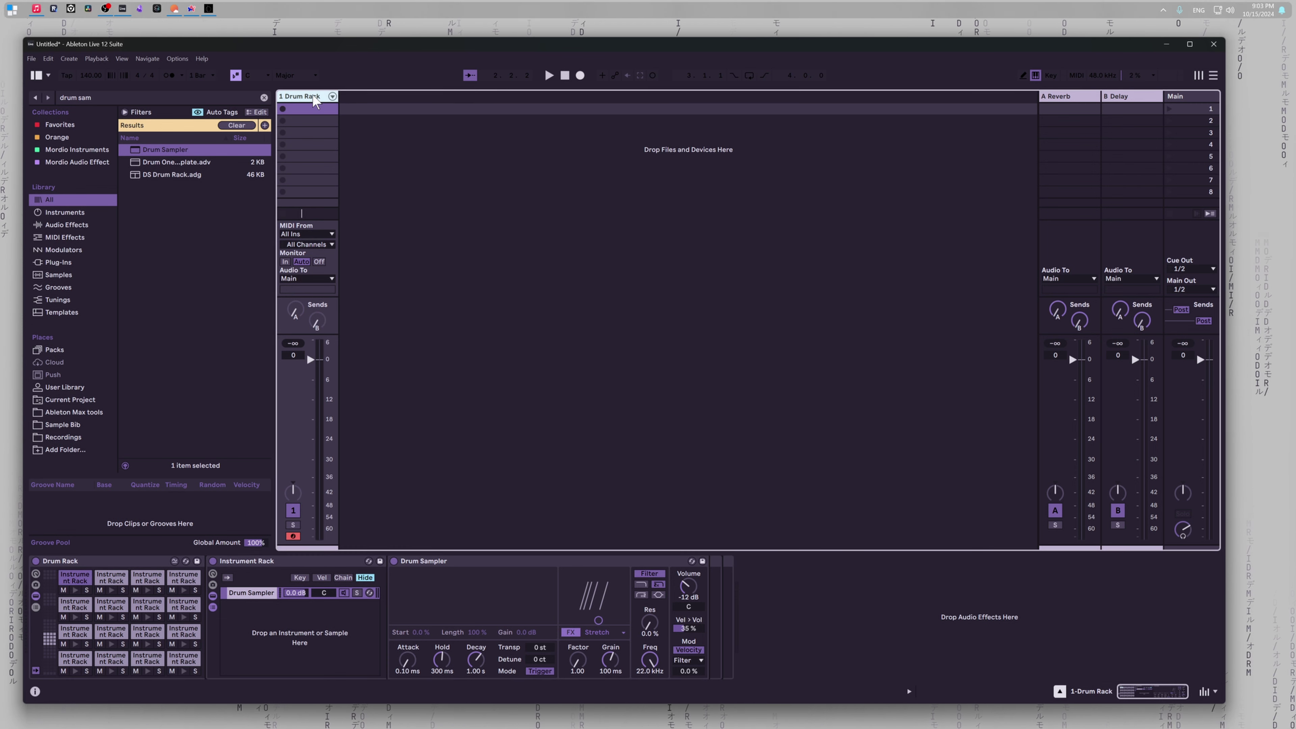
{"action": "key", "text": "ctrl+r"}
{"action": "type", "text": "drums"}
{"action": "key", "text": "Return"}
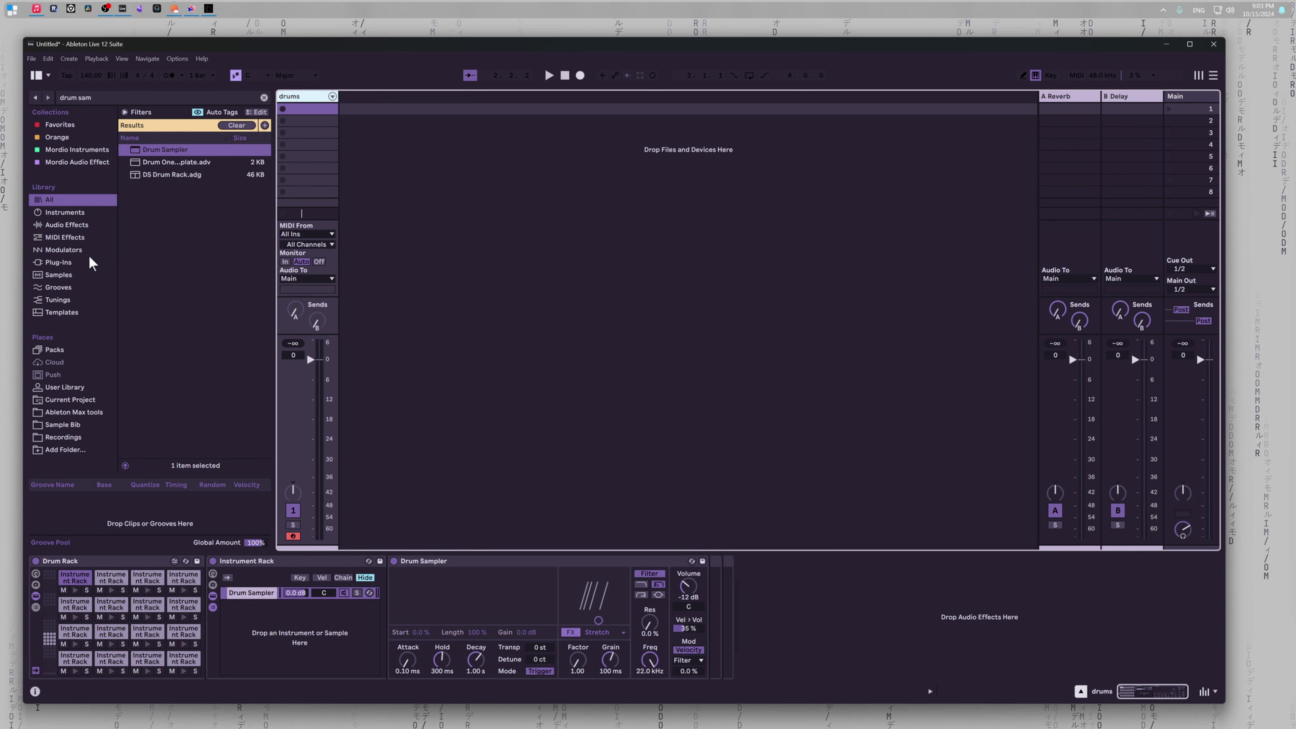
Step: Search the browser for "perc", audition the E-Perc samples, and load E-Perc Beetle Talk into the C2 pad's Drum Sampler
{"action": "key", "text": "ctrl+f"}
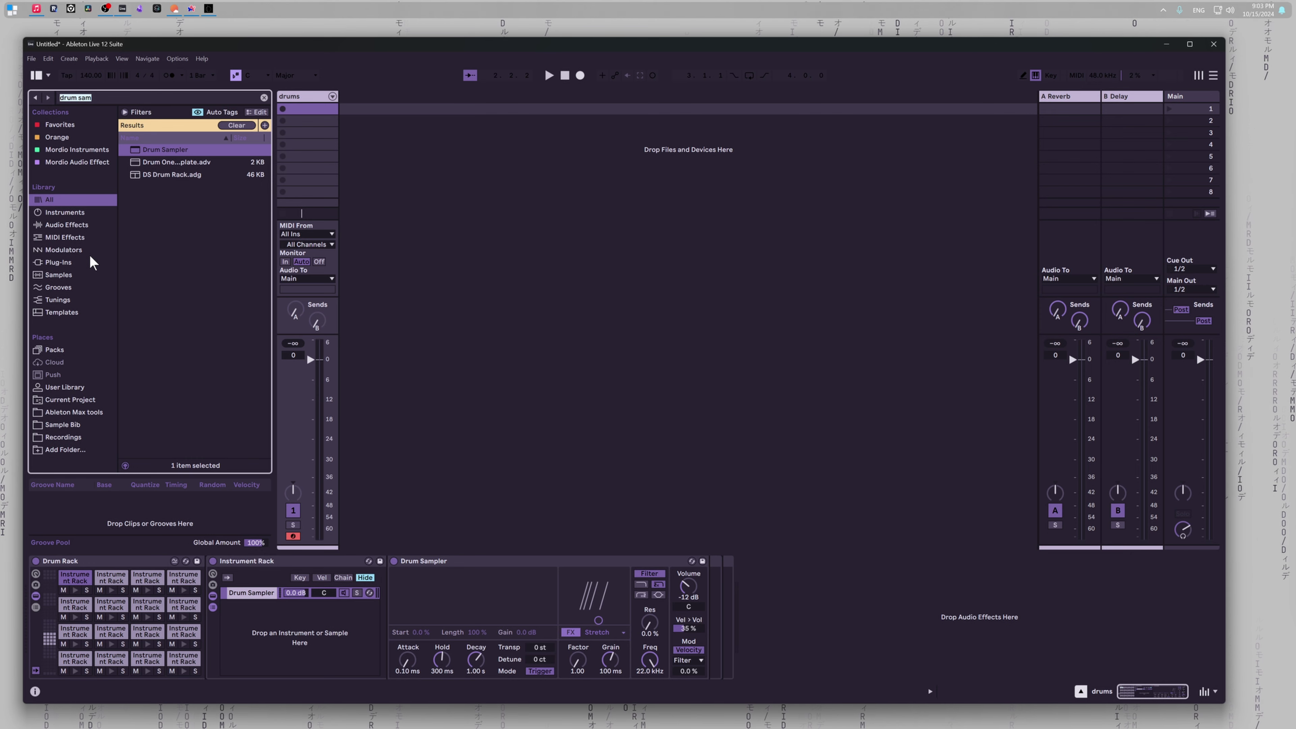
{"action": "type", "text": "perc"}
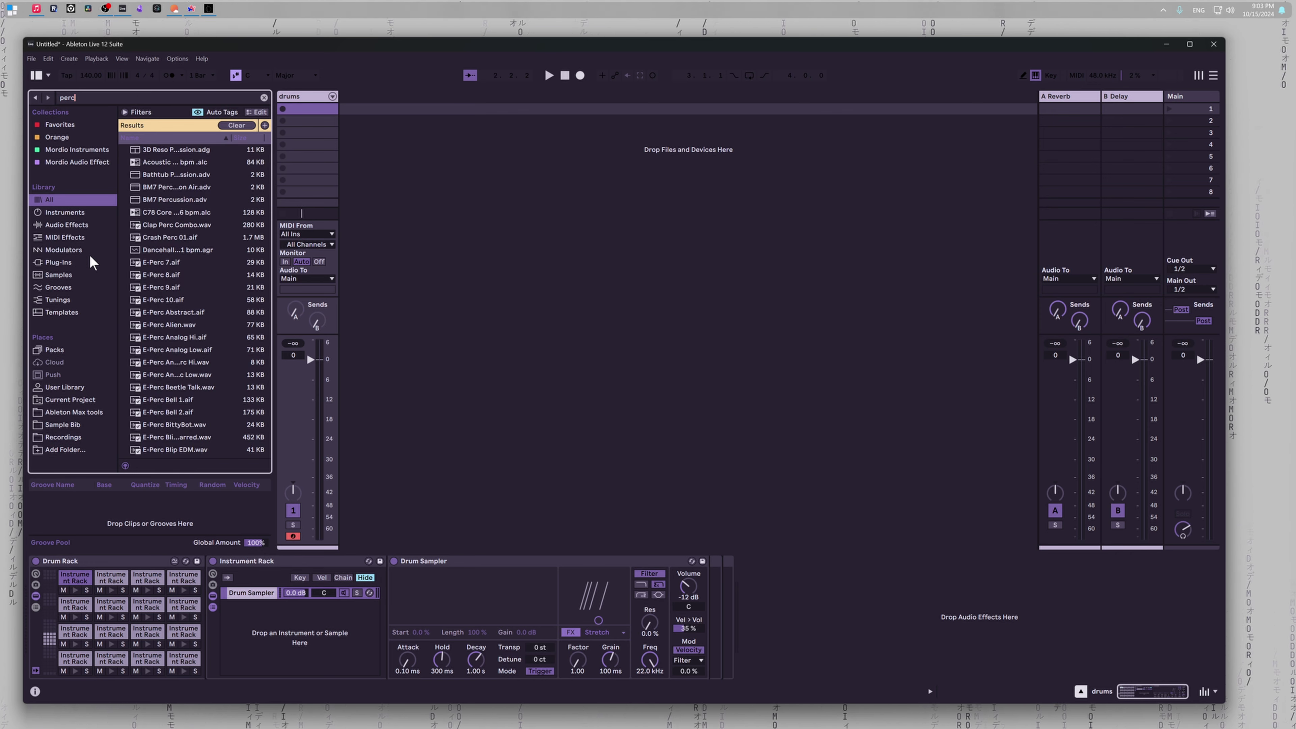
{"action": "scroll", "coordinate": [200, 203], "scroll_direction": "down", "scroll_amount": 1}
{"action": "left_click", "coordinate": [161, 249]}
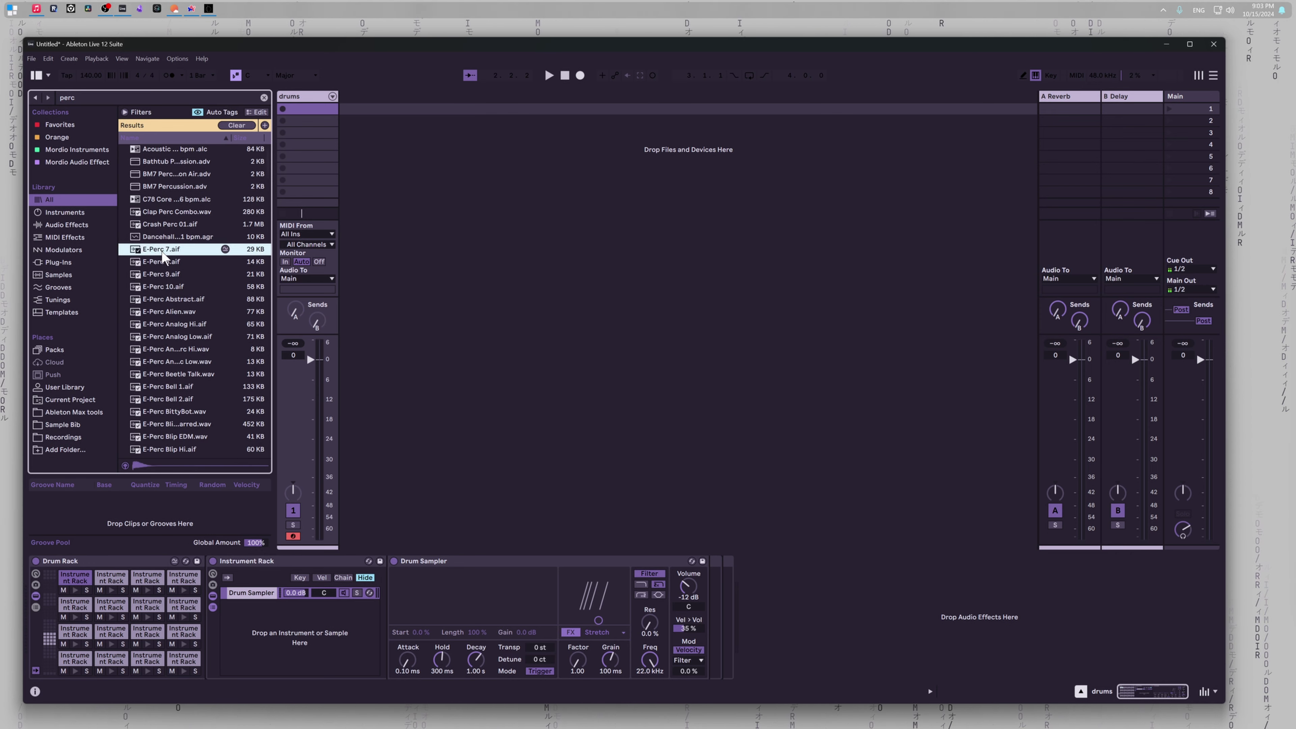
{"action": "scroll", "coordinate": [164, 260], "scroll_direction": "down", "scroll_amount": 2}
{"action": "left_click", "coordinate": [163, 251]}
{"action": "left_click", "coordinate": [163, 276]}
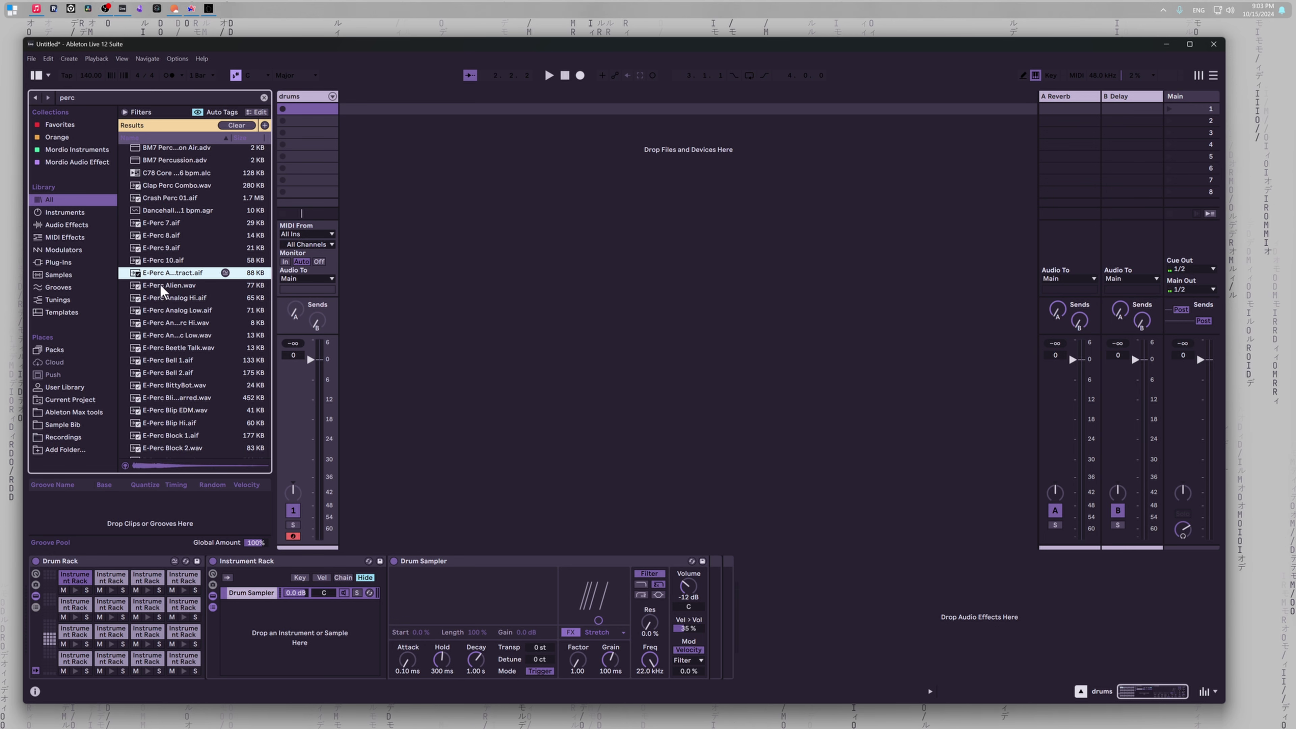
{"action": "left_click", "coordinate": [158, 285]}
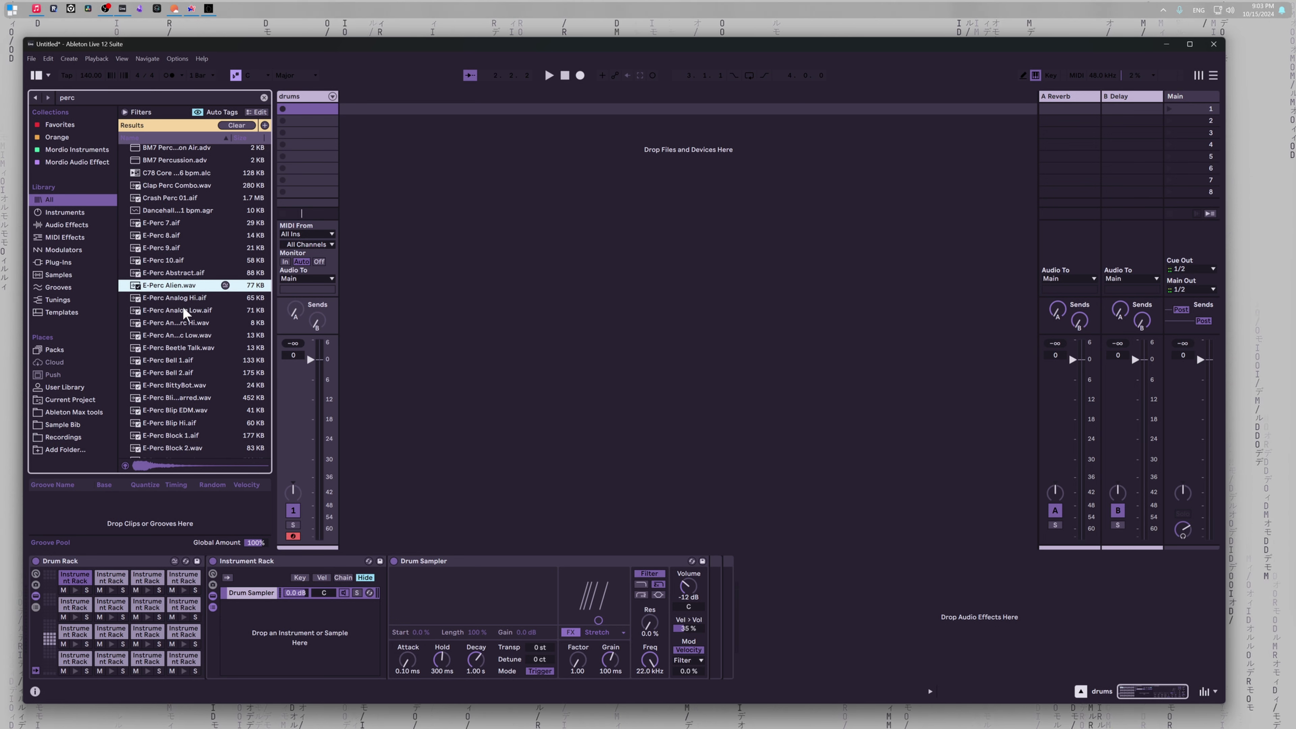
{"action": "left_click", "coordinate": [182, 300]}
{"action": "left_click", "coordinate": [196, 312]}
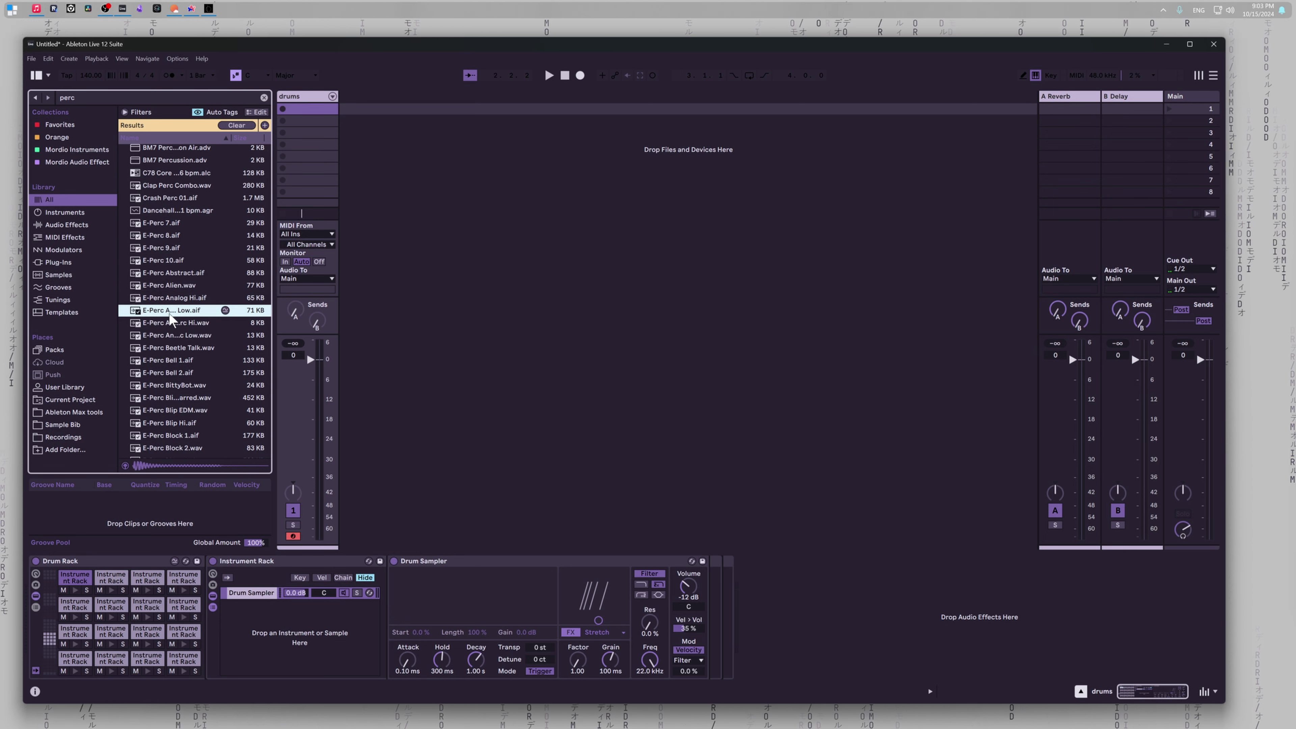
{"action": "left_click", "coordinate": [168, 323]}
{"action": "left_click", "coordinate": [168, 335]}
{"action": "left_click", "coordinate": [164, 348]}
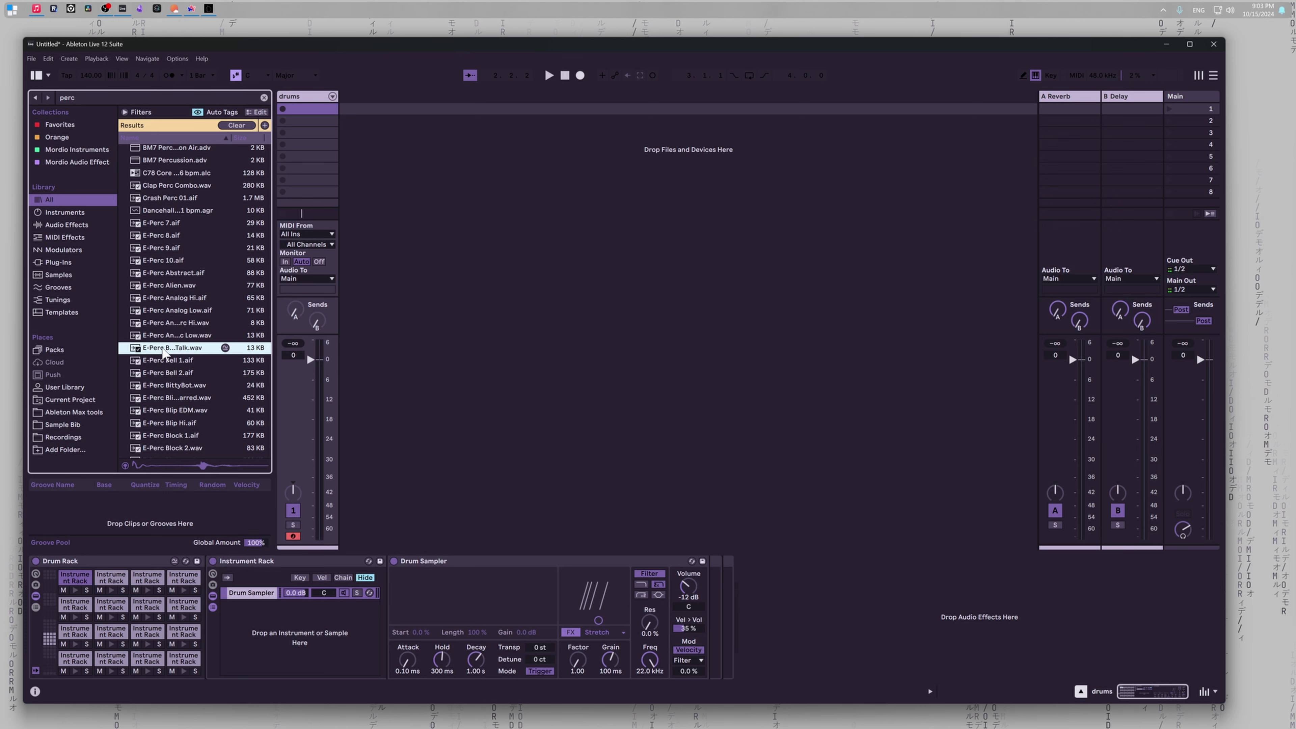
{"action": "left_click_drag", "start_coordinate": [170, 353], "coordinate": [434, 624]}
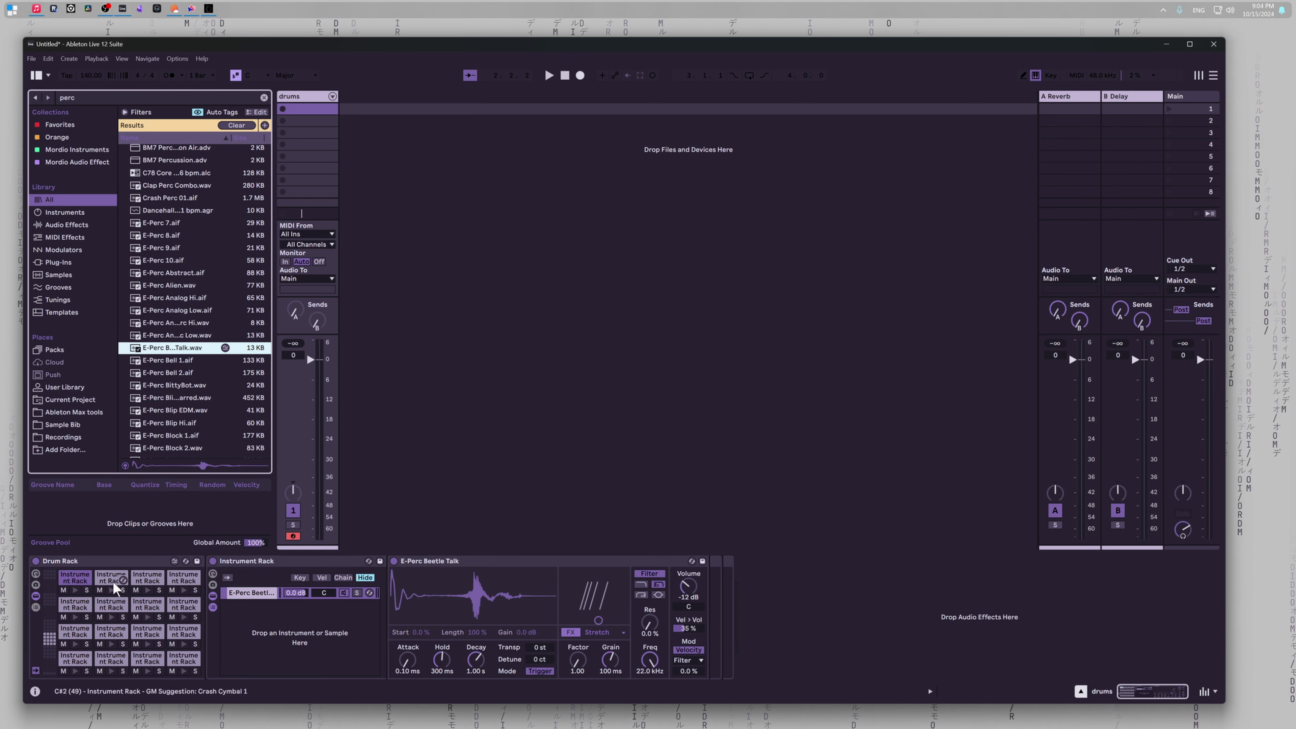
Step: Audition the E-Perc Bell samples and load E-Perc BittyBot into the C#2 pad's Drum Sampler
{"action": "left_click", "coordinate": [102, 582]}
{"action": "left_click", "coordinate": [182, 359]}
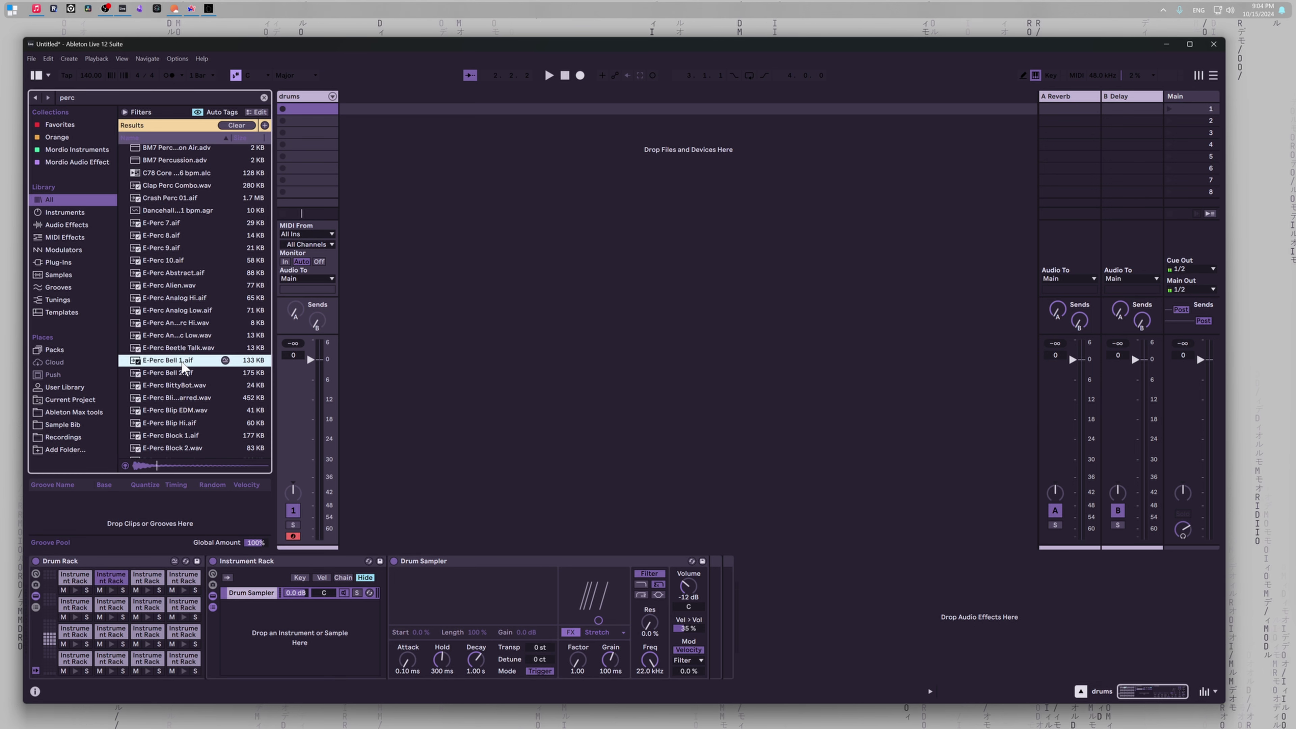
{"action": "left_click", "coordinate": [184, 375]}
{"action": "left_click", "coordinate": [184, 386]}
{"action": "scroll", "coordinate": [192, 339], "scroll_direction": "down", "scroll_amount": 1}
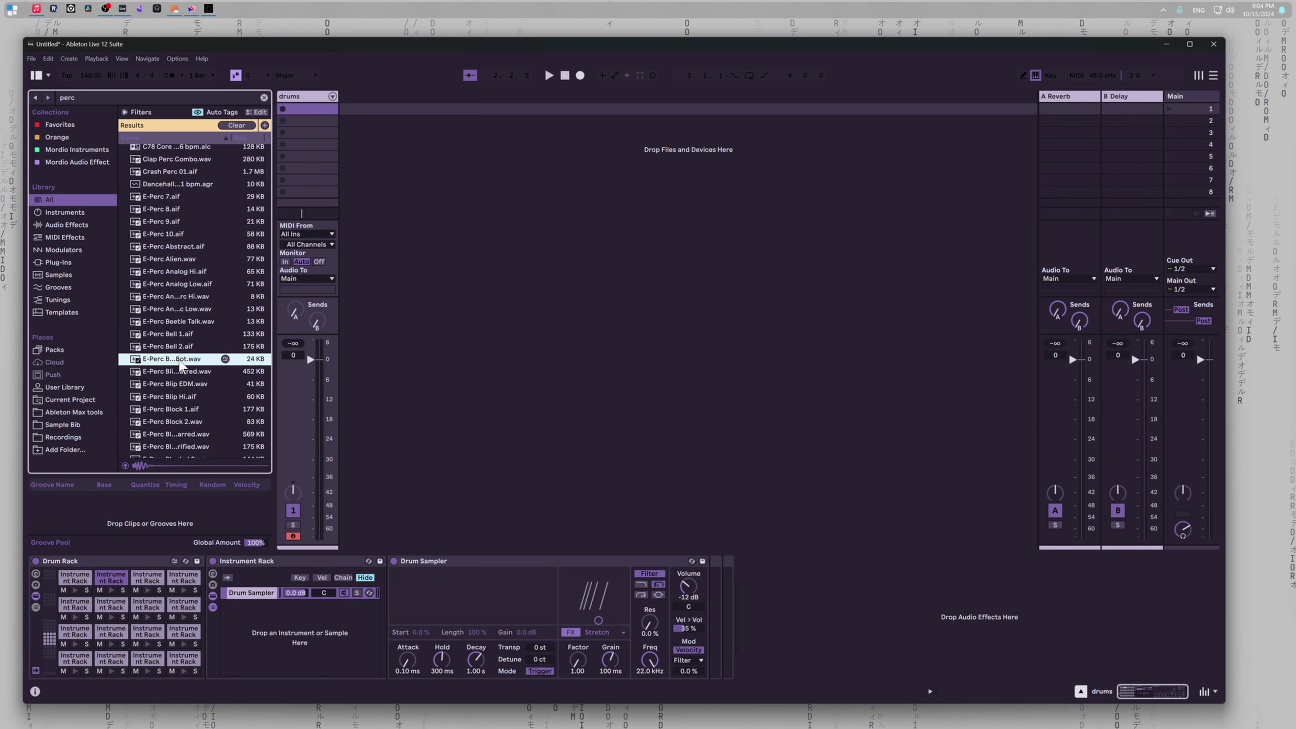
{"action": "left_click_drag", "start_coordinate": [179, 359], "coordinate": [495, 600]}
Step: Load E-Perc Blip EDM into the D2 pad's Drum Sampler
{"action": "left_click", "coordinate": [155, 580]}
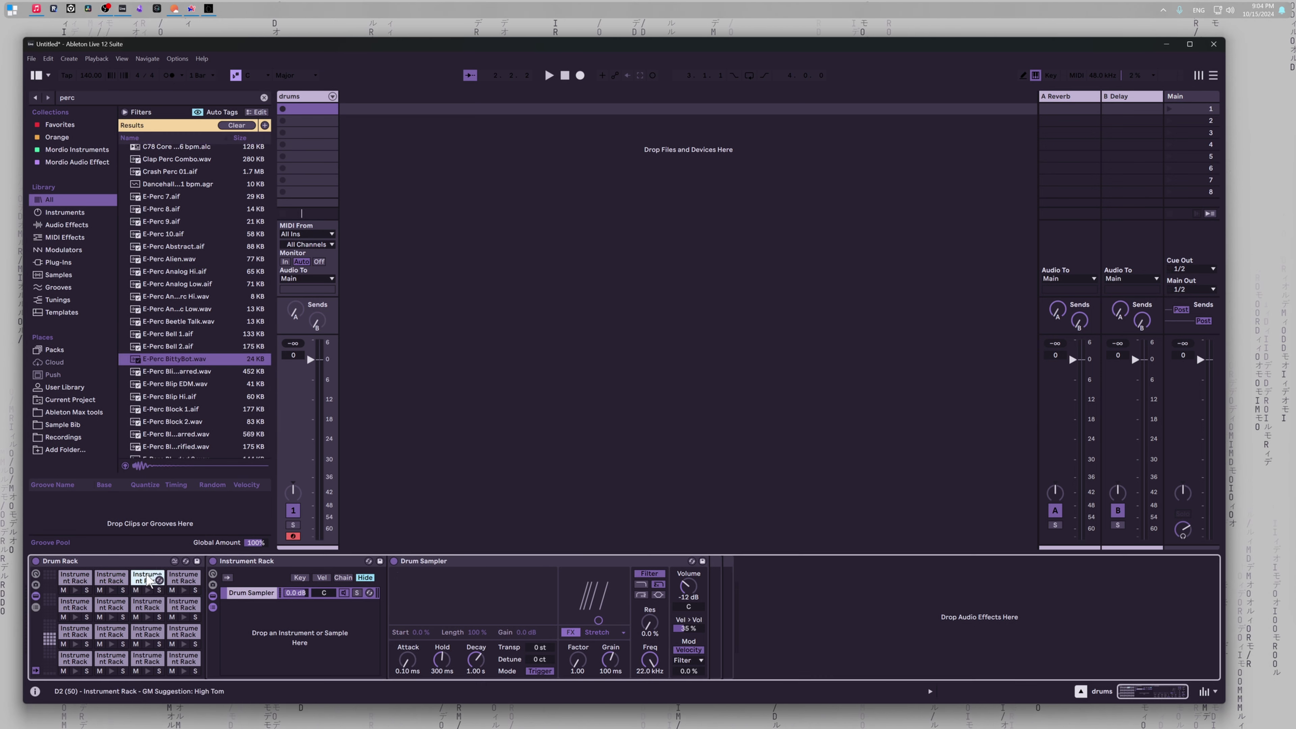
{"action": "left_click", "coordinate": [175, 380]}
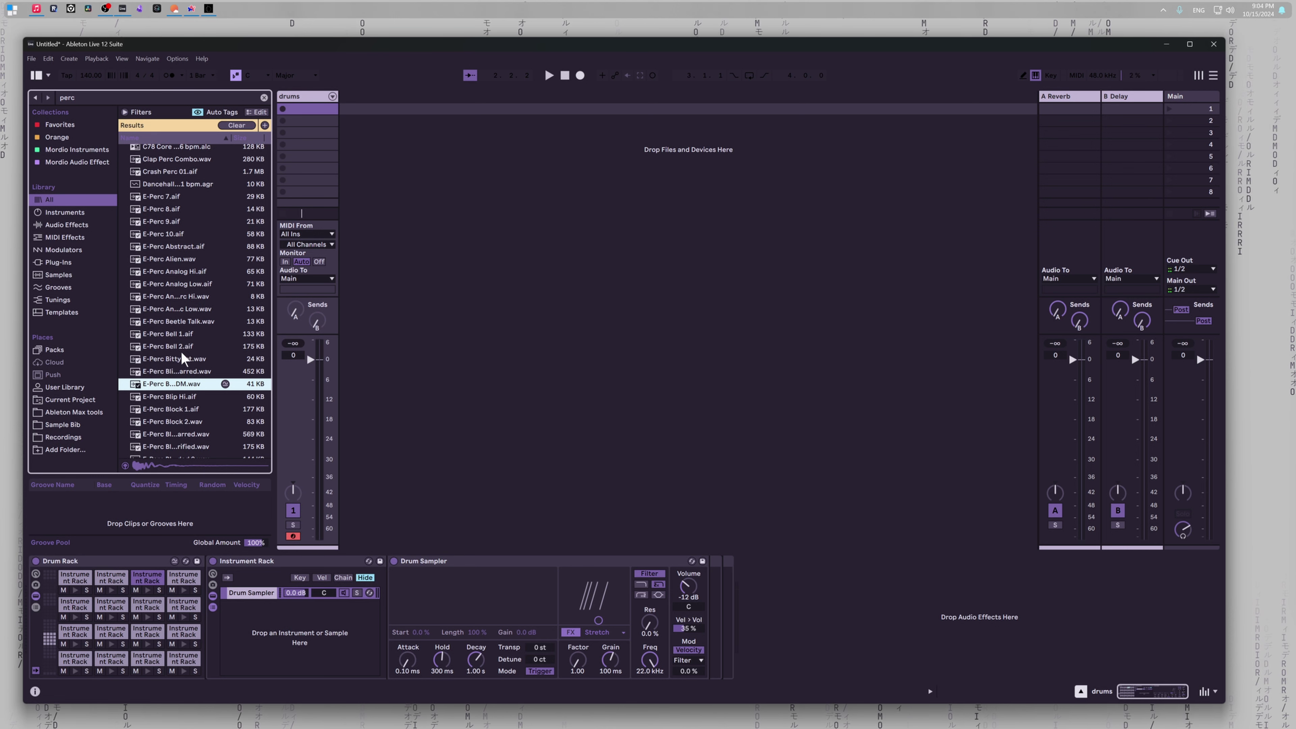
{"action": "left_click_drag", "start_coordinate": [176, 382], "coordinate": [501, 582]}
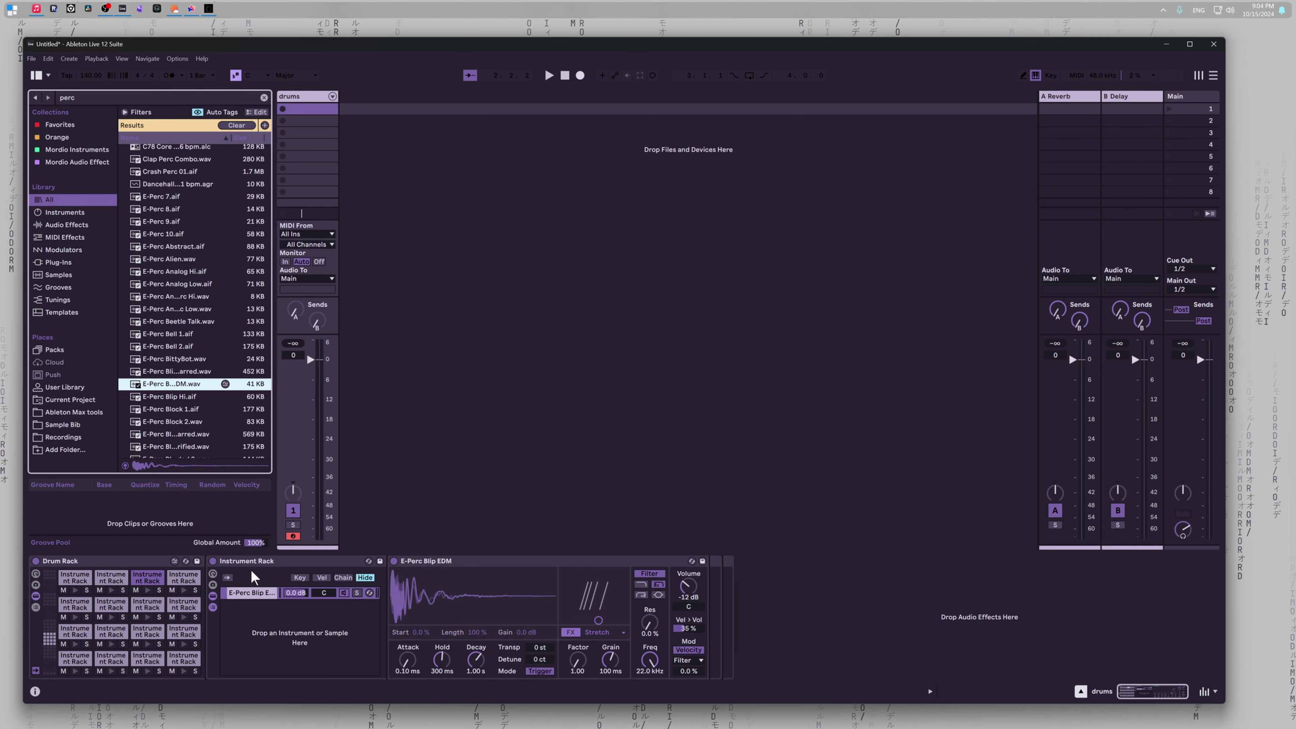
Step: Select the D#2 pad, leave Hot-Swap Mode, and return the browser to the "perc" search results
{"action": "left_click", "coordinate": [193, 576]}
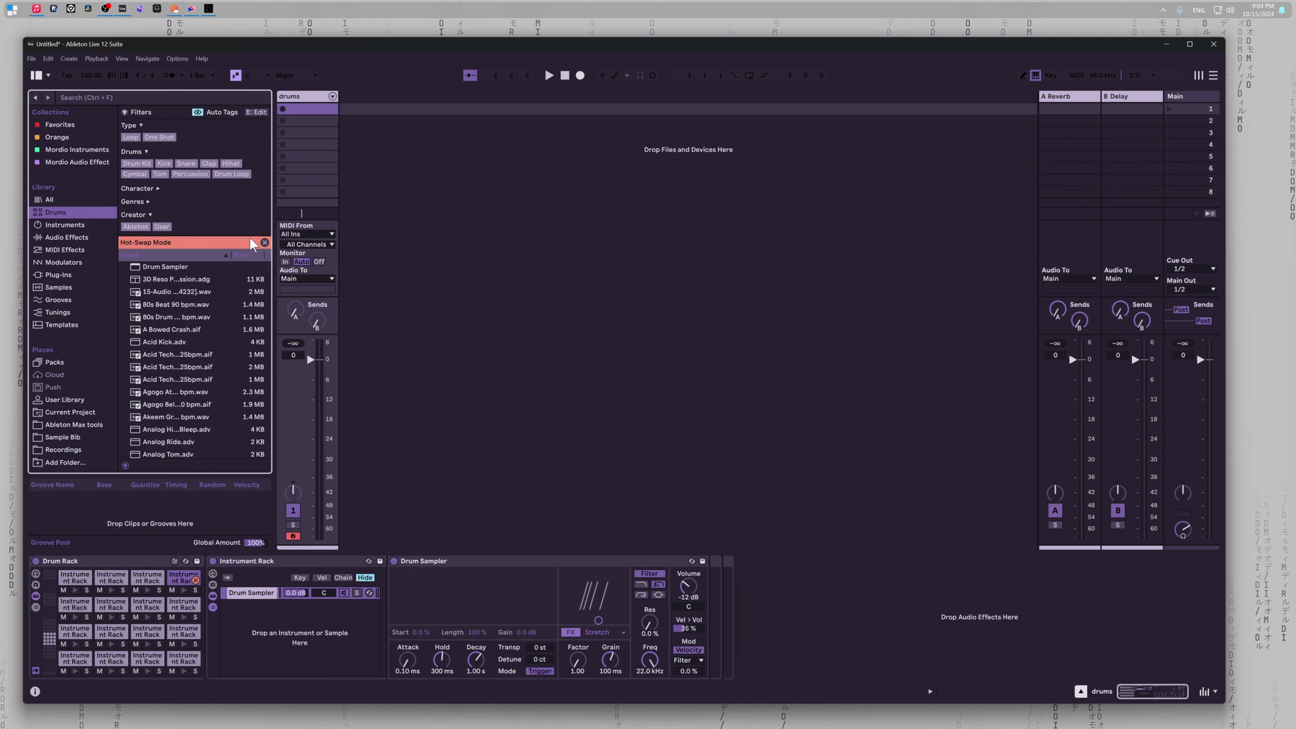
{"action": "left_click", "coordinate": [265, 242]}
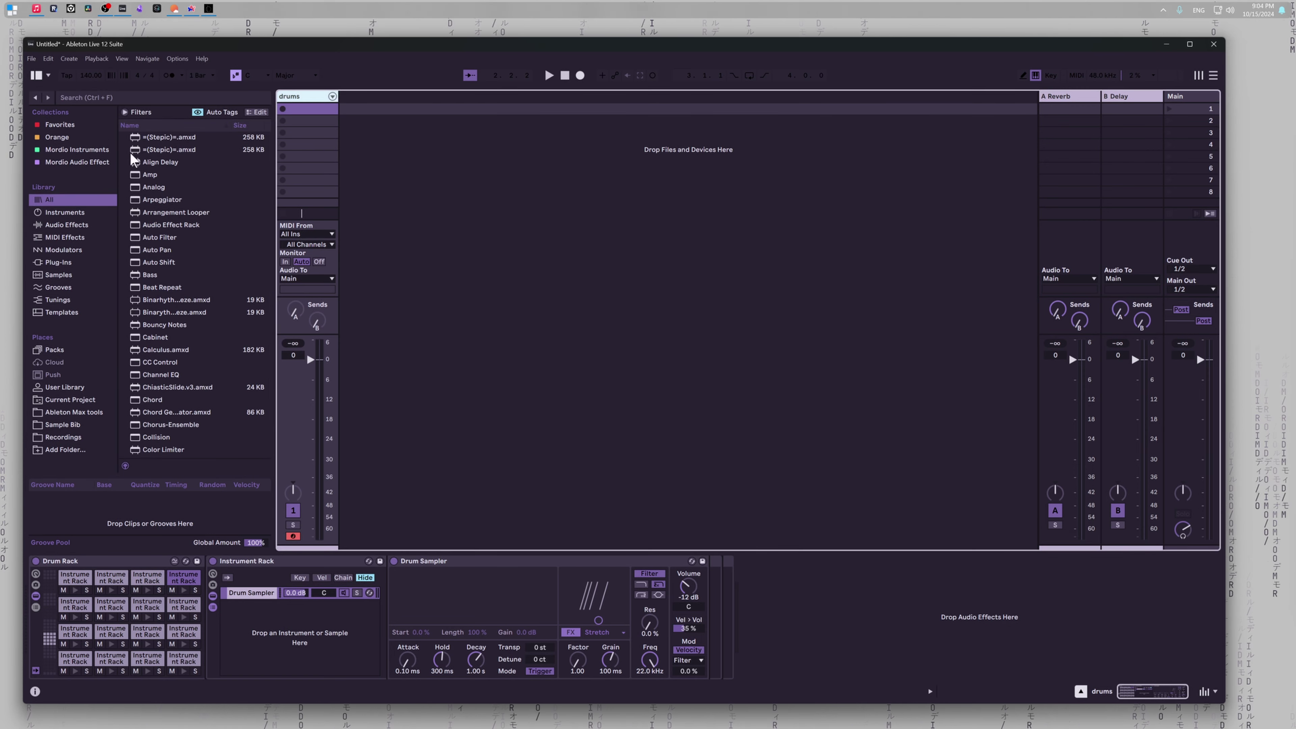
{"action": "key", "text": "Escape"}
{"action": "left_click", "coordinate": [34, 96]}
Step: Audition the samples from E-Perc Blip Hi onward and load E-Perc Busted into the D#2 pad's Drum Sampler
{"action": "left_click", "coordinate": [177, 397]}
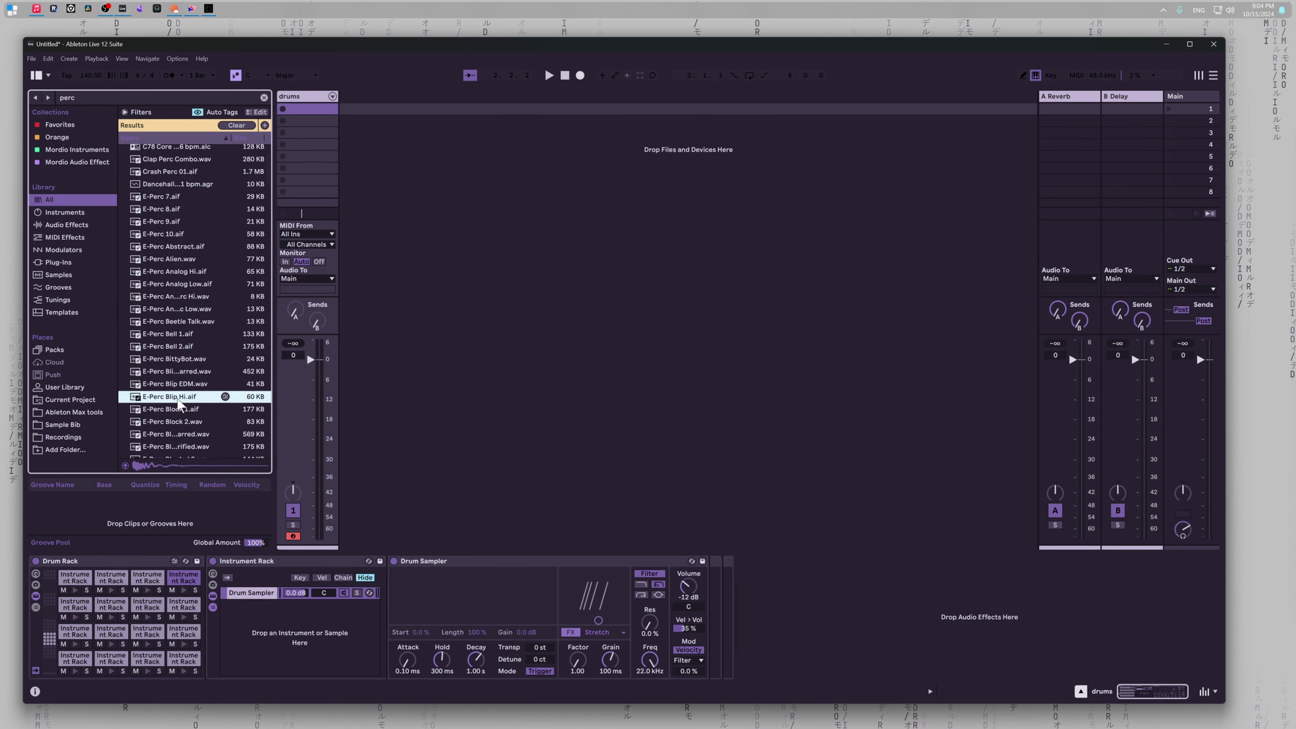
{"action": "key", "text": "Down"}
{"action": "key", "text": "Down"}
{"action": "key", "text": "Down"}
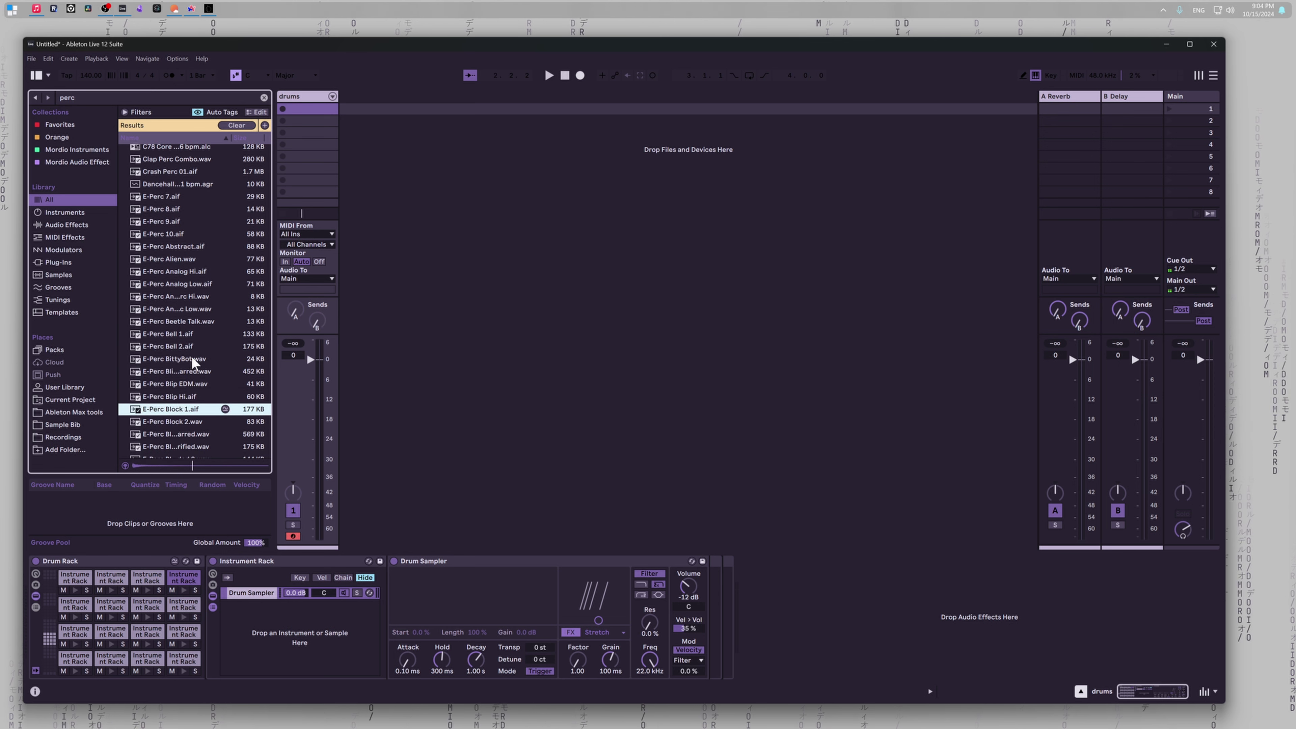
{"action": "scroll", "coordinate": [193, 347], "scroll_direction": "down", "scroll_amount": 2}
{"action": "key", "text": "Down"}
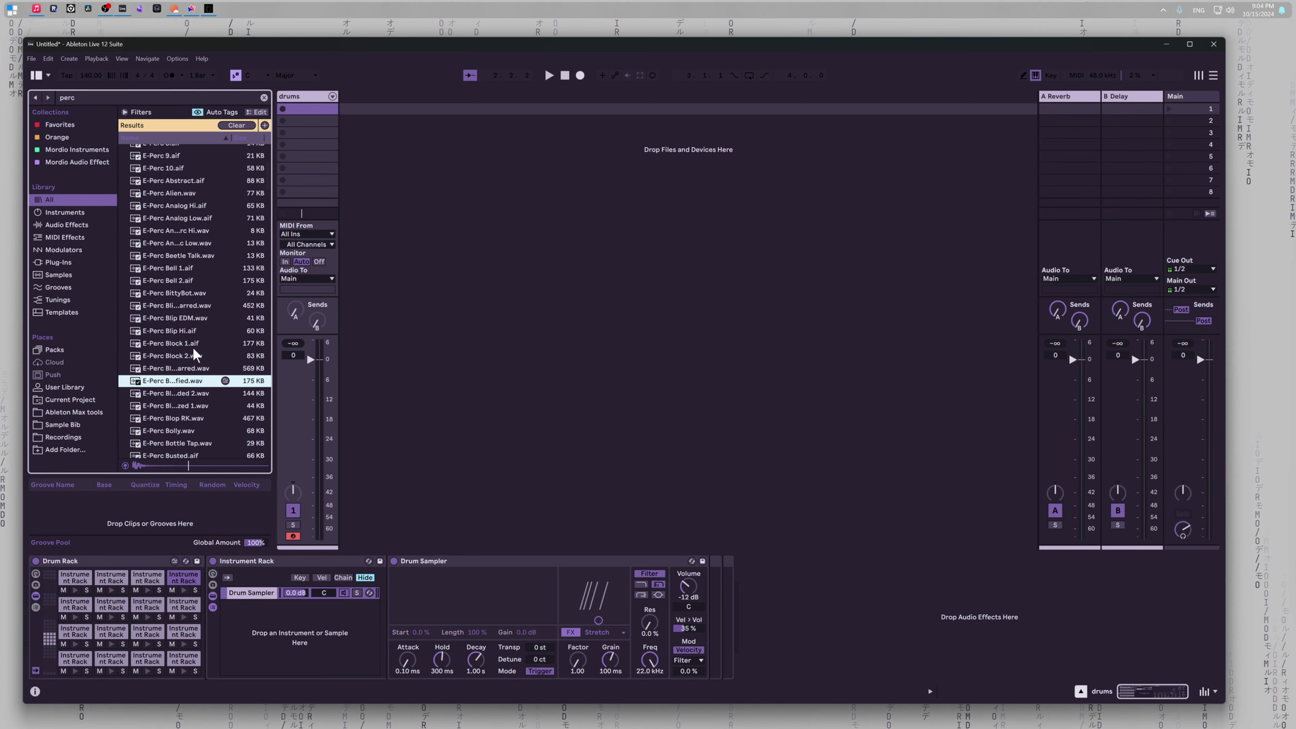
{"action": "key", "text": "Down"}
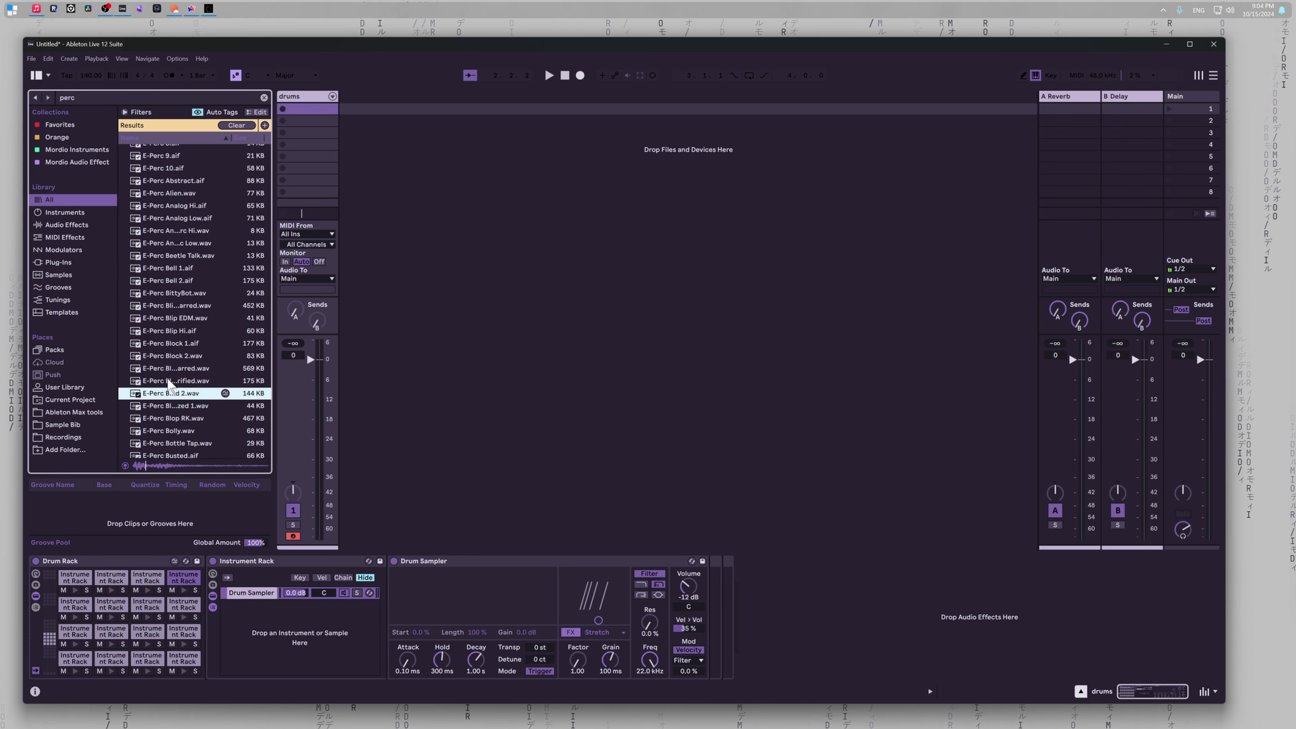
{"action": "key", "text": "Down"}
{"action": "scroll", "coordinate": [167, 360], "scroll_direction": "down", "scroll_amount": 3}
{"action": "key", "text": "Down"}
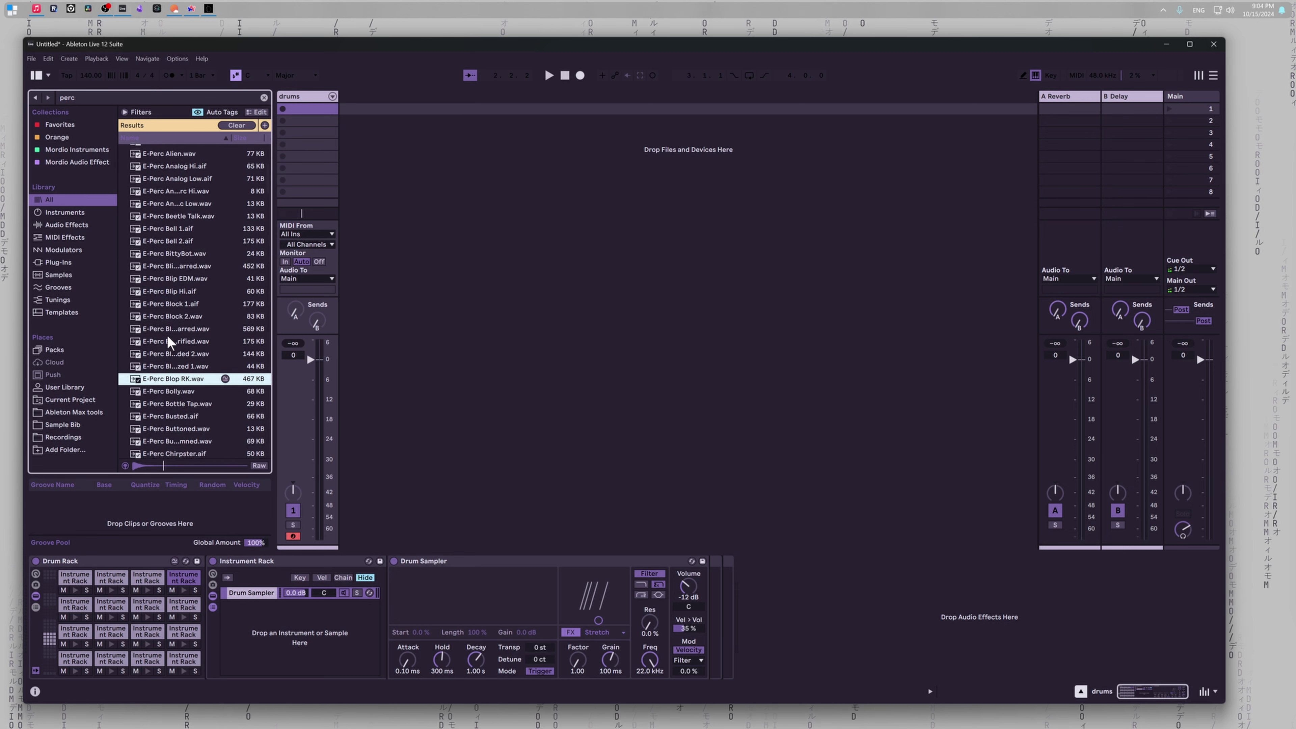
{"action": "left_click", "coordinate": [160, 382]}
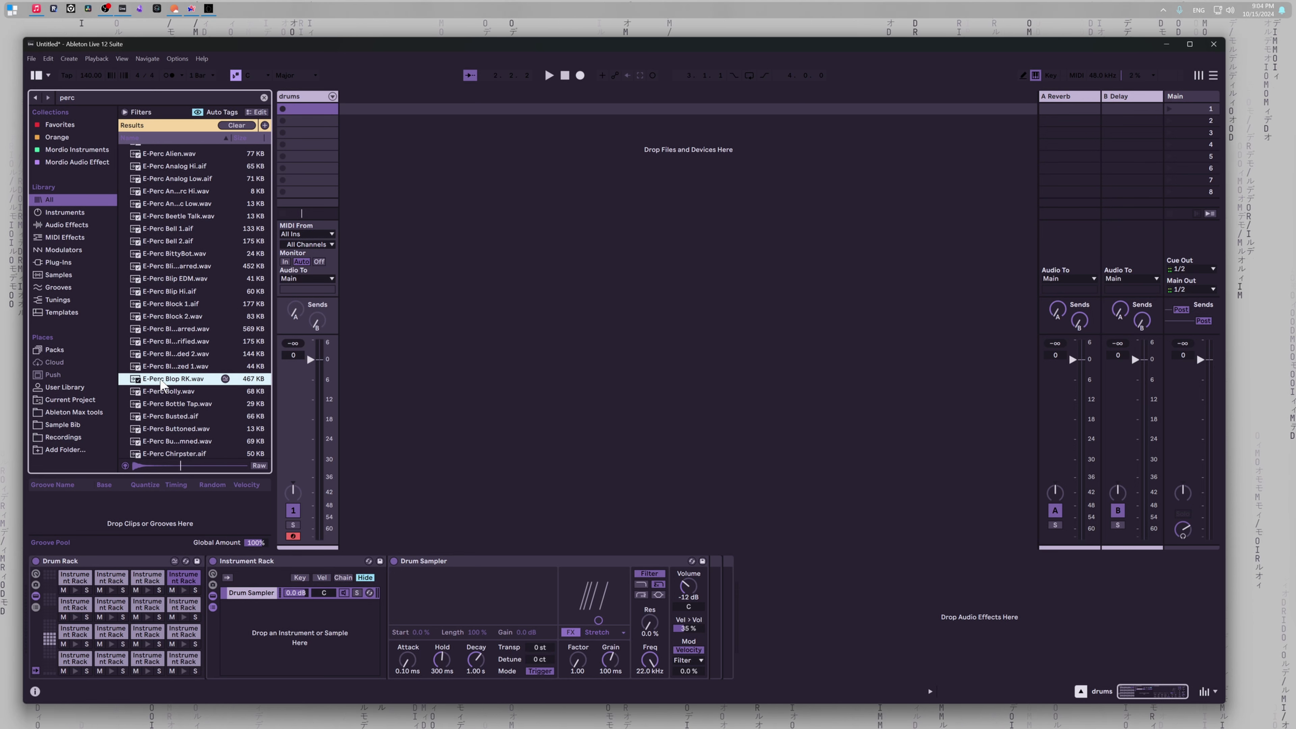
{"action": "key", "text": "Down"}
{"action": "scroll", "coordinate": [163, 351], "scroll_direction": "down", "scroll_amount": 2}
{"action": "key", "text": "Down"}
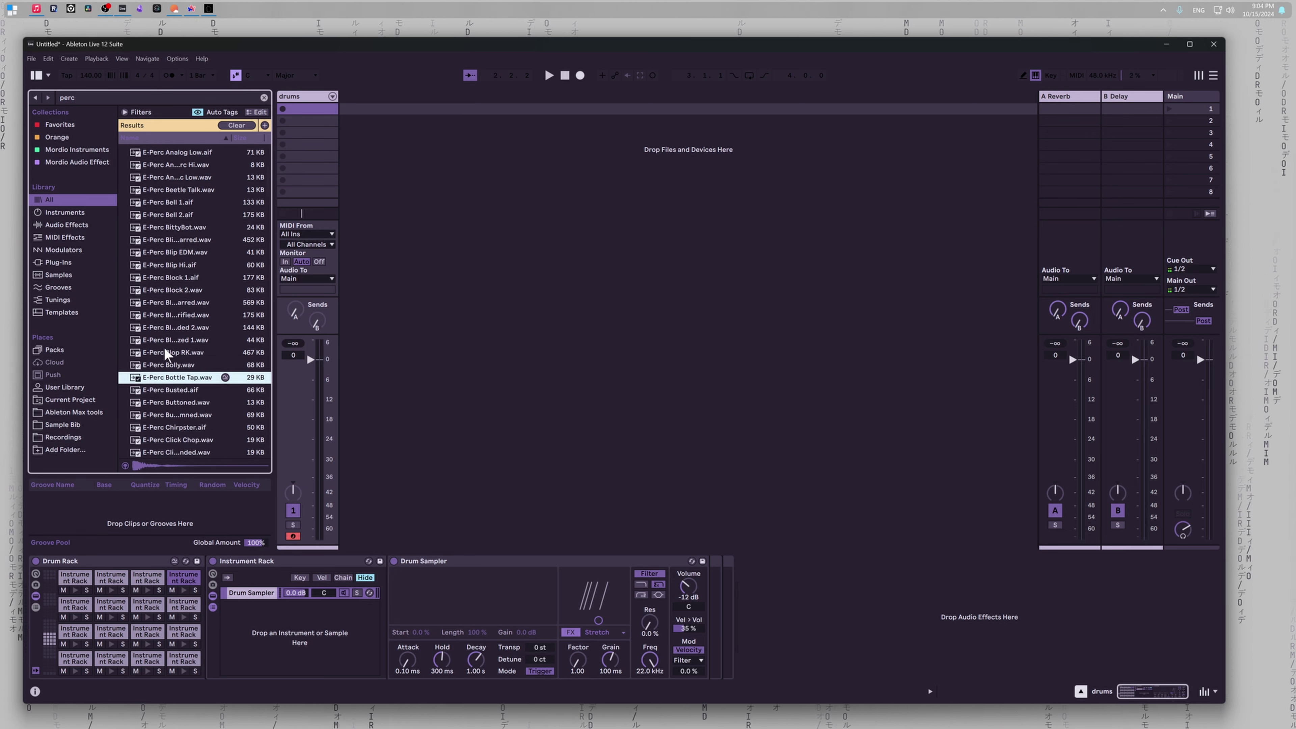
{"action": "key", "text": "Down"}
{"action": "scroll", "coordinate": [164, 349], "scroll_direction": "down", "scroll_amount": 1}
{"action": "left_click_drag", "start_coordinate": [161, 378], "coordinate": [477, 607]}
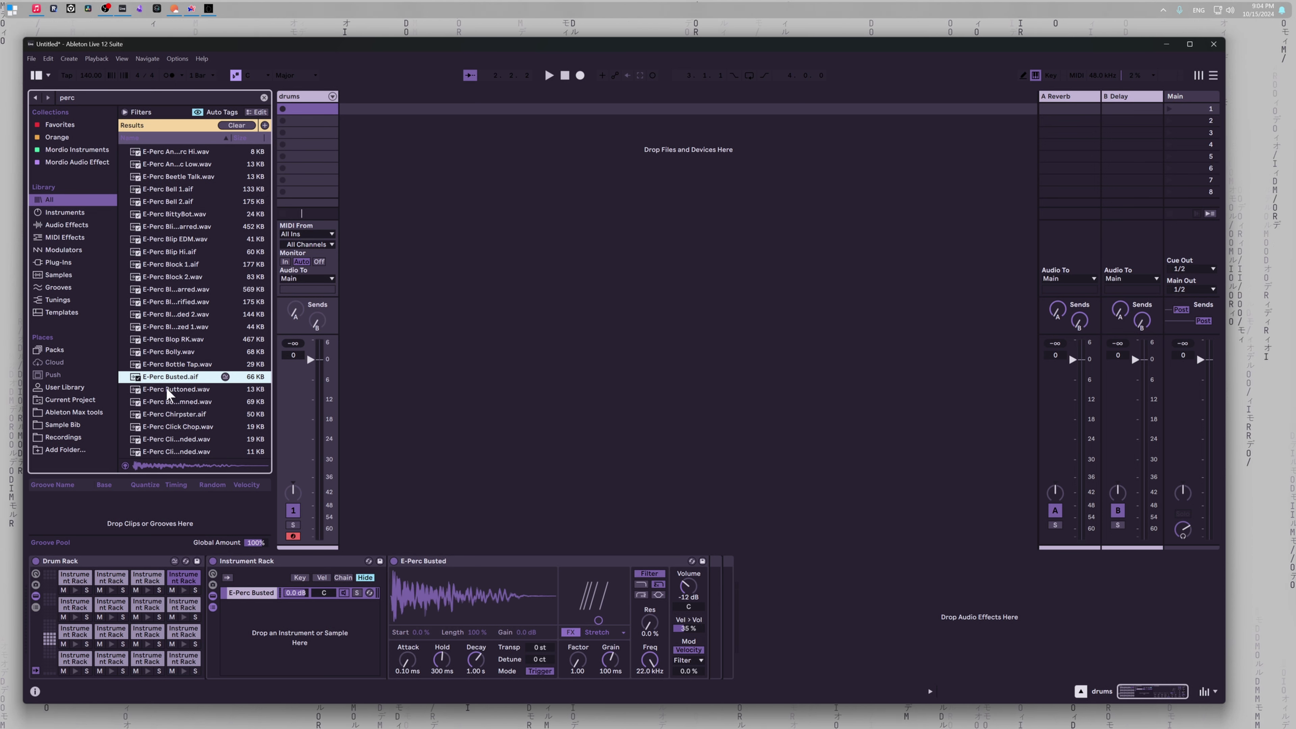
Step: Try placing E-Perc Blop RK directly onto the G#1 pad, and undo the replacement of its rack
{"action": "key", "text": "Down"}
{"action": "key", "text": "Up"}
{"action": "key", "text": "Up"}
{"action": "key", "text": "Up"}
{"action": "key", "text": "Up"}
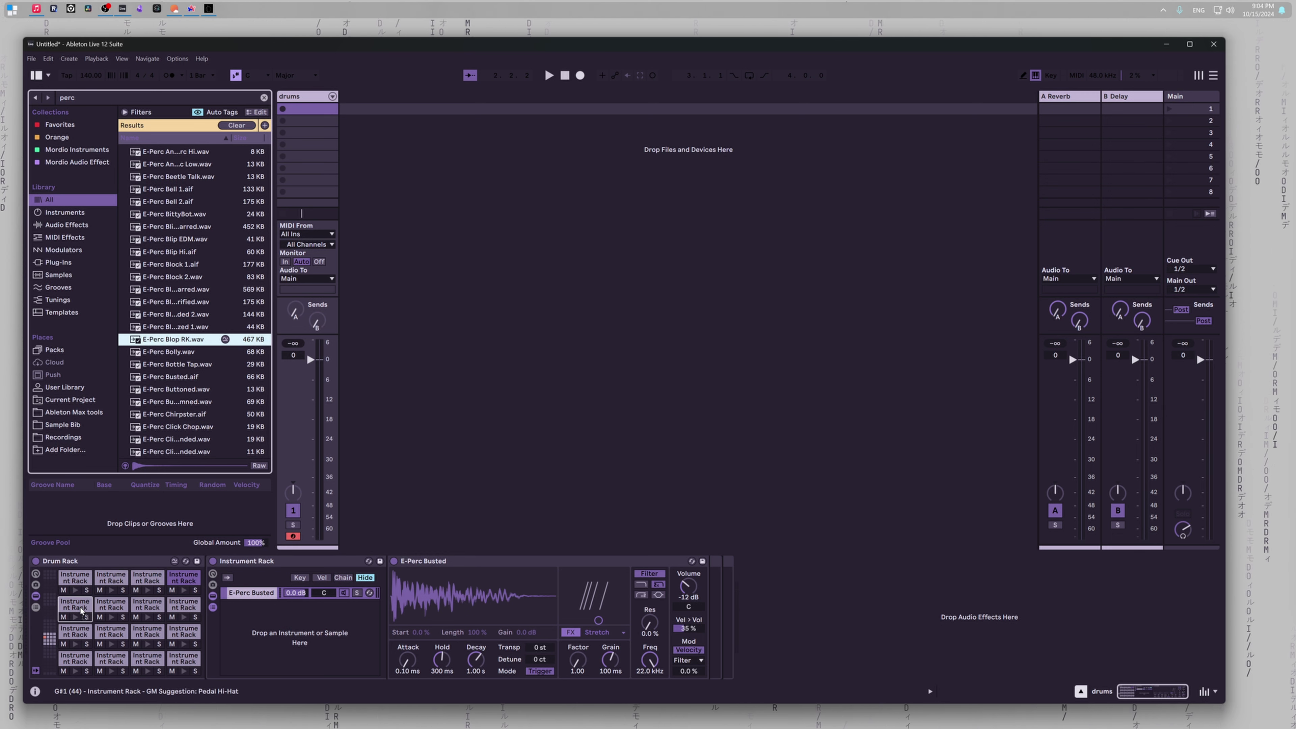
{"action": "left_click_drag", "start_coordinate": [78, 605], "coordinate": [80, 611]}
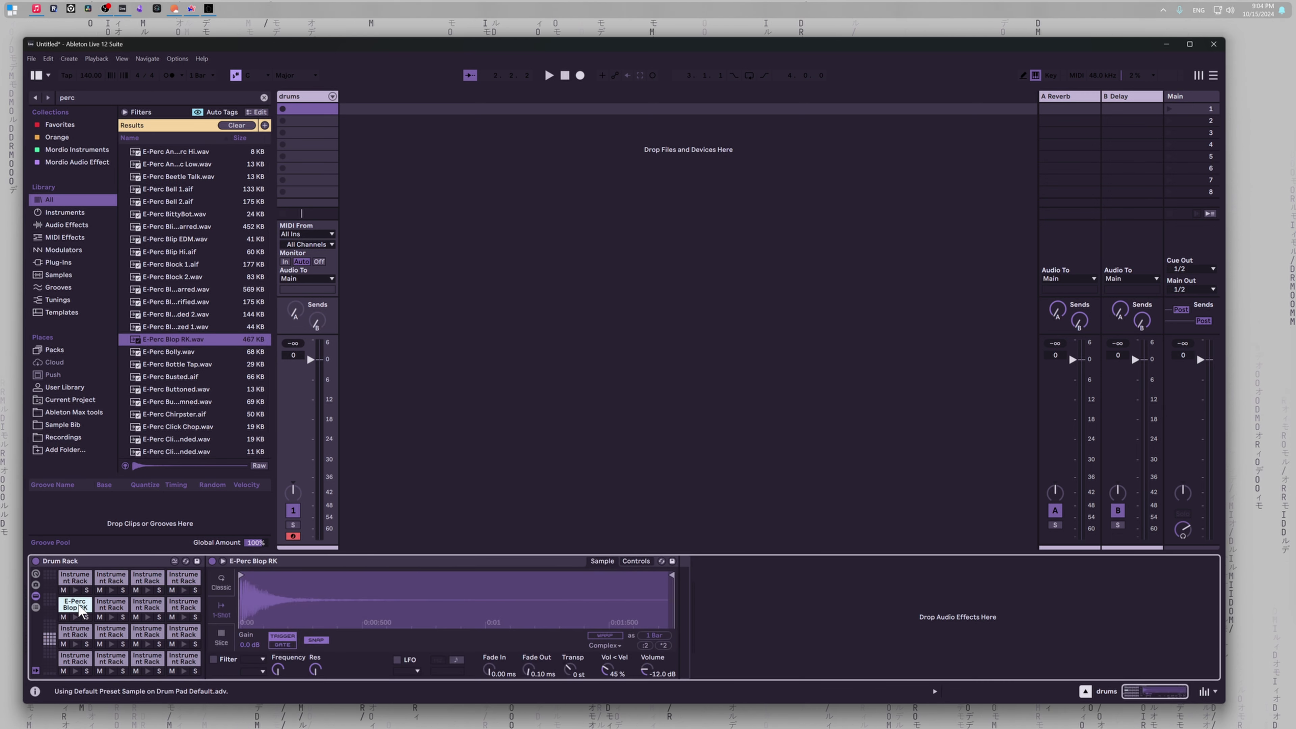
{"action": "right_click", "coordinate": [80, 611]}
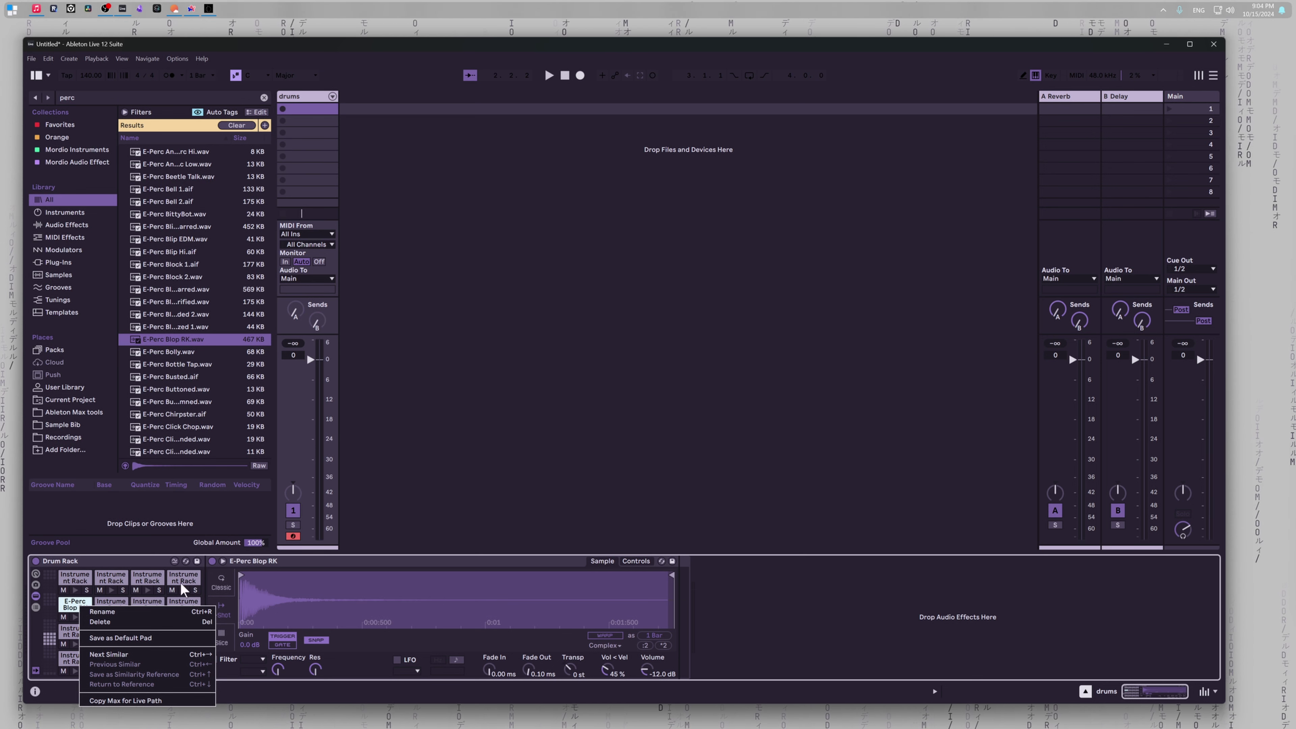
{"action": "left_click", "coordinate": [664, 452]}
{"action": "key", "text": "ctrl+z"}
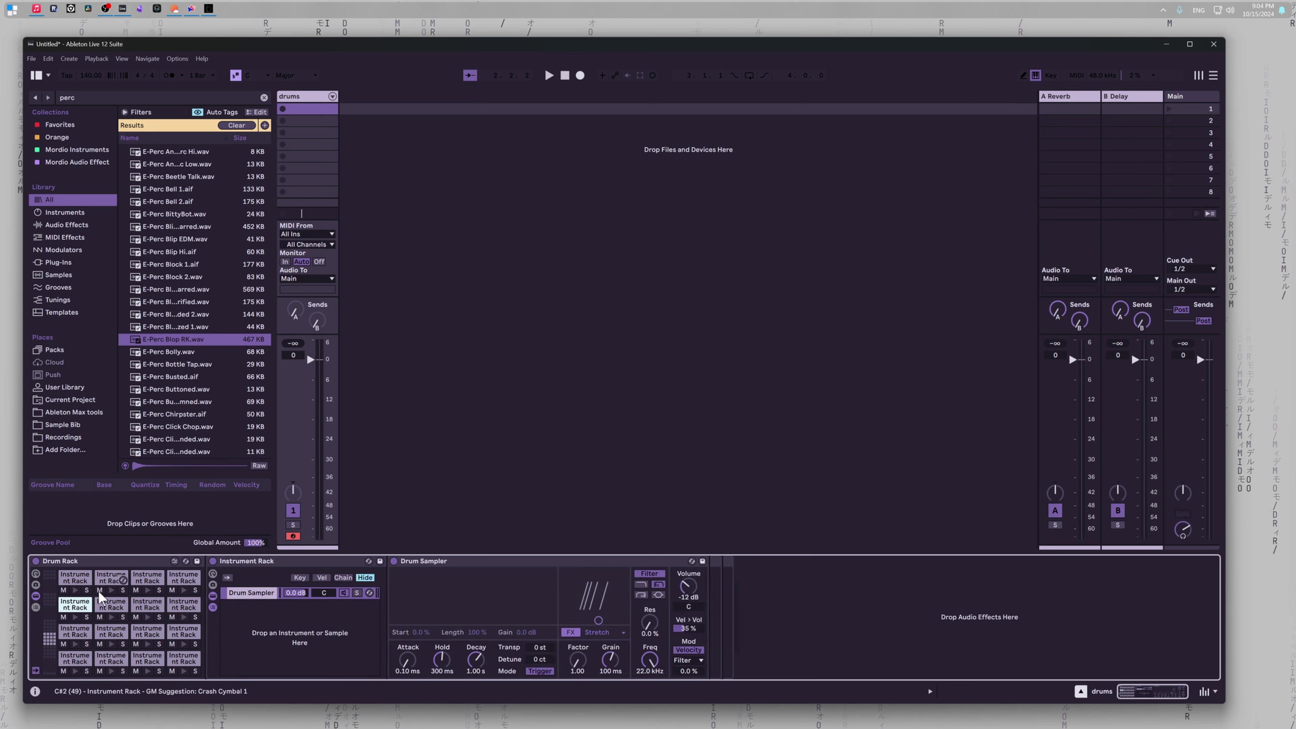
Step: Load E-Perc Blop RK into the G#1 pad's Drum Sampler, and select the A1 pad
{"action": "left_click_drag", "start_coordinate": [180, 343], "coordinate": [436, 598]}
{"action": "left_click", "coordinate": [118, 604]}
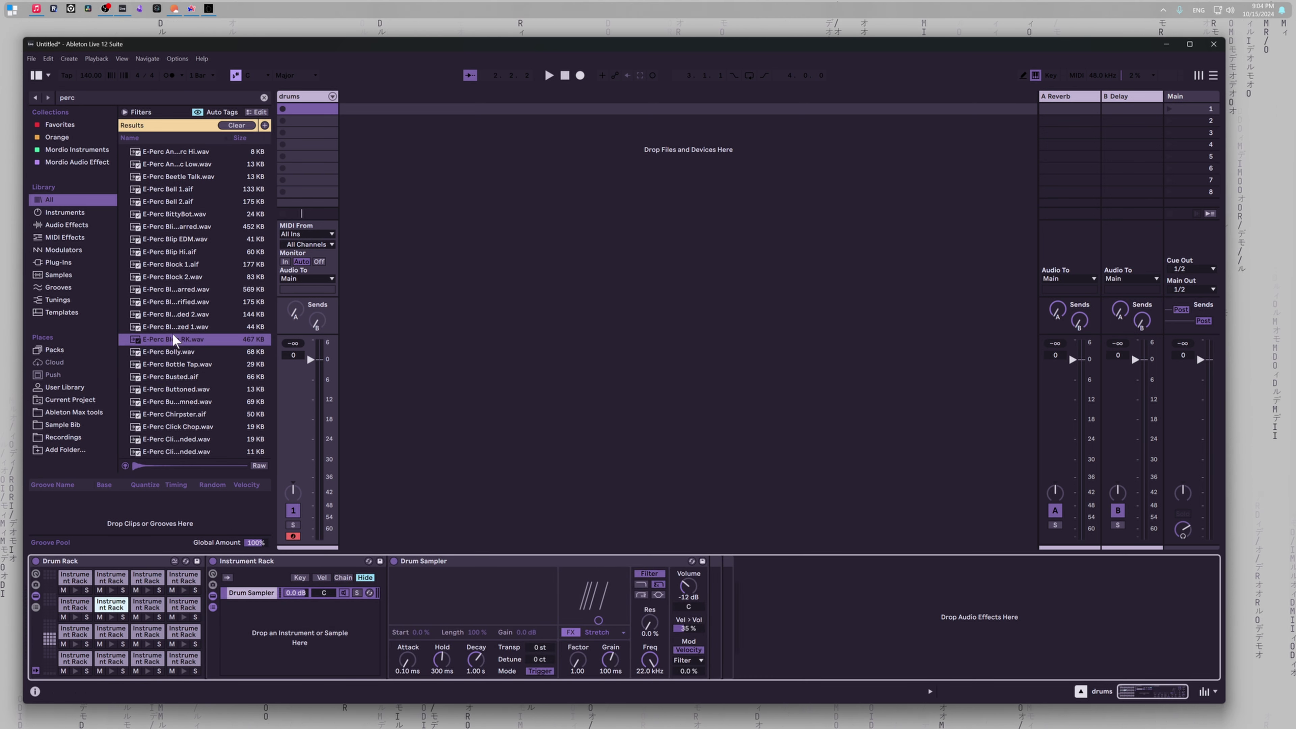
Step: Audition the samples following E-Perc Blop RK and load E-Perc Buttoned into the A1 pad's Drum Sampler
{"action": "left_click", "coordinate": [169, 354]}
{"action": "key", "text": "Down"}
{"action": "key", "text": "Down"}
{"action": "key", "text": "Down"}
{"action": "key", "text": "Down"}
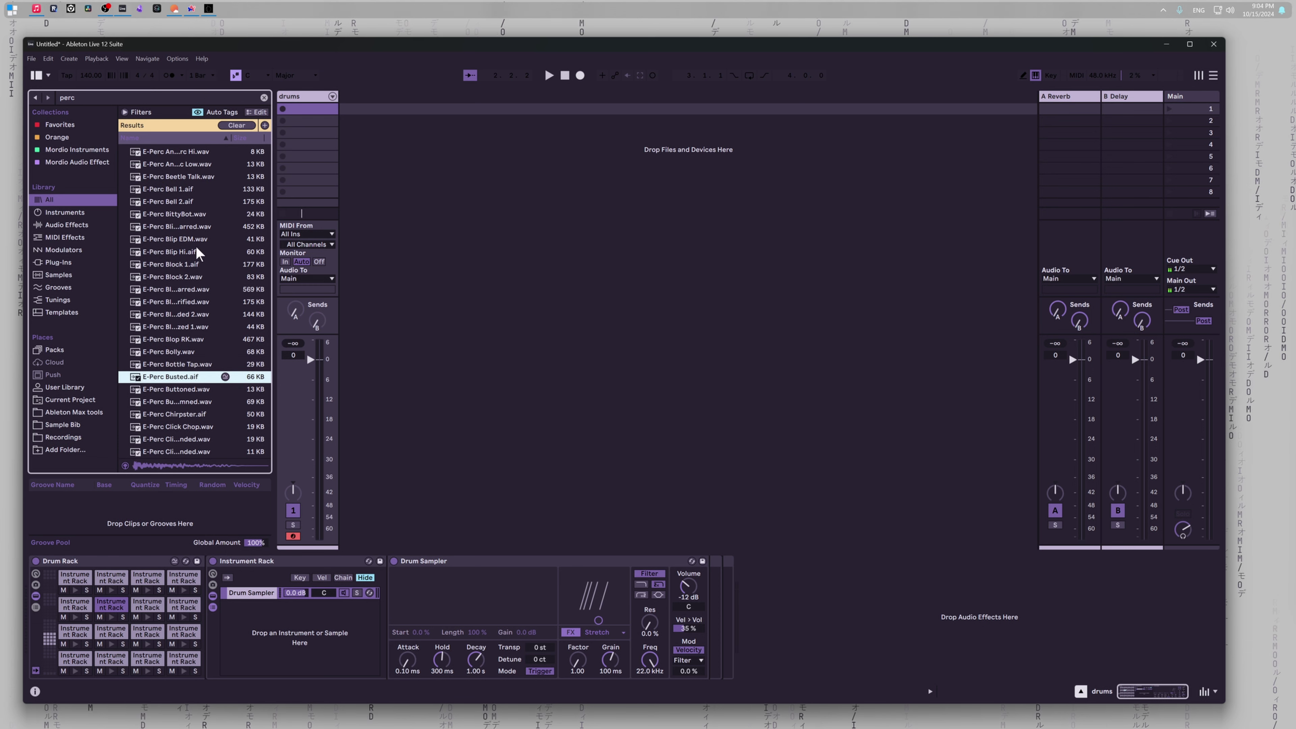
{"action": "scroll", "coordinate": [195, 246], "scroll_direction": "down", "scroll_amount": 3}
{"action": "left_click", "coordinate": [175, 298]}
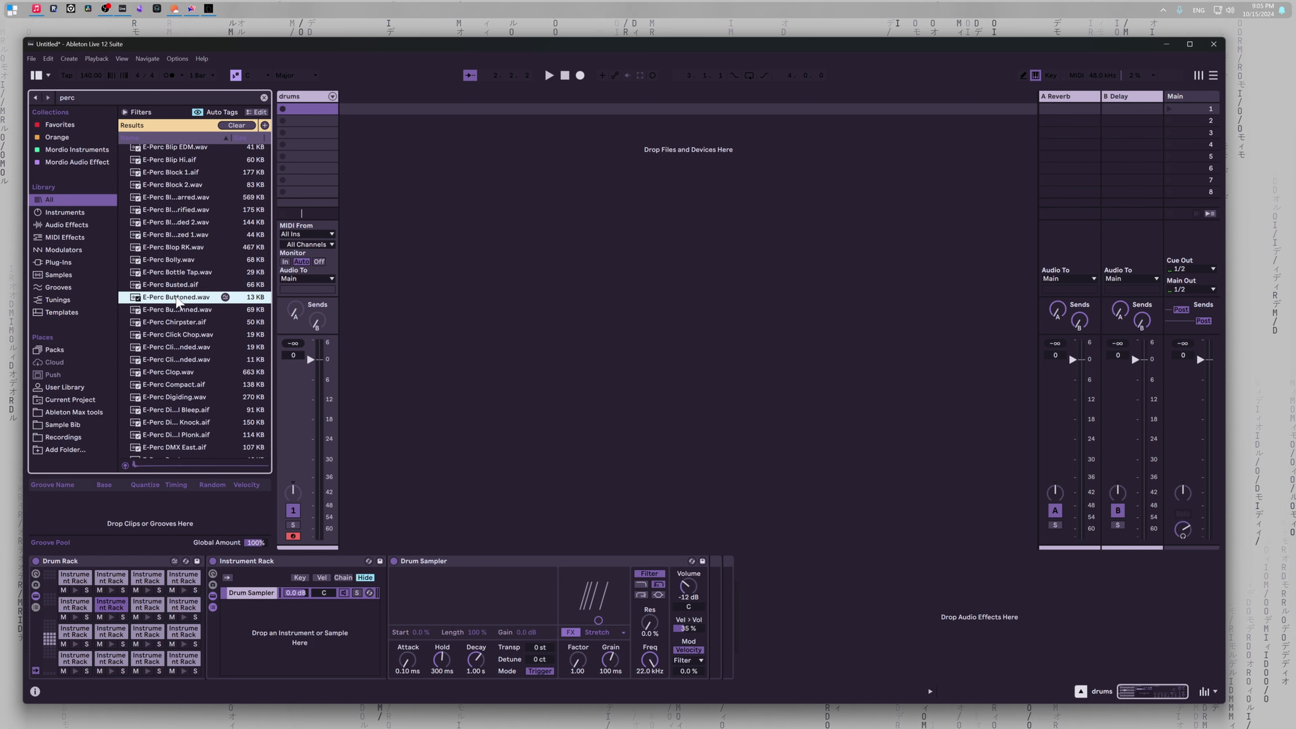
{"action": "left_click_drag", "start_coordinate": [176, 295], "coordinate": [452, 591]}
Step: Select the A#1 pad, audition the samples after E-Perc Buttoned, and load E-Perc Click Chop into its Drum Sampler
{"action": "left_click", "coordinate": [148, 602]}
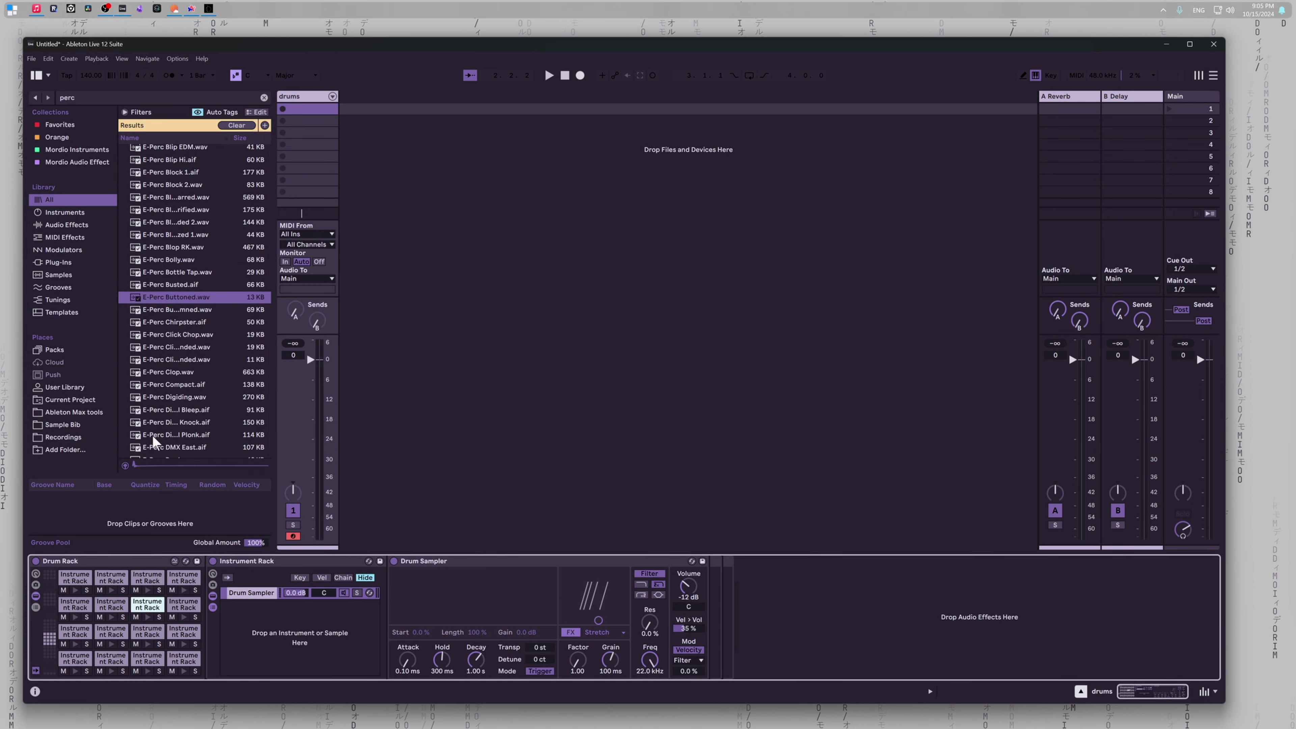
{"action": "left_click", "coordinate": [169, 311]}
{"action": "key", "text": "Down"}
{"action": "key", "text": "Down"}
{"action": "key", "text": "Down"}
{"action": "key", "text": "Down"}
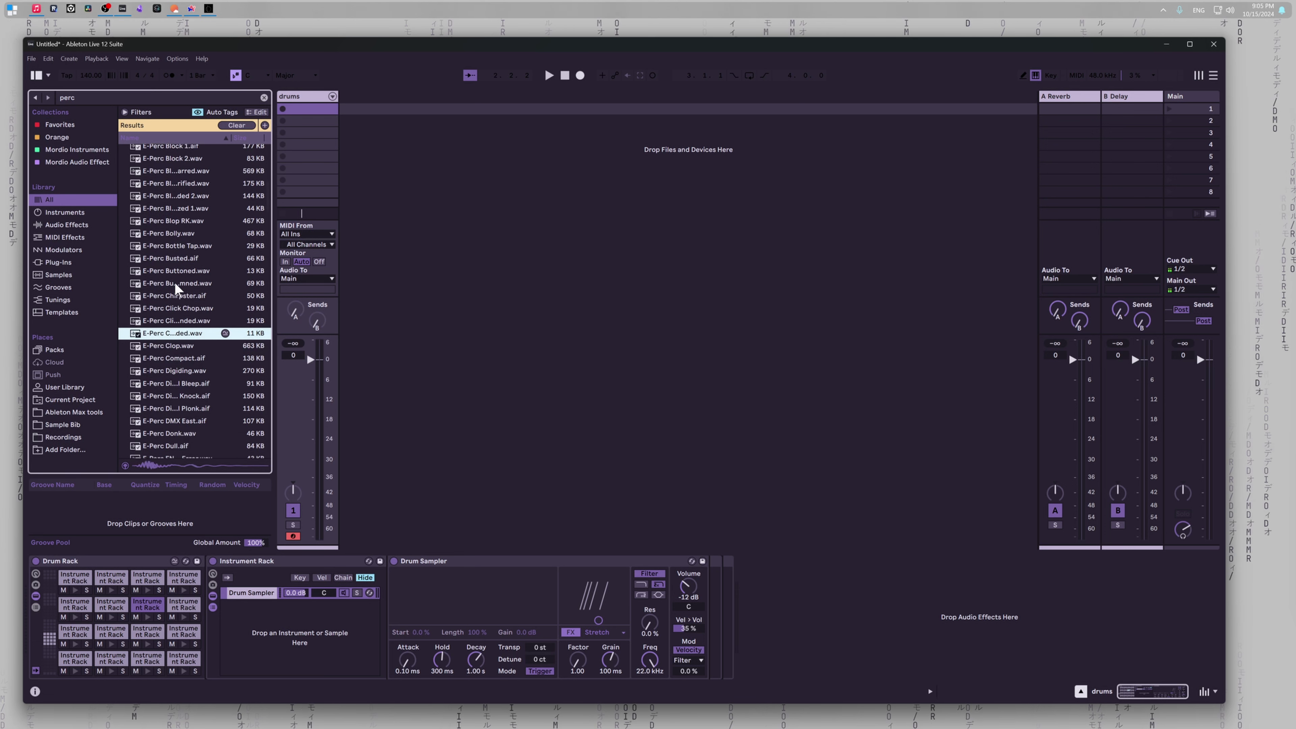
{"action": "key", "text": "Up"}
{"action": "left_click", "coordinate": [171, 323]}
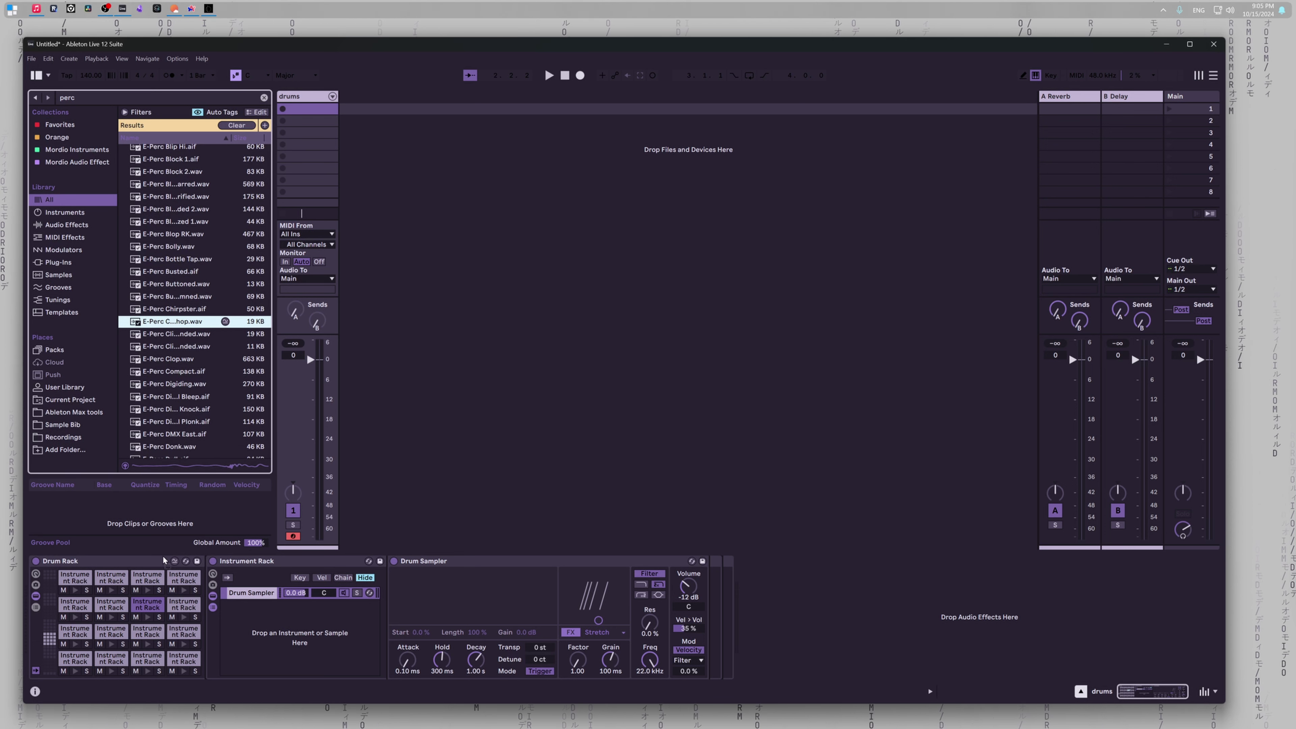
{"action": "left_click_drag", "start_coordinate": [164, 561], "coordinate": [454, 616]}
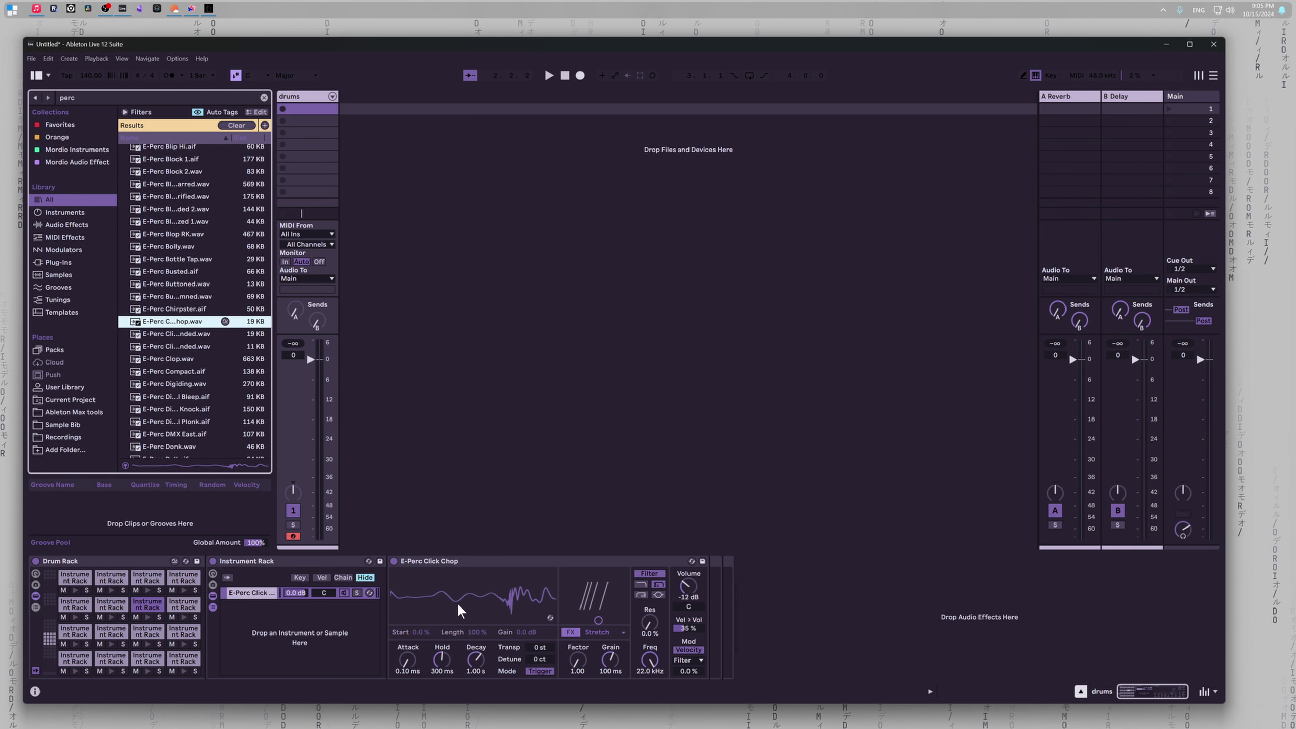
Step: Load E-Perc Click Unsounded into the G1 pad's Drum Sampler
{"action": "left_click", "coordinate": [184, 605]}
{"action": "left_click", "coordinate": [189, 334]}
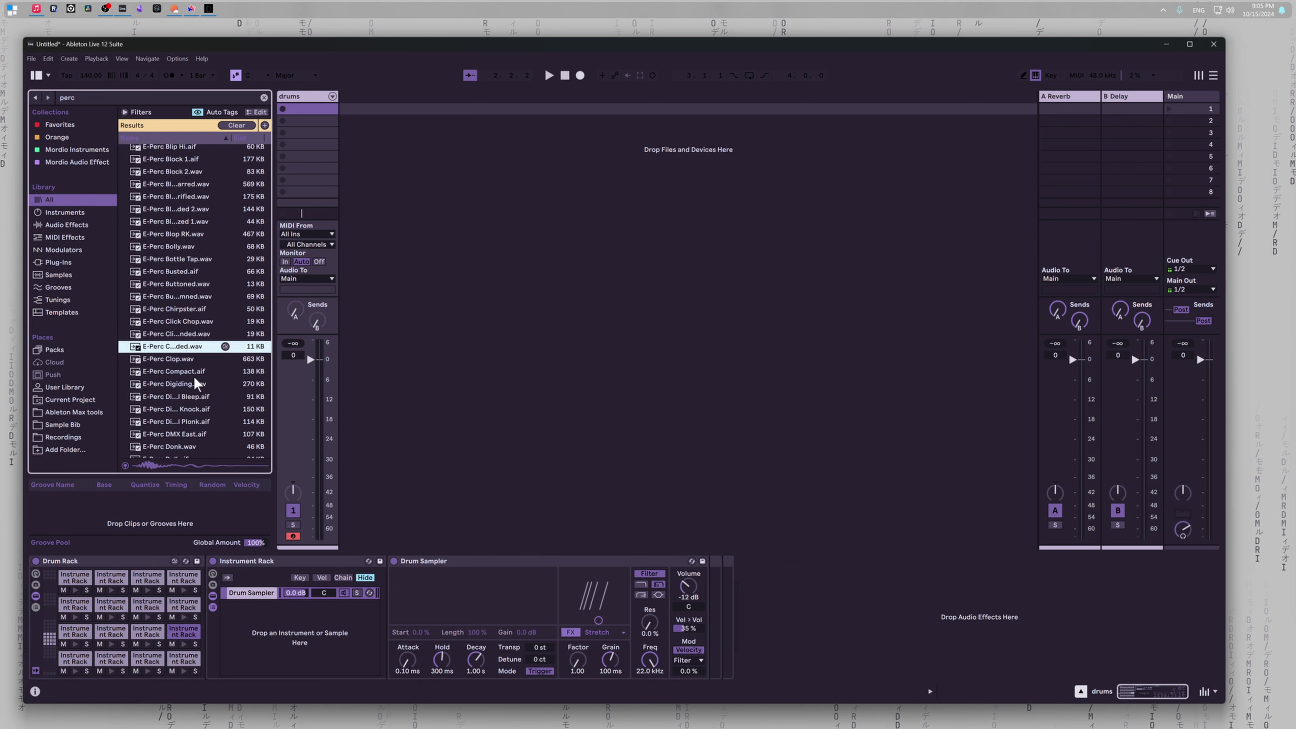
{"action": "left_click", "coordinate": [186, 347]}
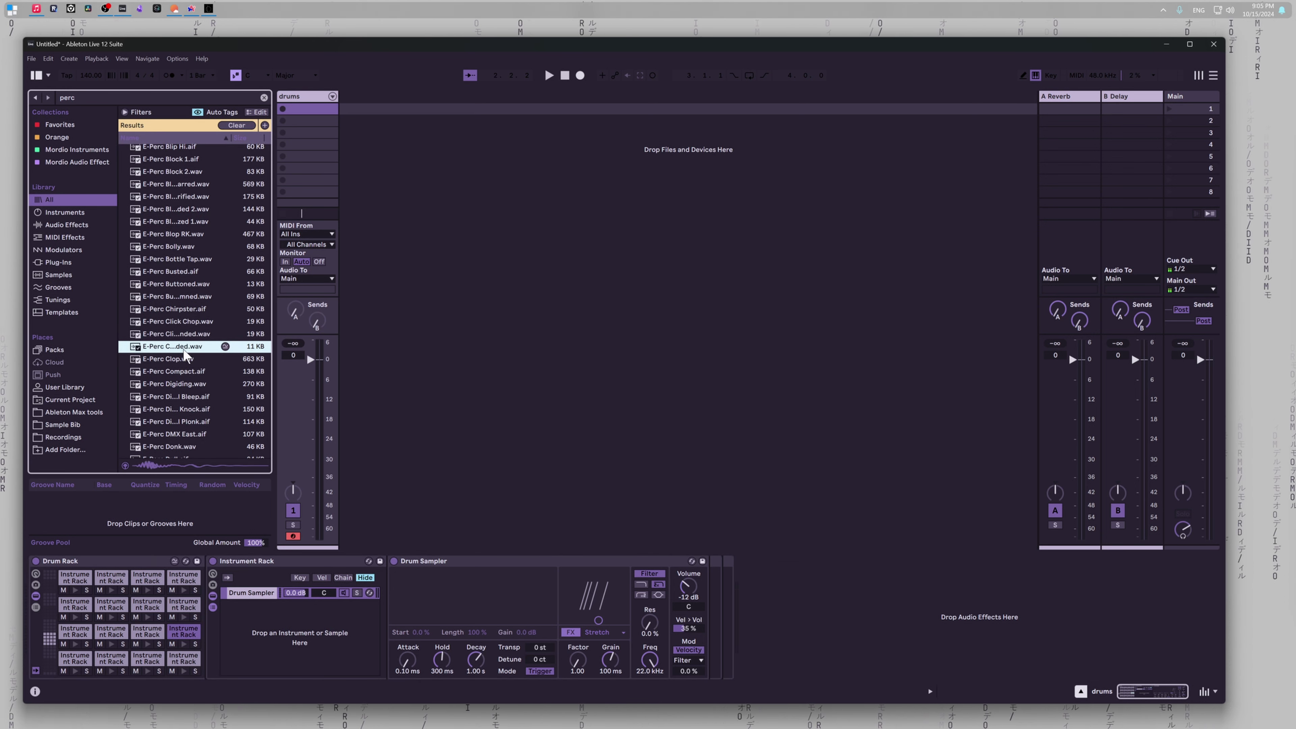
{"action": "left_click_drag", "start_coordinate": [184, 349], "coordinate": [480, 600]}
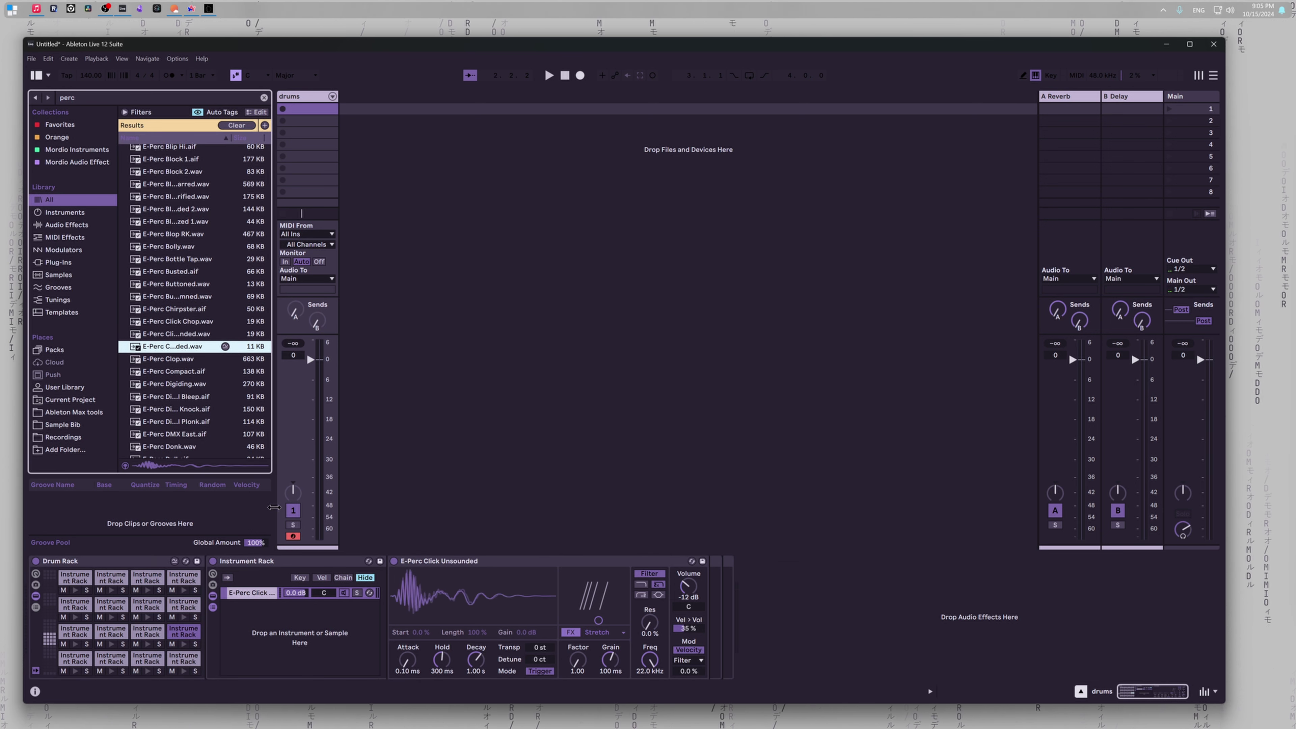
Step: Audition the samples from E-Perc Clop to E-Perc Digiding and load E-Perc Compact into the B1 pad's Drum Sampler
{"action": "key", "text": "Down"}
{"action": "key", "text": "Down"}
{"action": "key", "text": "Down"}
{"action": "key", "text": "Down"}
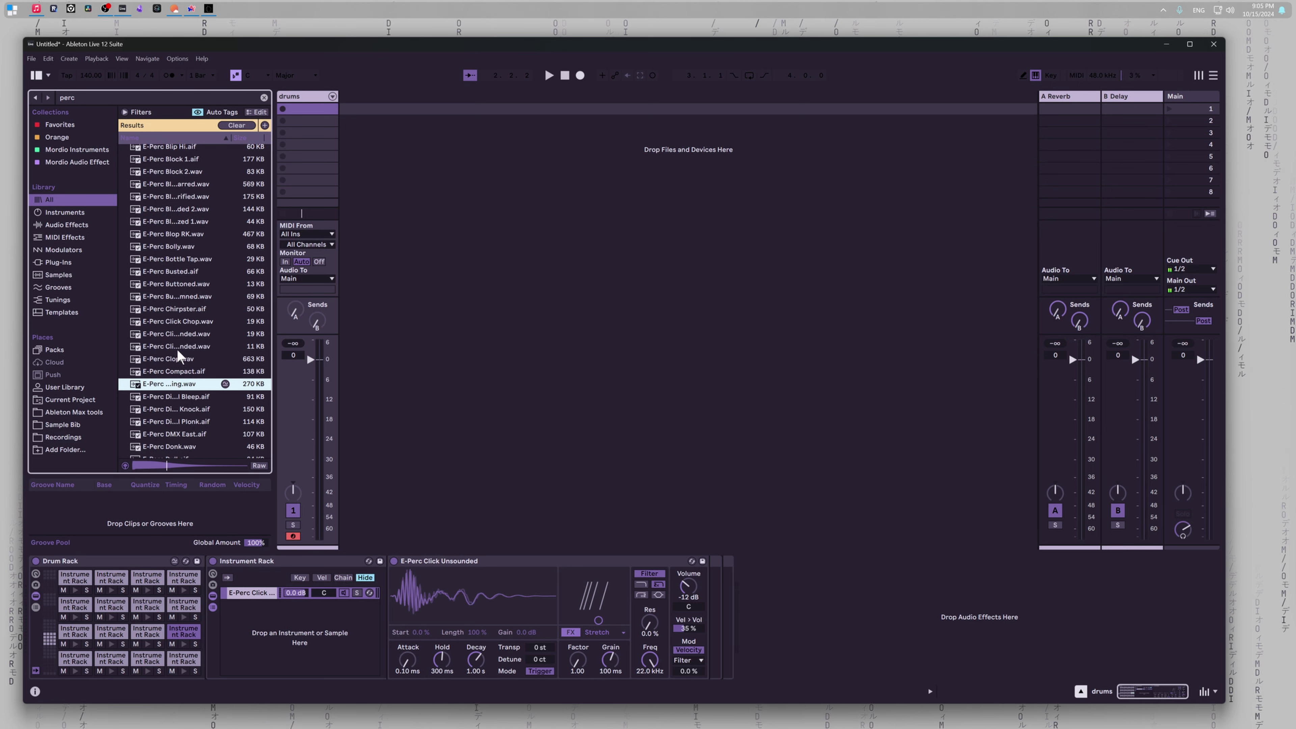
{"action": "key", "text": "Up"}
{"action": "key", "text": "Up"}
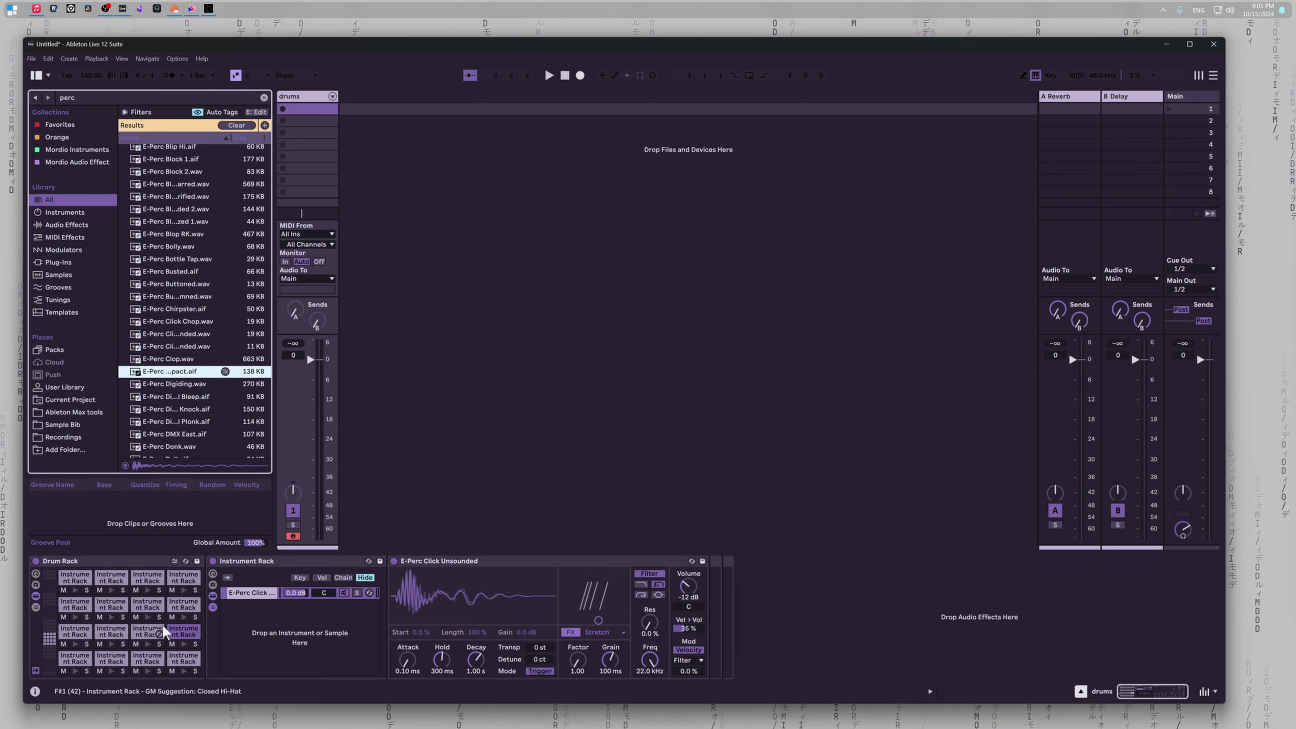
{"action": "left_click", "coordinate": [77, 628]}
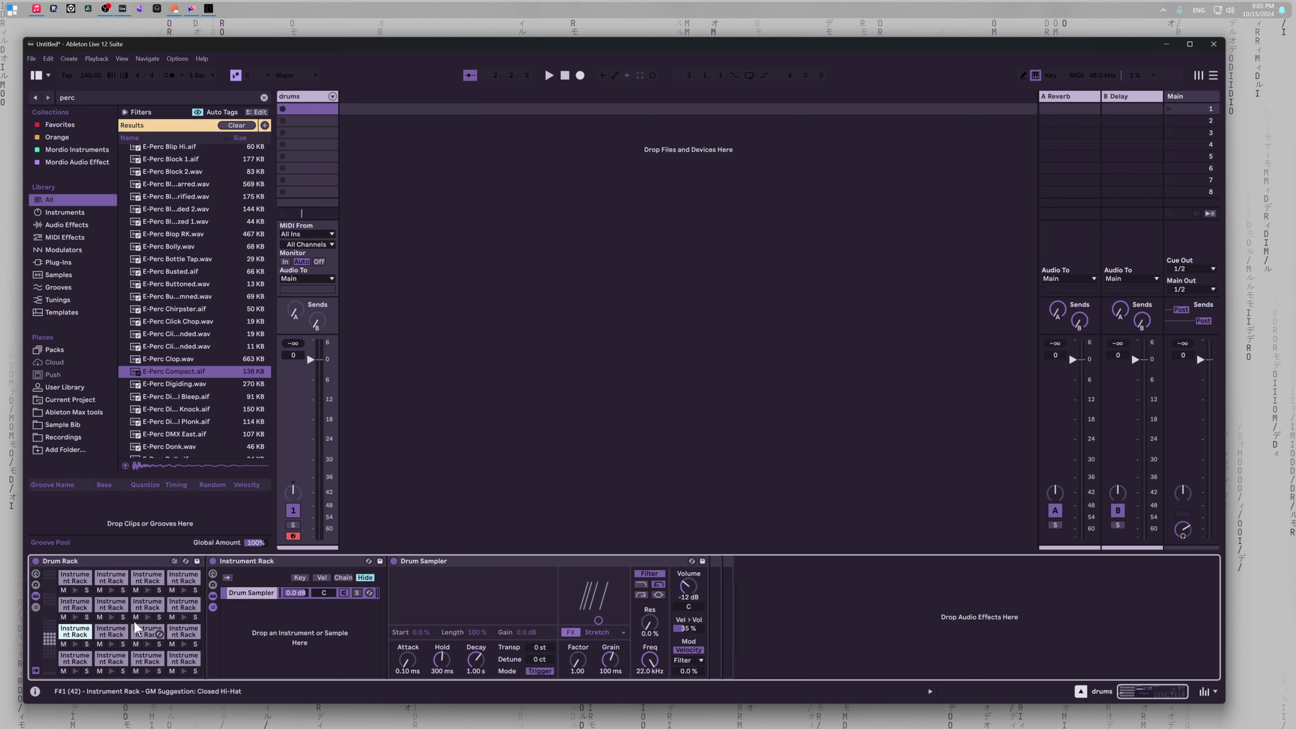
{"action": "left_click", "coordinate": [182, 605]}
{"action": "left_click", "coordinate": [149, 604]}
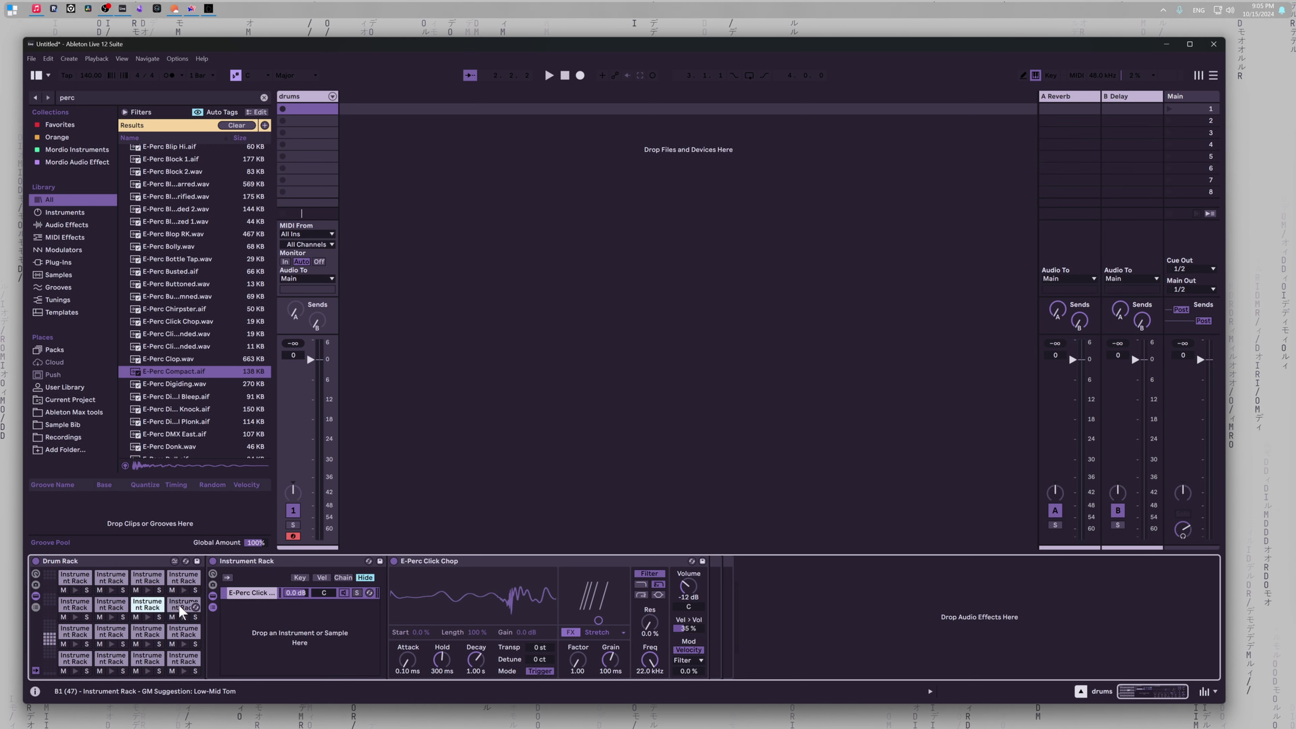
{"action": "left_click", "coordinate": [178, 605]}
{"action": "left_click", "coordinate": [169, 372]}
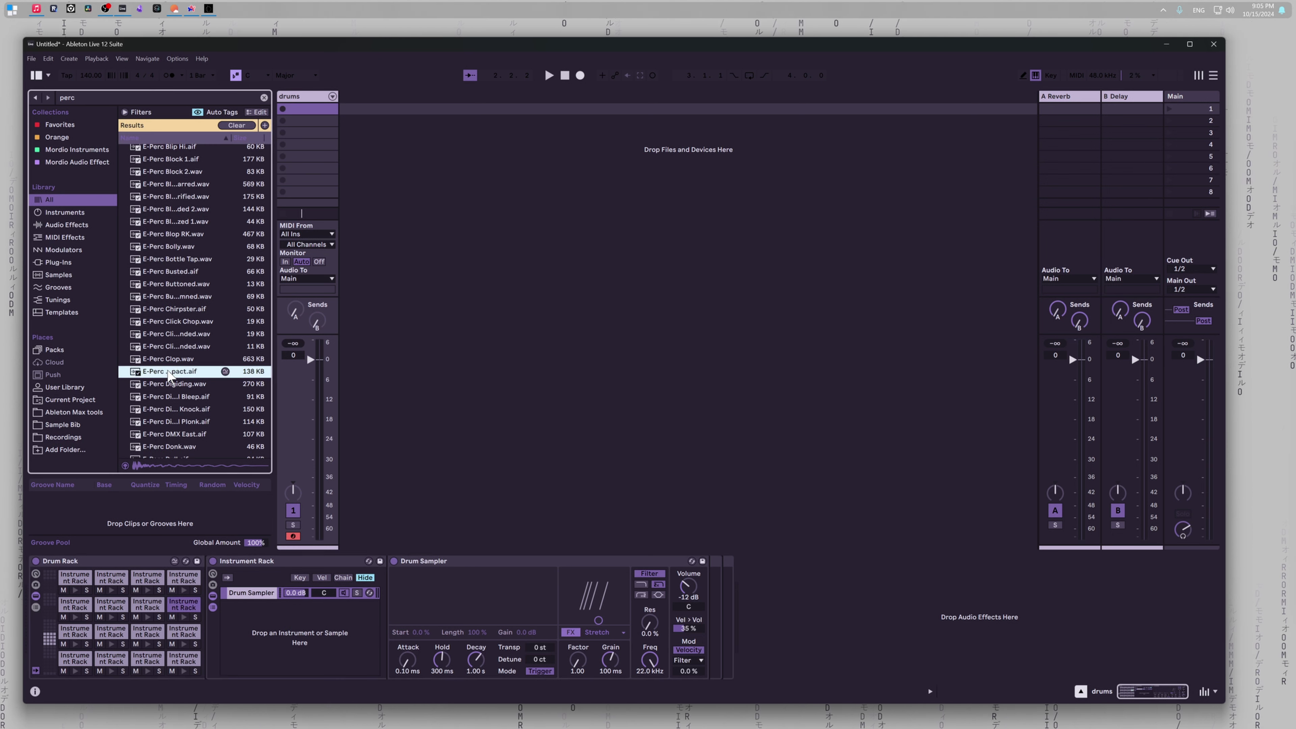
{"action": "left_click_drag", "start_coordinate": [168, 375], "coordinate": [414, 587]}
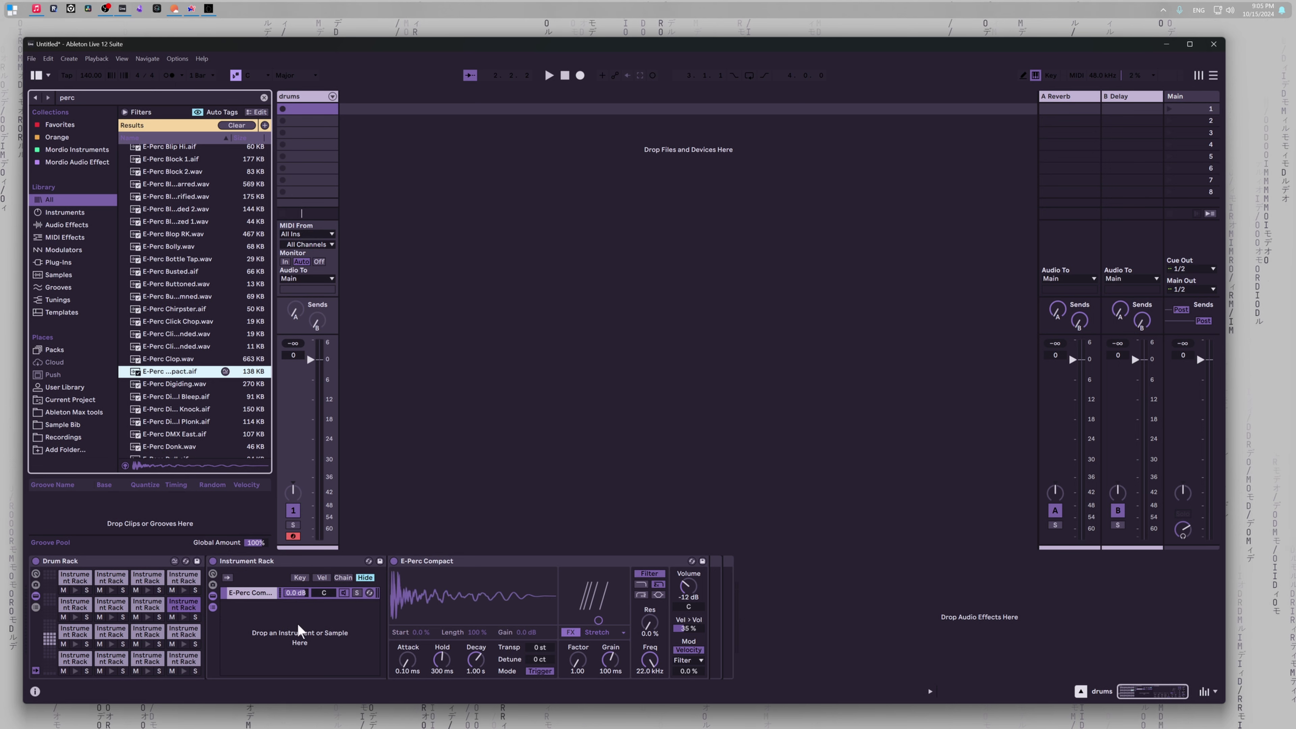
Step: Select the E1 pad, audition samples from E-Perc Digiding onward, and load the 150 KB E-Perc Knock sample into its Drum Sampler
{"action": "left_click", "coordinate": [77, 633]}
{"action": "left_click", "coordinate": [189, 372]}
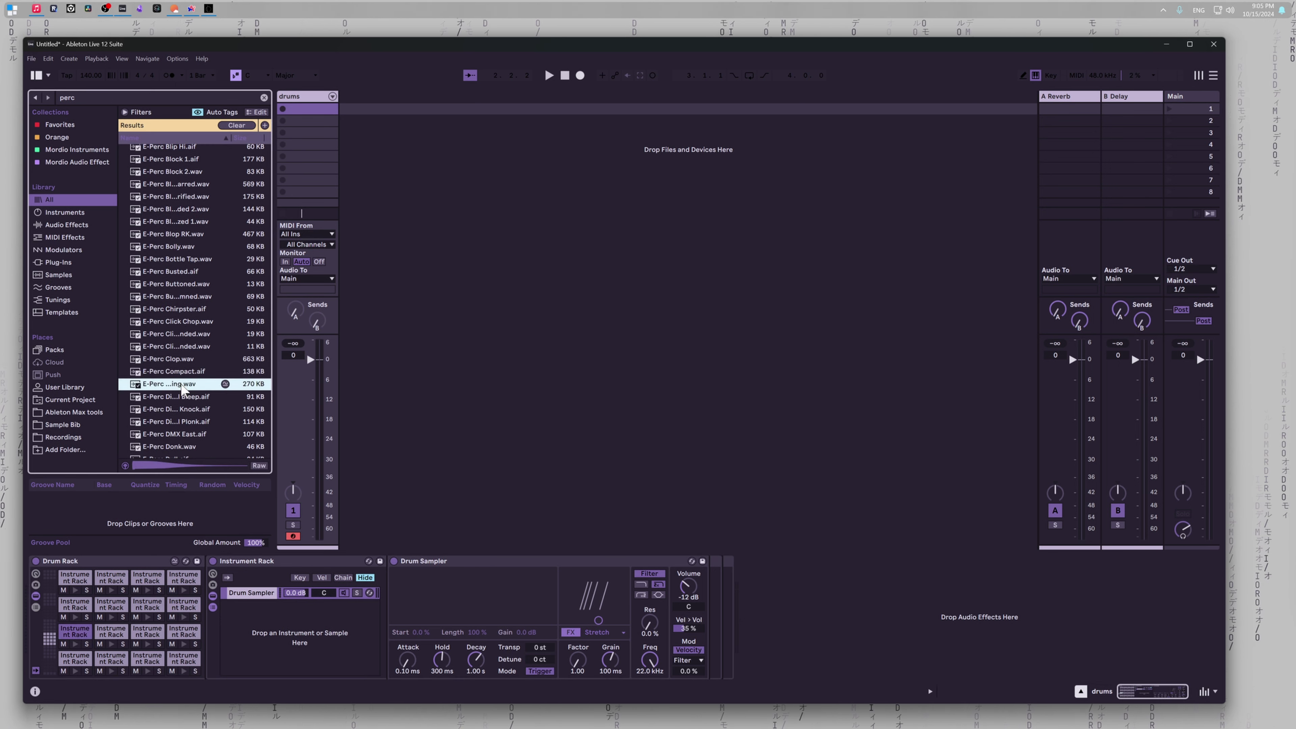
{"action": "left_click", "coordinate": [186, 396]}
{"action": "scroll", "coordinate": [198, 344], "scroll_direction": "down", "scroll_amount": 3}
{"action": "left_click", "coordinate": [173, 371]}
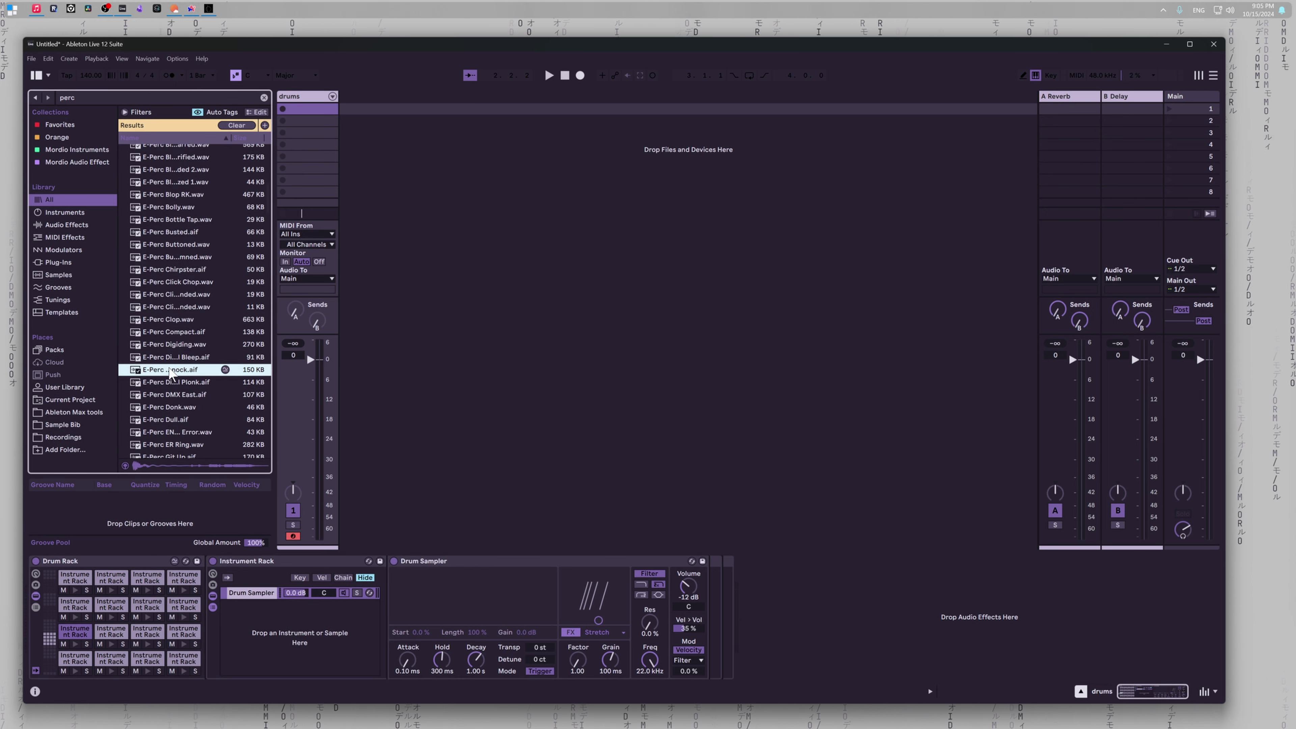
{"action": "left_click_drag", "start_coordinate": [174, 370], "coordinate": [409, 583]}
Step: Select the F1 pad, audition the E-Perc samples from the Plonk onward, and load E-Perc Low EDM into its Drum Sampler
{"action": "left_click", "coordinate": [110, 632]}
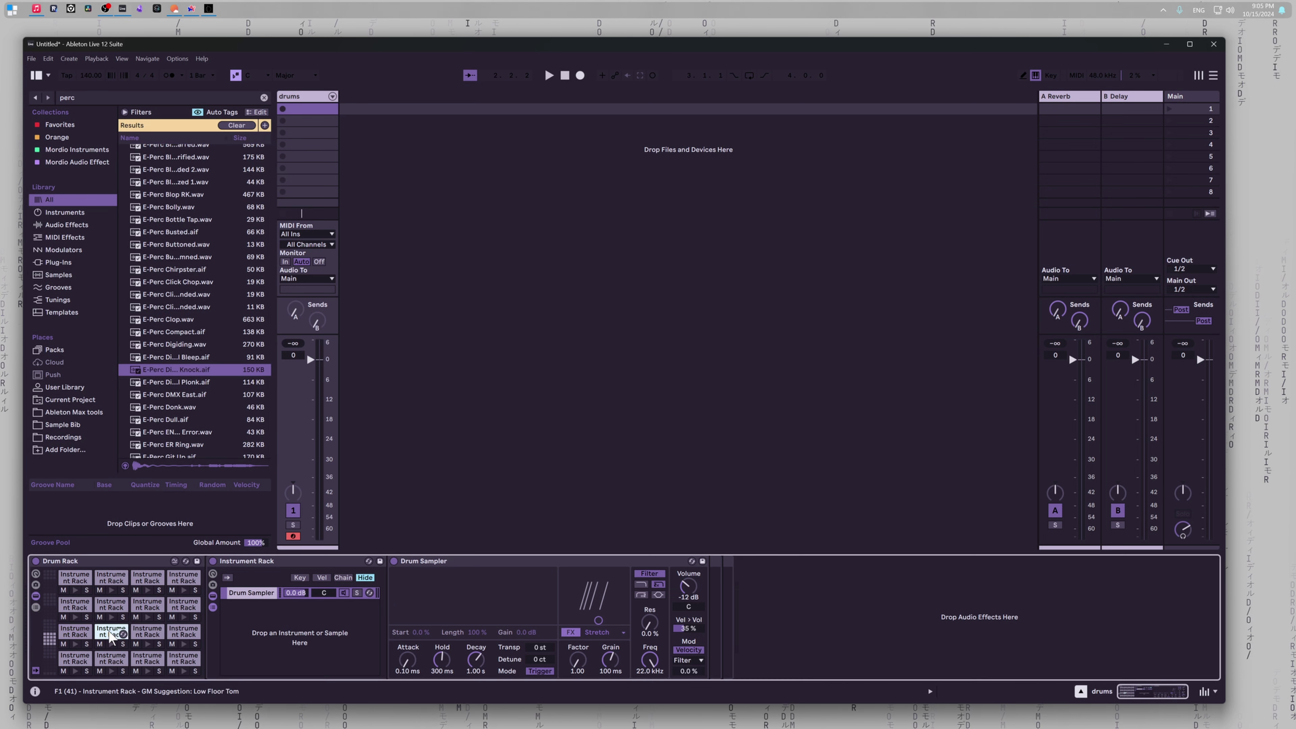
{"action": "left_click", "coordinate": [190, 382]}
{"action": "key", "text": "Down"}
{"action": "key", "text": "Down"}
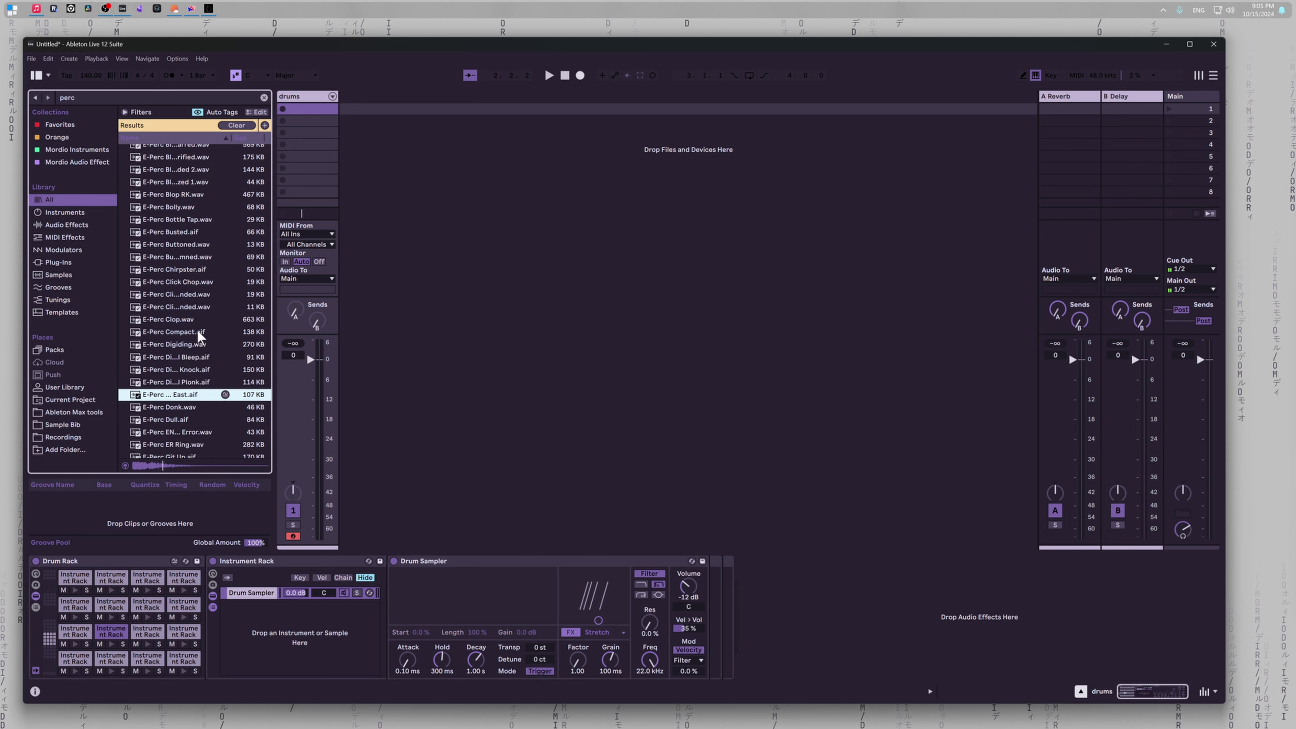
{"action": "key", "text": "Down"}
{"action": "scroll", "coordinate": [204, 346], "scroll_direction": "down", "scroll_amount": 3}
{"action": "key", "text": "Down"}
{"action": "scroll", "coordinate": [204, 347], "scroll_direction": "down", "scroll_amount": 2}
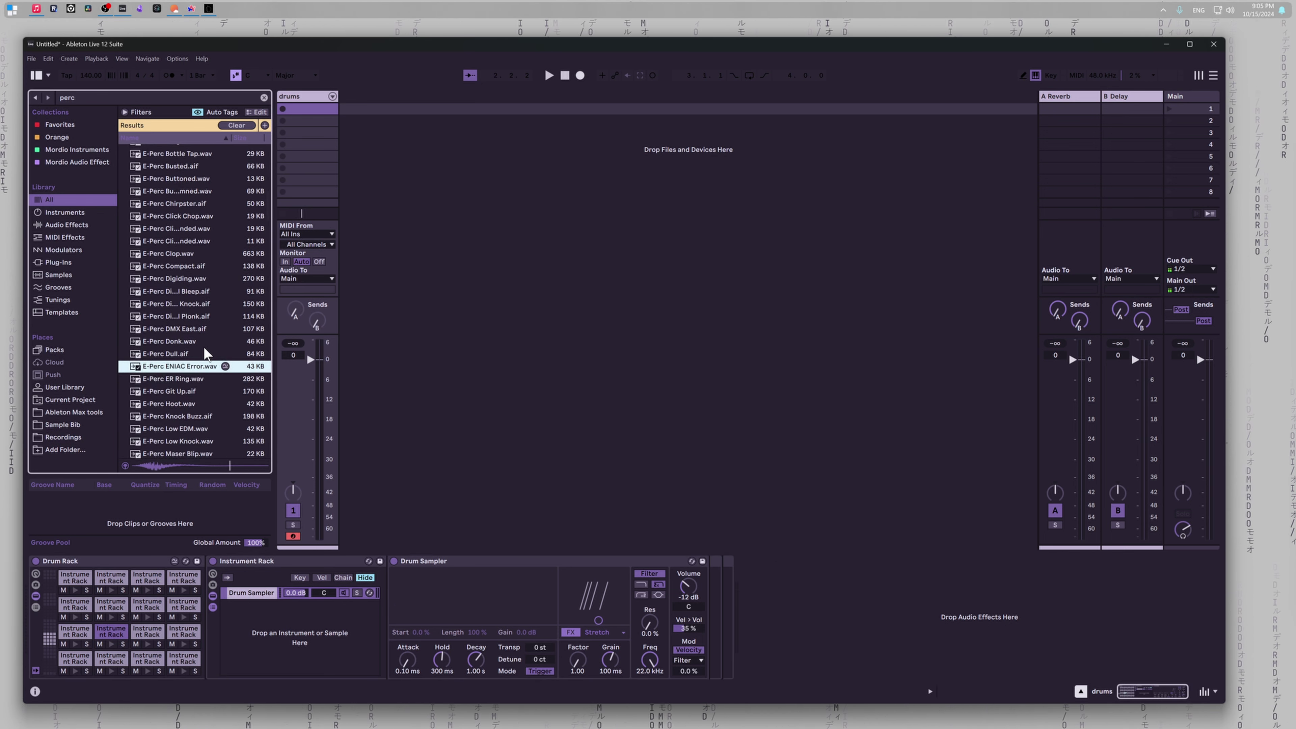
{"action": "key", "text": "Down"}
{"action": "scroll", "coordinate": [203, 346], "scroll_direction": "down", "scroll_amount": 2}
{"action": "key", "text": "Down"}
{"action": "scroll", "coordinate": [204, 345], "scroll_direction": "down", "scroll_amount": 2}
{"action": "key", "text": "Down"}
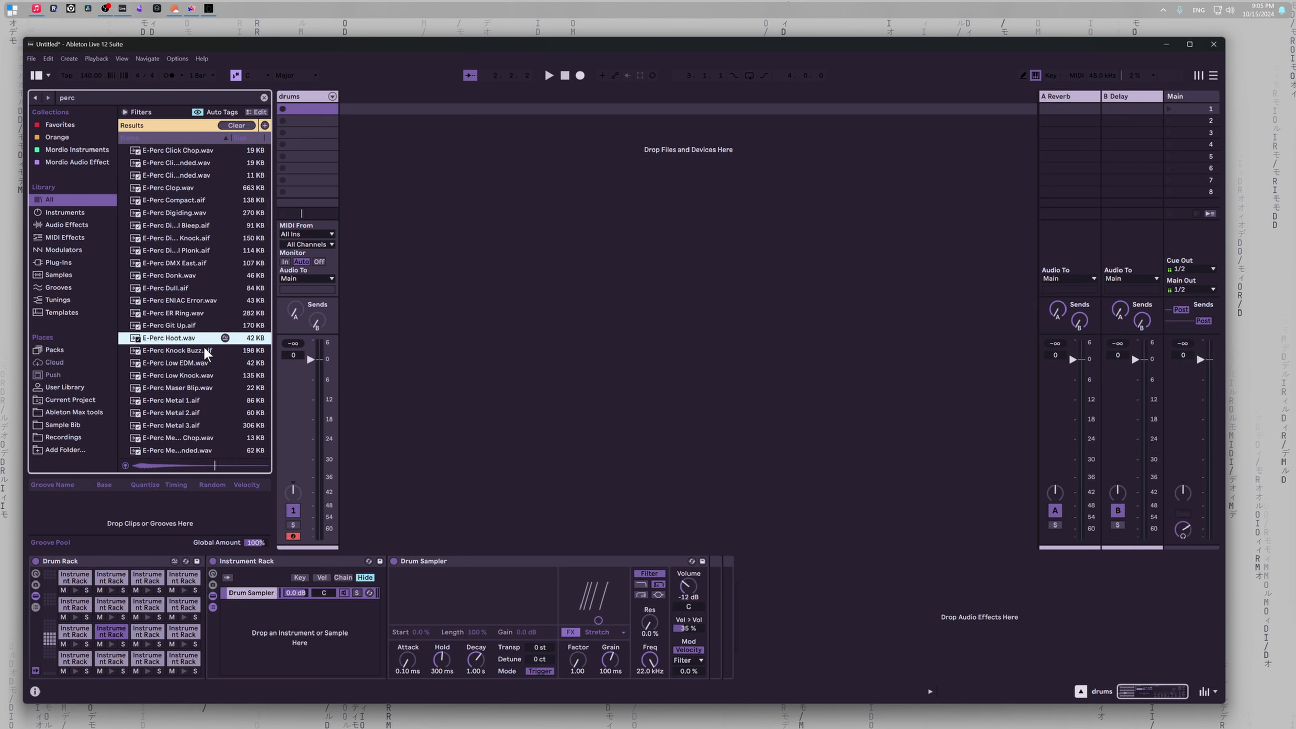
{"action": "key", "text": "Down"}
{"action": "key", "text": "Down"}
{"action": "scroll", "coordinate": [203, 347], "scroll_direction": "down", "scroll_amount": 2}
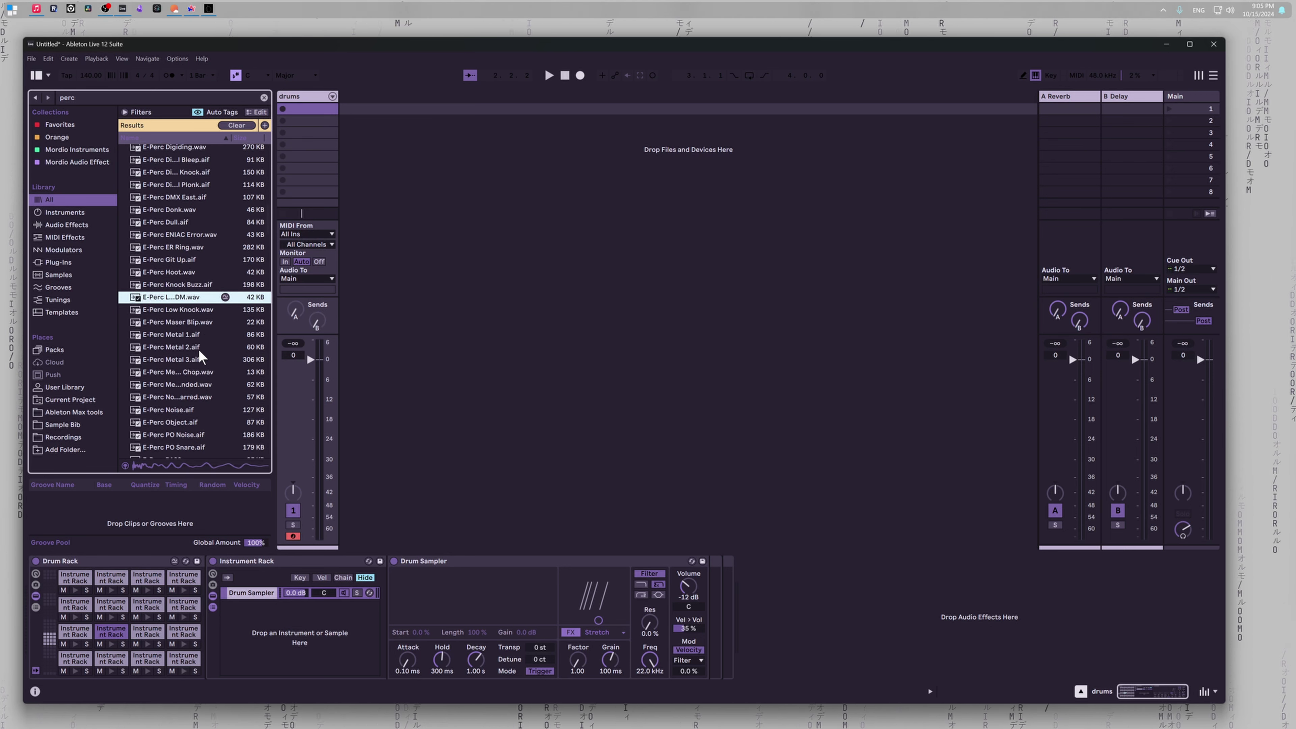
{"action": "left_click_drag", "start_coordinate": [170, 304], "coordinate": [148, 635]}
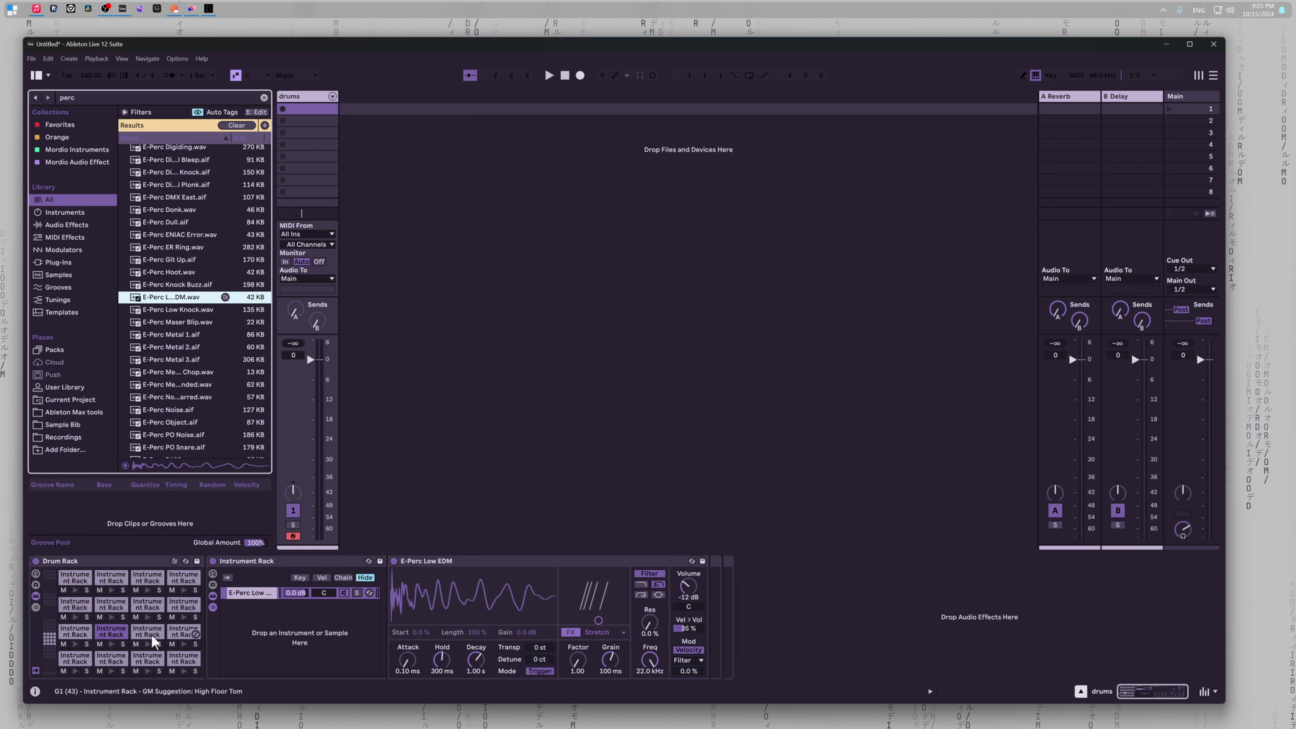
Step: Audition E-Perc Low Knock and load it into the F#1 pad's Drum Sampler
{"action": "left_click", "coordinate": [183, 310]}
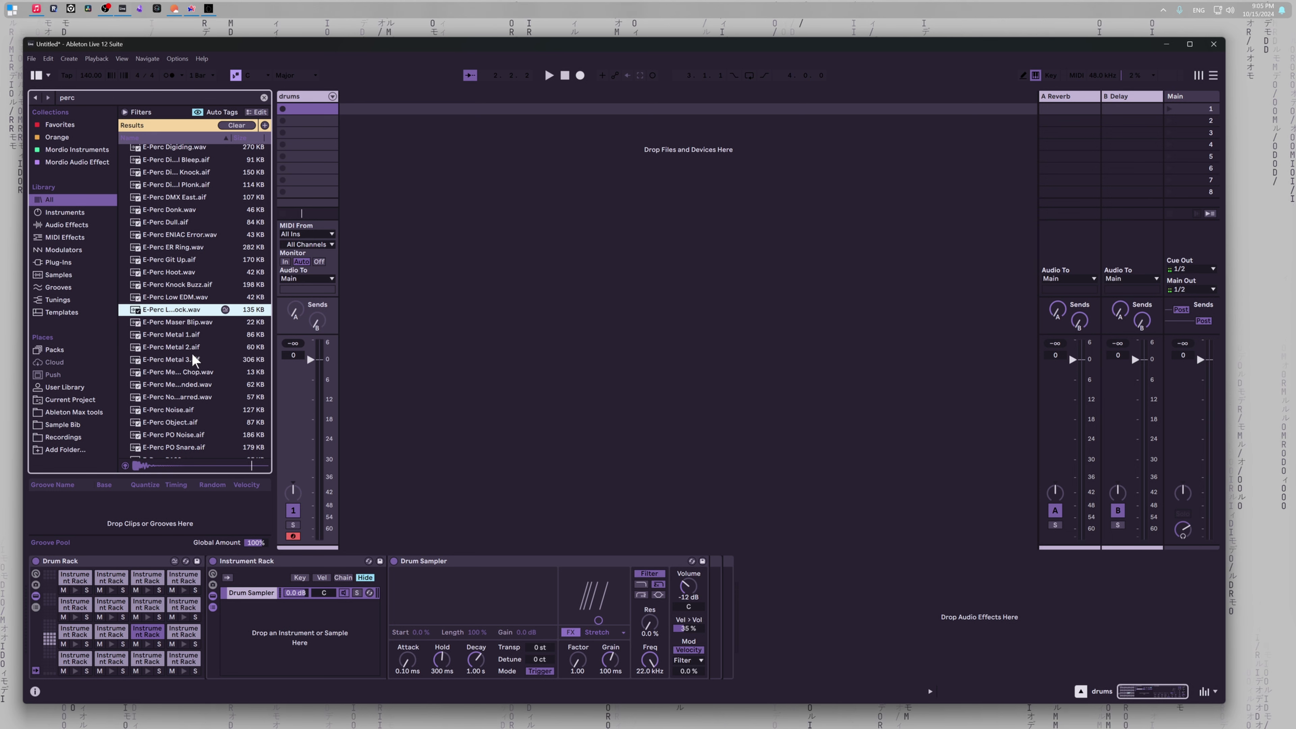
{"action": "left_click_drag", "start_coordinate": [183, 312], "coordinate": [464, 593]}
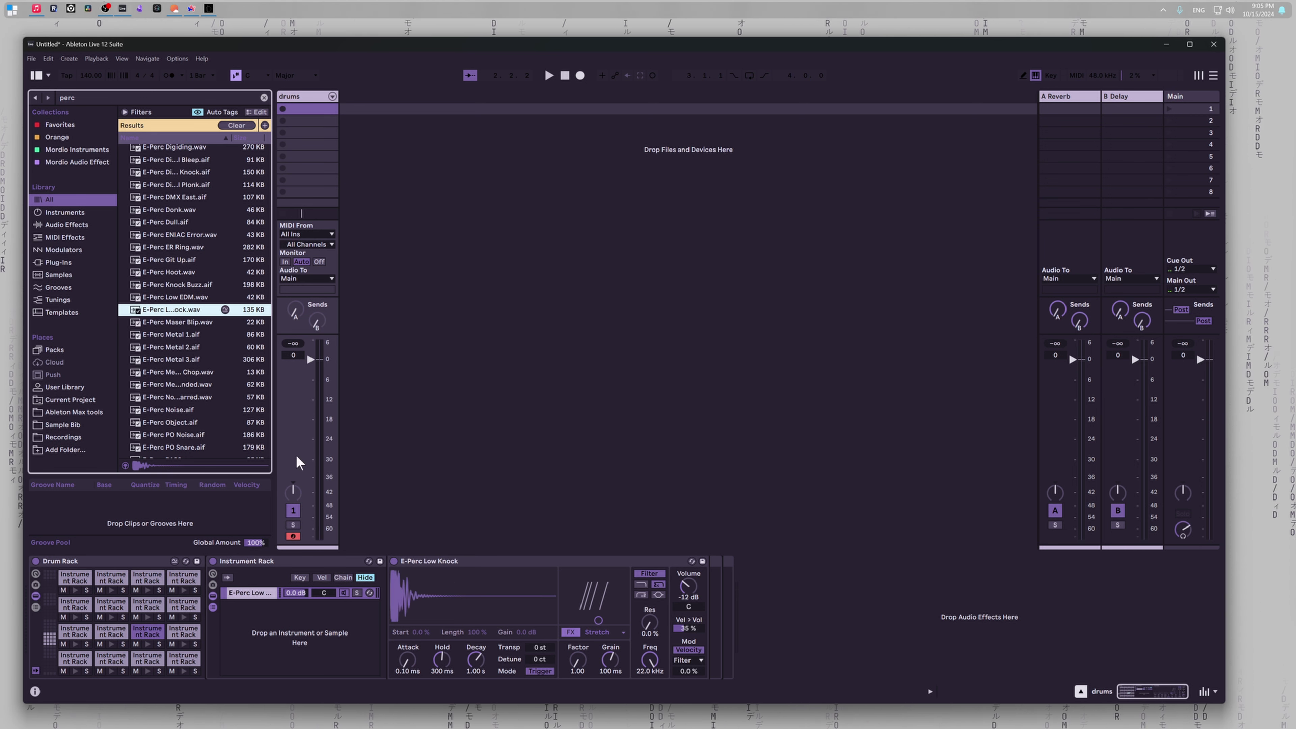
Step: Check the G1 pad and the lowest row of pads, select the D#1 pad, and search the browser for "hihat"
{"action": "left_click", "coordinate": [176, 634]}
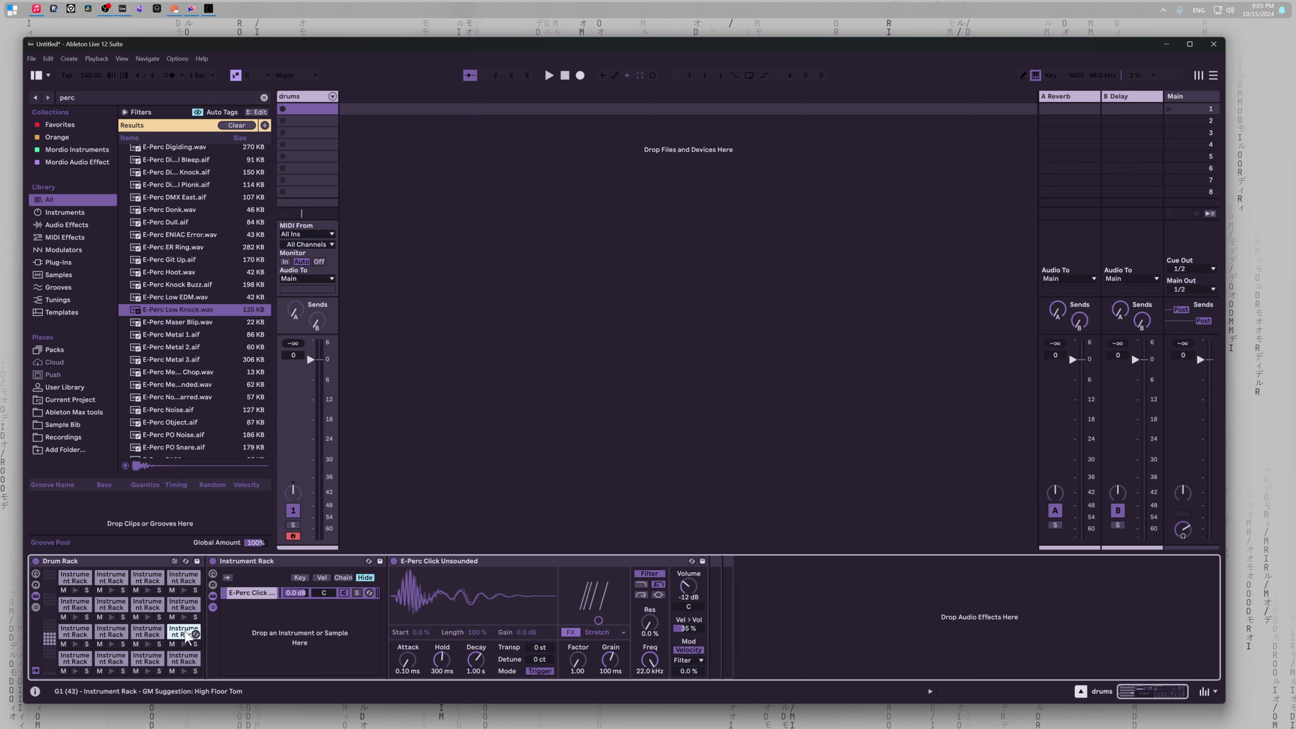
{"action": "left_click", "coordinate": [75, 658]}
{"action": "left_click", "coordinate": [111, 659]}
{"action": "left_click", "coordinate": [147, 659]}
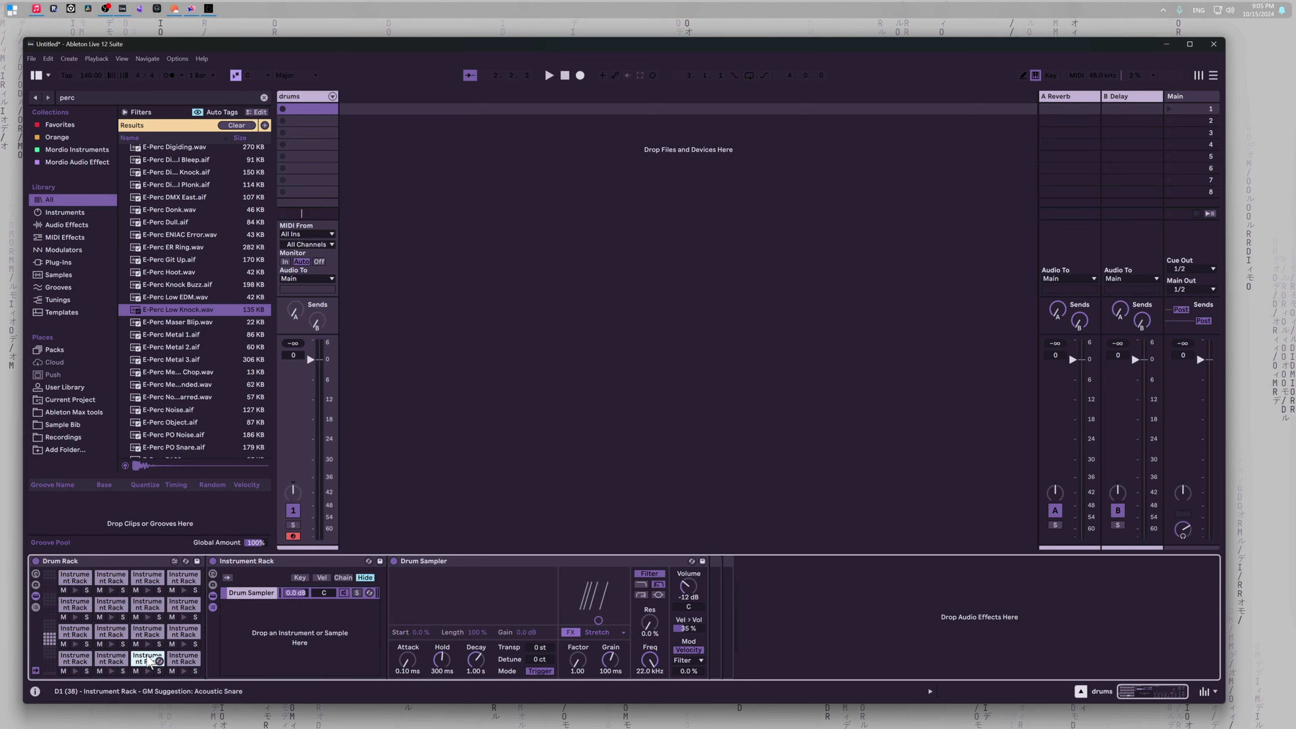
{"action": "left_click", "coordinate": [184, 660]}
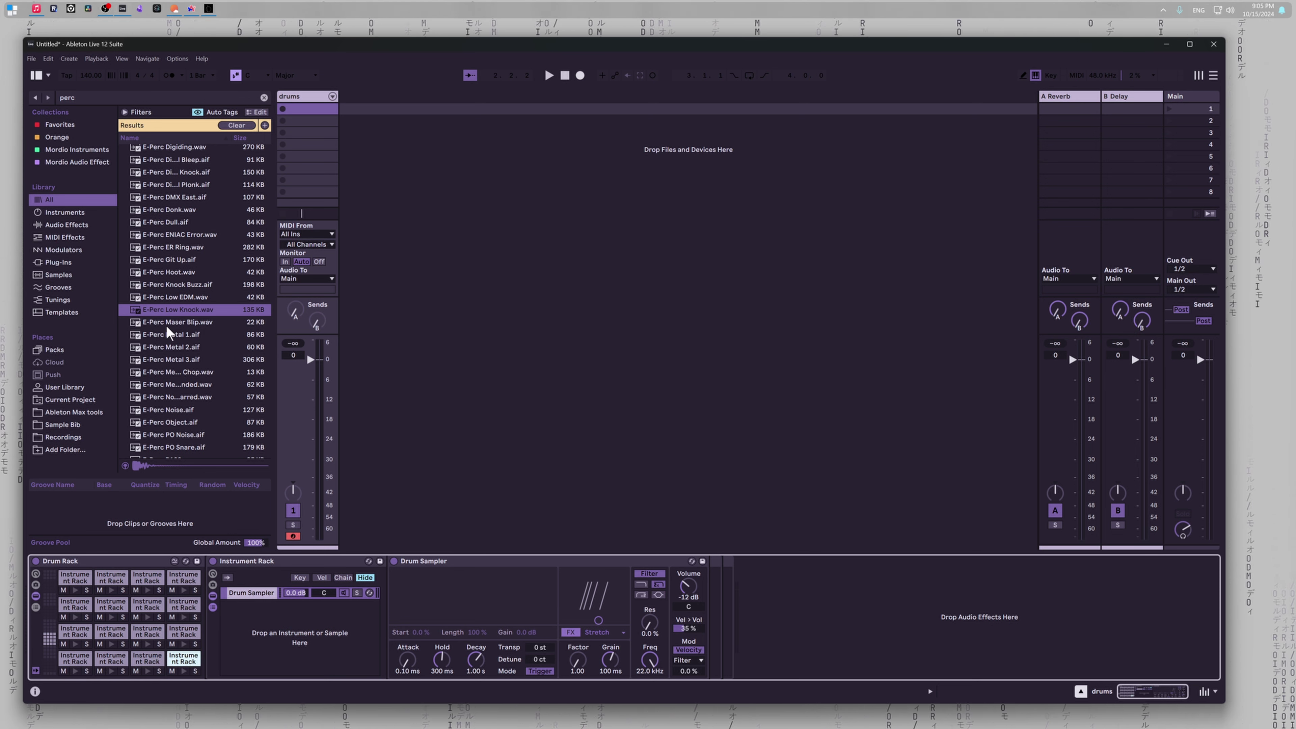
{"action": "key", "text": "ctrl+f"}
{"action": "type", "text": "hi"}
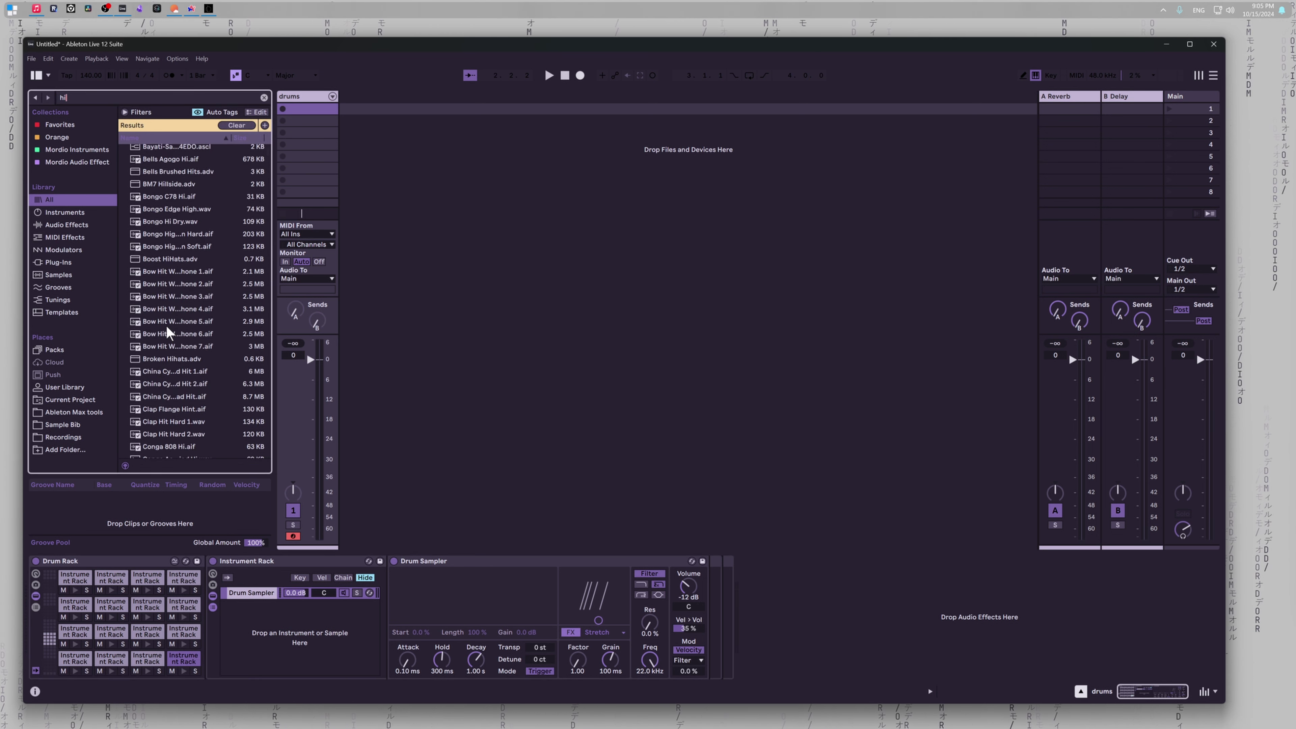
{"action": "type", "text": "hat"}
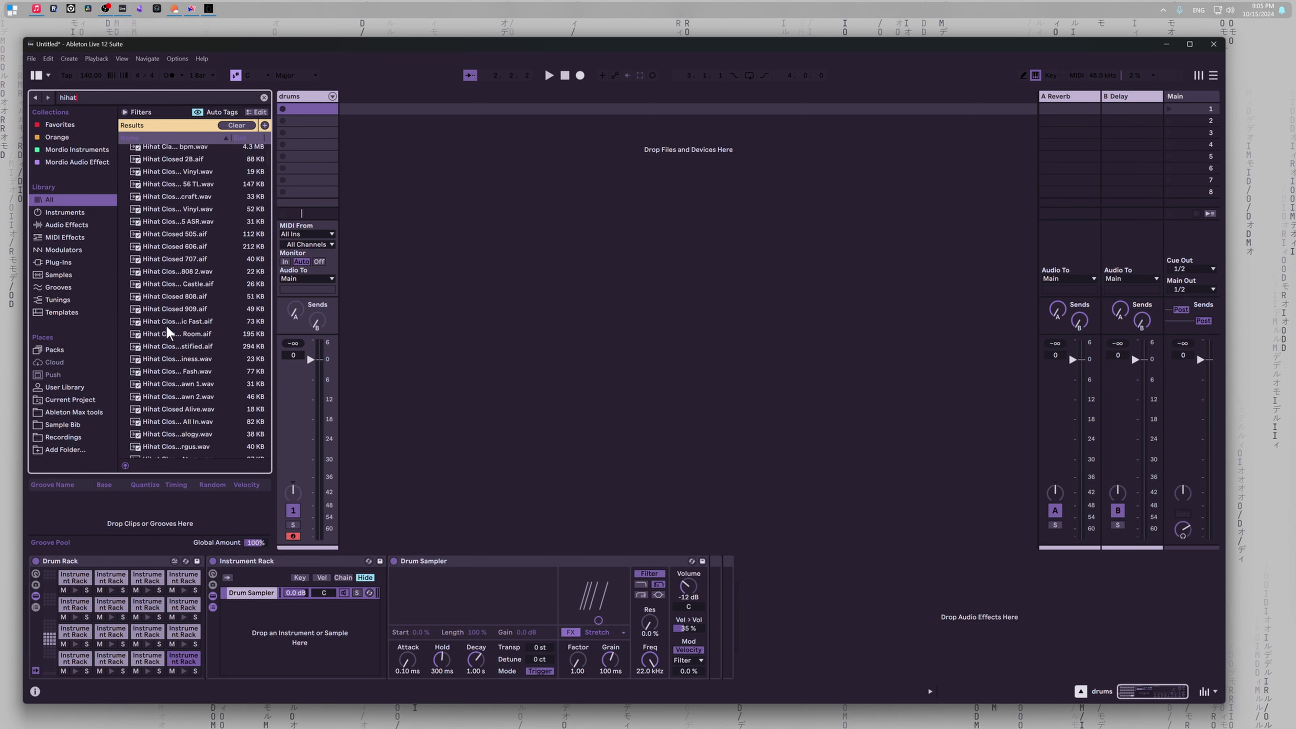
Step: Audition the closed hi-hat samples up to the 808 group and load Hihat Closed 808 2 into the D#1 pad's Drum Sampler
{"action": "left_click", "coordinate": [177, 172]}
{"action": "key", "text": "Down"}
{"action": "key", "text": "Down"}
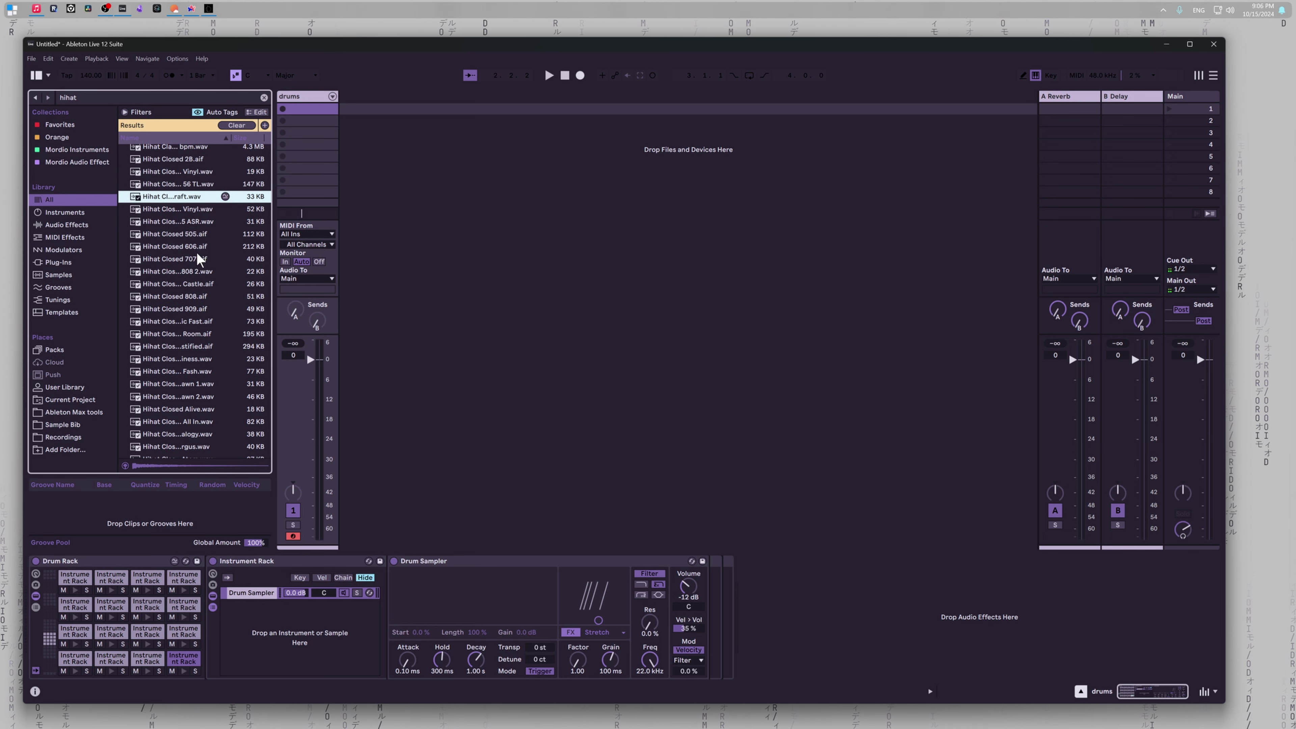
{"action": "key", "text": "Up"}
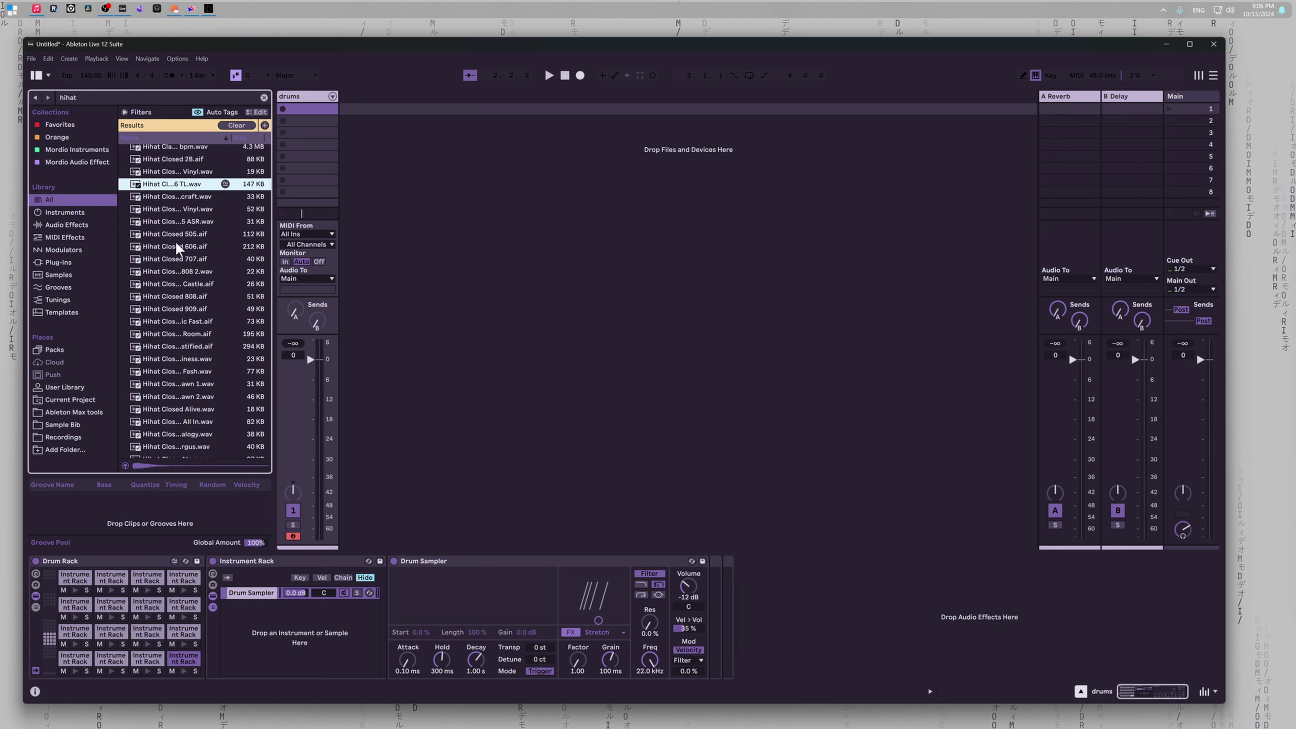
{"action": "key", "text": "Down"}
{"action": "key", "text": "Down"}
{"action": "key", "text": "Down"}
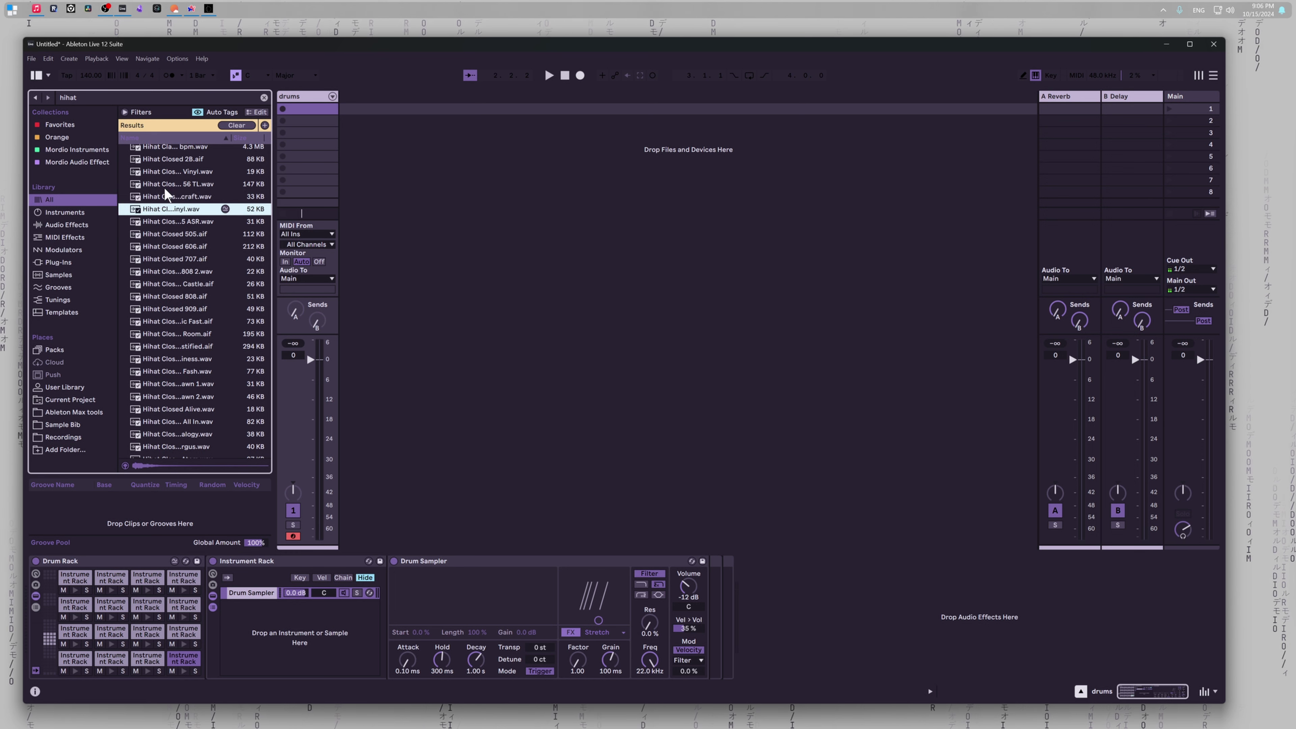
{"action": "key", "text": "Down"}
{"action": "key", "text": "Down"}
{"action": "key", "text": "Down"}
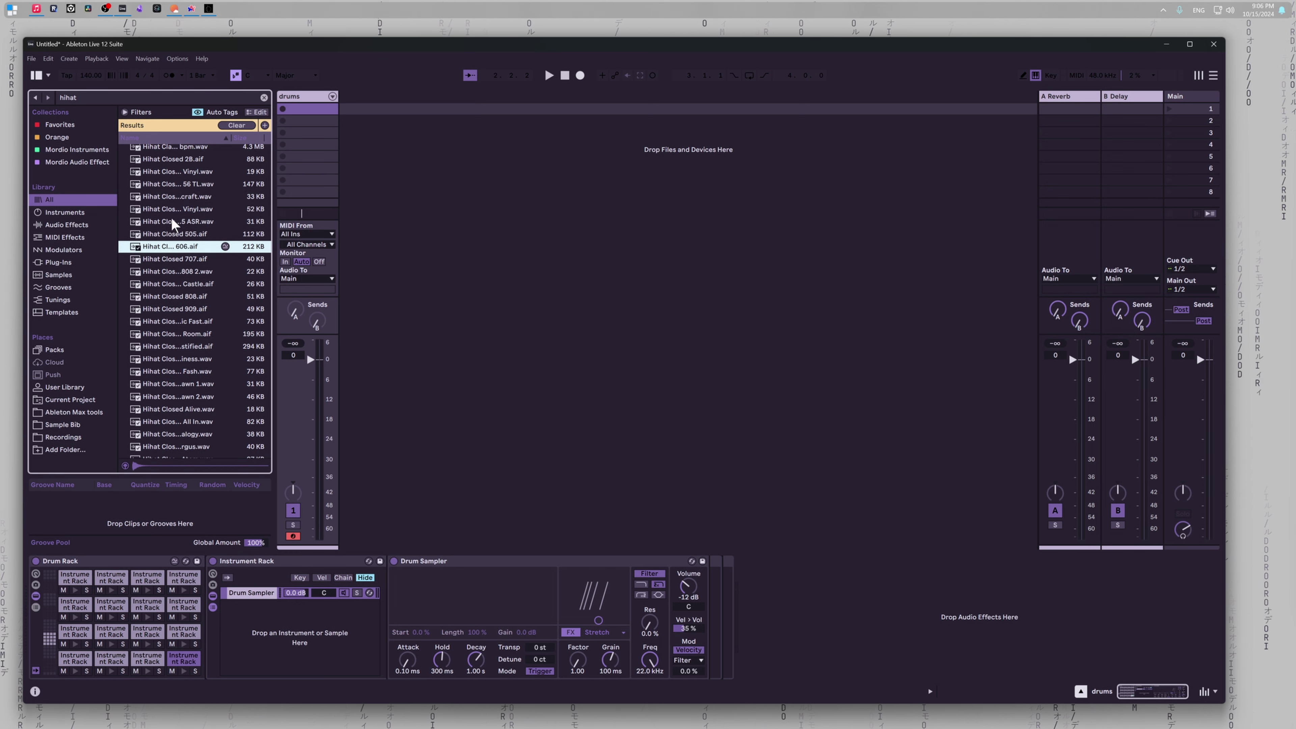
{"action": "key", "text": "Down"}
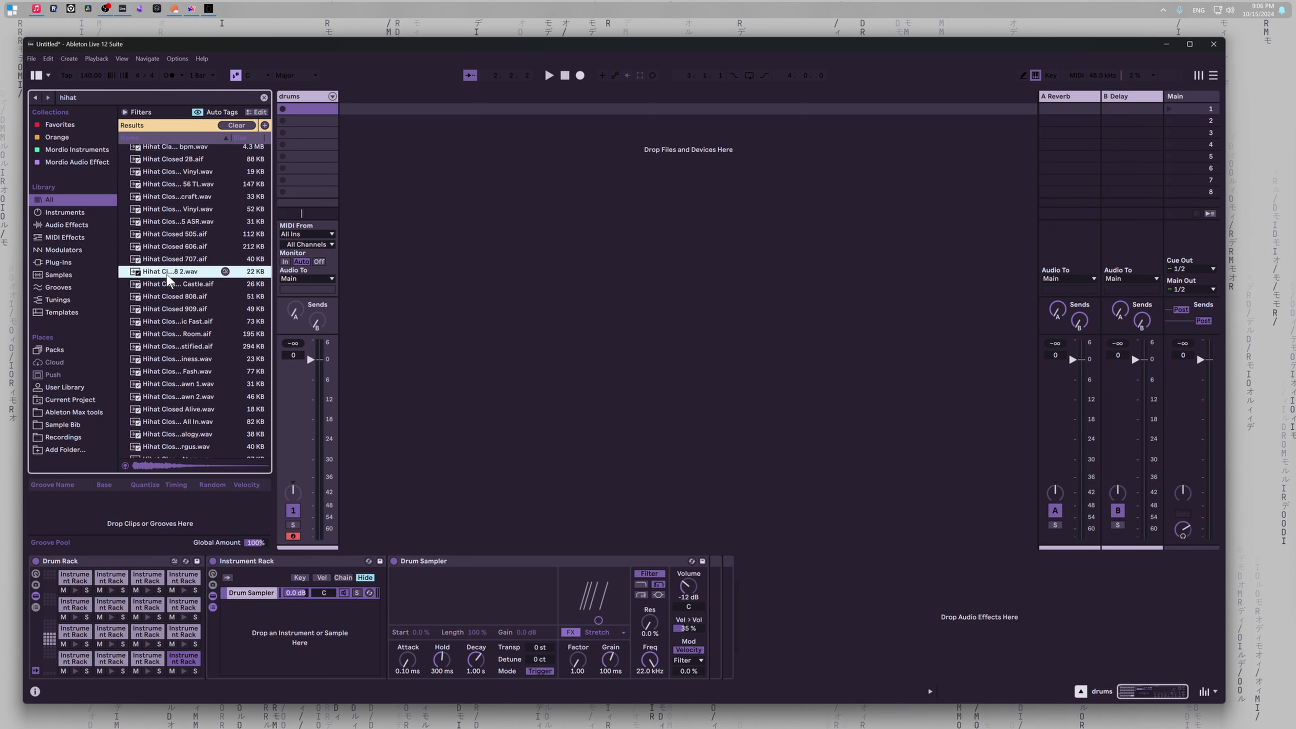
{"action": "left_click_drag", "start_coordinate": [483, 620], "coordinate": [484, 618]}
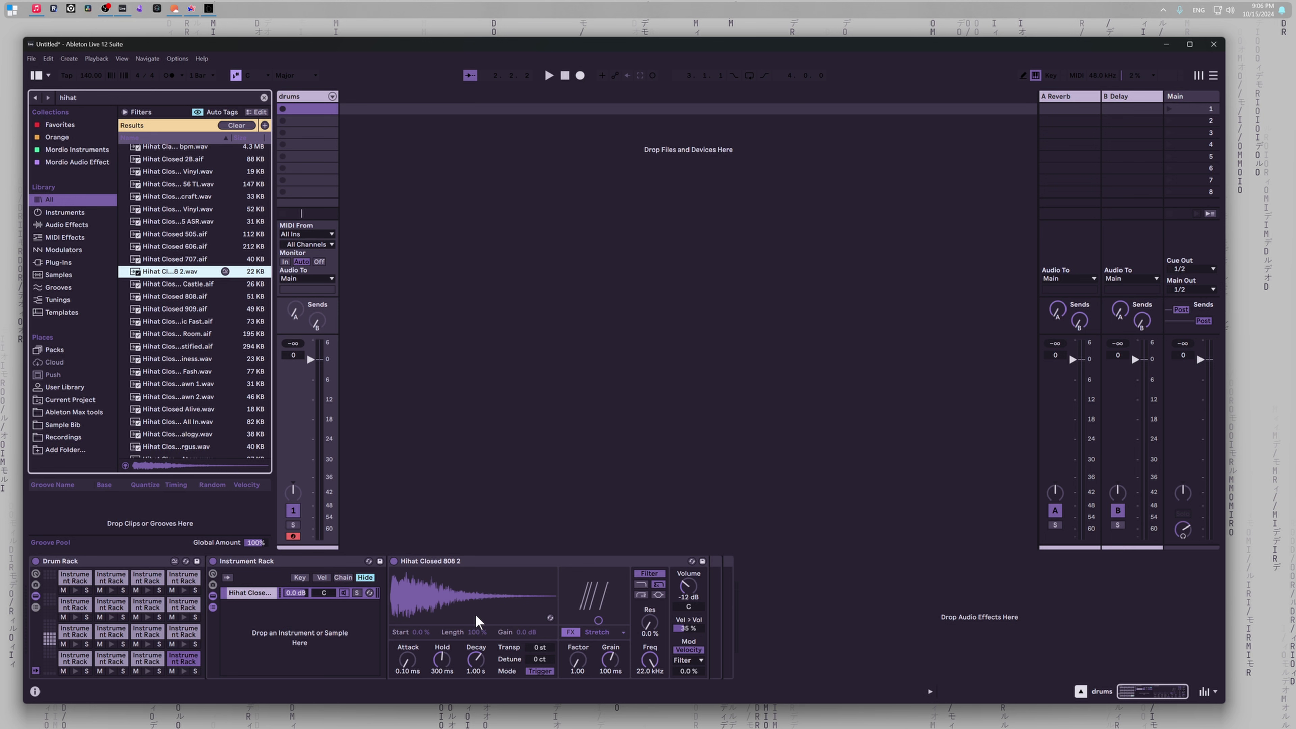
Step: Audition the closed hi-hats from Hihat Closed Alive onward, select the D1 pad, and load Hihat Closed BNYX into its Drum Sampler
{"action": "left_click", "coordinate": [179, 309]}
{"action": "scroll", "coordinate": [181, 378], "scroll_direction": "down", "scroll_amount": 2}
{"action": "left_click", "coordinate": [168, 357]}
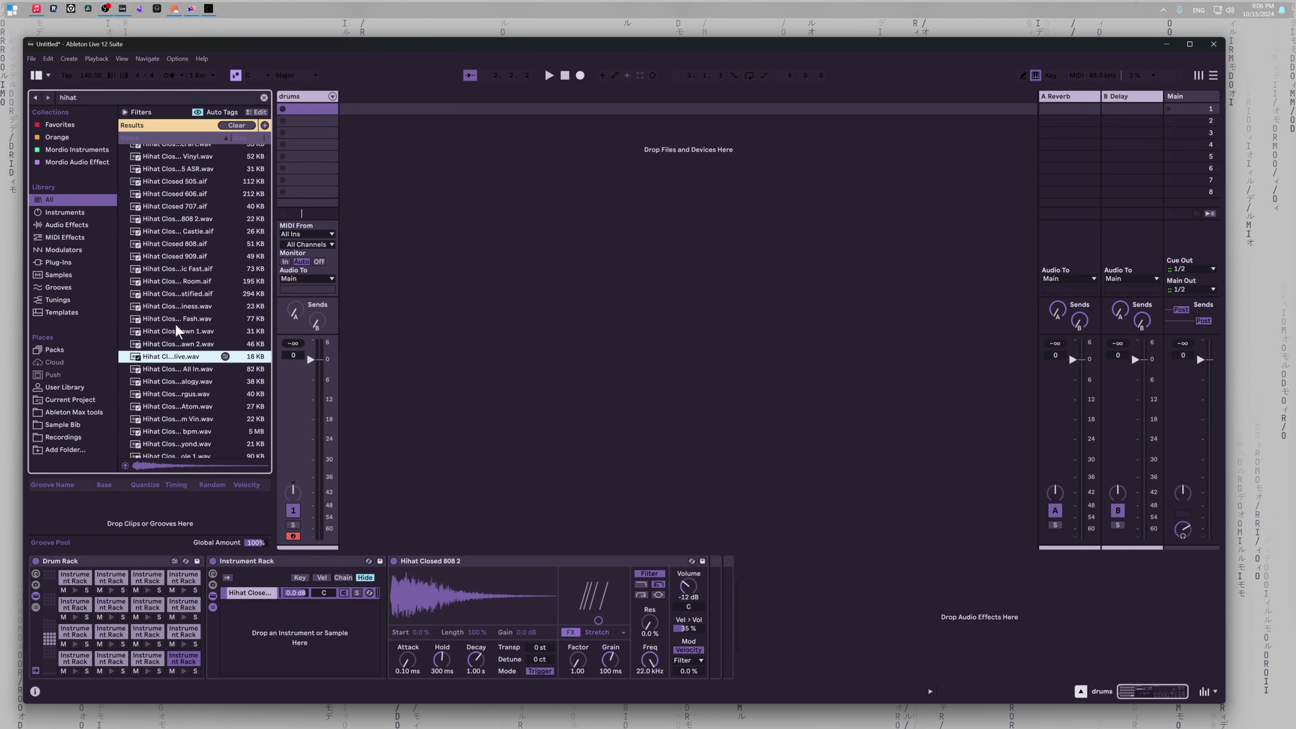
{"action": "scroll", "coordinate": [174, 337], "scroll_direction": "down", "scroll_amount": 2}
{"action": "key", "text": "Down"}
{"action": "key", "text": "Down"}
{"action": "key", "text": "Down"}
{"action": "key", "text": "Down"}
{"action": "key", "text": "Down"}
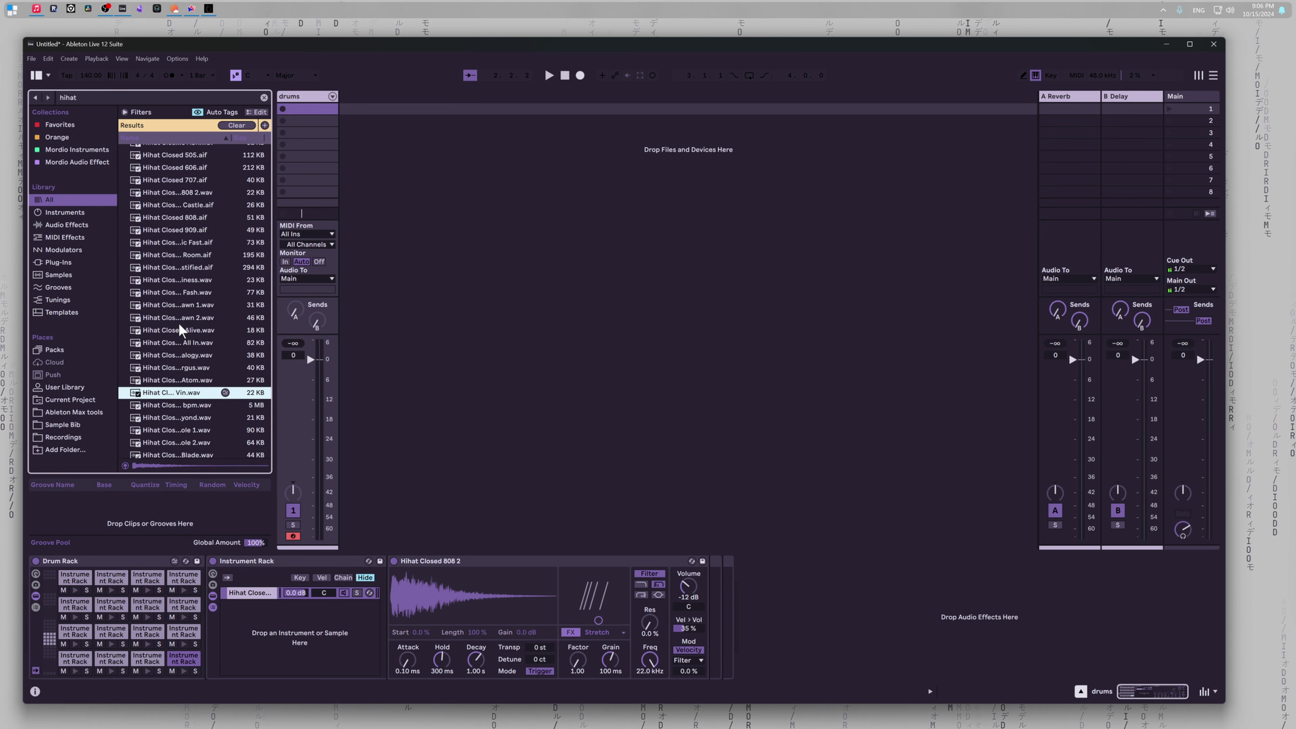
{"action": "scroll", "coordinate": [179, 325], "scroll_direction": "down", "scroll_amount": 6}
{"action": "key", "text": "Down"}
{"action": "key", "text": "Down"}
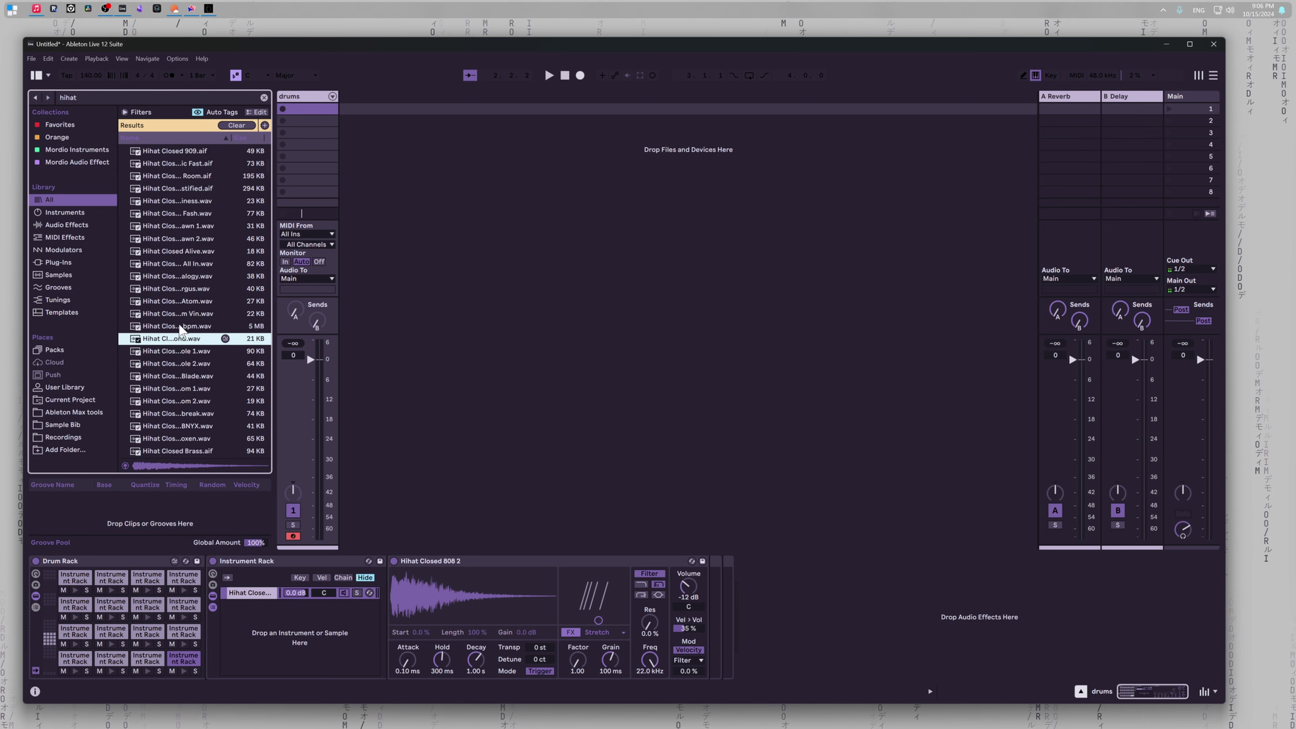
{"action": "scroll", "coordinate": [179, 329], "scroll_direction": "down", "scroll_amount": 2}
{"action": "key", "text": "Down"}
{"action": "scroll", "coordinate": [179, 325], "scroll_direction": "down", "scroll_amount": 1}
{"action": "key", "text": "Down"}
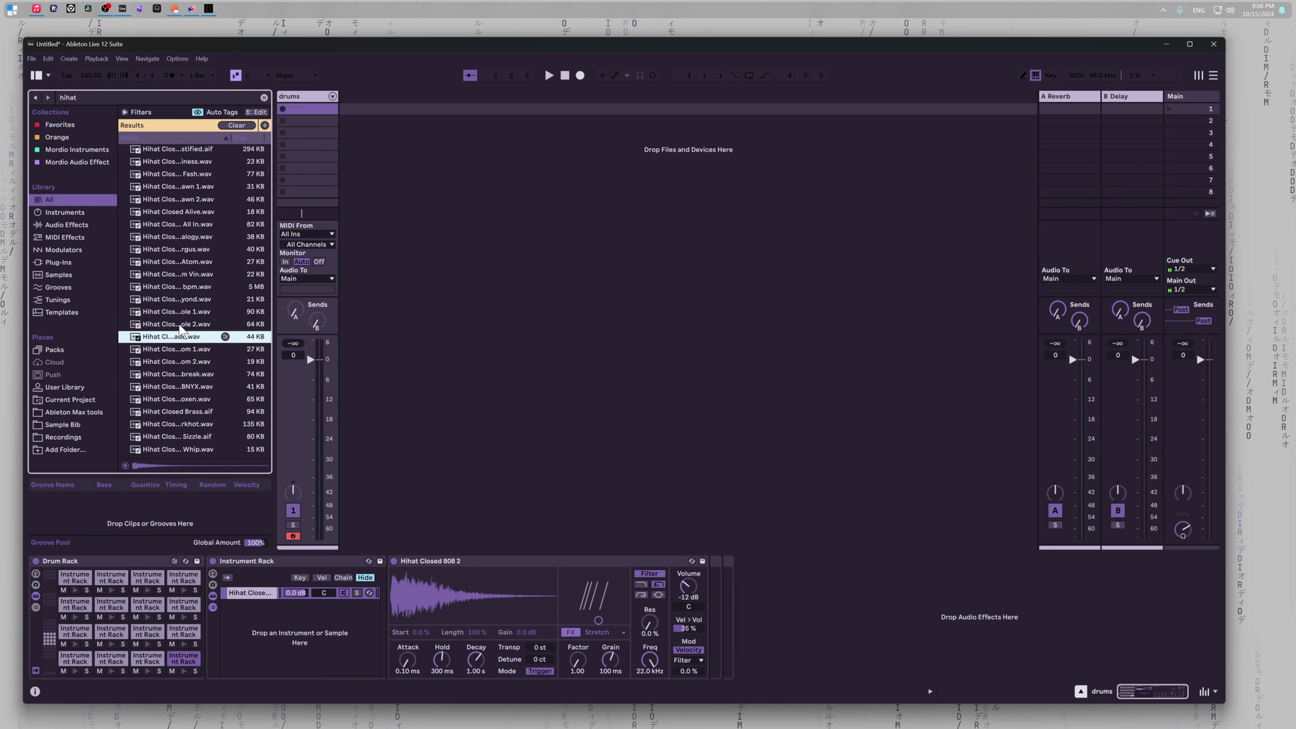
{"action": "scroll", "coordinate": [179, 325], "scroll_direction": "down", "scroll_amount": 1}
{"action": "key", "text": "Down"}
{"action": "scroll", "coordinate": [179, 324], "scroll_direction": "down", "scroll_amount": 2}
{"action": "key", "text": "Down"}
{"action": "scroll", "coordinate": [179, 325], "scroll_direction": "down", "scroll_amount": 1}
{"action": "key", "text": "Down"}
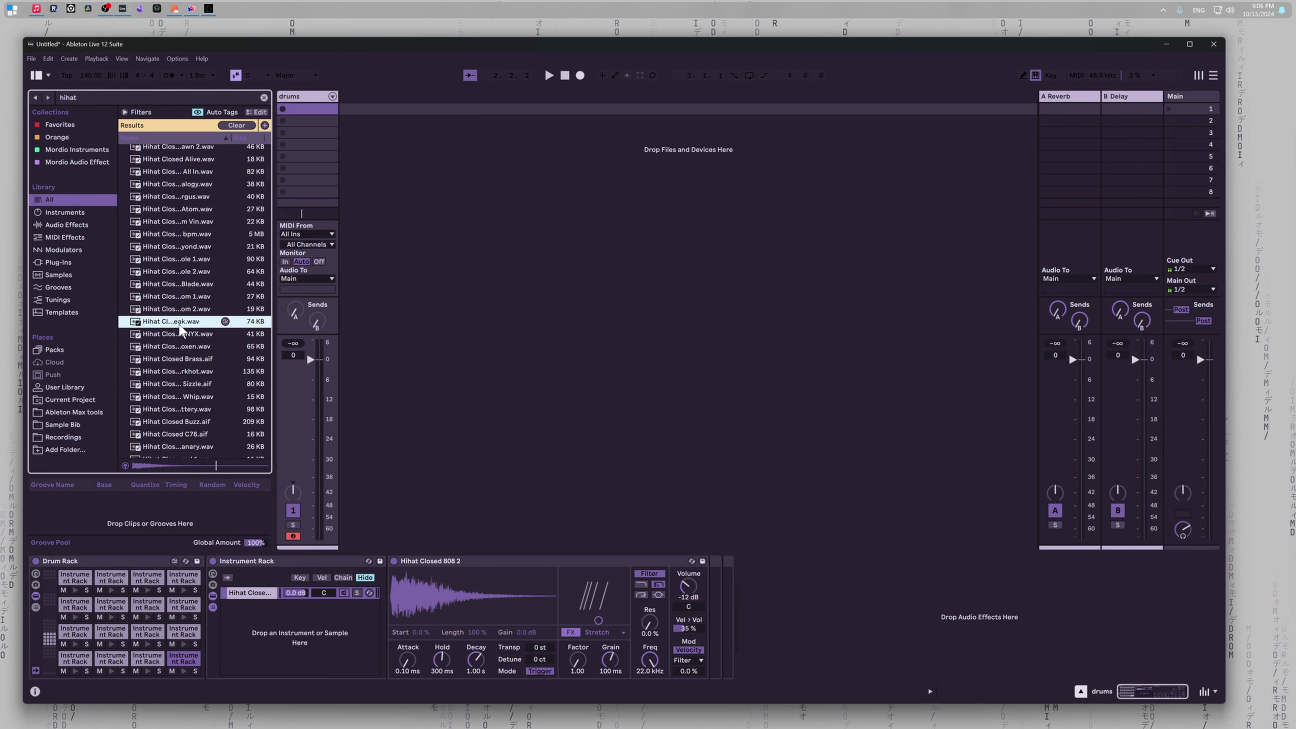
{"action": "scroll", "coordinate": [179, 330], "scroll_direction": "down", "scroll_amount": 2}
{"action": "key", "text": "Down"}
{"action": "scroll", "coordinate": [179, 330], "scroll_direction": "down", "scroll_amount": 2}
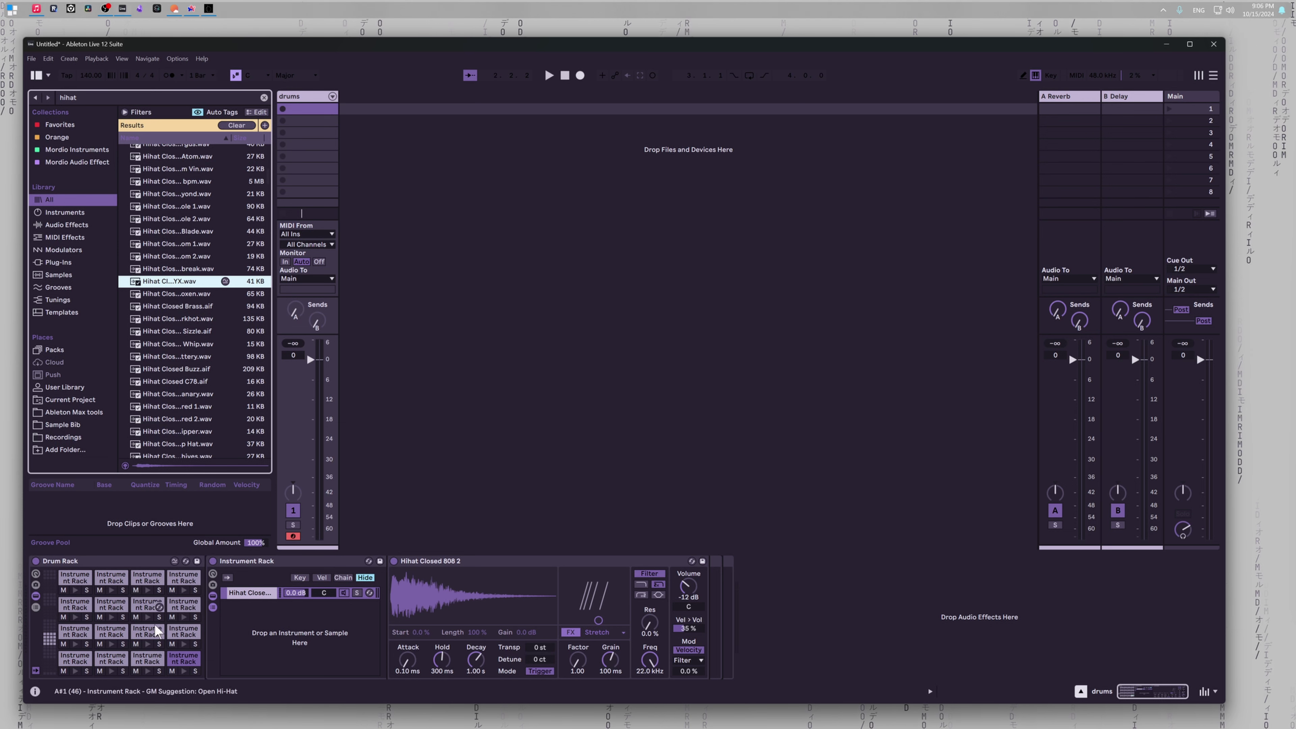
{"action": "left_click", "coordinate": [146, 658]}
{"action": "double_click", "coordinate": [165, 282]}
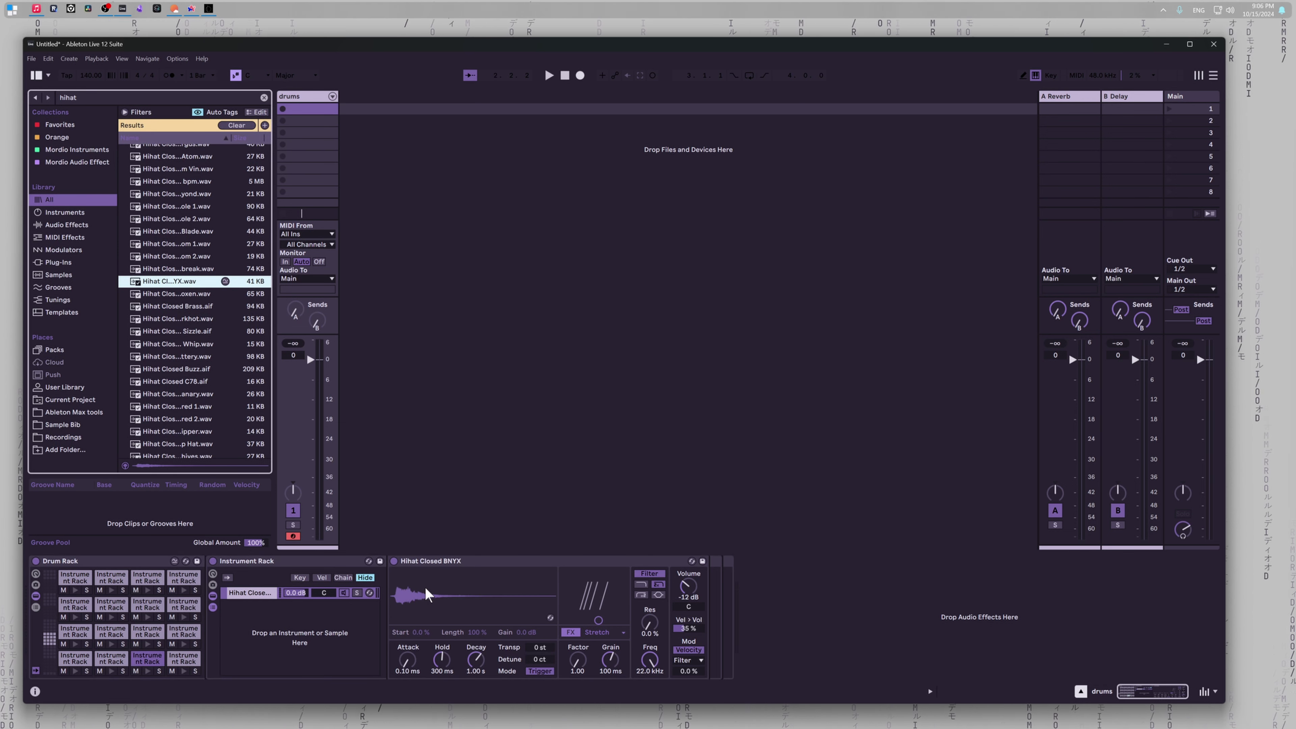
Step: Search the browser for "snare" and audition the samples from Snare 3k Hiss through Snare 90s MPC 2
{"action": "key", "text": "ctrl+f"}
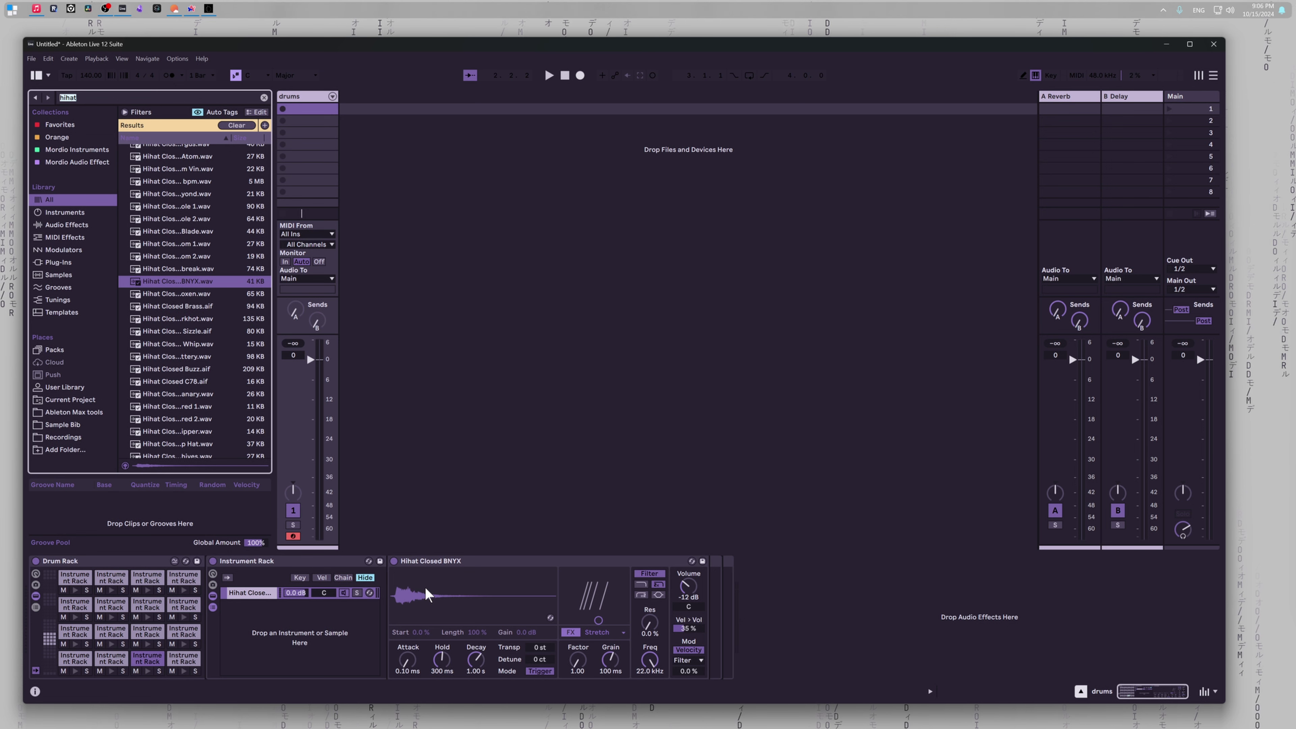
{"action": "type", "text": "snare"}
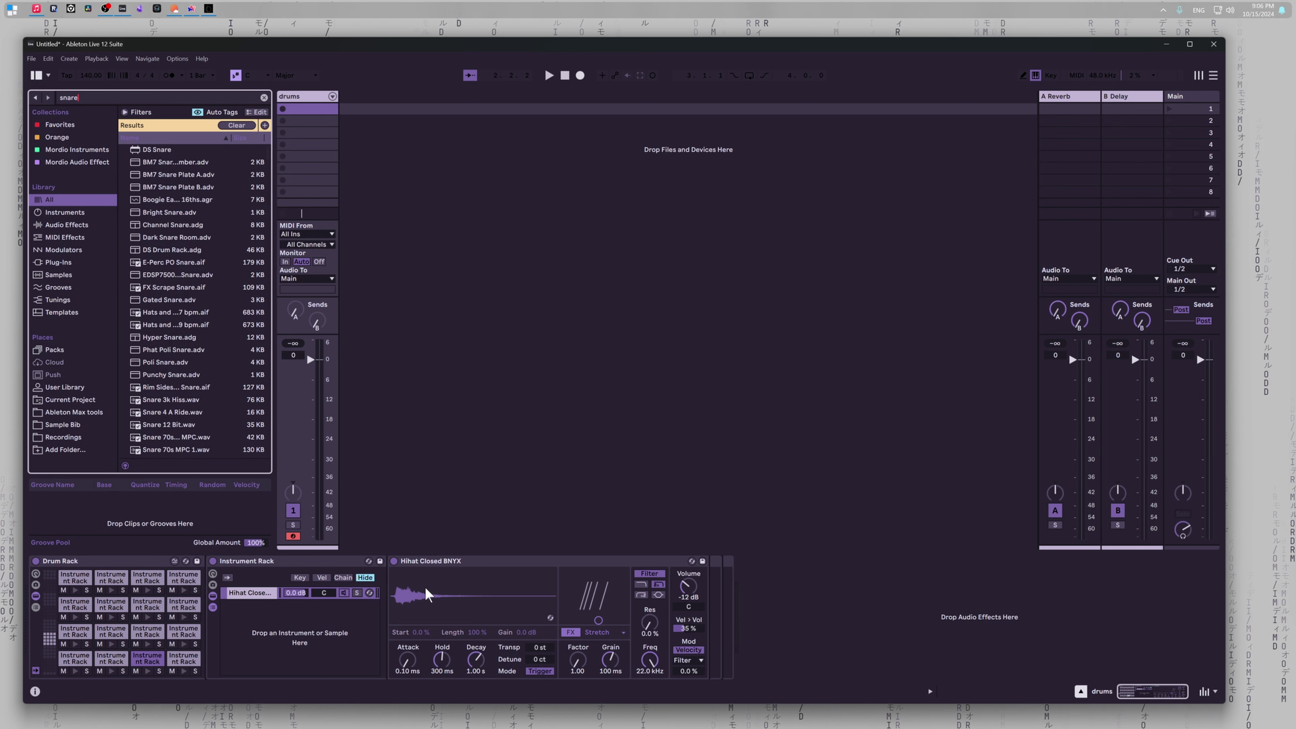
{"action": "scroll", "coordinate": [191, 300], "scroll_direction": "down", "scroll_amount": 3}
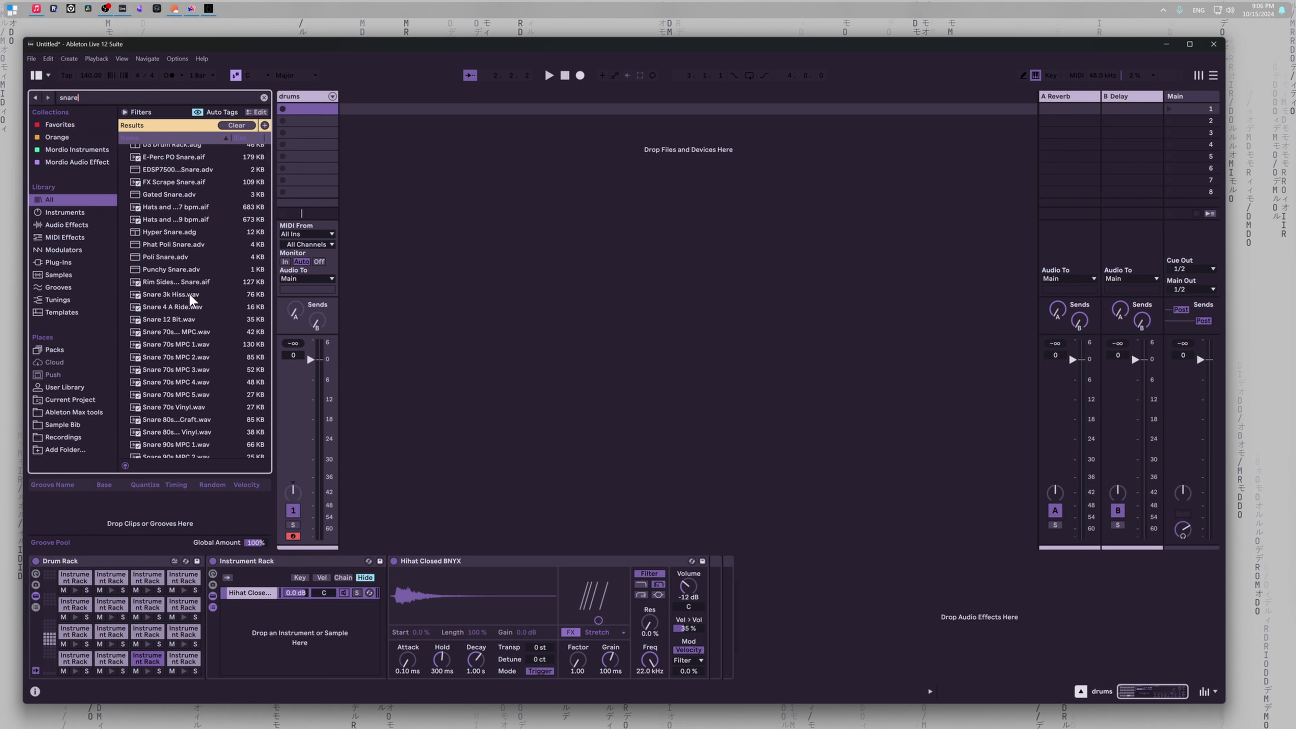
{"action": "left_click", "coordinate": [192, 296]}
{"action": "key", "text": "Down"}
{"action": "key", "text": "Down"}
{"action": "key", "text": "Down"}
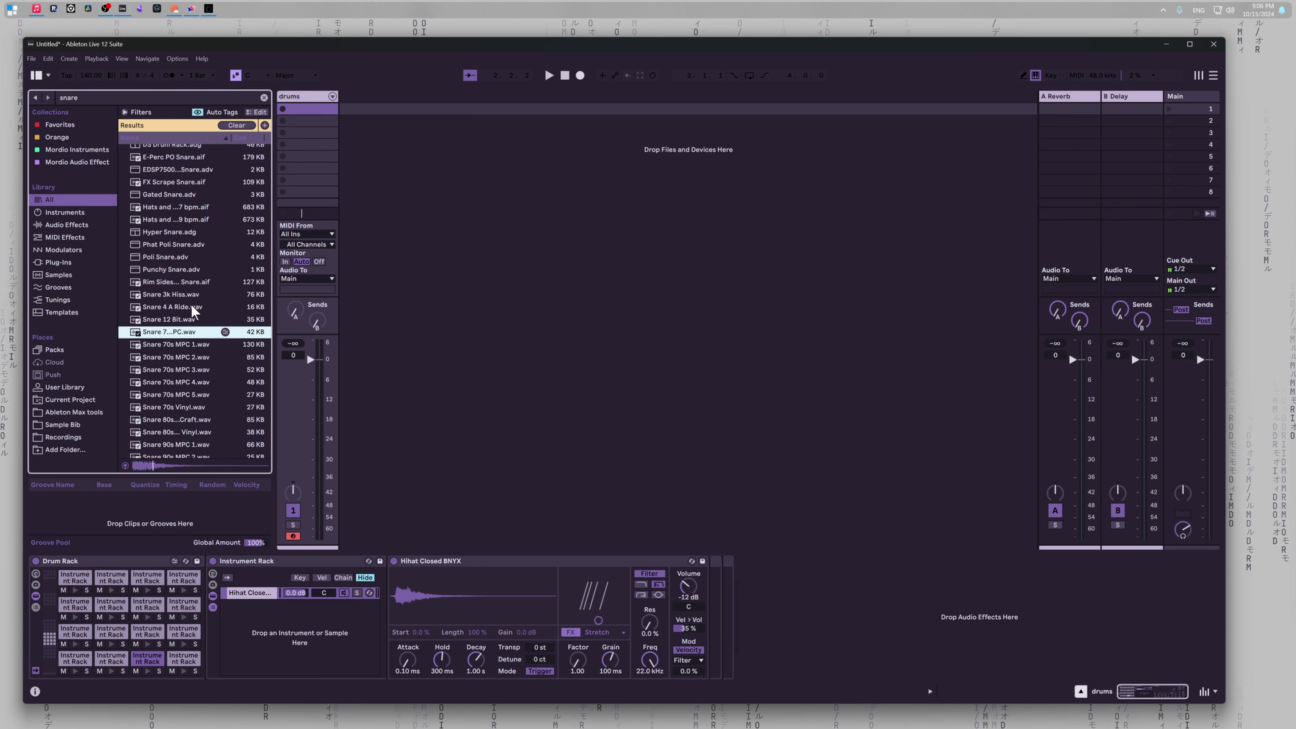
{"action": "key", "text": "Down"}
{"action": "key", "text": "Down"}
{"action": "key", "text": "Down"}
{"action": "scroll", "coordinate": [192, 308], "scroll_direction": "down", "scroll_amount": 4}
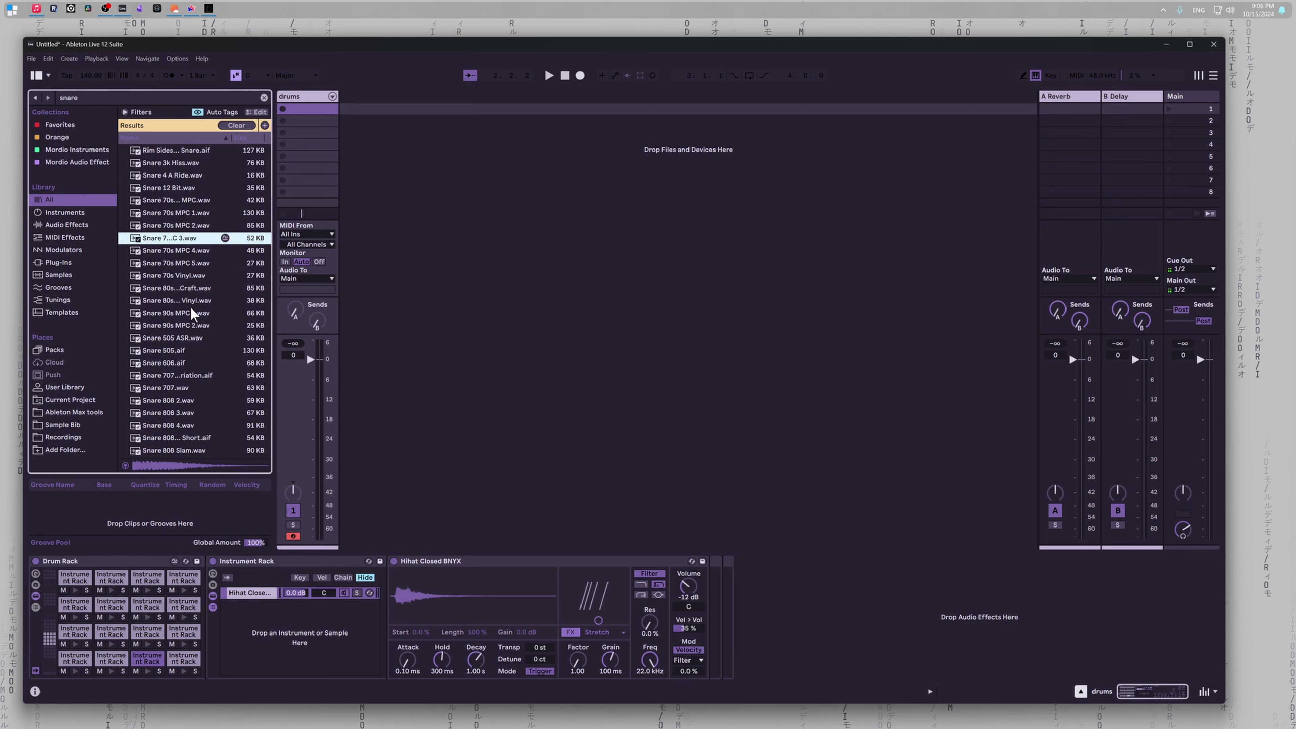
{"action": "key", "text": "Down"}
{"action": "key", "text": "Down"}
{"action": "scroll", "coordinate": [191, 306], "scroll_direction": "down", "scroll_amount": 2}
{"action": "key", "text": "Down"}
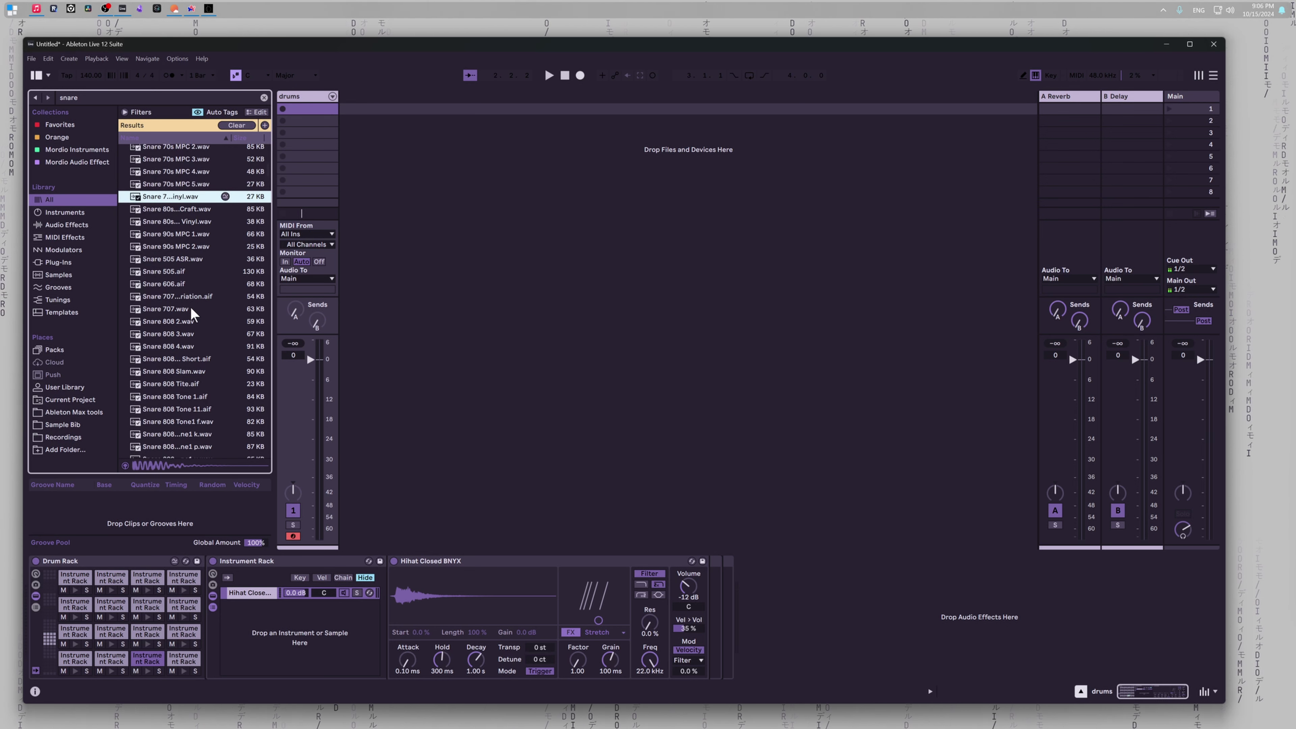
{"action": "scroll", "coordinate": [191, 306], "scroll_direction": "down", "scroll_amount": 2}
{"action": "key", "text": "Down"}
{"action": "key", "text": "Down"}
{"action": "key", "text": "Down"}
{"action": "key", "text": "Down"}
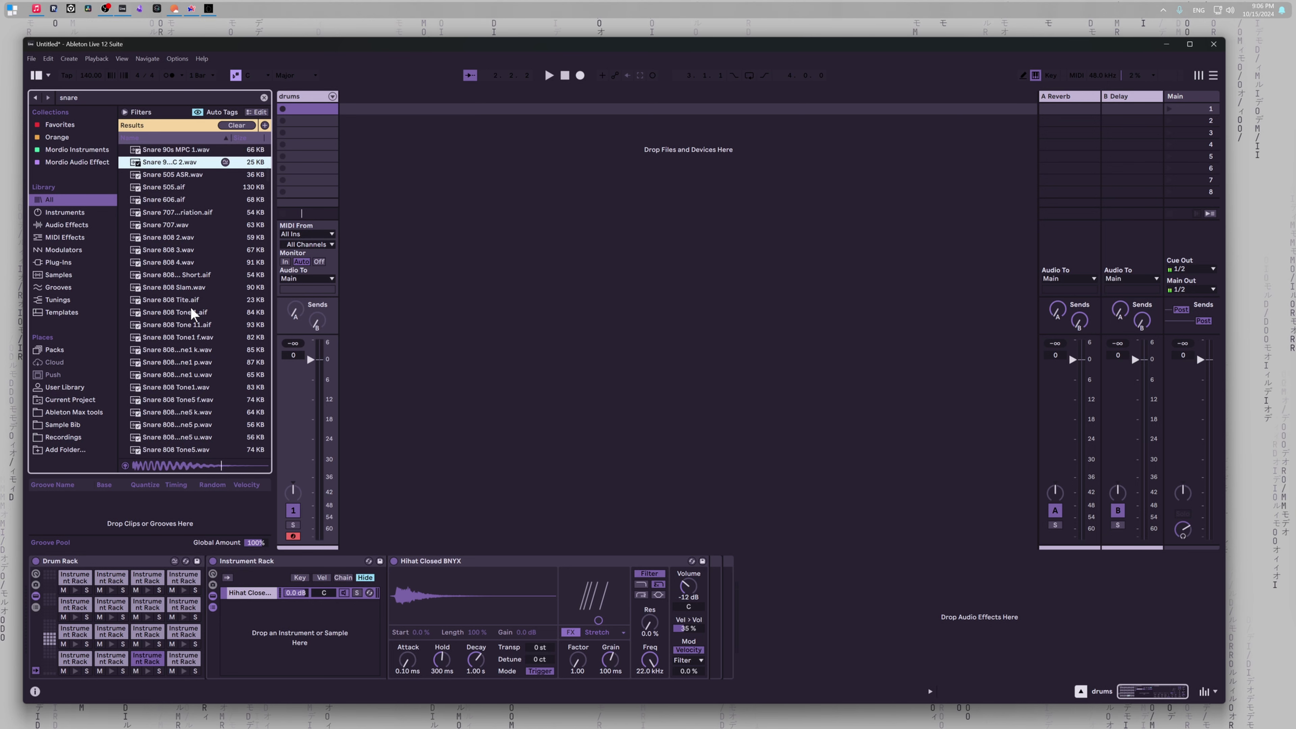
Step: Audition the snare samples from Snare 505 ASR through the 606, 707 and 808 variations up to Snare 808
{"action": "key", "text": "Down"}
{"action": "key", "text": "Down"}
{"action": "key", "text": "Down"}
{"action": "key", "text": "Down"}
{"action": "key", "text": "Down"}
{"action": "key", "text": "Down"}
{"action": "key", "text": "Down"}
{"action": "key", "text": "Down"}
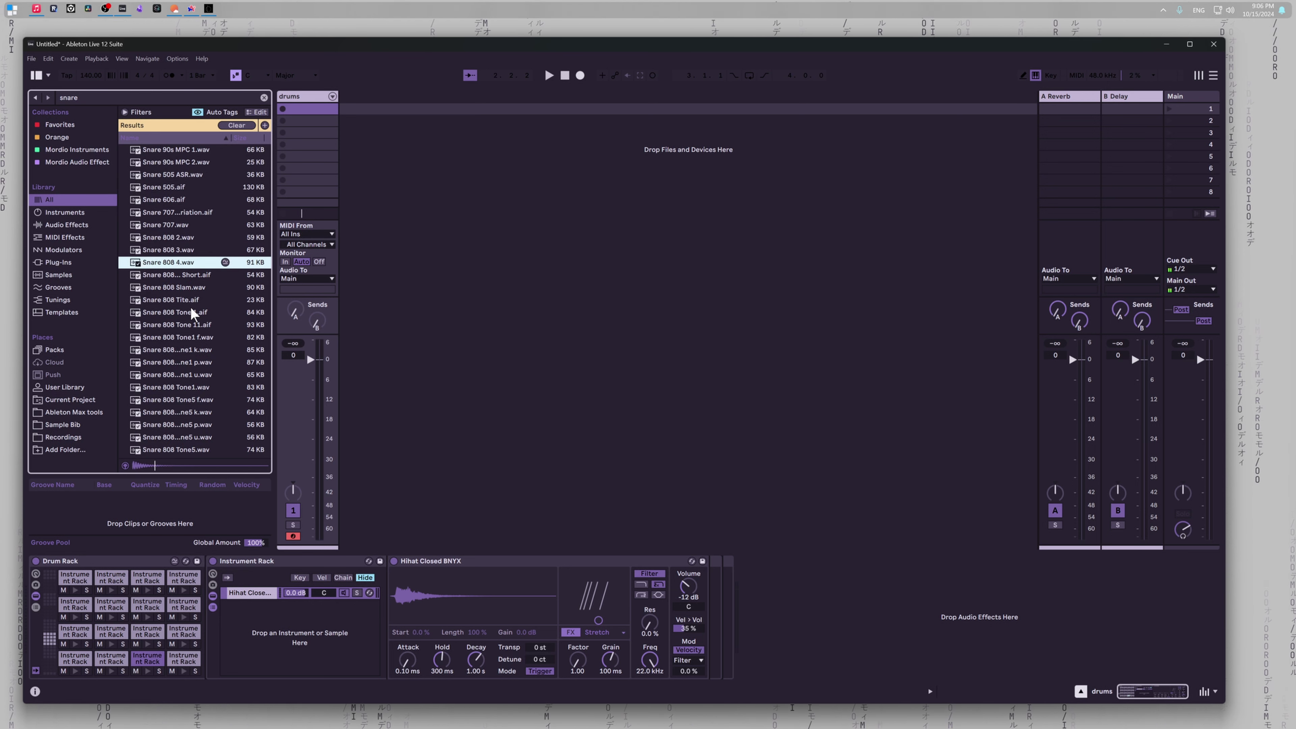
{"action": "key", "text": "Down"}
{"action": "key", "text": "Down"}
{"action": "key", "text": "Down"}
{"action": "scroll", "coordinate": [190, 306], "scroll_direction": "down", "scroll_amount": 1}
{"action": "key", "text": "Down"}
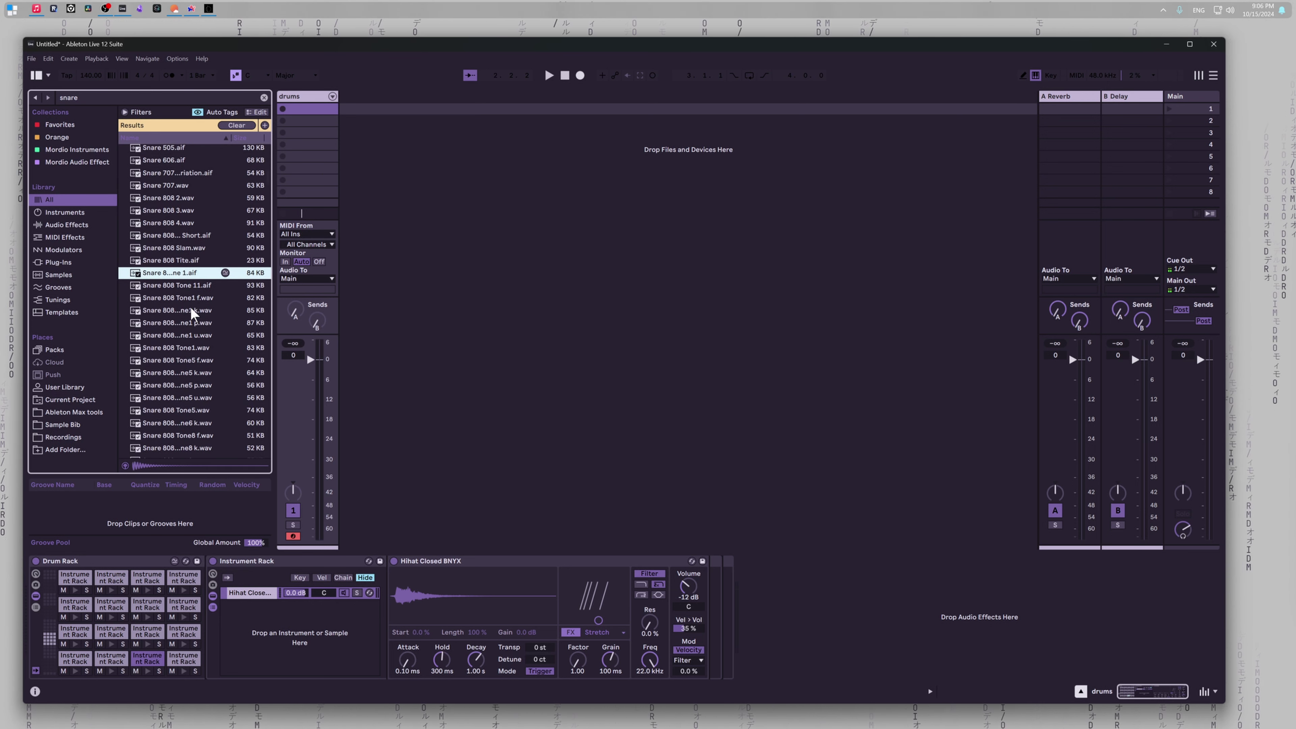
{"action": "key", "text": "Down"}
{"action": "key", "text": "Down"}
{"action": "key", "text": "Down"}
{"action": "key", "text": "Down"}
{"action": "key", "text": "Down"}
{"action": "key", "text": "Down"}
{"action": "scroll", "coordinate": [190, 306], "scroll_direction": "down", "scroll_amount": 2}
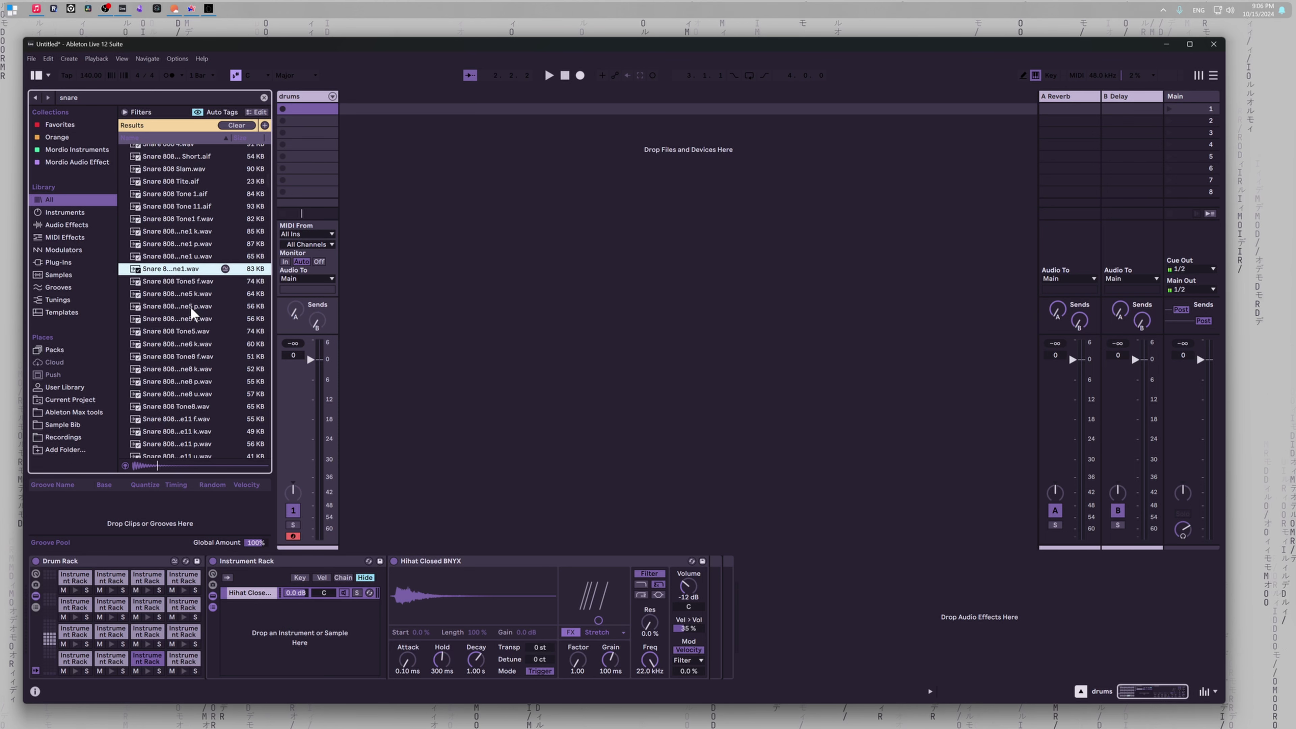
{"action": "key", "text": "Down"}
{"action": "key", "text": "Down"}
{"action": "key", "text": "Down"}
{"action": "key", "text": "Down"}
{"action": "key", "text": "Down"}
{"action": "scroll", "coordinate": [191, 305], "scroll_direction": "down", "scroll_amount": 2}
{"action": "key", "text": "Down"}
{"action": "key", "text": "Down"}
{"action": "key", "text": "Down"}
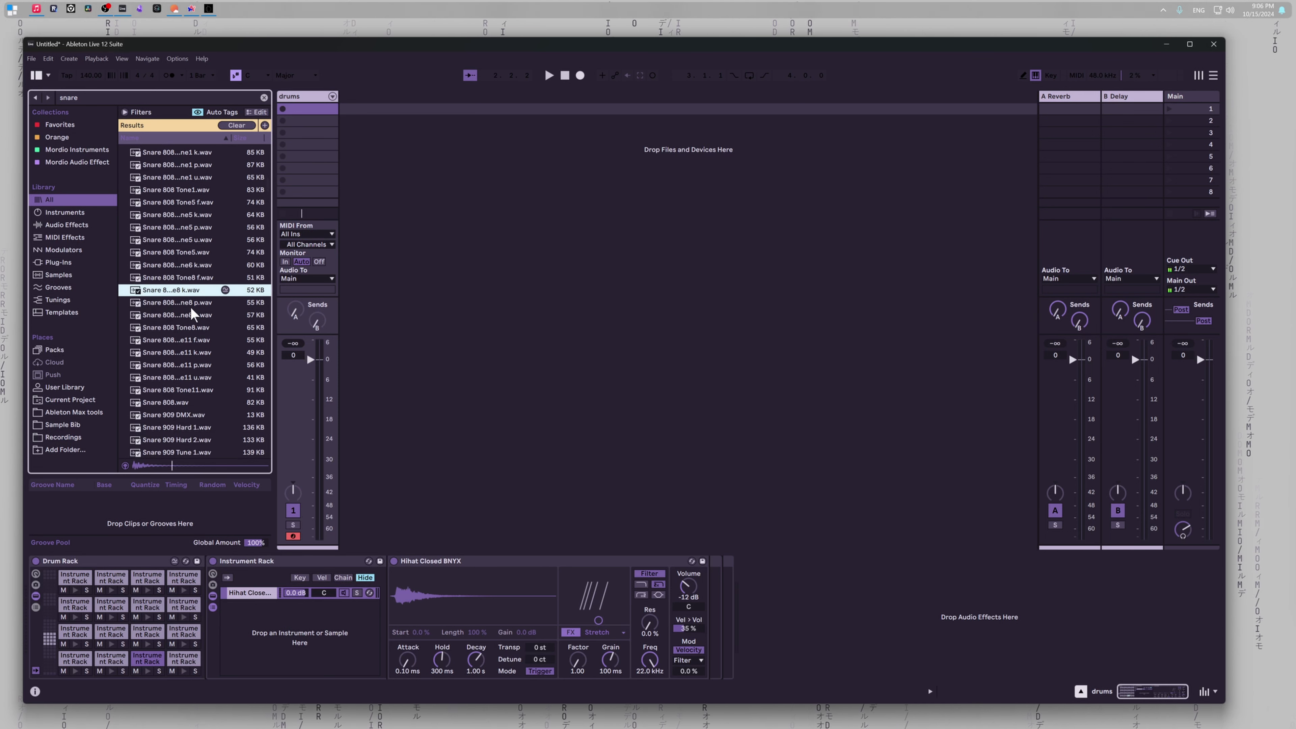
{"action": "key", "text": "Down"}
{"action": "key", "text": "Down"}
{"action": "scroll", "coordinate": [191, 306], "scroll_direction": "down", "scroll_amount": 1}
{"action": "key", "text": "Down"}
{"action": "key", "text": "Down"}
{"action": "key", "text": "Down"}
{"action": "scroll", "coordinate": [191, 306], "scroll_direction": "down", "scroll_amount": 1}
{"action": "key", "text": "Down"}
{"action": "key", "text": "Down"}
{"action": "scroll", "coordinate": [190, 306], "scroll_direction": "down", "scroll_amount": 2}
{"action": "key", "text": "Down"}
{"action": "key", "text": "Down"}
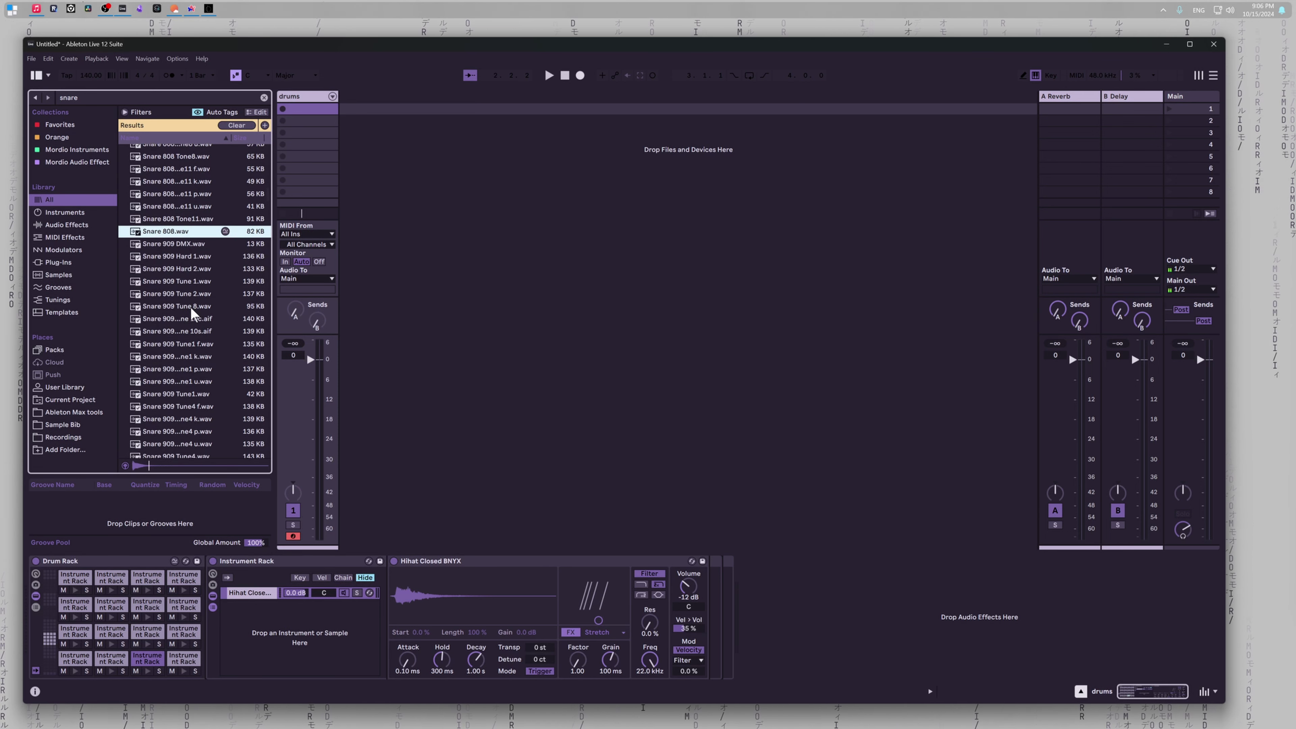
Step: Audition the 909 snare samples from Snare 909 DMX through the Tune variations up to Snare 909 Tune16 u
{"action": "scroll", "coordinate": [190, 306], "scroll_direction": "down", "scroll_amount": 1}
{"action": "key", "text": "Down"}
{"action": "key", "text": "Down"}
{"action": "scroll", "coordinate": [190, 305], "scroll_direction": "down", "scroll_amount": 2}
{"action": "key", "text": "Down"}
{"action": "key", "text": "Down"}
{"action": "key", "text": "Down"}
{"action": "scroll", "coordinate": [190, 306], "scroll_direction": "down", "scroll_amount": 2}
{"action": "key", "text": "Down"}
{"action": "scroll", "coordinate": [191, 306], "scroll_direction": "down", "scroll_amount": 2}
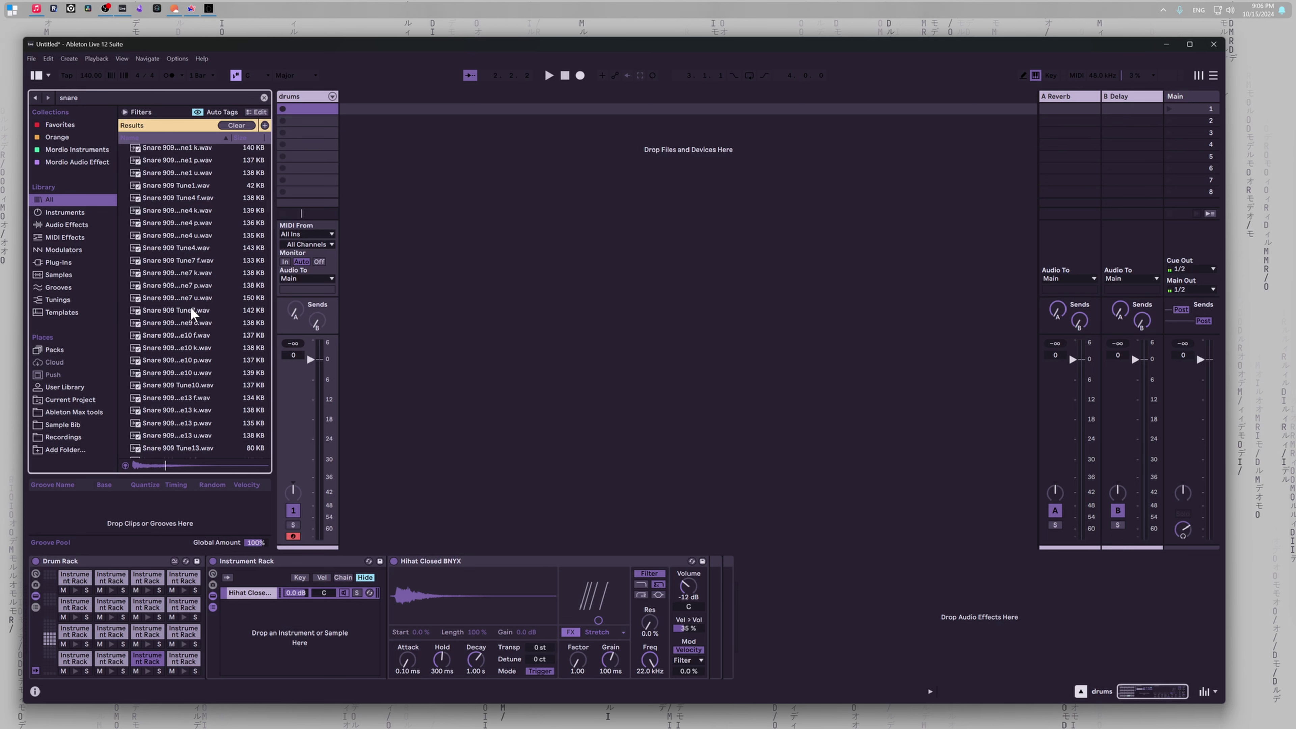
{"action": "key", "text": "Down"}
{"action": "scroll", "coordinate": [190, 306], "scroll_direction": "down", "scroll_amount": 1}
{"action": "key", "text": "Down"}
{"action": "scroll", "coordinate": [191, 306], "scroll_direction": "down", "scroll_amount": 1}
{"action": "key", "text": "Down"}
{"action": "key", "text": "Down"}
{"action": "scroll", "coordinate": [191, 306], "scroll_direction": "down", "scroll_amount": 1}
{"action": "key", "text": "Down"}
{"action": "key", "text": "Down"}
{"action": "key", "text": "Down"}
{"action": "key", "text": "Down"}
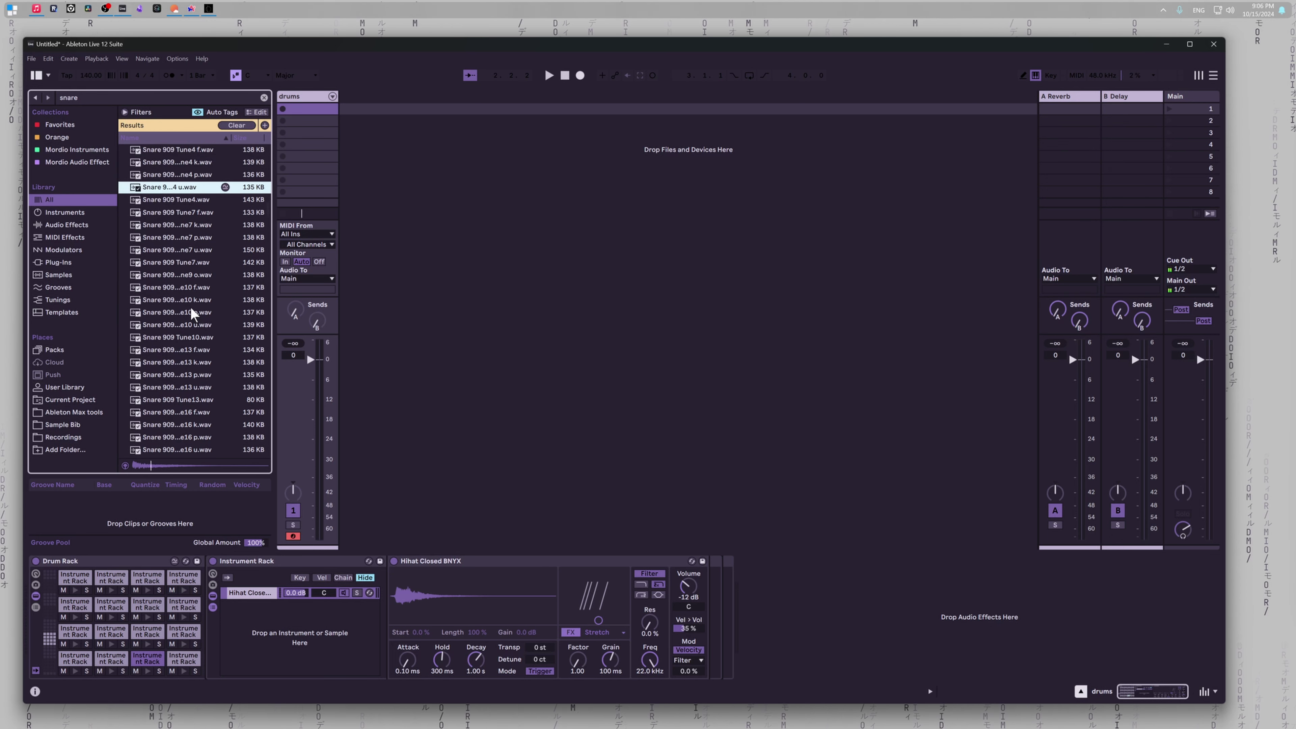
{"action": "key", "text": "Down"}
{"action": "key", "text": "Down"}
{"action": "key", "text": "Down"}
{"action": "key", "text": "Down"}
{"action": "key", "text": "Down"}
{"action": "key", "text": "Down"}
{"action": "key", "text": "Down"}
{"action": "key", "text": "Down"}
{"action": "scroll", "coordinate": [190, 306], "scroll_direction": "down", "scroll_amount": 1}
{"action": "scroll", "coordinate": [190, 305], "scroll_direction": "down", "scroll_amount": 1}
{"action": "key", "text": "Down"}
{"action": "key", "text": "Down"}
{"action": "key", "text": "Down"}
{"action": "key", "text": "Down"}
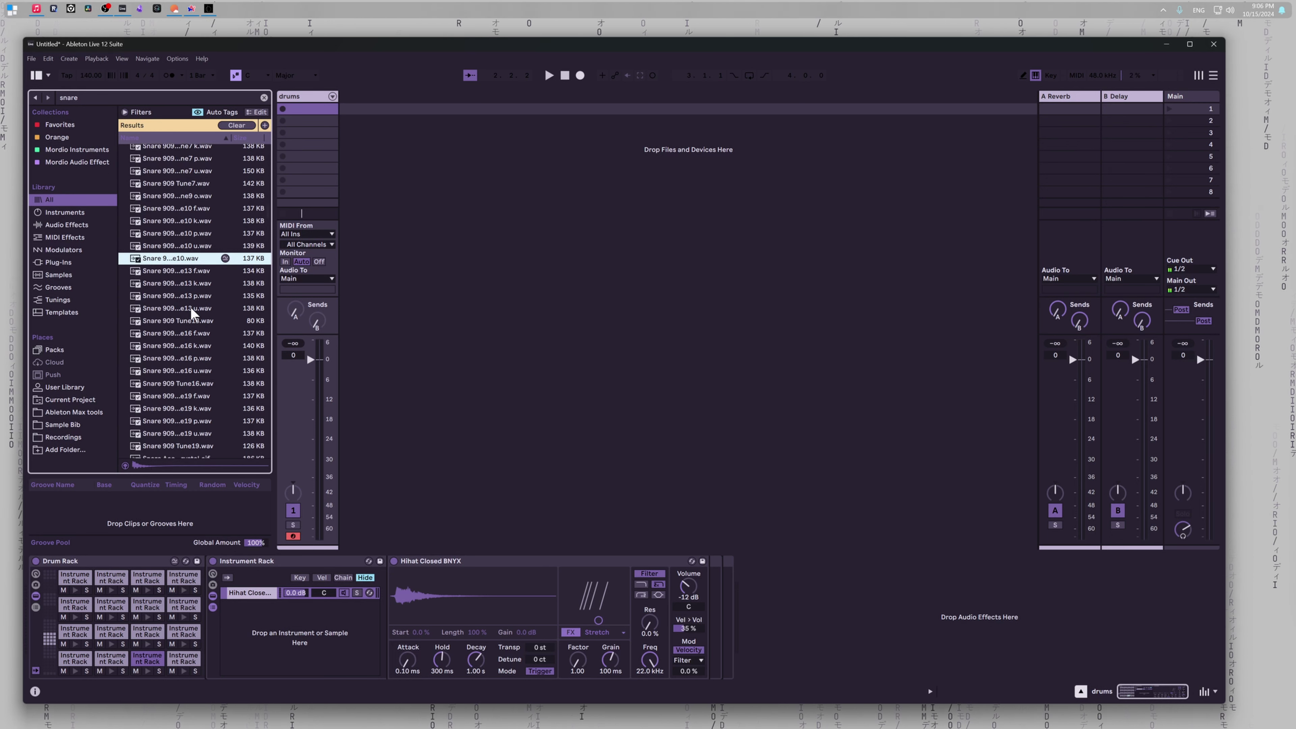
{"action": "scroll", "coordinate": [191, 306], "scroll_direction": "down", "scroll_amount": 2}
{"action": "key", "text": "Down"}
{"action": "key", "text": "Down"}
{"action": "key", "text": "Down"}
{"action": "key", "text": "Down"}
{"action": "key", "text": "Down"}
{"action": "scroll", "coordinate": [191, 306], "scroll_direction": "down", "scroll_amount": 2}
{"action": "key", "text": "Down"}
{"action": "key", "text": "Down"}
{"action": "scroll", "coordinate": [190, 306], "scroll_direction": "down", "scroll_amount": 2}
{"action": "key", "text": "Down"}
{"action": "key", "text": "Down"}
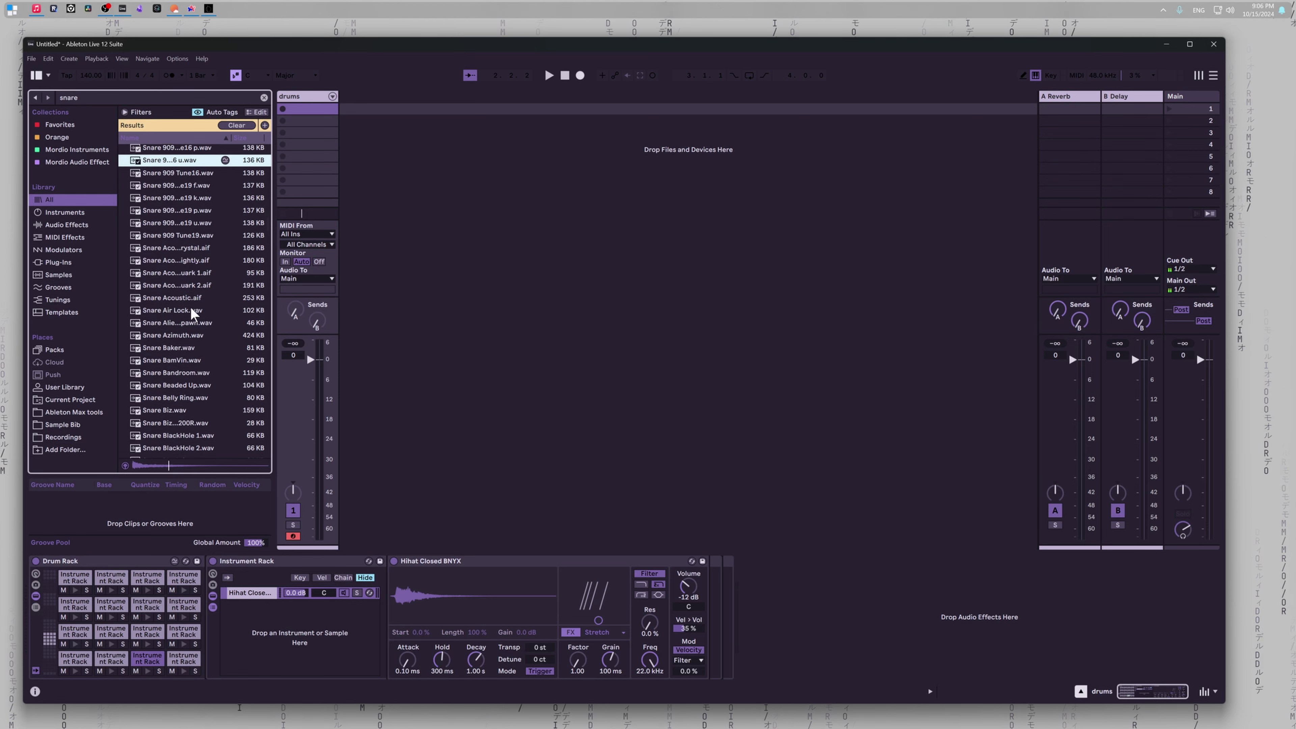
Step: Audition the snare samples from Snare 909 Tune16 through the acoustic snares to Snare Azimuth, replaying the last few
{"action": "key", "text": "Down"}
{"action": "key", "text": "Down"}
{"action": "key", "text": "Down"}
{"action": "key", "text": "Down"}
{"action": "key", "text": "Down"}
{"action": "key", "text": "Down"}
{"action": "key", "text": "Down"}
{"action": "key", "text": "Down"}
{"action": "key", "text": "Down"}
{"action": "key", "text": "Down"}
{"action": "key", "text": "Down"}
{"action": "key", "text": "Down"}
{"action": "key", "text": "Down"}
{"action": "key", "text": "Down"}
{"action": "scroll", "coordinate": [190, 306], "scroll_direction": "down", "scroll_amount": 1}
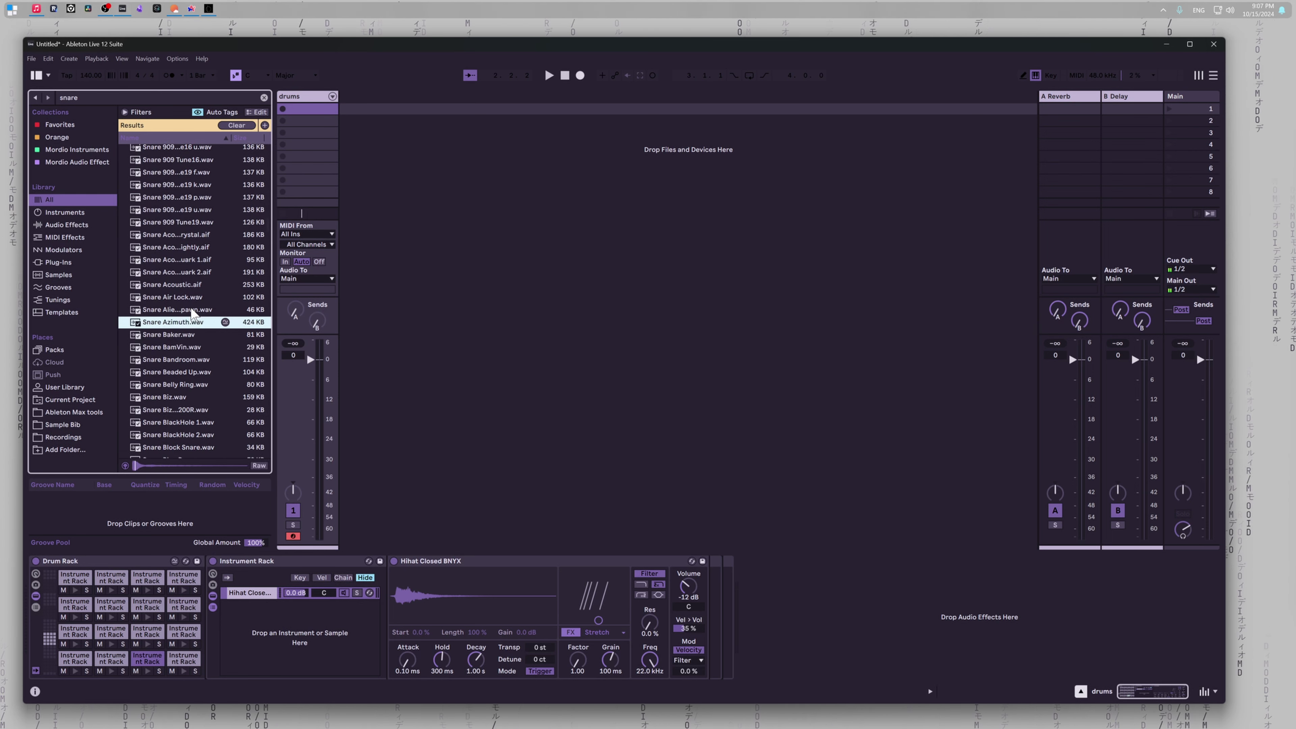
{"action": "key", "text": "Up"}
{"action": "key", "text": "Up"}
{"action": "key", "text": "Up"}
{"action": "key", "text": "Up"}
{"action": "key", "text": "Down"}
{"action": "key", "text": "Down"}
{"action": "key", "text": "Down"}
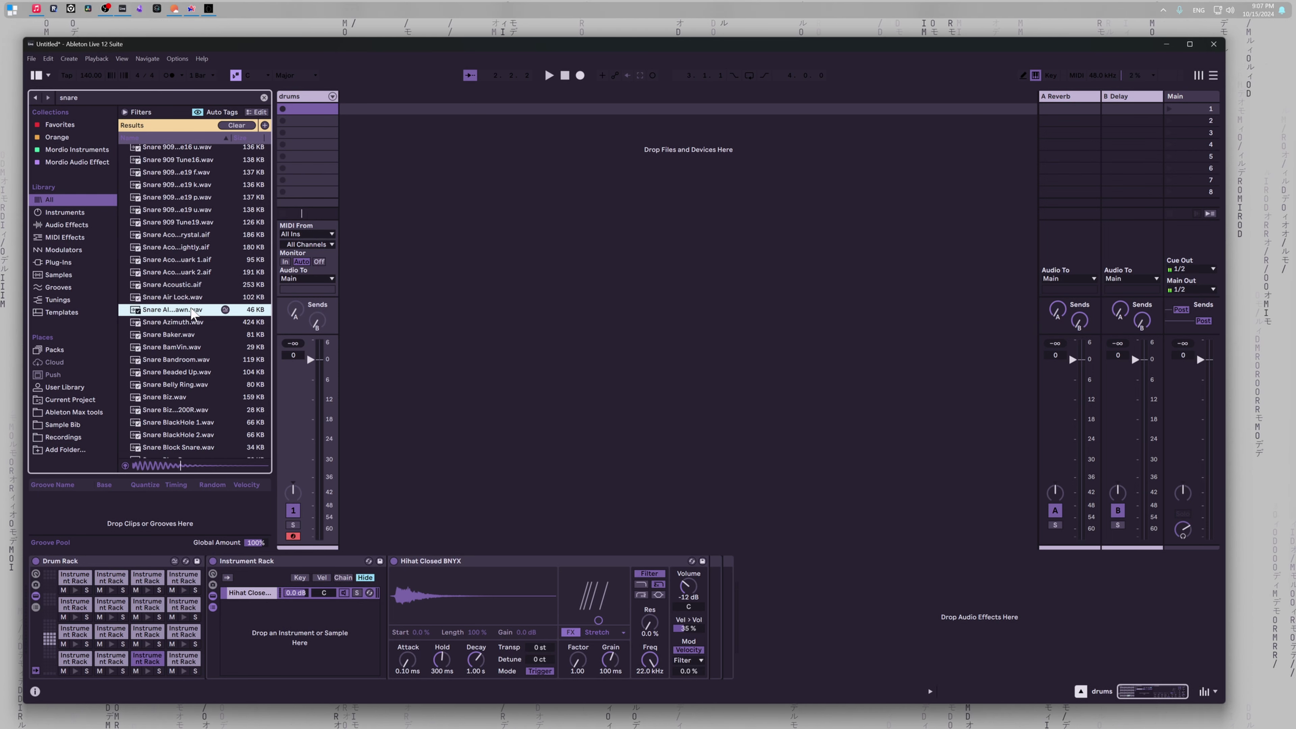
Step: Audition the snares from Snare Air Lock onward, select the C#1 pad, and load Snare Beaded Up into its Drum Sampler
{"action": "key", "text": "Up"}
{"action": "key", "text": "Down"}
{"action": "key", "text": "Down"}
{"action": "key", "text": "Down"}
{"action": "key", "text": "Down"}
{"action": "key", "text": "Down"}
{"action": "key", "text": "Down"}
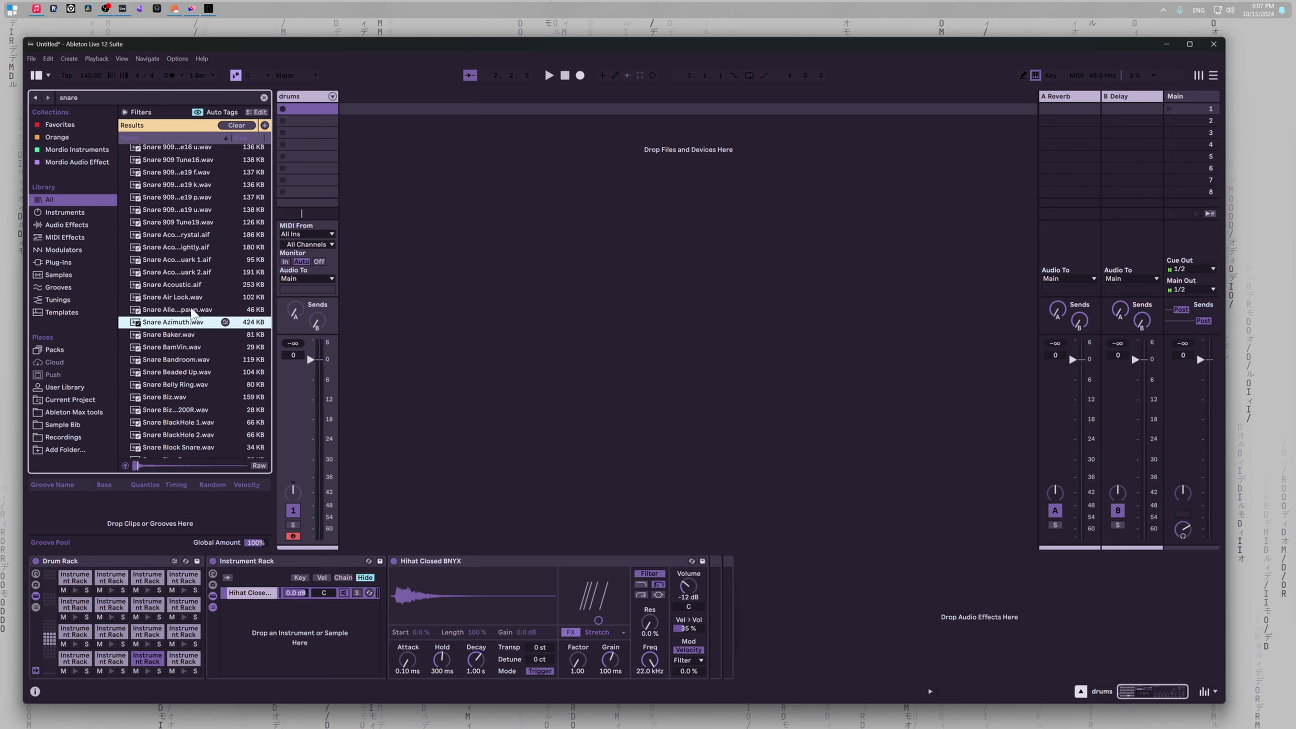
{"action": "scroll", "coordinate": [192, 310], "scroll_direction": "down", "scroll_amount": 2}
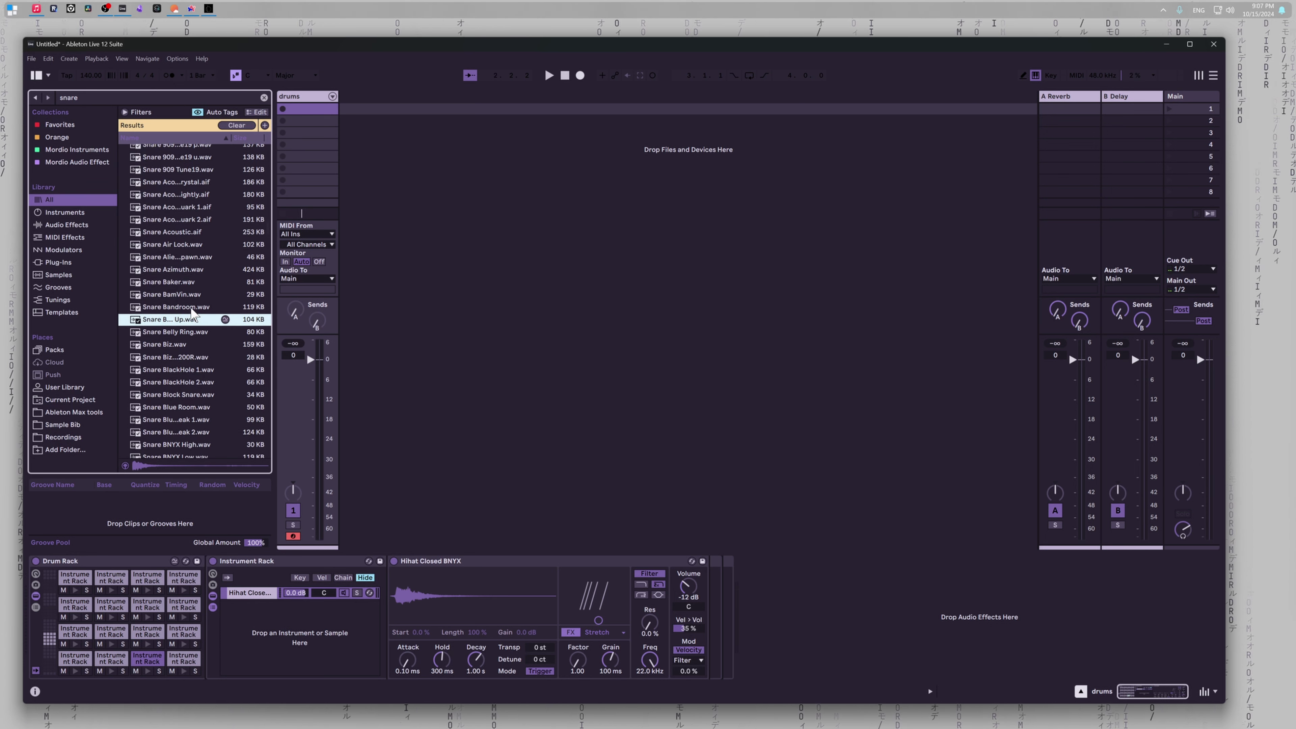
{"action": "key", "text": "Down"}
{"action": "key", "text": "Up"}
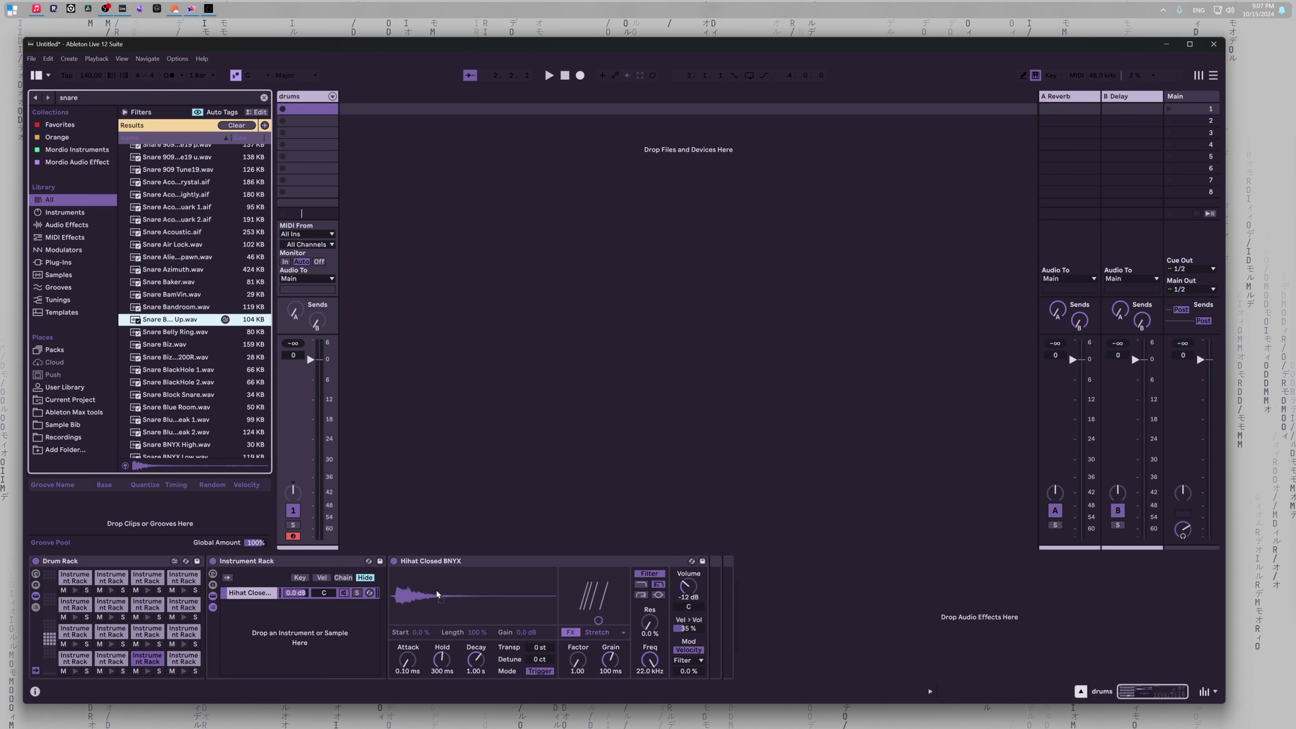
{"action": "left_click_drag", "start_coordinate": [176, 321], "coordinate": [110, 660]}
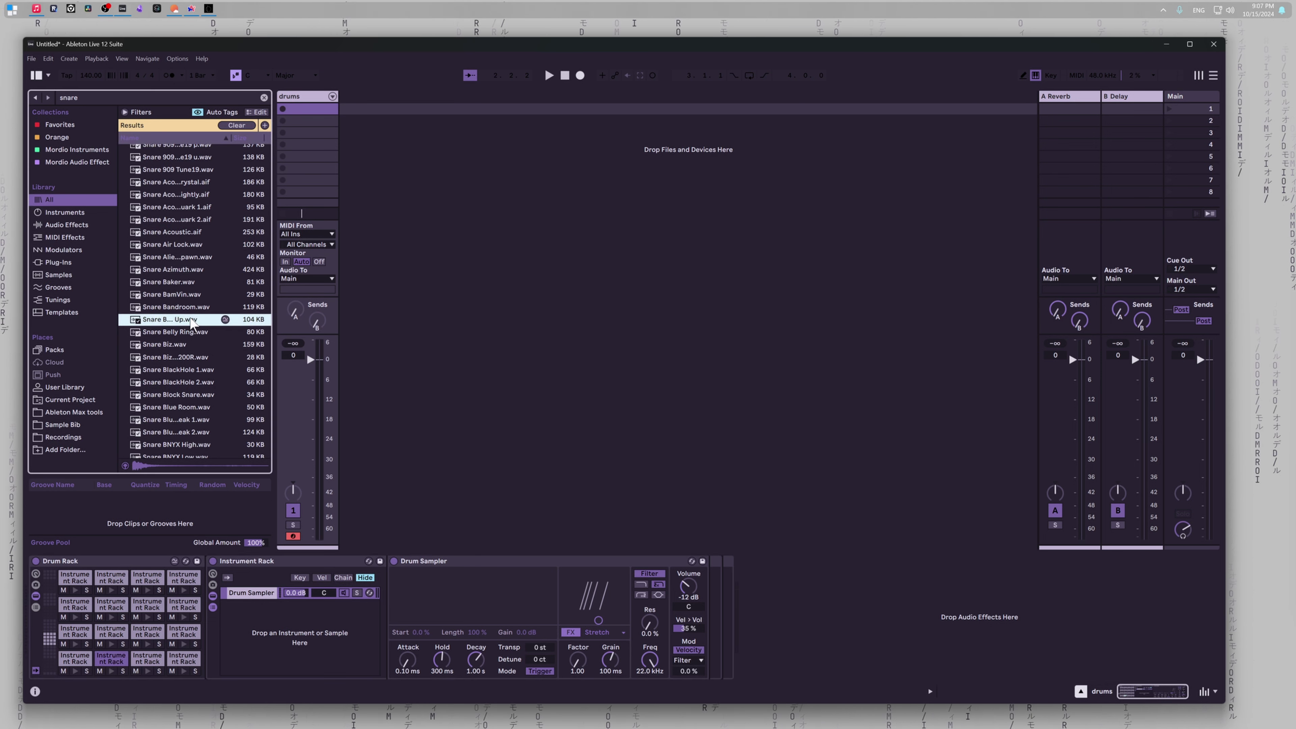
Step: Search the browser for "kick" and audition Kick 030, Kick 007 and the entries above them up to Kick 1
{"action": "key", "text": "ctrl+f"}
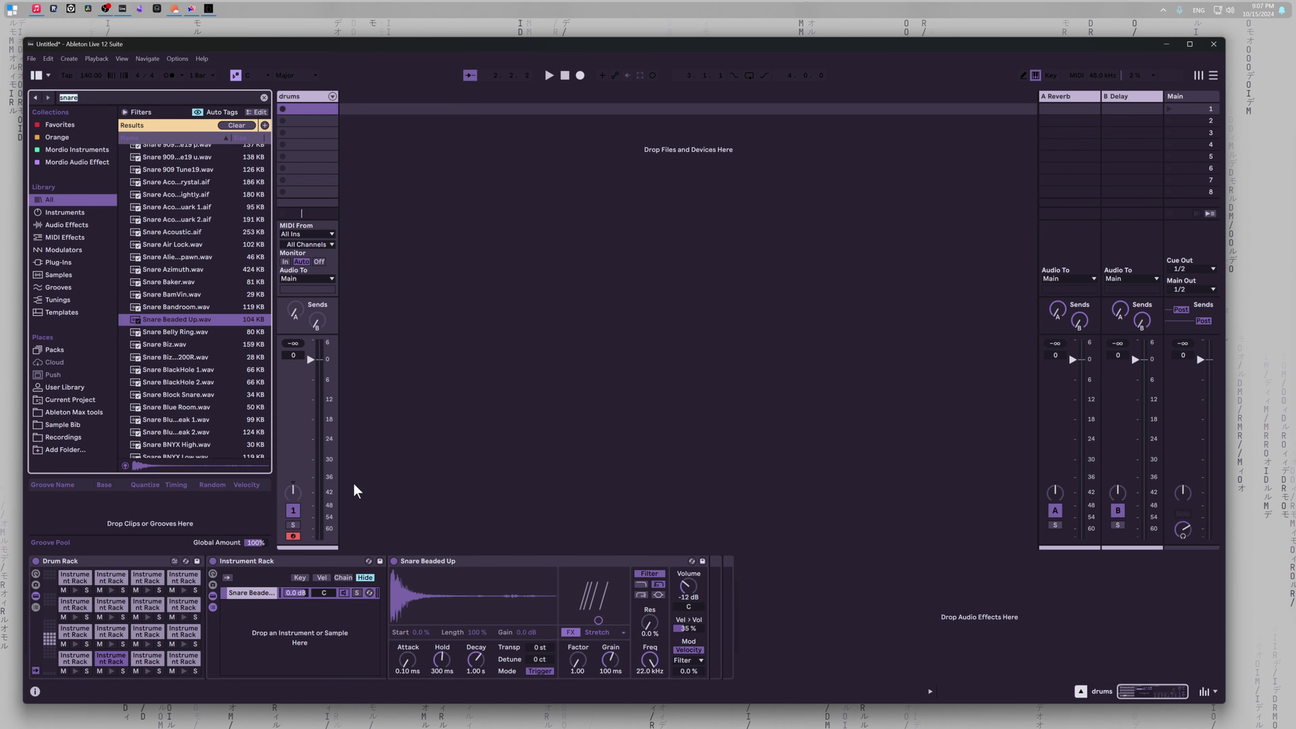
{"action": "type", "text": "kick"}
{"action": "scroll", "coordinate": [179, 250], "scroll_direction": "down", "scroll_amount": 5}
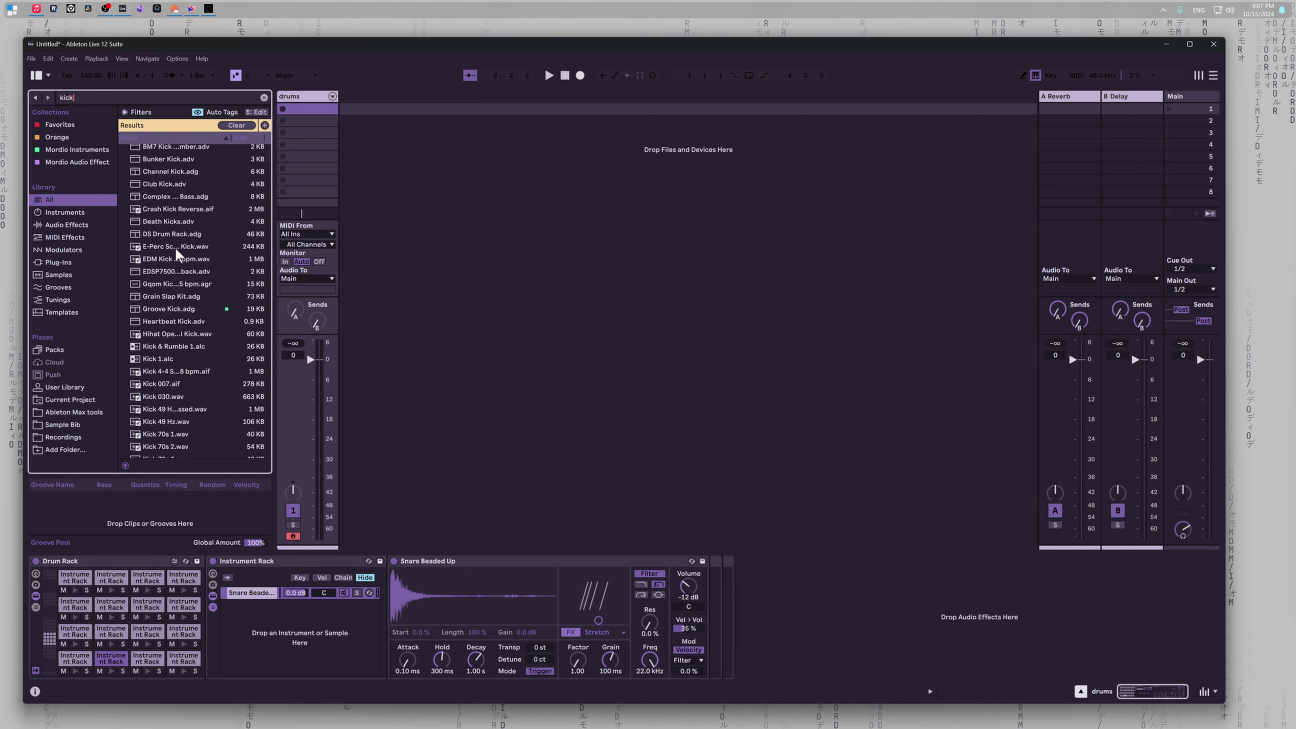
{"action": "left_click", "coordinate": [171, 292]}
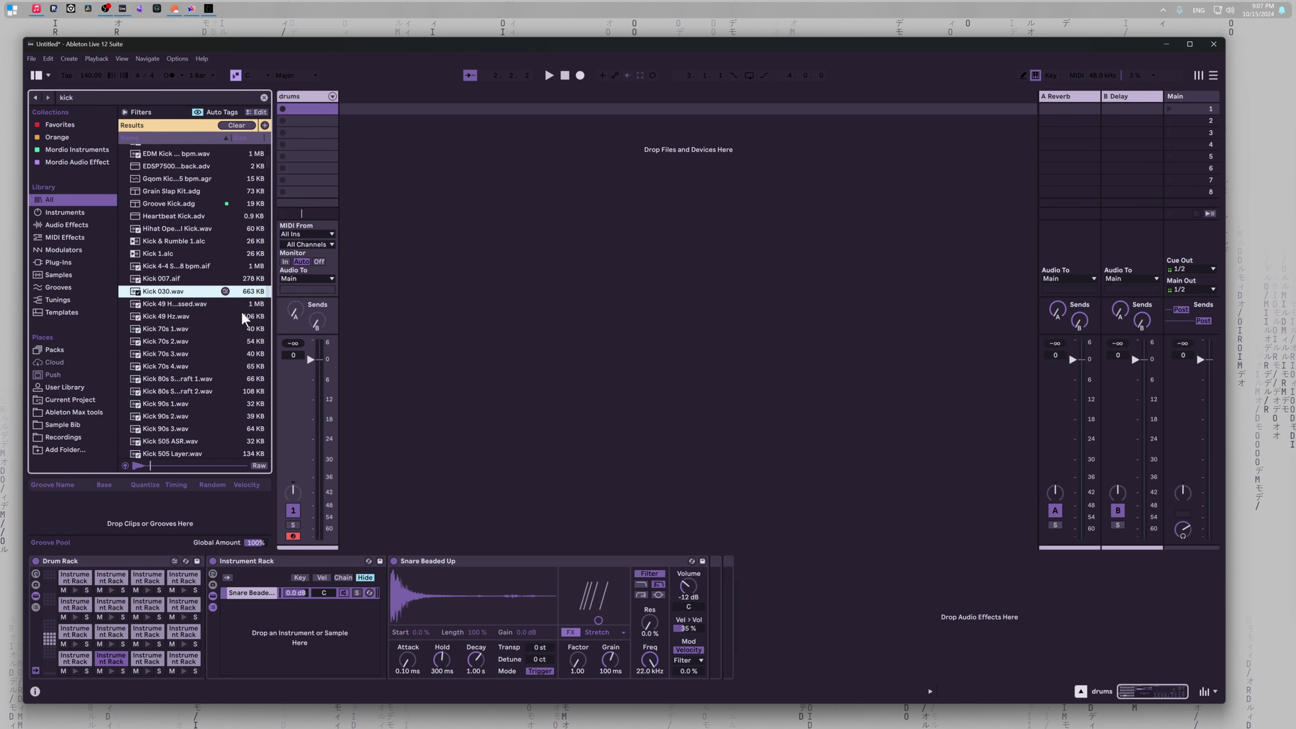
{"action": "key", "text": "Up"}
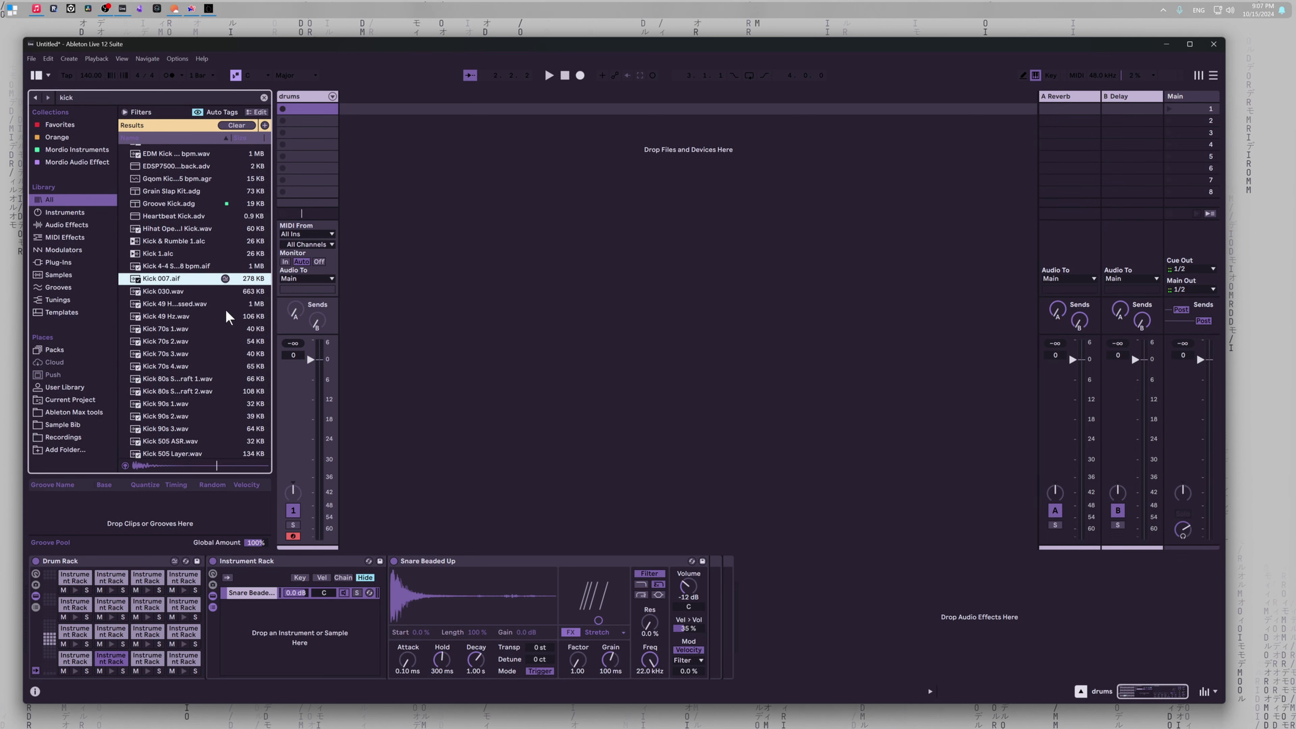
{"action": "key", "text": "Up"}
{"action": "key", "text": "Up"}
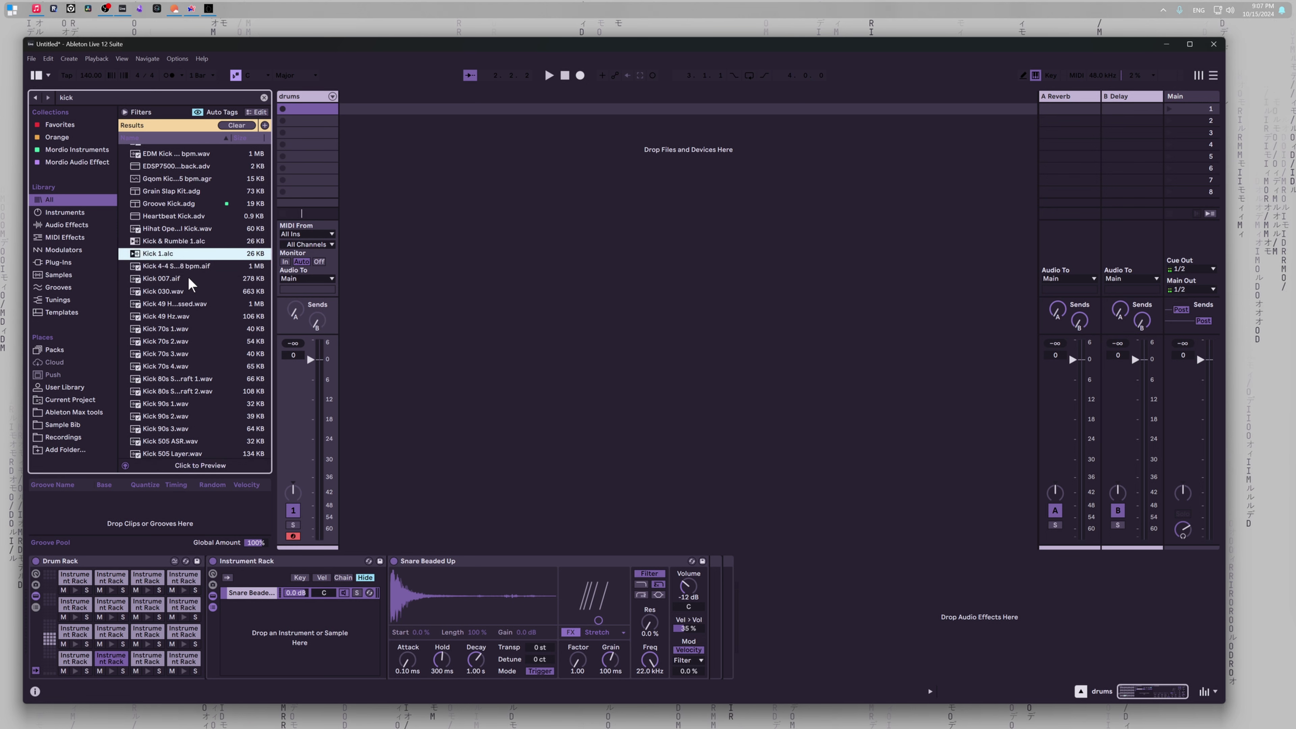
Step: Audition the kick samples from Kick 007 through the 70s and 80s kicks up to Kick 90s 1
{"action": "key", "text": "Down"}
{"action": "key", "text": "Down"}
{"action": "key", "text": "Down"}
{"action": "key", "text": "Down"}
{"action": "key", "text": "Down"}
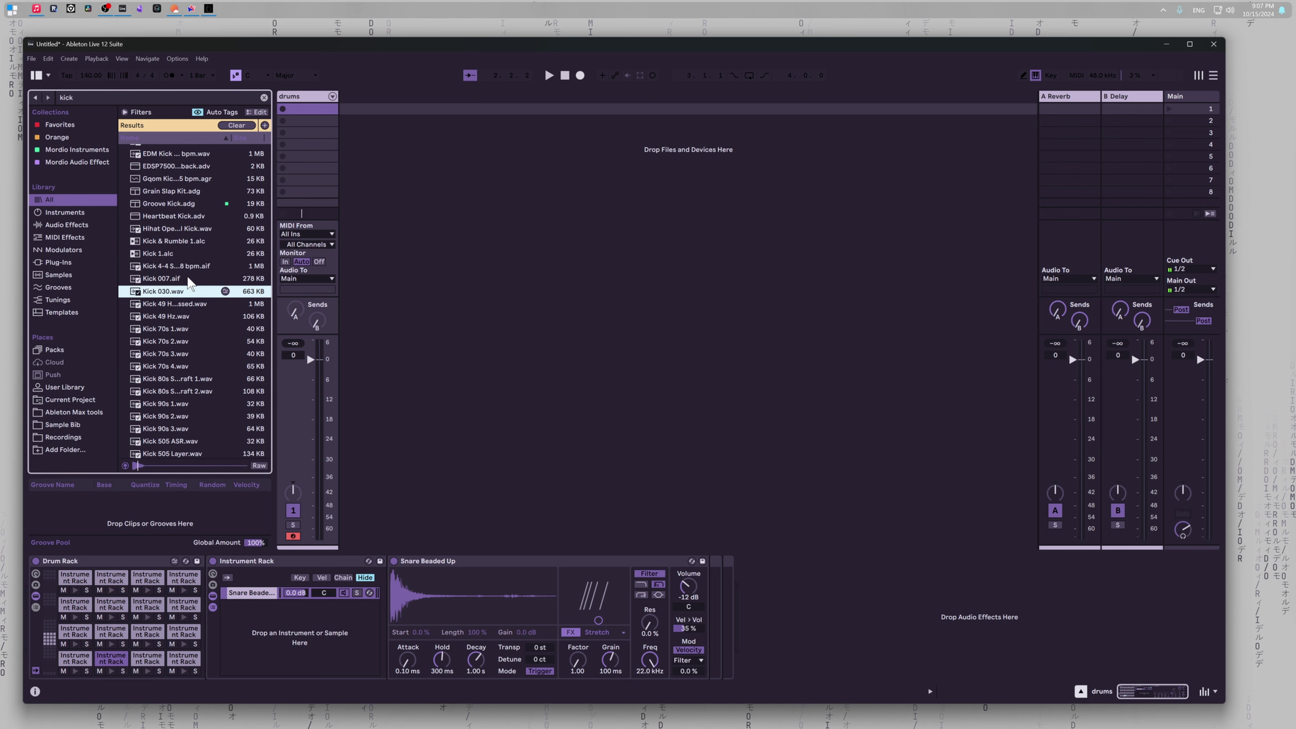
{"action": "key", "text": "Down"}
{"action": "key", "text": "Down"}
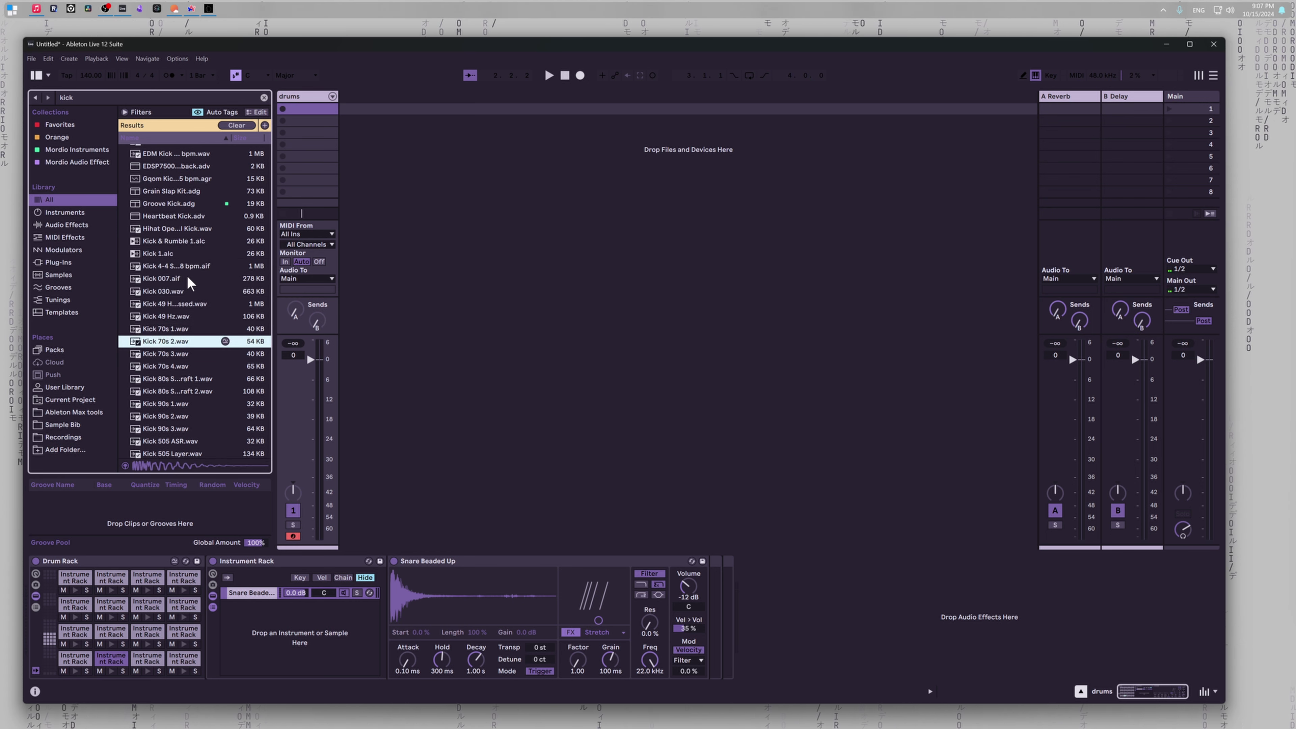
{"action": "key", "text": "Up"}
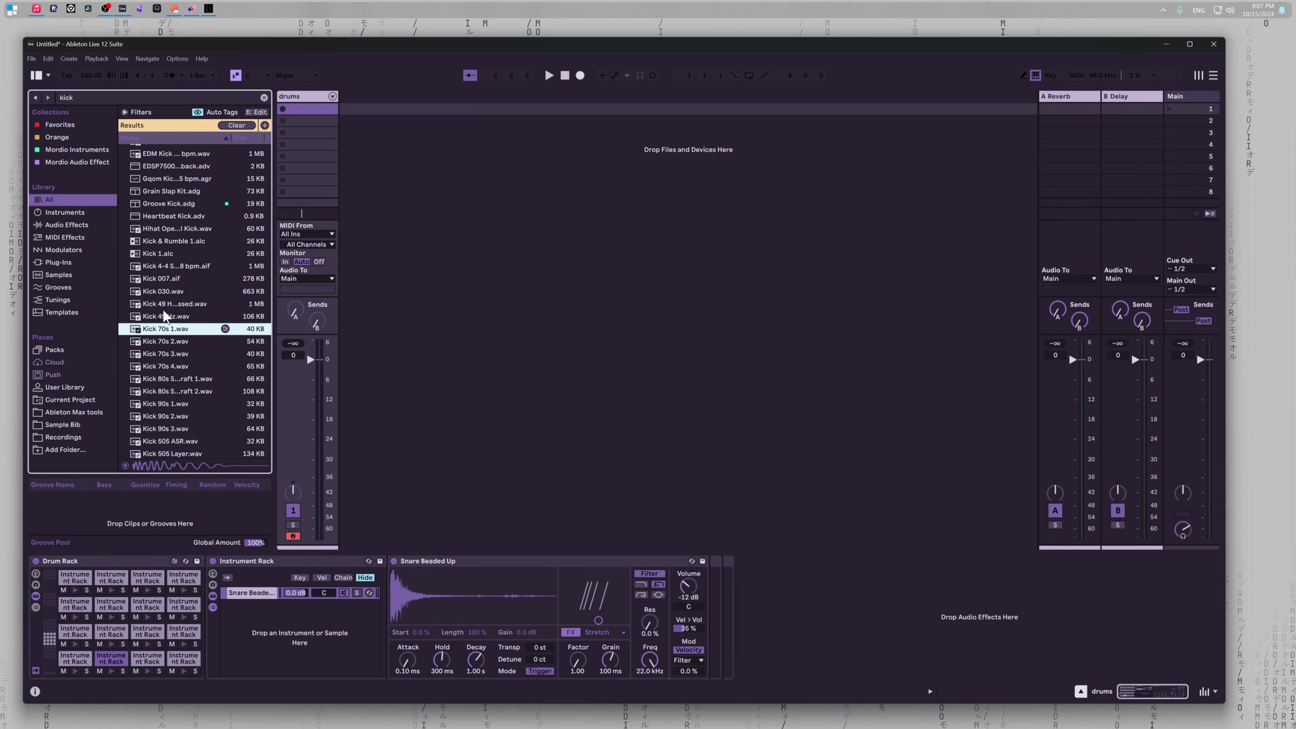
{"action": "key", "text": "Down"}
{"action": "key", "text": "Down"}
{"action": "key", "text": "Down"}
{"action": "key", "text": "Down"}
{"action": "key", "text": "Down"}
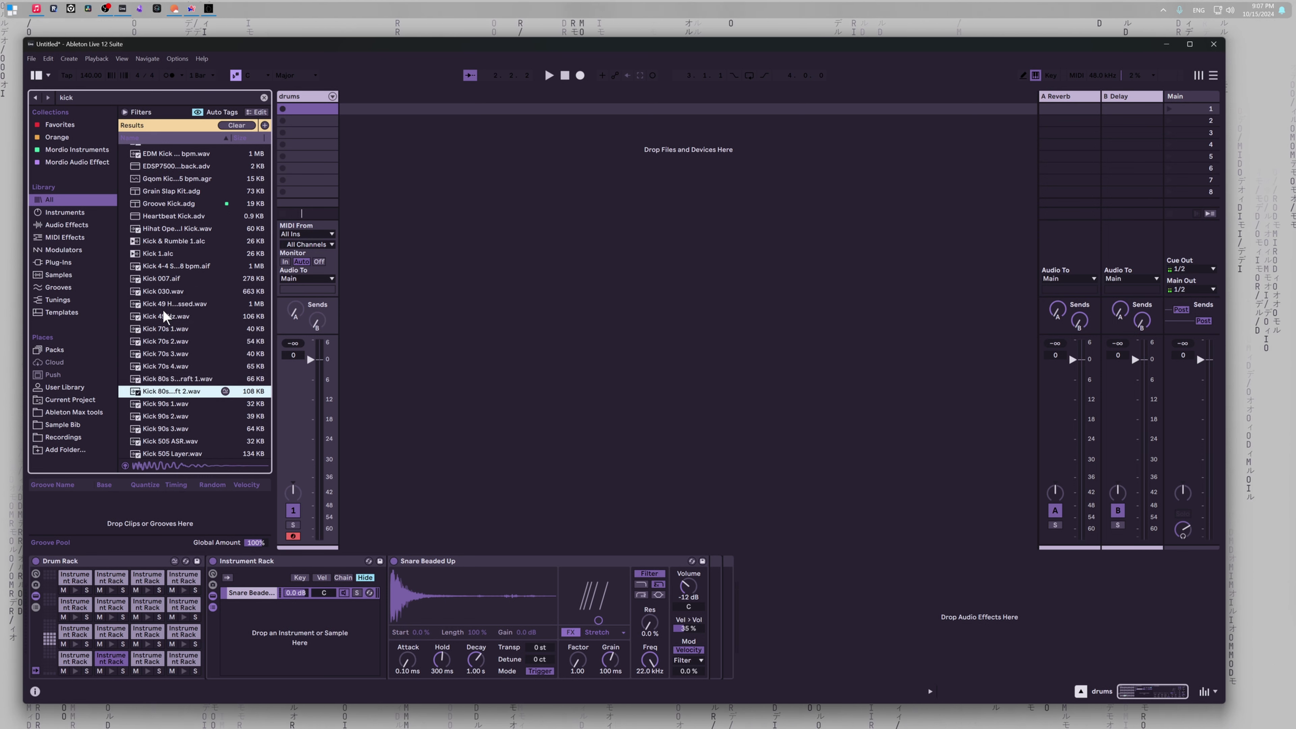
{"action": "key", "text": "Down"}
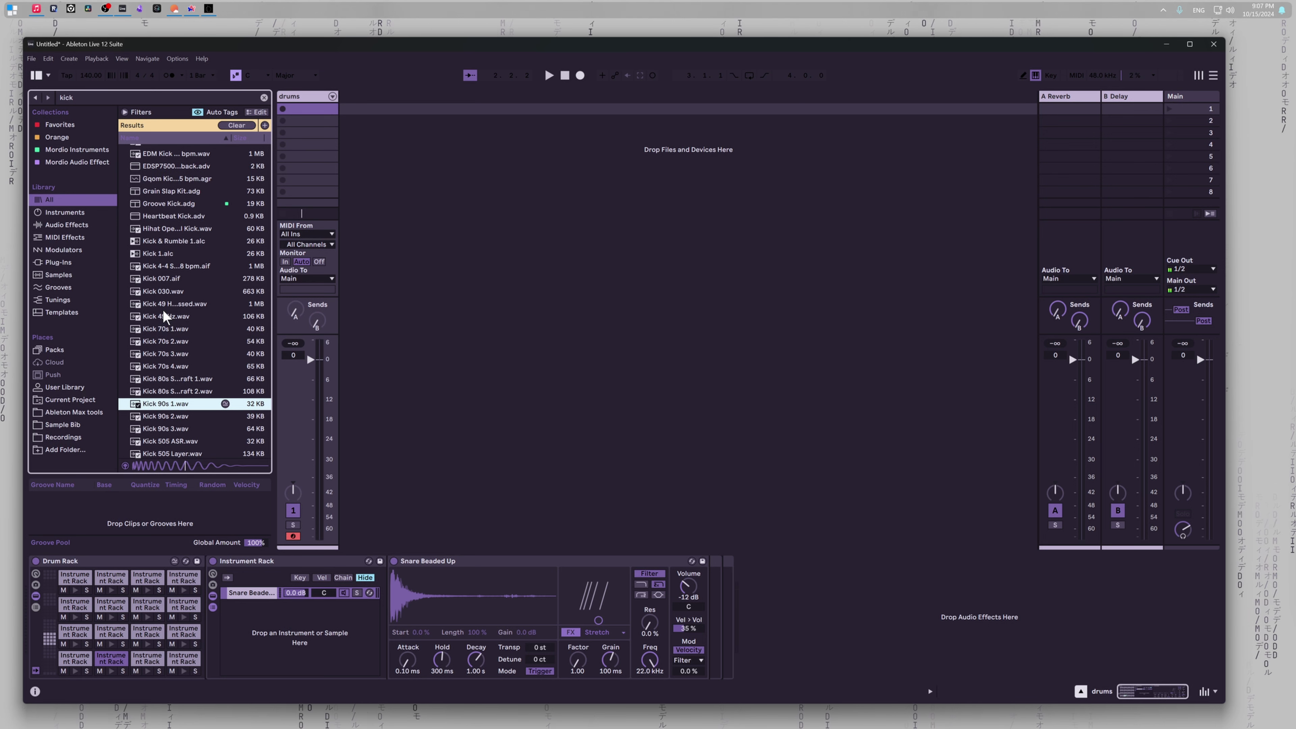
Step: Return through the kicks to Kick 70s 1, select the C1 pad, and load the sample into its Drum Sampler
{"action": "key", "text": "Up"}
{"action": "key", "text": "Up"}
{"action": "key", "text": "Up"}
{"action": "key", "text": "Up"}
{"action": "key", "text": "Up"}
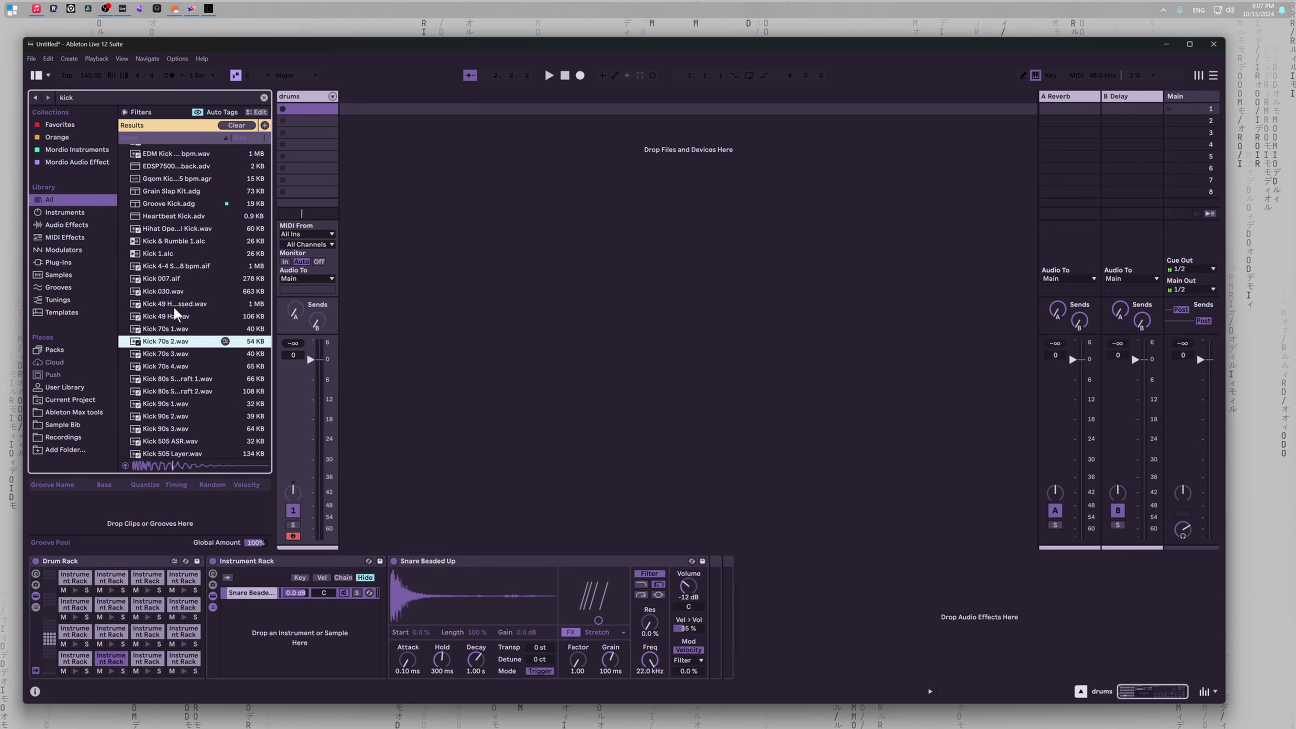
{"action": "key", "text": "Up"}
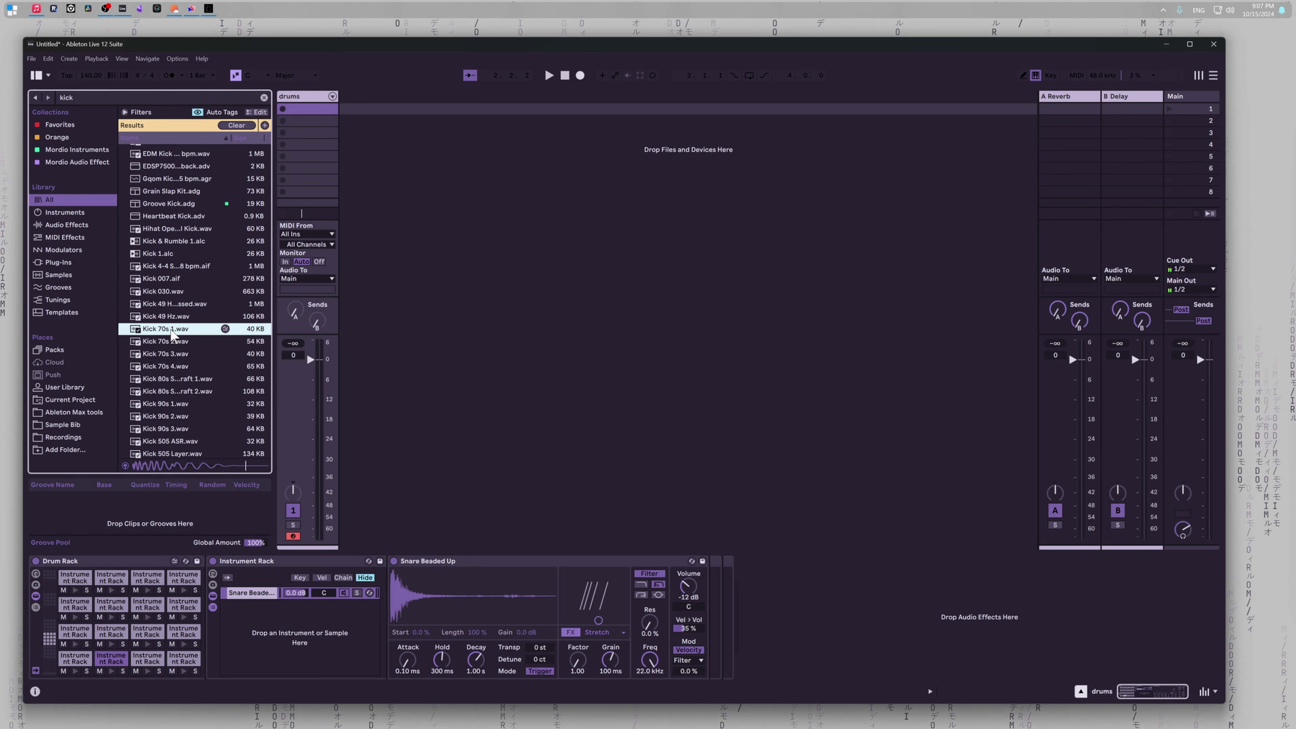
{"action": "mouse_move", "coordinate": [158, 331]}
{"action": "left_mouse_down"}
{"action": "mouse_move", "coordinate": [208, 619]}
{"action": "mouse_move", "coordinate": [177, 329]}
{"action": "left_mouse_up"}
{"action": "left_click", "coordinate": [73, 666]}
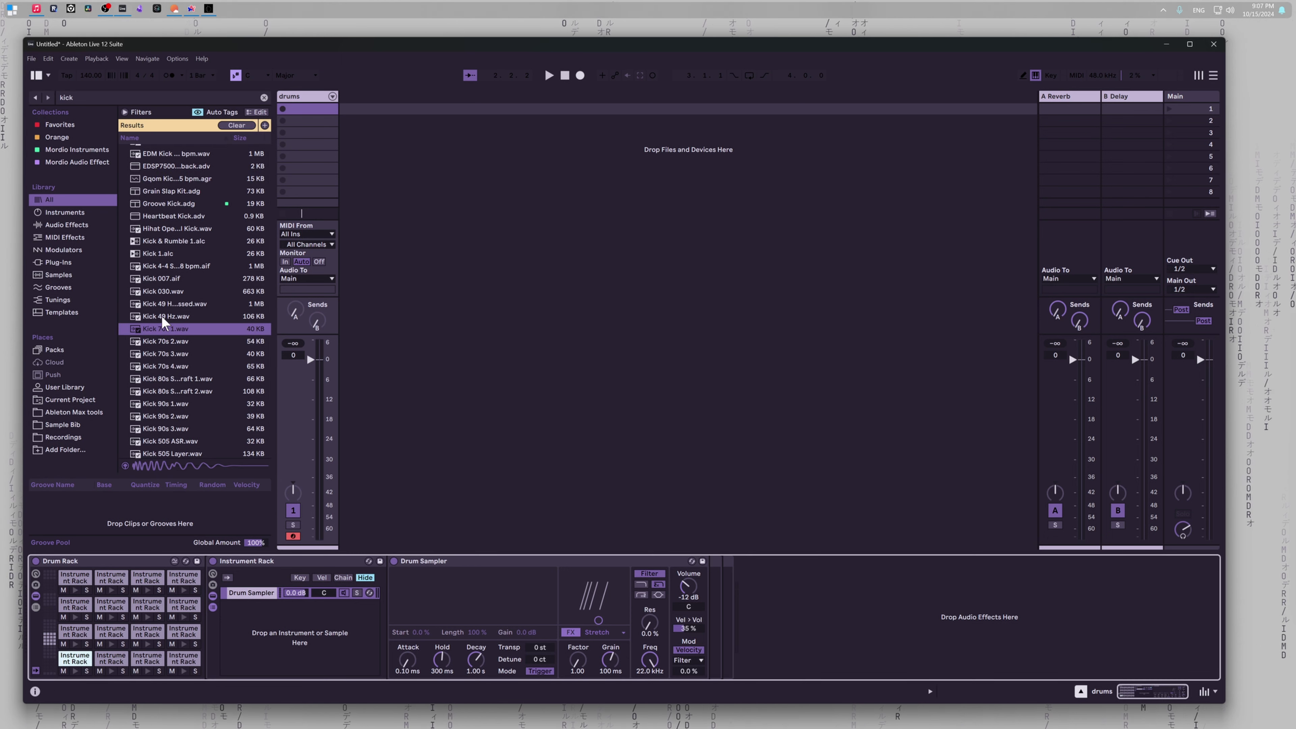
{"action": "left_click_drag", "start_coordinate": [474, 619], "coordinate": [474, 618]}
{"action": "left_click", "coordinate": [493, 348]}
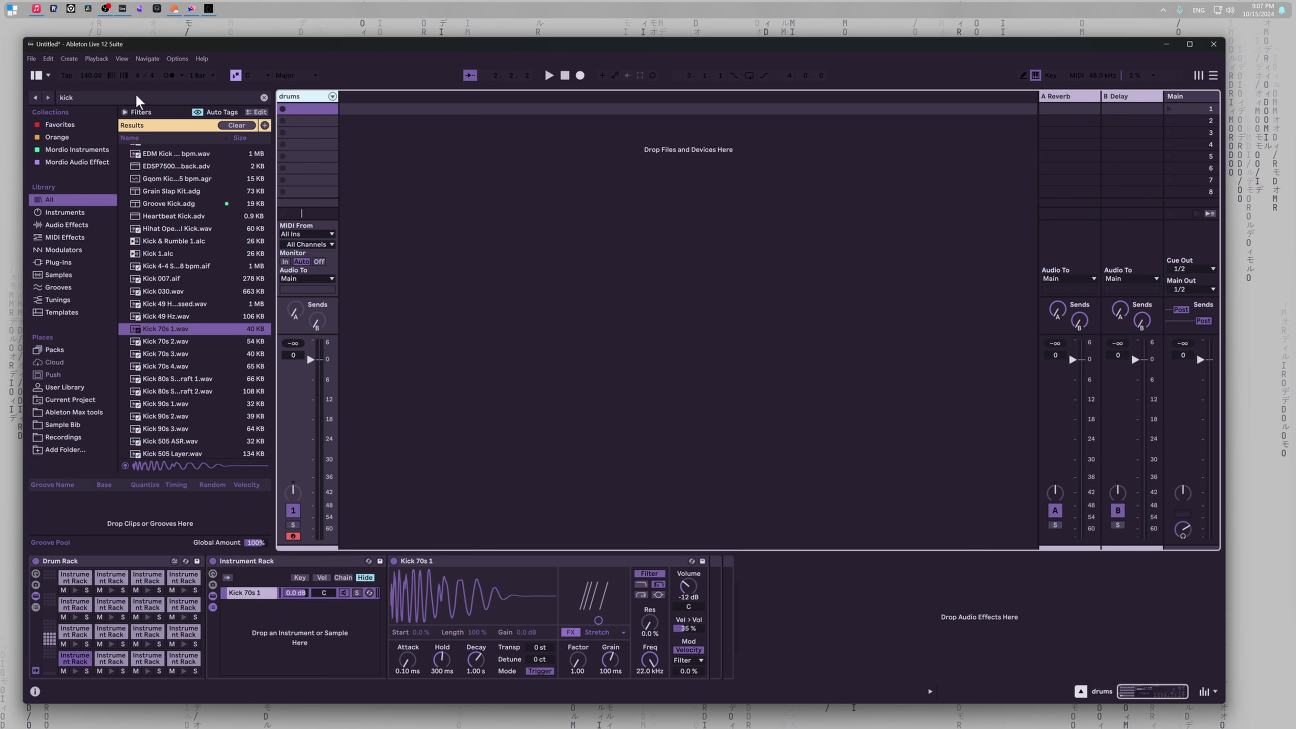
Step: Tap in a tempo for the set and replace it with a whole-number BPM value
{"action": "left_click", "coordinate": [67, 75]}
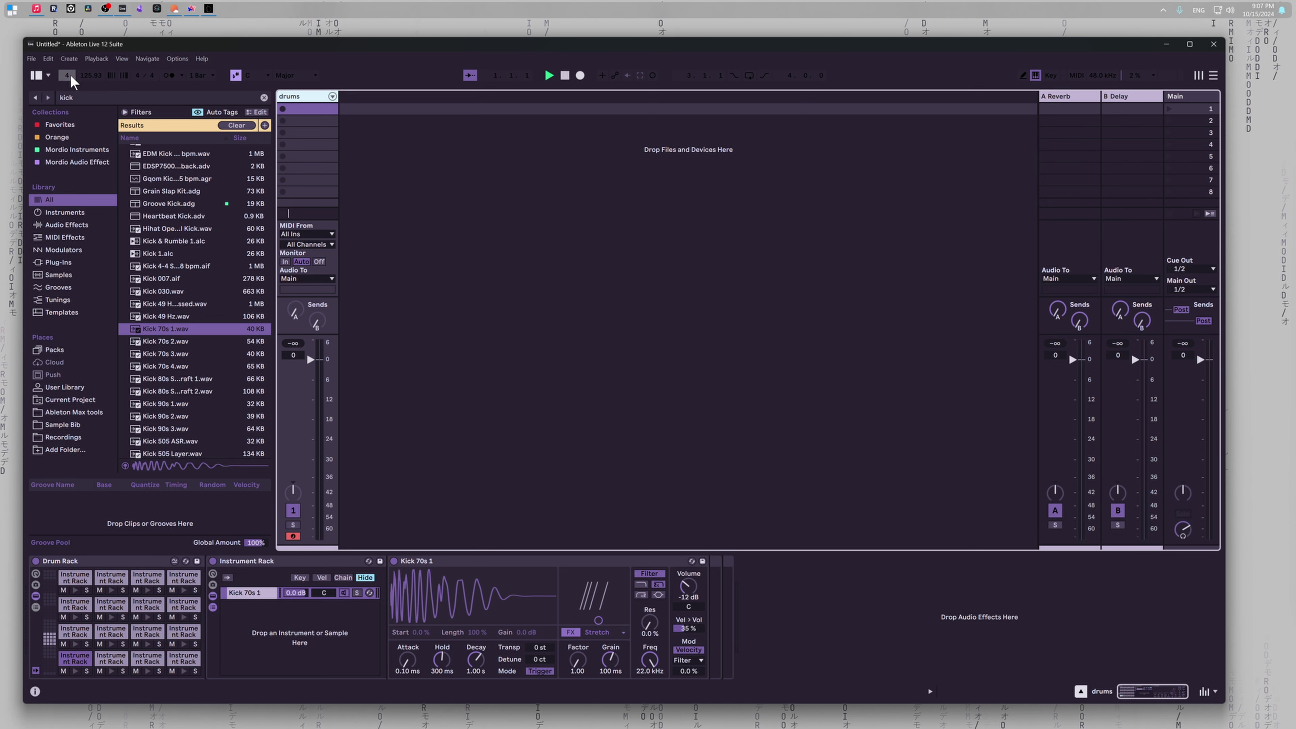
{"action": "left_click", "coordinate": [71, 77]}
{"action": "left_click", "coordinate": [71, 77]}
{"action": "left_click", "coordinate": [71, 77]}
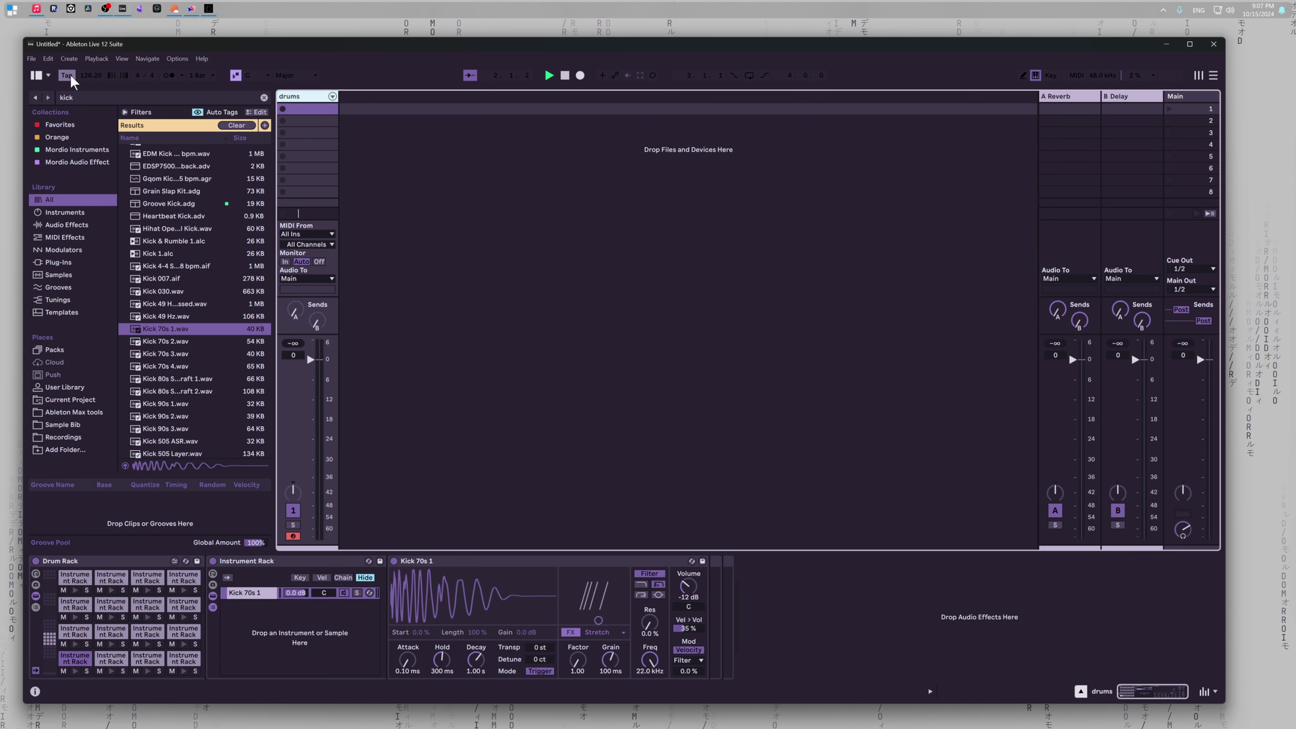
{"action": "left_click", "coordinate": [70, 77]}
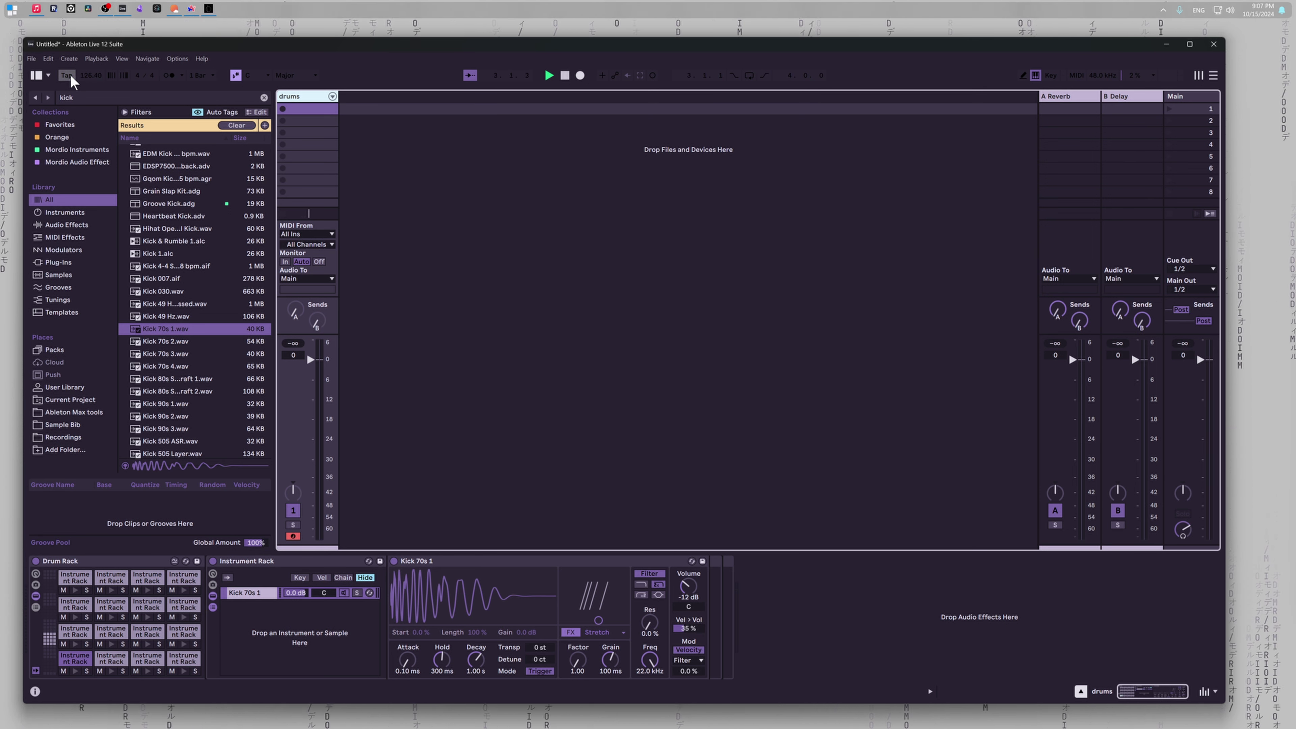
{"action": "left_click", "coordinate": [71, 77]}
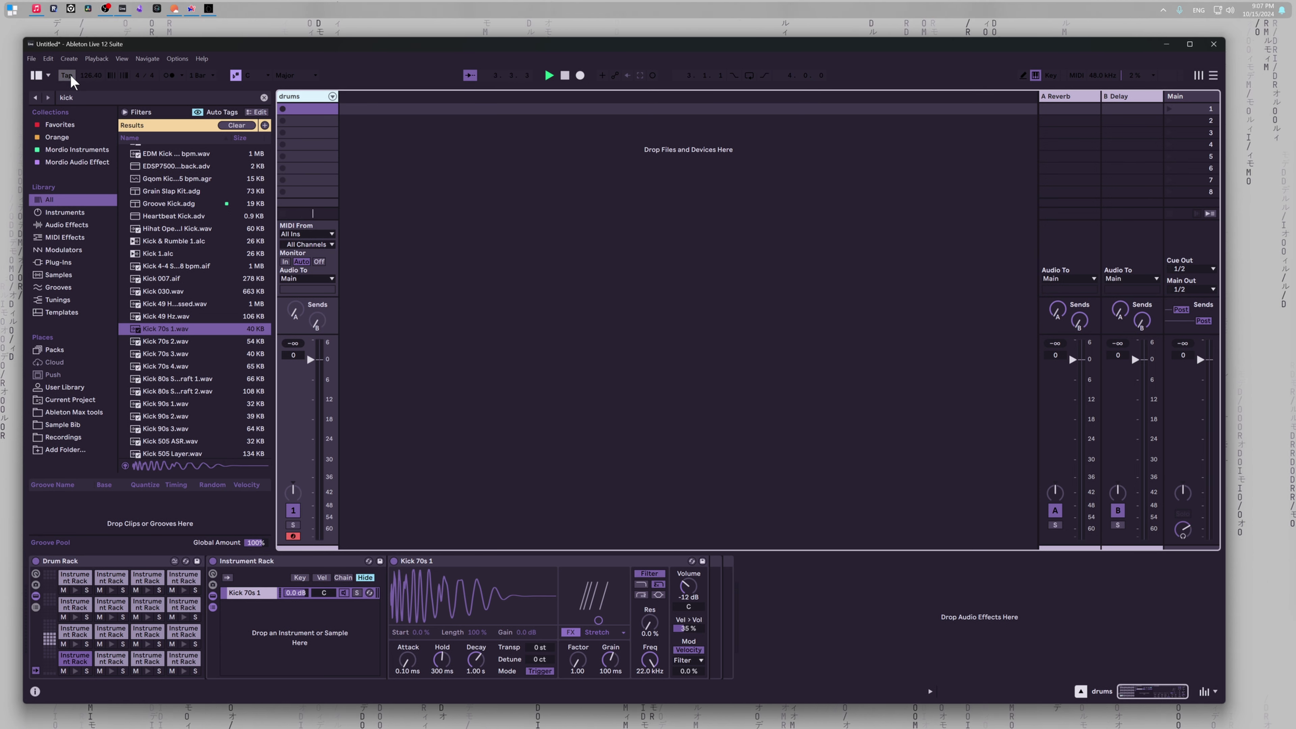
{"action": "left_click", "coordinate": [89, 76]}
{"action": "type", "text": "12"}
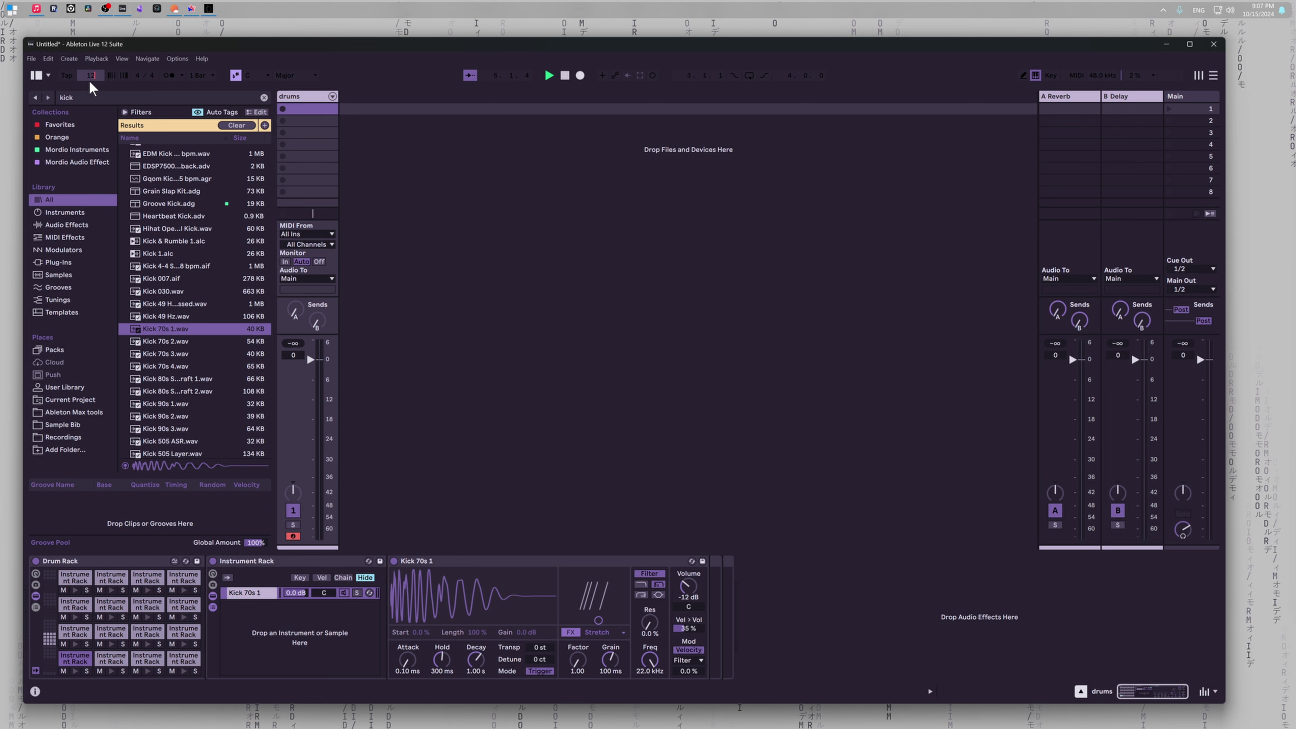
{"action": "left_click", "coordinate": [548, 262]}
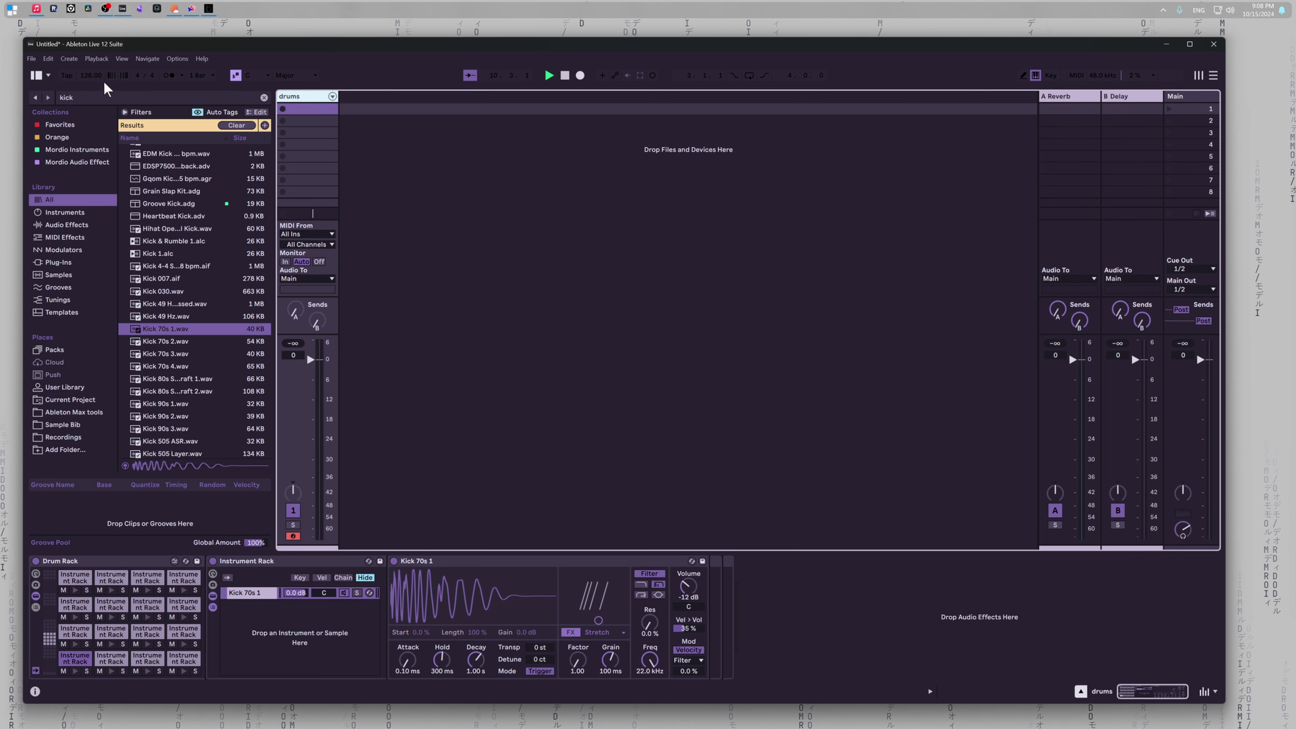
{"action": "left_click", "coordinate": [85, 74]}
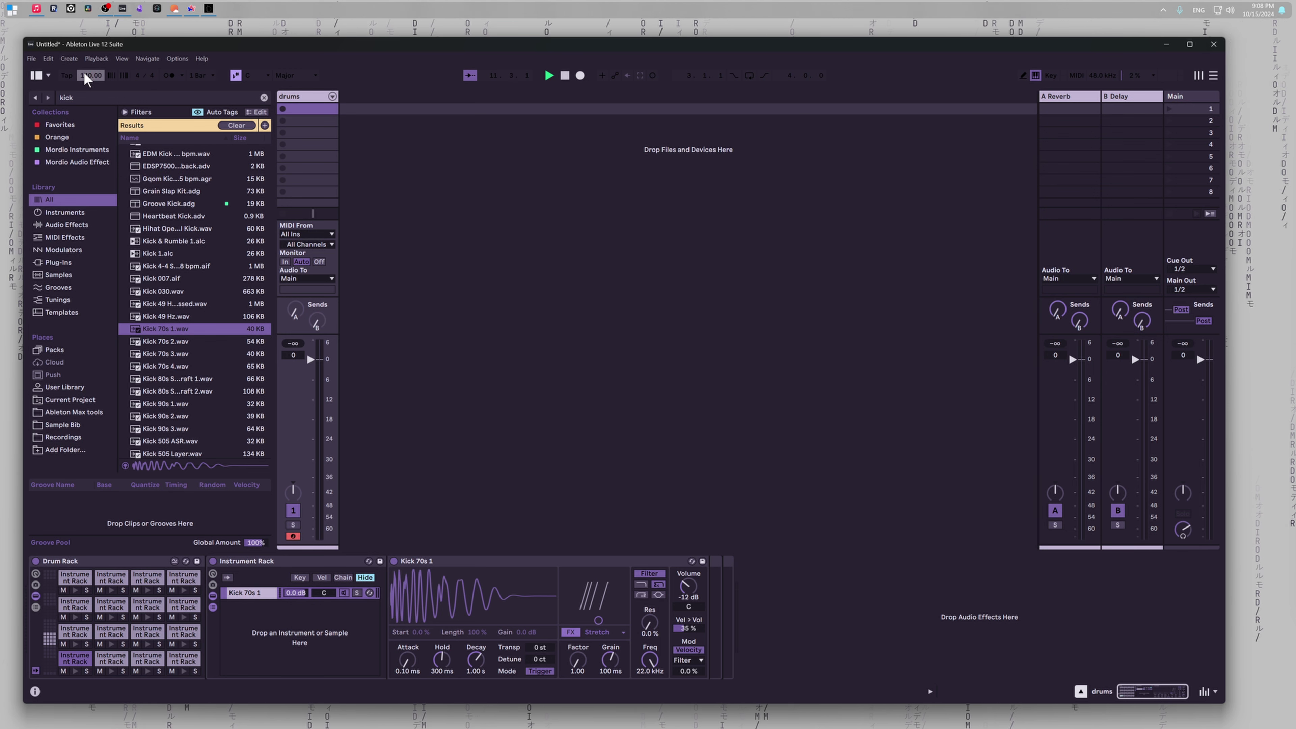
Step: Create a MIDI clip in the drums track's first slot and add a C1 kick note at 1.1.1
{"action": "double_click", "coordinate": [302, 109]}
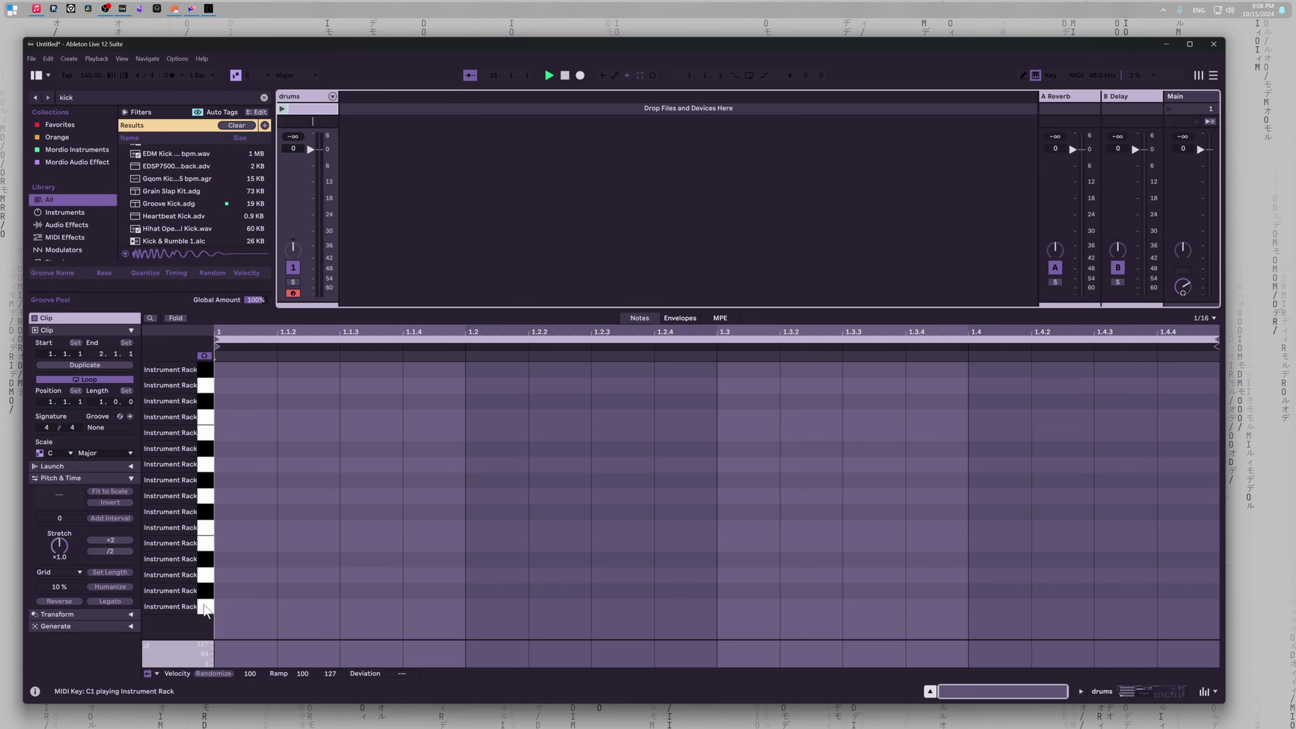
{"action": "left_click", "coordinate": [206, 607]}
{"action": "double_click", "coordinate": [218, 607]}
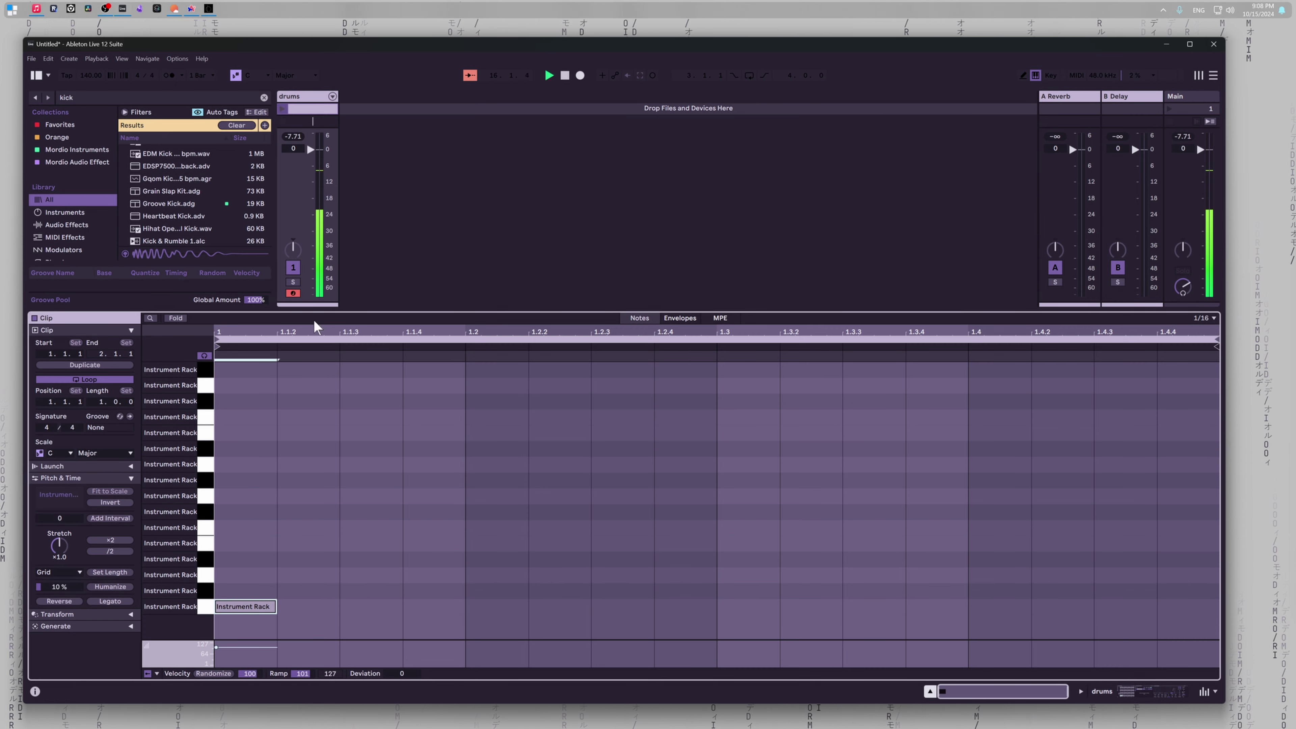
Step: Set the clip's loop length to 4 bars and launch the clip
{"action": "left_click_drag", "start_coordinate": [100, 400], "coordinate": [101, 381]}
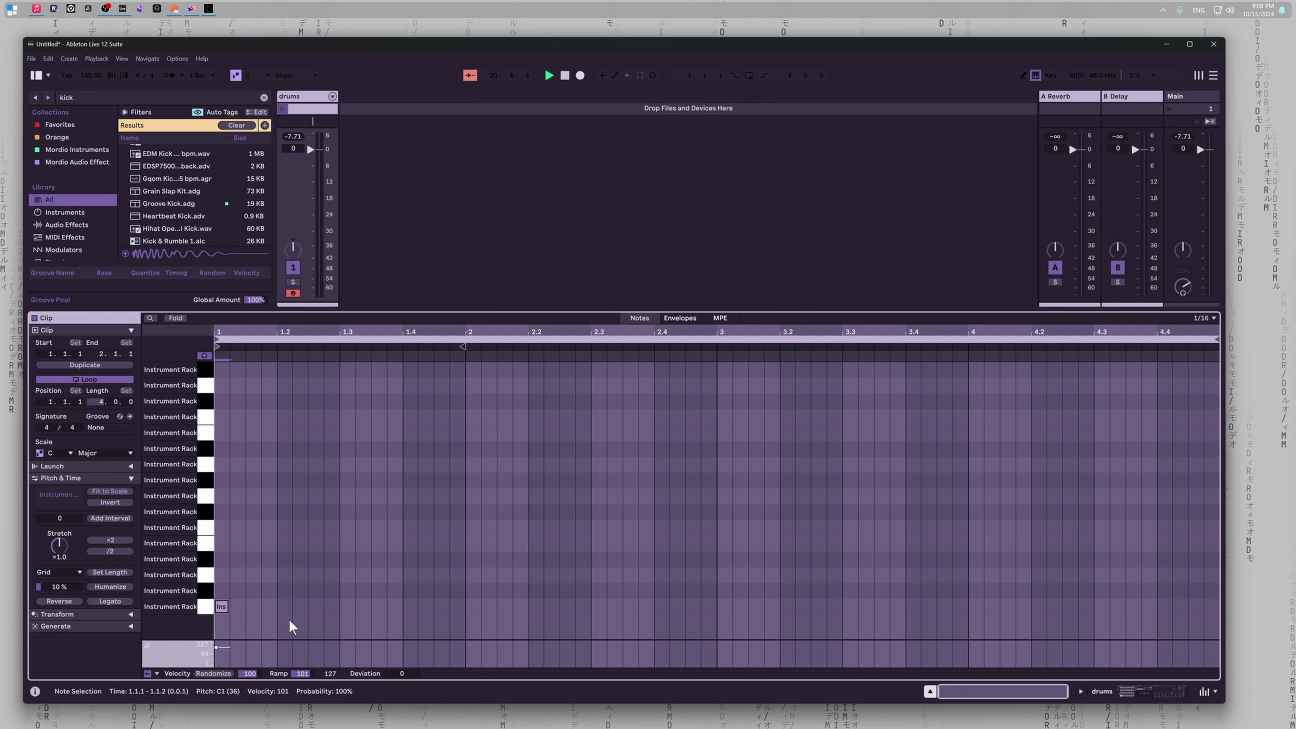
{"action": "left_click", "coordinate": [282, 107]}
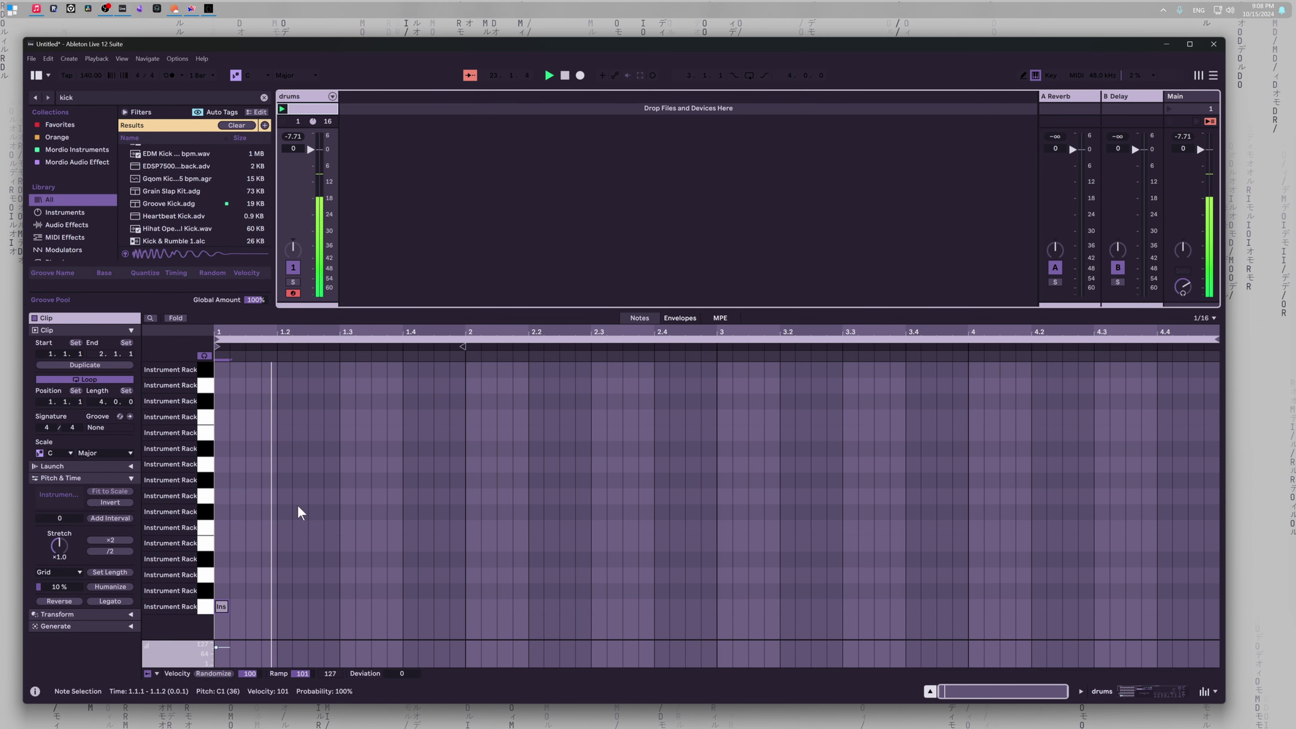
Step: Audition the rack's pads from C#1 up to G#1 in the piano roll to find a second drum sound
{"action": "left_click", "coordinate": [209, 562]}
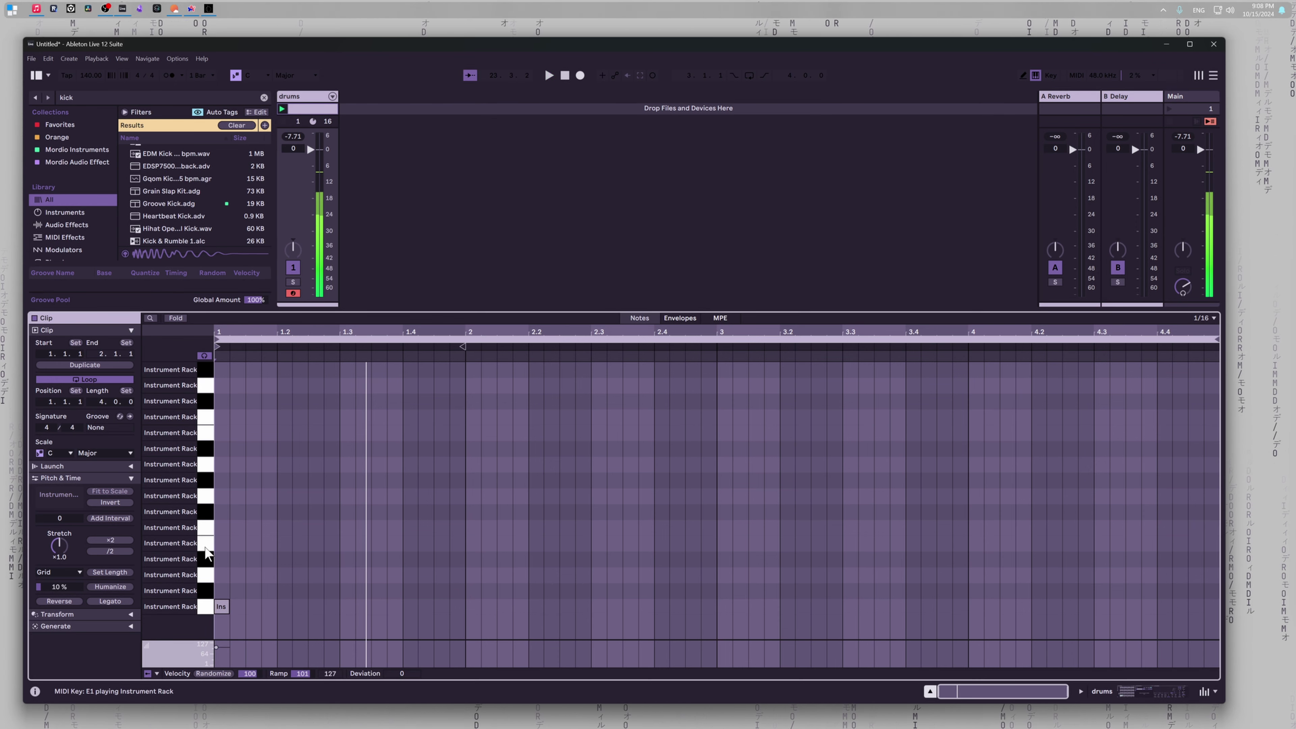
{"action": "left_click", "coordinate": [210, 563]}
{"action": "left_click", "coordinate": [208, 575]}
{"action": "left_click", "coordinate": [208, 587]}
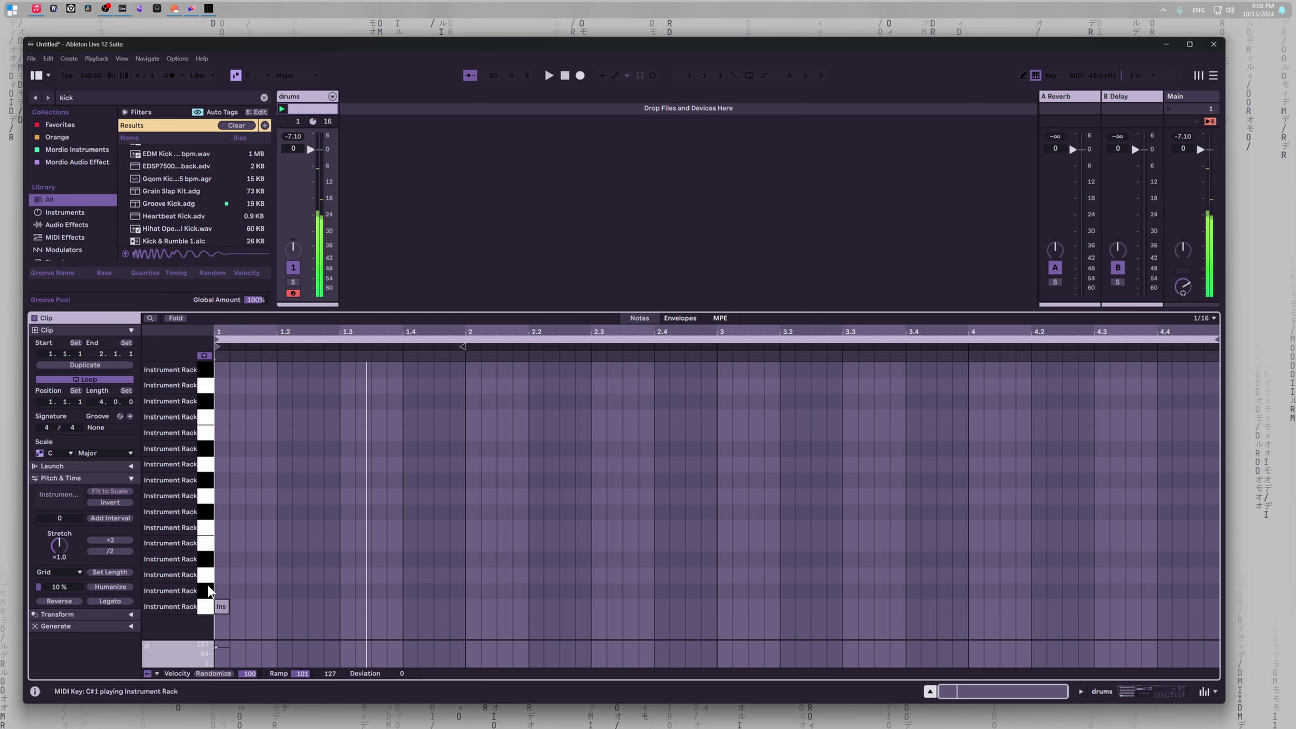
{"action": "left_click", "coordinate": [205, 541]}
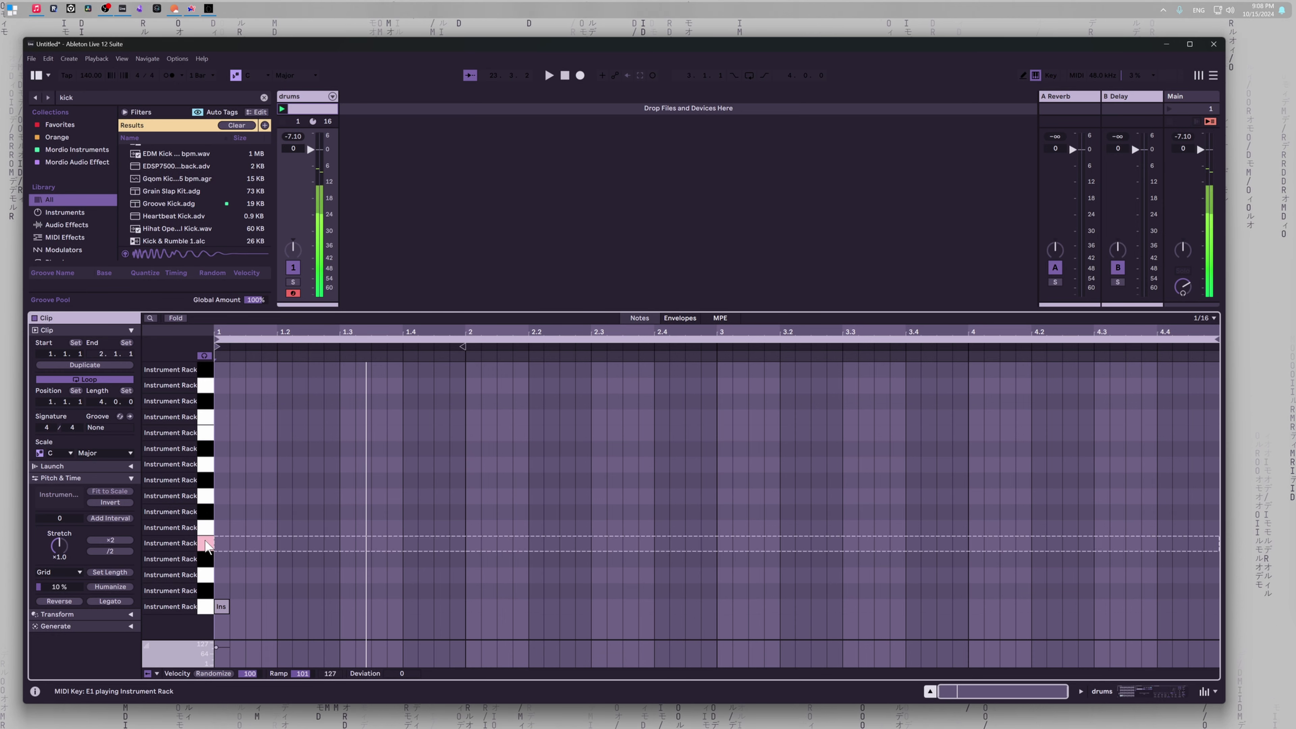
{"action": "left_click", "coordinate": [208, 498]}
{"action": "left_click", "coordinate": [208, 482]}
{"action": "left_click", "coordinate": [205, 494]}
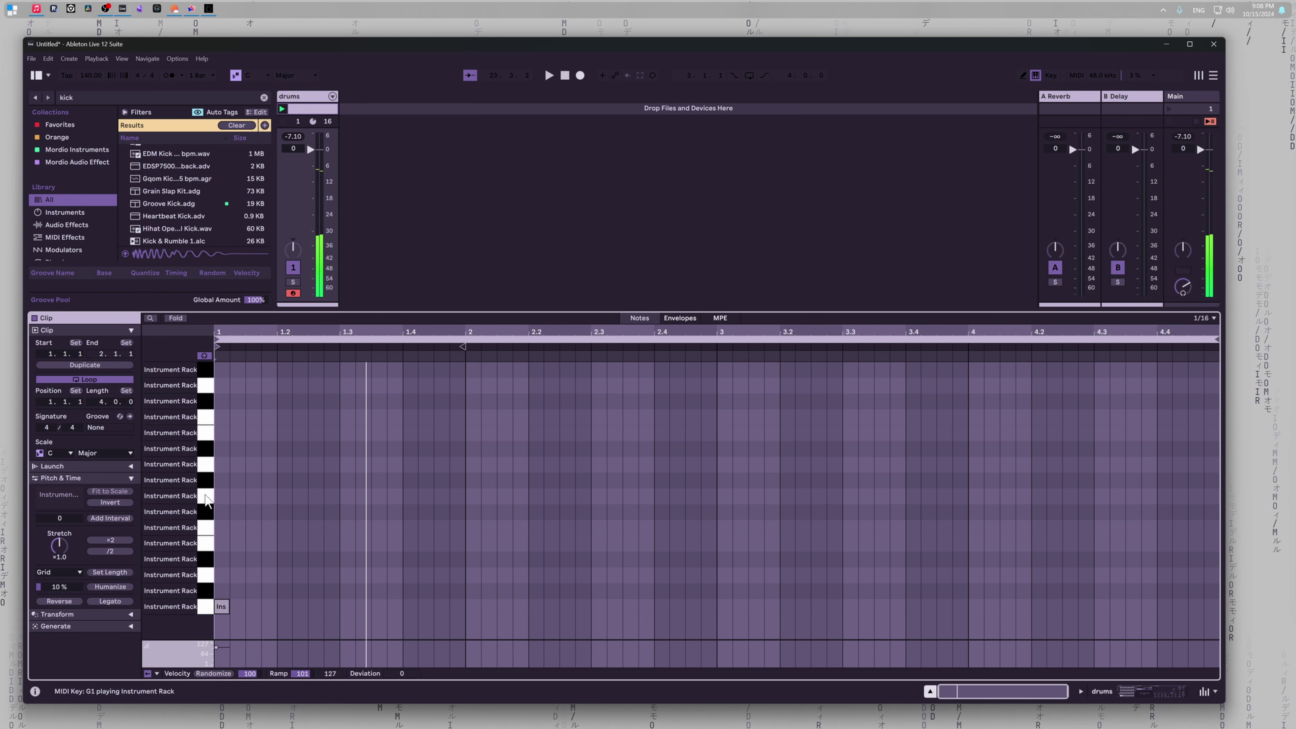
{"action": "left_click", "coordinate": [205, 494]}
{"action": "left_click", "coordinate": [206, 496]}
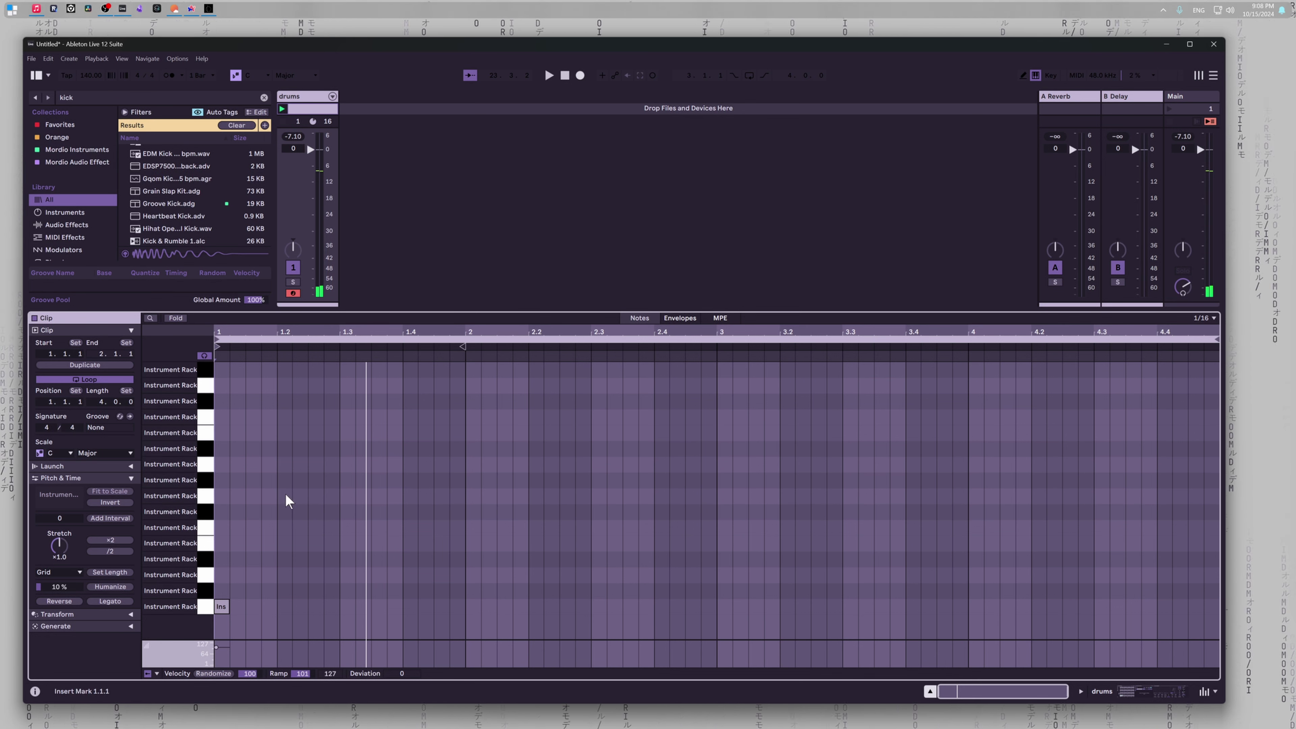
Step: Add G1 notes at 1.2.1 and 1.3.4 in the drum clip, playing the loop to check their timing
{"action": "double_click", "coordinate": [331, 496]}
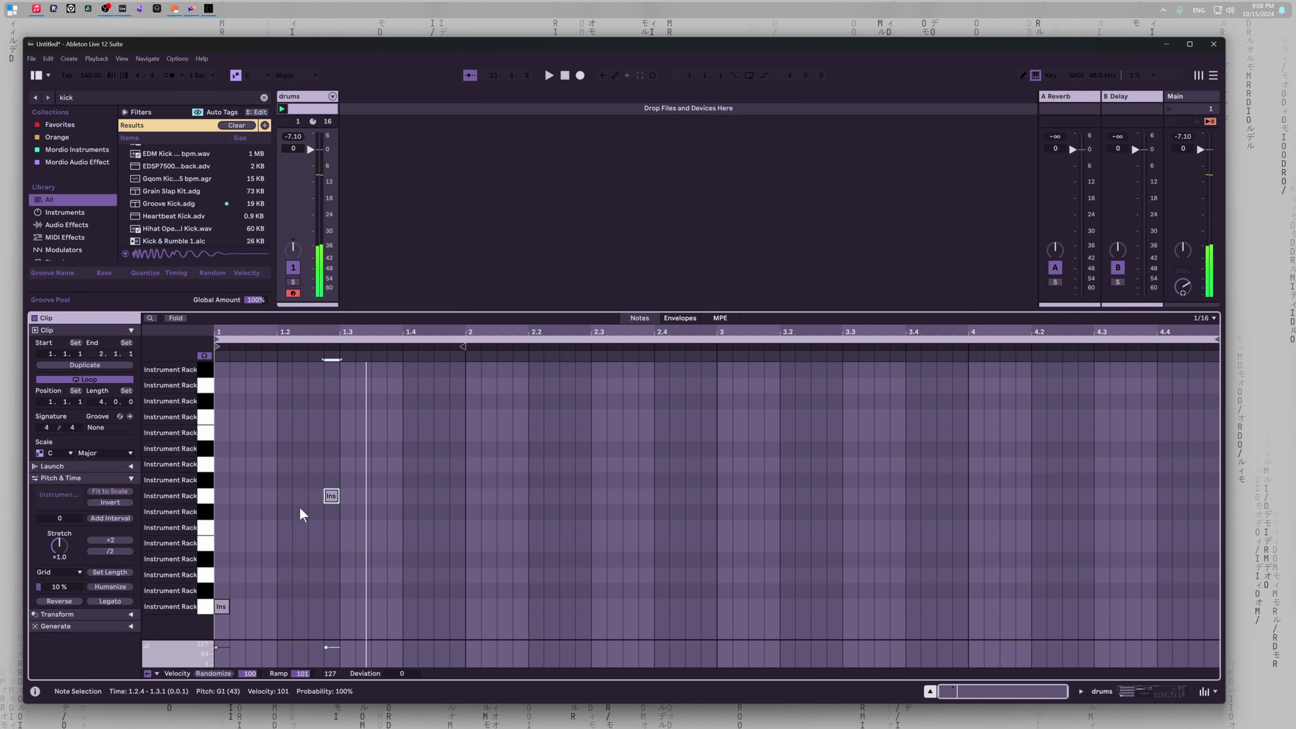
{"action": "key", "text": "space"}
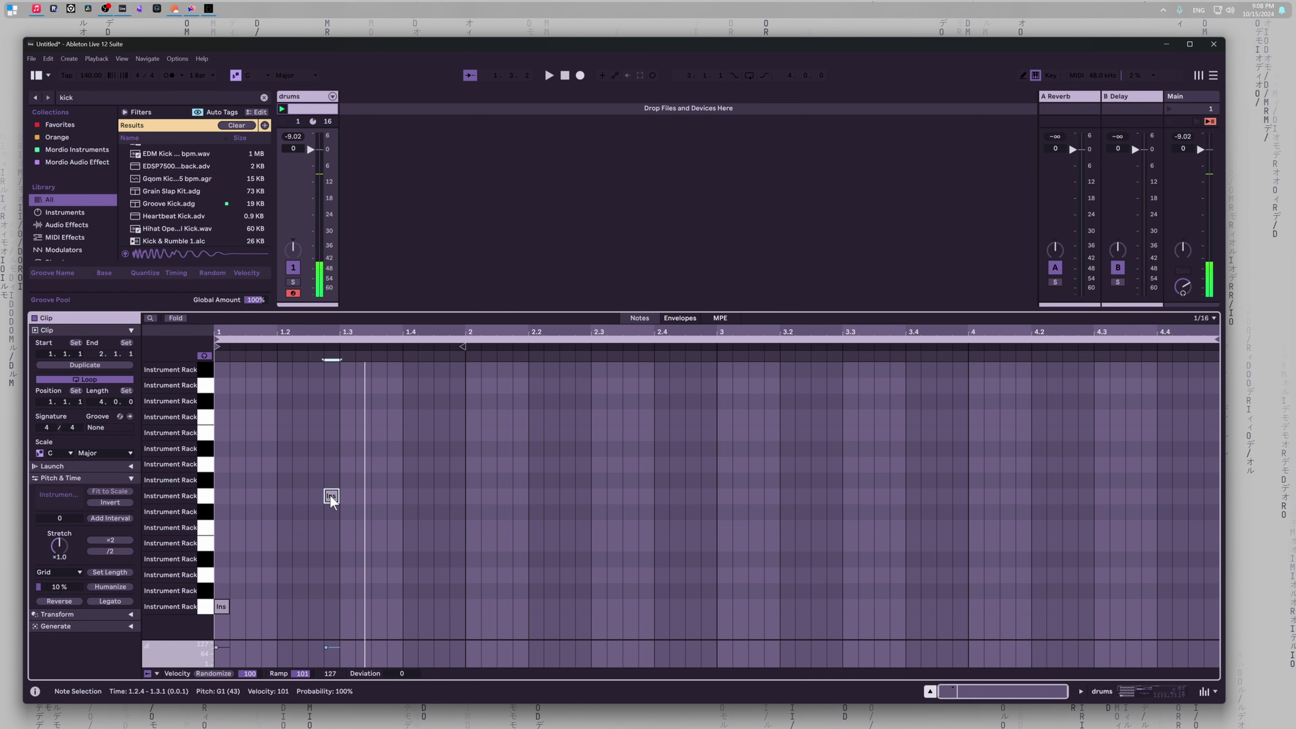
{"action": "left_click_drag", "start_coordinate": [330, 495], "coordinate": [295, 498]}
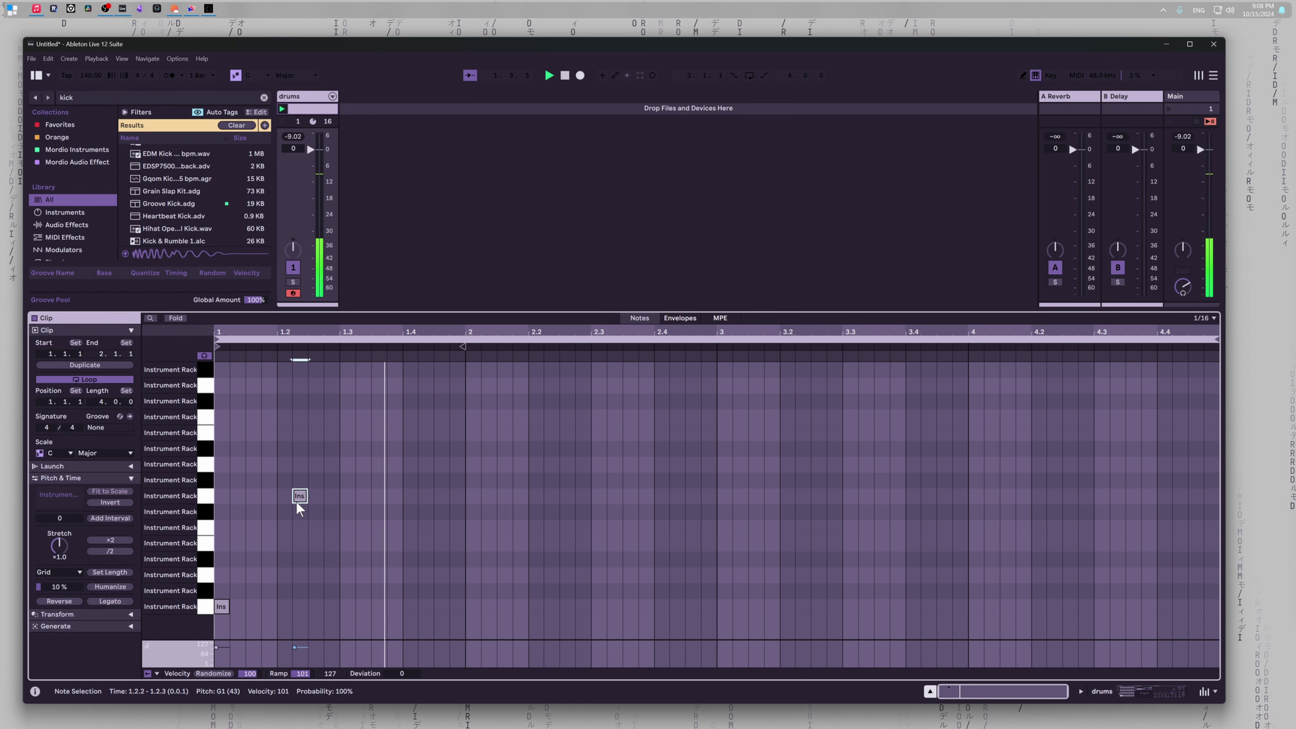
{"action": "left_click_drag", "start_coordinate": [304, 504], "coordinate": [280, 496]}
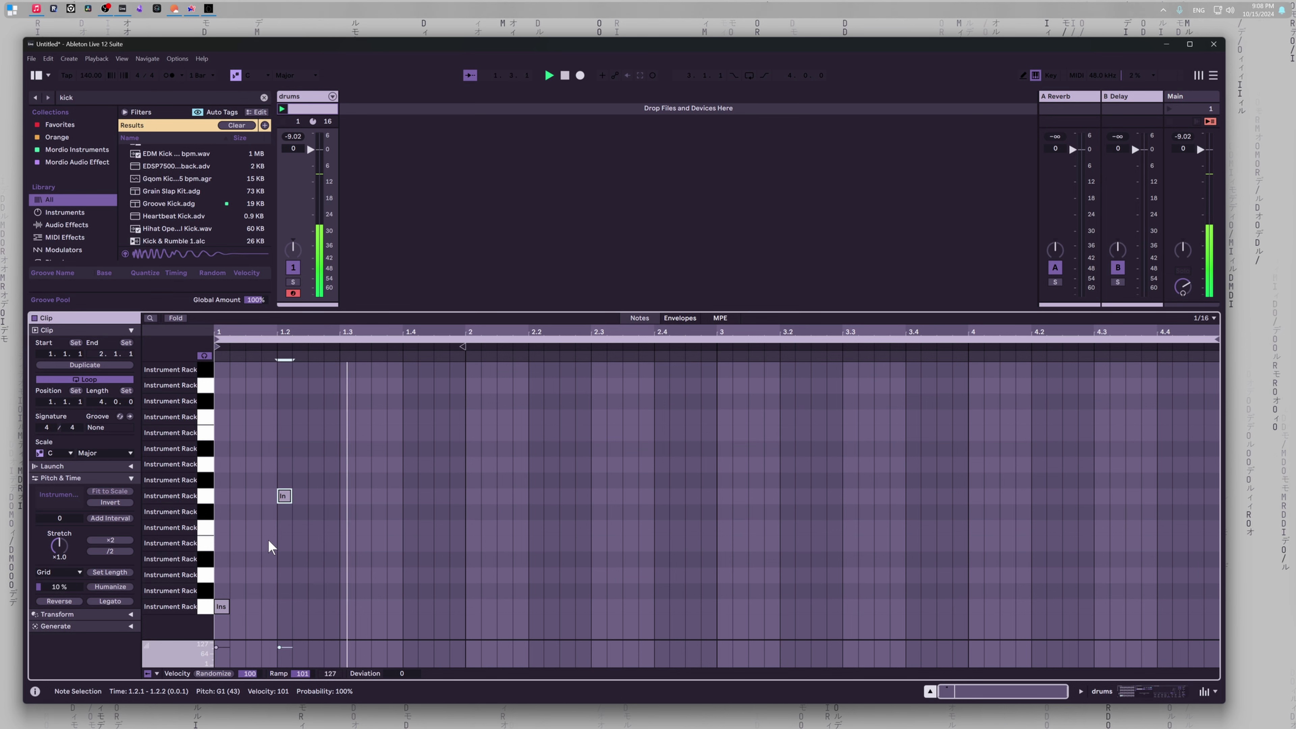
{"action": "double_click", "coordinate": [390, 499]}
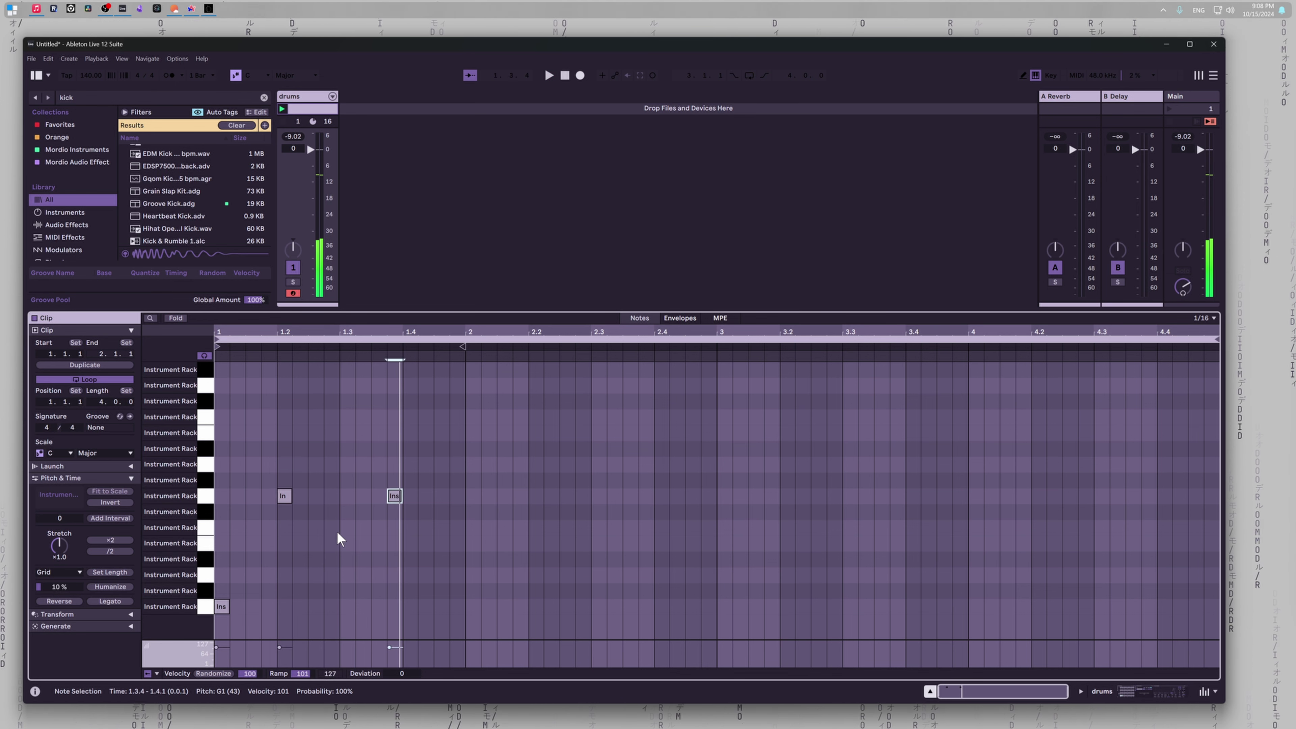
{"action": "key", "text": "space"}
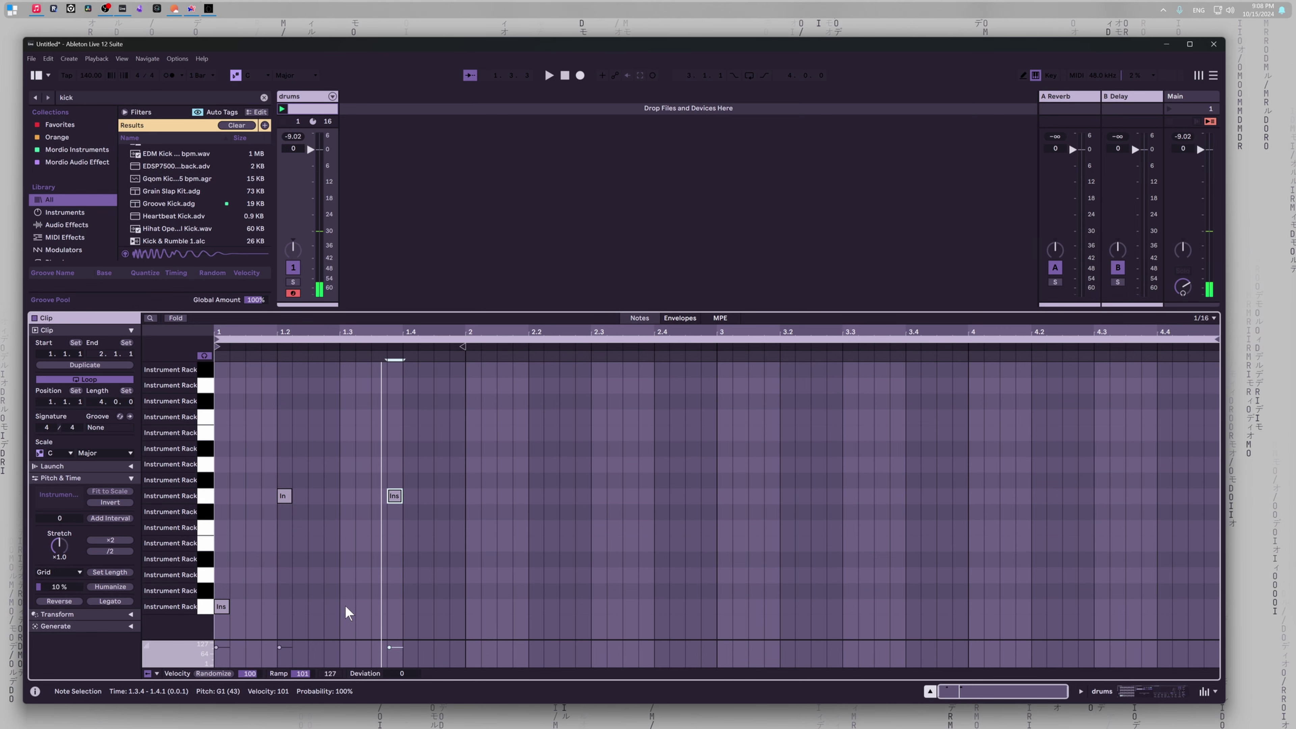
Step: Add a second C1 kick note in bar 1 and position it at 1.3.2
{"action": "double_click", "coordinate": [333, 607]}
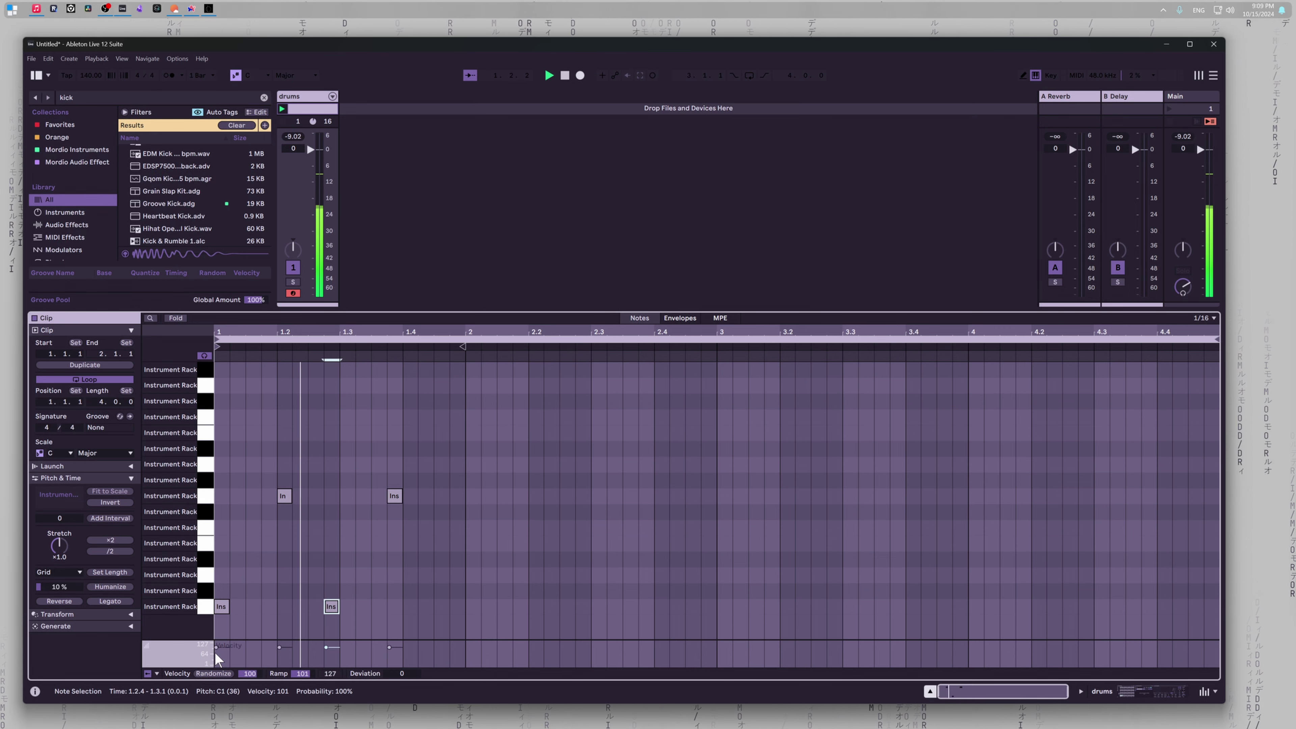
{"action": "left_click_drag", "start_coordinate": [330, 607], "coordinate": [382, 608]}
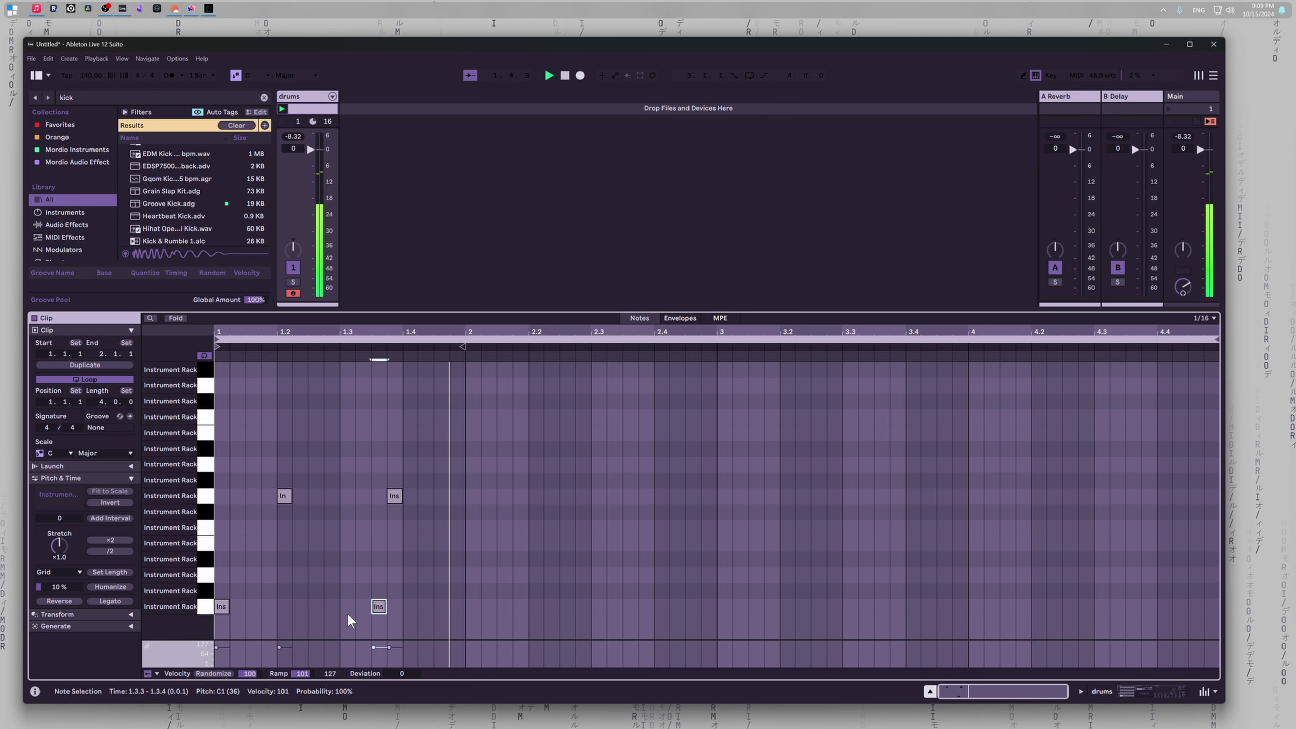
{"action": "left_click_drag", "start_coordinate": [377, 607], "coordinate": [365, 606]}
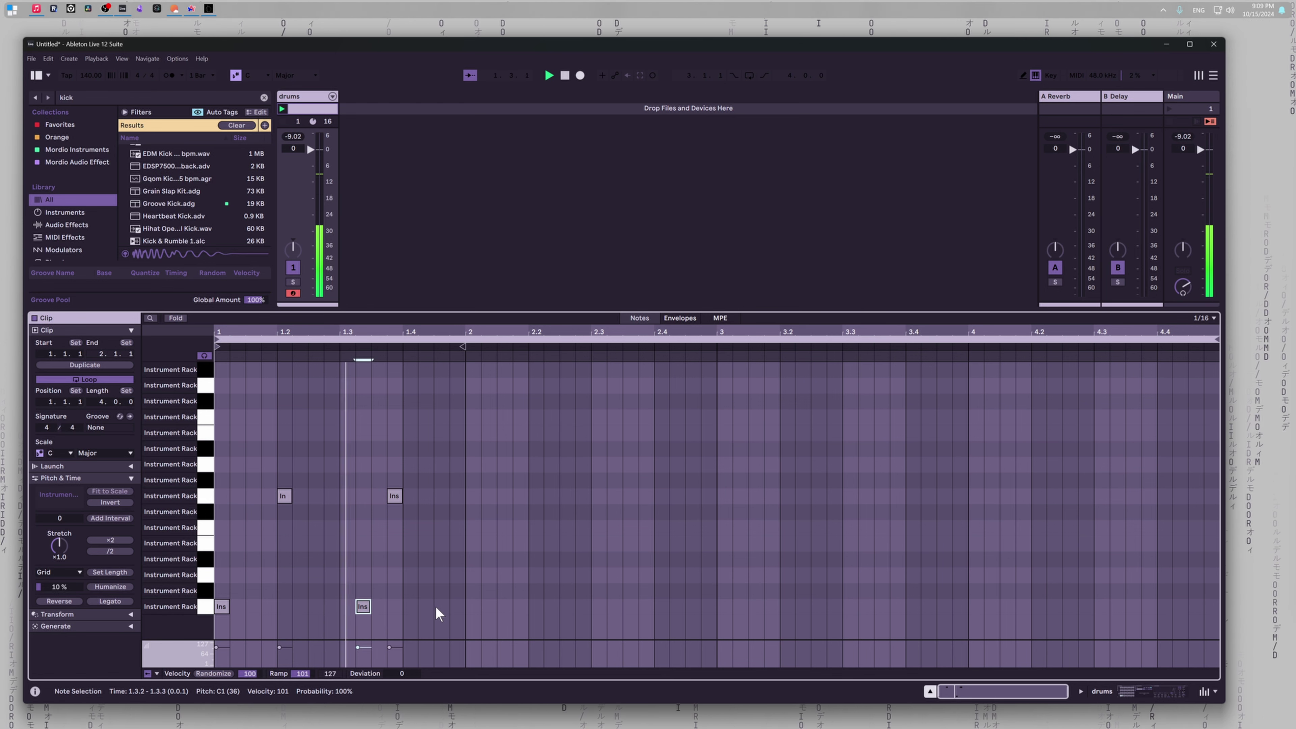
Step: Add a C1 kick note at 2.1.1 and G1 notes at 2.2.1, 2.3.3 and 2.3.4
{"action": "double_click", "coordinate": [469, 607]}
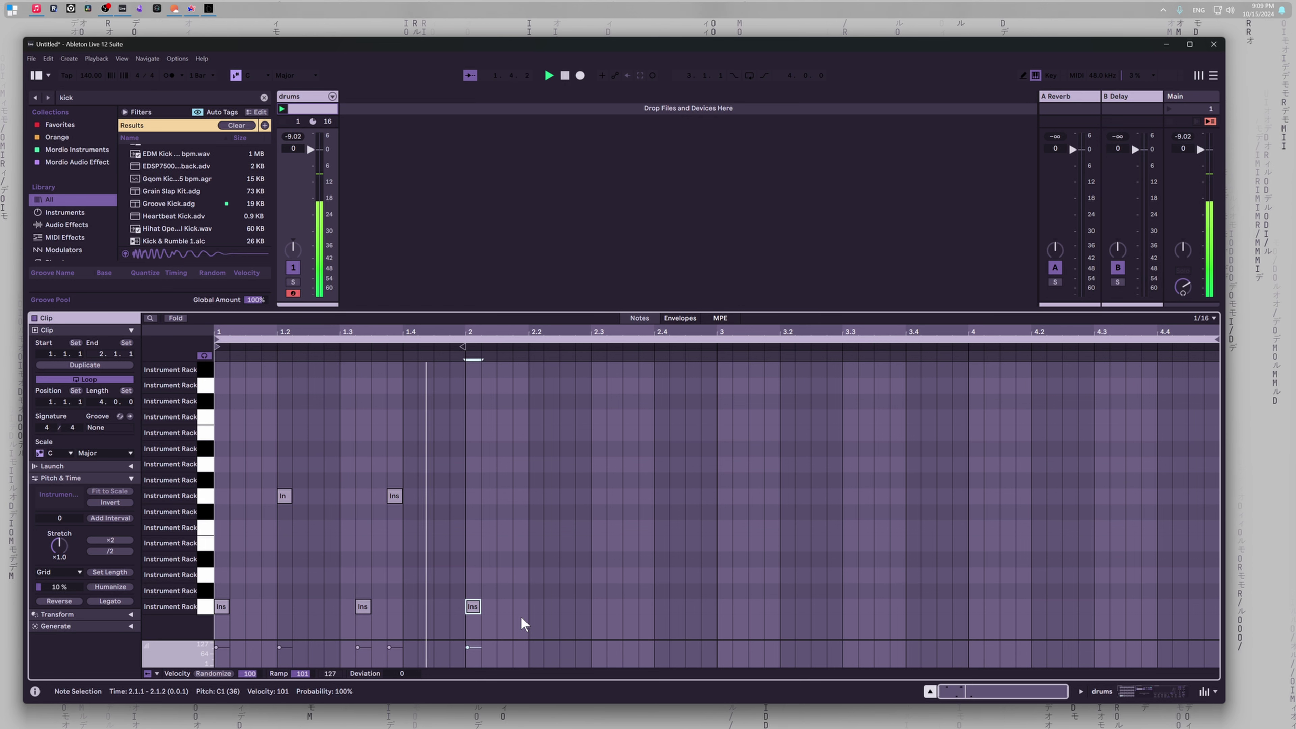
{"action": "double_click", "coordinate": [535, 496]}
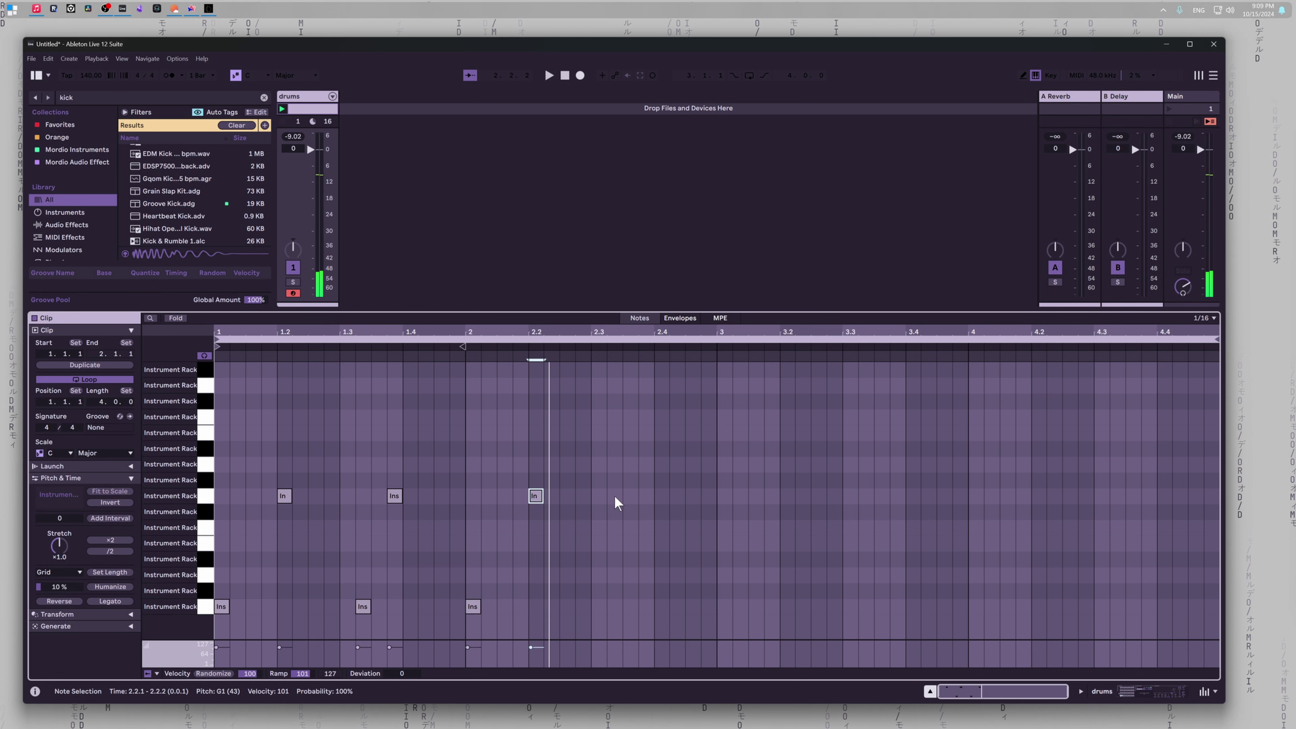
{"action": "double_click", "coordinate": [644, 496]}
{"action": "double_click", "coordinate": [630, 496]}
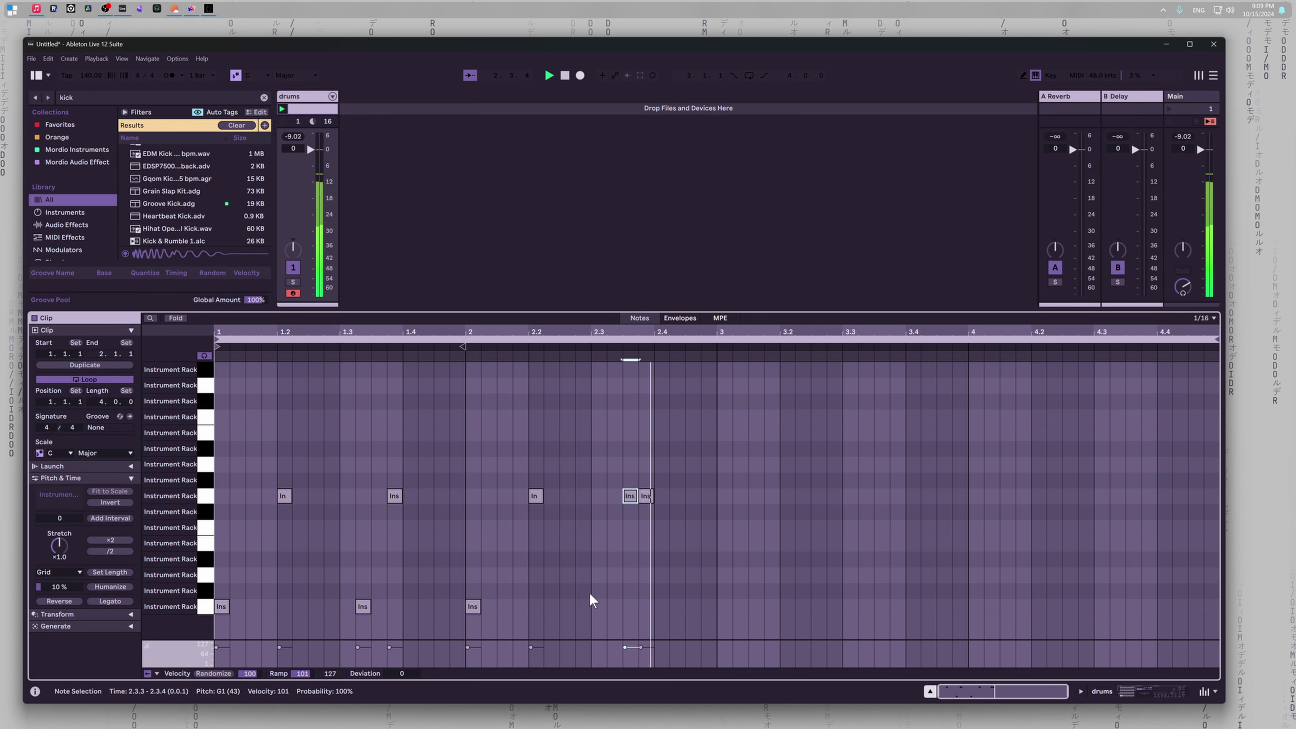
Step: Add another C1 kick note in bar 2, position it at 2.3.2, and play the clip
{"action": "double_click", "coordinate": [594, 606]}
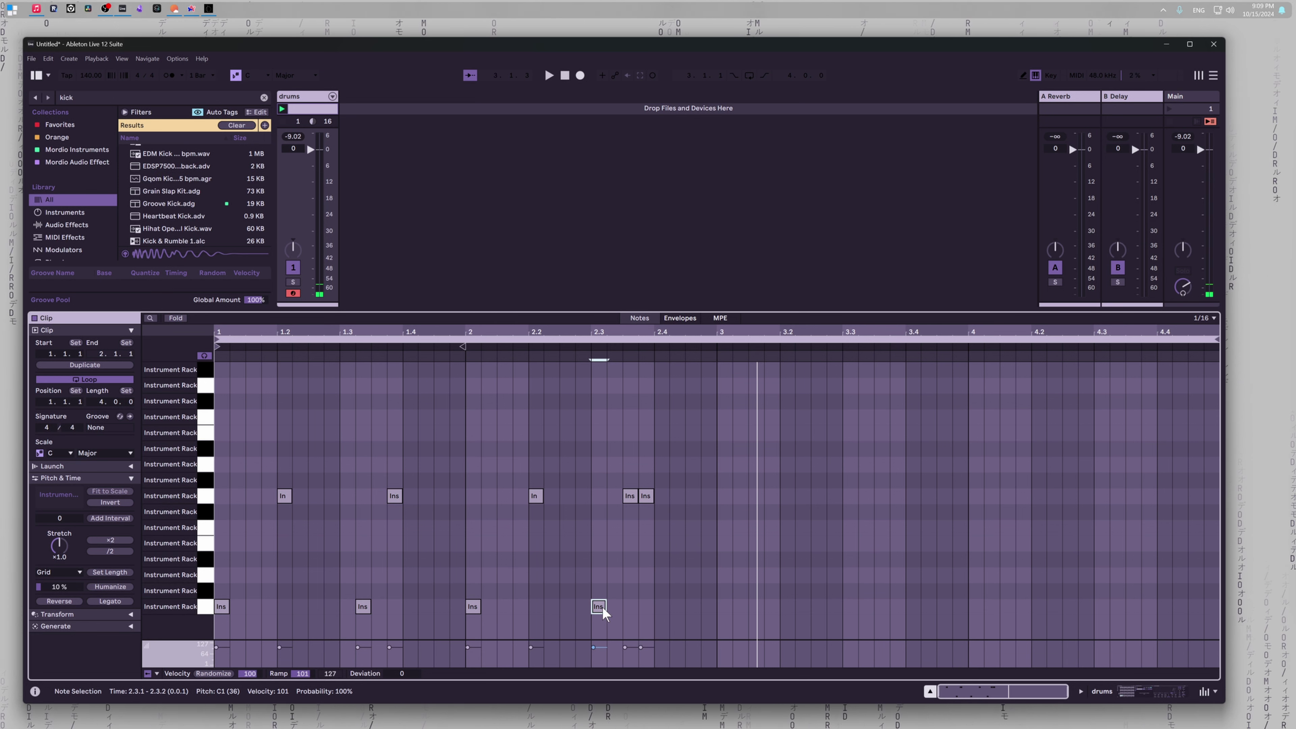
{"action": "left_click_drag", "start_coordinate": [600, 608], "coordinate": [619, 608]}
{"action": "key", "text": "space"}
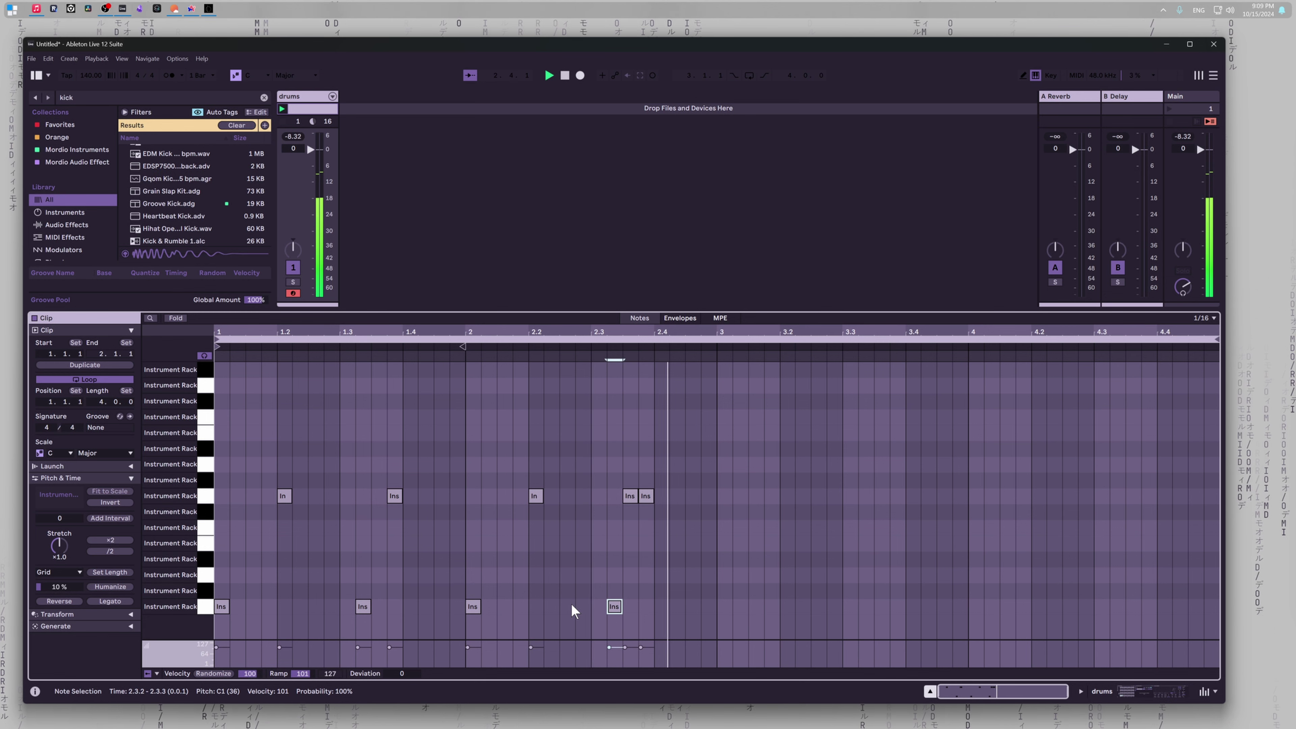
Step: Move the G1 note at 2.3.3 to 2.4.2 and set the velocity of the 2.3.4 note to 79
{"action": "key", "text": "space"}
{"action": "left_click_drag", "start_coordinate": [634, 495], "coordinate": [651, 495]}
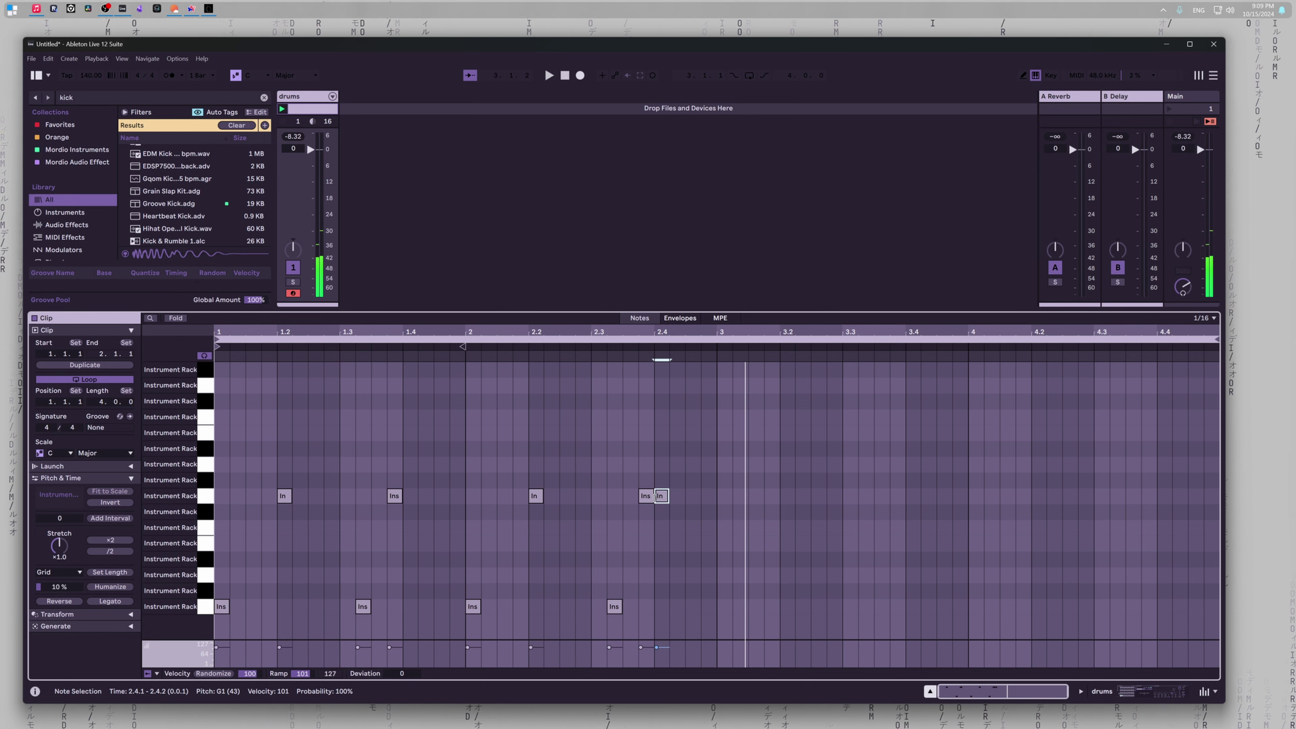
{"action": "key", "text": "space"}
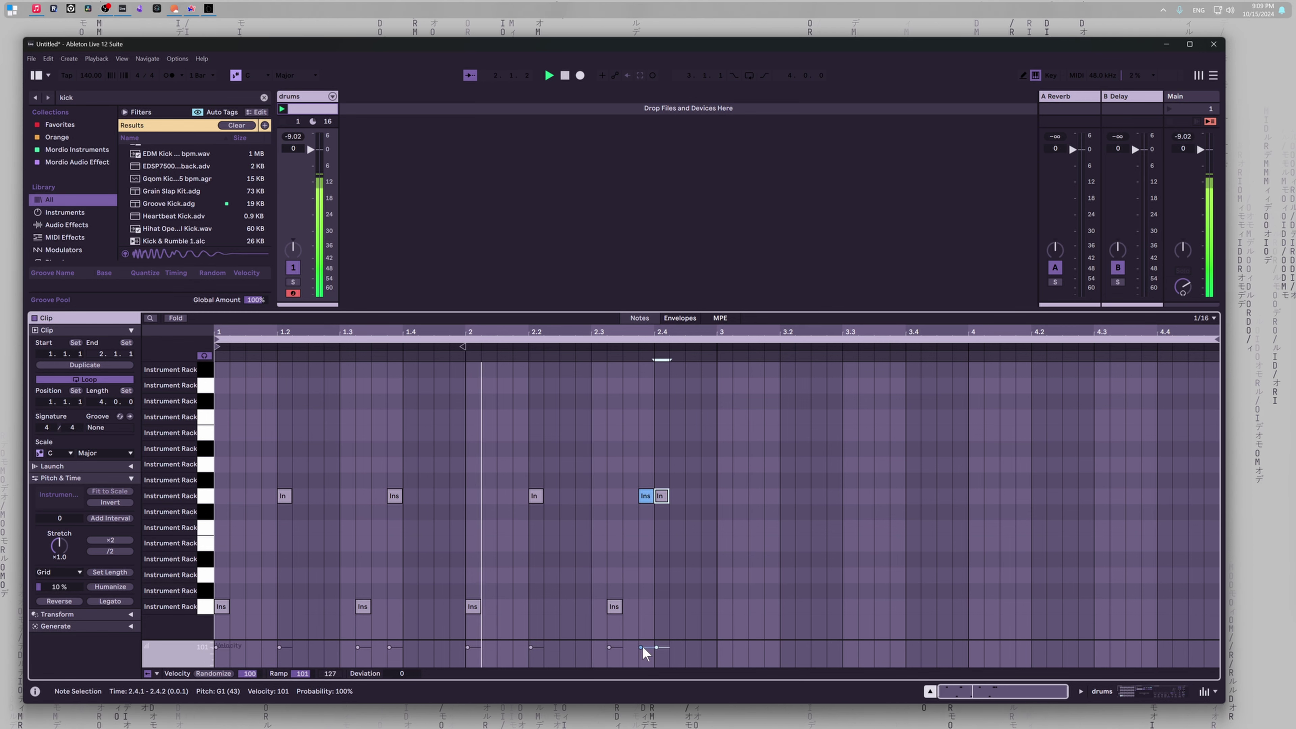
{"action": "left_click_drag", "start_coordinate": [642, 646], "coordinate": [645, 648]}
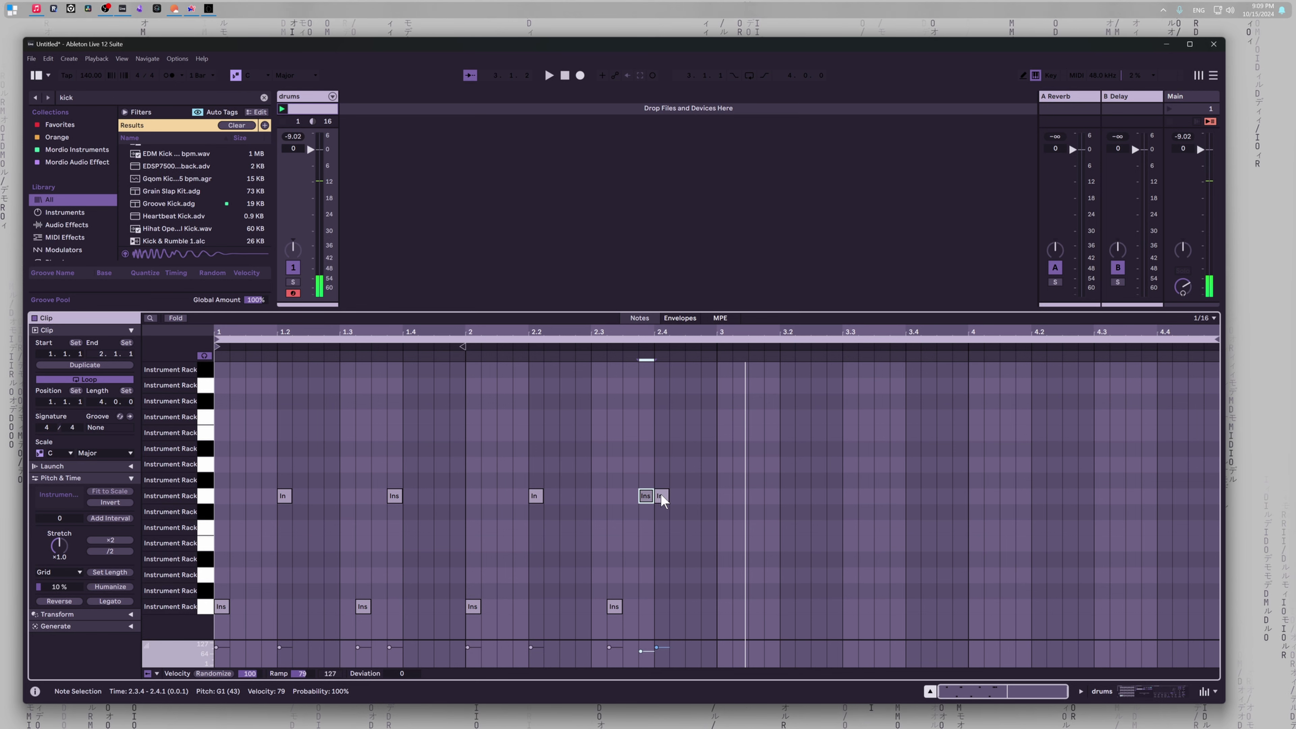
{"action": "left_click_drag", "start_coordinate": [660, 494], "coordinate": [675, 497]}
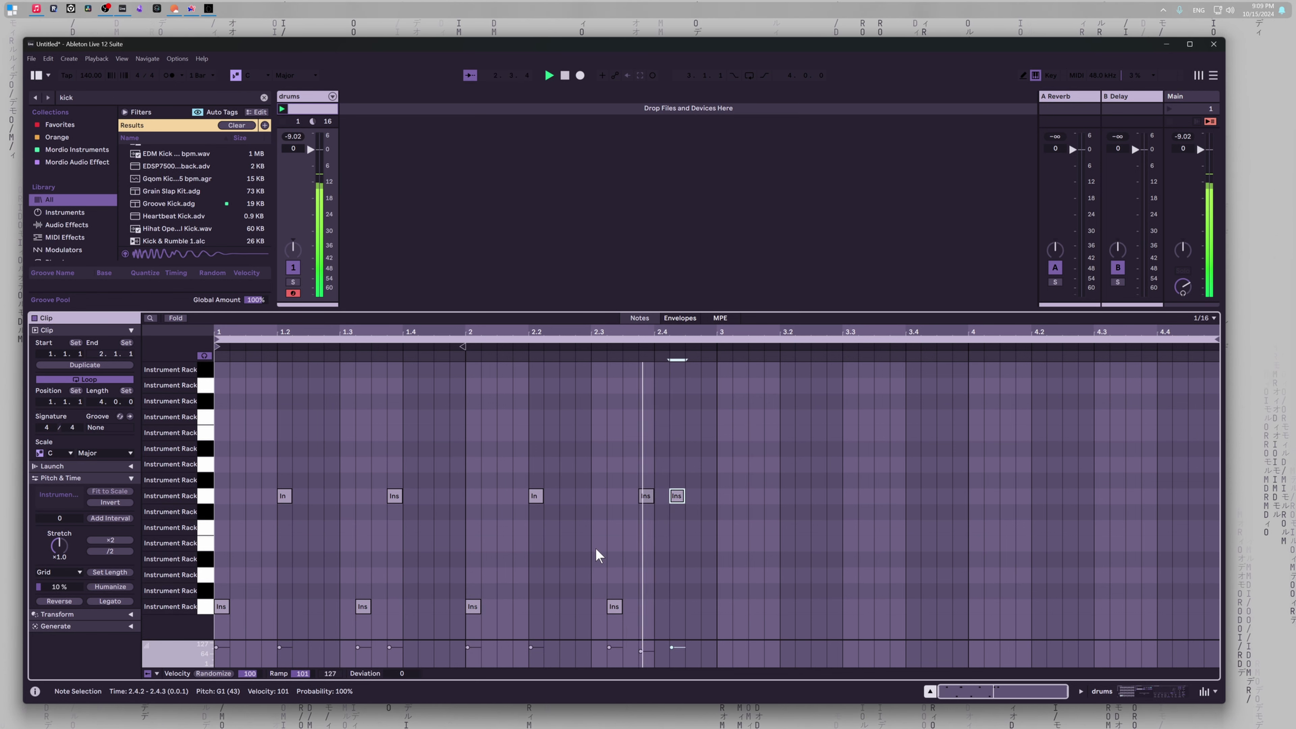
Step: Raise the velocity of the G1 notes at 1.2.1, 1.3.4, 2.2.1 and 2.3.4 to 127
{"action": "left_click_drag", "start_coordinate": [641, 651], "coordinate": [640, 649]}
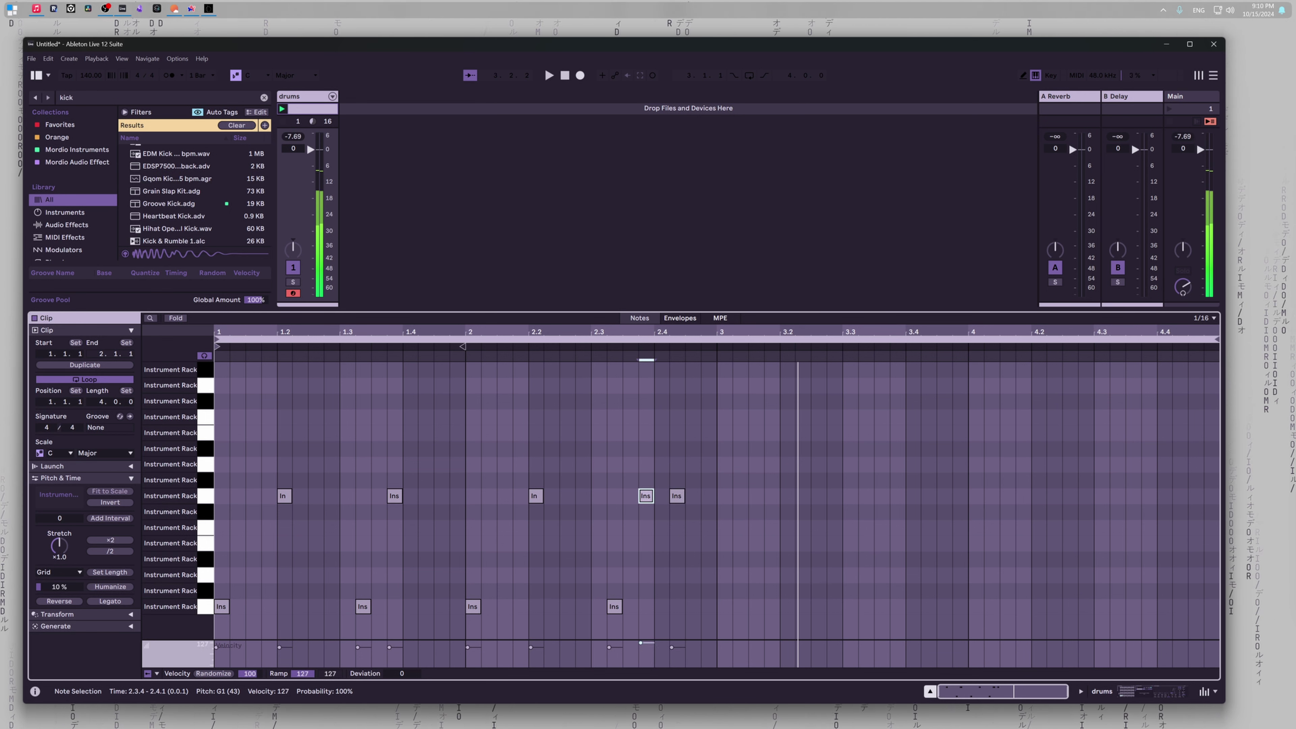
{"action": "left_click", "coordinate": [473, 645]}
{"action": "left_click", "coordinate": [531, 646]}
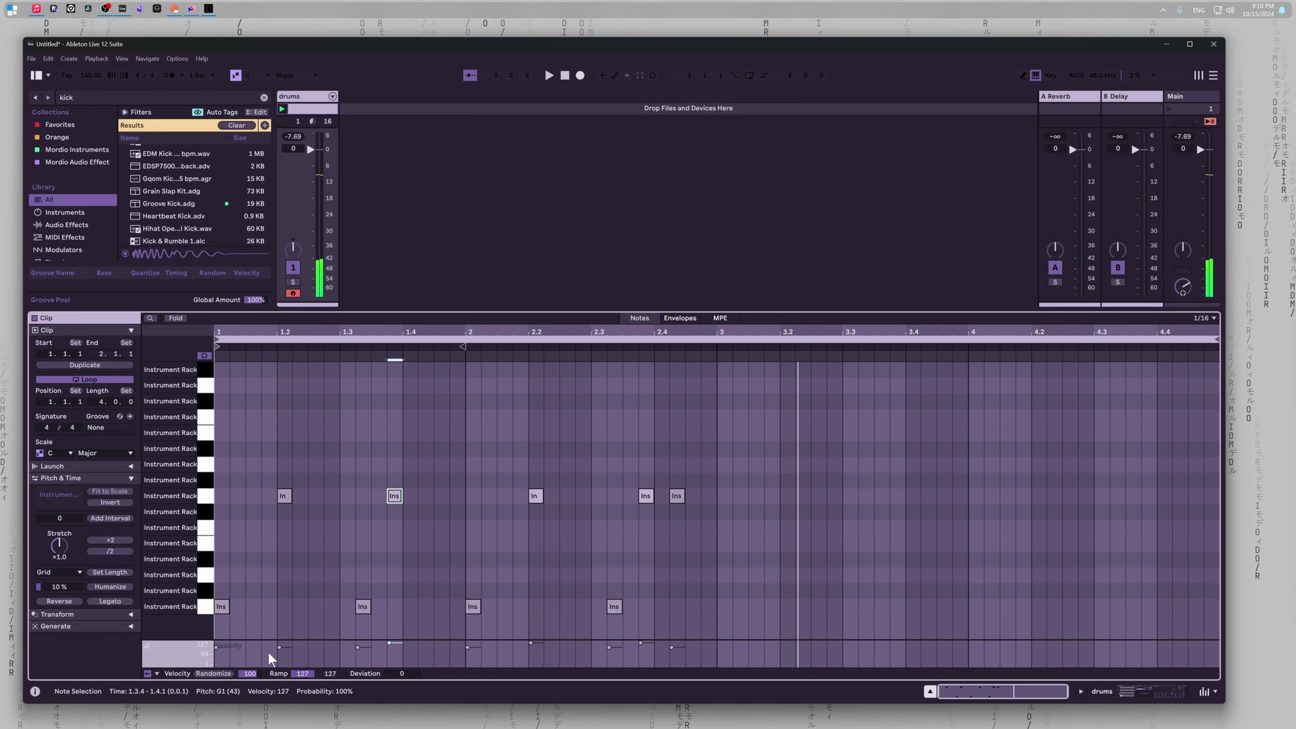
{"action": "left_click", "coordinate": [279, 647]}
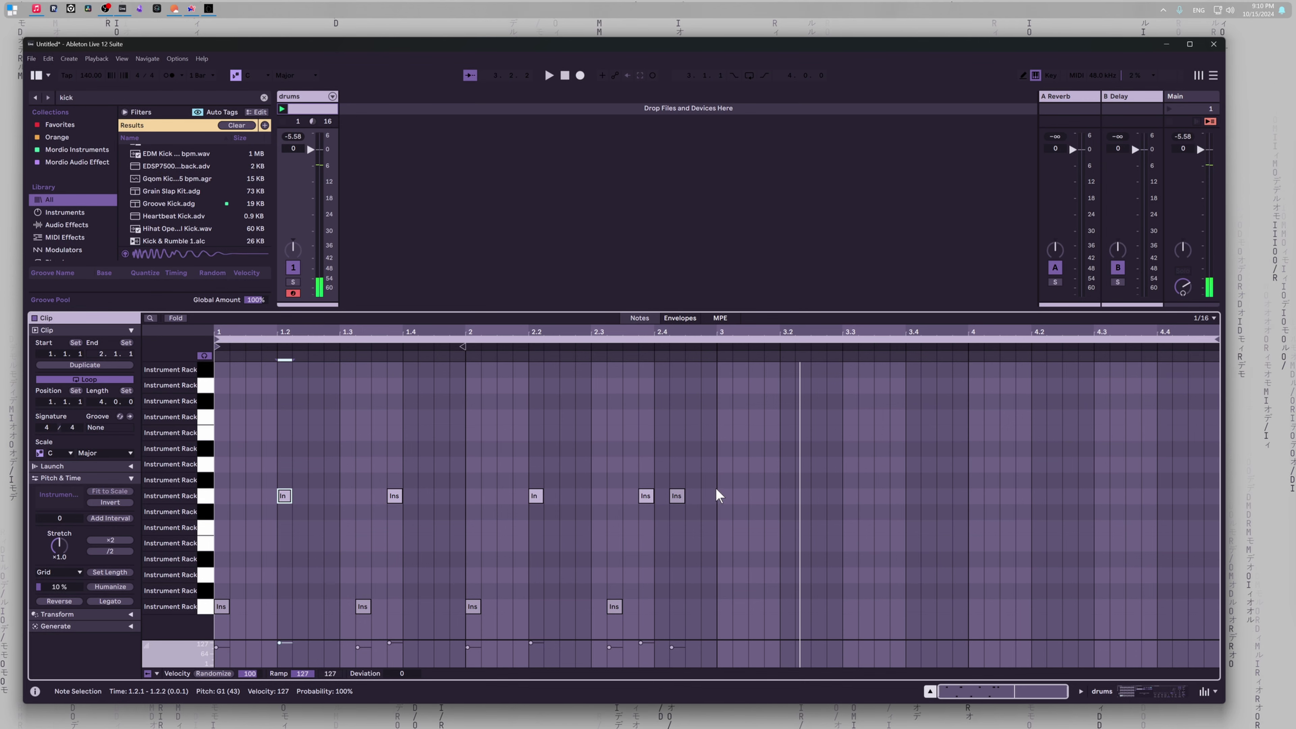
Step: Select all notes in the first two bars and duplicate them into bars 3 and 4
{"action": "left_click_drag", "start_coordinate": [718, 488], "coordinate": [202, 616]}
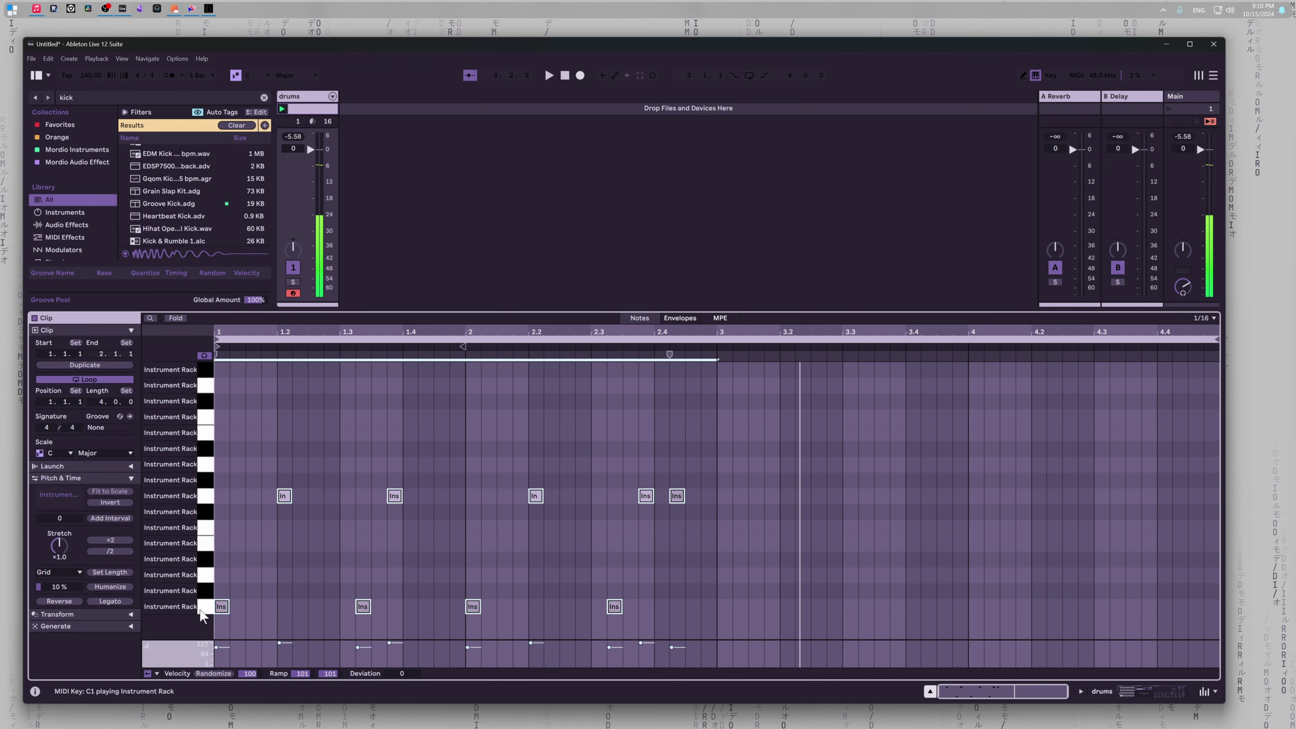
{"action": "key", "text": "ctrl+d"}
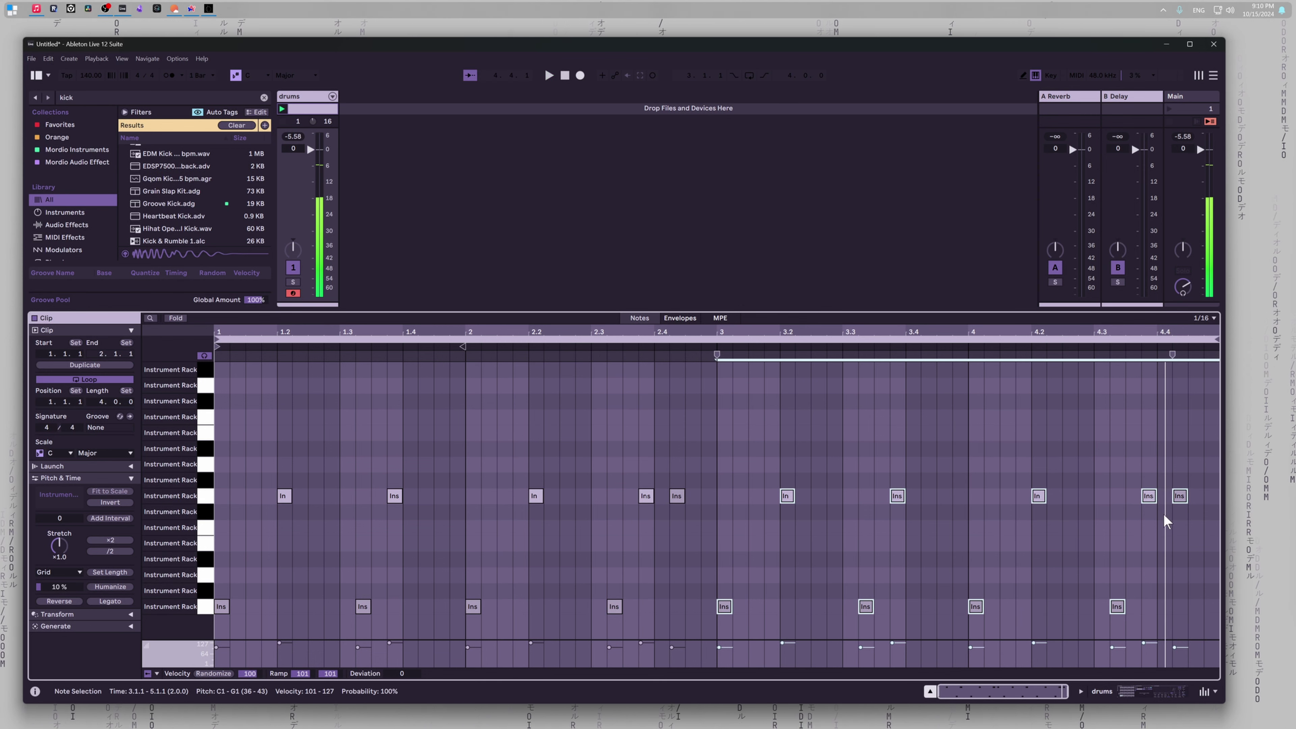
Step: Set the grid to 1/32 and move the last G1 note up to A#1 at 4.4.2, then deselect it
{"action": "key", "text": "ctrl+1"}
{"action": "left_click", "coordinate": [1180, 496]}
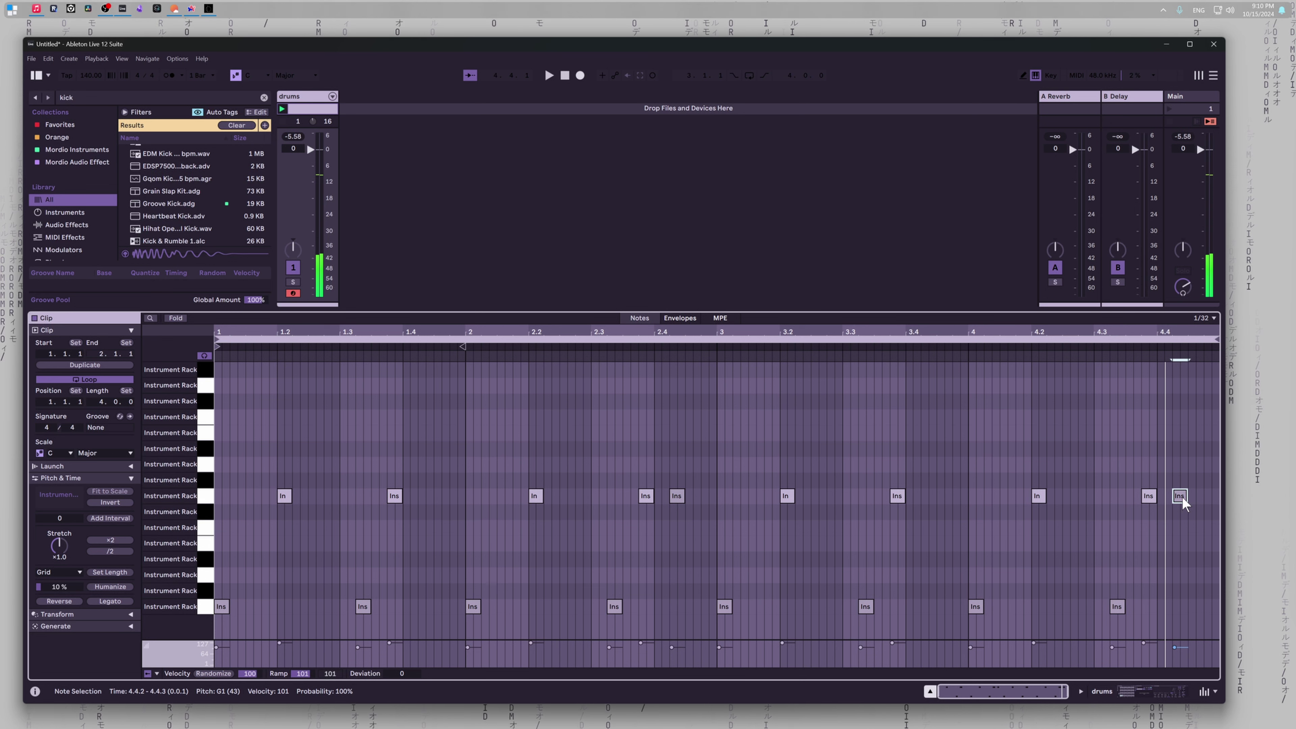
{"action": "key", "text": "Left"}
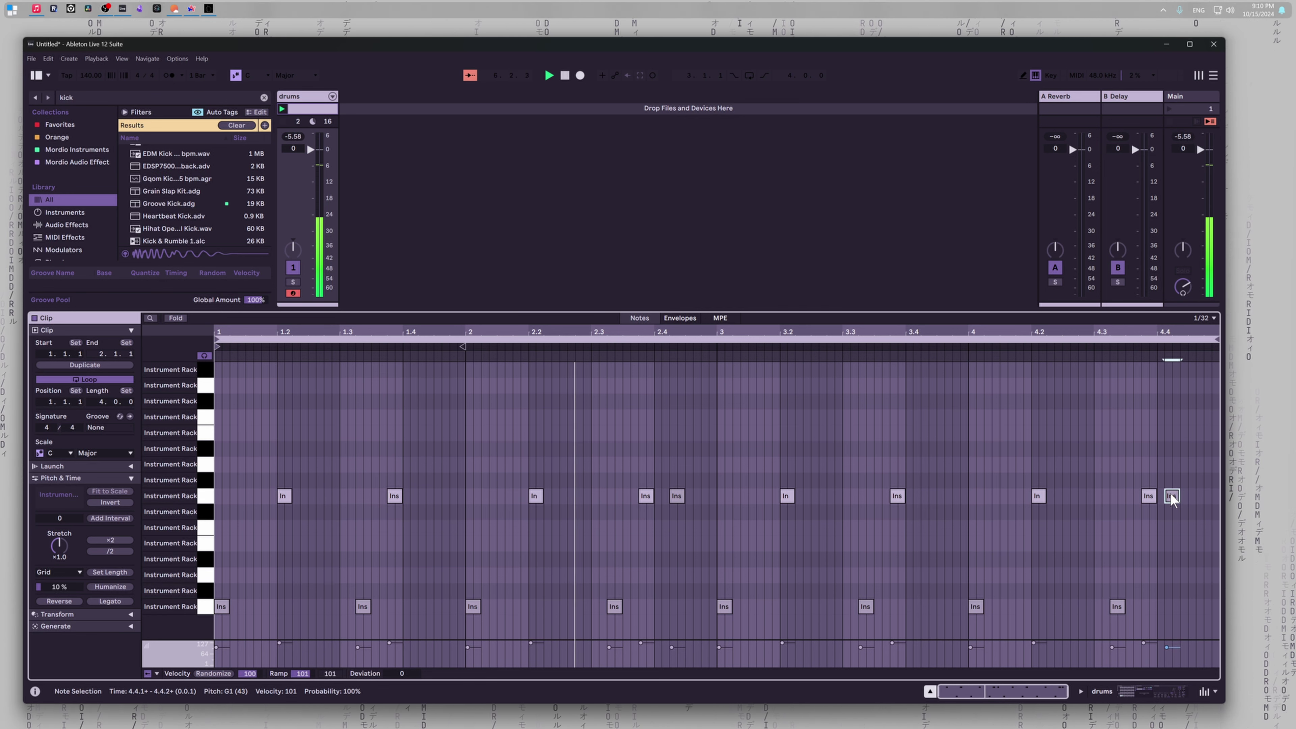
{"action": "key", "text": "Up"}
{"action": "key", "text": "Right"}
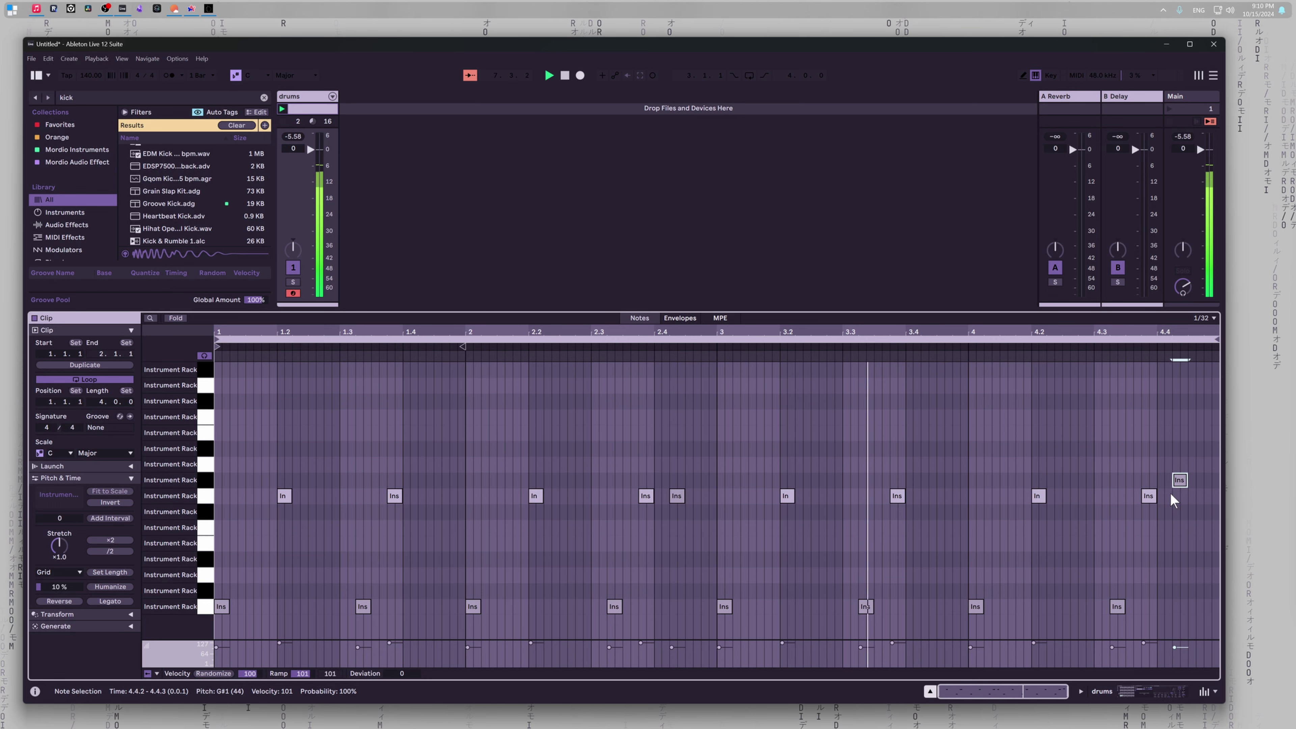
{"action": "key", "text": "Up"}
{"action": "key", "text": "Left"}
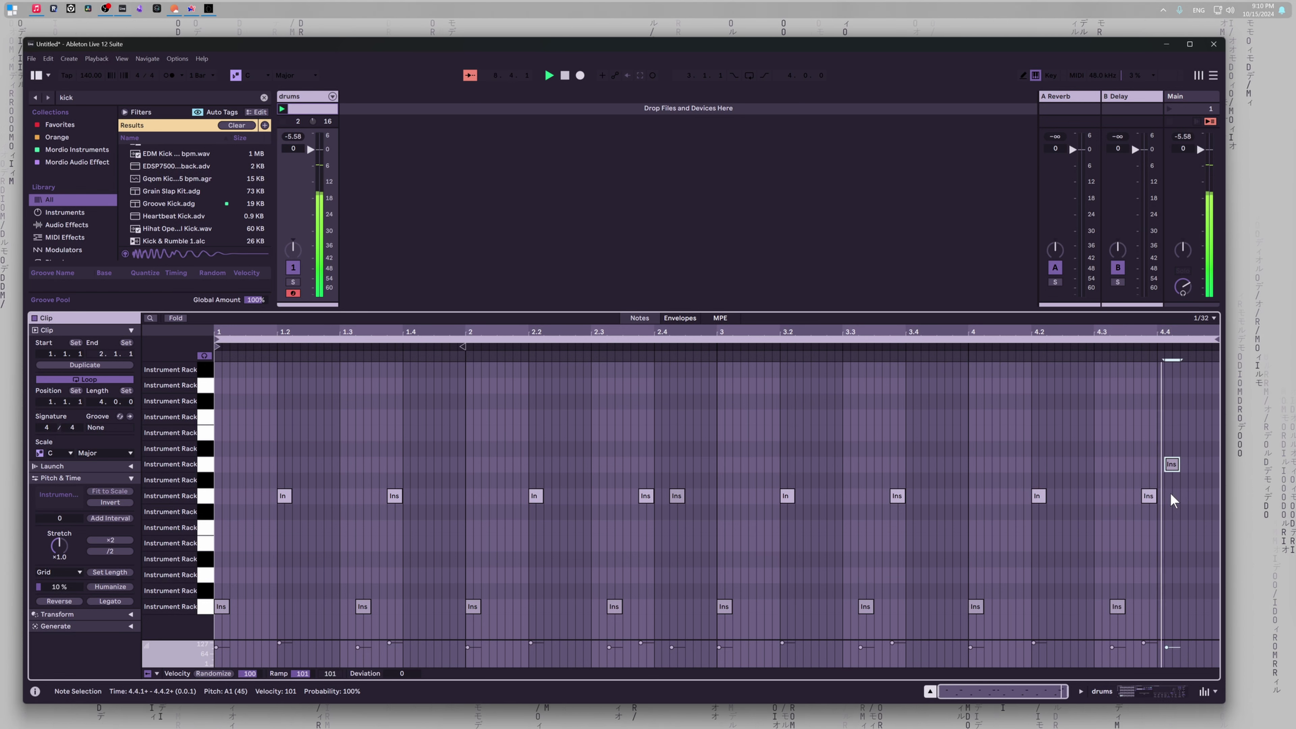
{"action": "key", "text": "Up"}
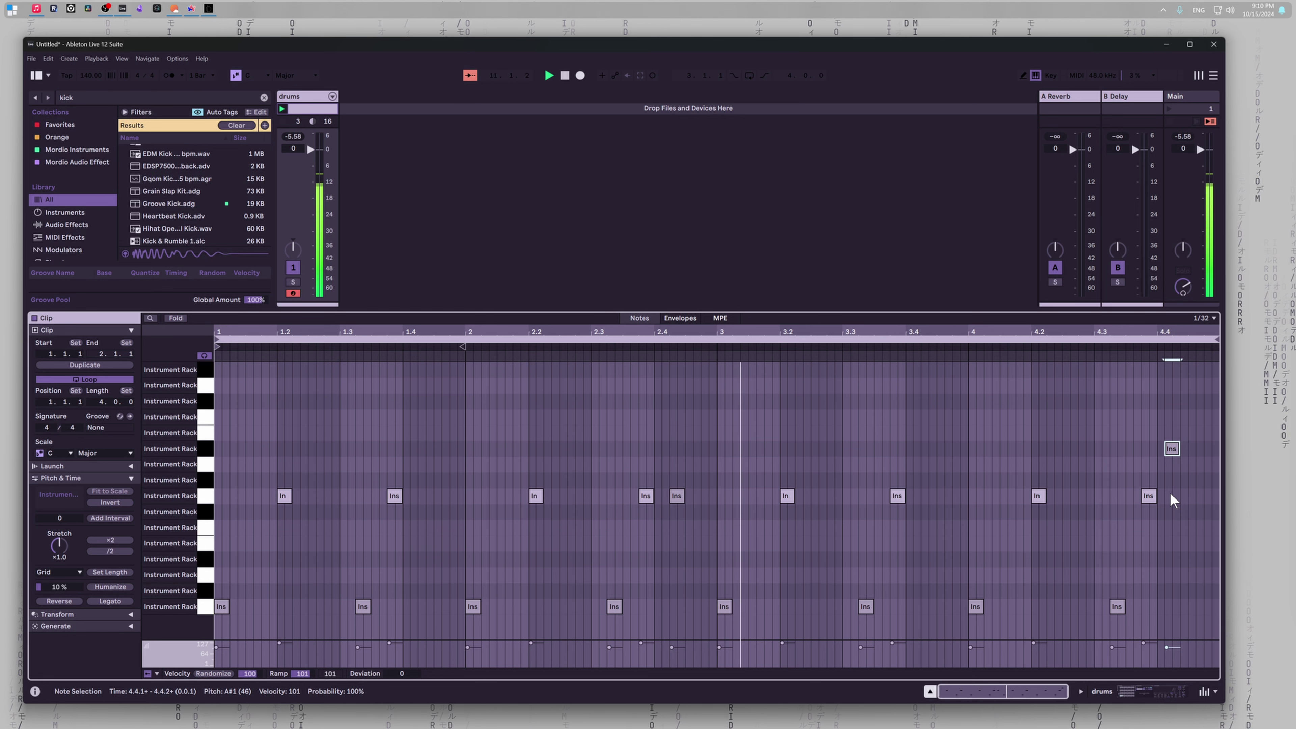
{"action": "key", "text": "Right"}
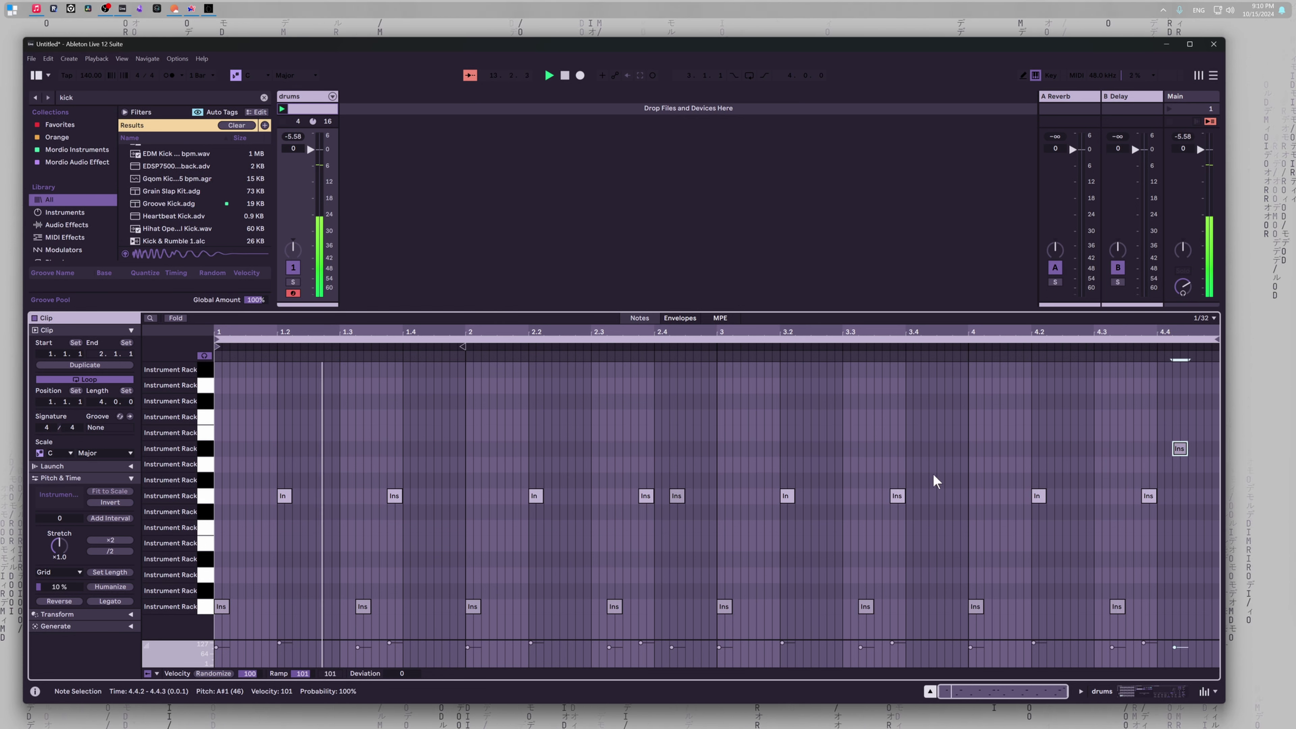
{"action": "left_click", "coordinate": [480, 464]}
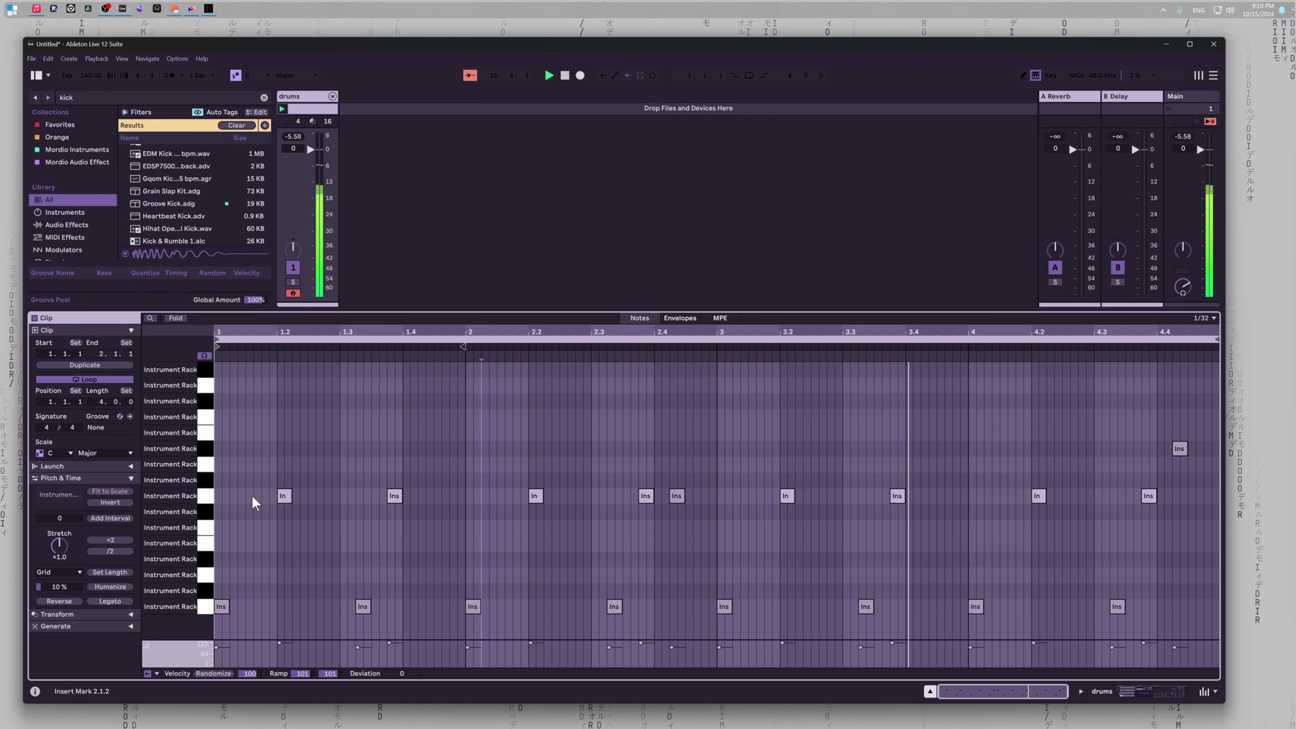
Step: Set the grid to 1/16, audition the lower pads and add an F1 note at 1.2.3
{"action": "key", "text": "ctrl+2"}
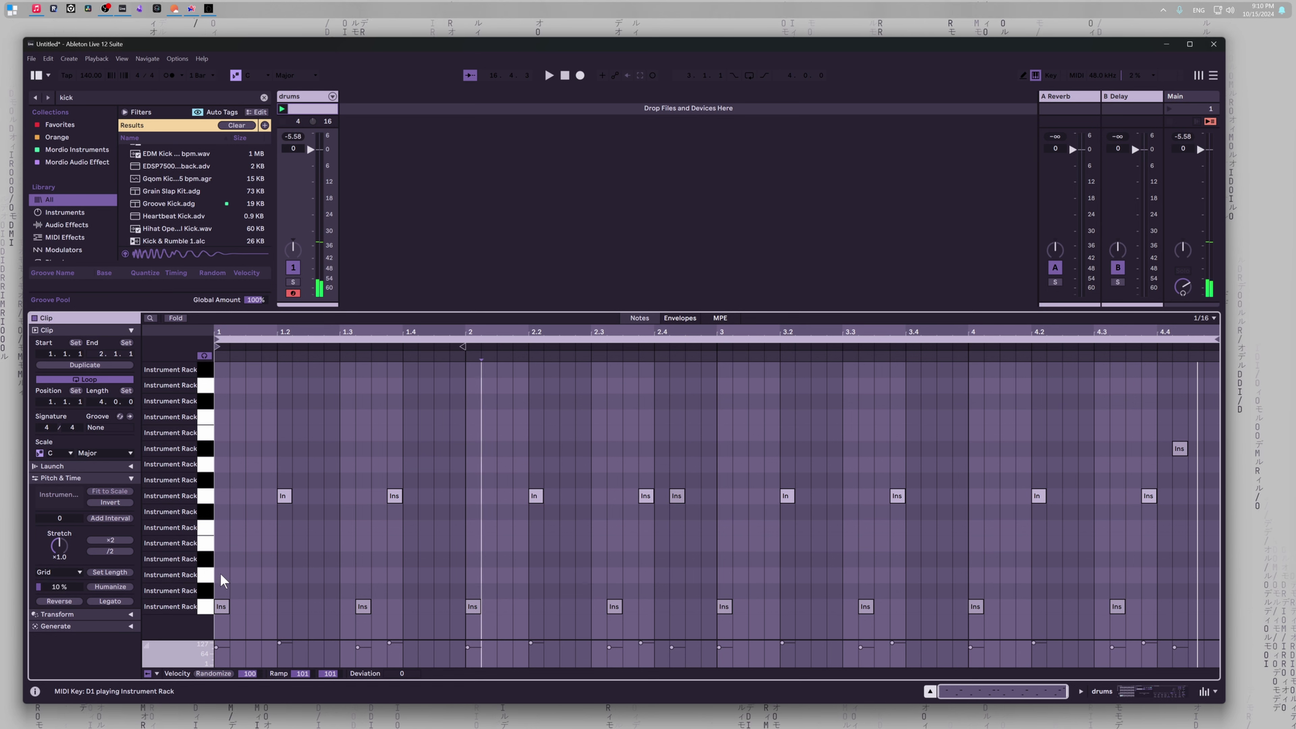
{"action": "left_click", "coordinate": [208, 562]}
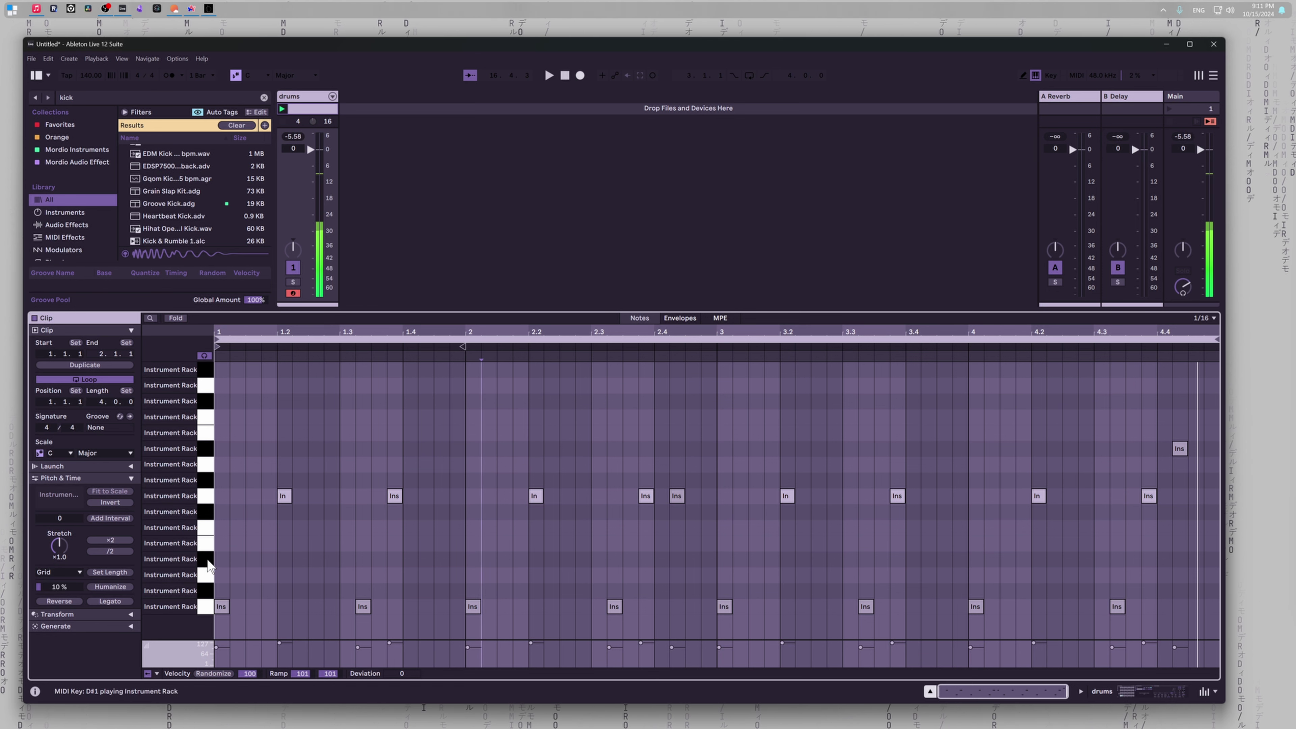
{"action": "left_click", "coordinate": [206, 544]}
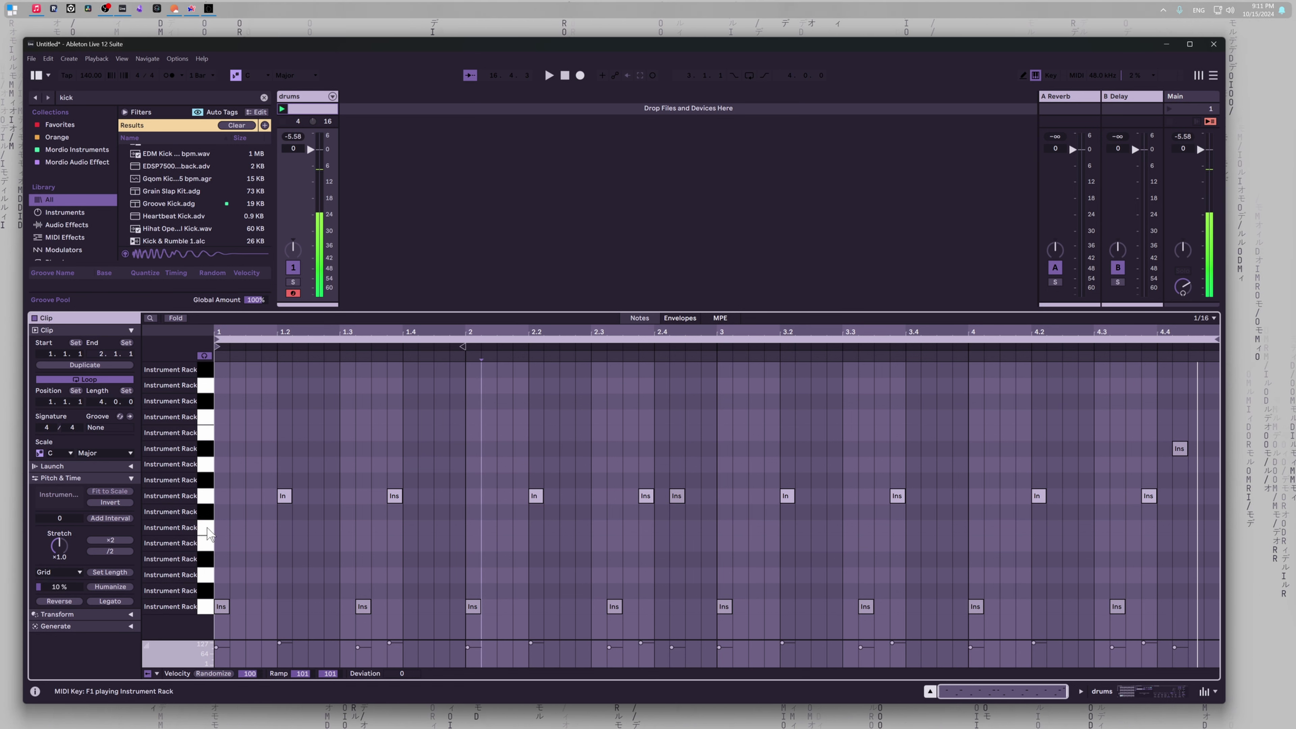
{"action": "double_click", "coordinate": [329, 526]}
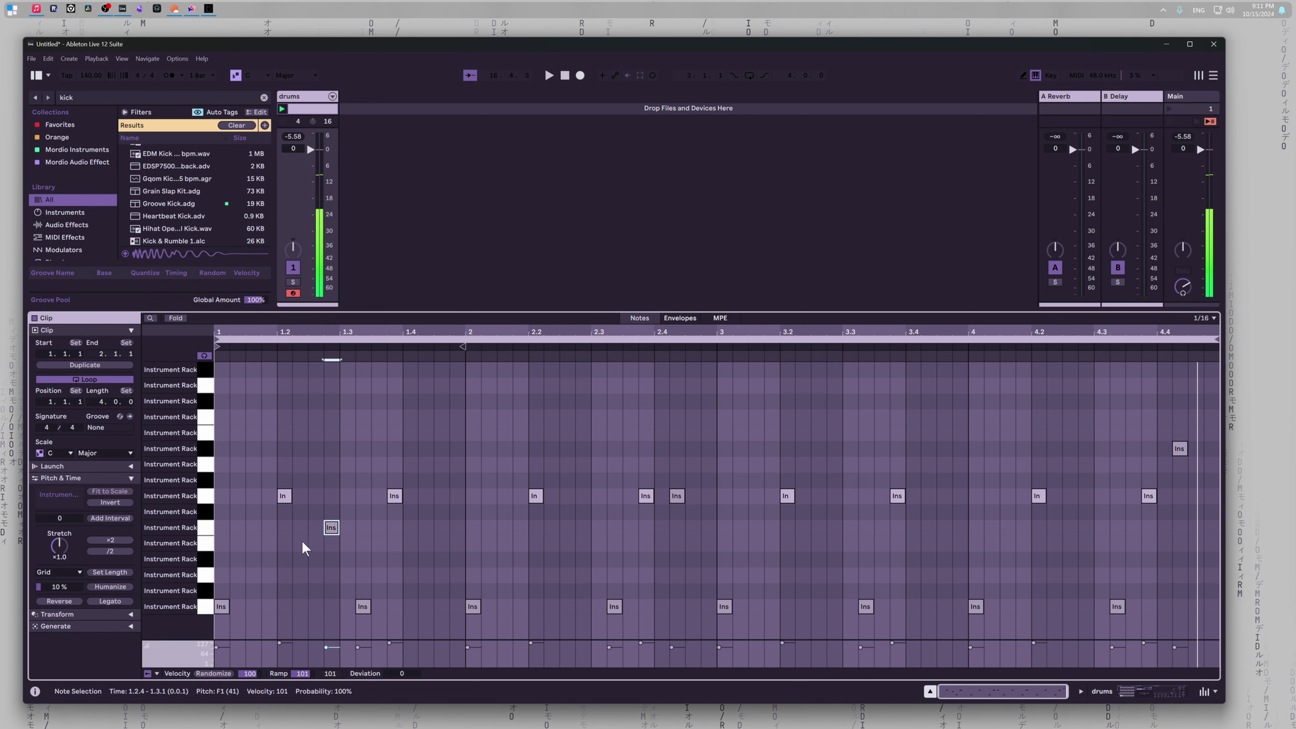
{"action": "key", "text": "space"}
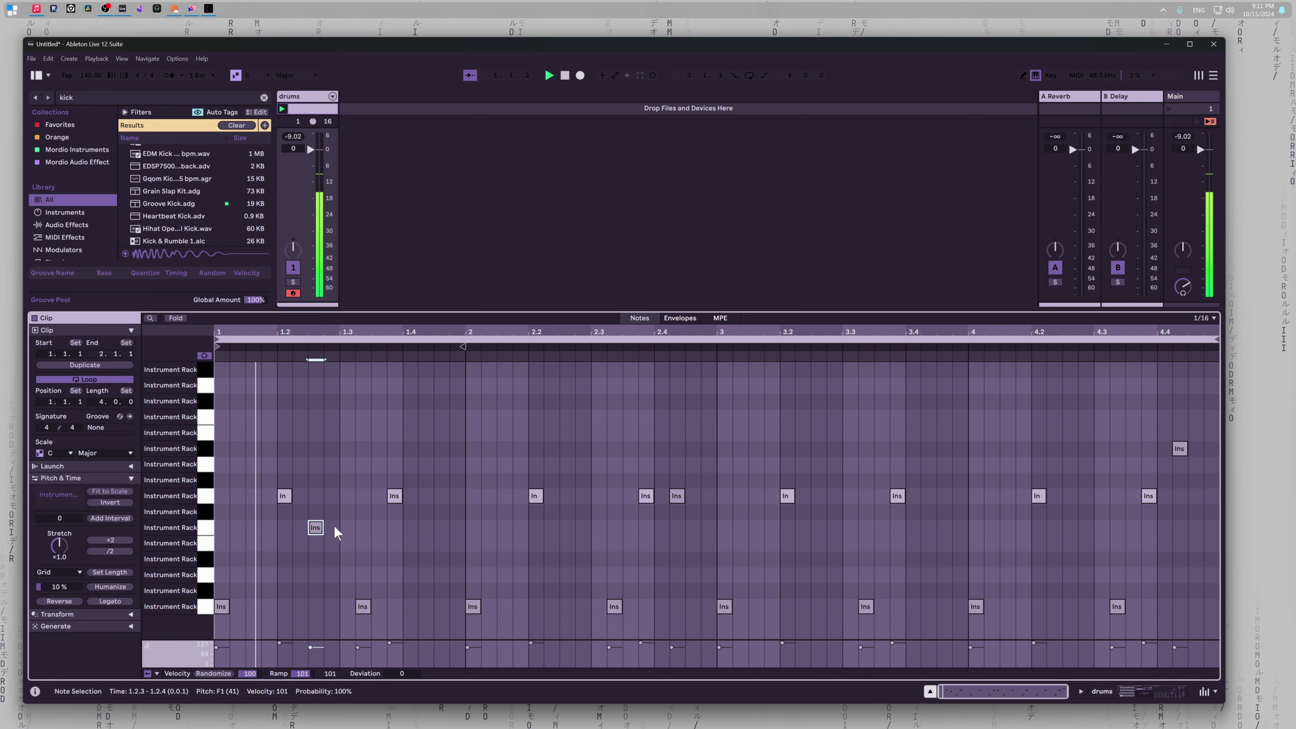
{"action": "left_click", "coordinate": [317, 516]}
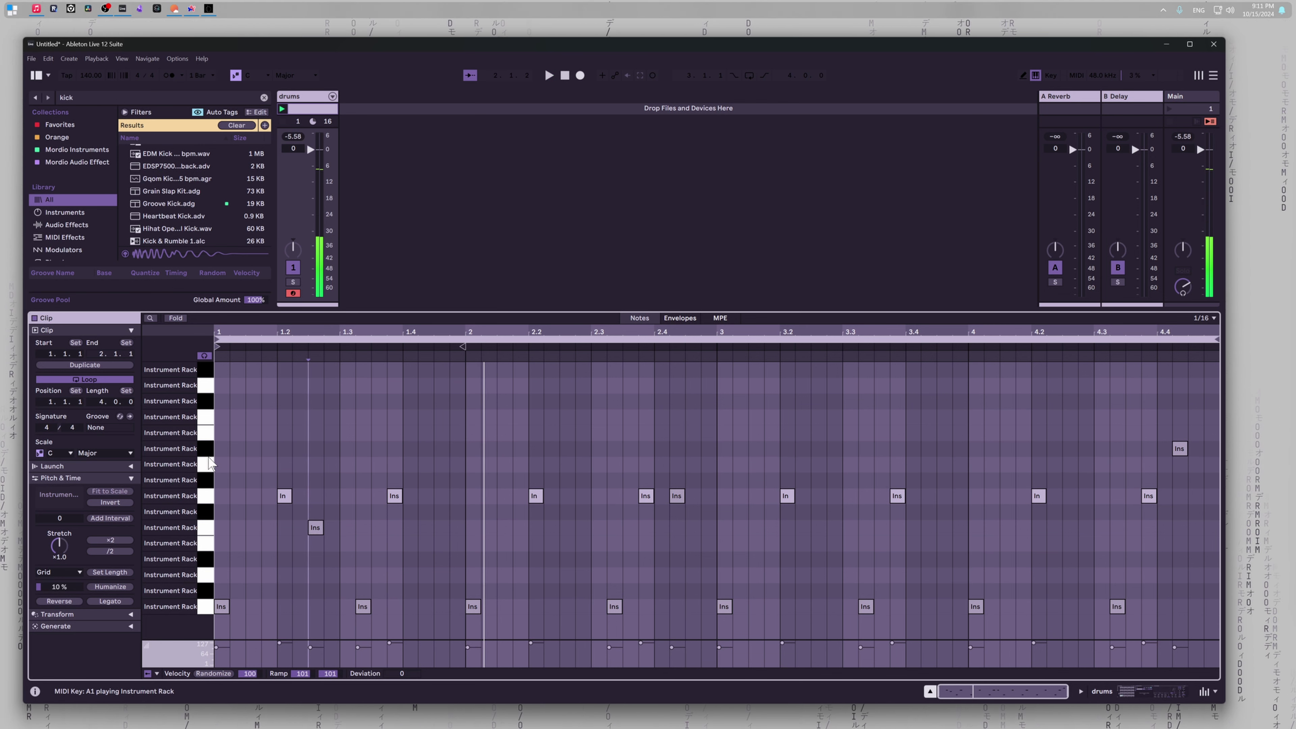
Step: Add an A1 note at 1.3.1 while the pattern plays
{"action": "double_click", "coordinate": [376, 485]}
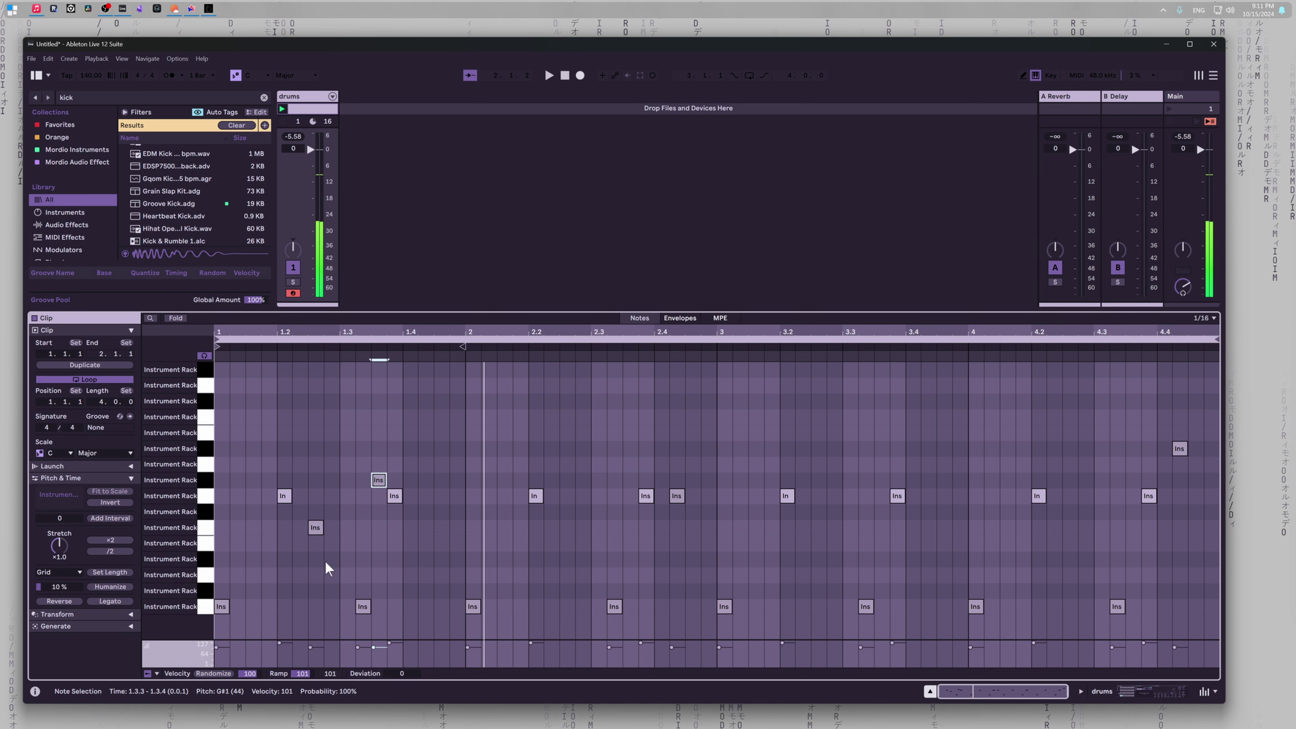
{"action": "key", "text": "Up"}
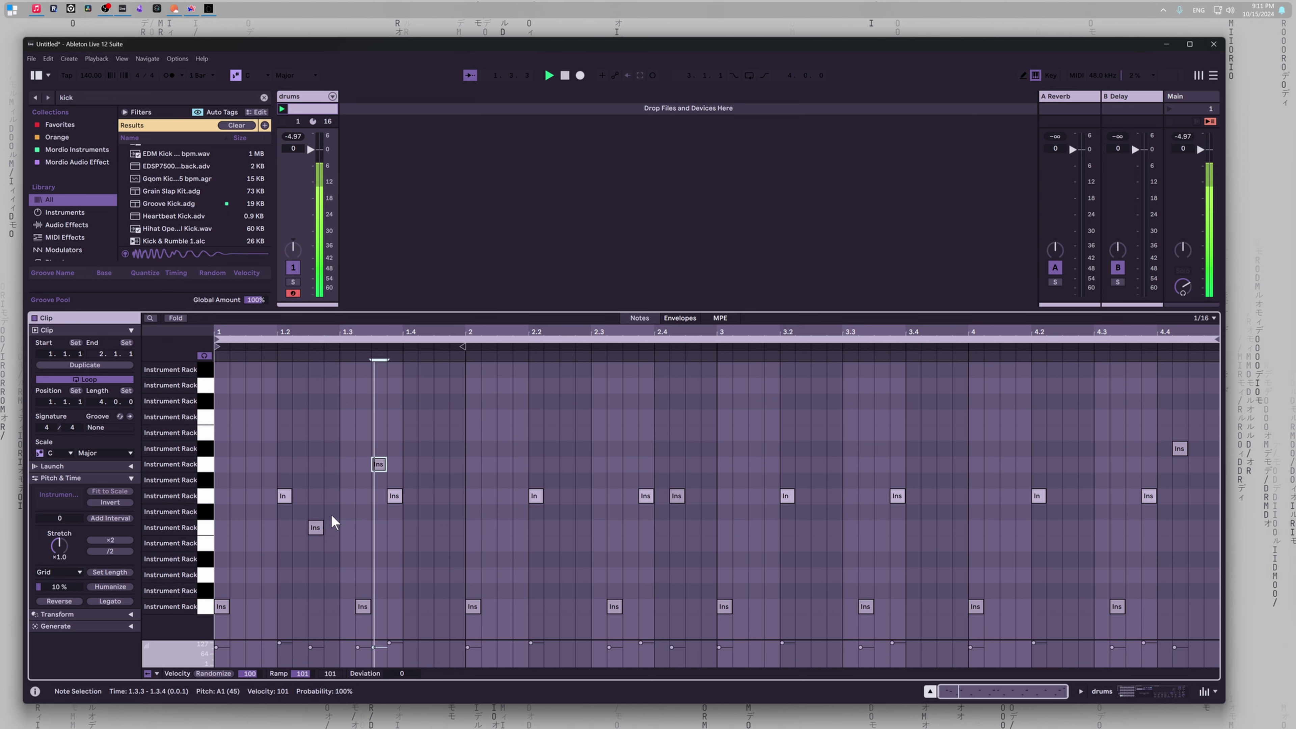
{"action": "key", "text": "Left"}
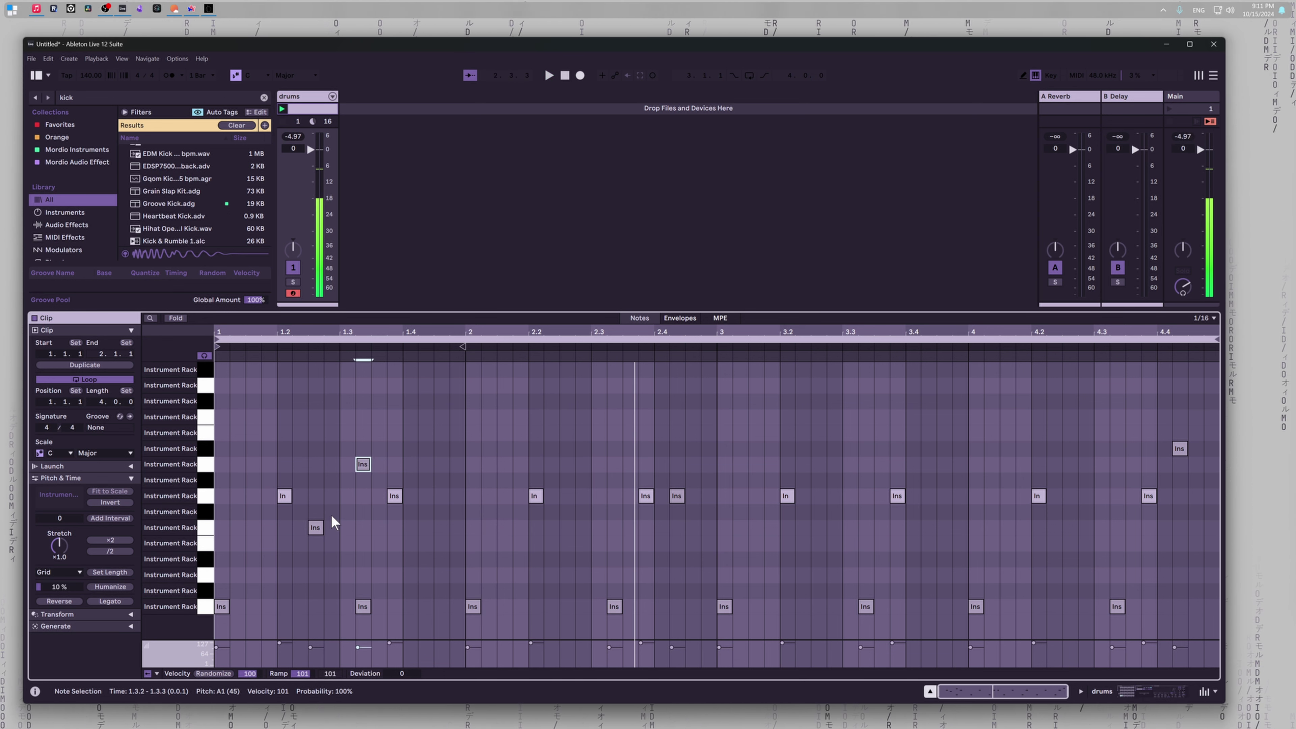
{"action": "key", "text": "Left"}
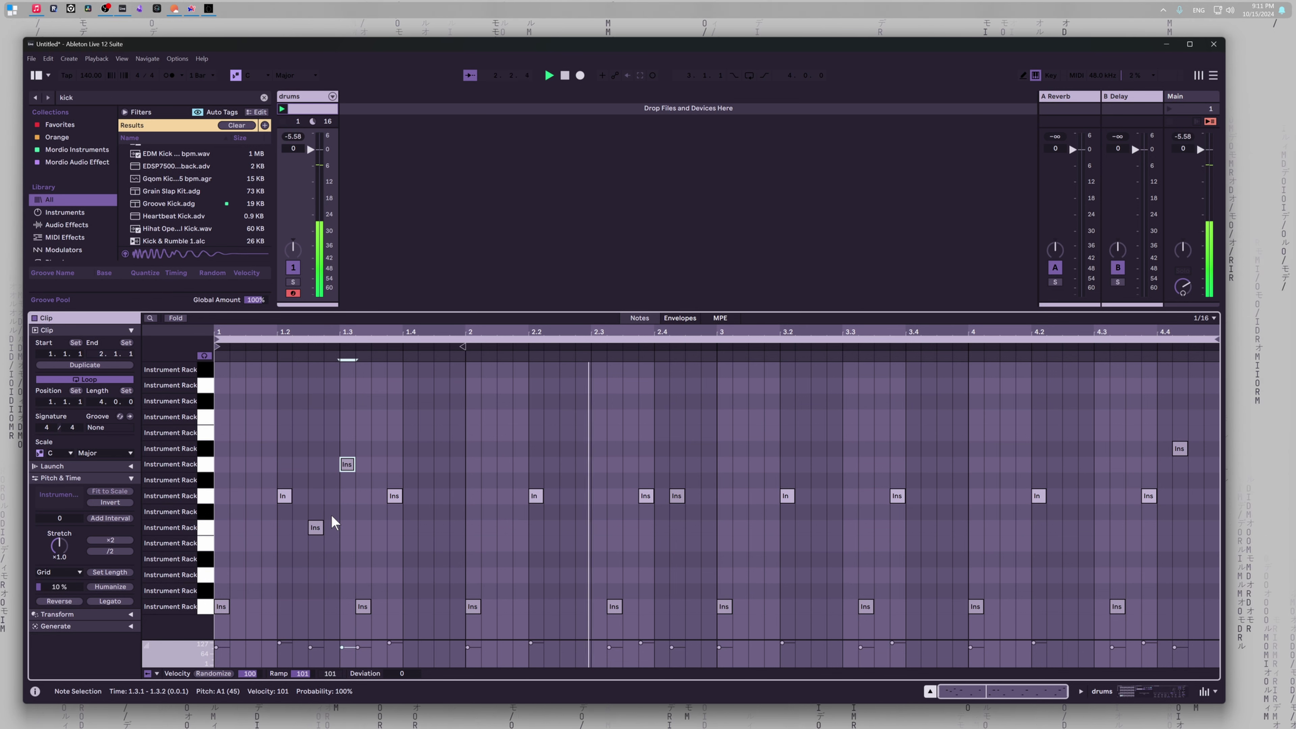
Step: Audition the B1 pad, then add a C2 note at 2.1.2 and a D2 note at 1.4.3
{"action": "left_click", "coordinate": [209, 435]}
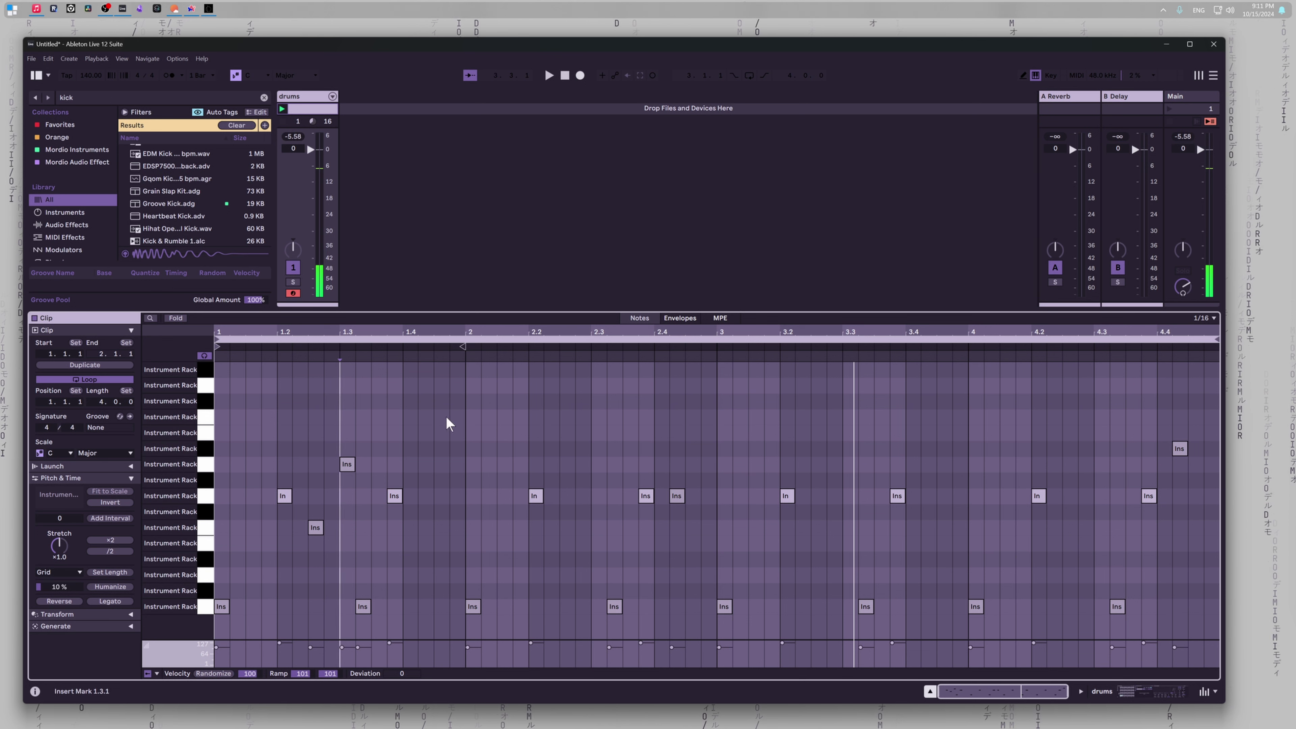
{"action": "double_click", "coordinate": [490, 421]}
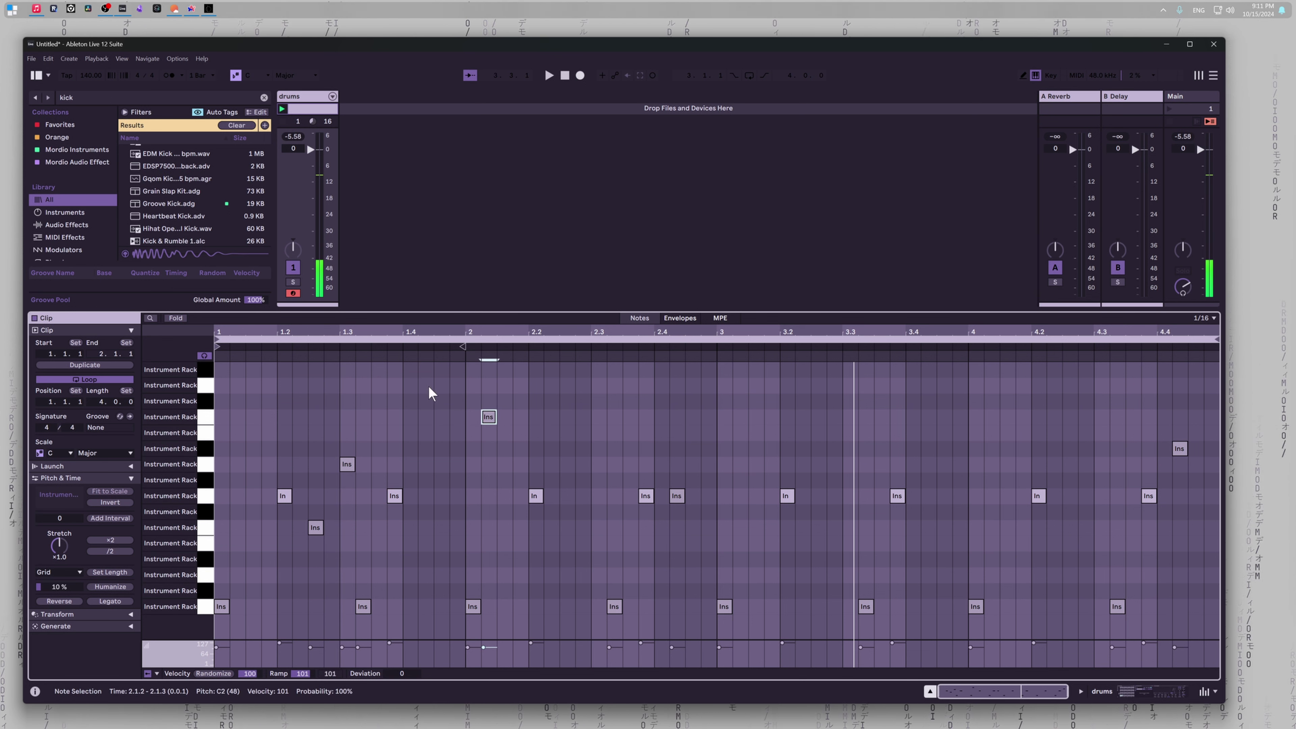
{"action": "double_click", "coordinate": [441, 386]}
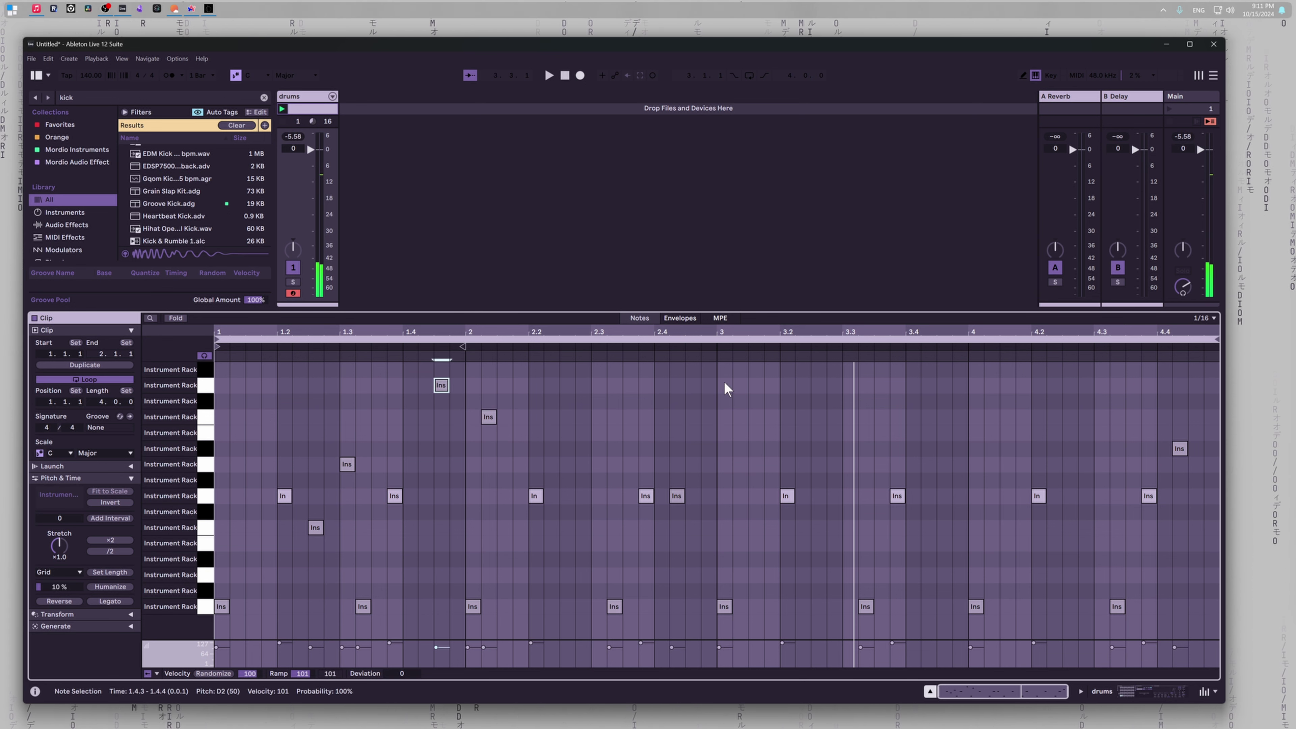
Step: Add a note at 1.3.3, lower it from D#2 to C#2 and play the pattern
{"action": "double_click", "coordinate": [378, 370]}
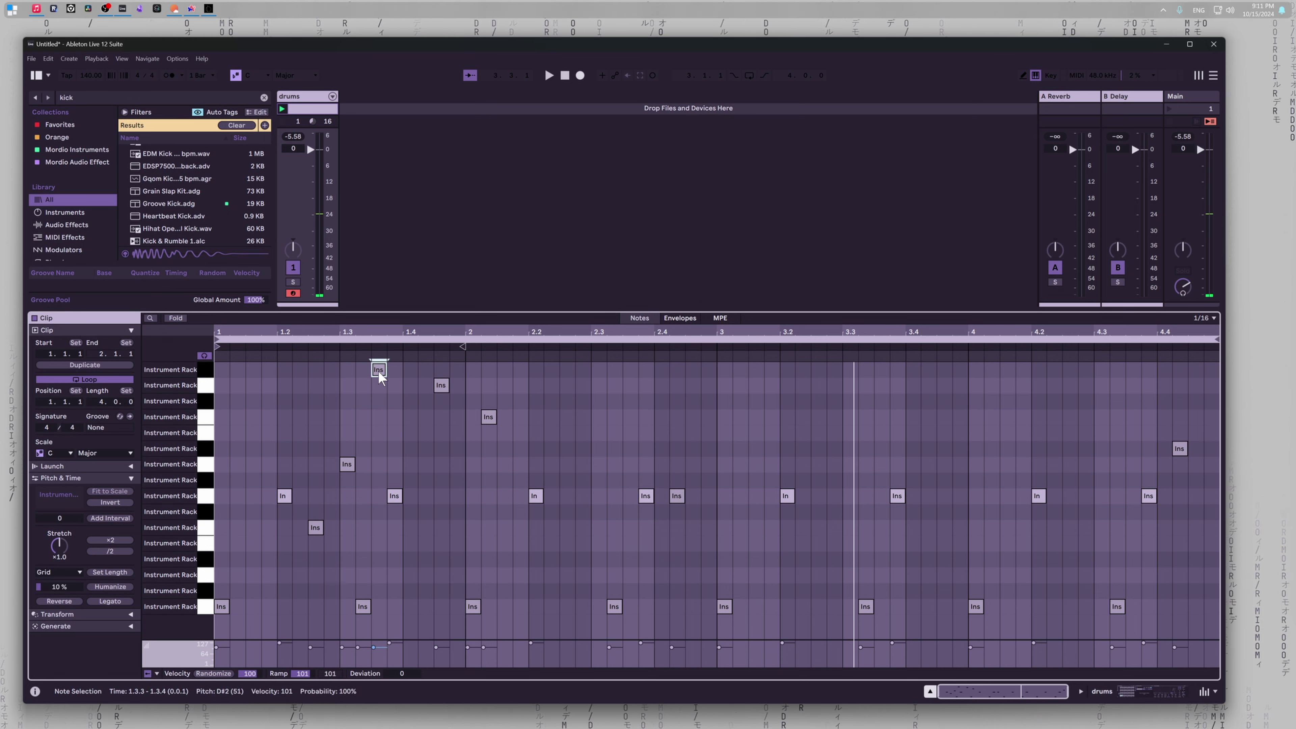
{"action": "key", "text": "Down"}
{"action": "key", "text": "Right"}
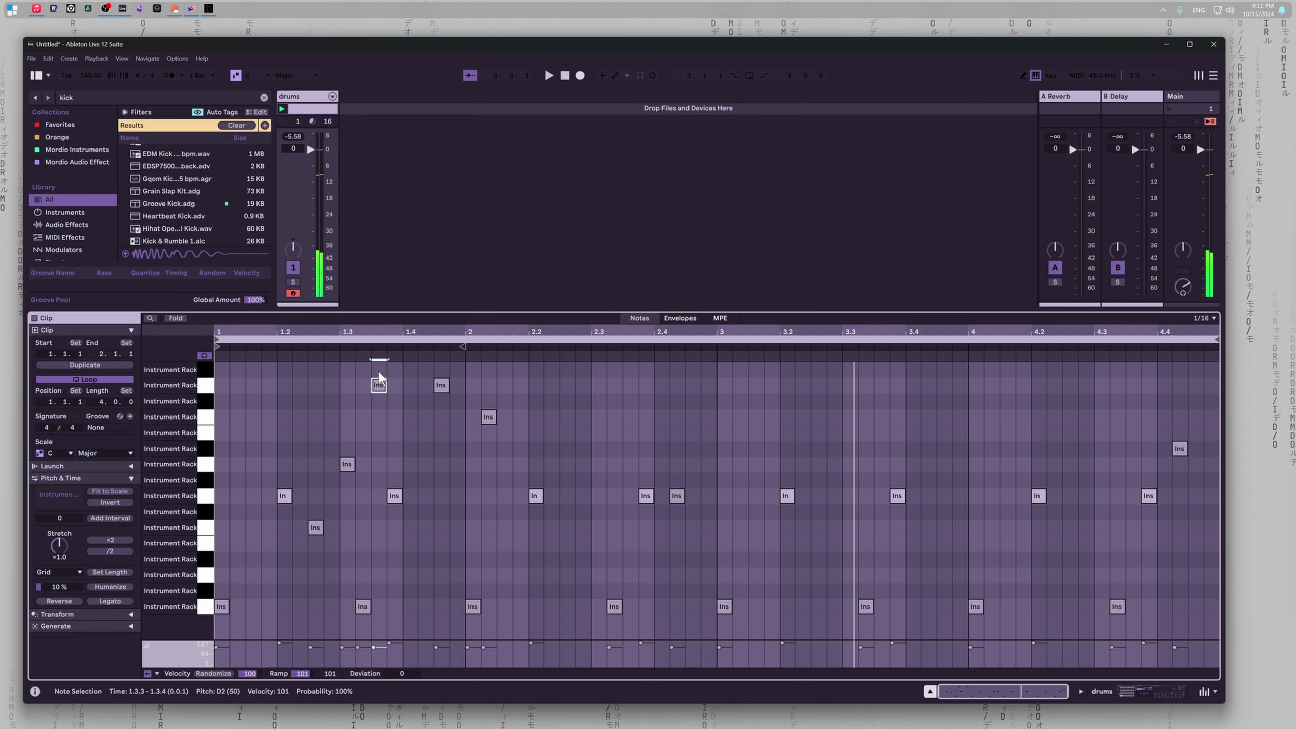
{"action": "key", "text": "Down"}
{"action": "key", "text": "space"}
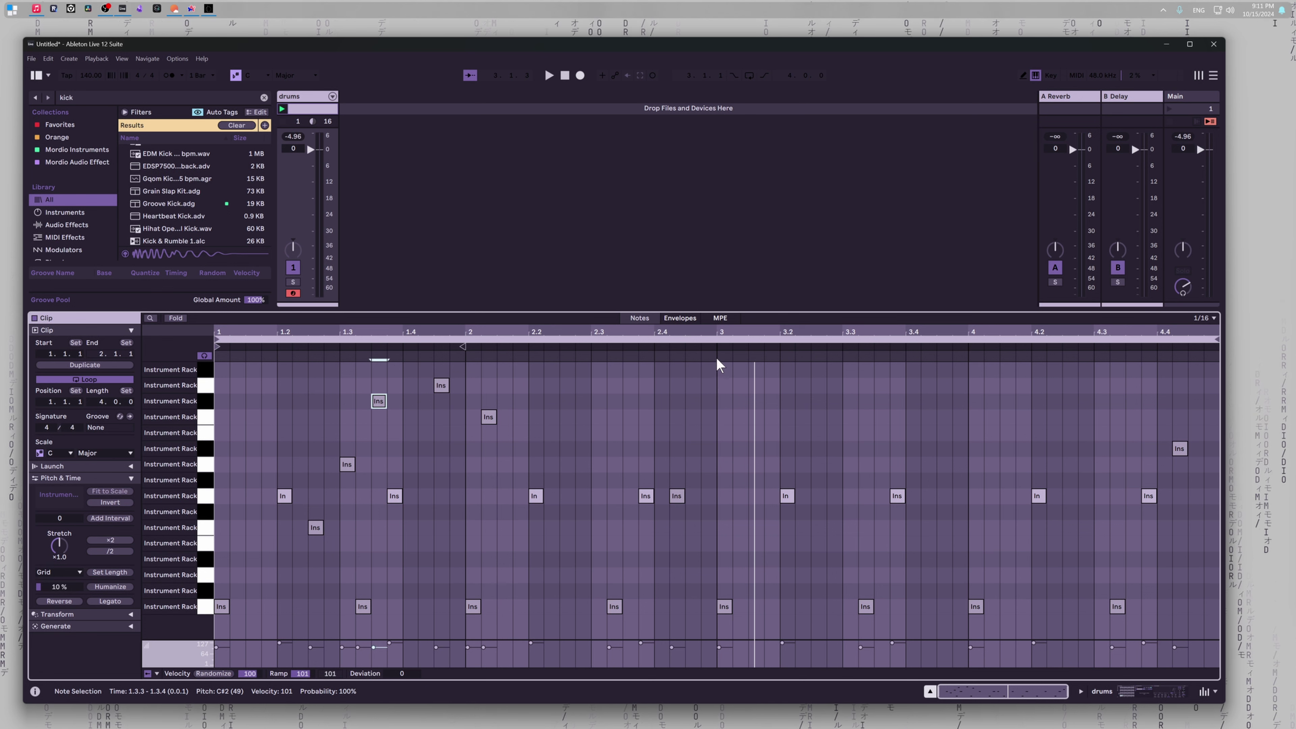
Step: Copy all first-bar notes into bar 3 at 3.1.1 and add a B1 note at 4.2.4 during playback
{"action": "left_click_drag", "start_coordinate": [465, 379], "coordinate": [213, 682]}
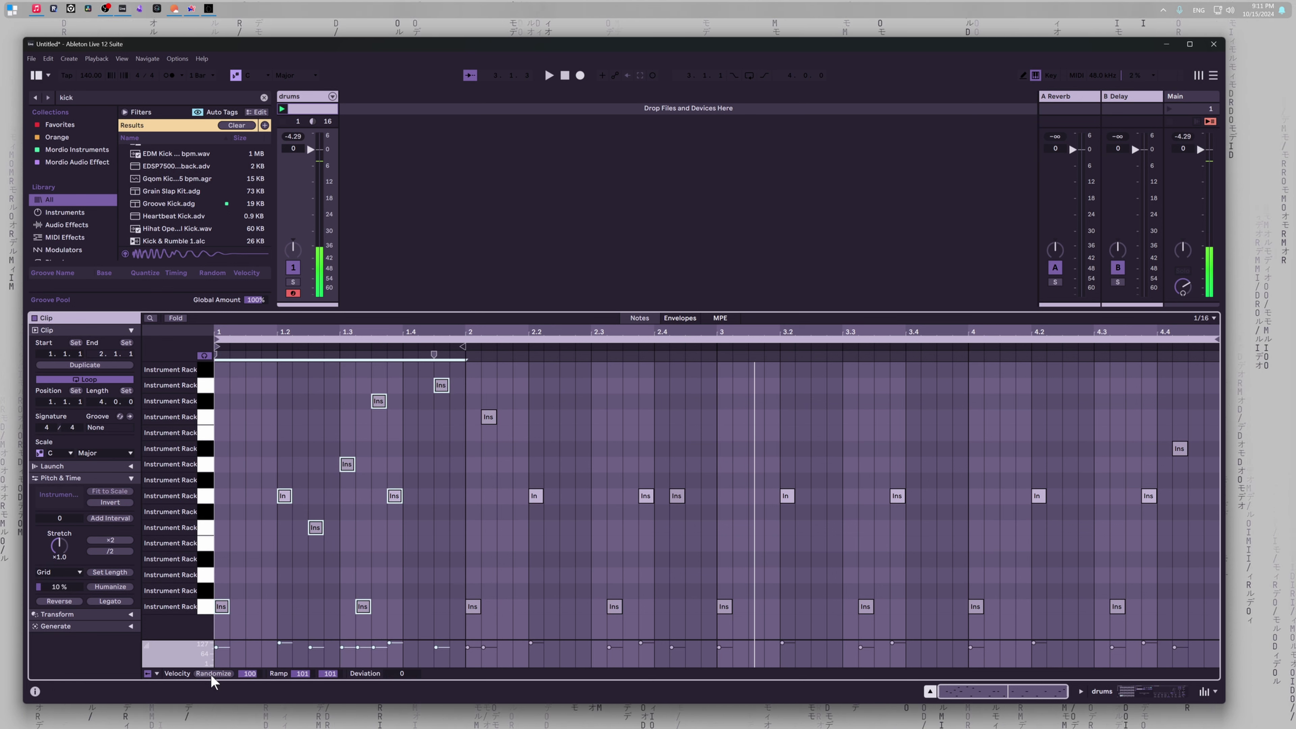
{"action": "left_click", "coordinate": [715, 553]}
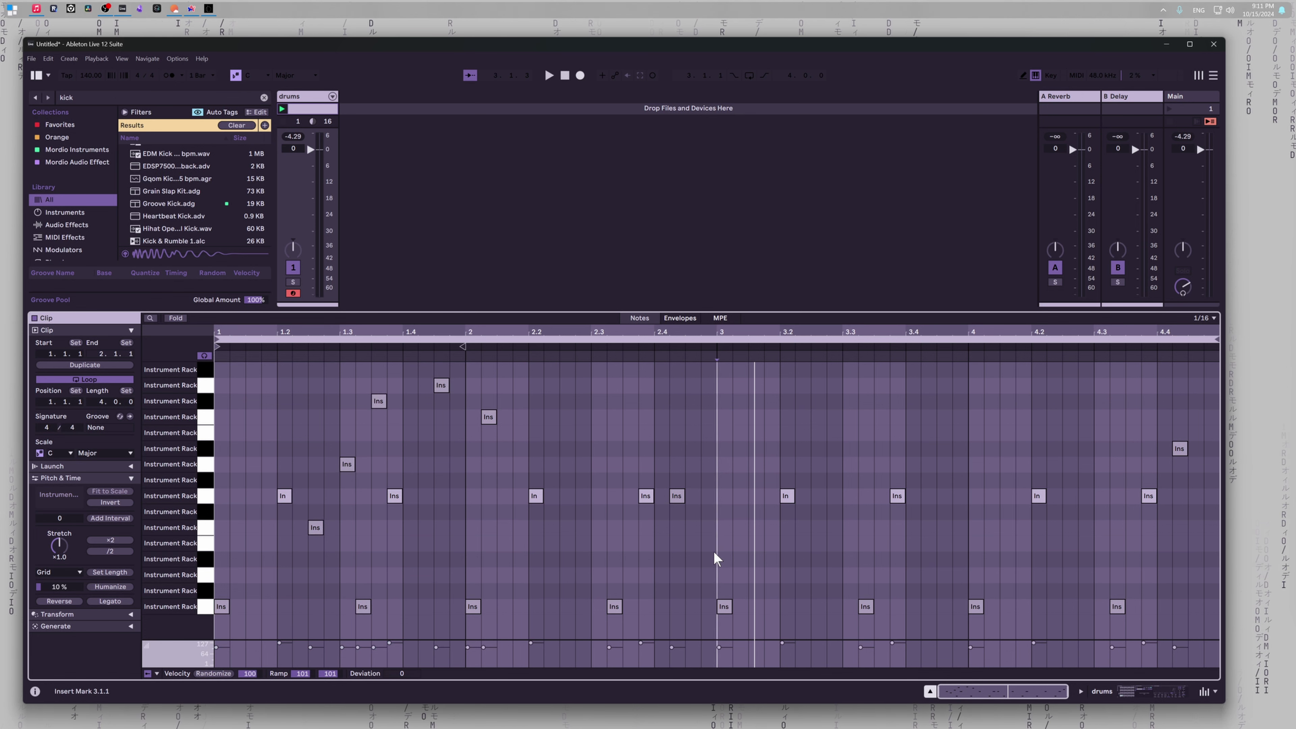
{"action": "key", "text": "ctrl+v"}
{"action": "key", "text": "space"}
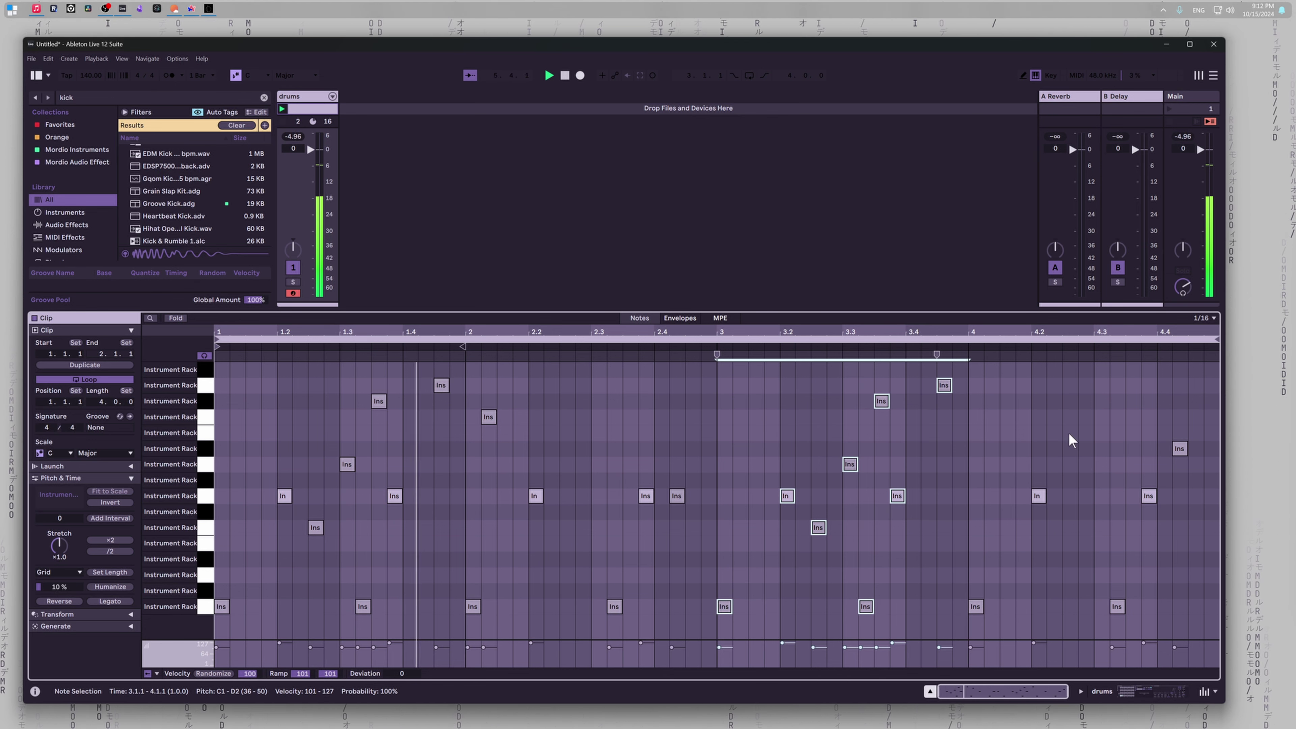
{"action": "double_click", "coordinate": [1107, 432]}
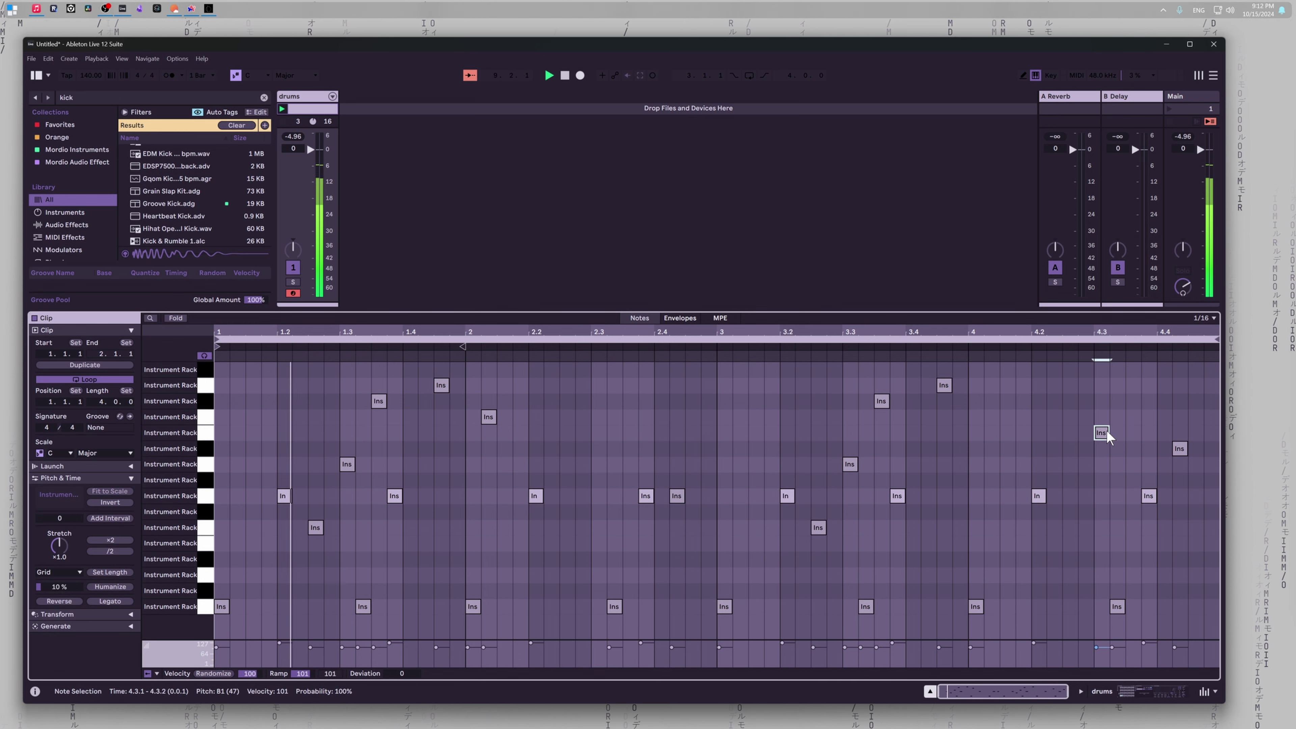
{"action": "key", "text": "Left"}
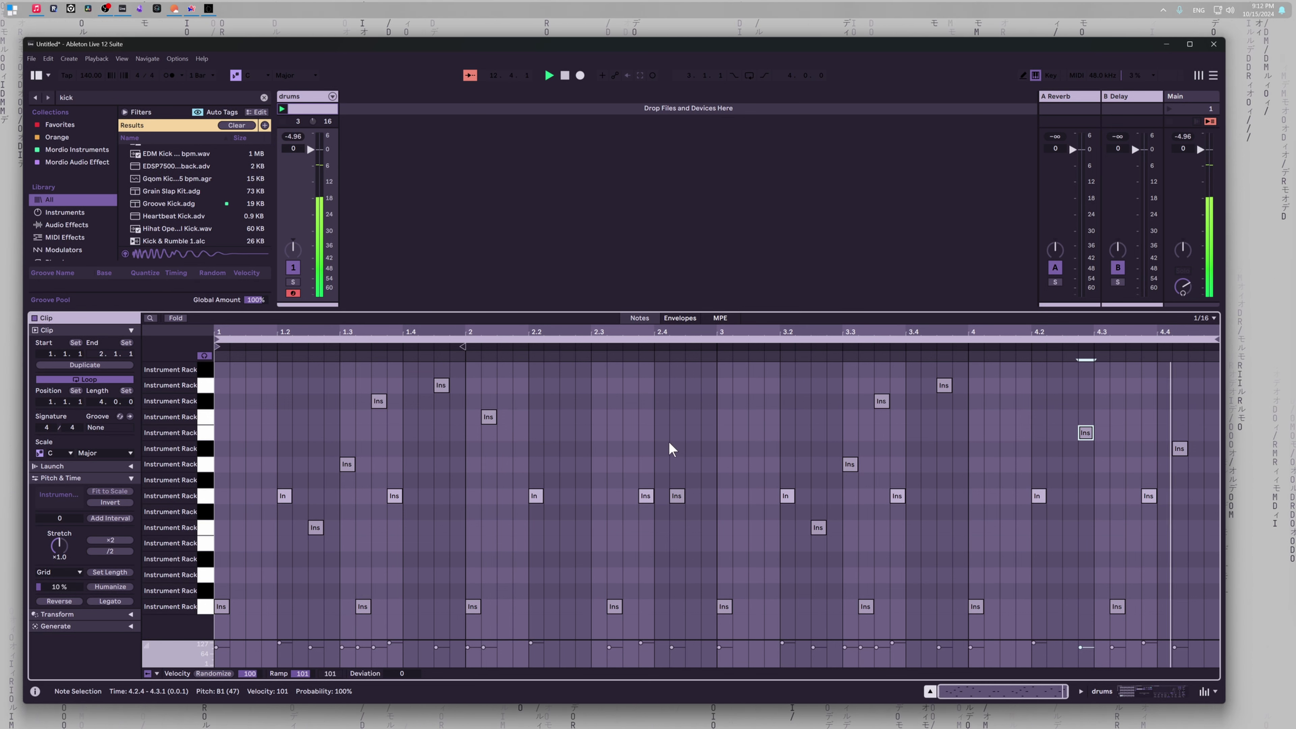
Step: Add a note at 3.1.1, try it on pads between D#2 and G1, including at 2.4.4, and settle it on G#1 at 3.1.1
{"action": "double_click", "coordinate": [722, 417]}
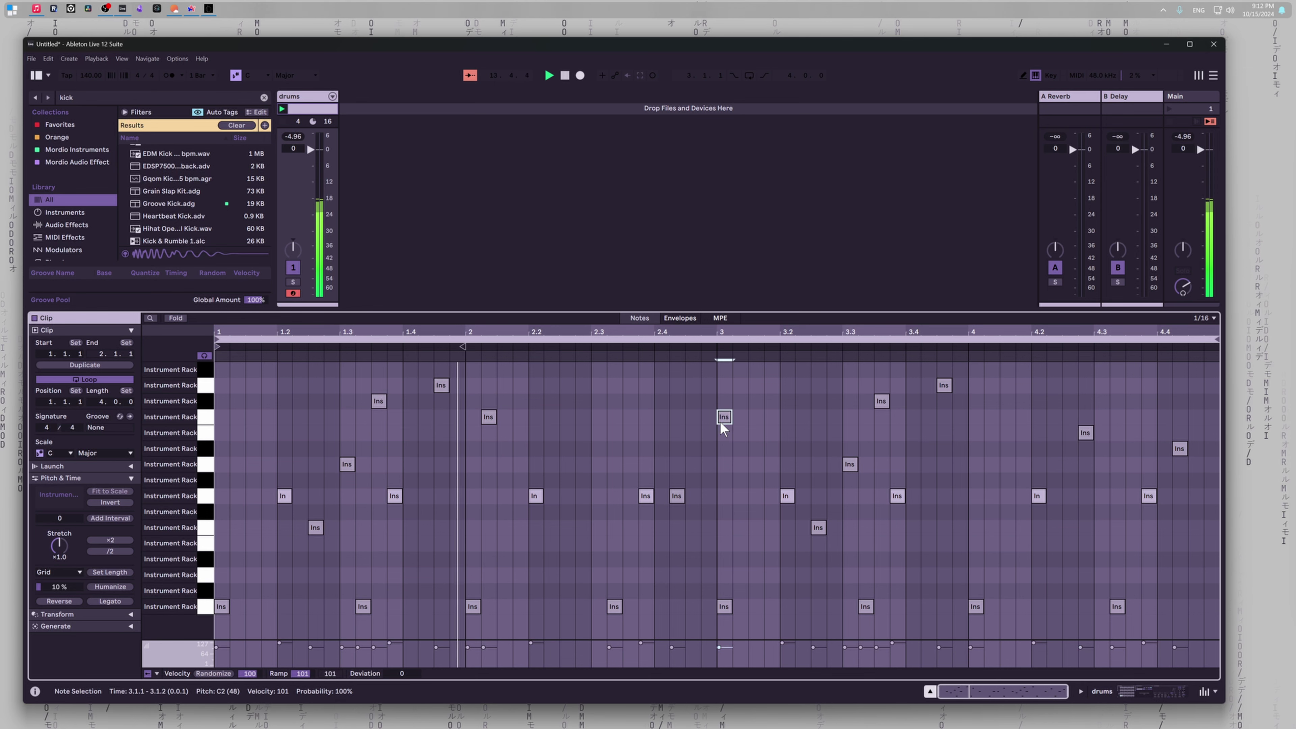
{"action": "key", "text": "Up"}
{"action": "key", "text": "Up"}
{"action": "key", "text": "Up"}
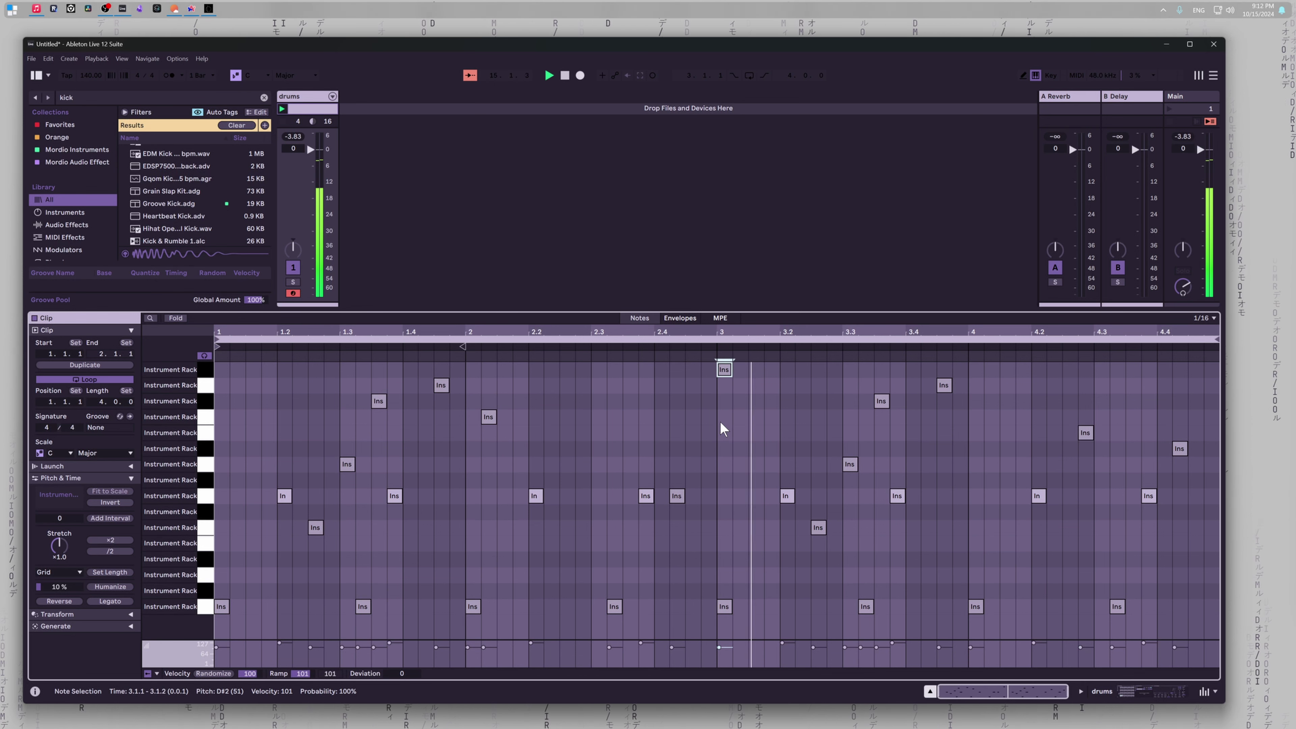
{"action": "key", "text": "Left"}
{"action": "key", "text": "Down"}
{"action": "key", "text": "Down"}
{"action": "key", "text": "Down"}
{"action": "key", "text": "Down"}
{"action": "key", "text": "Down"}
{"action": "key", "text": "Down"}
{"action": "key", "text": "Down"}
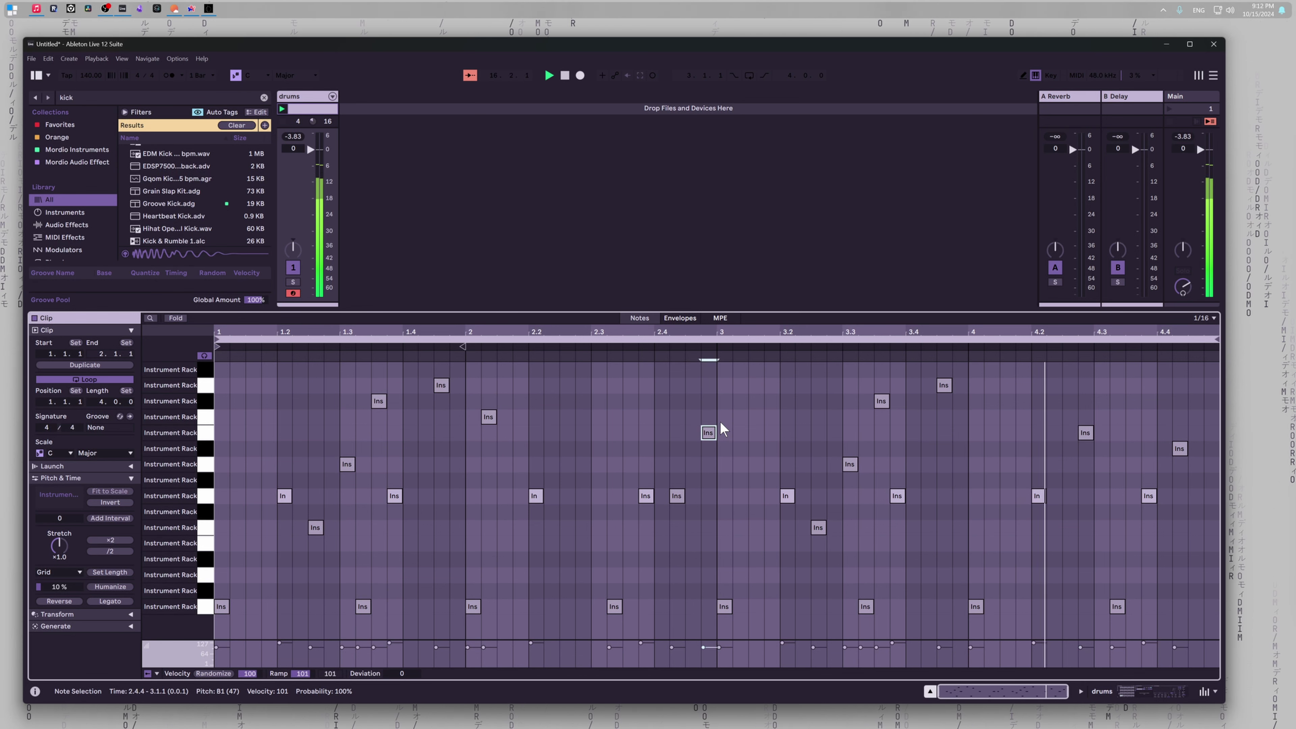
{"action": "key", "text": "Down"}
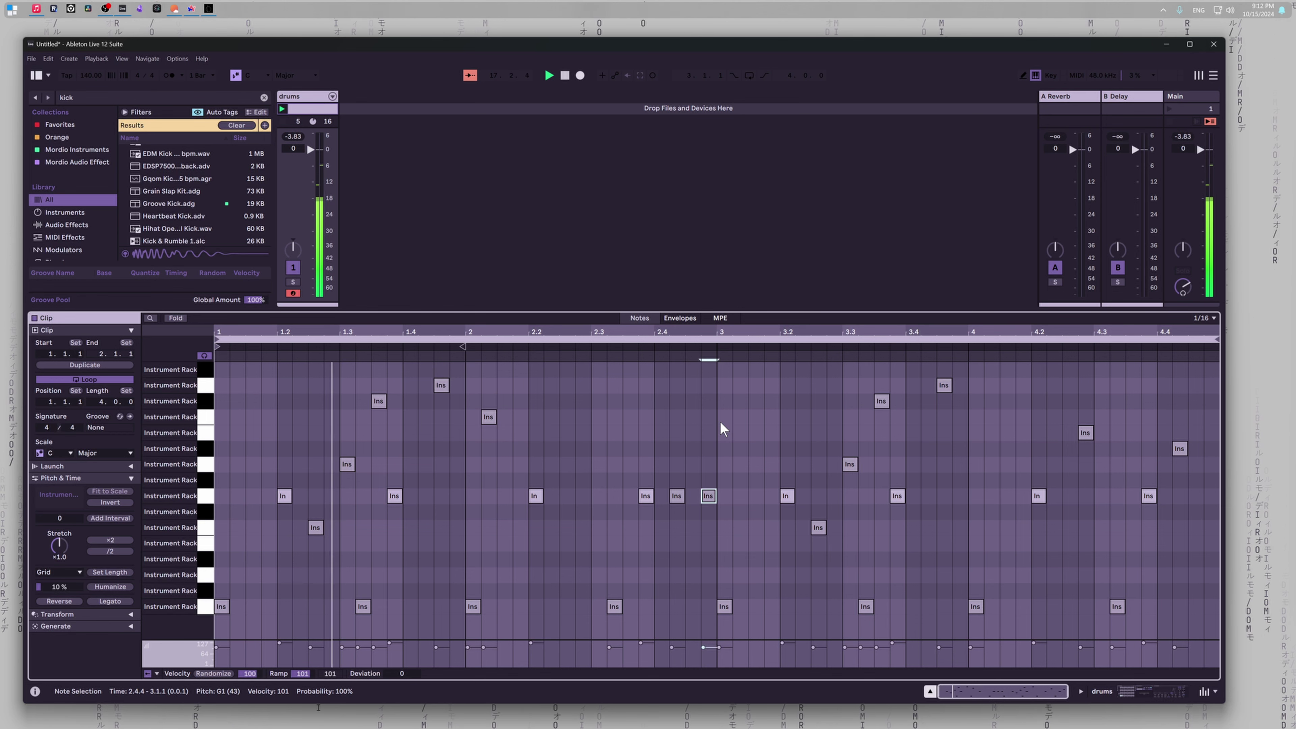
{"action": "key", "text": "Up"}
{"action": "key", "text": "Up"}
{"action": "key", "text": "Down"}
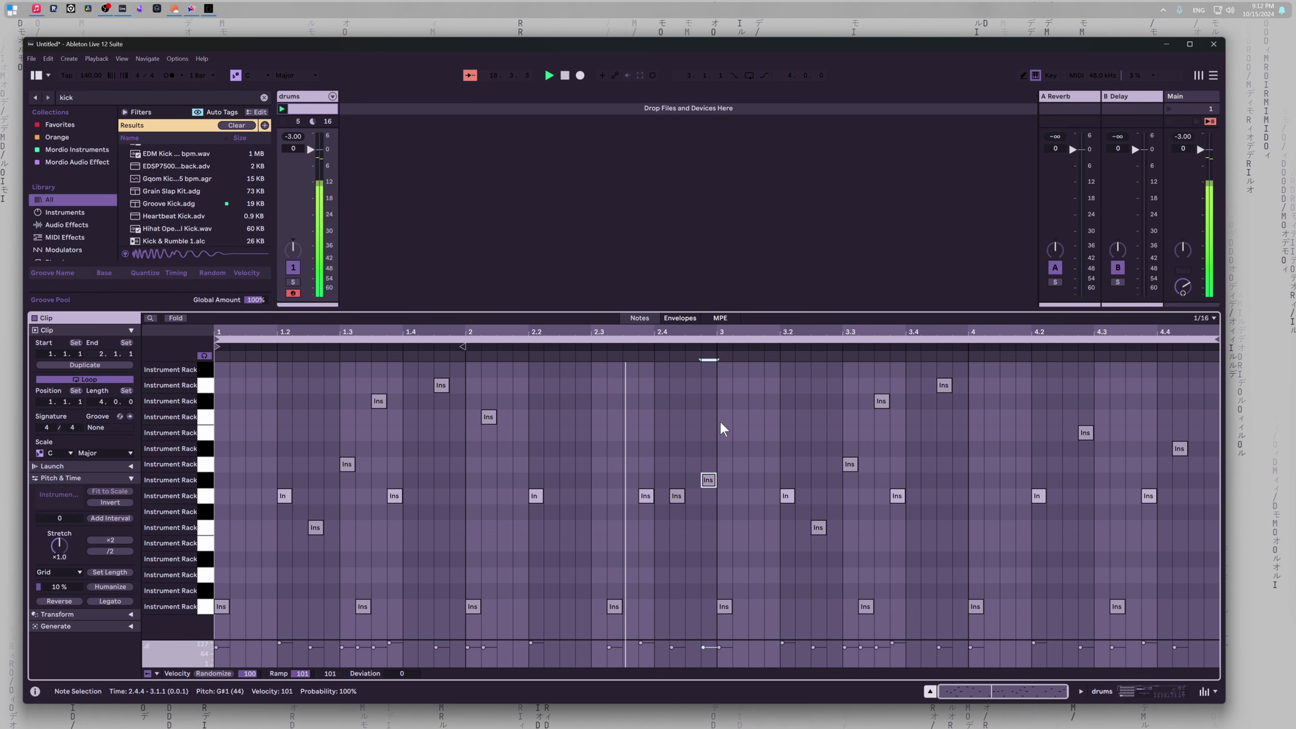
{"action": "key", "text": "Right"}
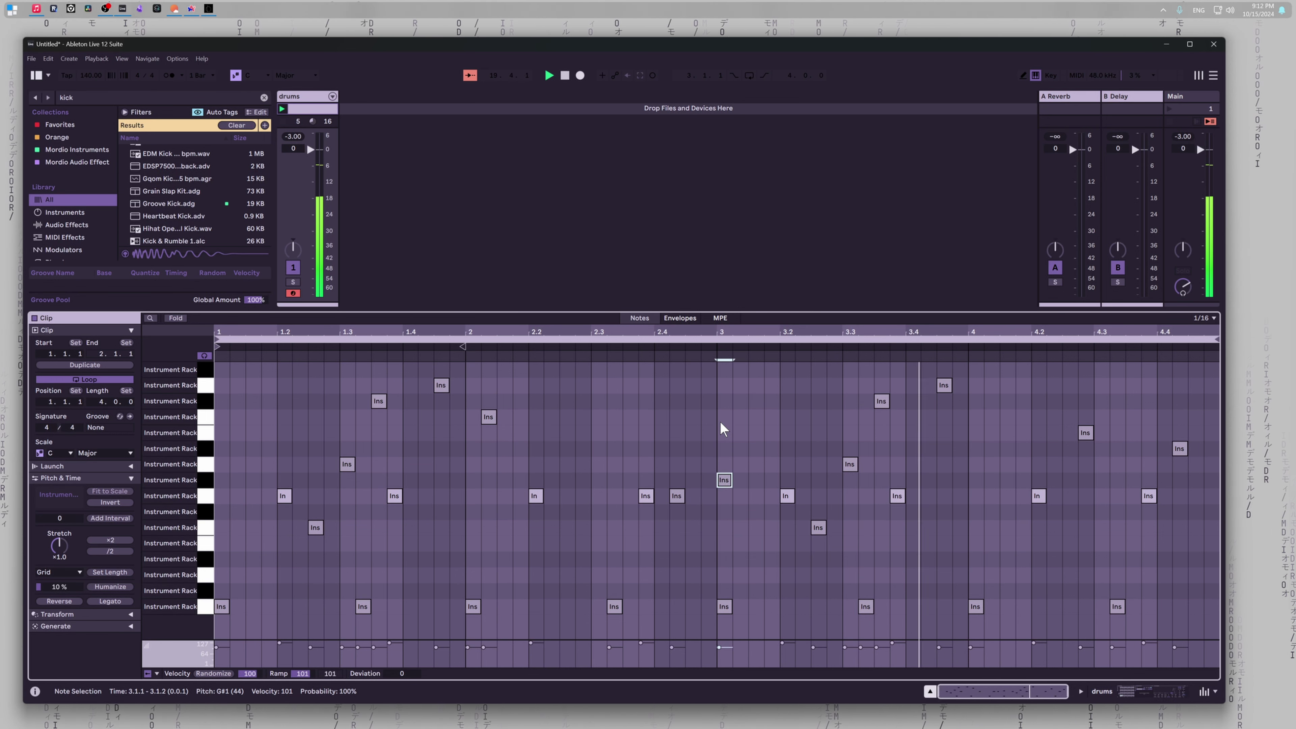
Step: Place a further note on E1 at 2.4.4, keeping the G#1 note at 3.1.1
{"action": "key", "text": "Left"}
{"action": "key", "text": "Down"}
{"action": "key", "text": "Down"}
{"action": "key", "text": "Down"}
{"action": "key", "text": "Down"}
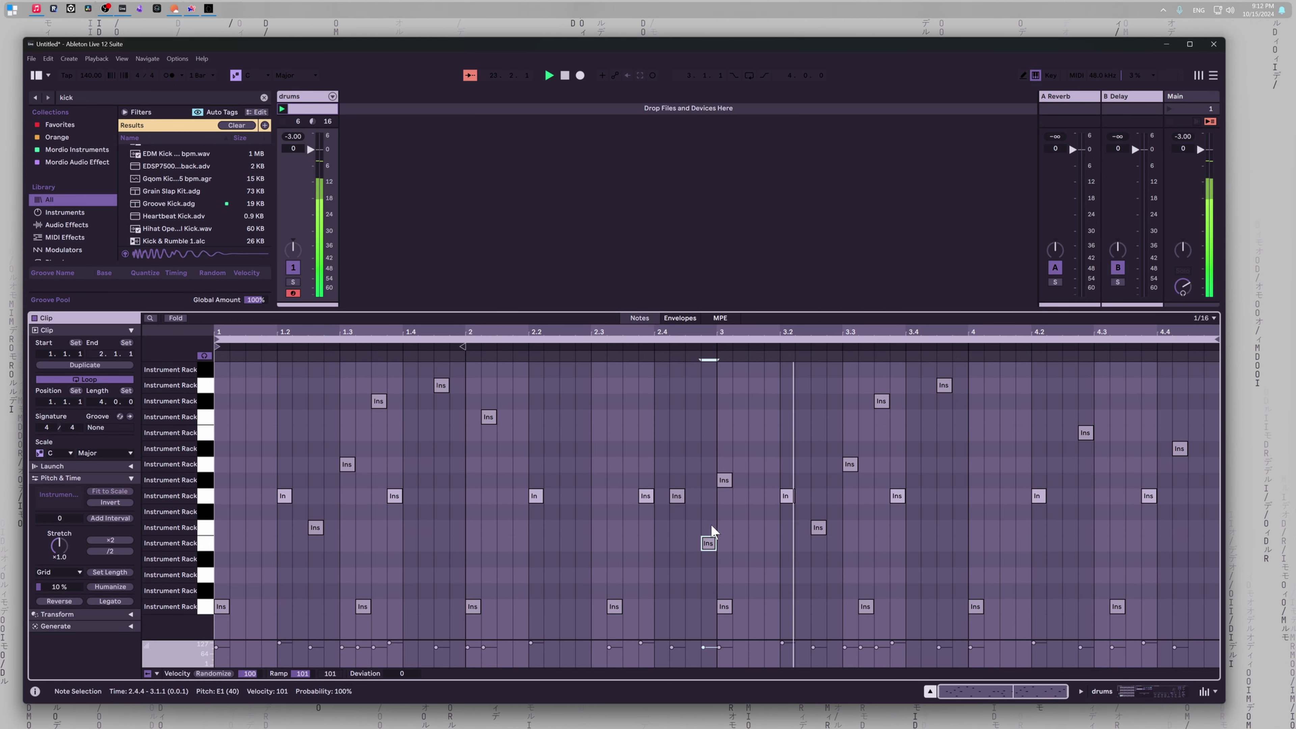
Step: Try an extra note at 2.4.3 on the D#1, C#1 and D1 pads, then remove it
{"action": "double_click", "coordinate": [688, 560]}
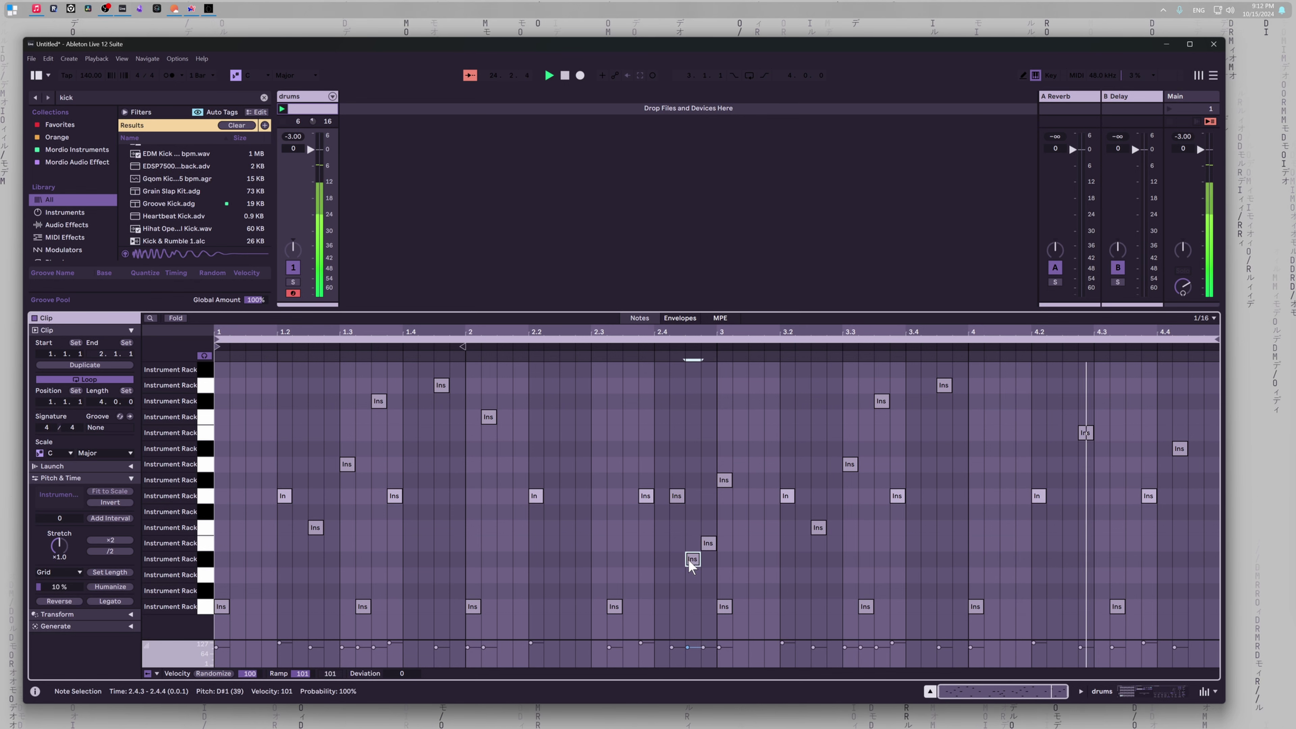
{"action": "key", "text": "Down"}
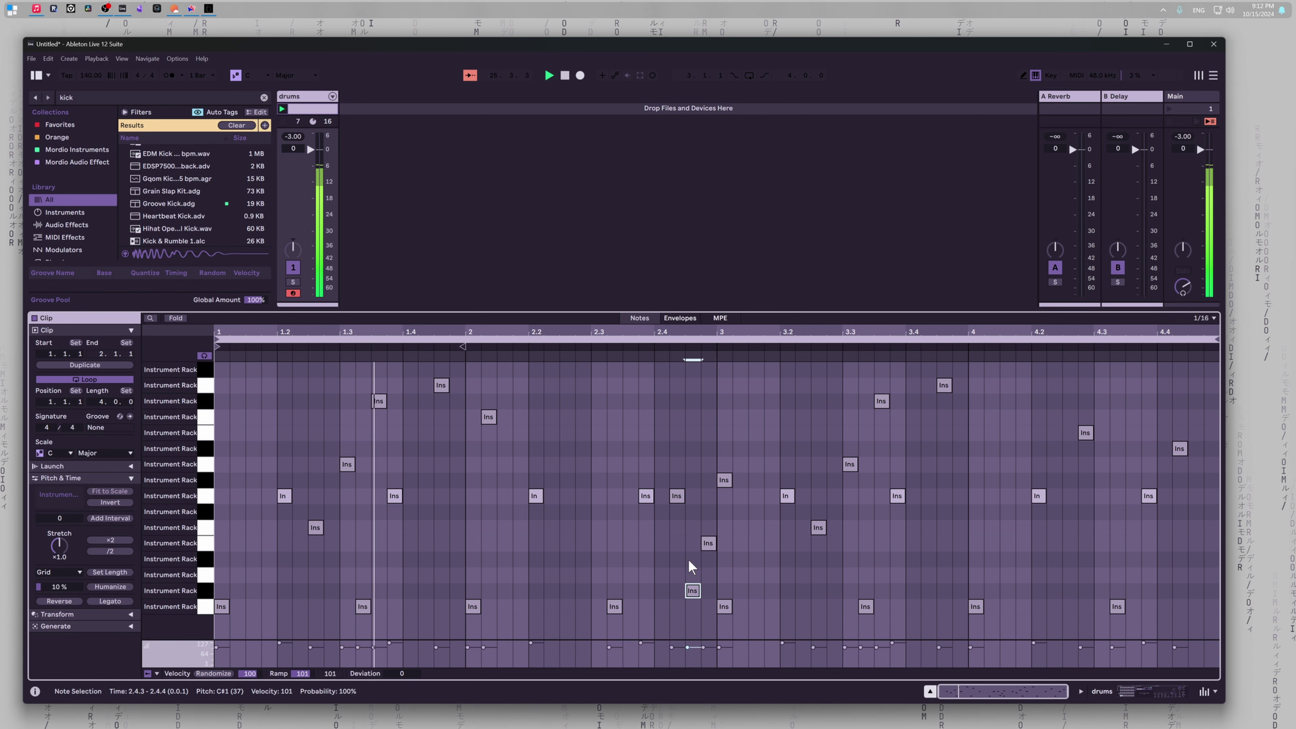
{"action": "key", "text": "Down"}
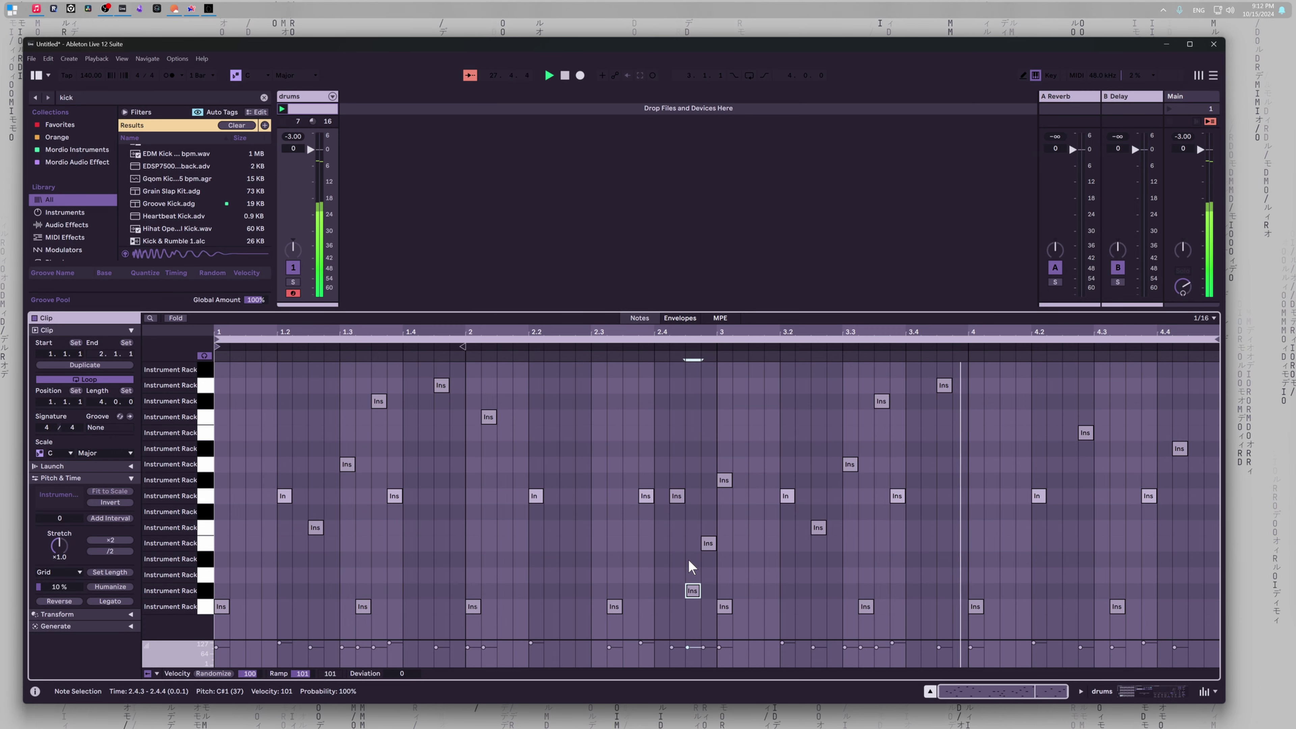
{"action": "key", "text": "Up"}
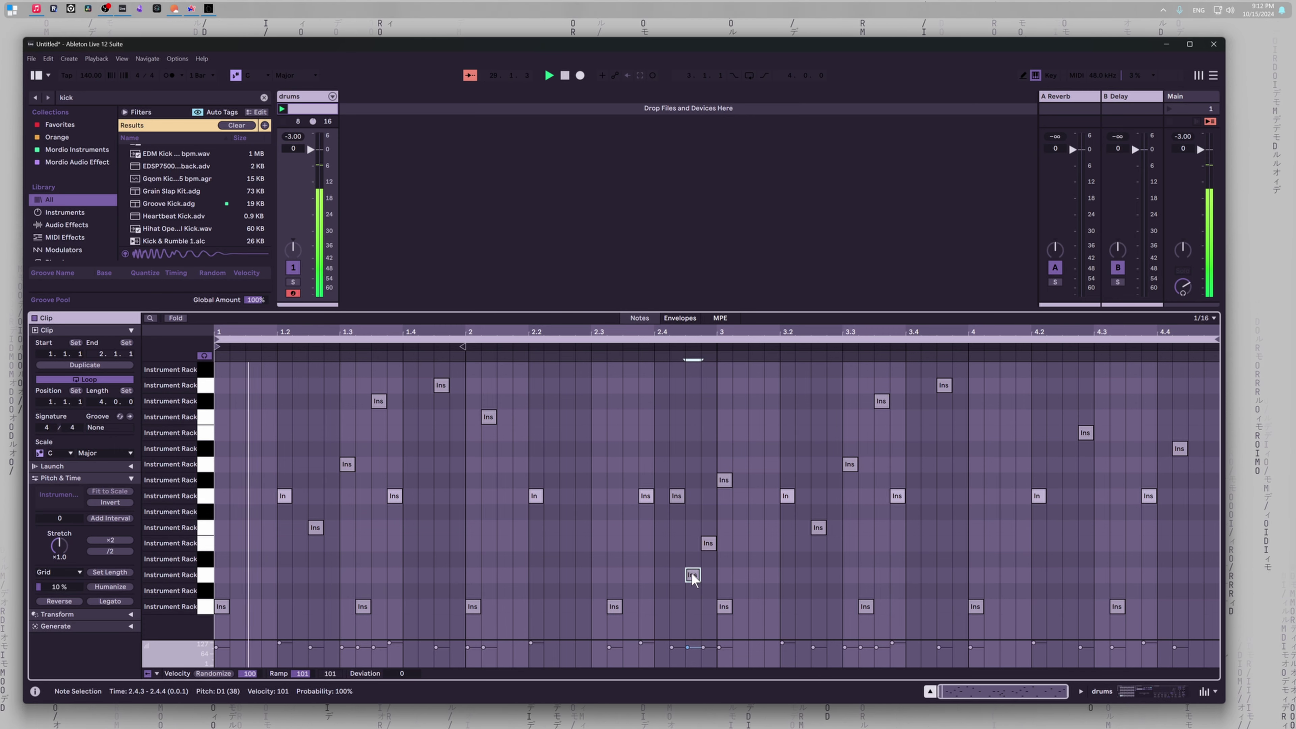
{"action": "double_click", "coordinate": [692, 575]}
Step: Select the drums track's second clip slot, return to the pattern's note editor and audition the D1 pad
{"action": "key", "text": "shift+Tab"}
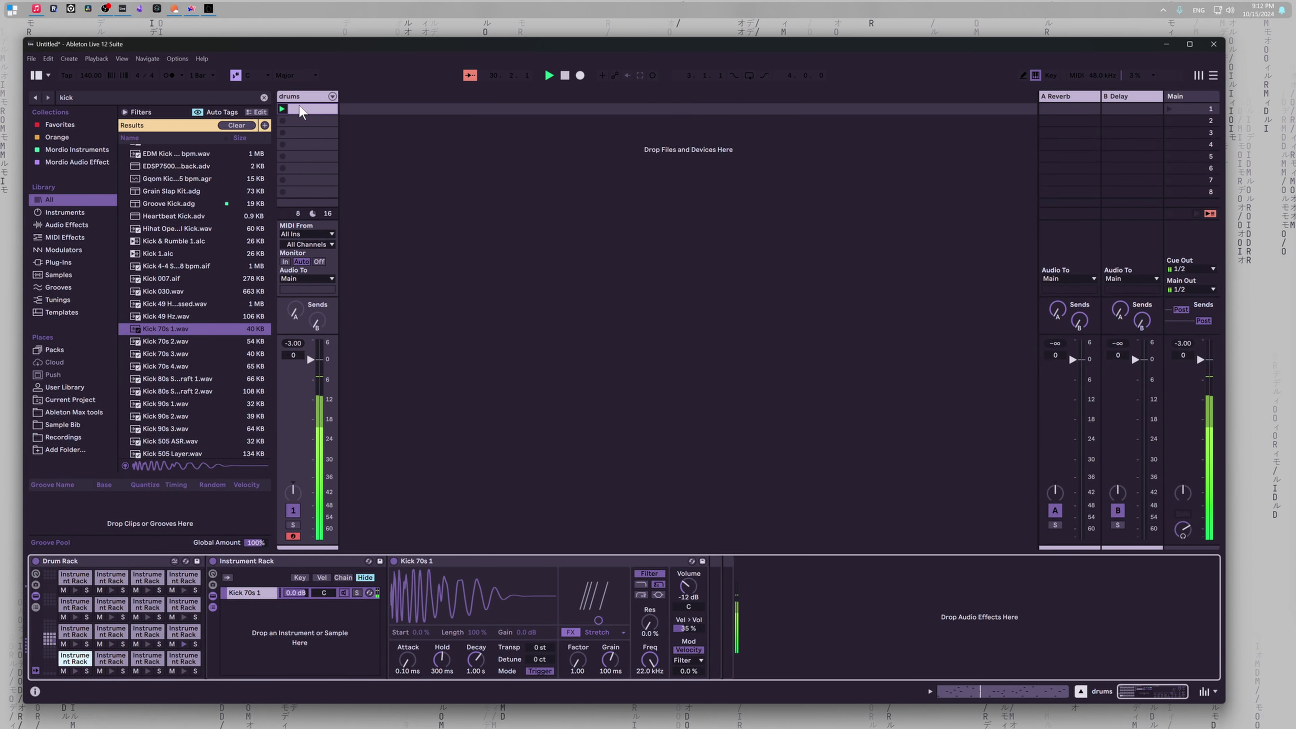
{"action": "left_click", "coordinate": [301, 121]}
{"action": "key", "text": "shift+Tab"}
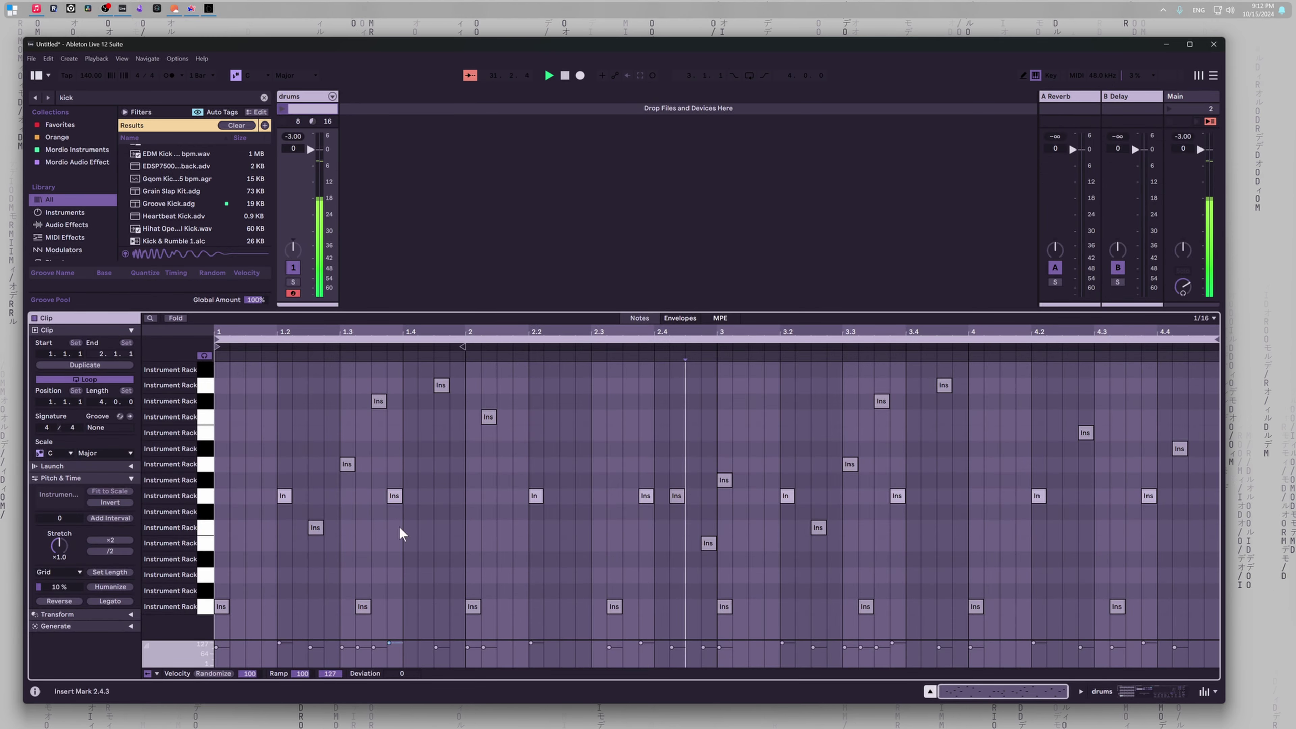
{"action": "left_click", "coordinate": [208, 580]}
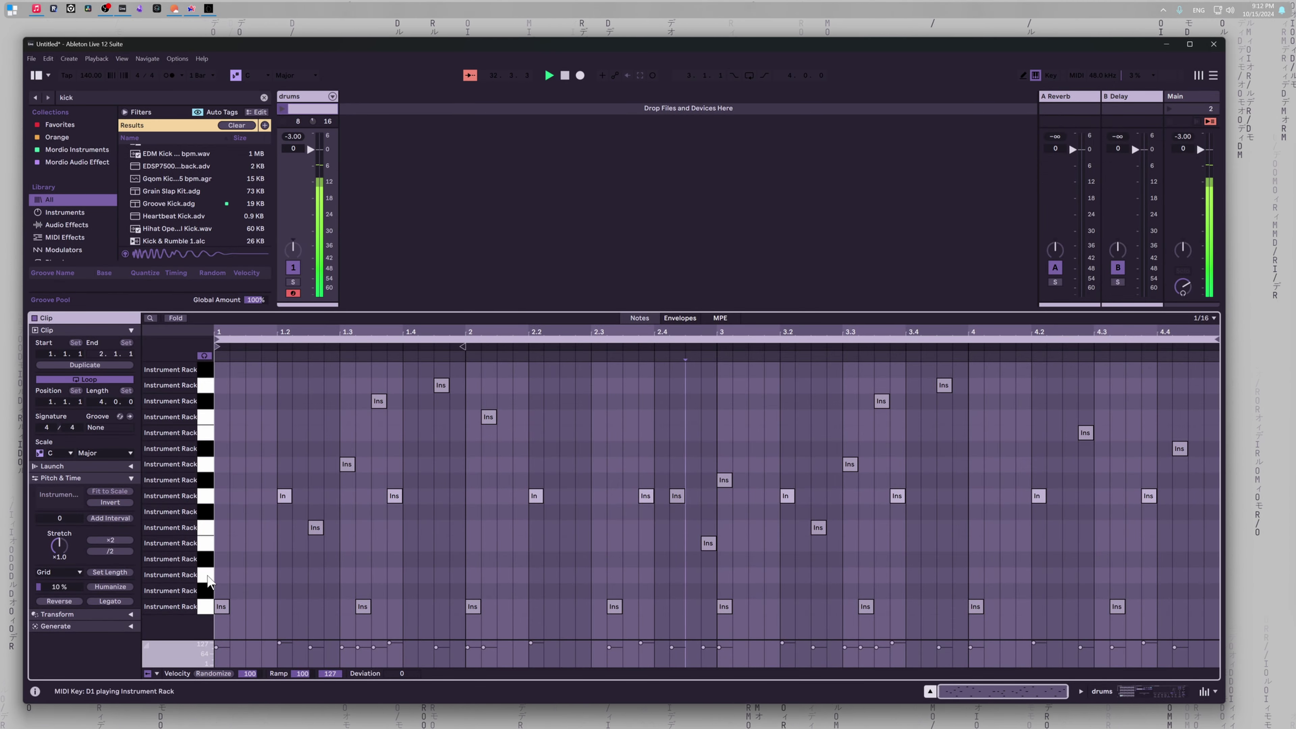
Step: Place a D1 note at 1.1.3, repeat it on the third sixteenth of every beat through 4.4.3, and select the whole row
{"action": "double_click", "coordinate": [253, 578]}
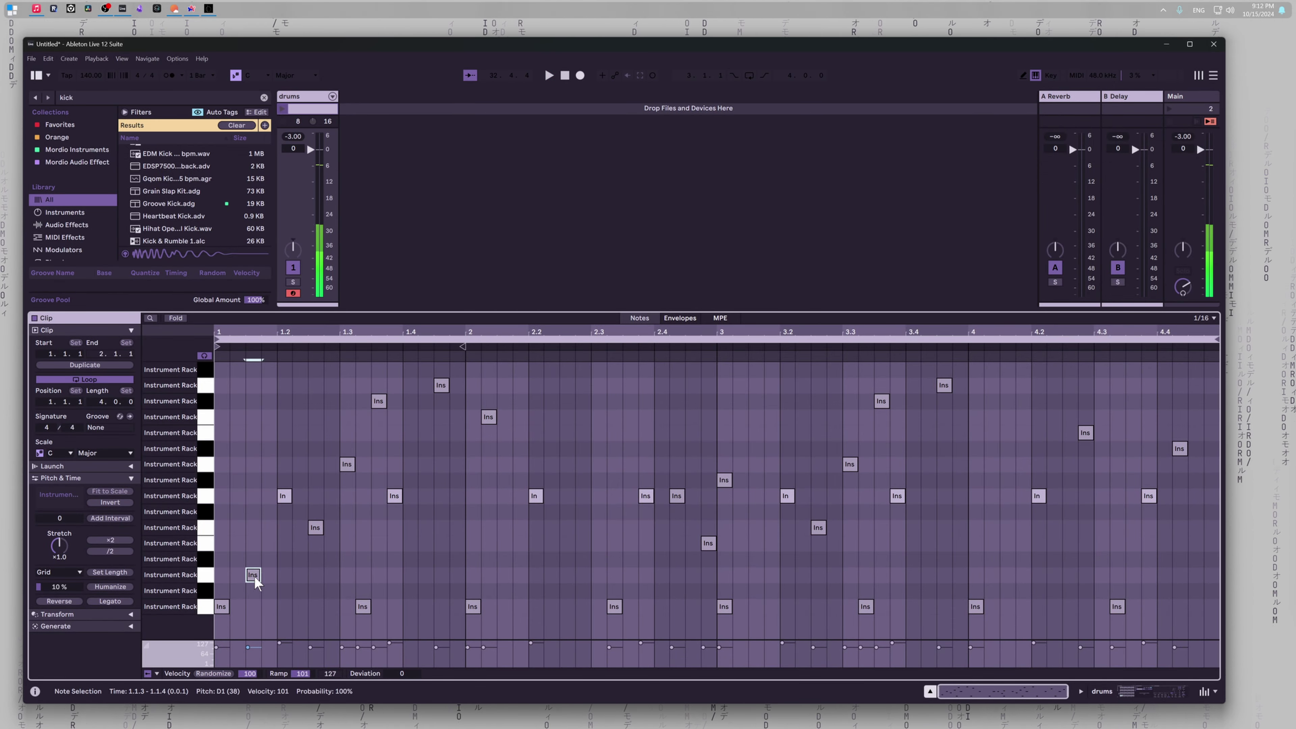
{"action": "left_click", "coordinate": [207, 576]}
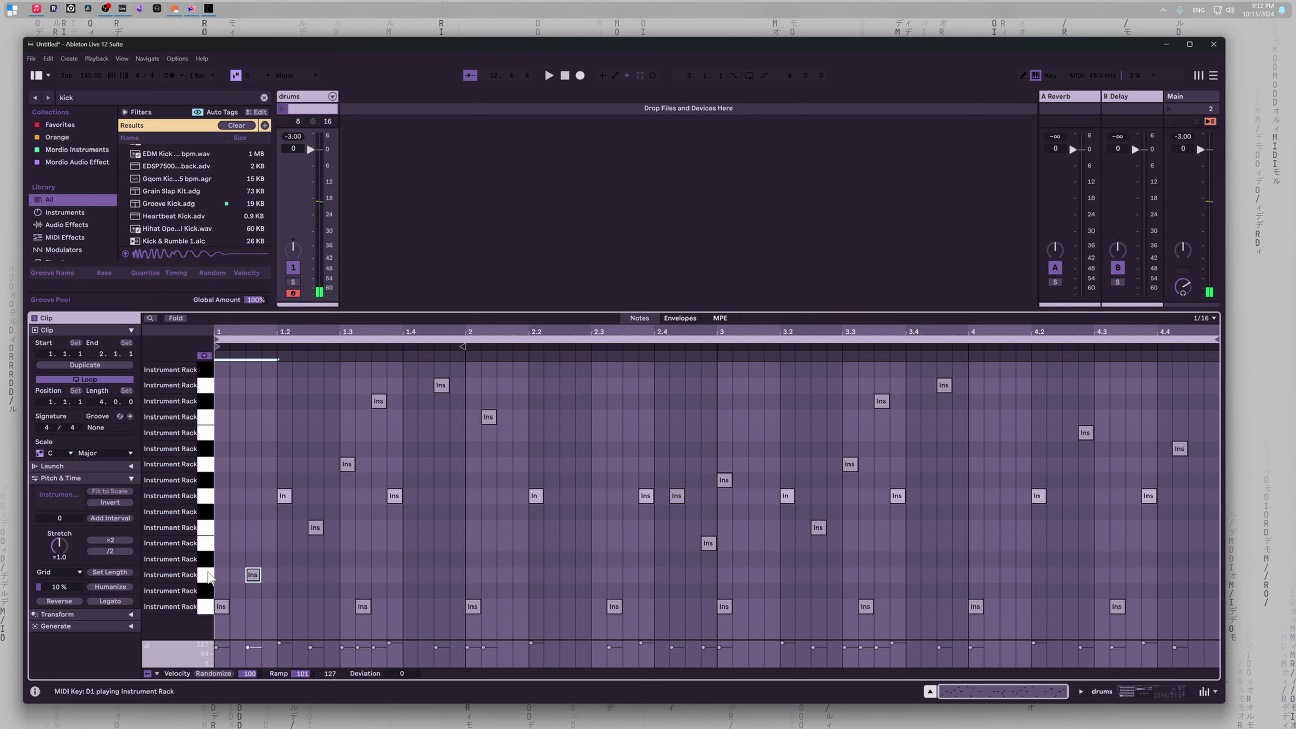
{"action": "key", "text": "ctrl+d"}
{"action": "key", "text": "ctrl+d"}
{"action": "key", "text": "ctrl+d"}
{"action": "key", "text": "ctrl+d"}
{"action": "key", "text": "ctrl+d"}
{"action": "key", "text": "ctrl+d"}
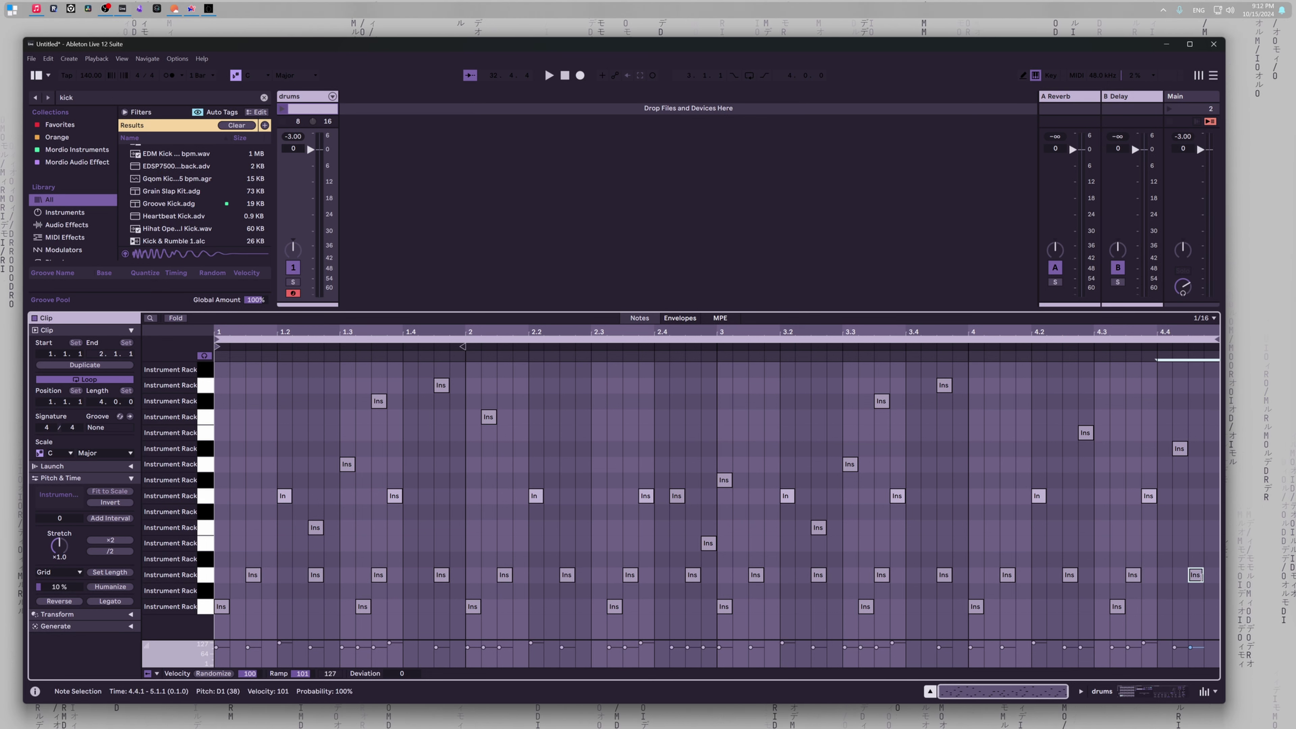
{"action": "left_click_drag", "start_coordinate": [1212, 581], "coordinate": [918, 580]}
{"action": "left_click_drag", "start_coordinate": [338, 580], "coordinate": [215, 571]}
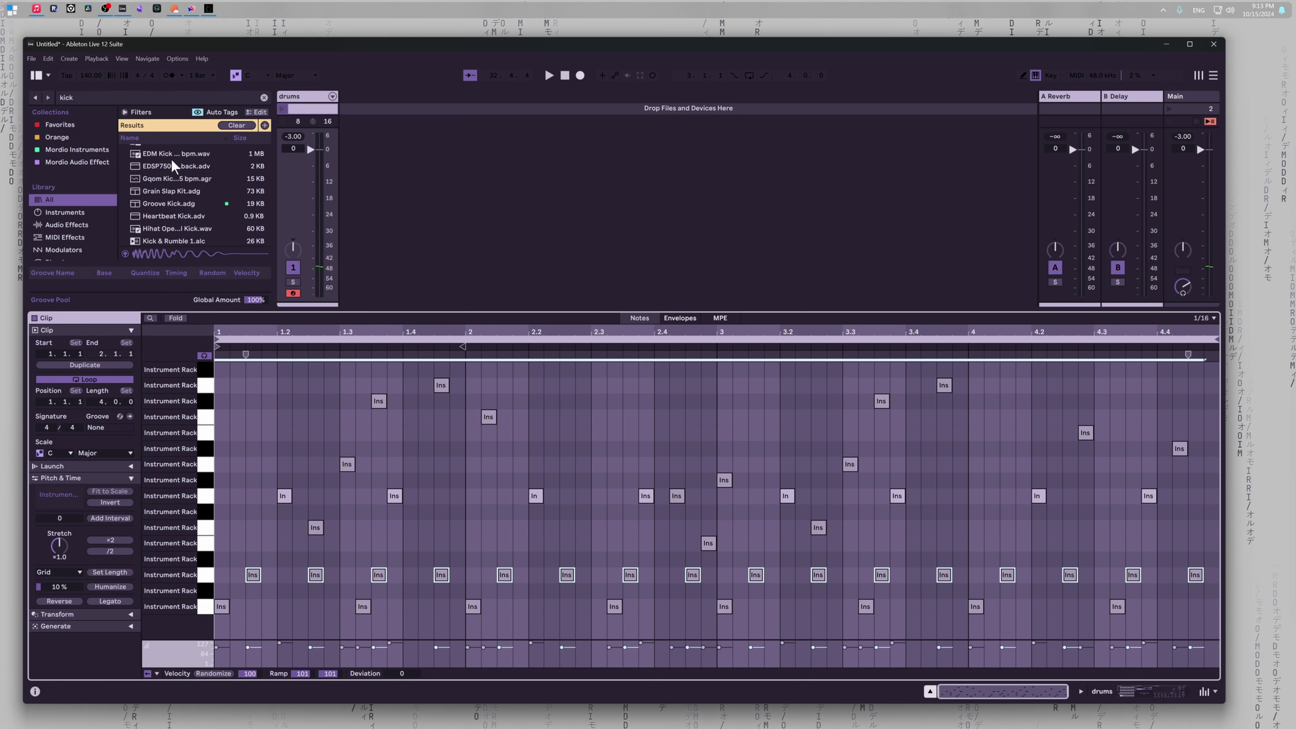
Step: Show the Grooves library in the browser and clear the "kick" search so all grooves are listed
{"action": "key", "text": "shift+Tab"}
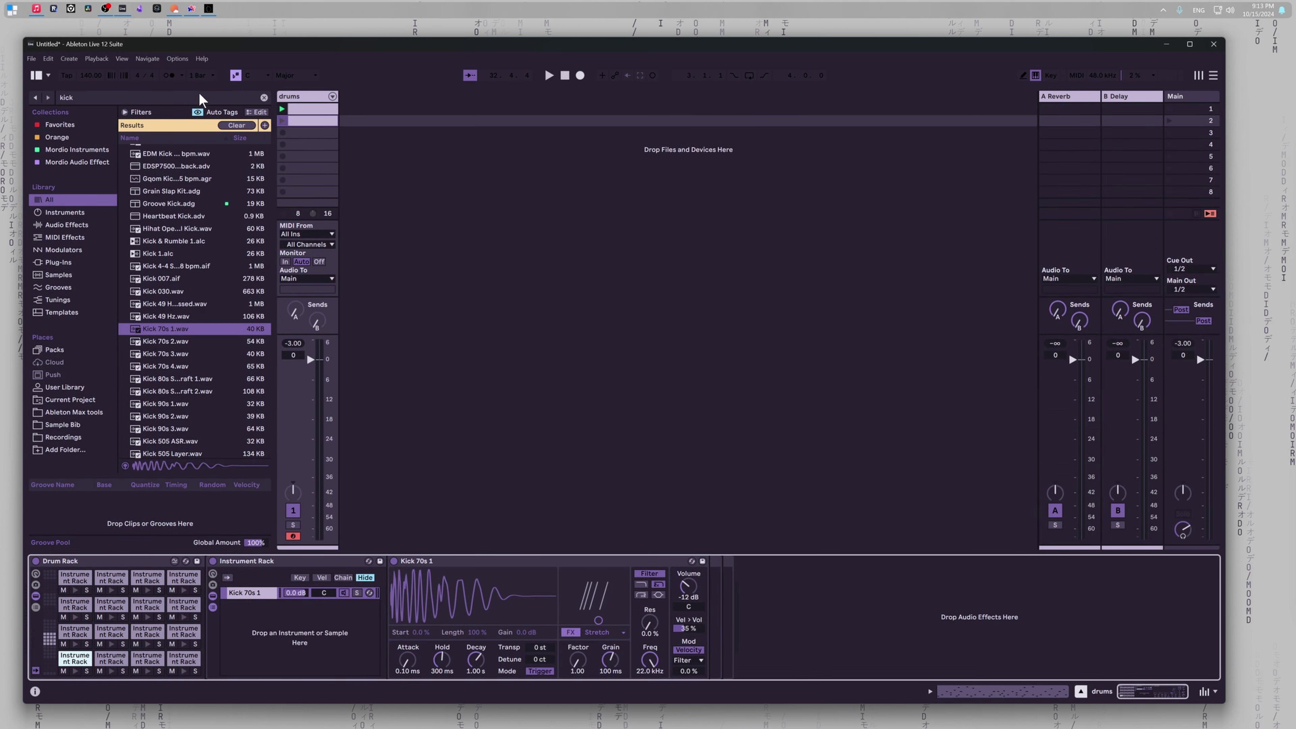
{"action": "left_click", "coordinate": [63, 283]}
{"action": "left_click", "coordinate": [188, 150]}
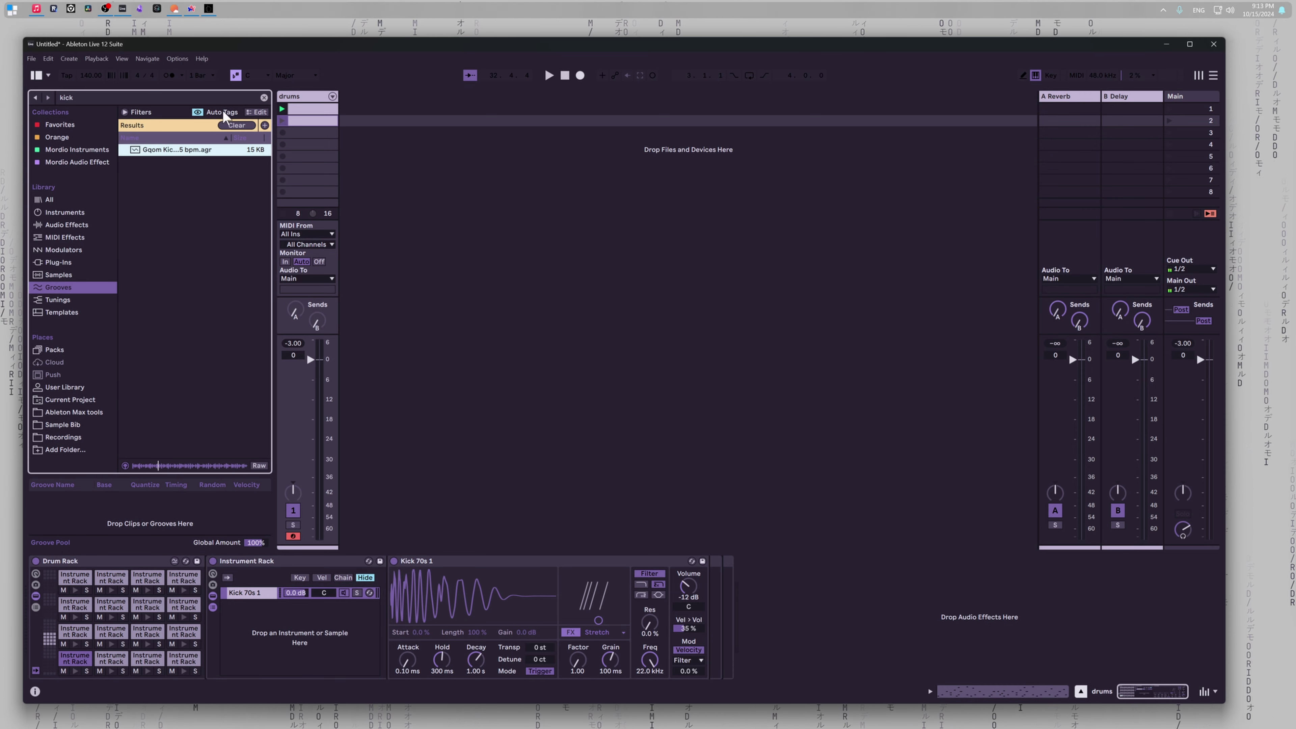
{"action": "left_click", "coordinate": [265, 96]}
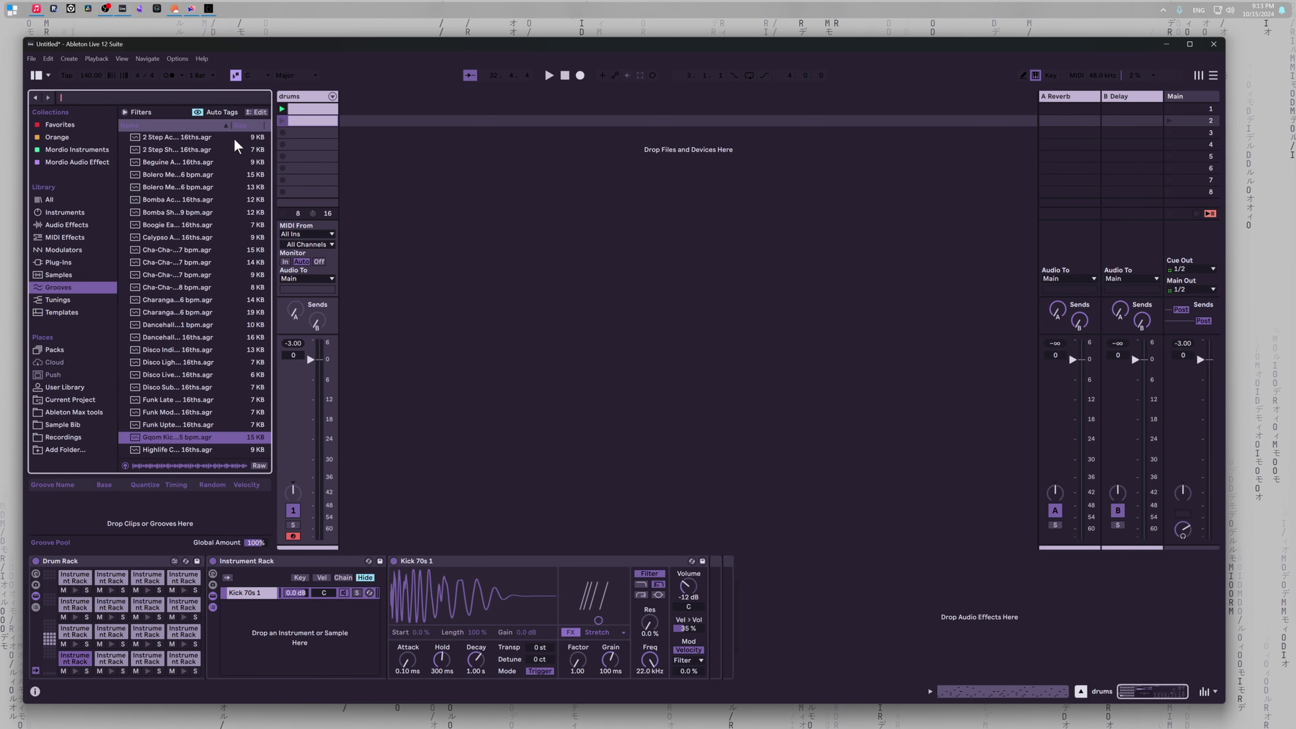
Step: Browse and audition the Hip Hop and Jazz grooves, and select the Hip Hop NY groove
{"action": "scroll", "coordinate": [192, 313], "scroll_direction": "down", "scroll_amount": 3}
{"action": "left_click", "coordinate": [179, 358]}
{"action": "scroll", "coordinate": [183, 302], "scroll_direction": "down", "scroll_amount": 3}
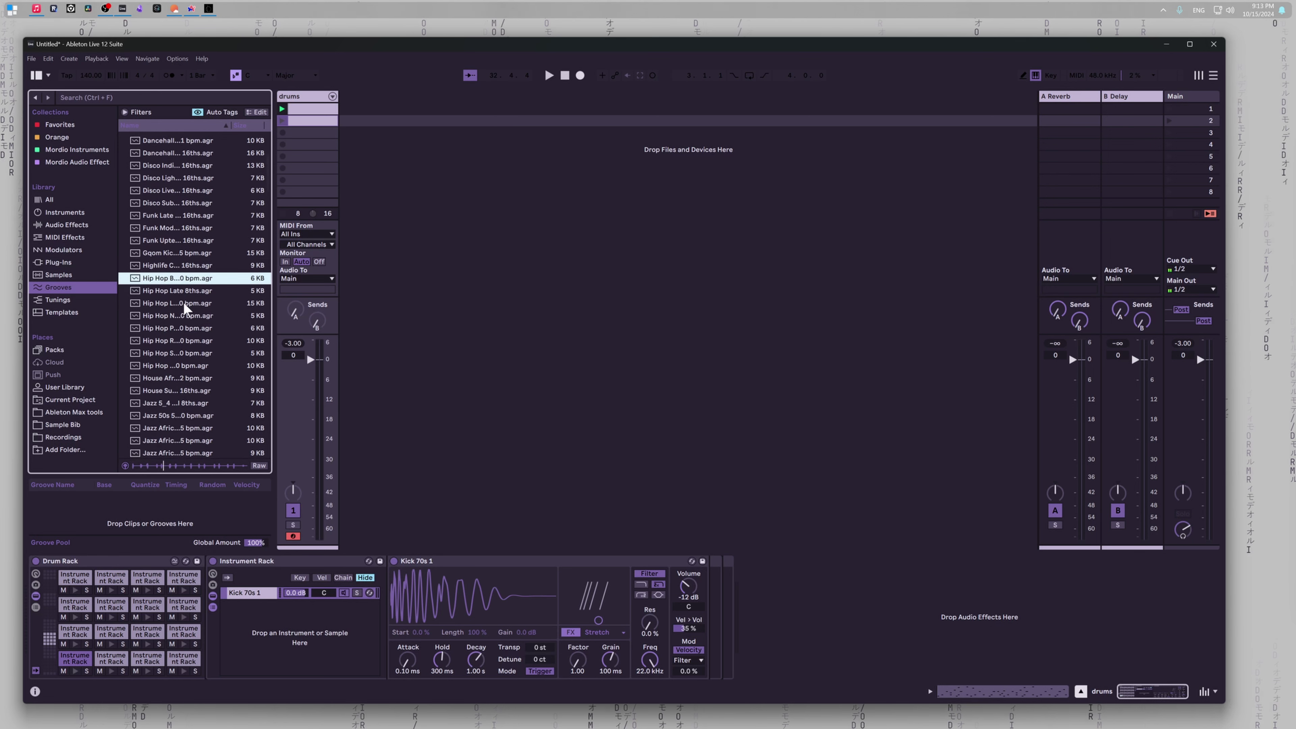
{"action": "left_click", "coordinate": [184, 353]}
{"action": "left_click", "coordinate": [183, 303]}
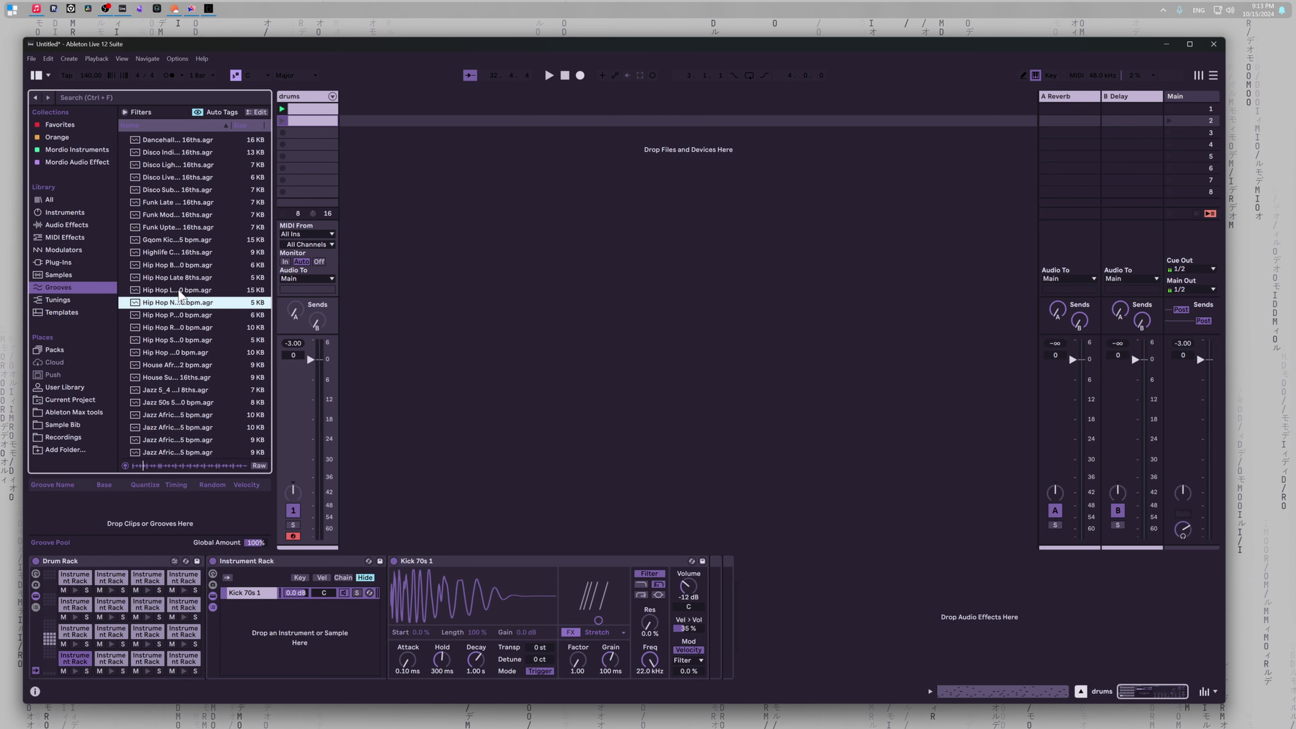
{"action": "scroll", "coordinate": [179, 285], "scroll_direction": "down", "scroll_amount": 3}
{"action": "left_click", "coordinate": [170, 333]}
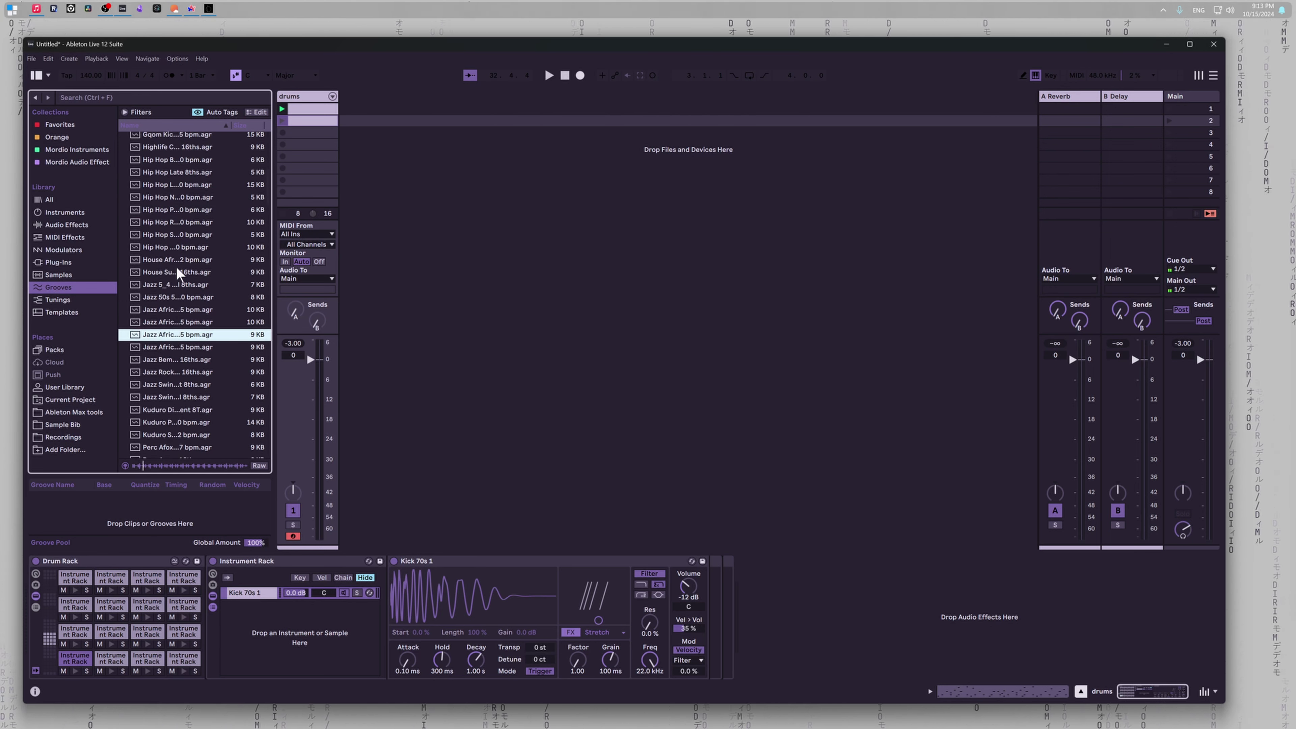
{"action": "scroll", "coordinate": [176, 266], "scroll_direction": "up", "scroll_amount": 1}
{"action": "left_click", "coordinate": [171, 275]}
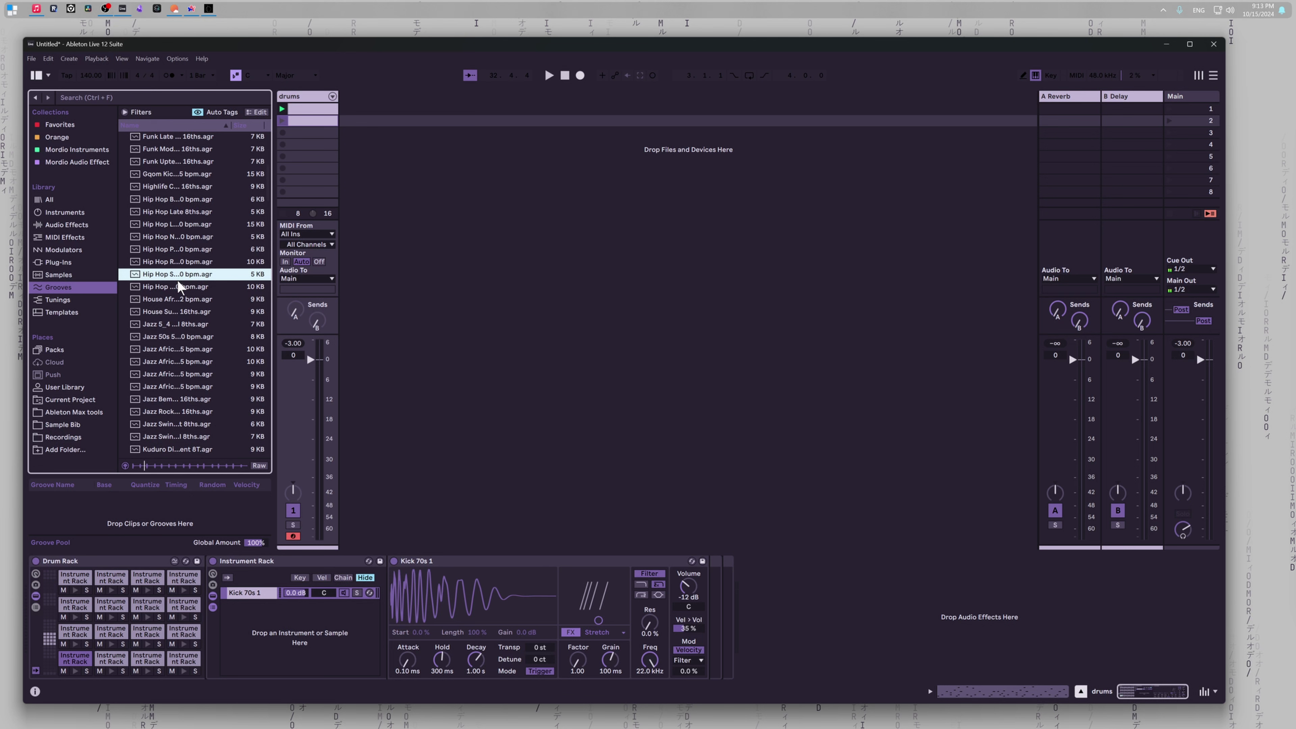
{"action": "left_click", "coordinate": [170, 225]}
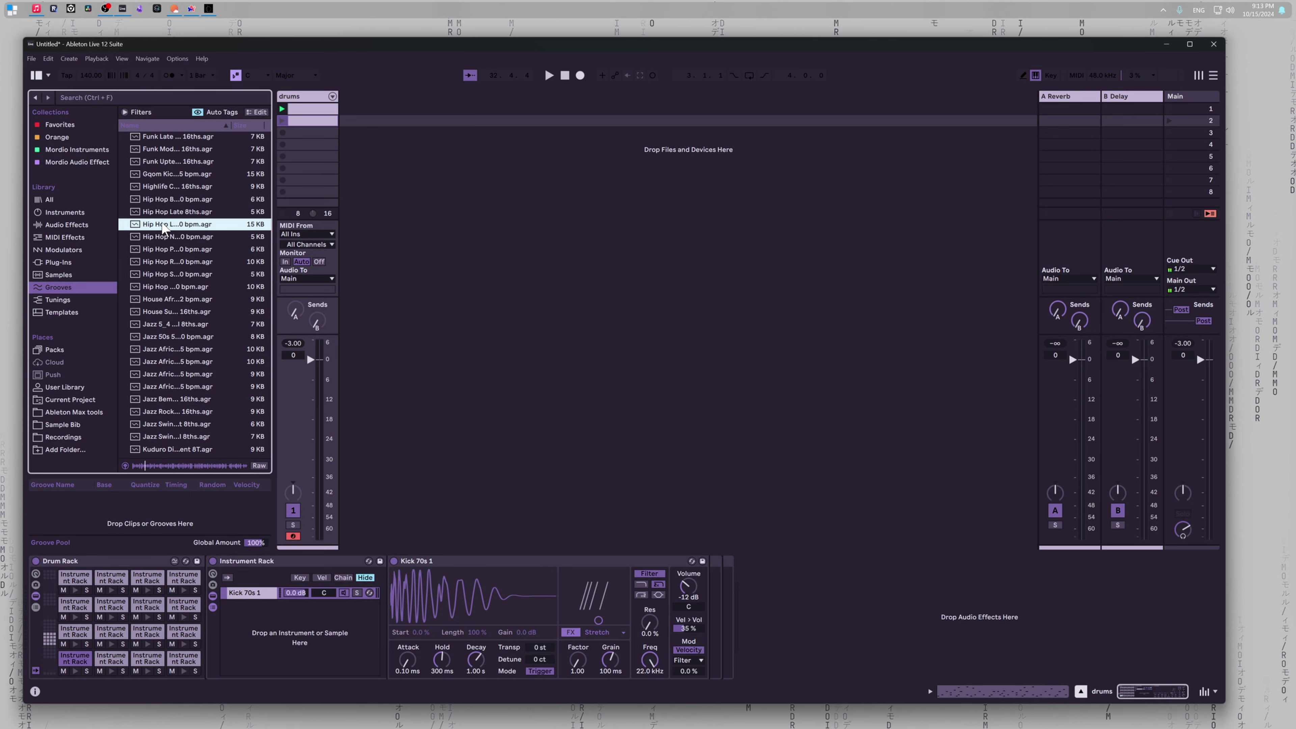
{"action": "left_click", "coordinate": [159, 235]}
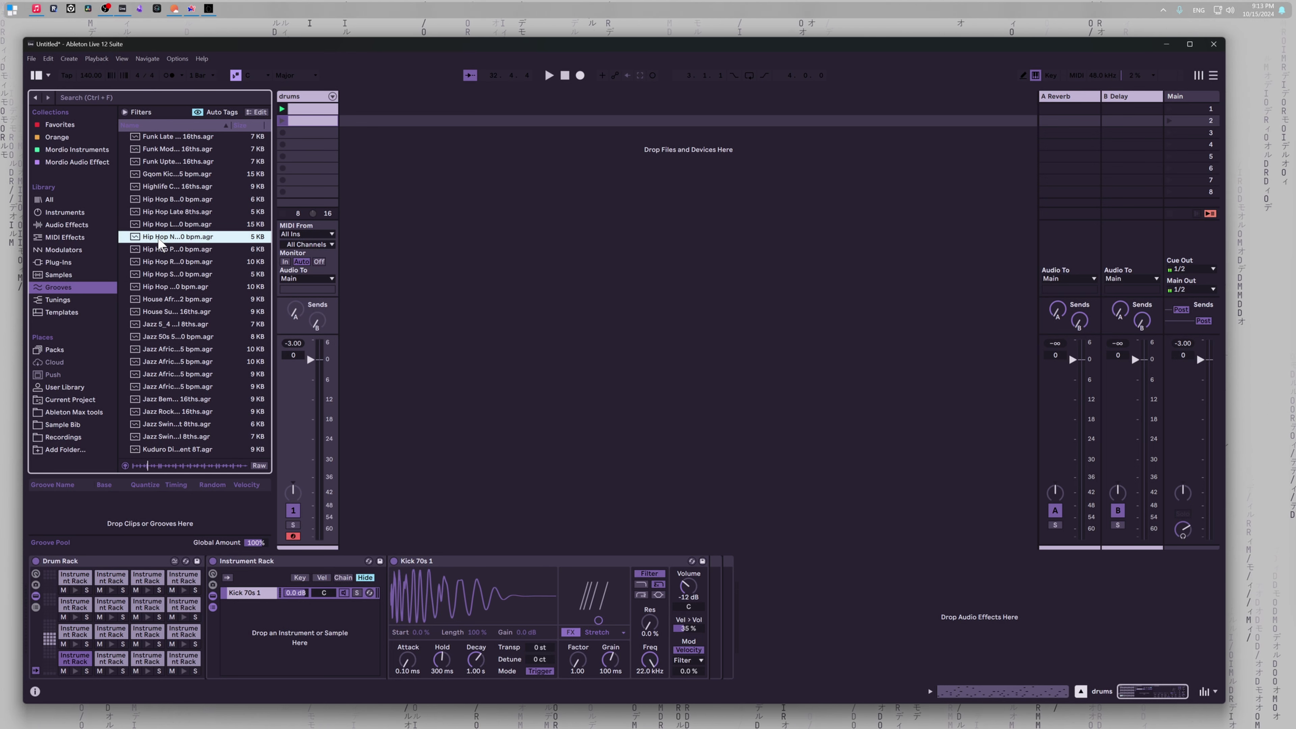
Step: Open the second drums clip, apply the Hip Hop NY groove to it and start playback
{"action": "left_click", "coordinate": [304, 126]}
{"action": "double_click", "coordinate": [297, 128]}
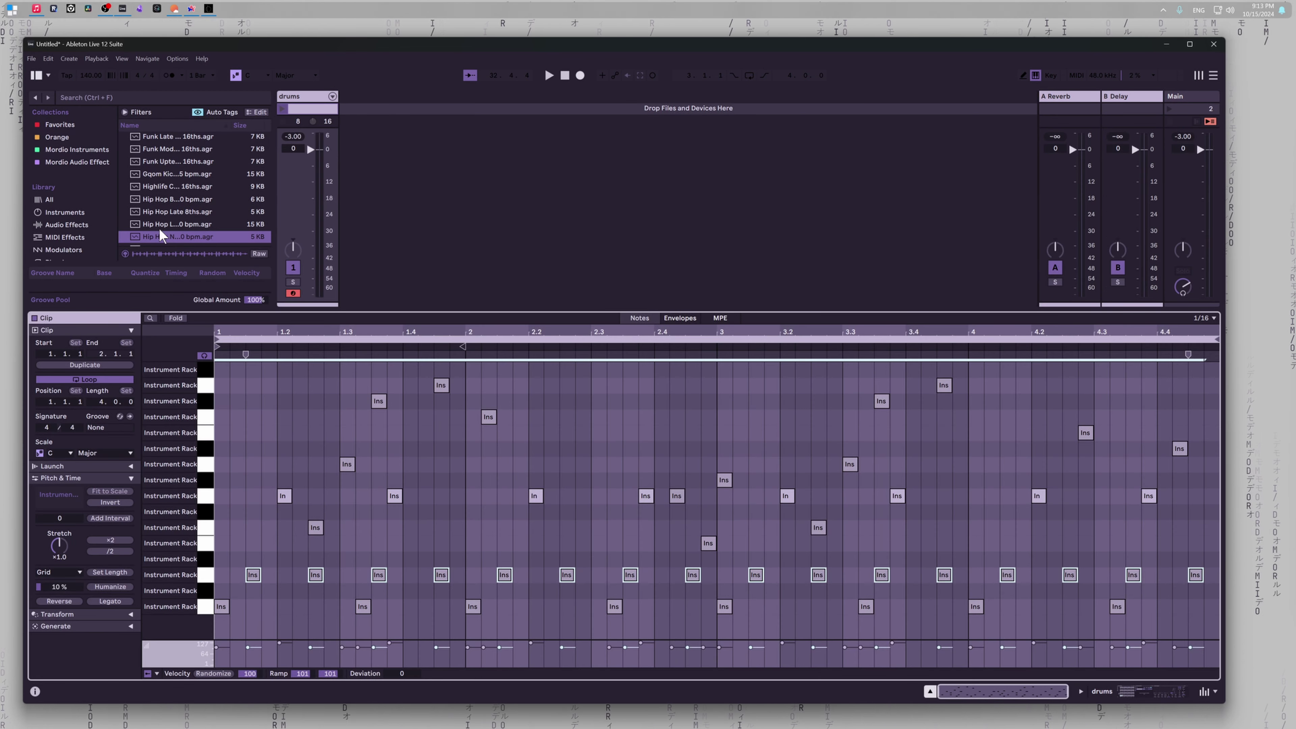
{"action": "left_click_drag", "start_coordinate": [163, 233], "coordinate": [319, 577]}
{"action": "key", "text": "space"}
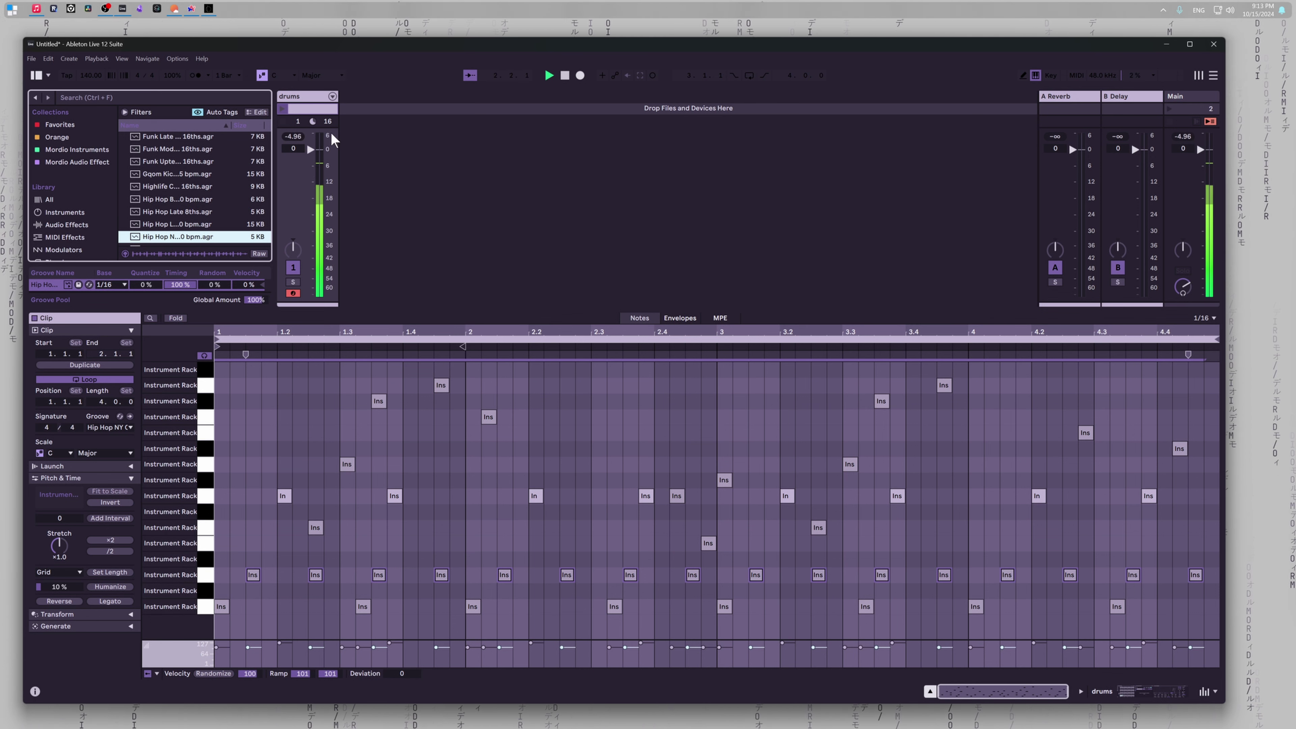
Step: Launch the second drums clip, listen to it with the groove and reopen its notes
{"action": "key", "text": "shift+Tab"}
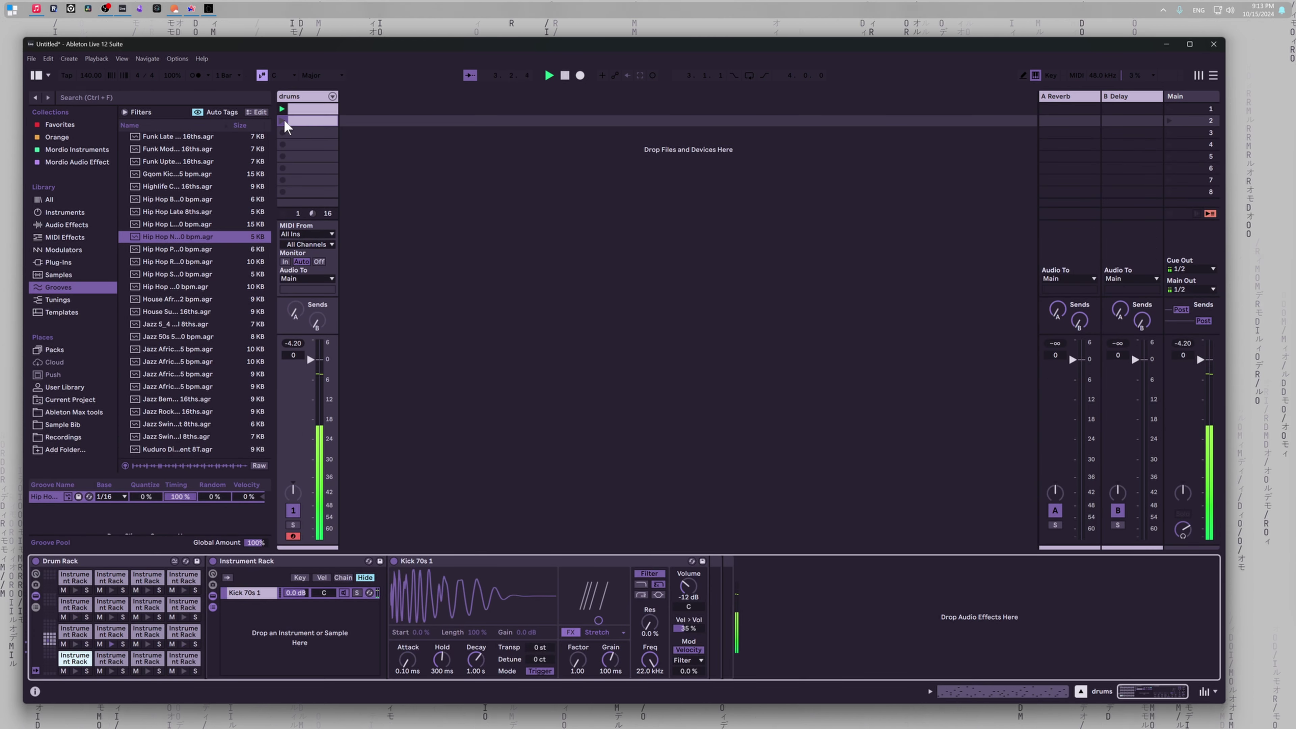
{"action": "left_click", "coordinate": [283, 121]}
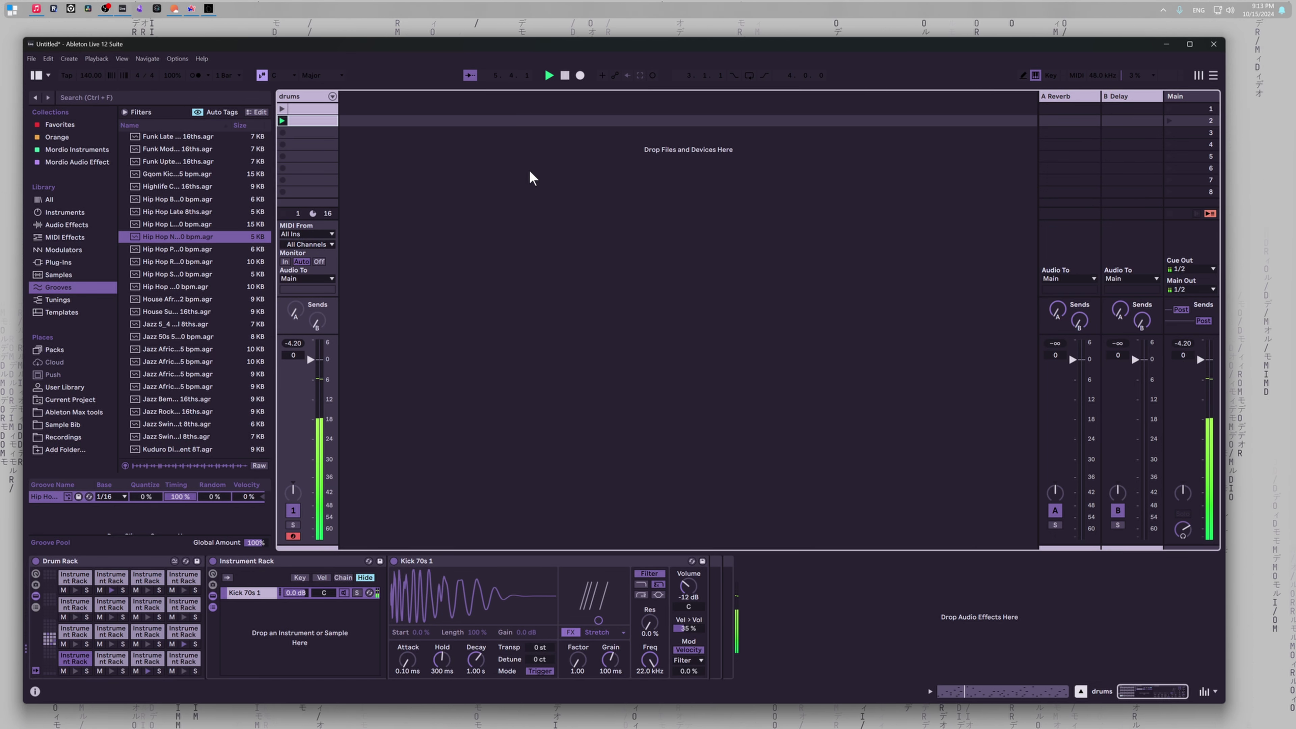
{"action": "left_click", "coordinate": [503, 203]}
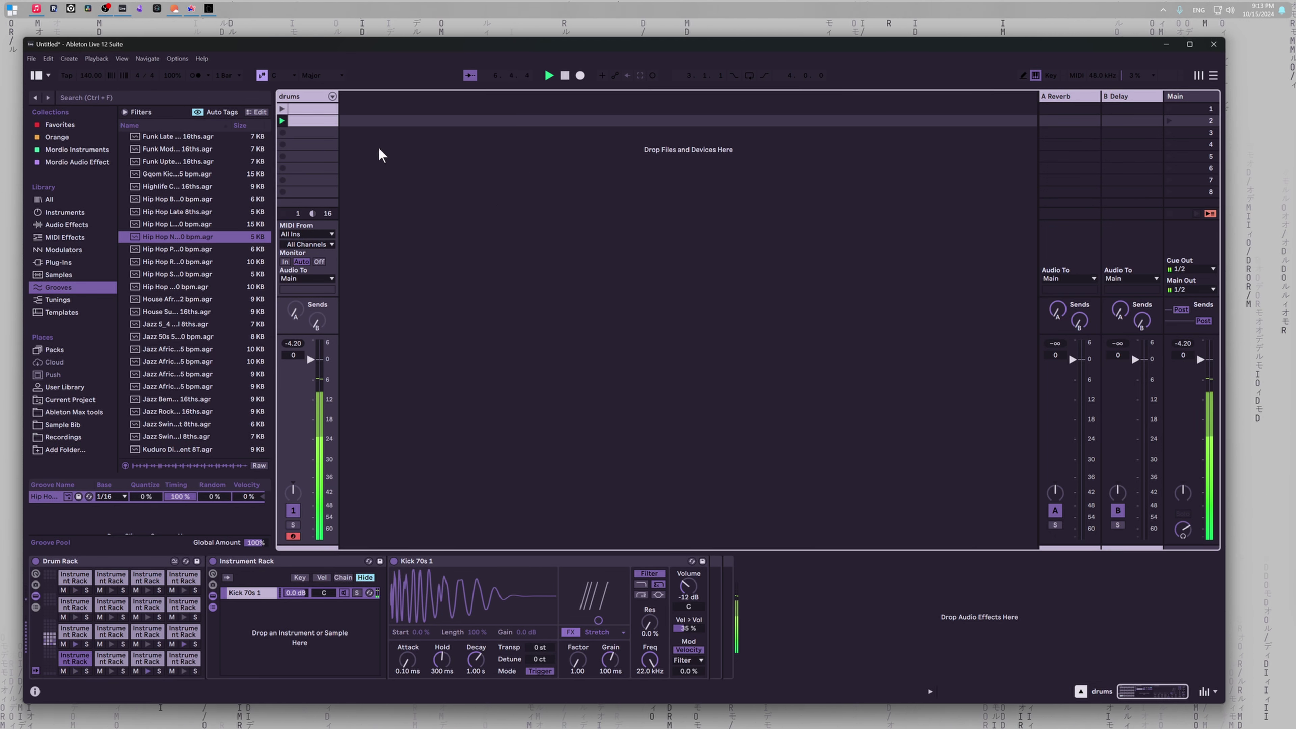
{"action": "double_click", "coordinate": [326, 121]}
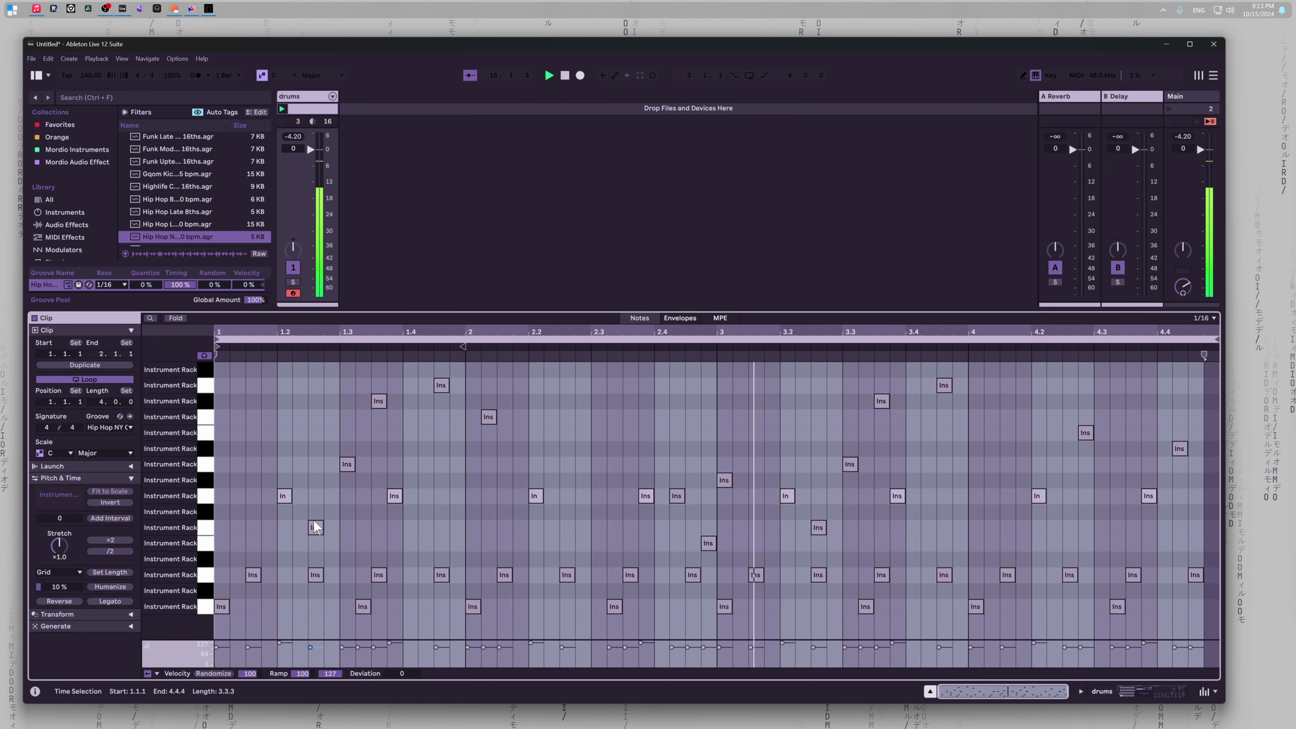
Step: Duplicate the second drums clip into the third slot and open the copy's notes
{"action": "key", "text": "shift+Tab"}
{"action": "left_click", "coordinate": [317, 123]}
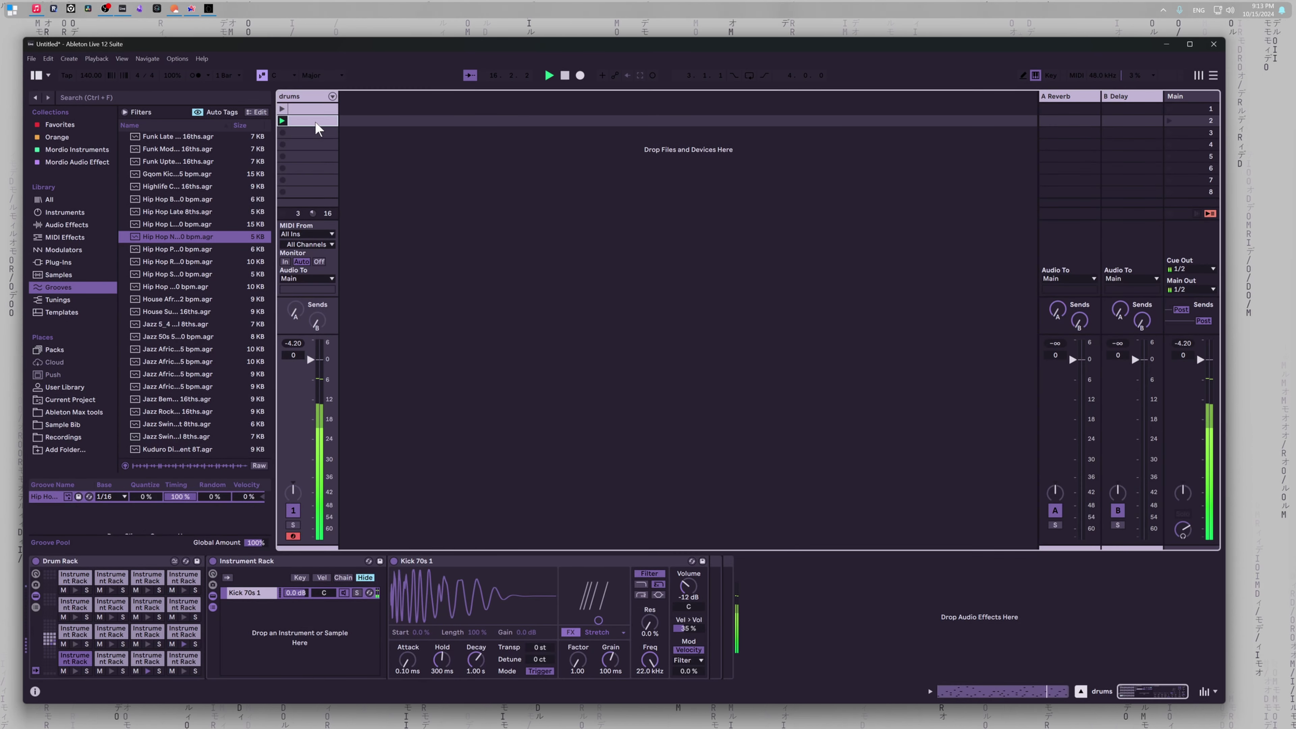
{"action": "key", "text": "ctrl+d"}
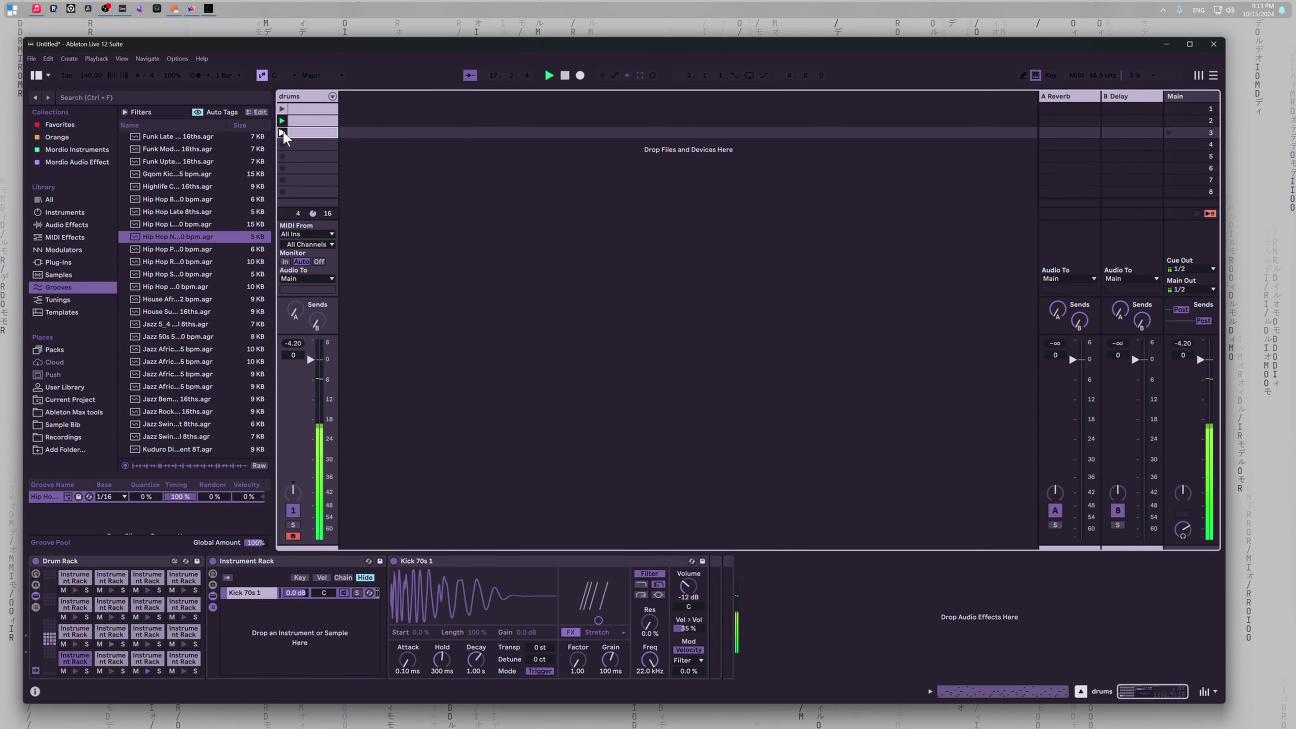
{"action": "double_click", "coordinate": [302, 132]}
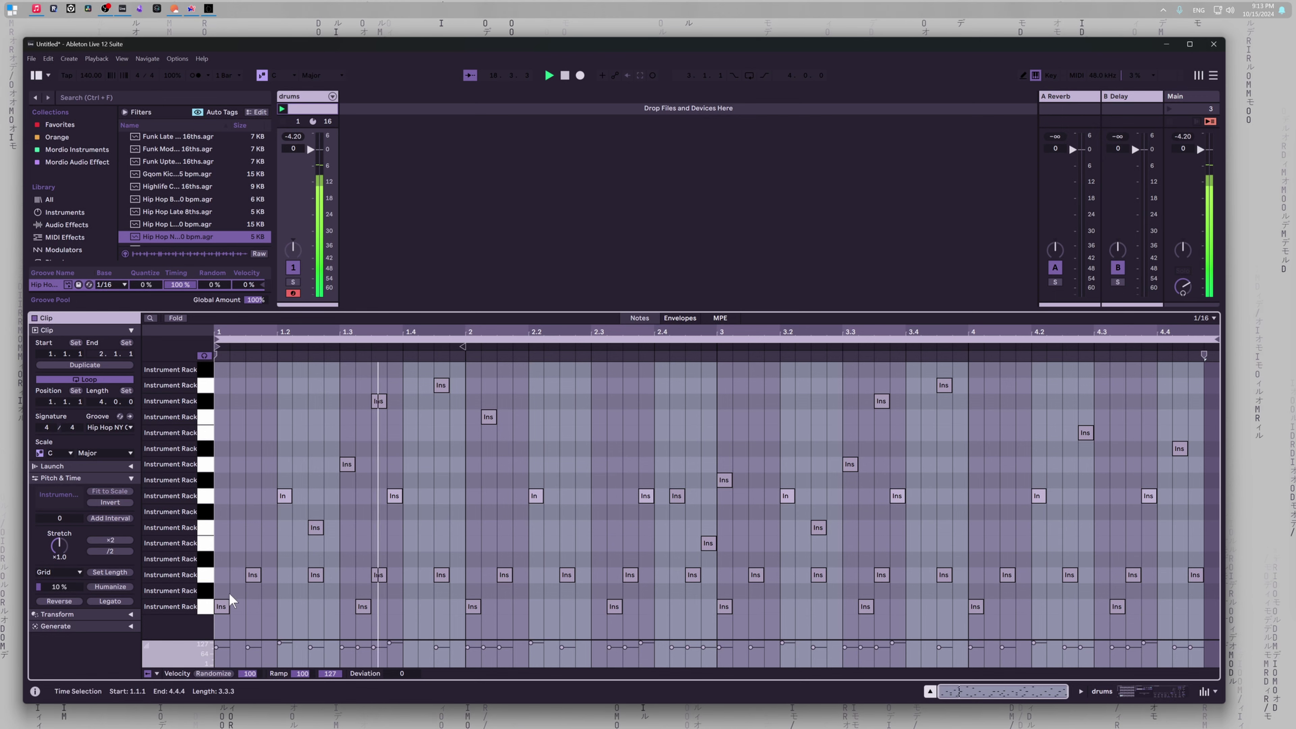
Step: Stop playback, add a D#1 note at 1.1.1 and repeat it on every beat through 4.4.1
{"action": "left_click", "coordinate": [209, 548]}
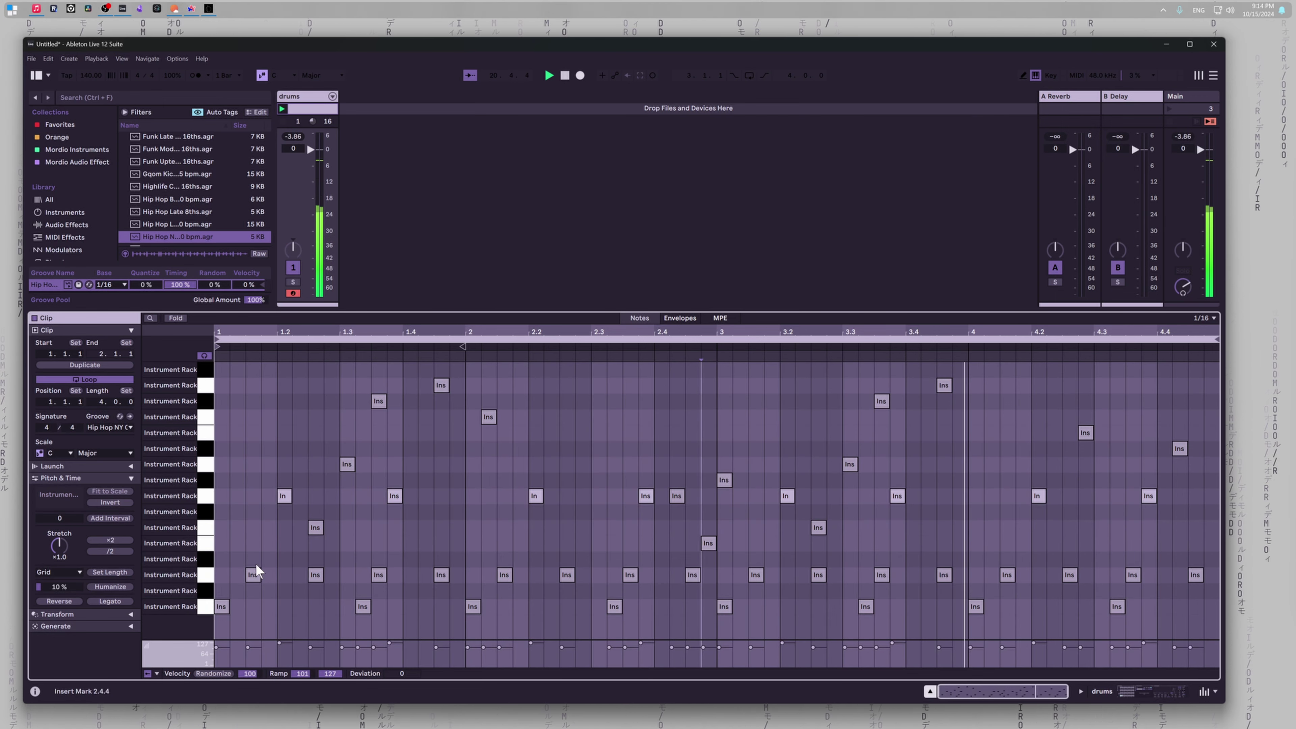
{"action": "double_click", "coordinate": [224, 556]}
{"action": "key", "text": "space"}
{"action": "left_click_drag", "start_coordinate": [276, 558], "coordinate": [215, 558]}
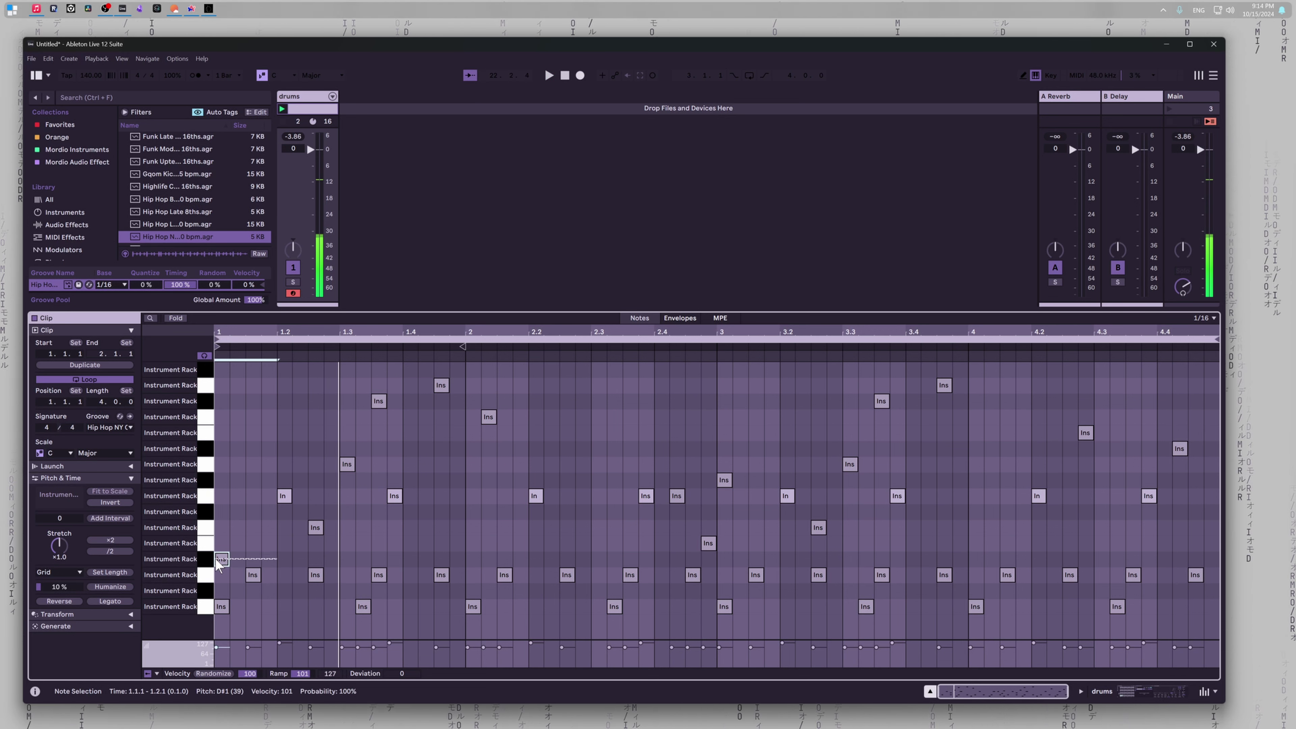
{"action": "key", "text": "ctrl+d"}
{"action": "key", "text": "ctrl+d"}
{"action": "key", "text": "ctrl+d"}
{"action": "key", "text": "ctrl+d"}
{"action": "key", "text": "ctrl+d"}
{"action": "key", "text": "ctrl+d"}
{"action": "key", "text": "ctrl+d"}
{"action": "key", "text": "ctrl+d"}
{"action": "key", "text": "ctrl+d"}
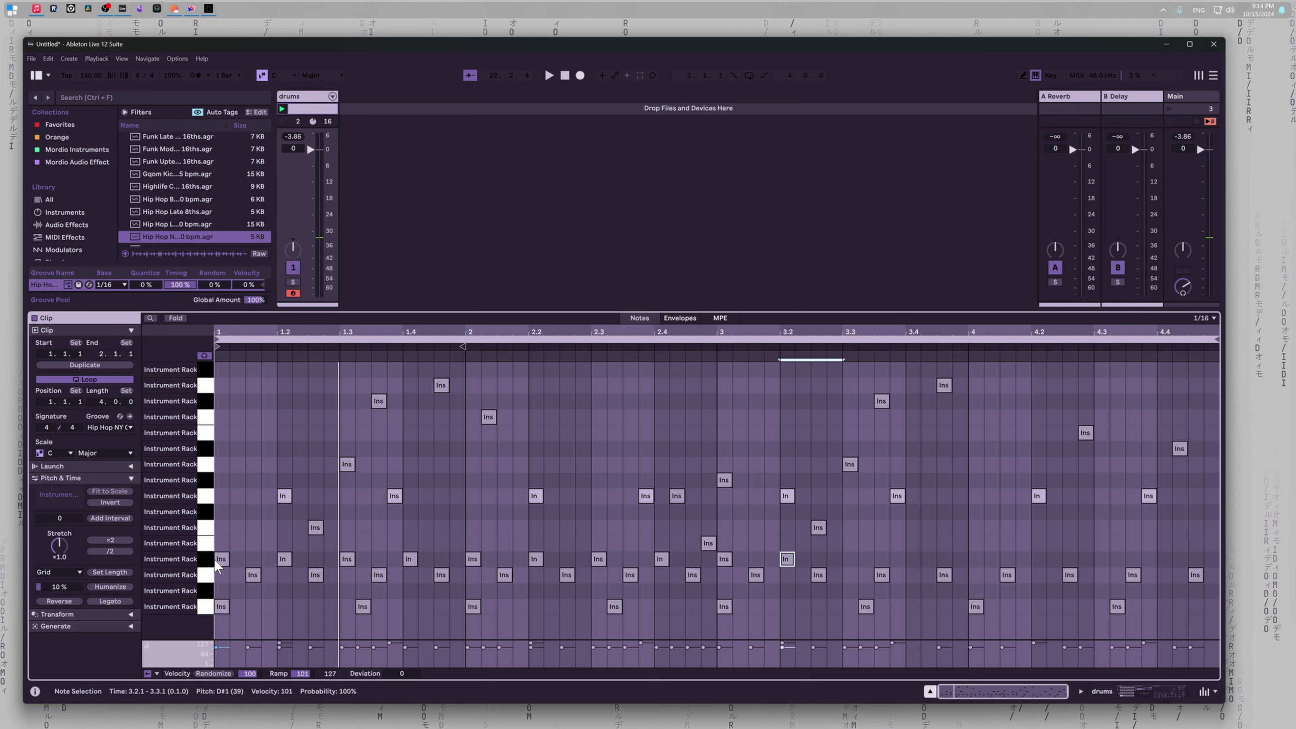
{"action": "key", "text": "ctrl+d"}
{"action": "key", "text": "ctrl+d"}
{"action": "key", "text": "ctrl+d"}
{"action": "key", "text": "ctrl+d"}
{"action": "key", "text": "ctrl+d"}
{"action": "key", "text": "ctrl+d"}
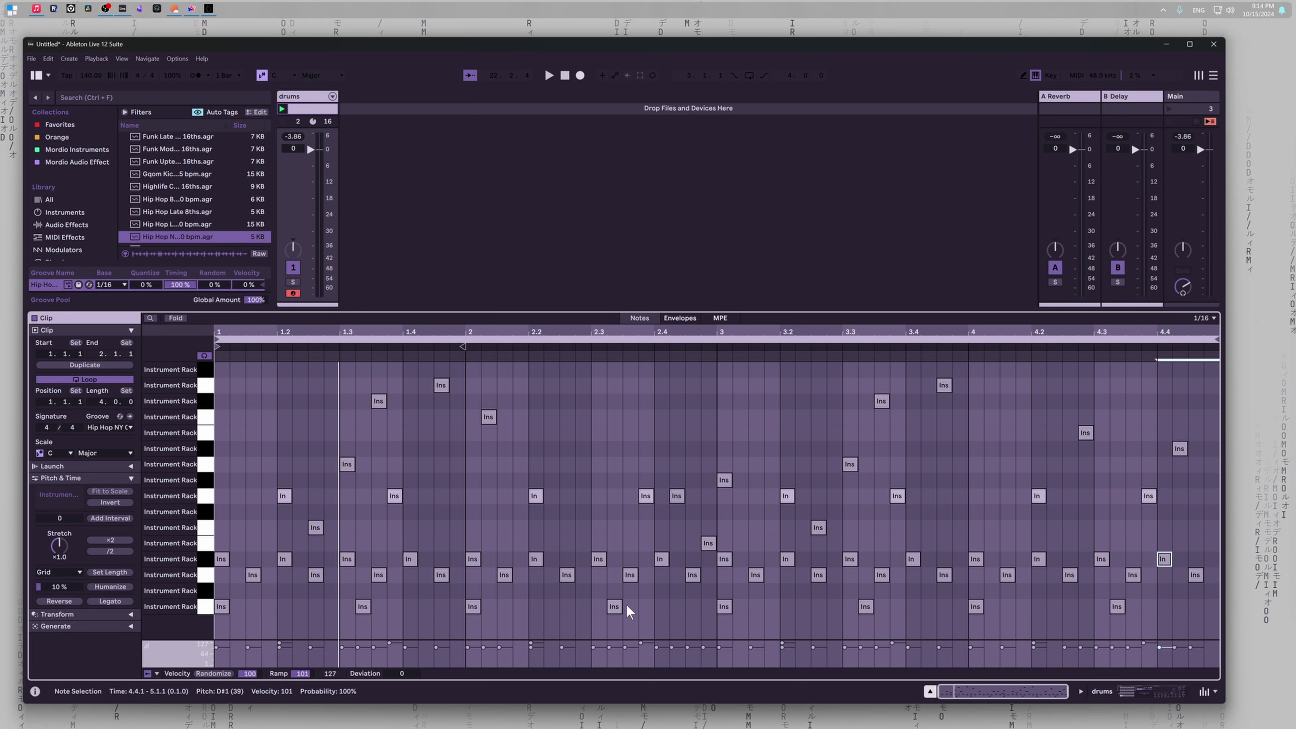
Step: Add extra notes on D#1 at 2.3.4 and on D1 at 4.1.4, and play the pattern
{"action": "double_click", "coordinate": [641, 558]}
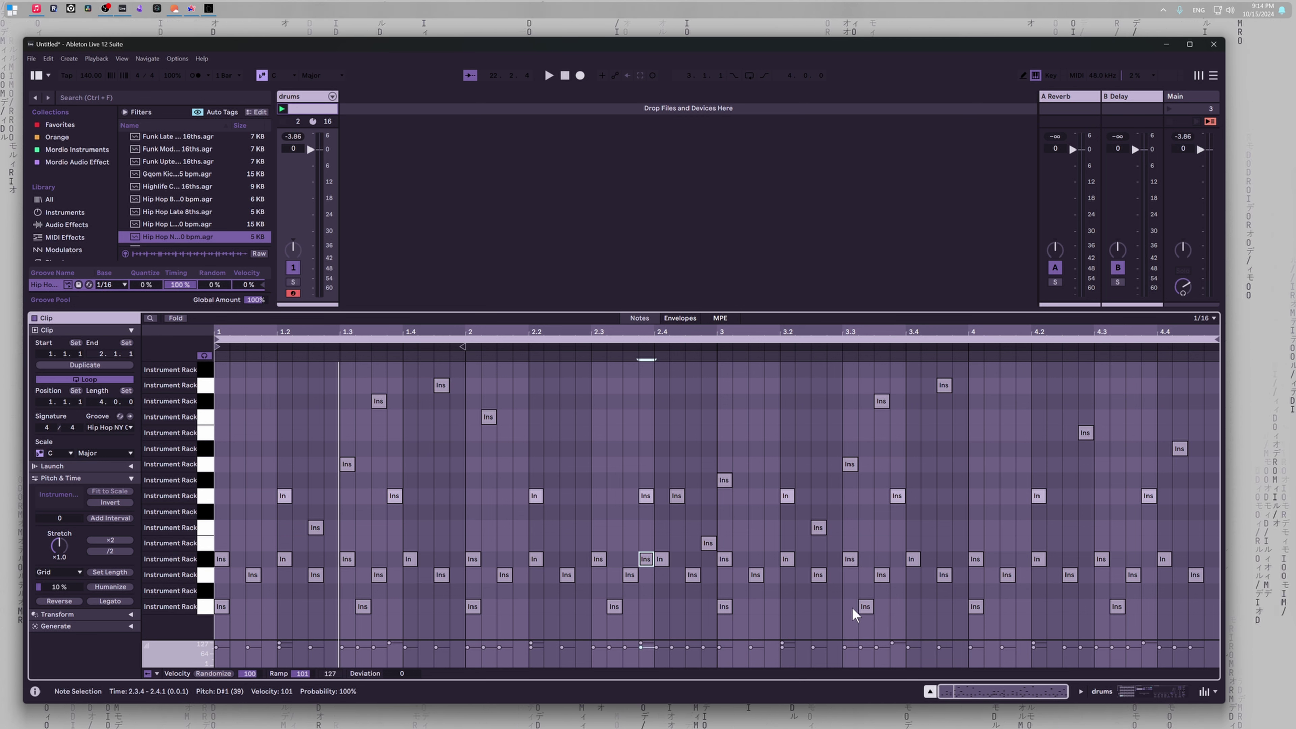
{"action": "left_click", "coordinate": [892, 609]}
{"action": "double_click", "coordinate": [893, 608]}
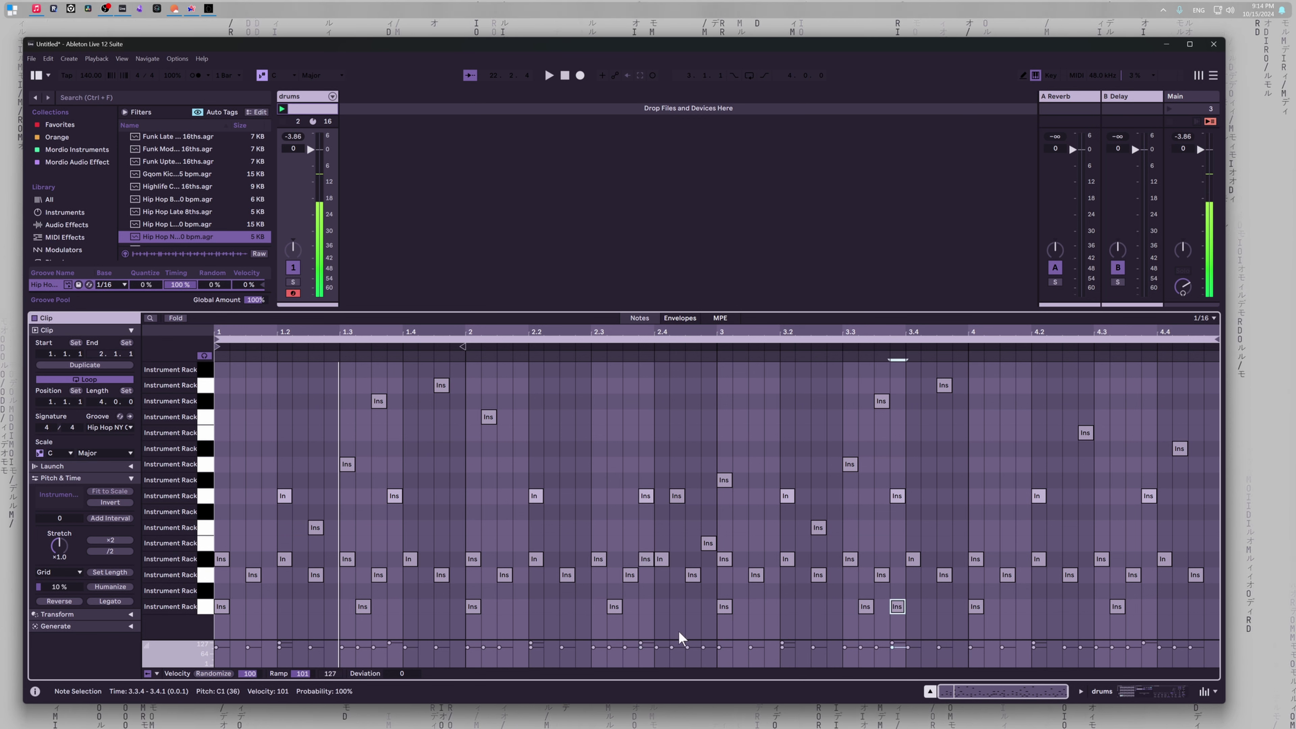
{"action": "key", "text": "Up"}
{"action": "key", "text": "Up"}
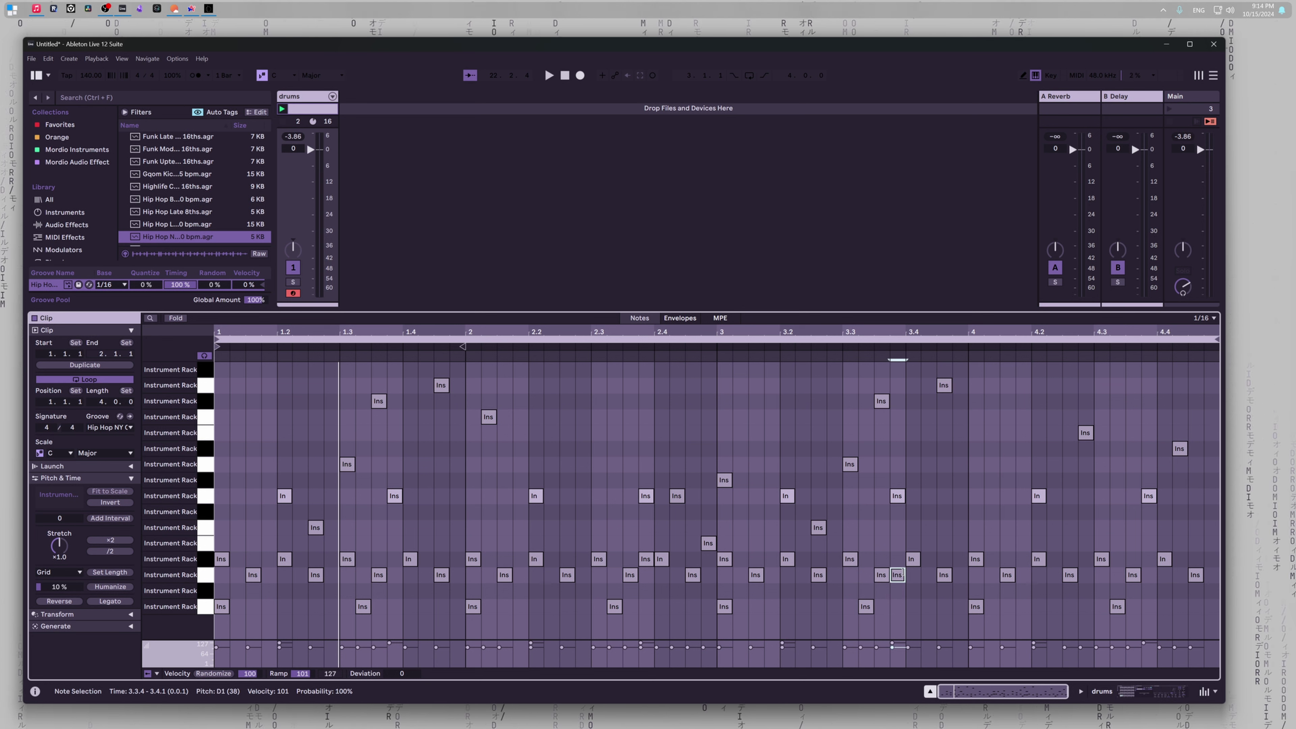
{"action": "left_click_drag", "start_coordinate": [897, 576], "coordinate": [1026, 582]}
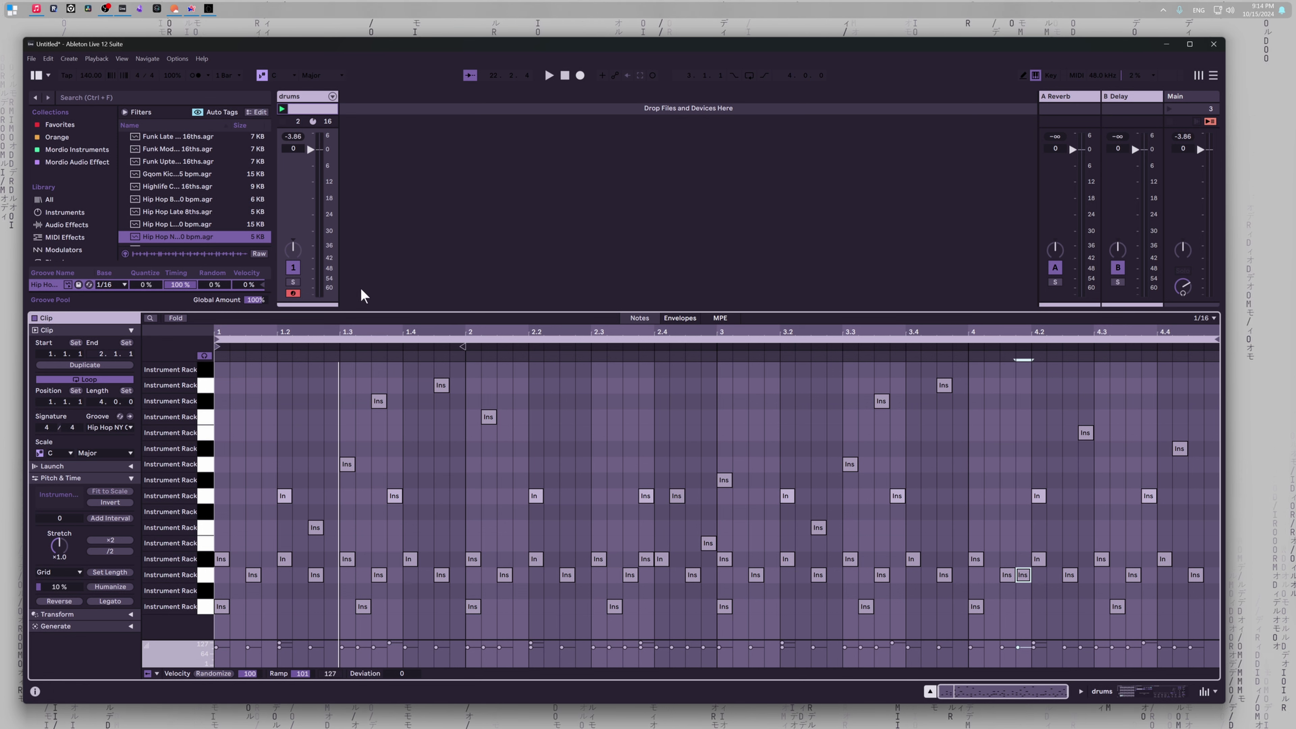
{"action": "key", "text": "space"}
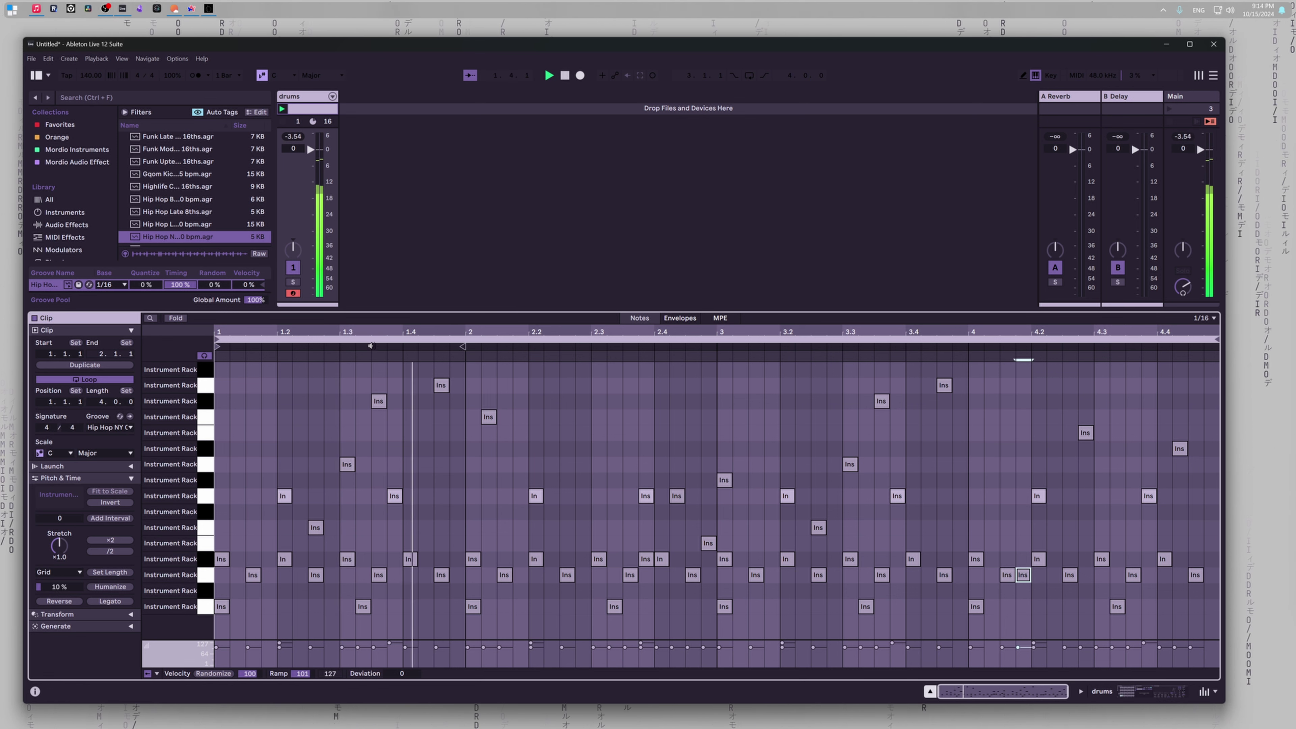
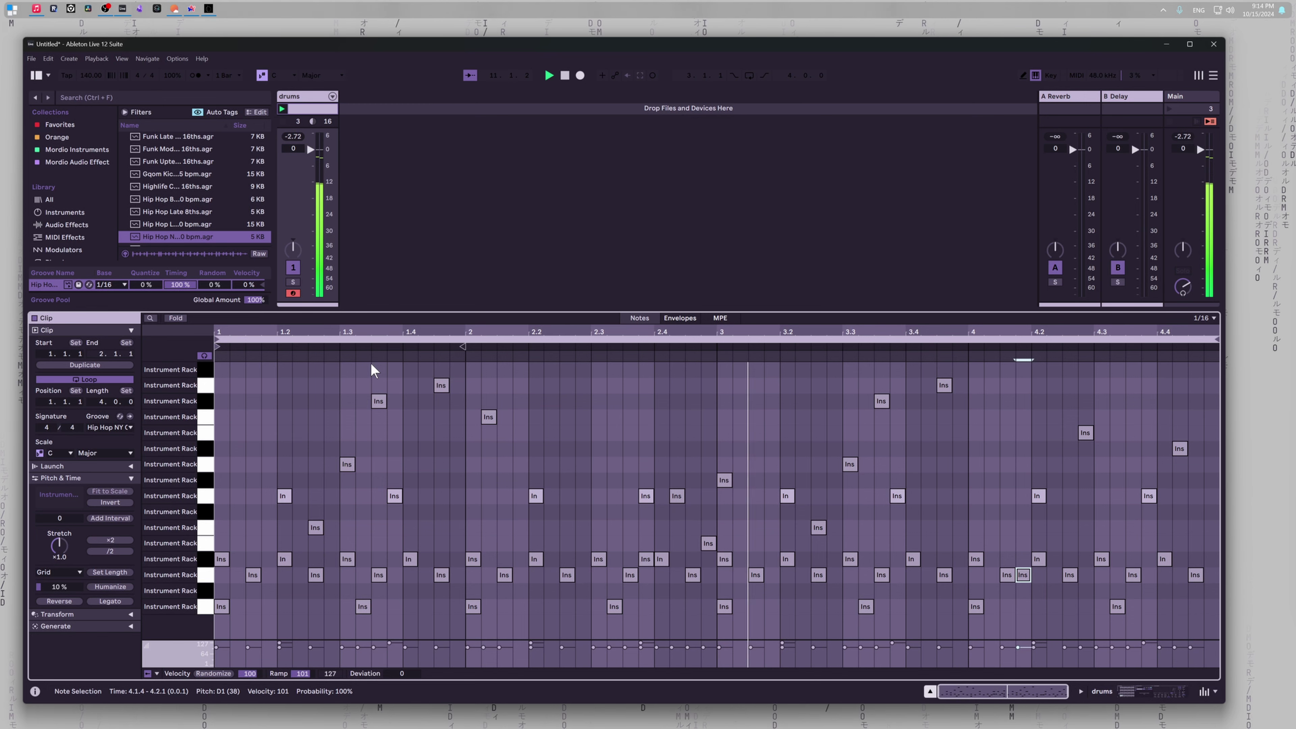
Step: Return to the session overview and select the Kick 70s 1 pad on C1 in the Drum Rack
{"action": "key", "text": "shift+Tab"}
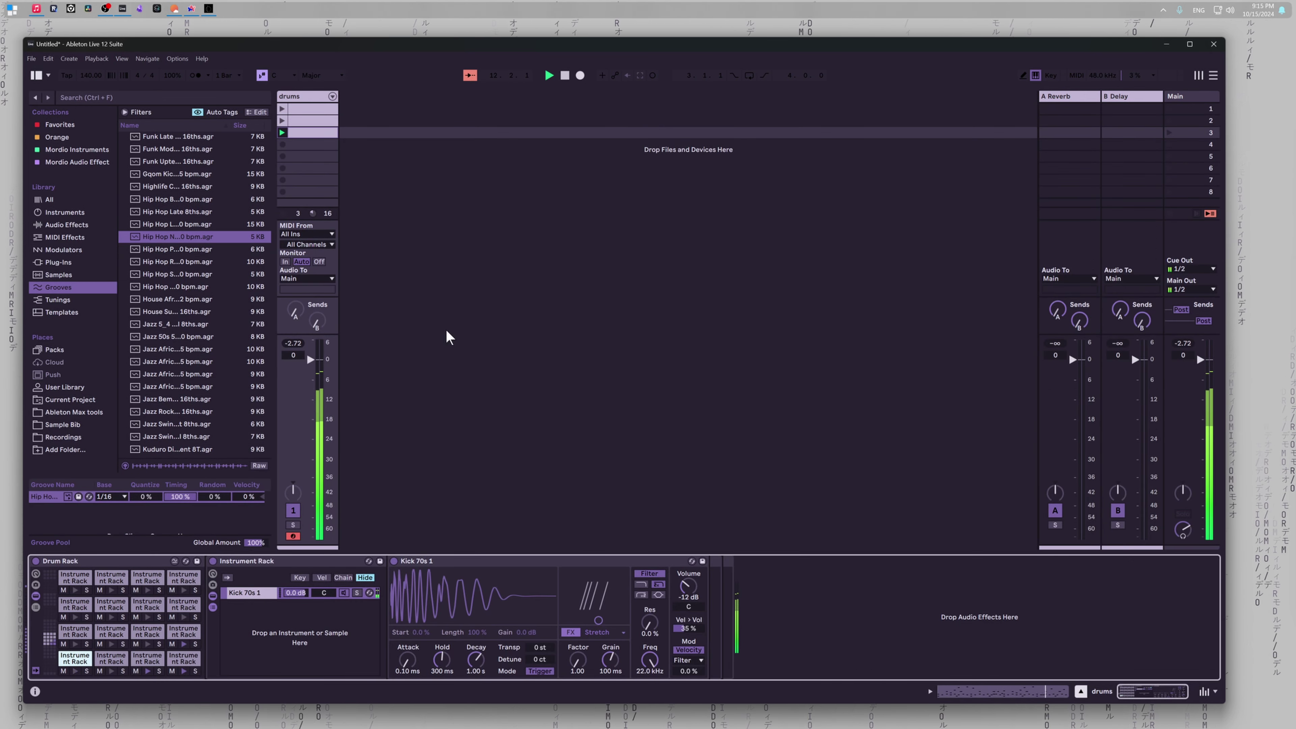
{"action": "left_click", "coordinate": [449, 333]}
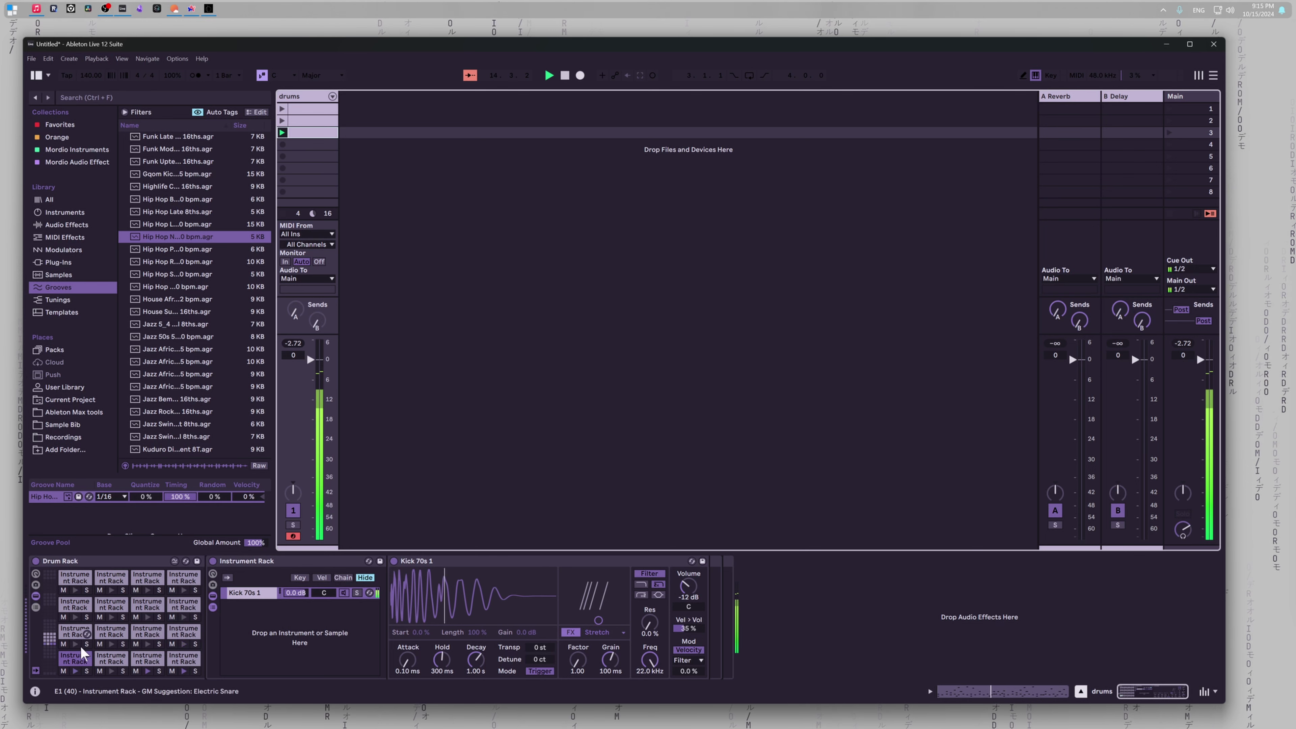
{"action": "left_click", "coordinate": [76, 654]}
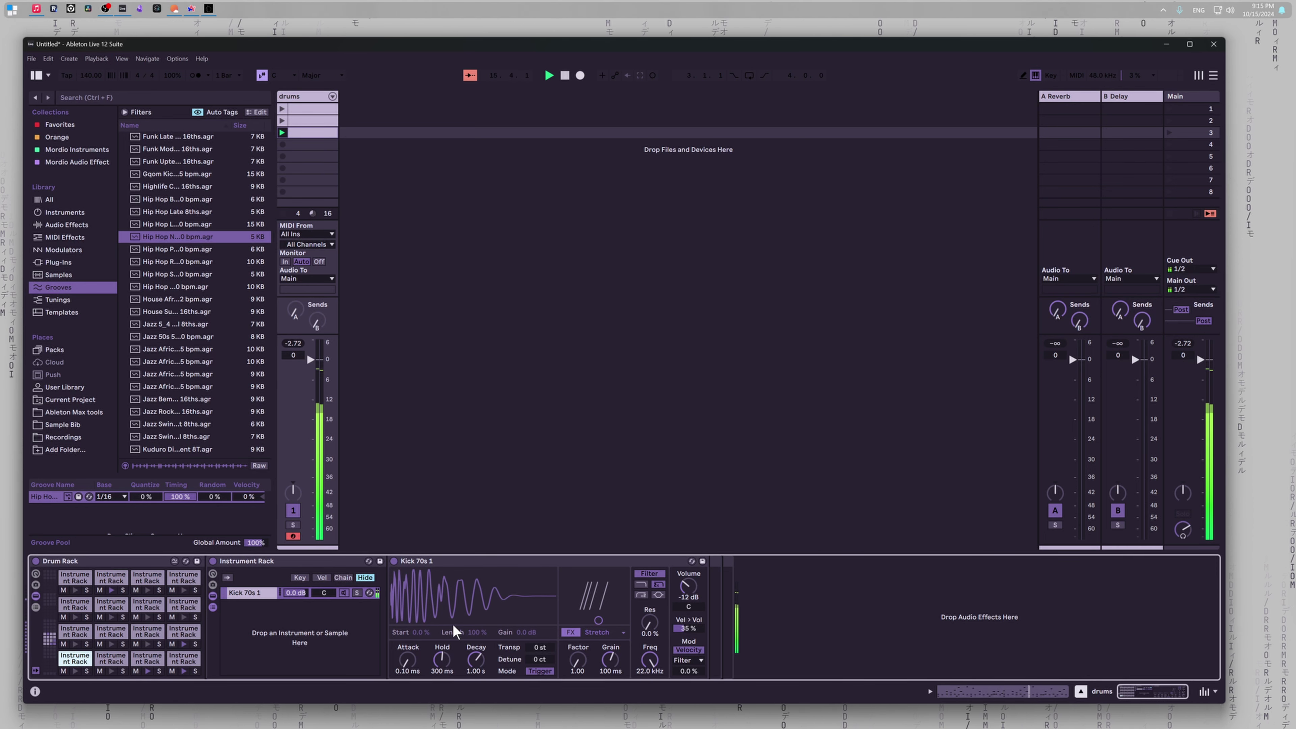
Step: Give the Kick 70s 1 sampler a Sub Osc effect at 75 % and 75.2 Hz, and lower its filter frequency to 1.11 kHz
{"action": "left_click", "coordinate": [612, 632]}
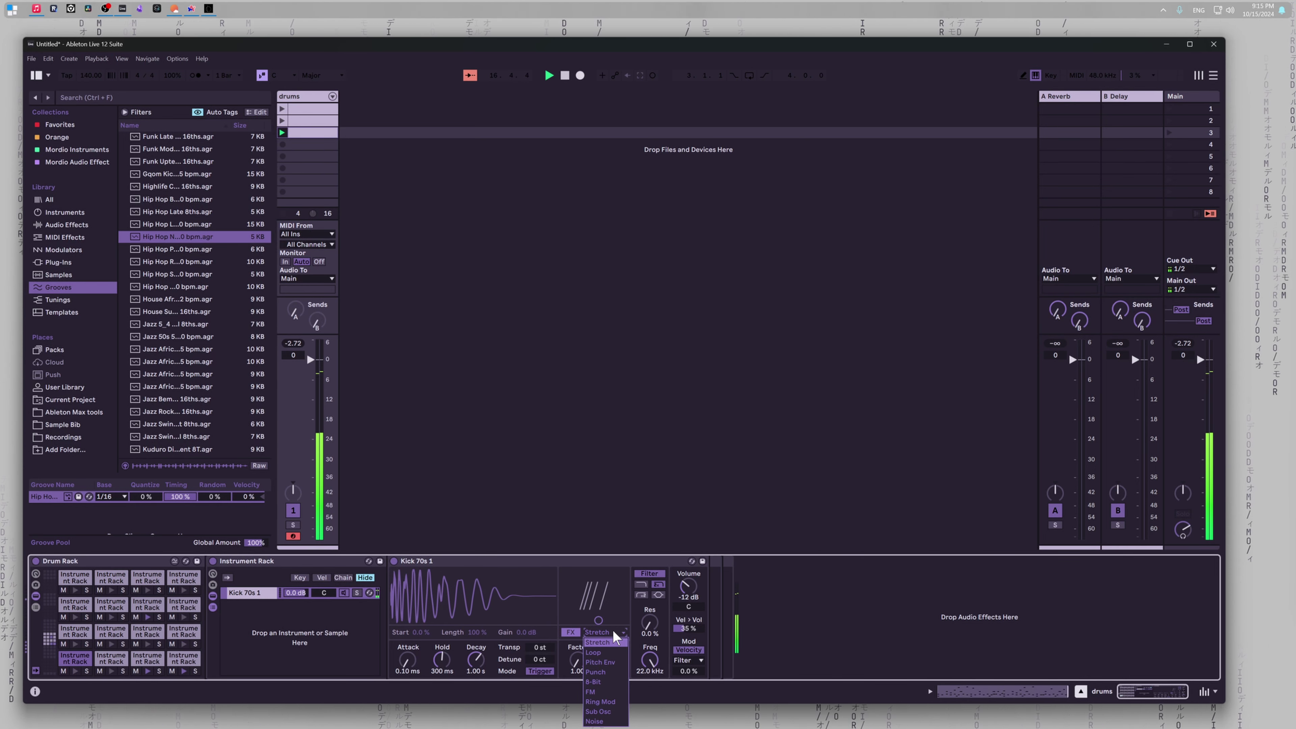
{"action": "left_click", "coordinate": [603, 711]}
{"action": "left_click_drag", "start_coordinate": [594, 621], "coordinate": [604, 583]}
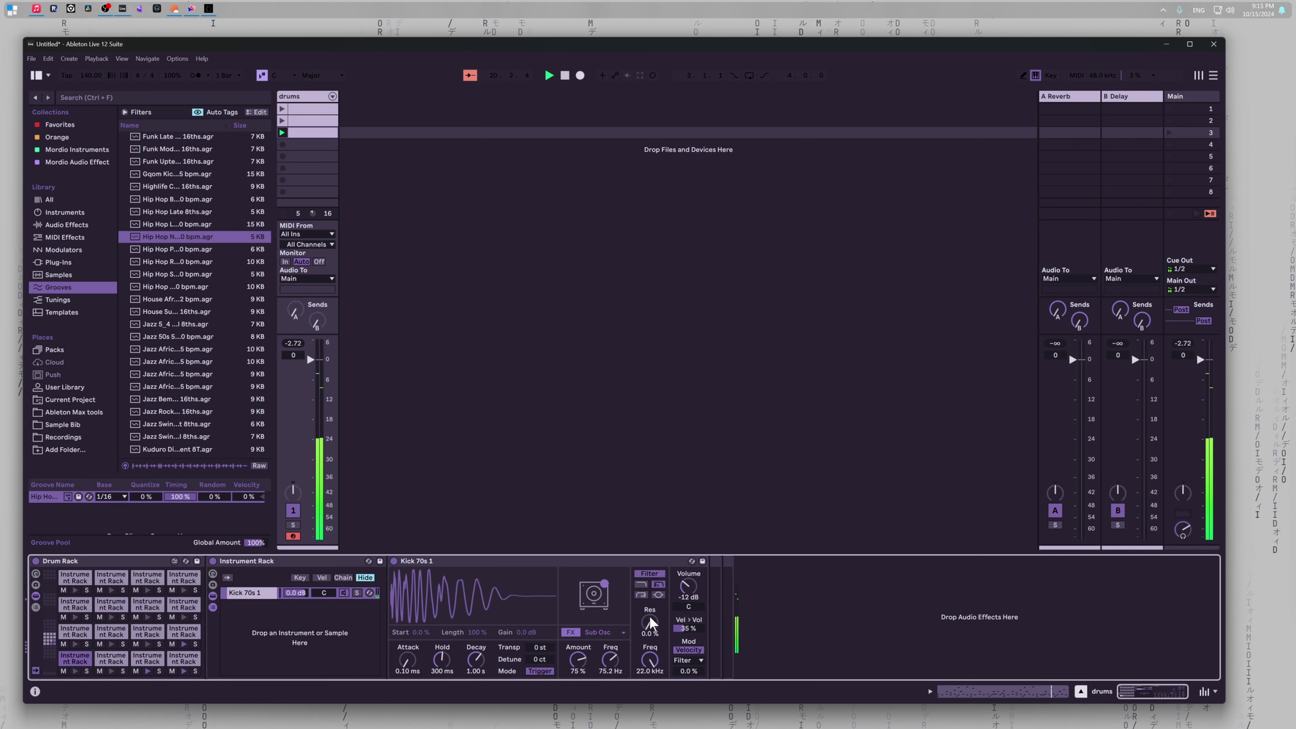
{"action": "mouse_move", "coordinate": [650, 660]}
{"action": "left_mouse_down"}
{"action": "mouse_move", "coordinate": [650, 679]}
{"action": "mouse_move", "coordinate": [650, 662]}
{"action": "left_mouse_up"}
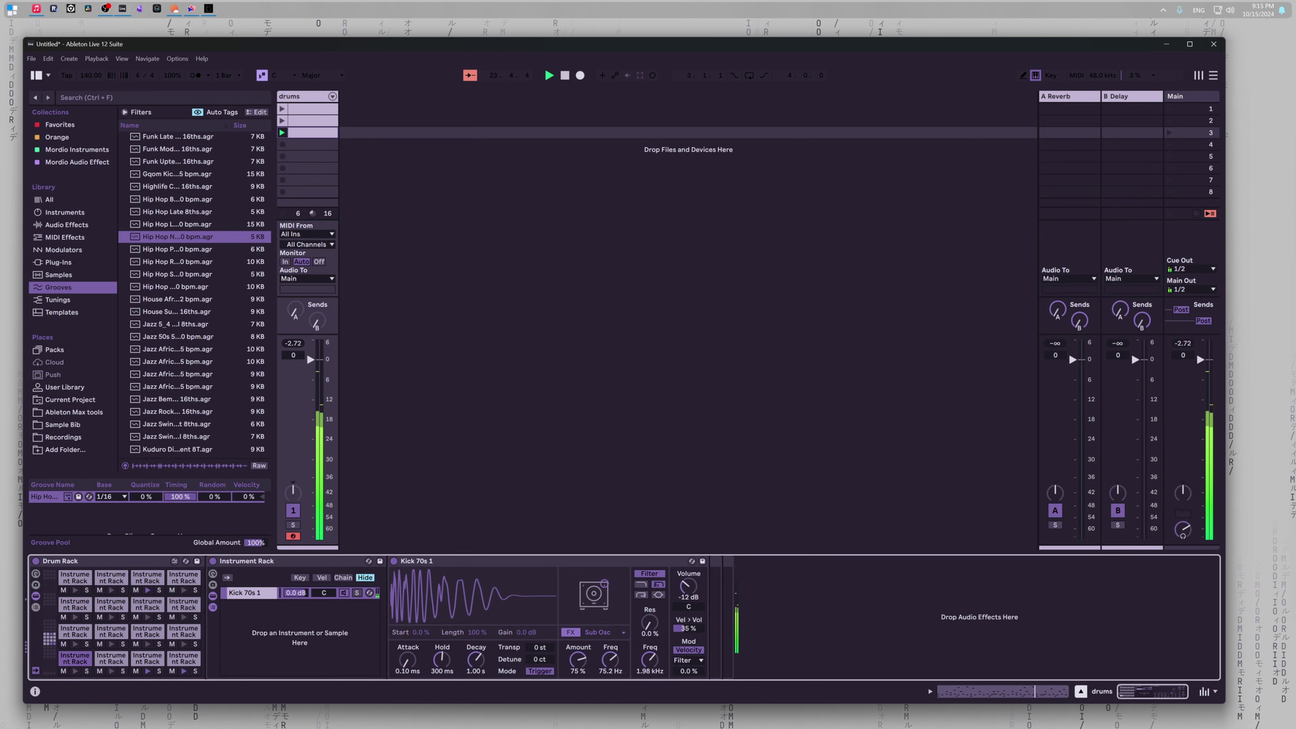
{"action": "left_click_drag", "start_coordinate": [650, 660], "coordinate": [650, 657]}
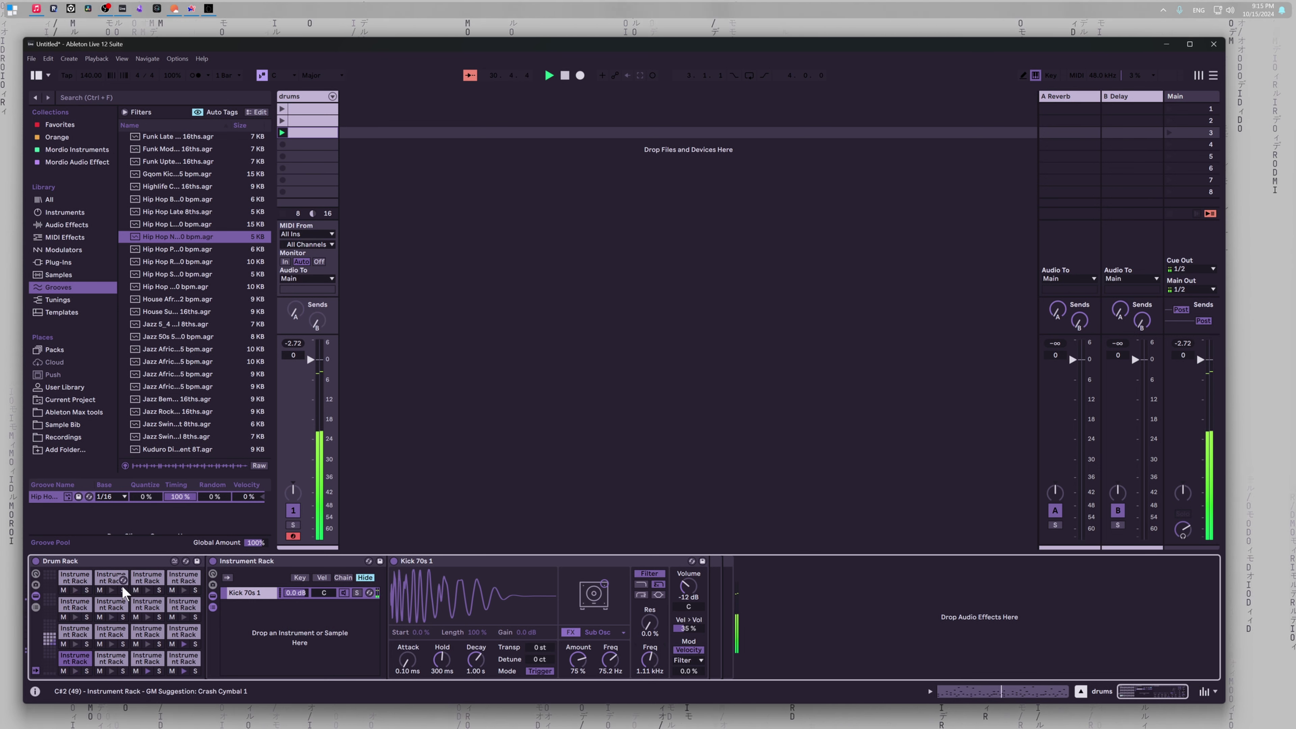
Step: Select the E-Perc Click Unsounded pad on G1, try the Punch effect, and switch its playback effect to Pitch Env
{"action": "left_click", "coordinate": [184, 631]}
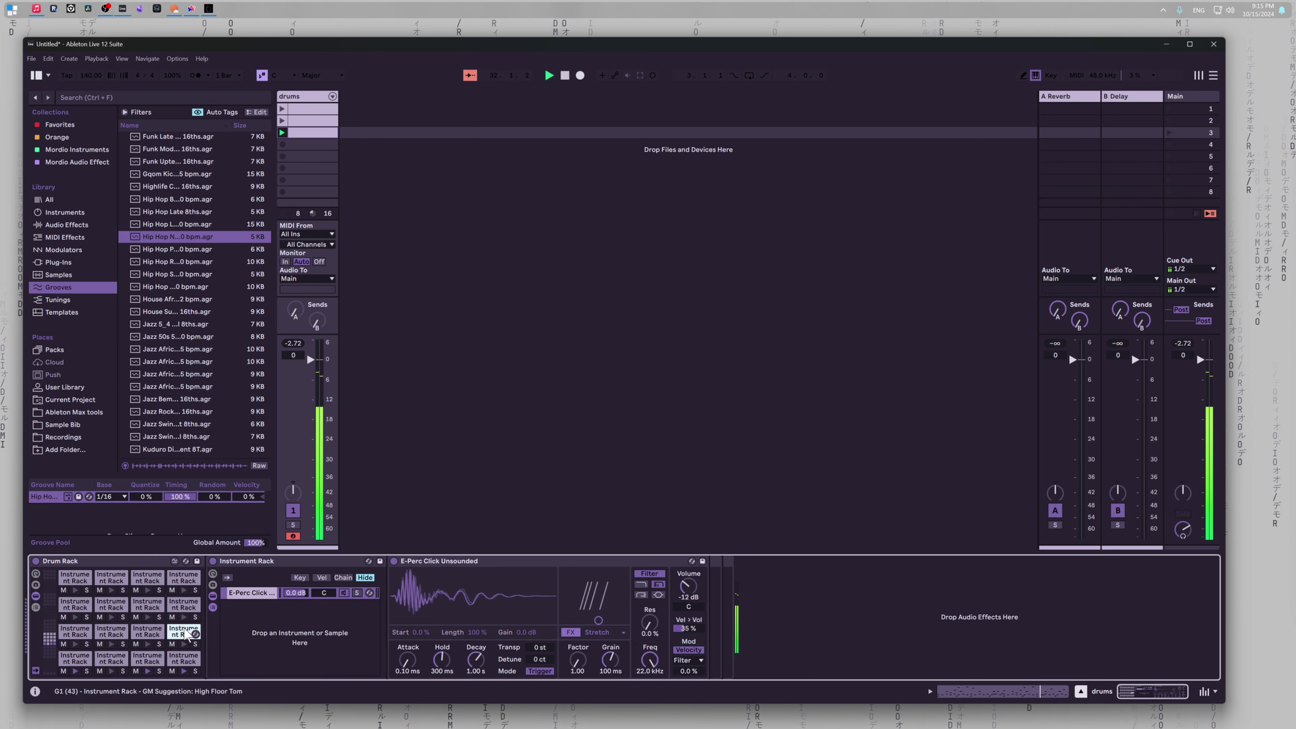
{"action": "left_click", "coordinate": [606, 631]}
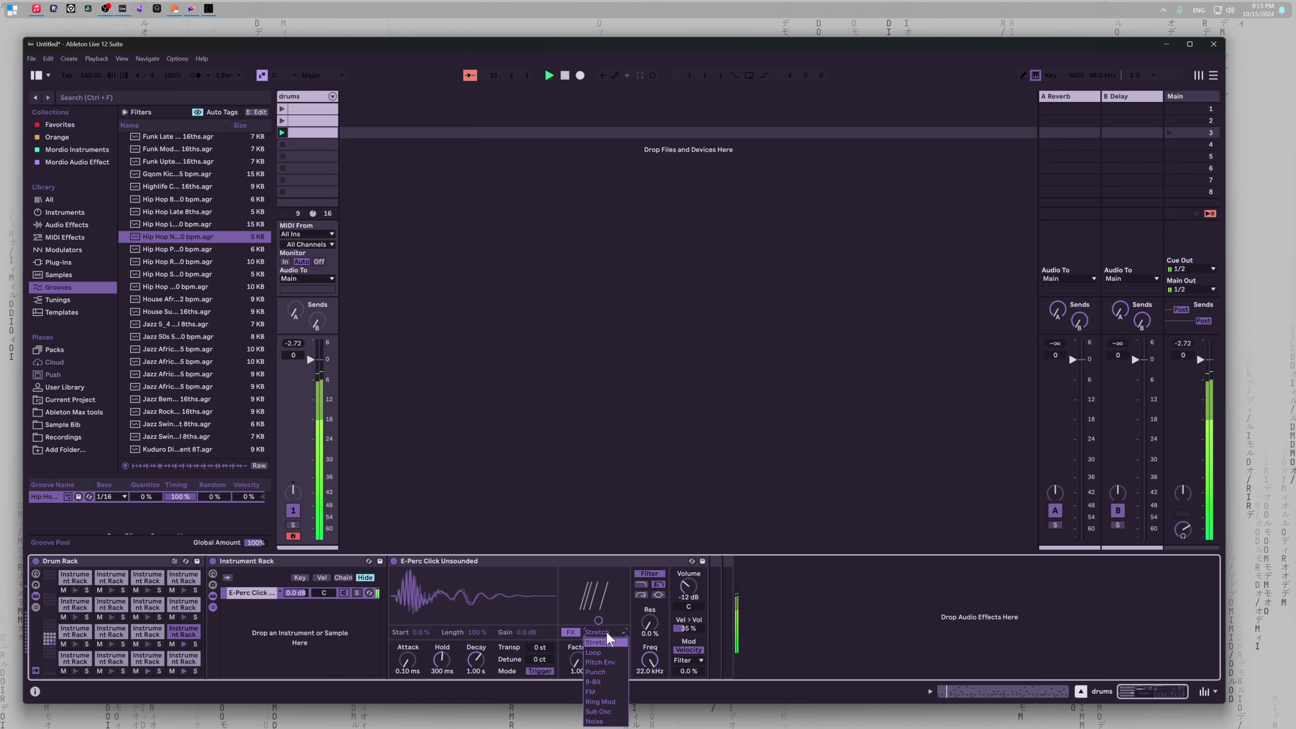
{"action": "left_click", "coordinate": [604, 669]}
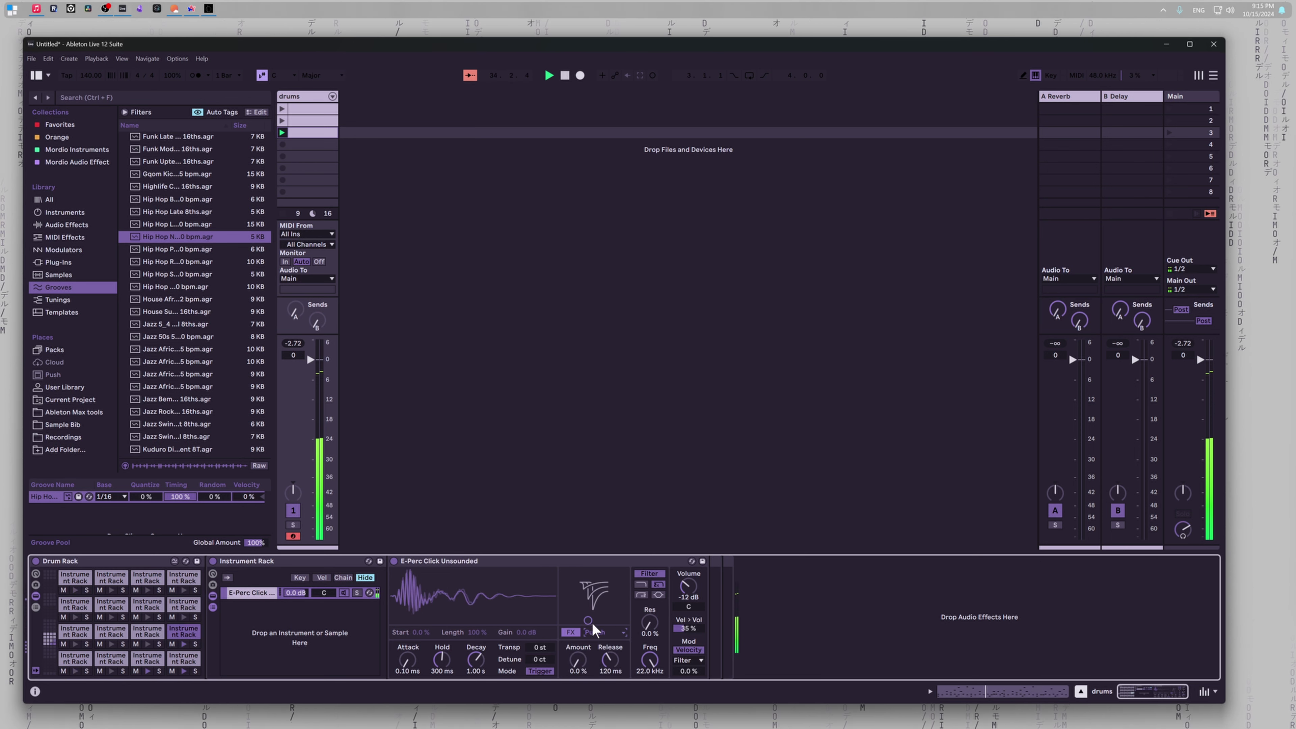
{"action": "left_click", "coordinate": [599, 632]}
{"action": "left_click", "coordinate": [604, 663]}
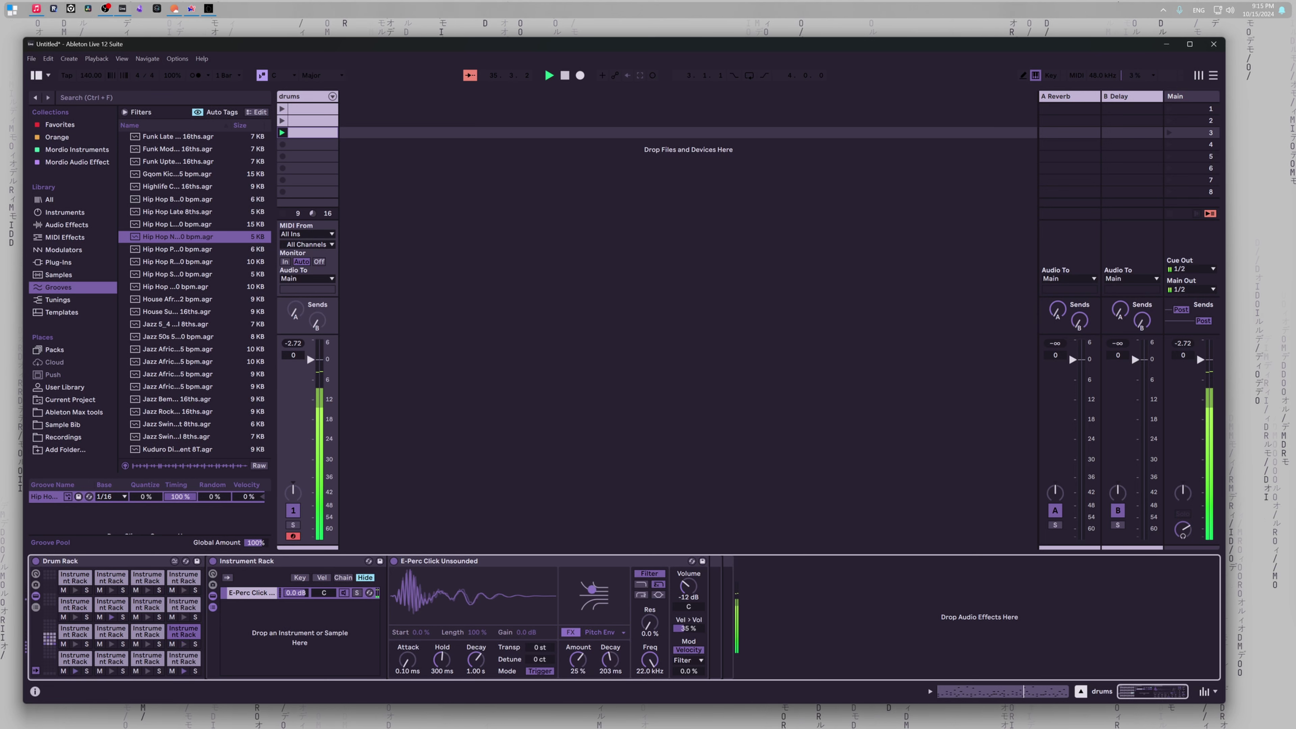
Step: Compare extreme pitch envelope settings with the effect on and off, and set Amount to 14 % and Decay to 180 ms
{"action": "mouse_move", "coordinate": [588, 584]}
{"action": "left_mouse_down"}
{"action": "mouse_move", "coordinate": [599, 603]}
{"action": "mouse_move", "coordinate": [606, 588]}
{"action": "left_mouse_up"}
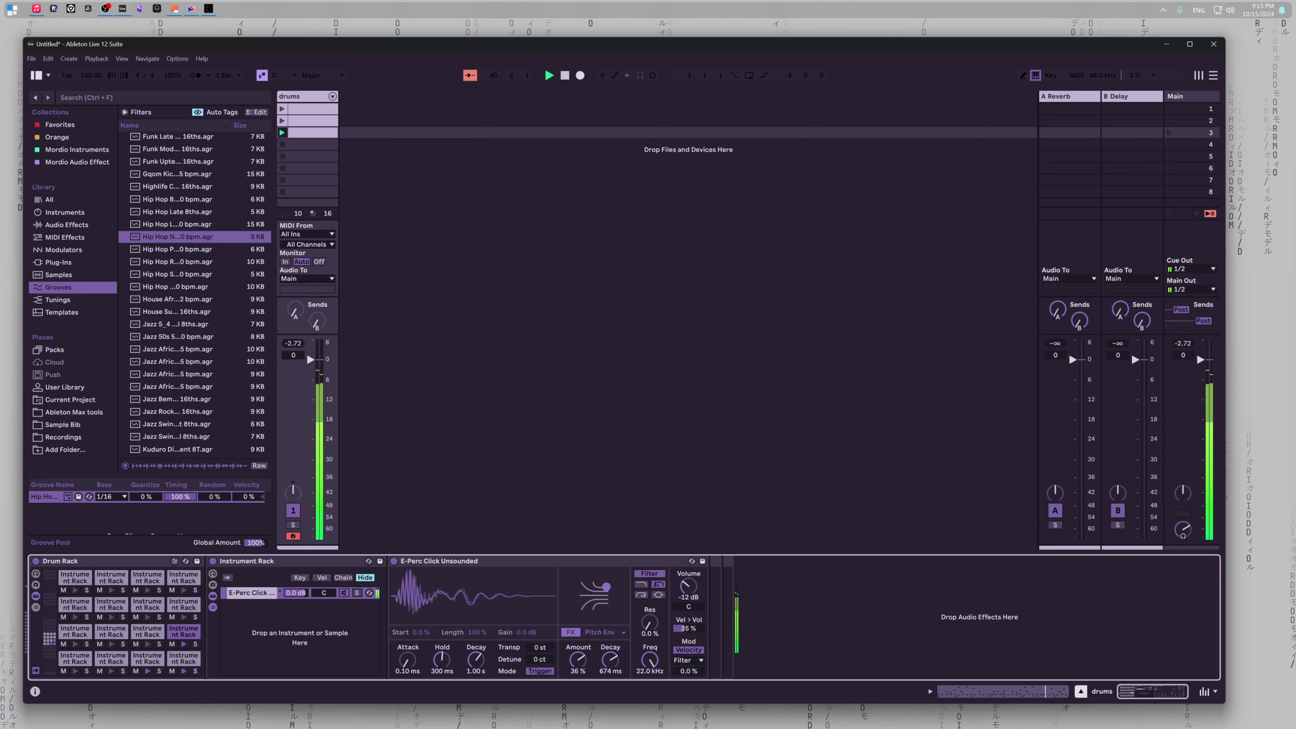
{"action": "left_click_drag", "start_coordinate": [603, 590], "coordinate": [590, 595]}
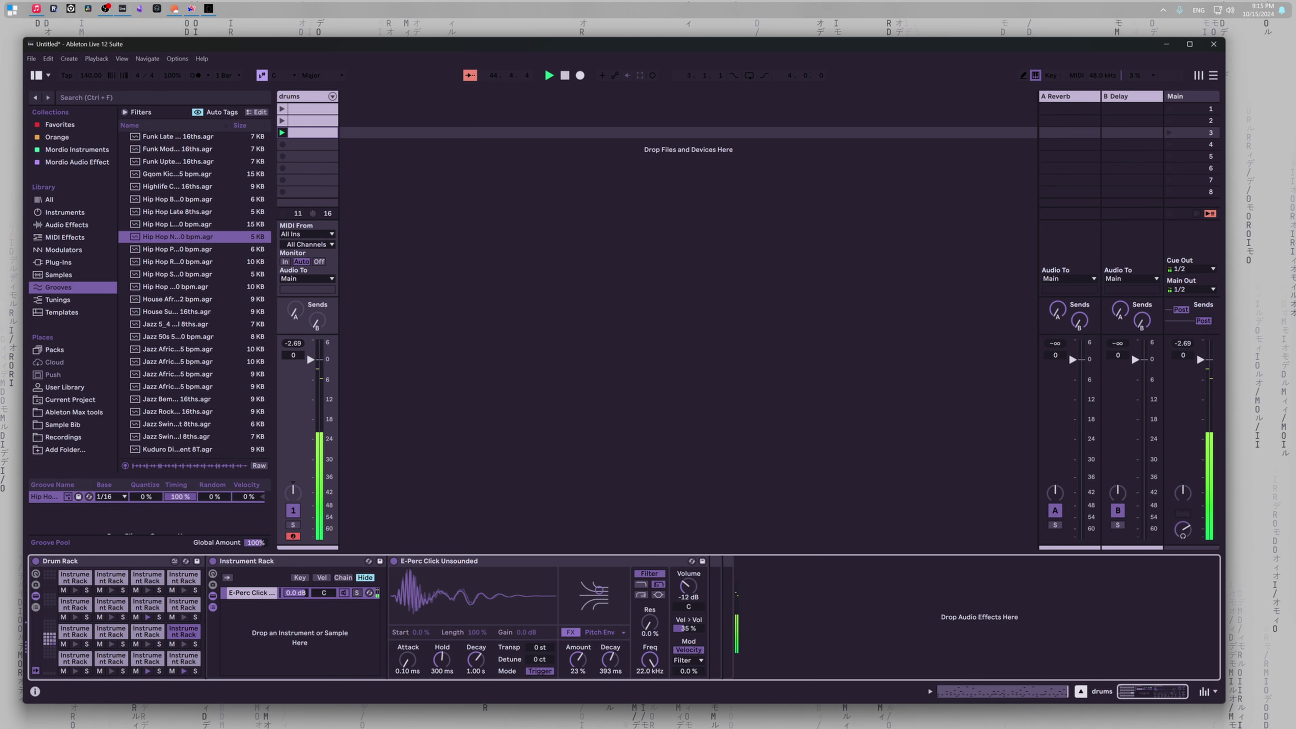
{"action": "left_click_drag", "start_coordinate": [611, 590], "coordinate": [563, 571]}
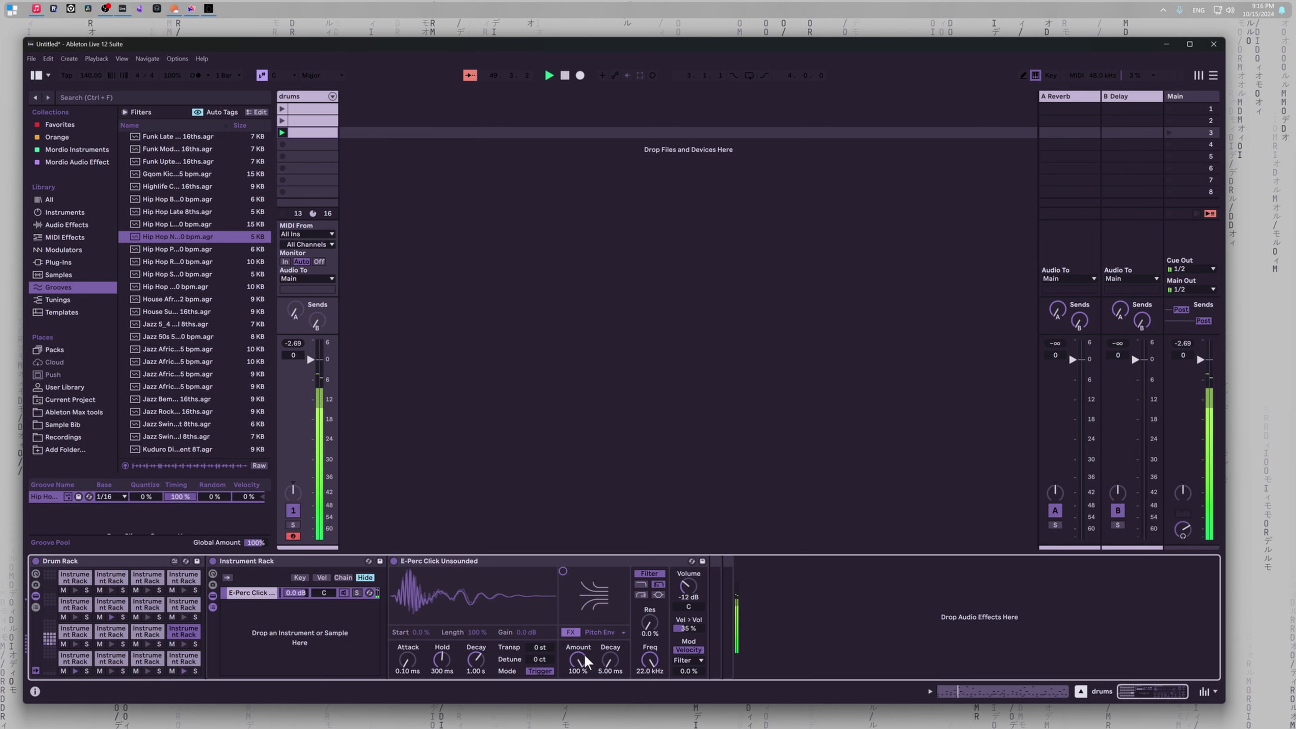
{"action": "mouse_move", "coordinate": [538, 599]}
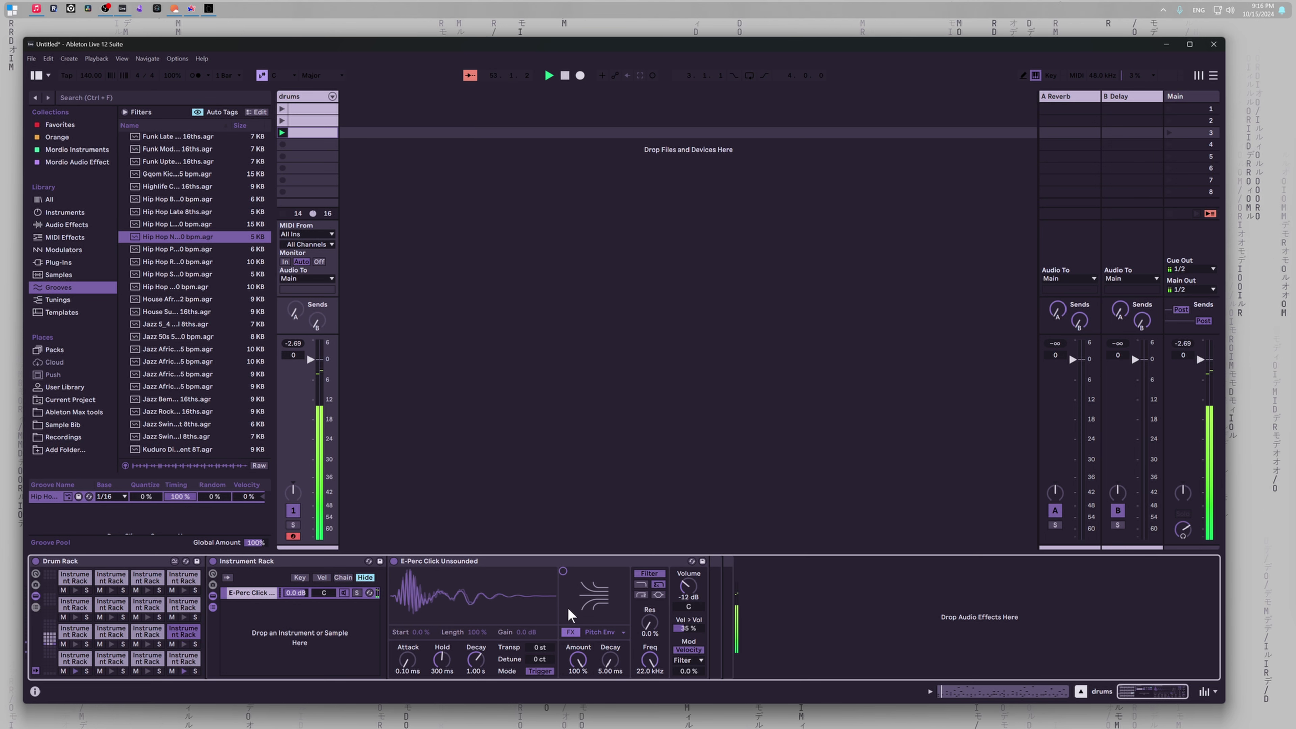
{"action": "left_click", "coordinate": [570, 633]}
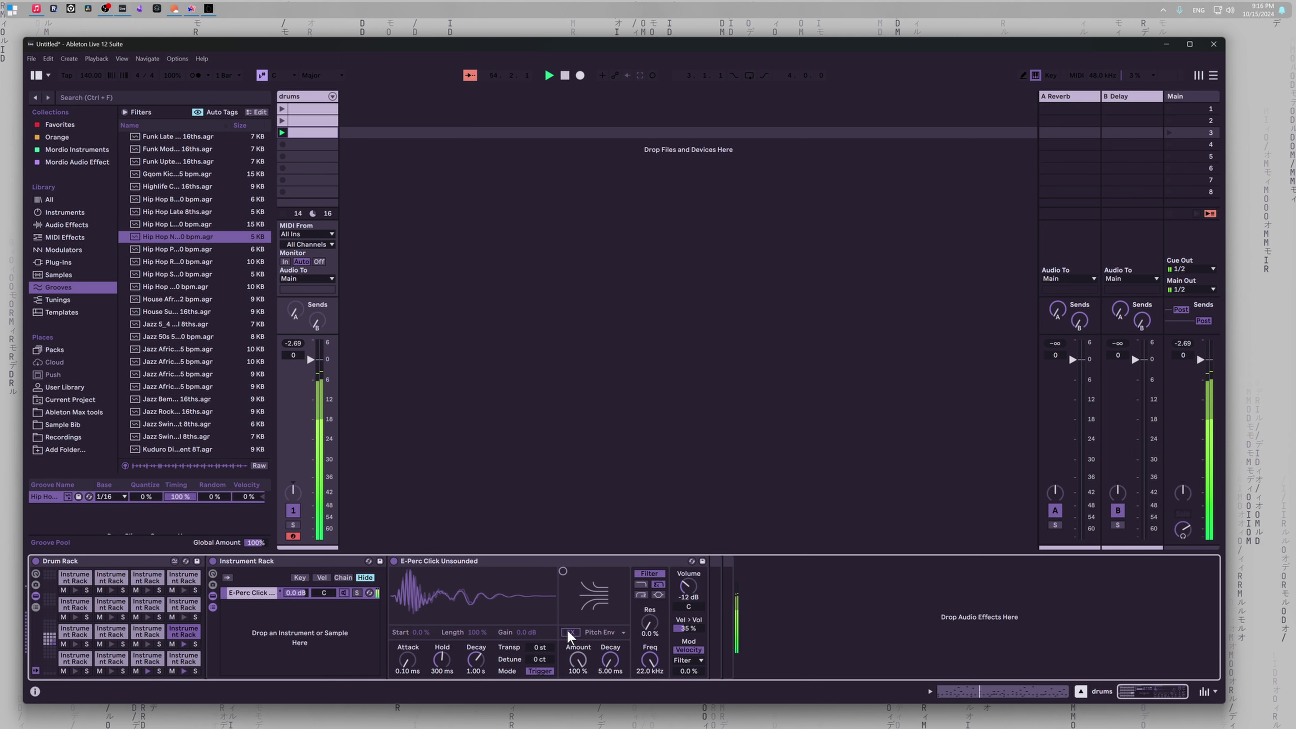
{"action": "left_click", "coordinate": [569, 634]}
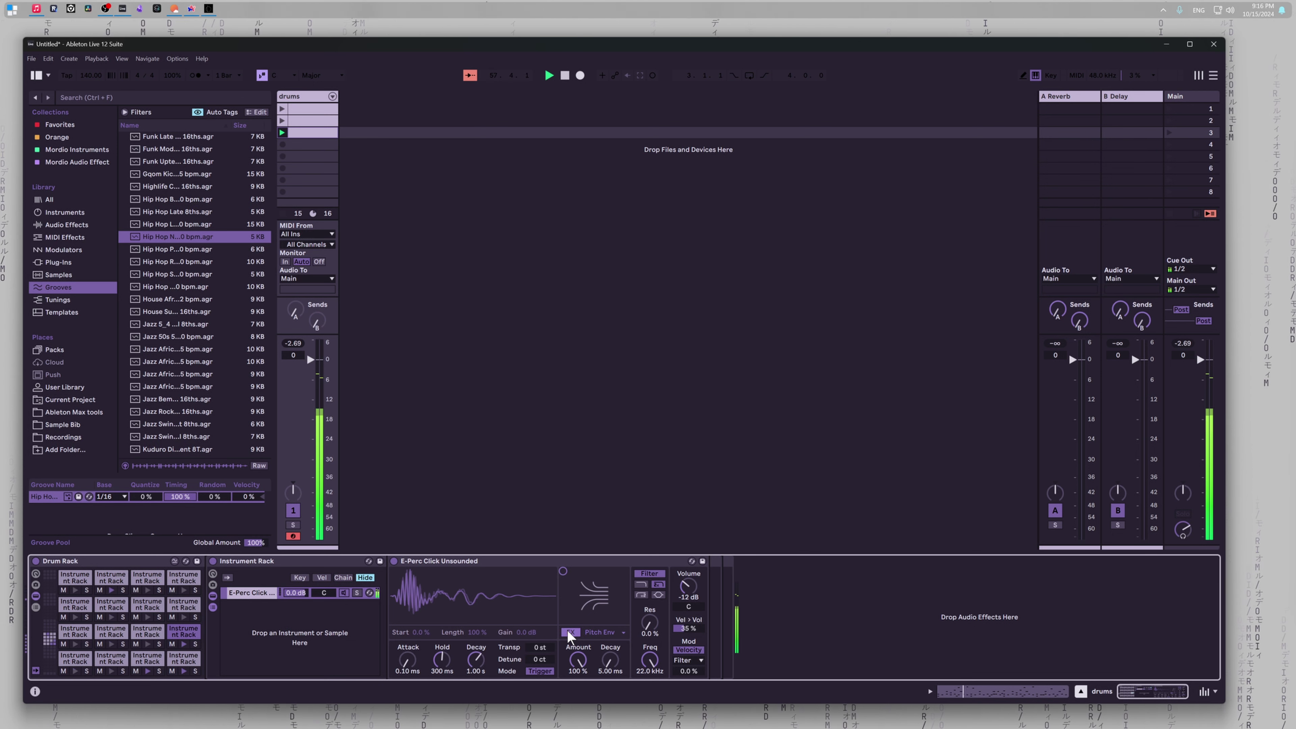
{"action": "left_click_drag", "start_coordinate": [606, 656], "coordinate": [579, 699]}
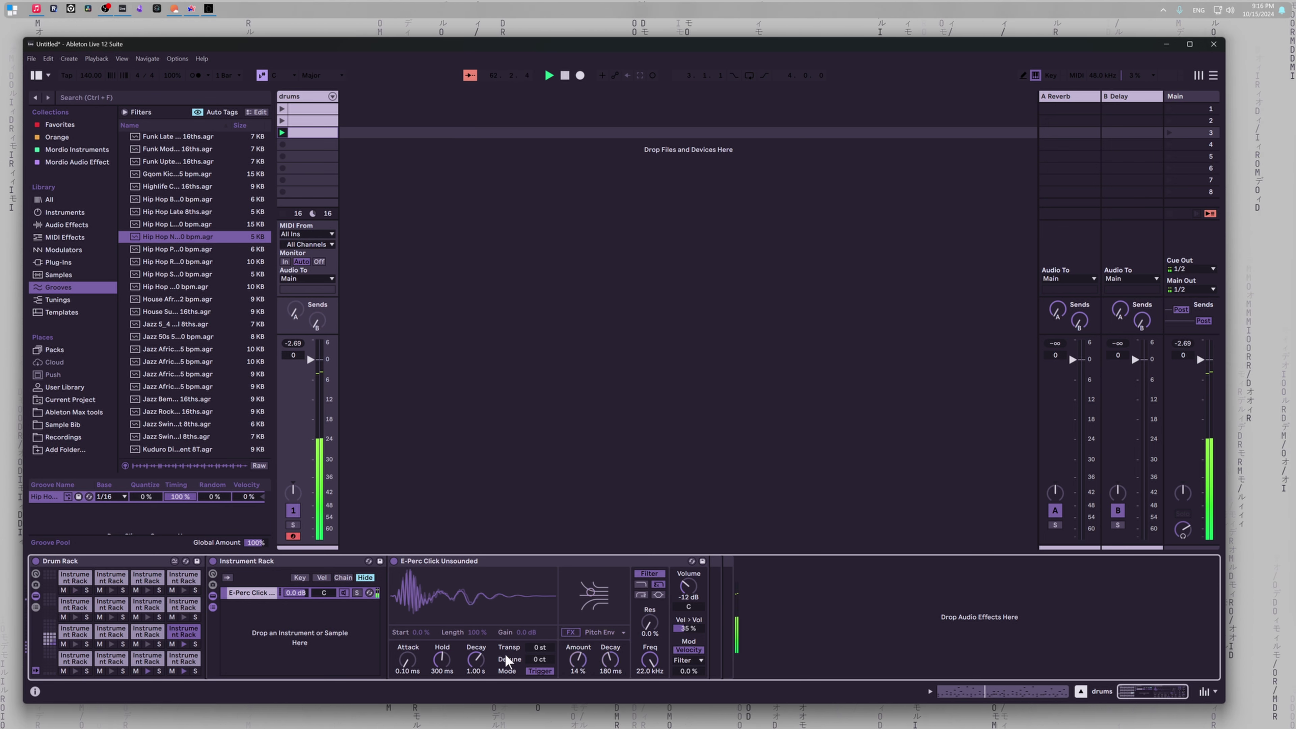
Step: Apply the Loop effect to the E-Perc Digital Knock pad on E1 with Offset at 21 % and Length at 168 ms
{"action": "left_click", "coordinate": [147, 633]}
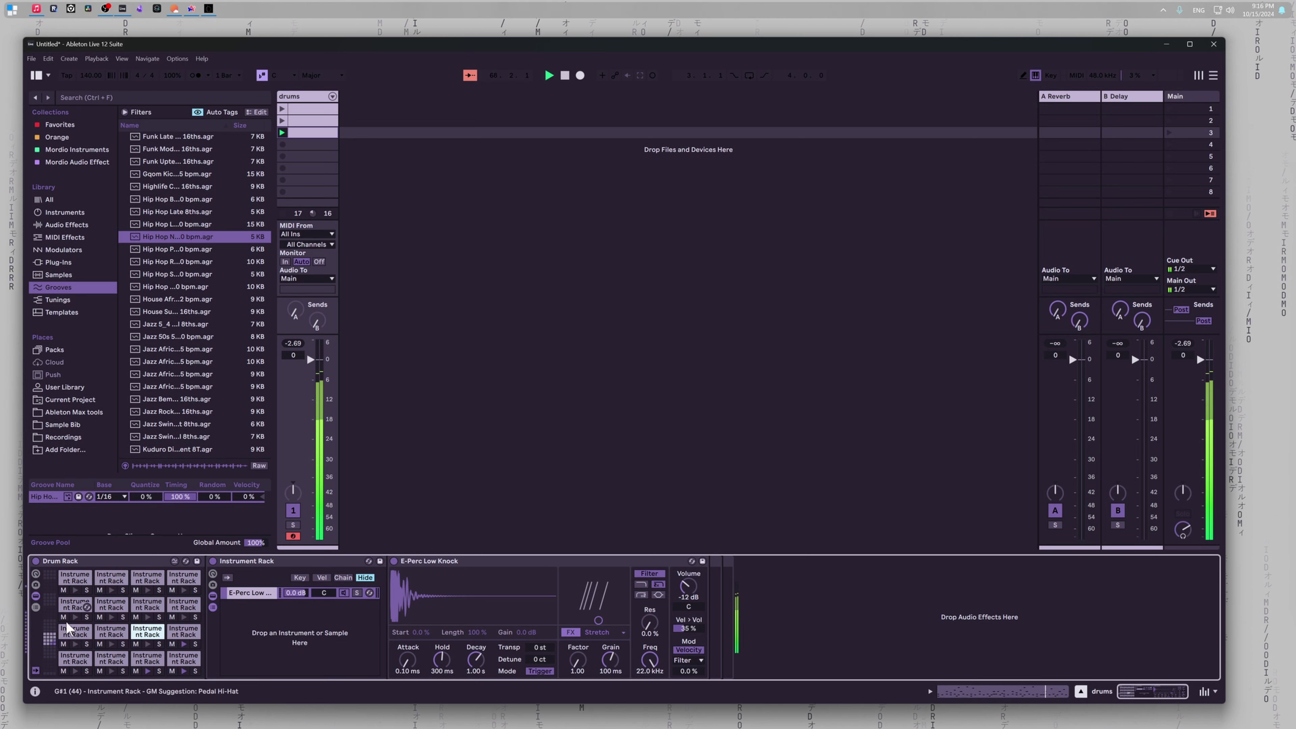
{"action": "left_click", "coordinate": [74, 633]}
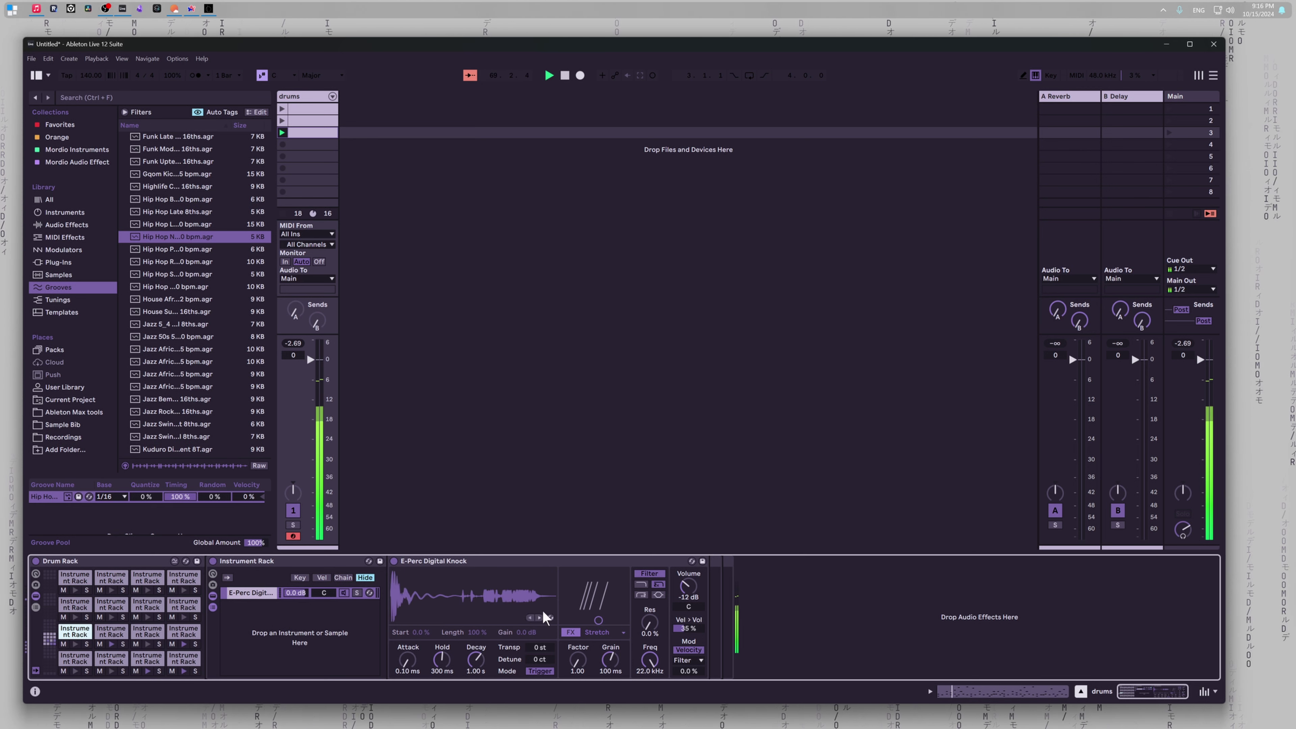
{"action": "left_click", "coordinate": [621, 633]}
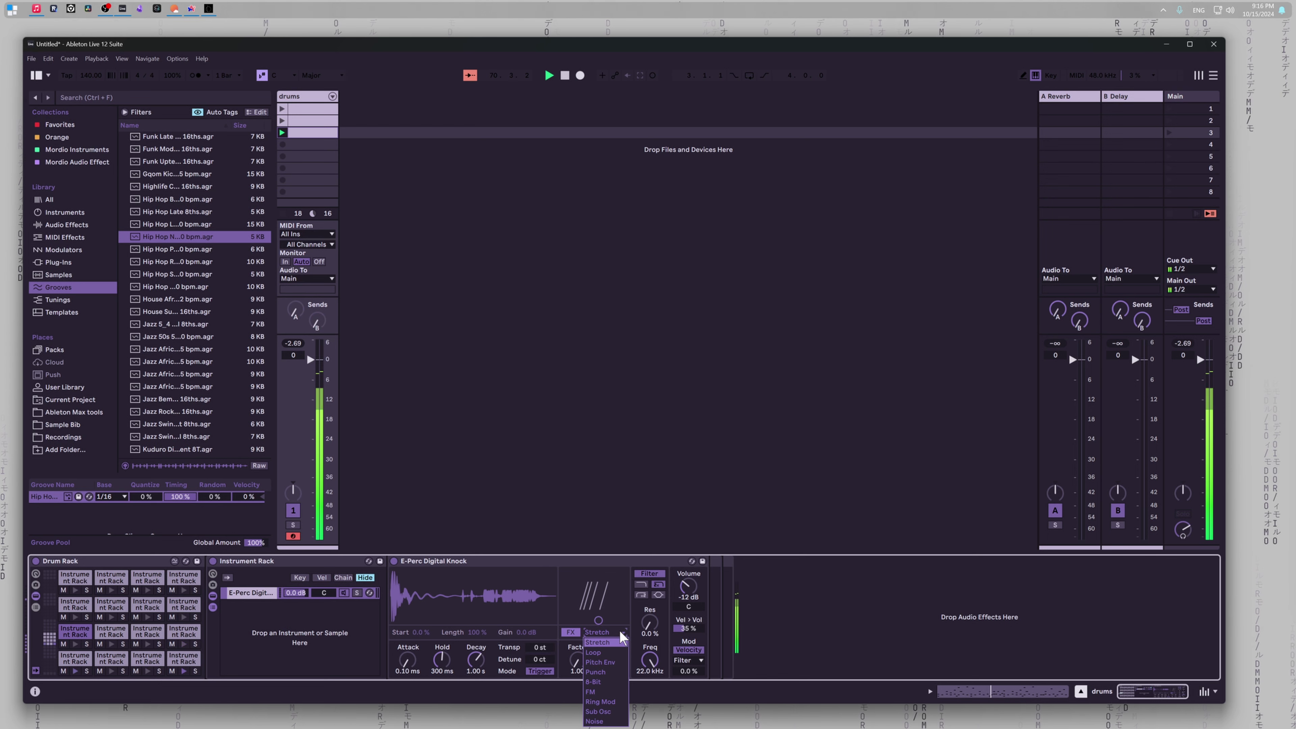
{"action": "left_click", "coordinate": [596, 652]}
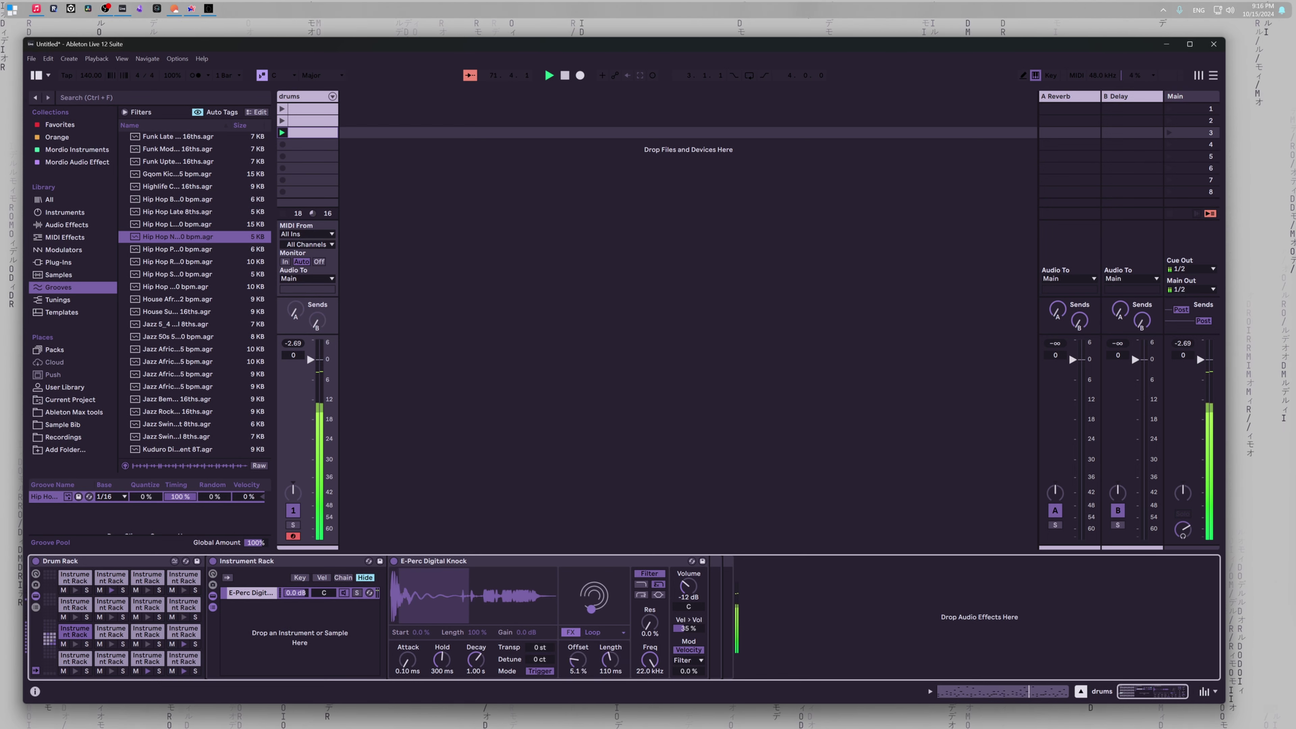
{"action": "left_click_drag", "start_coordinate": [591, 609], "coordinate": [577, 610]}
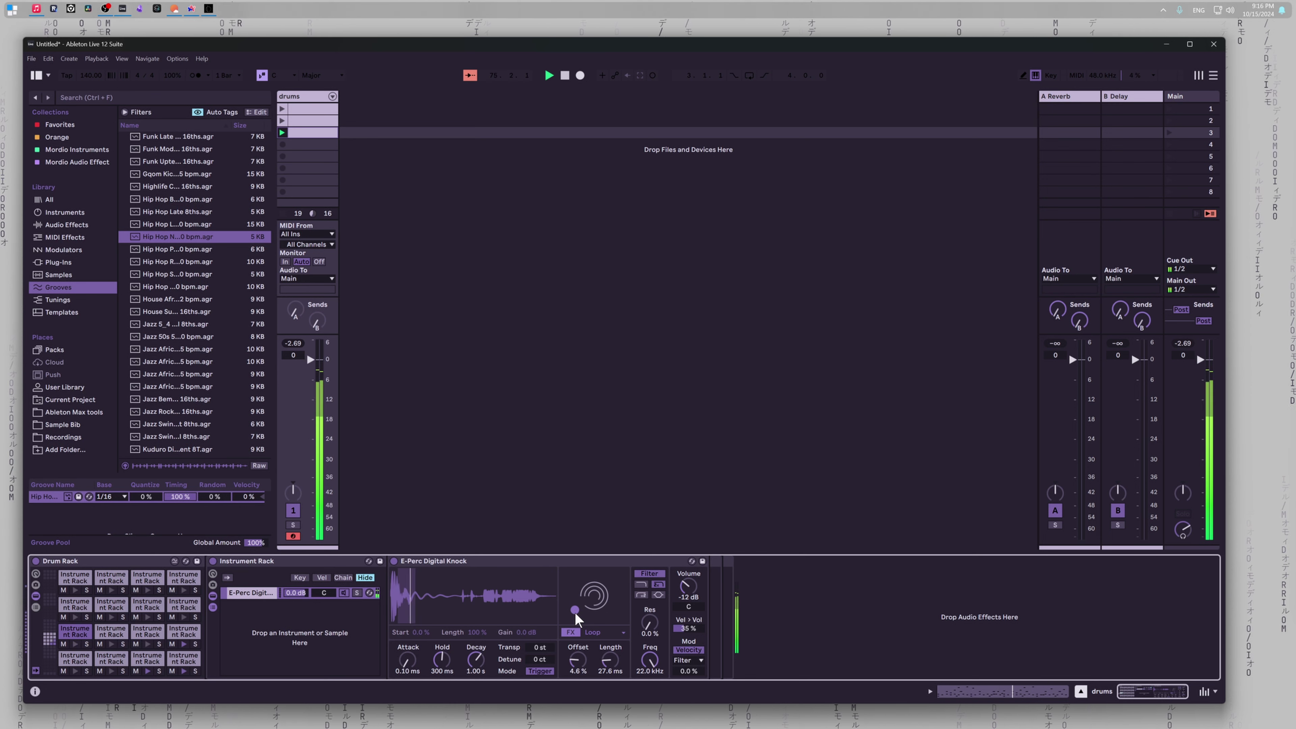
{"action": "left_click_drag", "start_coordinate": [574, 612], "coordinate": [598, 597]}
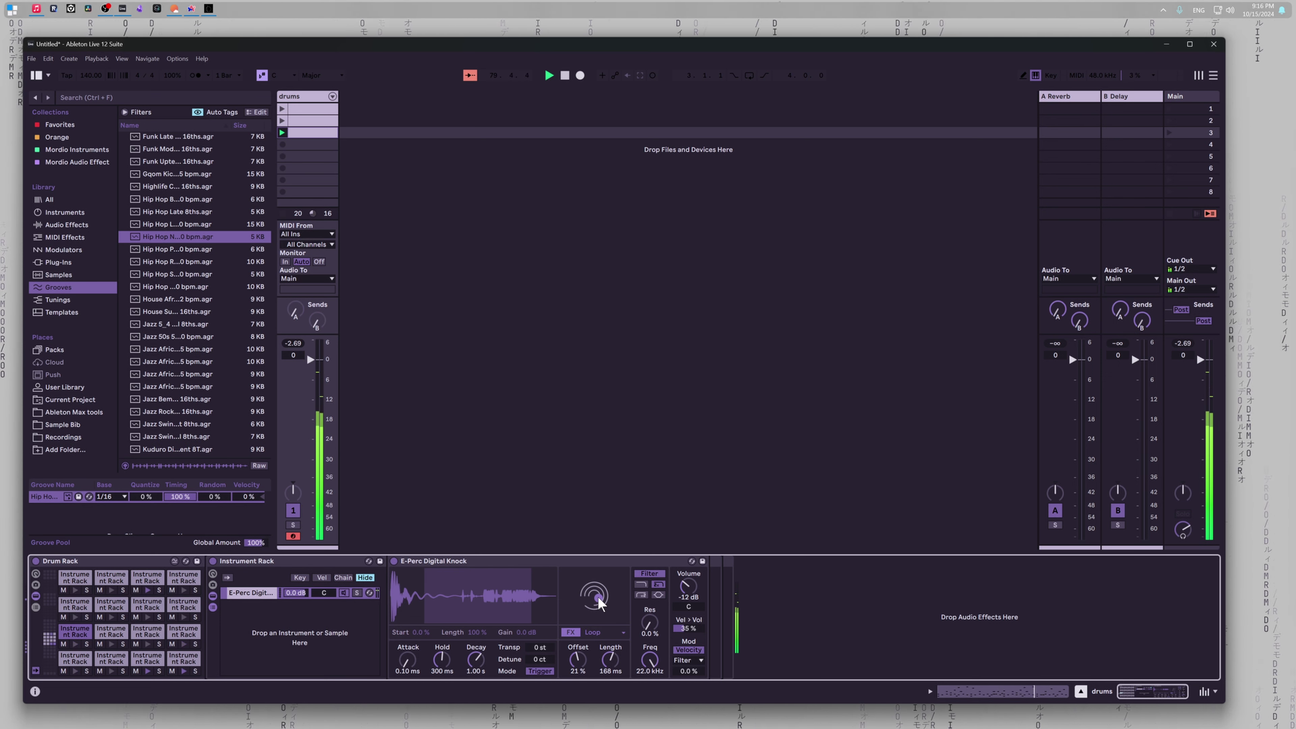
Step: Apply the Loop effect to the E-Perc Blop RK pad on G#1 with Offset at 4.6 % and Length at 120 ms
{"action": "left_click", "coordinate": [74, 604]}
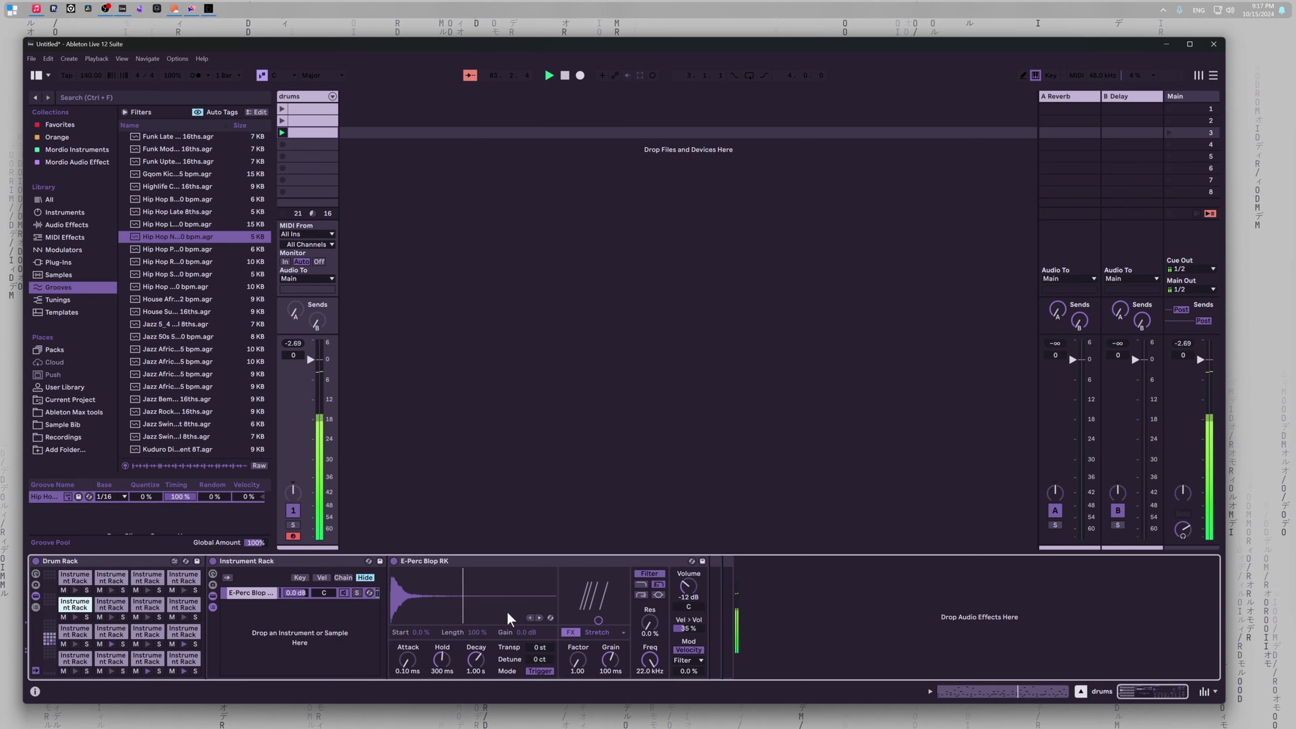
{"action": "left_click", "coordinate": [610, 634]}
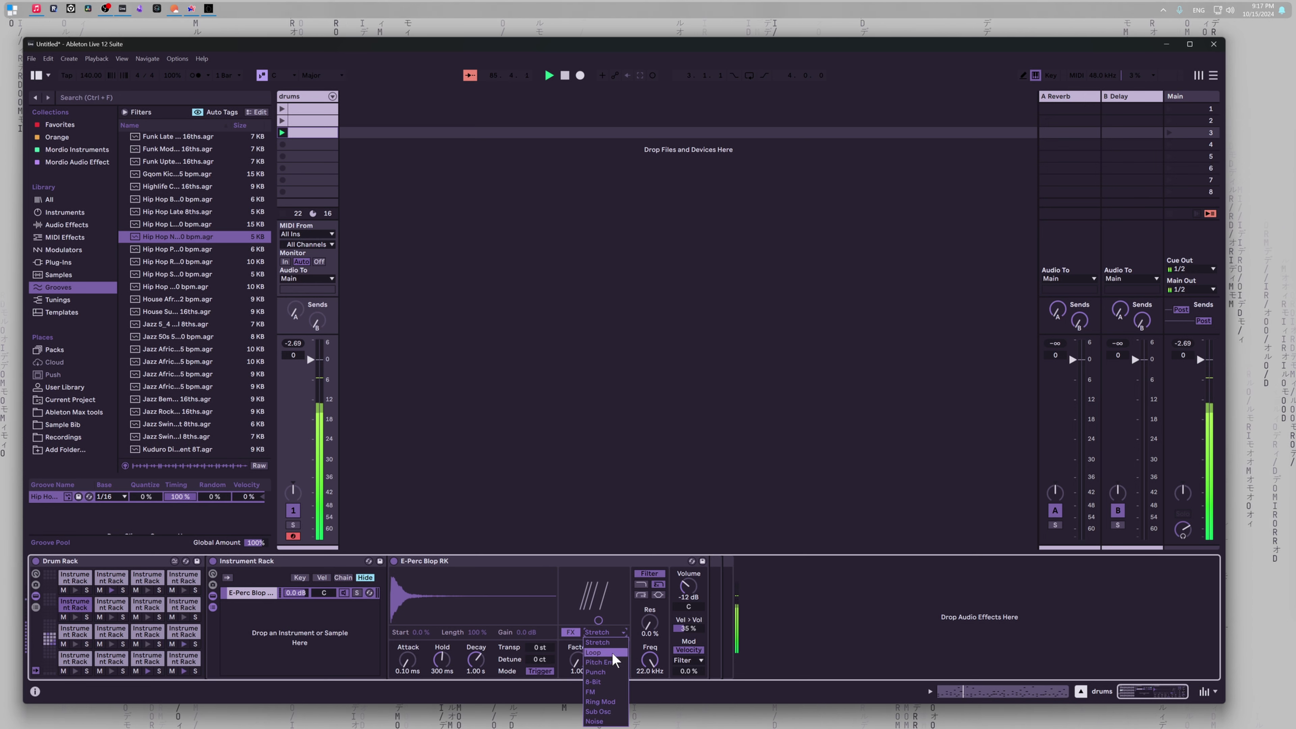
{"action": "left_click", "coordinate": [603, 653]}
{"action": "left_click_drag", "start_coordinate": [595, 587], "coordinate": [592, 610]}
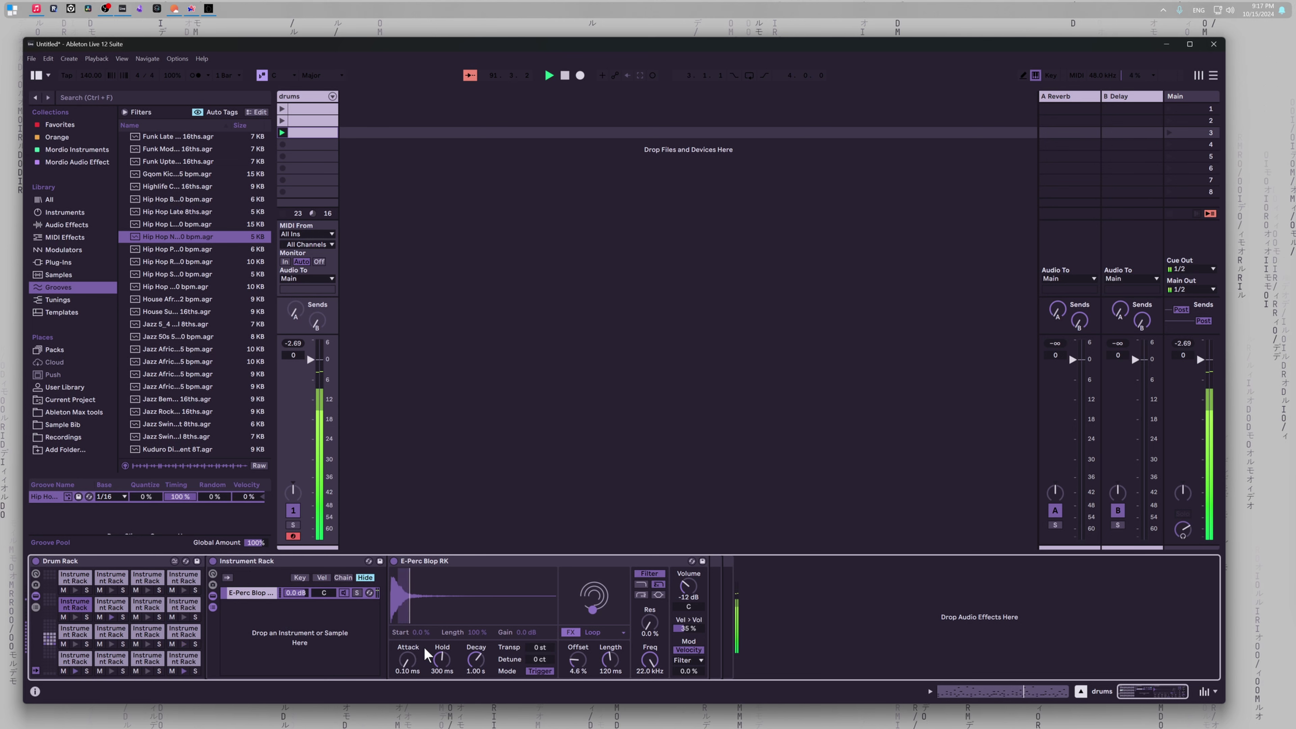
Step: Apply the Ring Mod effect to the E-Perc Compact pad on B1 with Amount at 45 % and Freq at 75.8 Hz
{"action": "left_click", "coordinate": [113, 576]}
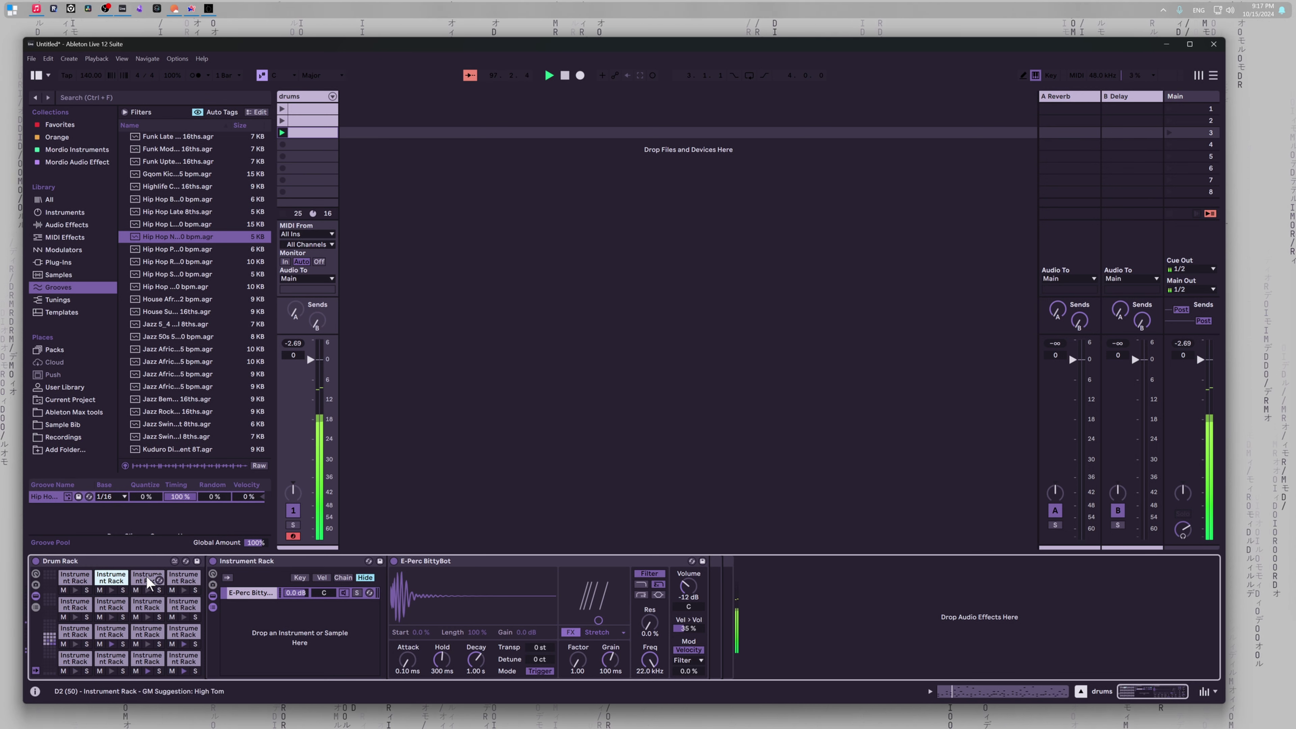
{"action": "left_click", "coordinate": [184, 604]}
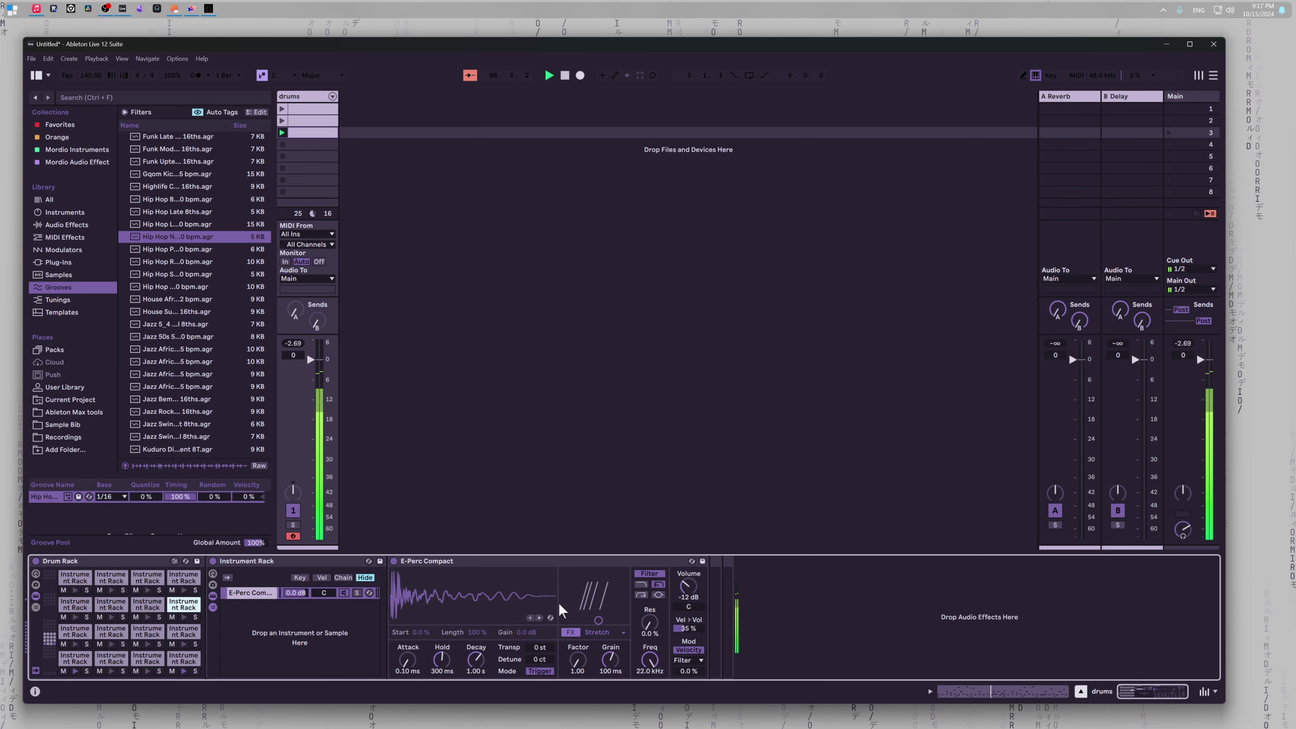
{"action": "left_click", "coordinate": [602, 634]}
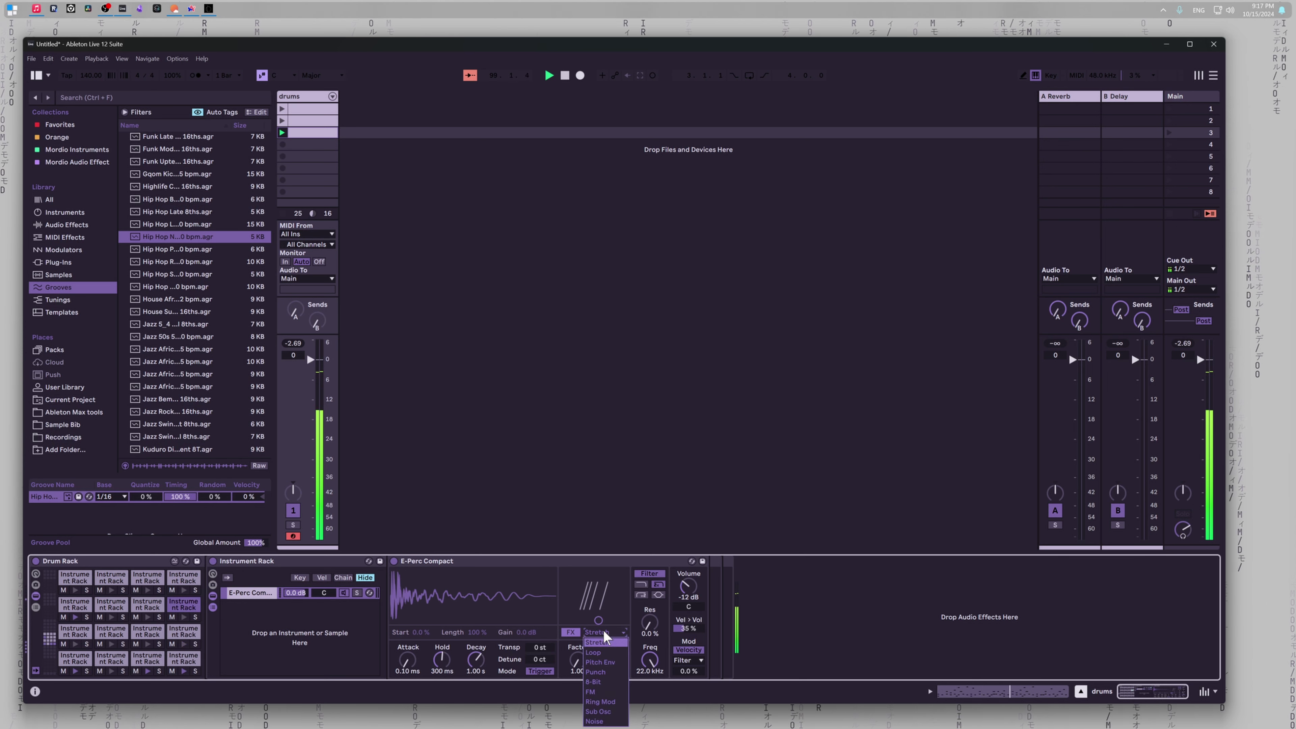
{"action": "left_click", "coordinate": [606, 702]}
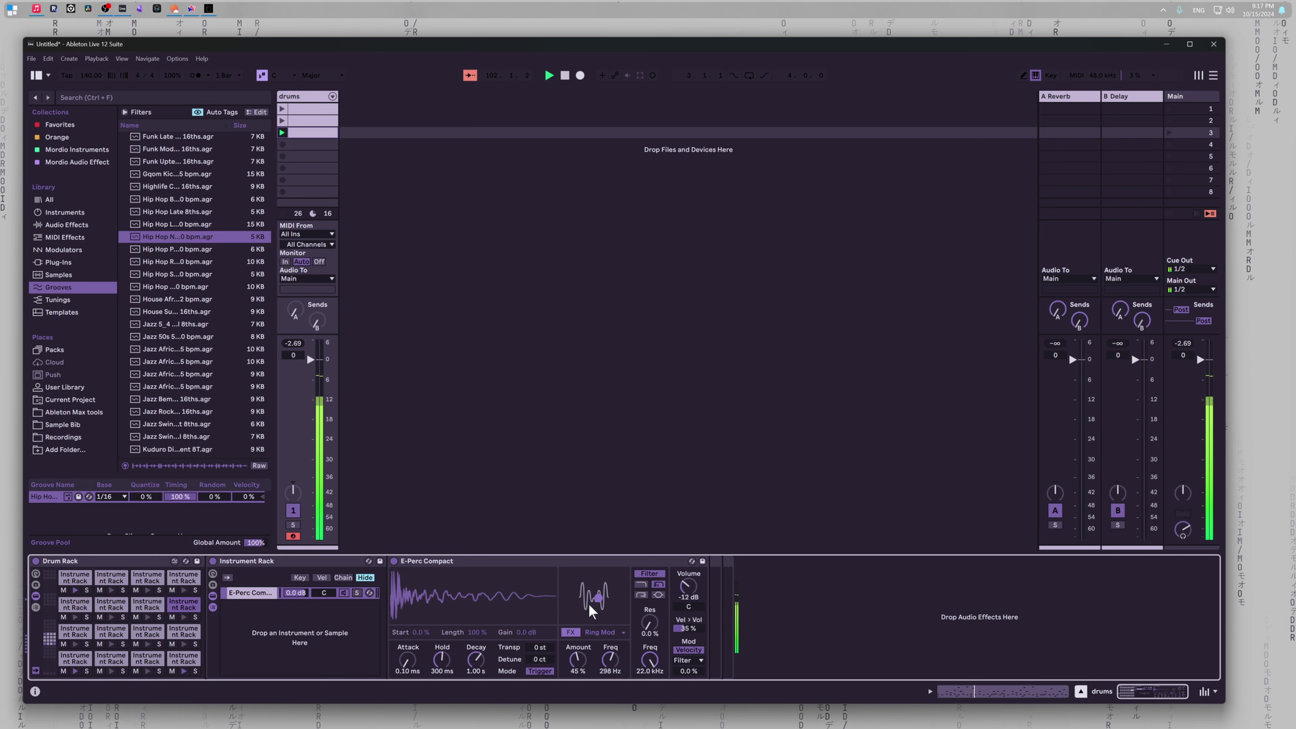
{"action": "left_click_drag", "start_coordinate": [591, 606], "coordinate": [590, 598]}
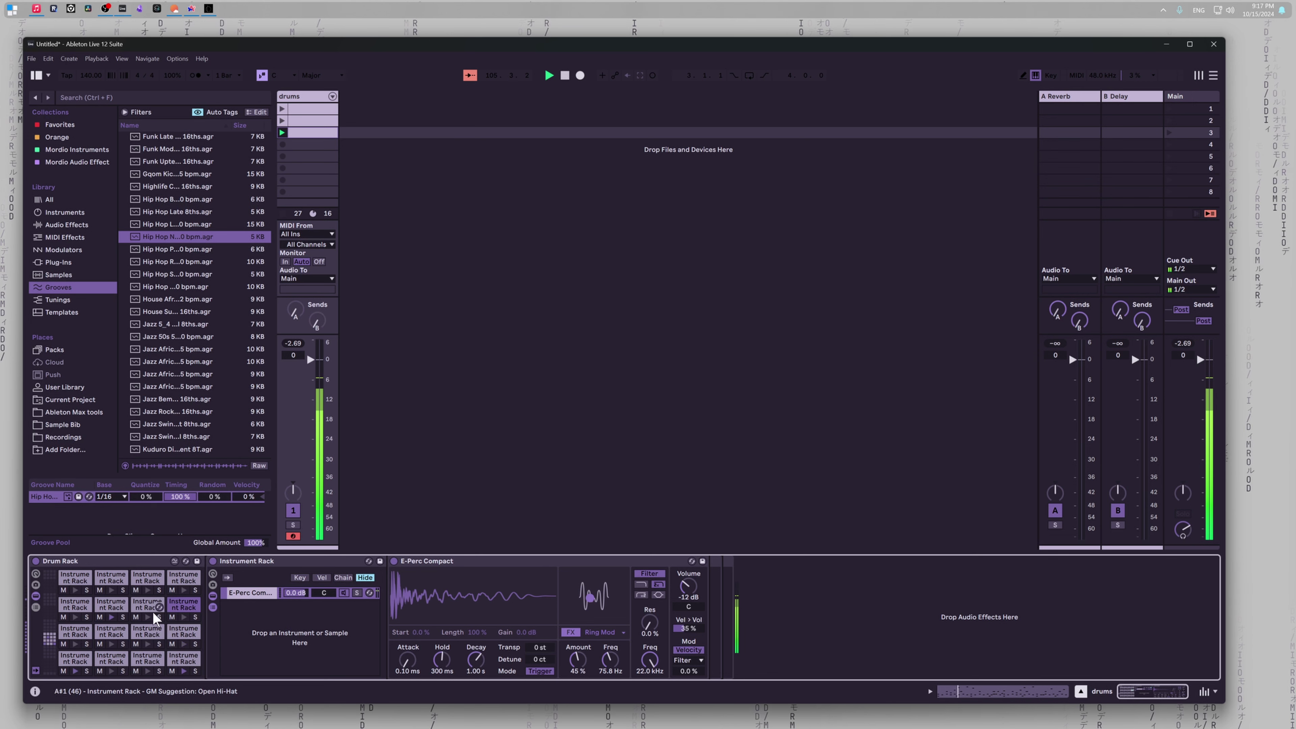
Step: Apply the Punch effect to the Hihat Closed 808 2 pad on D#1 with Amount at 73 % and Release at 120 ms
{"action": "left_click", "coordinate": [180, 659]}
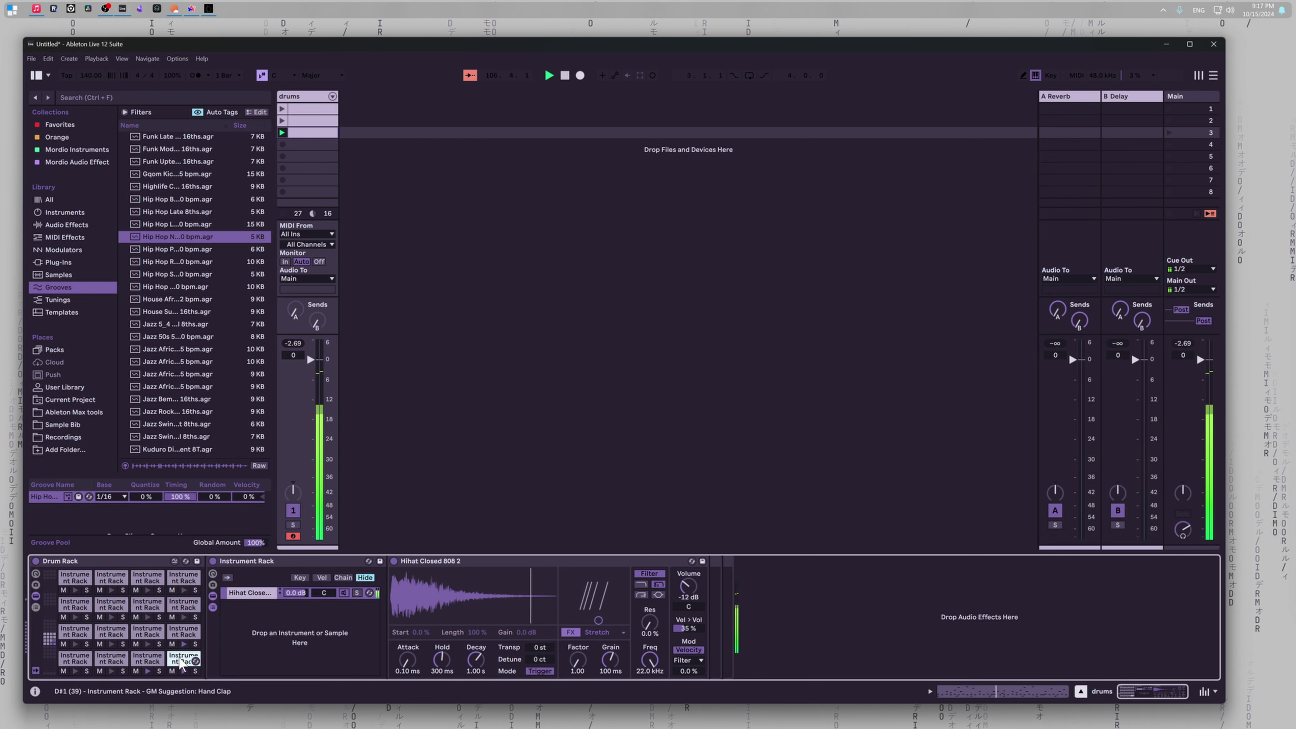
{"action": "left_click", "coordinate": [611, 632]}
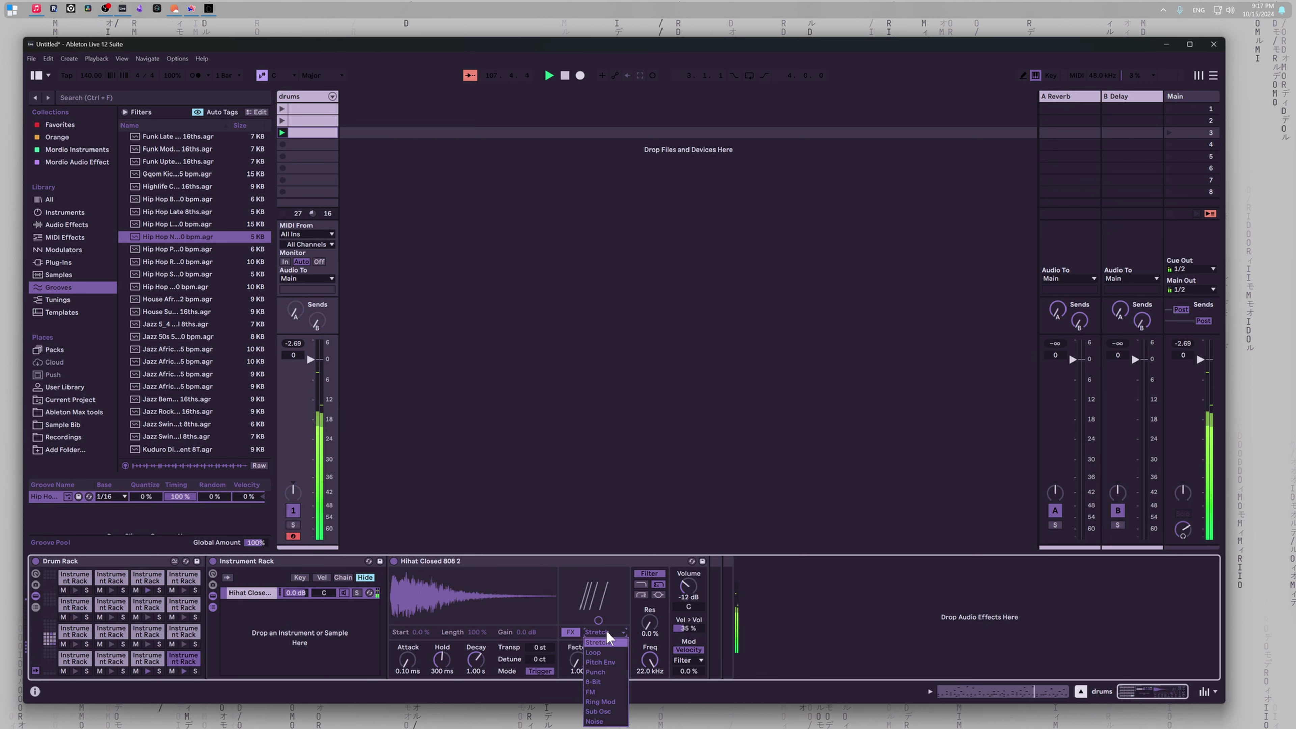
{"action": "left_click", "coordinate": [602, 672]}
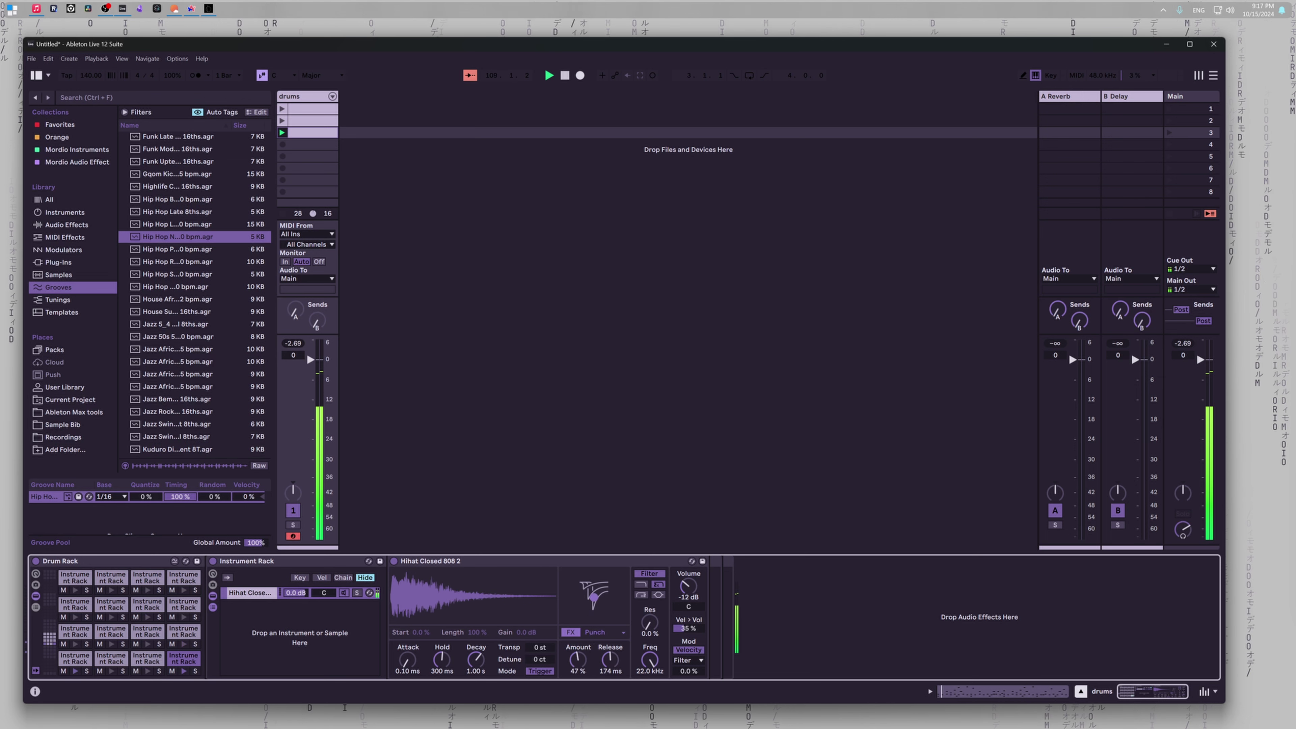
{"action": "left_click", "coordinate": [600, 632]}
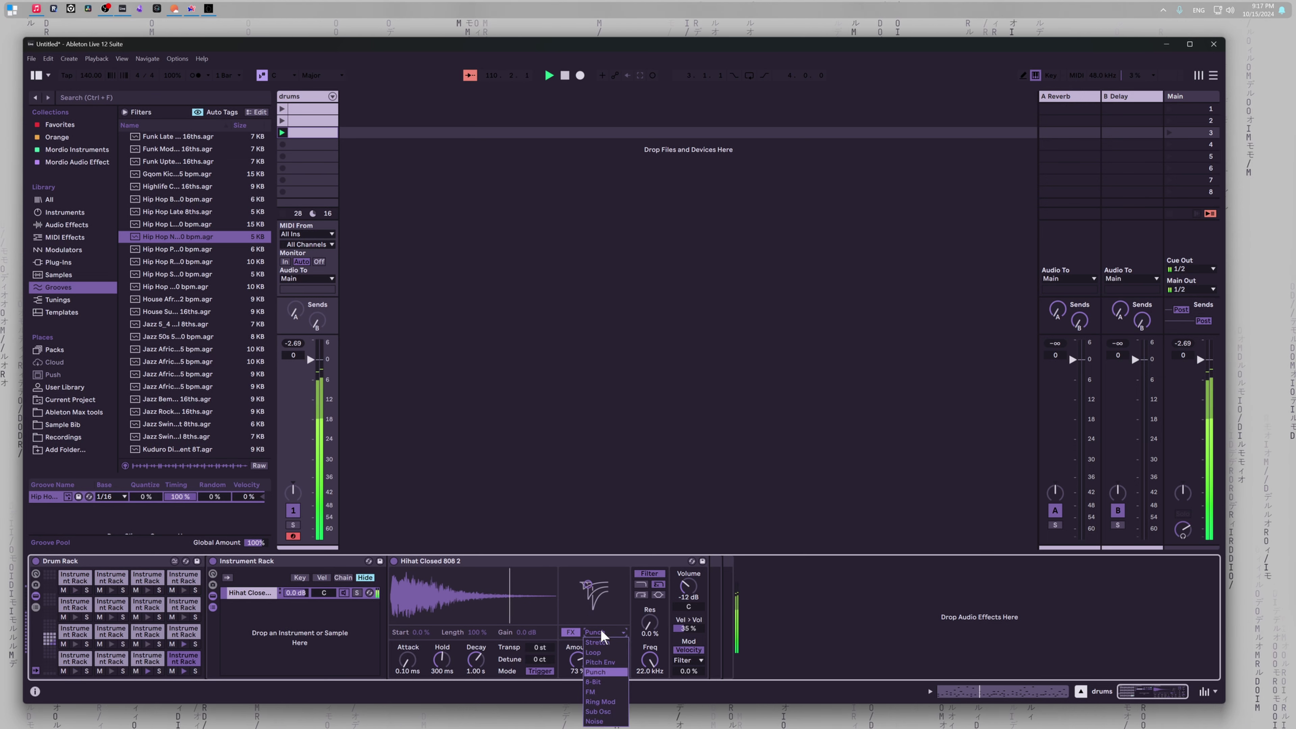
{"action": "left_click", "coordinate": [600, 672]}
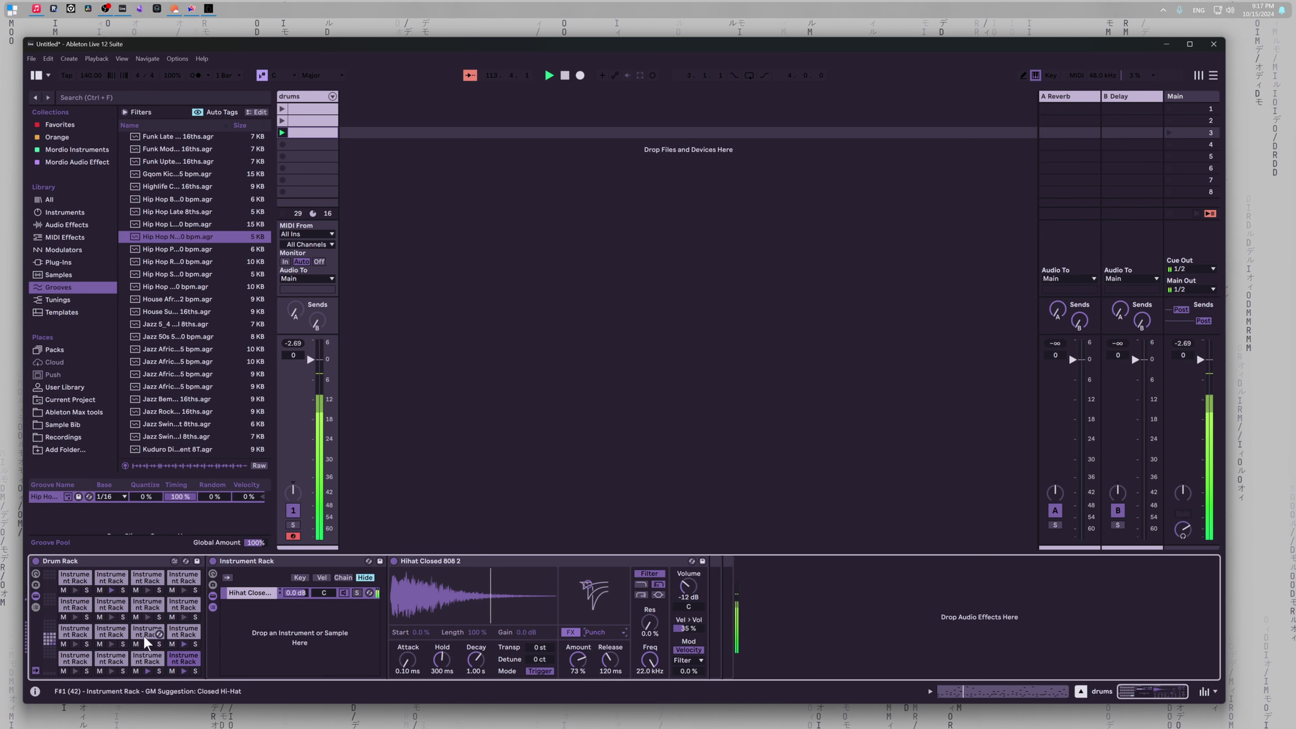
Step: Apply the Pitch Env effect to the Hihat Closed BNYX pad on D1 with Amount at 9.3 % and Decay at 737 ms
{"action": "left_click", "coordinate": [147, 659]}
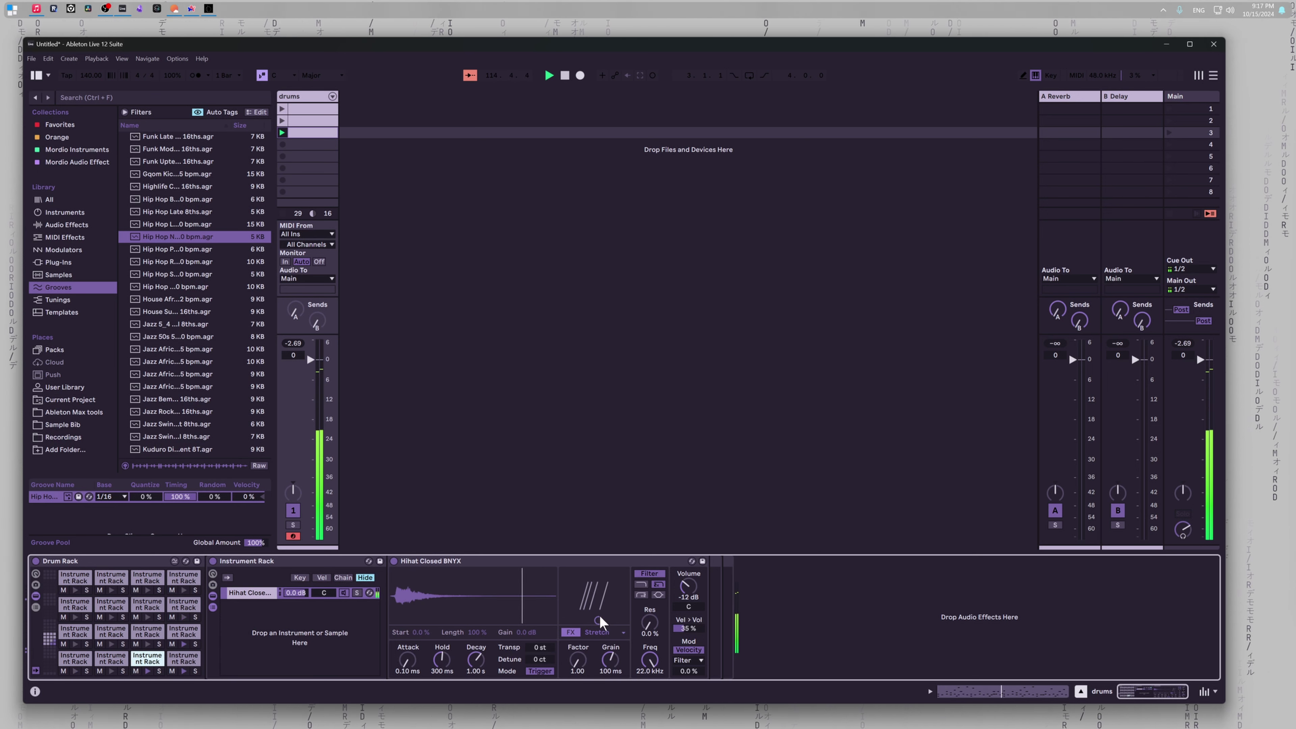
{"action": "left_click_drag", "start_coordinate": [598, 621], "coordinate": [598, 598]}
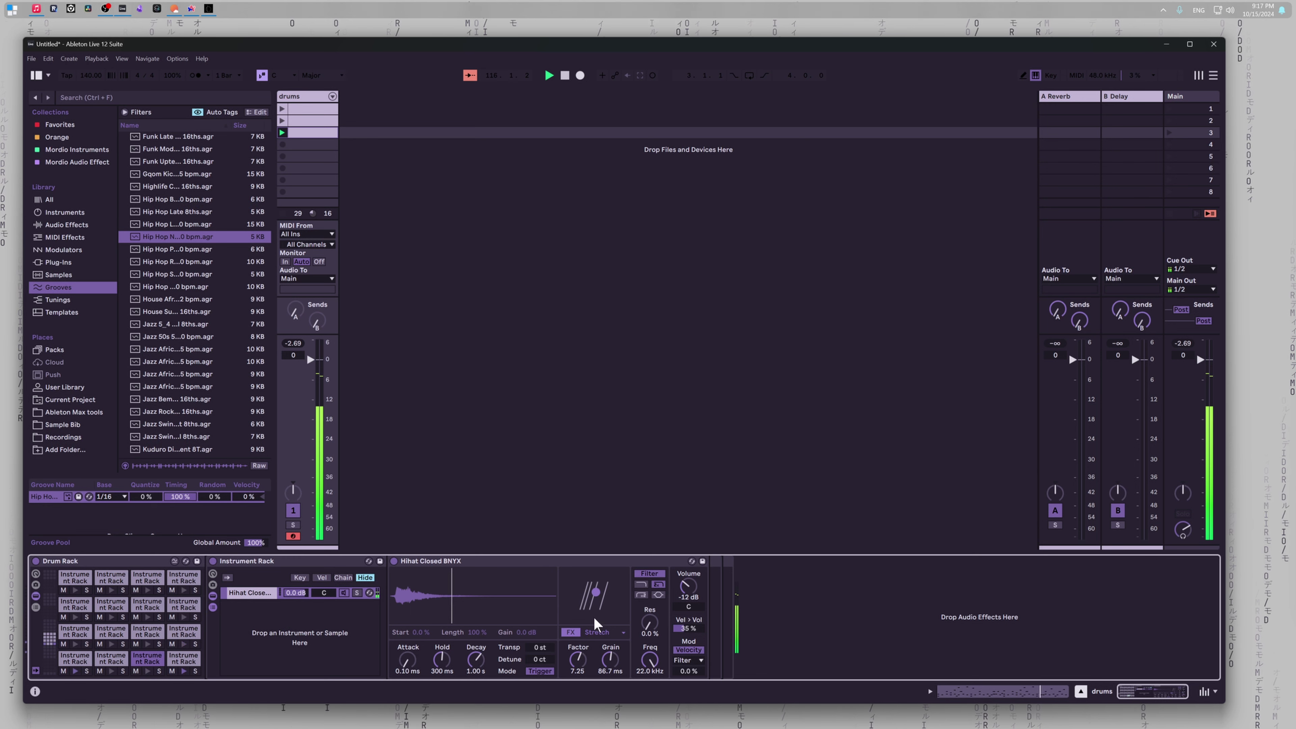
{"action": "left_click", "coordinate": [600, 634]}
{"action": "left_click", "coordinate": [601, 663]}
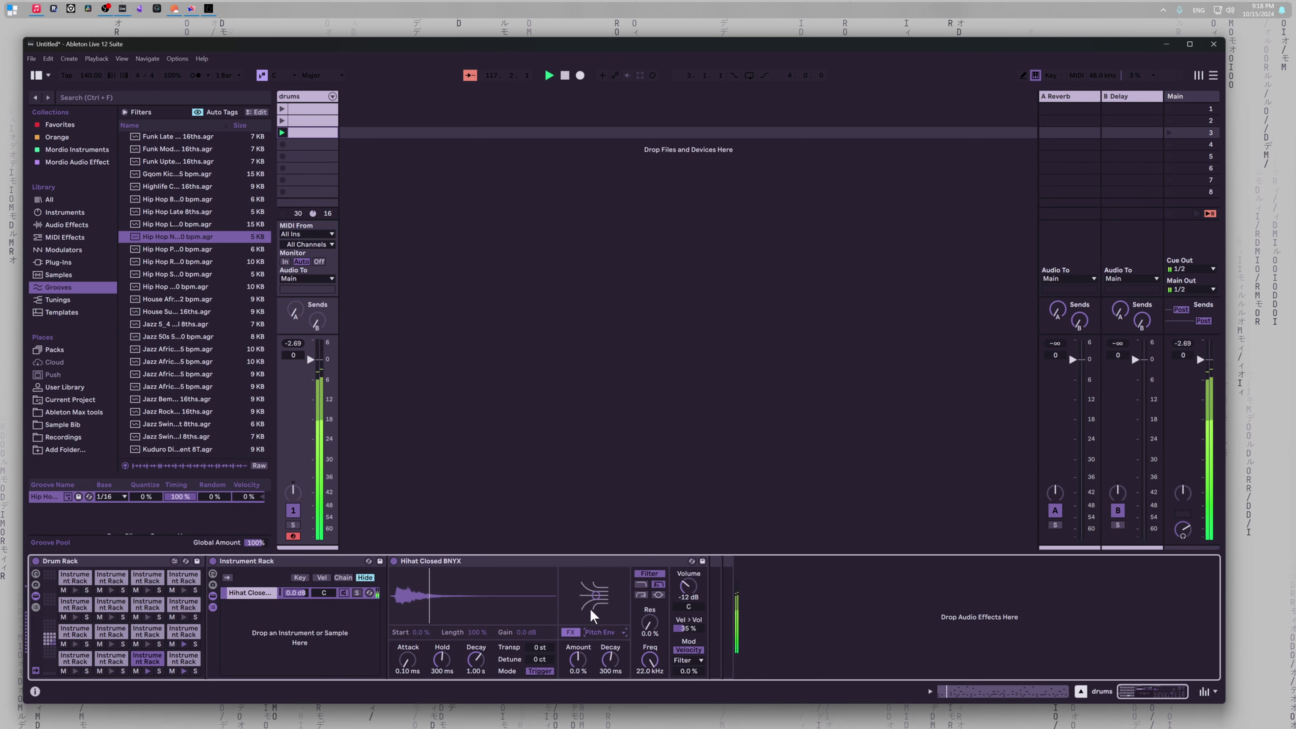
{"action": "left_click_drag", "start_coordinate": [590, 588], "coordinate": [608, 594]}
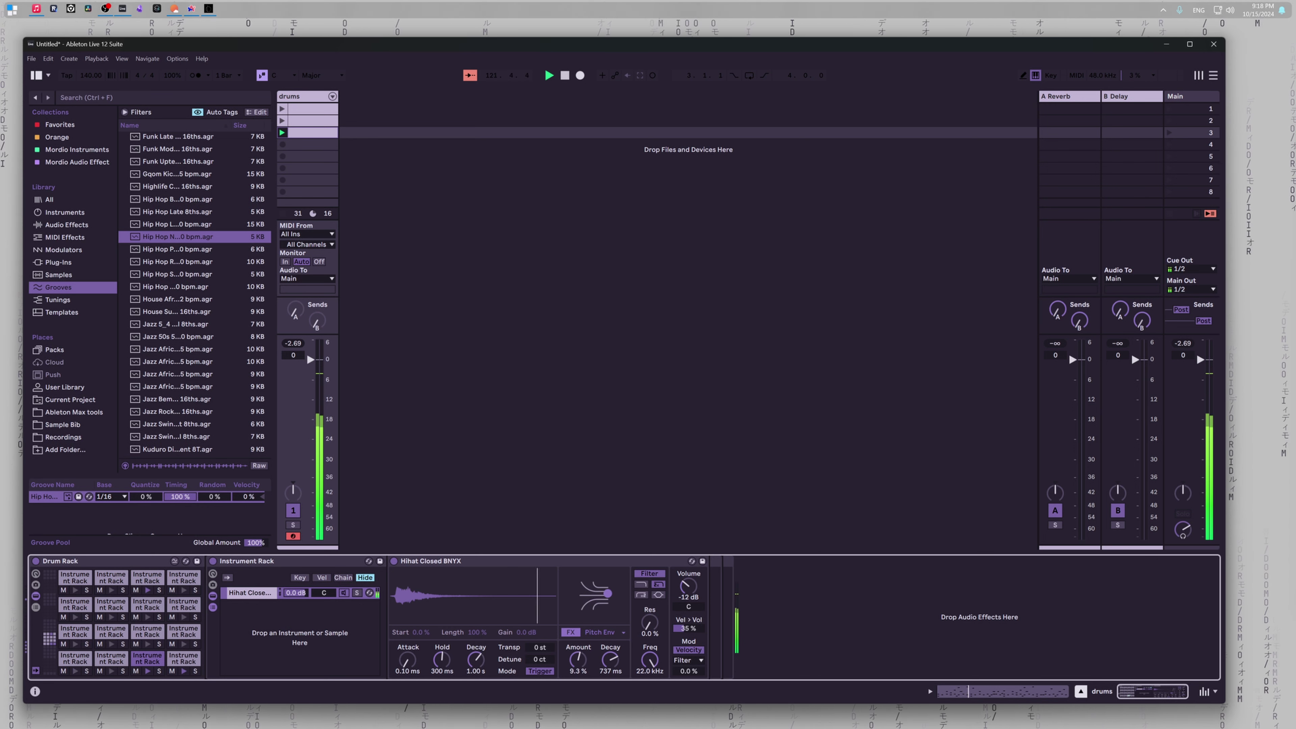
{"action": "left_click", "coordinate": [621, 635]}
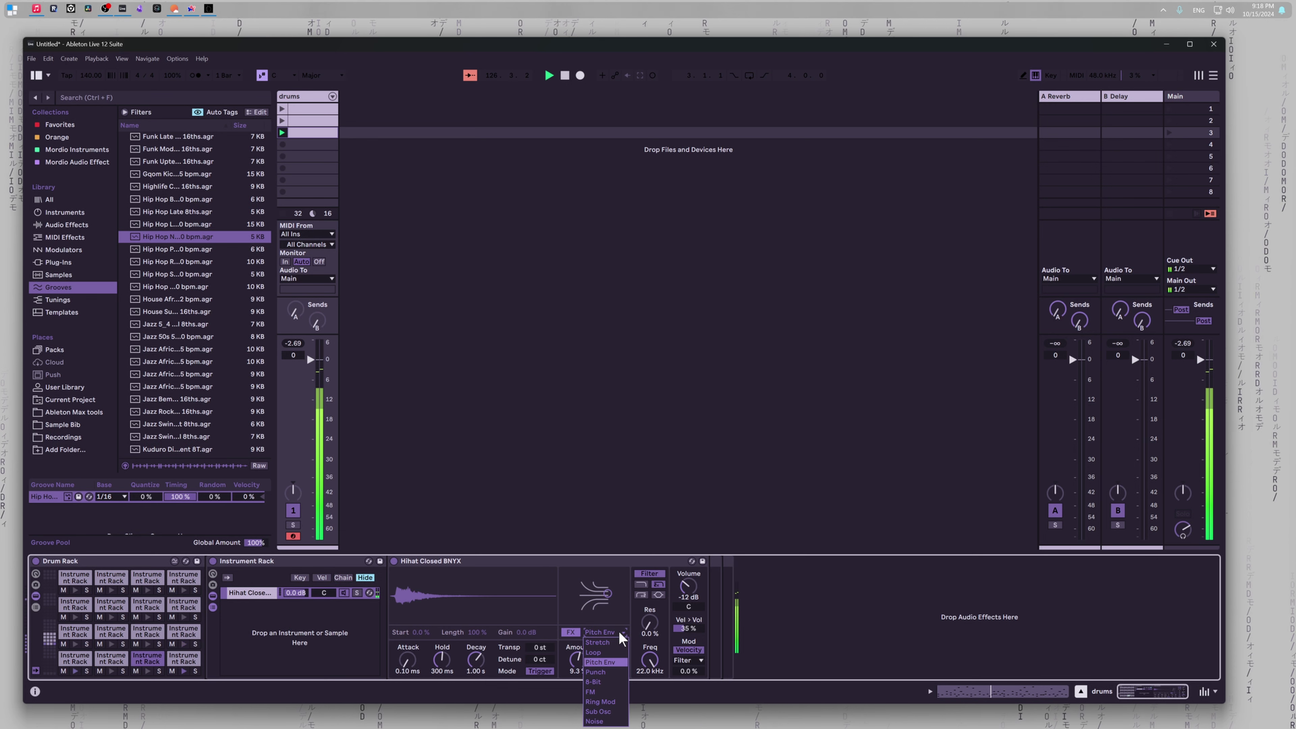
{"action": "left_click", "coordinate": [568, 379]}
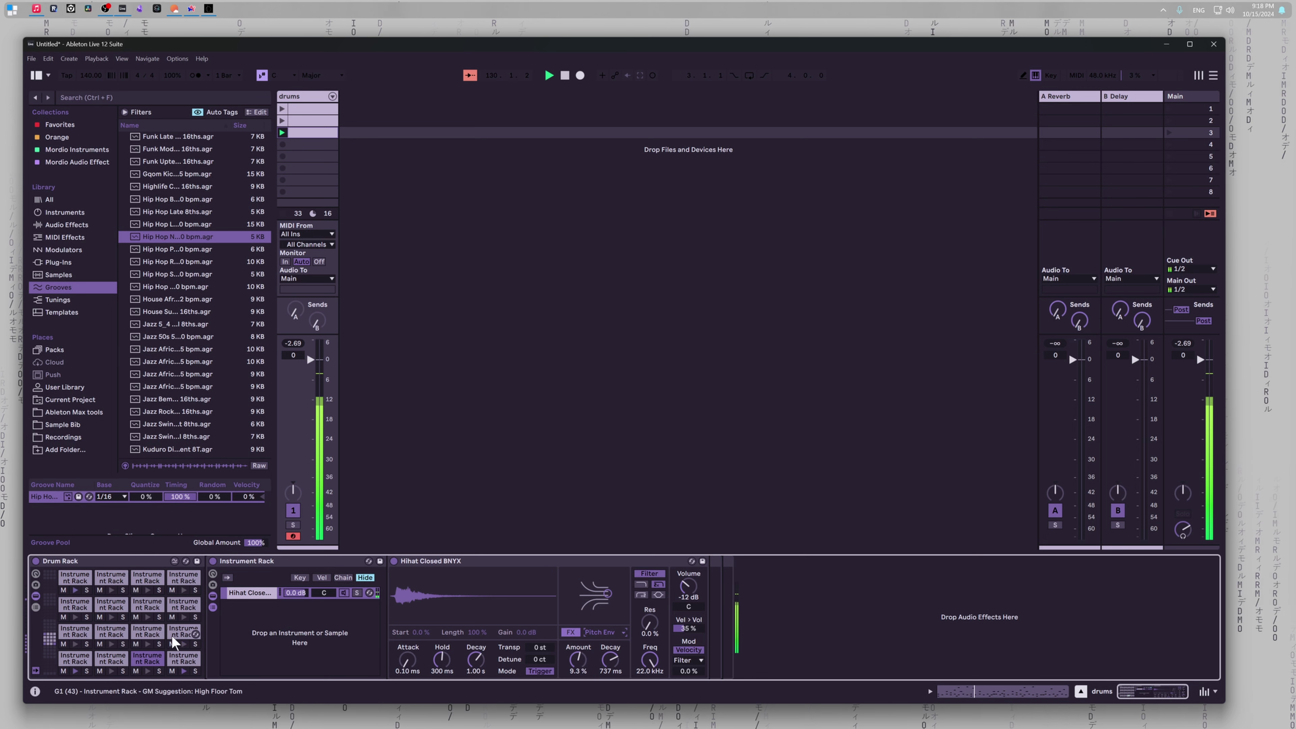
Step: Search the browser for "punch" and solo the E-Perc Click Unsounded pad's G1 chain in the unfolded drums track
{"action": "left_click", "coordinate": [182, 632]}
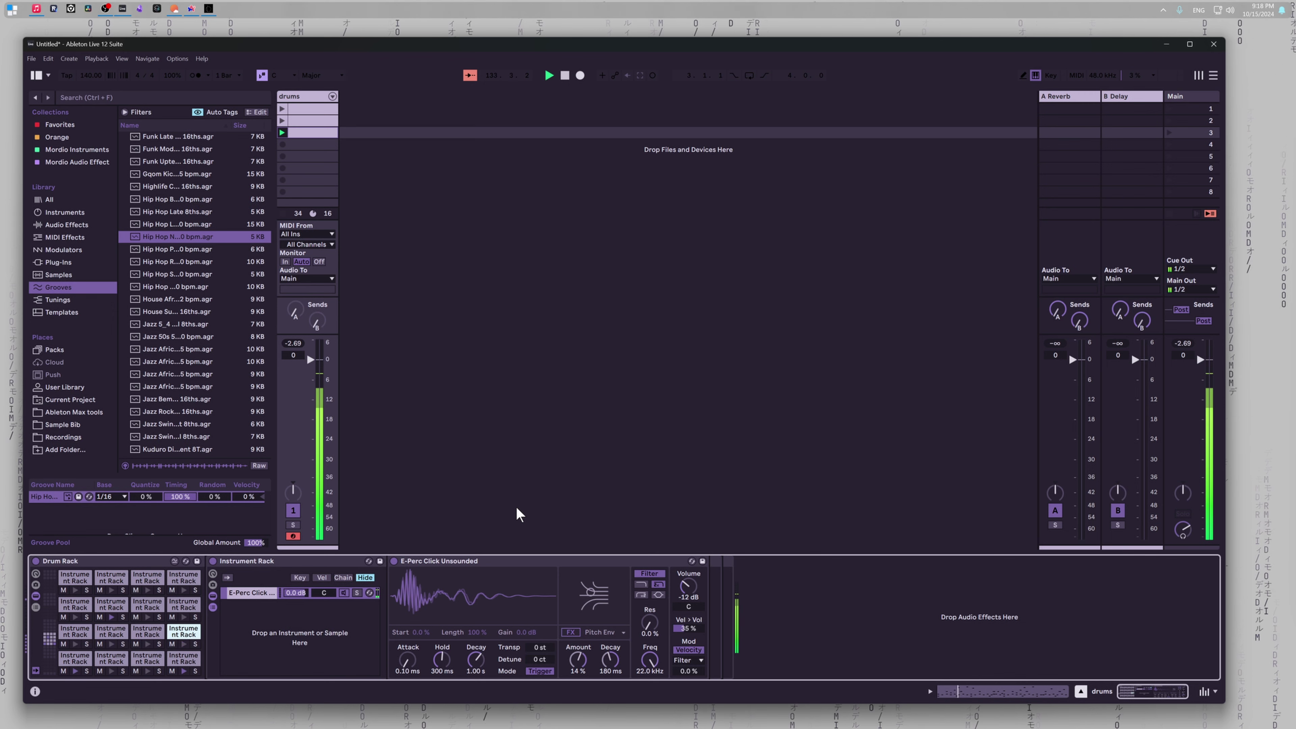
{"action": "key", "text": "ctrl+f"}
{"action": "type", "text": "punch"}
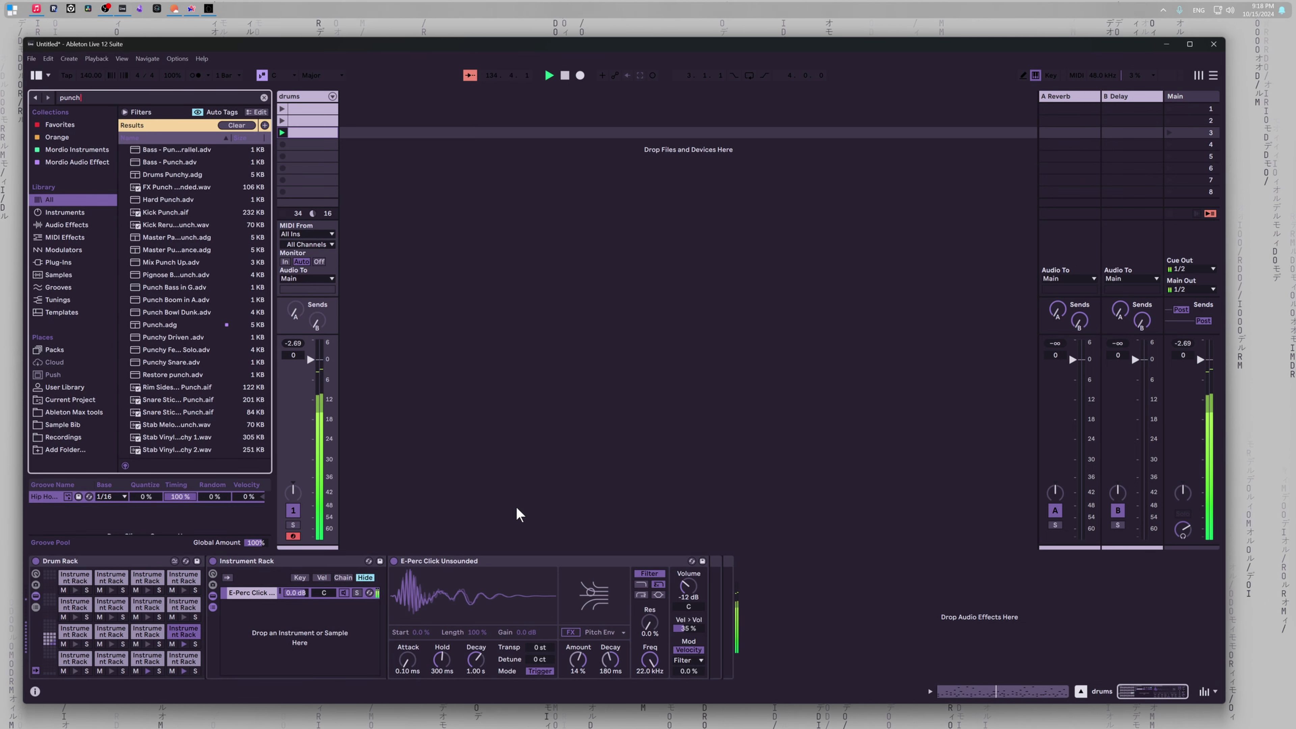
{"action": "left_click", "coordinate": [331, 96]}
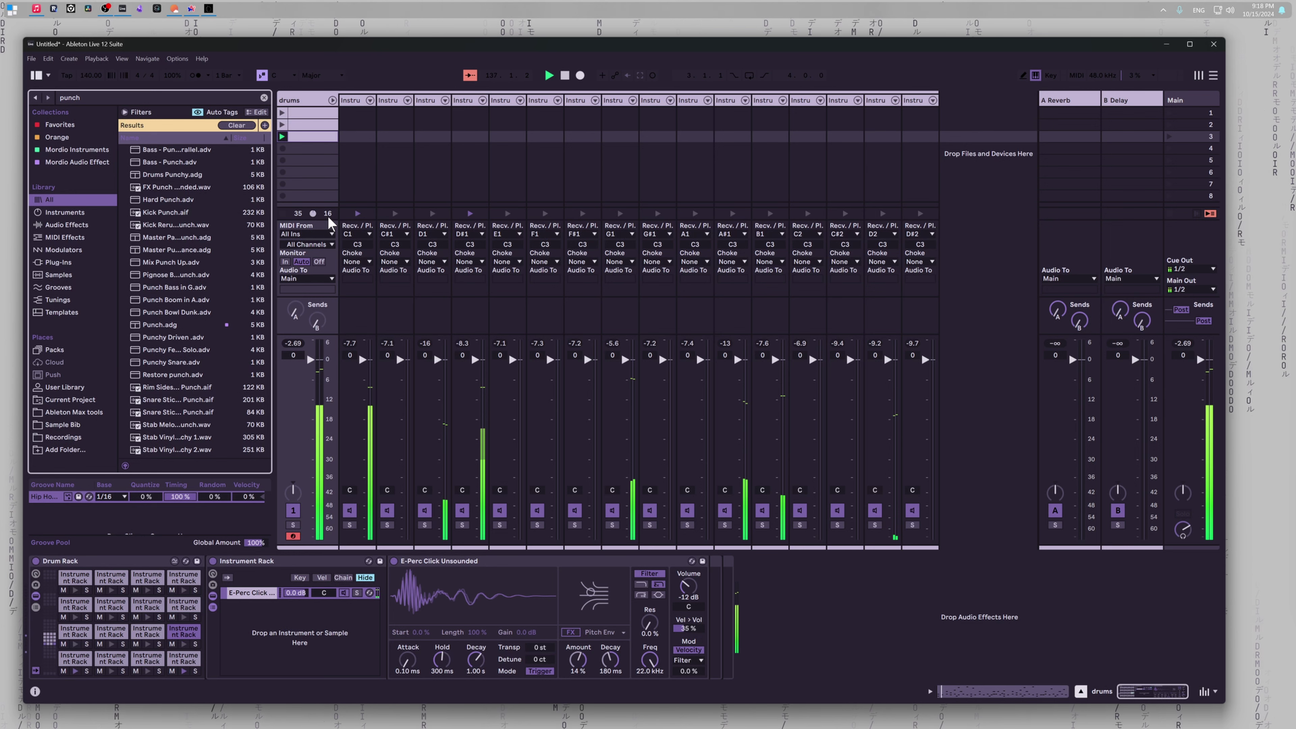
{"action": "left_click", "coordinate": [611, 525]}
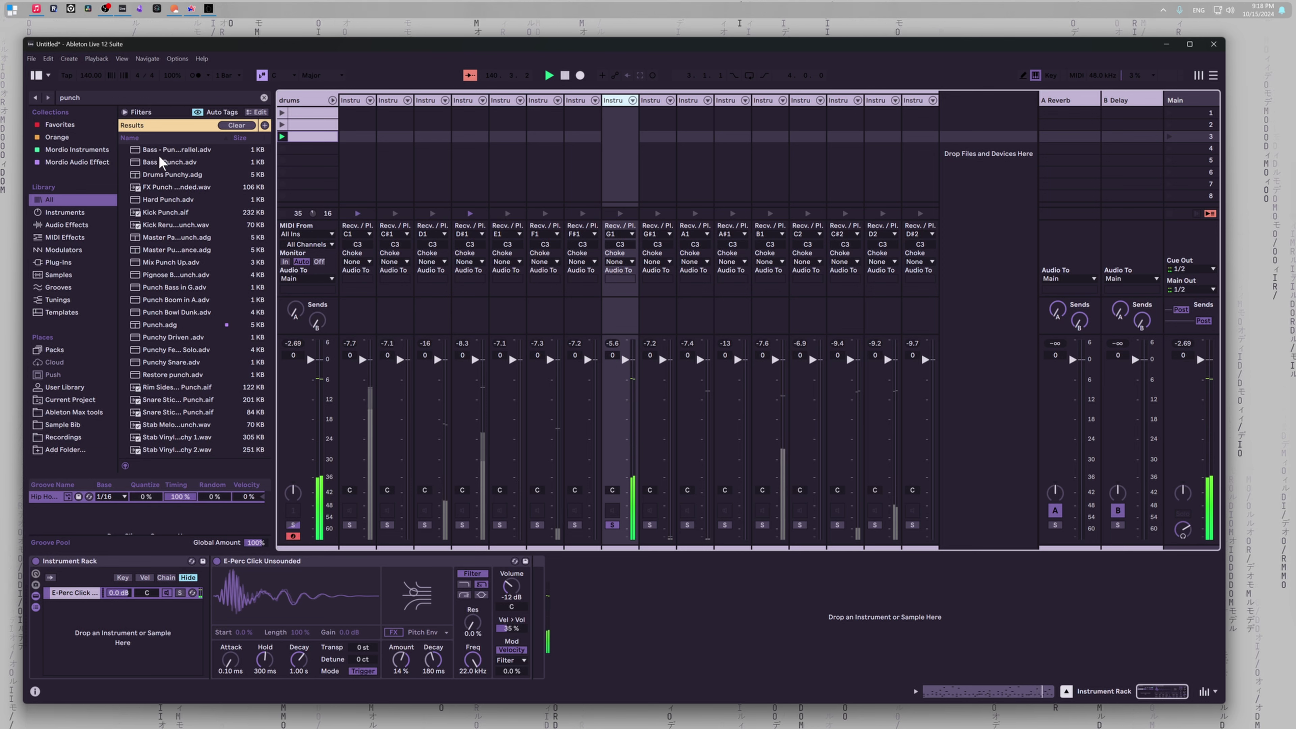
Step: Add the Punch.adg effect rack after the E-Perc Click Unsounded sampler on the G1 chain and stop playback
{"action": "left_click", "coordinate": [162, 323]}
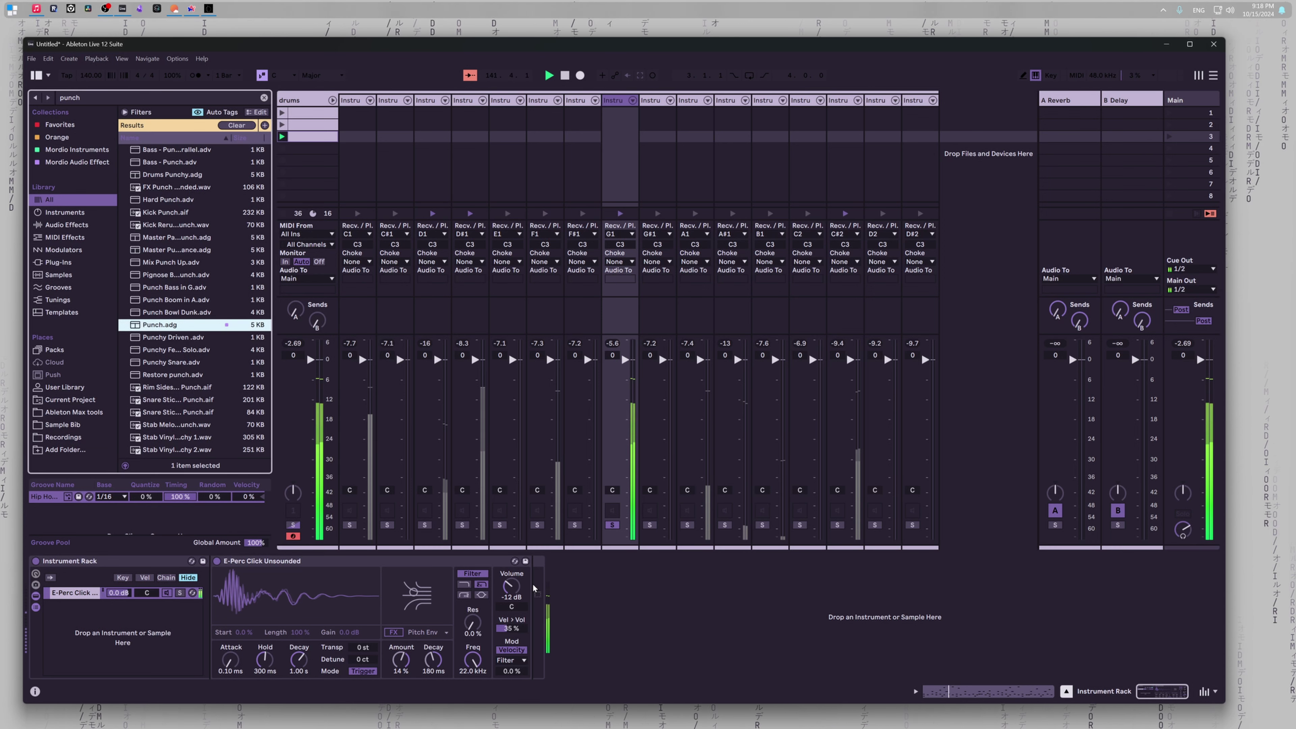
{"action": "left_click_drag", "start_coordinate": [533, 589], "coordinate": [535, 592]}
{"action": "key", "text": "space"}
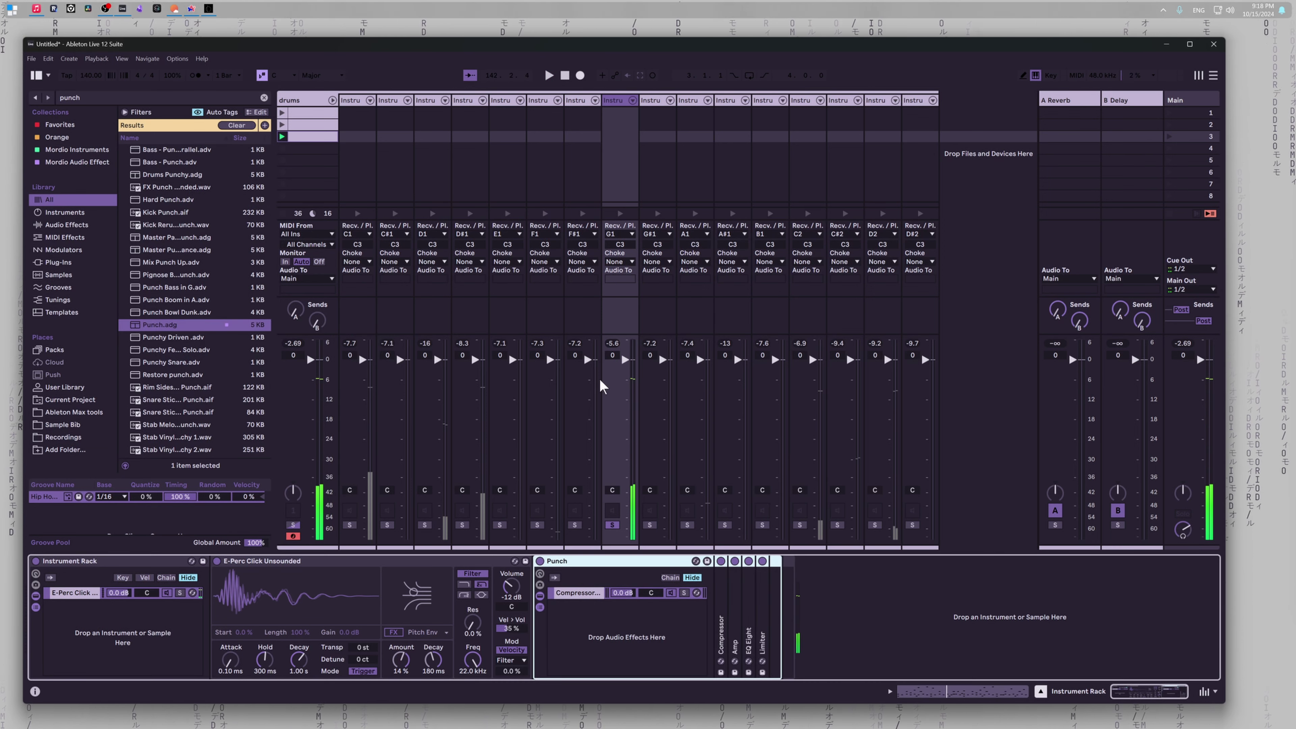
{"action": "left_click", "coordinate": [613, 355]}
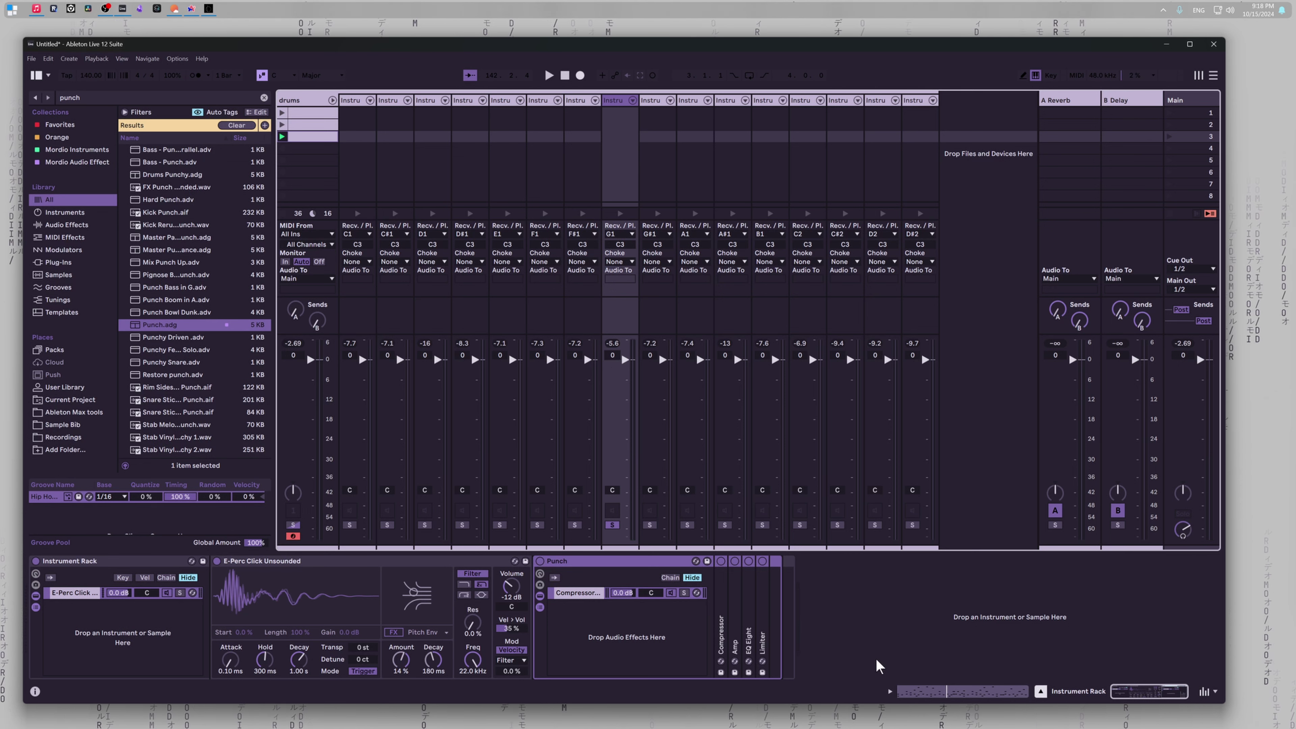
Step: Unfold the Limiter, EQ Eight, Amp and Compressor devices inside the Punch rack
{"action": "double_click", "coordinate": [763, 638]}
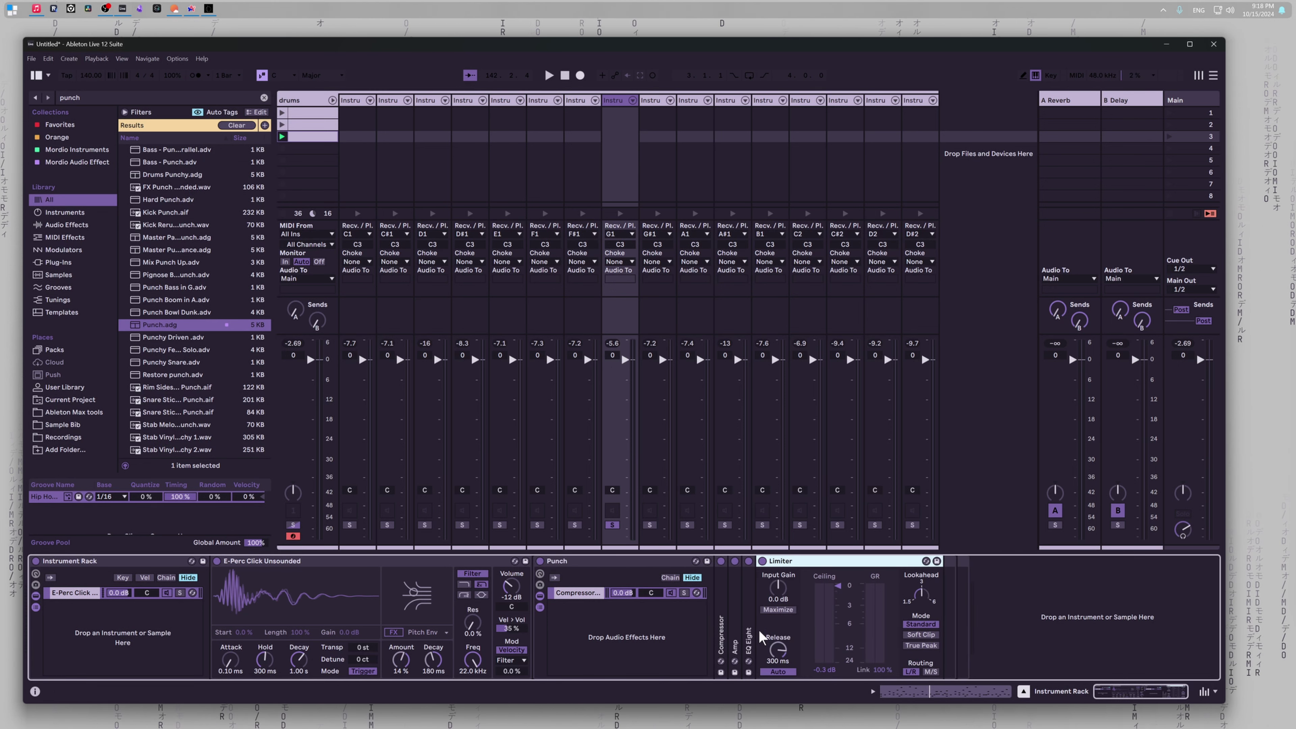
{"action": "double_click", "coordinate": [748, 630]}
{"action": "double_click", "coordinate": [730, 634]}
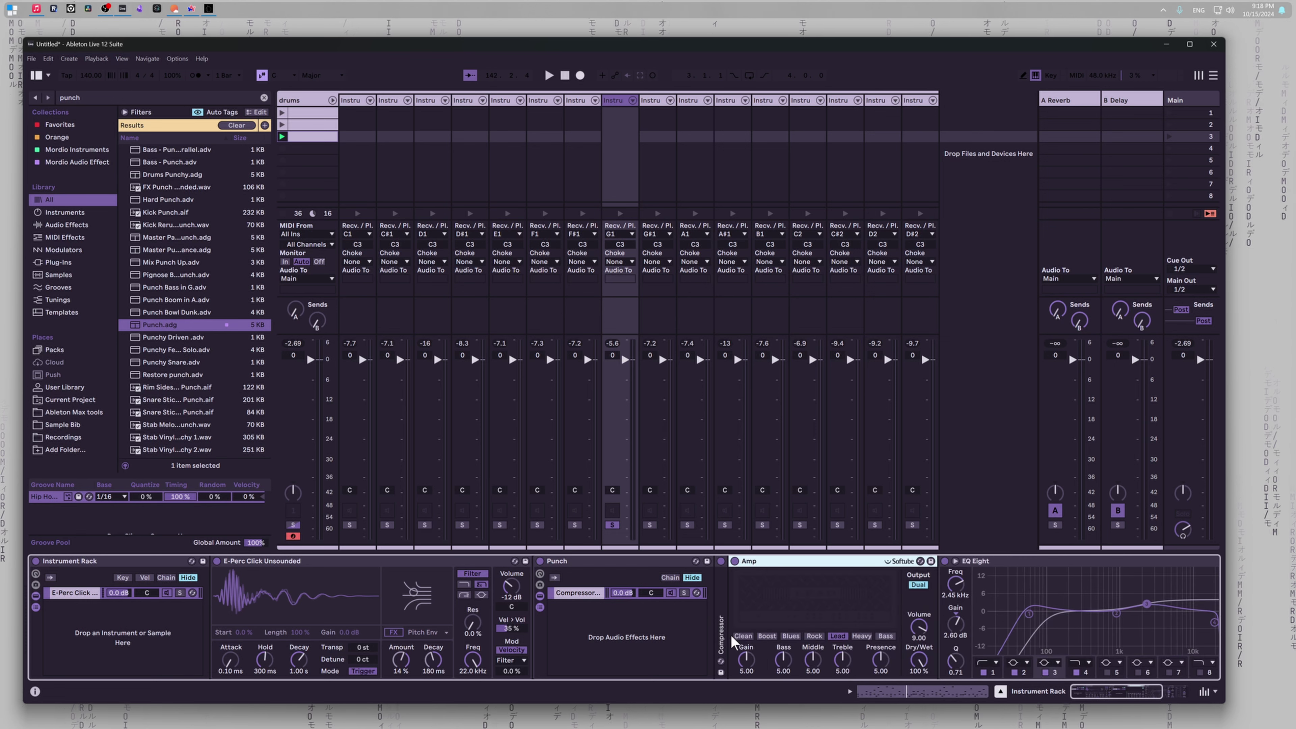
{"action": "double_click", "coordinate": [722, 634]}
{"action": "scroll", "coordinate": [659, 629], "scroll_direction": "right", "scroll_amount": 5}
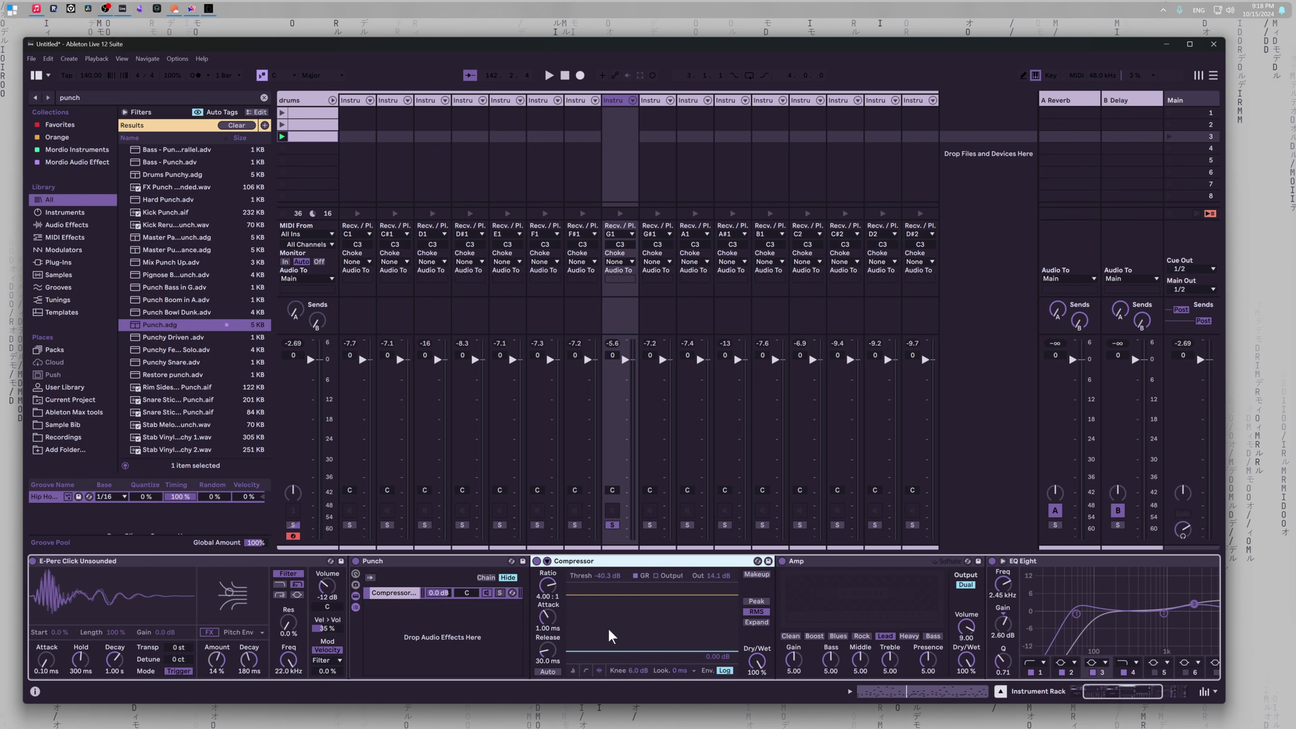
Step: Restart playback and switch the Punch rack's Amp model to Blues
{"action": "key", "text": "space"}
{"action": "scroll", "coordinate": [591, 626], "scroll_direction": "right", "scroll_amount": 5}
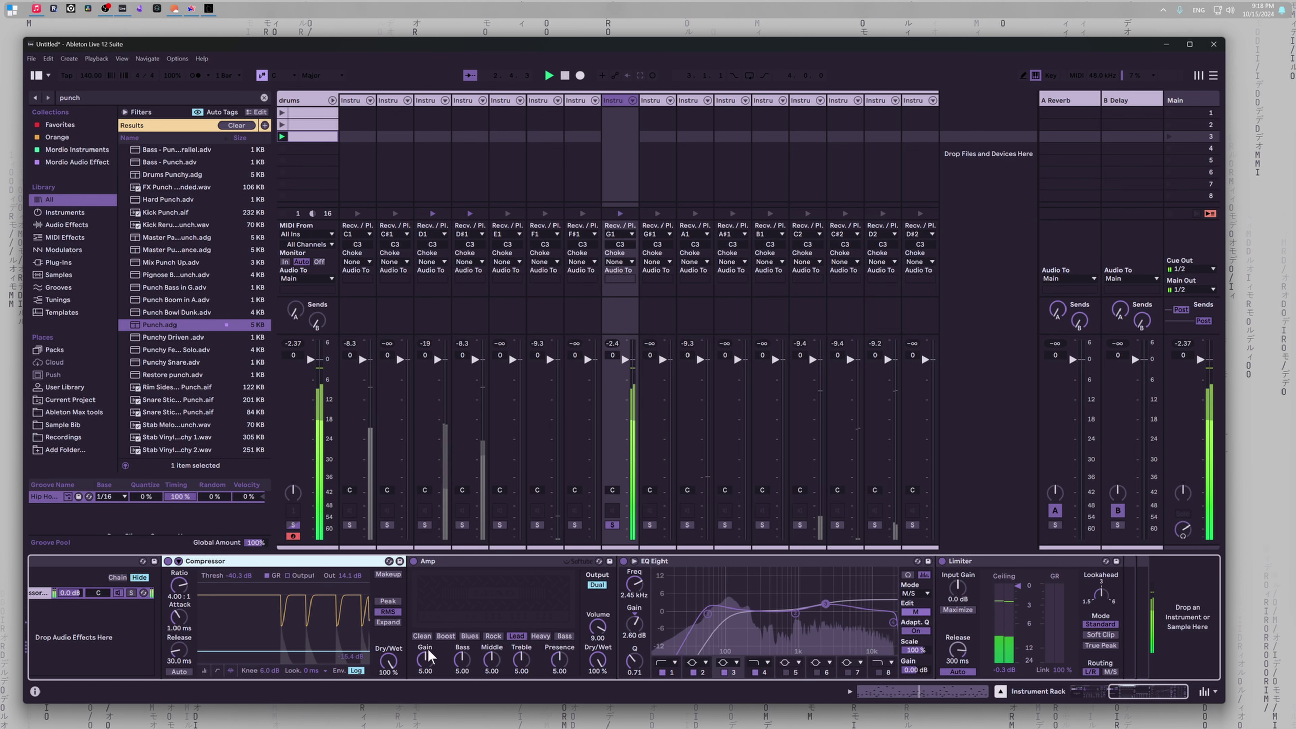
{"action": "left_click", "coordinate": [469, 636]}
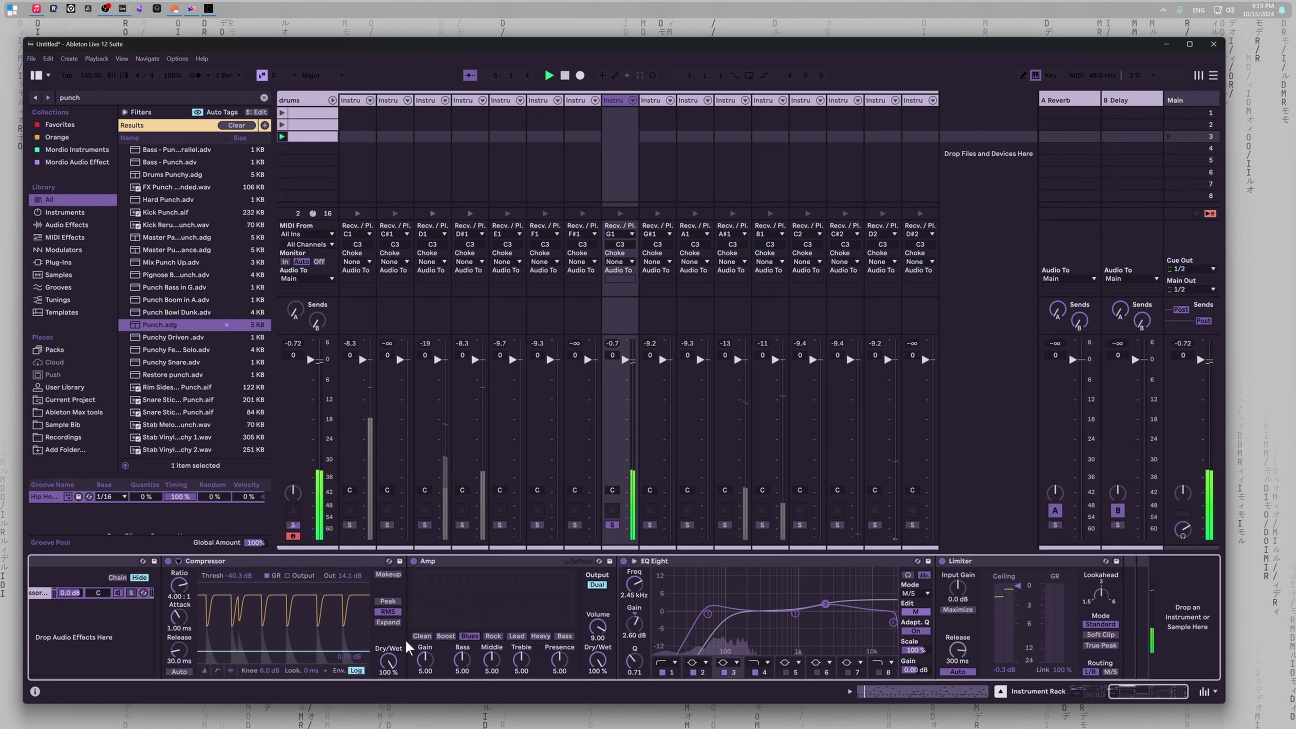
Step: Set the Compressor's threshold to -19.7 dB and output gain to 5.06 dB, and unsolo the G1 chain
{"action": "left_click_drag", "start_coordinate": [301, 652], "coordinate": [300, 635]}
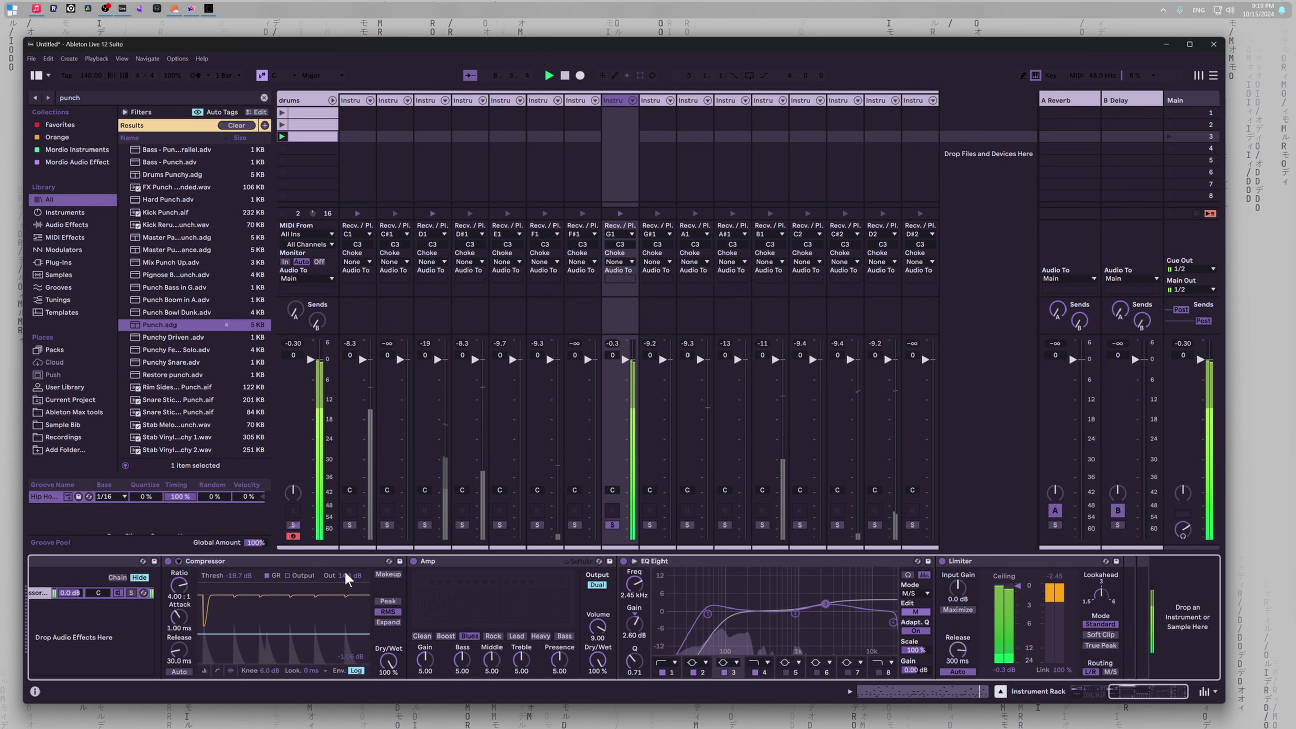
{"action": "left_click_drag", "start_coordinate": [345, 573], "coordinate": [345, 599]}
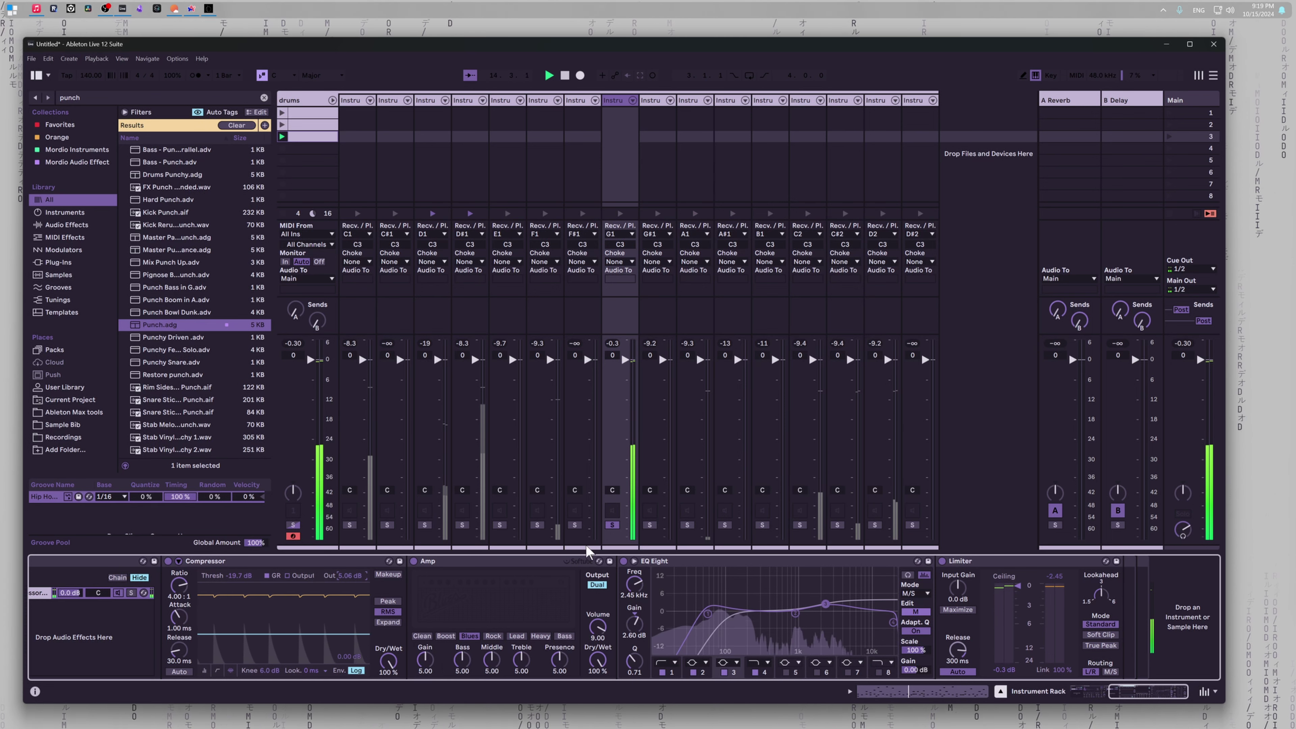
{"action": "left_click", "coordinate": [612, 525]}
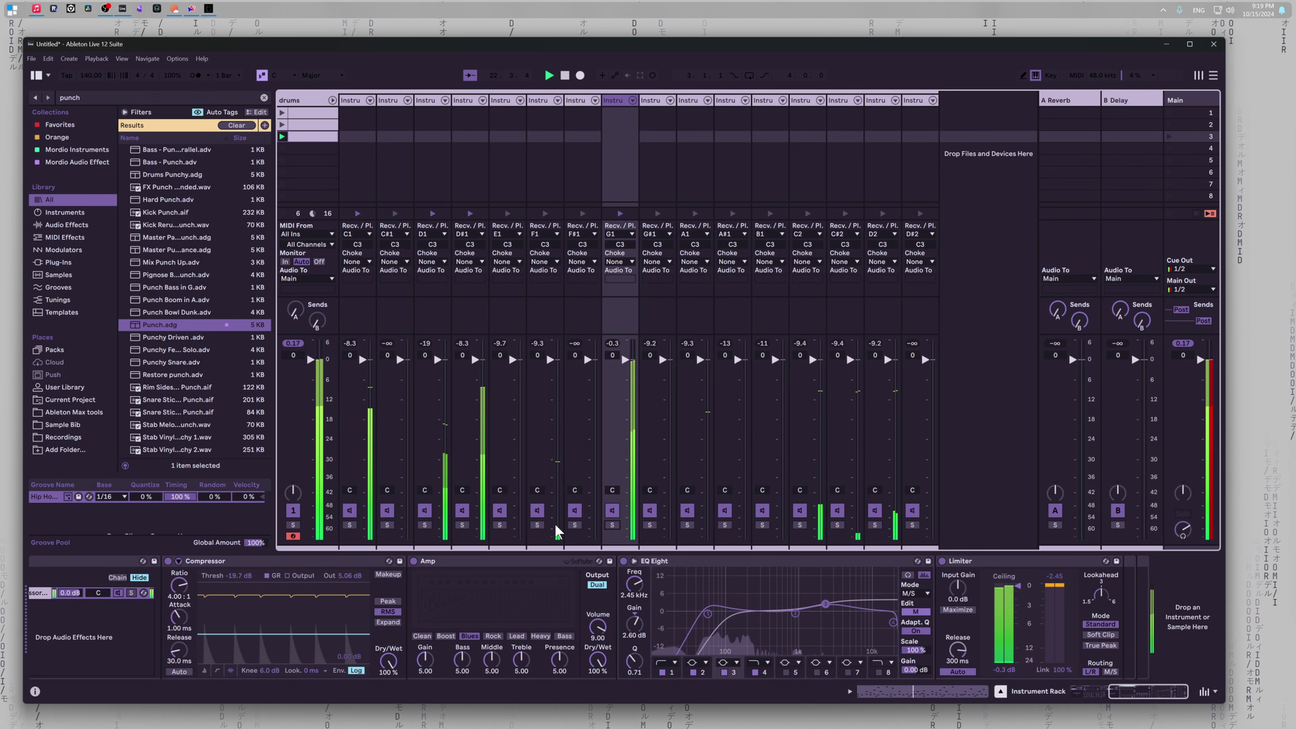
Step: Compare the Amp's Mono and Dual output settings during playback, returning it to Dual
{"action": "left_click", "coordinate": [594, 586]}
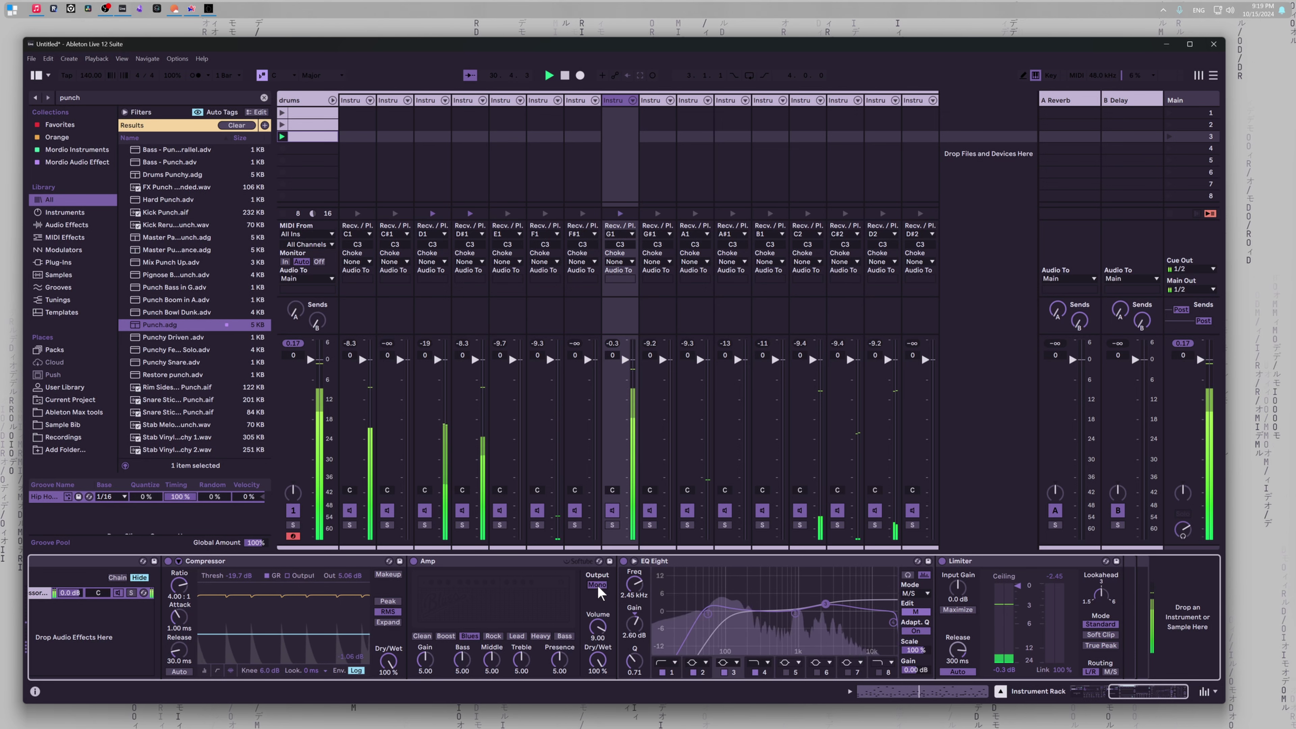
{"action": "left_click", "coordinate": [596, 585]}
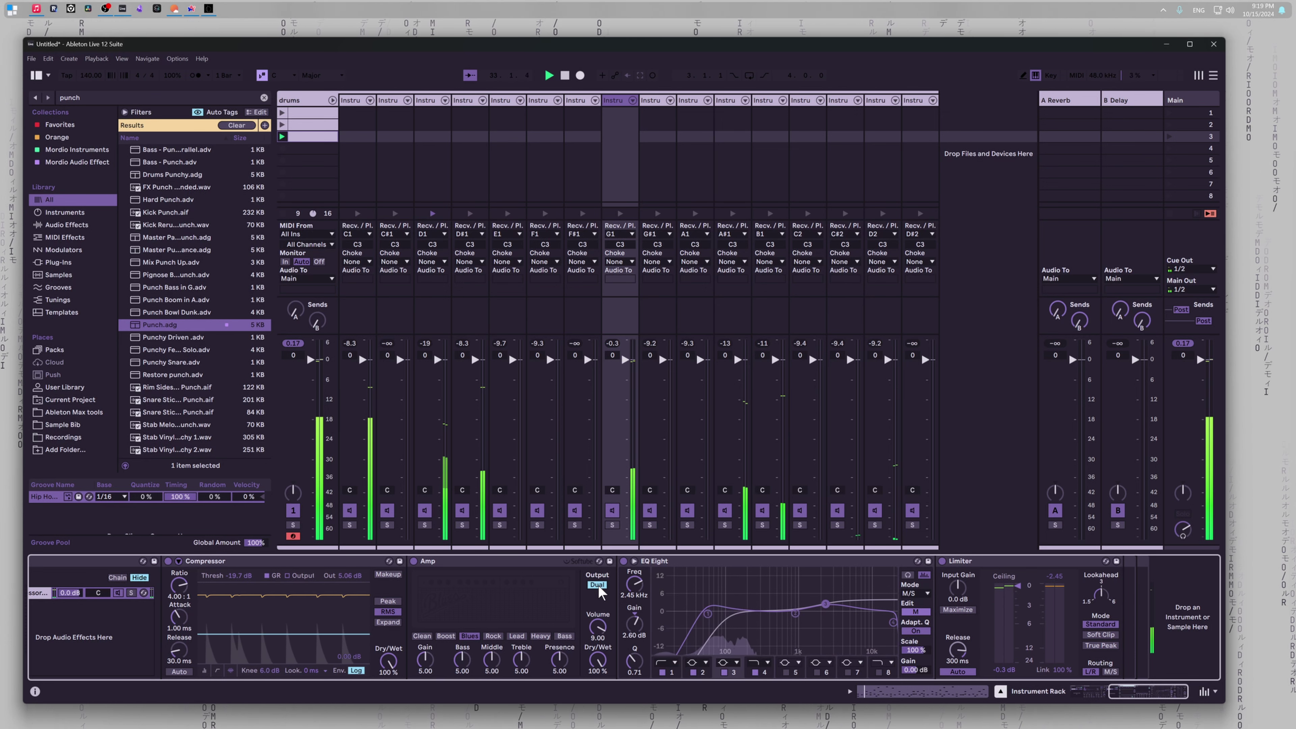
{"action": "left_click", "coordinate": [596, 585]}
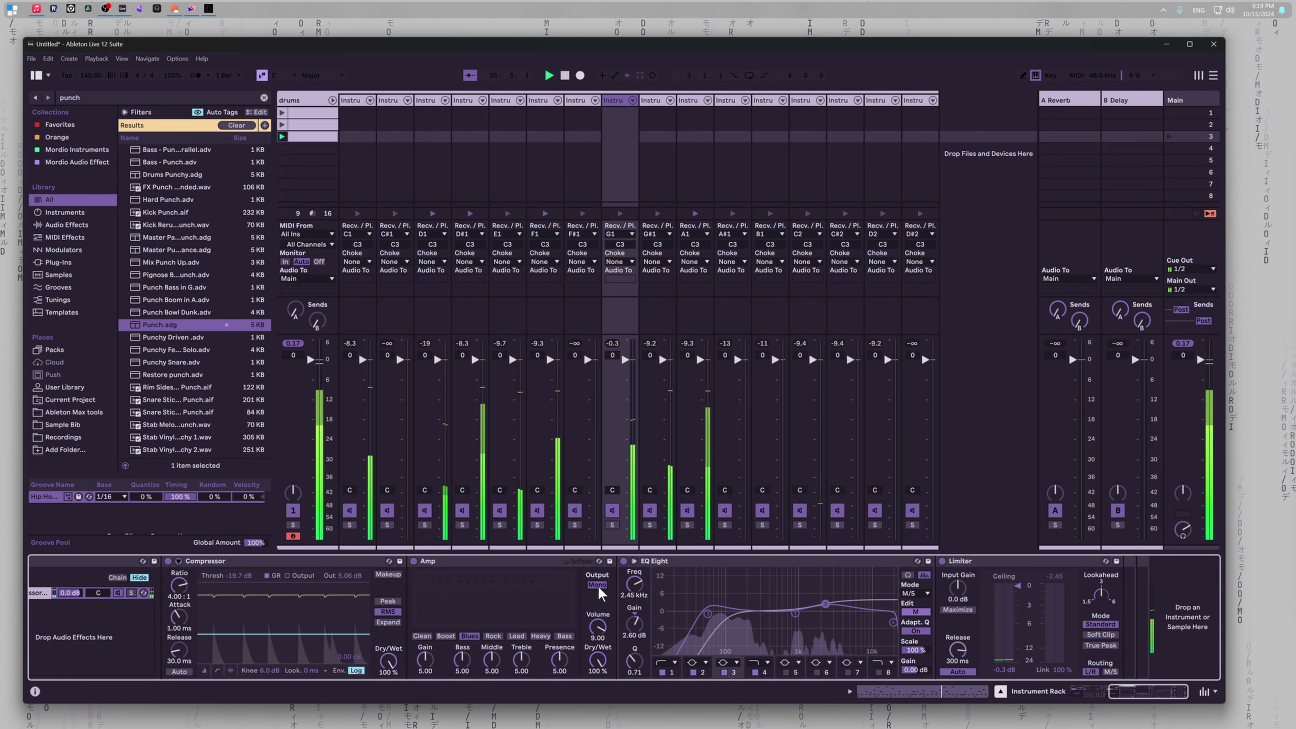
{"action": "left_click", "coordinate": [596, 584]}
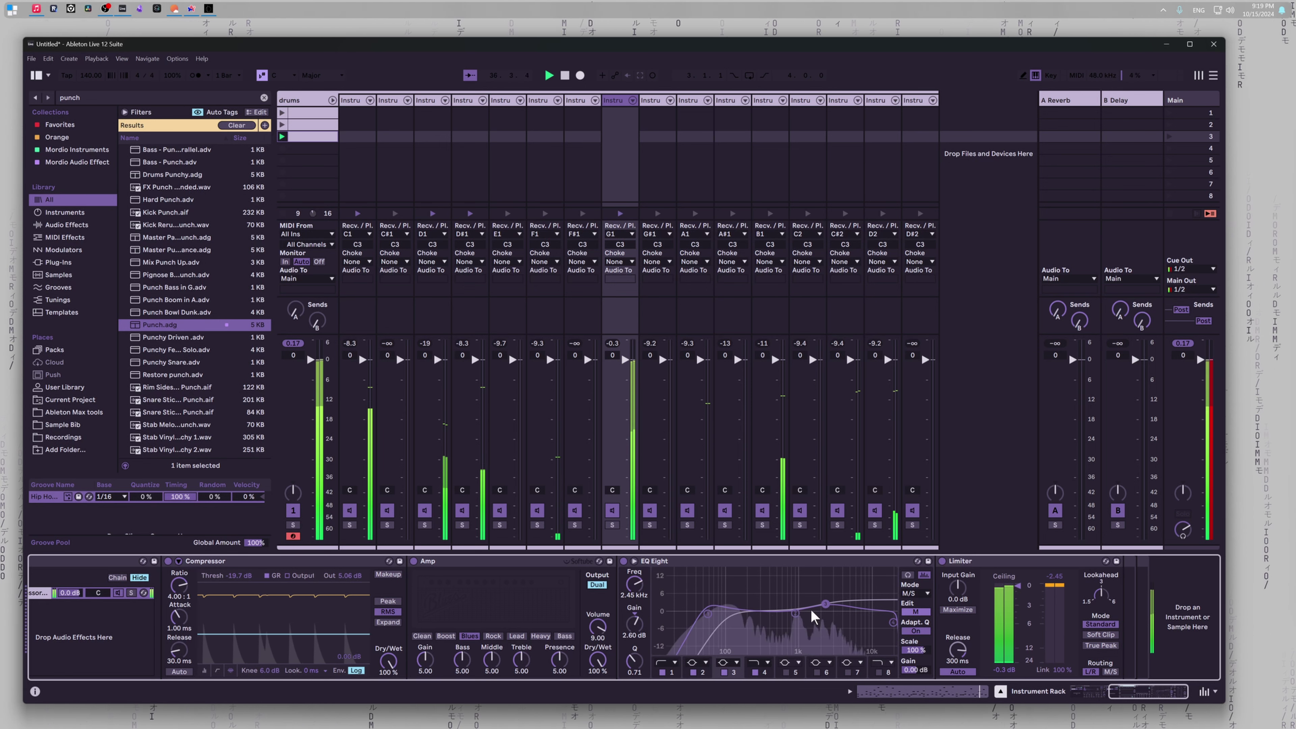
Step: Switch the EQ Eight to Stereo mode, with band 1 at 323 Hz and band 2 at 979 Hz with 1.86 dB gain
{"action": "left_click", "coordinate": [922, 594]}
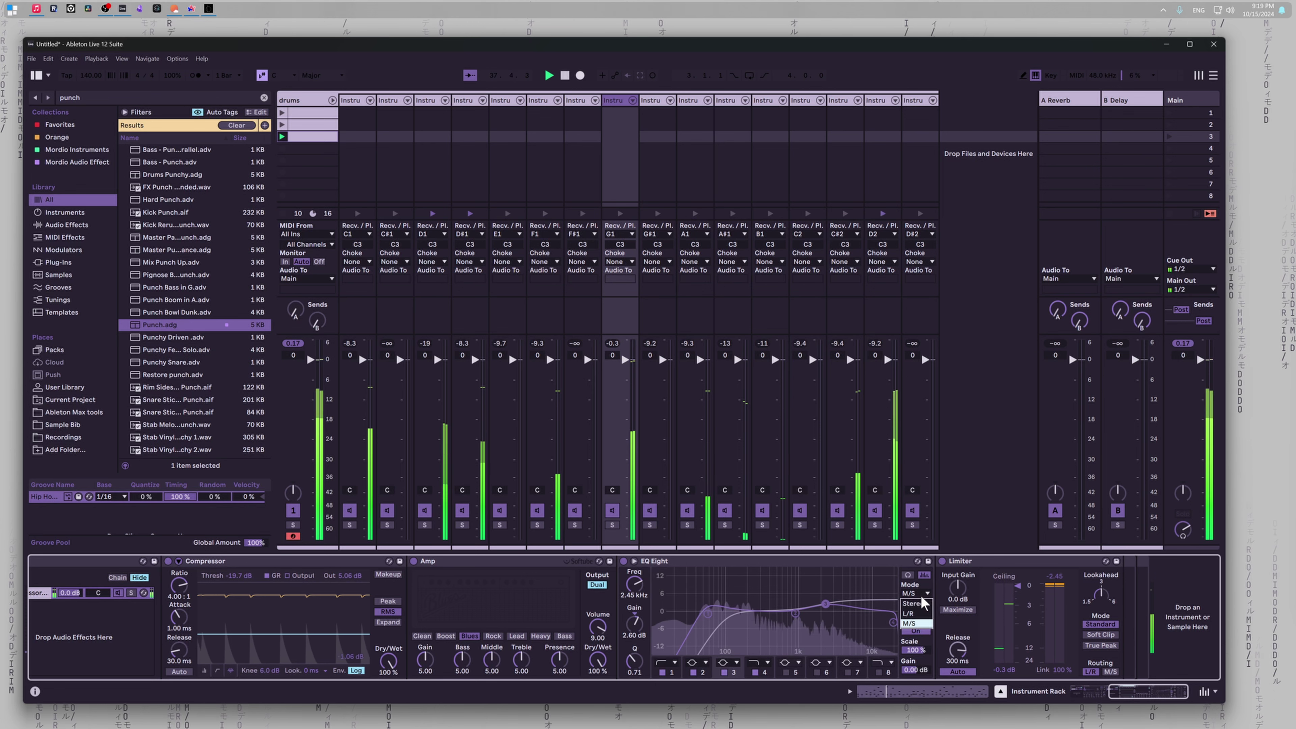
{"action": "left_click", "coordinate": [919, 597]}
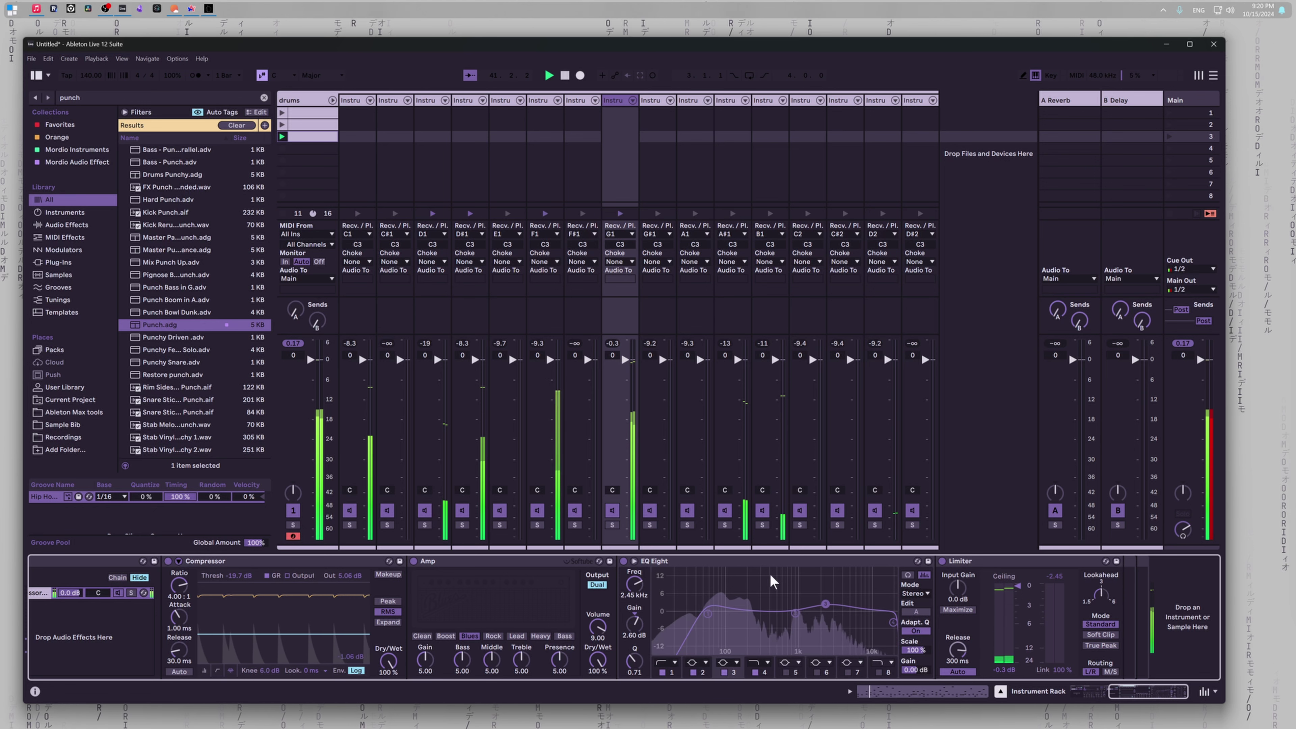
{"action": "left_click_drag", "start_coordinate": [826, 604], "coordinate": [798, 600]}
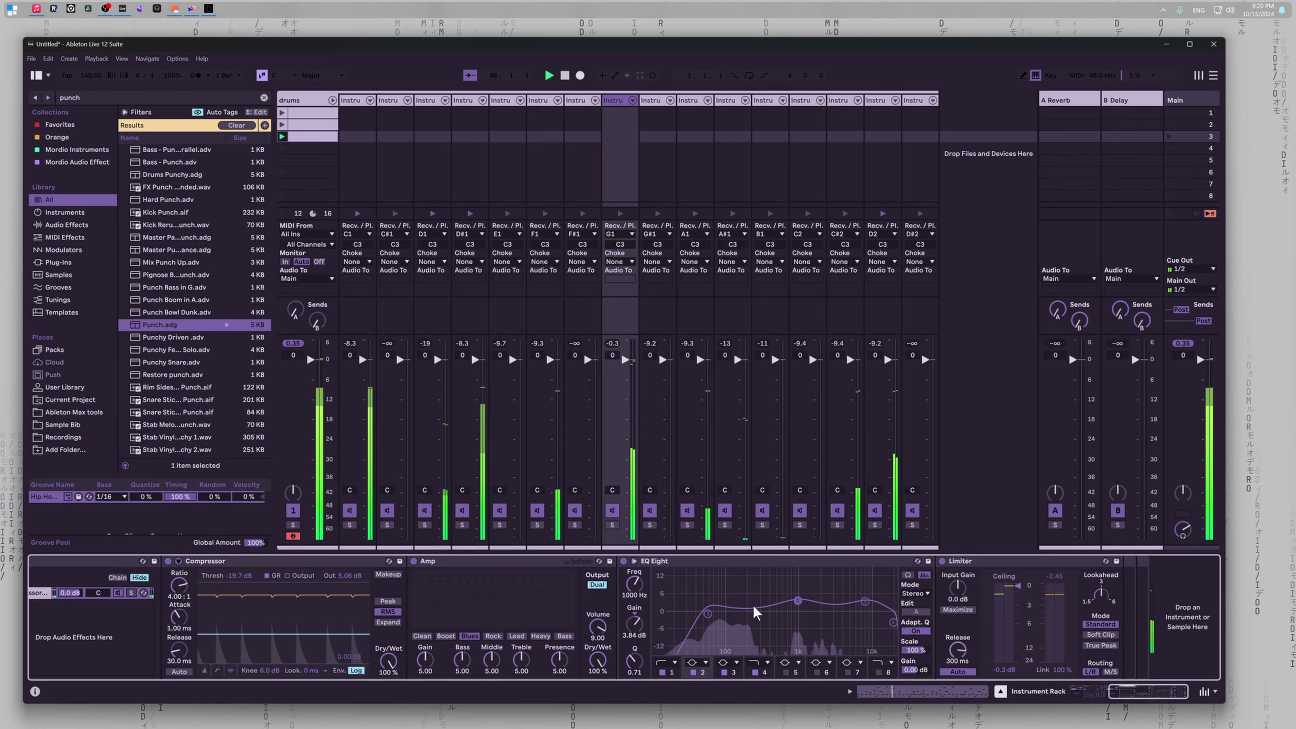
{"action": "left_click_drag", "start_coordinate": [708, 614], "coordinate": [762, 615]}
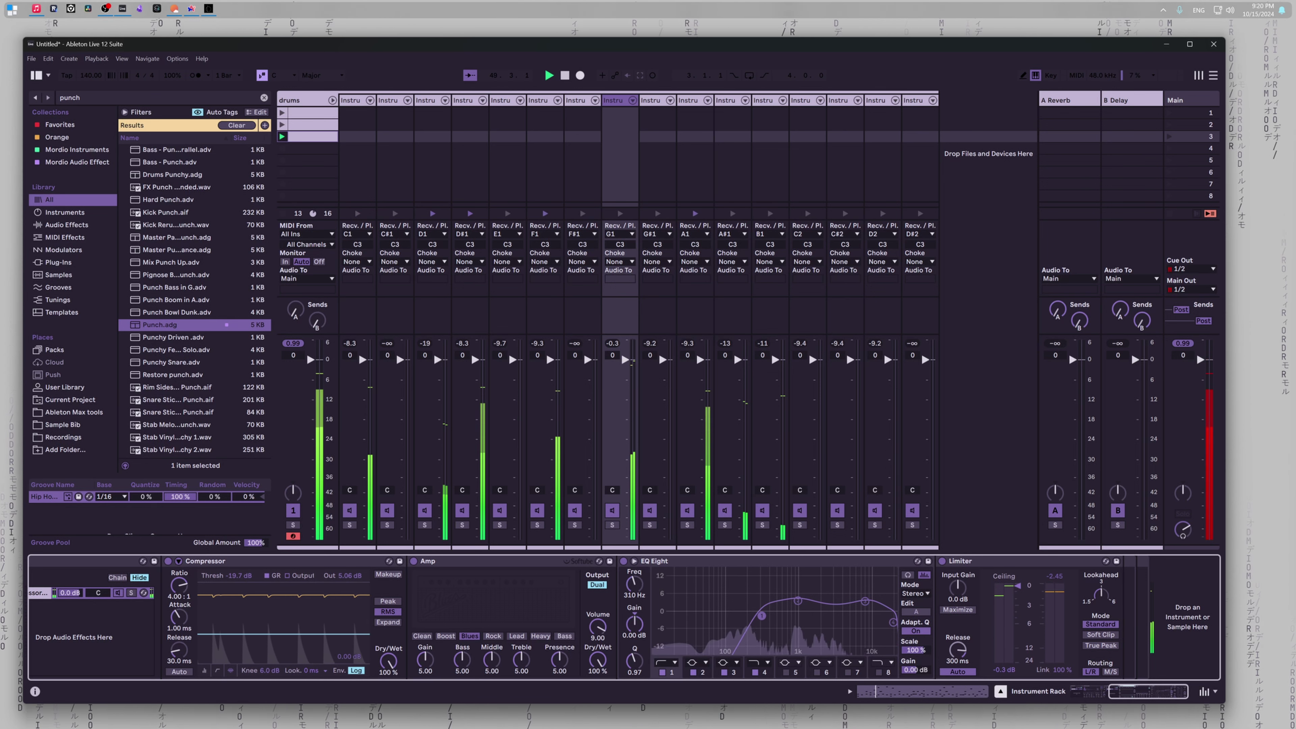
{"action": "left_click_drag", "start_coordinate": [762, 616], "coordinate": [763, 616]}
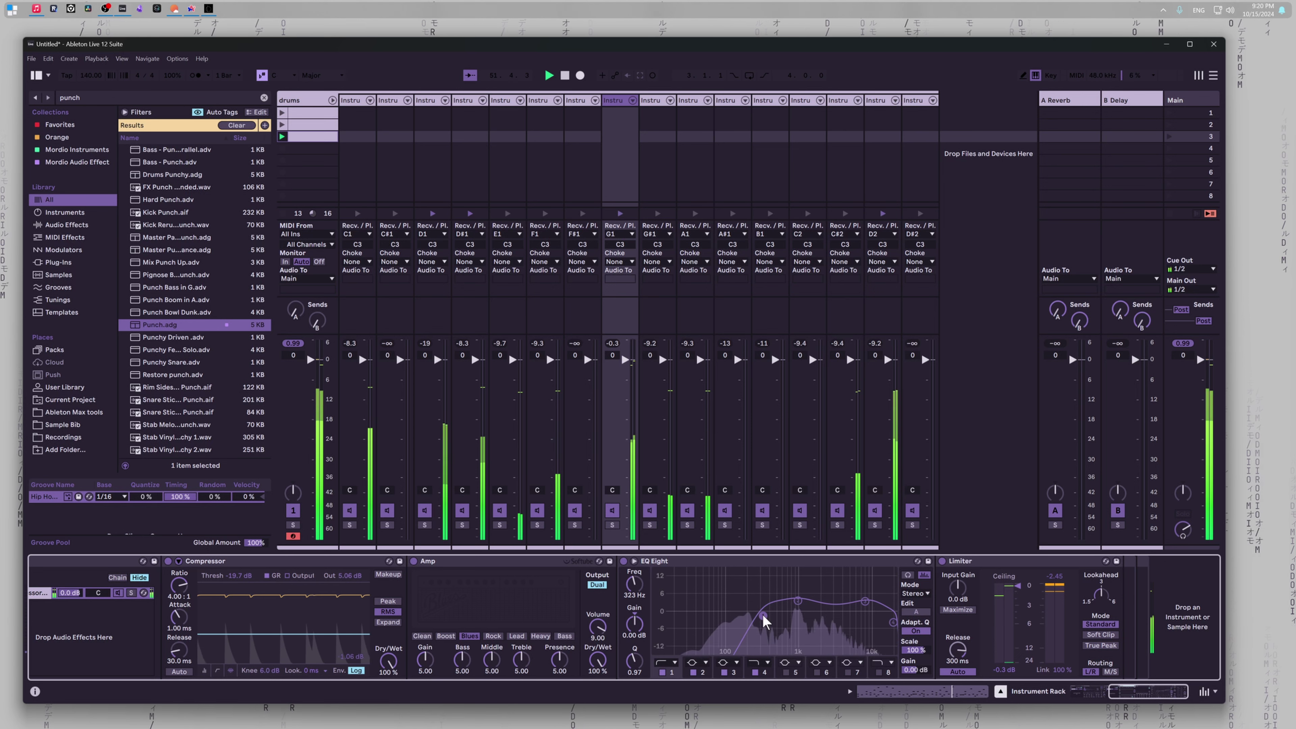
{"action": "left_click_drag", "start_coordinate": [798, 601], "coordinate": [797, 606]}
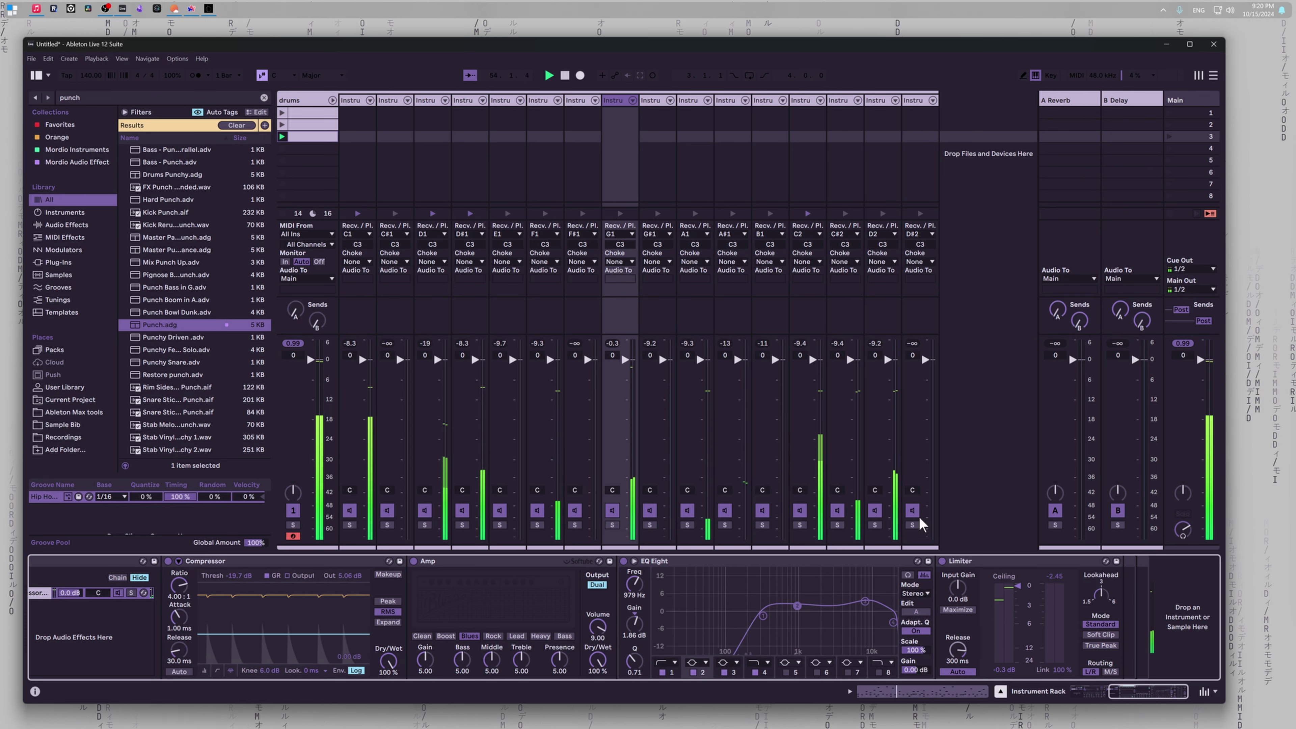
Step: Fold the drum rack chains back into the drums track, select that track and stop playback
{"action": "left_click", "coordinate": [366, 115]}
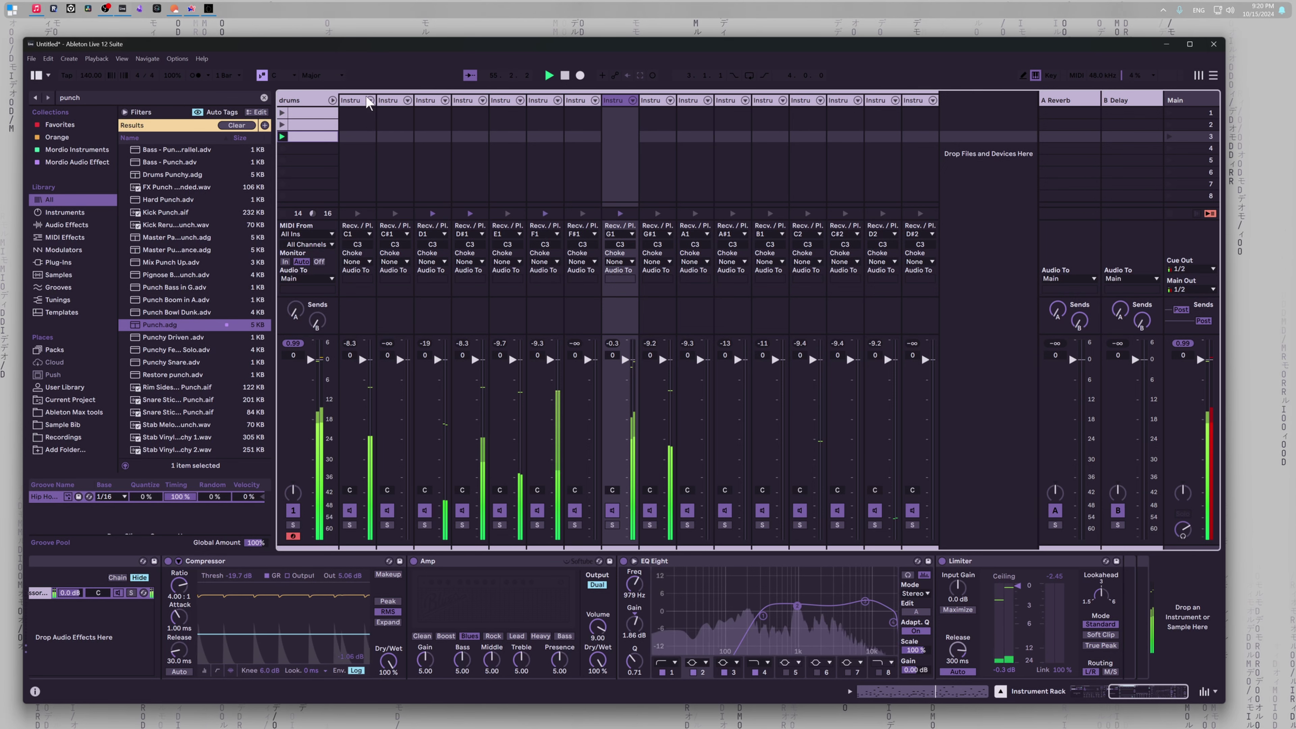
{"action": "left_click", "coordinate": [333, 98]}
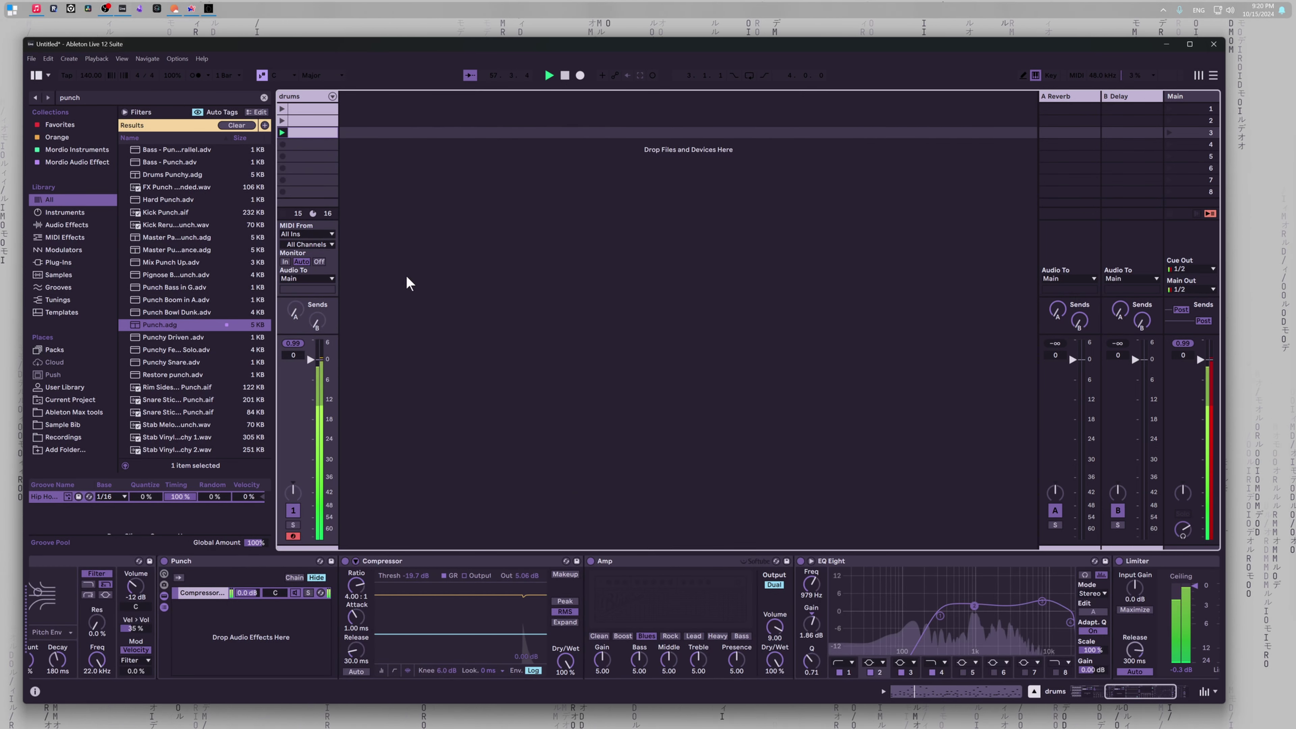
{"action": "left_click", "coordinate": [319, 98]}
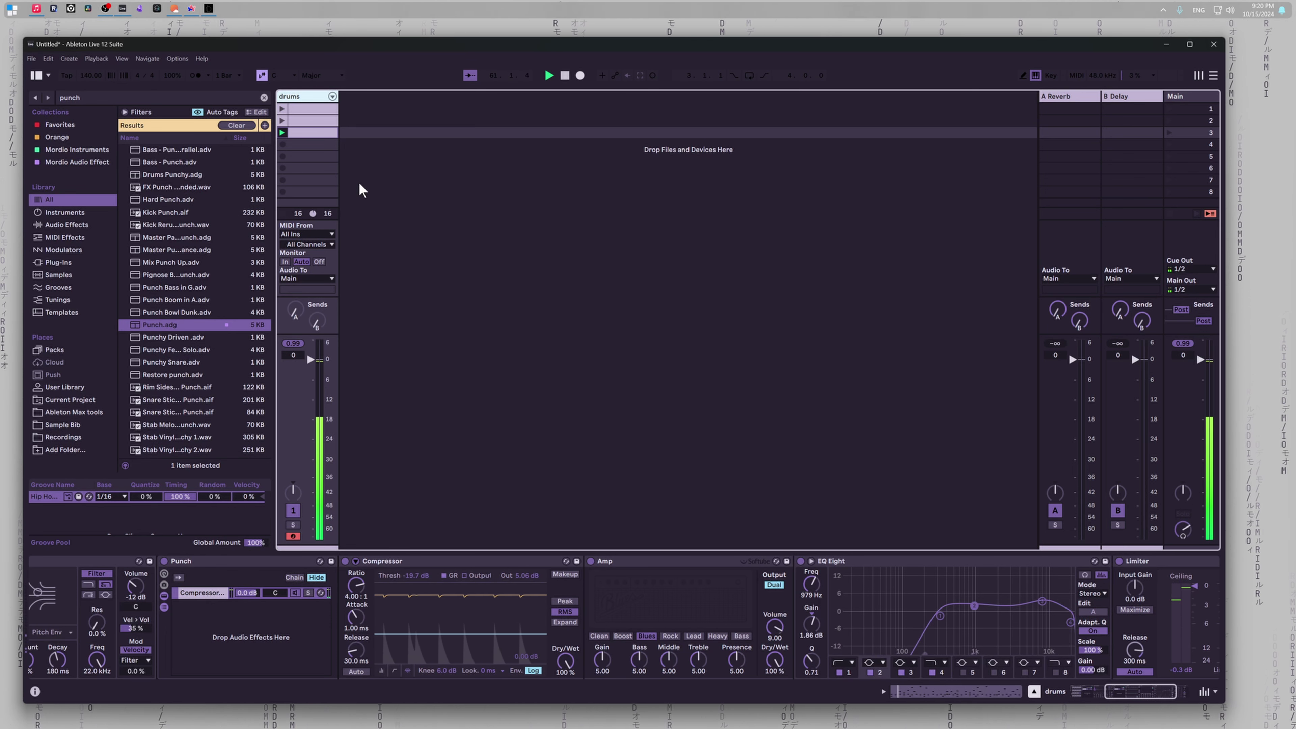
{"action": "key", "text": "space"}
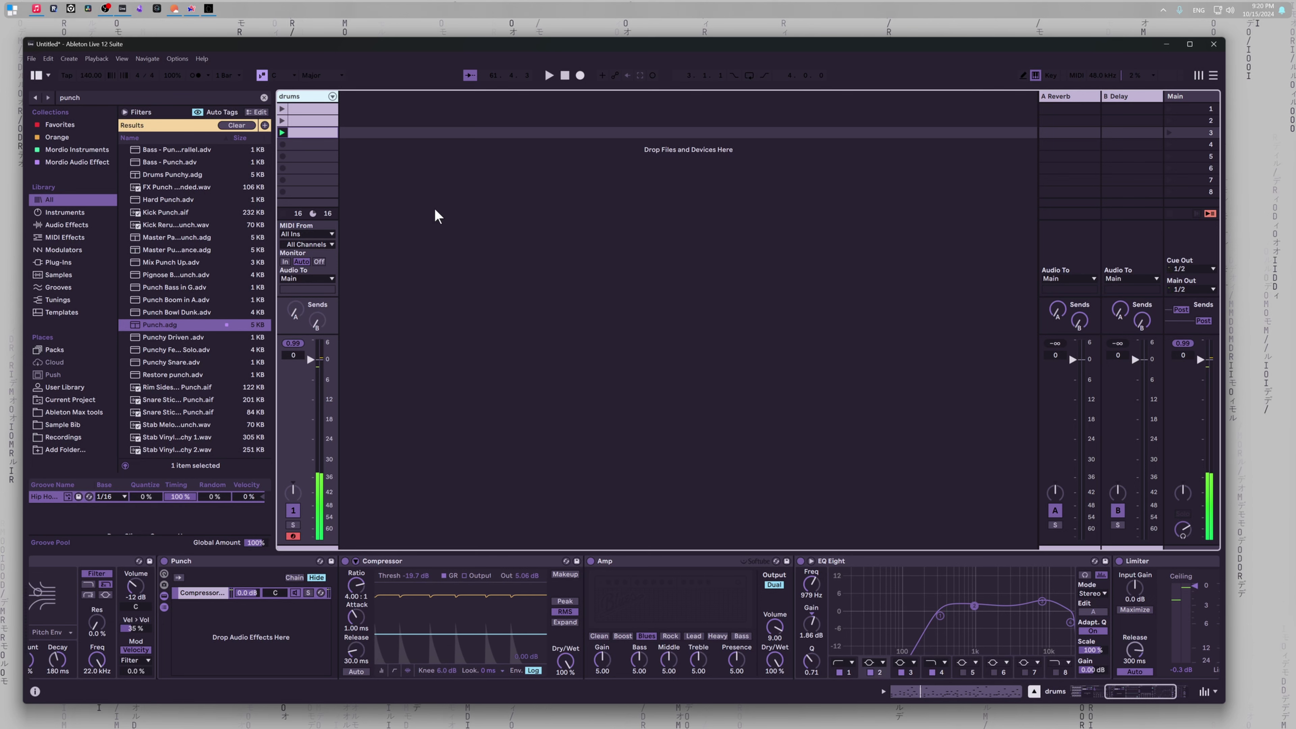
Step: Add a new MIDI track after the drums track and load Operator onto it
{"action": "key", "text": "ctrl+shift+t"}
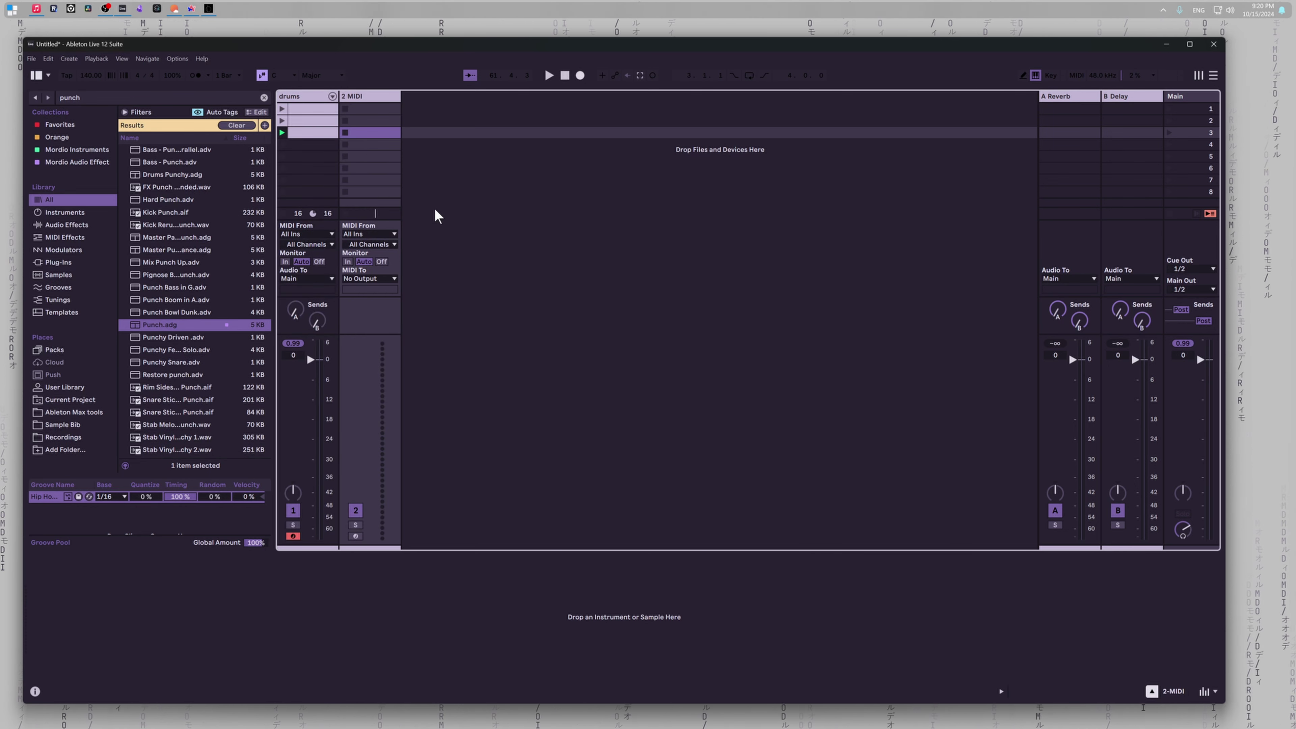
{"action": "key", "text": "ctrl+f"}
{"action": "type", "text": "o"}
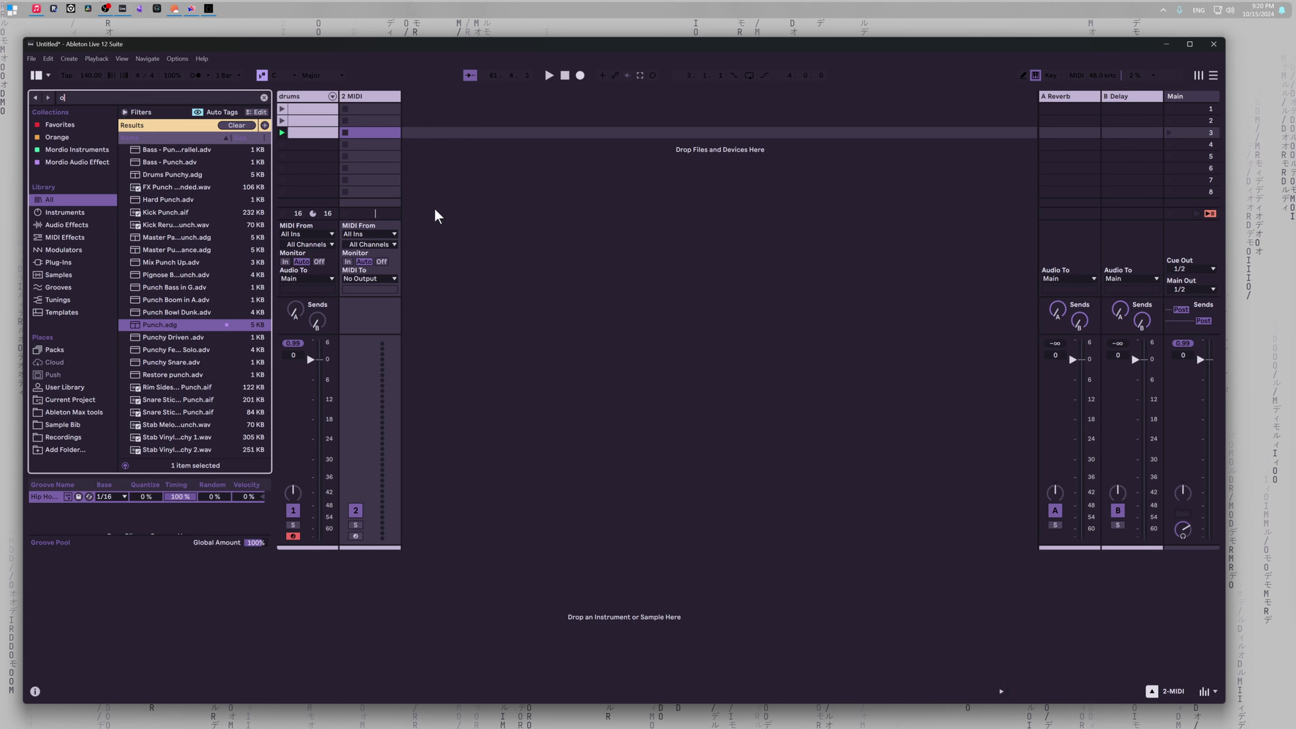
{"action": "type", "text": "p"}
{"action": "key", "text": "Down"}
{"action": "key", "text": "Return"}
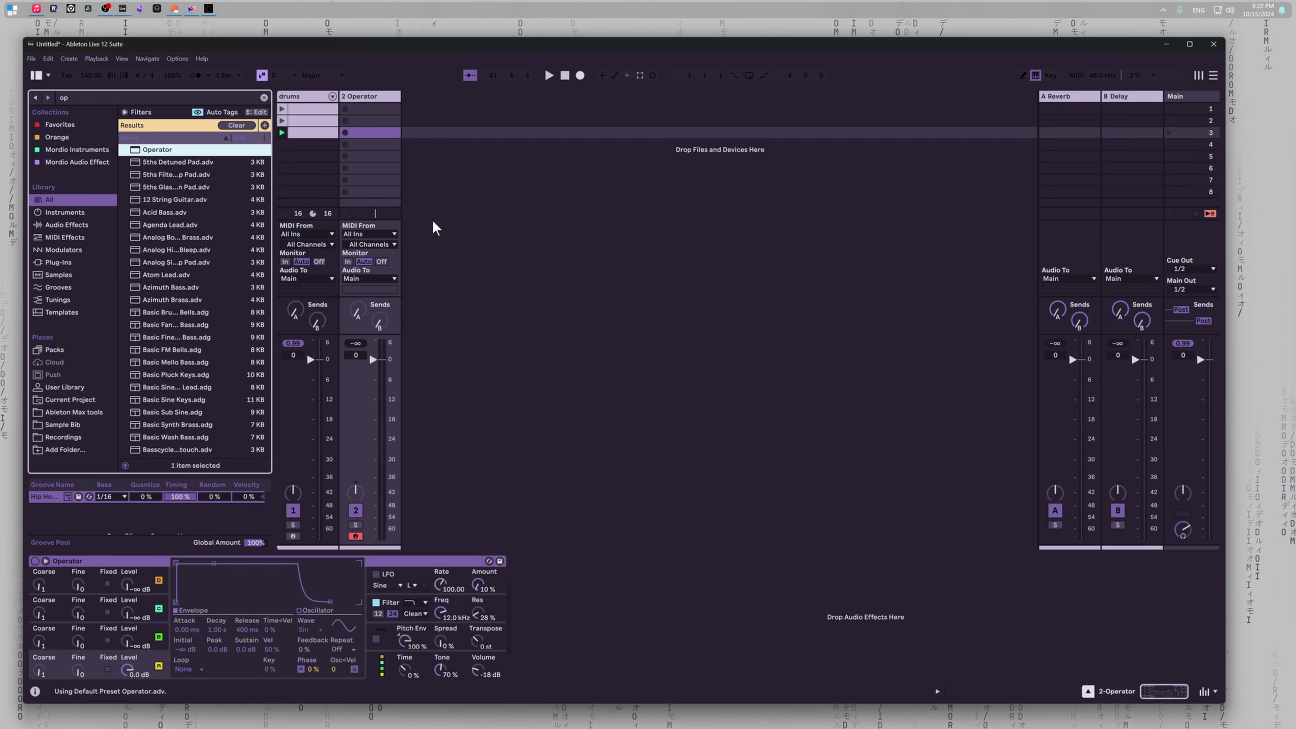
Step: Shape oscillator A's envelope with 2.41 ms attack, 3.02 s decay and 1.47 s release, and set the filter frequency to 18.5 kHz
{"action": "key", "text": "z"}
{"action": "key", "text": "a"}
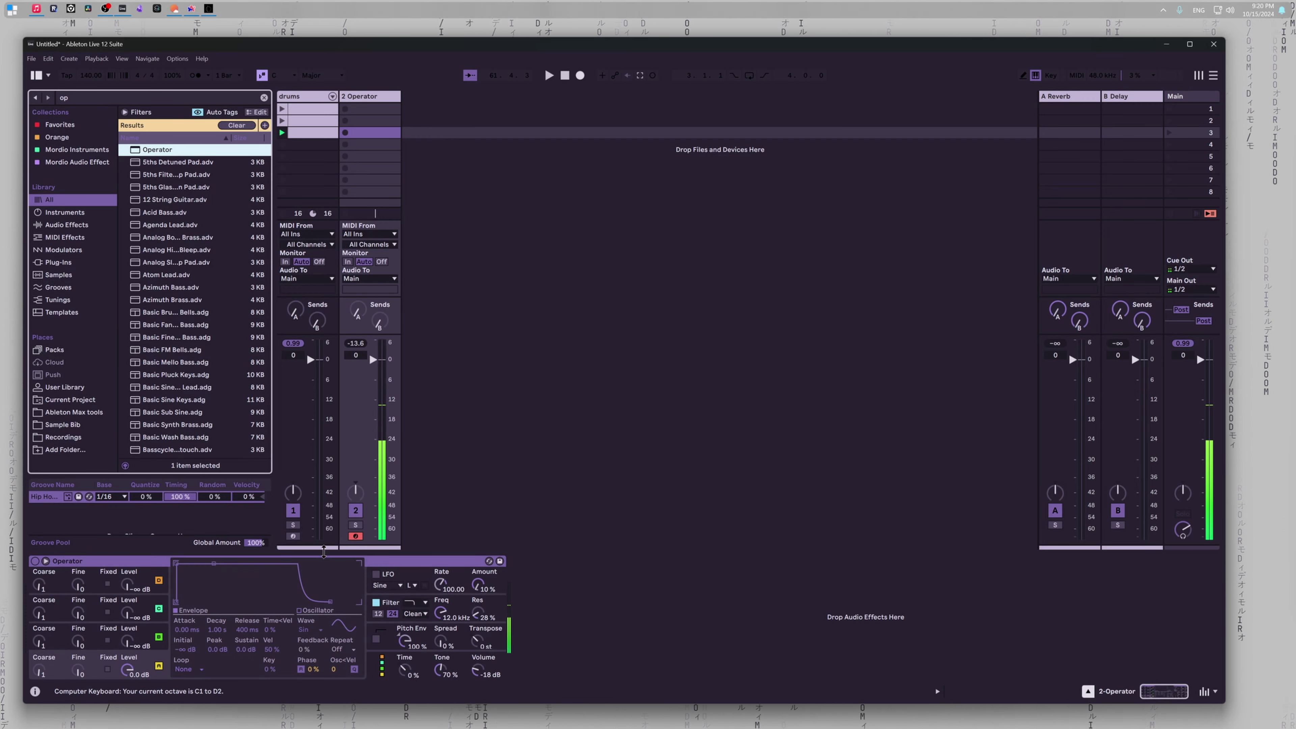
{"action": "left_click_drag", "start_coordinate": [214, 564], "coordinate": [217, 605]}
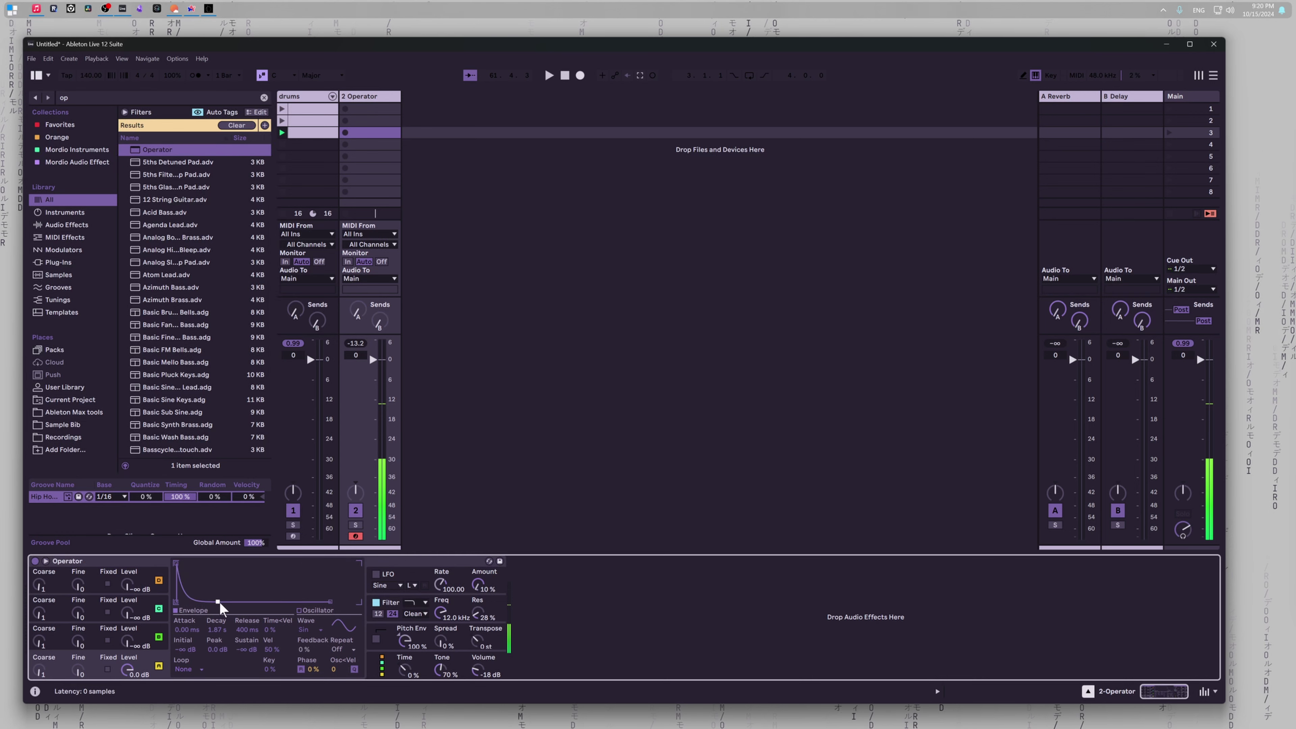
{"action": "left_click_drag", "start_coordinate": [176, 568], "coordinate": [186, 563]}
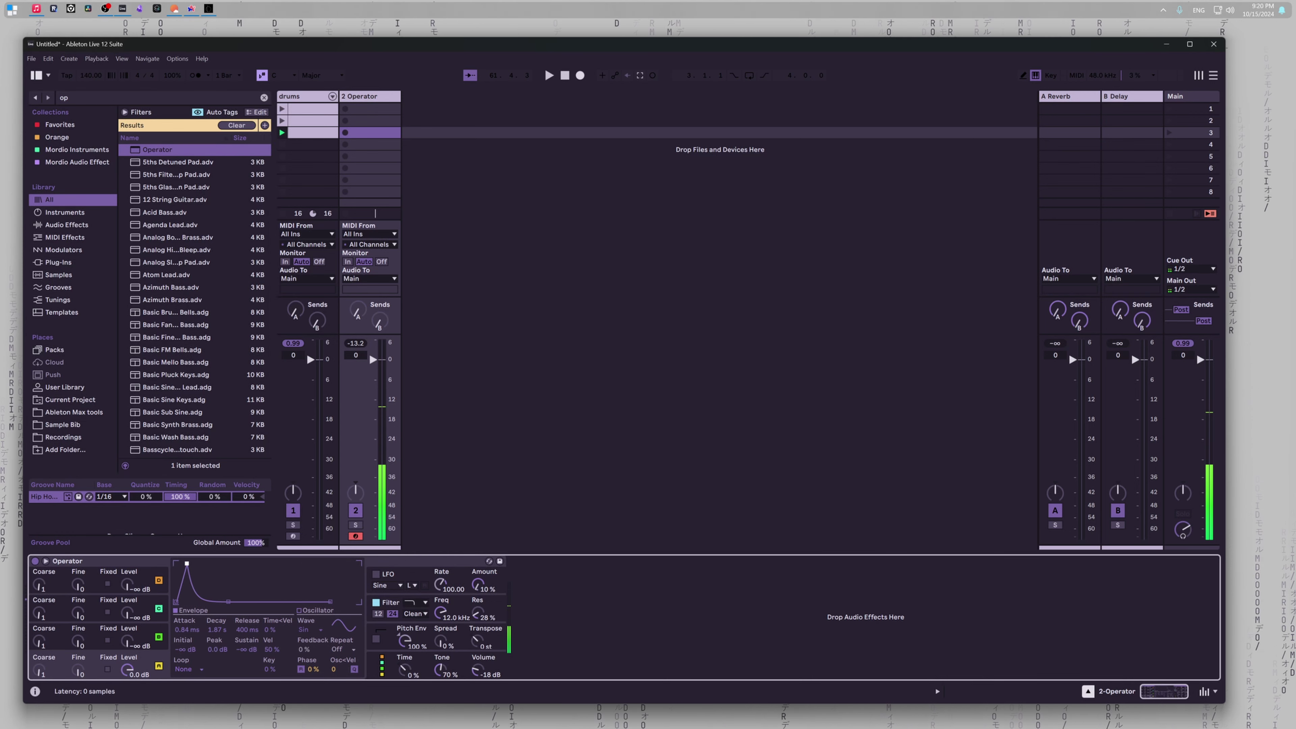
{"action": "left_click_drag", "start_coordinate": [230, 602], "coordinate": [236, 563]}
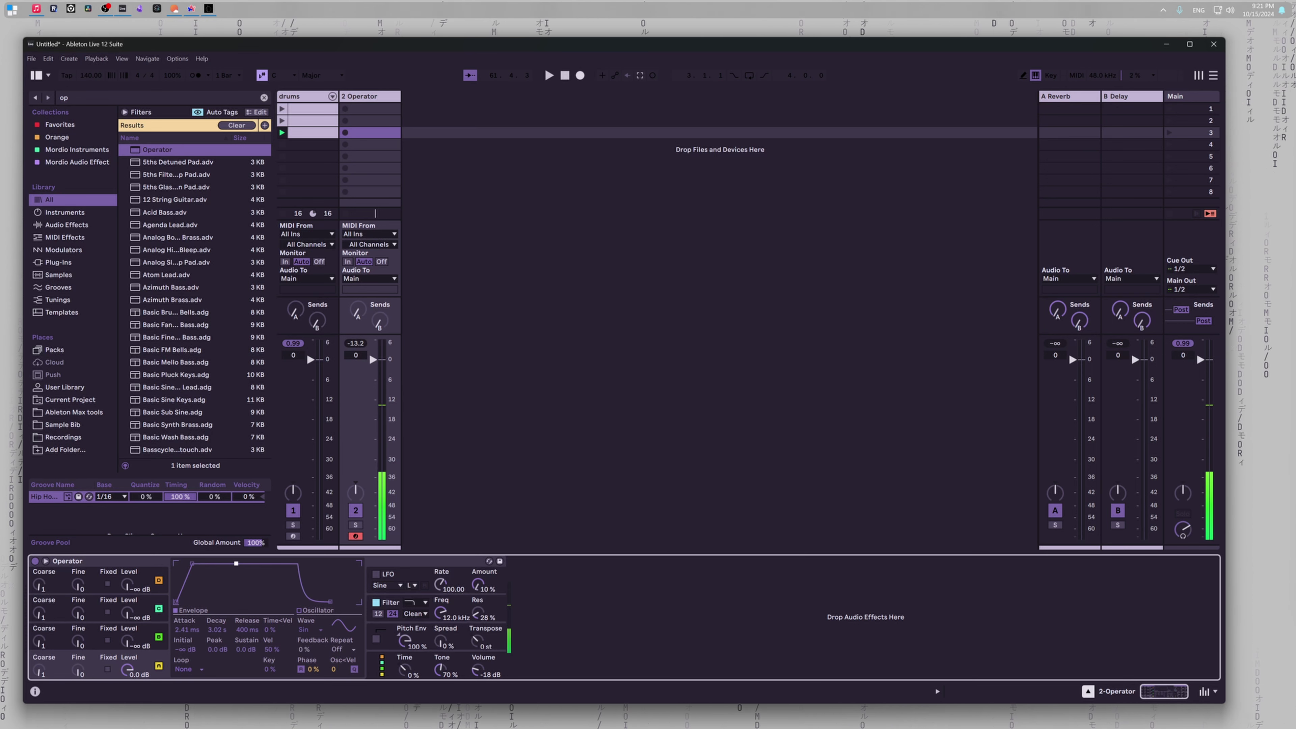
{"action": "left_click_drag", "start_coordinate": [331, 603], "coordinate": [337, 601]}
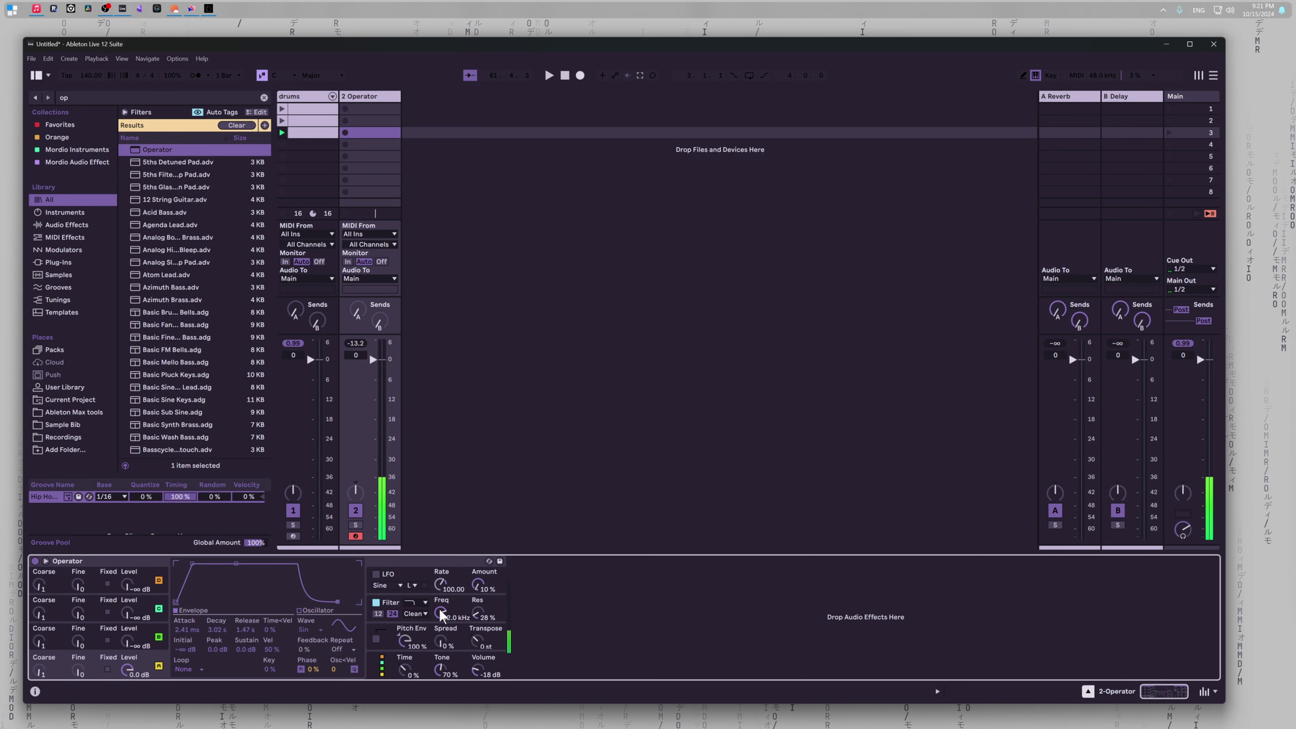
{"action": "left_click_drag", "start_coordinate": [440, 613], "coordinate": [440, 606]}
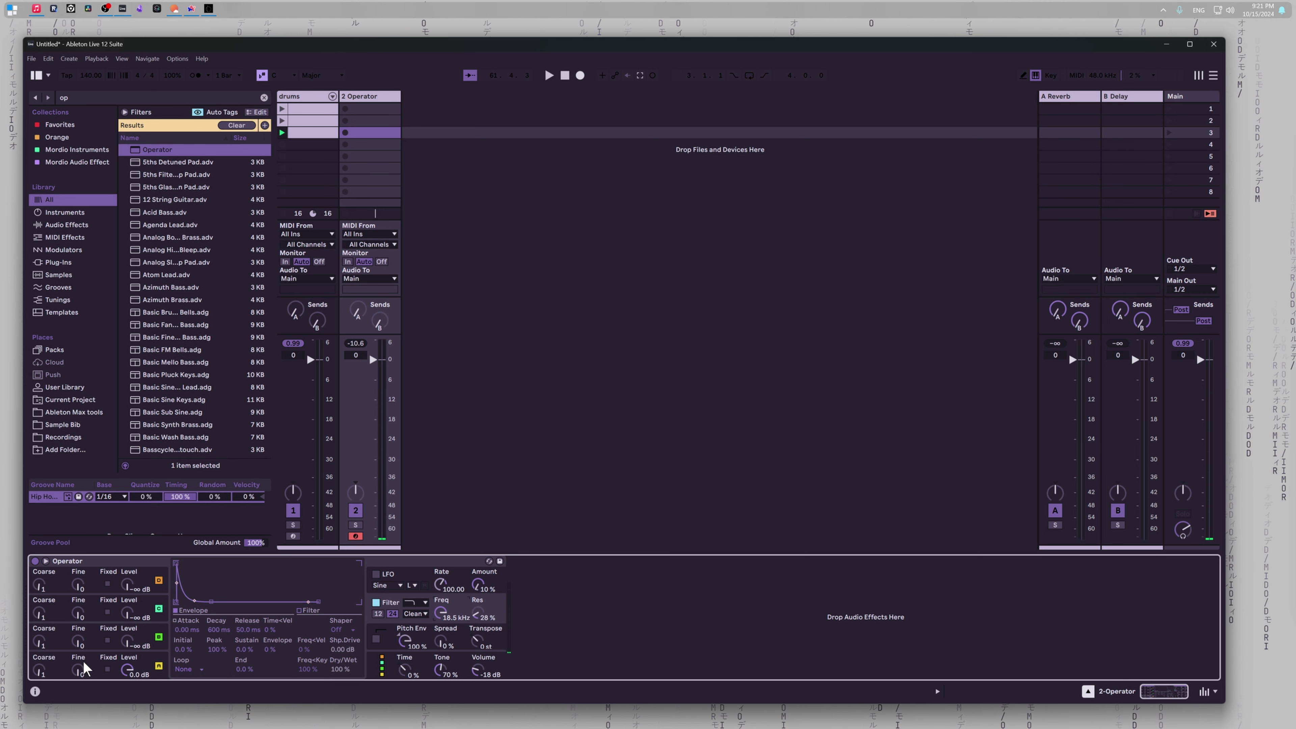
Step: Load the Sting 2022 sequencer device in front of Operator and set its Length to 8
{"action": "key", "text": "ctrl+f"}
{"action": "type", "text": "sting"}
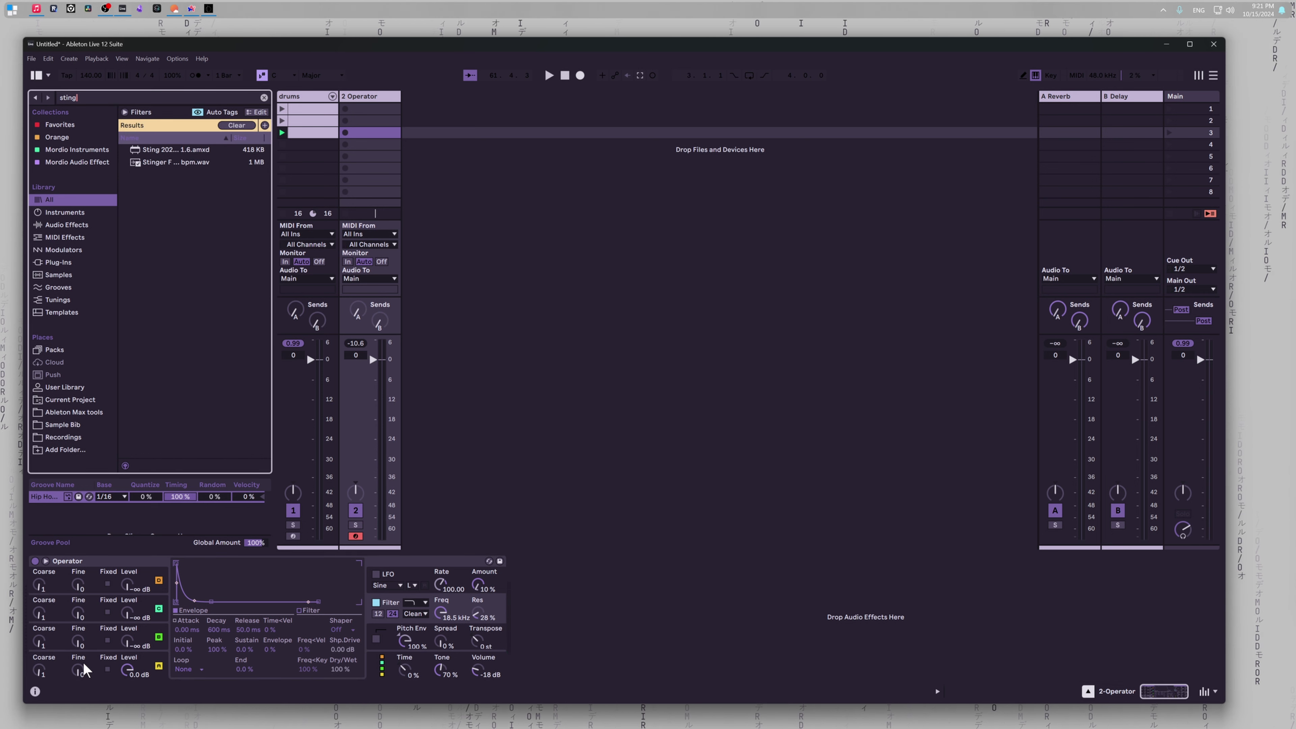
{"action": "key", "text": "Down"}
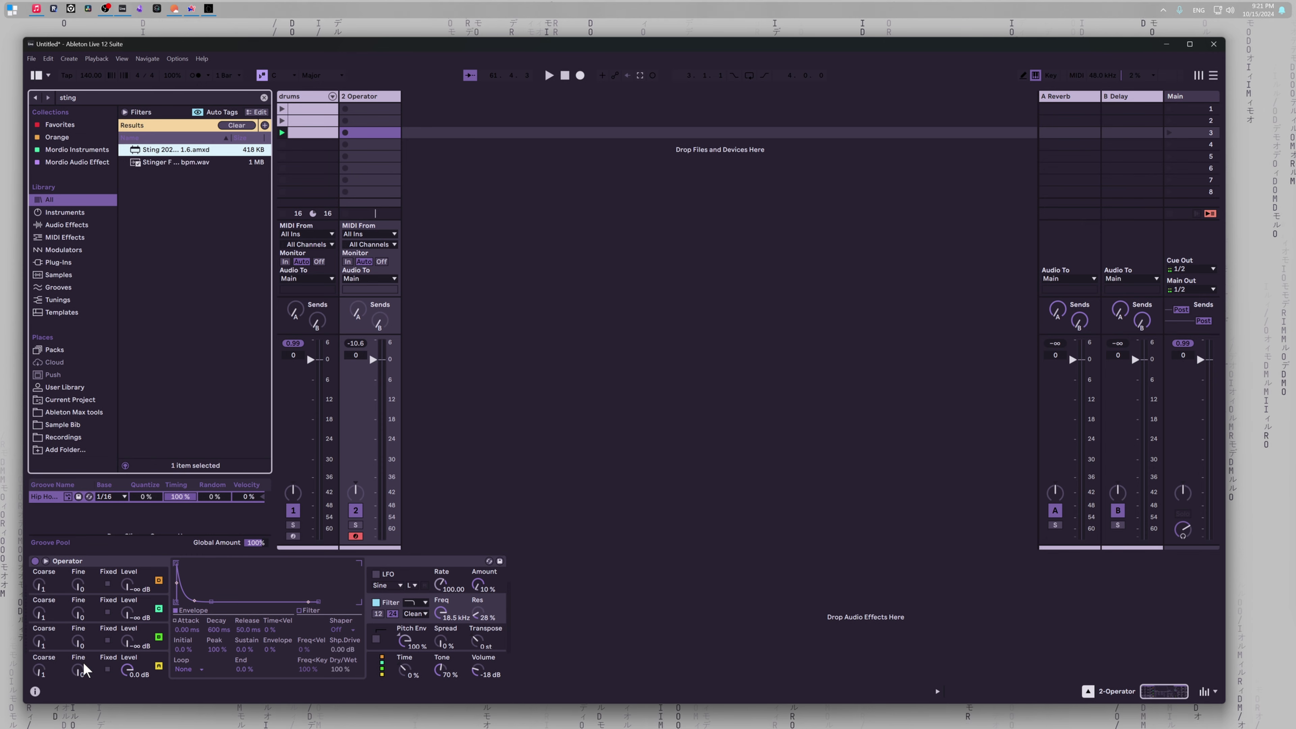
{"action": "key", "text": "Return"}
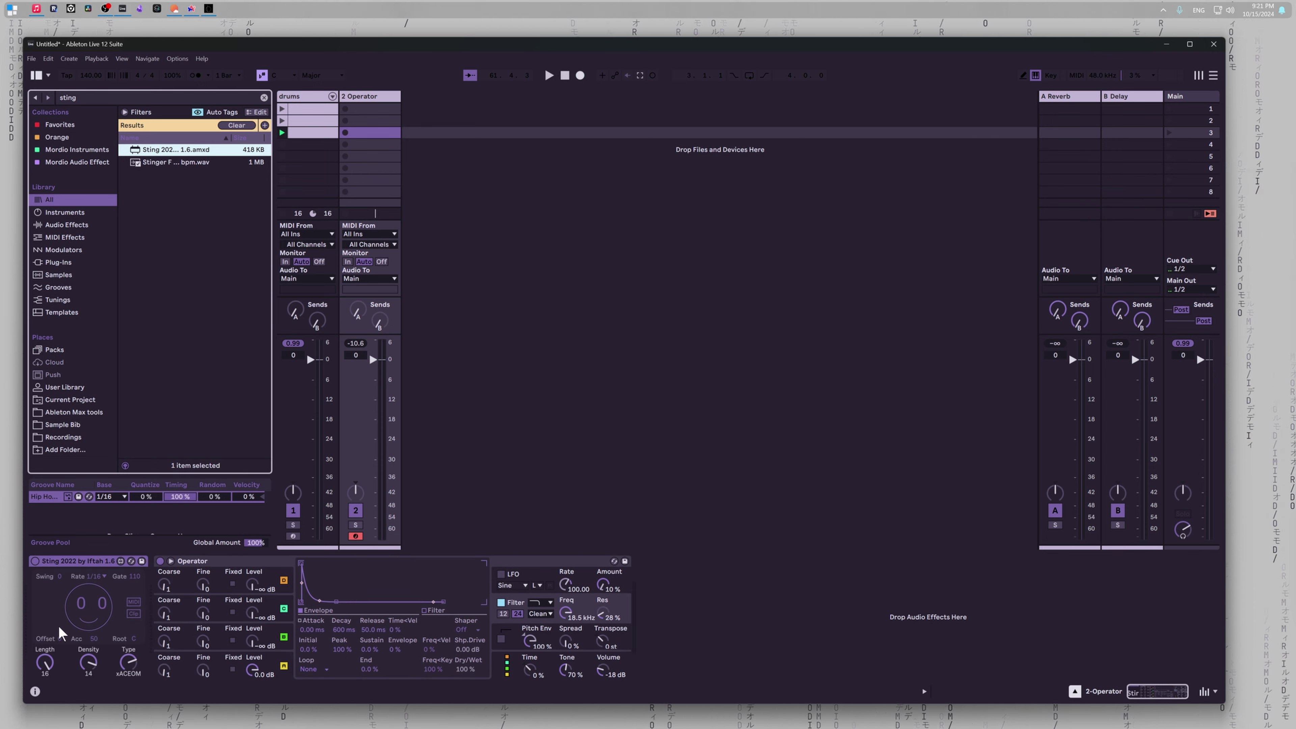
{"action": "left_click", "coordinate": [45, 669]}
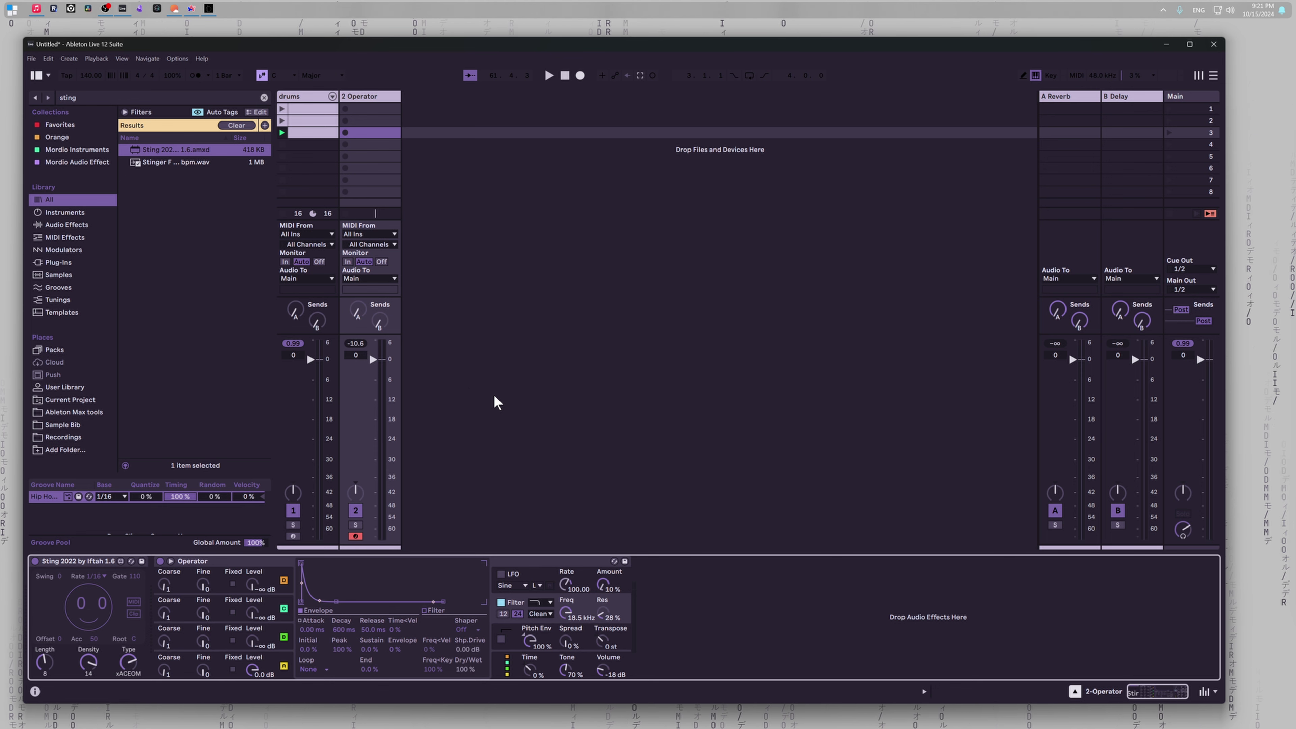
Step: Start playback and set the Sting sequencer's rate to 1/8, trying 1/12 first
{"action": "key", "text": "space"}
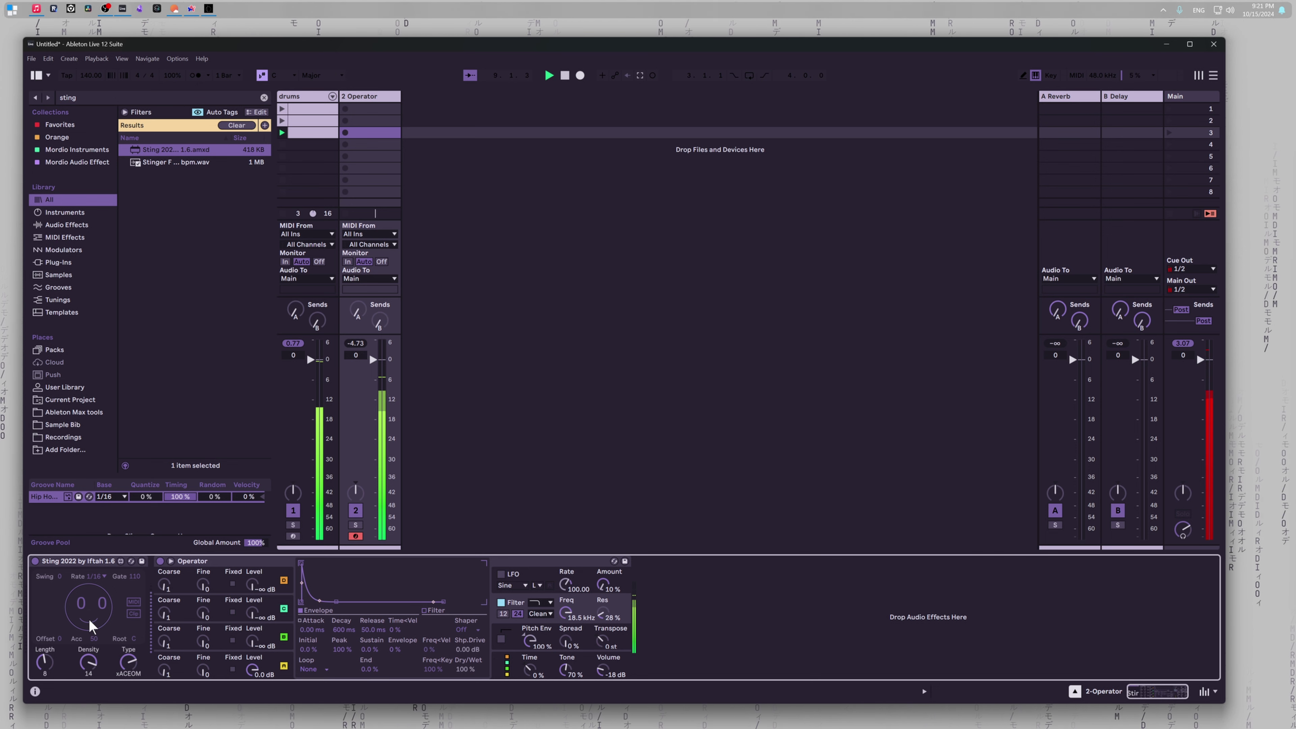
{"action": "left_click", "coordinate": [102, 578]}
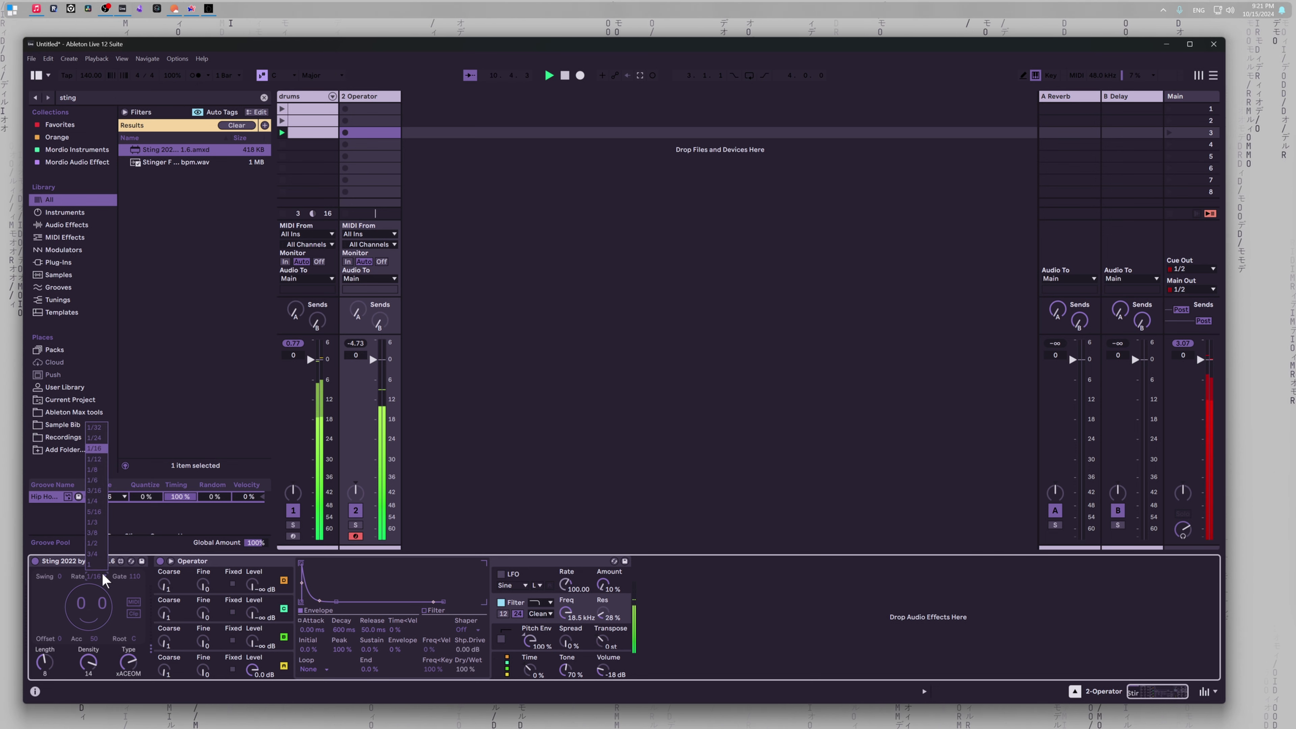
{"action": "left_click", "coordinate": [97, 461]}
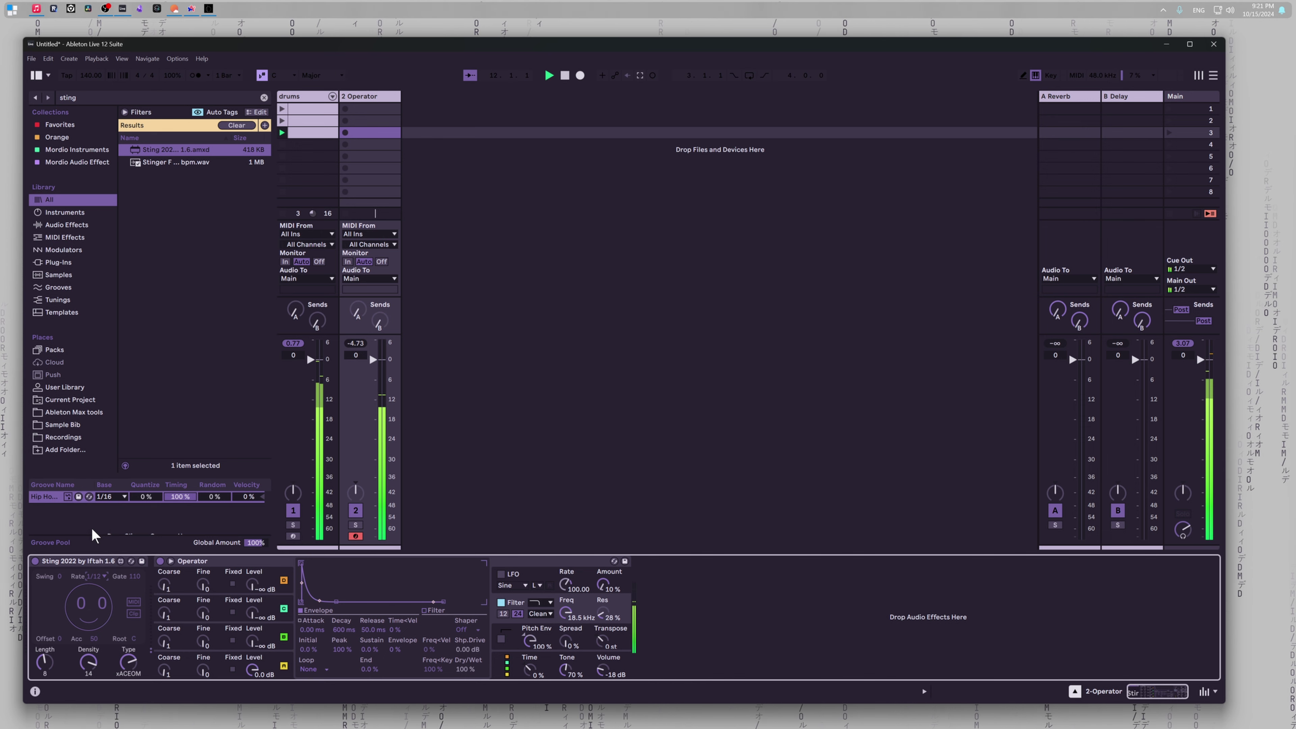
{"action": "left_click", "coordinate": [97, 577]}
{"action": "left_click", "coordinate": [97, 472]}
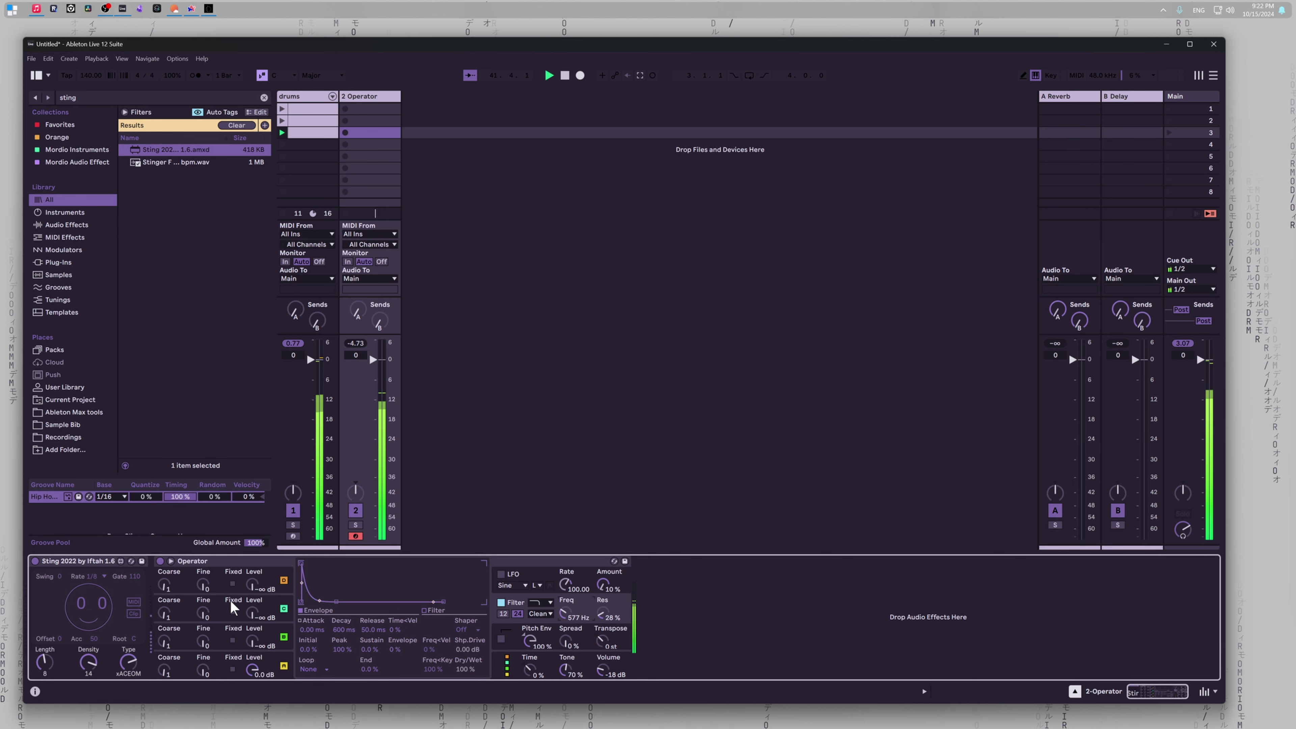
Step: Set oscillator A's envelope to 0 ms attack, 60 s decay and 969 ms release
{"action": "left_click", "coordinate": [219, 661]}
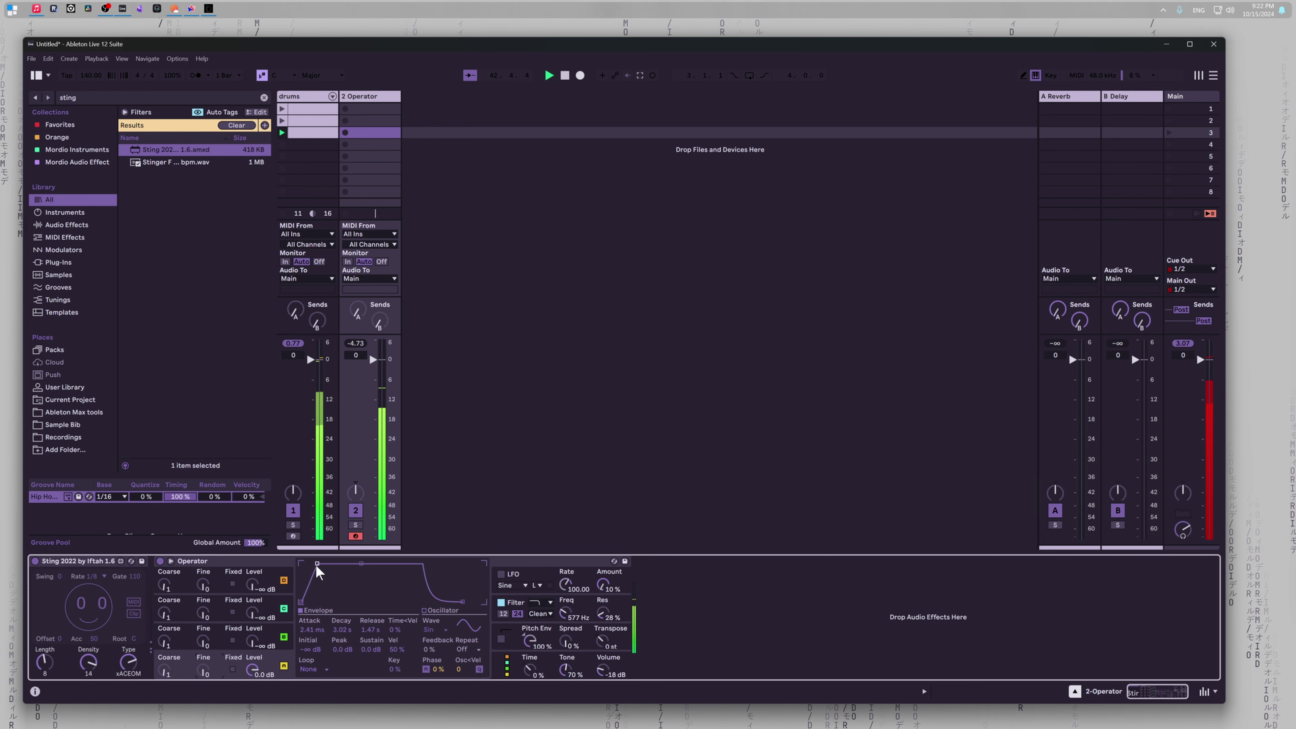
{"action": "left_click_drag", "start_coordinate": [316, 565], "coordinate": [314, 565]}
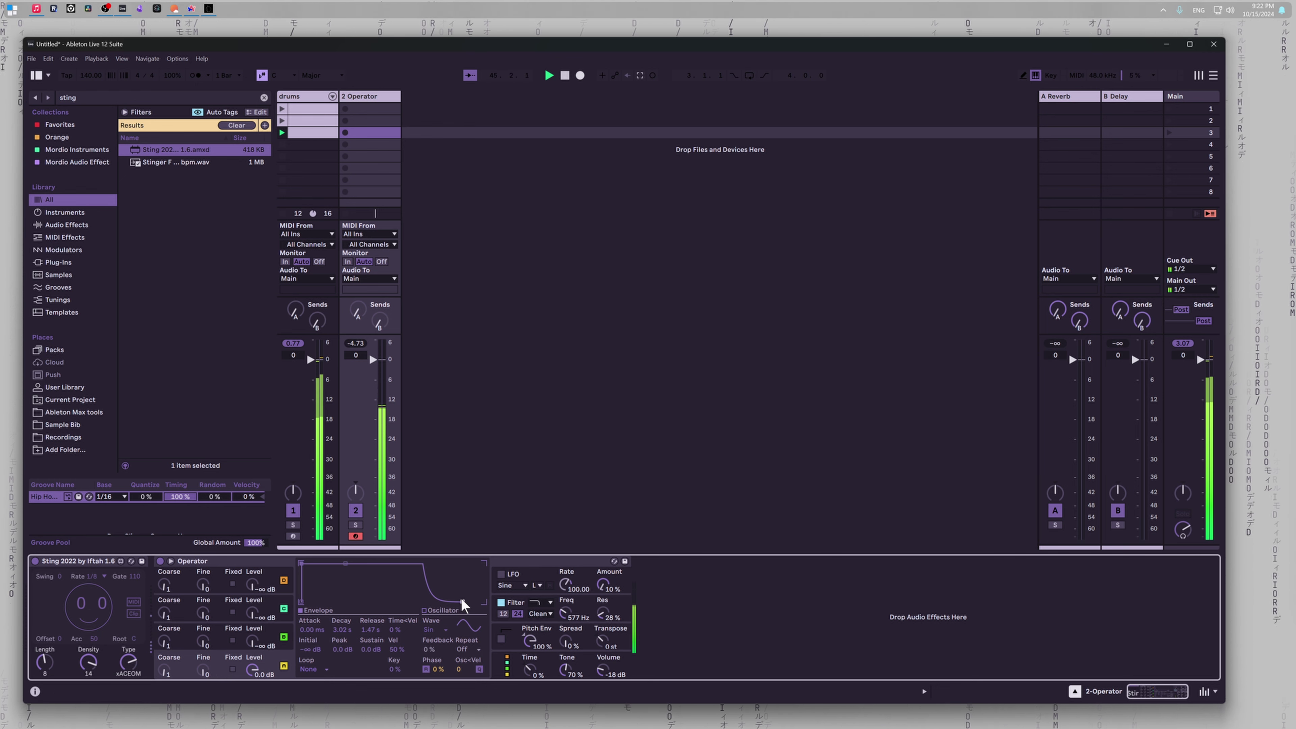
{"action": "left_click_drag", "start_coordinate": [457, 602], "coordinate": [458, 602]}
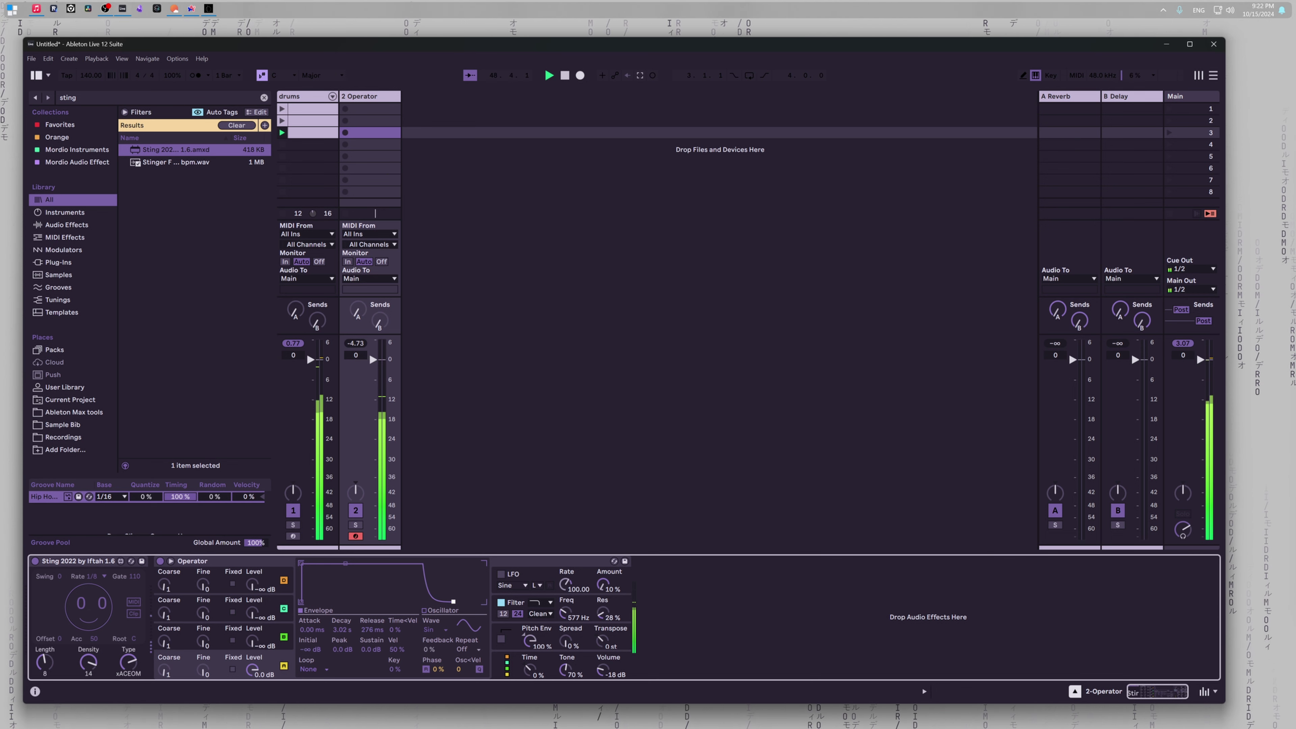
{"action": "left_click_drag", "start_coordinate": [453, 602], "coordinate": [456, 602]}
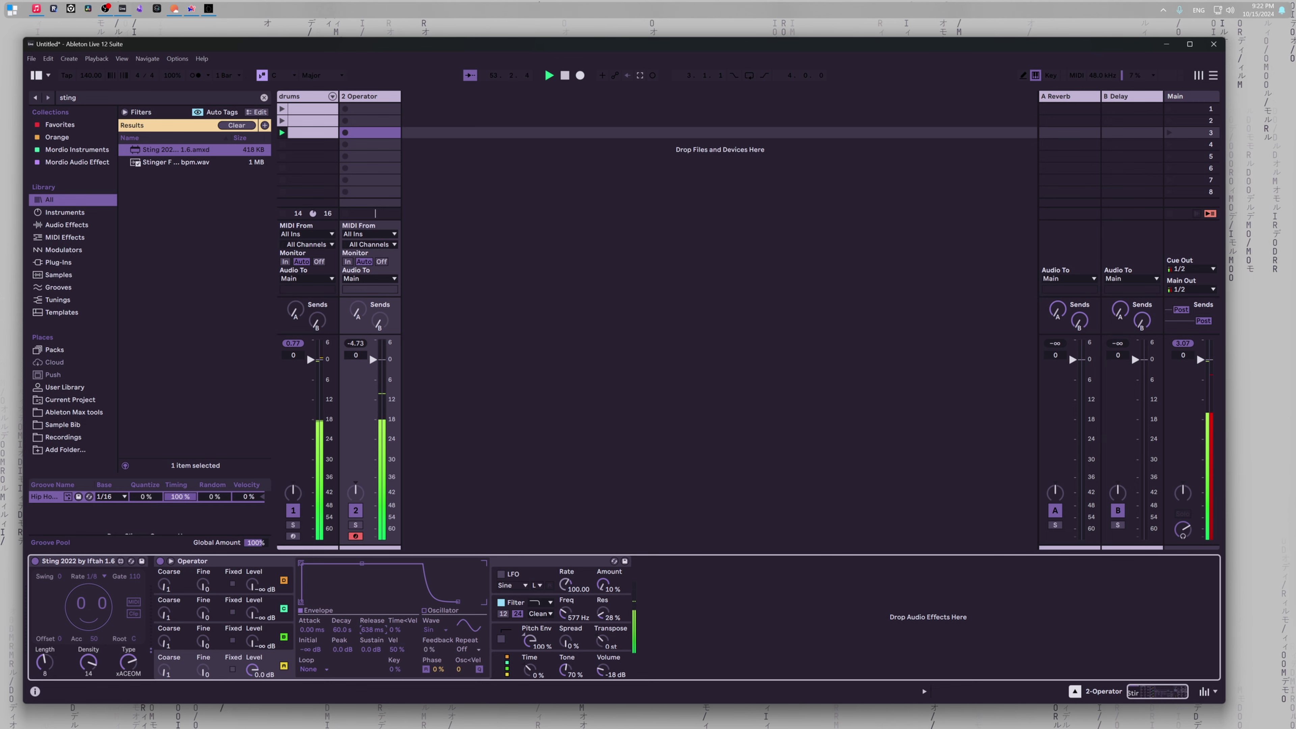
{"action": "left_click_drag", "start_coordinate": [372, 631], "coordinate": [372, 647]}
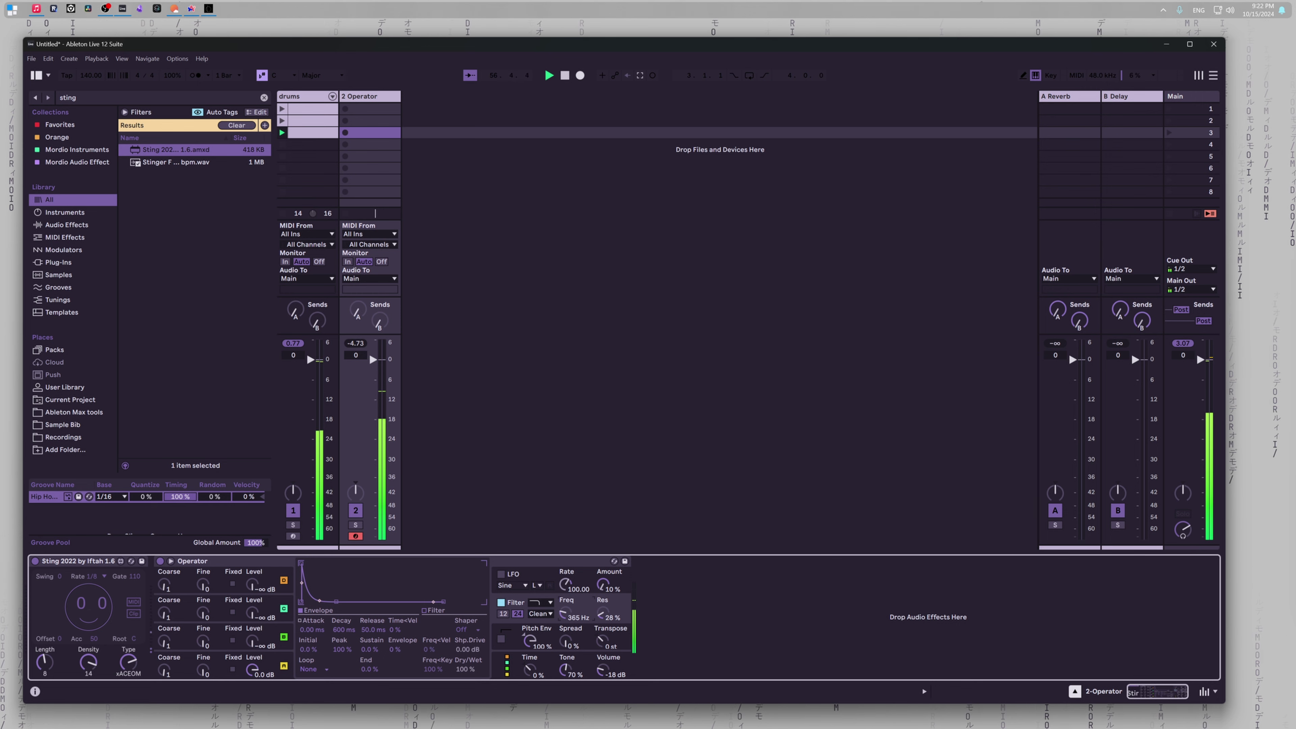
Step: Set Operator's filter frequency to 425 Hz and its resonance to 55%
{"action": "left_click_drag", "start_coordinate": [615, 617], "coordinate": [615, 577]}
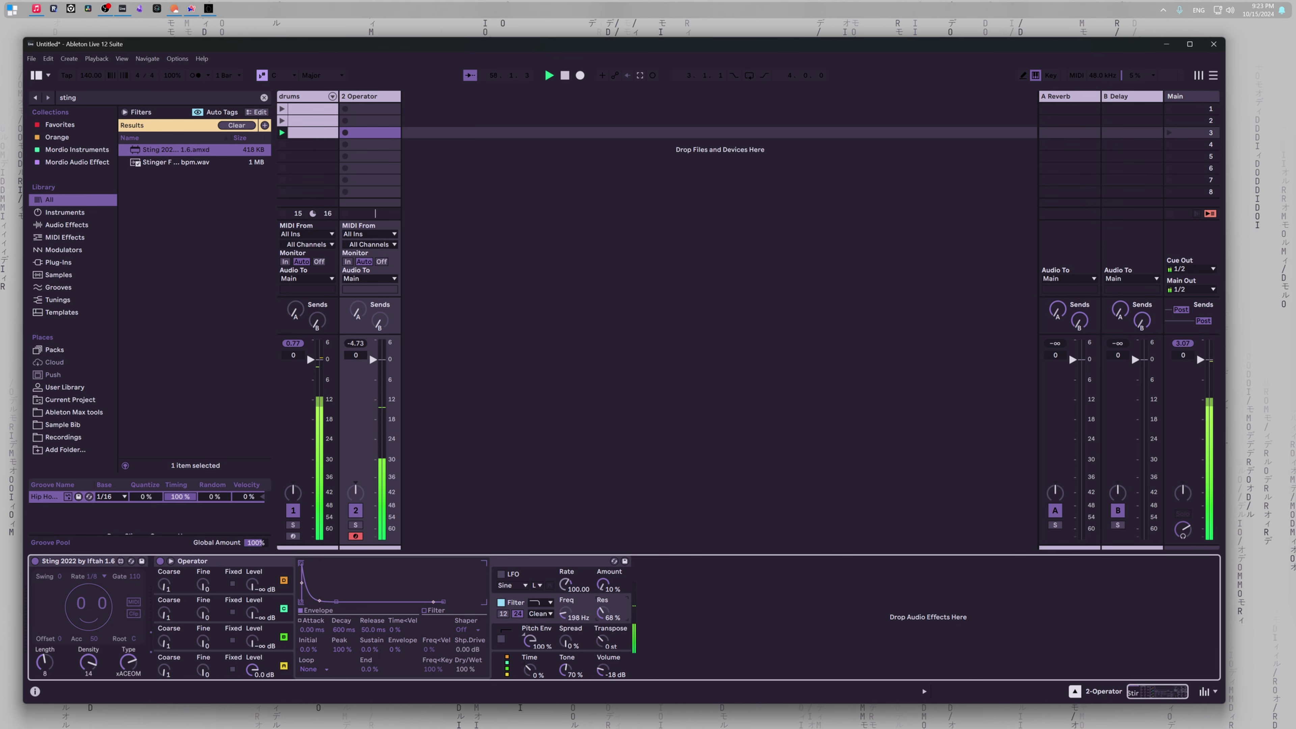
{"action": "left_click_drag", "start_coordinate": [567, 615], "coordinate": [599, 631]}
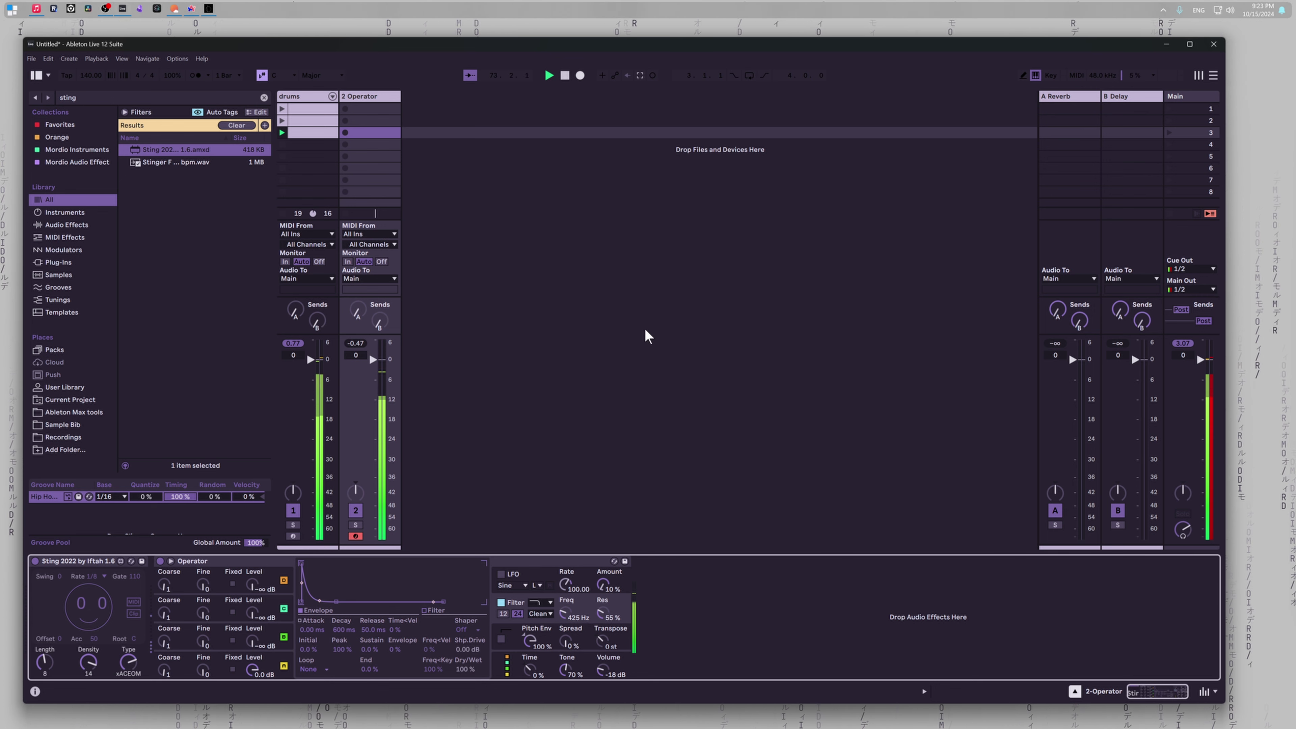
{"action": "left_click", "coordinate": [582, 445]}
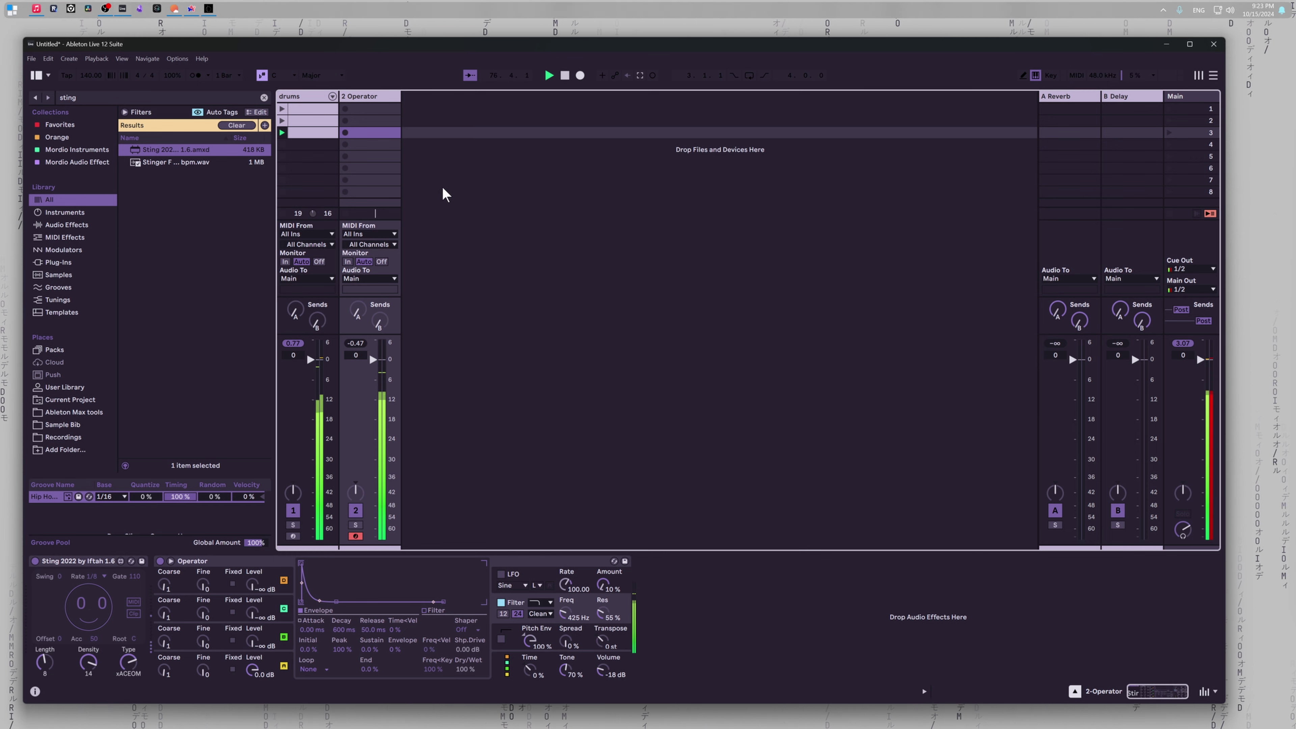
Step: Duplicate the 2 Operator track and change the copy's filter to highpass at 1.06 kHz with 38% resonance
{"action": "left_click", "coordinate": [376, 97]}
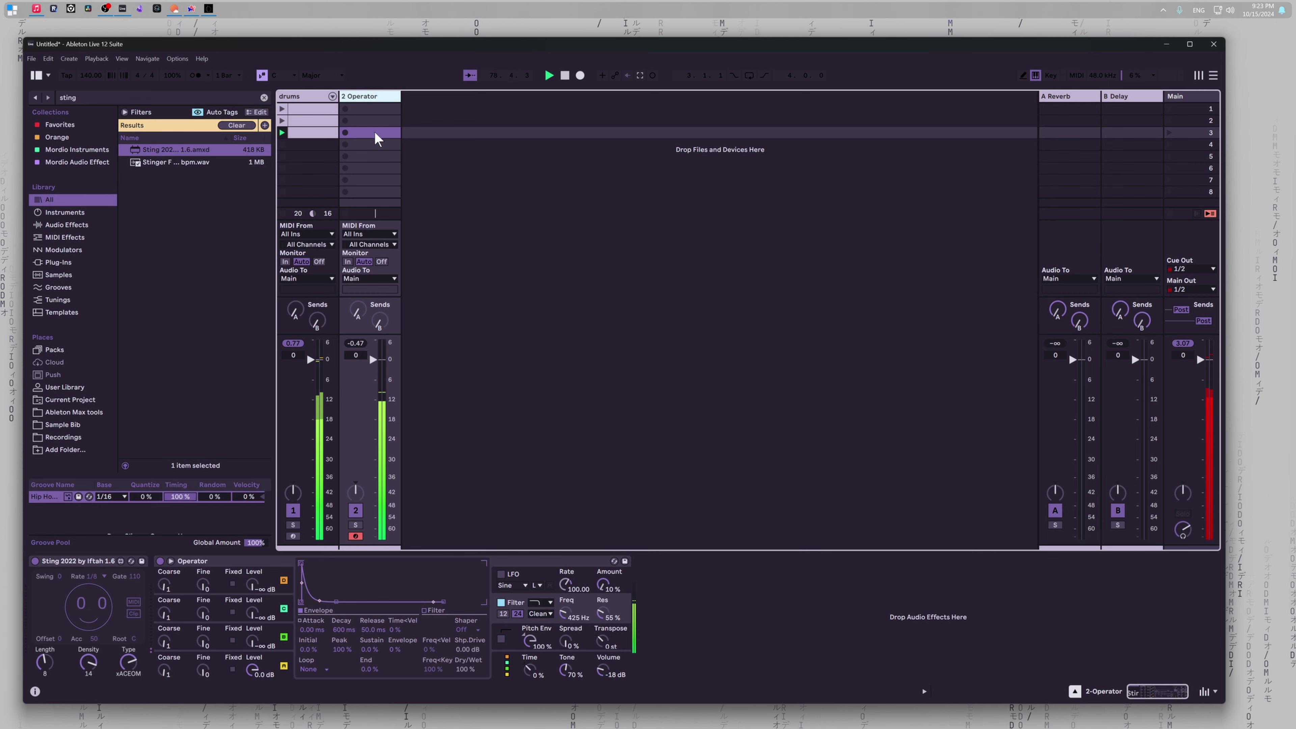
{"action": "key", "text": "ctrl+d"}
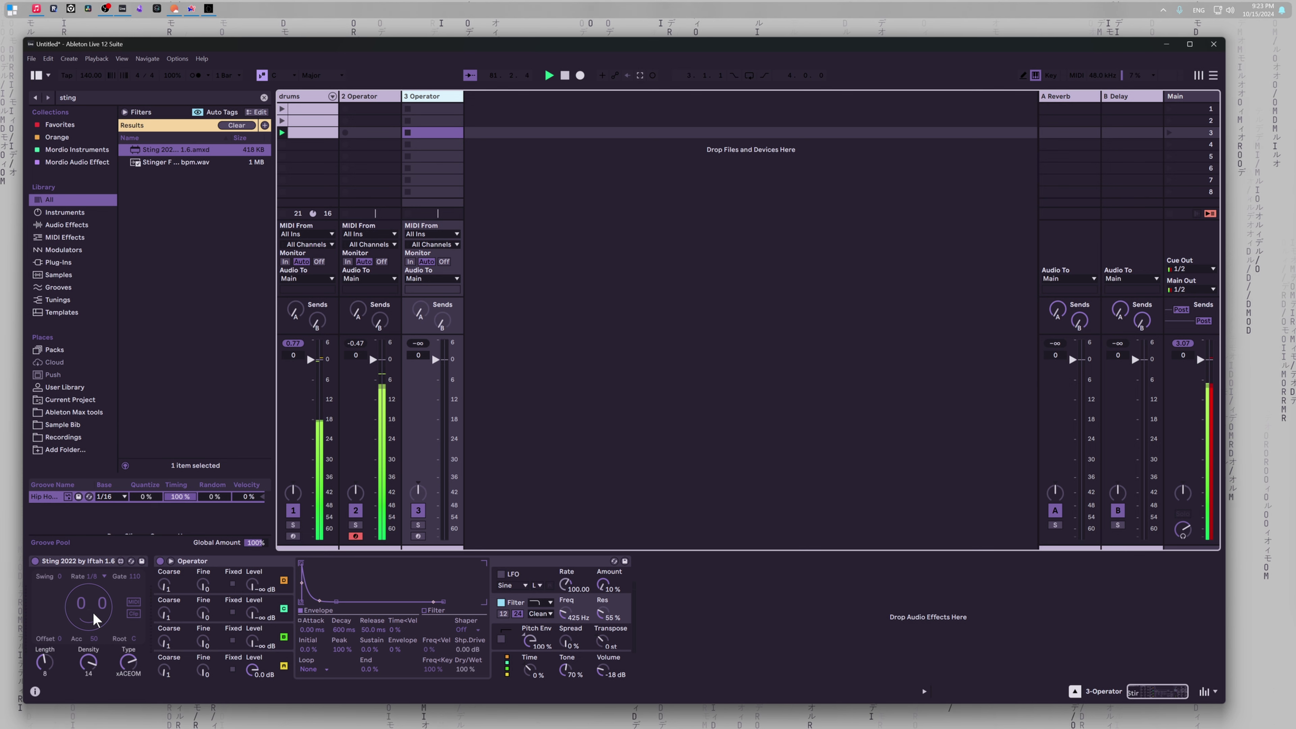
{"action": "double_click", "coordinate": [563, 614]}
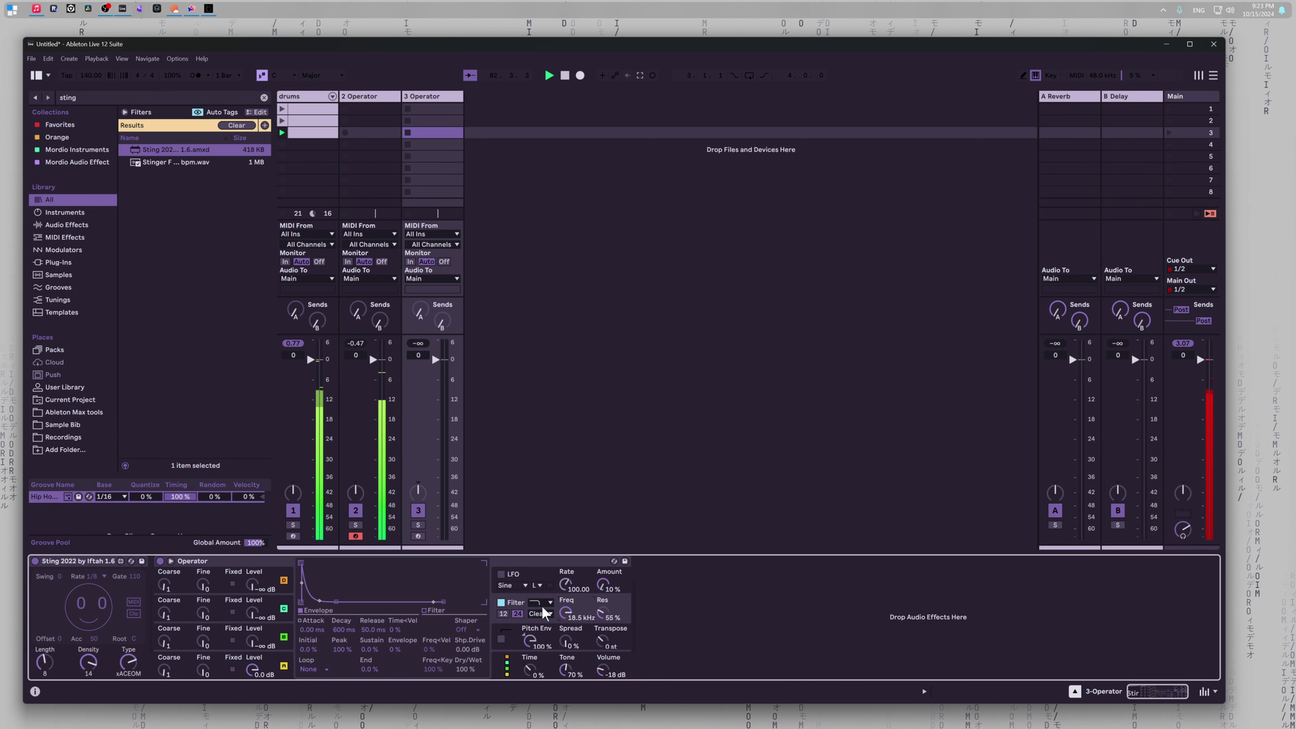
{"action": "left_click", "coordinate": [542, 604]}
{"action": "left_click", "coordinate": [539, 624]}
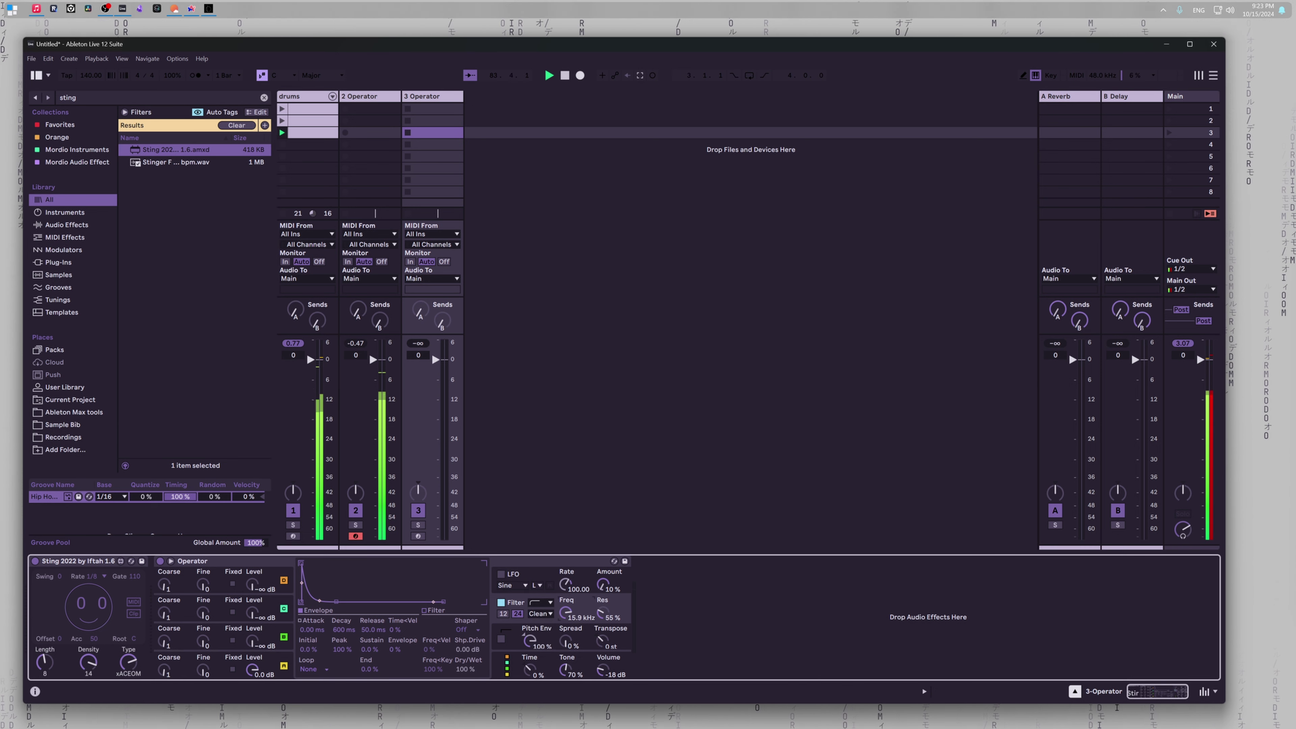
{"action": "left_click_drag", "start_coordinate": [565, 613], "coordinate": [604, 629]}
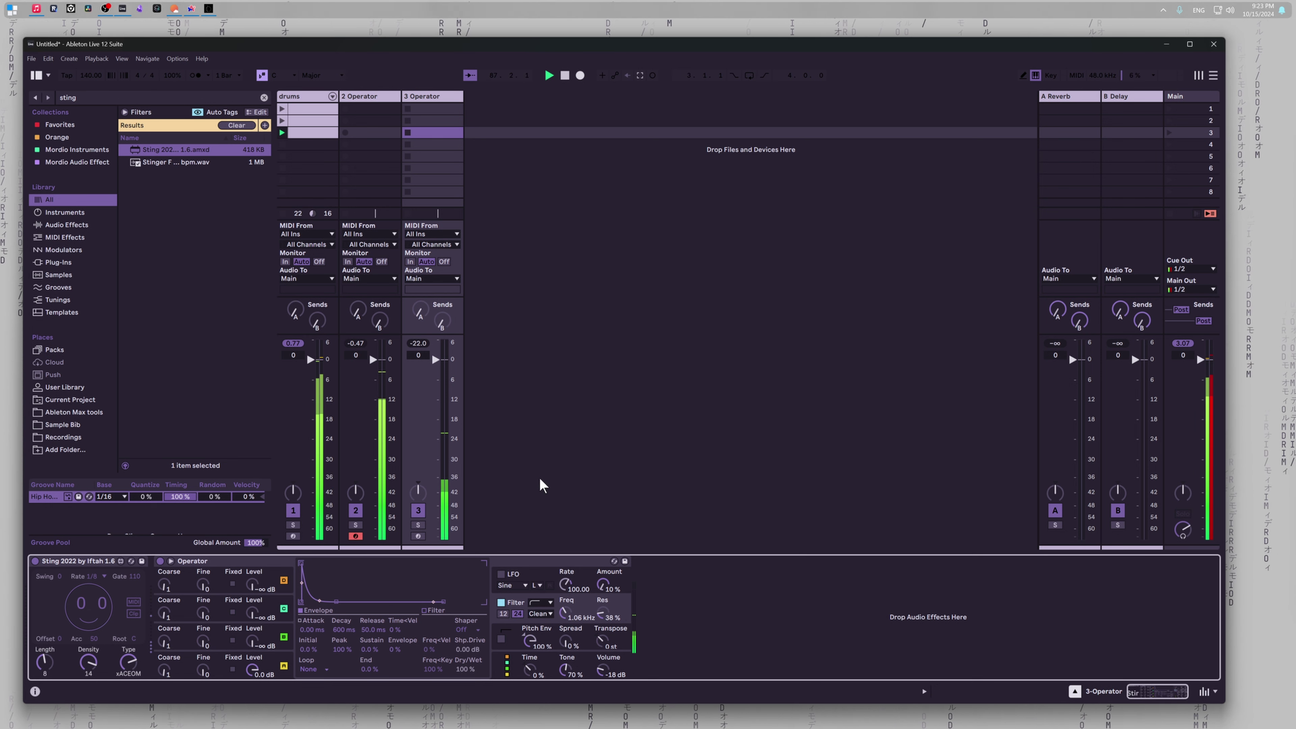
Step: Raise the 3 Operator track's Reverb send to -16.0 dB and solo the track
{"action": "left_click_drag", "start_coordinate": [420, 315], "coordinate": [417, 309]}
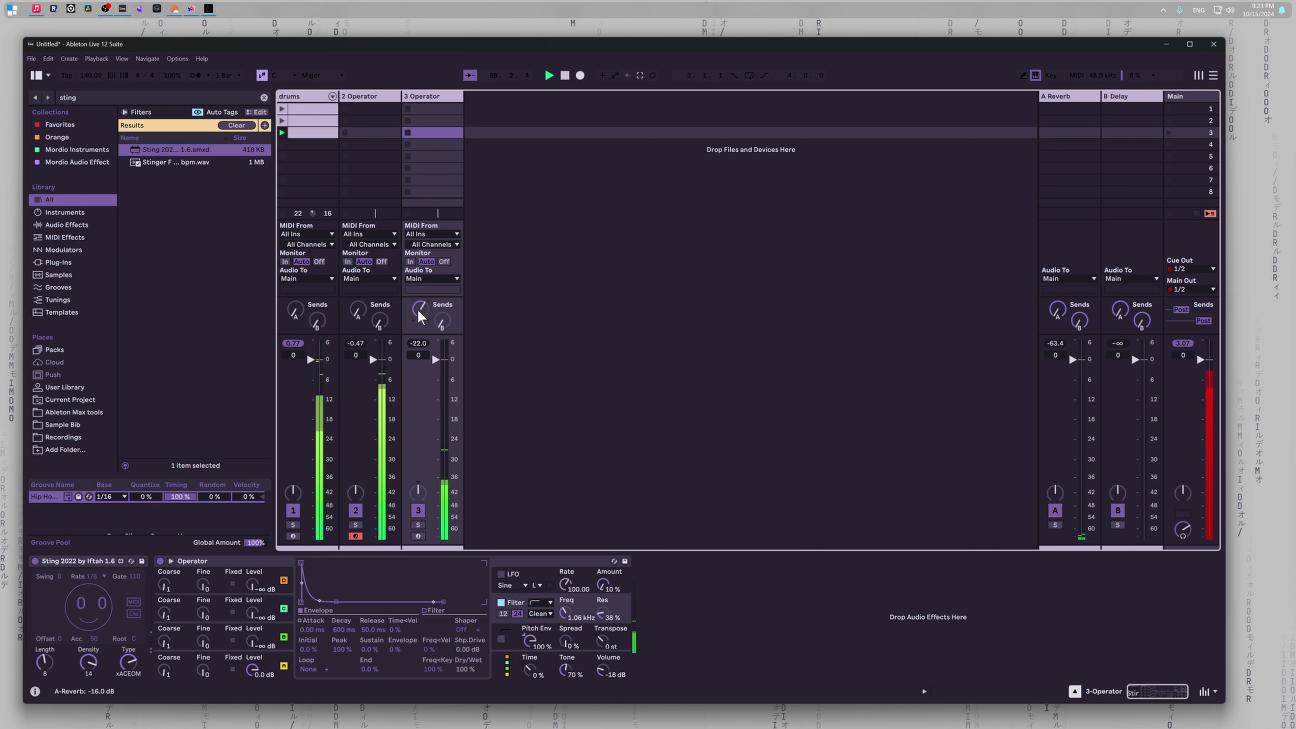
{"action": "left_click", "coordinate": [418, 524]}
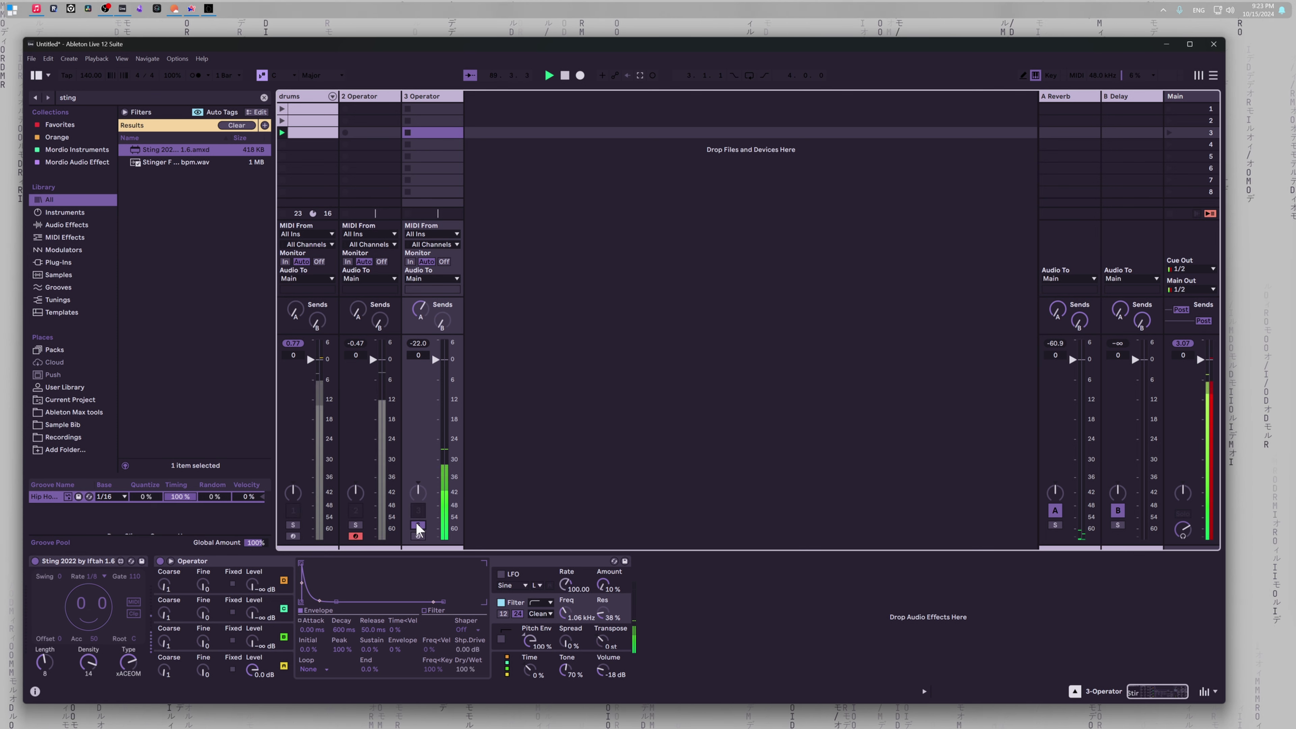
Step: Set the 3 Operator filter envelope's decay to 2.88 s and oscillator A's coarse tuning to 2
{"action": "left_click_drag", "start_coordinate": [331, 600], "coordinate": [346, 602]}
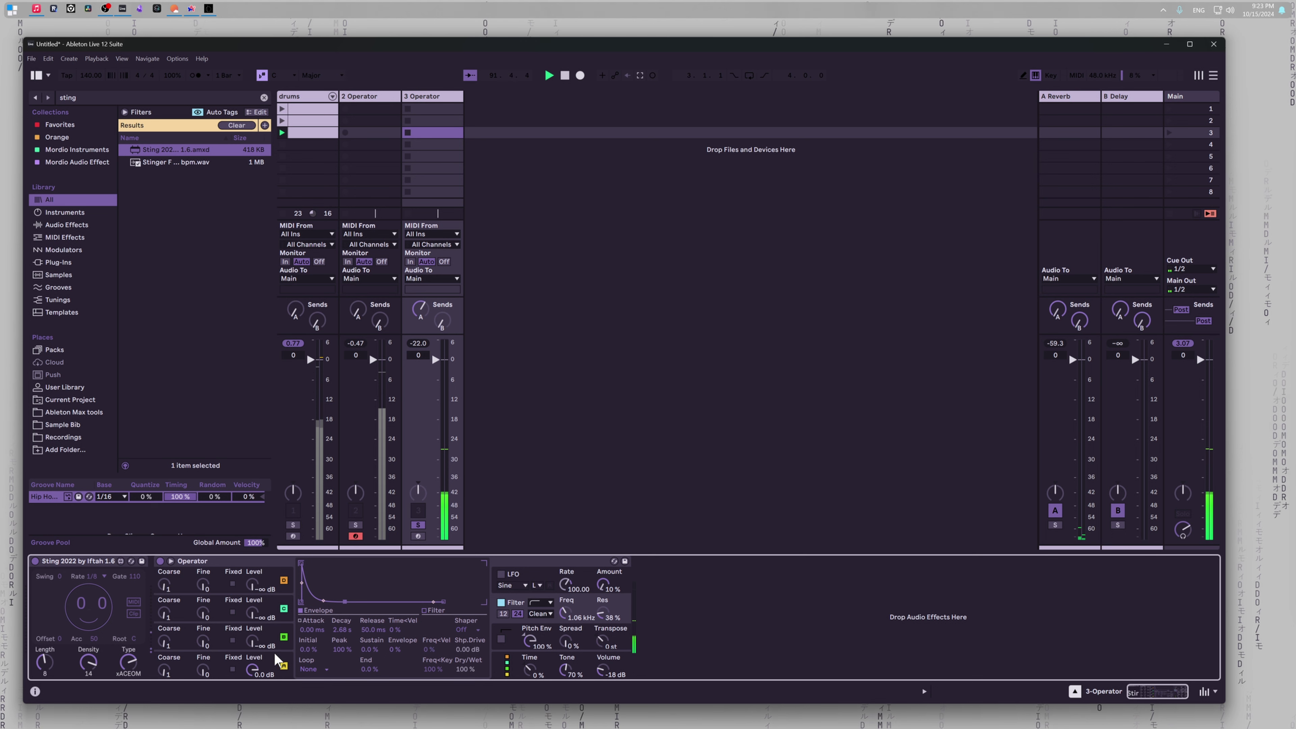
{"action": "left_click", "coordinate": [169, 673]}
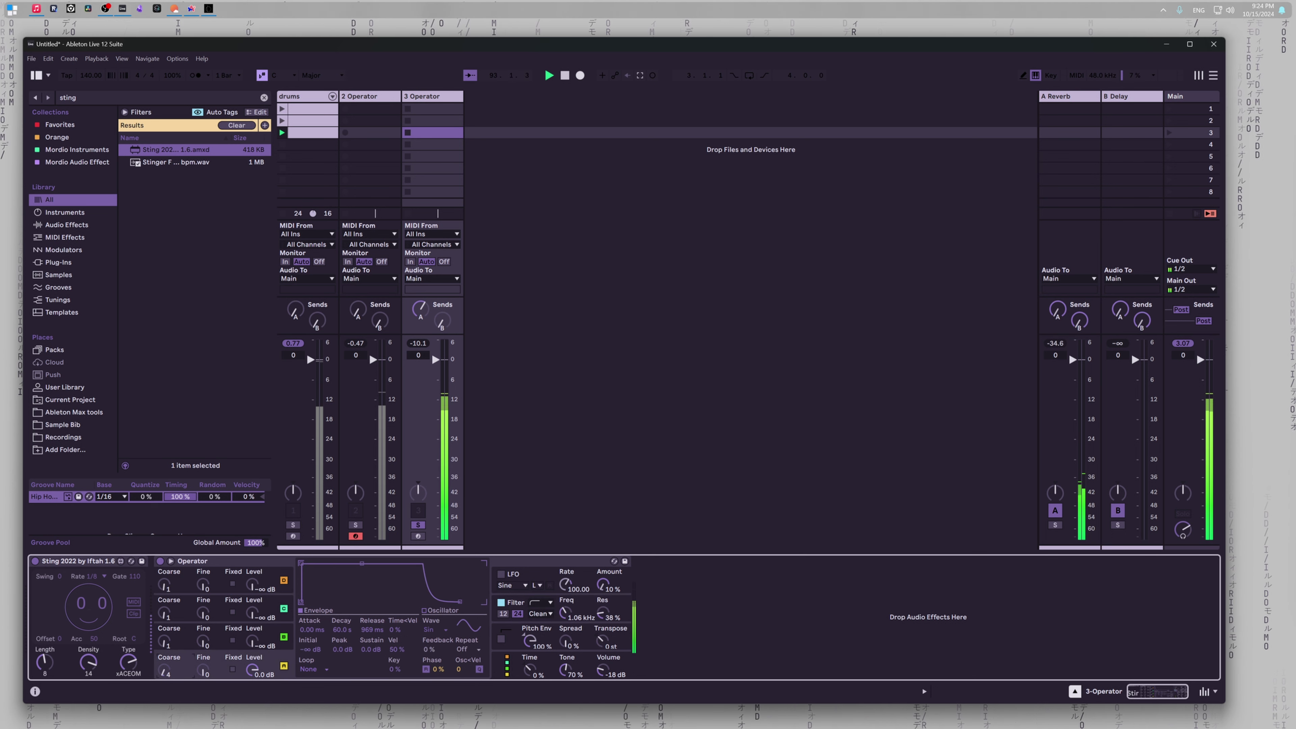
{"action": "left_click_drag", "start_coordinate": [168, 672], "coordinate": [168, 666]}
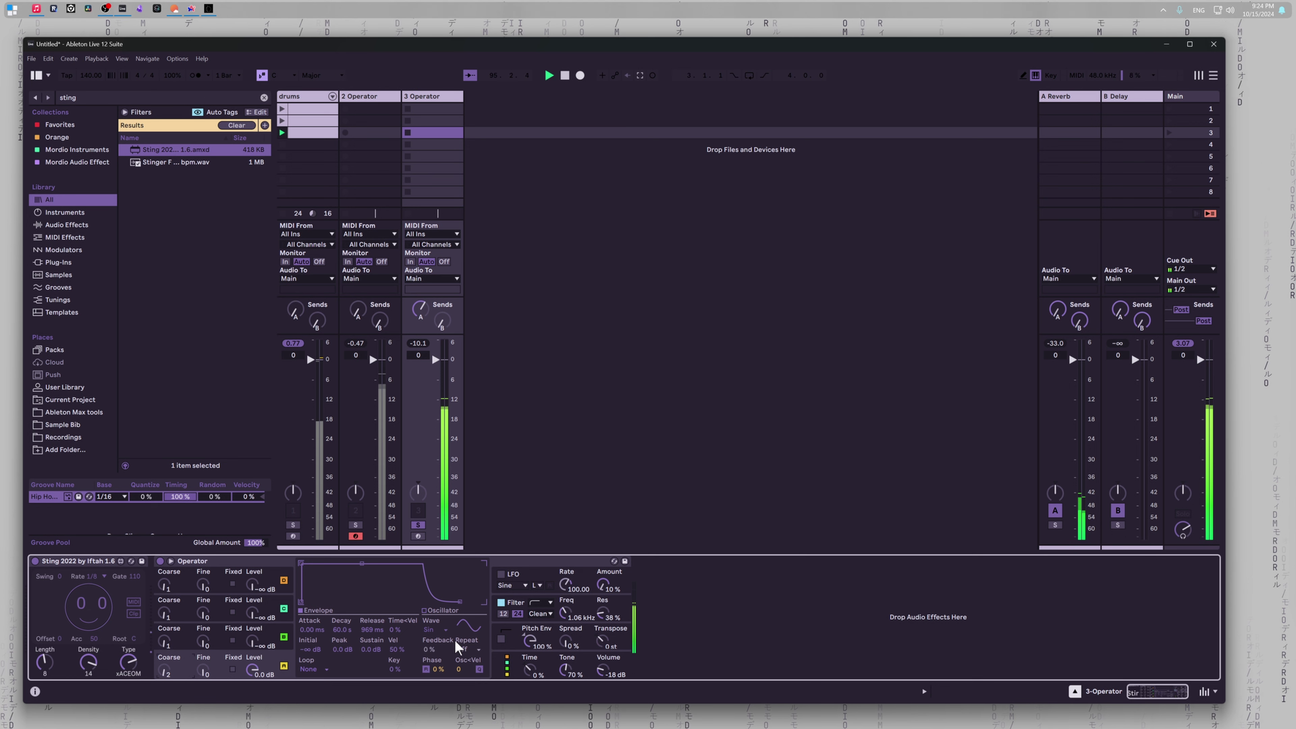
Step: Bring in Operator's oscillator B at -17 dB and set its envelope to 15.5 ms attack, 445 ms decay and 0.0 dB sustain
{"action": "left_click_drag", "start_coordinate": [253, 643], "coordinate": [252, 628]}
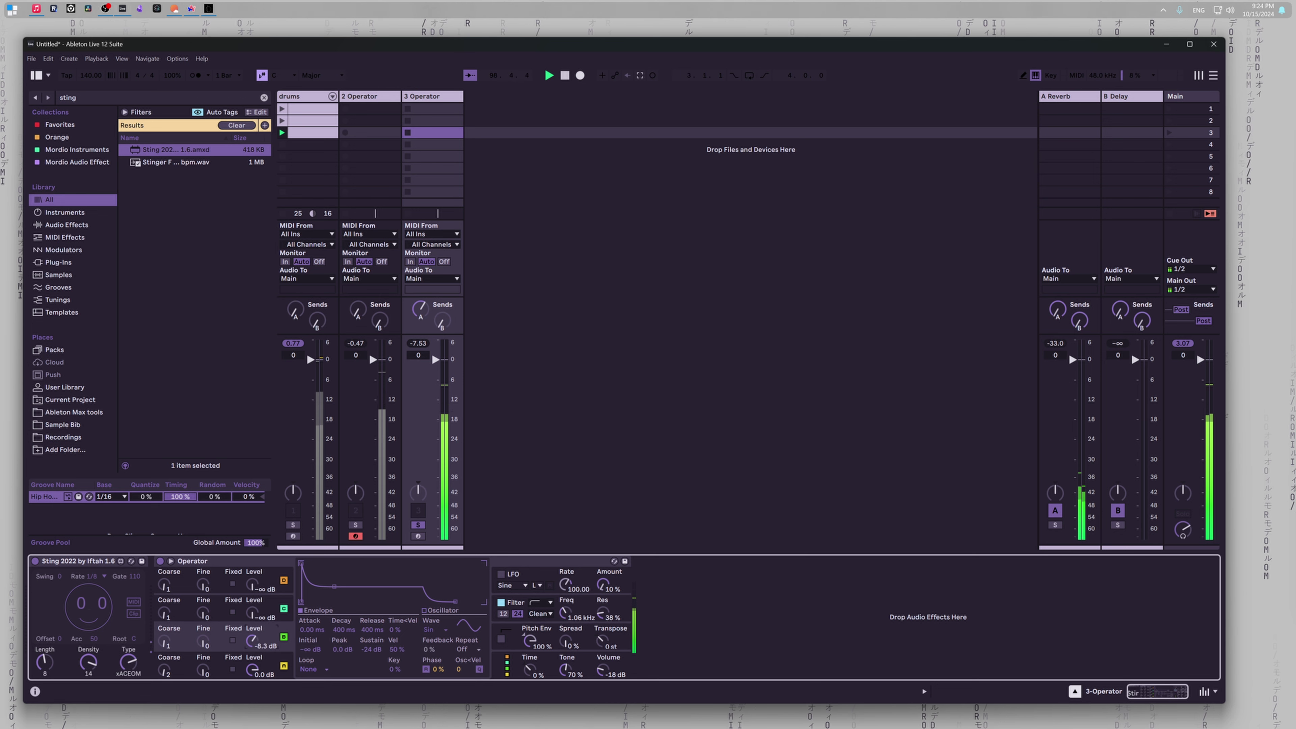
{"action": "left_click_drag", "start_coordinate": [252, 642], "coordinate": [252, 647]}
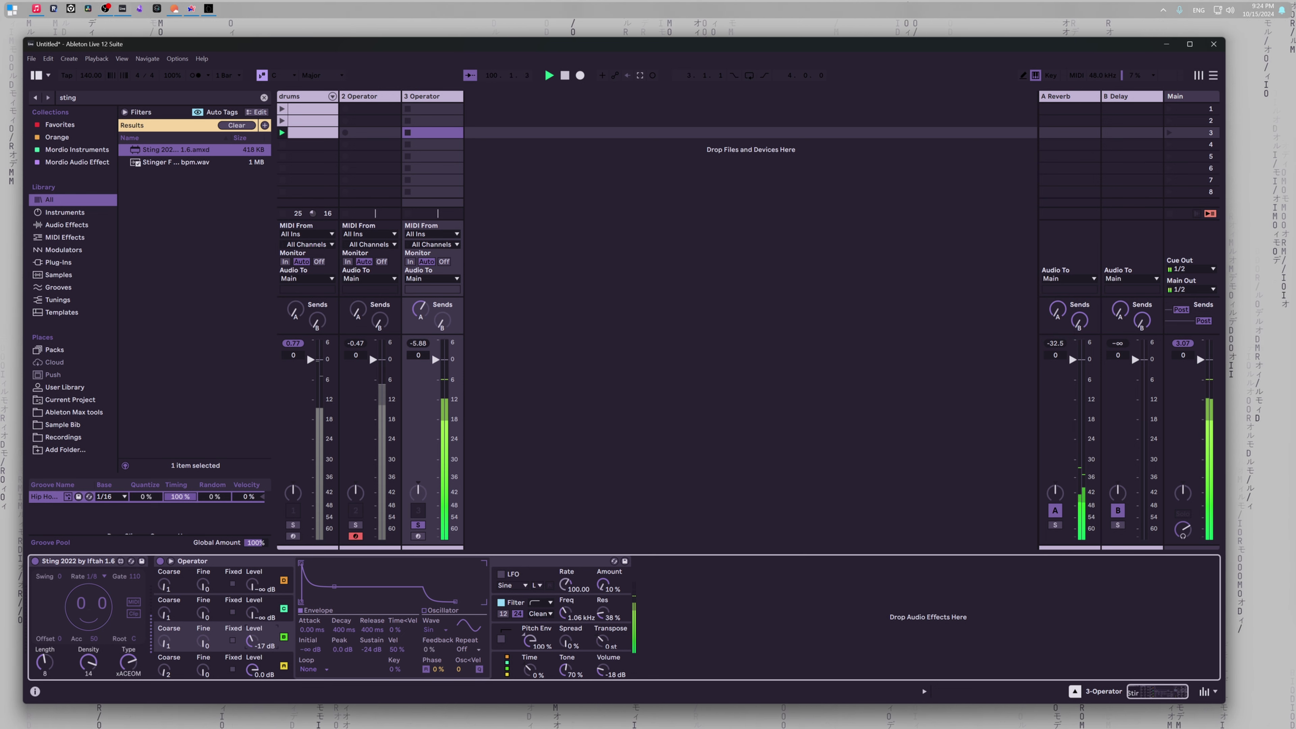
{"action": "mouse_move", "coordinate": [335, 586]}
{"action": "left_mouse_down"}
{"action": "mouse_move", "coordinate": [336, 565]}
{"action": "mouse_move", "coordinate": [309, 564]}
{"action": "mouse_move", "coordinate": [326, 563]}
{"action": "left_mouse_up"}
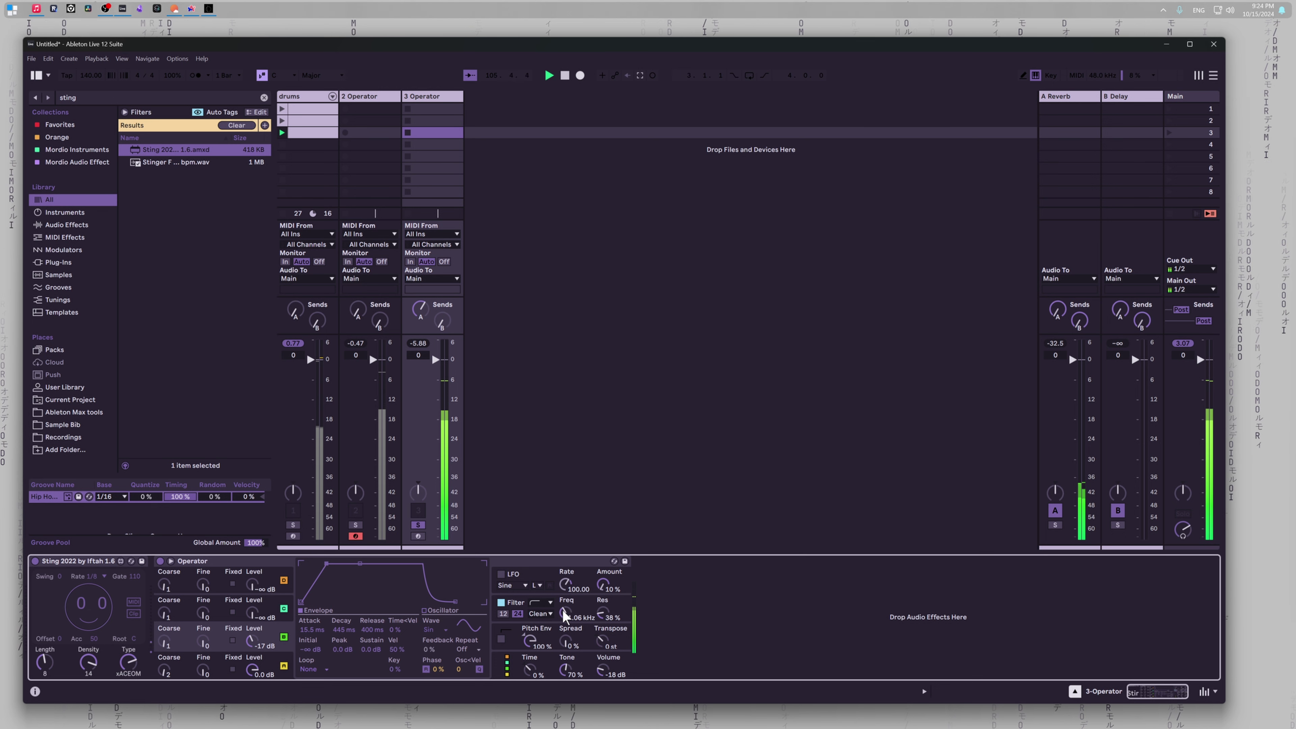
Step: Set the filter to 2.80 kHz with 46% resonance, enable the pitch envelope at -54%, and set spread to 57% and transpose to +12 st
{"action": "left_click_drag", "start_coordinate": [564, 611], "coordinate": [531, 680]}
{"action": "left_click_drag", "start_coordinate": [583, 644], "coordinate": [582, 616]}
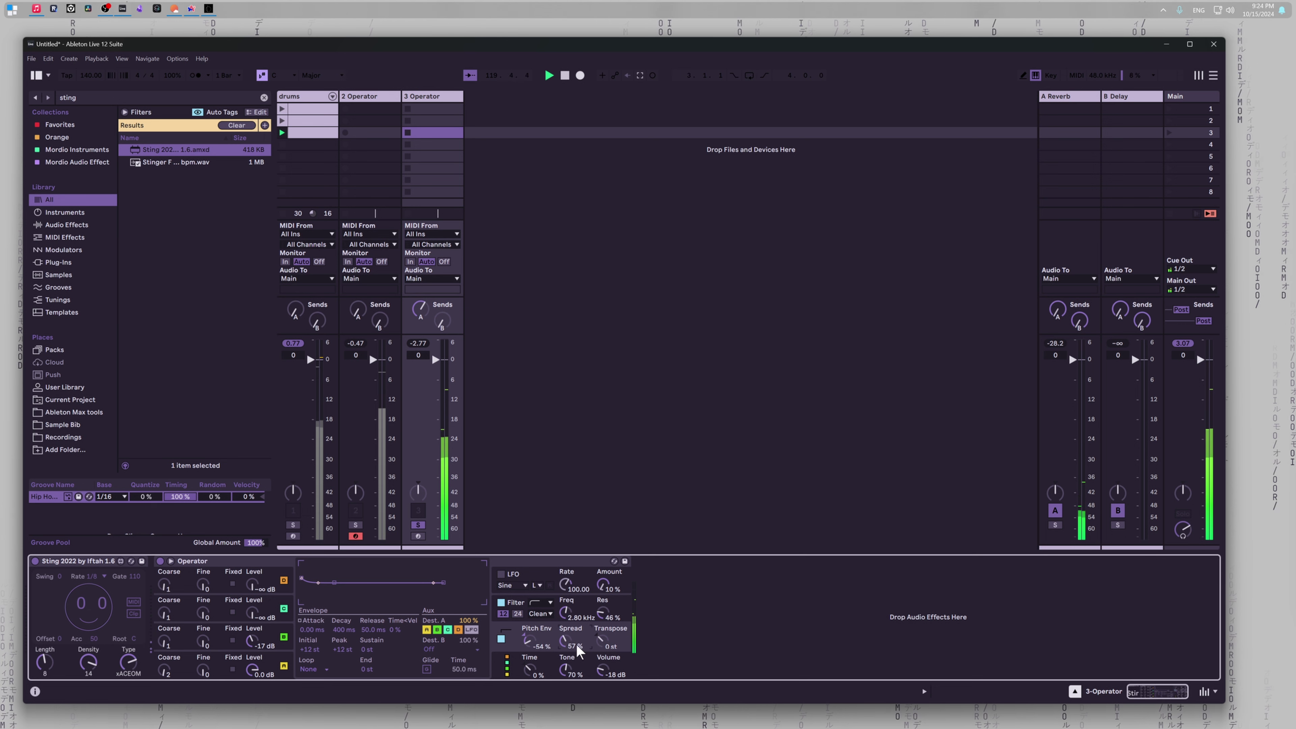
{"action": "left_click_drag", "start_coordinate": [607, 644], "coordinate": [606, 642]}
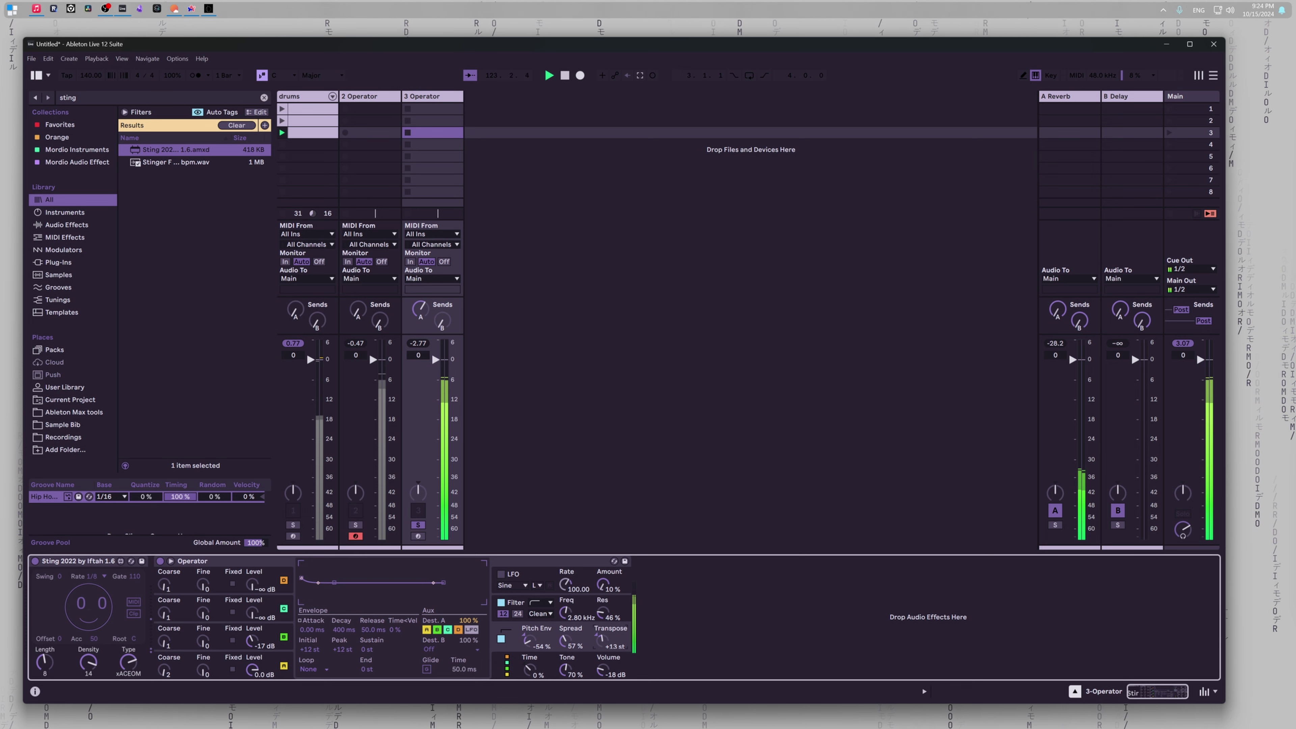
{"action": "left_click_drag", "start_coordinate": [602, 637], "coordinate": [602, 639]}
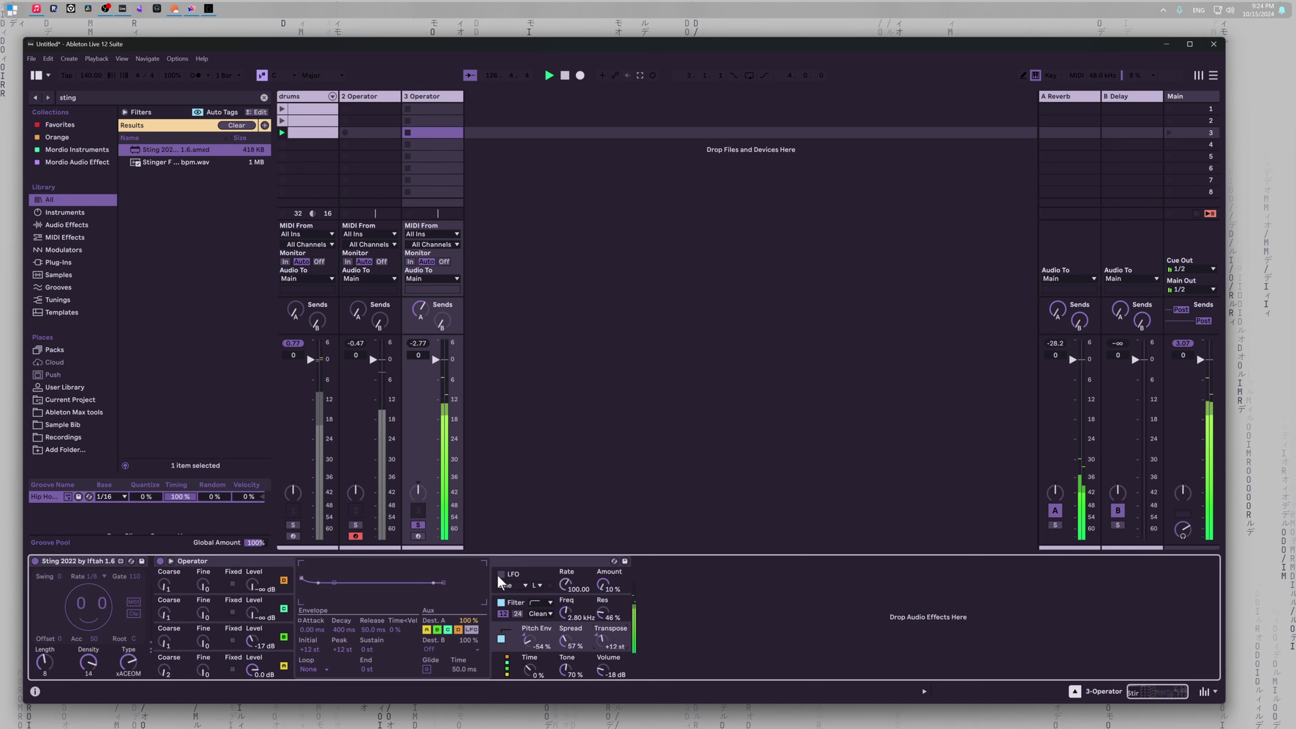
Step: Set the pitch envelope to 311 ms decay, +38 st peak and +26 st sustain, and unsolo the 3 Operator track
{"action": "left_click_drag", "start_coordinate": [300, 578], "coordinate": [333, 573]}
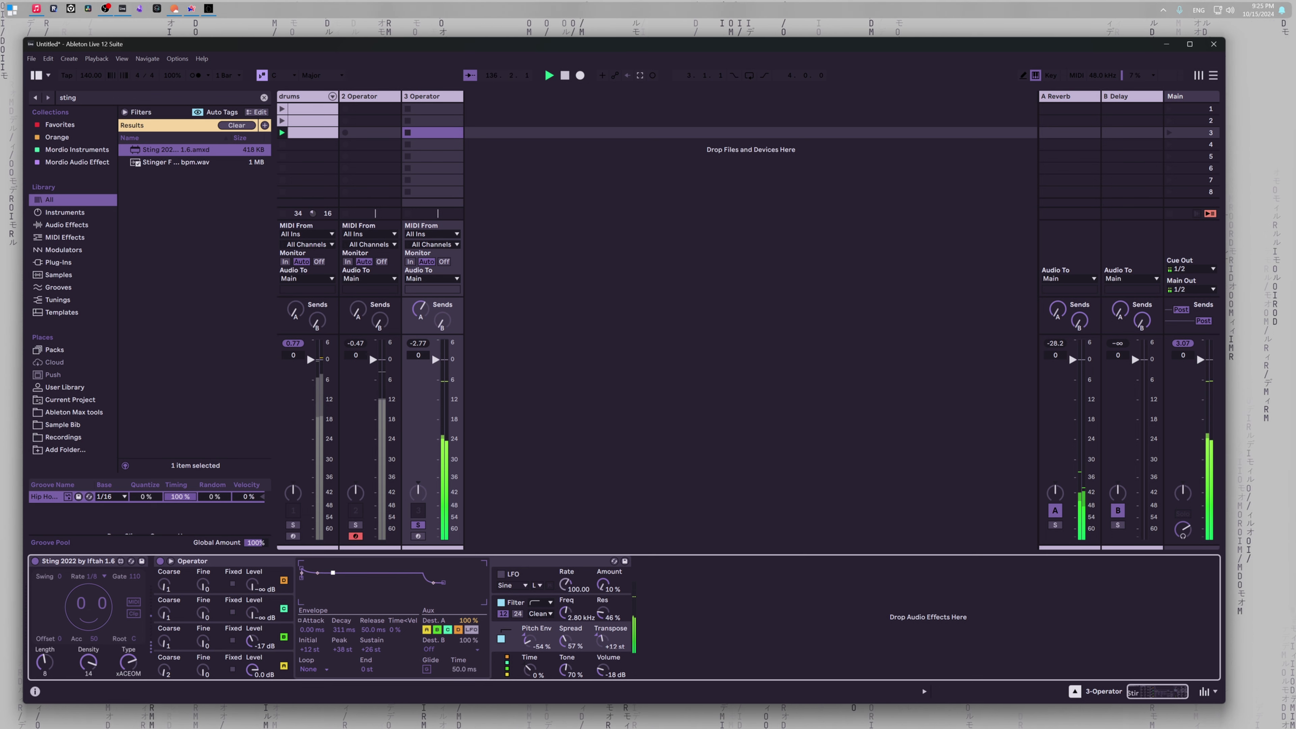
{"action": "left_click", "coordinate": [418, 522]}
{"action": "left_click", "coordinate": [417, 523]}
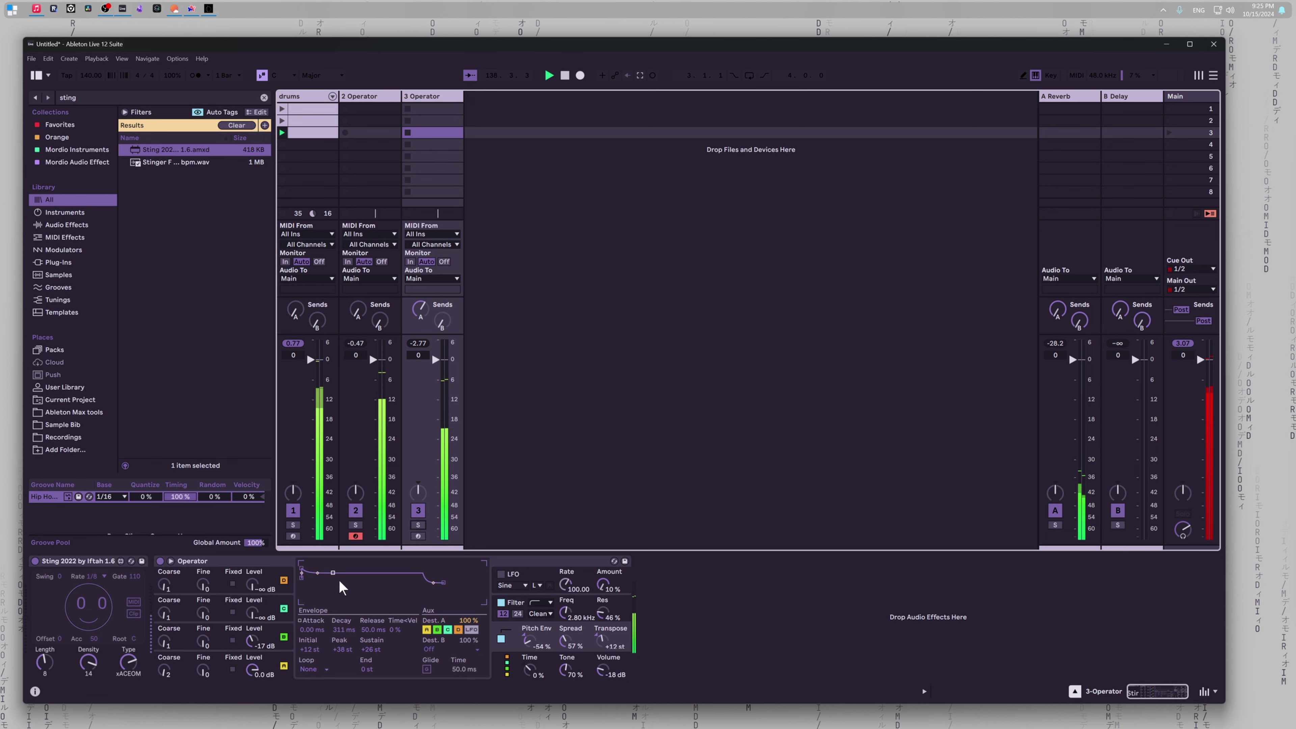
Step: Lengthen the pitch envelope's decay to 1.87 s and set its peak to +12 st and sustain to 0 st
{"action": "left_click_drag", "start_coordinate": [334, 573], "coordinate": [343, 584]}
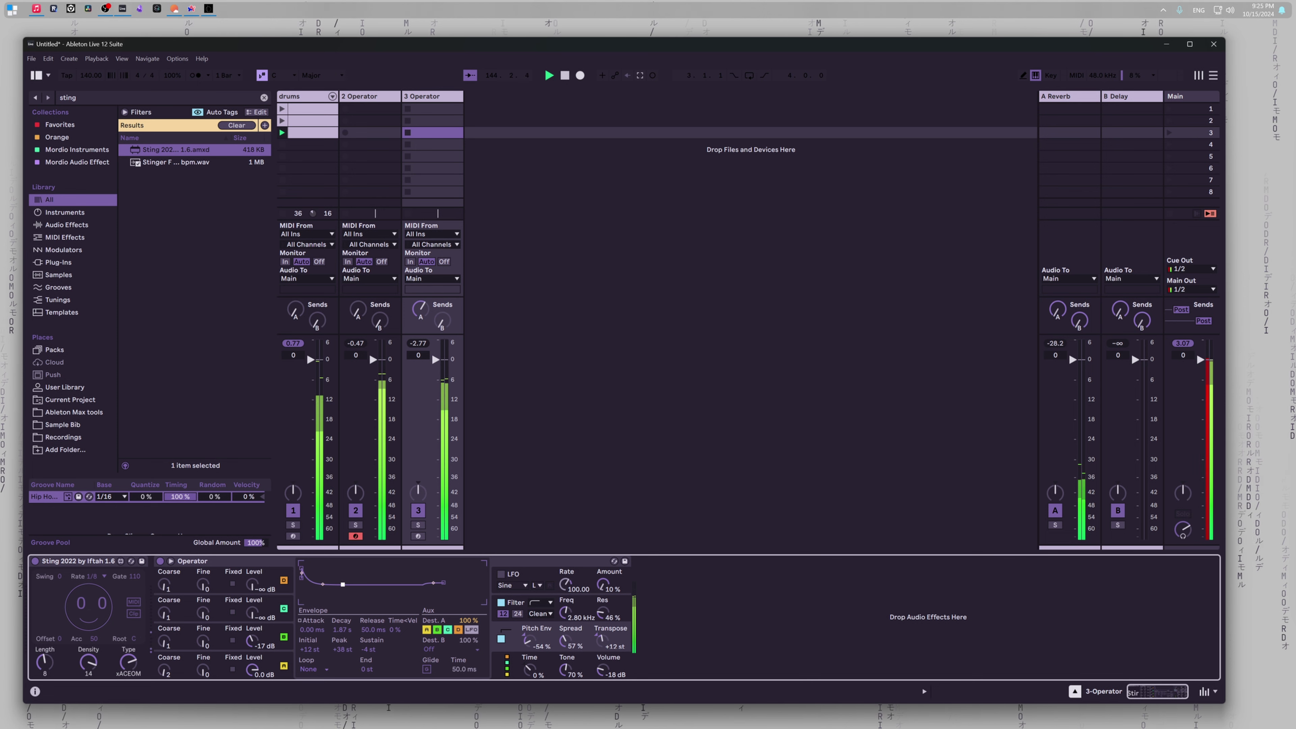
{"action": "left_click_drag", "start_coordinate": [343, 584], "coordinate": [343, 583]}
{"action": "left_click", "coordinate": [323, 583]}
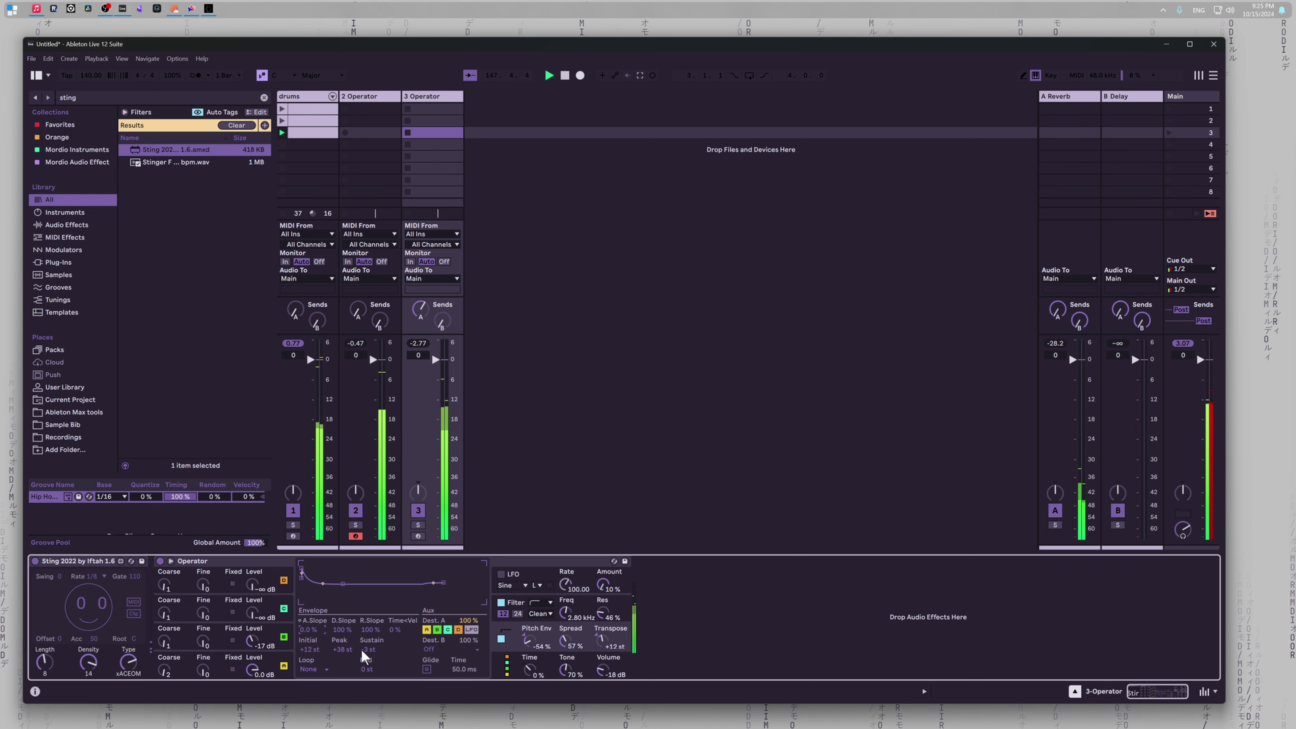
{"action": "double_click", "coordinate": [344, 649]}
{"action": "double_click", "coordinate": [311, 650]}
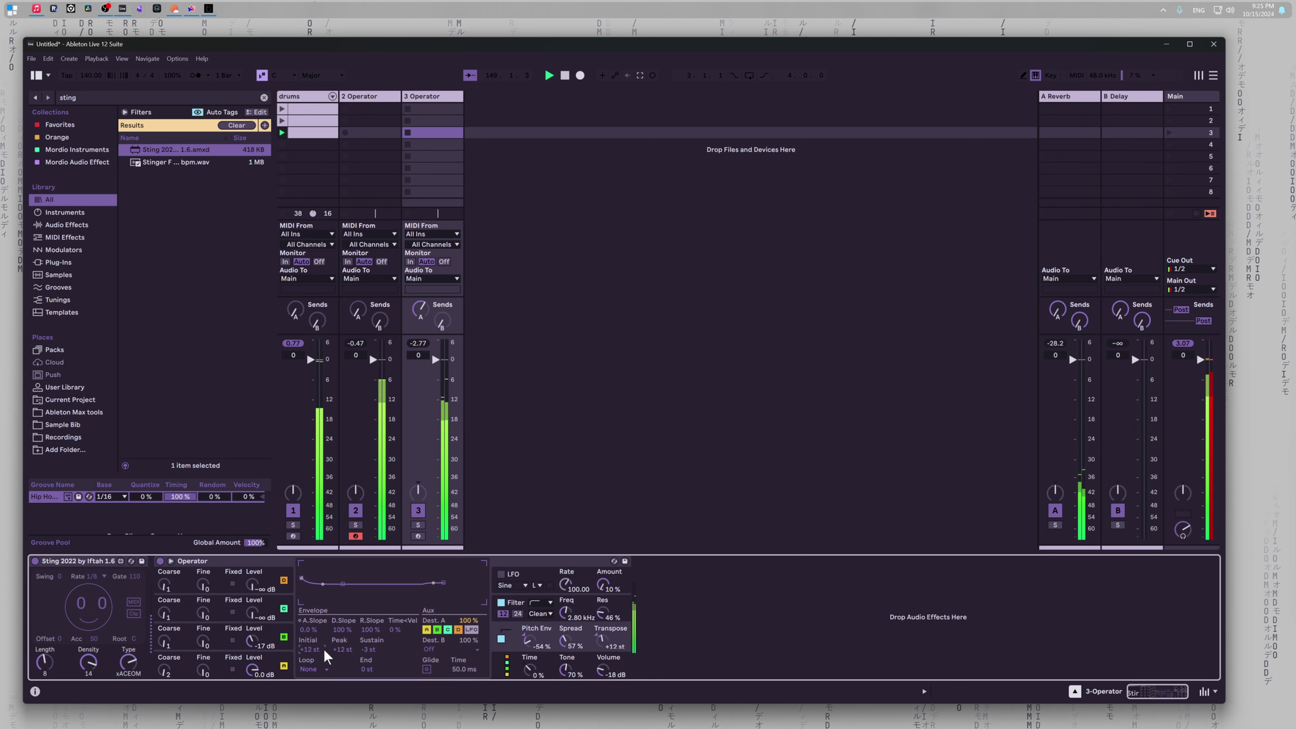
{"action": "double_click", "coordinate": [366, 649]}
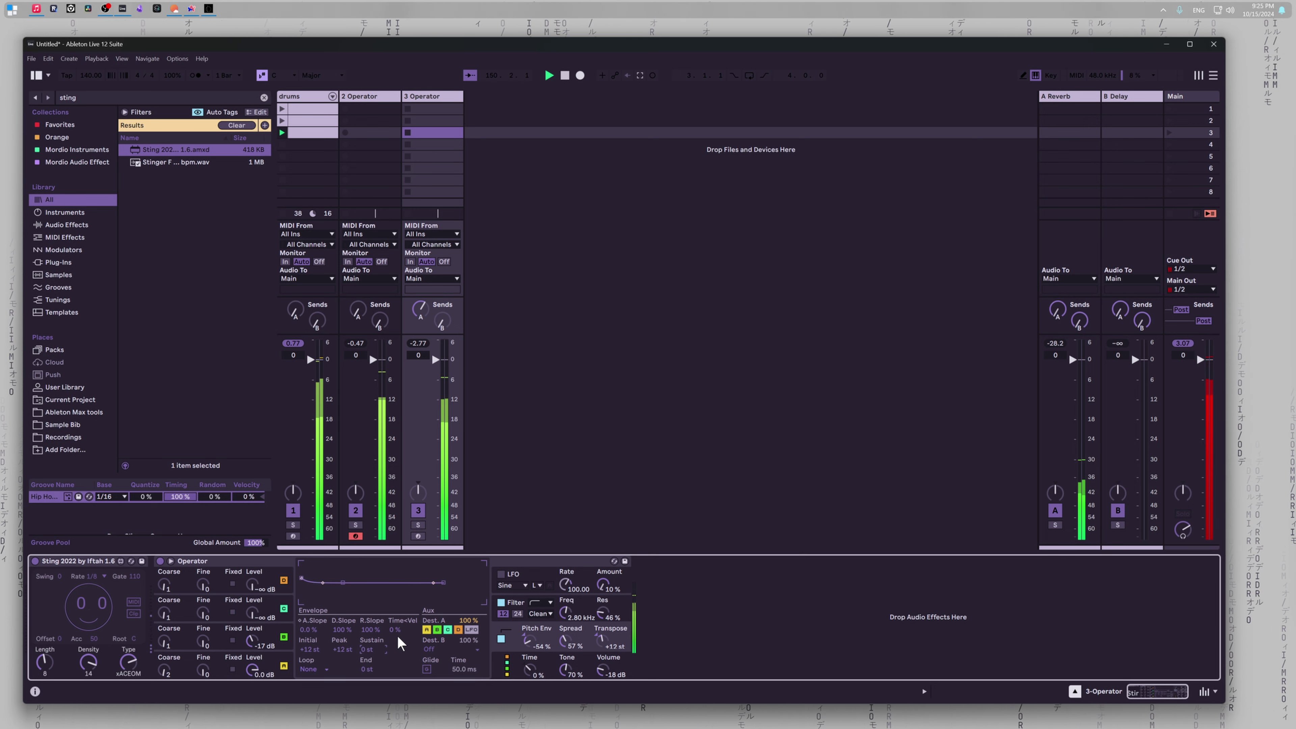
Step: Try Glide, and set the pitch envelope amount to -41%, spread to 54% and Operator's global Time to -52%
{"action": "left_click", "coordinate": [427, 669]}
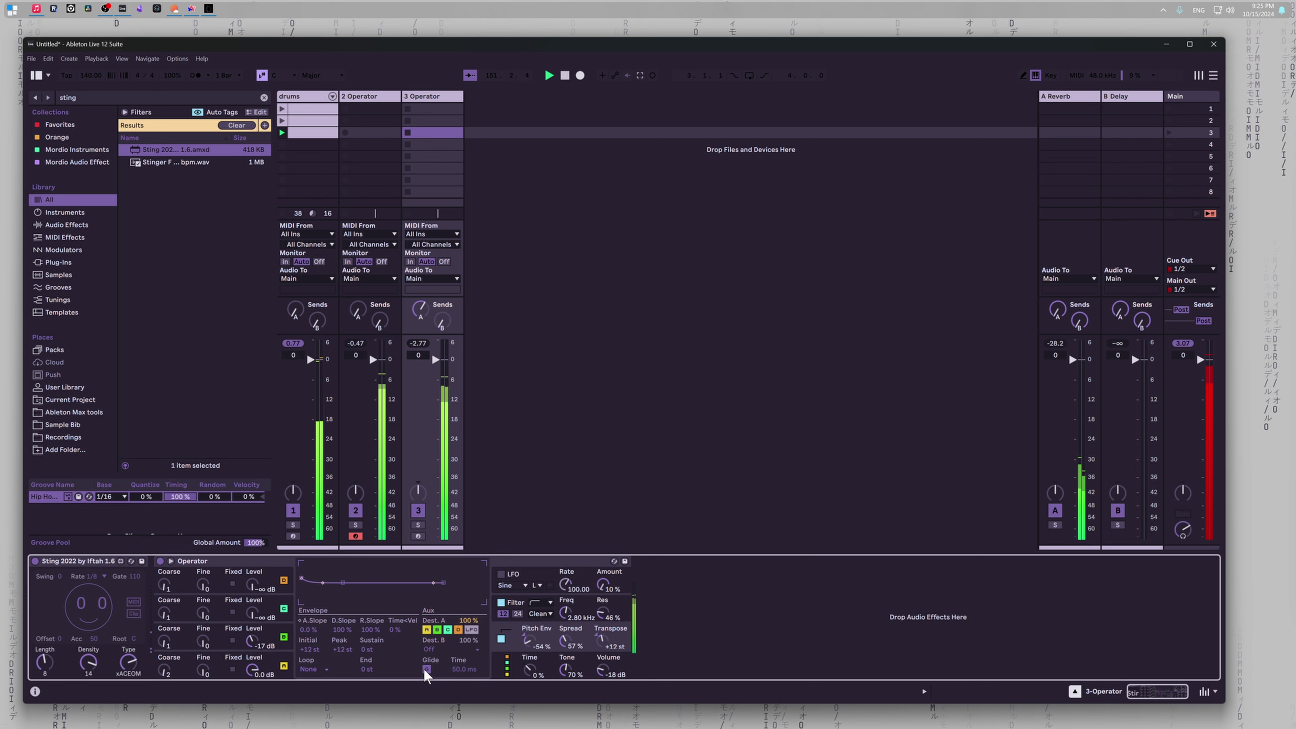
{"action": "left_click", "coordinate": [427, 669]}
{"action": "left_click_drag", "start_coordinate": [528, 641], "coordinate": [530, 567]}
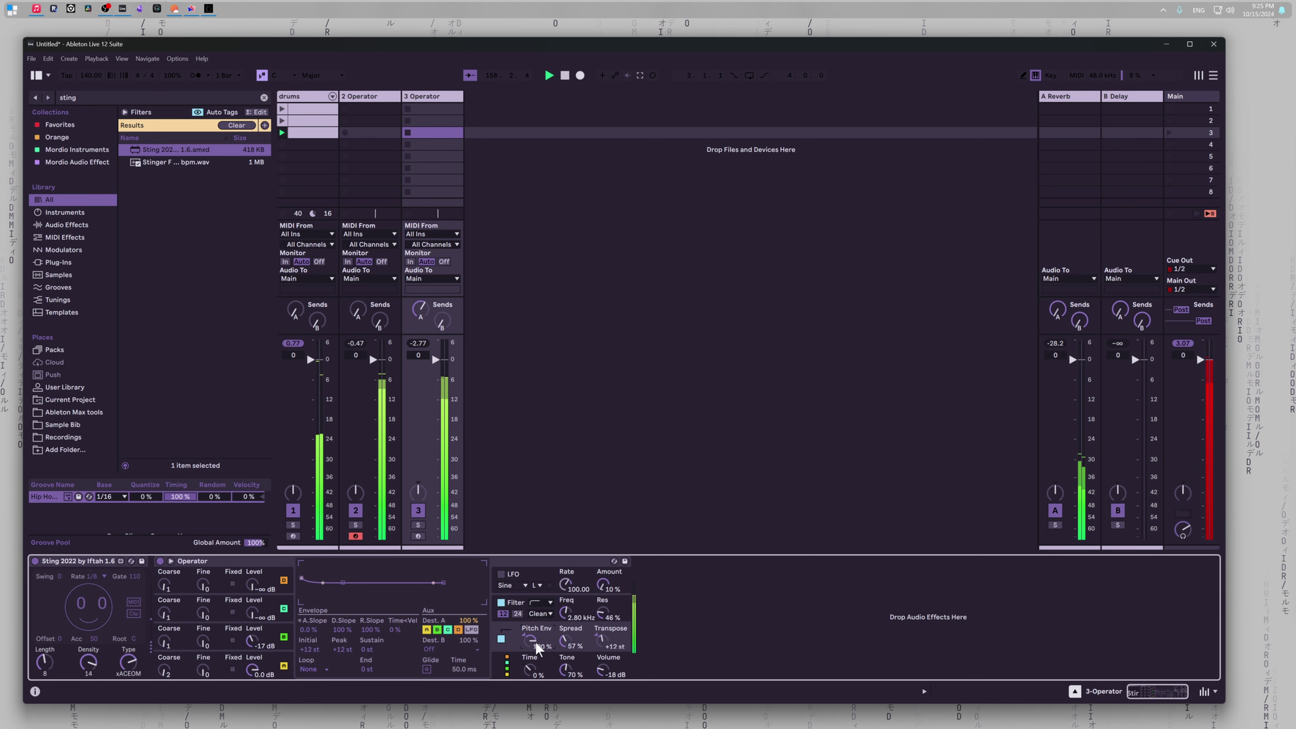
{"action": "left_click_drag", "start_coordinate": [541, 642], "coordinate": [529, 687]}
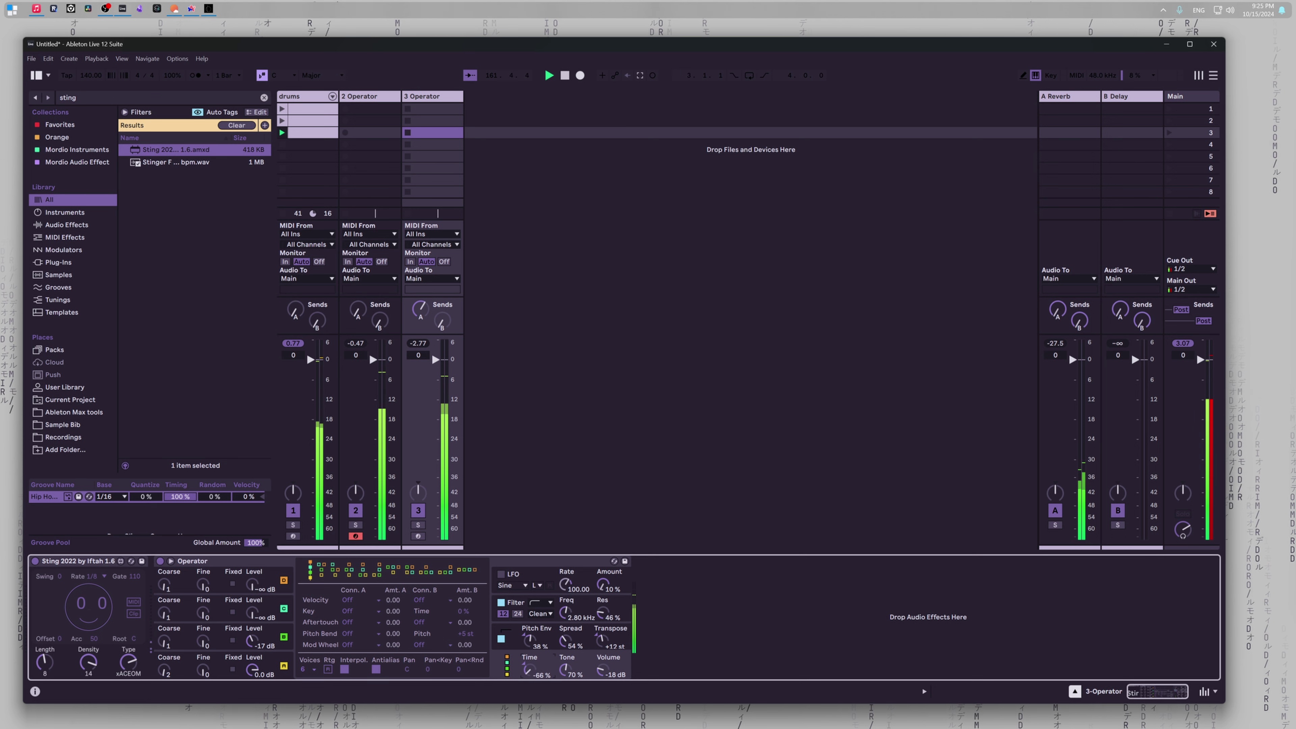
{"action": "mouse_move", "coordinate": [530, 641]}
{"action": "left_mouse_down"}
{"action": "mouse_move", "coordinate": [530, 661]}
{"action": "mouse_move", "coordinate": [530, 640]}
{"action": "left_mouse_up"}
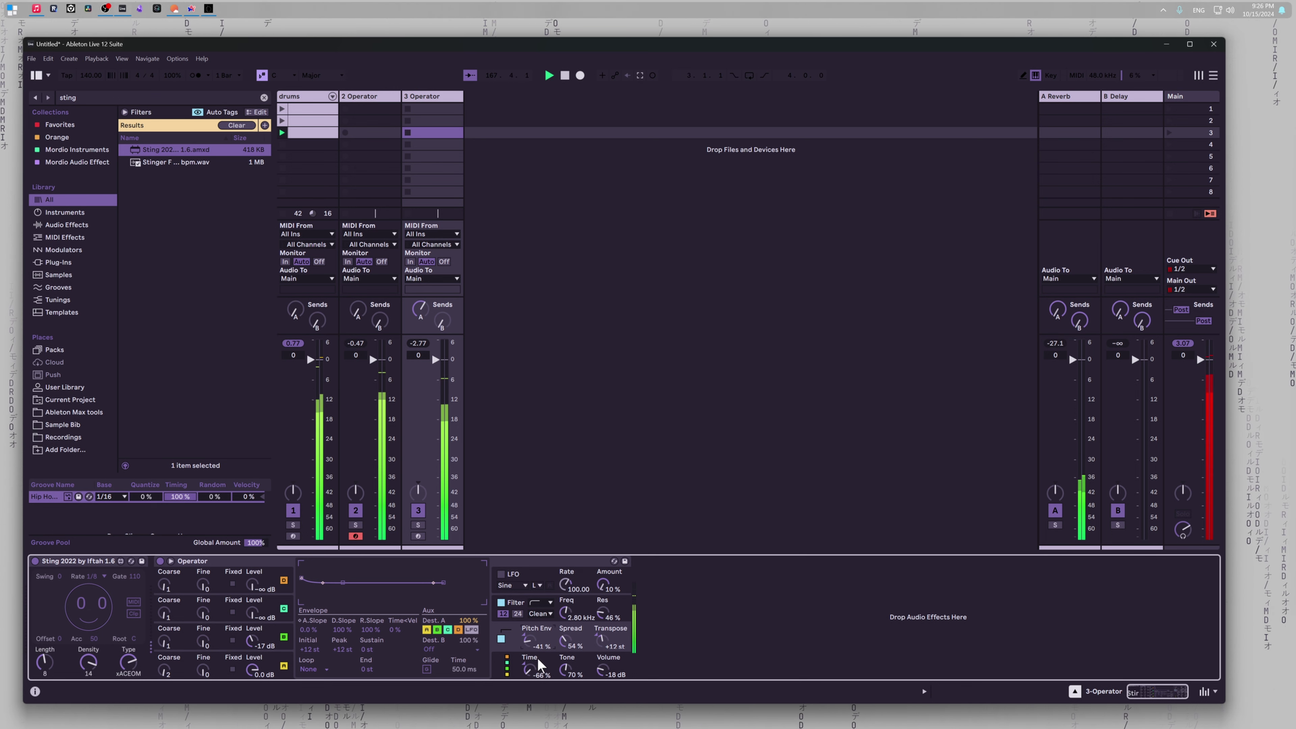
{"action": "left_click_drag", "start_coordinate": [538, 661], "coordinate": [538, 646]}
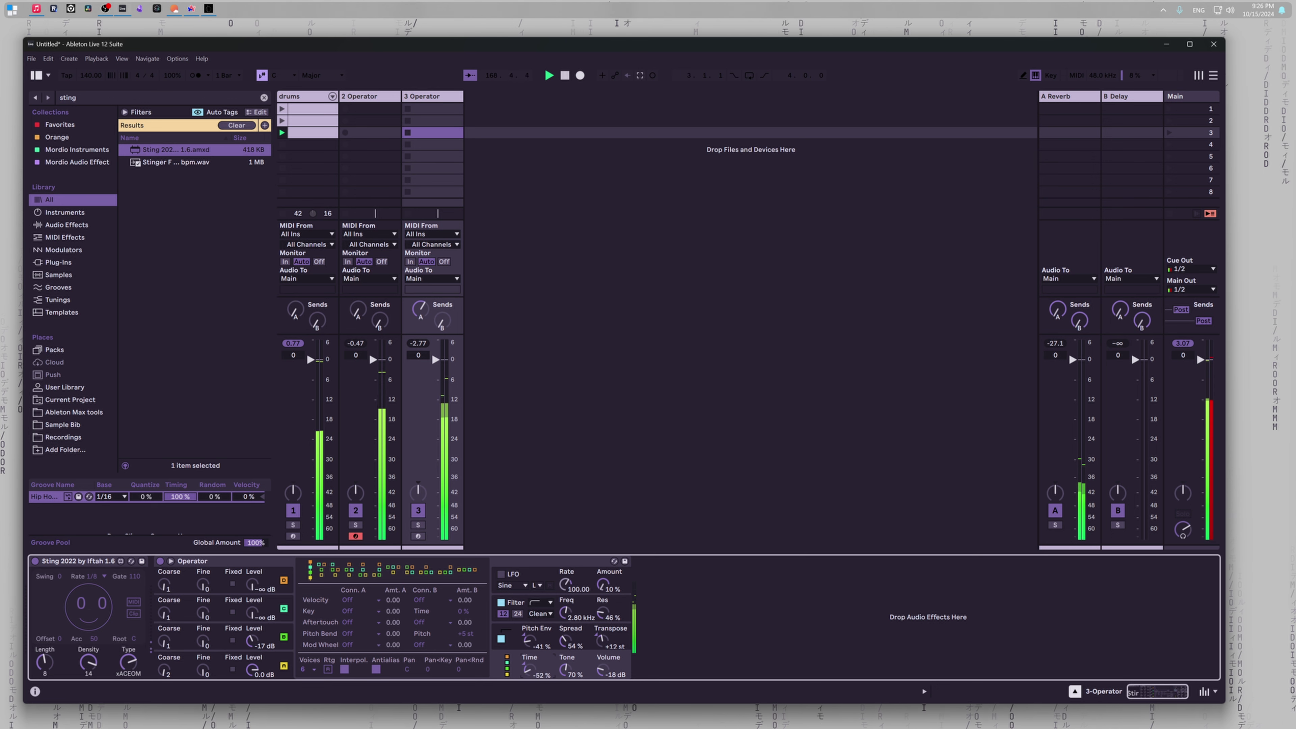
Step: Choose the fourth, diamond-shaped oscillator algorithm in Operator and set oscillator B's coarse tuning to 2
{"action": "left_click", "coordinate": [332, 573]}
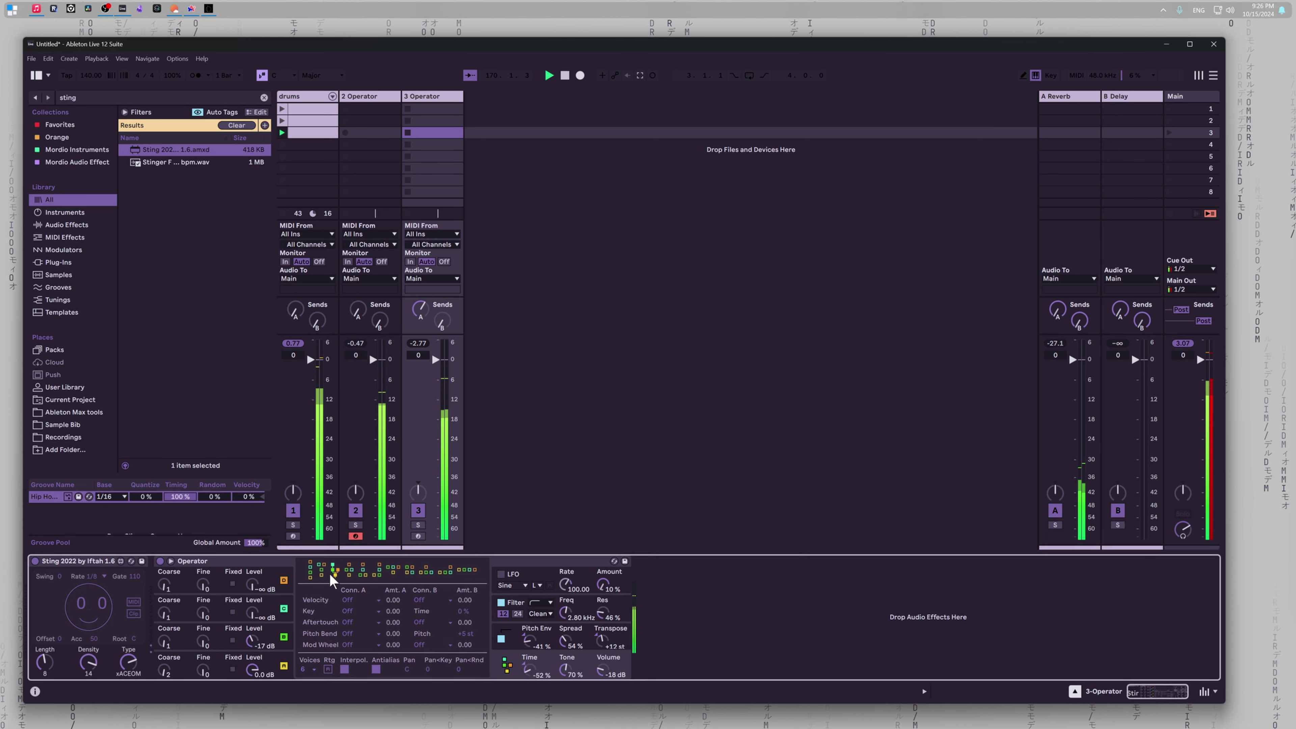
{"action": "left_click", "coordinate": [348, 572]}
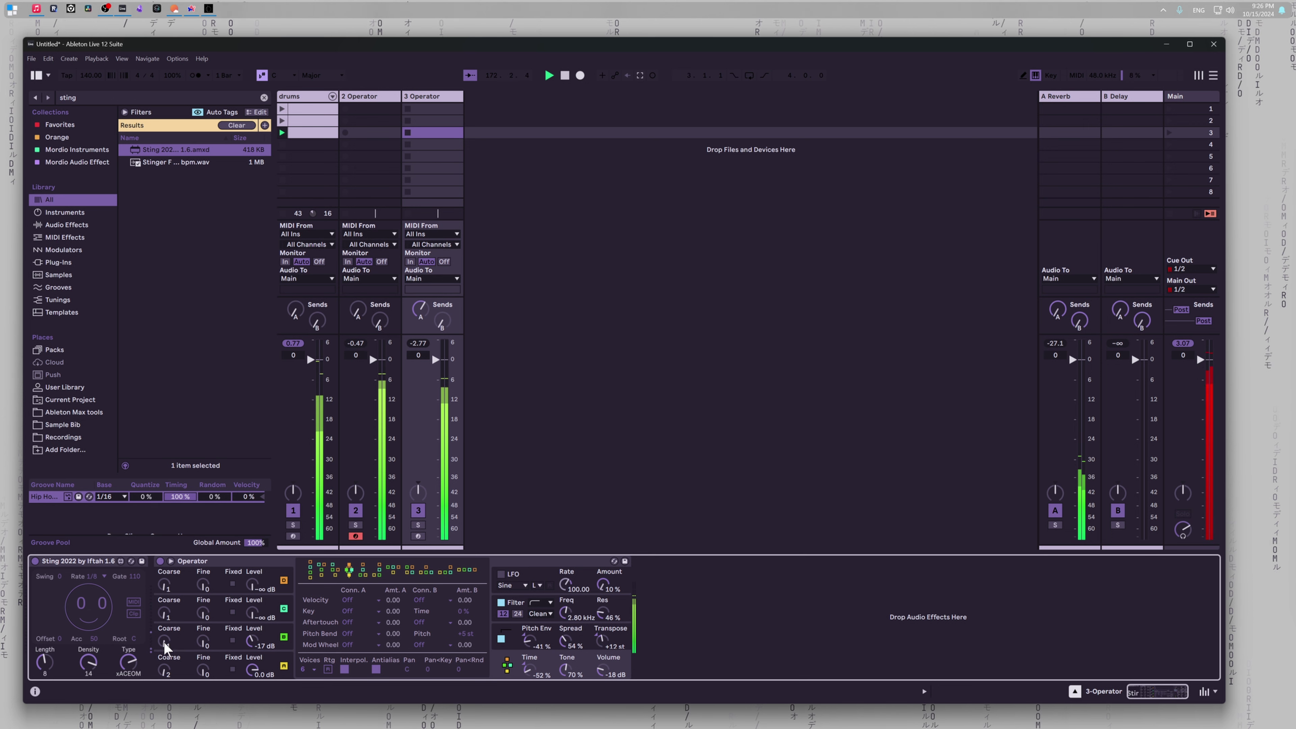
{"action": "left_click_drag", "start_coordinate": [162, 641], "coordinate": [163, 630]}
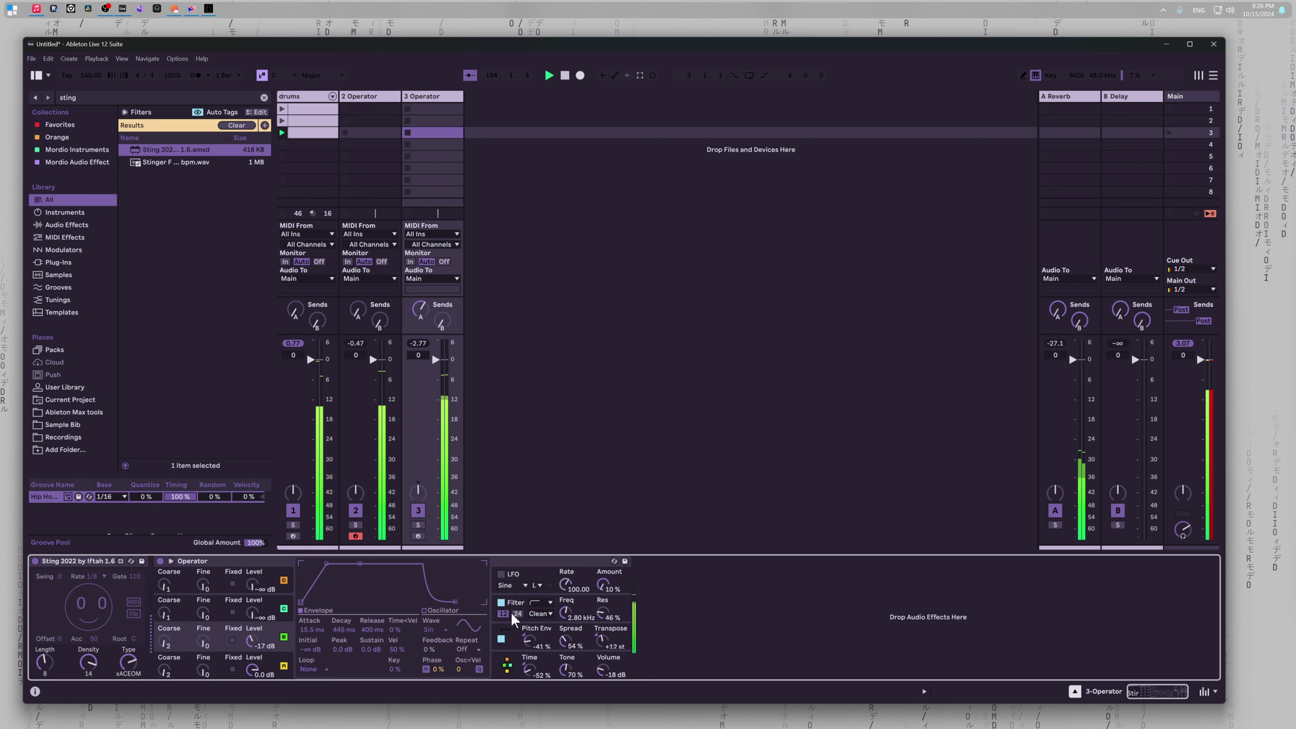
Step: Disable the pitch envelope, lower oscillator B's level to -43 dB and set oscillator A's coarse tuning to 1
{"action": "left_click", "coordinate": [501, 640]}
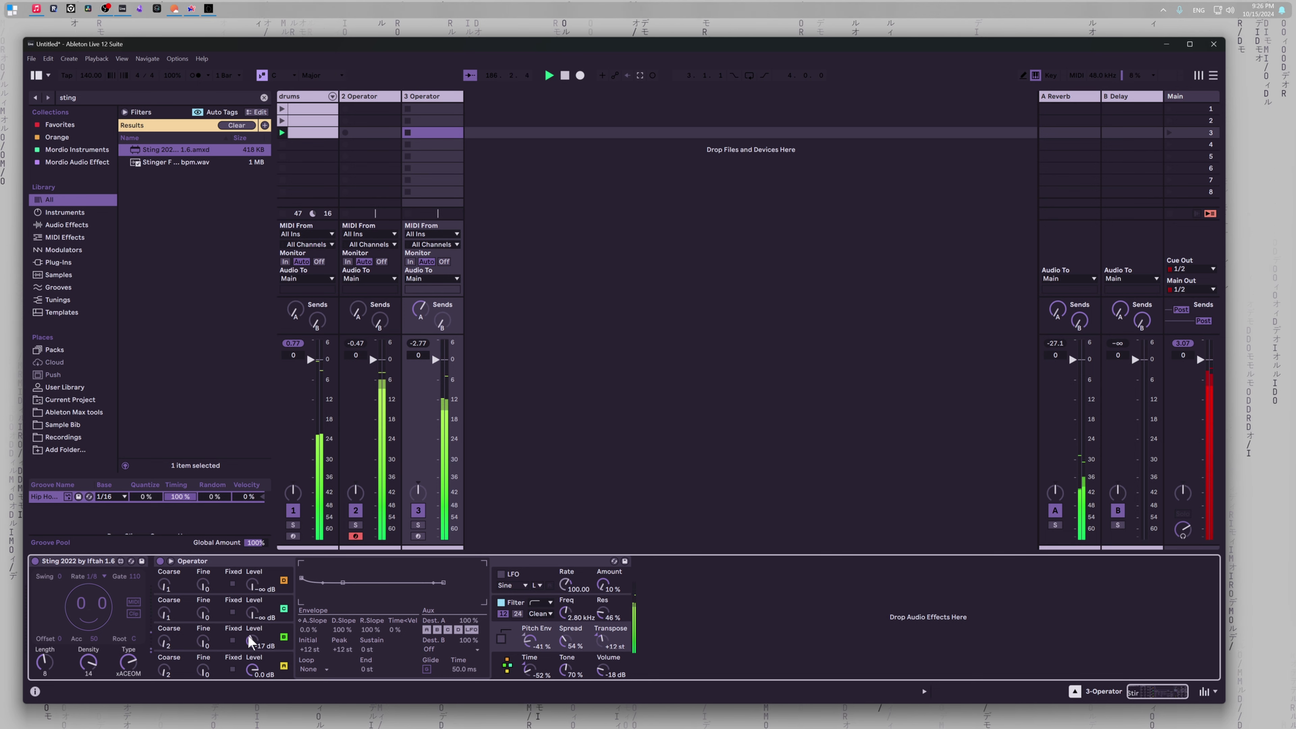
{"action": "left_click", "coordinate": [253, 645]}
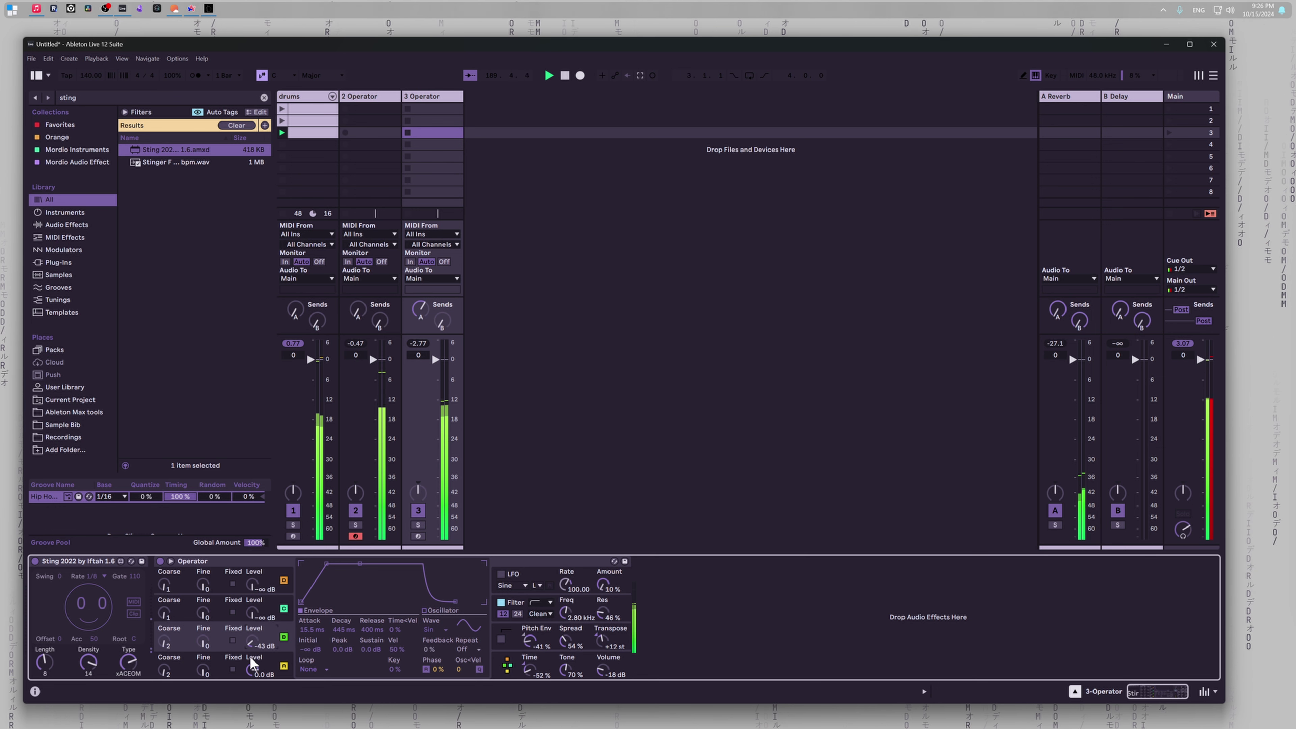
{"action": "left_click_drag", "start_coordinate": [165, 669], "coordinate": [165, 656]}
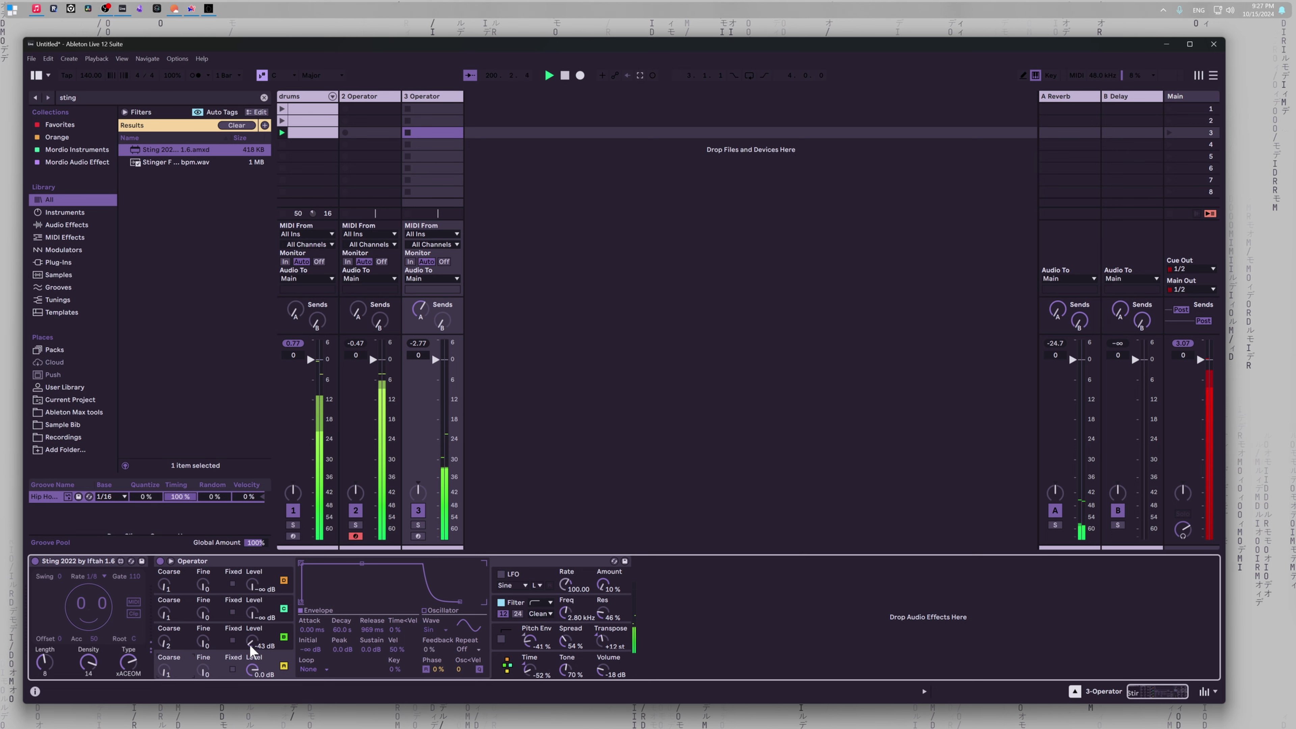
Step: Bring in oscillator C at -20 dB and set its coarse tuning to 6
{"action": "left_click_drag", "start_coordinate": [254, 615], "coordinate": [253, 600]}
{"action": "mouse_move", "coordinate": [156, 619]}
{"action": "left_mouse_down"}
{"action": "mouse_move", "coordinate": [156, 600]}
{"action": "mouse_move", "coordinate": [163, 616]}
{"action": "left_mouse_up"}
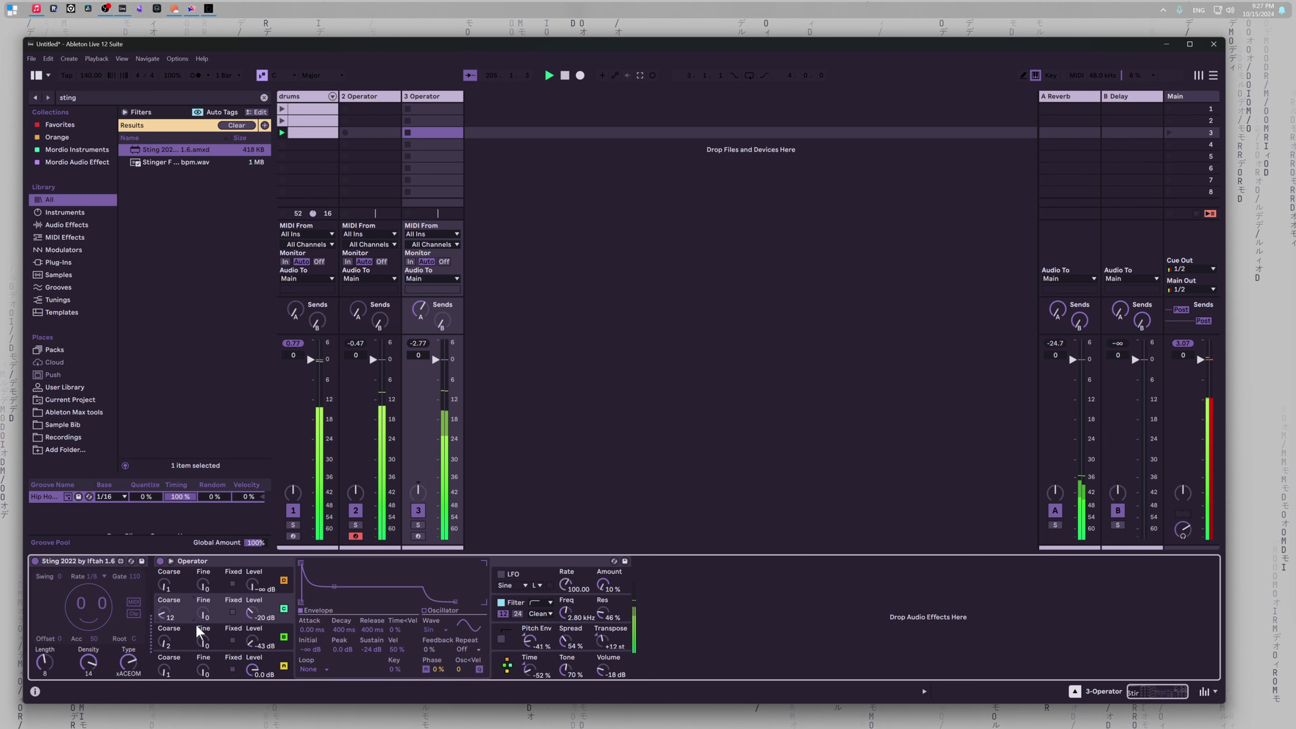
{"action": "left_click_drag", "start_coordinate": [166, 615], "coordinate": [167, 619]}
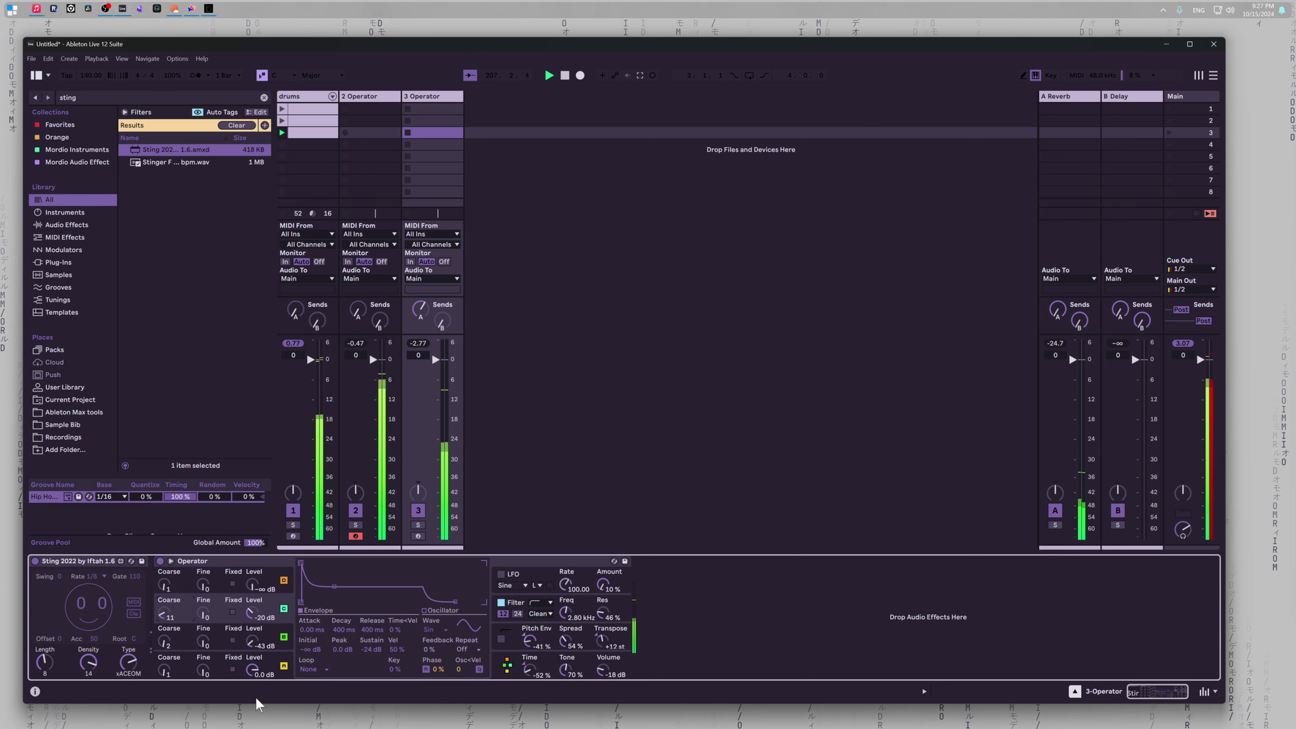
{"action": "key", "text": "Down"}
{"action": "key", "text": "Down"}
{"action": "key", "text": "Down"}
{"action": "key", "text": "Down"}
{"action": "key", "text": "Down"}
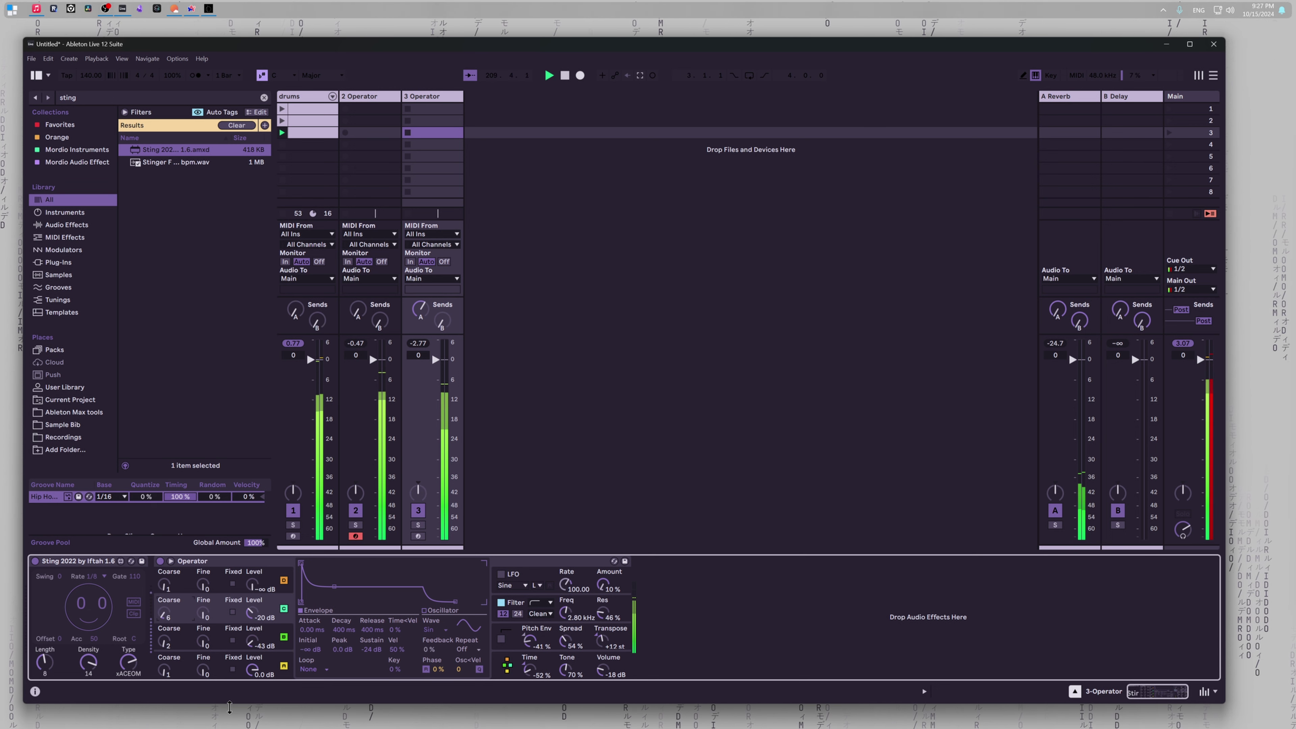
Step: Try the Noise White waveform on oscillator C and return it to Sine
{"action": "left_click", "coordinate": [431, 630]}
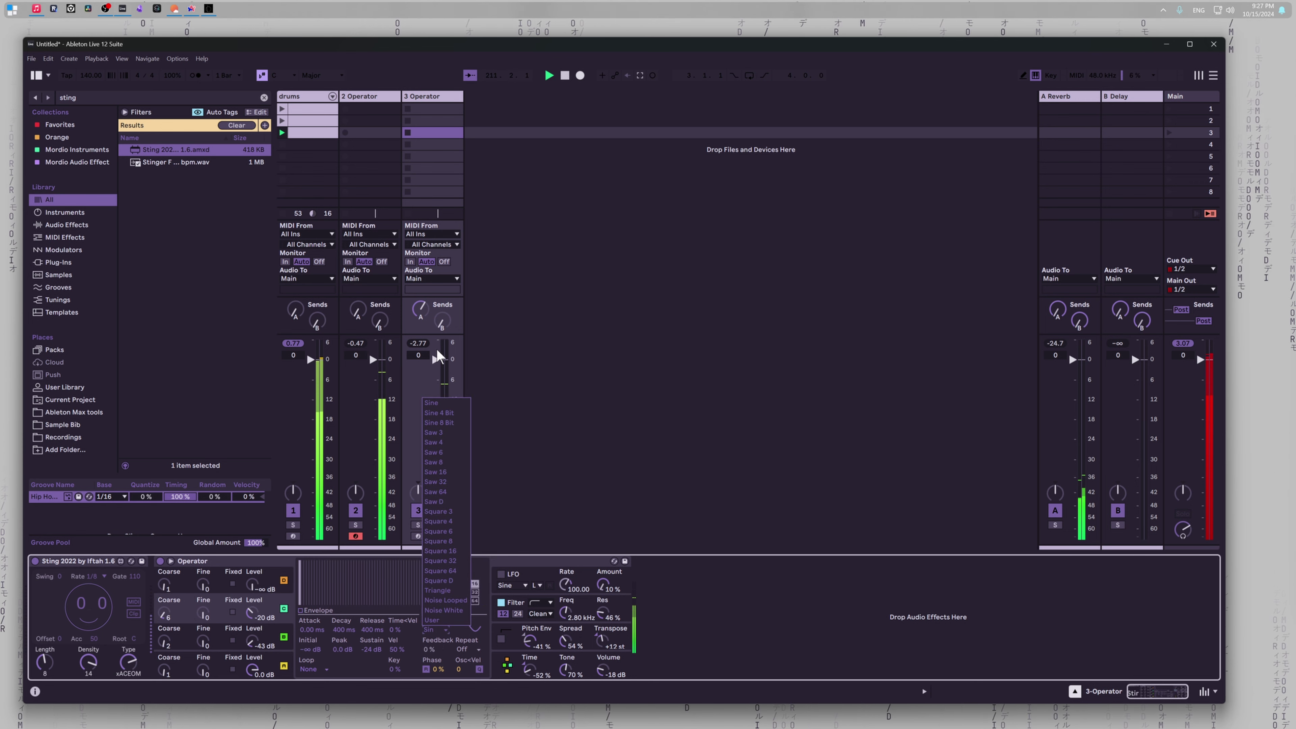
{"action": "left_click", "coordinate": [442, 611]}
{"action": "left_click", "coordinate": [434, 630]}
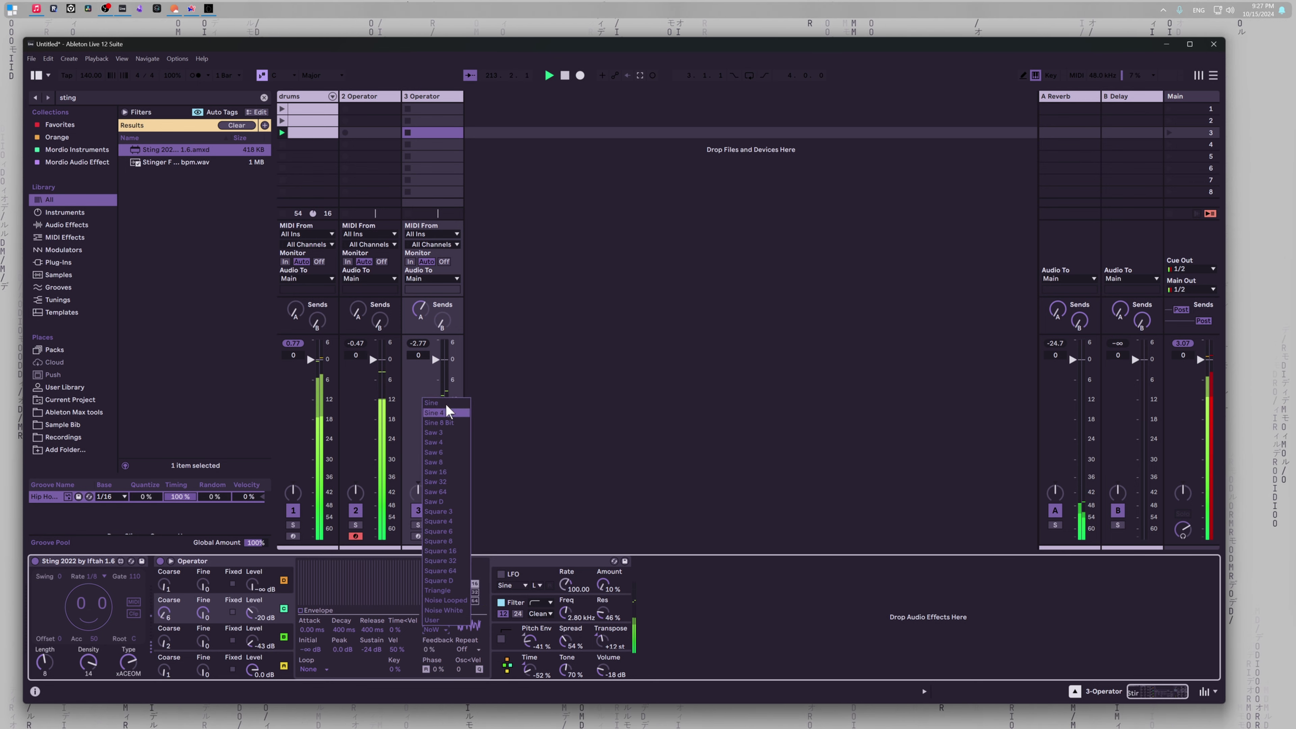
{"action": "left_click", "coordinate": [448, 410]}
{"action": "left_click", "coordinate": [599, 455]}
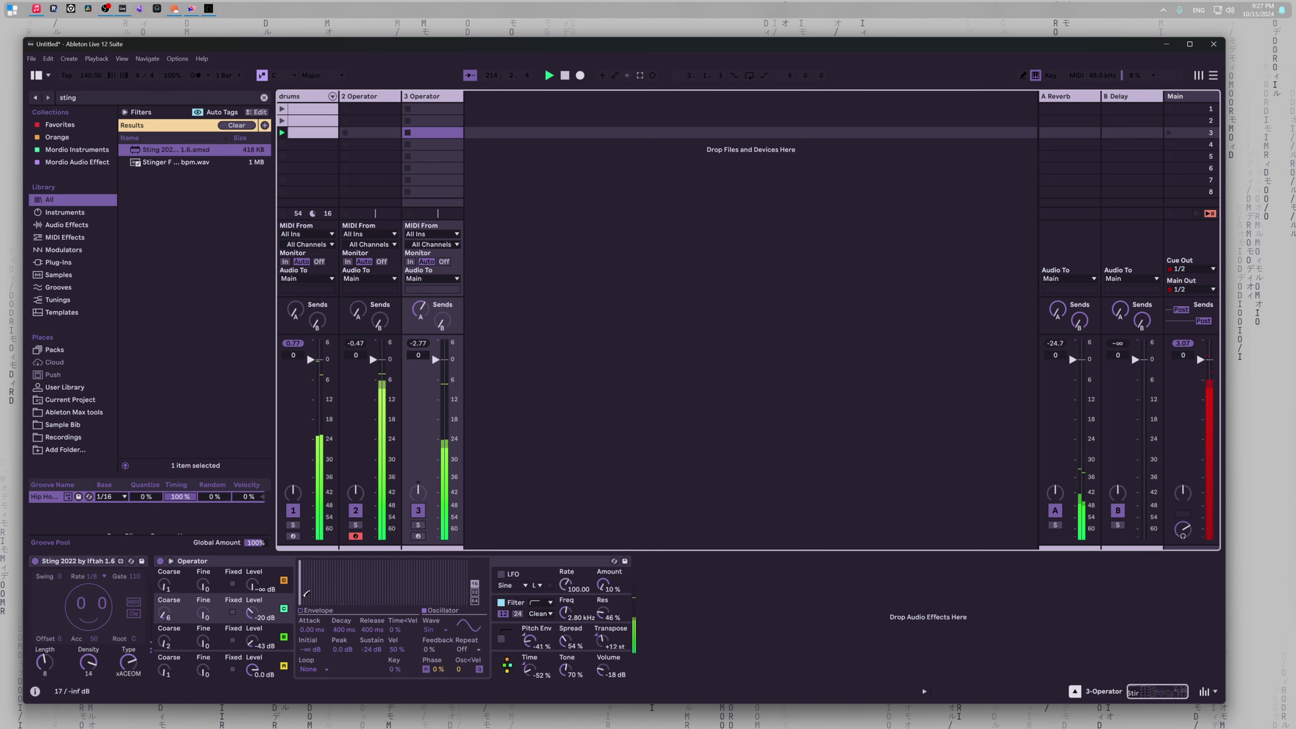
Step: Raise oscillator B's fine tuning to 12
{"action": "left_click_drag", "start_coordinate": [206, 611], "coordinate": [206, 644]}
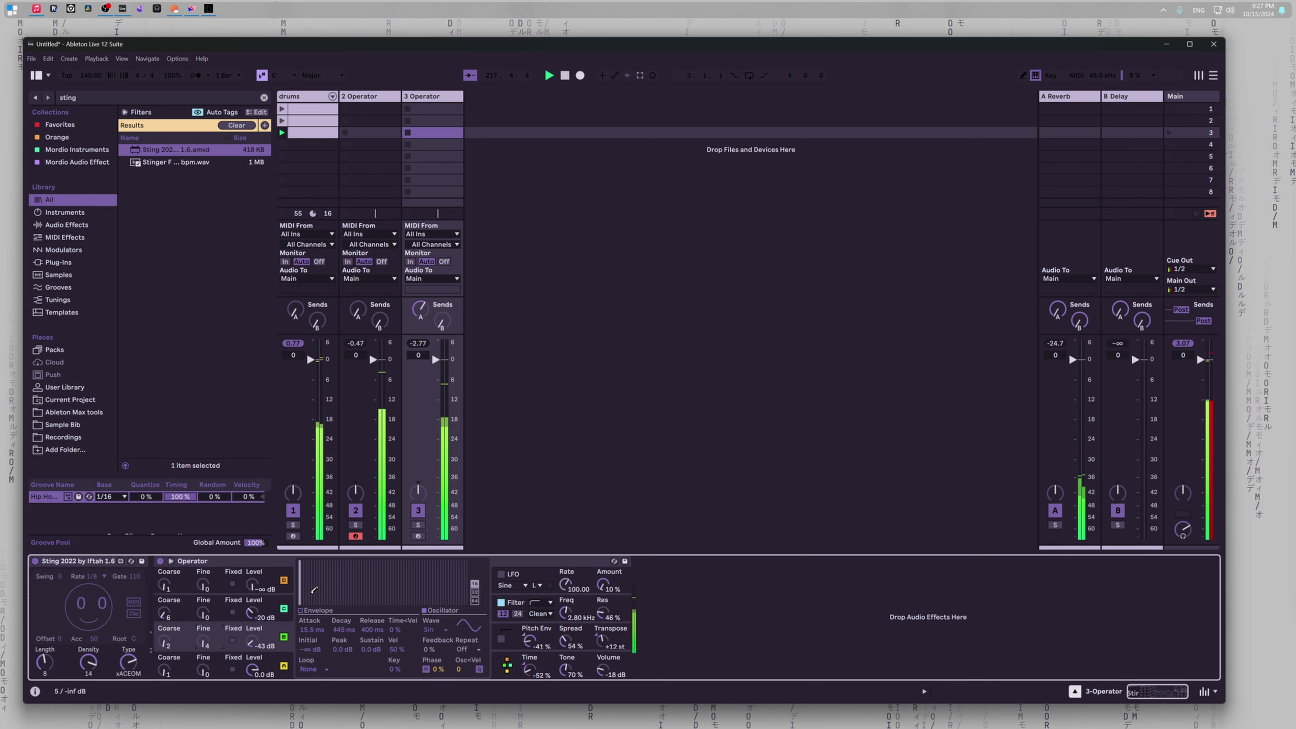
{"action": "key", "text": "Up"}
{"action": "key", "text": "Up"}
{"action": "key", "text": "Up"}
{"action": "key", "text": "Up"}
{"action": "key", "text": "Up"}
{"action": "key", "text": "Up"}
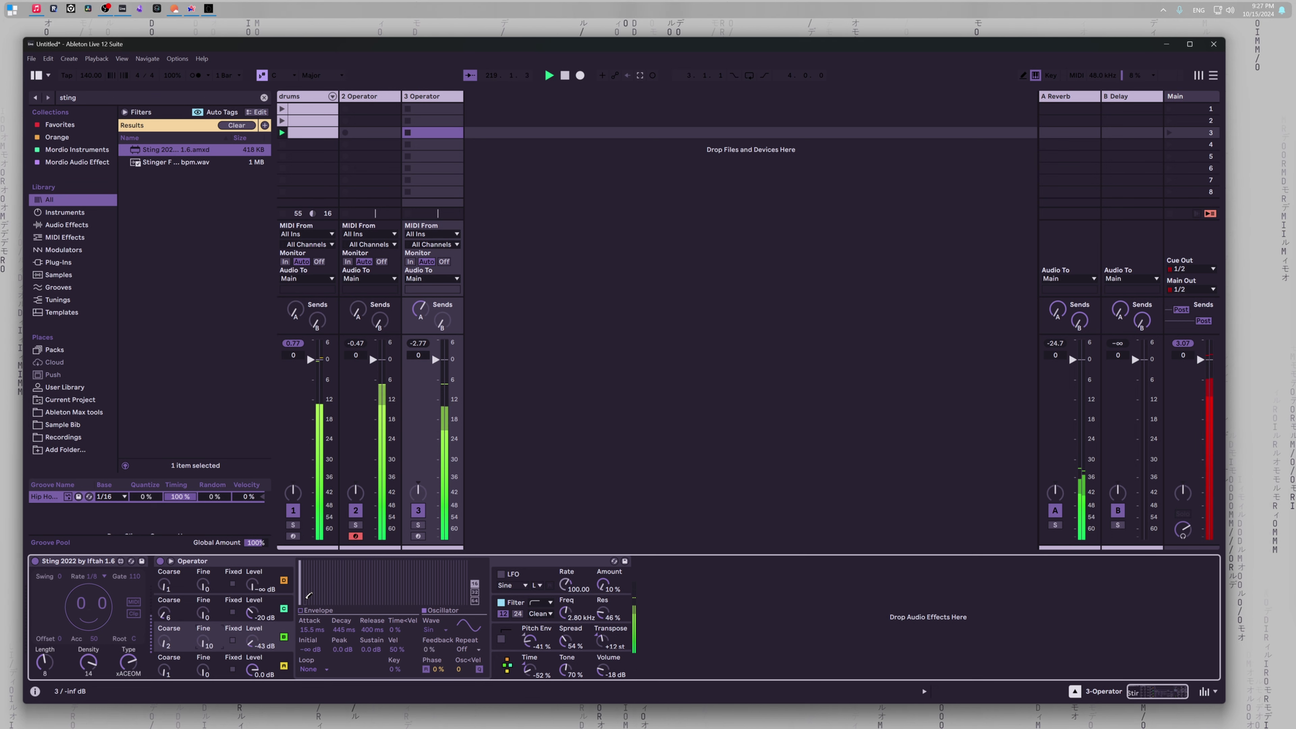
{"action": "key", "text": "Up"}
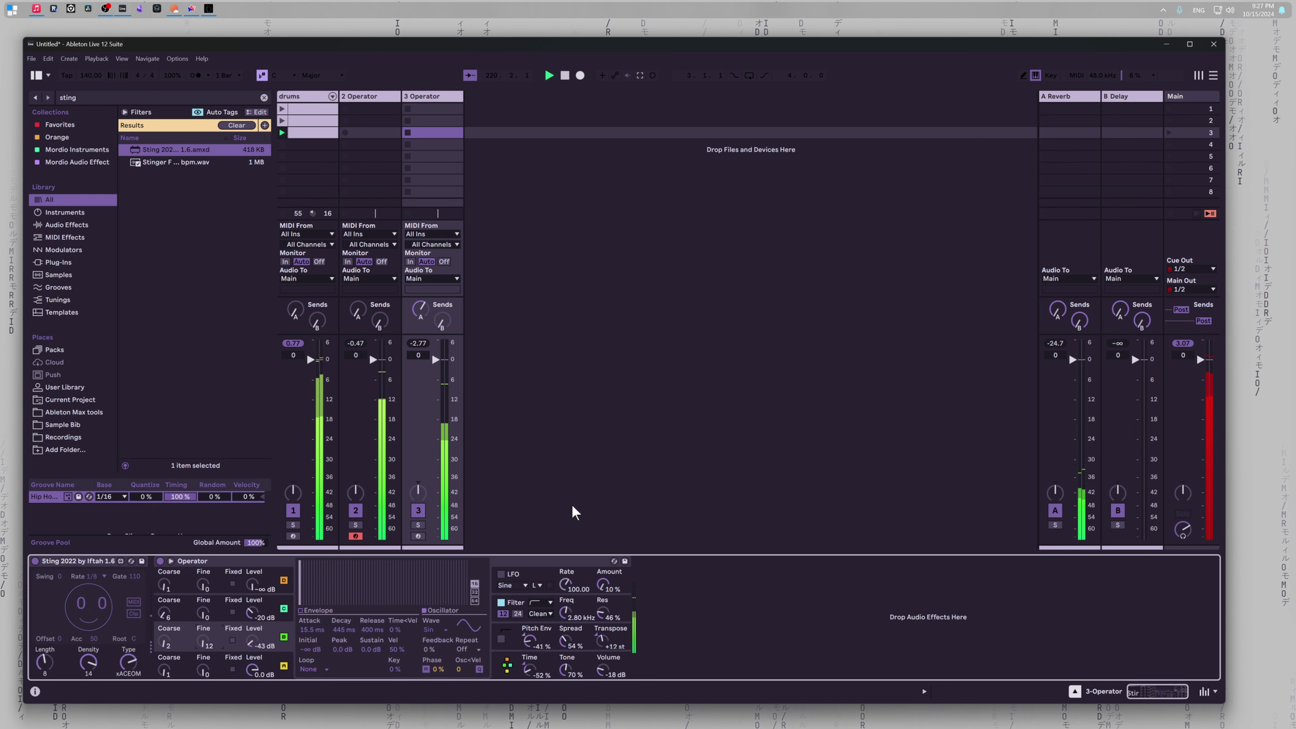
{"action": "left_click", "coordinate": [582, 504]}
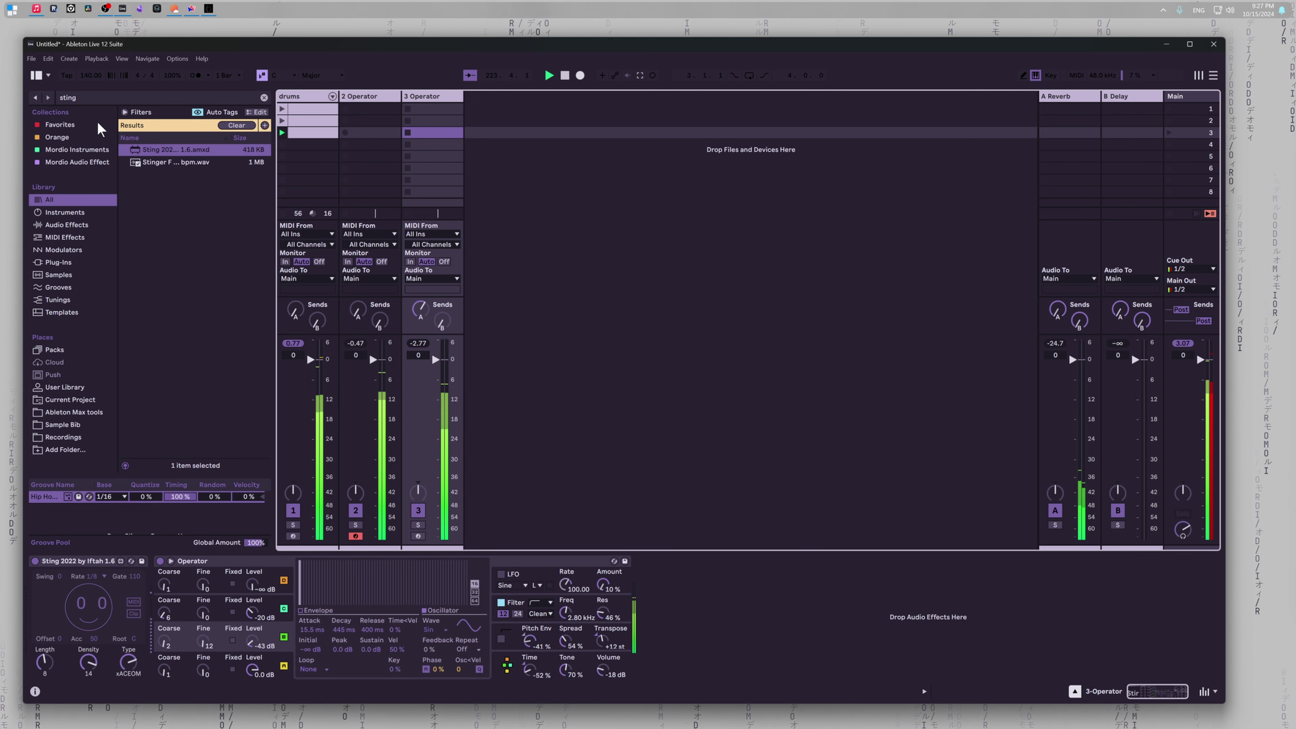
Step: Load the Mood stwitcher.adg rack from the Mordio Audio Effect collection after Operator on the 3 Operator track
{"action": "left_click", "coordinate": [91, 163]}
{"action": "left_click", "coordinate": [264, 97]}
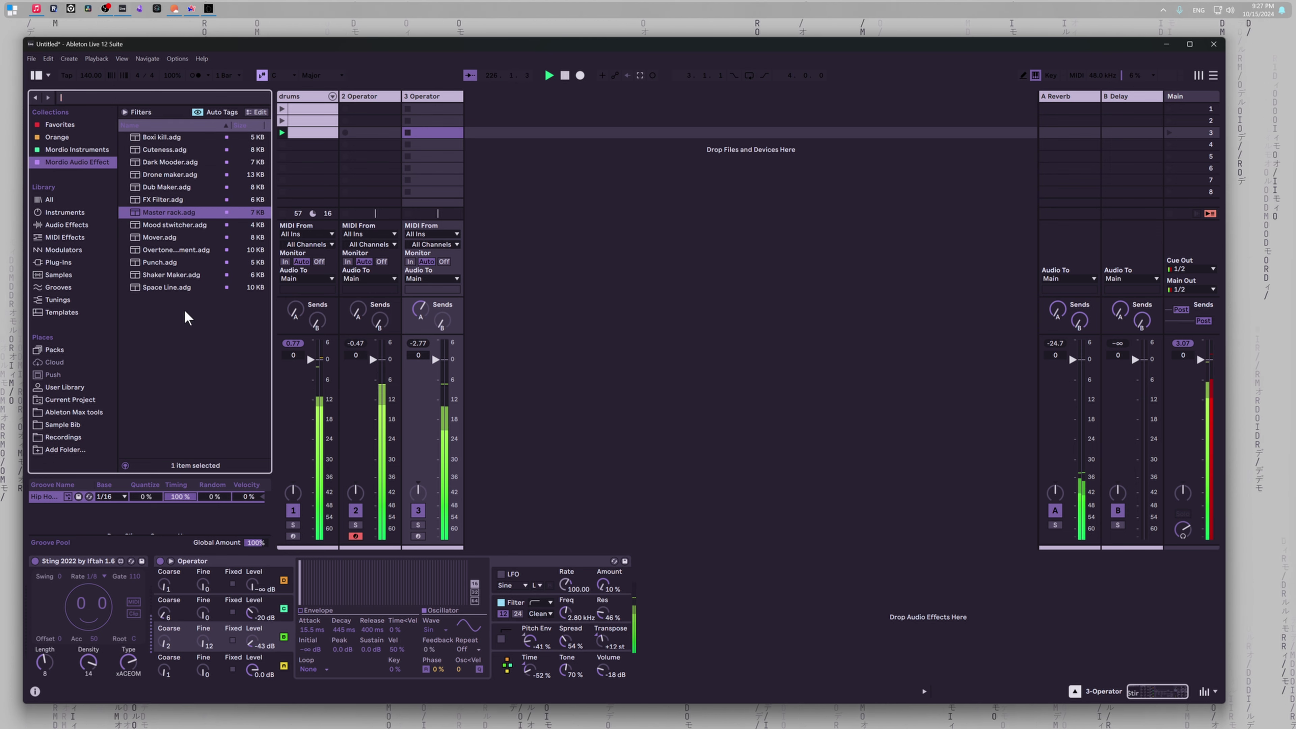
{"action": "left_click", "coordinate": [154, 225]}
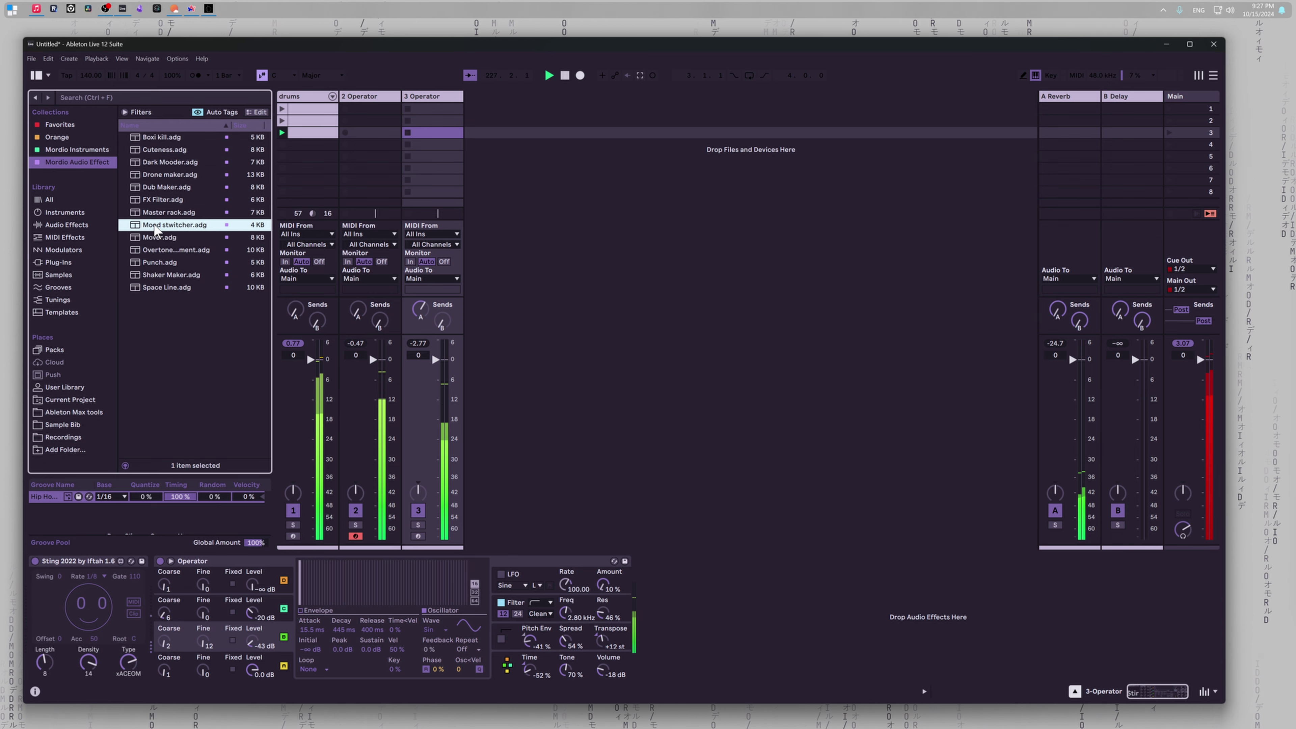
{"action": "left_click_drag", "start_coordinate": [636, 610], "coordinate": [639, 610]}
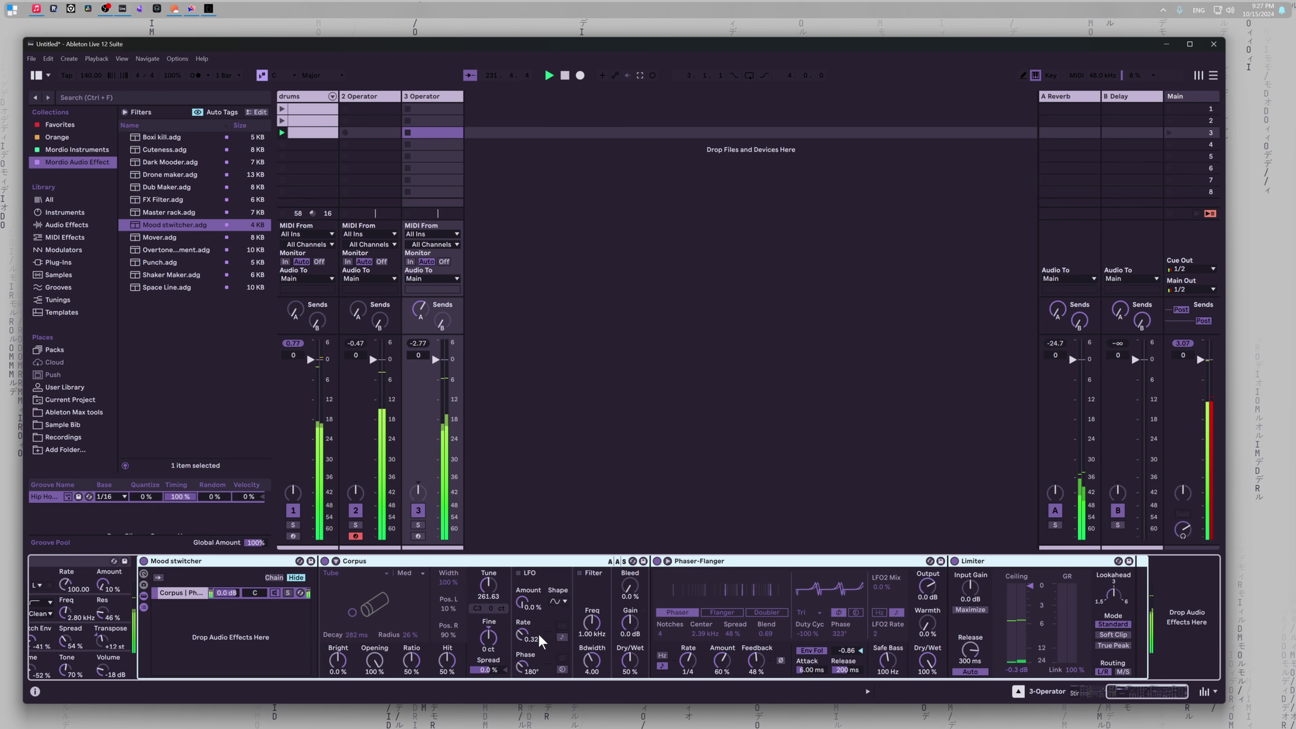
Step: Set the Phaser-Flanger feedback to 31% and reshape the Corpus tube to about 238 ms decay, 48% radius and 4% opening
{"action": "left_click_drag", "start_coordinate": [745, 660], "coordinate": [744, 676]}
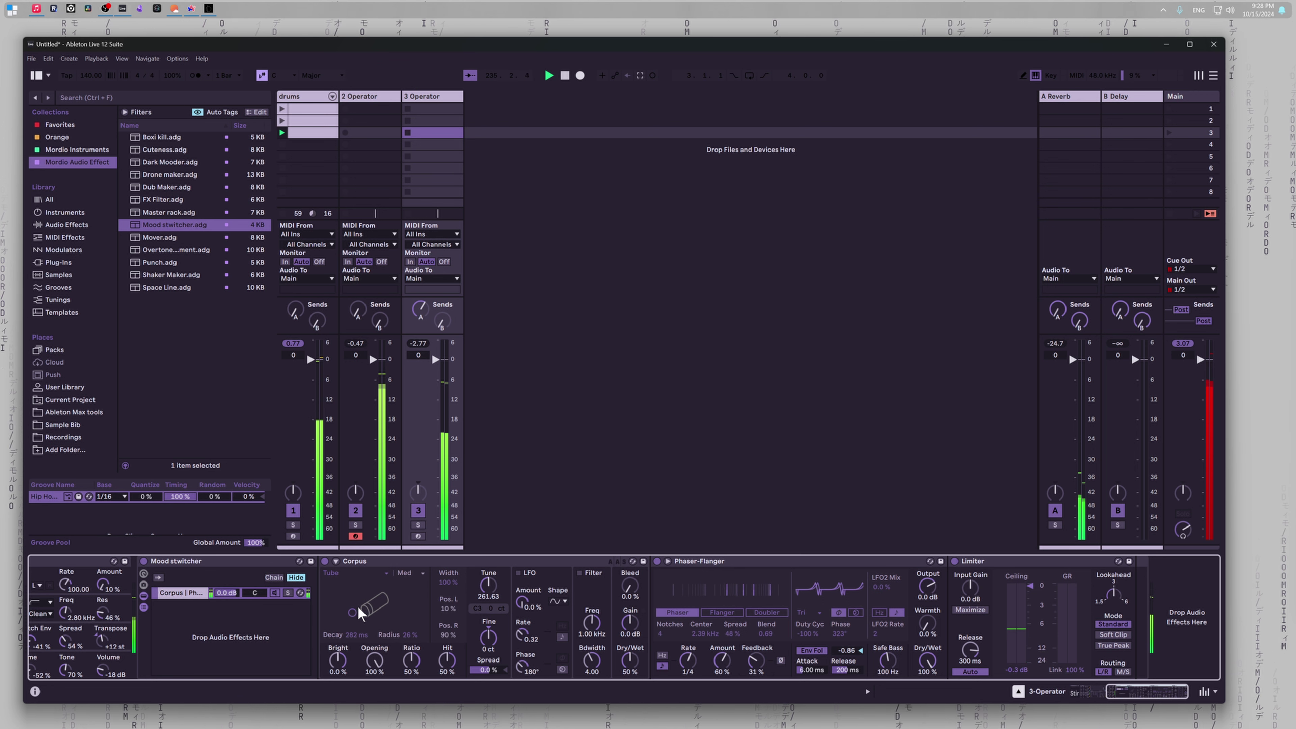
{"action": "left_click_drag", "start_coordinate": [360, 606], "coordinate": [362, 601]}
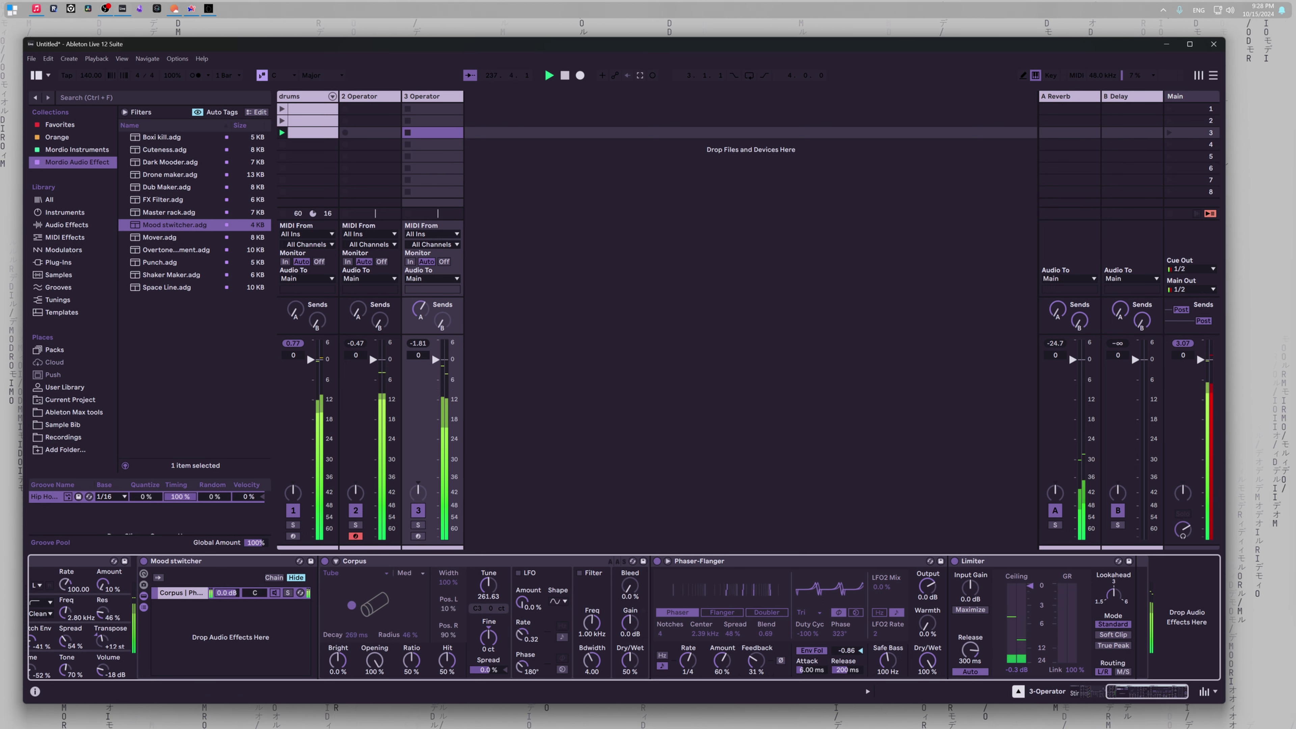
{"action": "left_click_drag", "start_coordinate": [353, 605], "coordinate": [354, 605]}
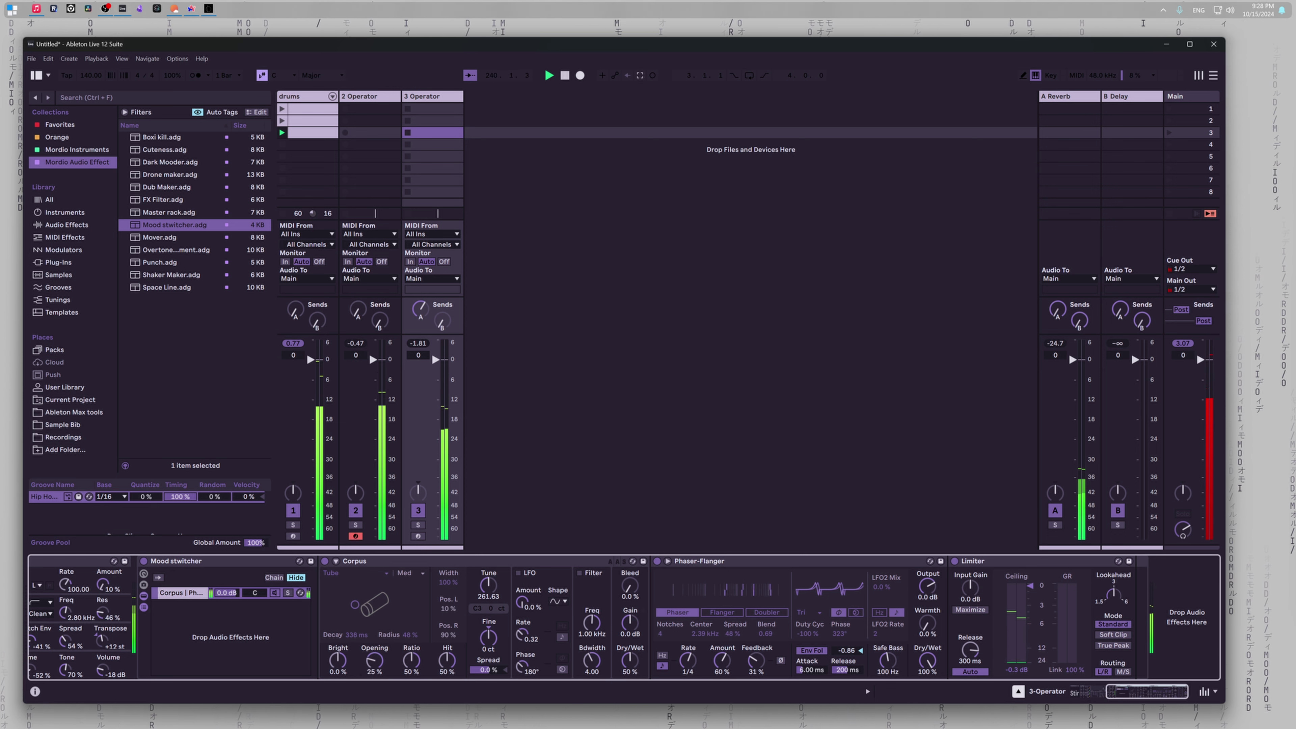
{"action": "left_click_drag", "start_coordinate": [374, 659], "coordinate": [374, 685]}
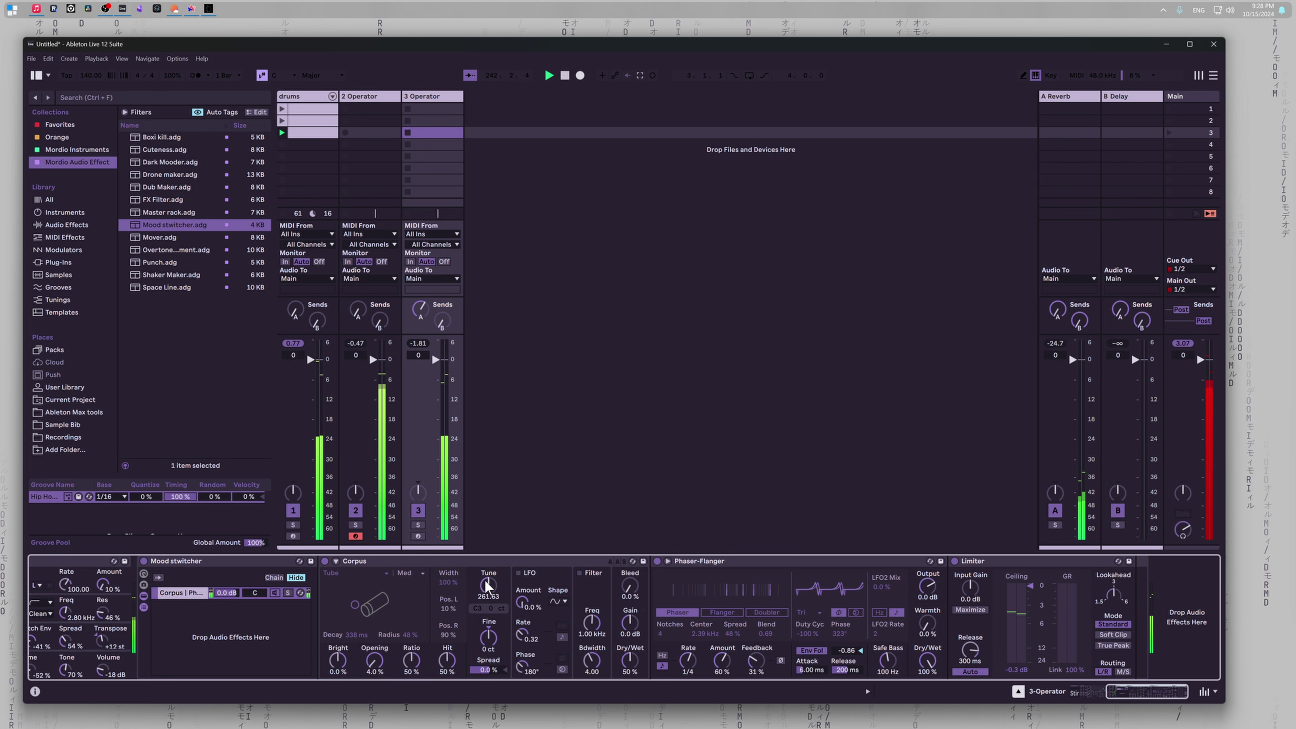
Step: Try lower Corpus Tune settings down to about 45 Hz, and reset the tuning to its default
{"action": "left_click_drag", "start_coordinate": [488, 585], "coordinate": [488, 618]}
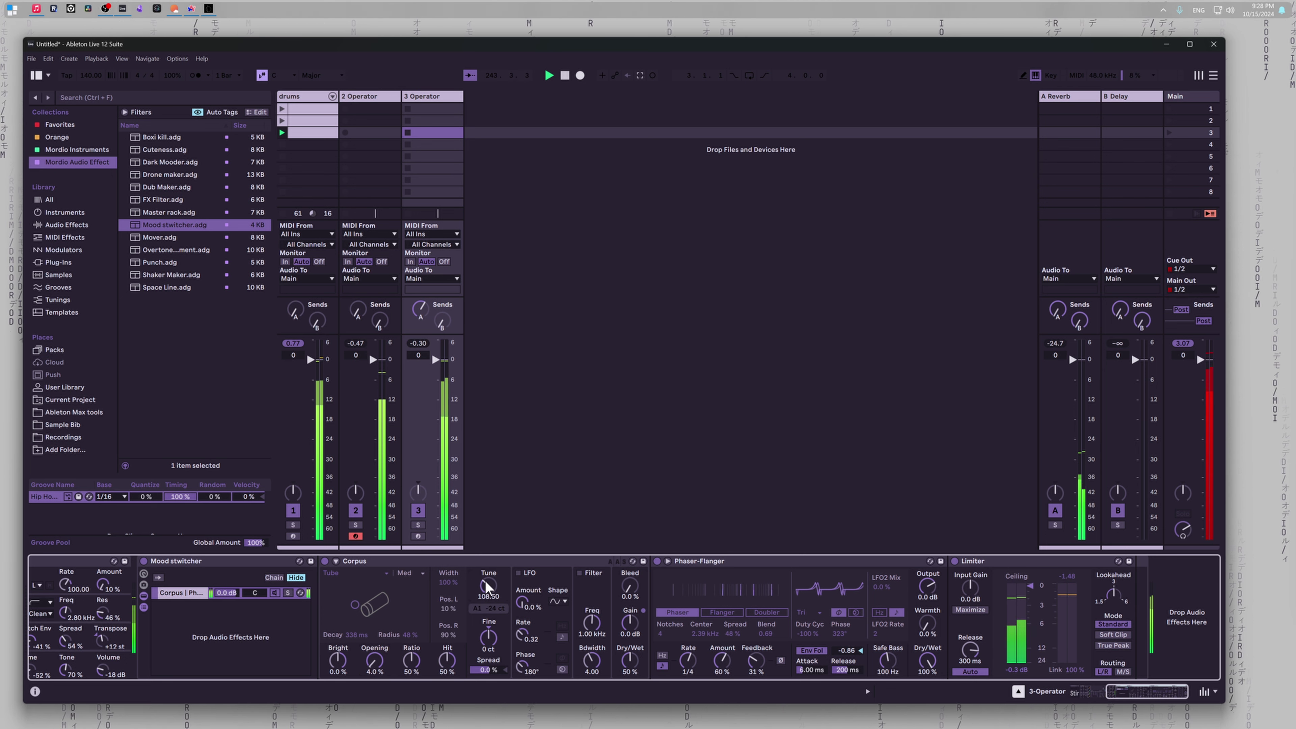
{"action": "key", "text": "Up"}
{"action": "key", "text": "Up"}
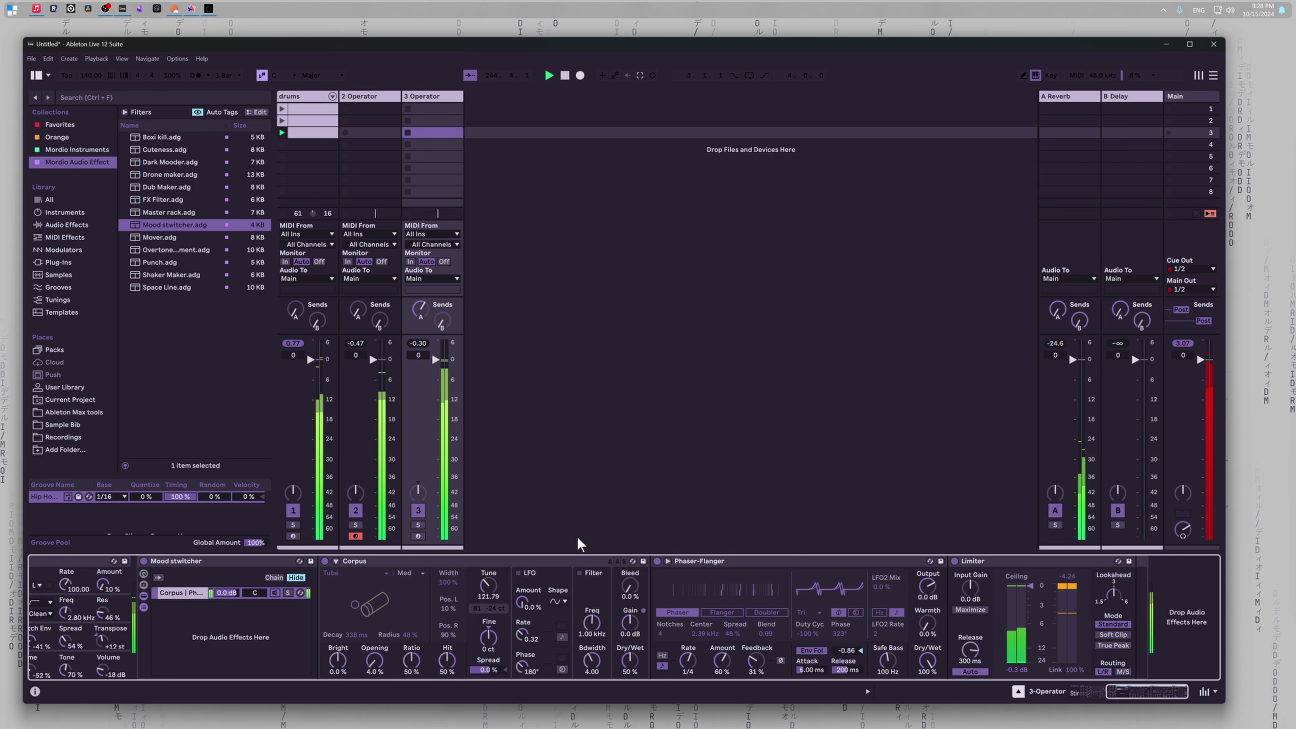
{"action": "key", "text": "Up"}
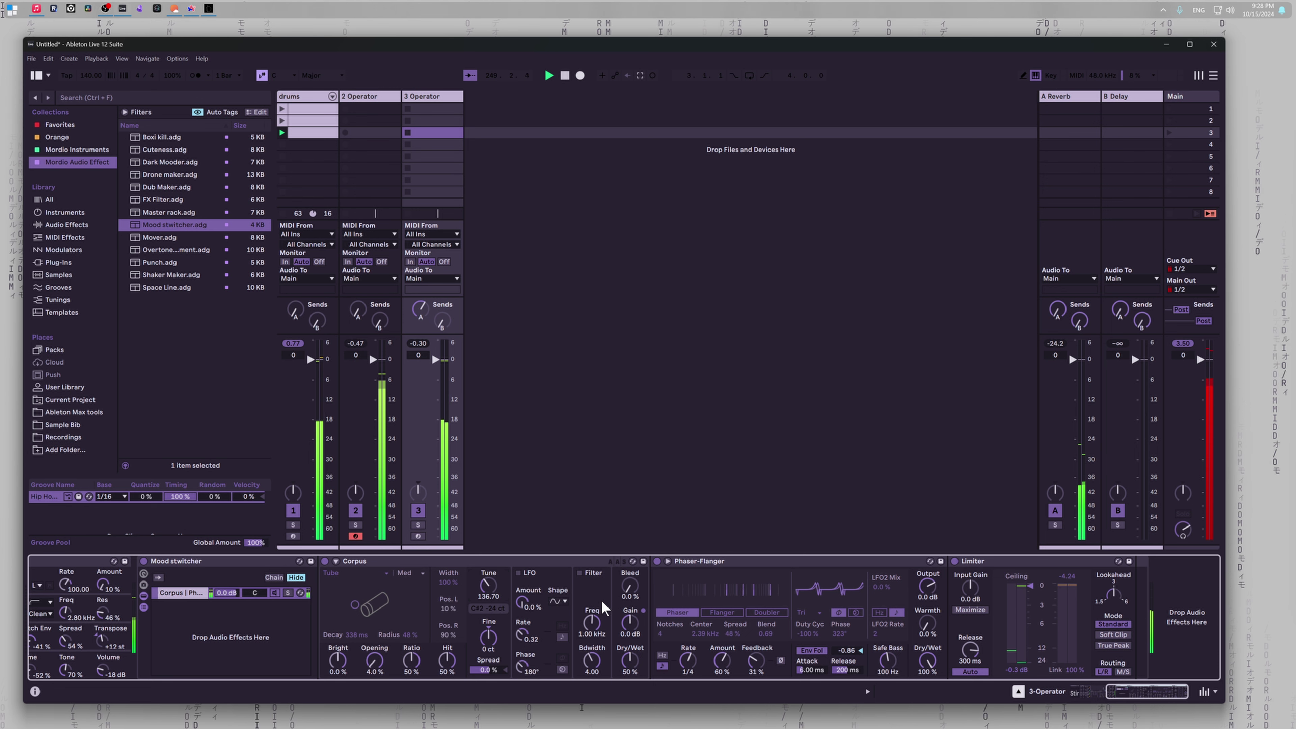
{"action": "left_click_drag", "start_coordinate": [489, 587], "coordinate": [490, 575]}
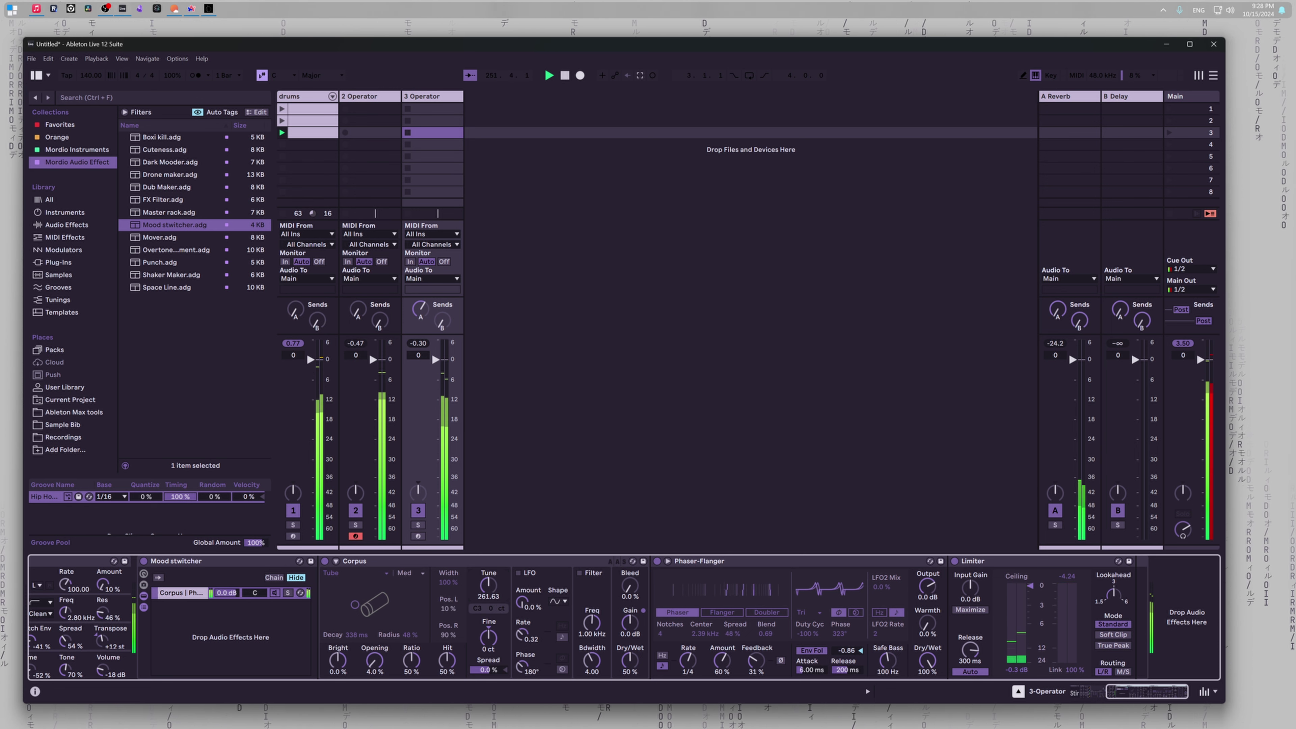
{"action": "left_click_drag", "start_coordinate": [489, 586], "coordinate": [489, 618]}
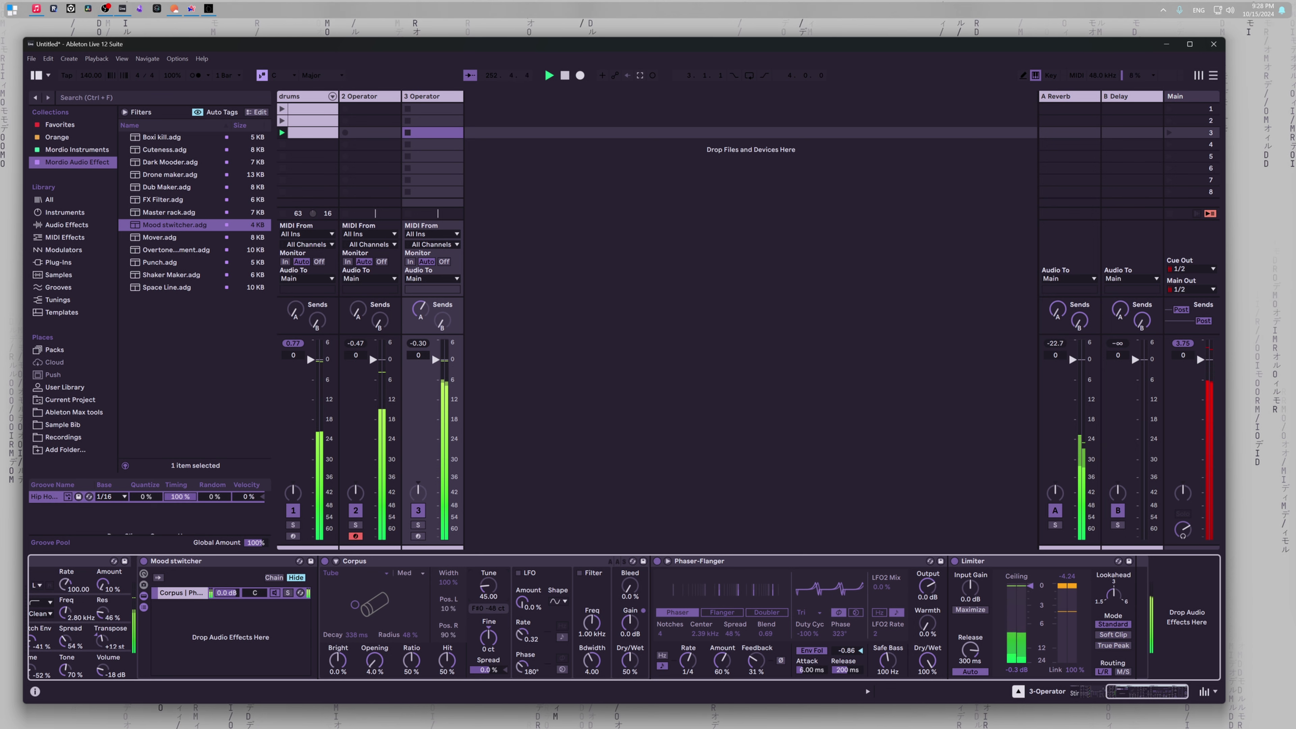
{"action": "double_click", "coordinate": [490, 586]}
{"action": "left_click", "coordinate": [568, 468]}
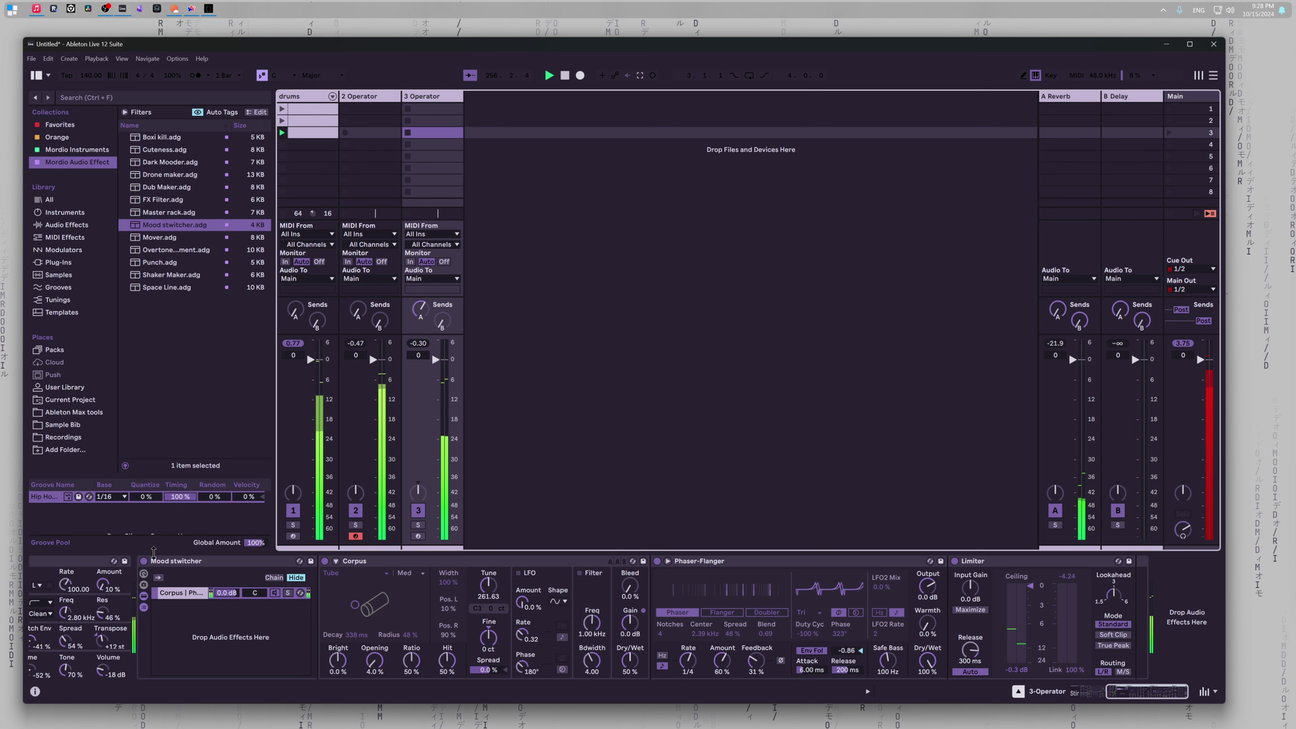
Step: Fold the Mood stwitcher rack and add the FX Filter rack after it on the 3 Operator track
{"action": "double_click", "coordinate": [162, 561]}
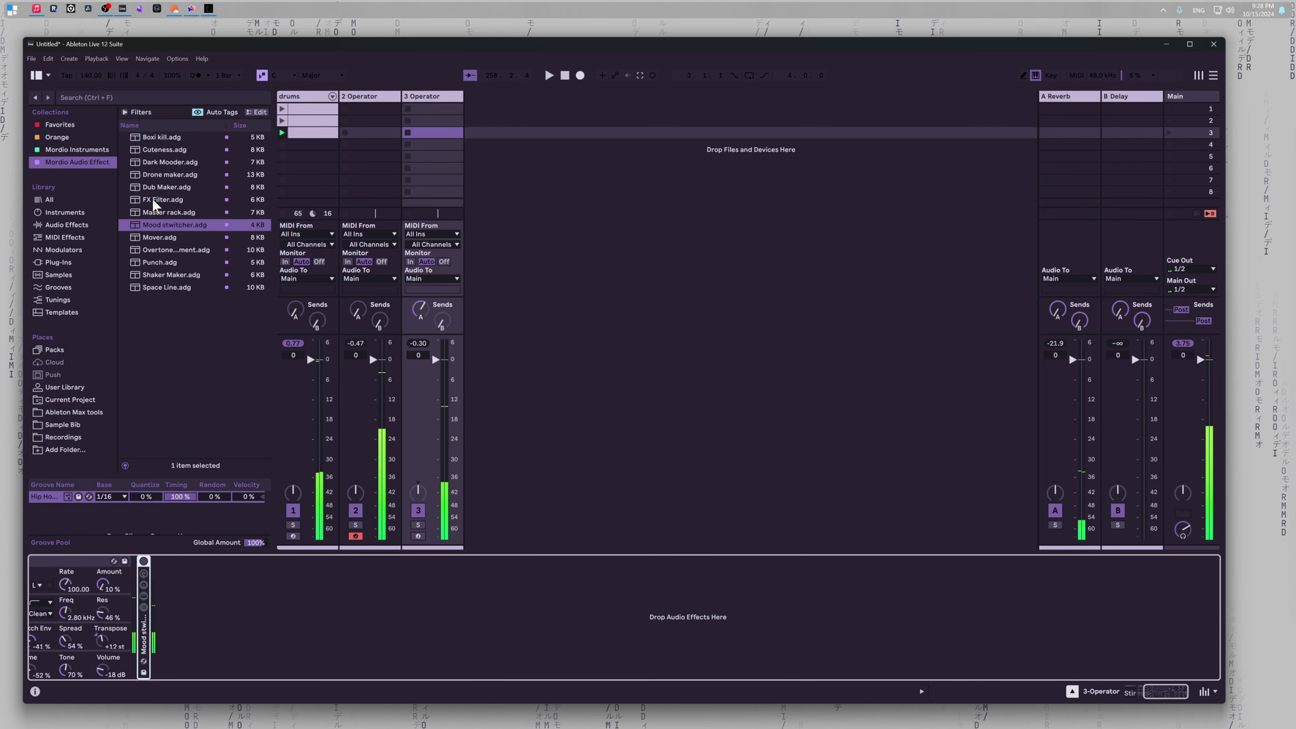
{"action": "left_click_drag", "start_coordinate": [153, 200], "coordinate": [210, 586]}
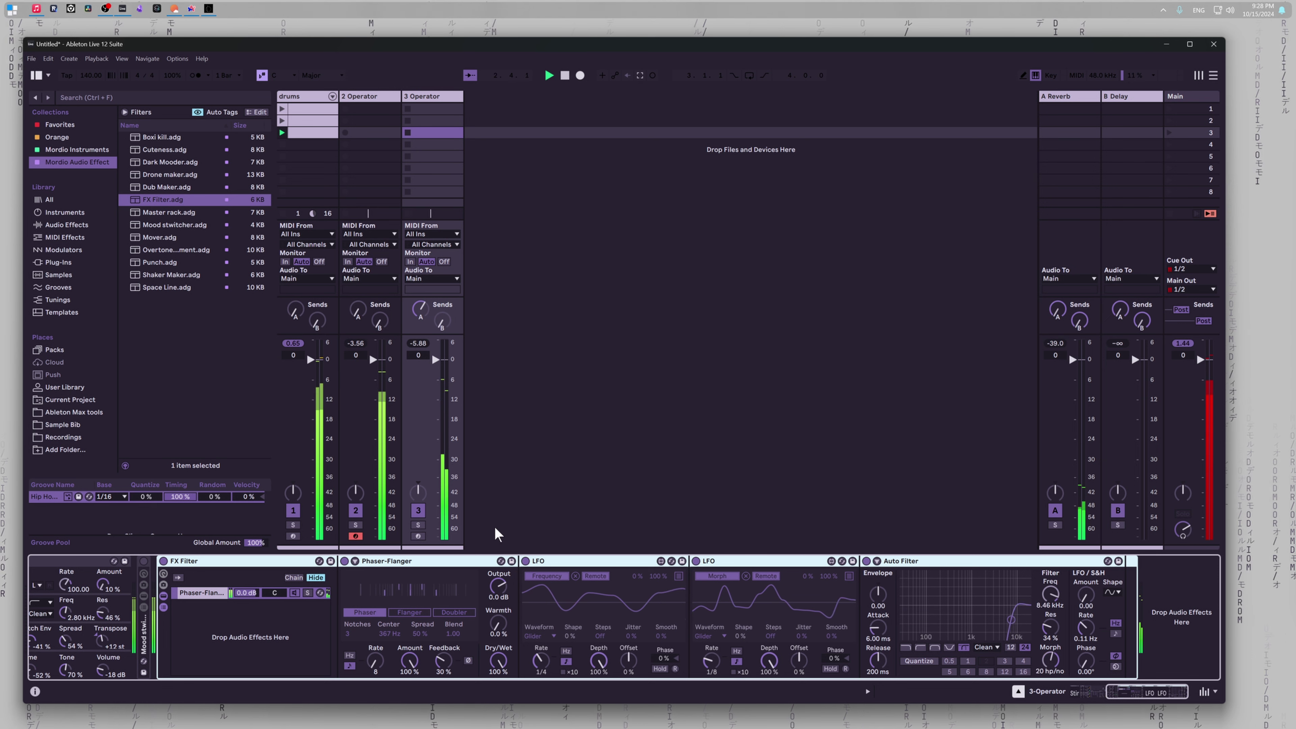
Step: Fold the Phaser-Flanger and both LFO devices inside FX Filter, including the FX Filter rack itself
{"action": "double_click", "coordinate": [380, 561]}
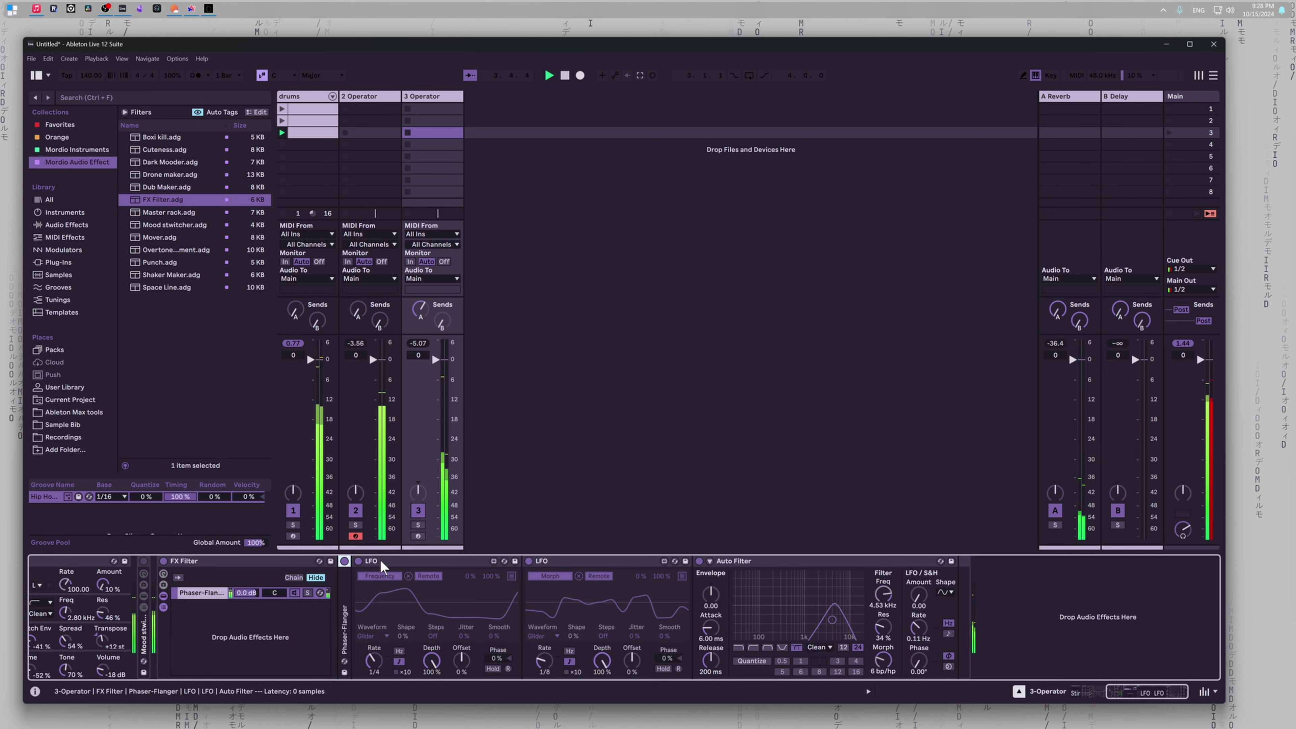
{"action": "double_click", "coordinate": [389, 558]}
{"action": "double_click", "coordinate": [407, 558]}
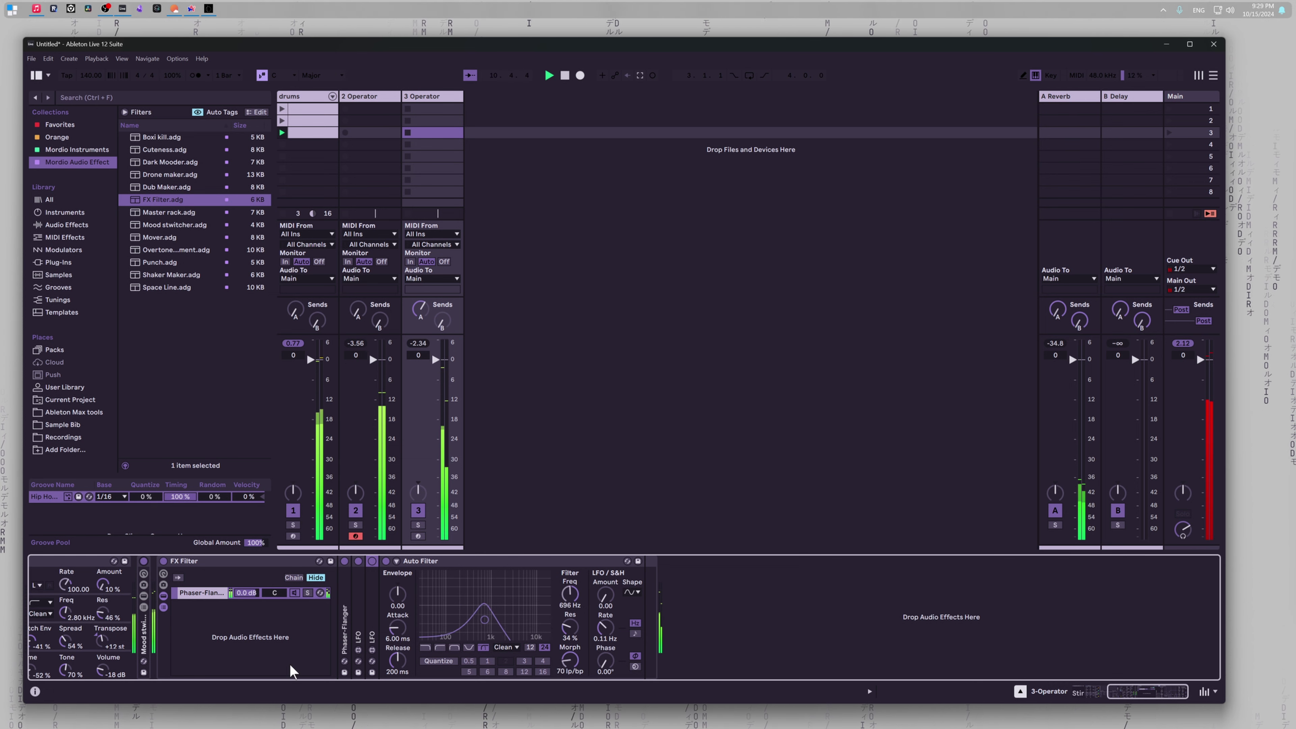
{"action": "double_click", "coordinate": [245, 567]}
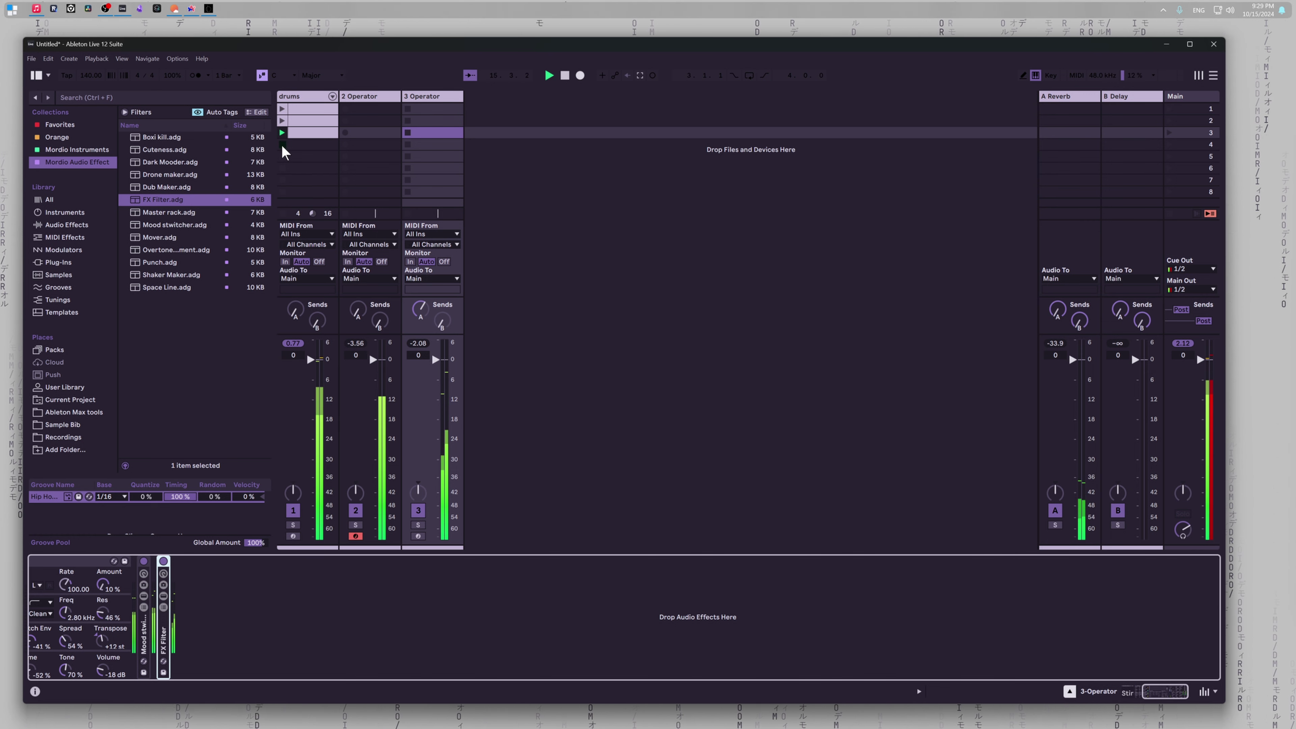
Step: Launch the first drums clip and add the Dub Maker rack to the 3 Operator track, between Mood stwitcher and FX Filter
{"action": "left_click", "coordinate": [282, 108]}
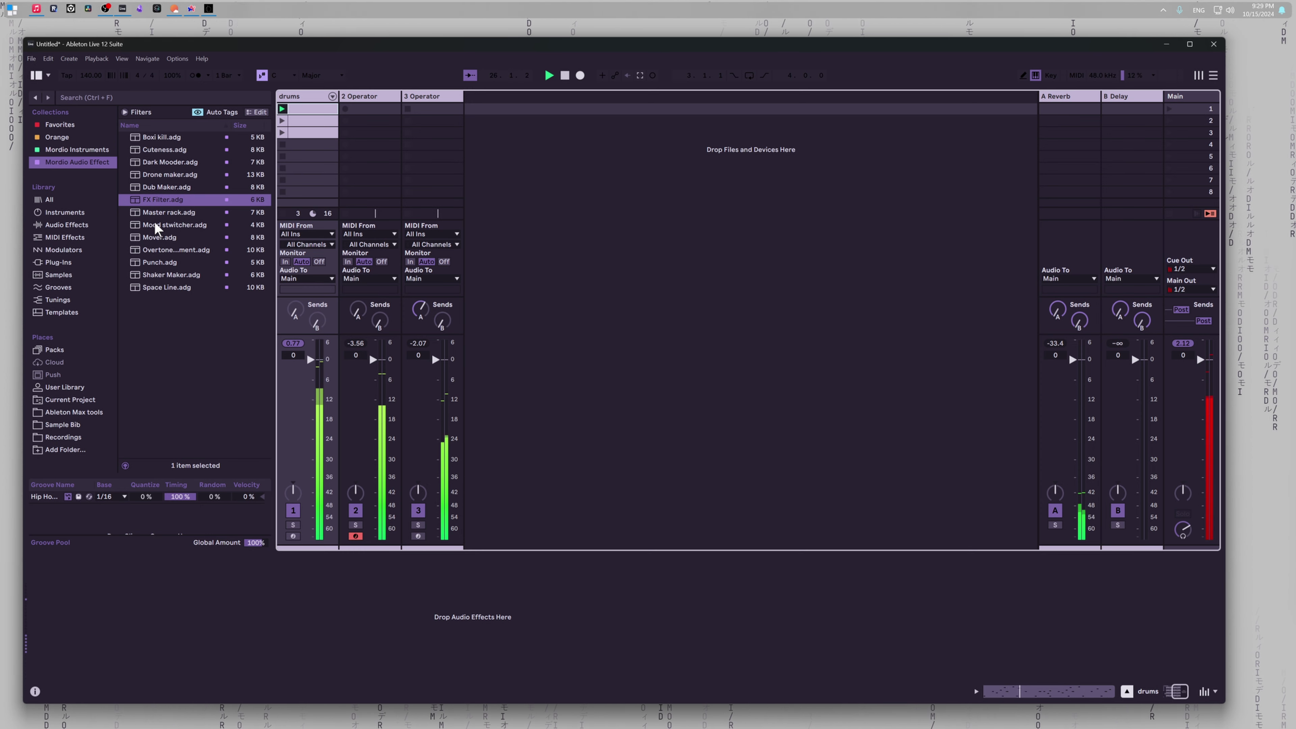
{"action": "left_click_drag", "start_coordinate": [153, 187], "coordinate": [439, 158]}
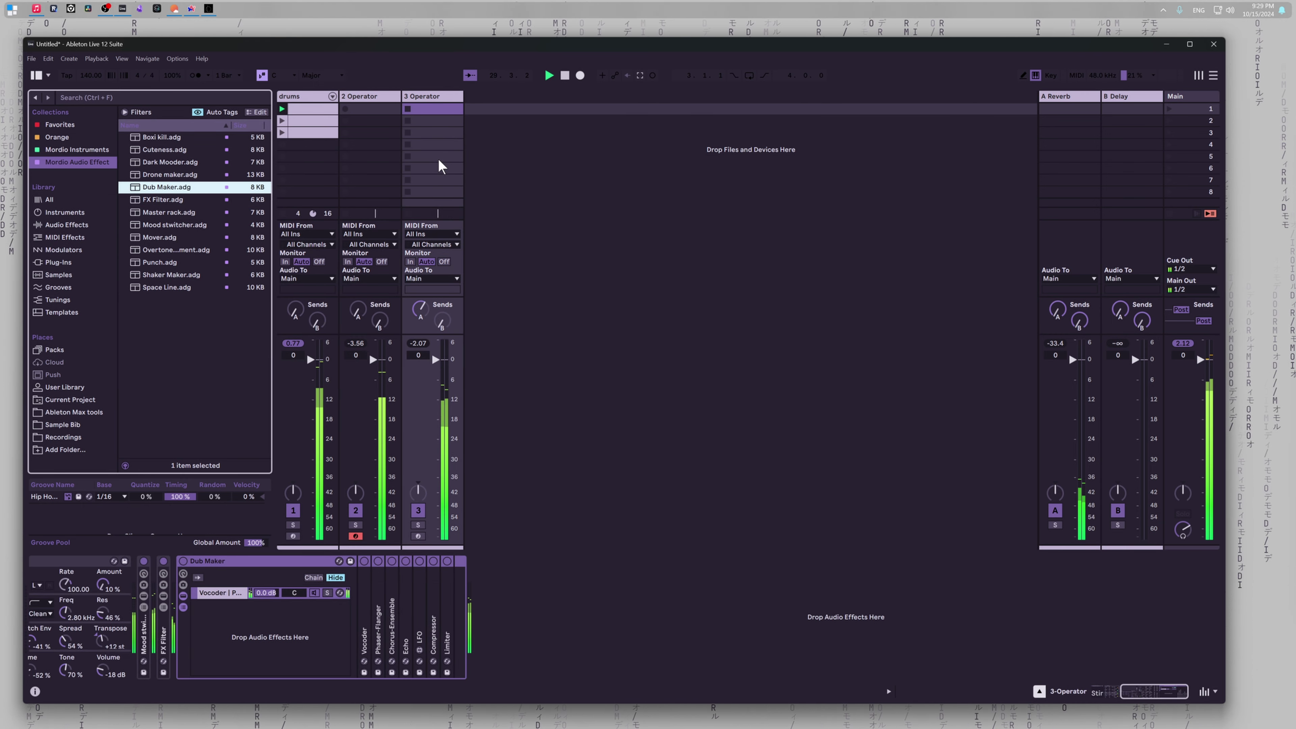
{"action": "left_click", "coordinate": [225, 560]}
{"action": "left_click_drag", "start_coordinate": [161, 578], "coordinate": [163, 578]}
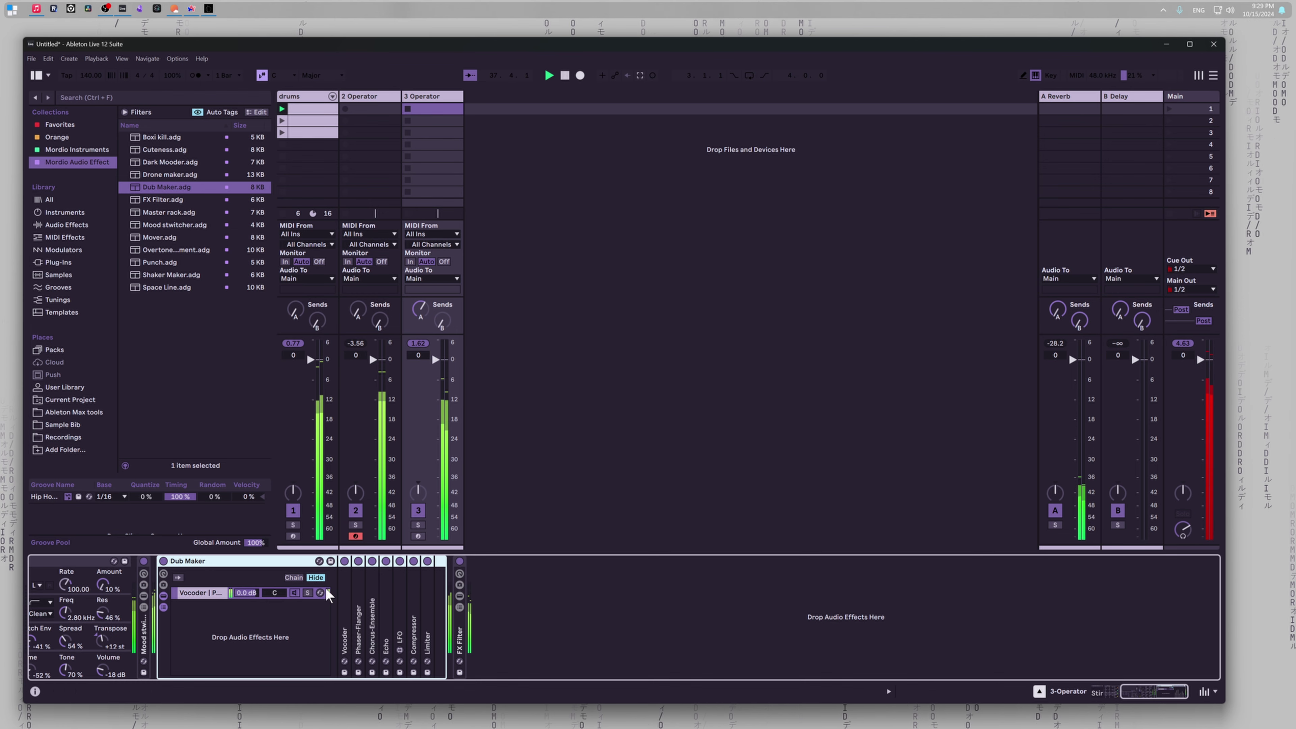
Step: Inspect the Phaser-Flanger inside the Dub Maker rack and unfold the FX Filter rack
{"action": "double_click", "coordinate": [358, 636]}
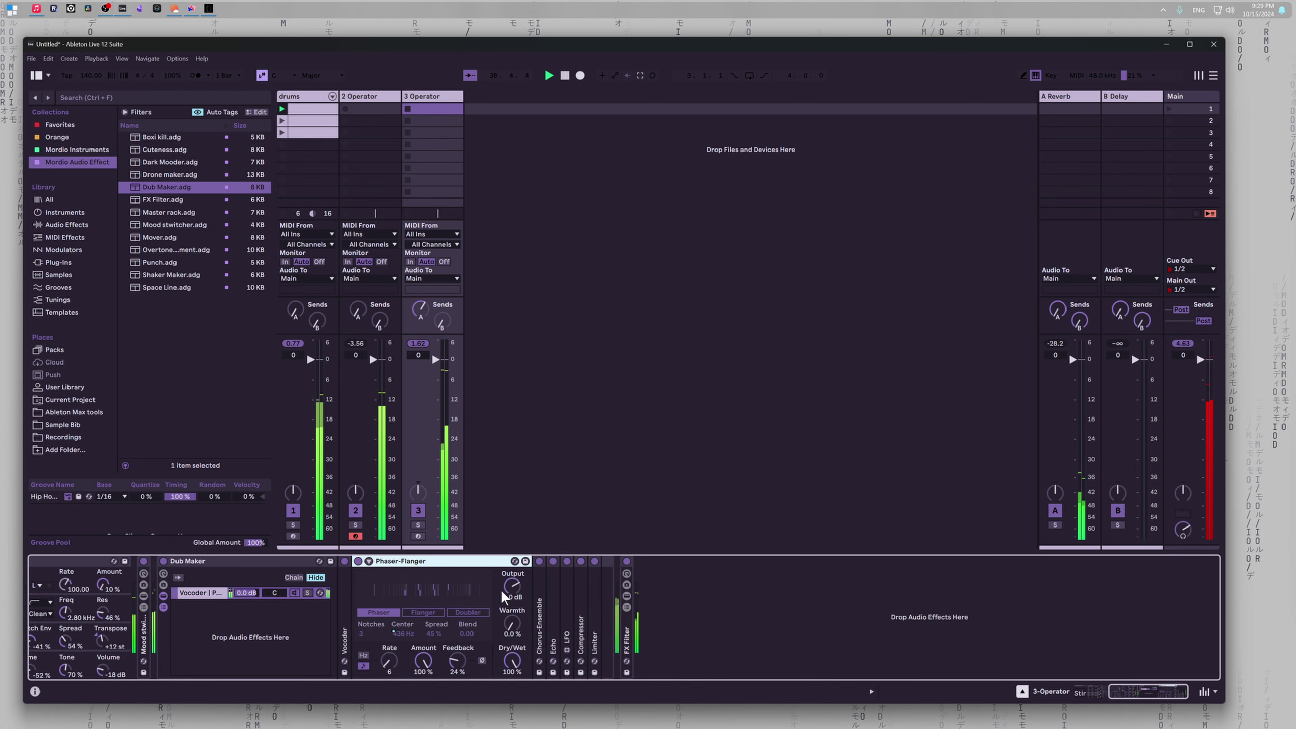
{"action": "double_click", "coordinate": [424, 561]}
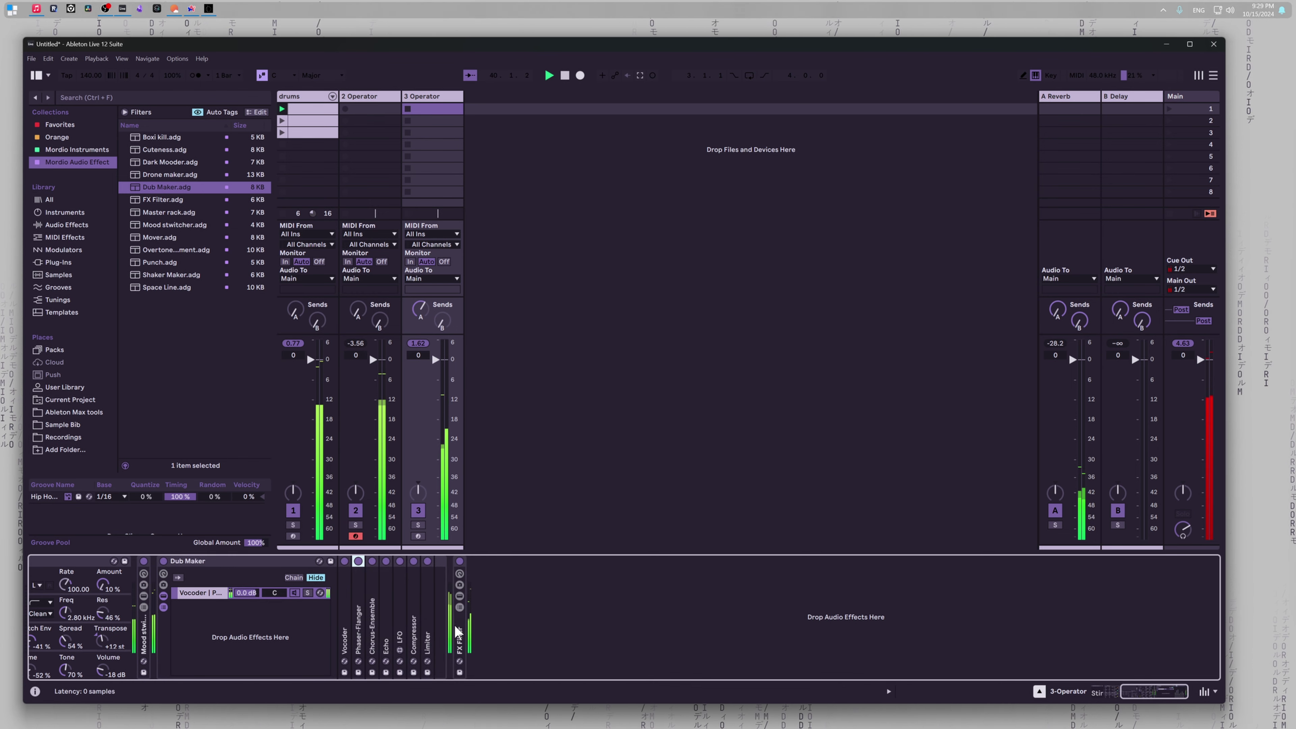
{"action": "double_click", "coordinate": [459, 633]}
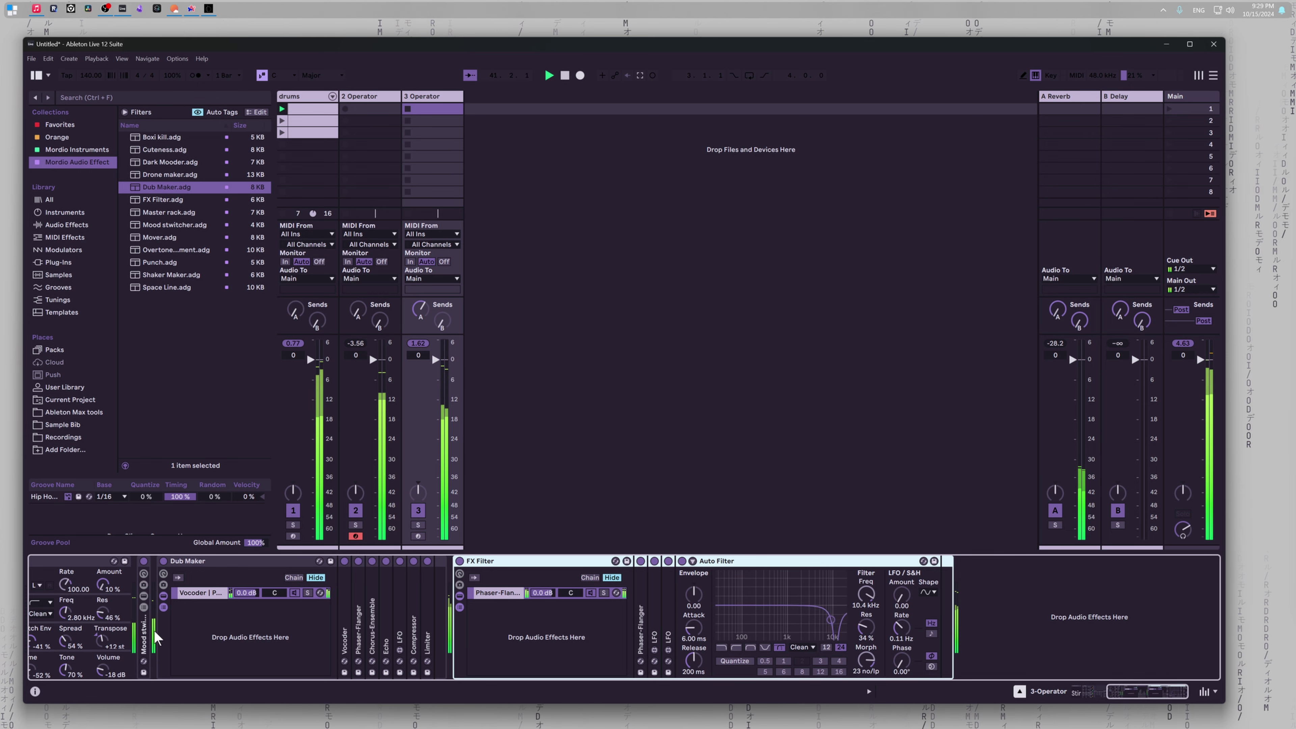
Step: Bypass and remove the Mood stwitcher rack from the 3 Operator track, and switch off the Echo in Dub Maker
{"action": "double_click", "coordinate": [144, 629]}
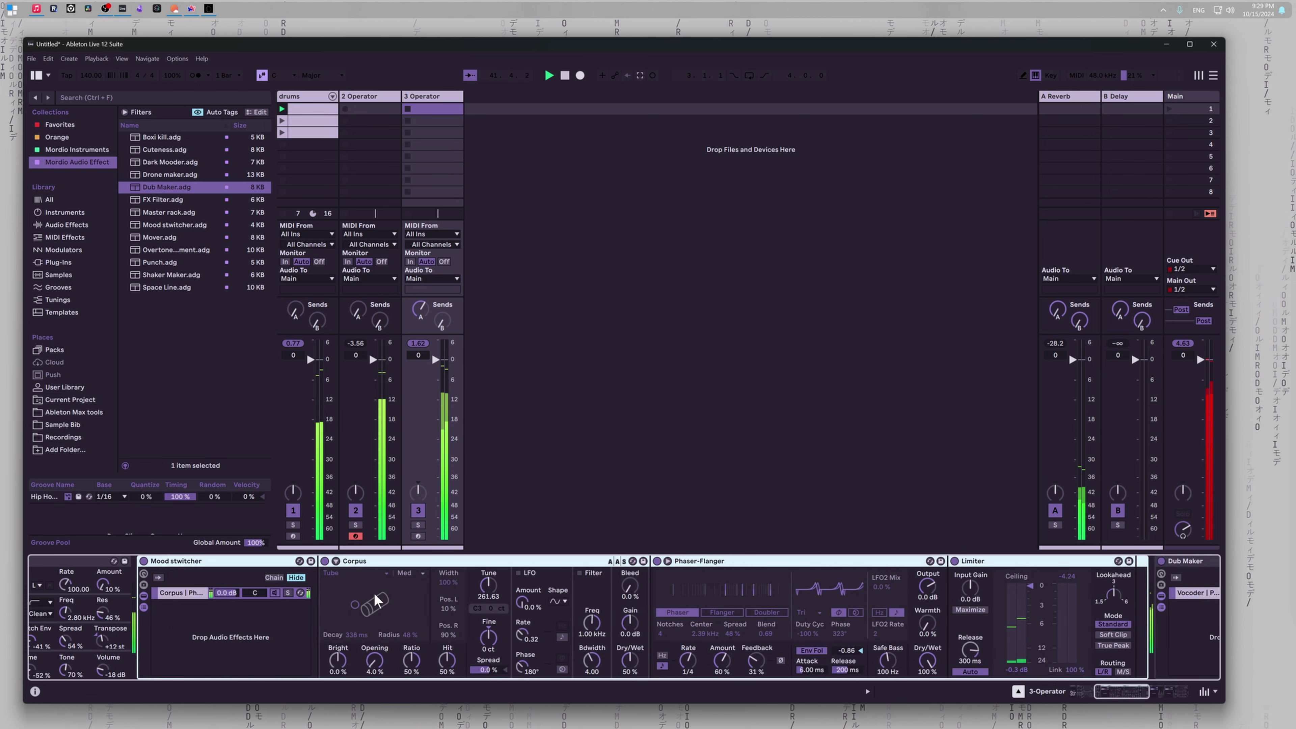
{"action": "left_click", "coordinate": [658, 561]}
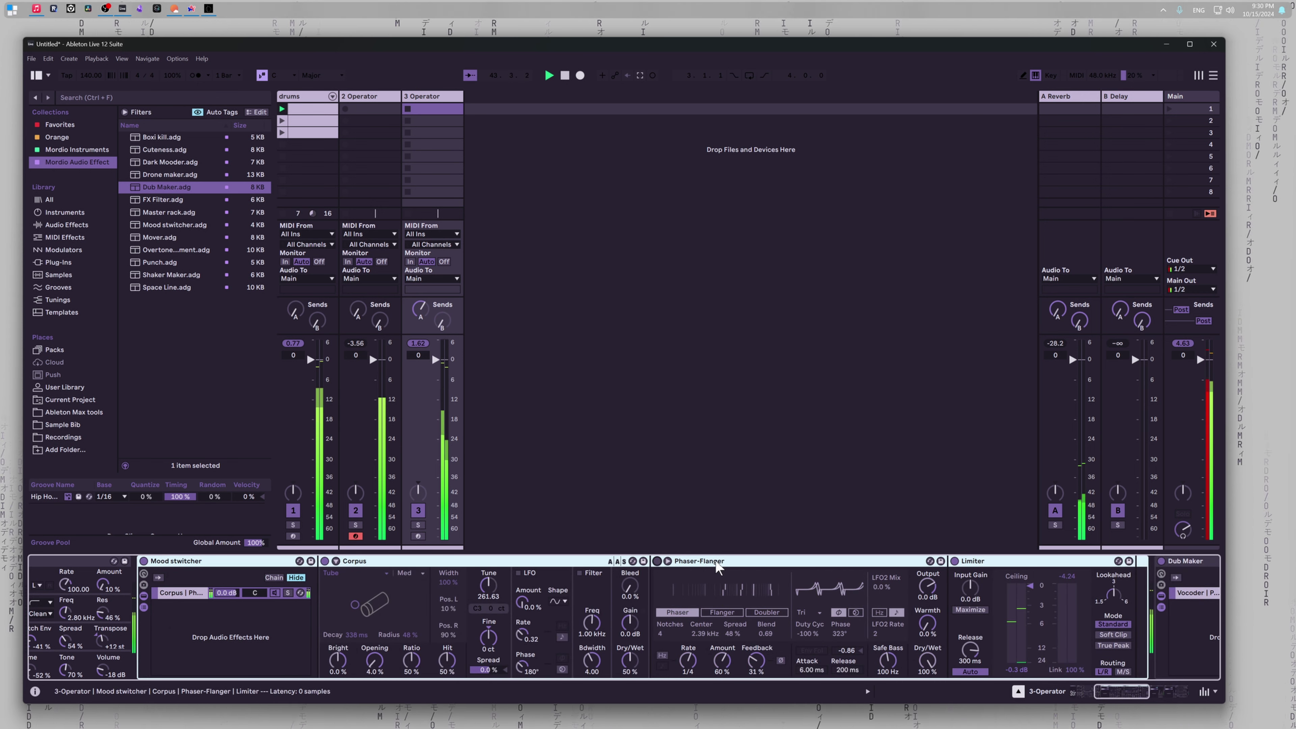
{"action": "left_click", "coordinate": [143, 561]}
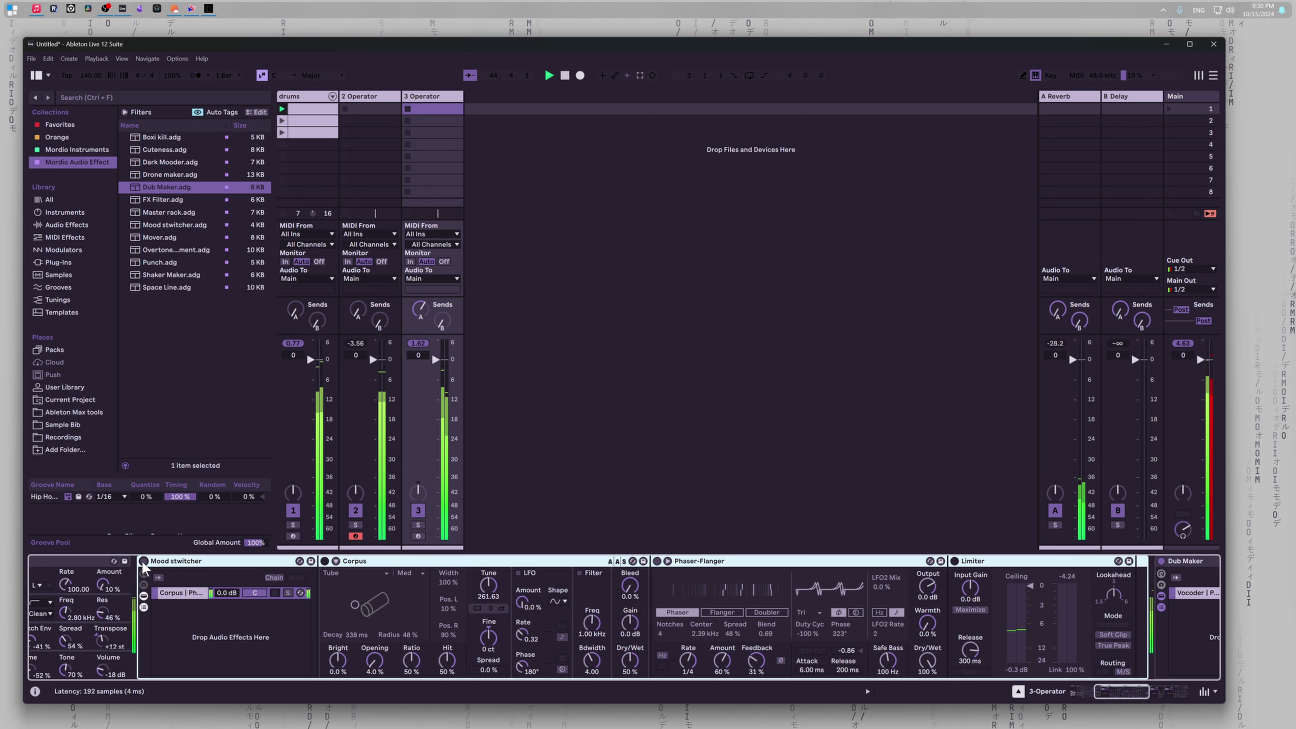
{"action": "double_click", "coordinate": [190, 561]}
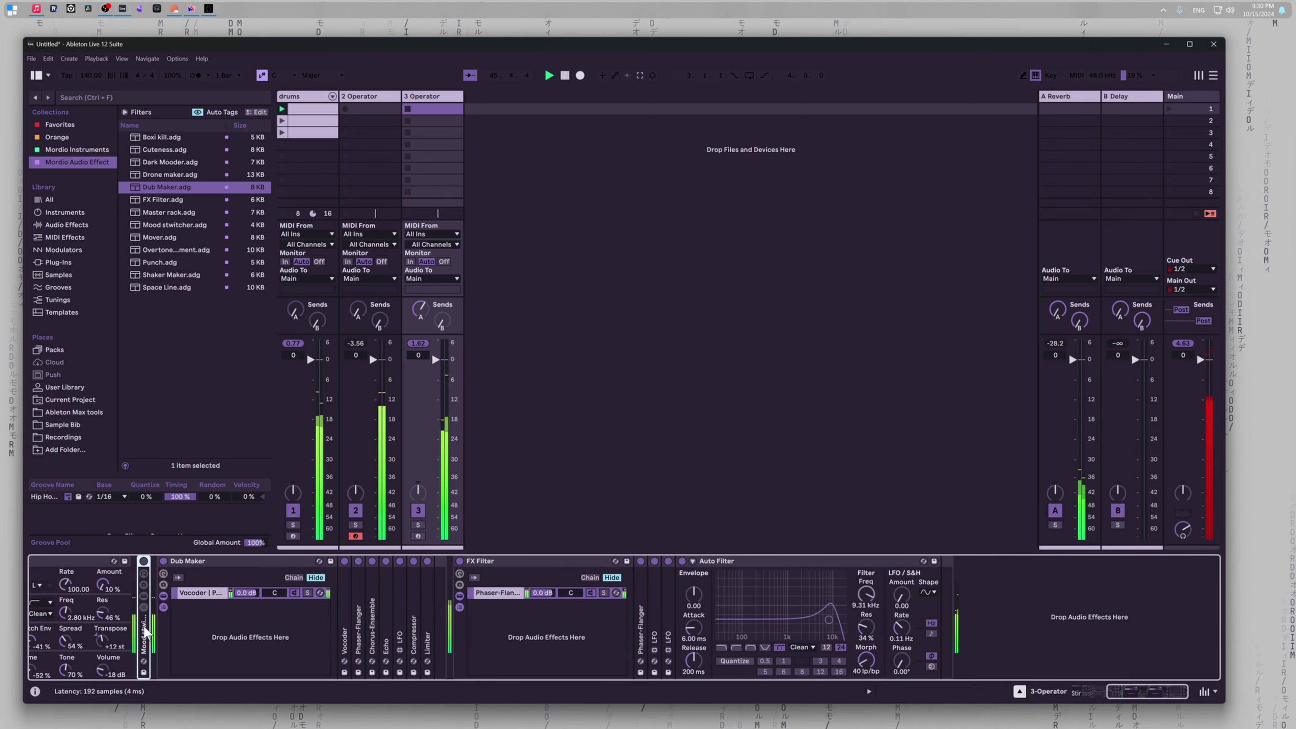
{"action": "left_click", "coordinate": [154, 629]}
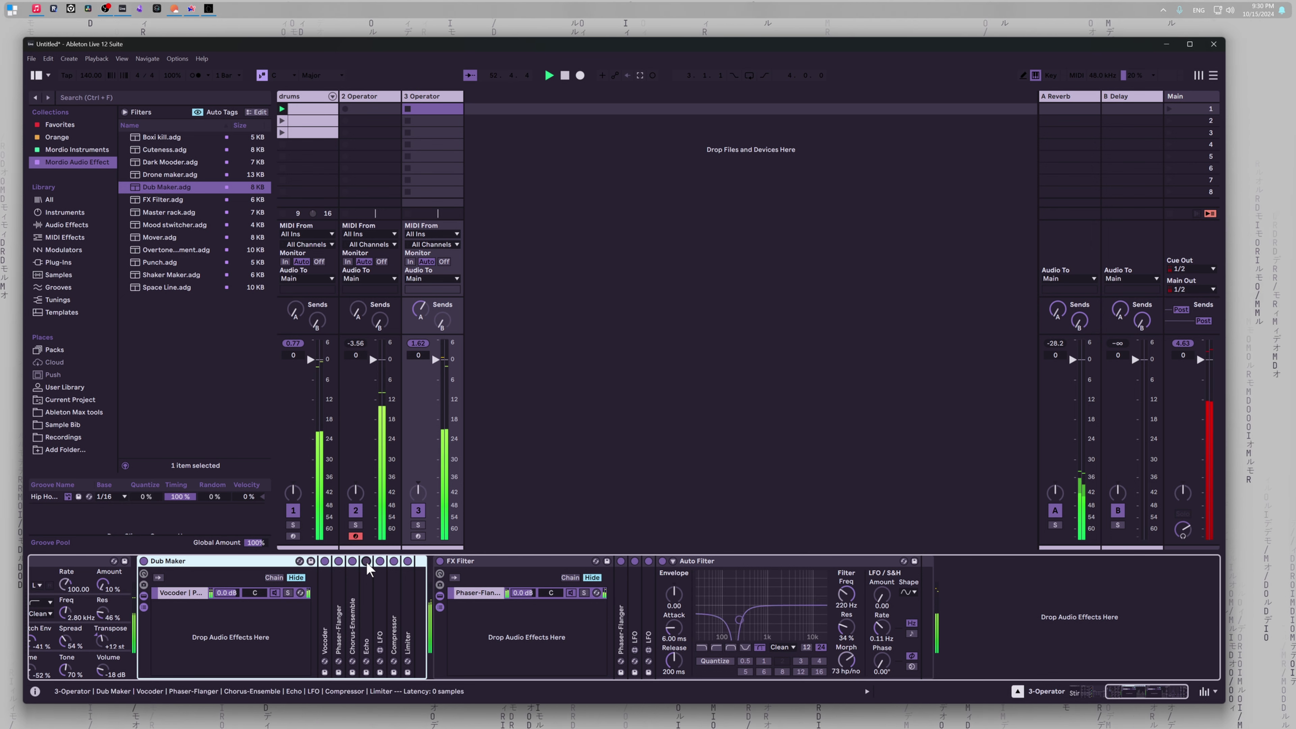
Step: Set the Auto Filter resonance in the FX Filter rack to 29% and bypass the rack
{"action": "left_click", "coordinate": [642, 485]}
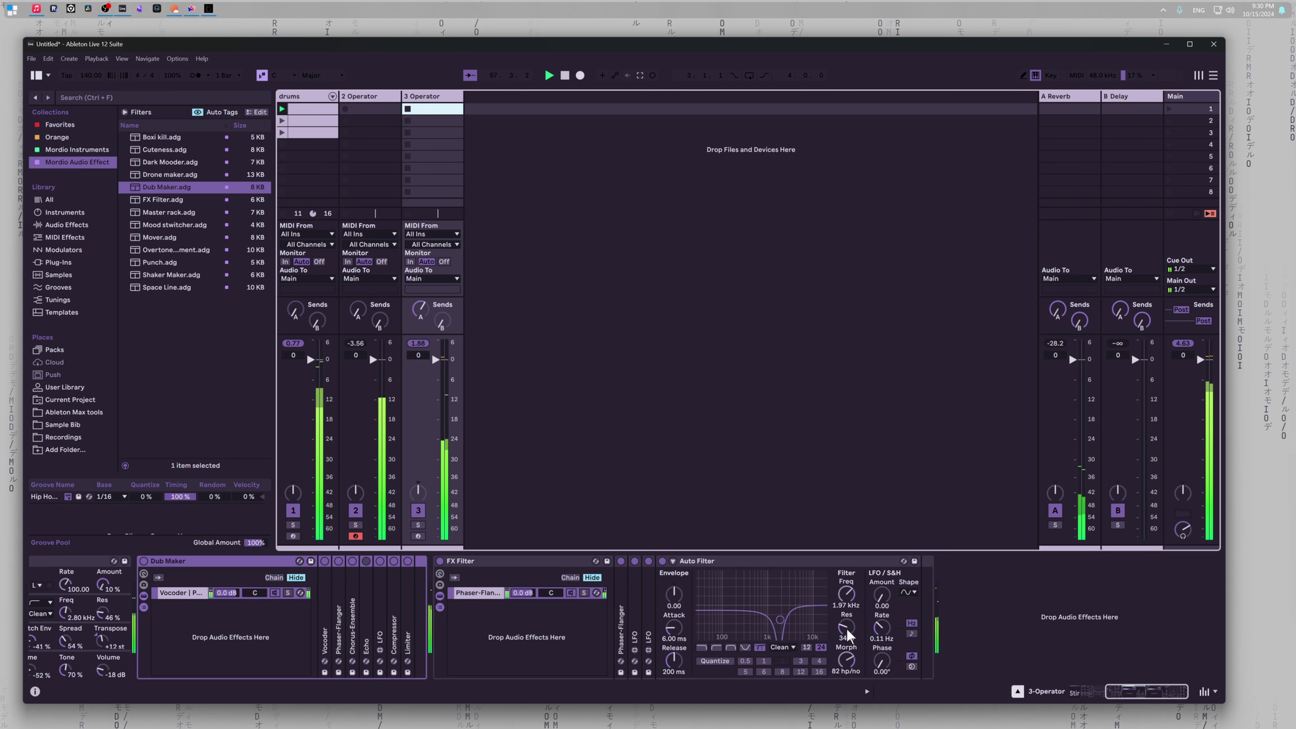
{"action": "left_click_drag", "start_coordinate": [846, 629], "coordinate": [847, 643]}
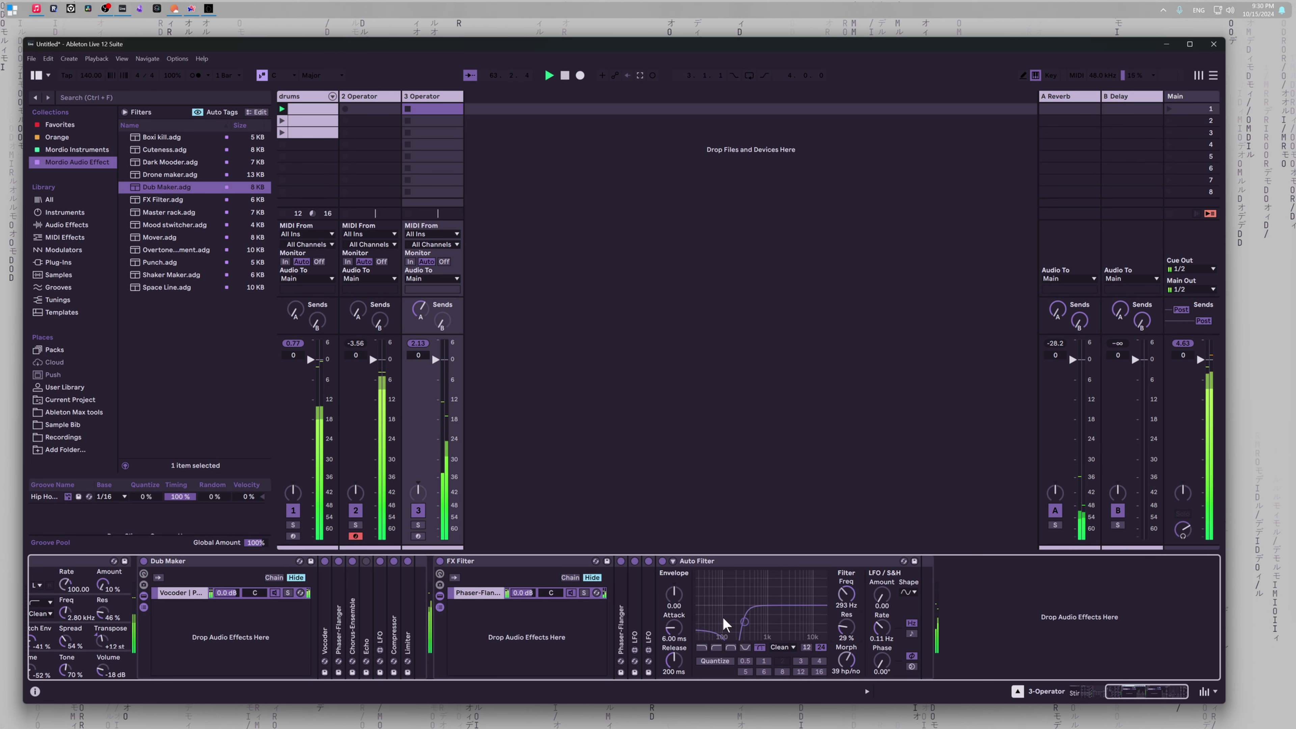
{"action": "left_click", "coordinate": [439, 561]}
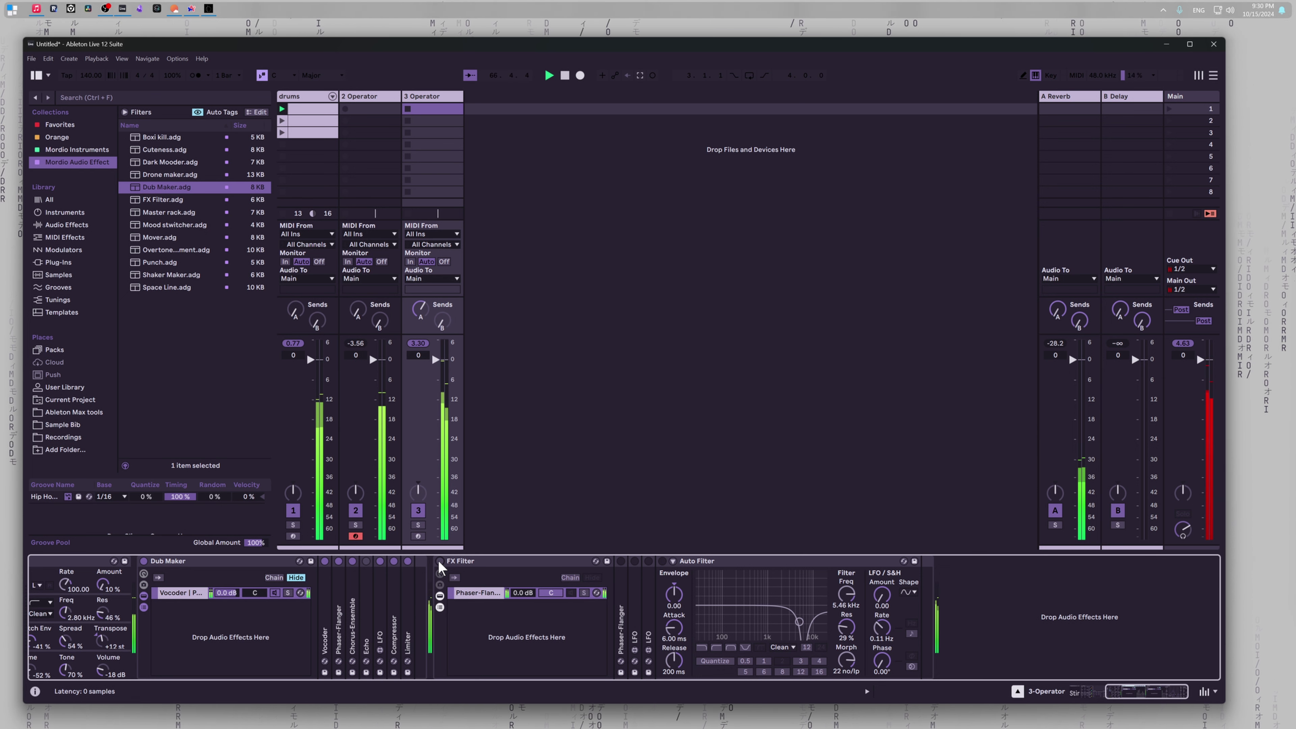
Step: Set the 3 Operator track volume to -6 dB and re-enable the FX Filter rack
{"action": "left_click", "coordinate": [421, 356]}
{"action": "type", "text": "-6"}
{"action": "key", "text": "Return"}
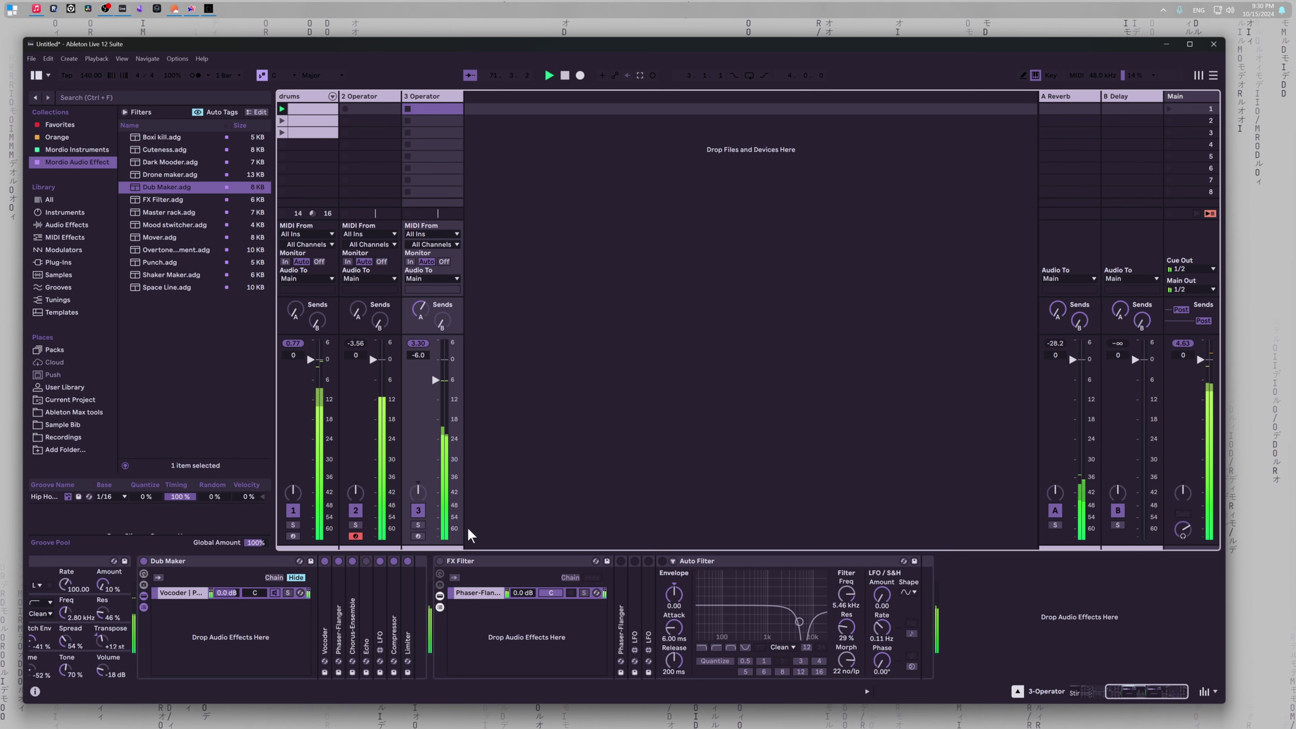
{"action": "left_click", "coordinate": [440, 565]}
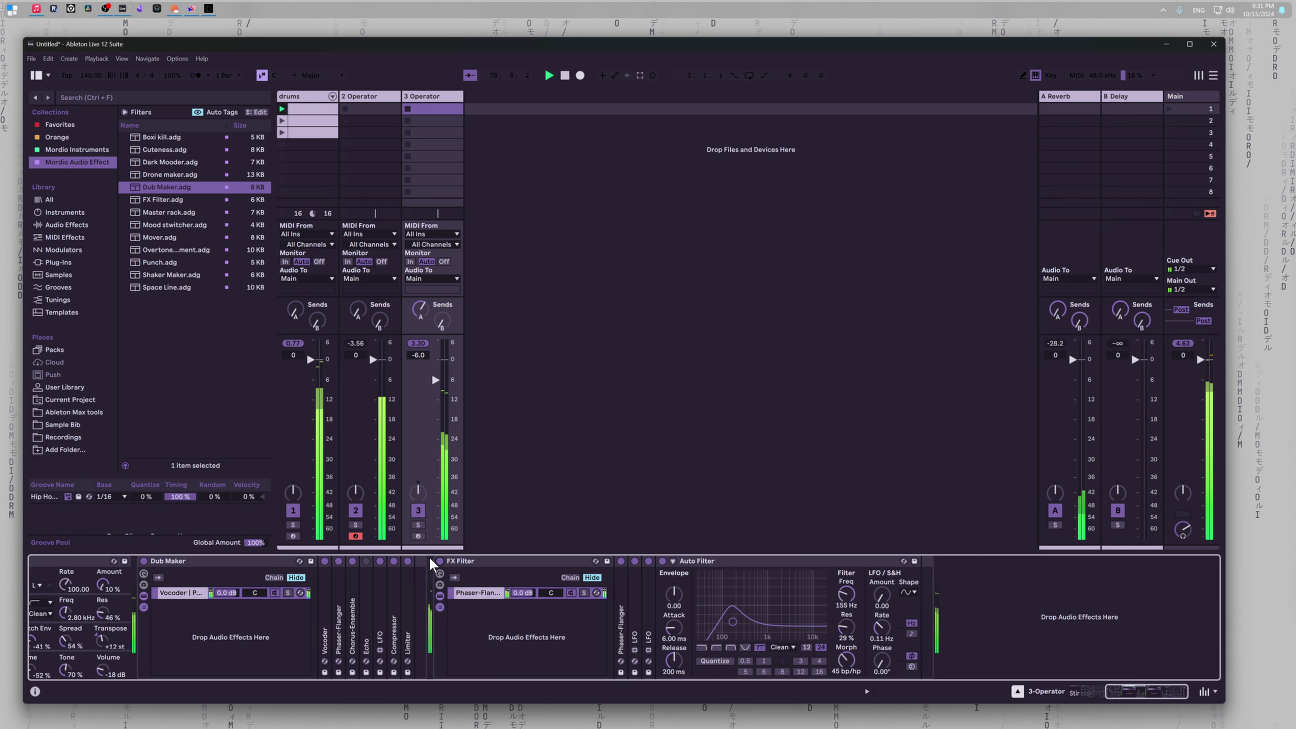
Step: Unfold and enable the Echo in Dub Maker, setting its Mid and Side times to 8 sixteenths and feedback to 30%
{"action": "double_click", "coordinate": [372, 594]}
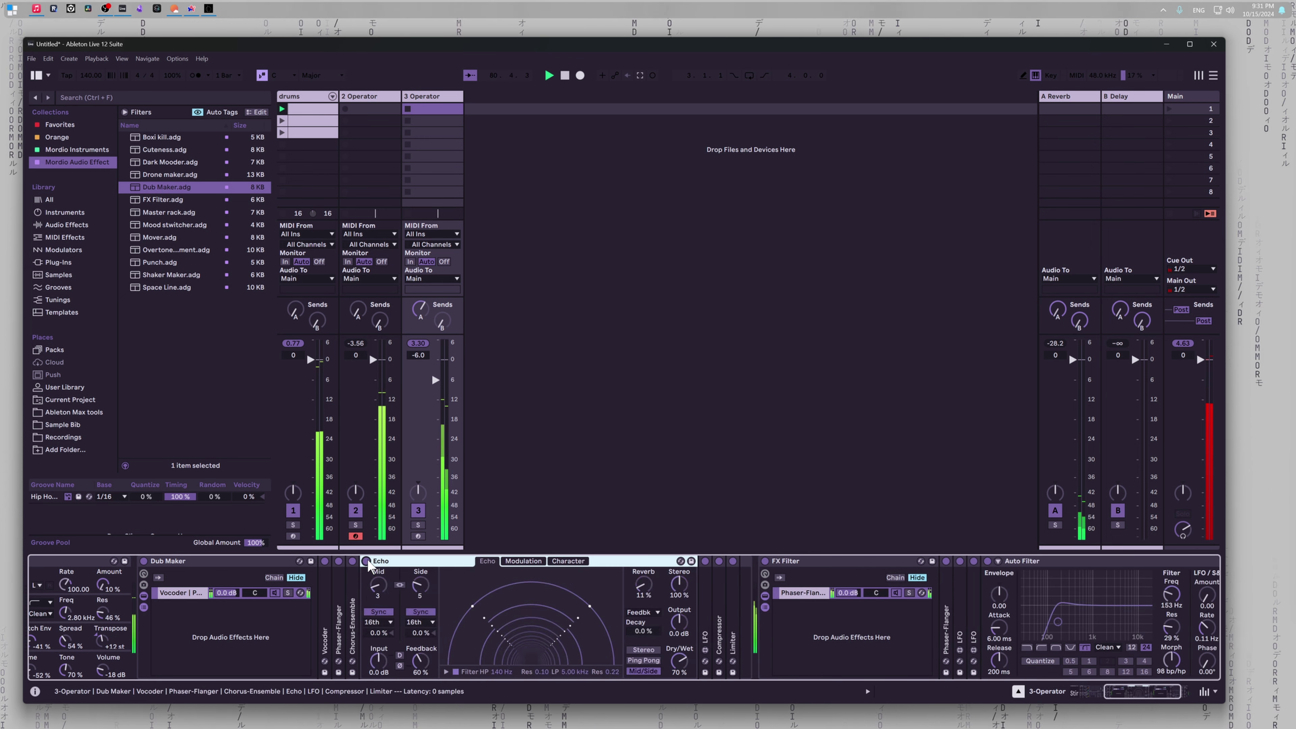
{"action": "left_click_drag", "start_coordinate": [379, 577], "coordinate": [379, 557]}
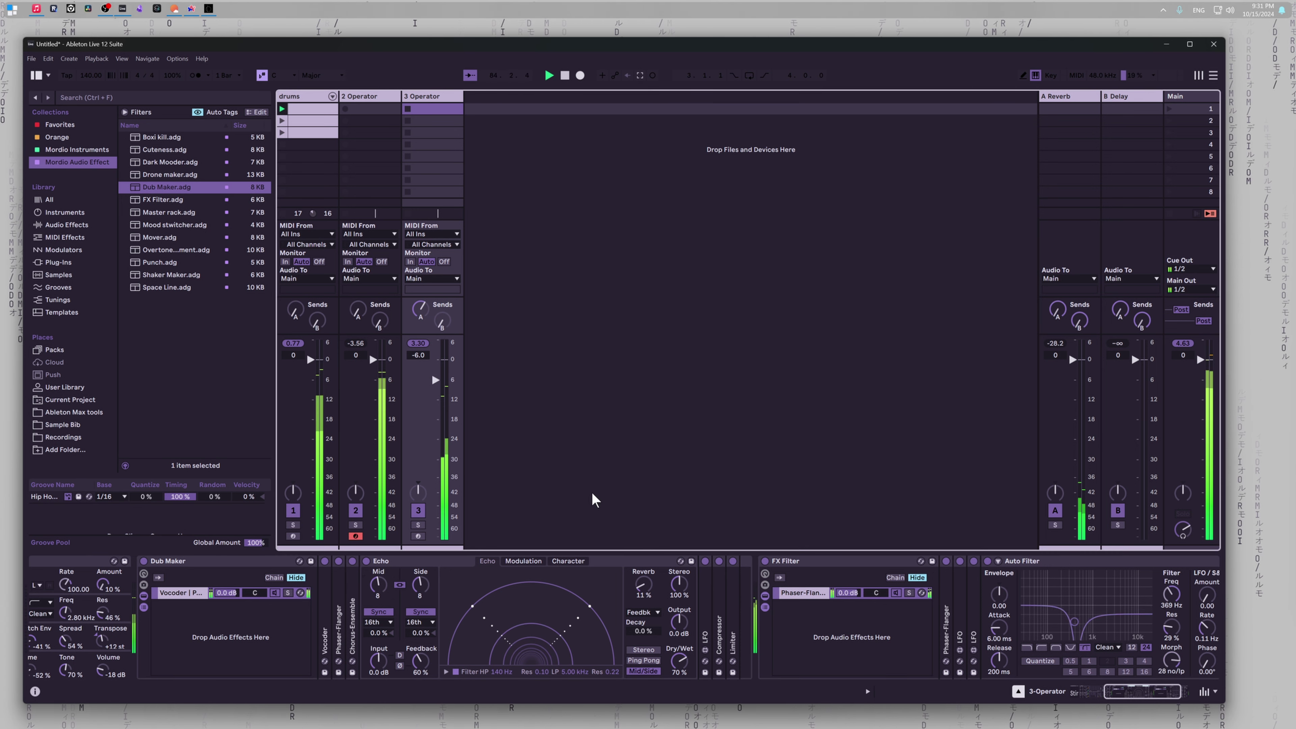
{"action": "left_click_drag", "start_coordinate": [421, 661], "coordinate": [421, 685]}
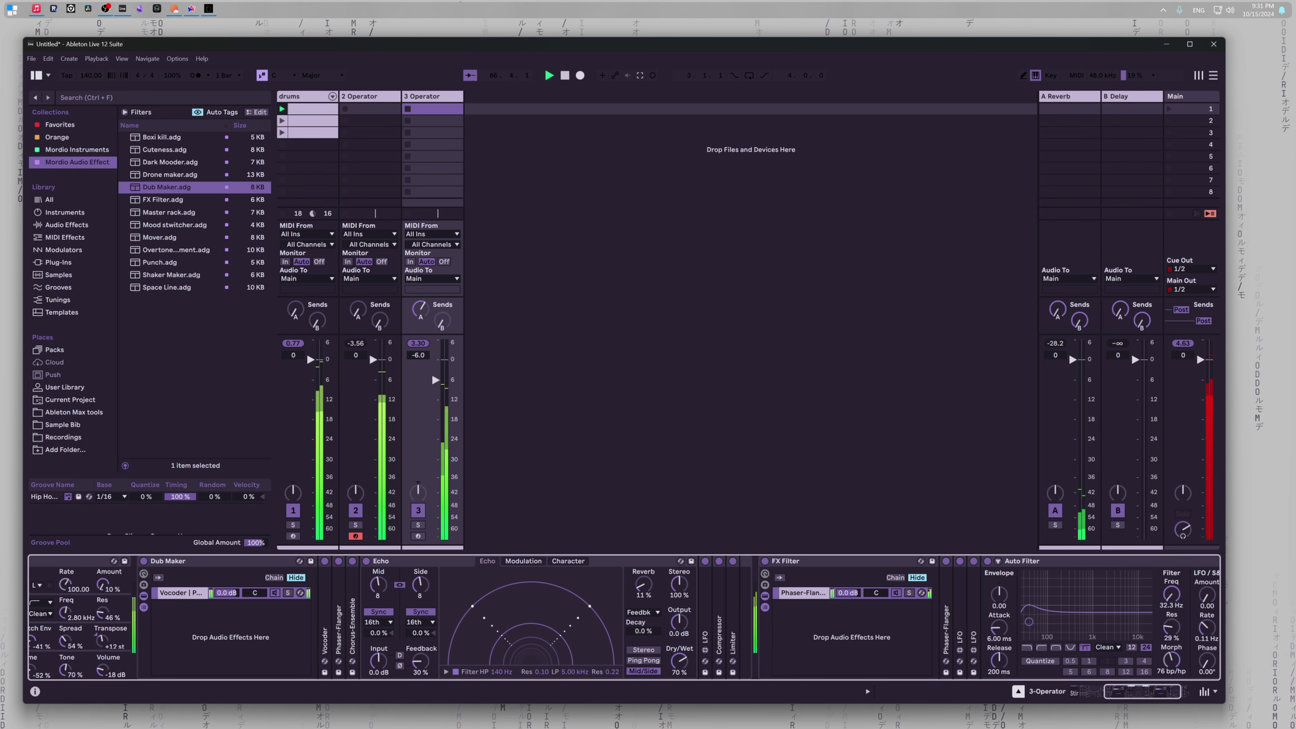
{"action": "left_click", "coordinate": [552, 546]}
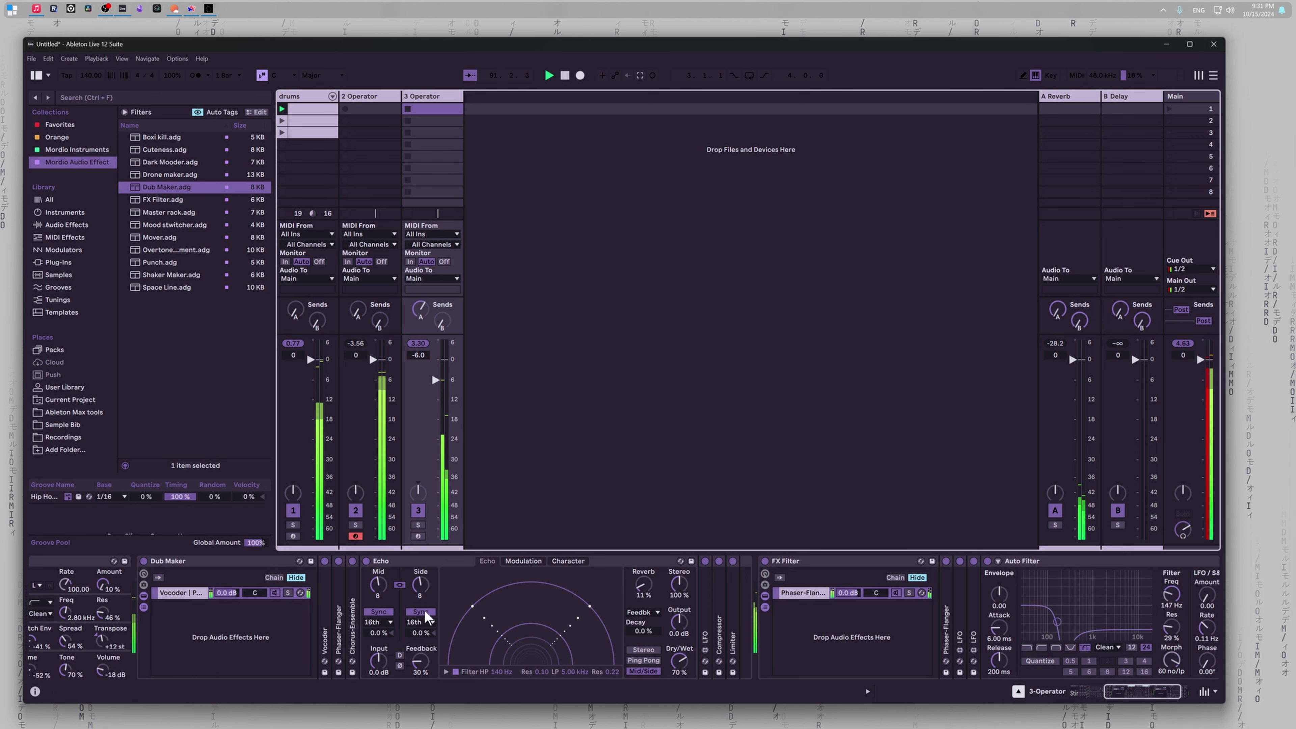
Step: Switch the Echo sync mode in Dub Maker to Triplet with Mid and Side times of 1/16
{"action": "left_click", "coordinate": [391, 623]}
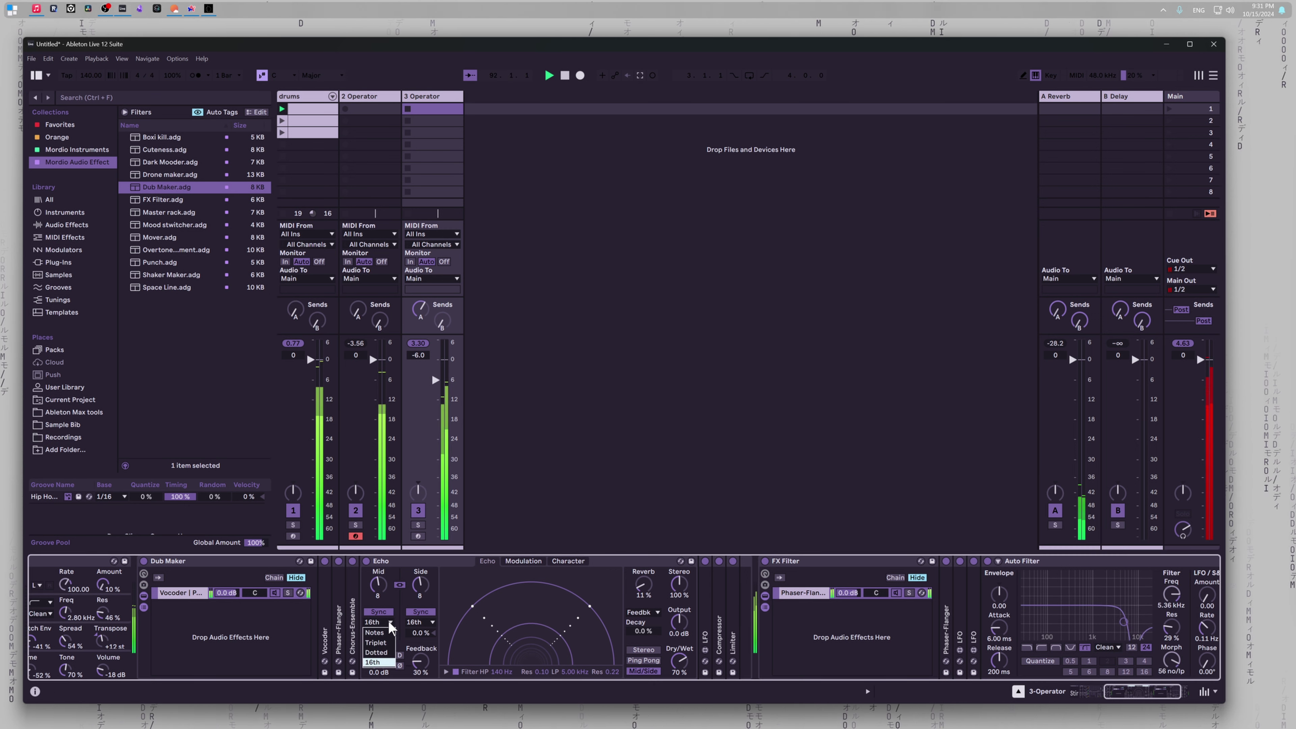
{"action": "left_click", "coordinate": [381, 652]}
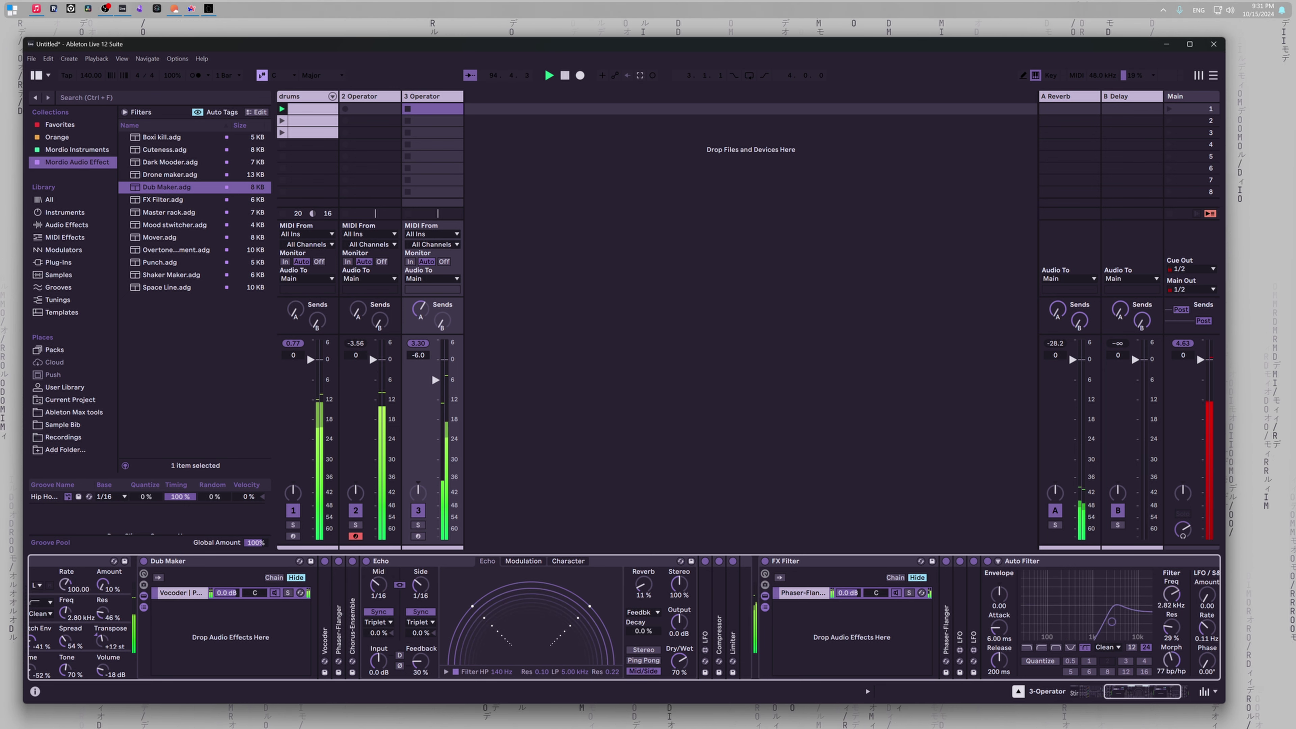
{"action": "left_click_drag", "start_coordinate": [380, 590], "coordinate": [372, 619]}
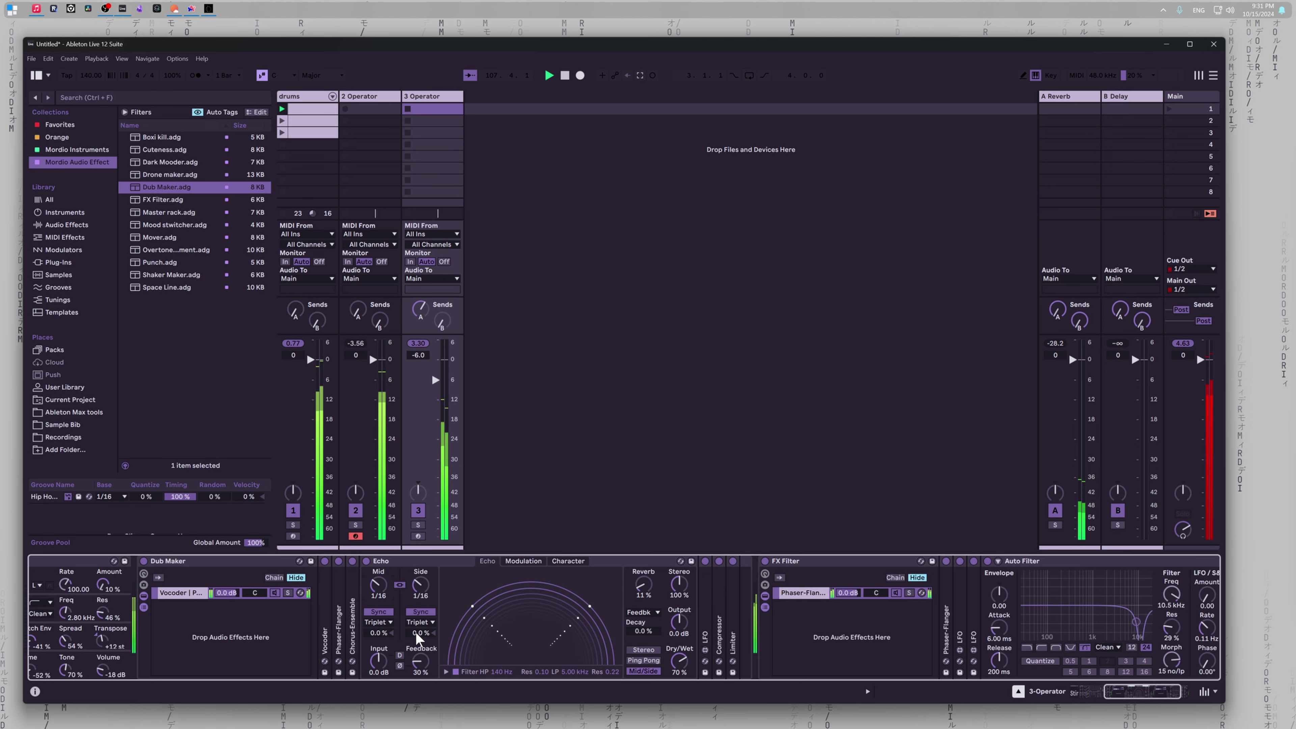
{"action": "left_click_drag", "start_coordinate": [419, 633], "coordinate": [419, 634]}
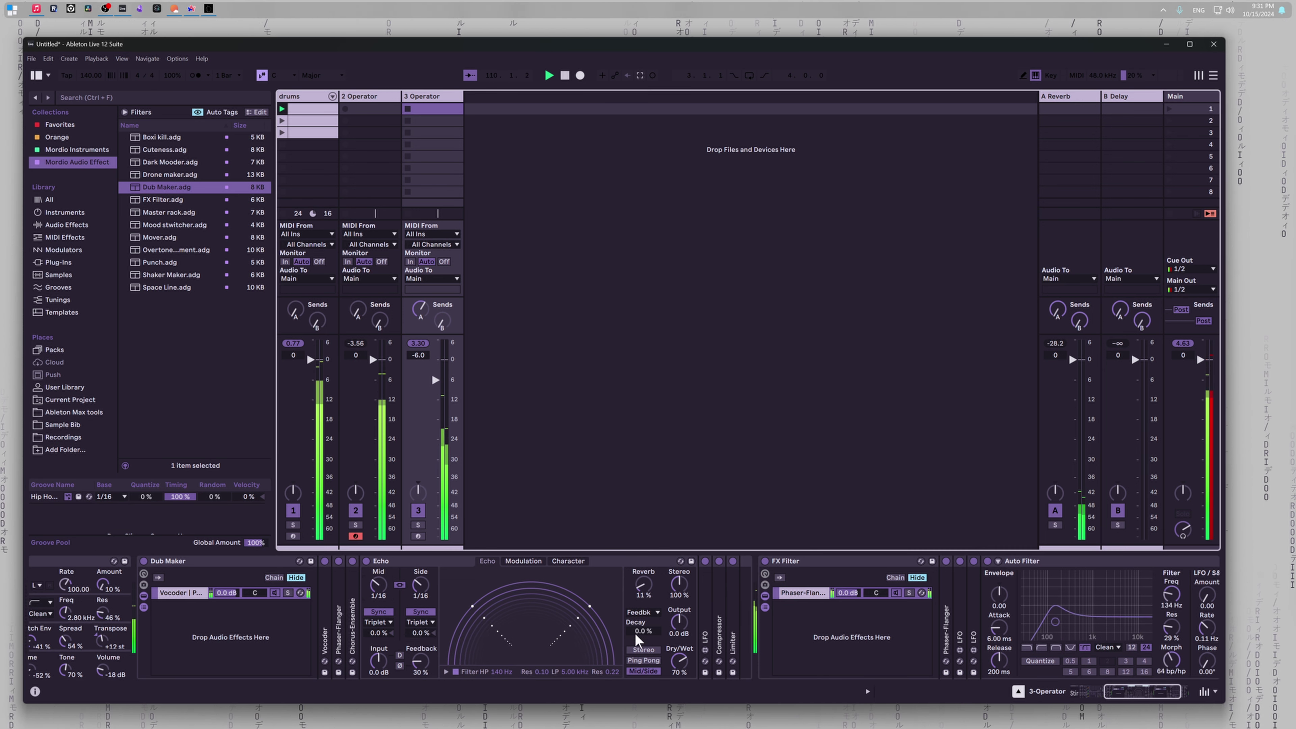
Step: Audition the Echo's Stereo and Ping Pong modes with reverb lowered to 0%, and return it to Mid/Side
{"action": "left_click", "coordinate": [644, 650]}
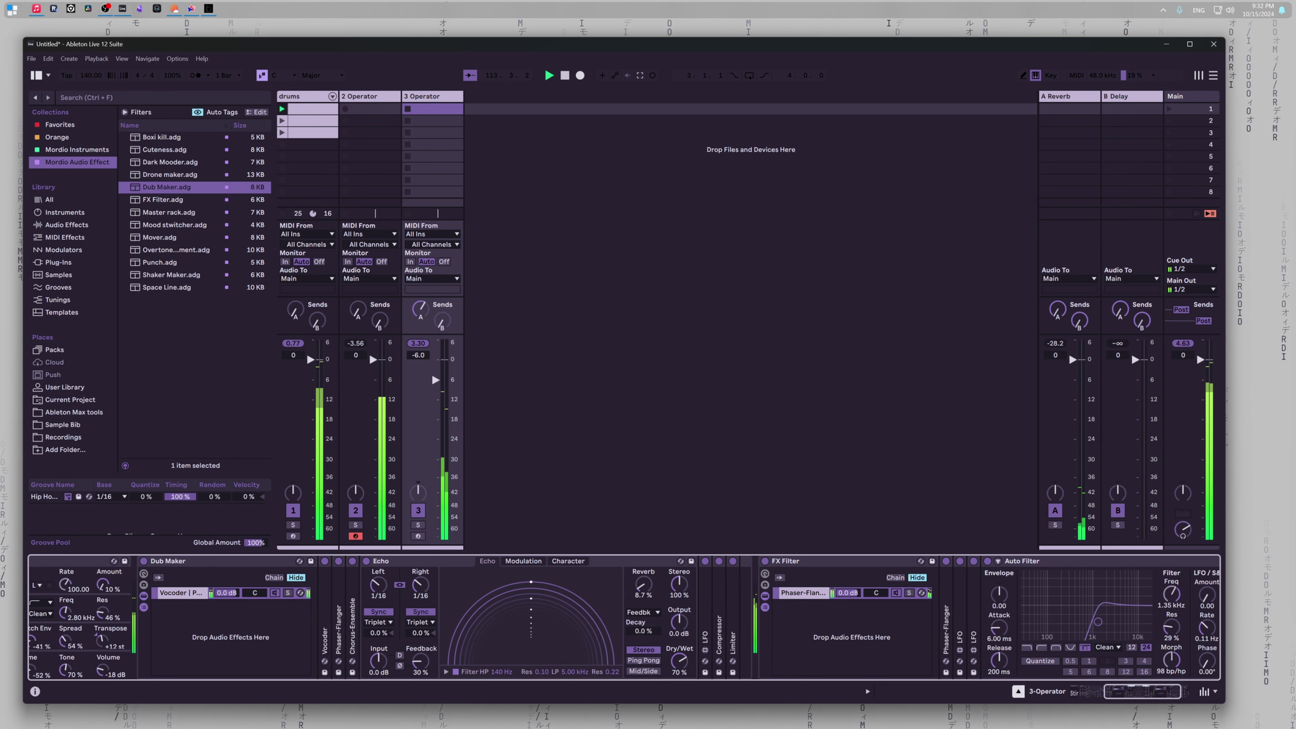
{"action": "left_click", "coordinate": [644, 661]}
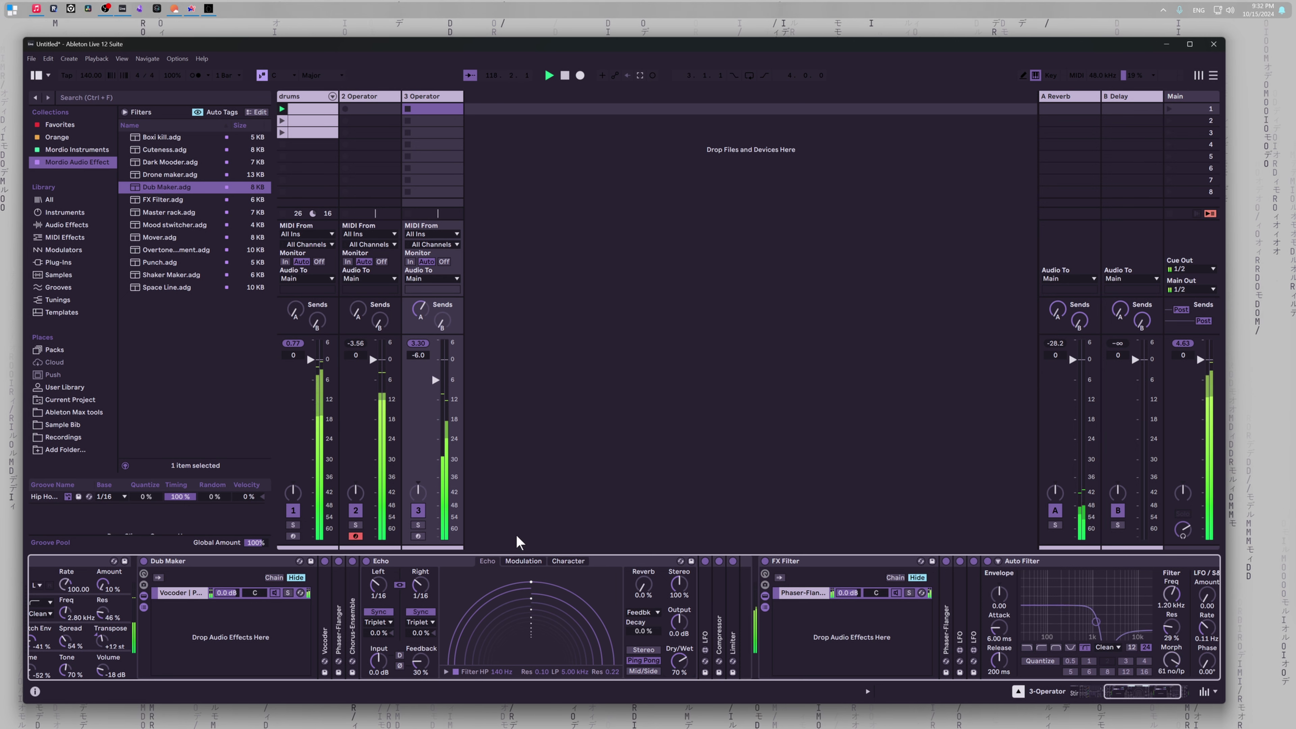
{"action": "left_click", "coordinate": [643, 671]}
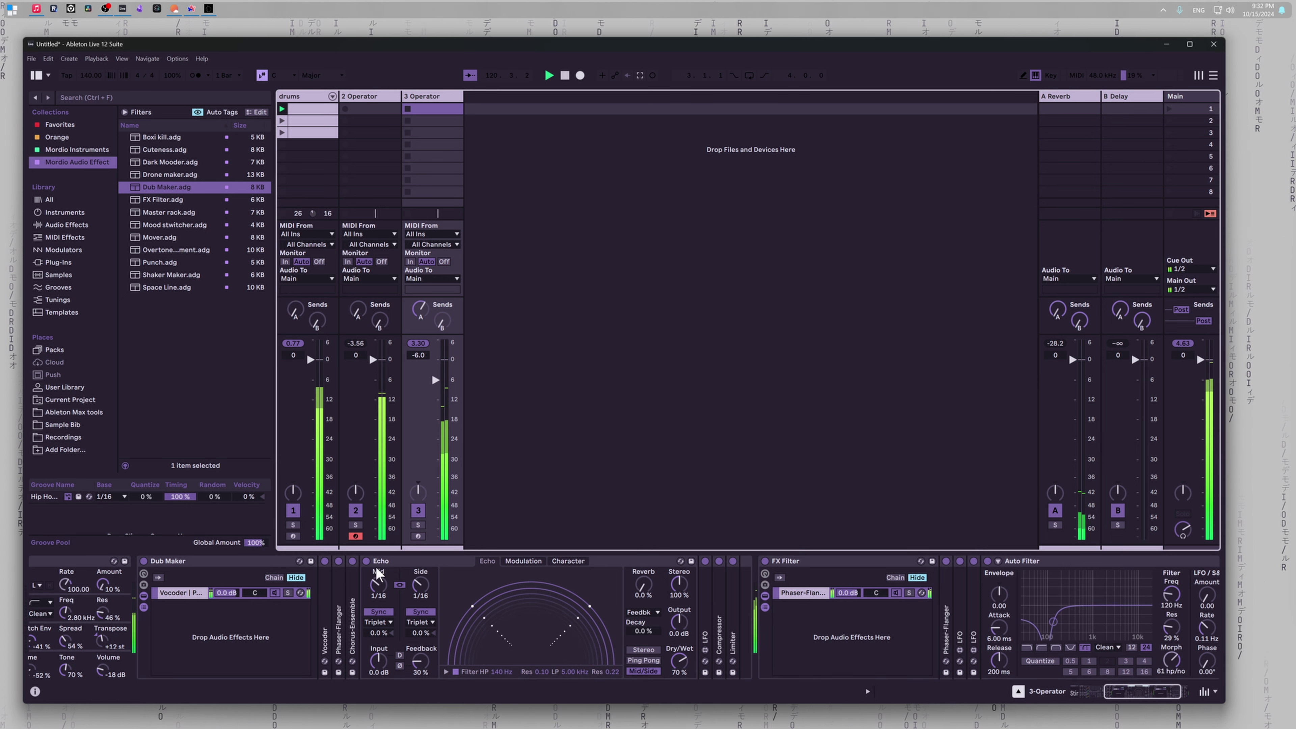
Step: Delete the Echo from the Dub Maker rack and bypass the FX Filter rack
{"action": "left_click", "coordinate": [395, 562]}
{"action": "double_click", "coordinate": [396, 562]}
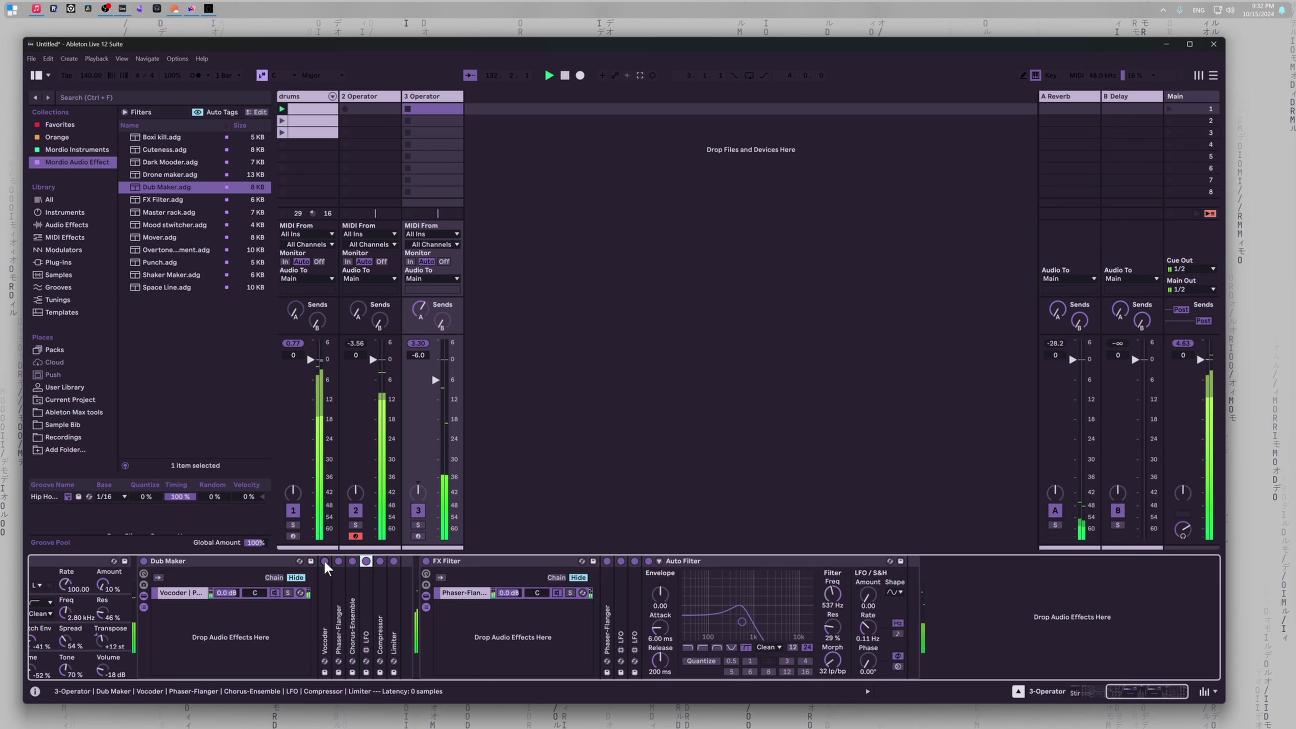
{"action": "left_click", "coordinate": [426, 561]}
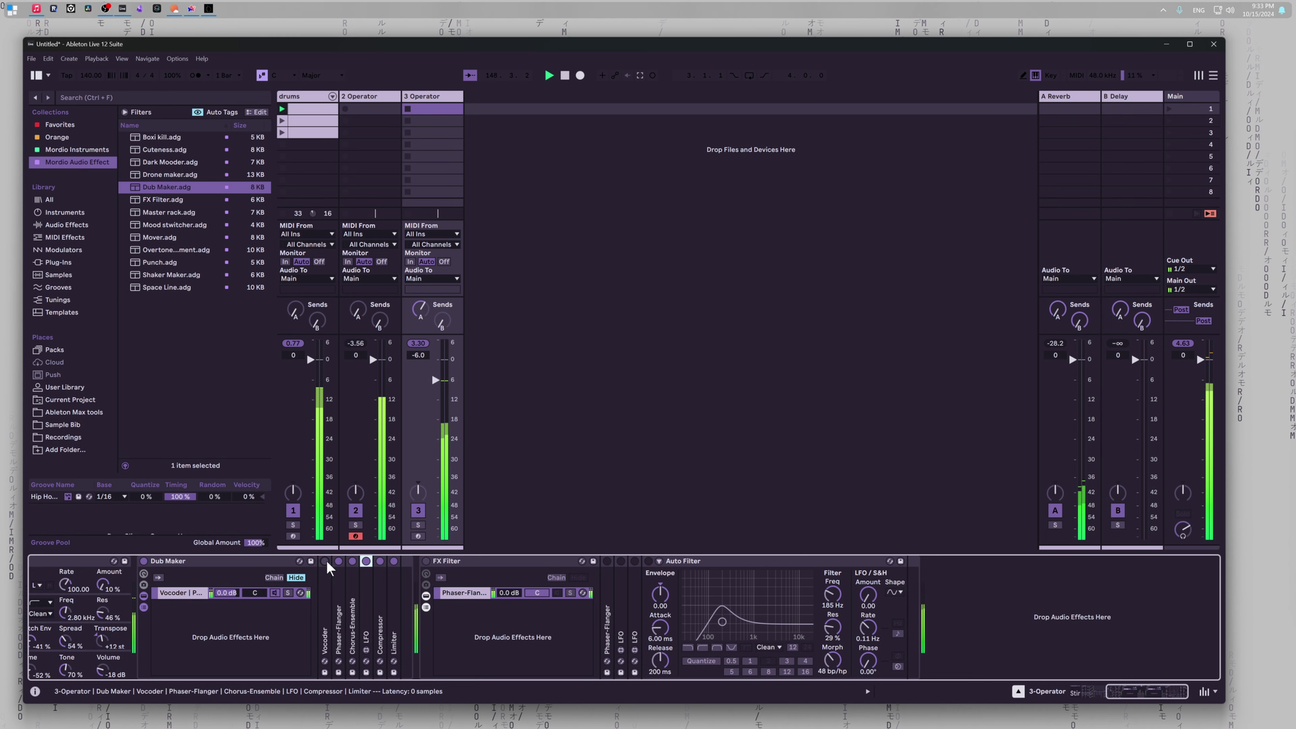
Step: Enable the pitch envelope in the 3 Operator track's Operator, setting Pitch Env to -37% and Transpose to 0 st
{"action": "scroll", "coordinate": [219, 618], "scroll_direction": "left", "scroll_amount": 5}
{"action": "scroll", "coordinate": [224, 634], "scroll_direction": "left", "scroll_amount": 8}
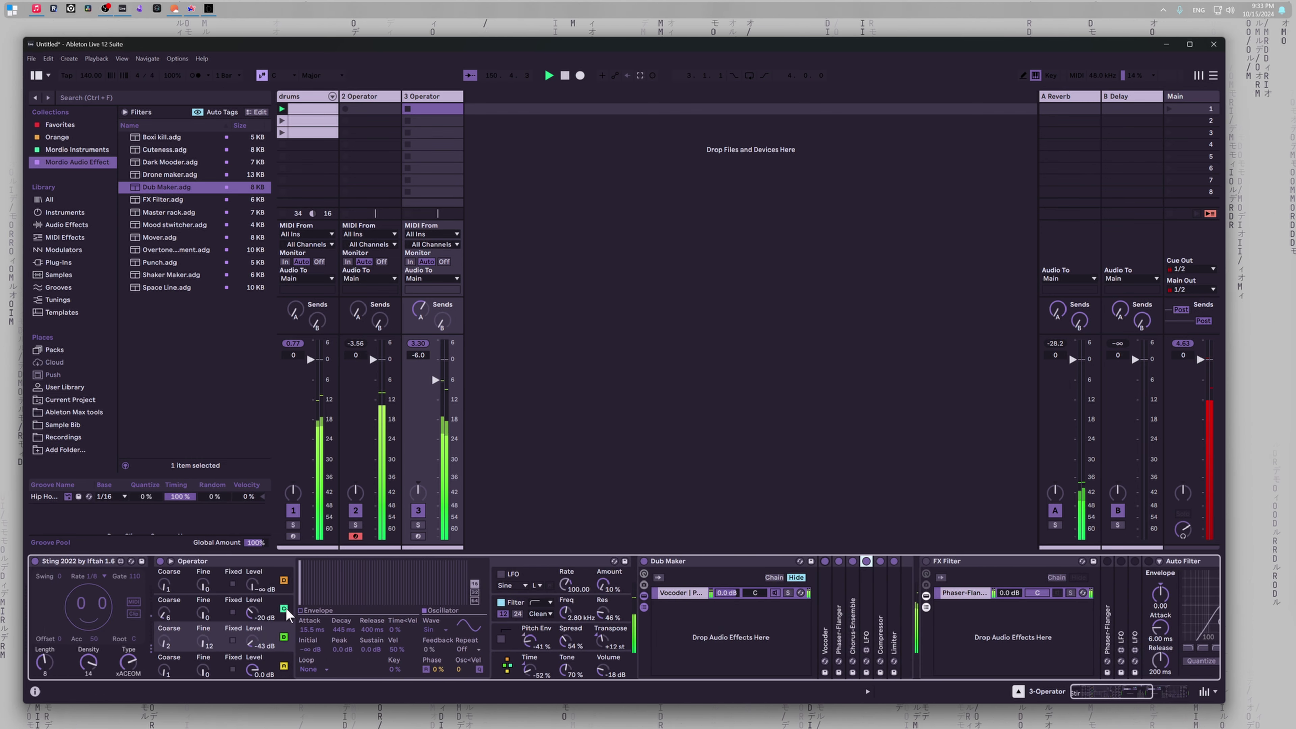
{"action": "left_click", "coordinate": [502, 639]}
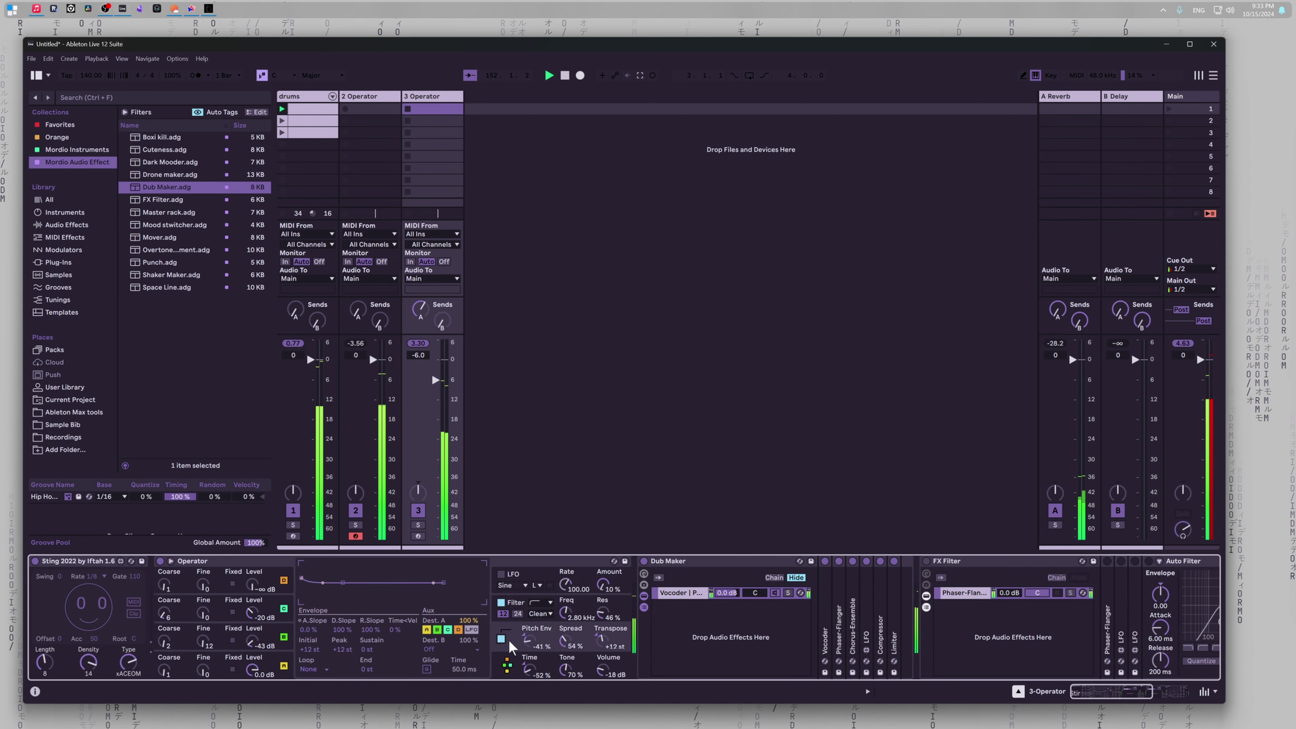
{"action": "double_click", "coordinate": [529, 641]}
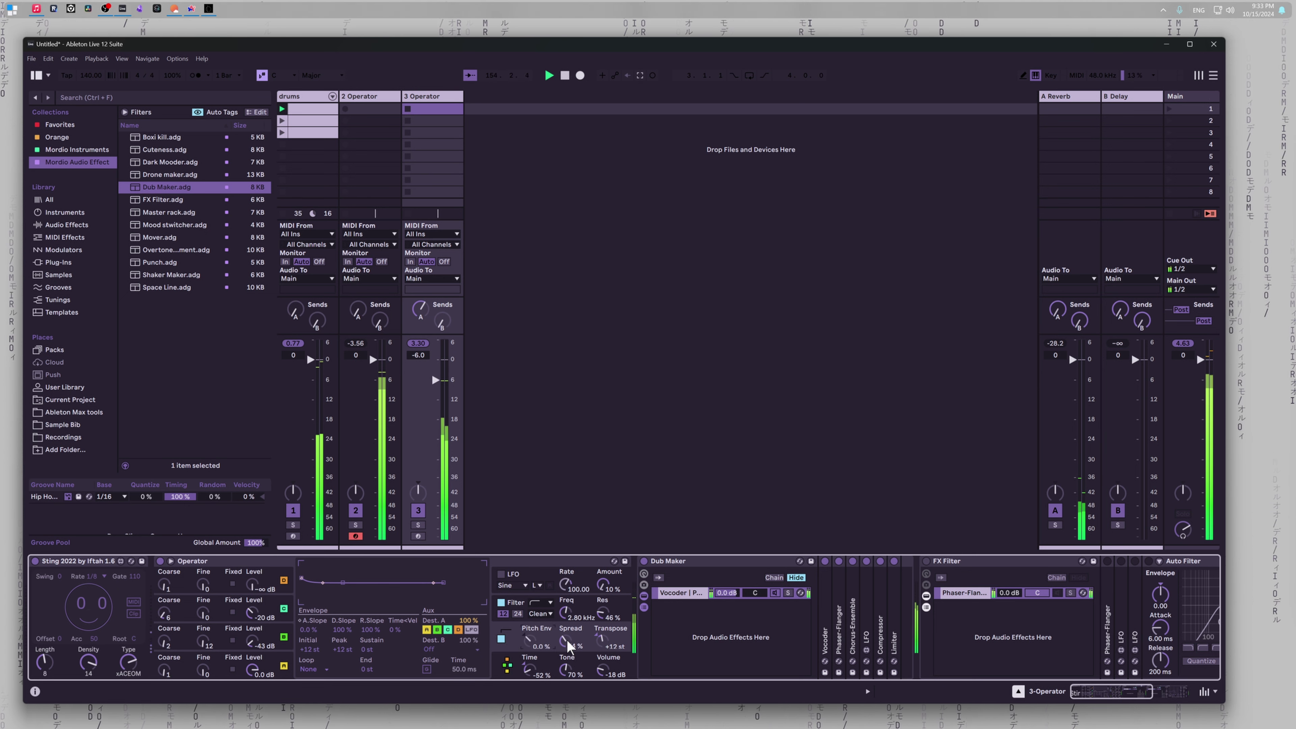
{"action": "double_click", "coordinate": [602, 641]}
{"action": "left_click_drag", "start_coordinate": [537, 649], "coordinate": [537, 668]}
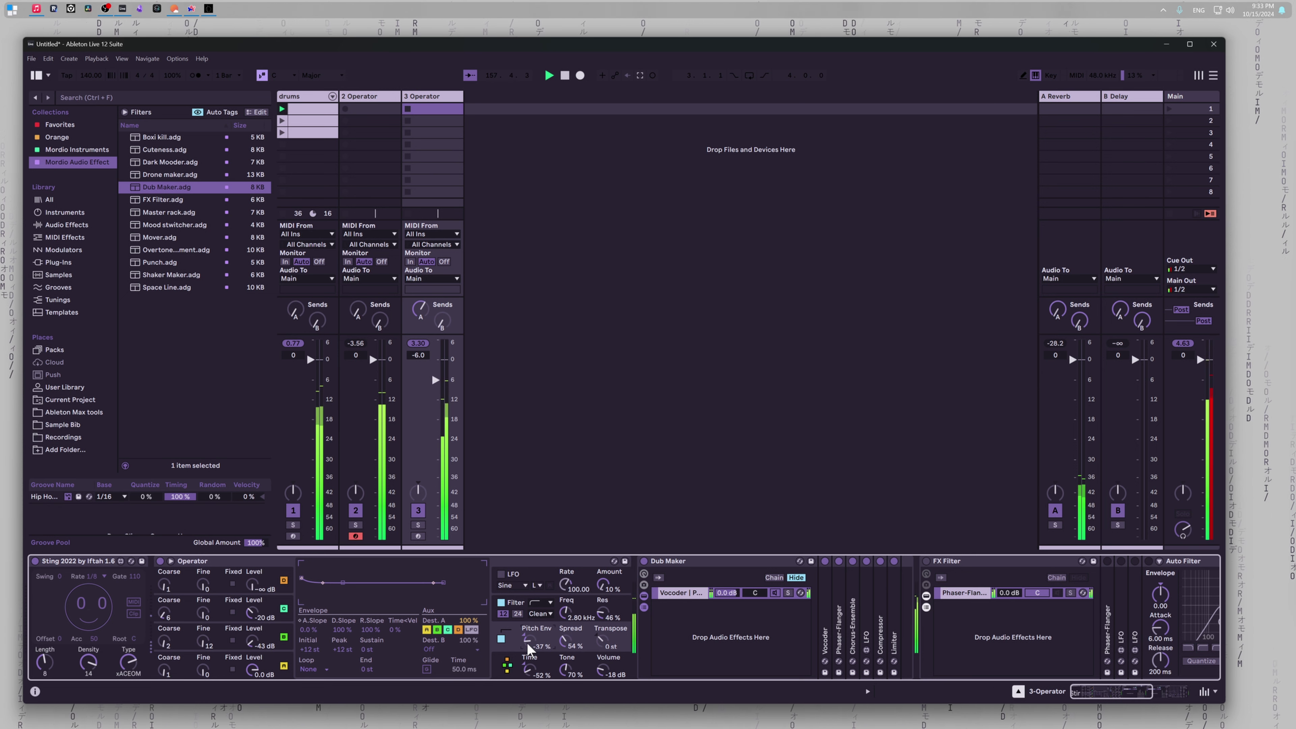
Step: Re-enable the FX Filter rack on the 3 Operator track
{"action": "scroll", "coordinate": [529, 650], "scroll_direction": "down", "scroll_amount": 5}
{"action": "scroll", "coordinate": [528, 654], "scroll_direction": "down", "scroll_amount": 5}
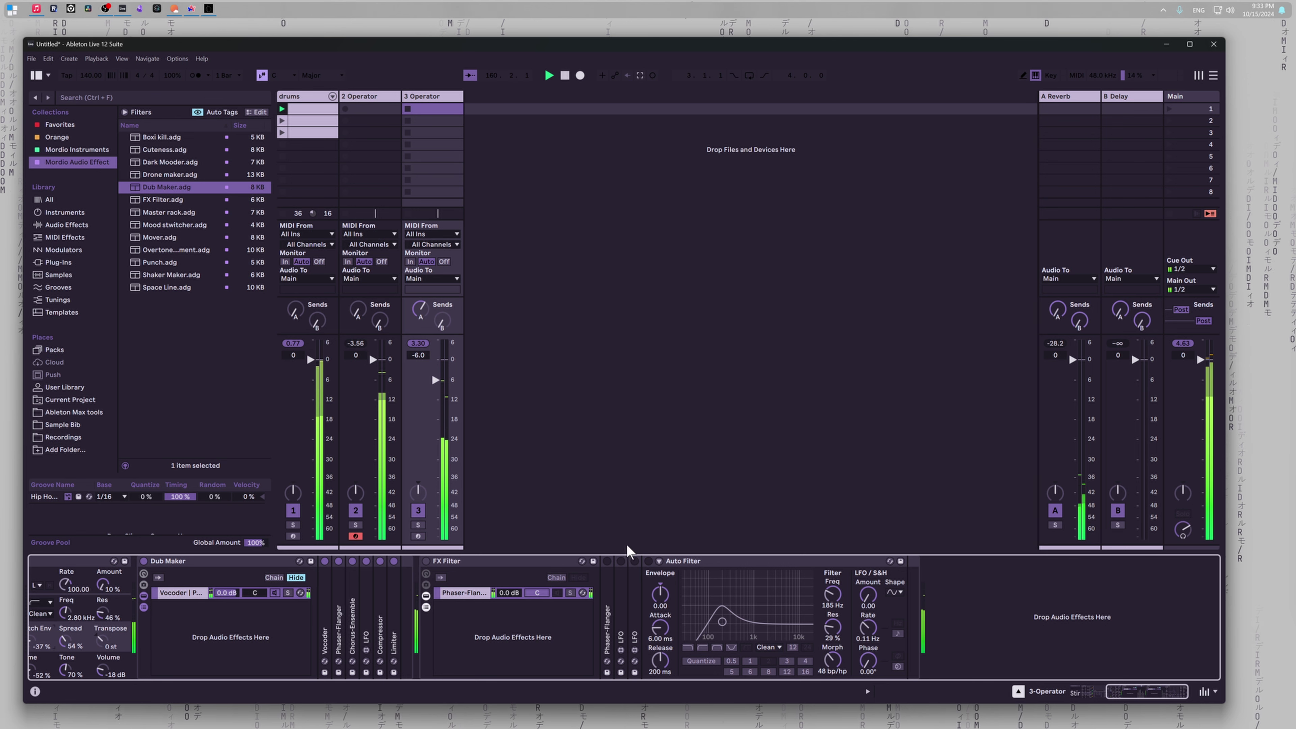
{"action": "left_click", "coordinate": [426, 561]}
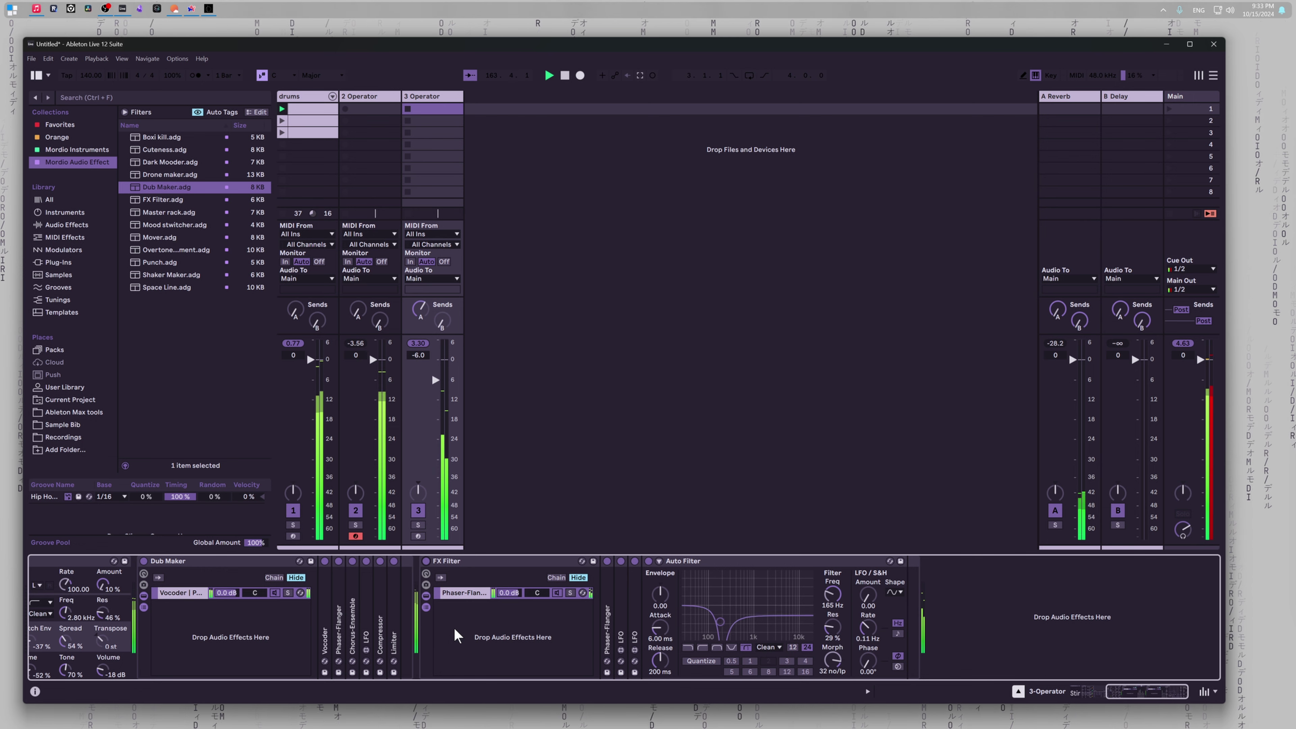
{"action": "left_click", "coordinate": [633, 346]}
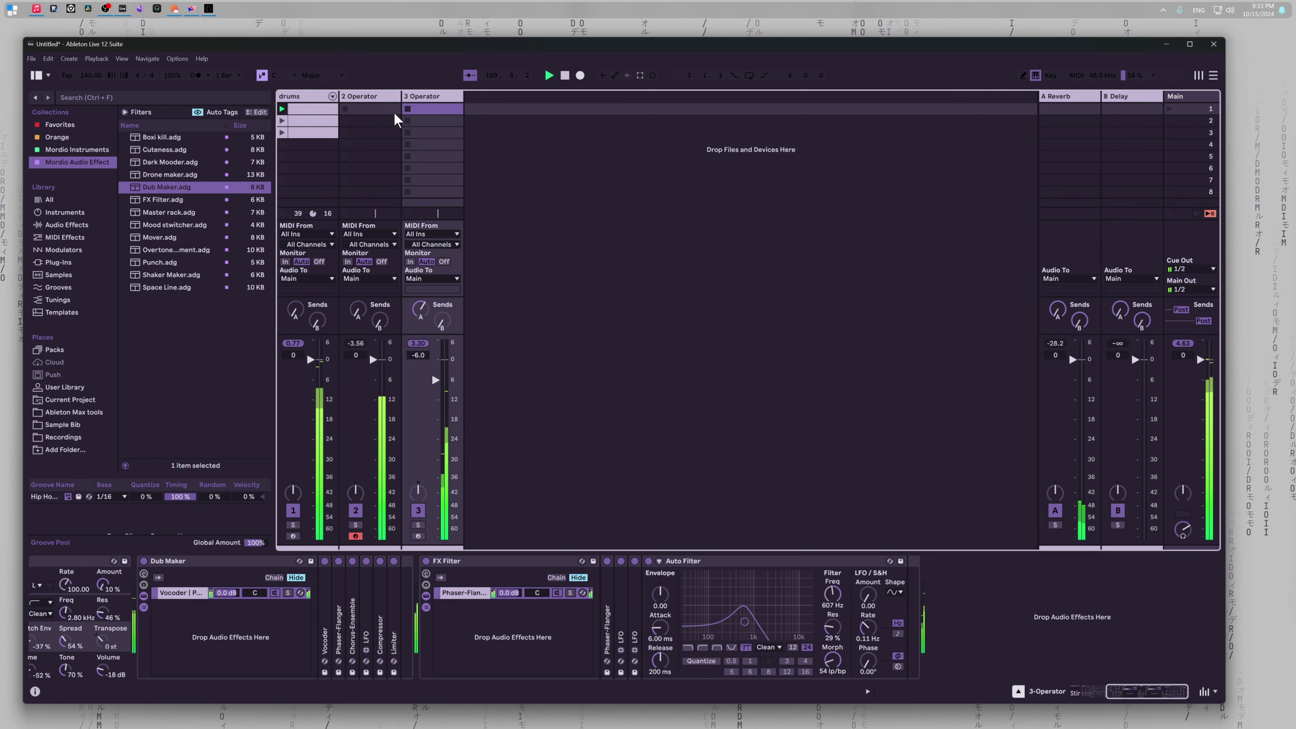
Step: Launch the third drums clip and lower the track volumes together, drums and 2 Operator to -6 dB and 3 Operator to -12 dB
{"action": "left_click", "coordinate": [281, 132]}
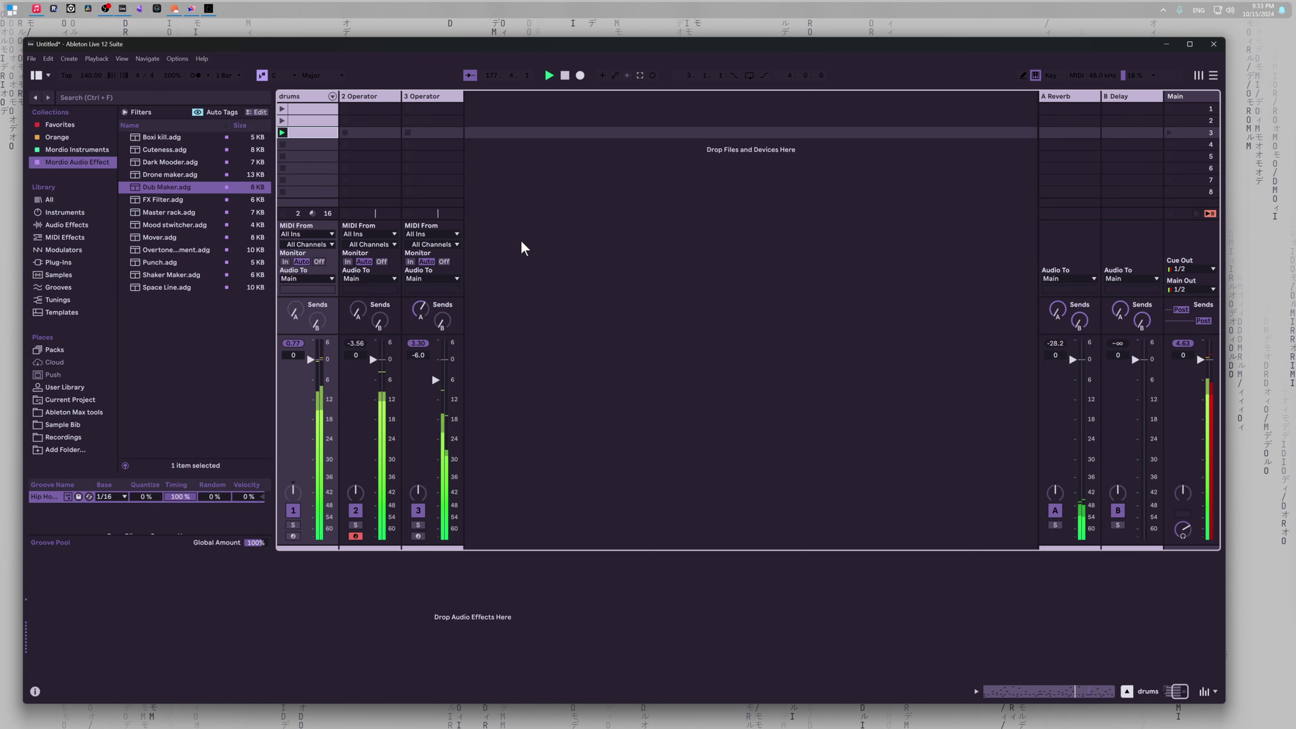
{"action": "left_click", "coordinate": [443, 98], "text": "shift"}
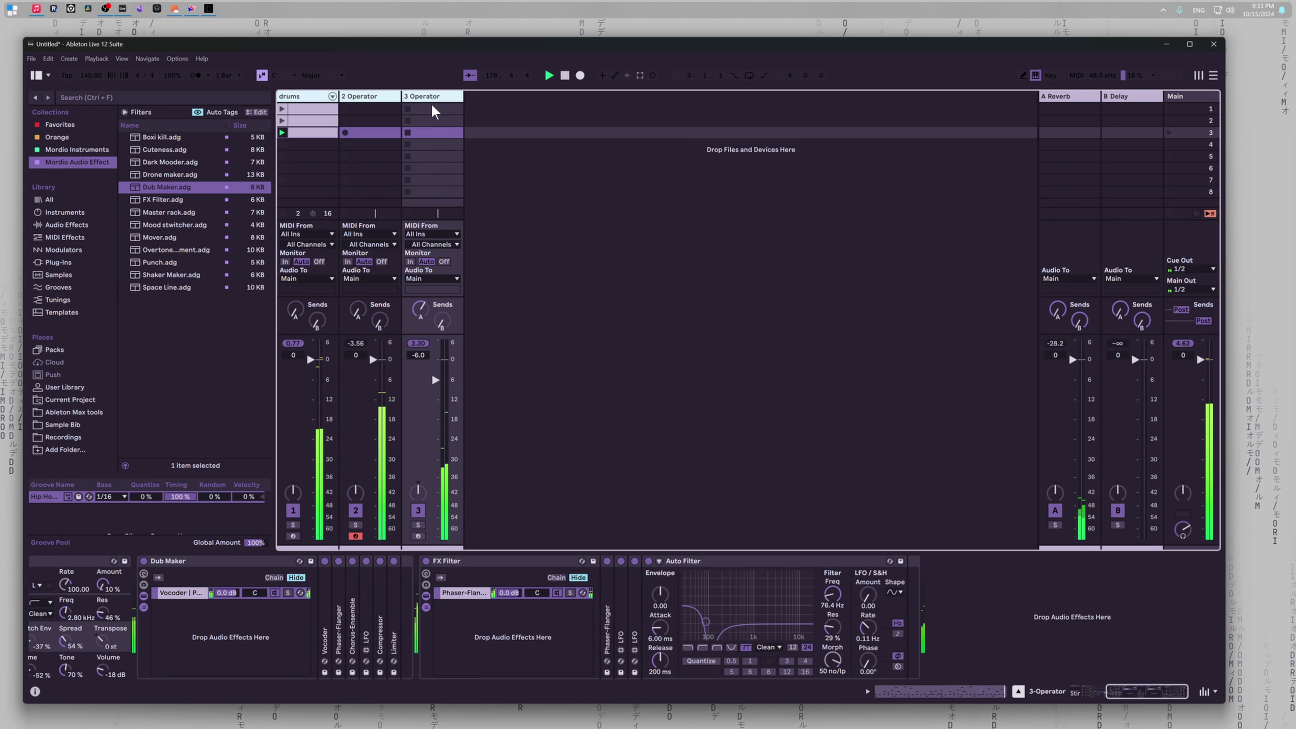
{"action": "scroll", "coordinate": [294, 355], "scroll_direction": "up", "scroll_amount": 1}
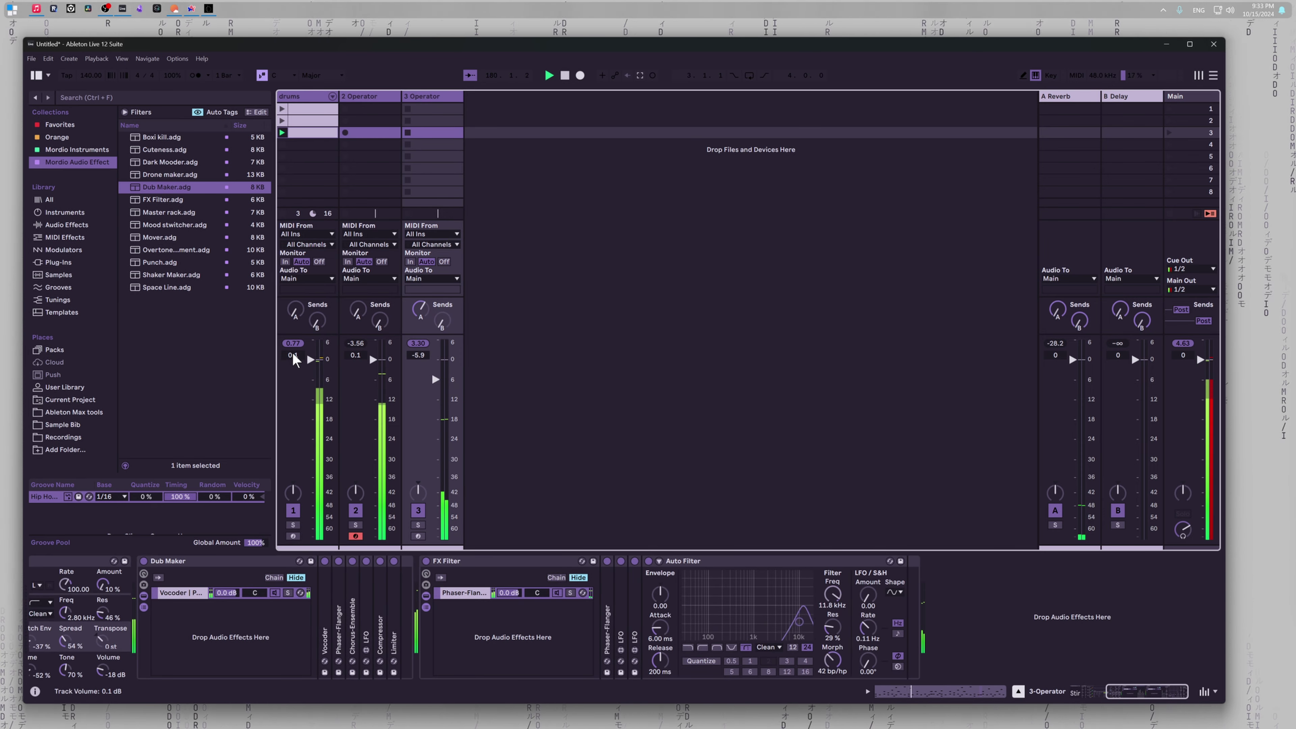
{"action": "left_click_drag", "start_coordinate": [294, 360], "coordinate": [294, 391]}
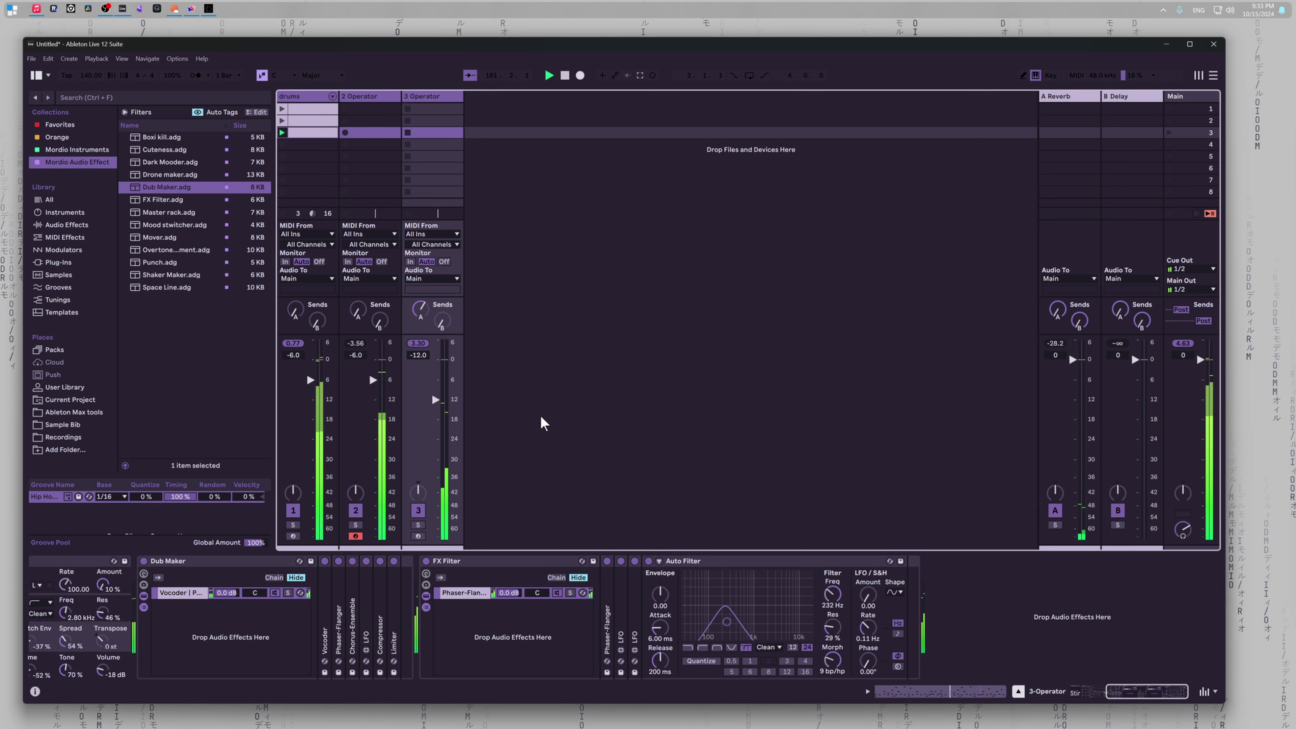
Step: Add the Master rack to the drums track and restart playback
{"action": "left_click", "coordinate": [306, 96]}
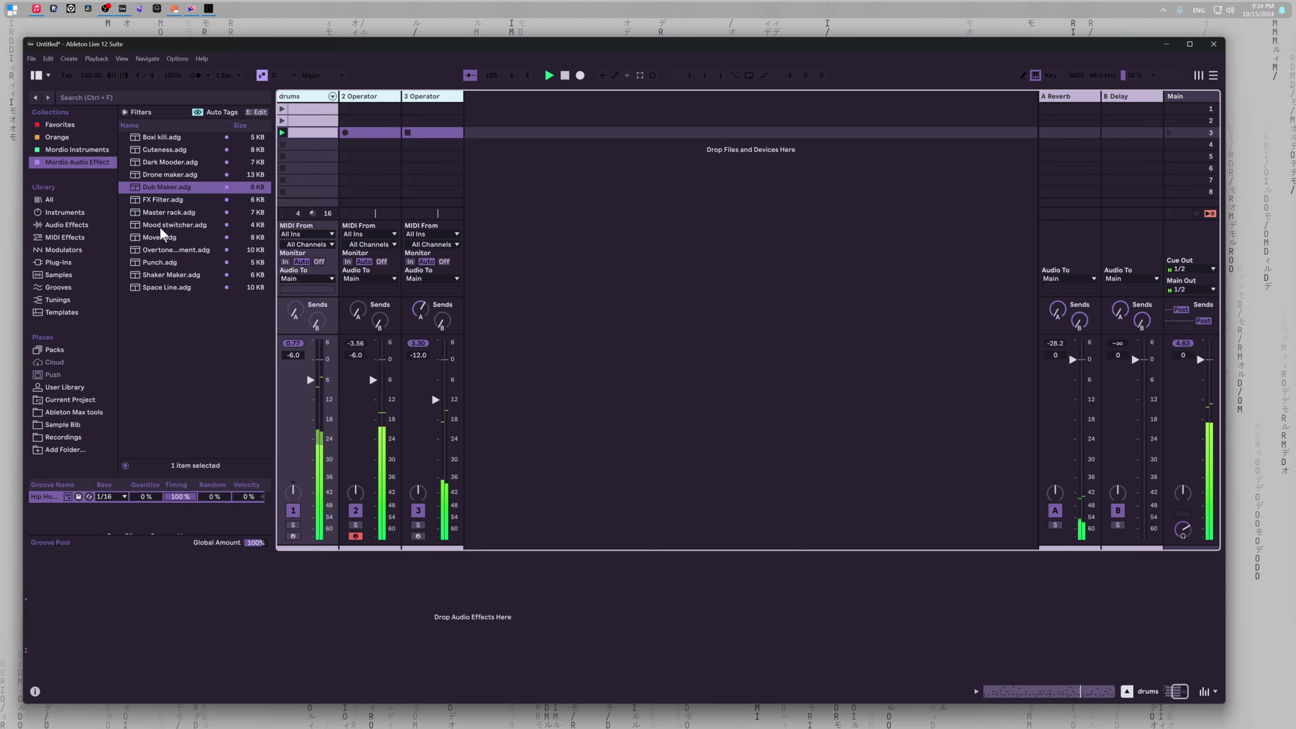
{"action": "left_click_drag", "start_coordinate": [165, 212], "coordinate": [320, 541]}
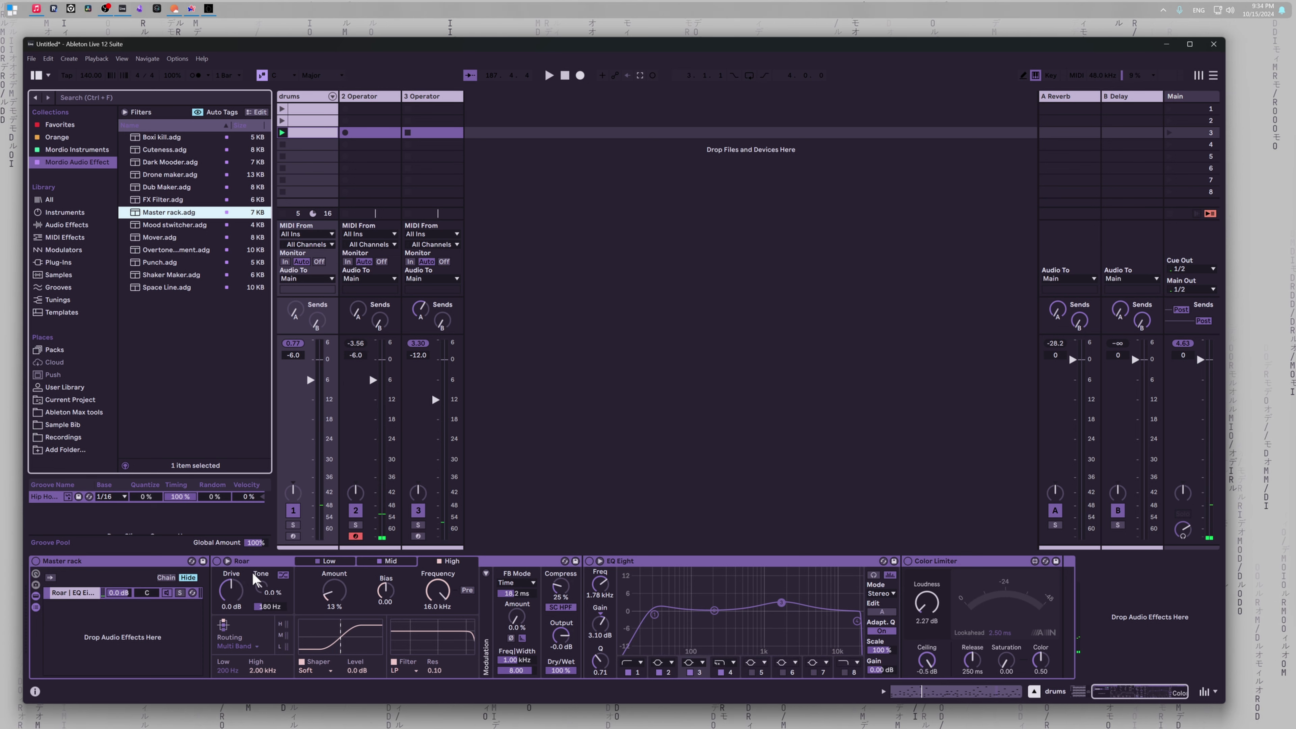
{"action": "key", "text": "space"}
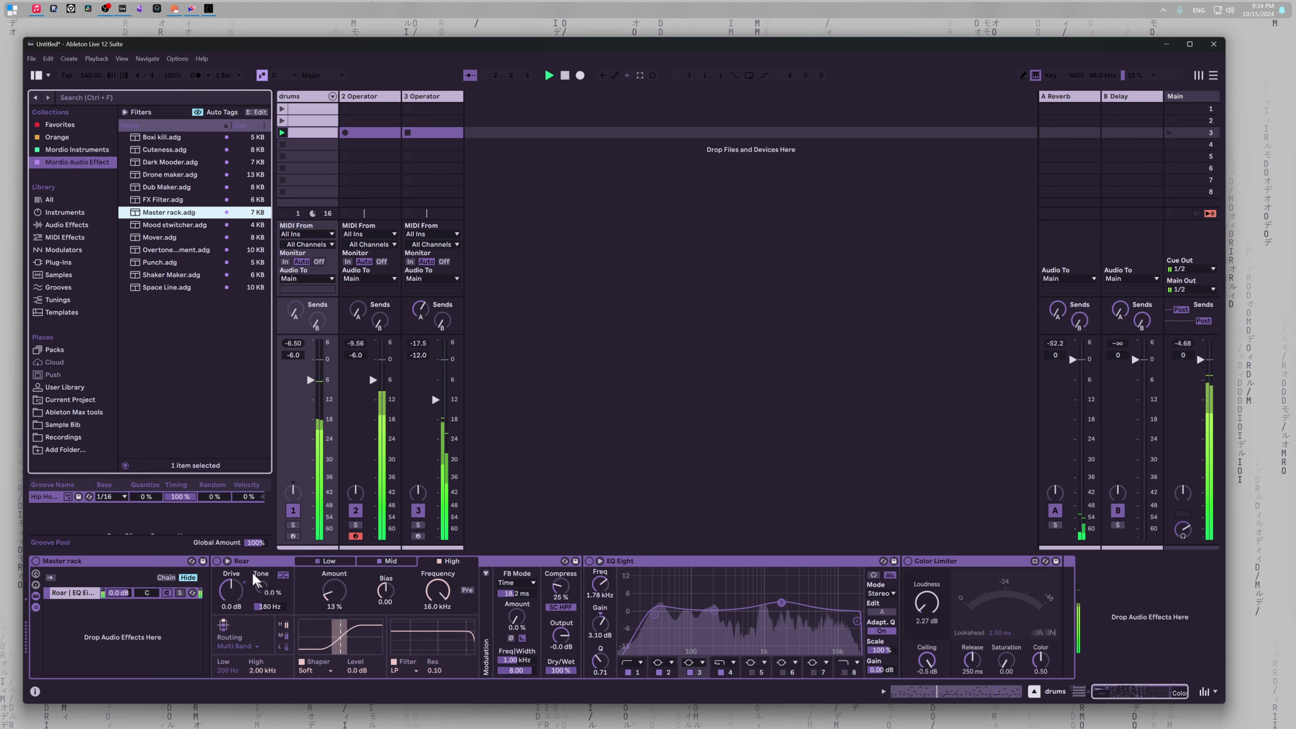
{"action": "left_click", "coordinate": [604, 496]}
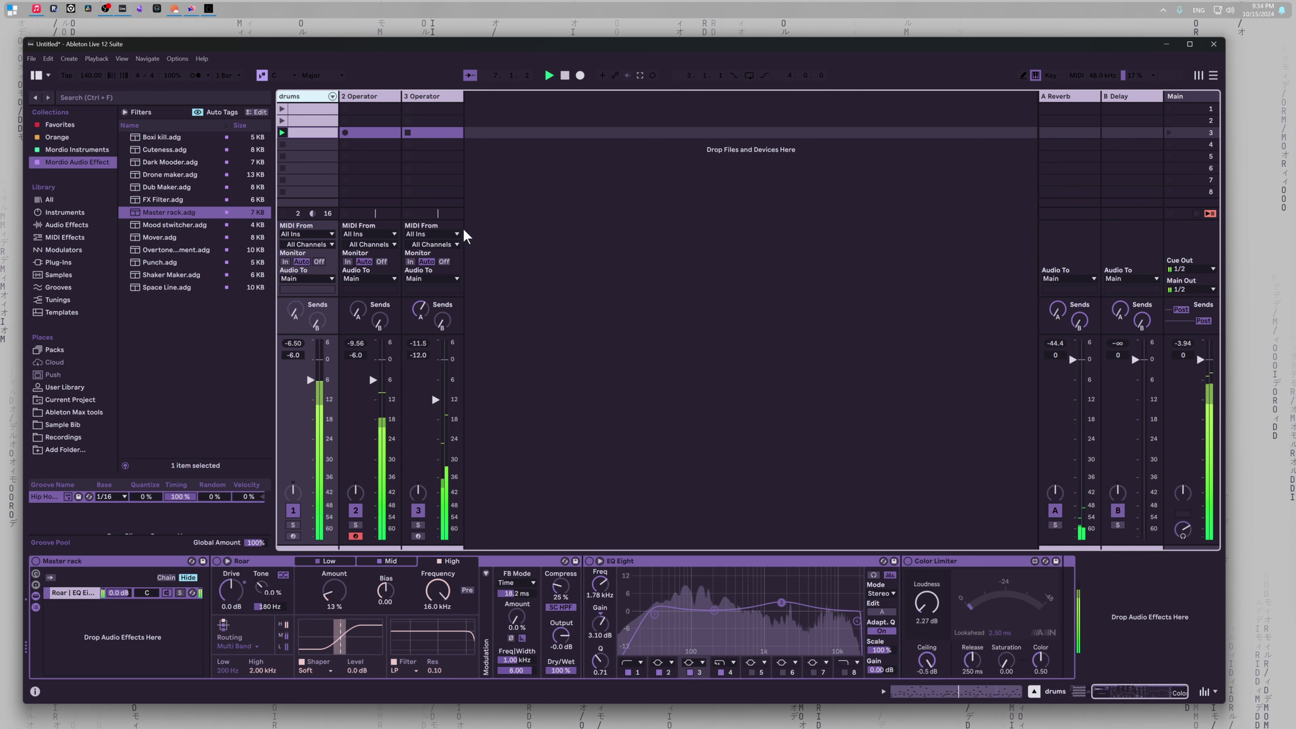
Step: Stop playback and add the Punch rack after Operator on the 2 Operator track
{"action": "left_click", "coordinate": [369, 98]}
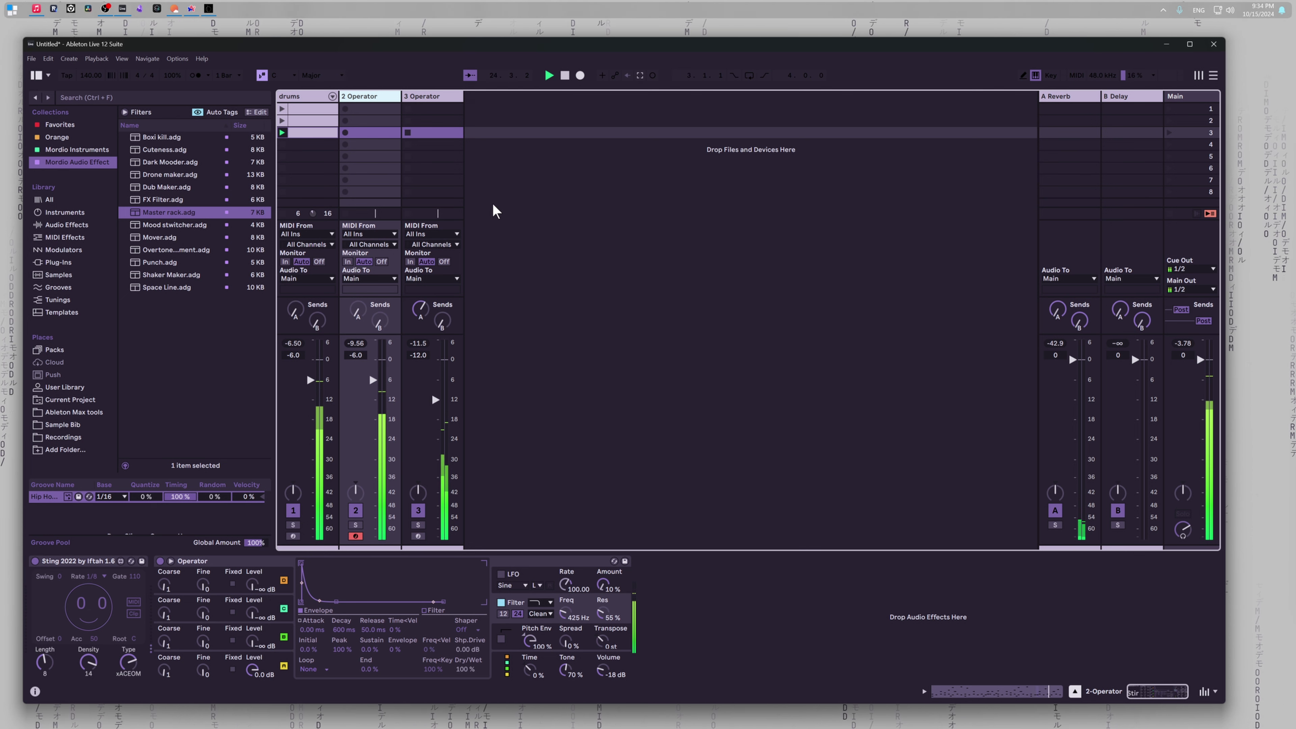
{"action": "key", "text": "space"}
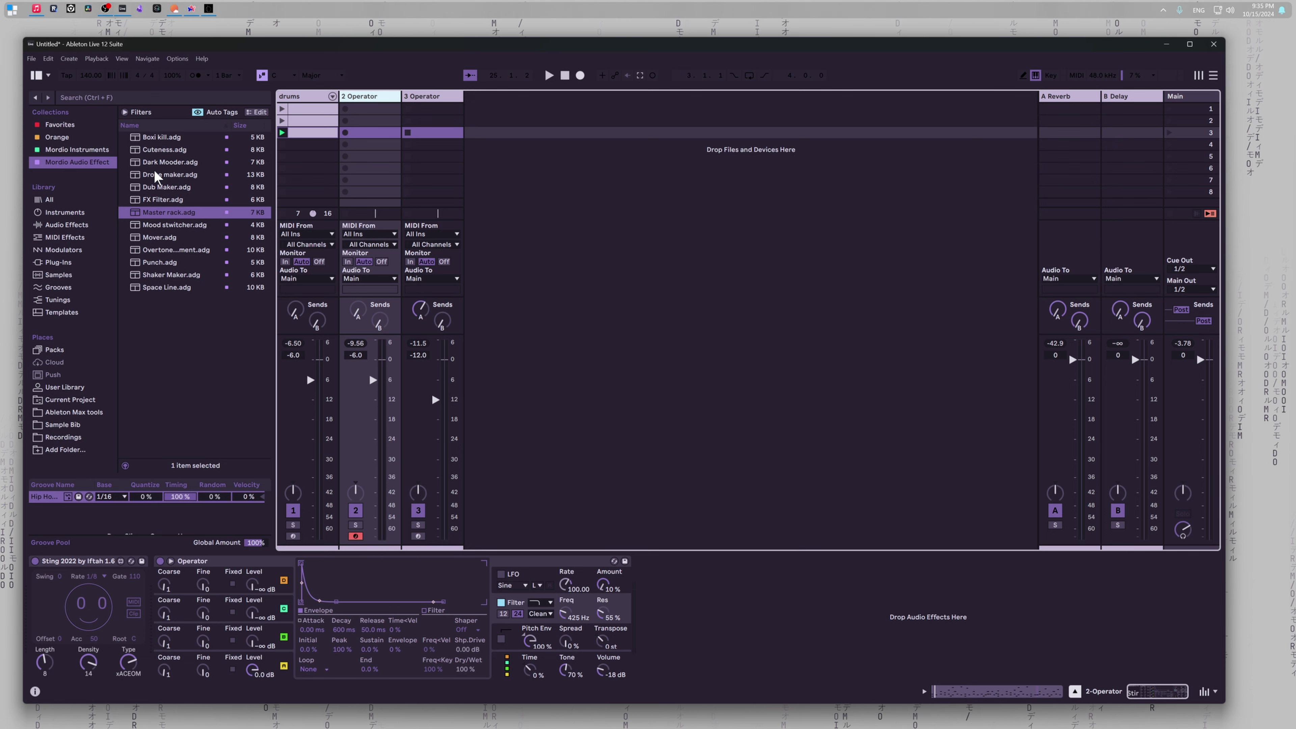
{"action": "left_click_drag", "start_coordinate": [155, 266], "coordinate": [609, 640]}
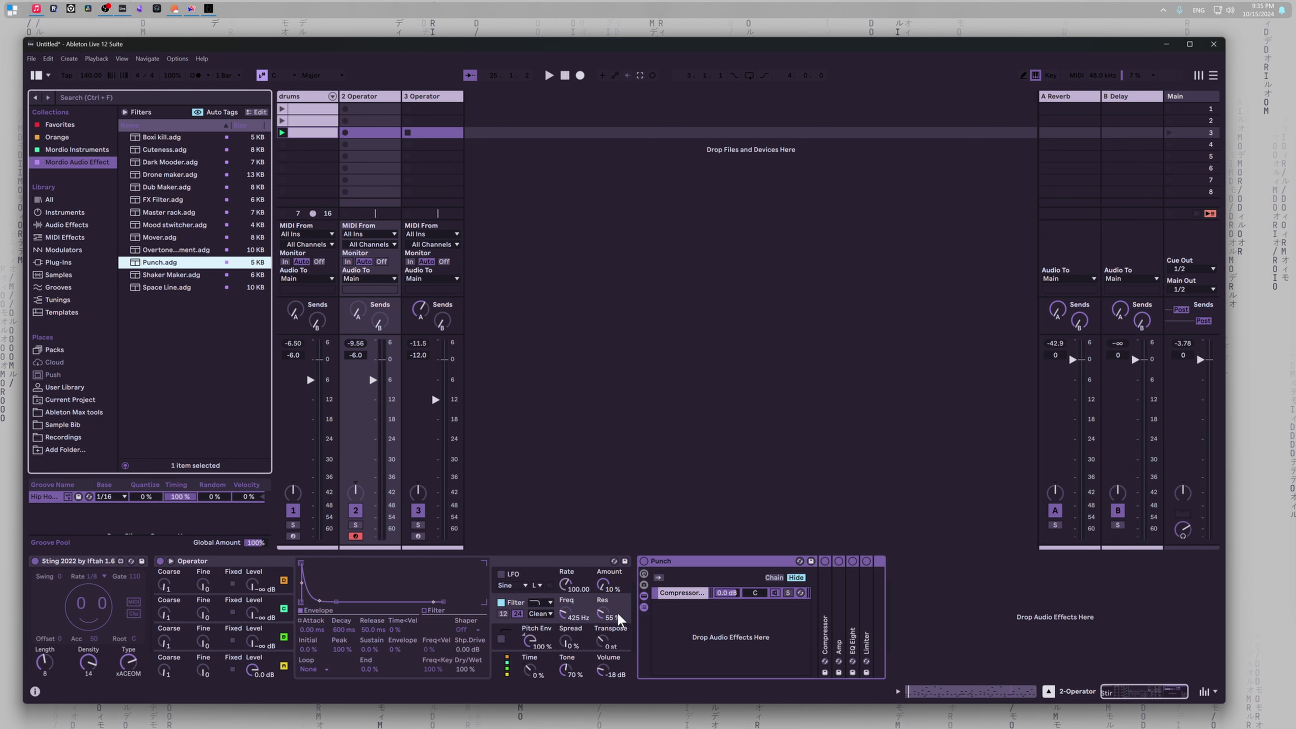
Step: Unfold the Amp in Punch, set its type to Blues and output to Mono, and start playback
{"action": "double_click", "coordinate": [839, 638]}
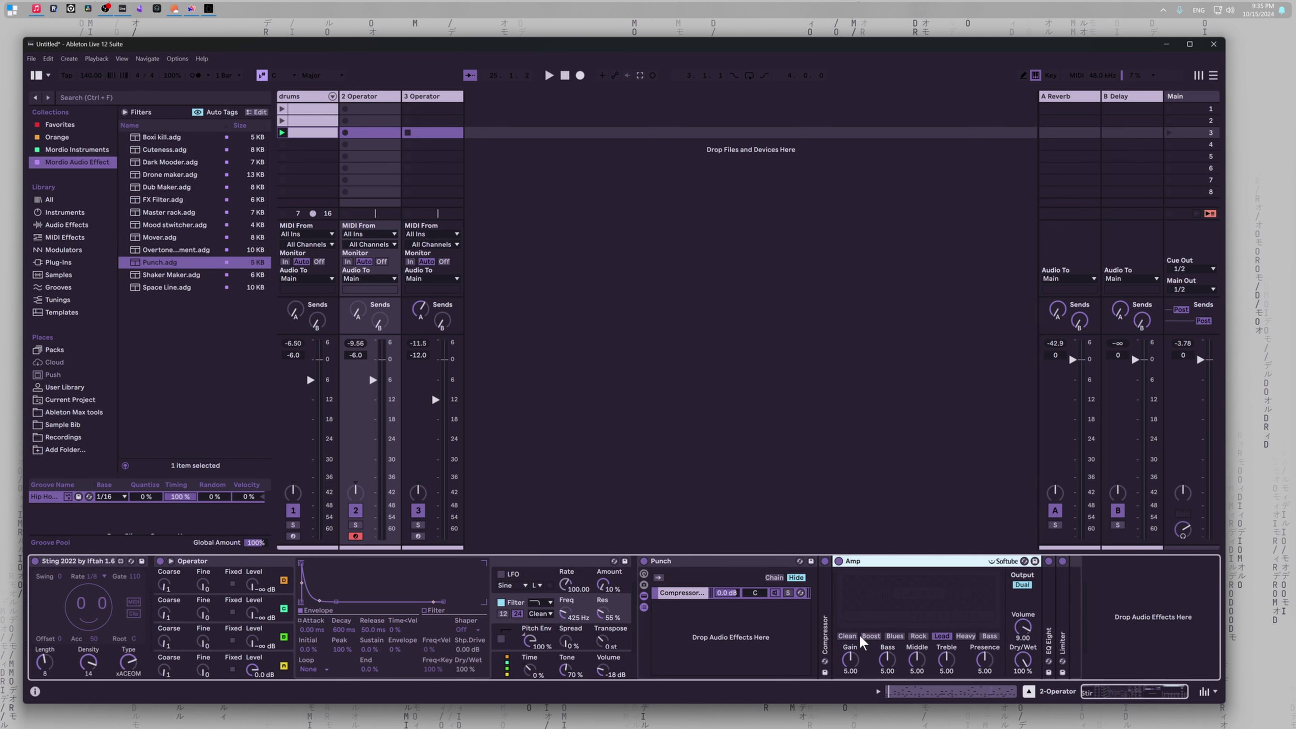
{"action": "left_click", "coordinate": [894, 636]}
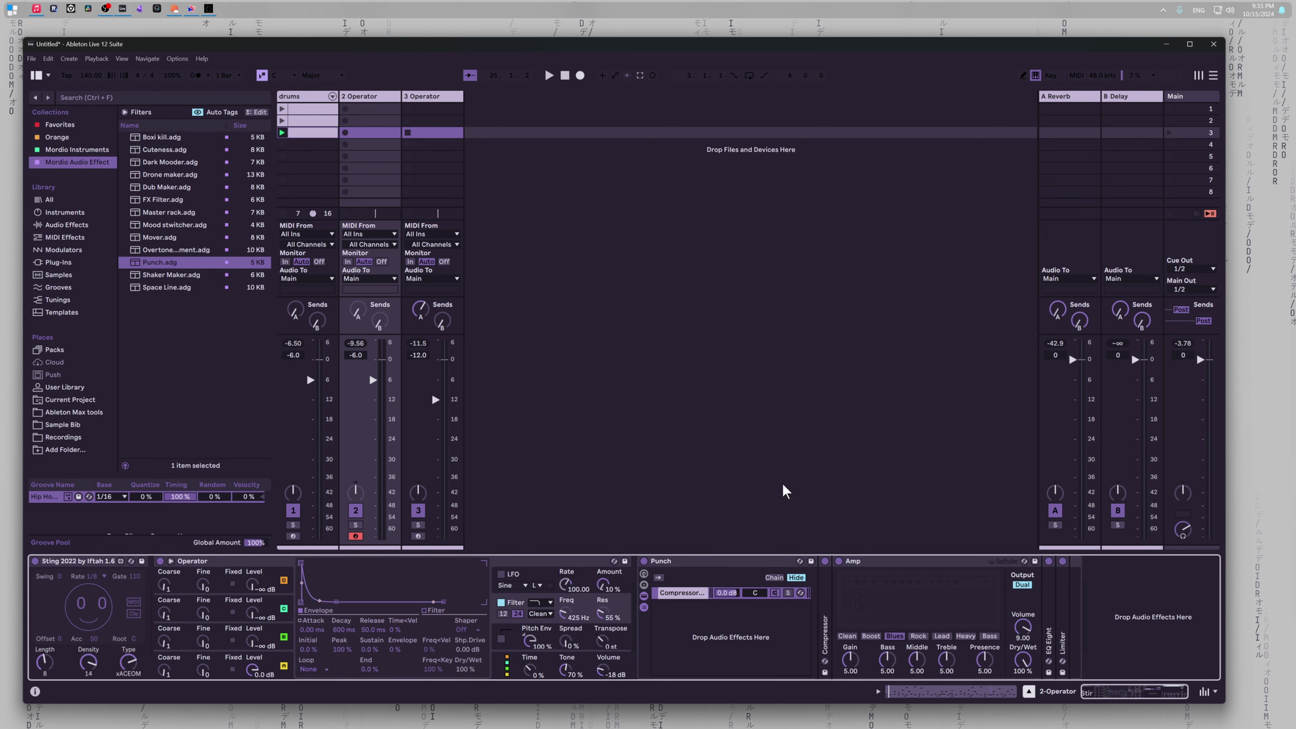
{"action": "left_click", "coordinate": [1023, 585]}
{"action": "key", "text": "space"}
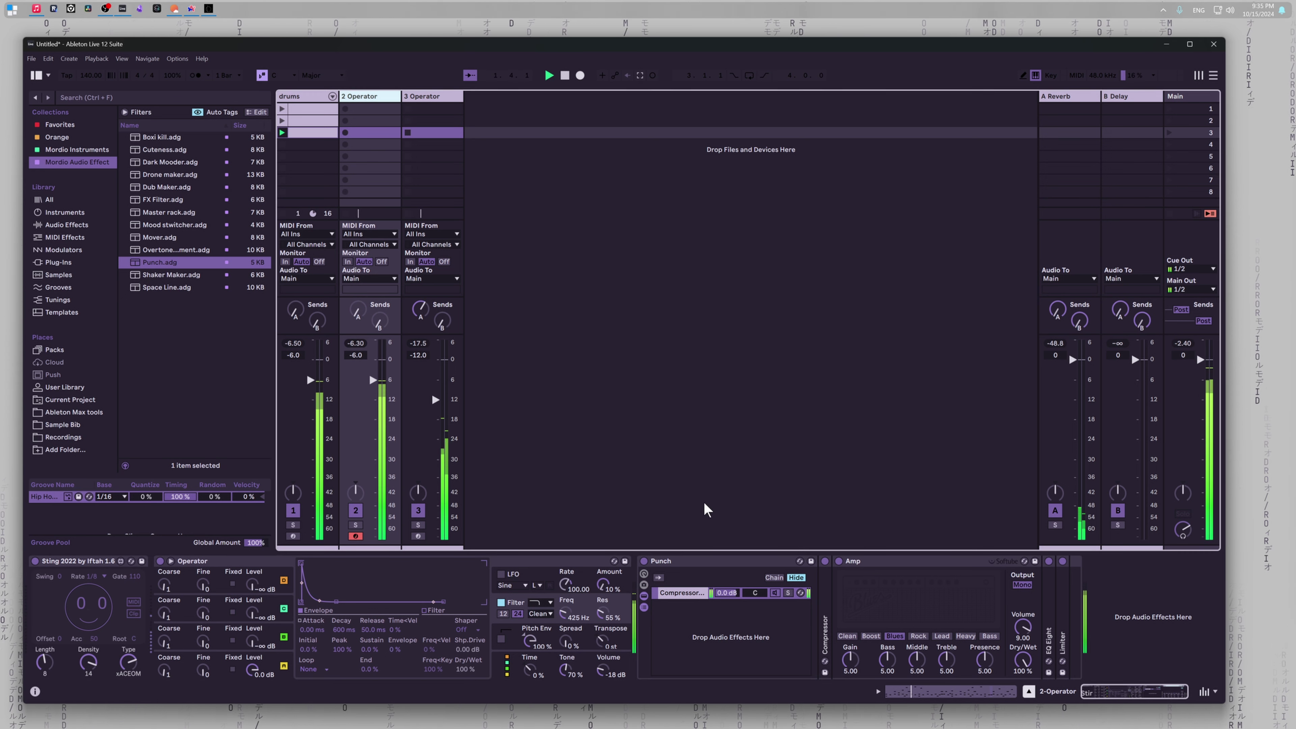
Step: Solo the 2 Operator track and set Punch's Compressor threshold to -15.8 dB and output to 0 dB
{"action": "left_click", "coordinate": [356, 525]}
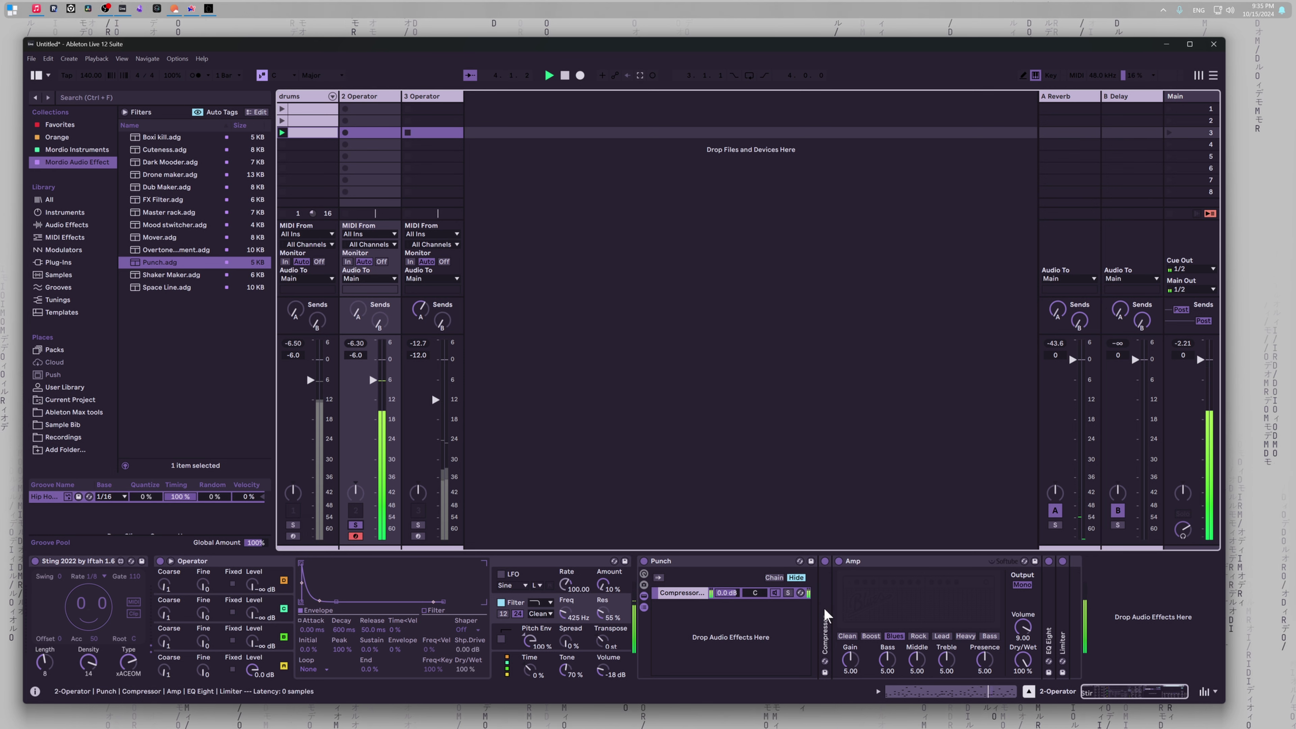
{"action": "double_click", "coordinate": [825, 620]}
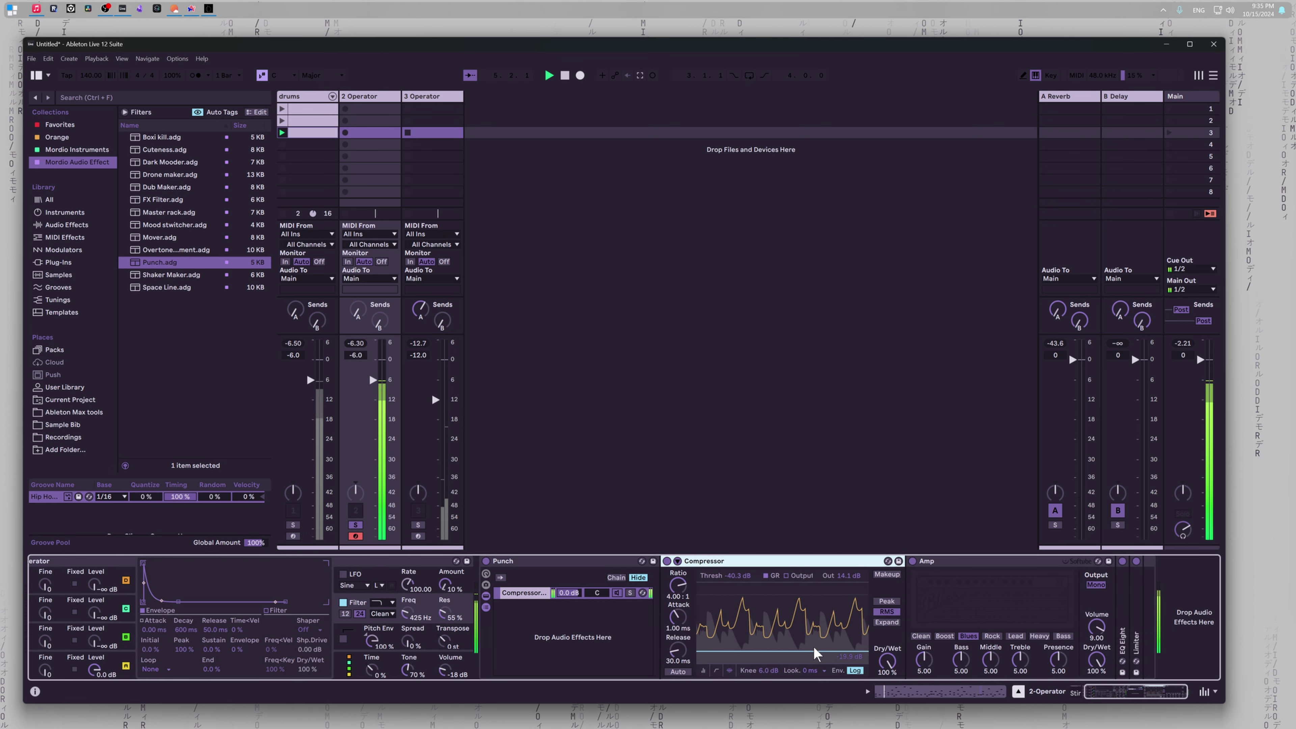
{"action": "left_click_drag", "start_coordinate": [816, 631], "coordinate": [806, 627]}
{"action": "double_click", "coordinate": [845, 577]}
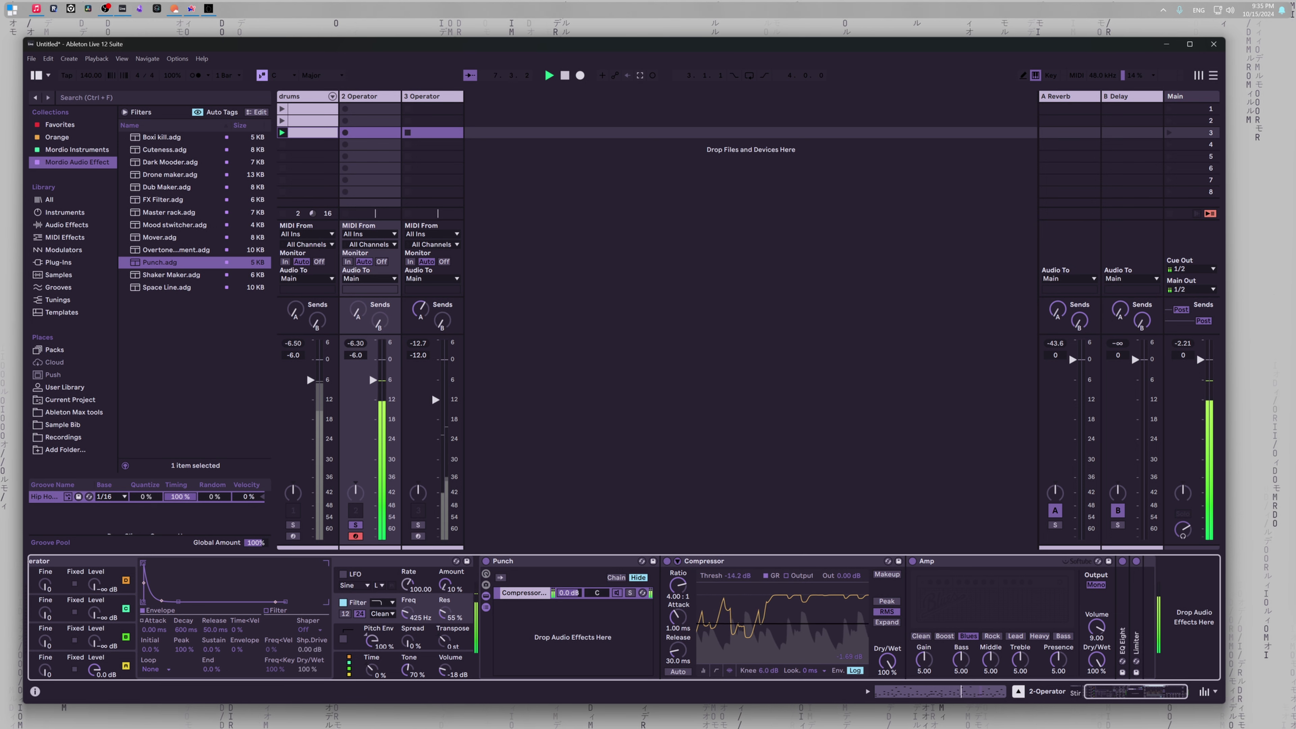
{"action": "left_click_drag", "start_coordinate": [848, 577], "coordinate": [848, 568]}
{"action": "double_click", "coordinate": [847, 577]}
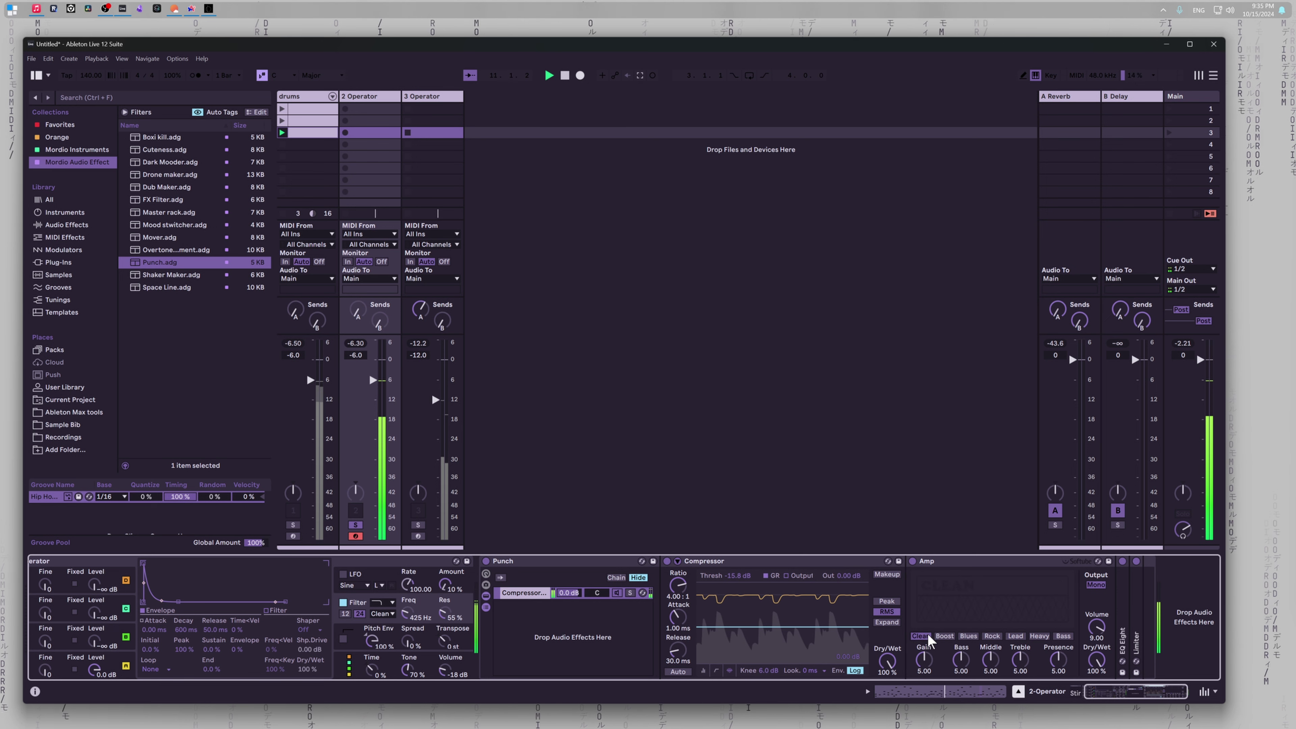
Step: Try the Boost amp type in Punch's Amp, then settle on Bass
{"action": "left_click", "coordinate": [944, 637]}
{"action": "left_click", "coordinate": [1063, 637]}
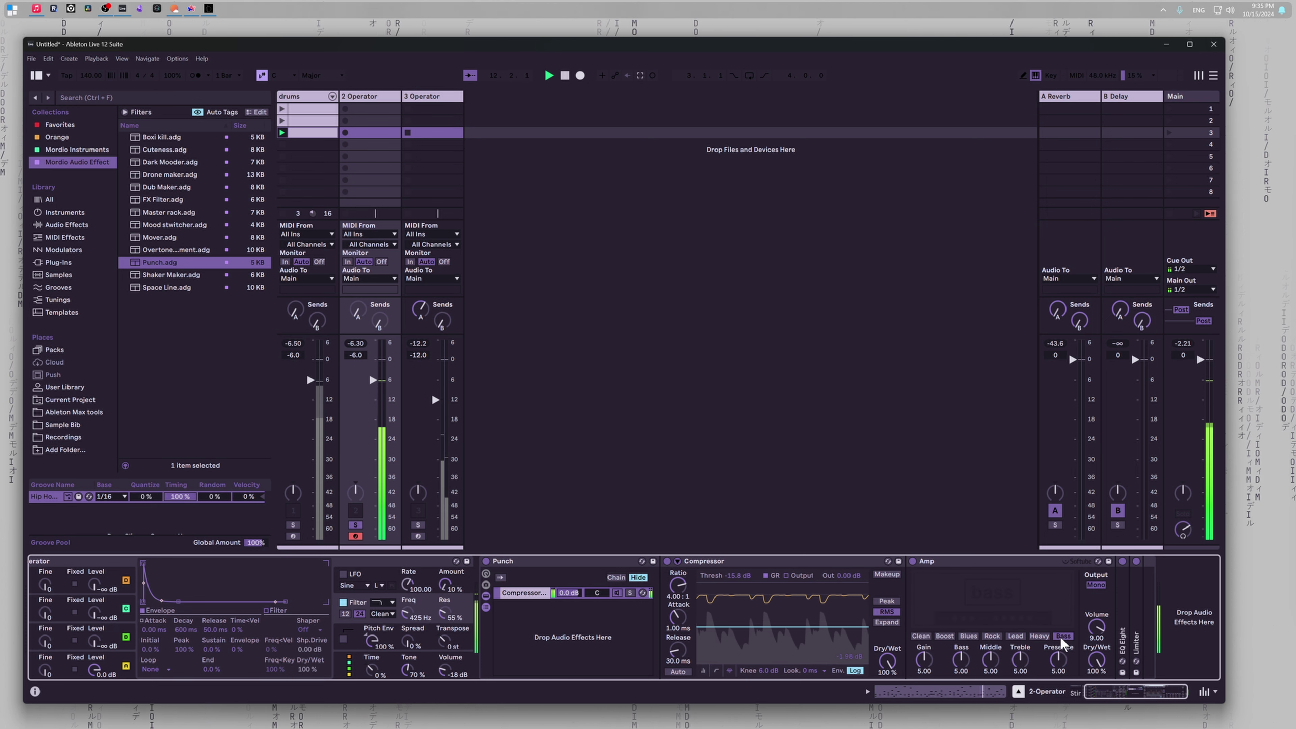
Step: Switch Punch's Amp to the Clean type, then delete the Punch rack from the 2 Operator track
{"action": "left_click", "coordinate": [920, 638]}
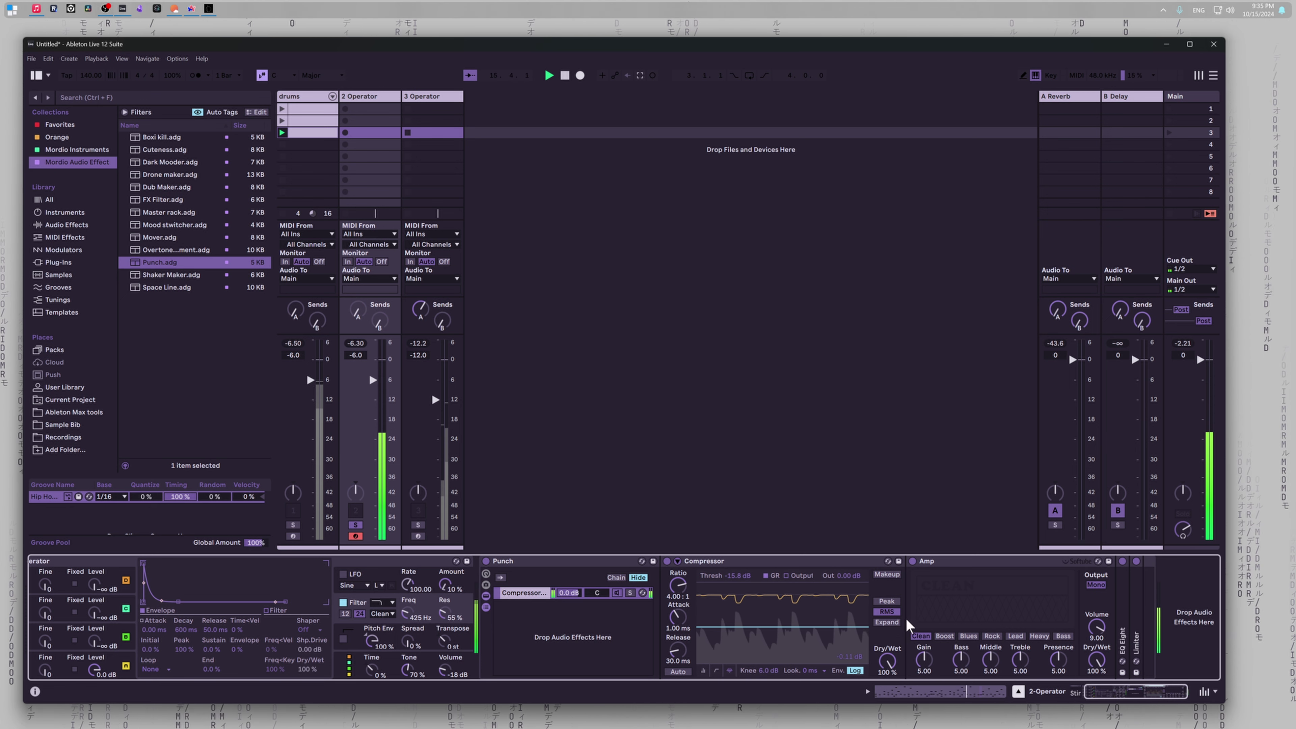
{"action": "scroll", "coordinate": [906, 624], "scroll_direction": "right", "scroll_amount": 1}
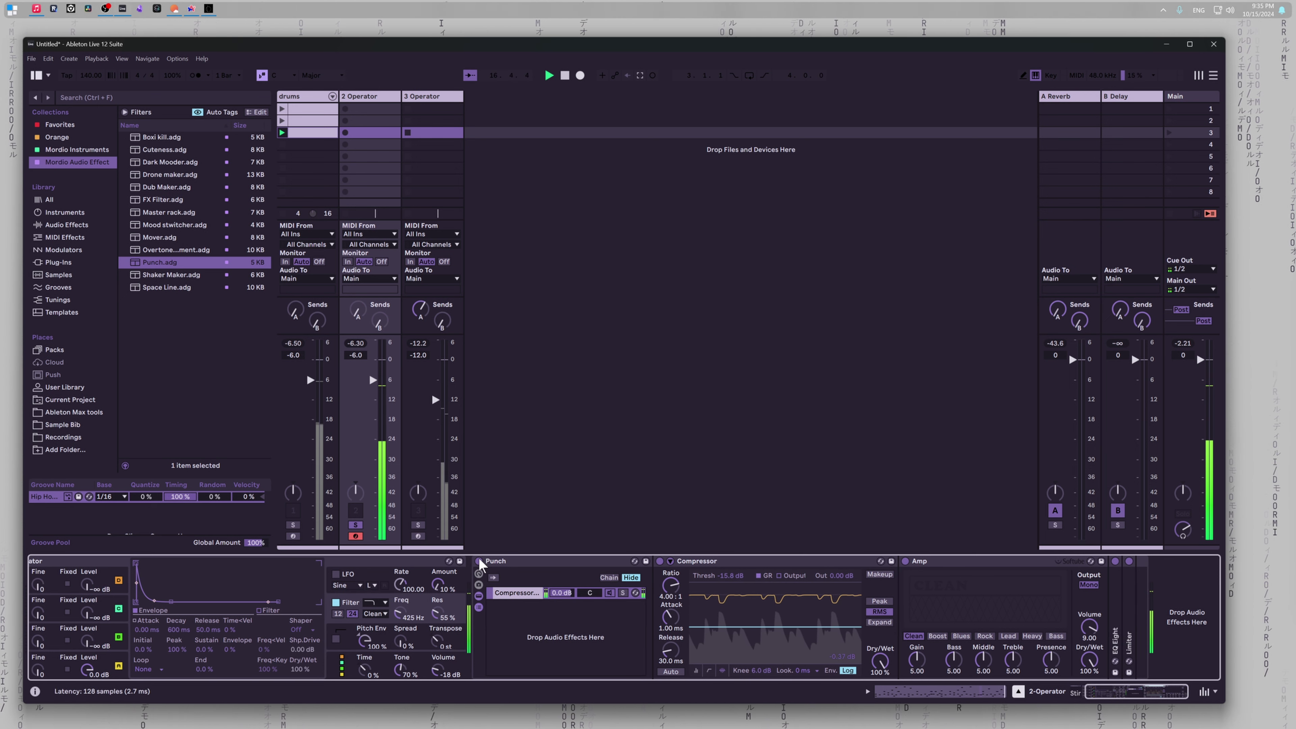
{"action": "left_click", "coordinate": [496, 564]}
{"action": "key", "text": "Delete"}
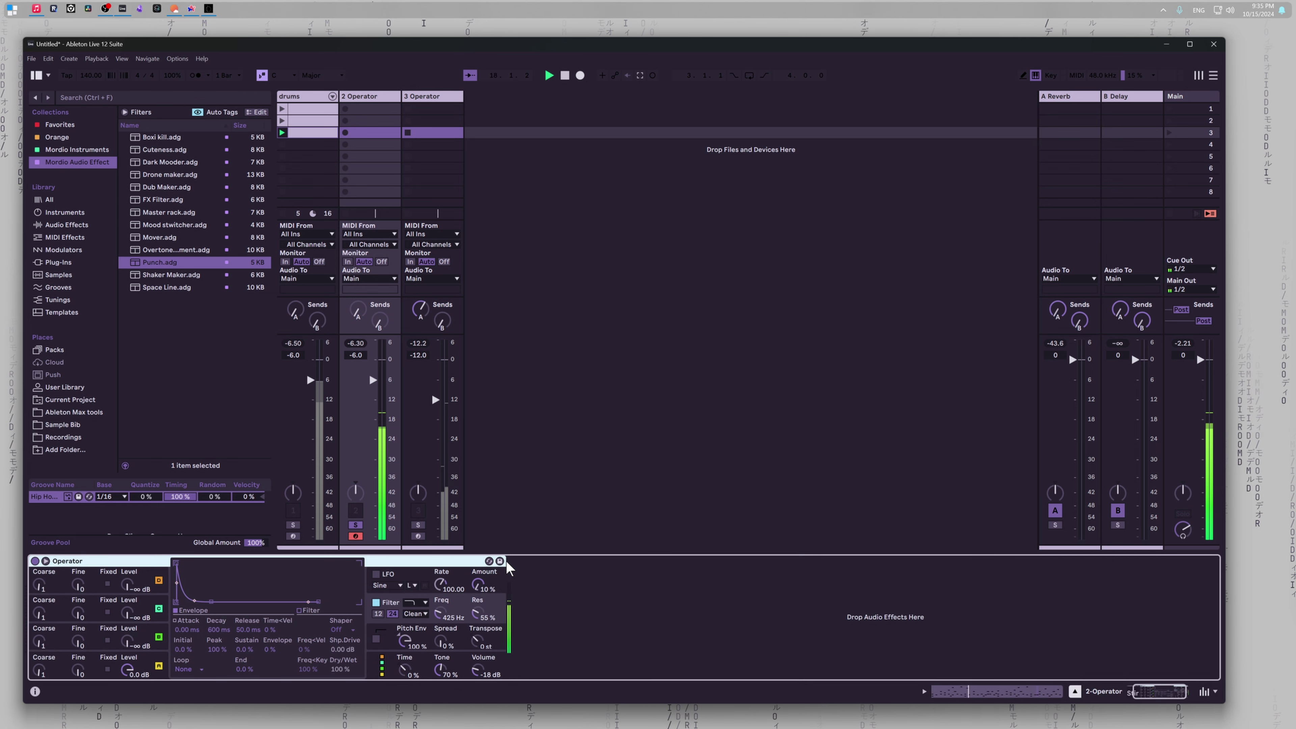
Step: Find Saturator in the browser by searching "sat" and add it after Operator on the 2 Operator track
{"action": "key", "text": "ctrl+f"}
{"action": "type", "text": "sat"}
{"action": "key", "text": "Down"}
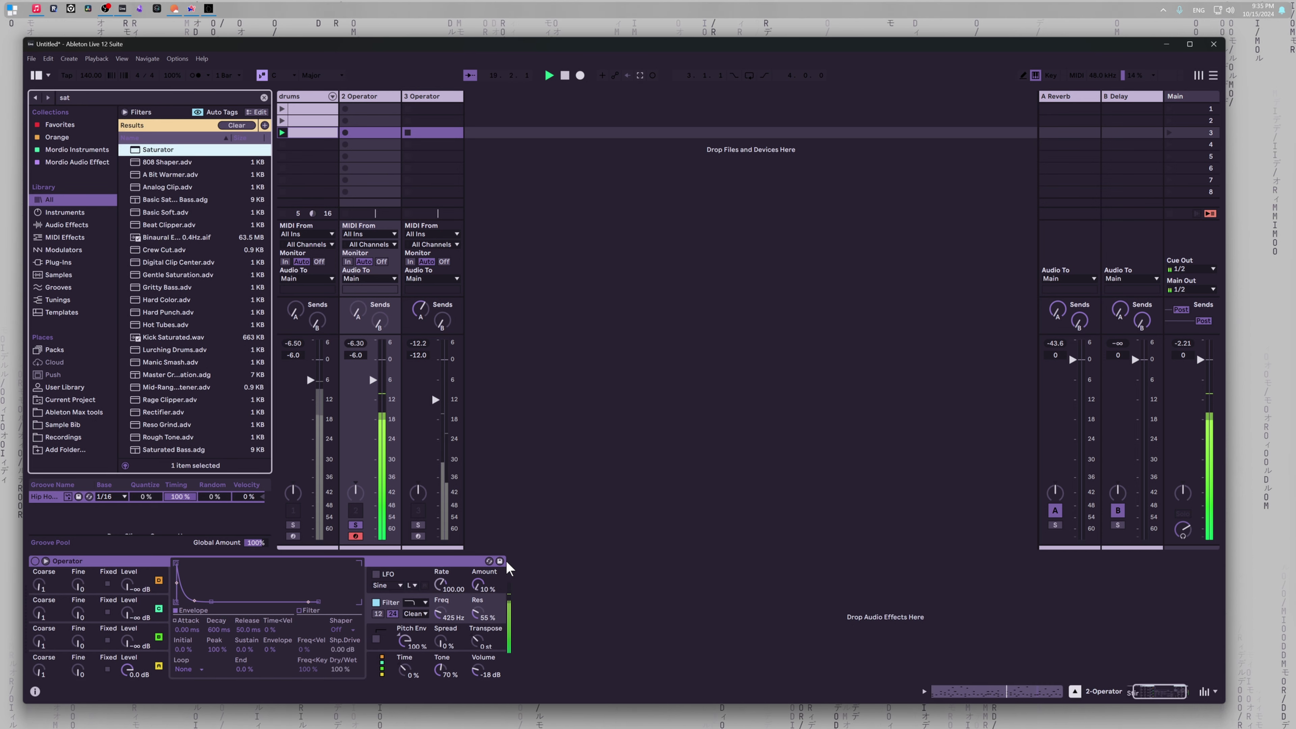
{"action": "key", "text": "Return"}
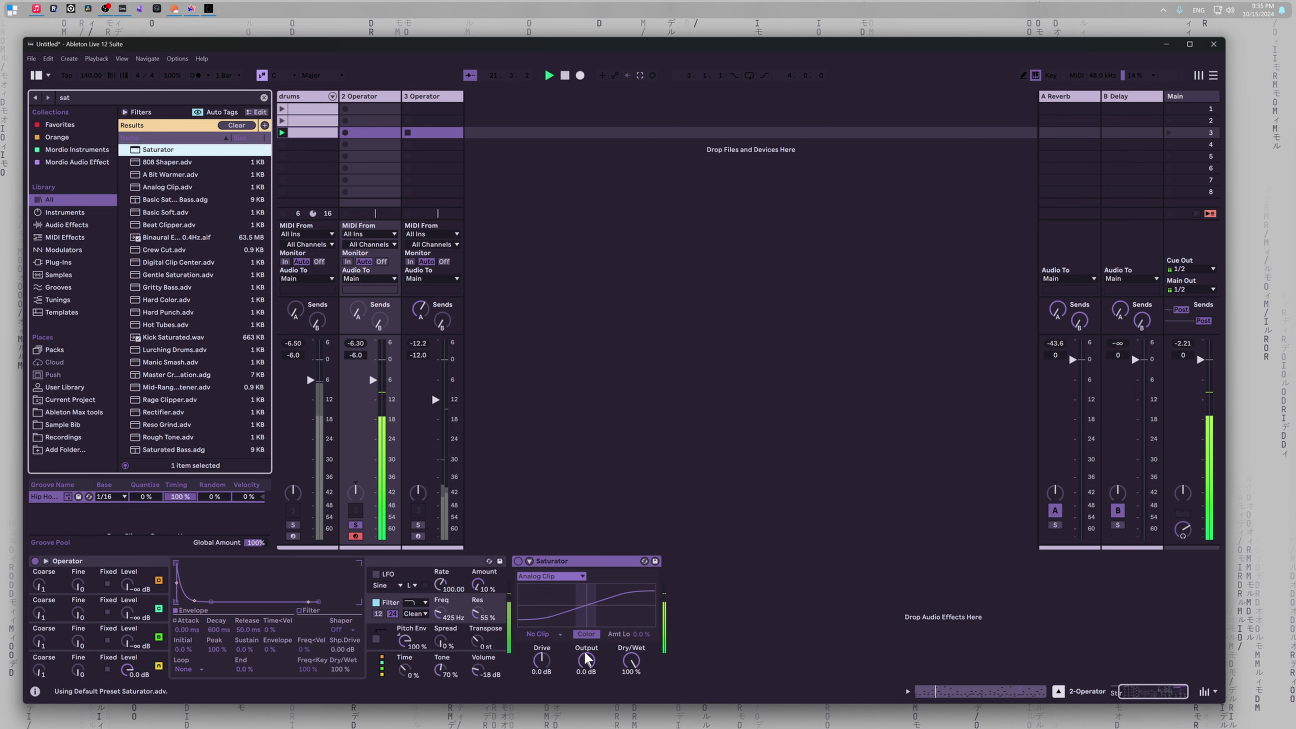
Step: Set Saturator's curve to Soft Sine and its Drive to 2.3 dB
{"action": "left_click", "coordinate": [551, 576]}
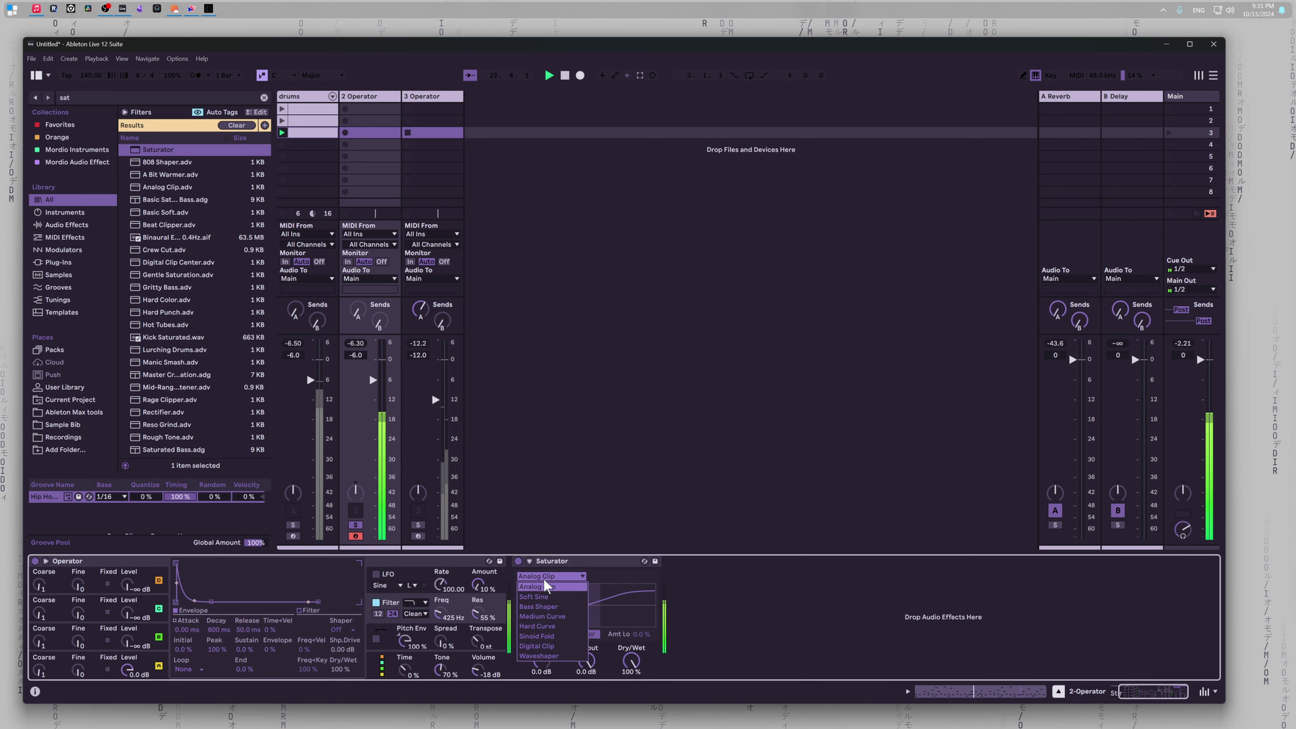
{"action": "left_click", "coordinate": [545, 602]}
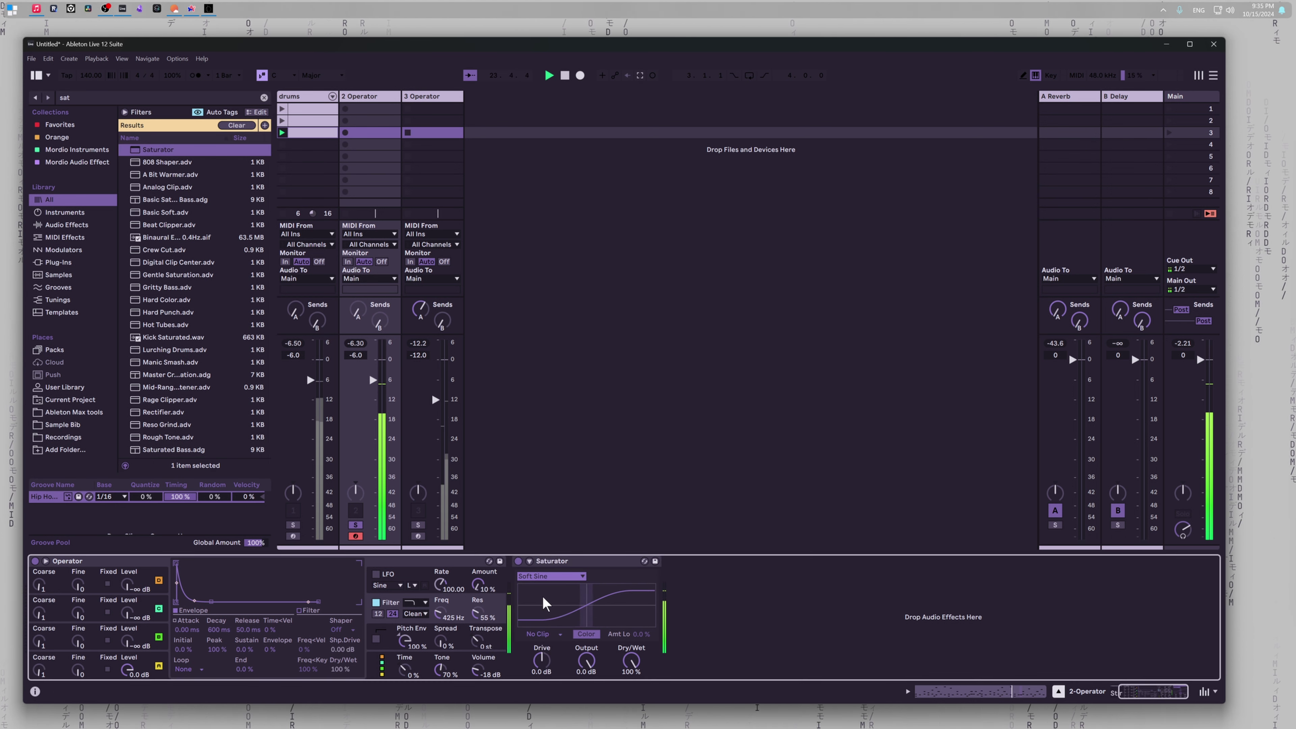
{"action": "mouse_move", "coordinate": [541, 658]}
{"action": "left_mouse_down"}
{"action": "mouse_move", "coordinate": [541, 638]}
{"action": "mouse_move", "coordinate": [540, 656]}
{"action": "left_mouse_up"}
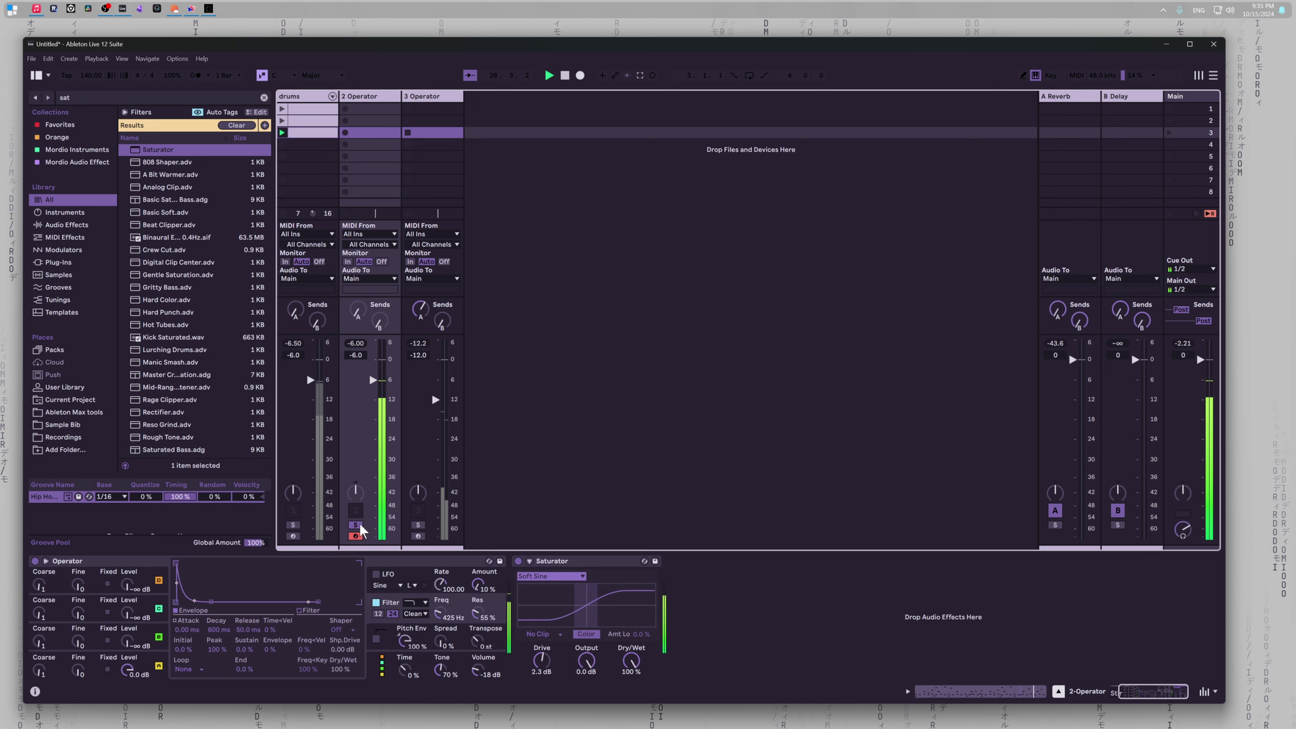
Step: Search the browser for "ro", add Roar after Saturator, and start playback
{"action": "key", "text": "ctrl+f"}
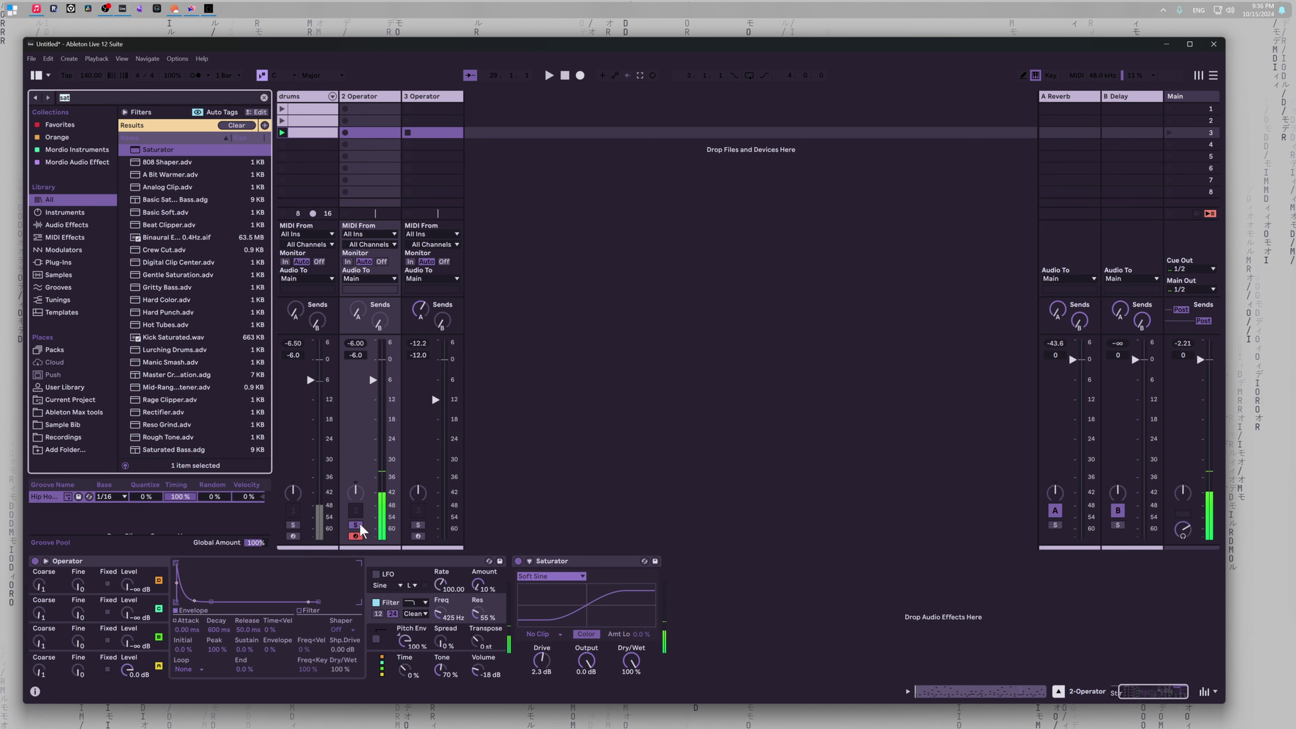
{"action": "type", "text": "ro"}
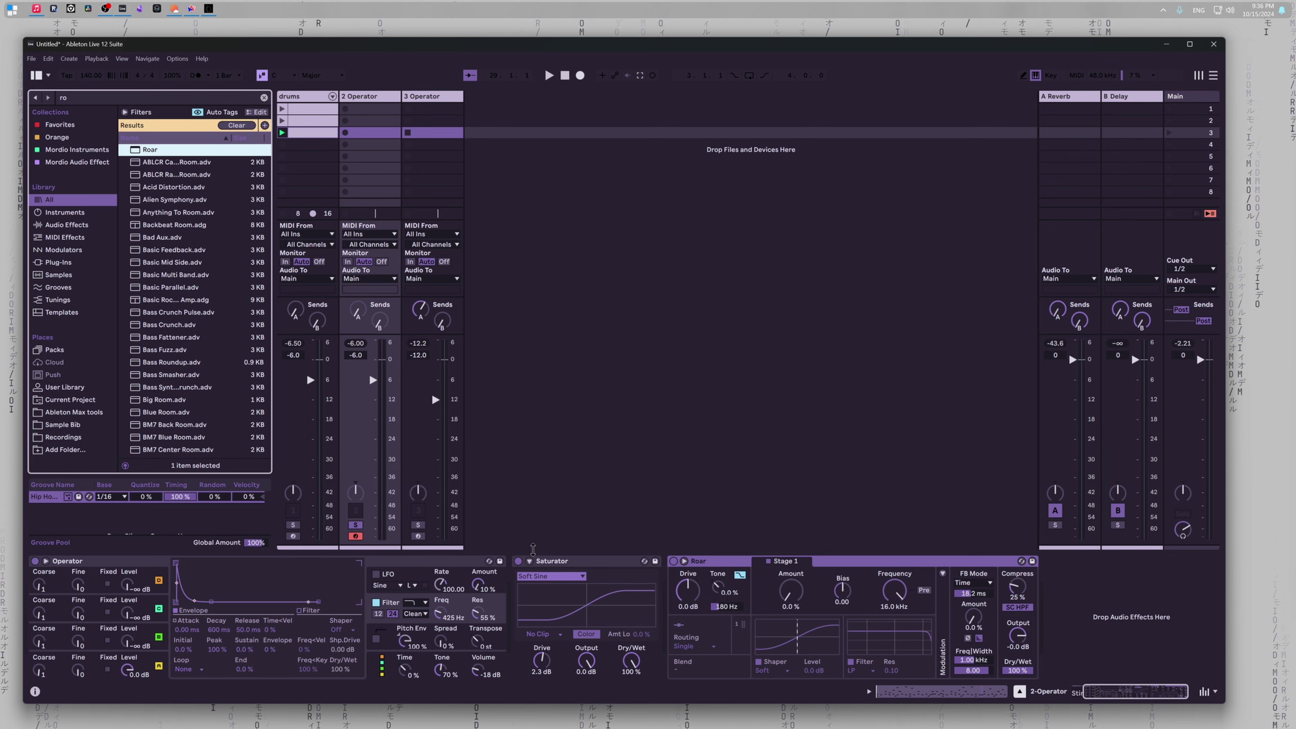
{"action": "key", "text": "space"}
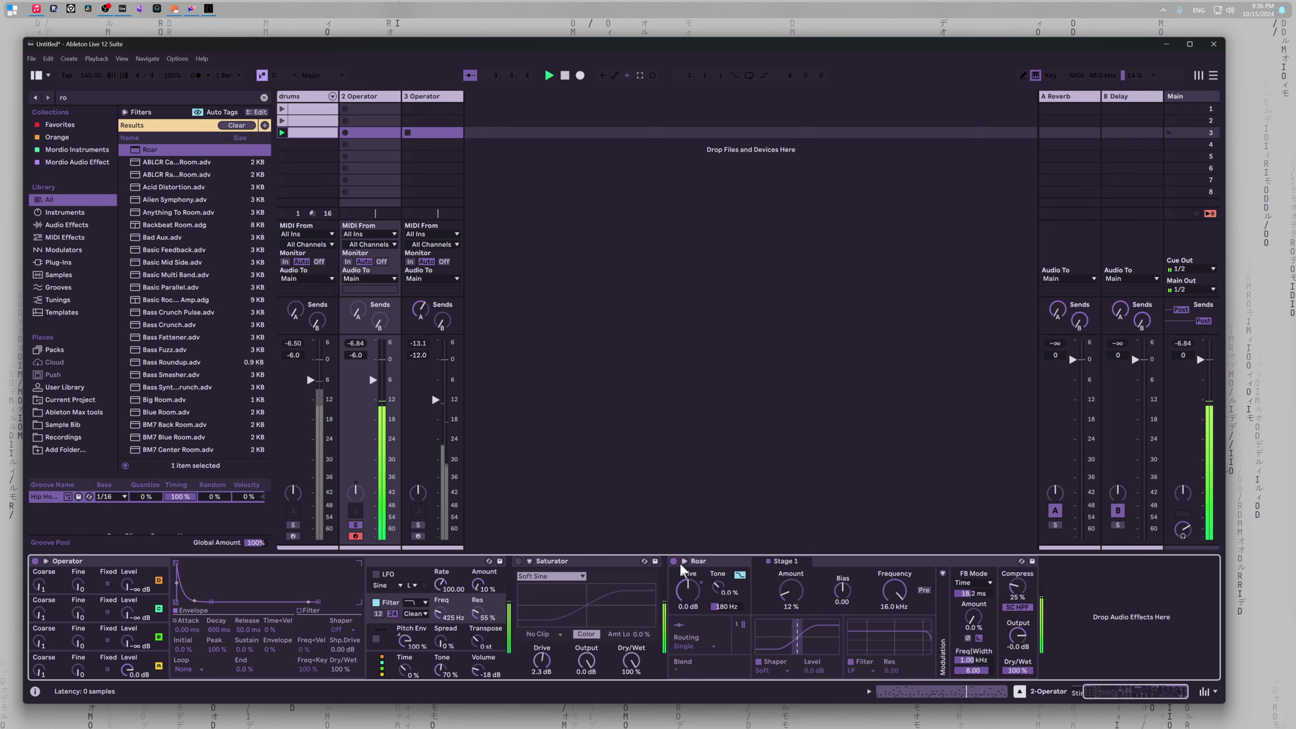
Step: Compare Saturator and Roar by bypassing each in turn, toggle the option beside Roar's Tone, and leave both devices on
{"action": "left_click", "coordinate": [518, 562]}
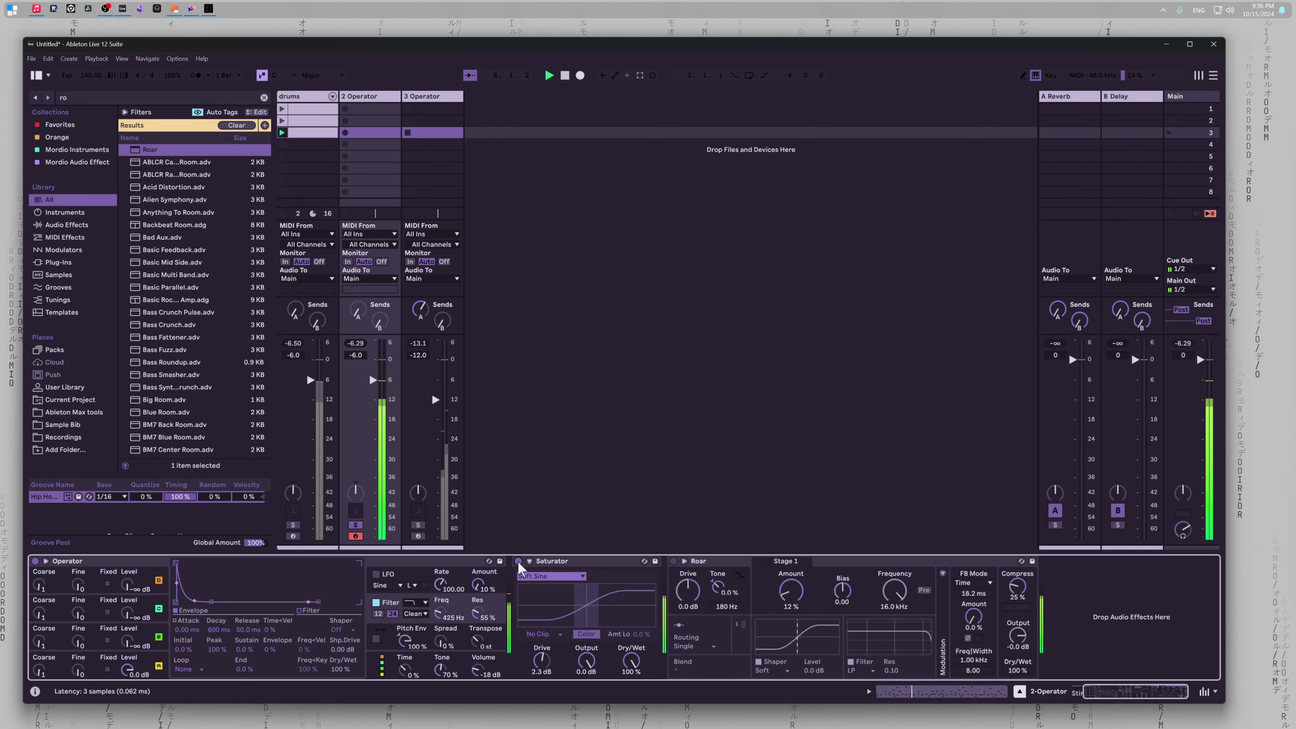
{"action": "left_click", "coordinate": [518, 561]}
{"action": "left_click", "coordinate": [674, 561]}
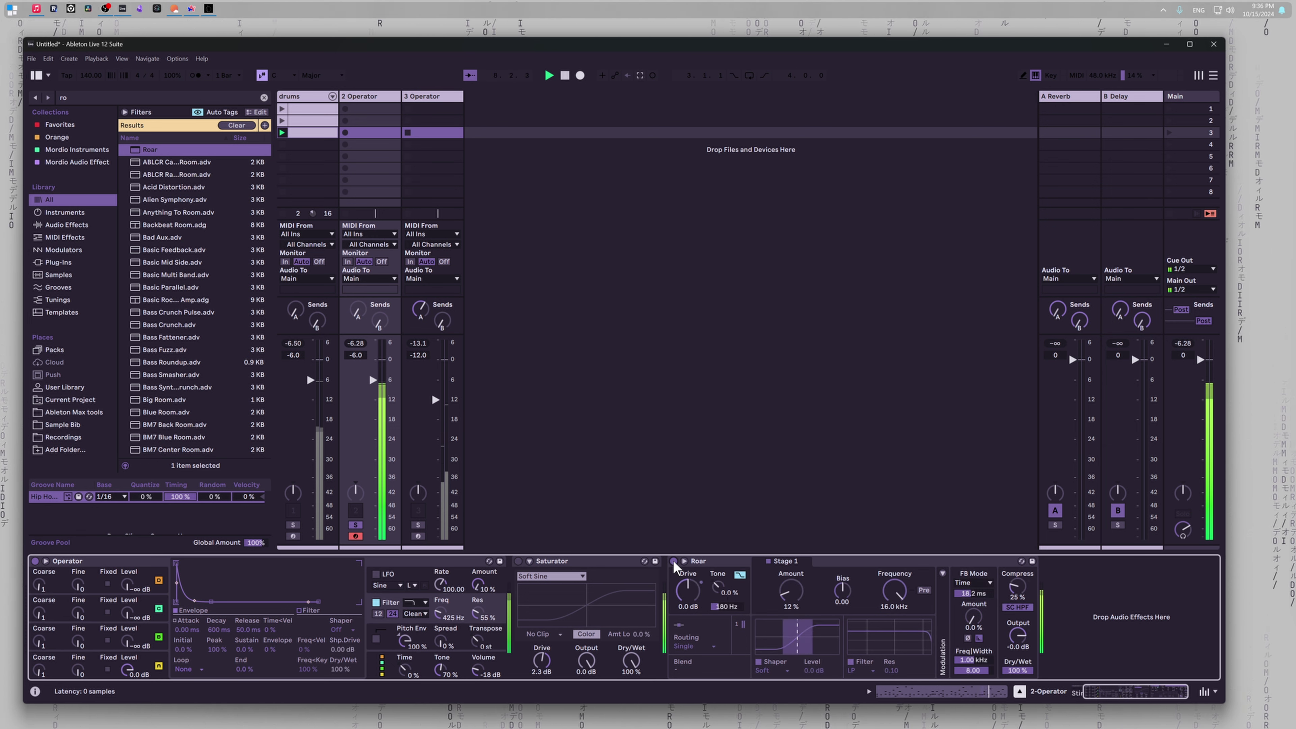
{"action": "left_click", "coordinate": [674, 562]}
{"action": "left_click", "coordinate": [674, 562]}
{"action": "left_click", "coordinate": [741, 575]}
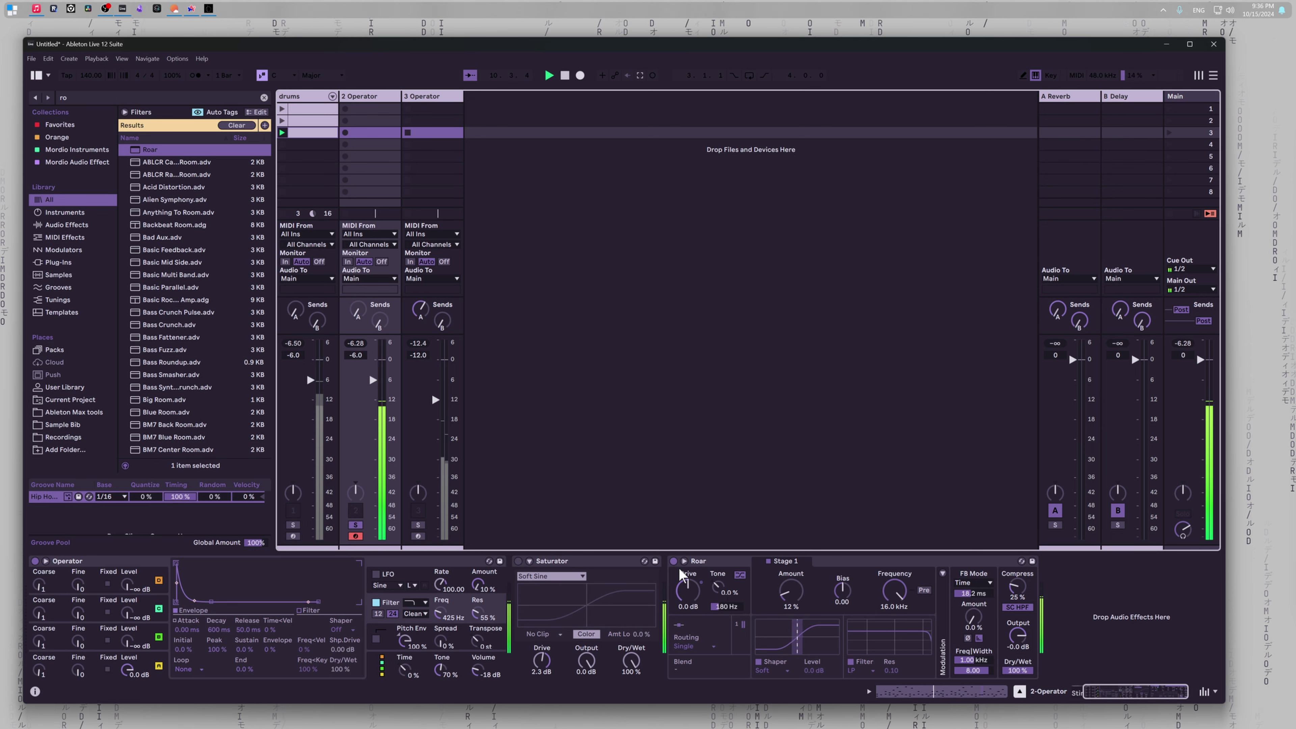
{"action": "left_click", "coordinate": [519, 562]}
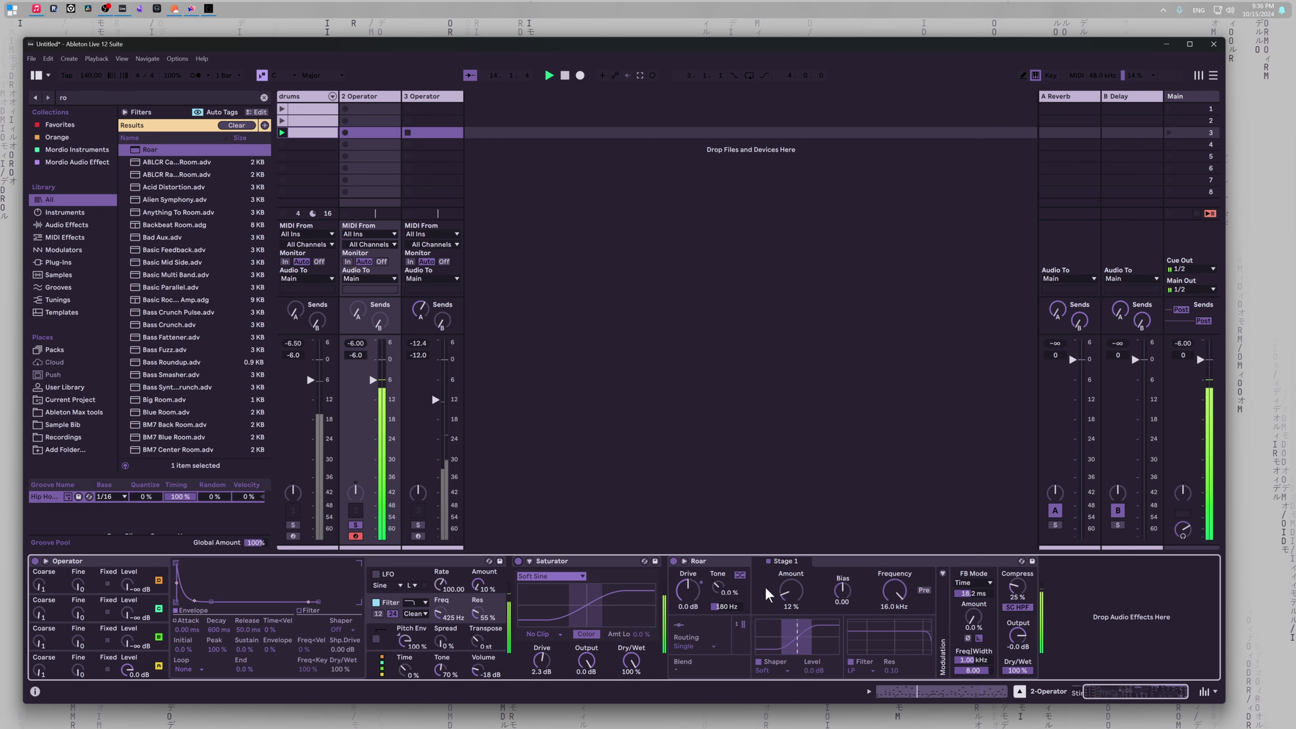
Step: Try lowering Roar's Drive, reset it to 0 dB, and set Roar's Amount to 4% with Saturator's Drive at 2.3 dB
{"action": "left_click_drag", "start_coordinate": [688, 589], "coordinate": [688, 608]}
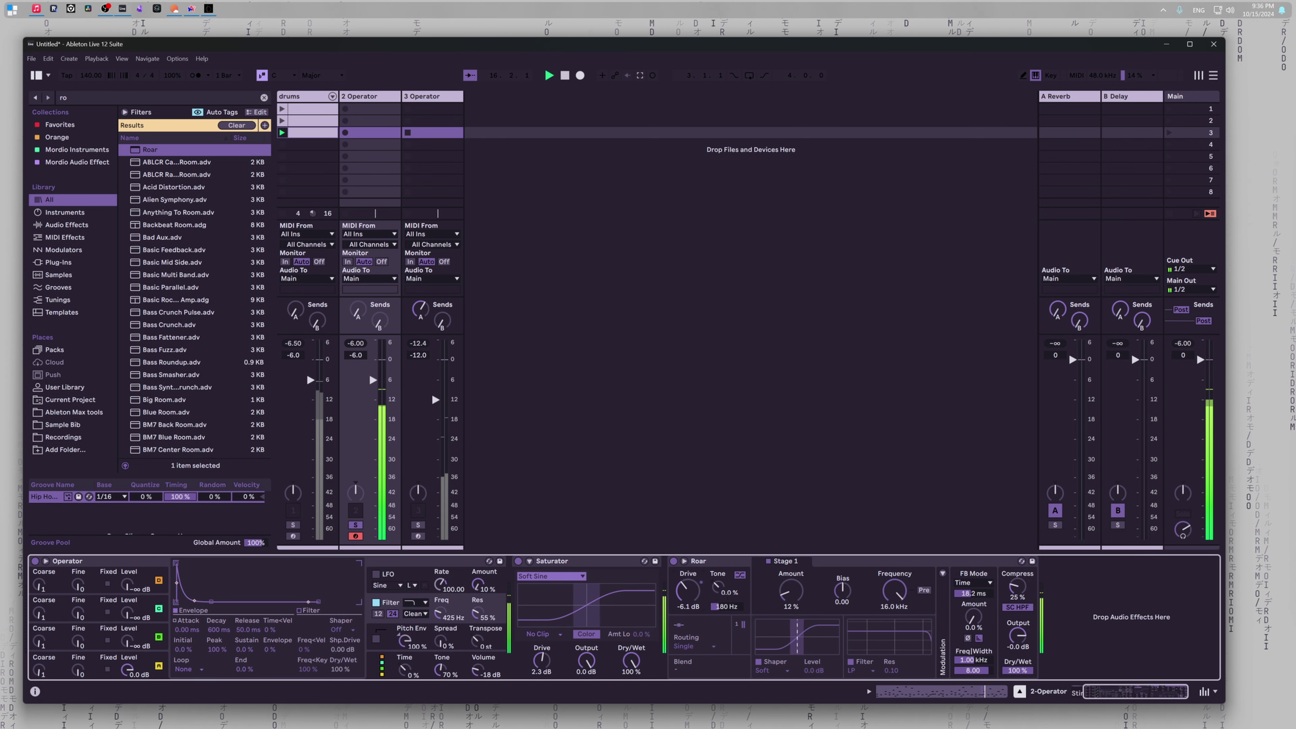
{"action": "double_click", "coordinate": [688, 590]}
{"action": "left_click_drag", "start_coordinate": [801, 587], "coordinate": [791, 593]}
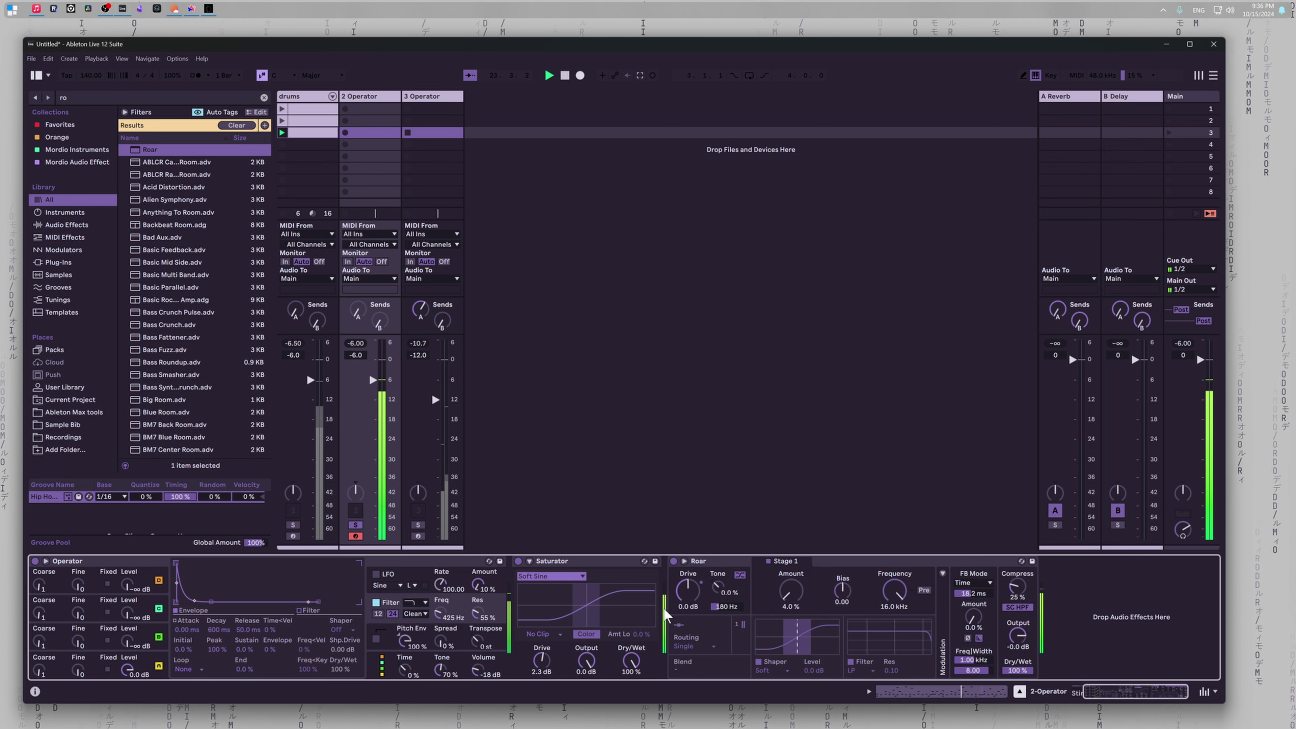
{"action": "left_click_drag", "start_coordinate": [541, 660], "coordinate": [542, 662]}
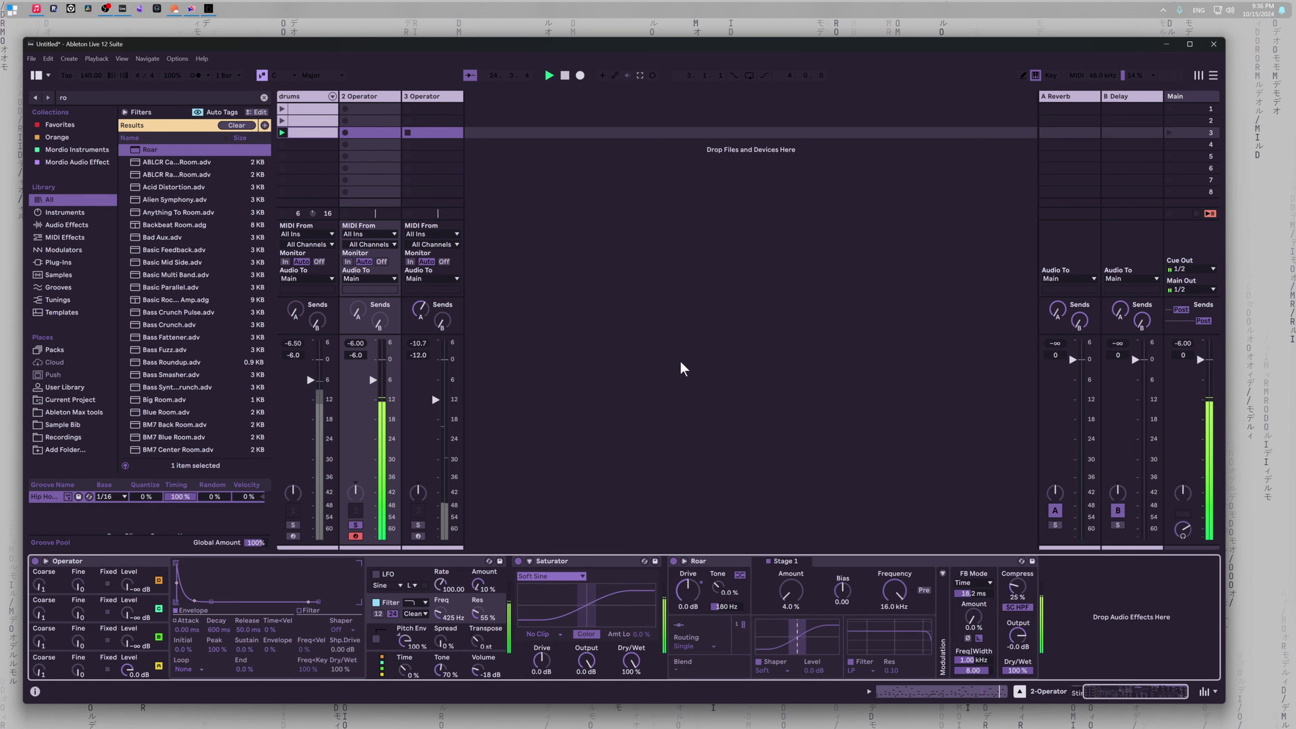
Step: Unsolo the 2 Operator track and raise the 3 Operator track's volume to -6.0 dB
{"action": "left_click", "coordinate": [680, 376]}
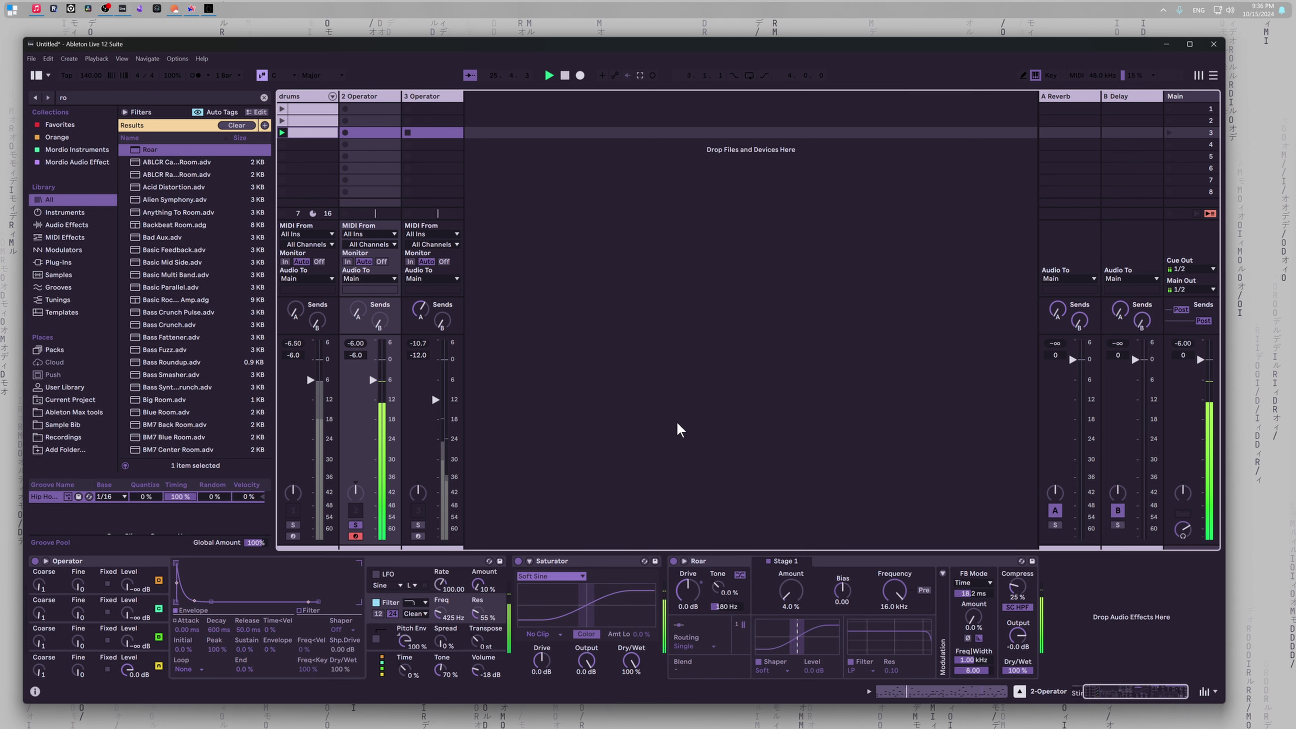
{"action": "left_click", "coordinate": [356, 525]}
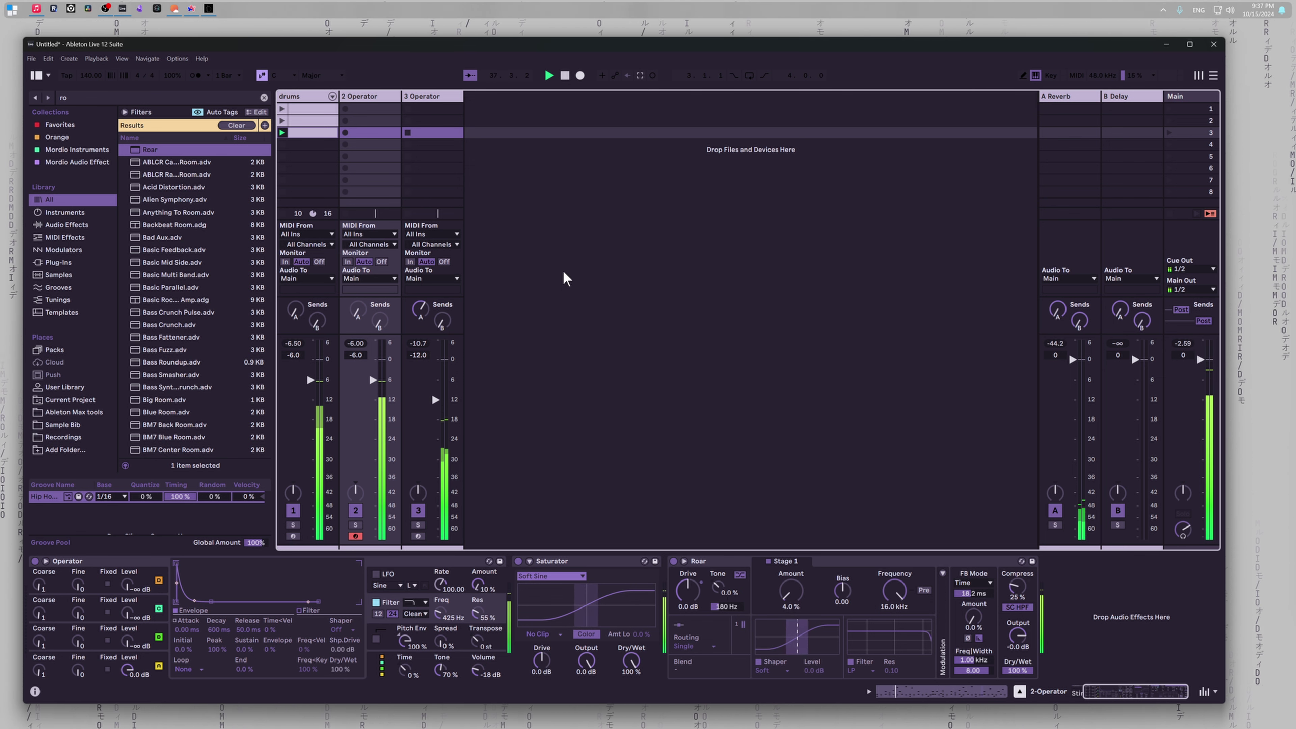
{"action": "left_click_drag", "start_coordinate": [434, 399], "coordinate": [434, 380]}
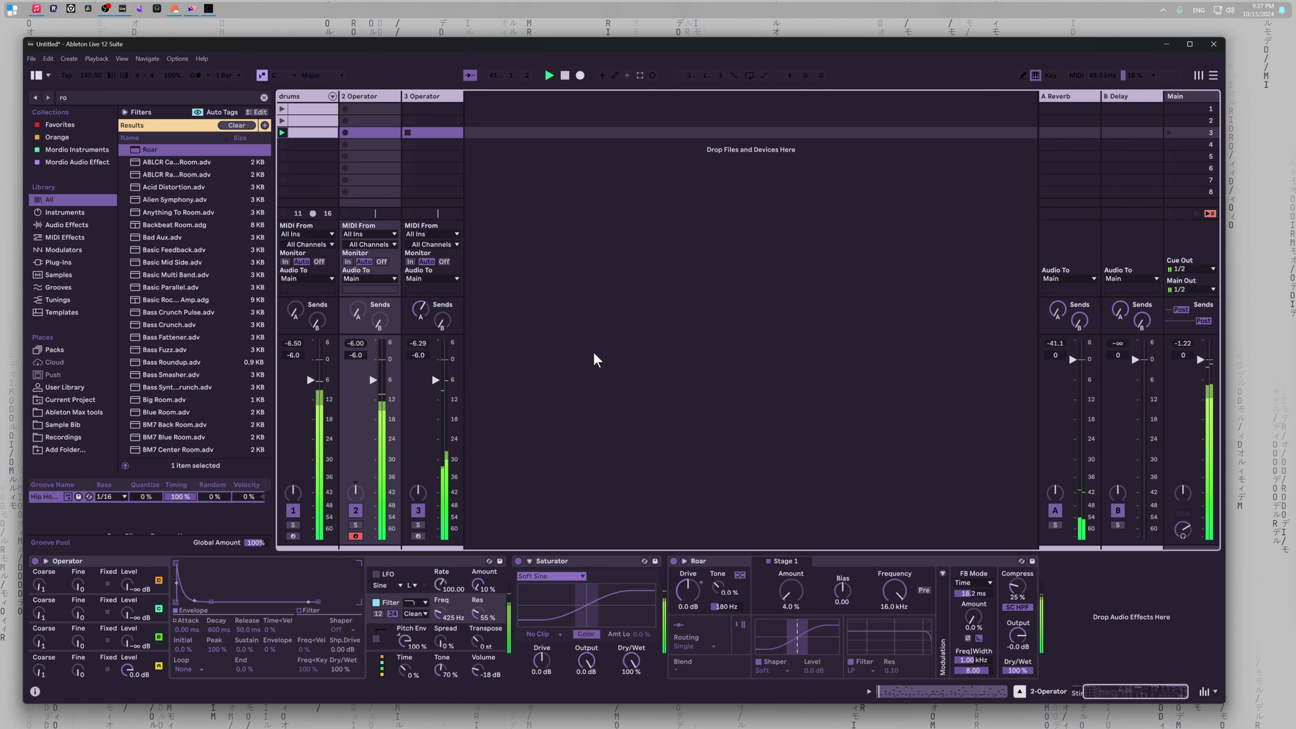
Step: Duplicate the 3 Operator track, then try resetting the copy's Reverb send and undo that change
{"action": "left_click", "coordinate": [441, 97]}
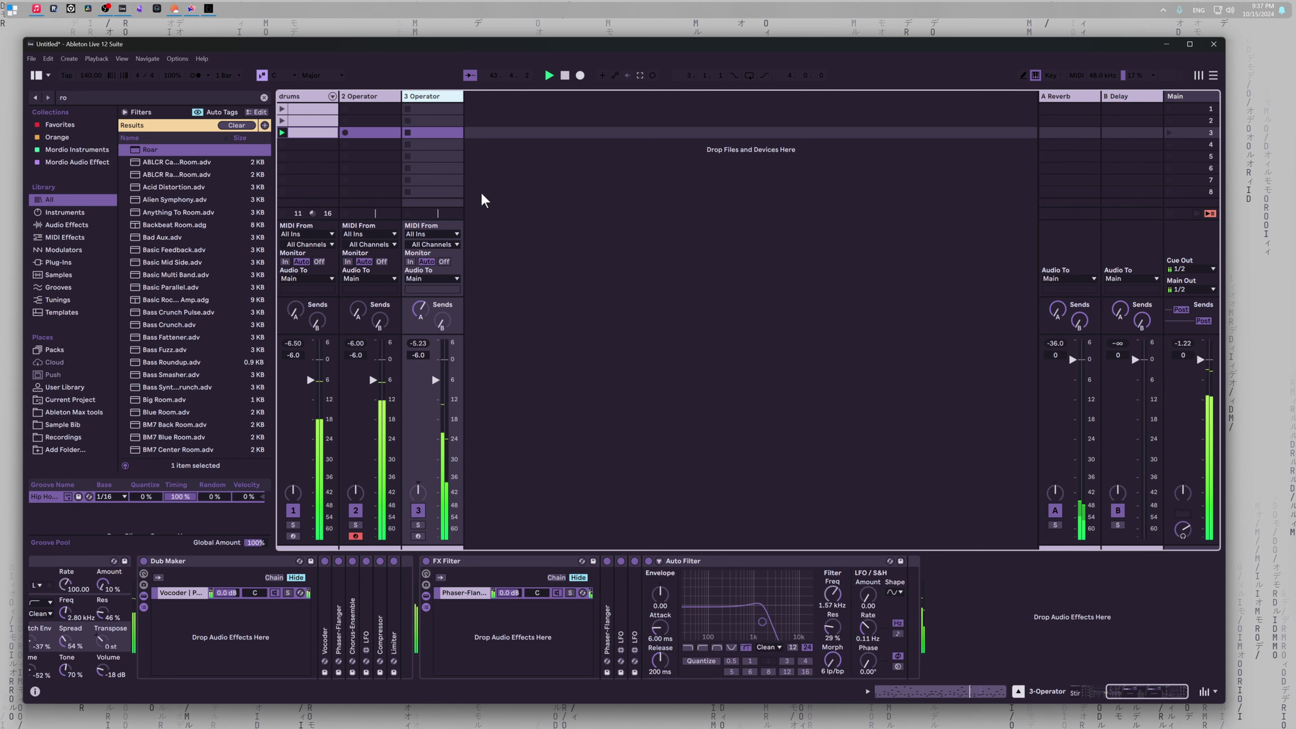
{"action": "key", "text": "ctrl+d"}
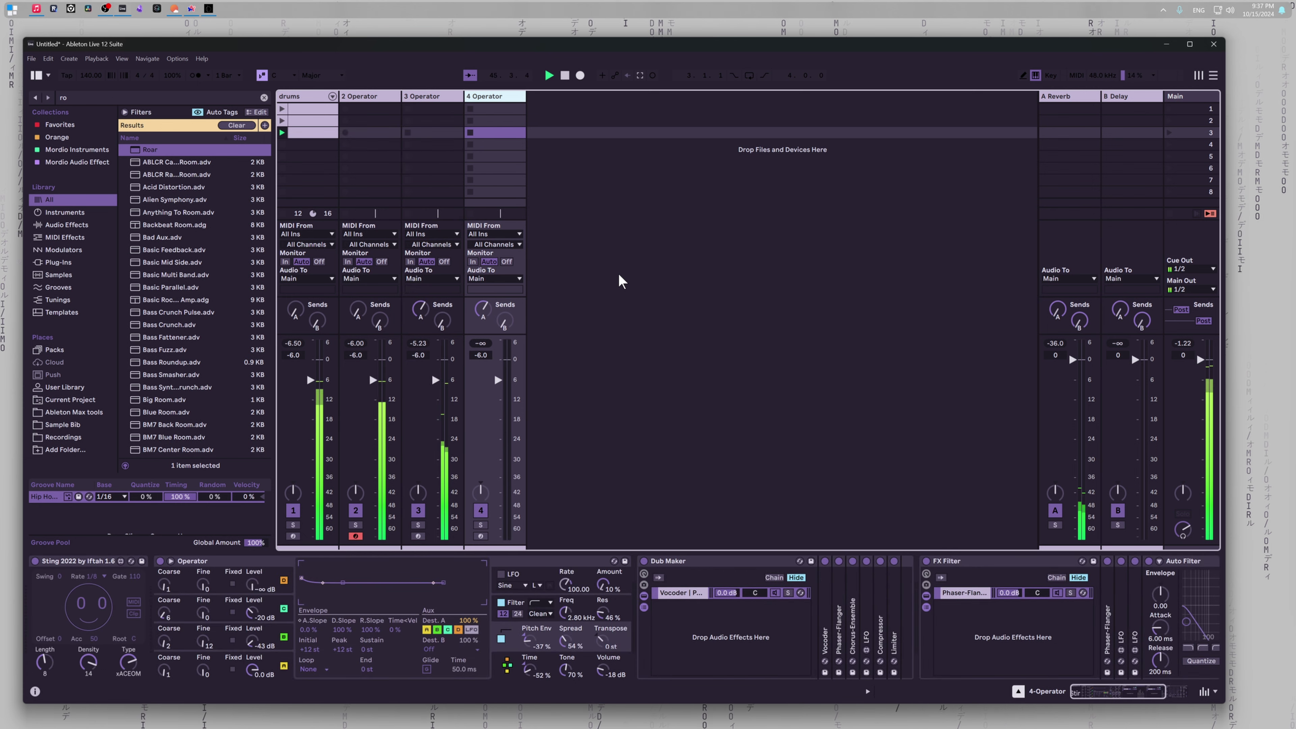
{"action": "double_click", "coordinate": [483, 312]}
{"action": "key", "text": "ctrl+z"}
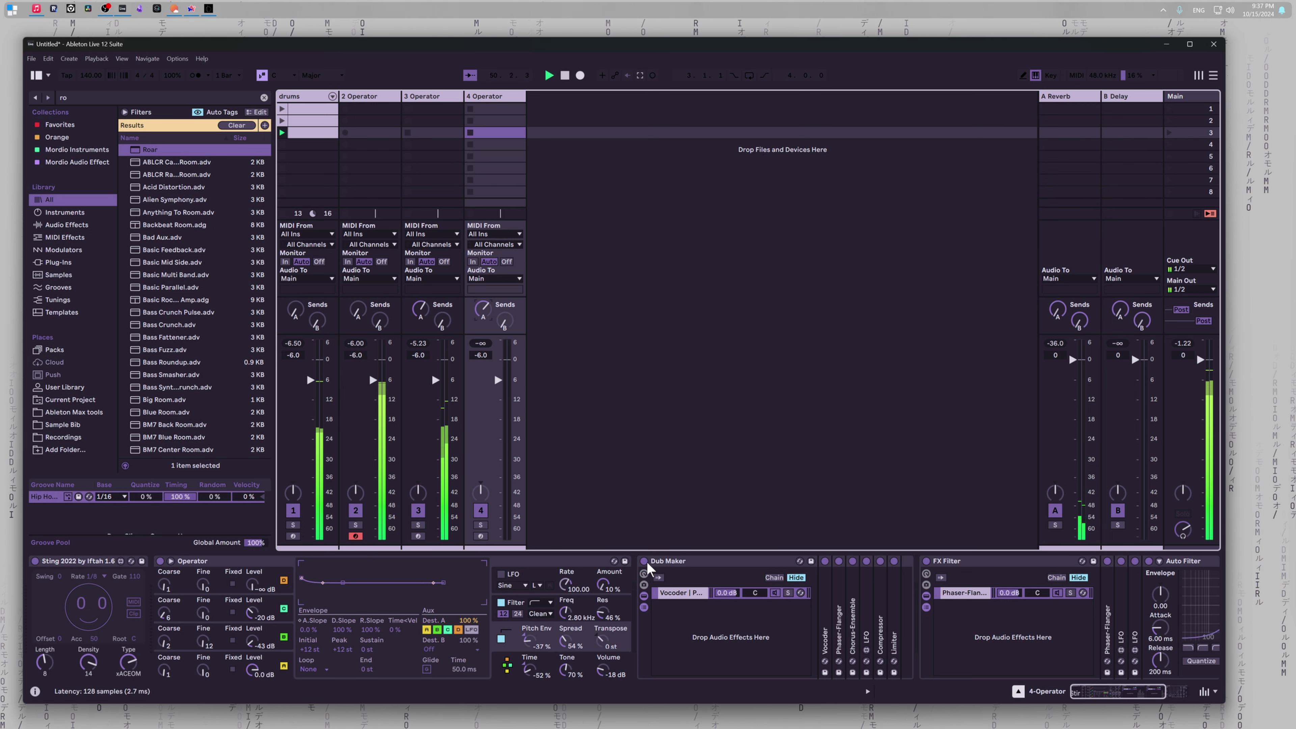
Step: Delete the Dub Maker and FX Filter racks from the 4 Operator track
{"action": "left_click", "coordinate": [676, 561]}
{"action": "key", "text": "Delete"}
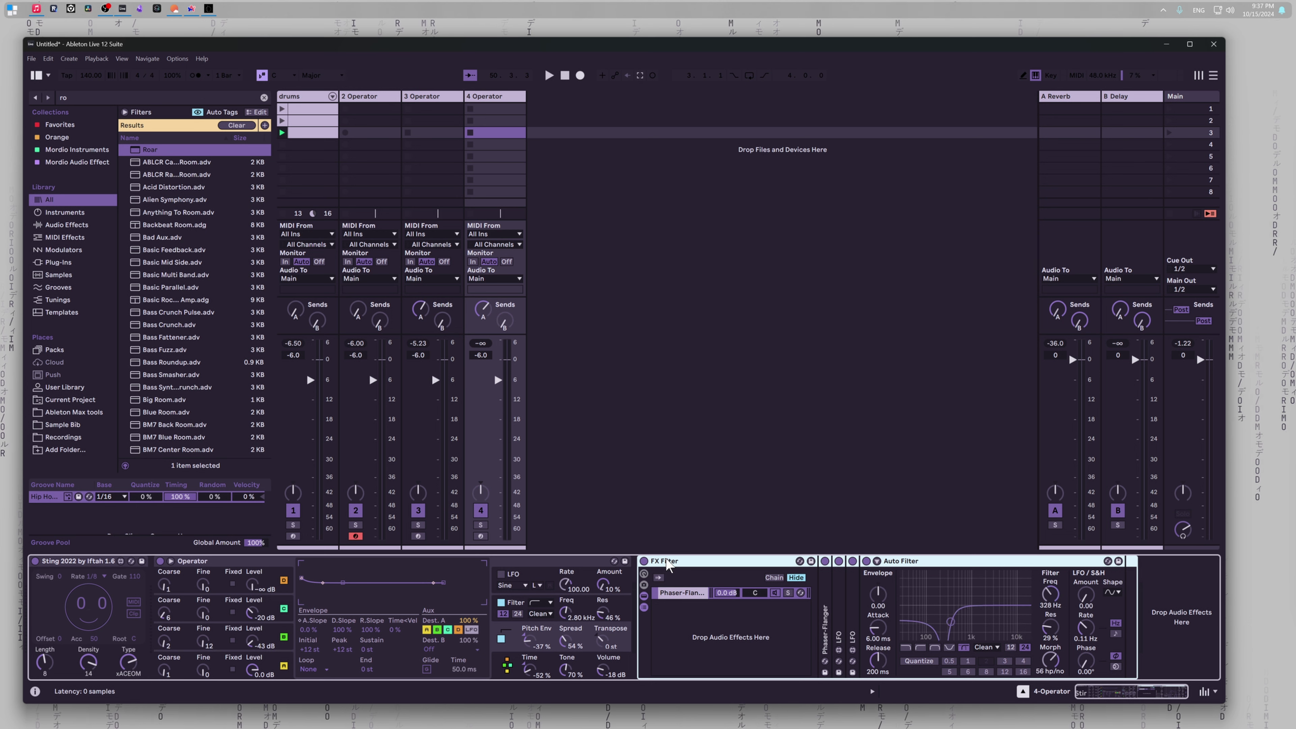
{"action": "key", "text": "Delete"}
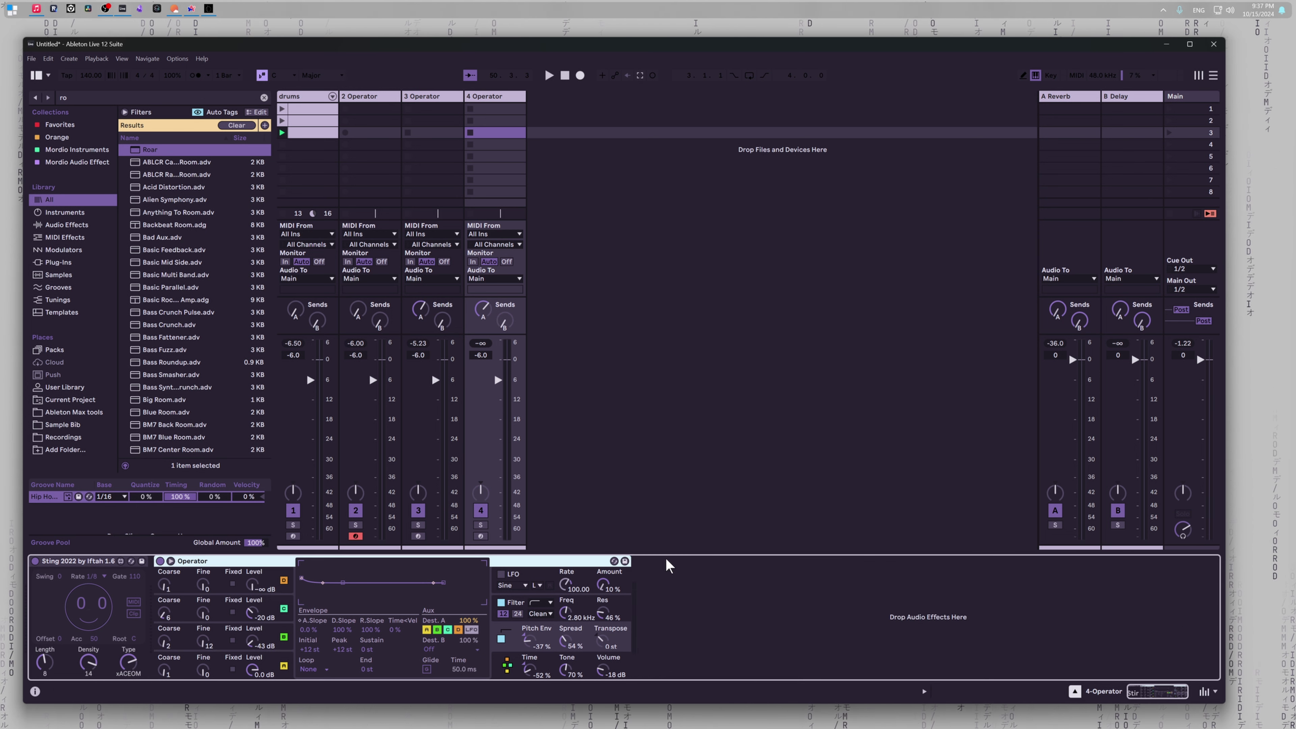
Step: Clear the browser search, add the Overtoner movement rack from Mordio Audio Effect to 4 Operator, and start playback
{"action": "key", "text": "ctrl+f"}
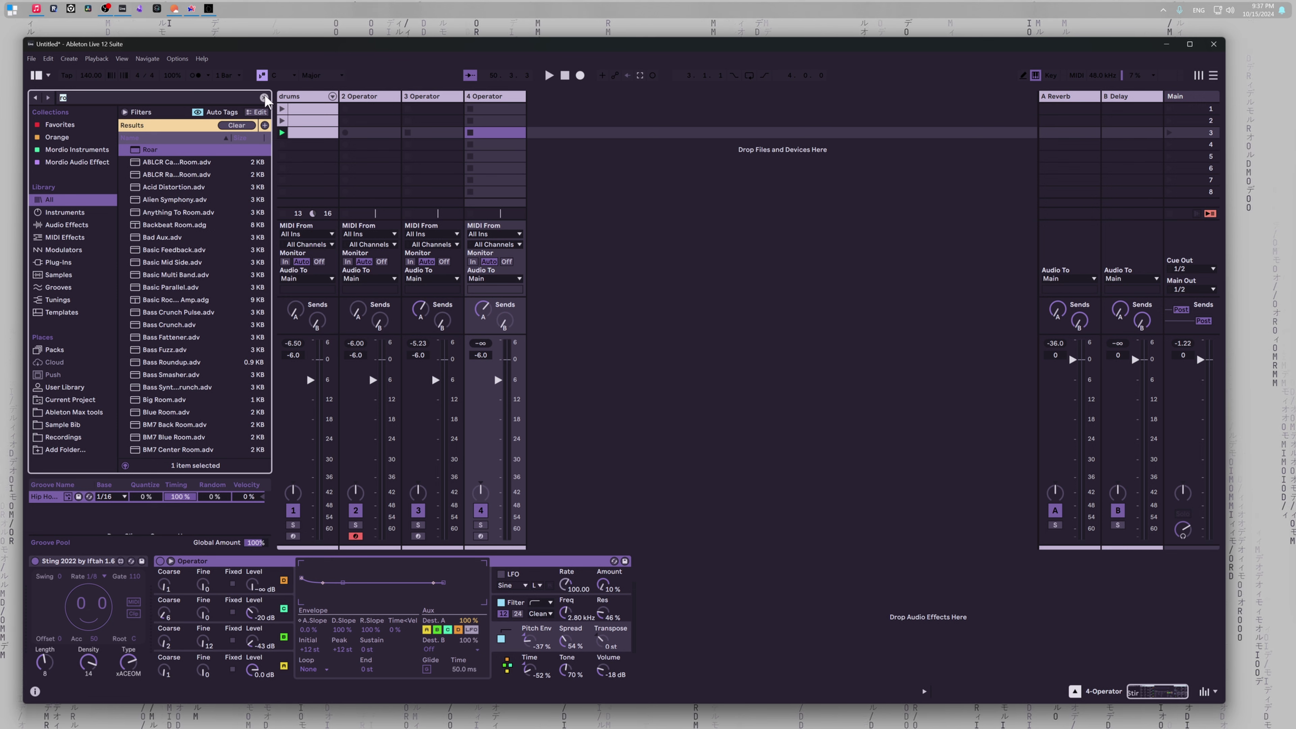
{"action": "key", "text": "BackSpace"}
{"action": "left_click", "coordinate": [90, 163]}
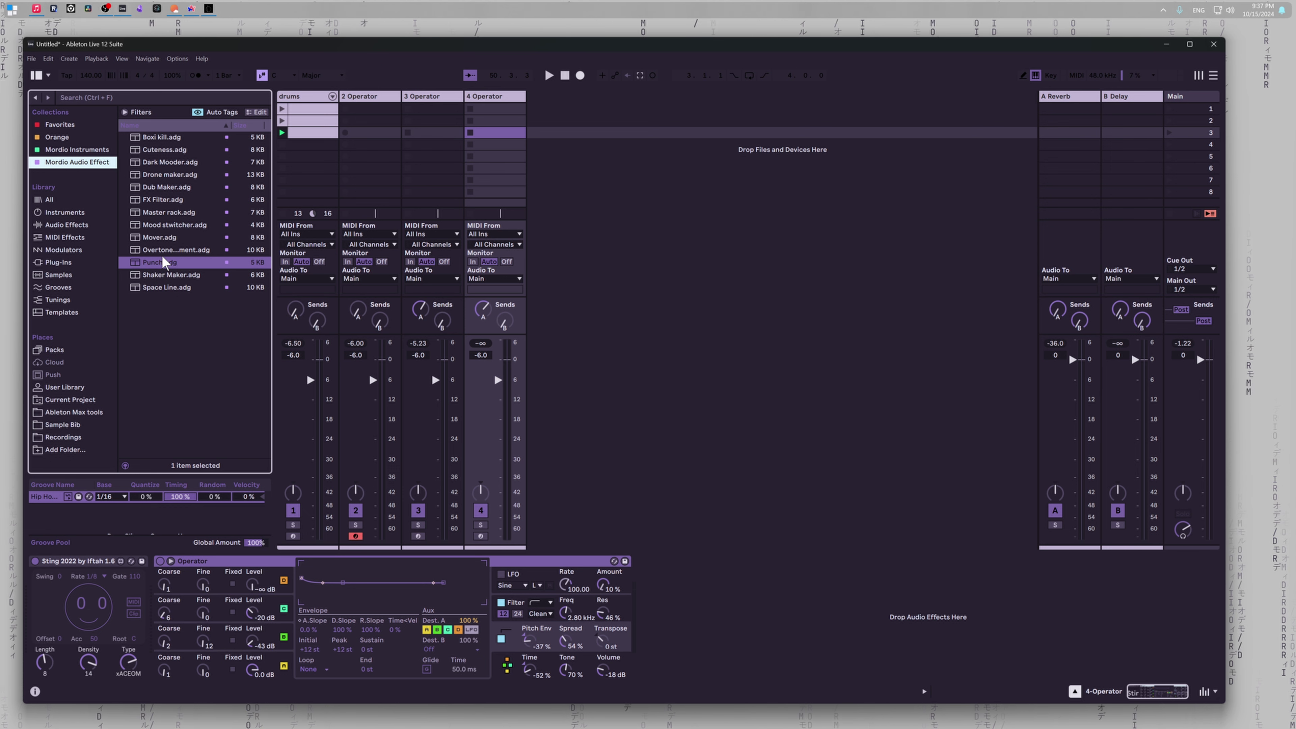
{"action": "left_click_drag", "start_coordinate": [160, 251], "coordinate": [495, 511]}
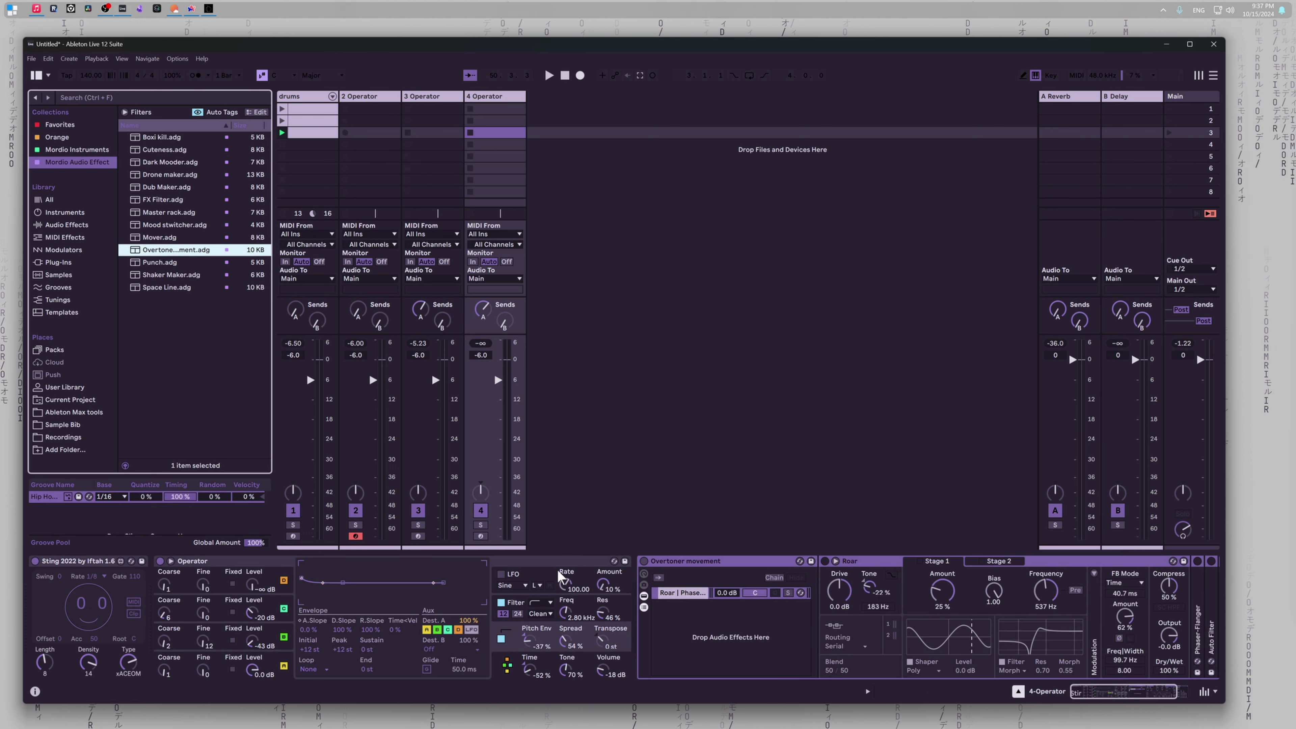
{"action": "key", "text": "space"}
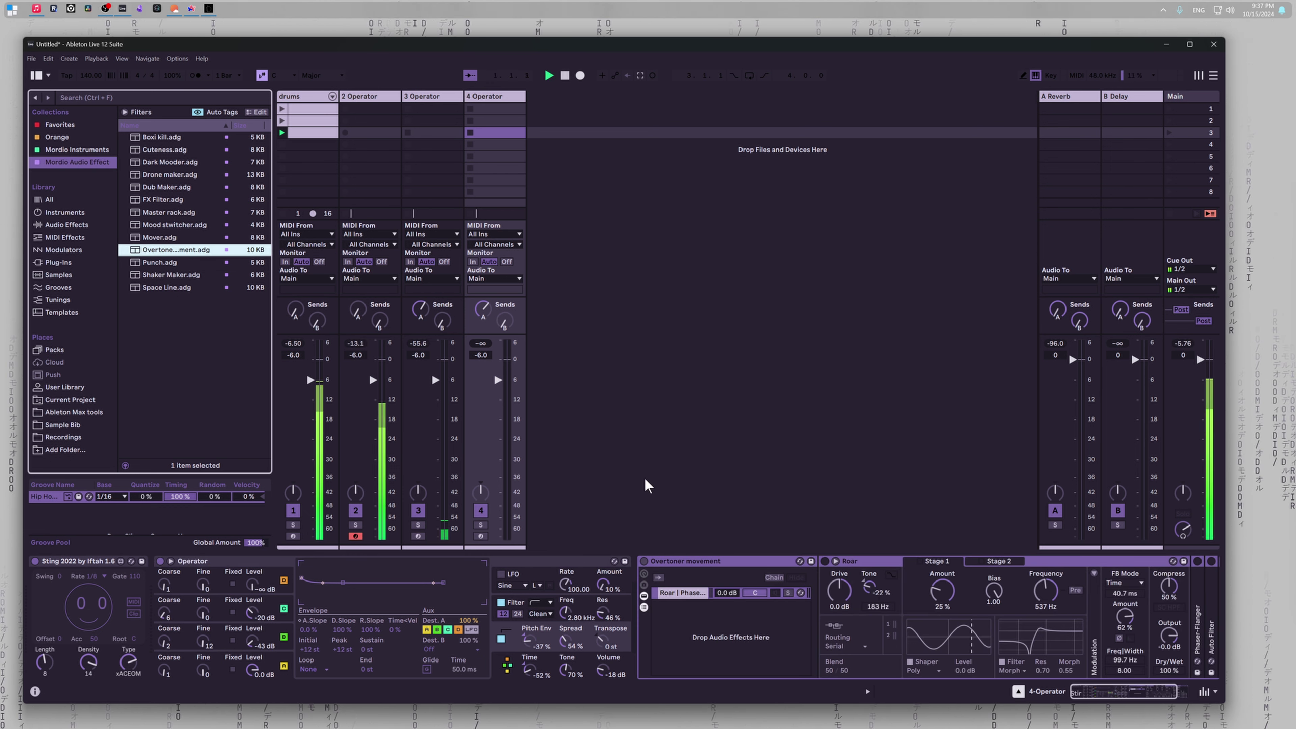
Step: Solo the 4 Operator track and restart playback
{"action": "left_click", "coordinate": [486, 111]}
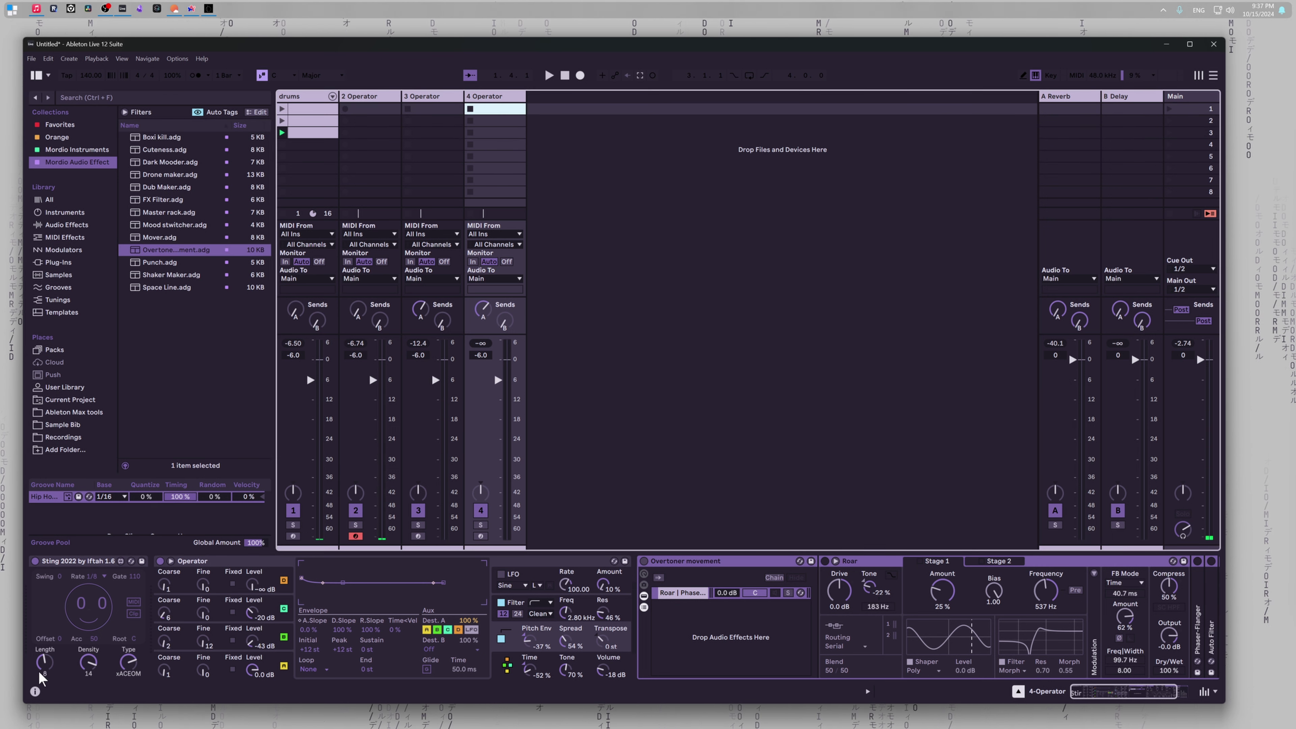
{"action": "left_click", "coordinate": [480, 526]}
{"action": "key", "text": "space"}
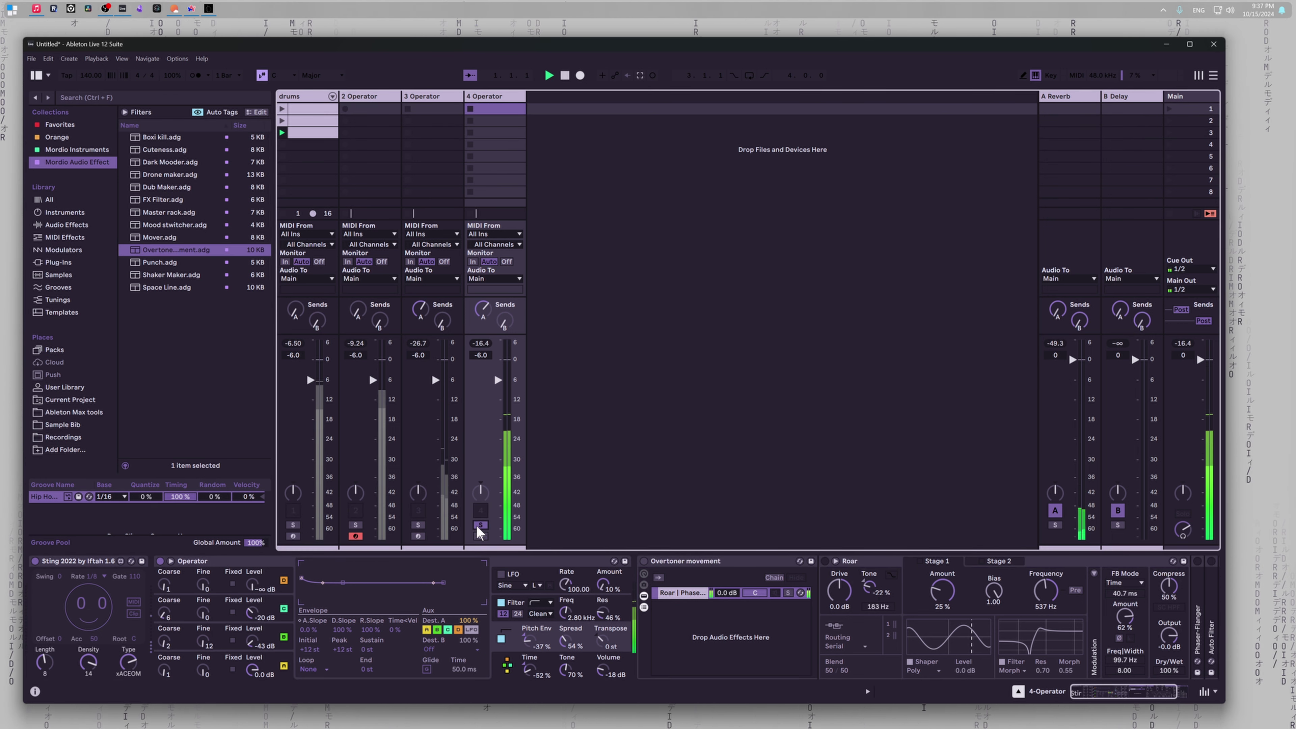
Step: Unfold the Phaser-Flanger in the Overtoner movement rack
{"action": "scroll", "coordinate": [519, 613], "scroll_direction": "right", "scroll_amount": 3}
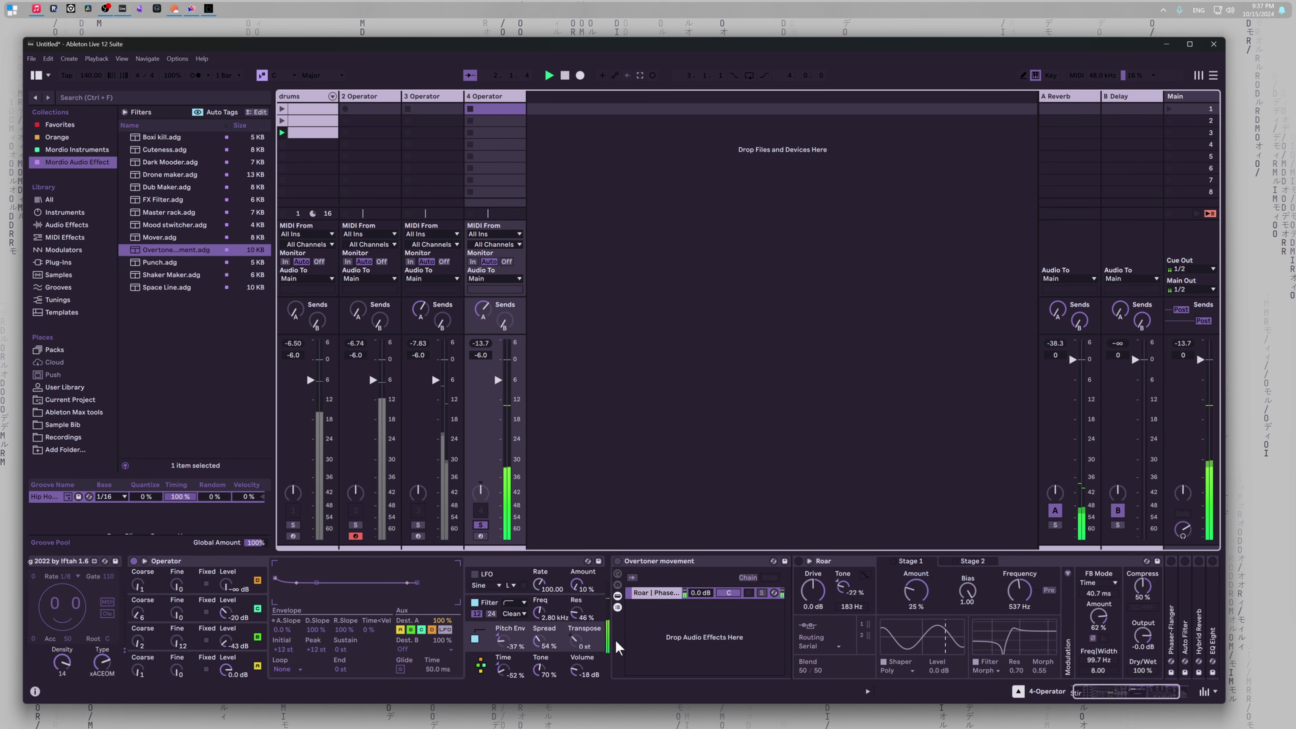
{"action": "left_click", "coordinate": [537, 594]}
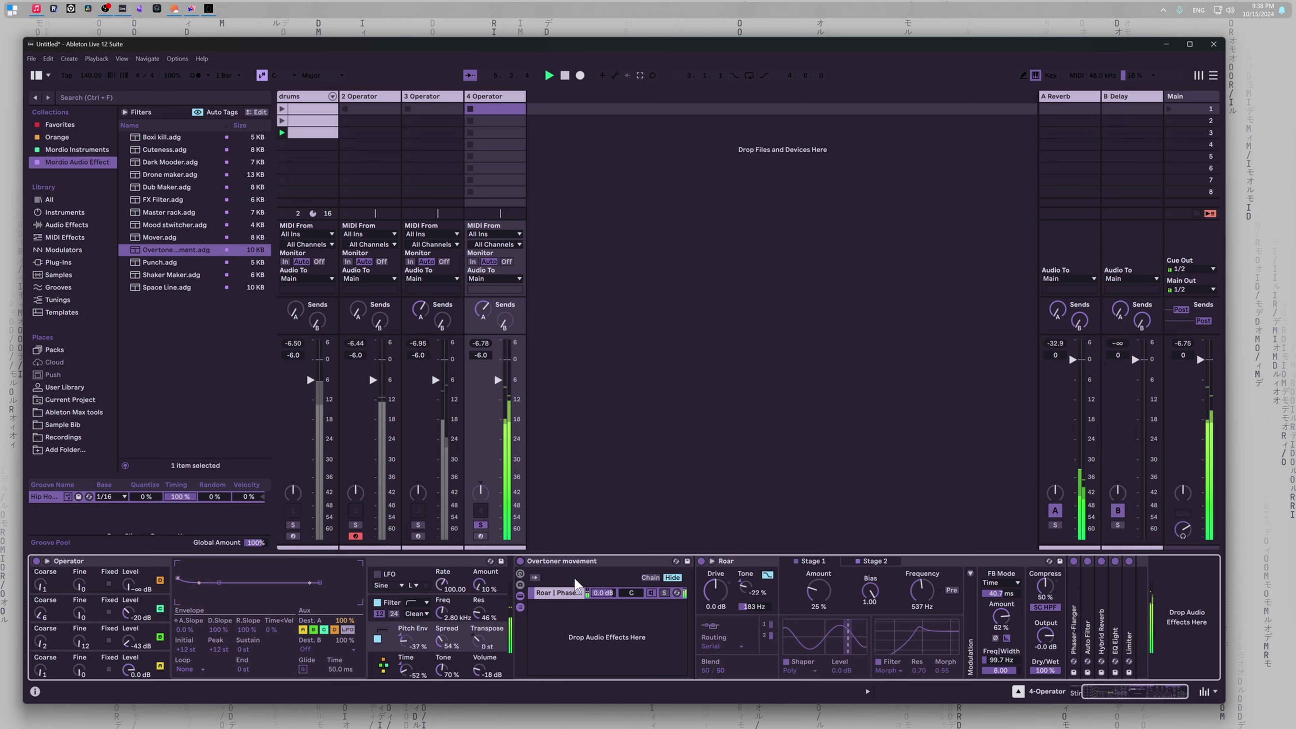
{"action": "double_click", "coordinate": [1073, 602]}
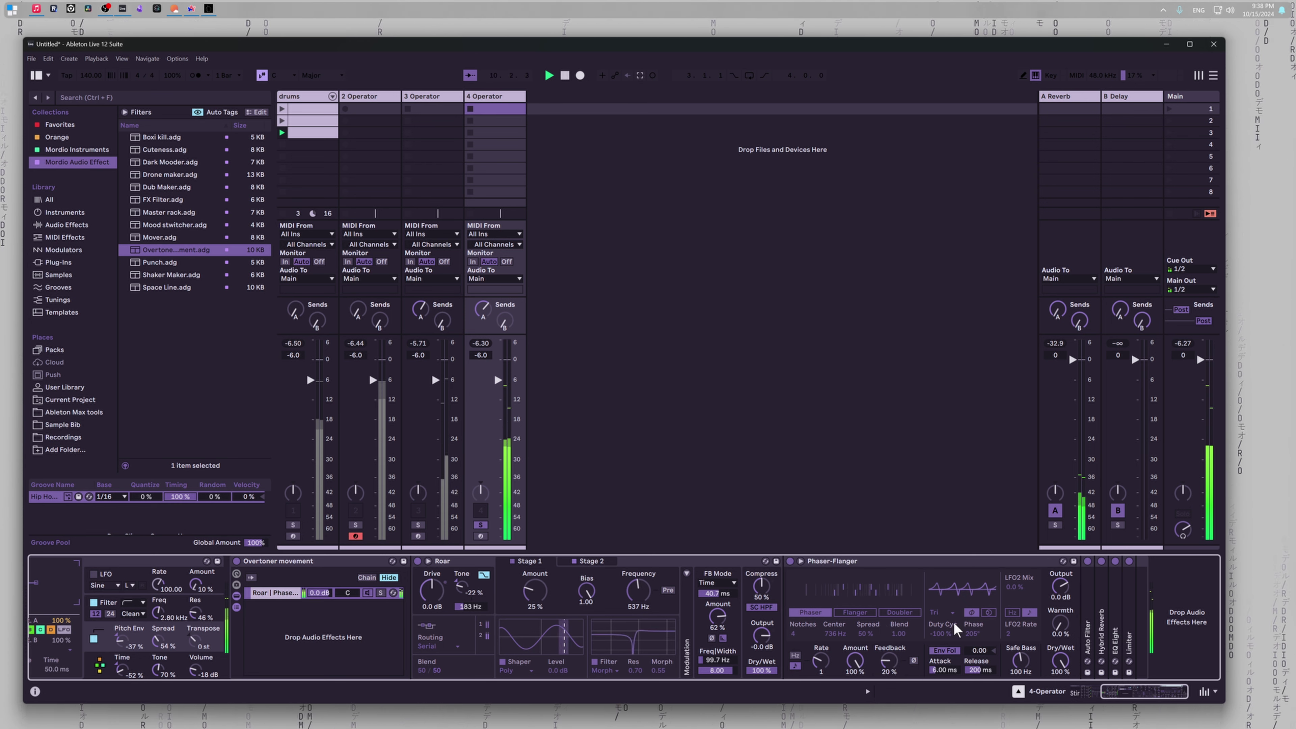
Step: Reset the Phaser-Flanger's LFO duty cycle, then fold that device and unfold the Hybrid Reverb in its place
{"action": "double_click", "coordinate": [941, 633]}
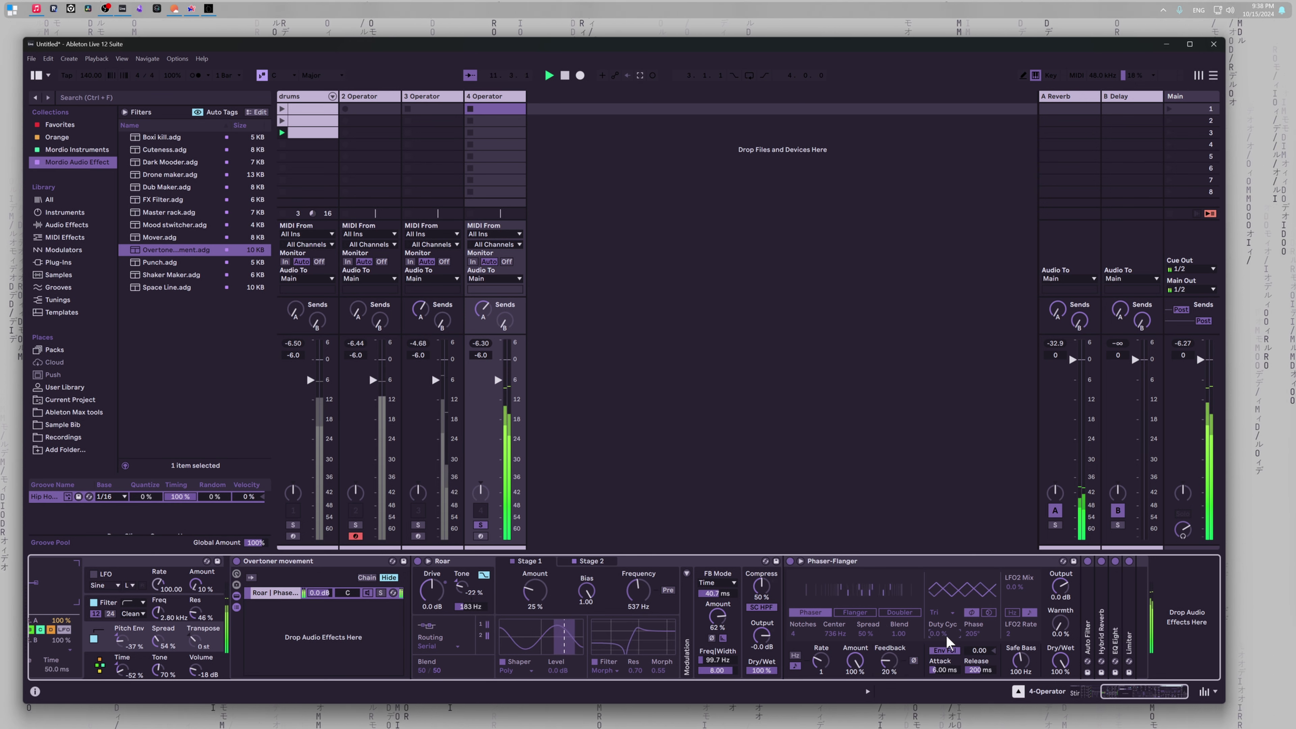
{"action": "double_click", "coordinate": [837, 562]}
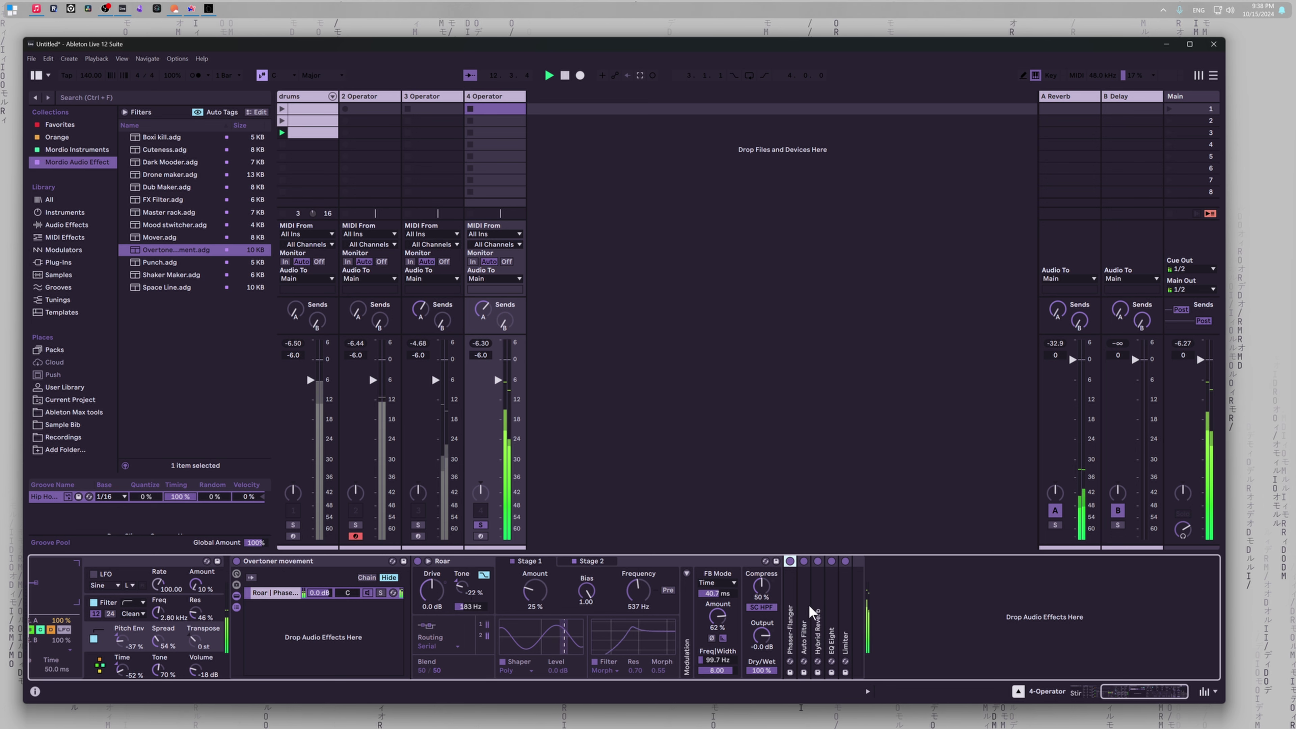
{"action": "double_click", "coordinate": [818, 631]}
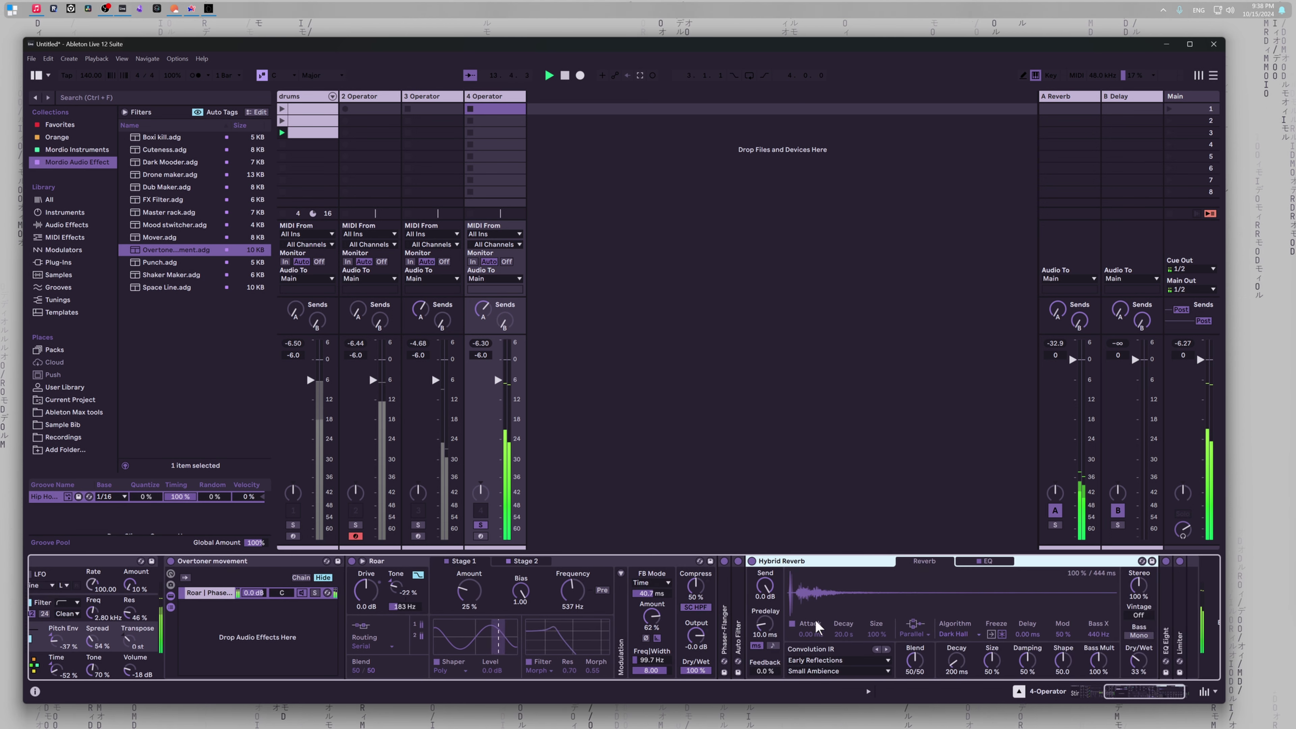
Step: Turn 4 Operator's reverb send fully down and step the Hybrid Reverb's early-reflections impulse response to Synagogue Wide LR
{"action": "left_click", "coordinate": [483, 310]}
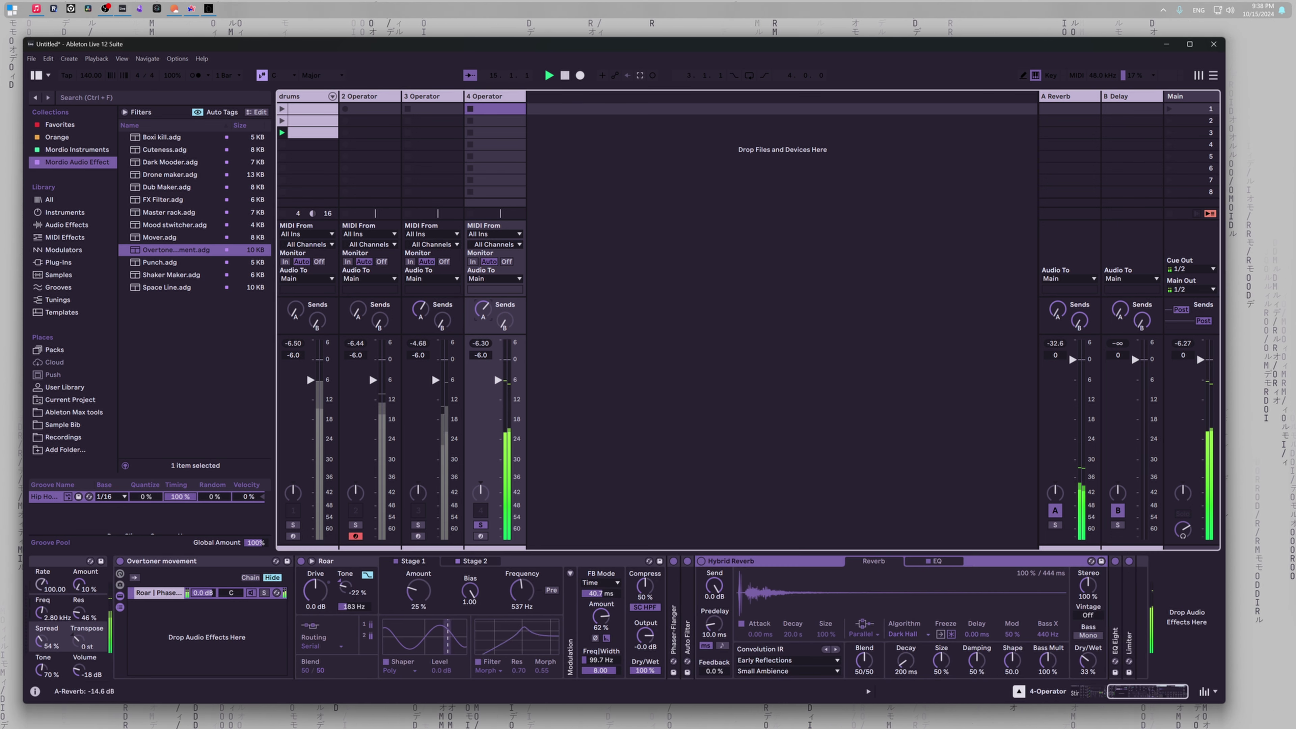
{"action": "left_click", "coordinate": [835, 649]}
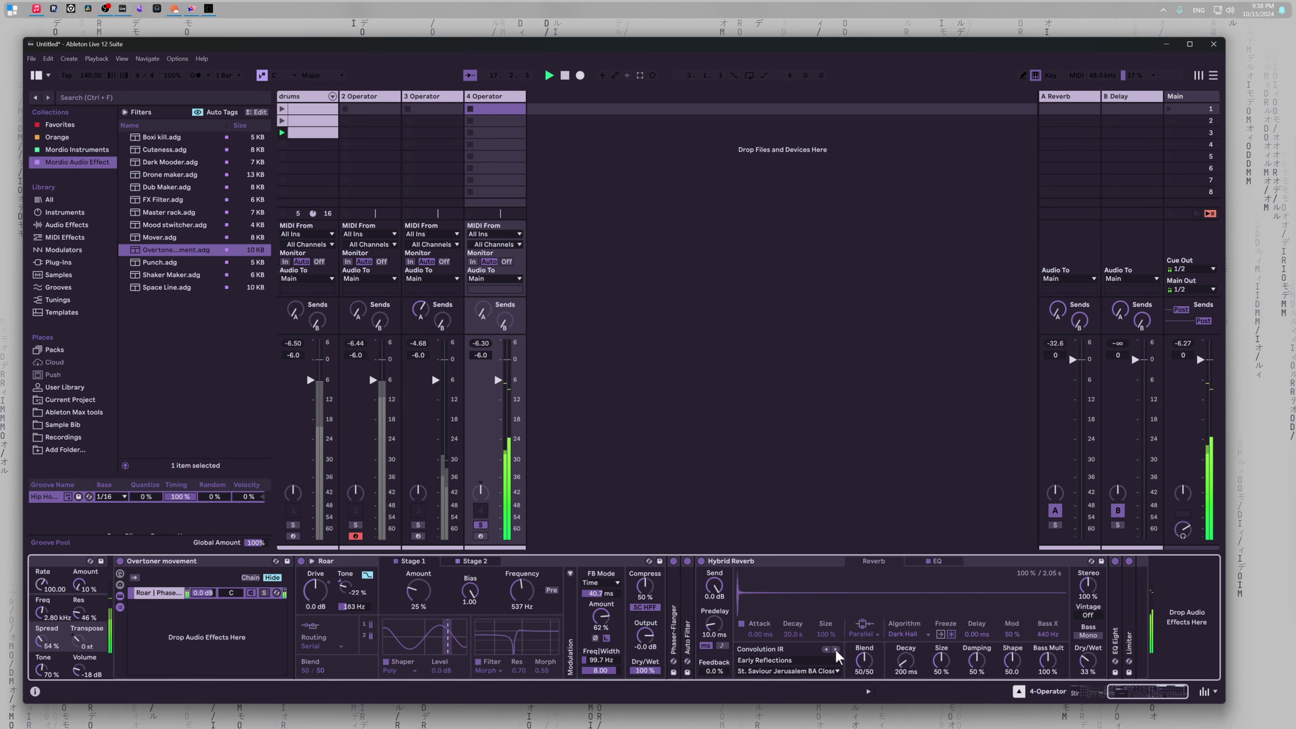
{"action": "left_click", "coordinate": [835, 650]}
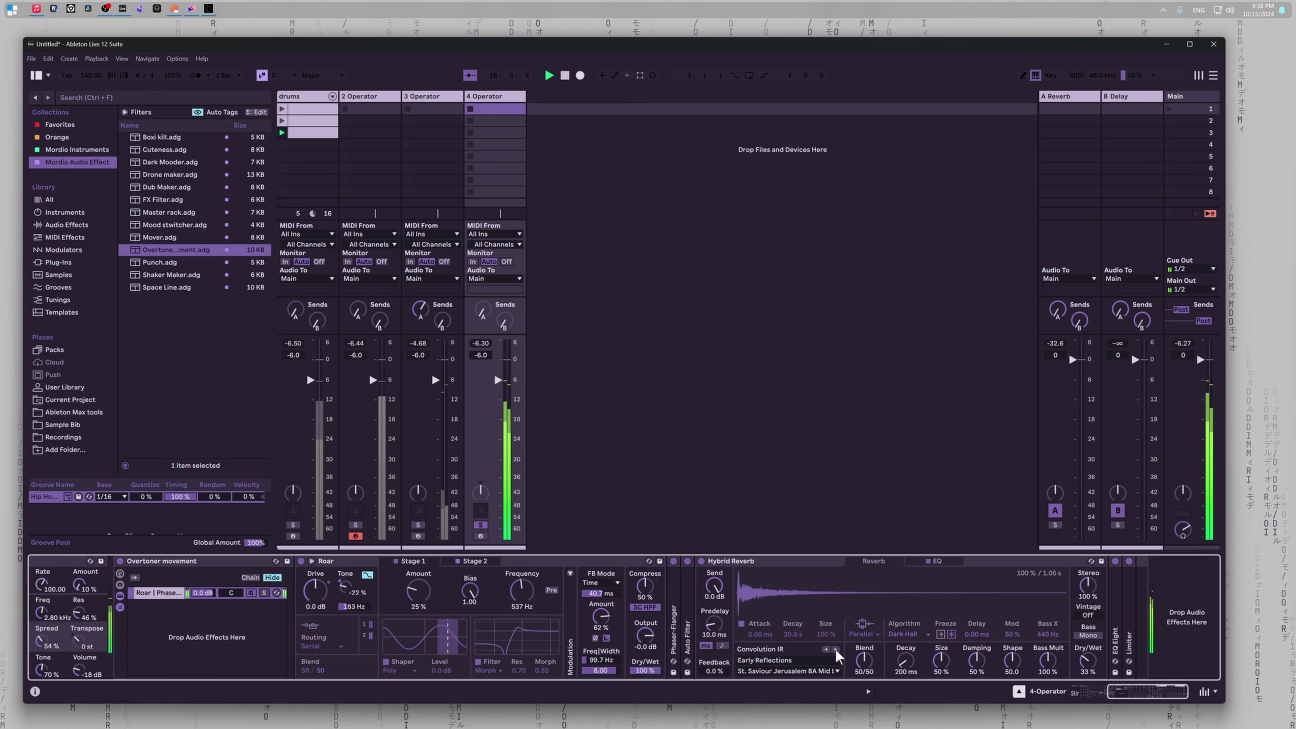
{"action": "left_click", "coordinate": [836, 651]}
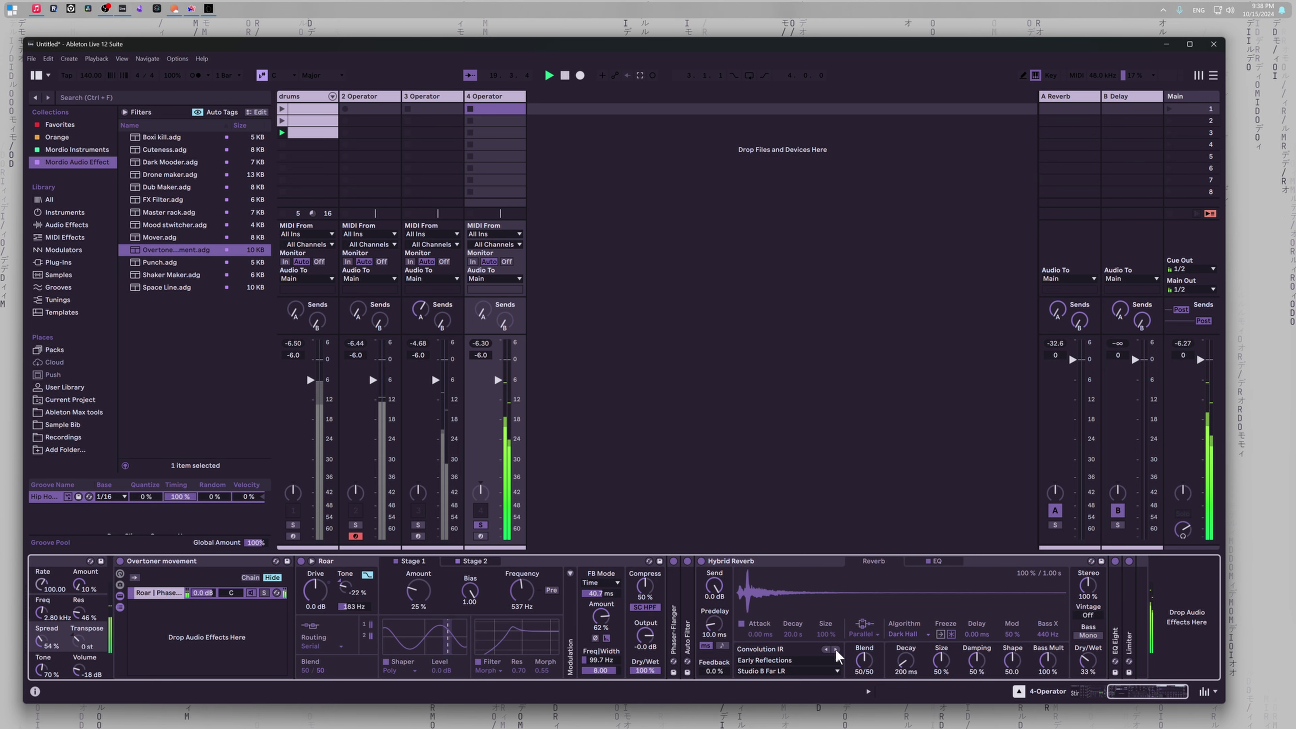
{"action": "left_click", "coordinate": [835, 651]}
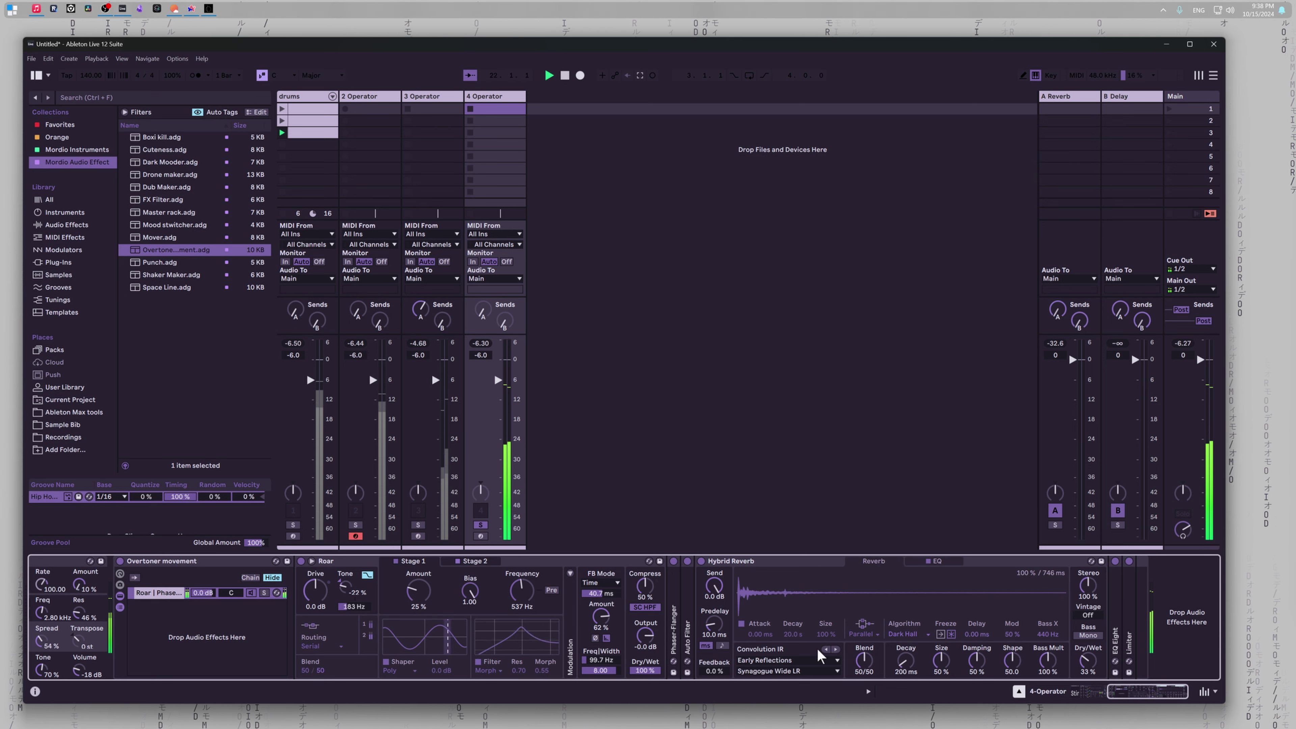
Step: Unsolo 4 Operator and set Roar's feedback time to 10.1 ms, feedback filter frequency to 120 Hz and width to 5.81
{"action": "left_click", "coordinate": [684, 467]}
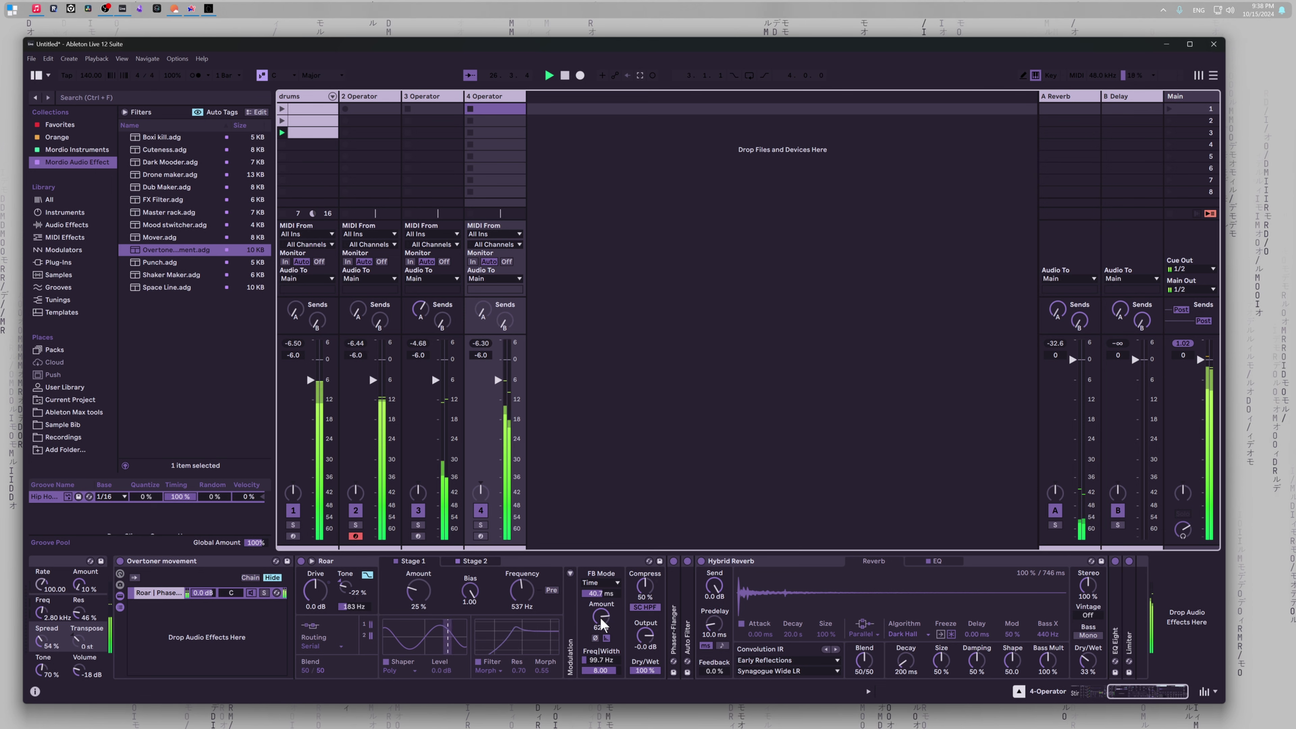
{"action": "left_click_drag", "start_coordinate": [597, 595], "coordinate": [596, 619]}
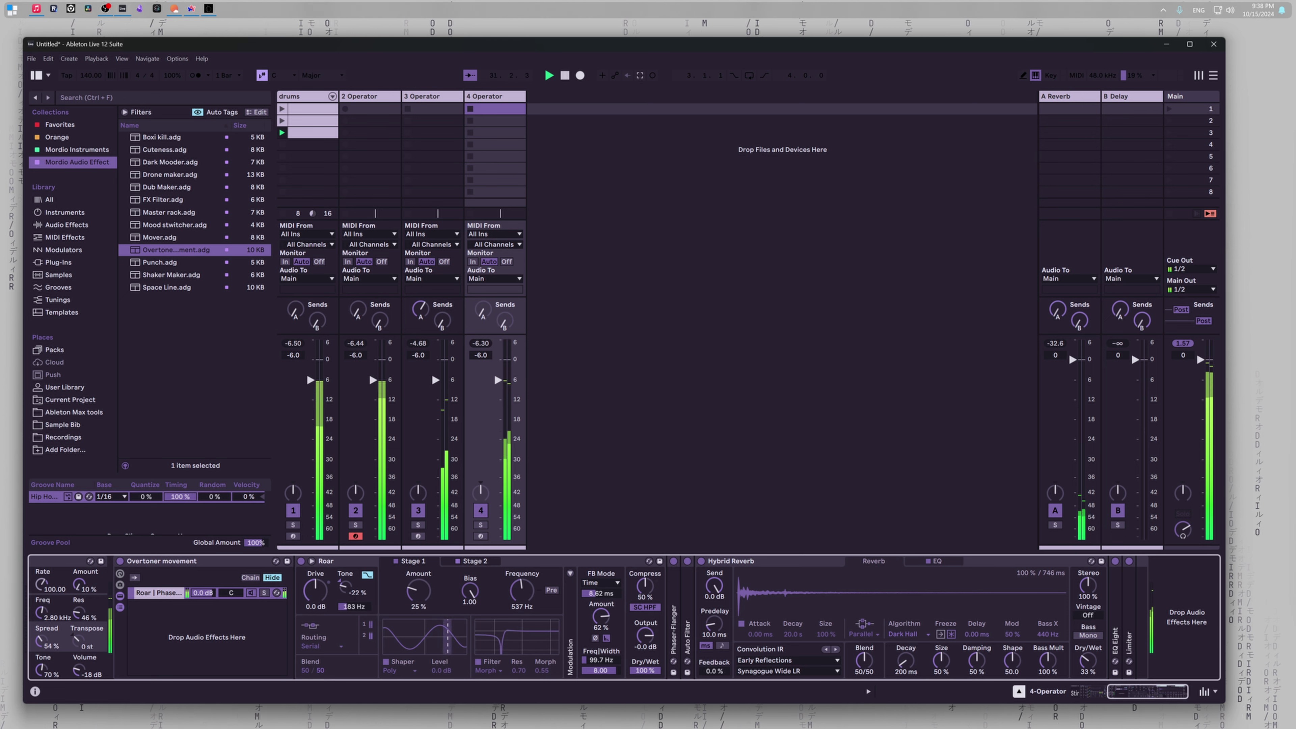
{"action": "left_click_drag", "start_coordinate": [596, 594], "coordinate": [597, 588]}
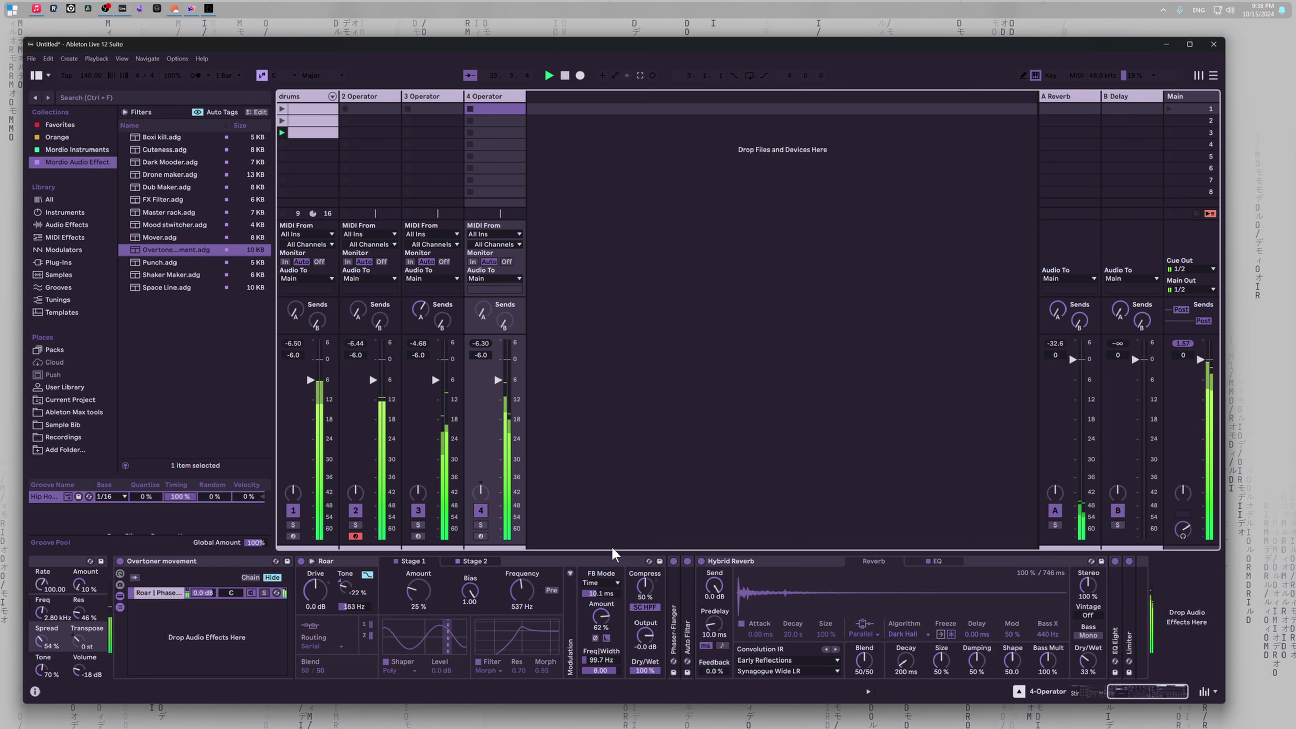
{"action": "left_click_drag", "start_coordinate": [595, 659], "coordinate": [595, 654]}
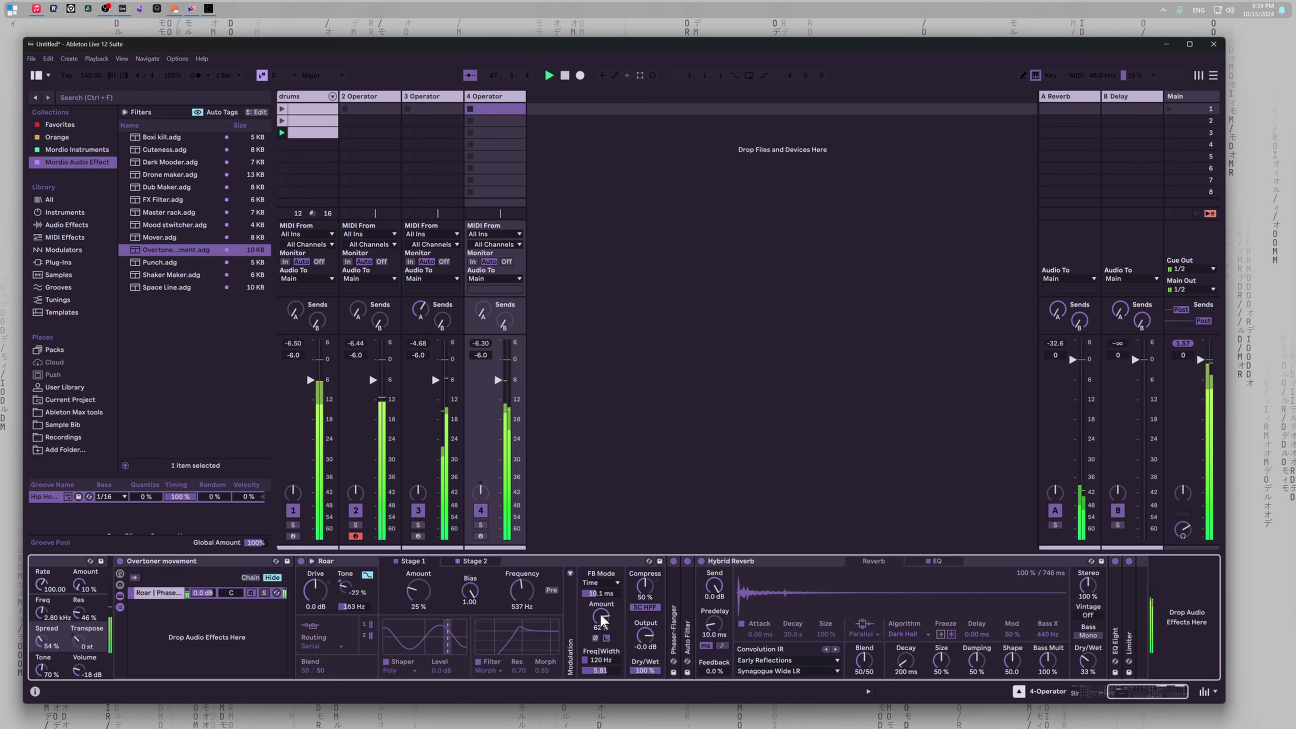
Step: Try Roar's Synced and Triplet feedback modes, and settle on Note mode with the note at C0
{"action": "left_click", "coordinate": [605, 583]}
{"action": "left_click", "coordinate": [596, 603]}
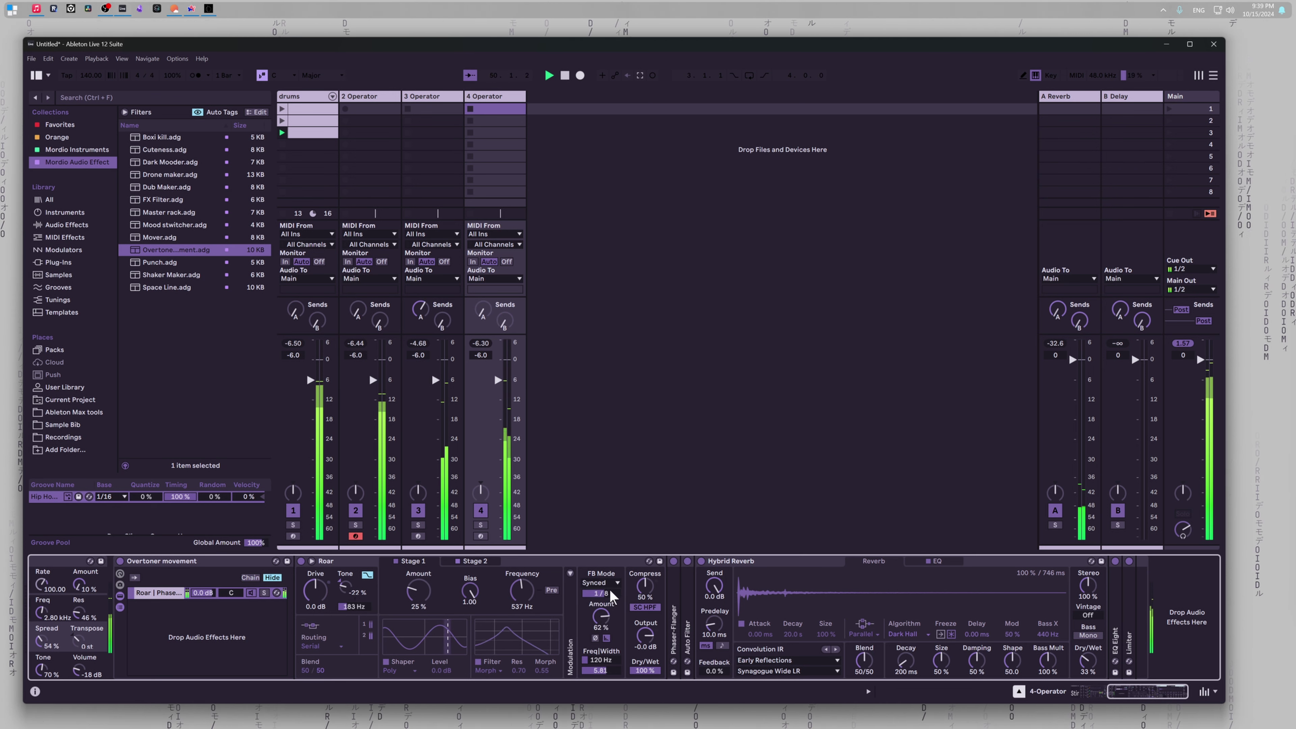
{"action": "left_click", "coordinate": [616, 585]}
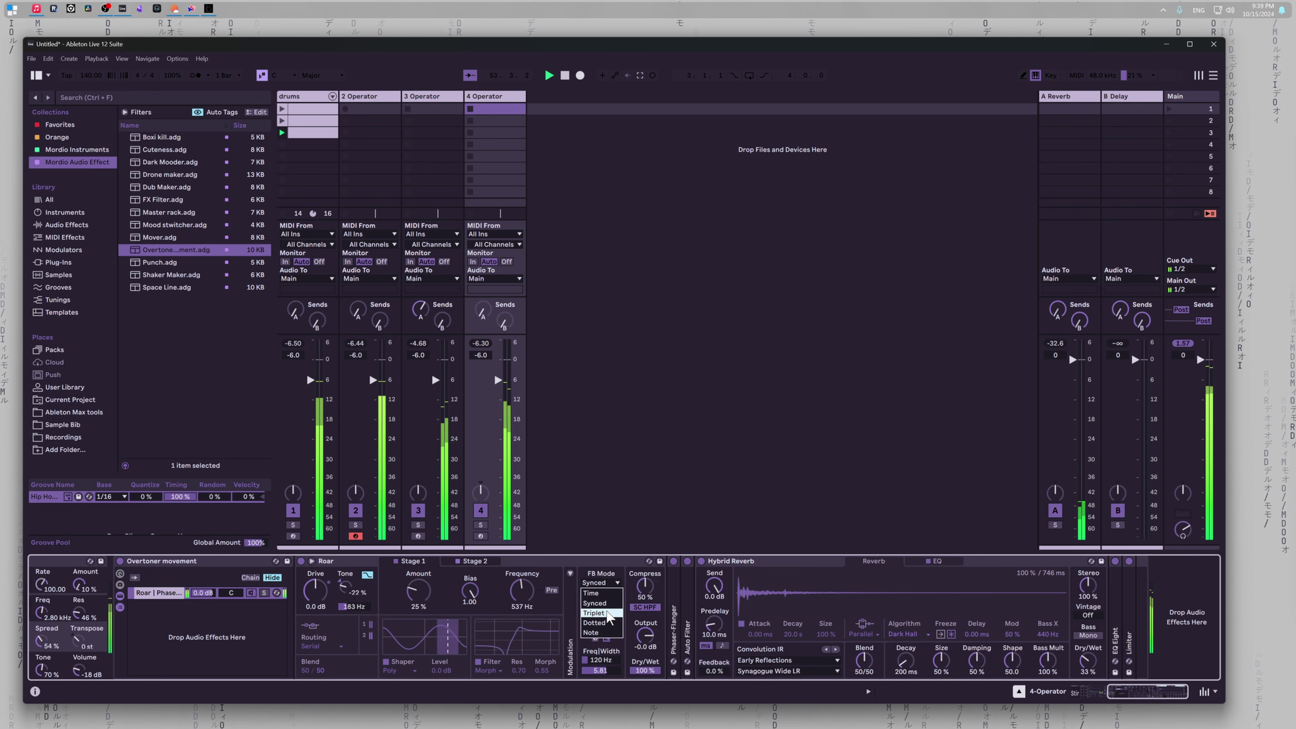
{"action": "left_click", "coordinate": [595, 614]}
{"action": "left_click", "coordinate": [607, 583]}
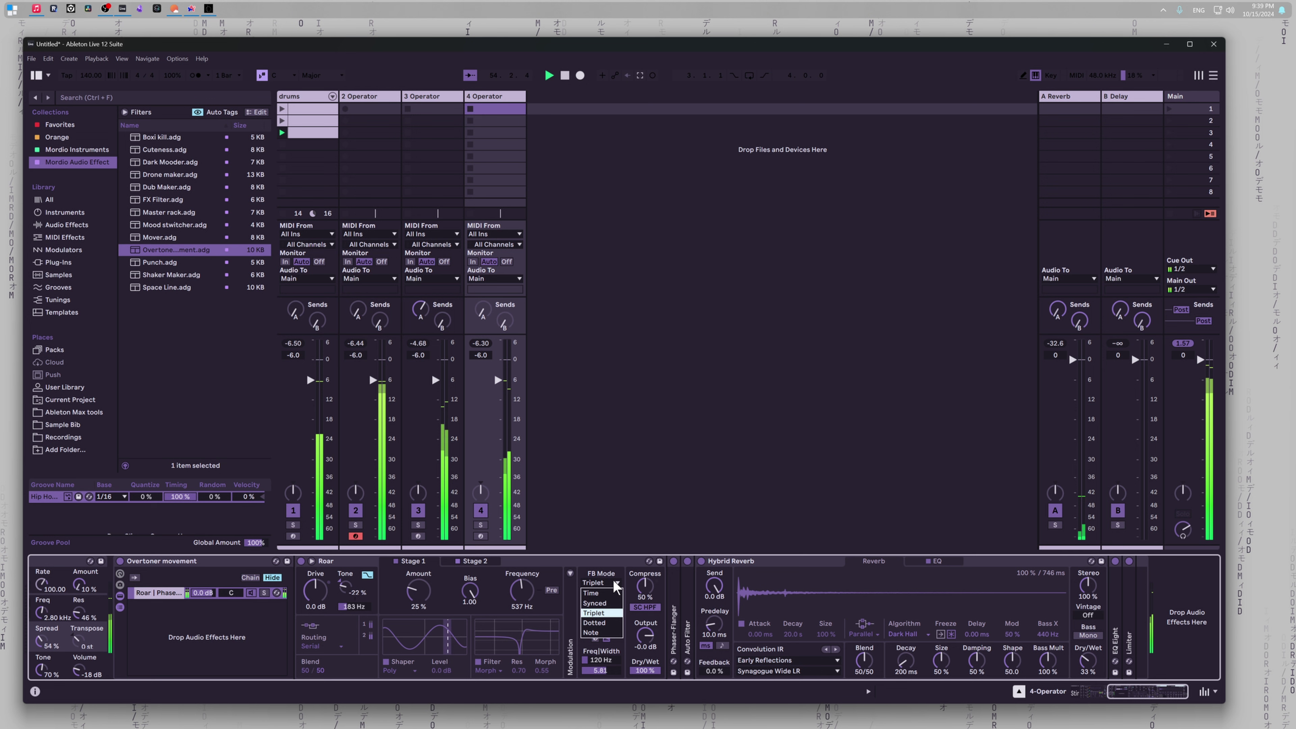
{"action": "left_click", "coordinate": [605, 624]}
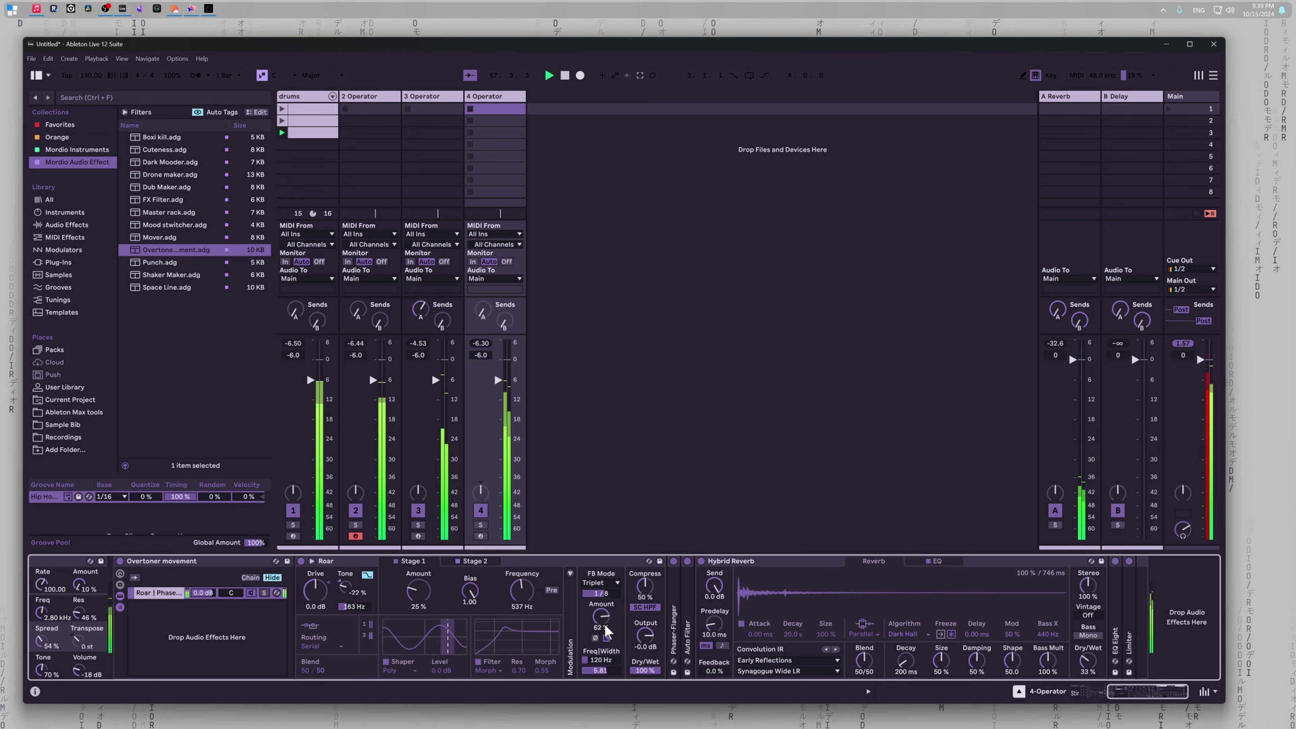
{"action": "left_click", "coordinate": [612, 583]}
{"action": "left_click", "coordinate": [609, 631]}
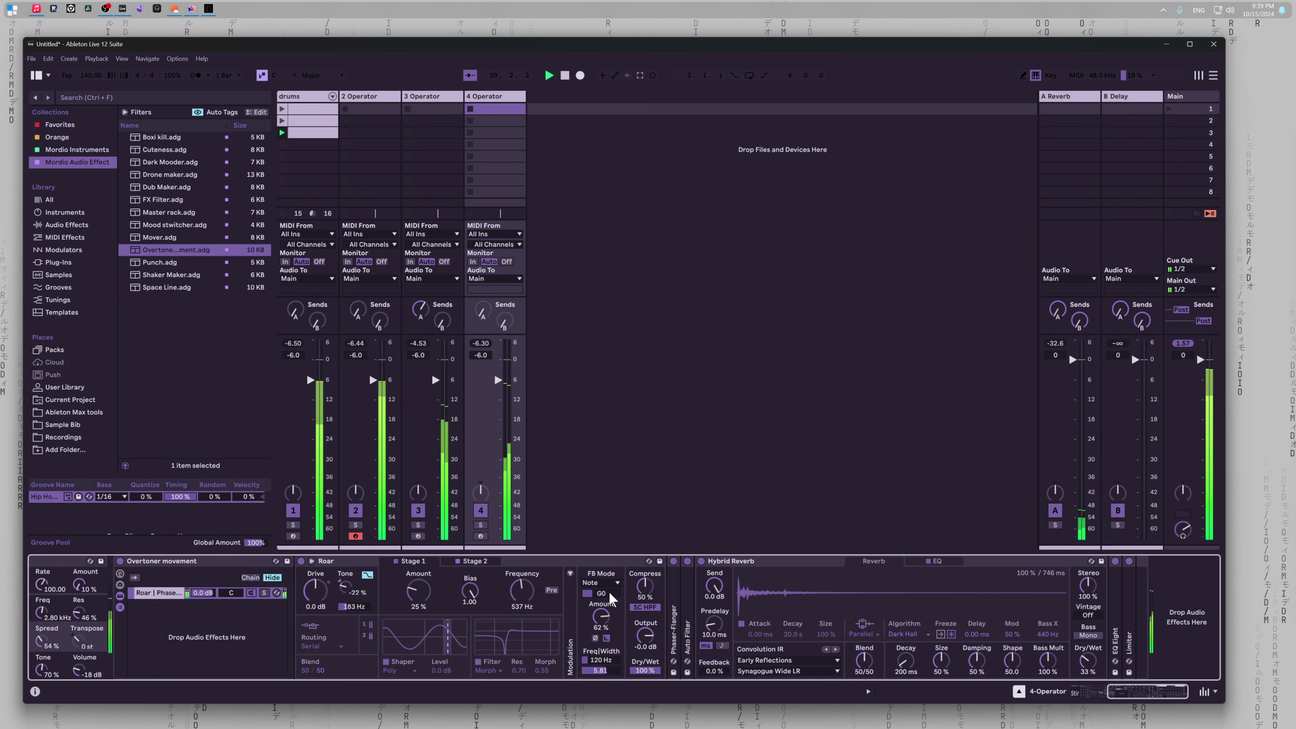
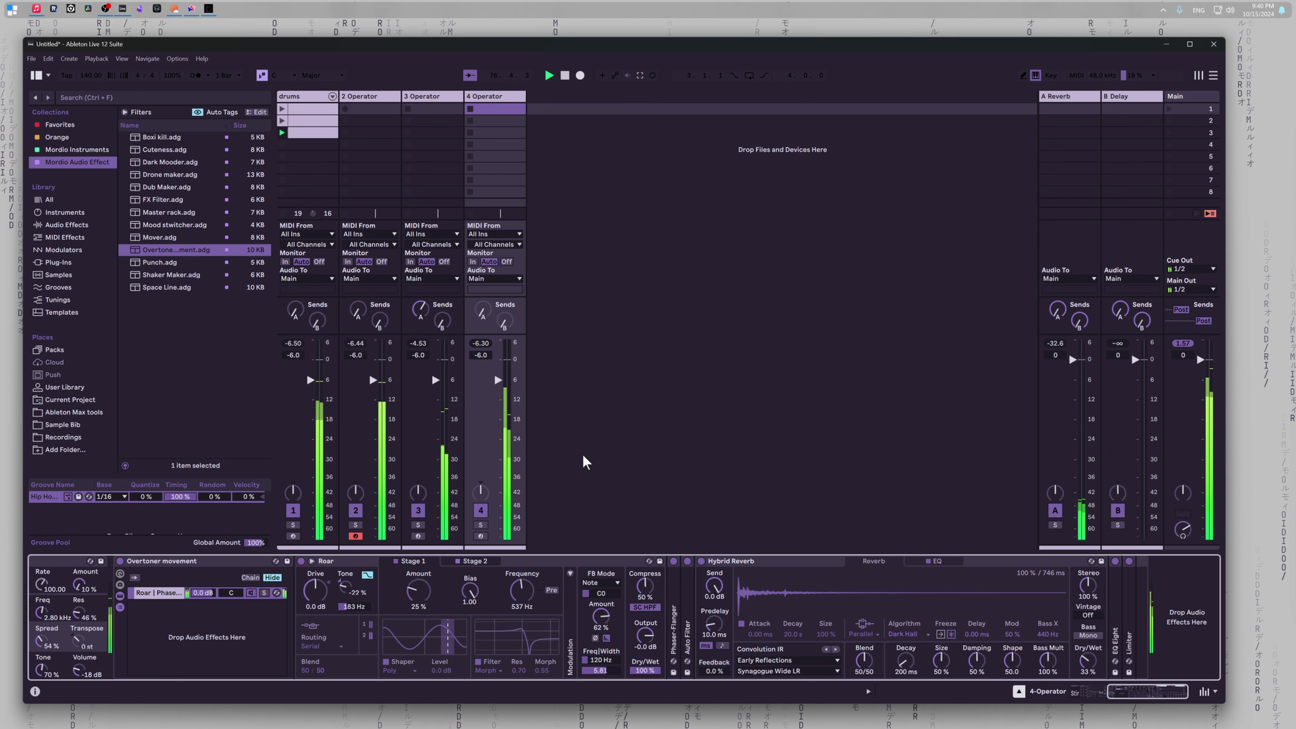
Step: Generate a new pattern in the Sting device on 4 Operator and set its rate to 1/3
{"action": "left_click", "coordinate": [495, 97]}
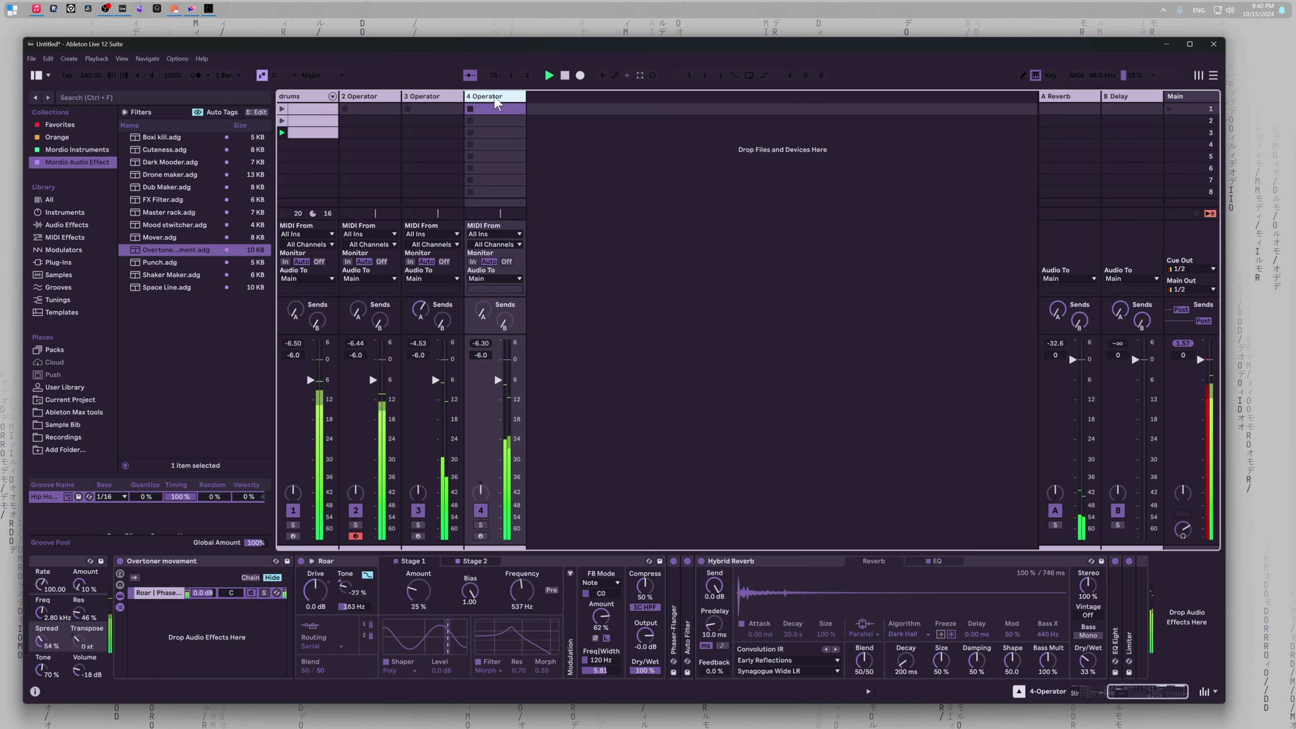
{"action": "scroll", "coordinate": [217, 605], "scroll_direction": "left", "scroll_amount": 8}
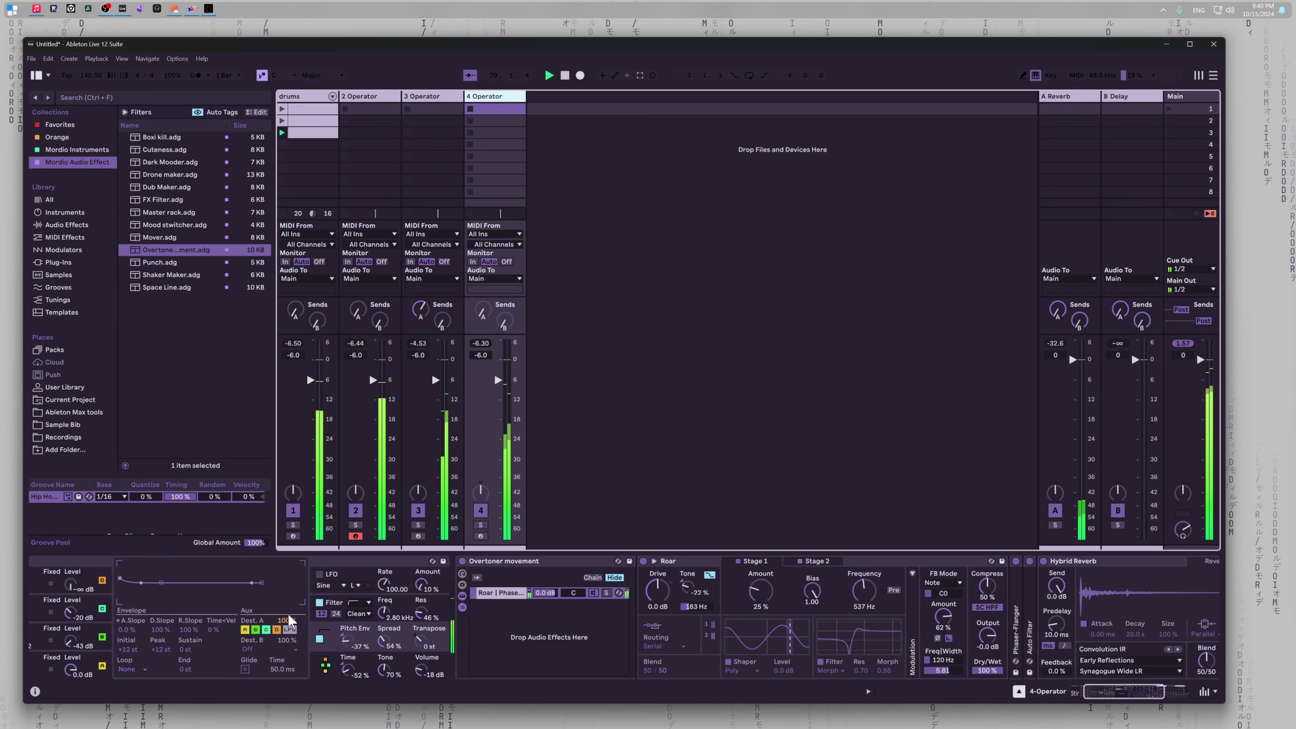
{"action": "scroll", "coordinate": [289, 619], "scroll_direction": "left", "scroll_amount": 3}
{"action": "left_click", "coordinate": [103, 606]}
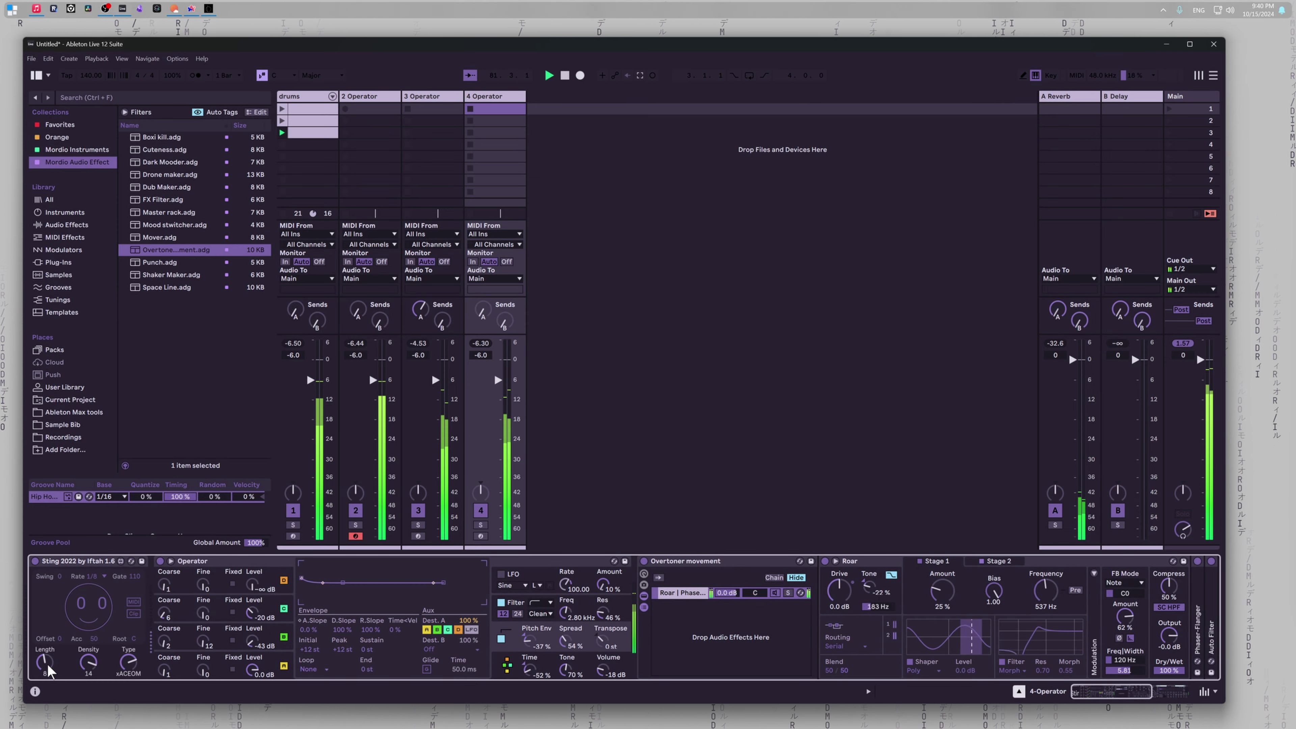
{"action": "left_click", "coordinate": [94, 577]}
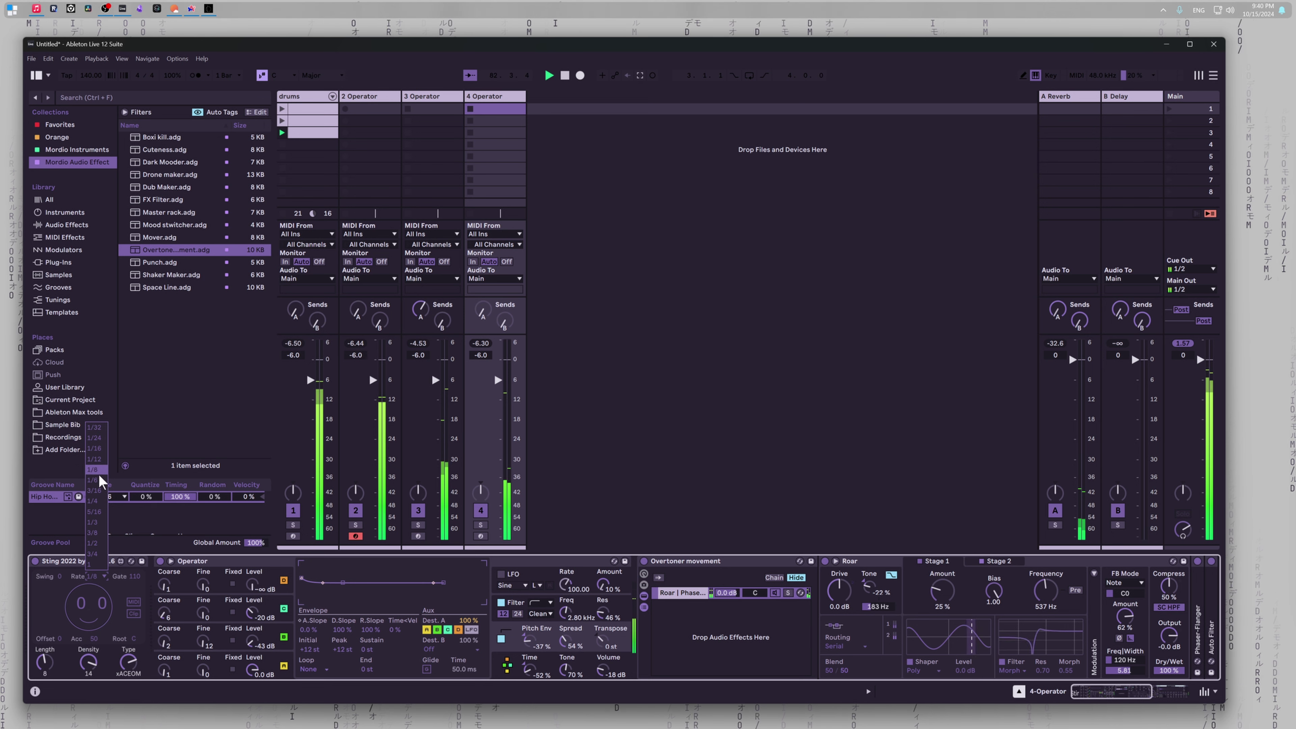
{"action": "left_click", "coordinate": [95, 522]}
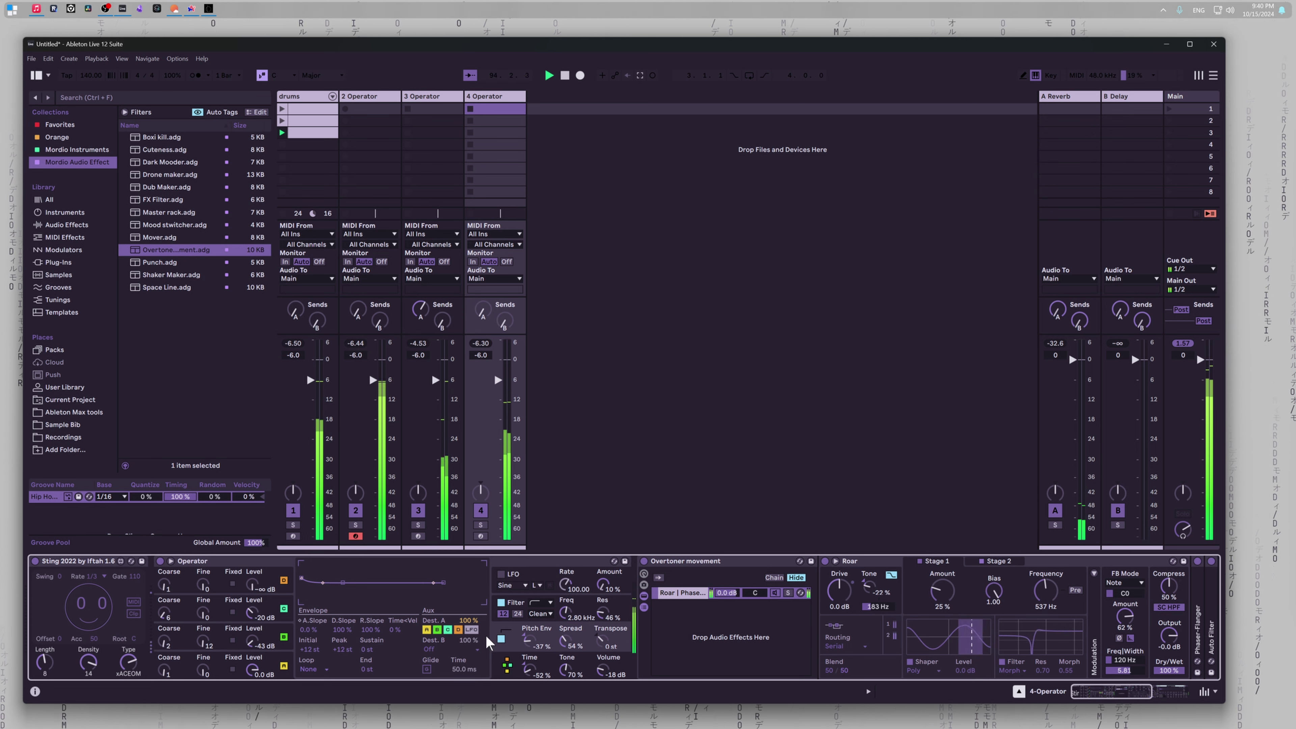
Step: Turn off Operator's pitch envelope and generate a fresh Sting pattern with the 4 Operator track soloed
{"action": "left_click", "coordinate": [501, 640]}
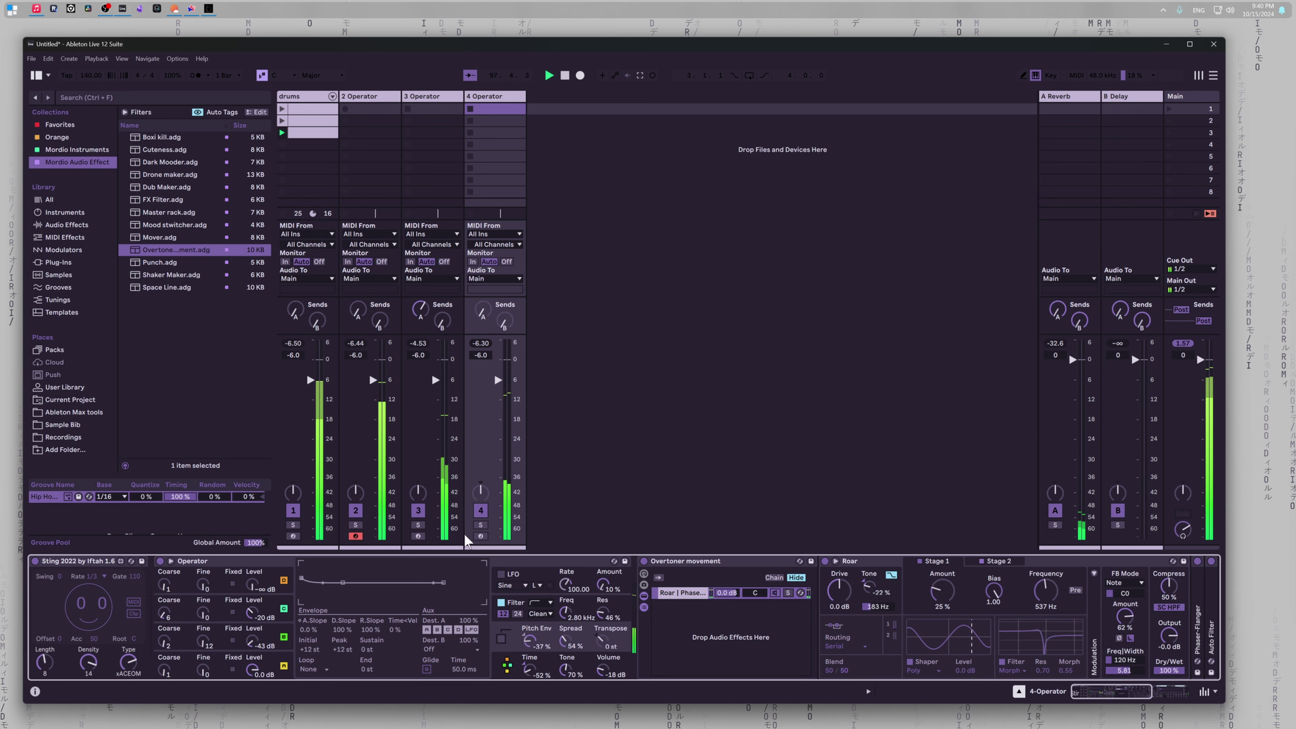
{"action": "left_click", "coordinate": [481, 525]}
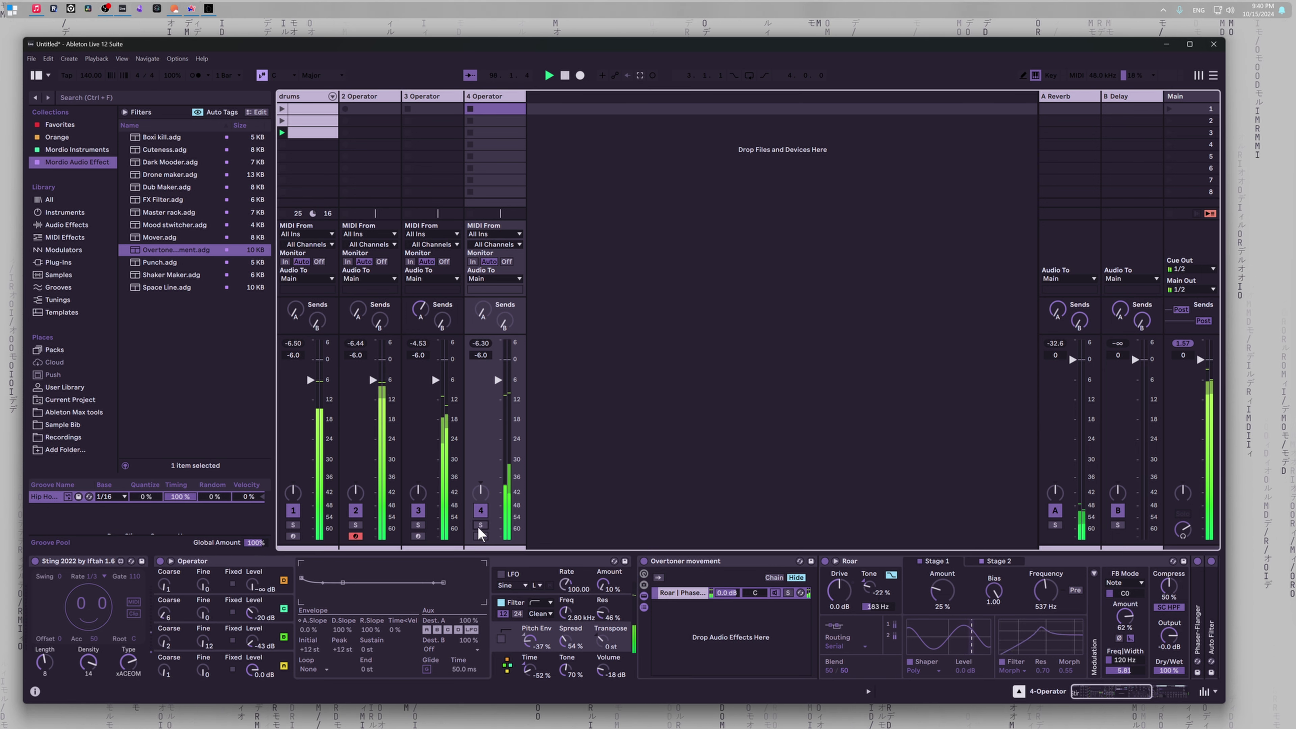
{"action": "left_click", "coordinate": [92, 611]}
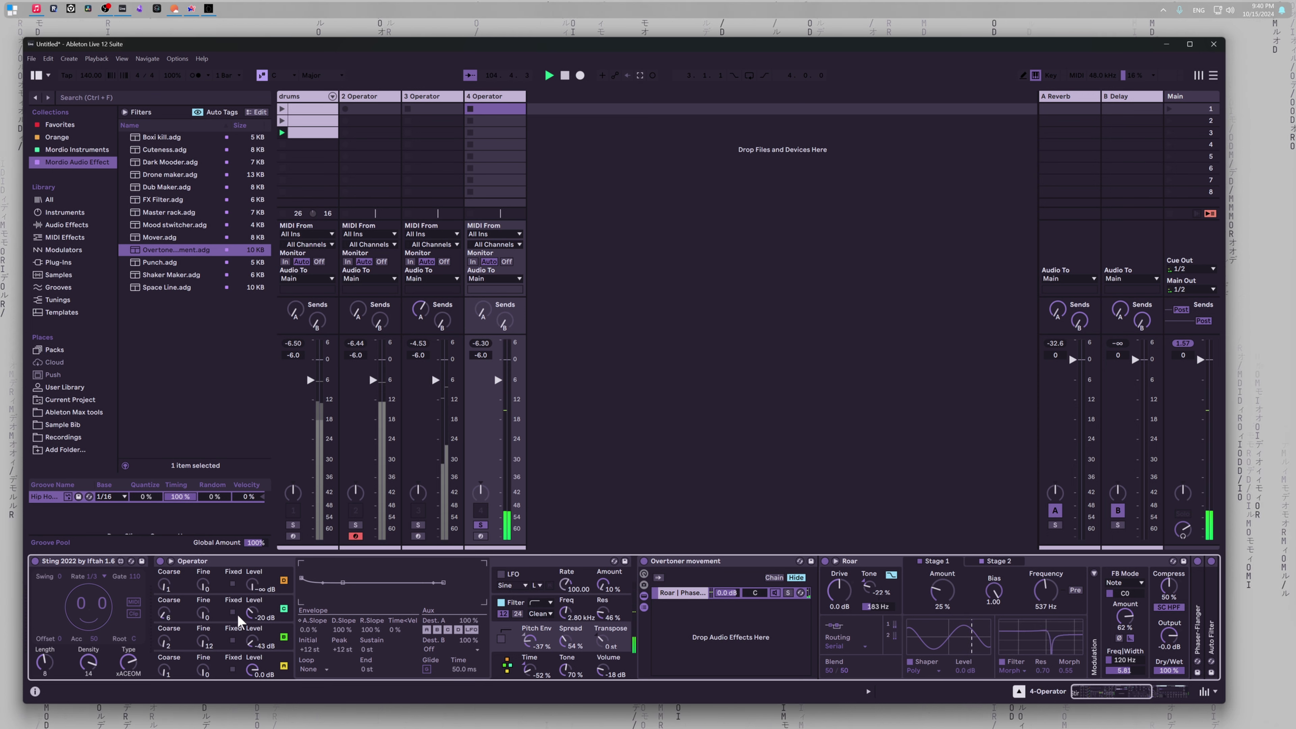
Step: Raise Operator's oscillator C level to 0.0 dB and set its filter frequency to 1.52 kHz
{"action": "left_click_drag", "start_coordinate": [252, 614], "coordinate": [252, 570]}
{"action": "left_click", "coordinate": [257, 593]}
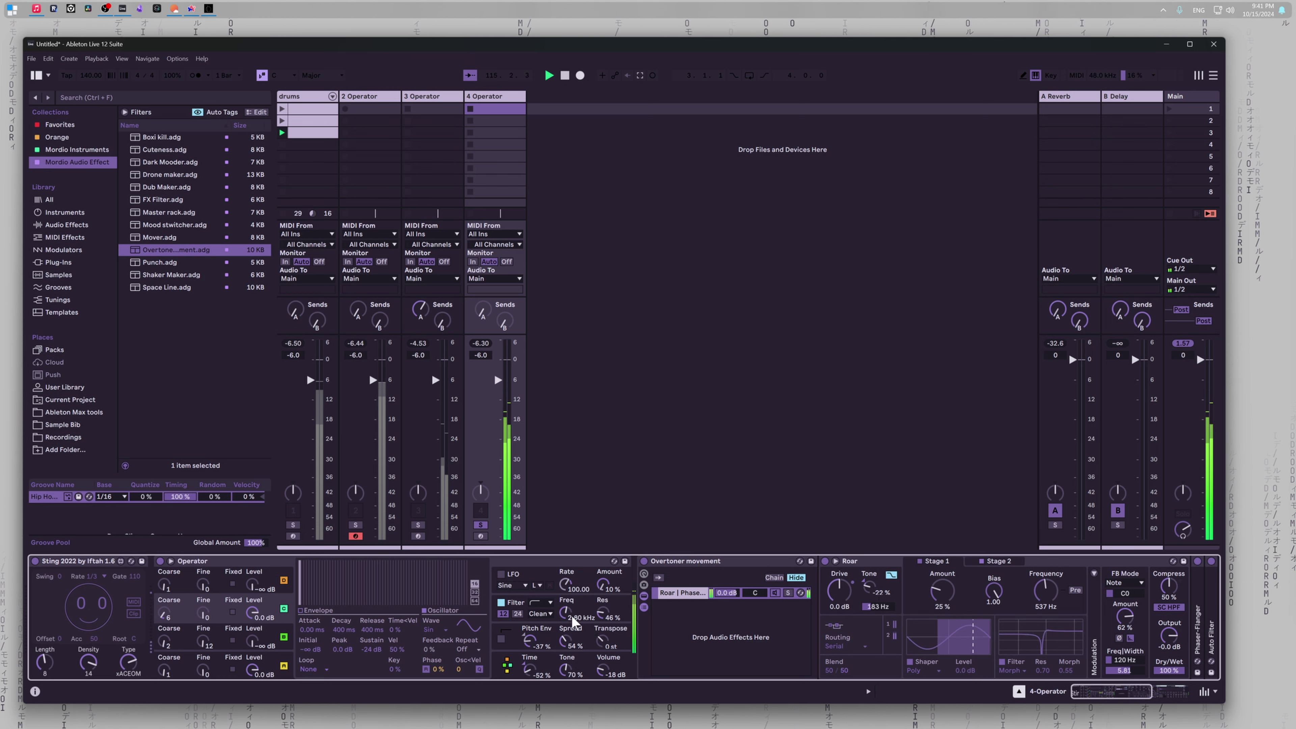
{"action": "left_click_drag", "start_coordinate": [572, 620], "coordinate": [555, 616]}
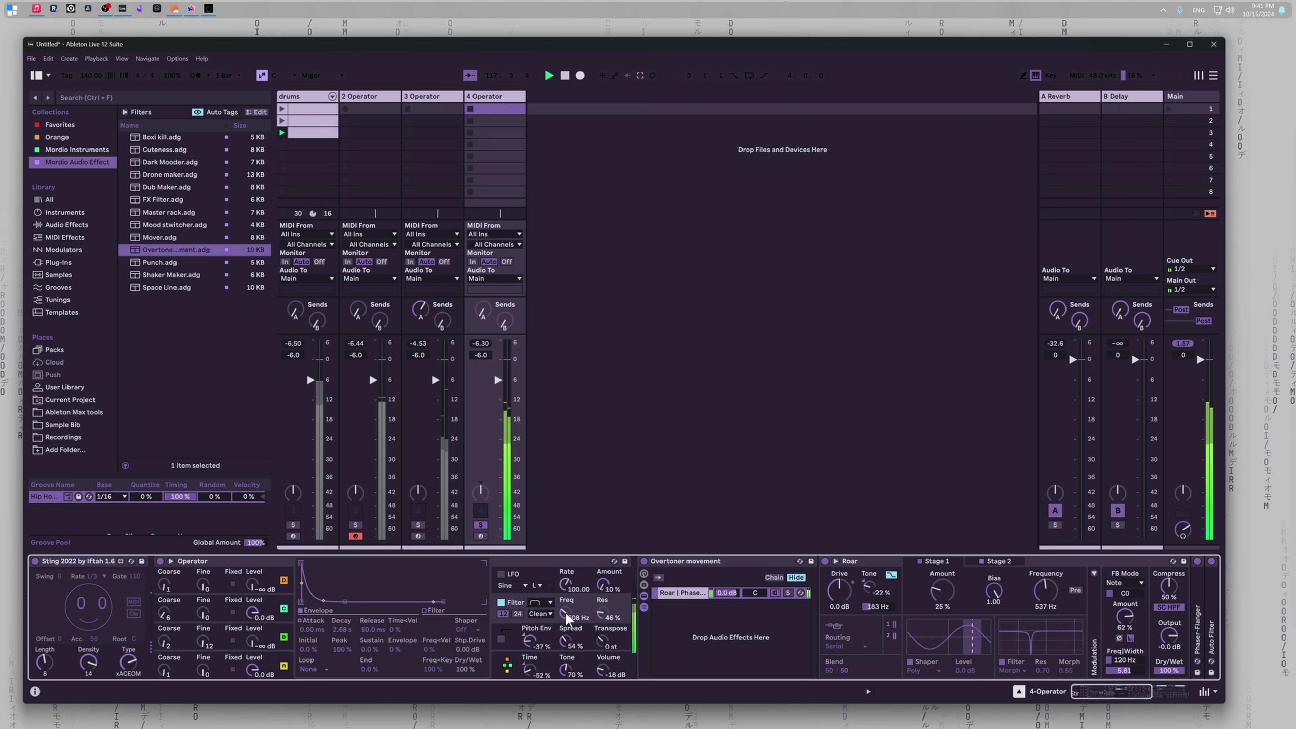
{"action": "left_click_drag", "start_coordinate": [565, 614], "coordinate": [565, 599]}
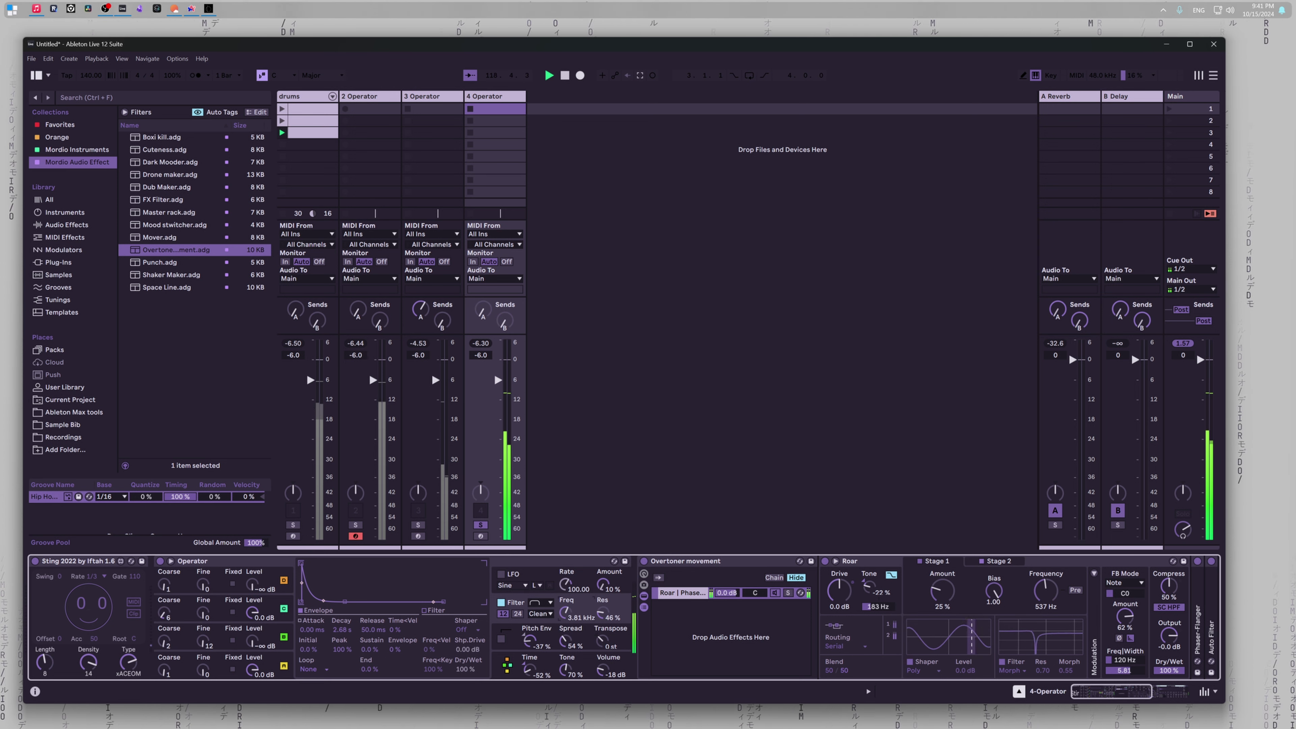
{"action": "left_click_drag", "start_coordinate": [566, 613], "coordinate": [565, 614]}
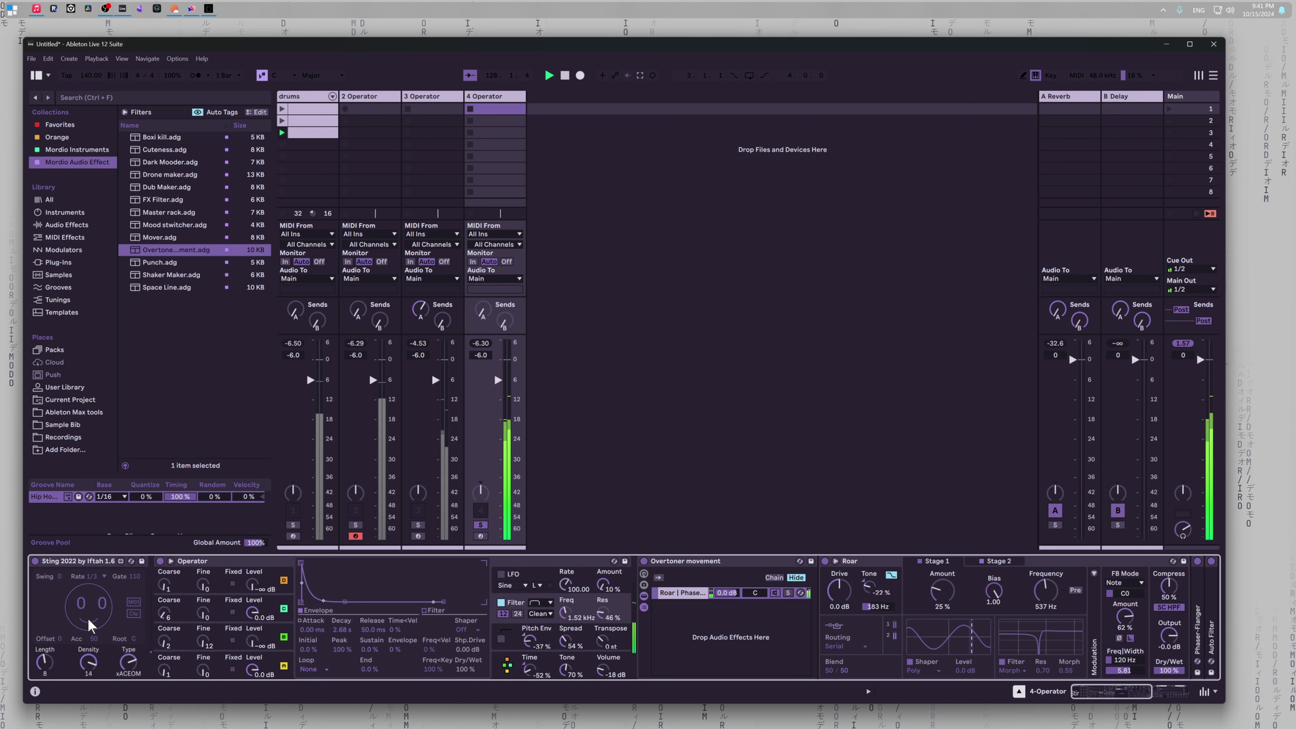
Step: Unsolo the 4 Operator track and launch the second drums clip
{"action": "left_click", "coordinate": [481, 526]}
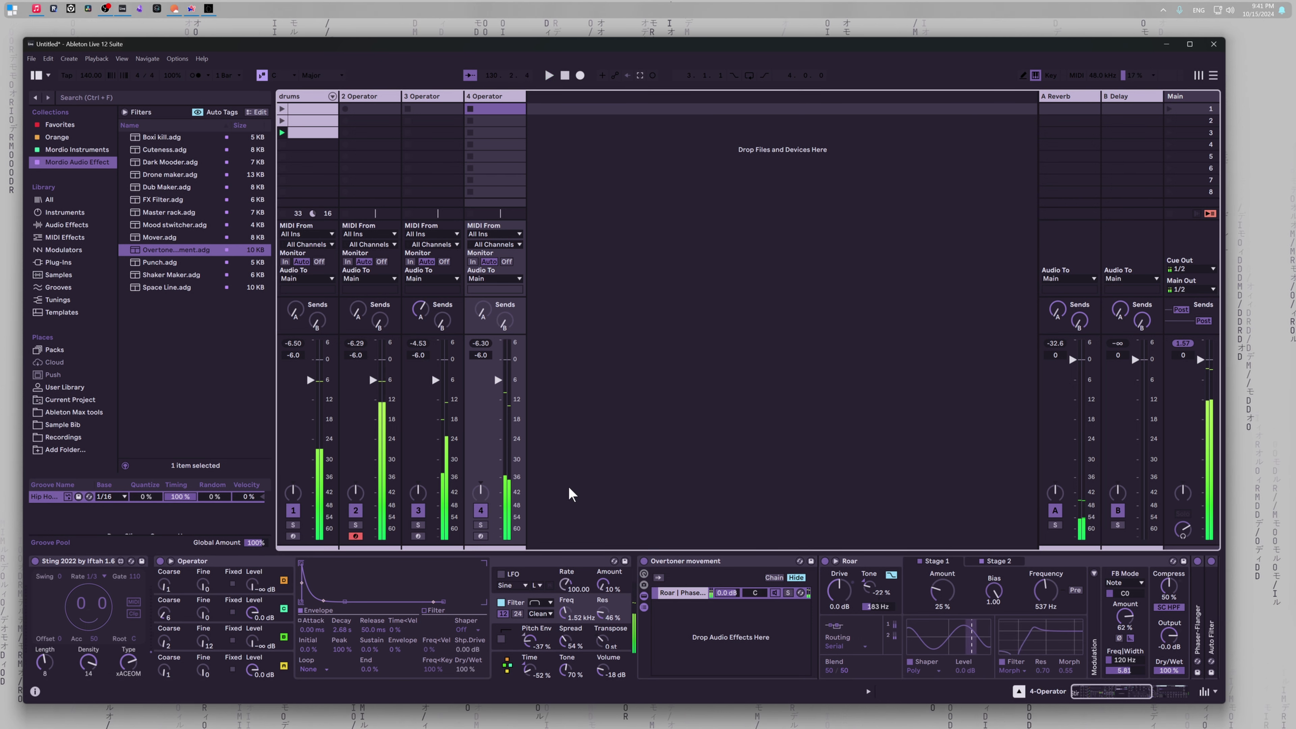
{"action": "left_click", "coordinate": [282, 121]}
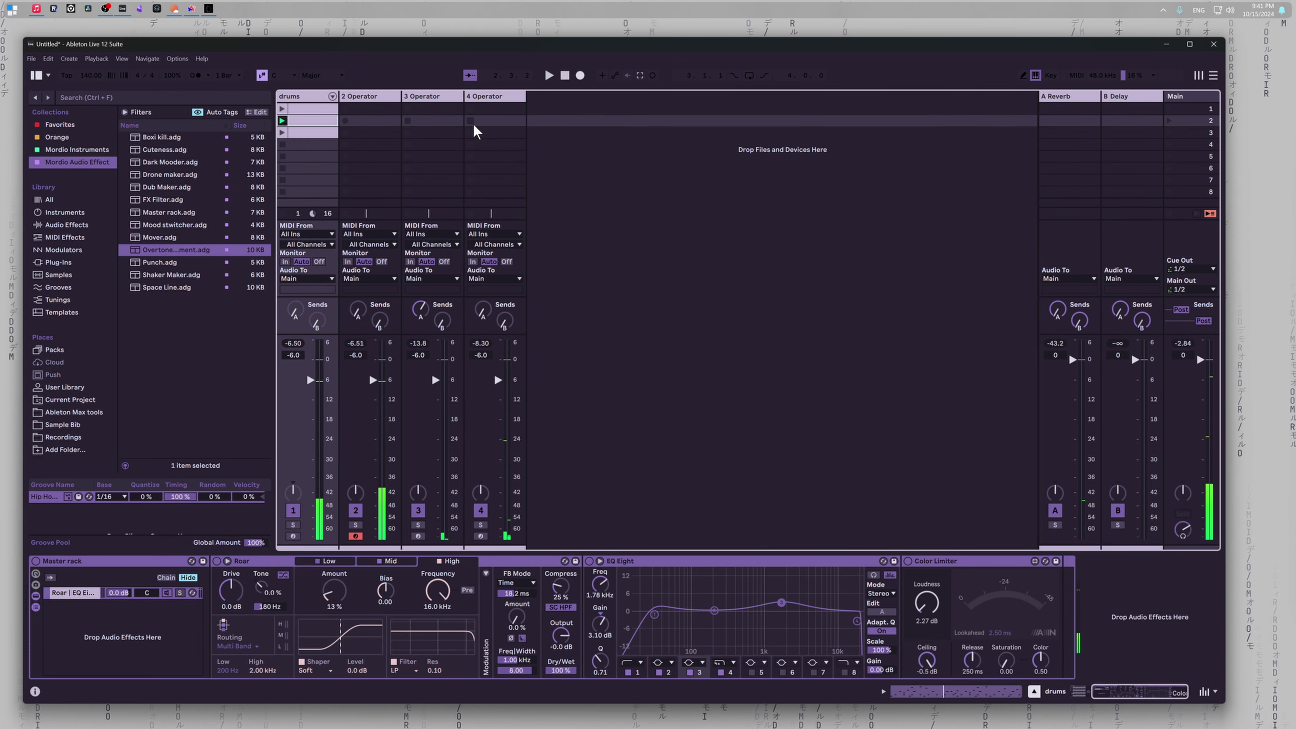
Step: Set the Sting rate on 4 Operator to 1/2 and start playback
{"action": "scroll", "coordinate": [327, 580], "scroll_direction": "up", "scroll_amount": 2}
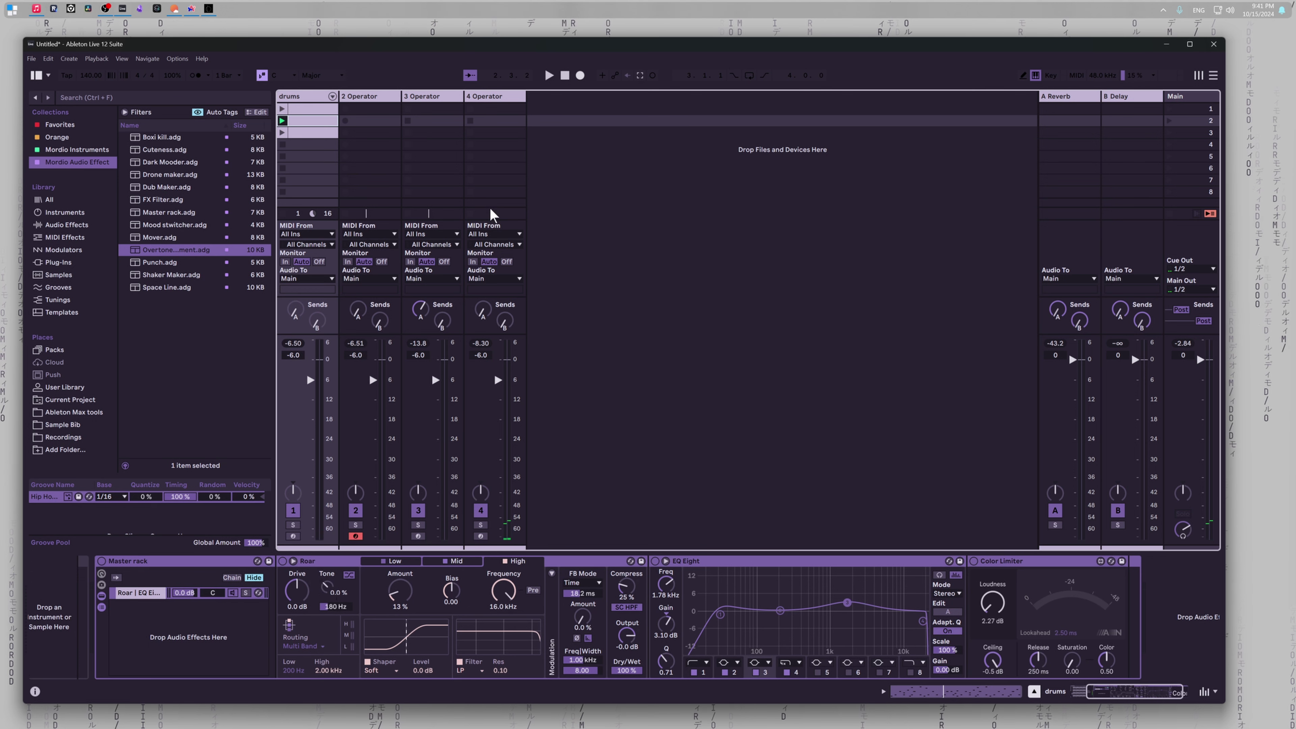
{"action": "left_click", "coordinate": [494, 155]}
{"action": "left_click", "coordinate": [93, 577]}
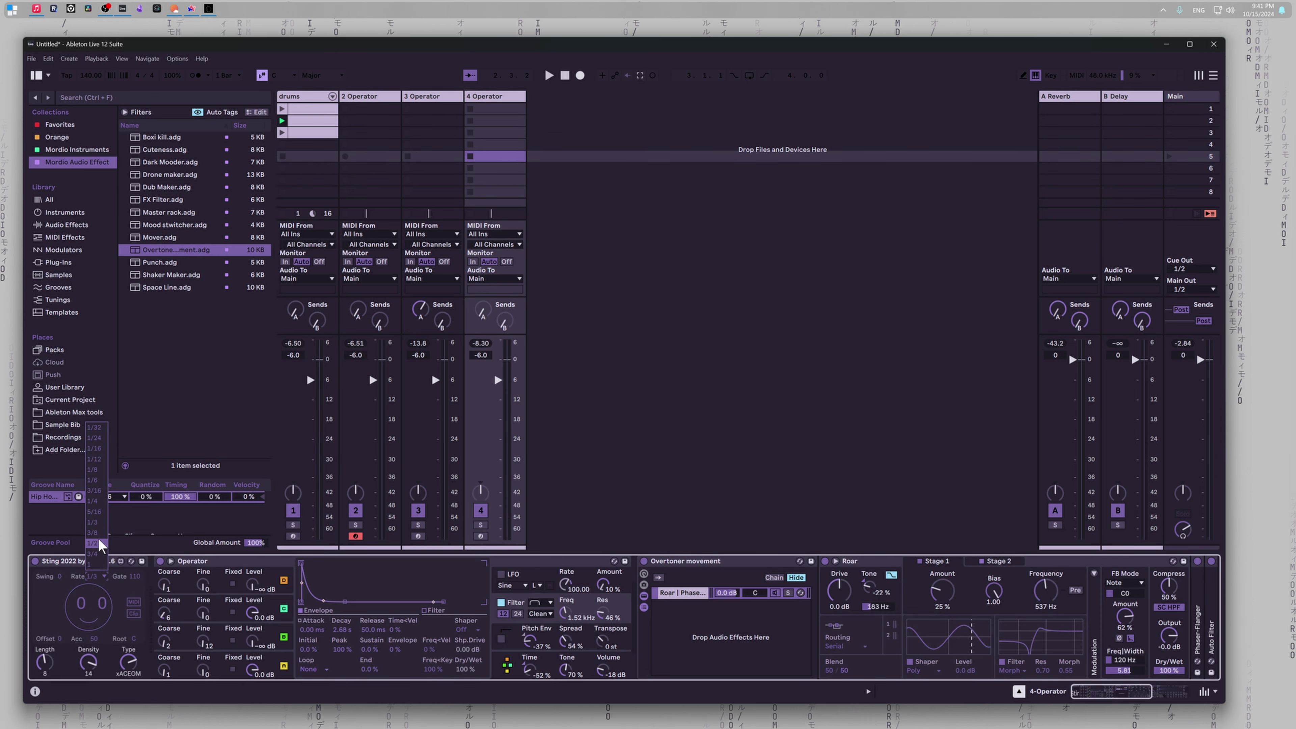
{"action": "left_click", "coordinate": [98, 541]}
{"action": "key", "text": "space"}
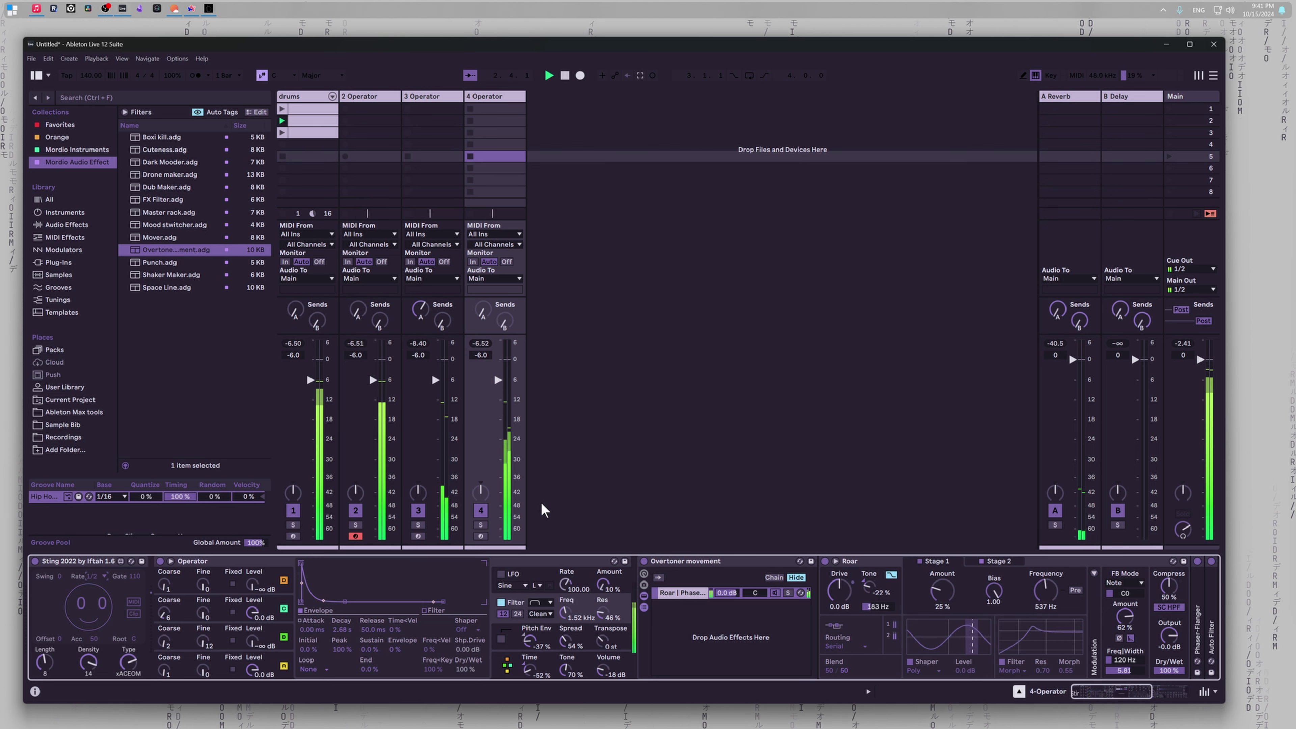
Step: Set the Sting rate on 4 Operator to 1 and reduce its gate to 70
{"action": "left_click", "coordinate": [95, 576]}
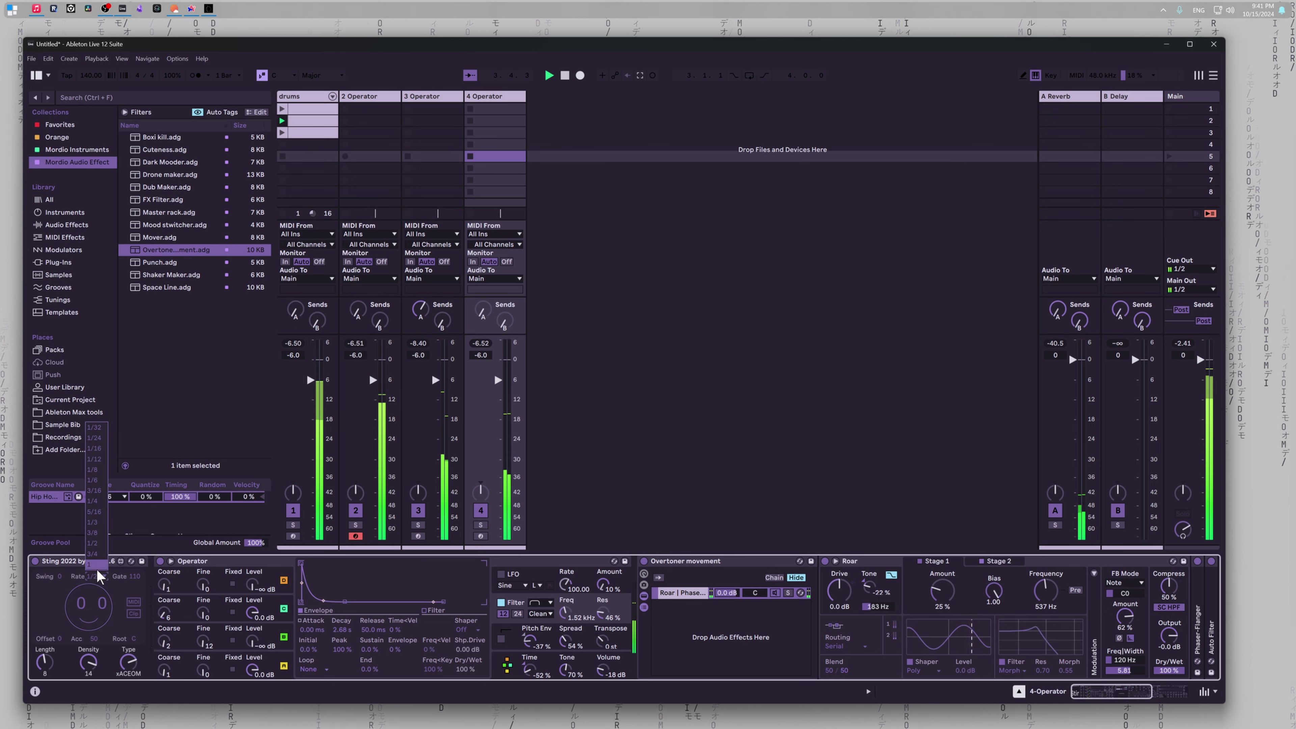
{"action": "left_click", "coordinate": [97, 569]}
{"action": "left_click", "coordinate": [749, 429]}
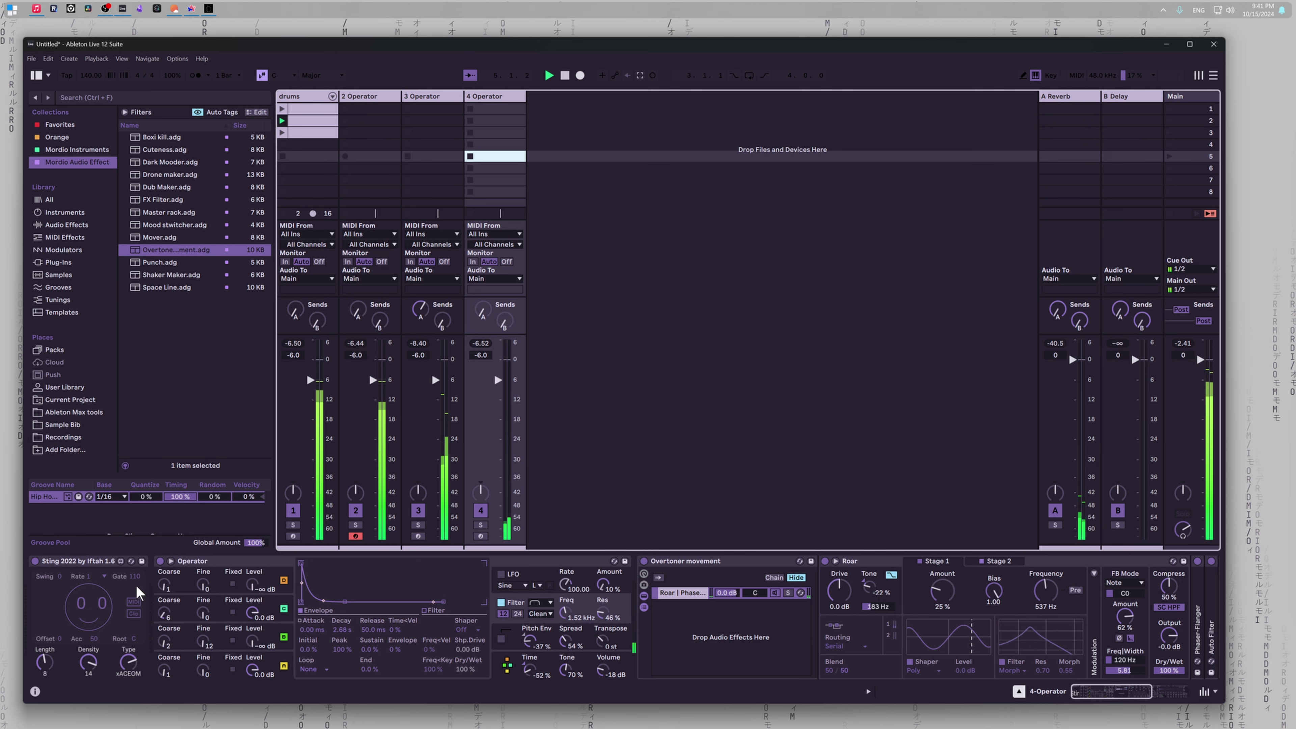
{"action": "left_click_drag", "start_coordinate": [135, 577], "coordinate": [134, 598]}
{"action": "left_click", "coordinate": [770, 440]}
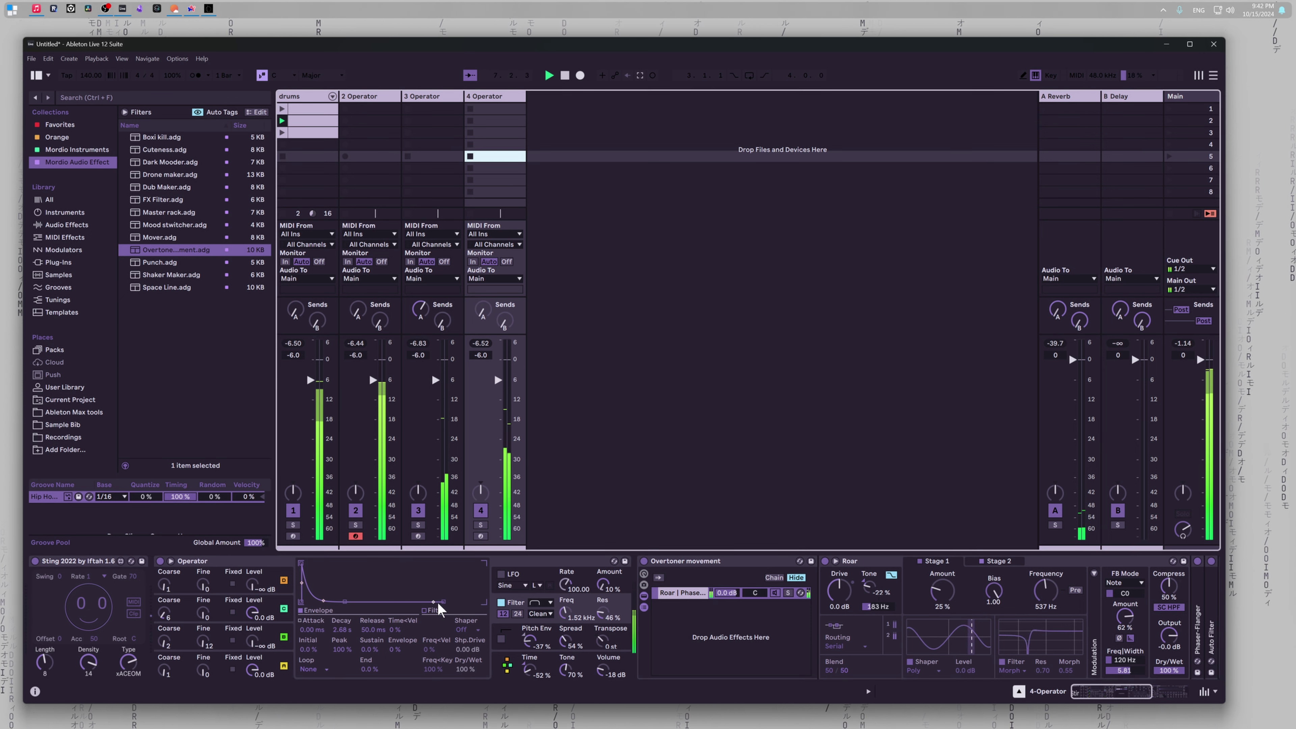
Step: Shorten Operator's filter envelope to a 45.9 ms decay and a 1.00 ms release
{"action": "left_click_drag", "start_coordinate": [438, 602], "coordinate": [323, 602]}
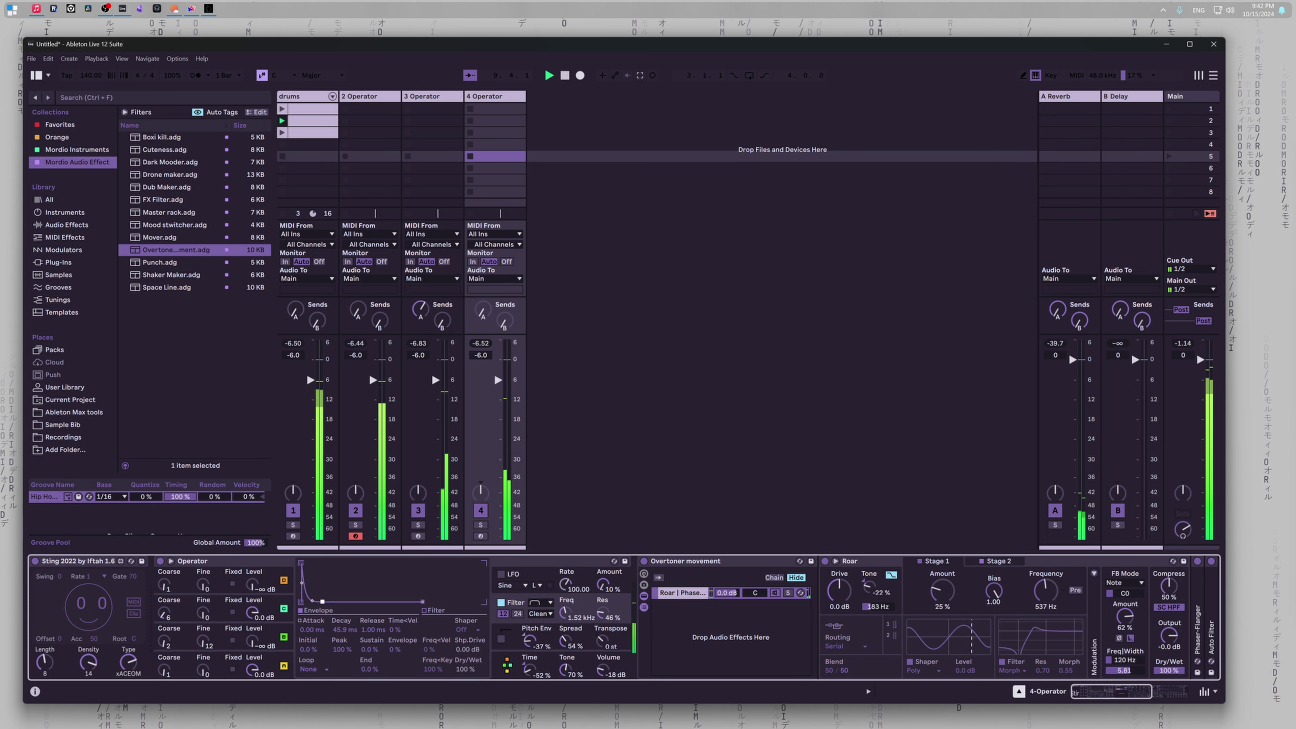
{"action": "left_click", "coordinate": [664, 465]}
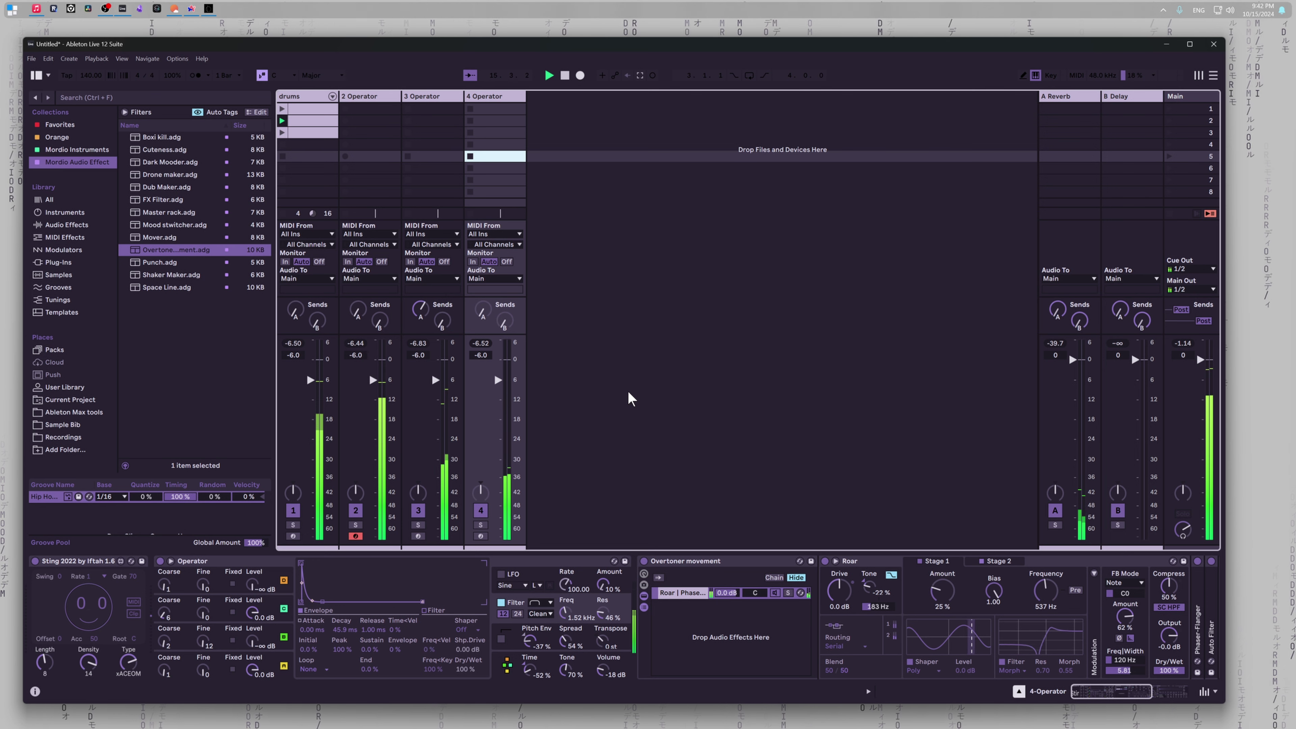
Step: Sweep Roar's filter frequencies, settling on 2.23 kHz for Stage 2 and 788 Hz for Stage 1
{"action": "left_click_drag", "start_coordinate": [1046, 590], "coordinate": [1046, 536]}
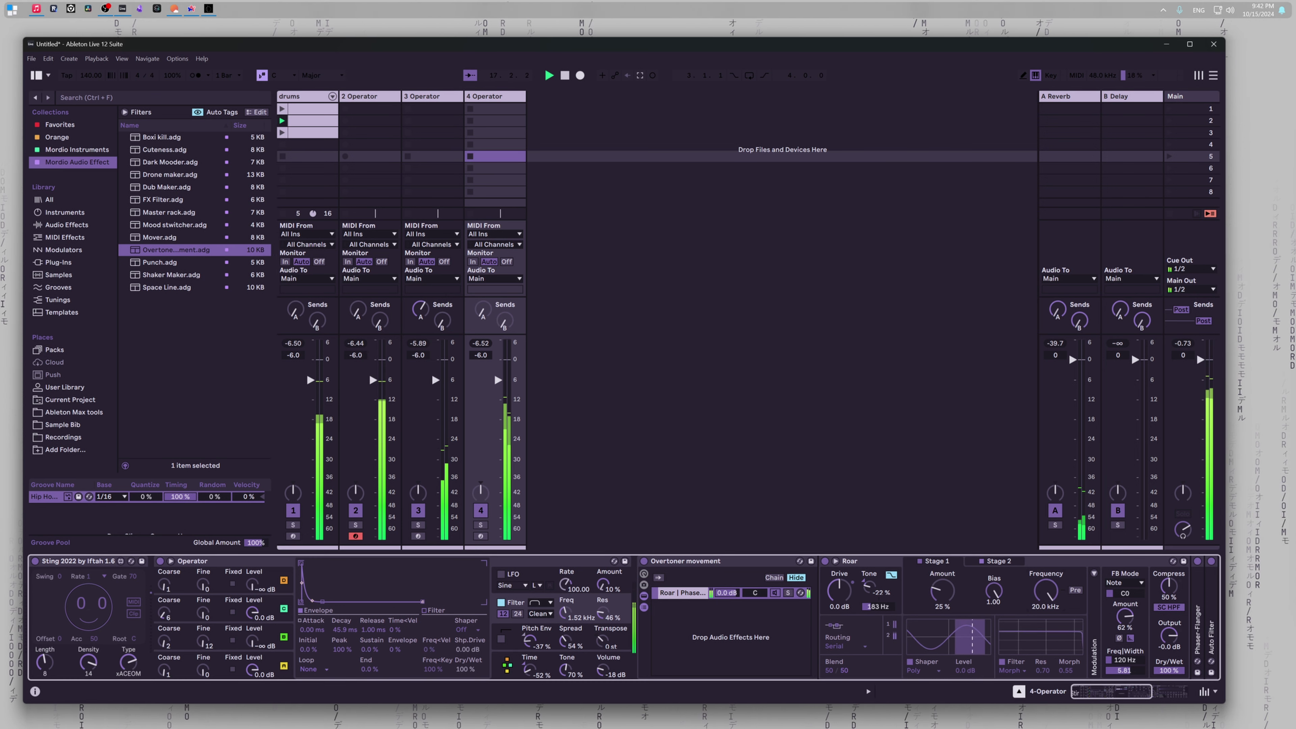
{"action": "left_click", "coordinate": [998, 563]}
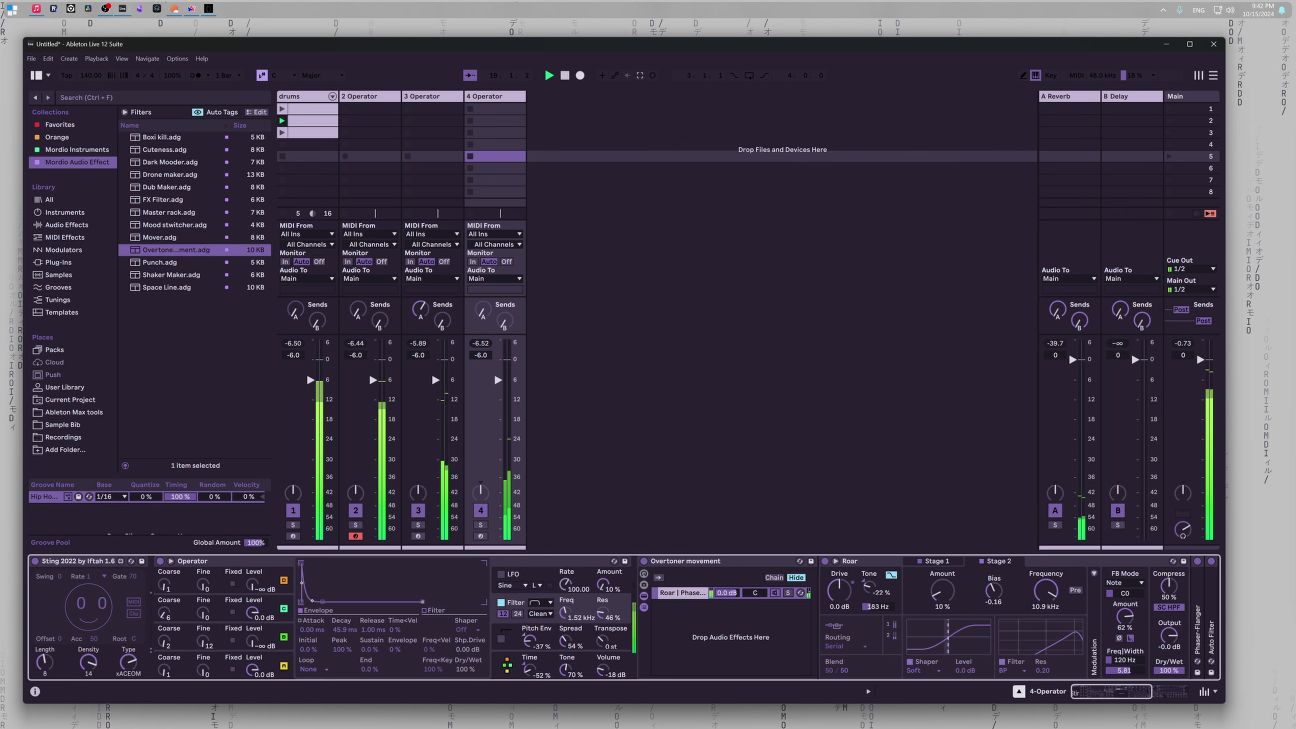
{"action": "left_click_drag", "start_coordinate": [1046, 591], "coordinate": [1046, 617]}
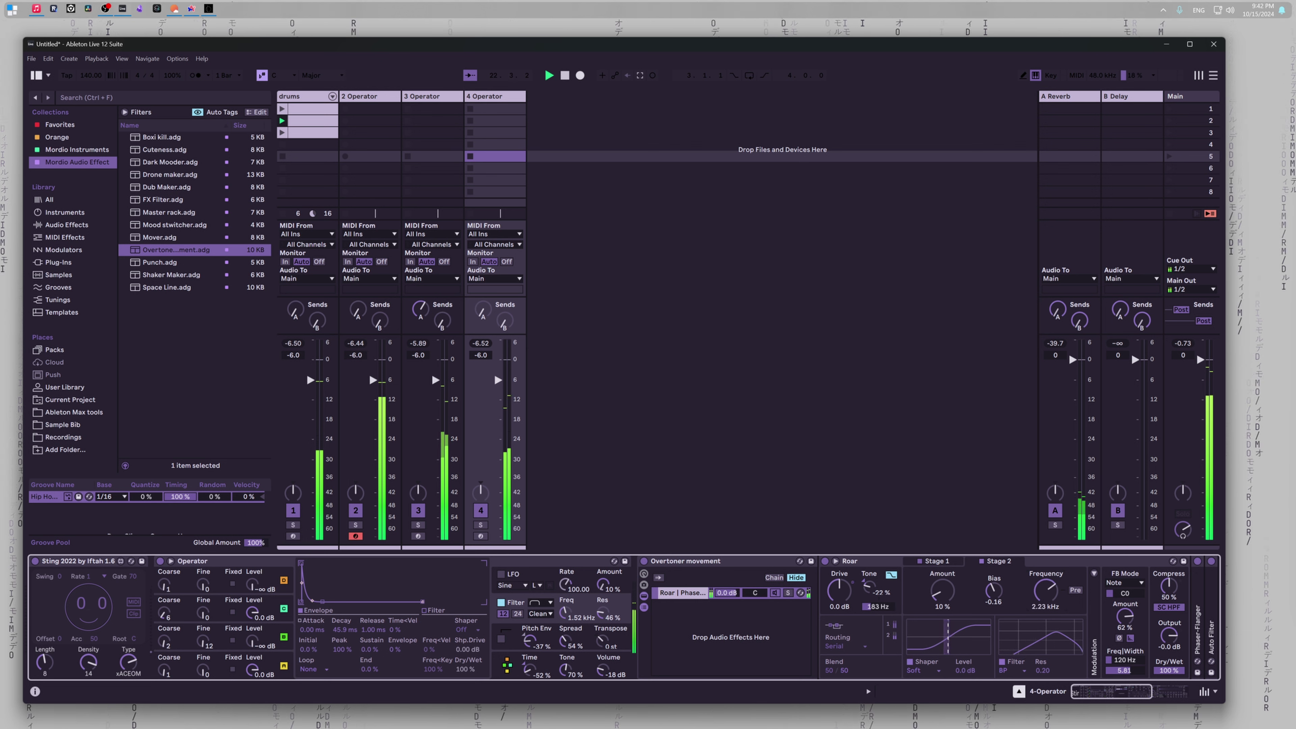
{"action": "left_click", "coordinate": [940, 561]}
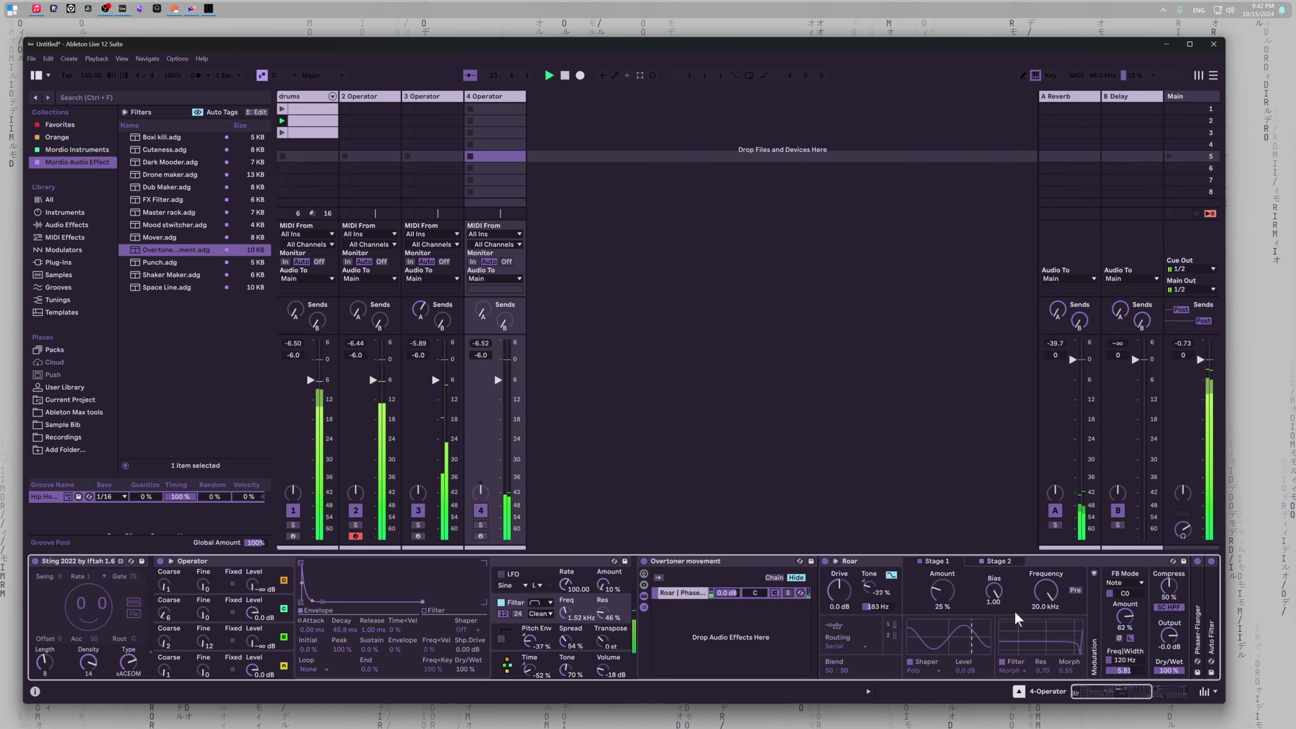
{"action": "left_click_drag", "start_coordinate": [1048, 592], "coordinate": [1048, 623]}
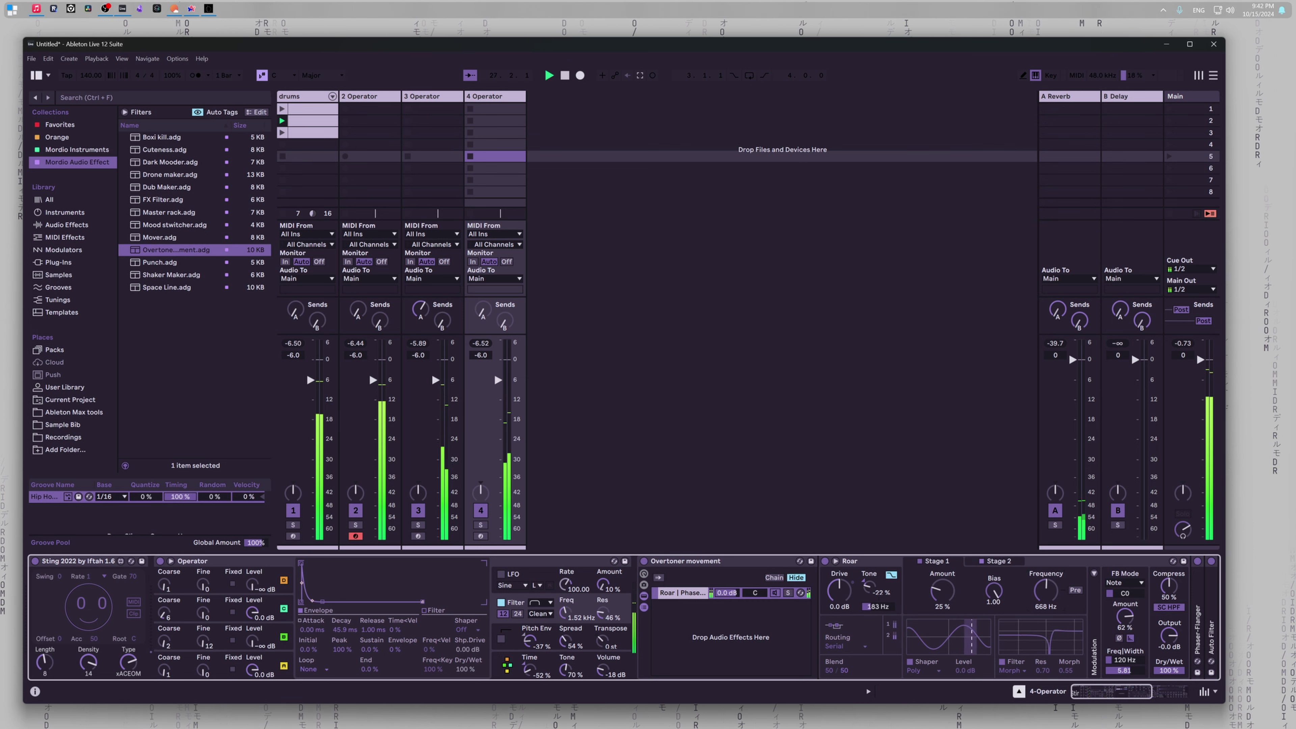
{"action": "left_click_drag", "start_coordinate": [1046, 591], "coordinate": [1046, 589]}
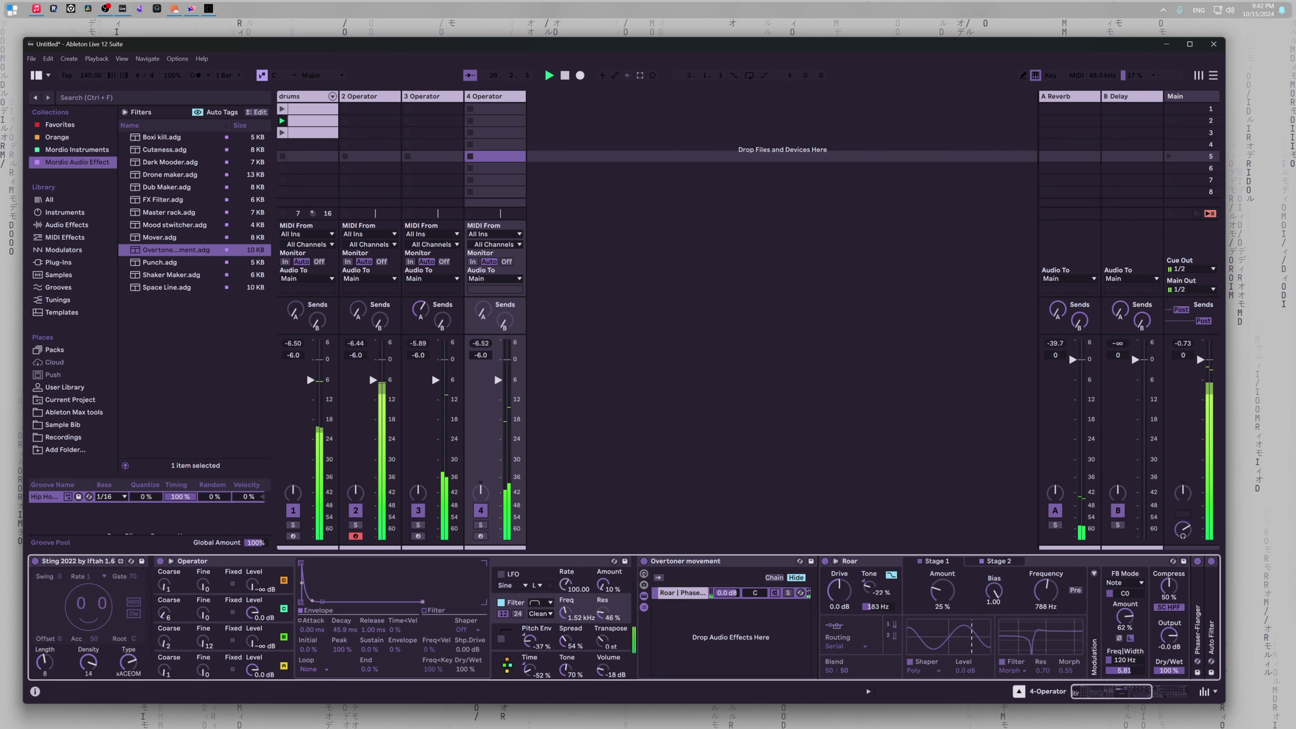
{"action": "left_click", "coordinate": [948, 547]}
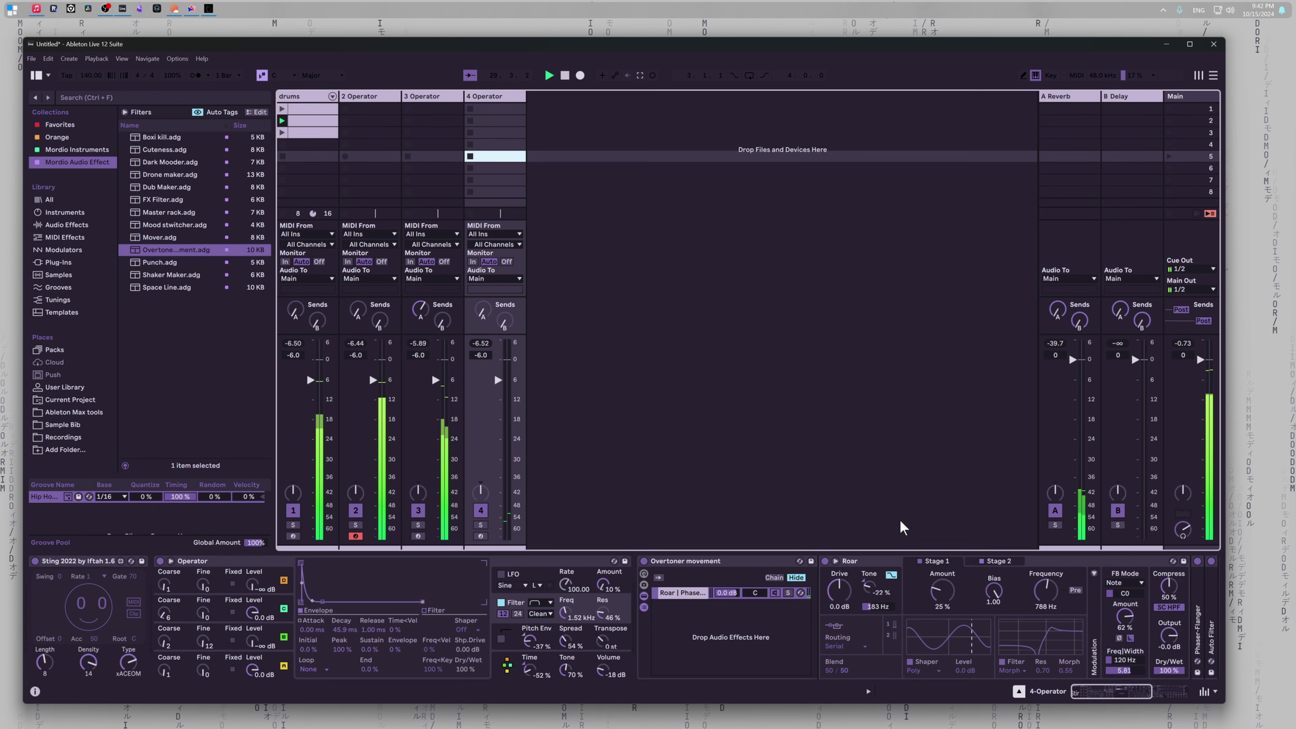
Step: Show Roar's Stage 2 settings and lower Sting's density to 8
{"action": "left_click", "coordinate": [996, 558]}
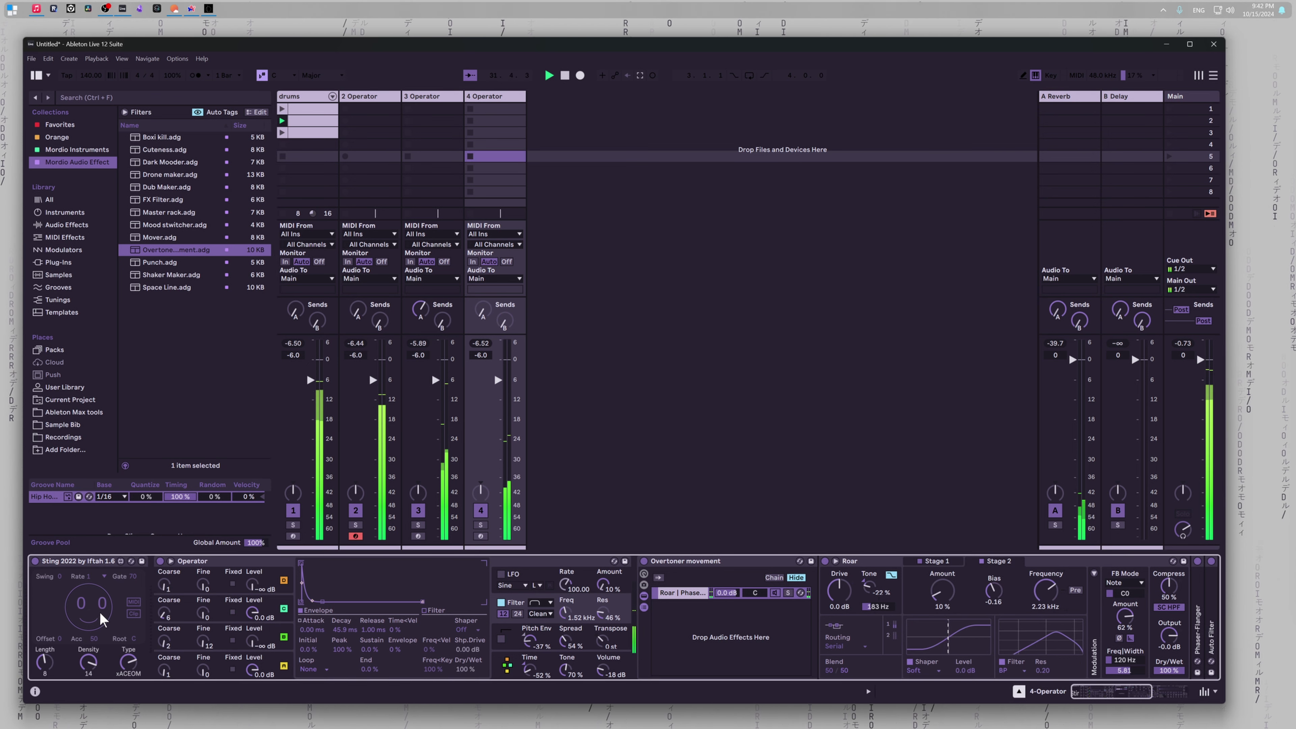
{"action": "left_click_drag", "start_coordinate": [88, 661], "coordinate": [90, 665]}
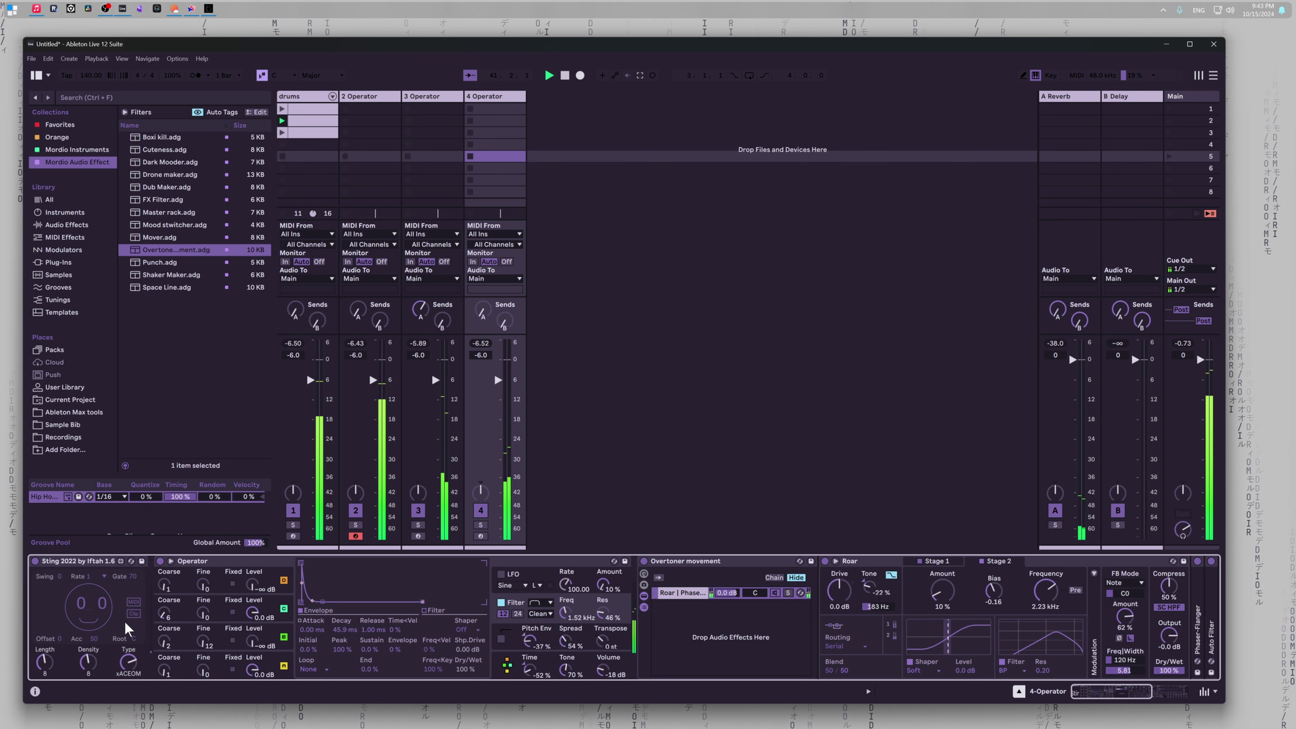
Step: Delete the Sting device from the 4 Operator track and arm the track for recording
{"action": "left_click", "coordinate": [98, 560]}
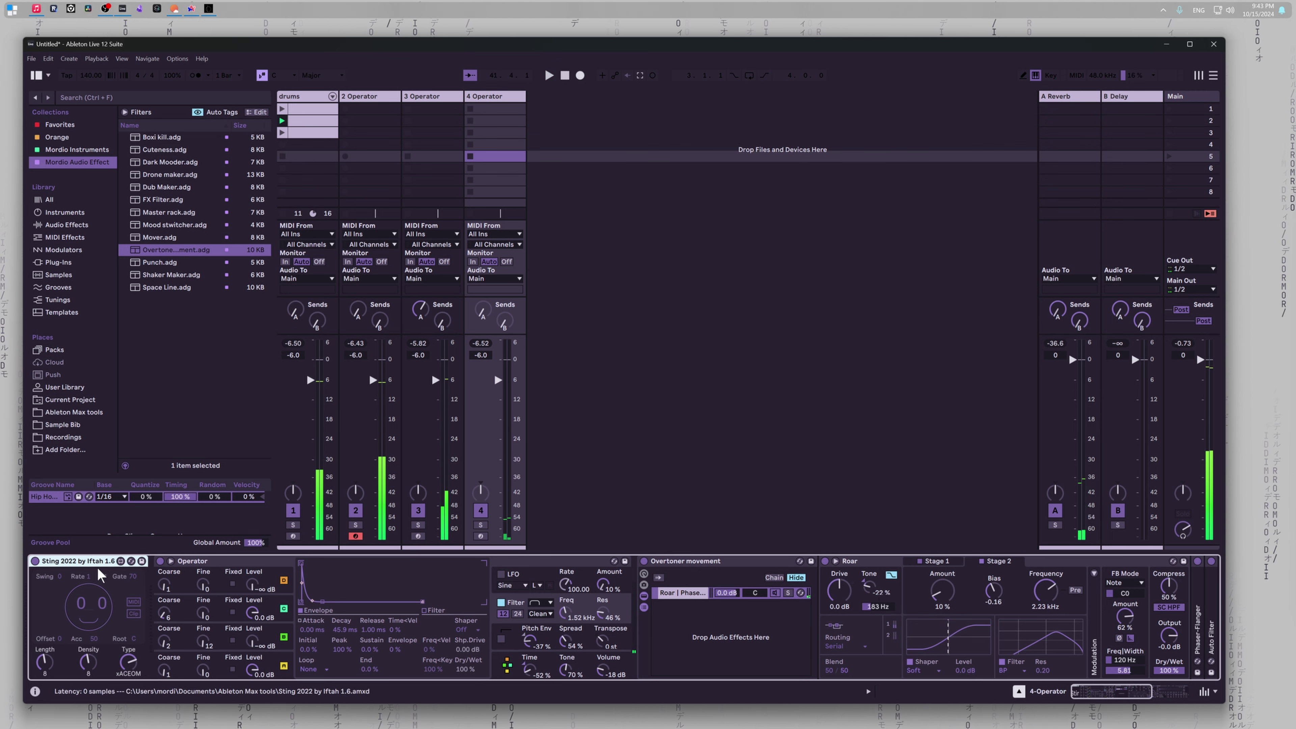
{"action": "key", "text": "Delete"}
{"action": "left_click", "coordinate": [539, 498]}
{"action": "left_click", "coordinate": [480, 536]}
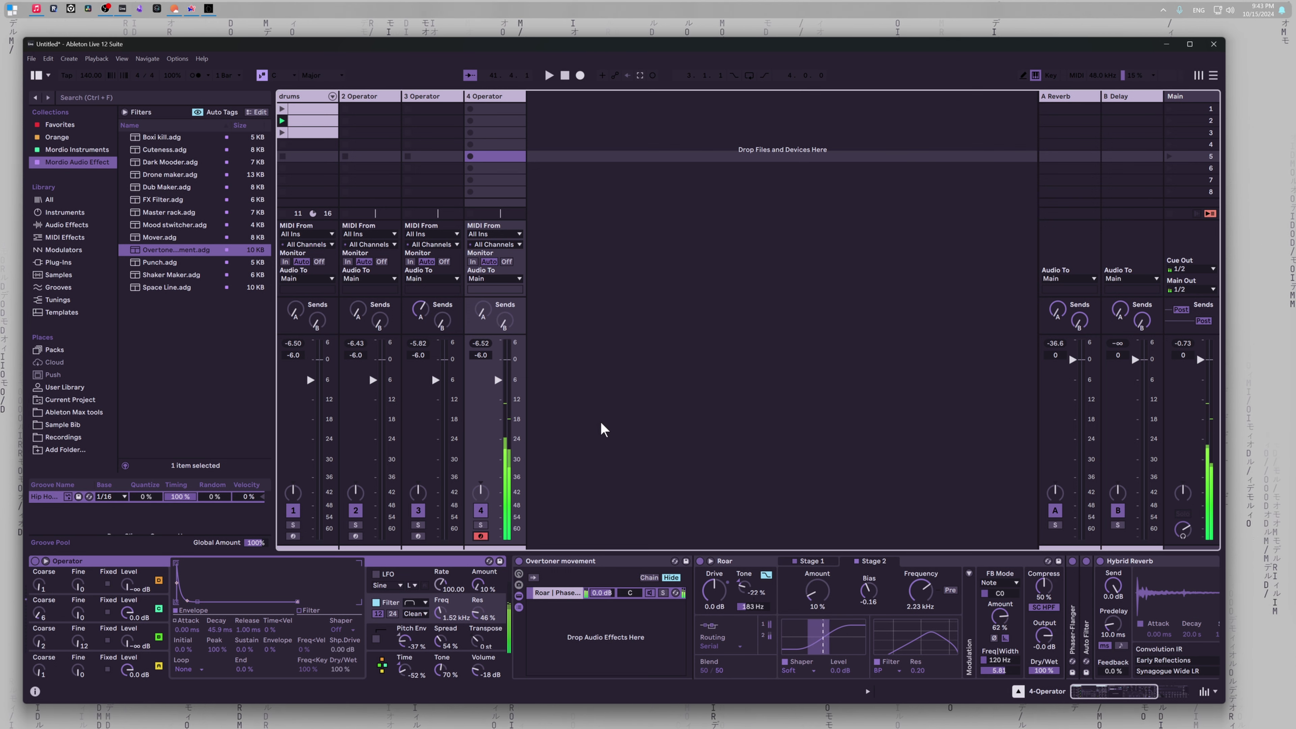
Step: Set Roar's Amount to 71% in Stage 2 and 29% in Stage 1, and its feedback note to G0
{"action": "left_click_drag", "start_coordinate": [802, 592], "coordinate": [817, 569]}
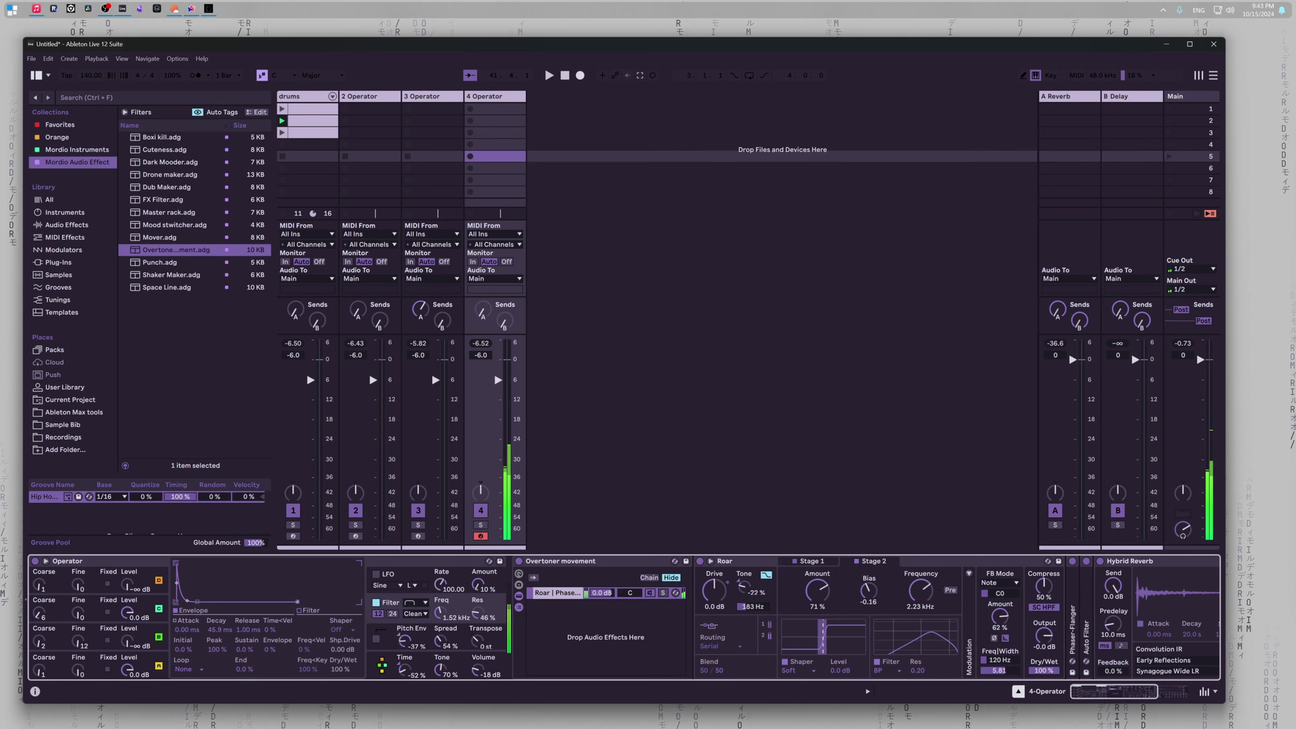
{"action": "left_click", "coordinate": [816, 562]}
{"action": "left_click_drag", "start_coordinate": [822, 604], "coordinate": [822, 600]}
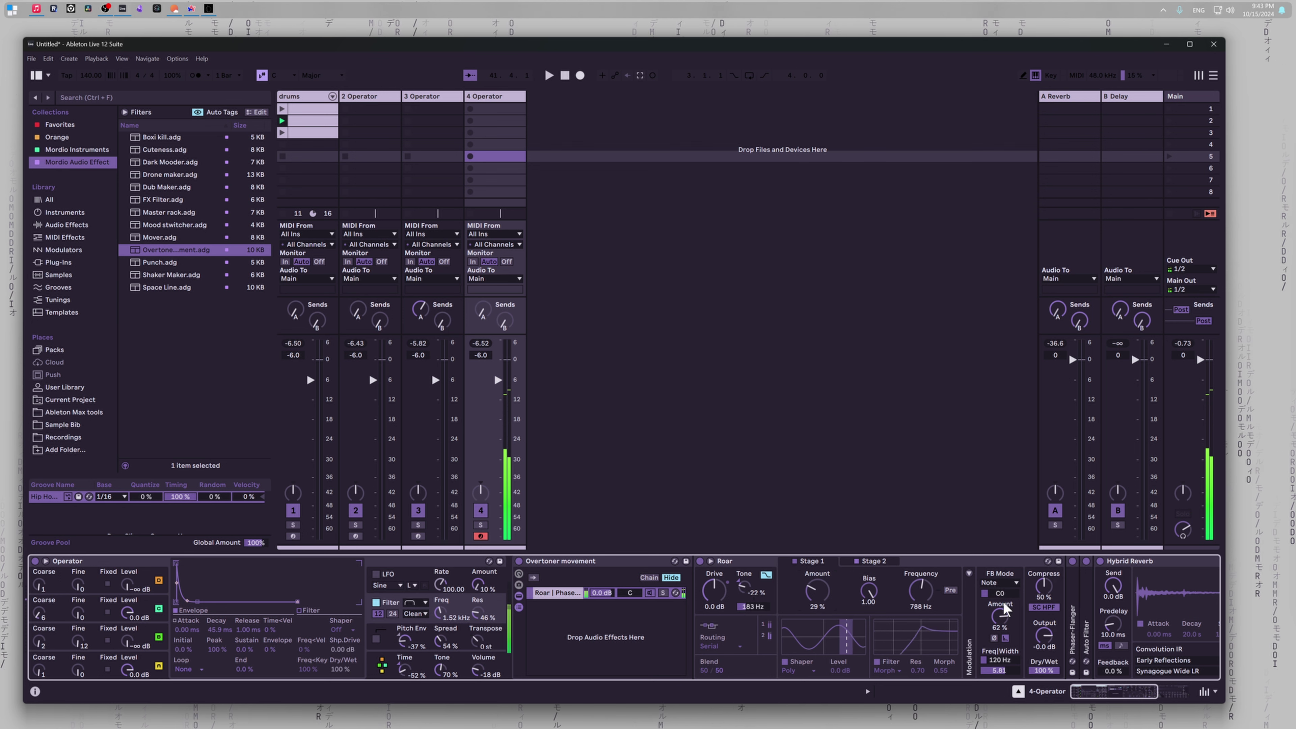
{"action": "mouse_move", "coordinate": [1004, 594]}
{"action": "left_mouse_down"}
{"action": "mouse_move", "coordinate": [1004, 579]}
{"action": "mouse_move", "coordinate": [1004, 596]}
{"action": "left_mouse_up"}
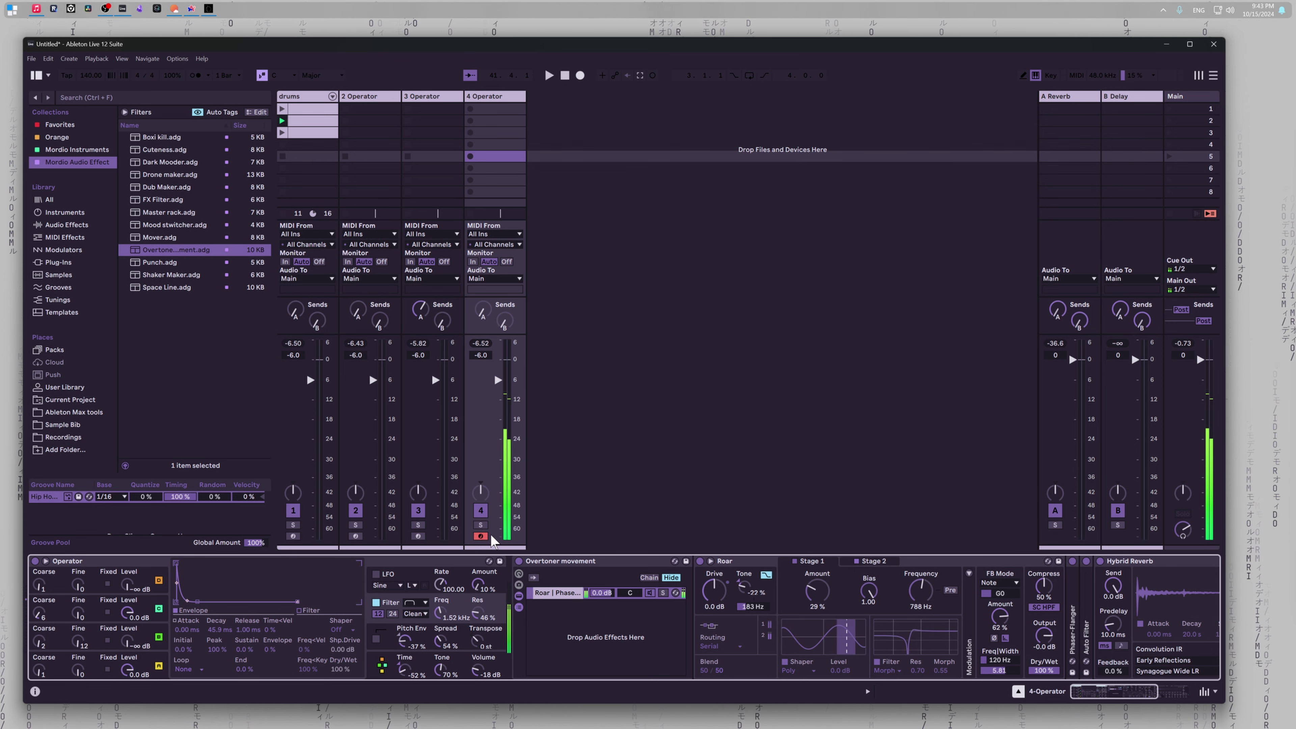
Step: Start playback and try a 1.42 ms attack on Operator's filter envelope
{"action": "key", "text": "space"}
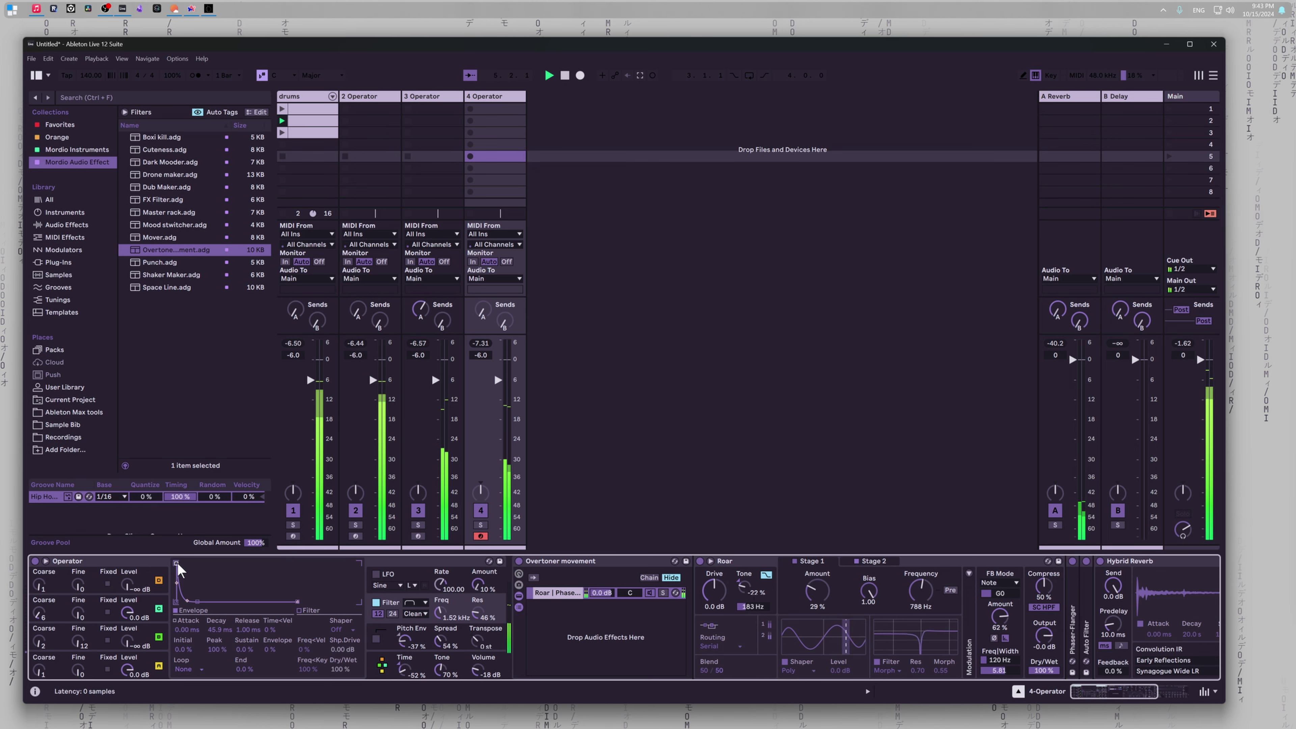
{"action": "left_click_drag", "start_coordinate": [177, 565], "coordinate": [182, 585]}
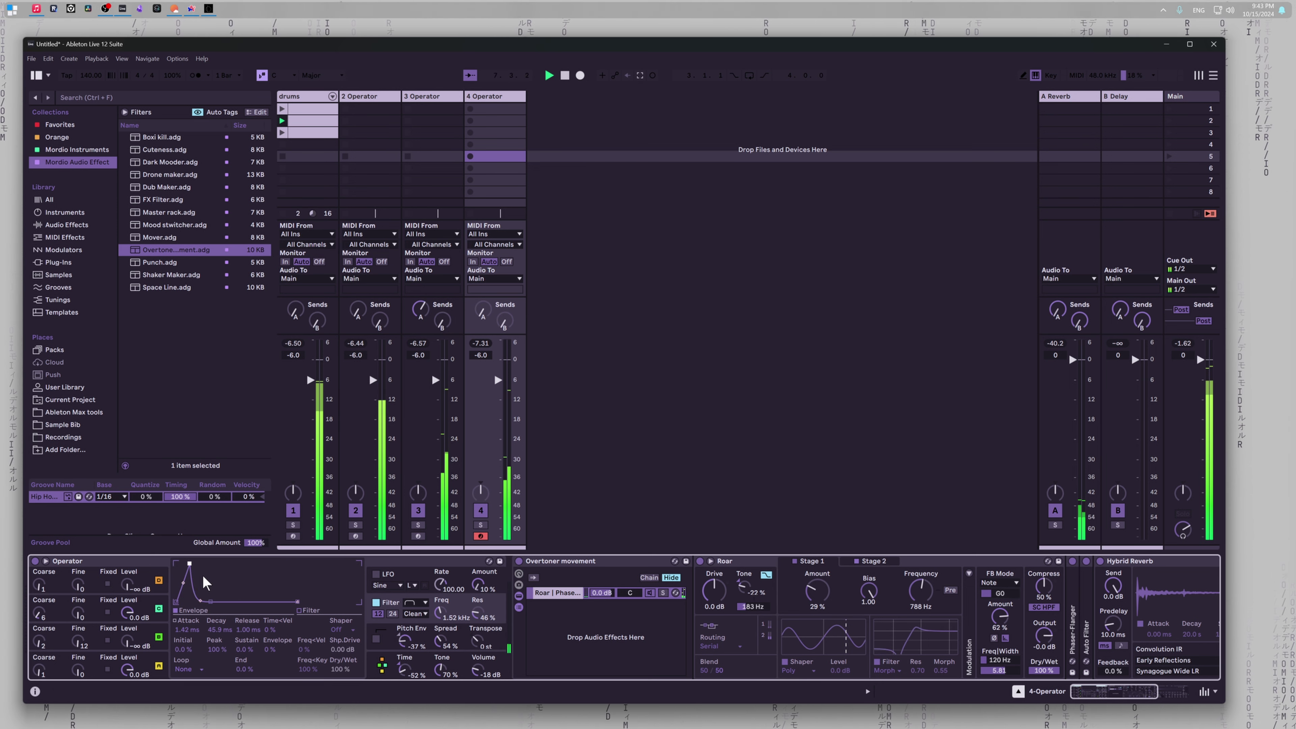
{"action": "left_click_drag", "start_coordinate": [189, 563], "coordinate": [165, 582]}
Step: Shape oscillator A's envelope in Operator with a 1.85 ms attack, 152 ms decay, minimum sustain and 1.00 ms release
{"action": "left_click", "coordinate": [94, 670]}
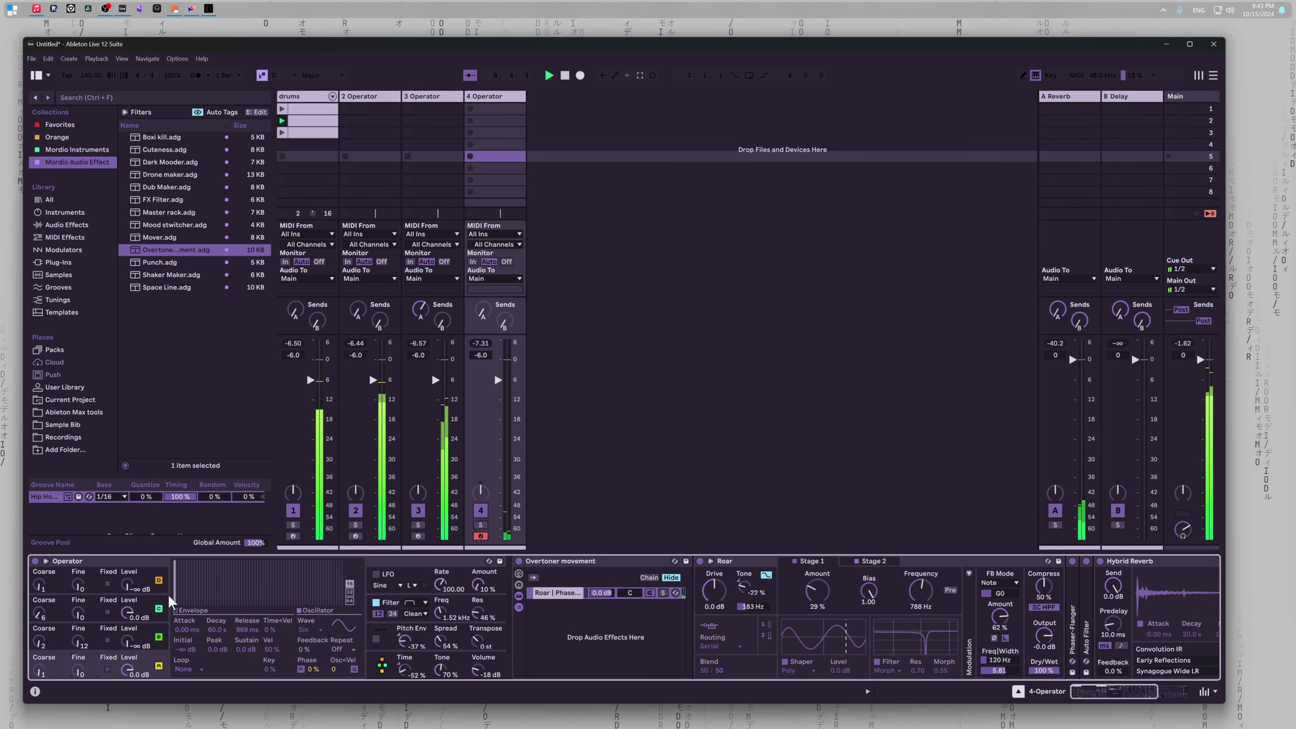
{"action": "left_click", "coordinate": [197, 608]}
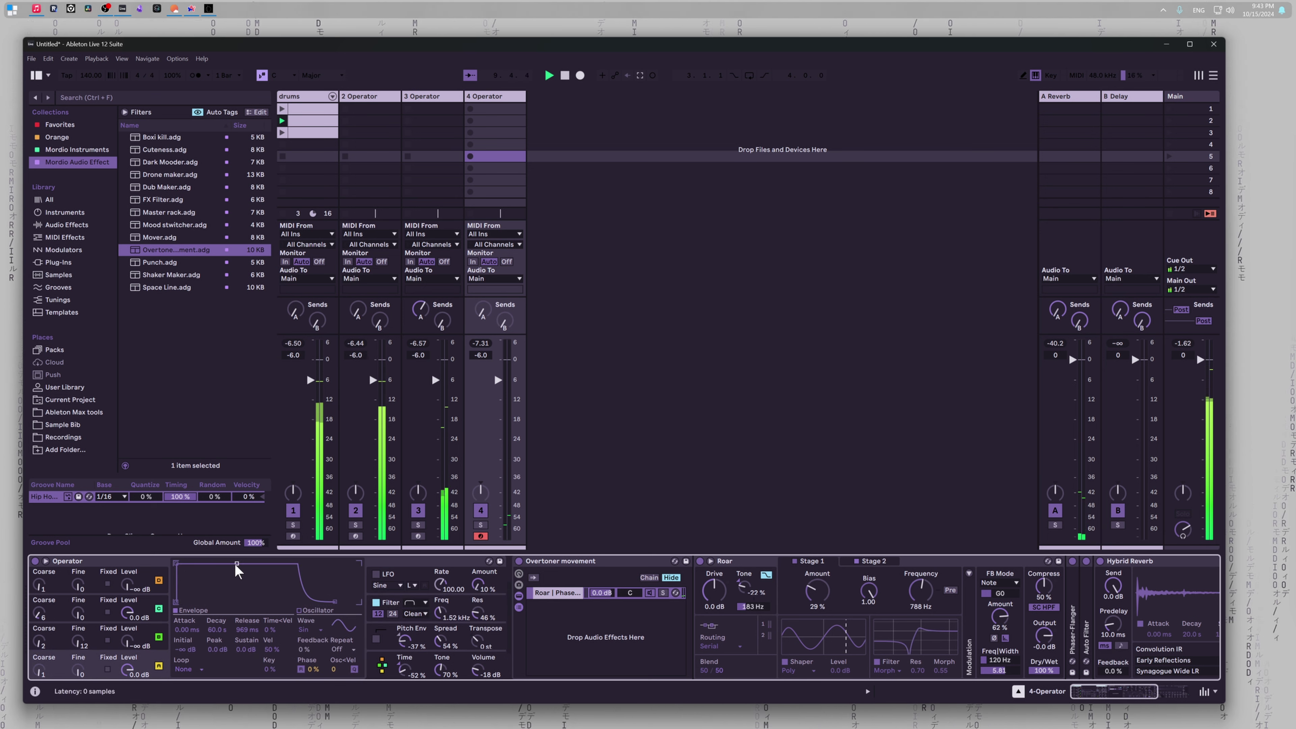
{"action": "left_click_drag", "start_coordinate": [200, 601], "coordinate": [194, 601]}
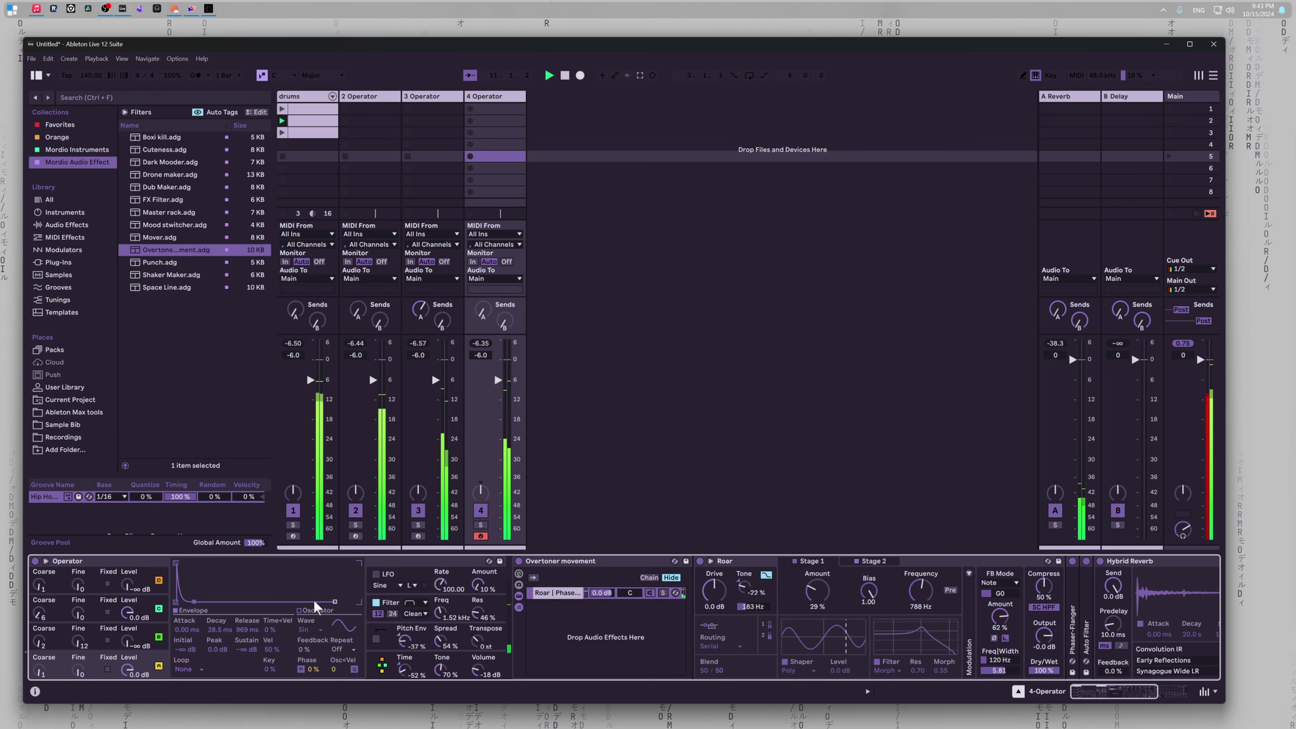
{"action": "left_click_drag", "start_coordinate": [328, 602], "coordinate": [283, 599]}
{"action": "left_click_drag", "start_coordinate": [187, 601], "coordinate": [204, 602]}
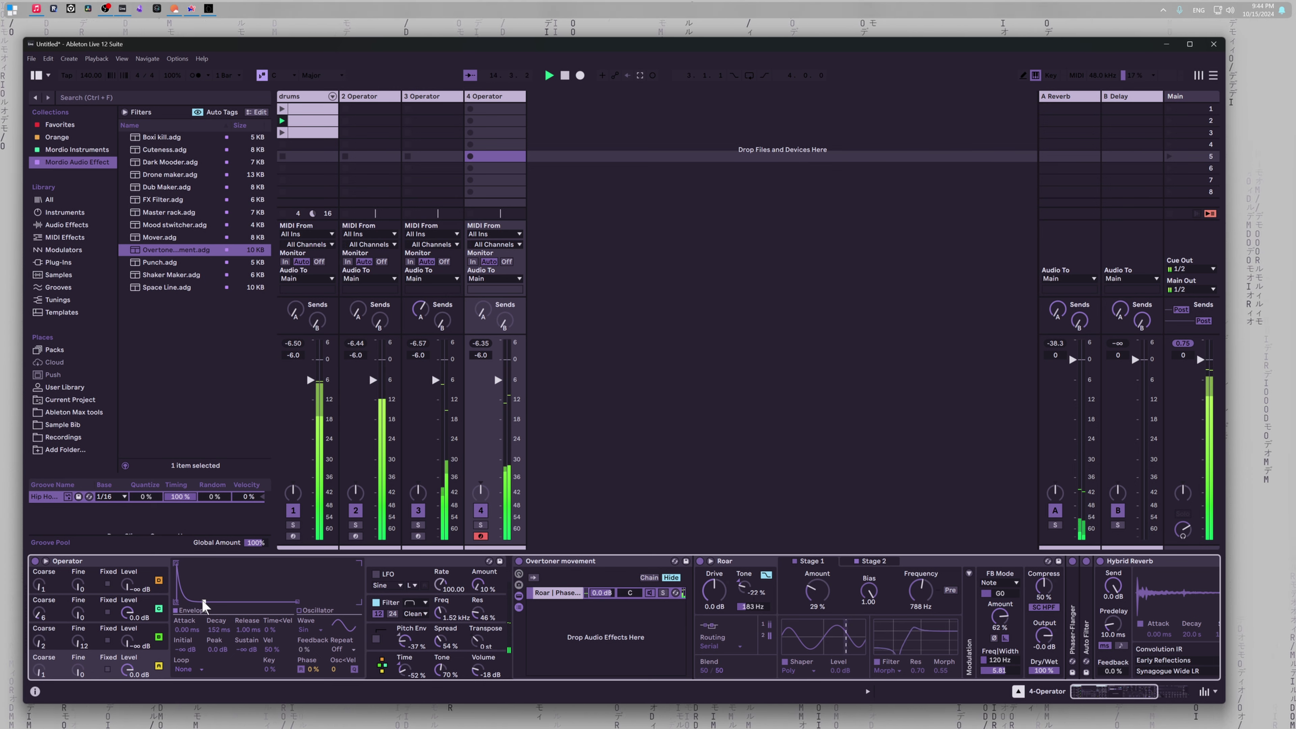
{"action": "left_click_drag", "start_coordinate": [178, 564], "coordinate": [176, 603]}
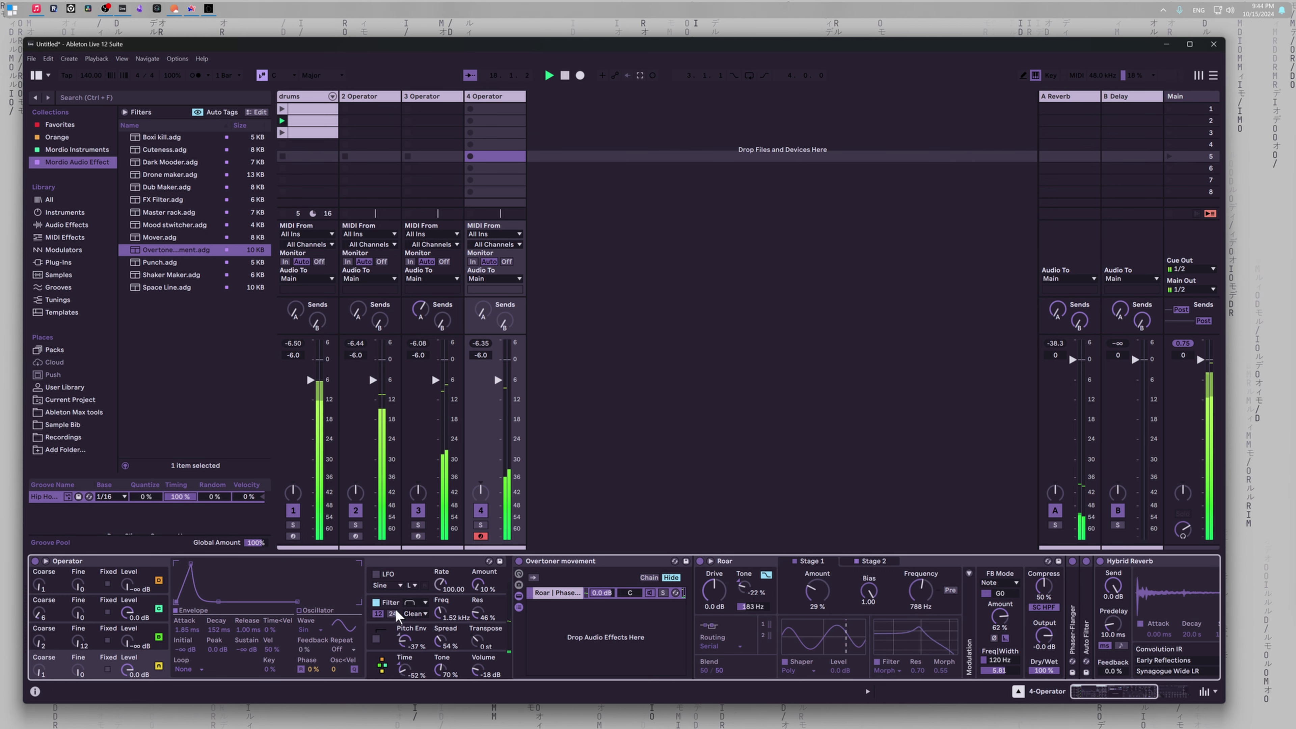
Step: Switch Roar's feedback mode to Time at 28.5 ms with a 50% amount, soloing the 4 Operator track
{"action": "left_click", "coordinate": [1002, 582]}
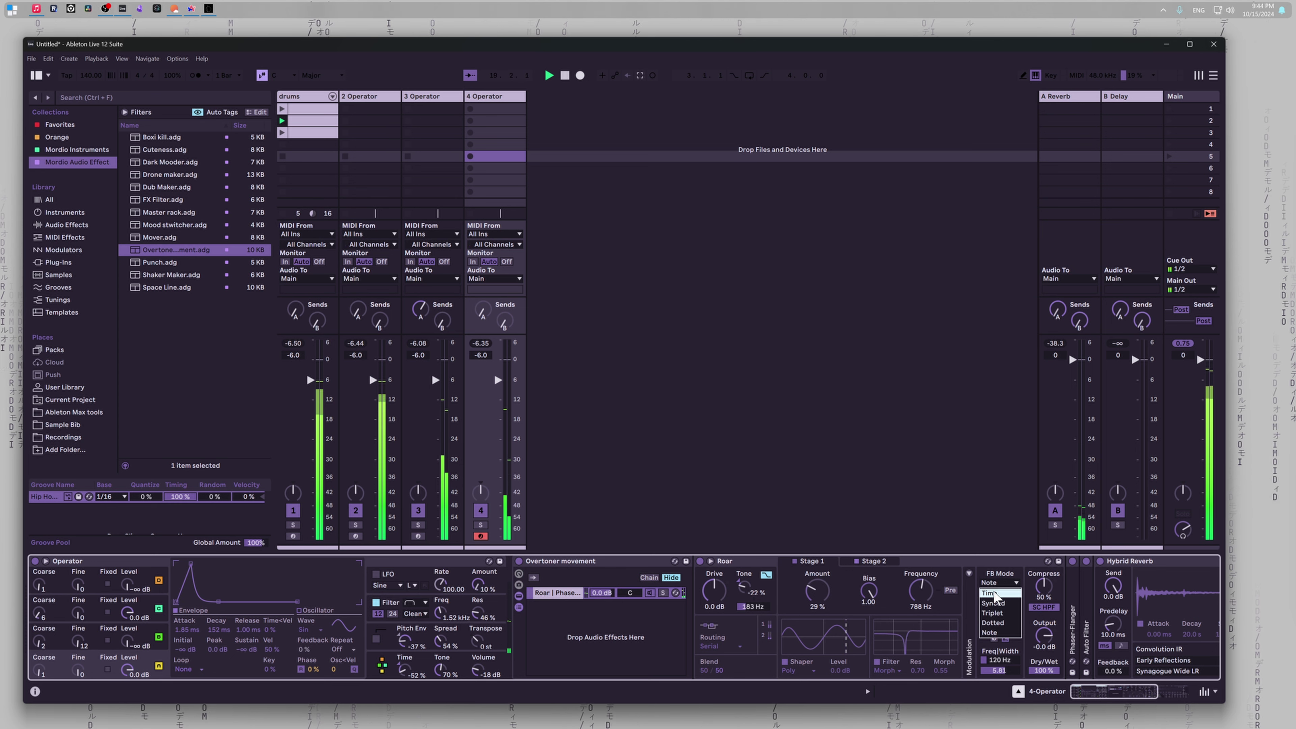
{"action": "left_click", "coordinate": [996, 591]}
{"action": "mouse_move", "coordinate": [998, 595]}
{"action": "left_mouse_down"}
{"action": "mouse_move", "coordinate": [998, 610]}
{"action": "mouse_move", "coordinate": [998, 571]}
{"action": "left_mouse_up"}
{"action": "left_click", "coordinate": [481, 525]}
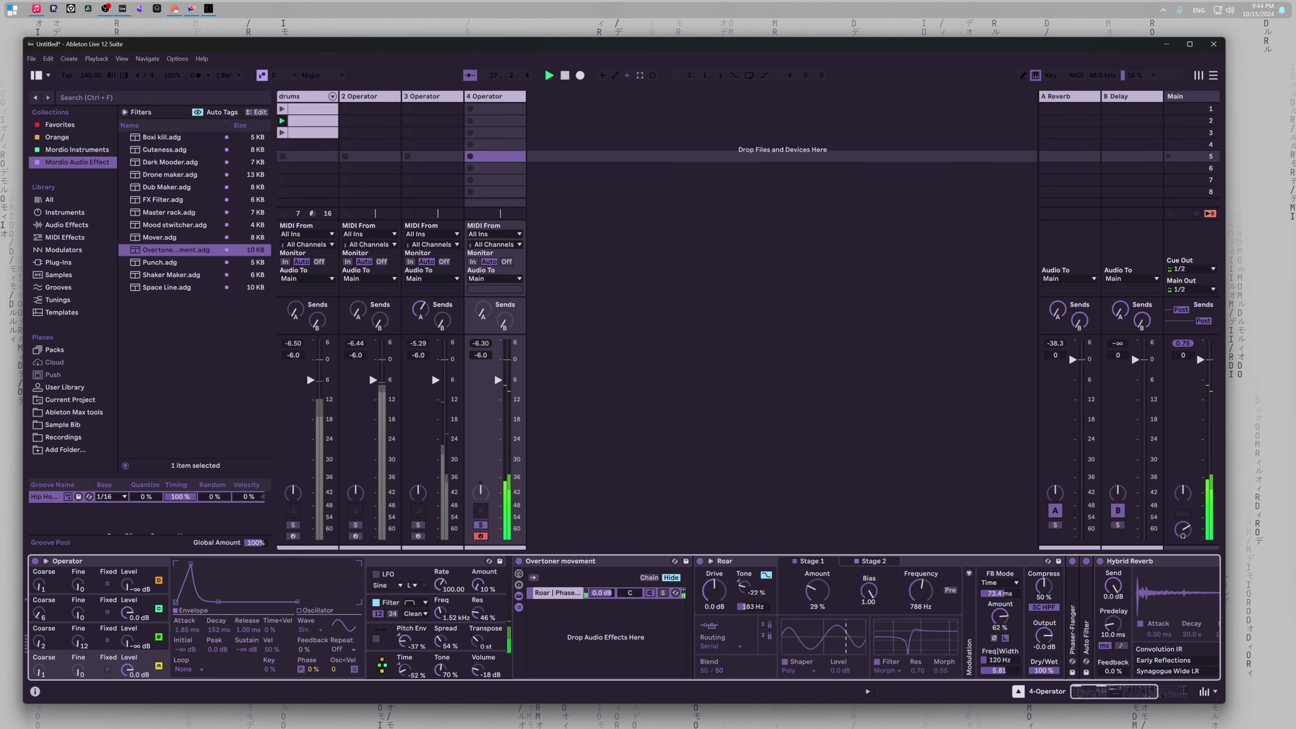
{"action": "left_click_drag", "start_coordinate": [998, 593], "coordinate": [998, 600]}
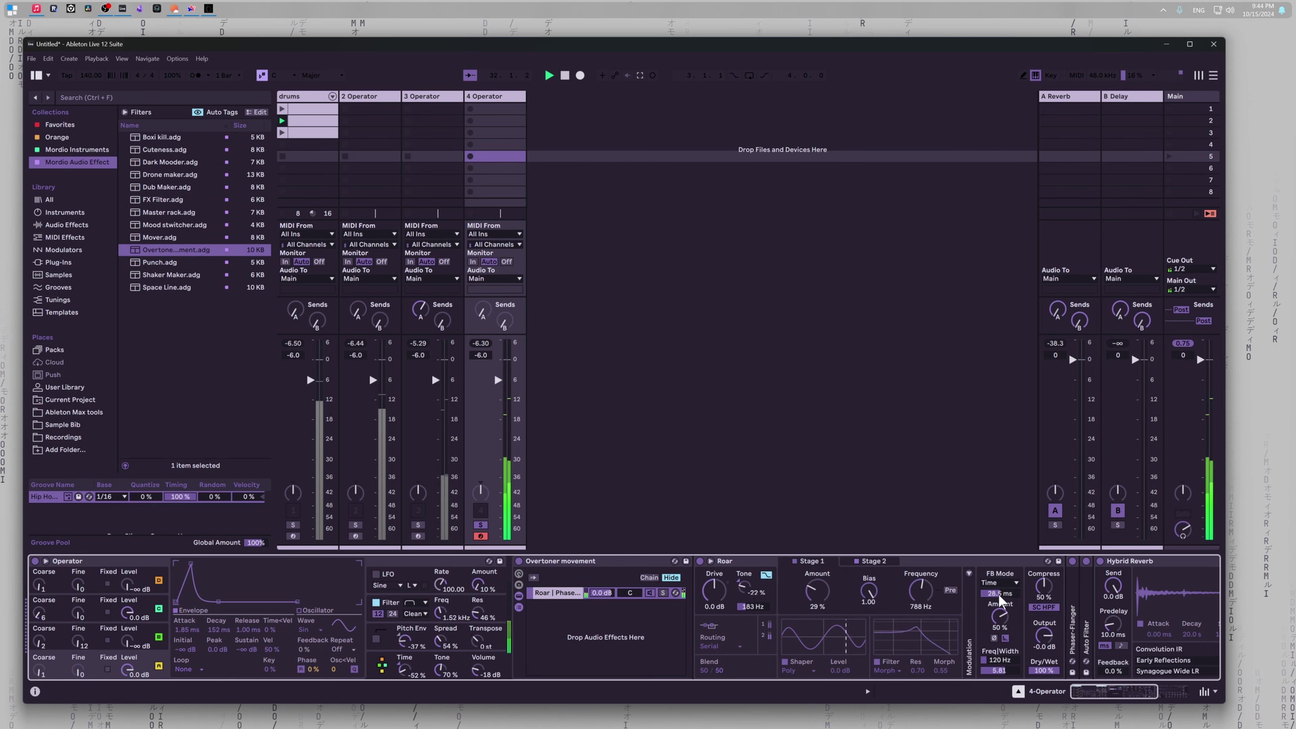
Step: Record a MIDI clip in the second slot of 4 Operator, quantize its notes and return to the track's devices
{"action": "left_click", "coordinate": [470, 121]}
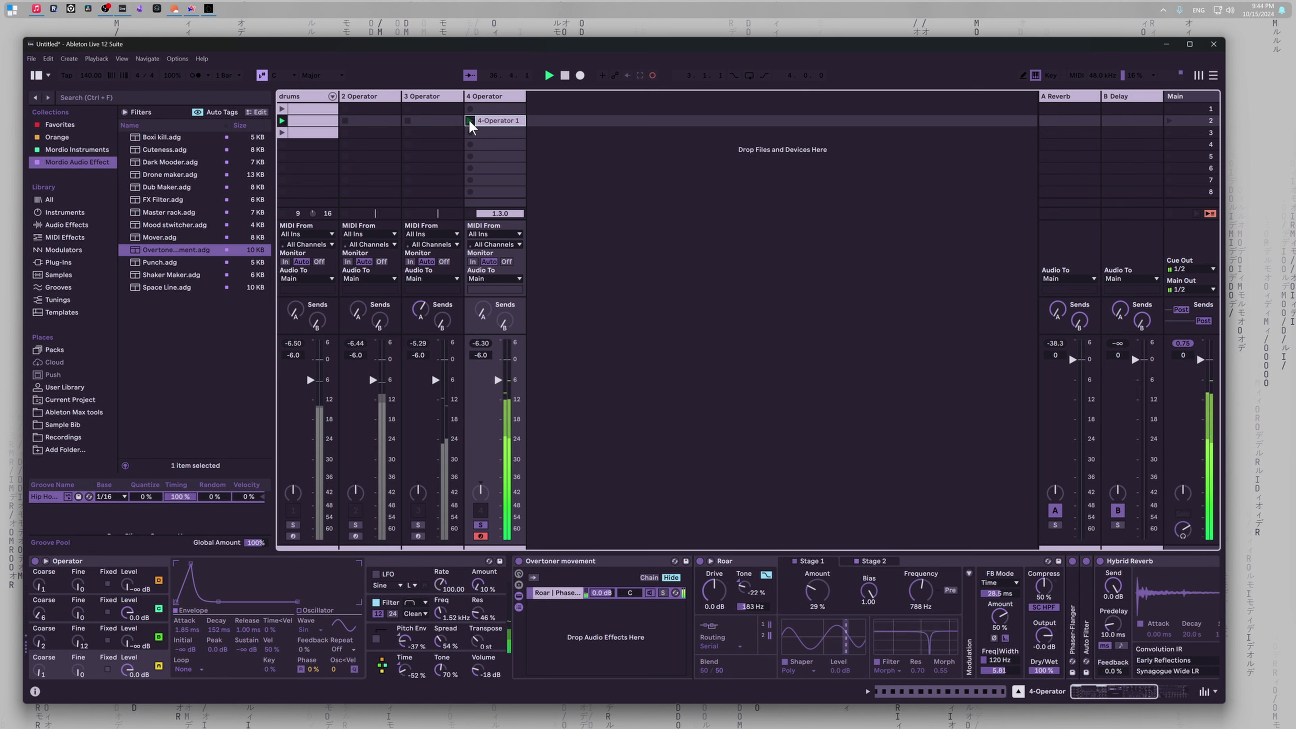
{"action": "double_click", "coordinate": [493, 123]}
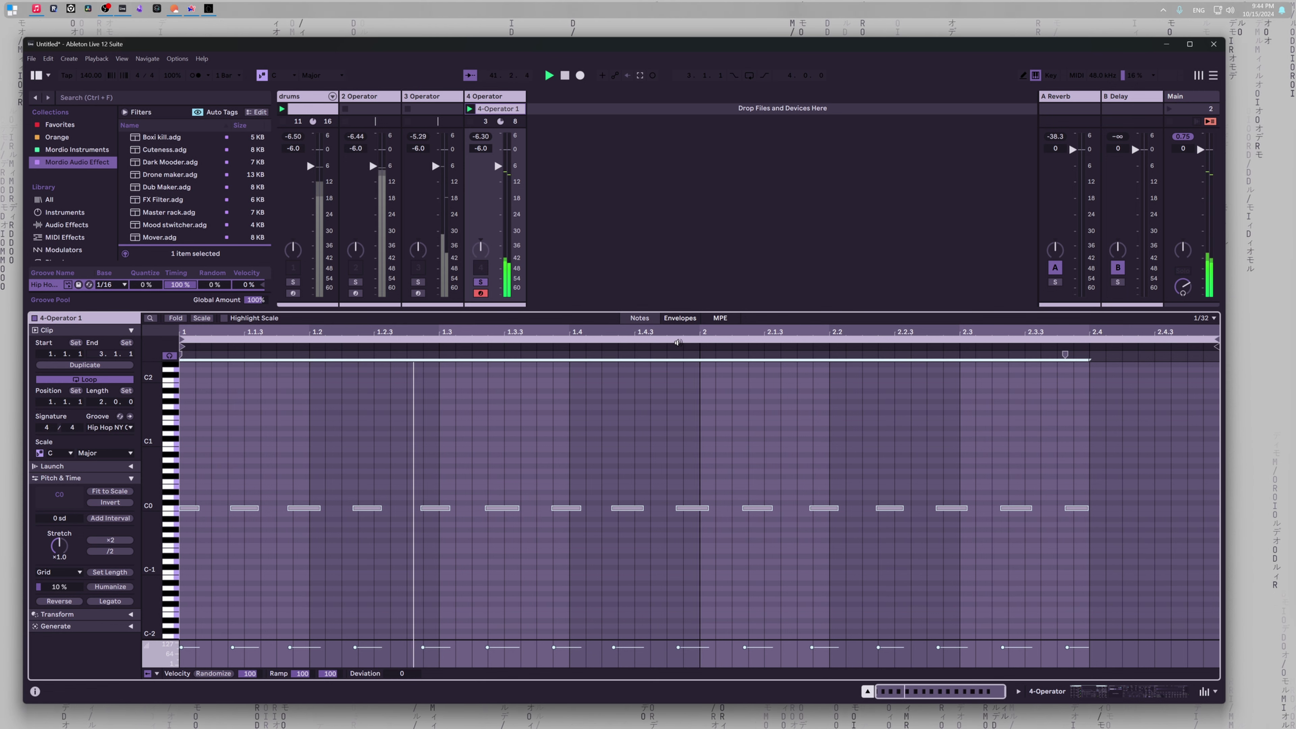
{"action": "key", "text": "ctrl+u"}
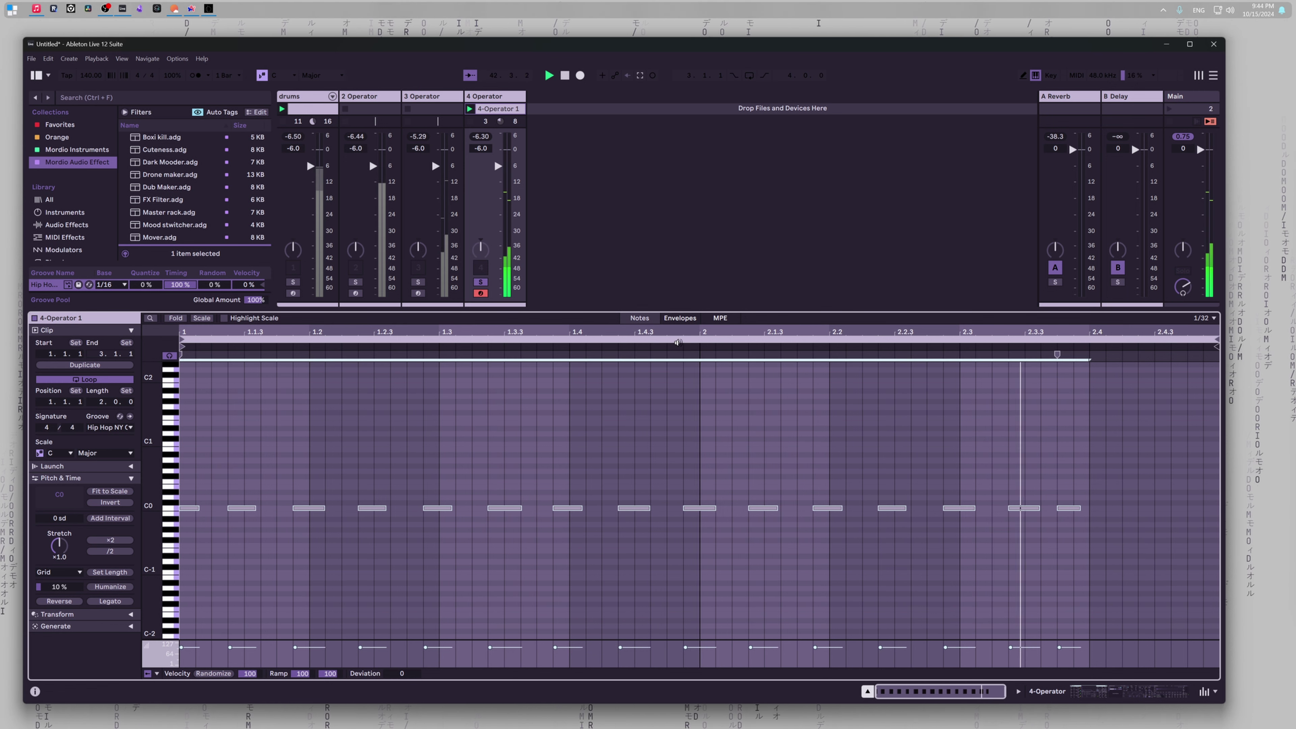
{"action": "key", "text": "shift+Tab"}
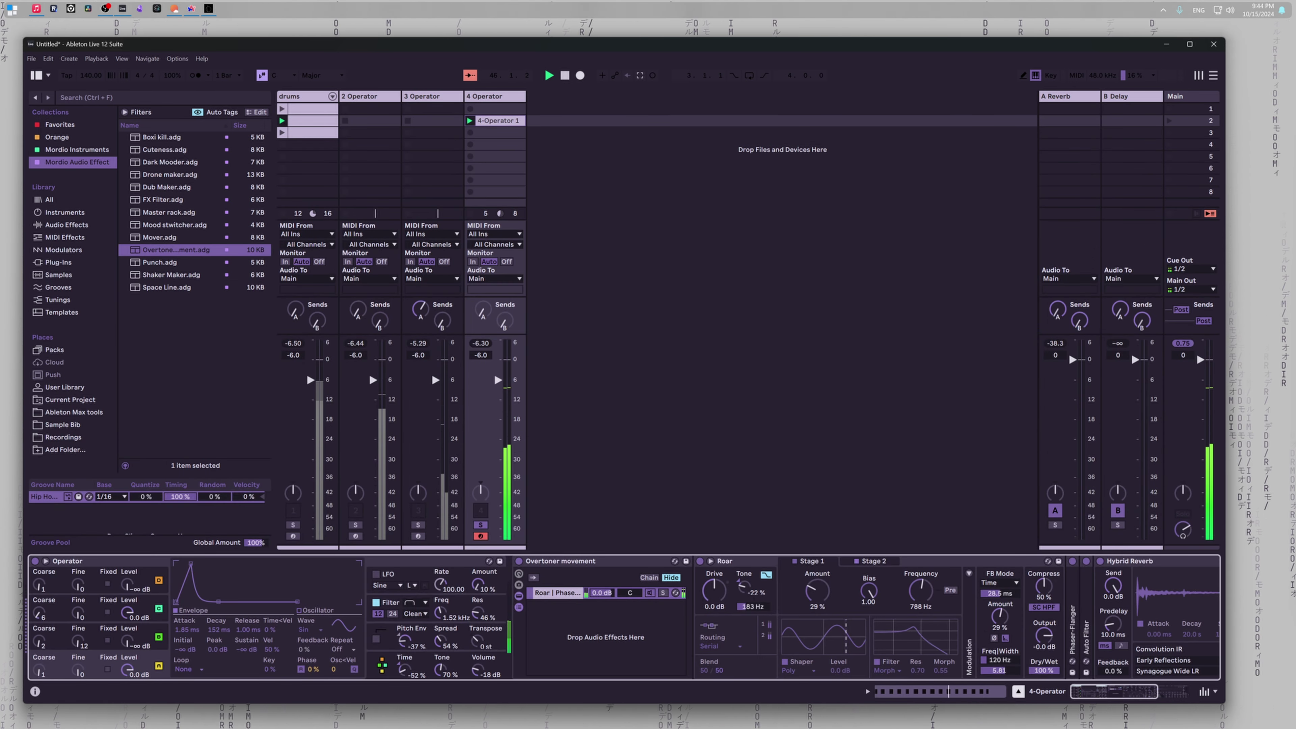
Step: Reset Roar's feedback filter frequency to 1.00 kHz and lower the Stage 1 filter frequency to 328 Hz
{"action": "double_click", "coordinate": [1001, 661]}
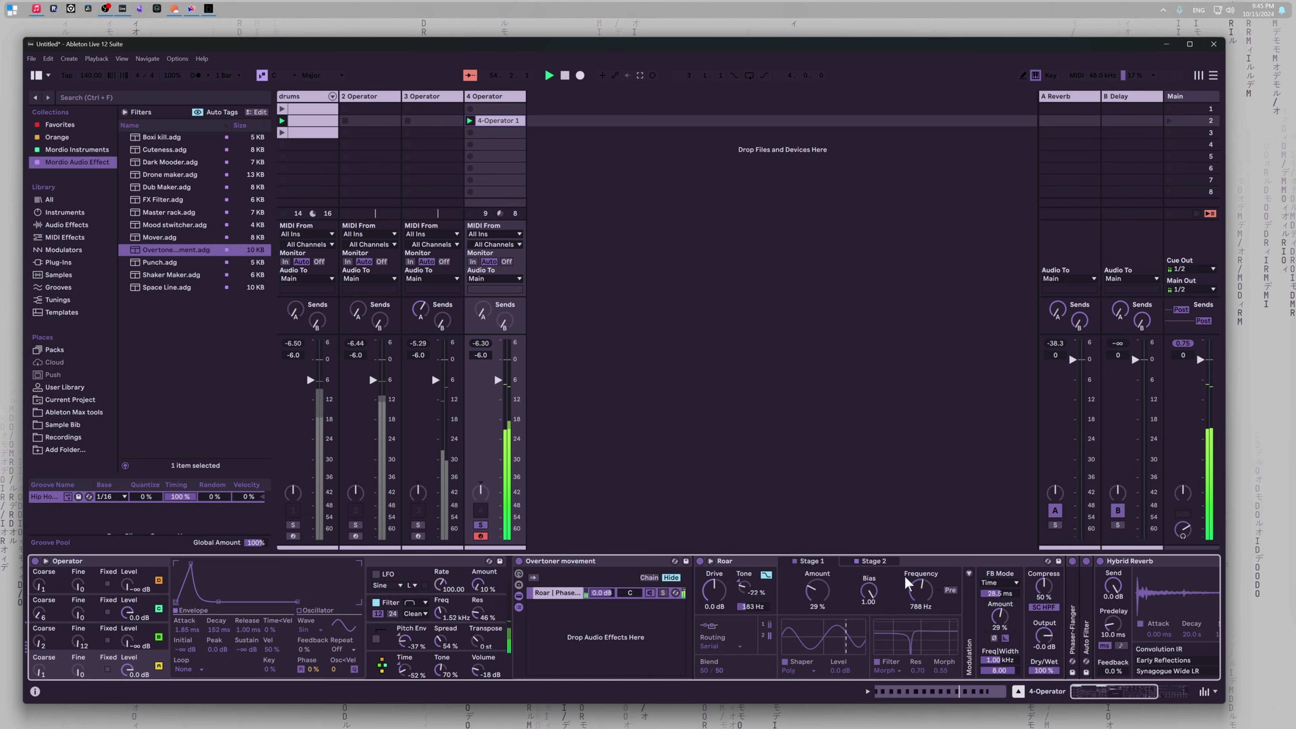
{"action": "left_click_drag", "start_coordinate": [921, 587], "coordinate": [921, 612]}
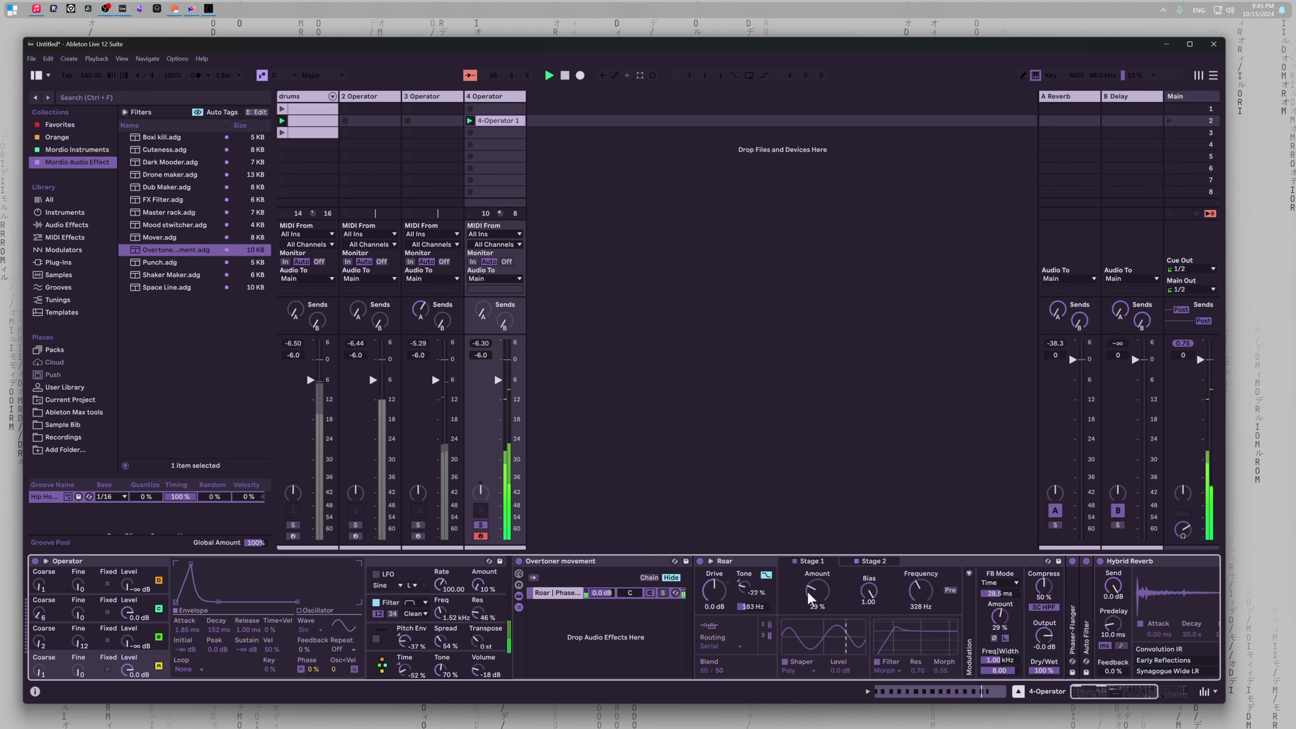
Step: Set Roar's Stage 1 amount to 55%, bias to 0.17 and filter frequency to 408 Hz, and bring the tone amount to 0.0%
{"action": "left_click_drag", "start_coordinate": [814, 591], "coordinate": [813, 601]}
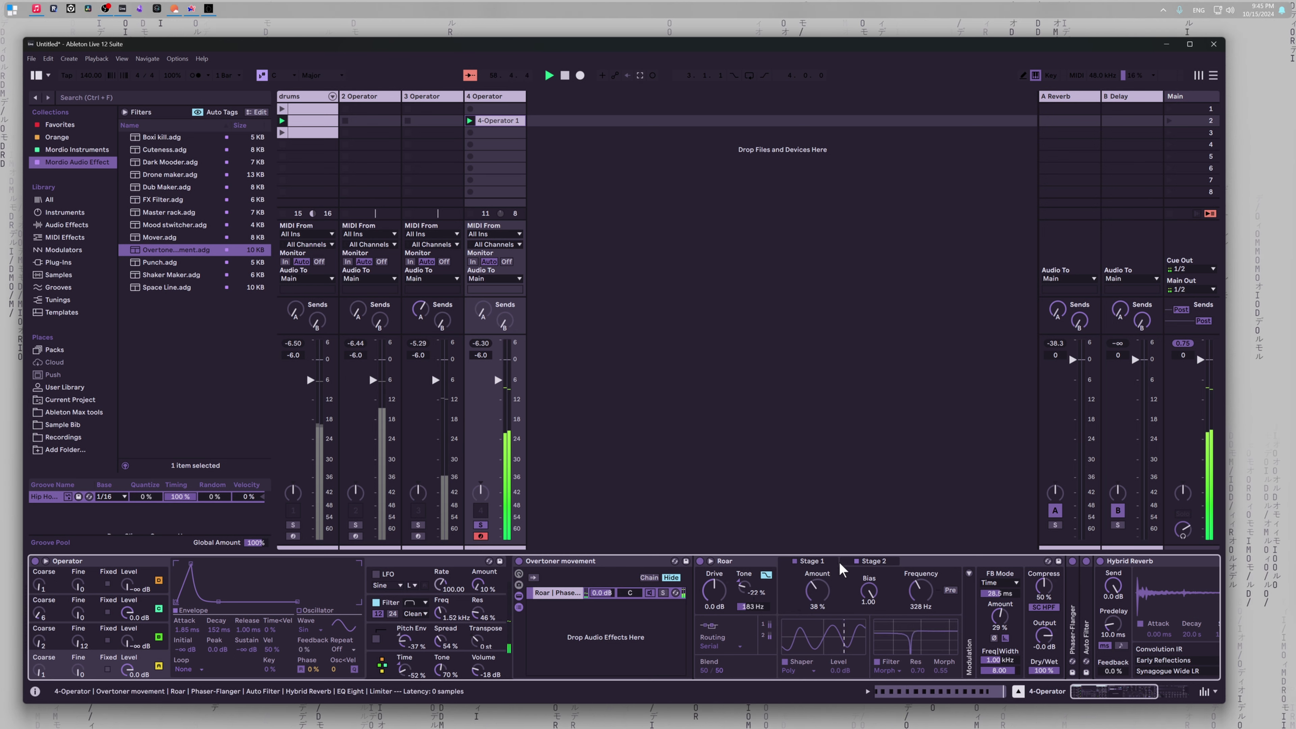
{"action": "left_click_drag", "start_coordinate": [818, 591], "coordinate": [818, 601]}
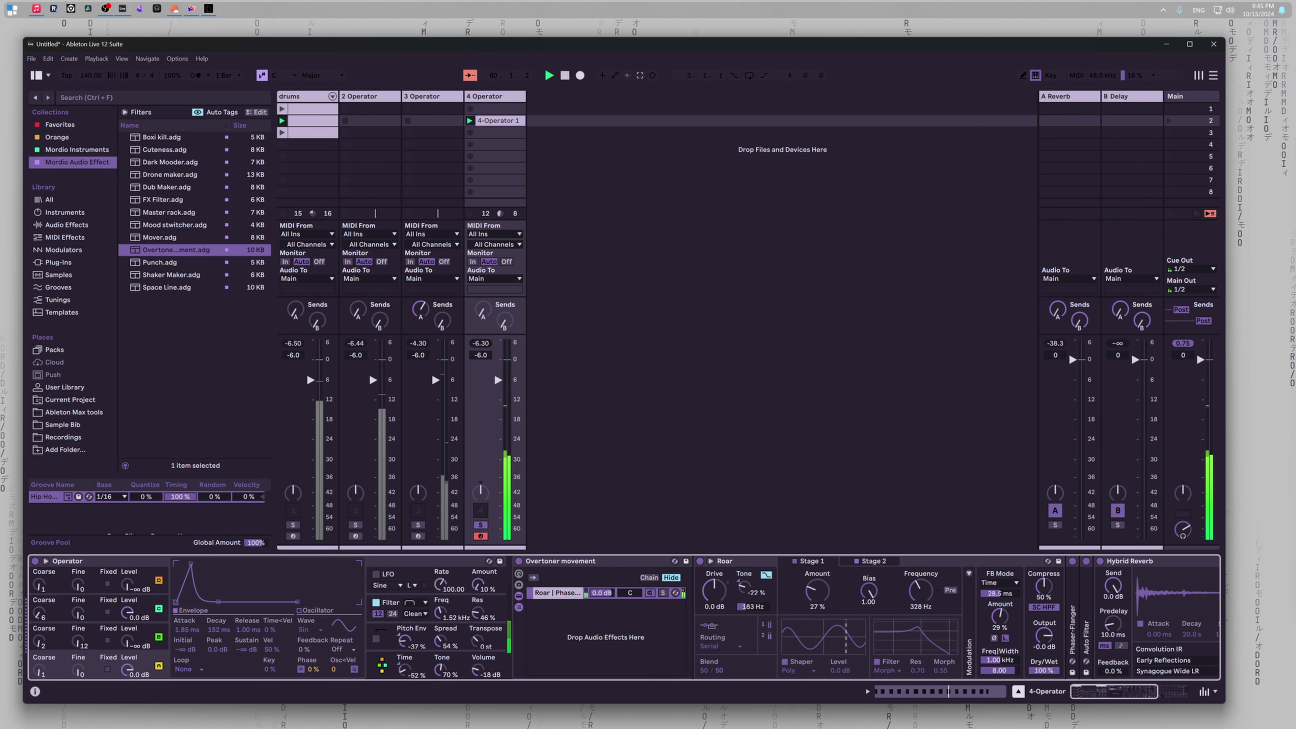
{"action": "left_click", "coordinate": [859, 561]}
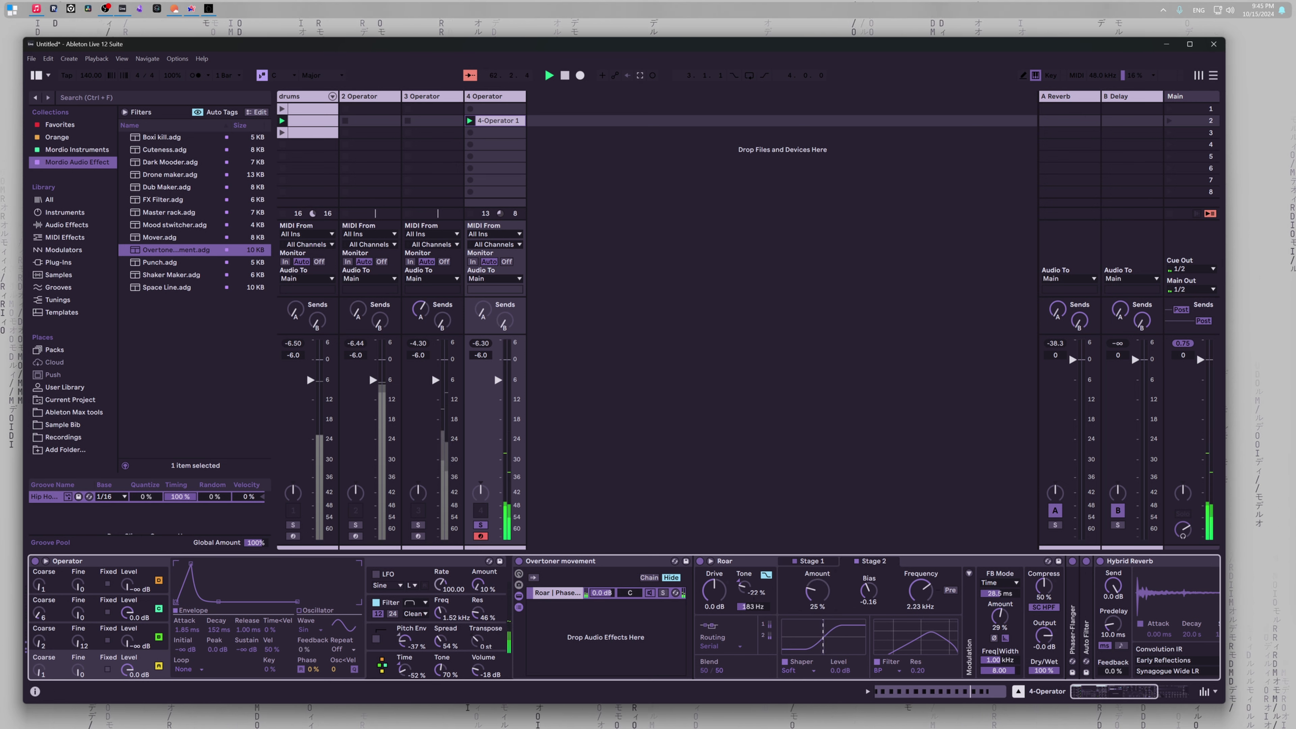
{"action": "left_click", "coordinate": [813, 562]}
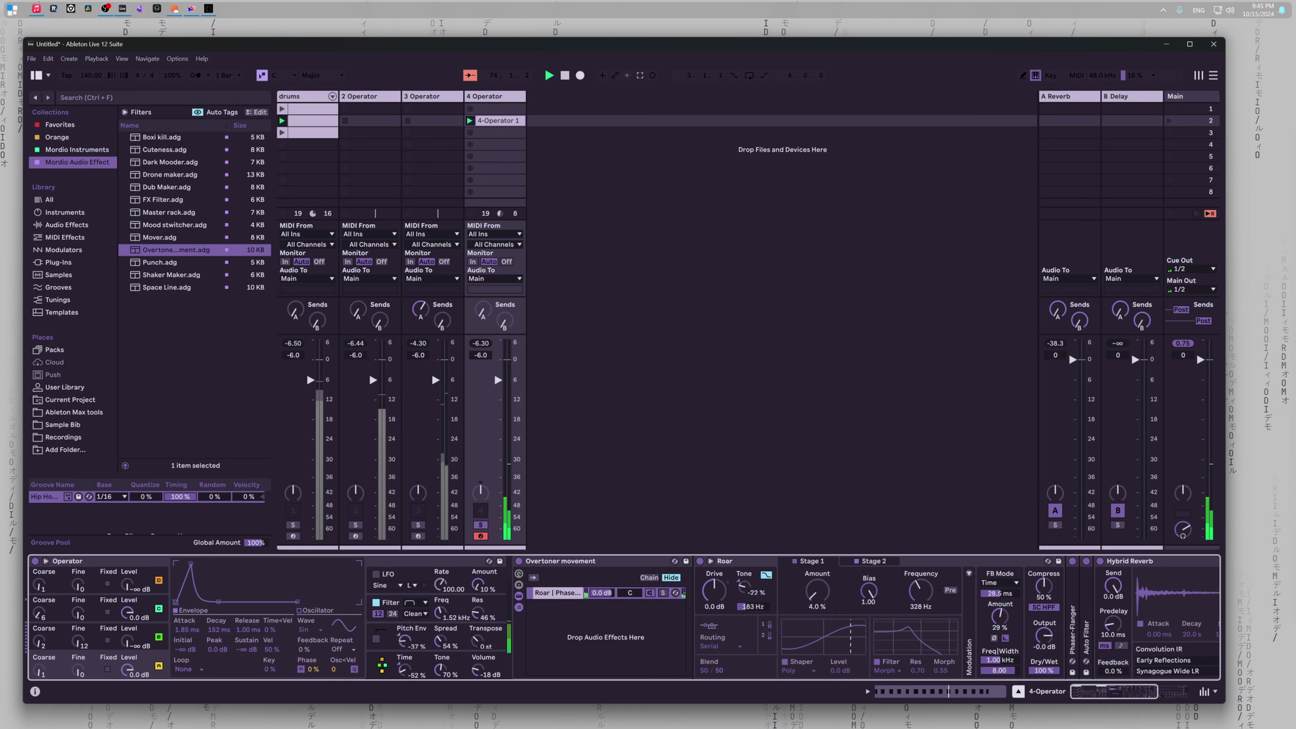
{"action": "left_click_drag", "start_coordinate": [827, 597], "coordinate": [827, 591]}
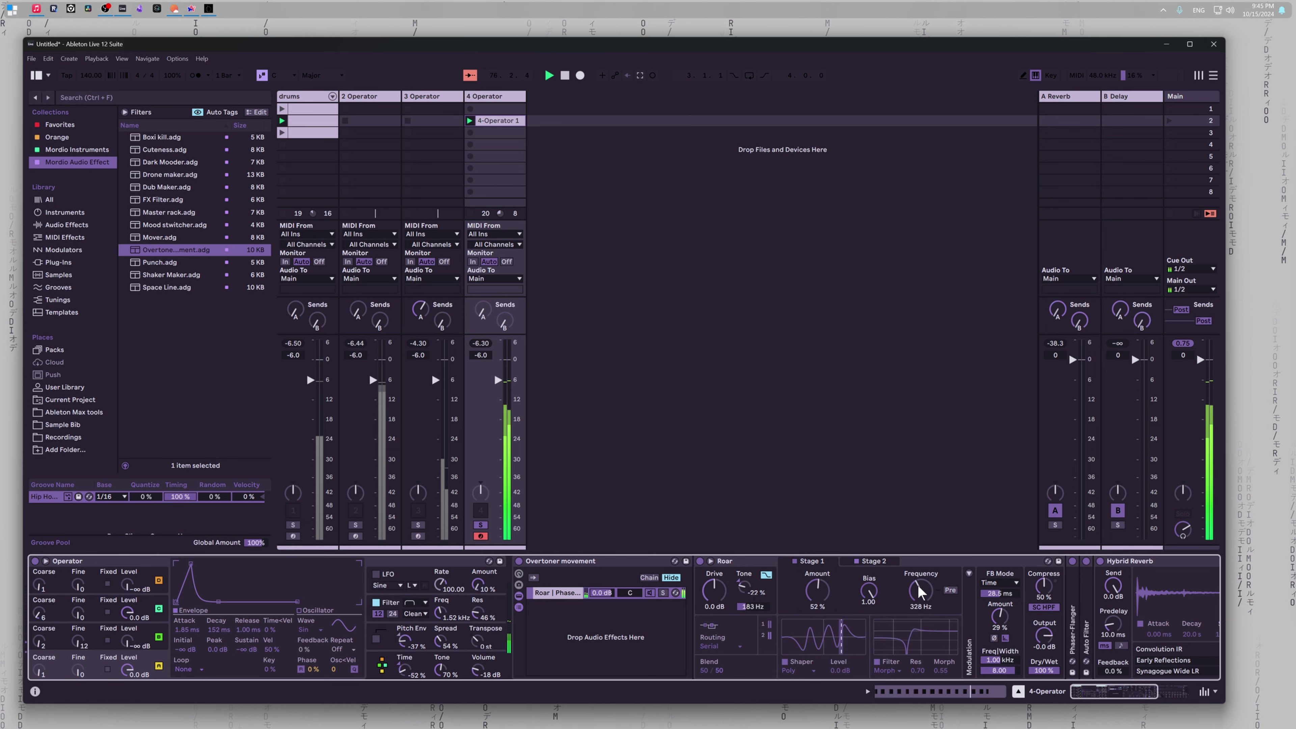
{"action": "mouse_move", "coordinate": [919, 591]}
{"action": "left_mouse_down"}
{"action": "mouse_move", "coordinate": [919, 632]}
{"action": "mouse_move", "coordinate": [920, 587]}
{"action": "left_mouse_up"}
{"action": "left_click_drag", "start_coordinate": [837, 592], "coordinate": [869, 628]}
{"action": "left_click_drag", "start_coordinate": [825, 588], "coordinate": [824, 584]}
{"action": "left_click_drag", "start_coordinate": [741, 580], "coordinate": [748, 583]}
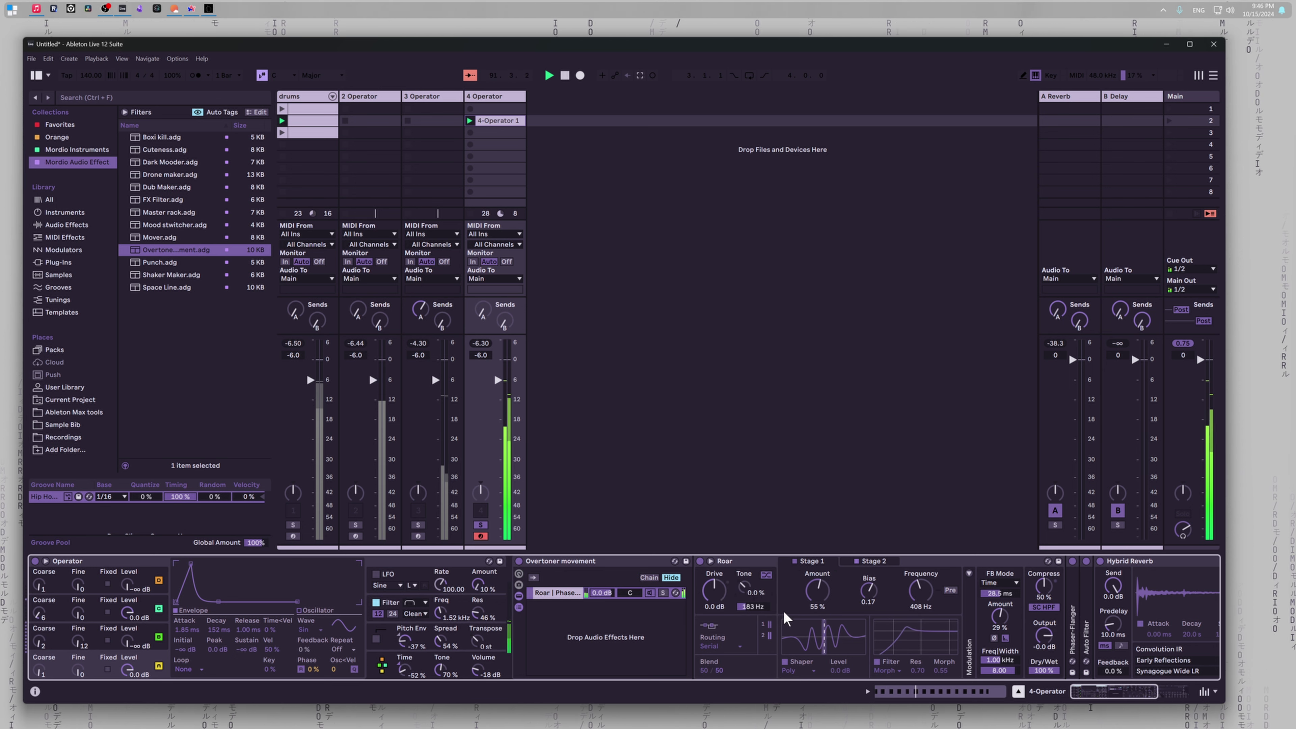
Step: Switch Roar's routing to Parallel and set its feedback amount to 39%
{"action": "left_click", "coordinate": [737, 646]}
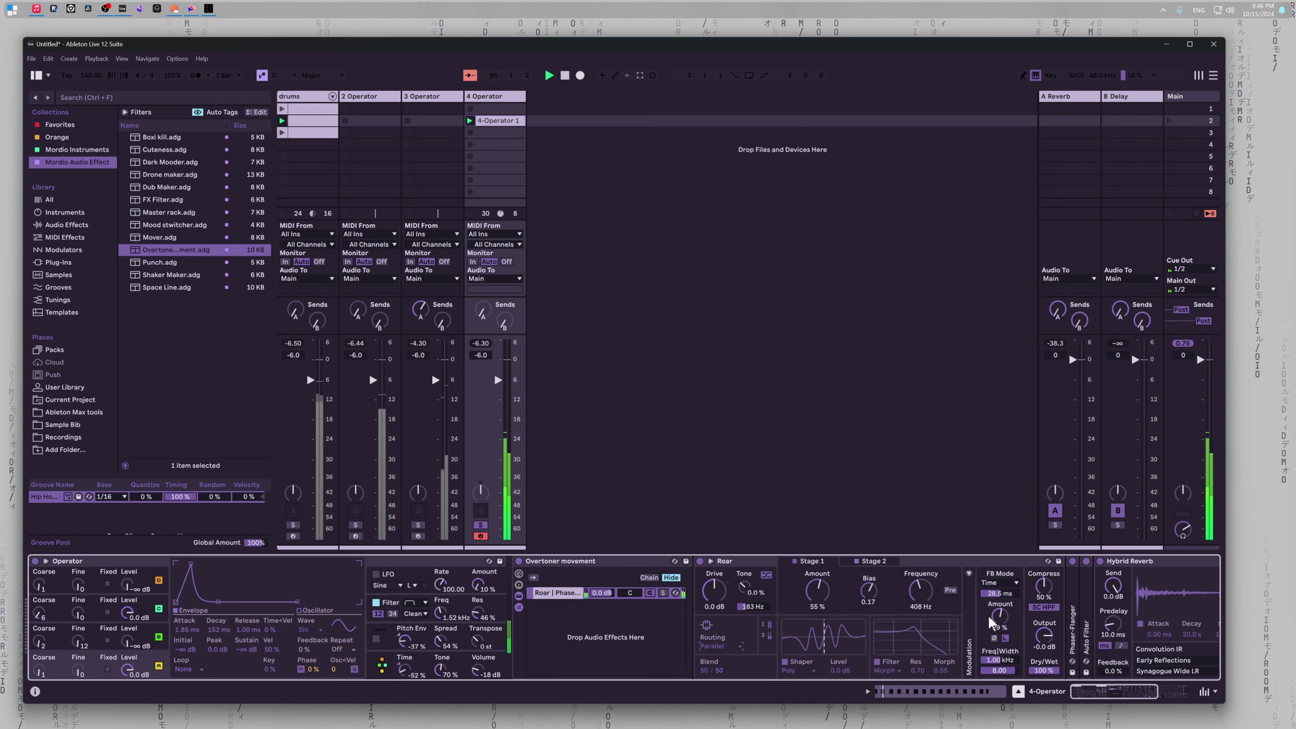
{"action": "left_click", "coordinate": [875, 560]}
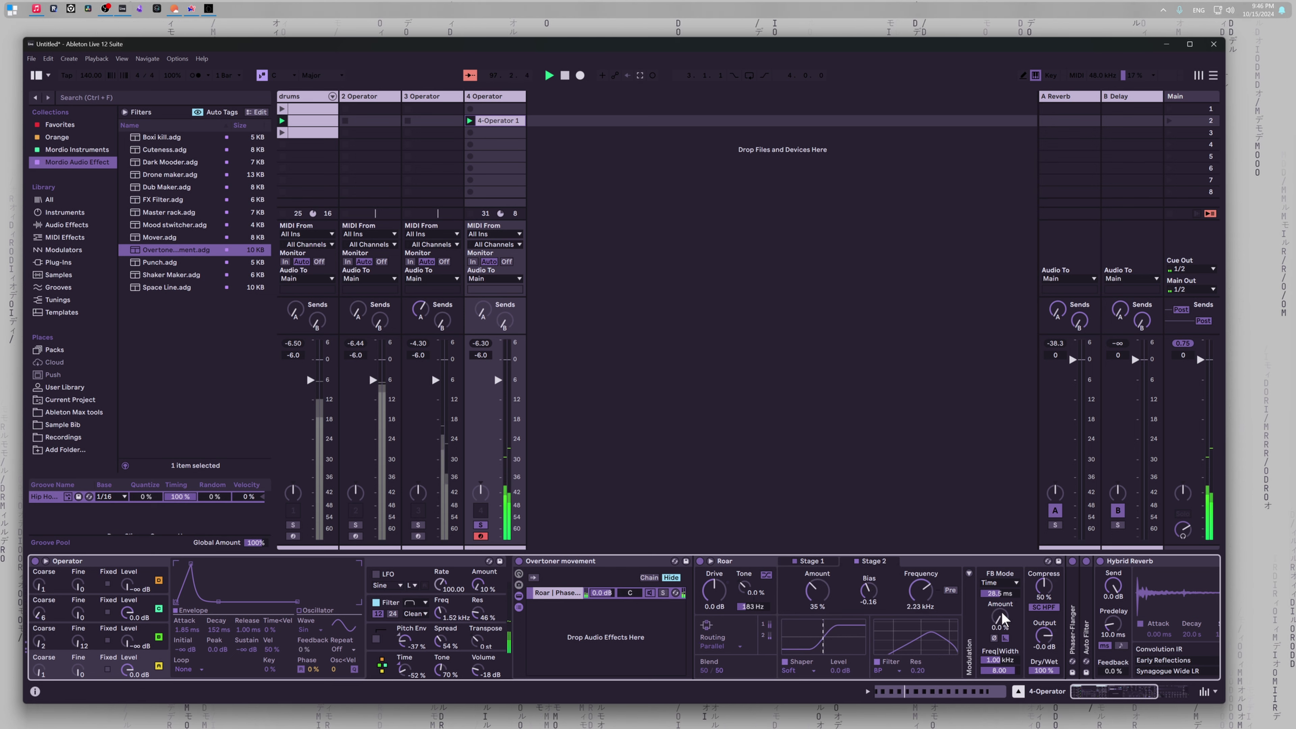
{"action": "left_click", "coordinate": [809, 561]}
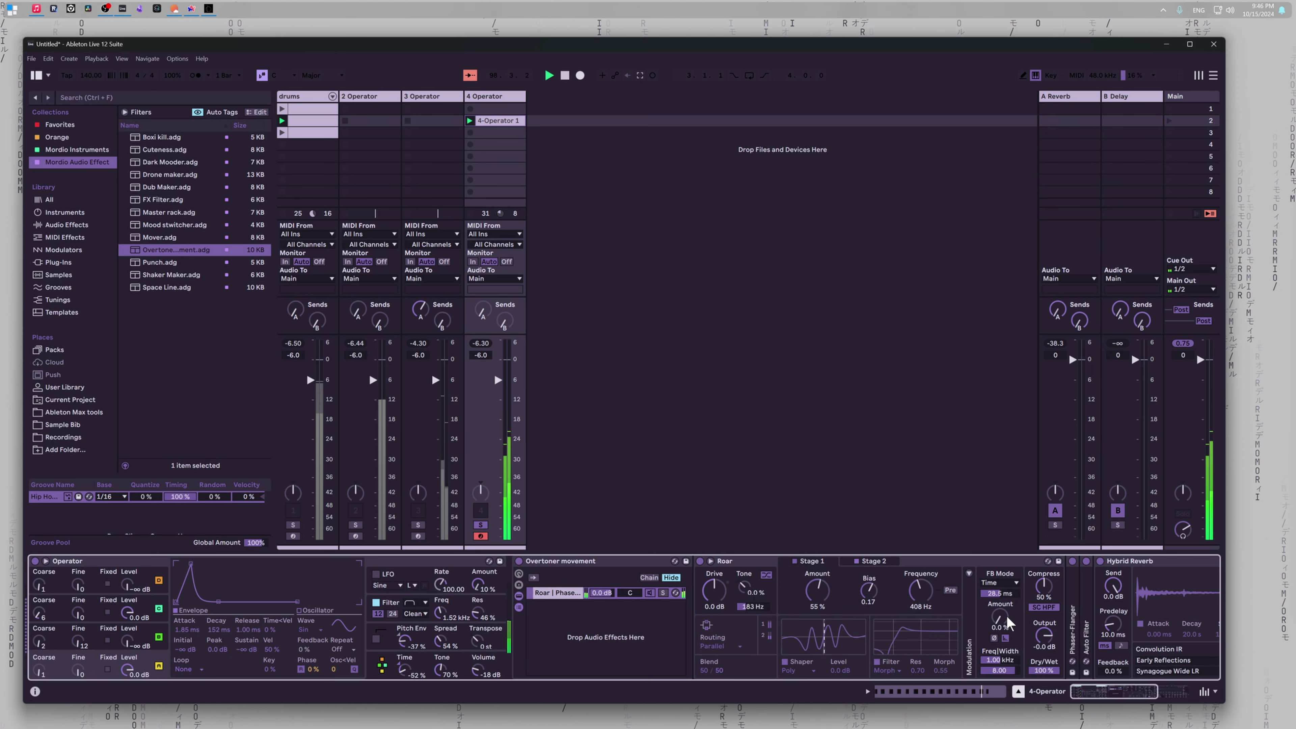
{"action": "left_click_drag", "start_coordinate": [1001, 618], "coordinate": [1001, 579]}
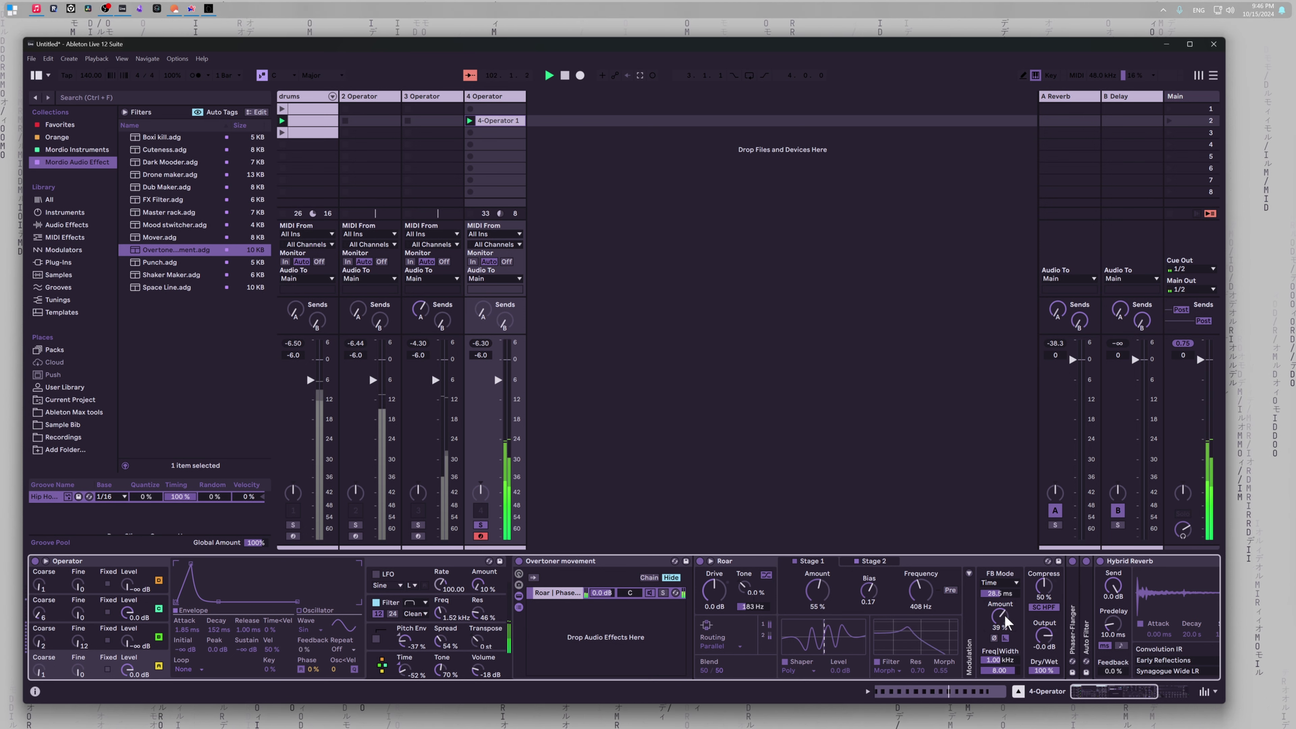
Step: Unsolo the 4 Operator track and play the full mix with the third drums clip, stopping playback at the end
{"action": "left_click", "coordinate": [480, 525]}
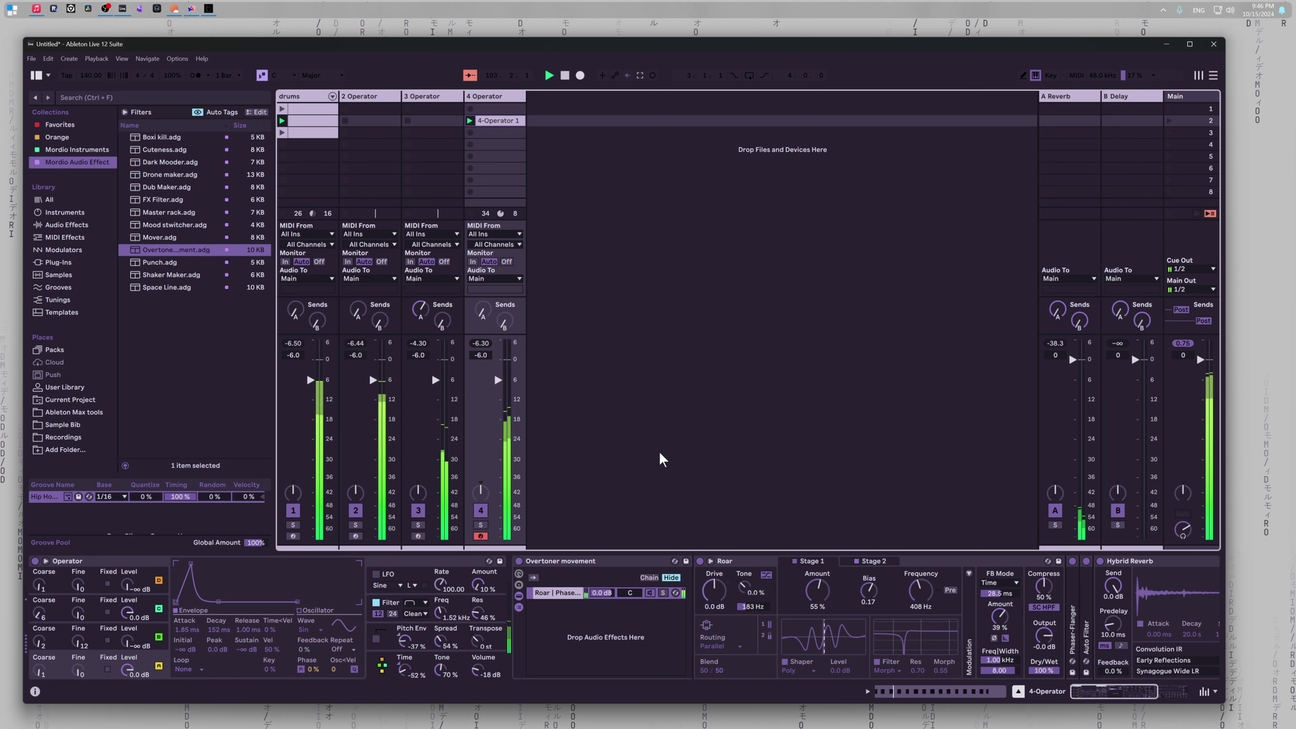
{"action": "left_click", "coordinate": [282, 132]}
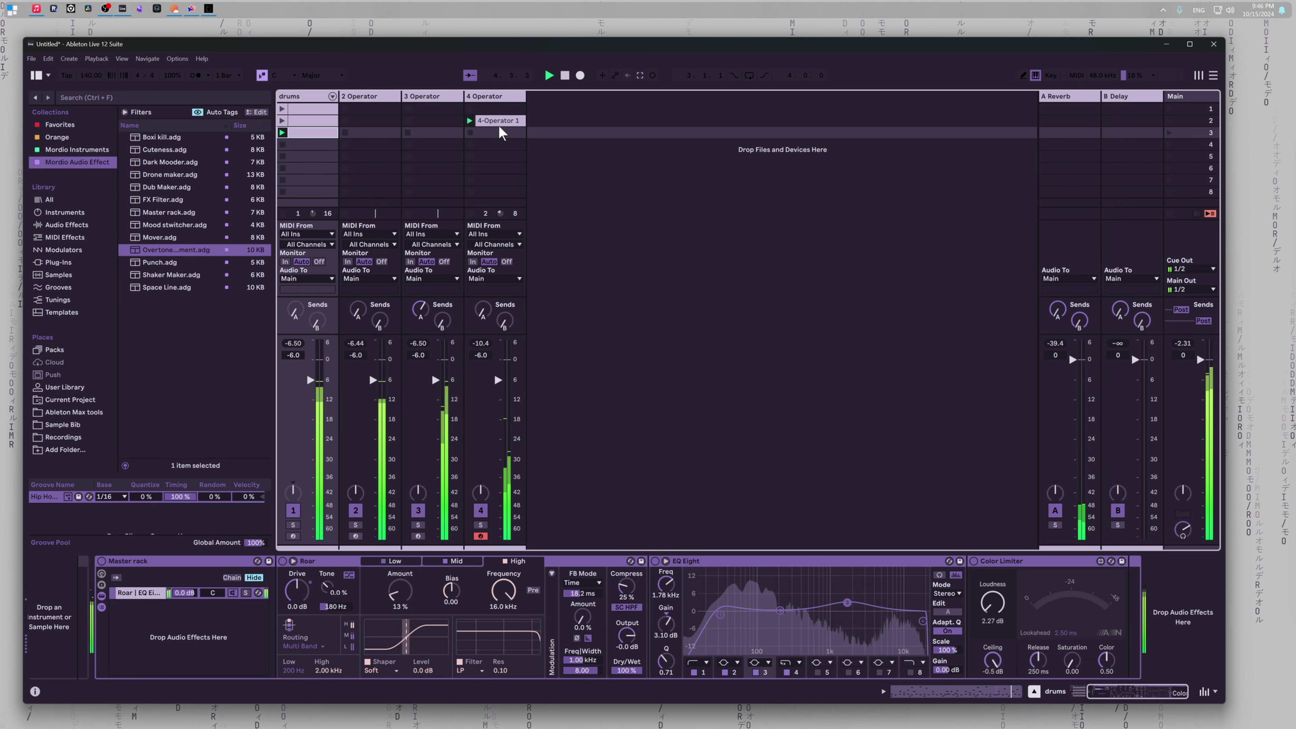
{"action": "key", "text": "space"}
Step: Delete the Overtoner movement rack from the 4 Operator track
{"action": "left_click", "coordinate": [491, 95]}
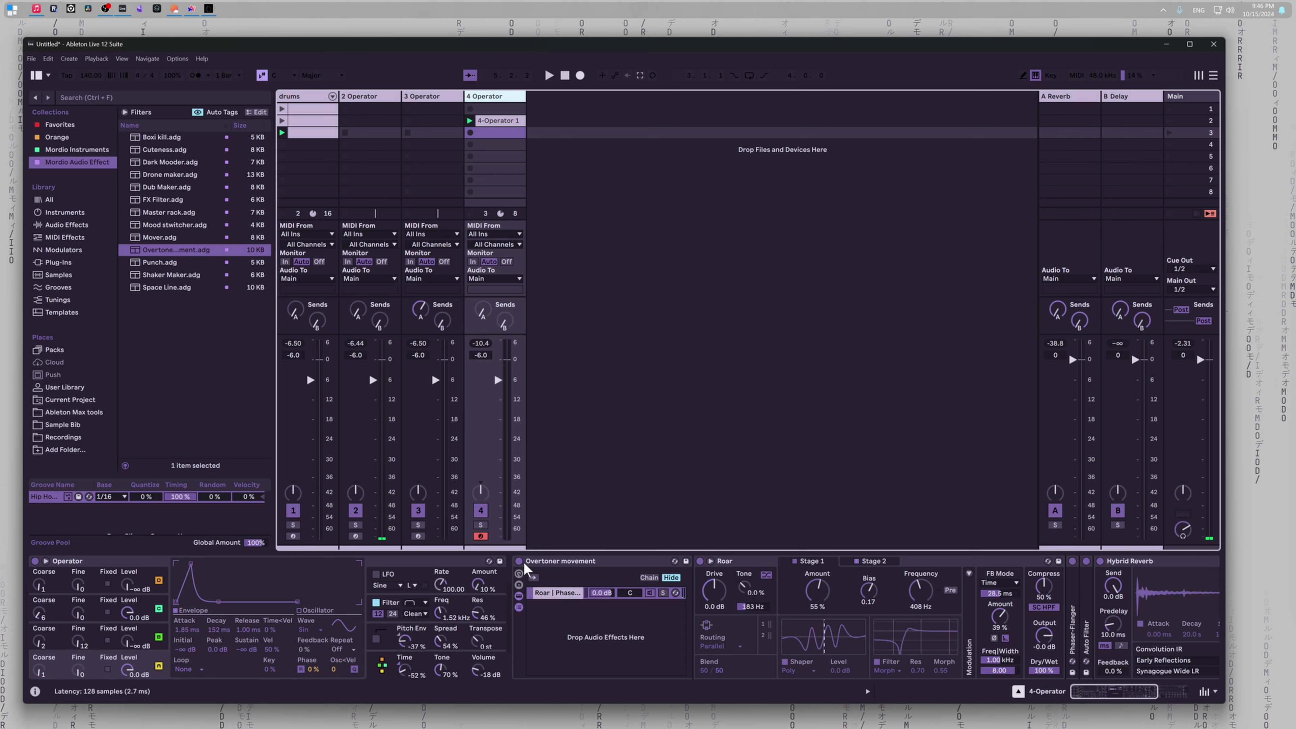
{"action": "left_click", "coordinate": [544, 568]}
{"action": "key", "text": "Delete"}
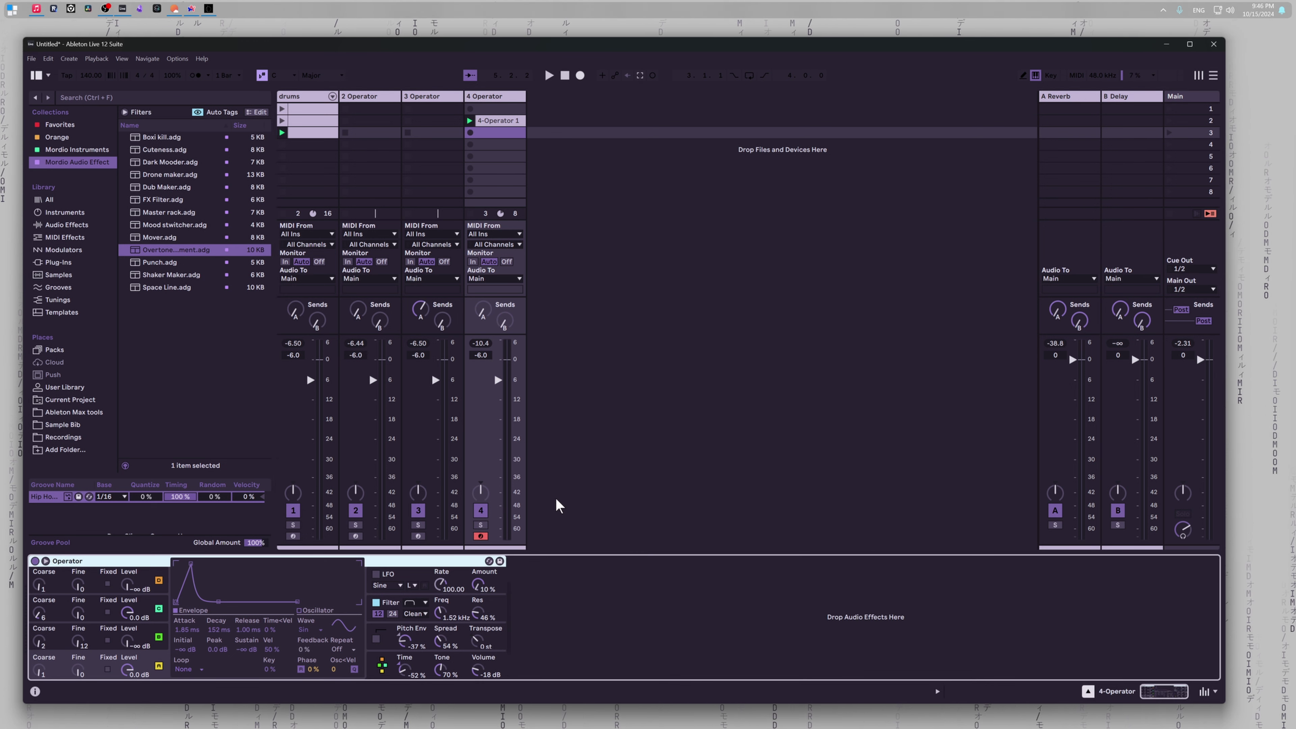
Step: Play the dry 4 Operator clip with its track soloed, and delete the clip from the second slot
{"action": "left_click", "coordinate": [493, 123]}
{"action": "key", "text": "space"}
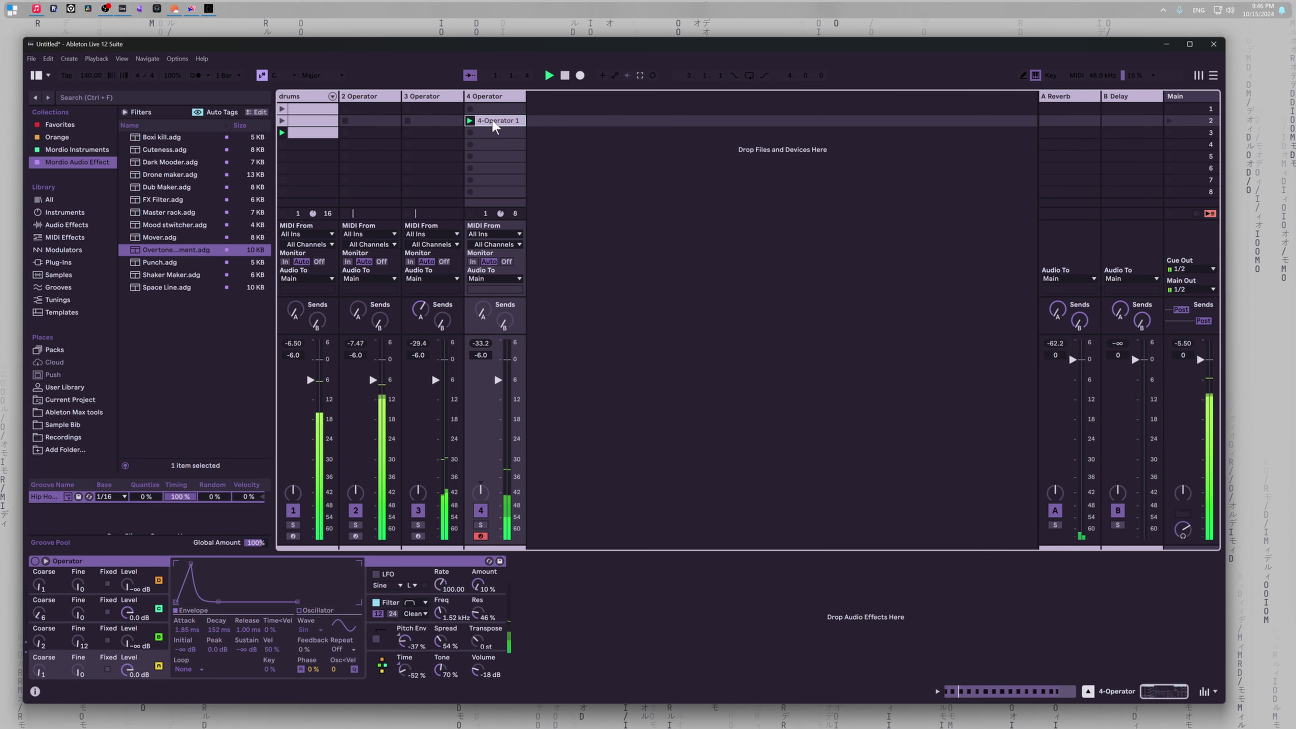
{"action": "left_click", "coordinate": [481, 525]}
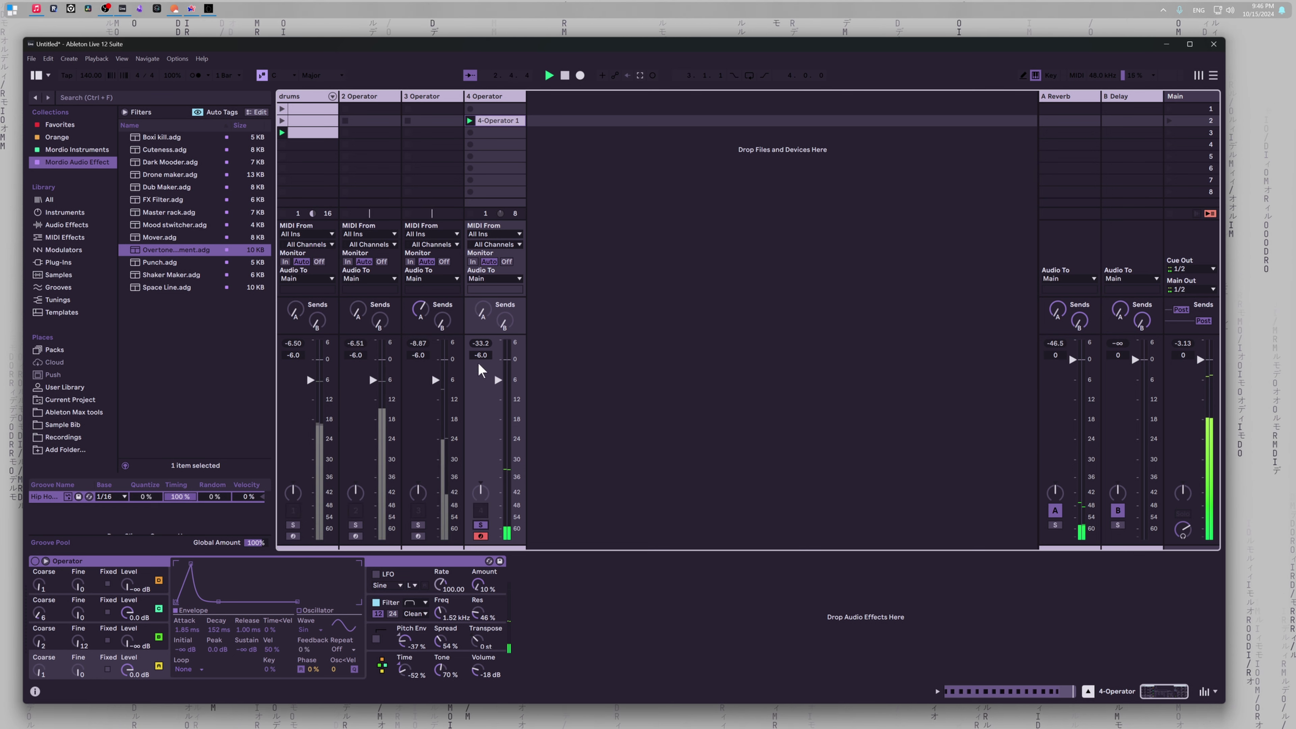
{"action": "left_click", "coordinate": [493, 121]}
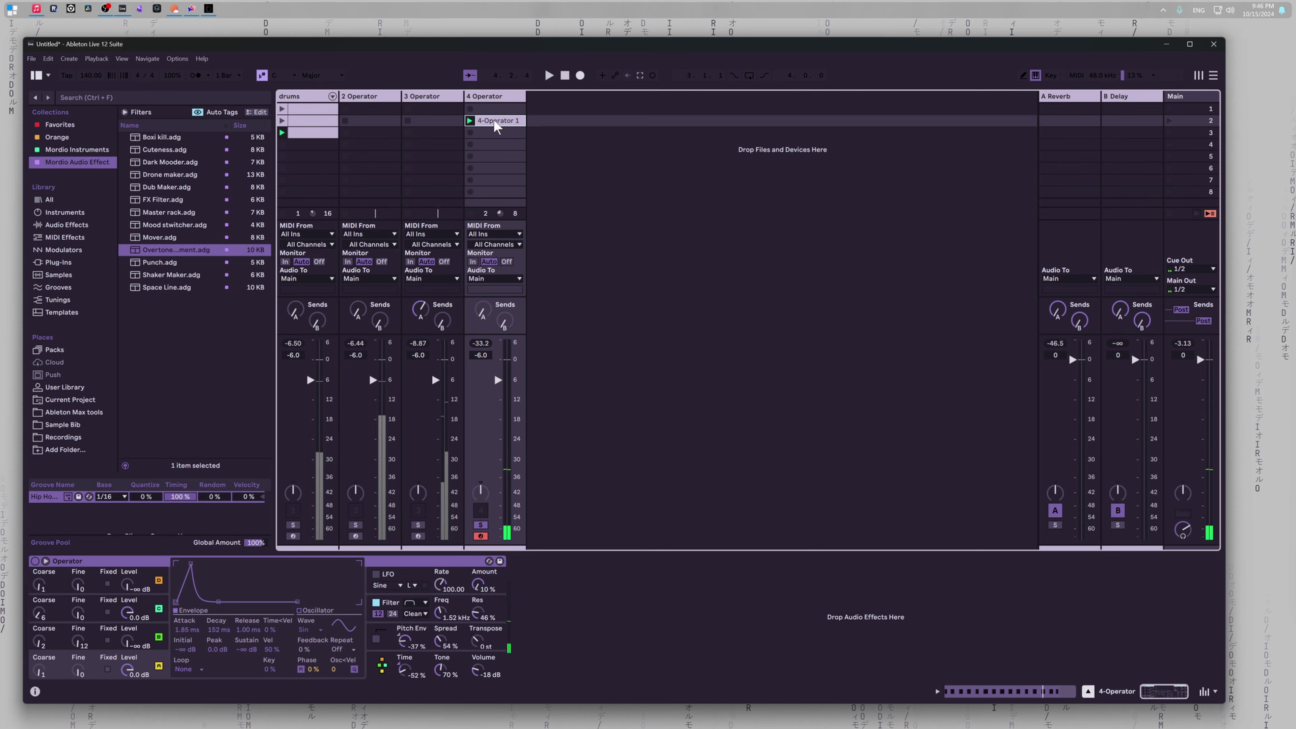
{"action": "key", "text": "Delete"}
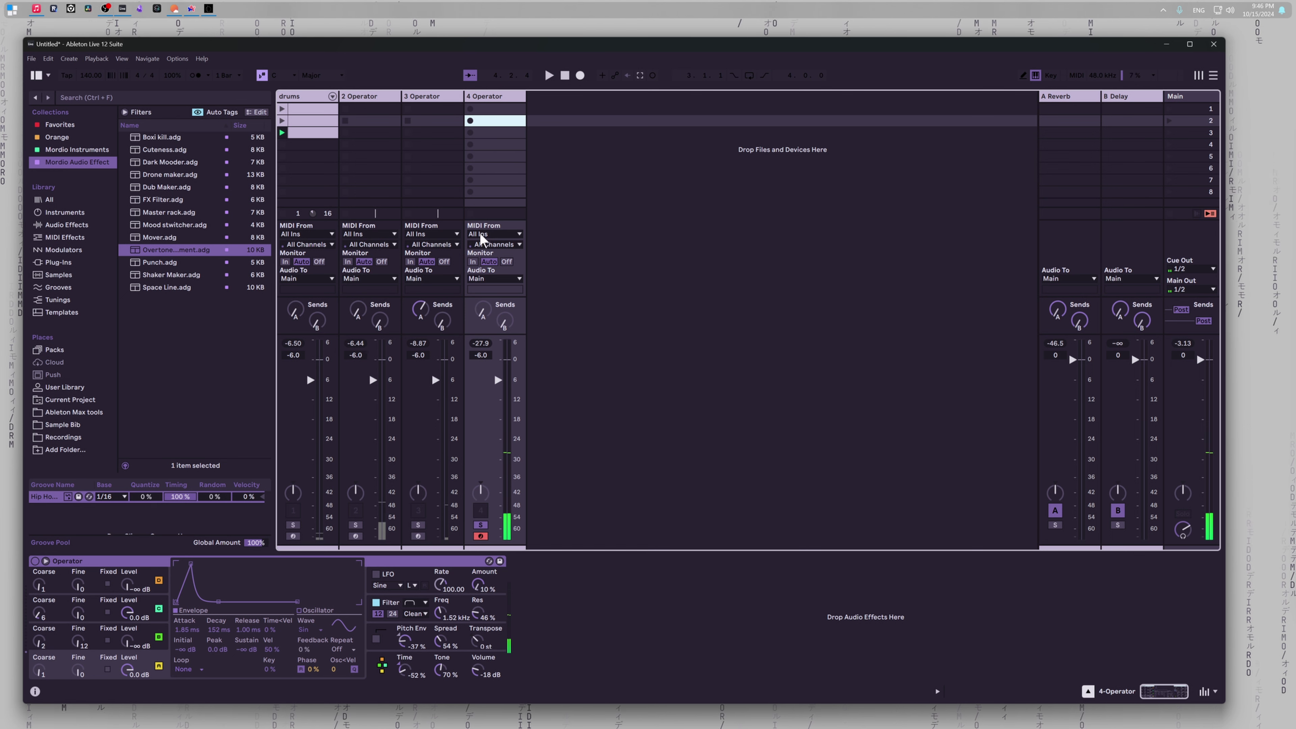
Step: Set oscillator A's attack to 0.00 ms and silence oscillator C, giving C a 0.43 ms attack, 6.19 s decay, full sustain and 719 ms release
{"action": "left_click_drag", "start_coordinate": [192, 564], "coordinate": [176, 563]}
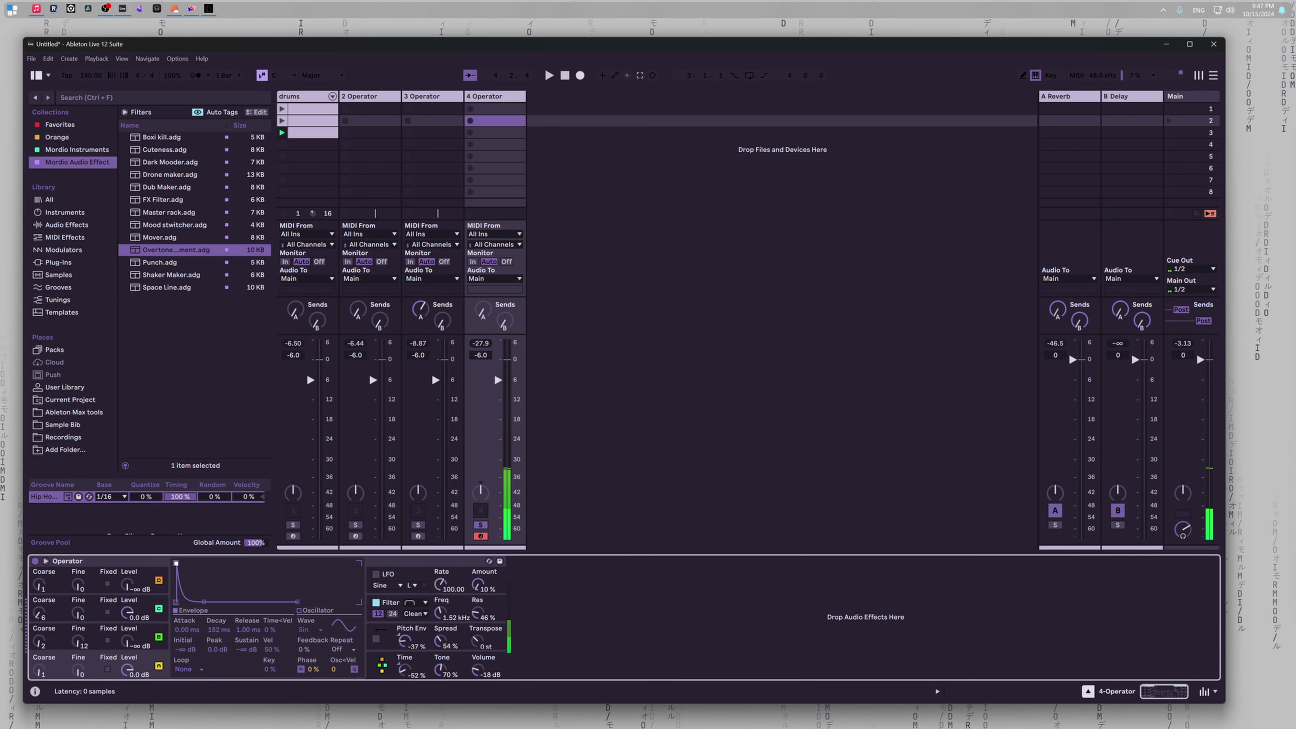
{"action": "left_click_drag", "start_coordinate": [126, 614], "coordinate": [127, 644]}
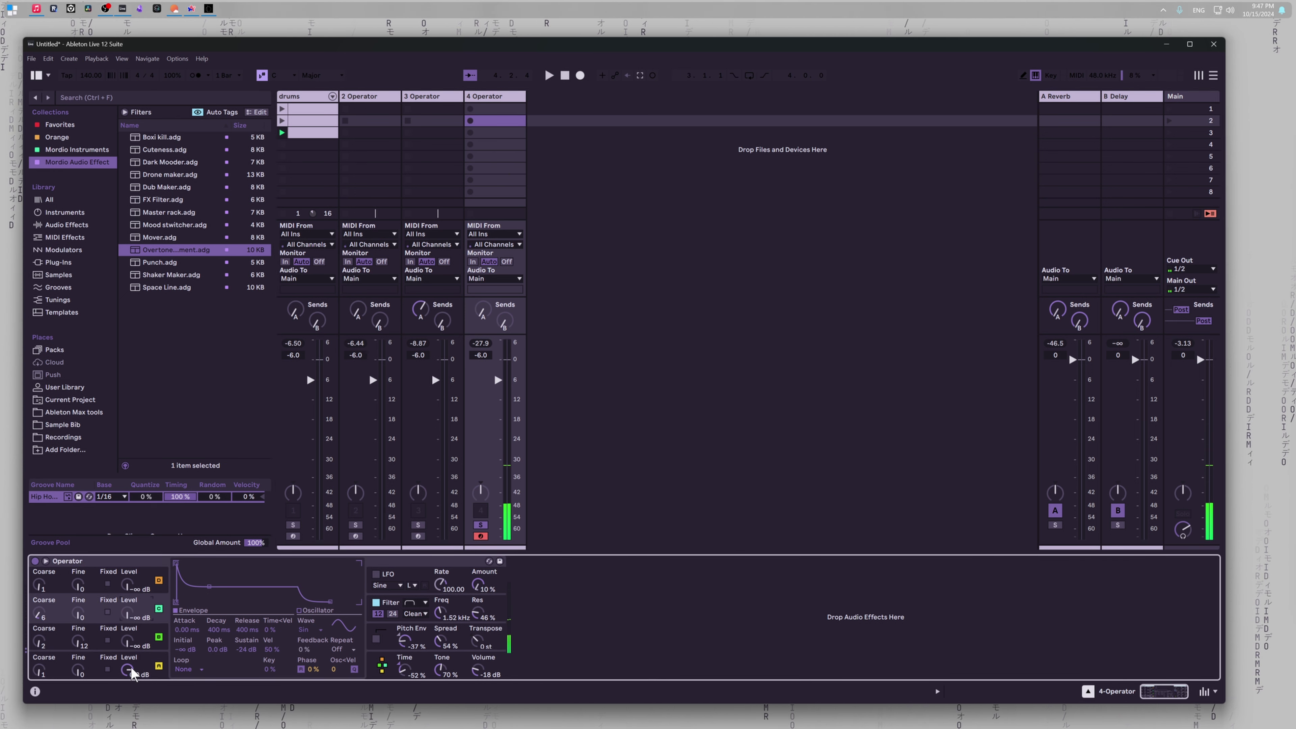
{"action": "left_click_drag", "start_coordinate": [208, 586], "coordinate": [224, 564]}
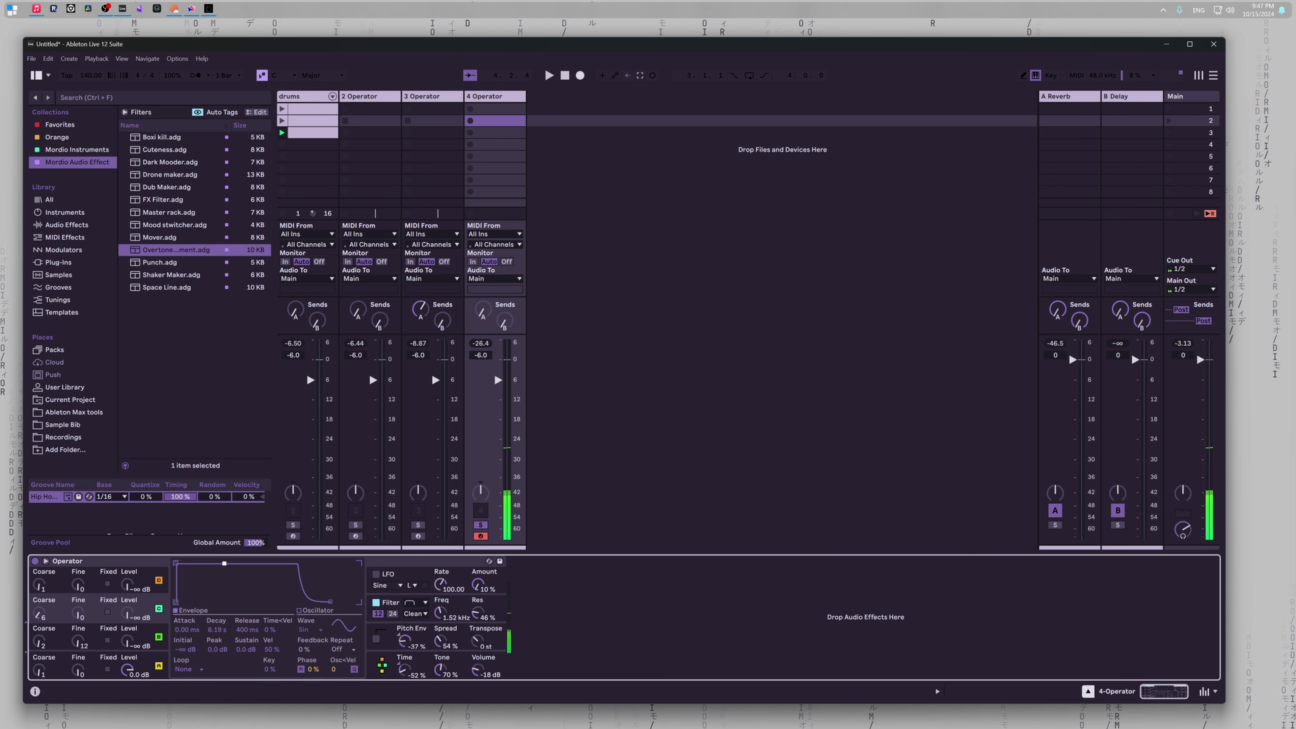
{"action": "left_click_drag", "start_coordinate": [332, 600], "coordinate": [333, 603]}
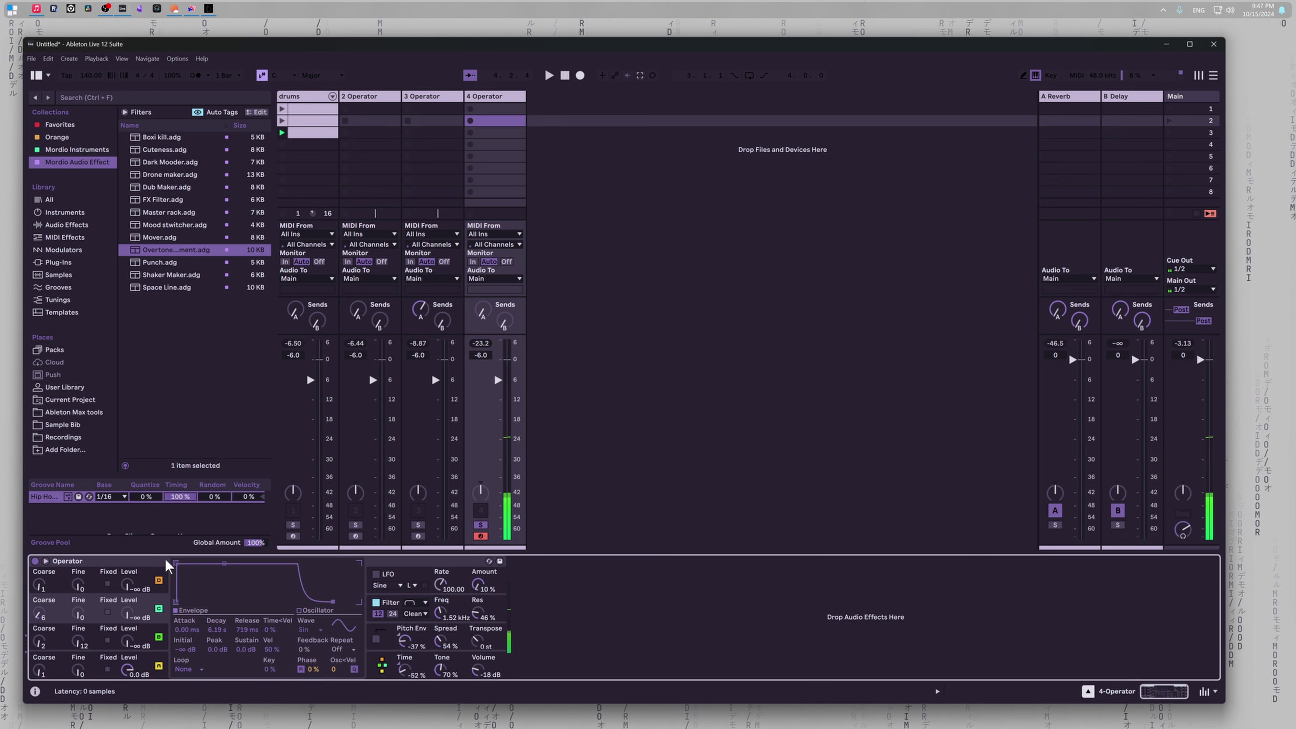
{"action": "left_click_drag", "start_coordinate": [177, 564], "coordinate": [183, 564]}
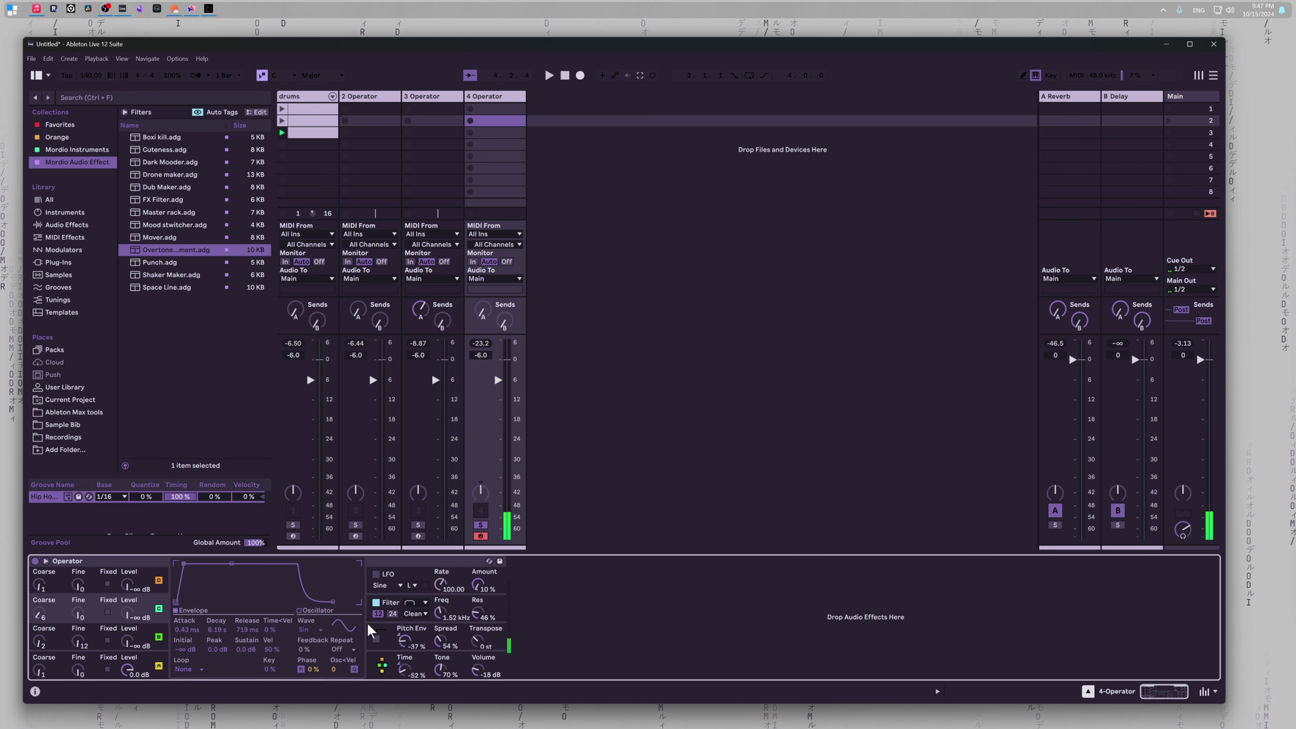
Step: Change Operator's filter to low-pass and raise its frequency to 18.5 kHz
{"action": "left_click", "coordinate": [420, 603]}
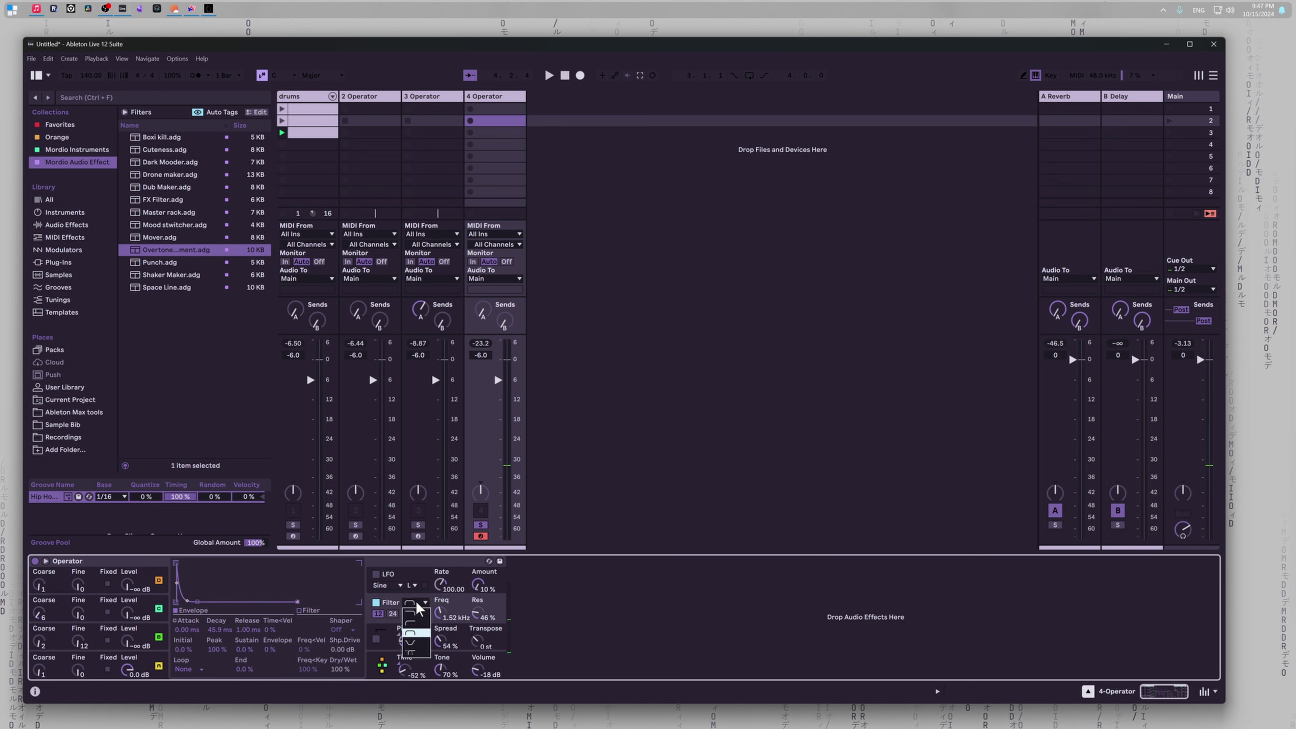
{"action": "left_click", "coordinate": [419, 614]}
{"action": "left_click_drag", "start_coordinate": [440, 609], "coordinate": [440, 567]}
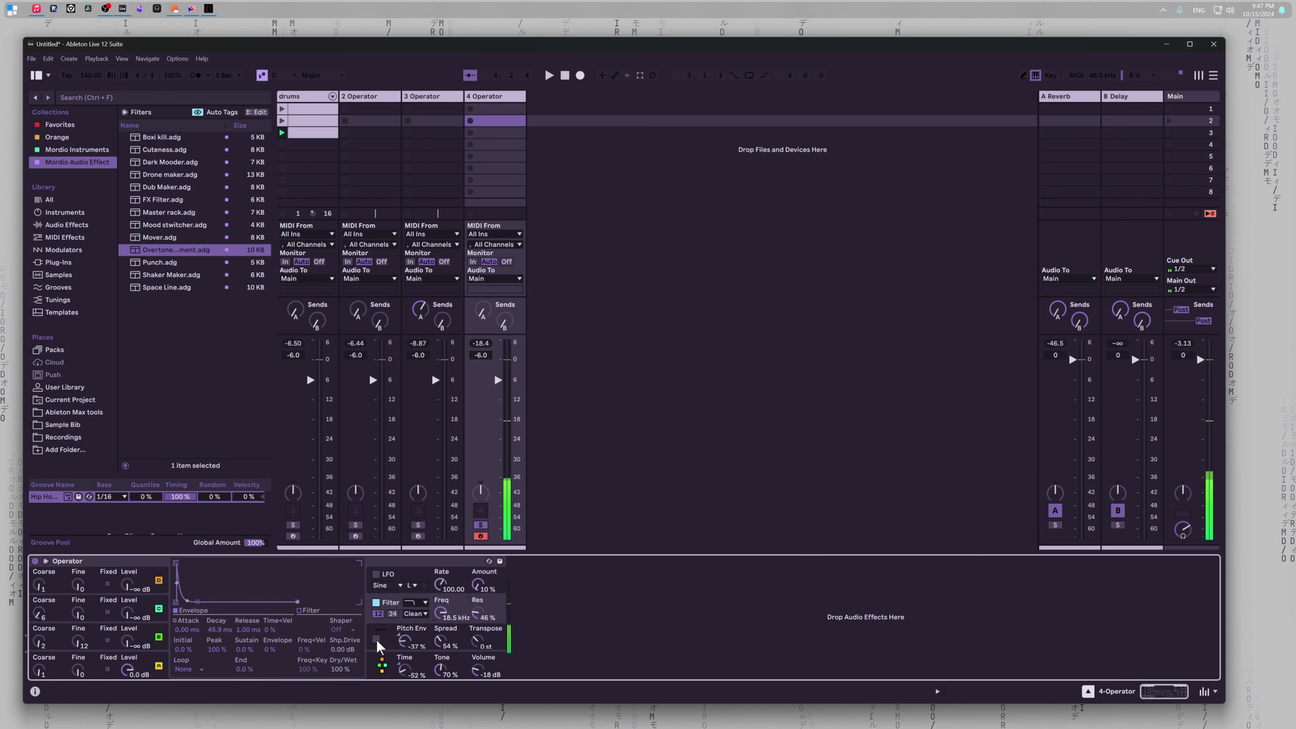
Step: Reset Operator's pitch envelope amount, spread and glide time controls to 0%
{"action": "left_click", "coordinate": [404, 642]}
{"action": "key", "text": "Delete"}
{"action": "left_click", "coordinate": [439, 642]}
{"action": "key", "text": "Delete"}
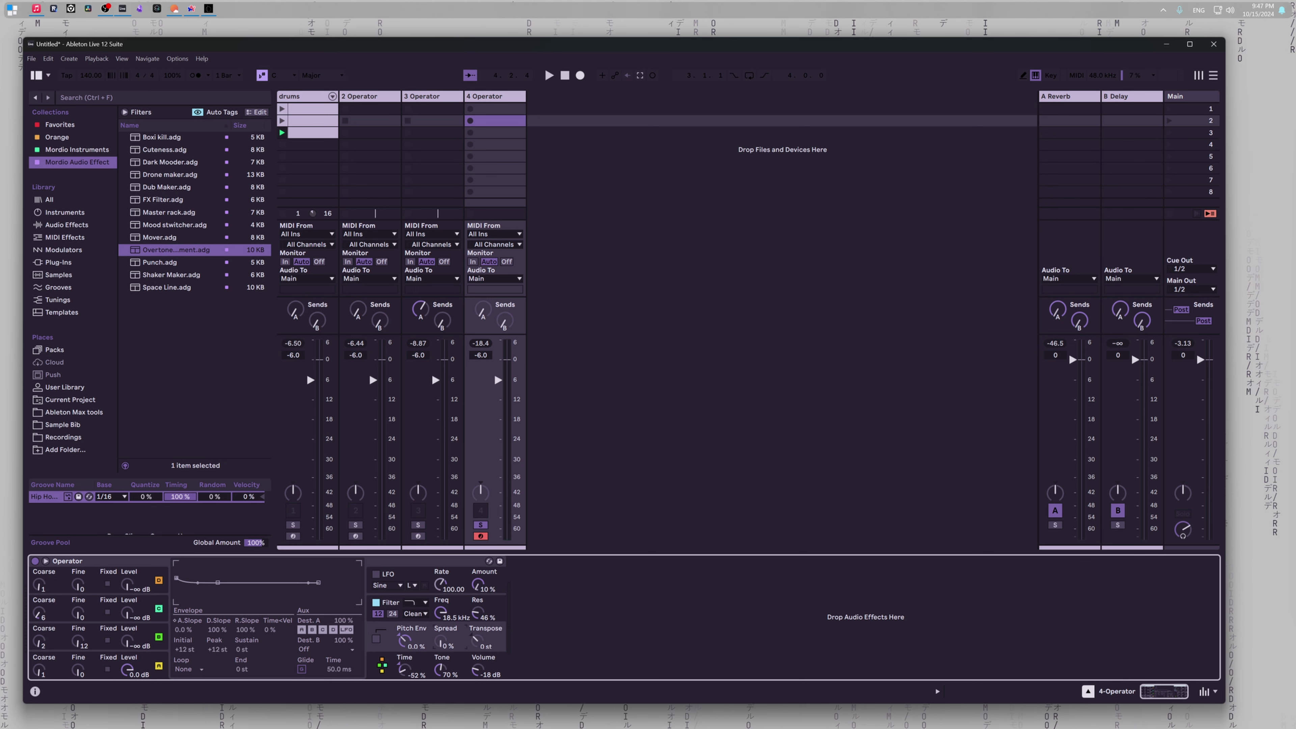
{"action": "left_click", "coordinate": [404, 671]}
{"action": "key", "text": "Delete"}
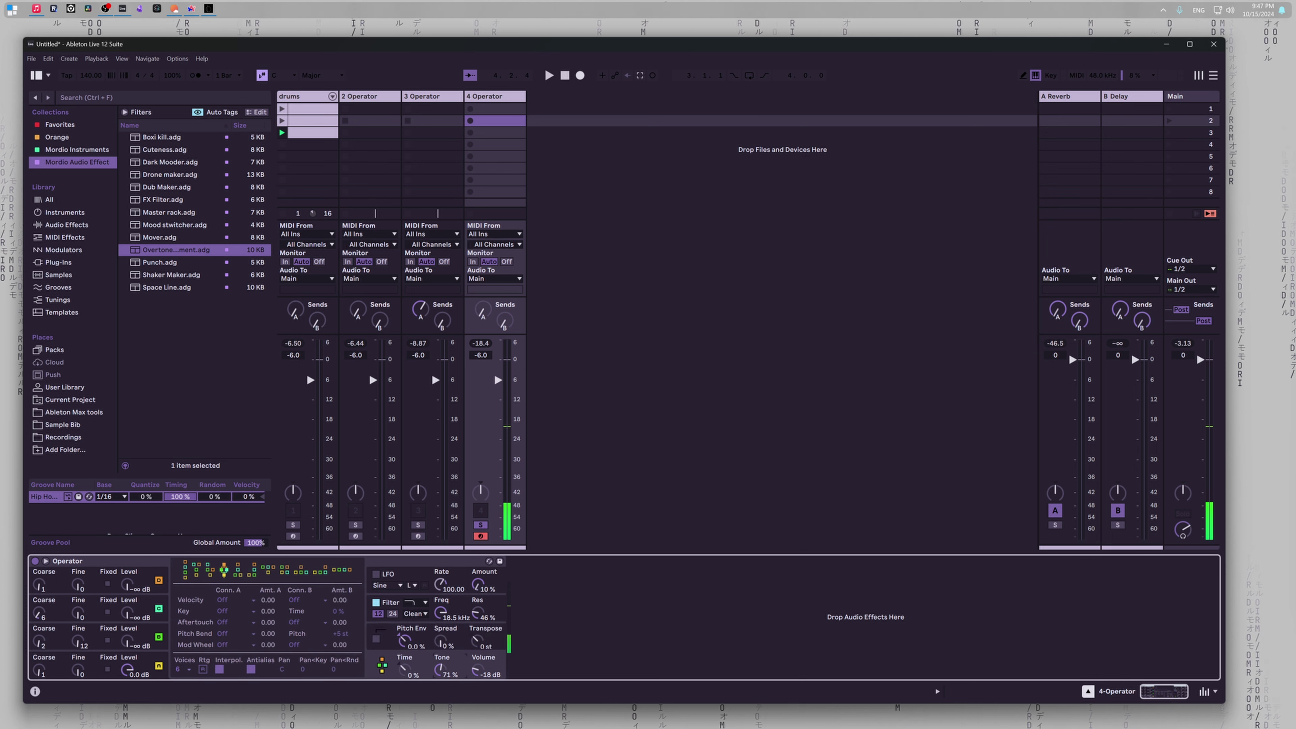
Step: Reset Operator's transpose, filter resonance, LFO amount and LFO rate to their defaults of 0 st, 0.0%, 25% and 64.00
{"action": "left_click", "coordinate": [479, 641]}
{"action": "key", "text": "Delete"}
{"action": "left_click", "coordinate": [478, 613]}
{"action": "key", "text": "Delete"}
{"action": "left_click", "coordinate": [479, 585]}
{"action": "key", "text": "Delete"}
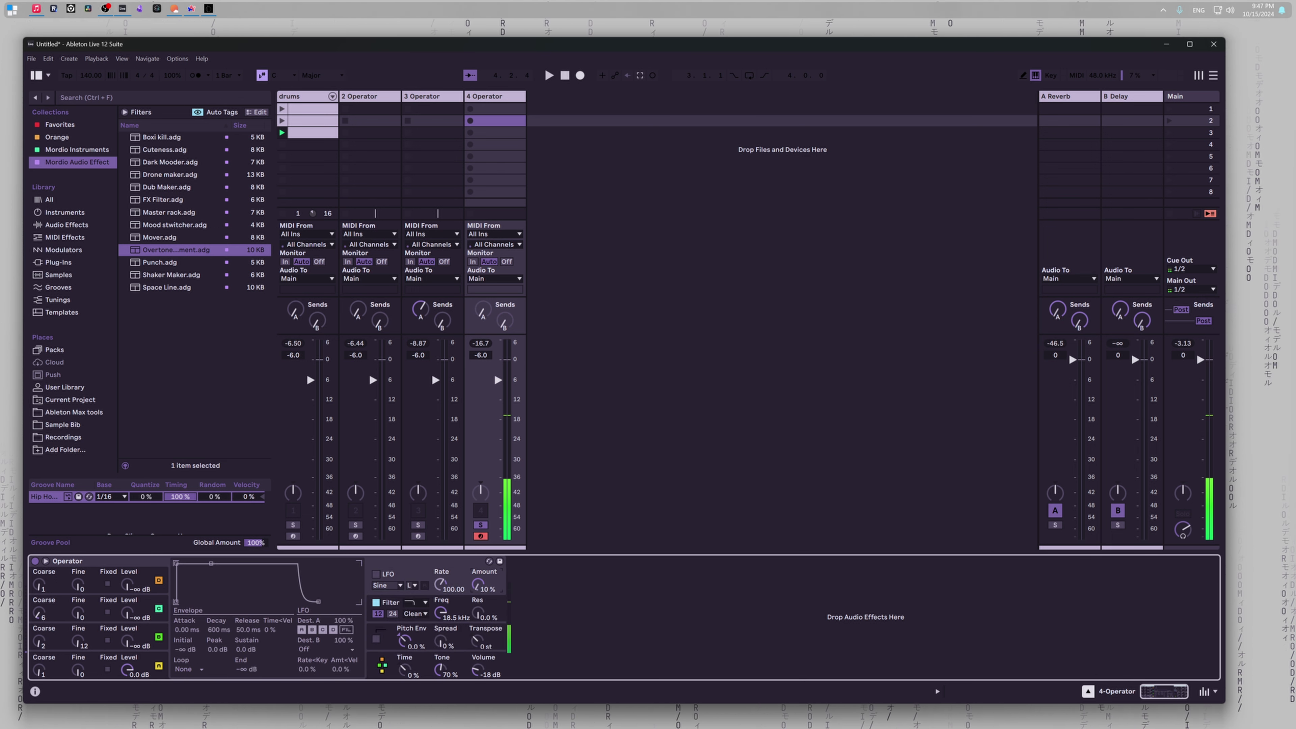
{"action": "left_click", "coordinate": [458, 582]}
{"action": "key", "text": "Delete"}
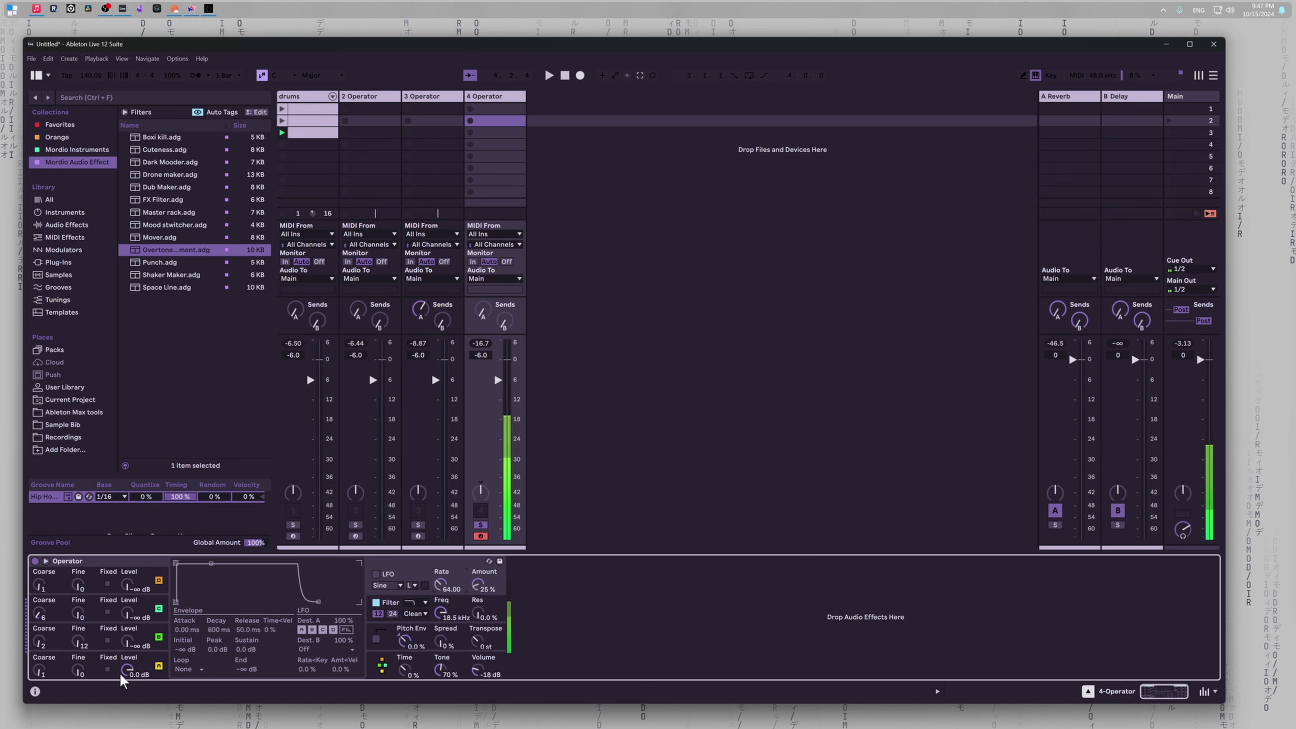
Step: Give oscillator A a short attack, 6.19 s decay and 1.47 s release, and set its coarse tuning to 4
{"action": "left_click_drag", "start_coordinate": [39, 671], "coordinate": [39, 641]}
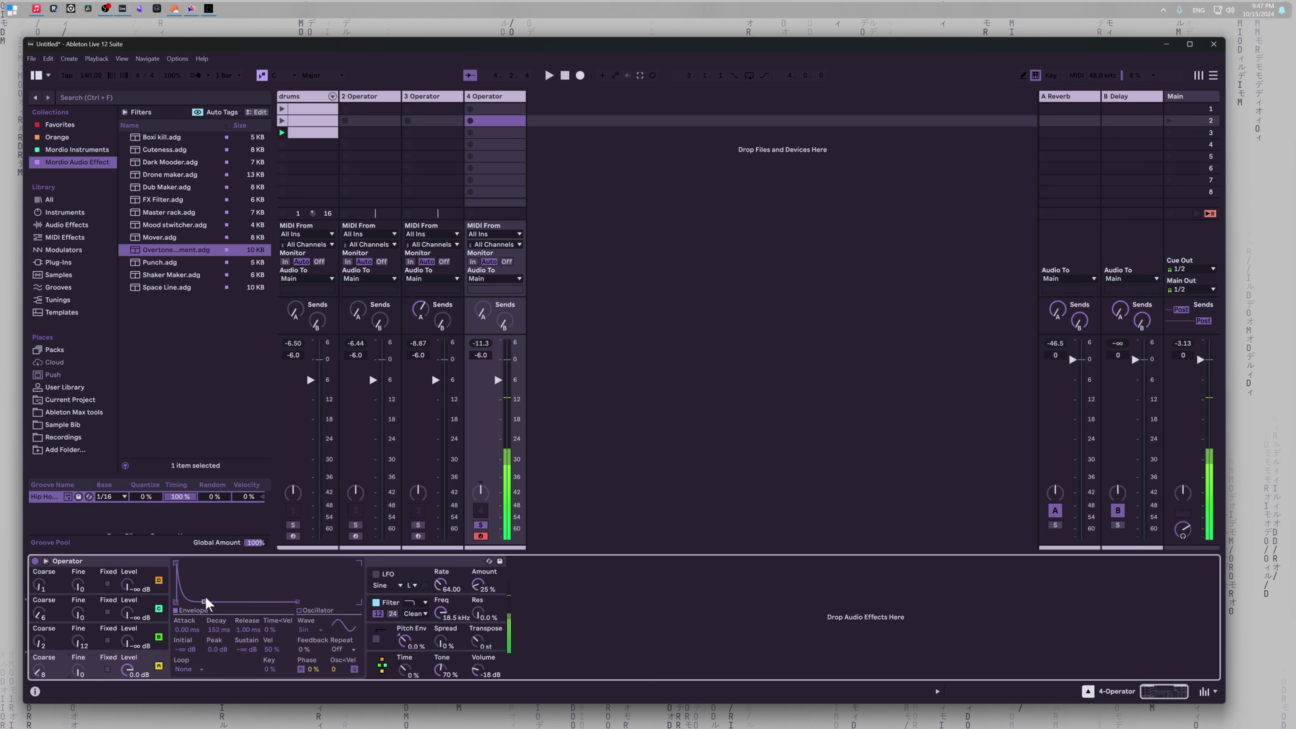
{"action": "left_click_drag", "start_coordinate": [204, 602], "coordinate": [321, 602]}
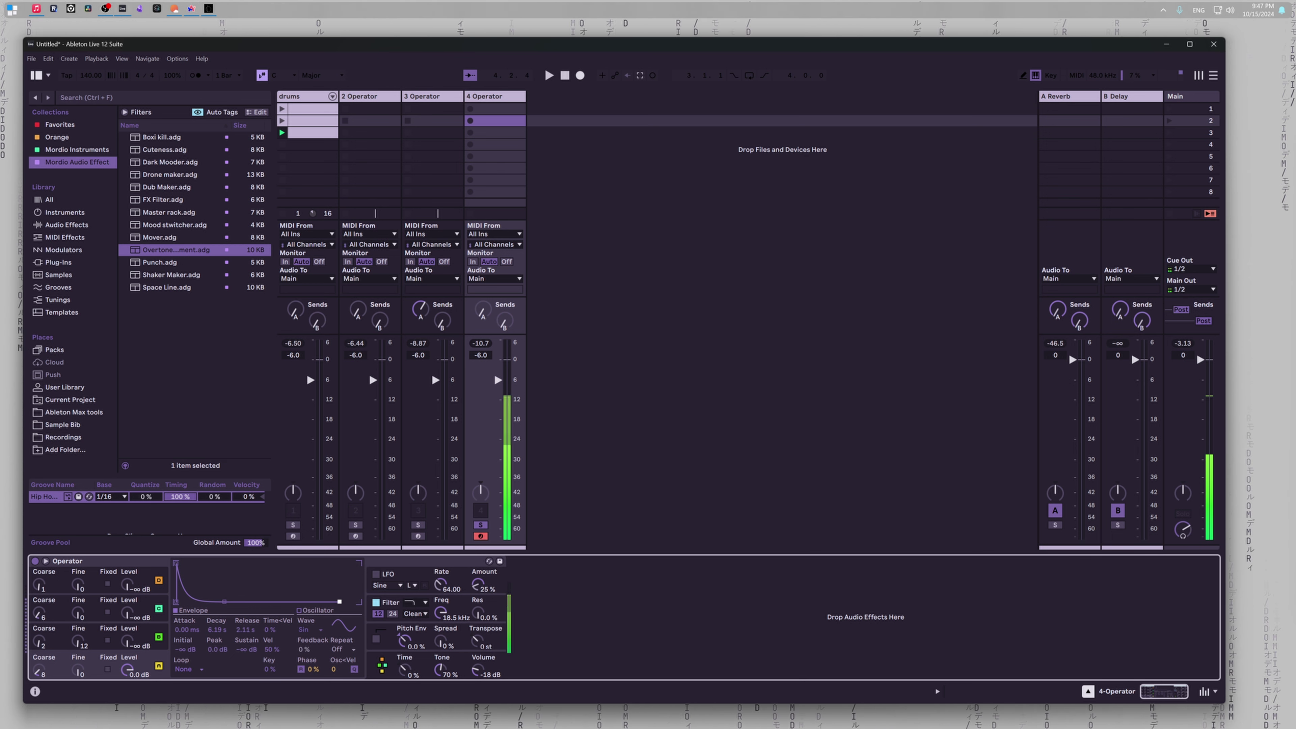
{"action": "left_click_drag", "start_coordinate": [338, 602], "coordinate": [337, 602]}
{"action": "left_click_drag", "start_coordinate": [177, 563], "coordinate": [190, 563]}
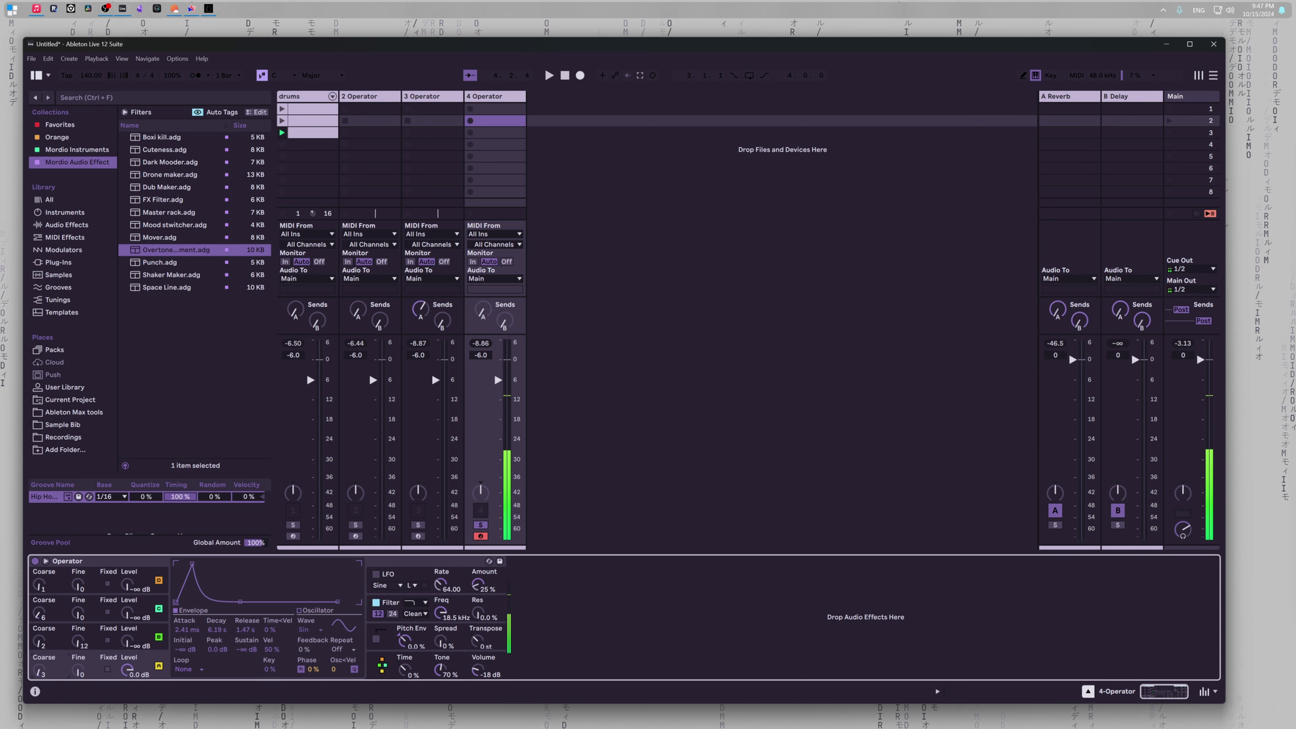
{"action": "left_click_drag", "start_coordinate": [39, 671], "coordinate": [39, 667]}
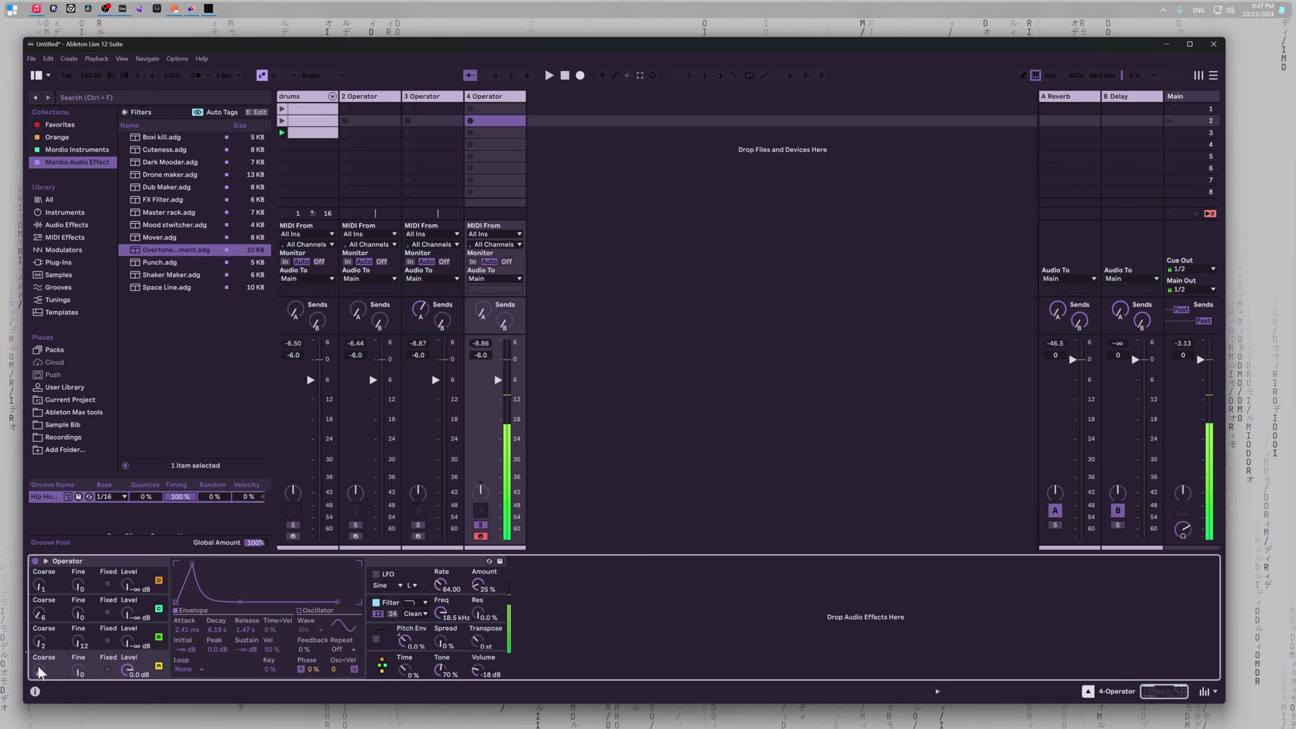
Step: Raise oscillator B's level to -21 dB and audition its coarse tuning
{"action": "left_click_drag", "start_coordinate": [127, 642], "coordinate": [127, 637]}
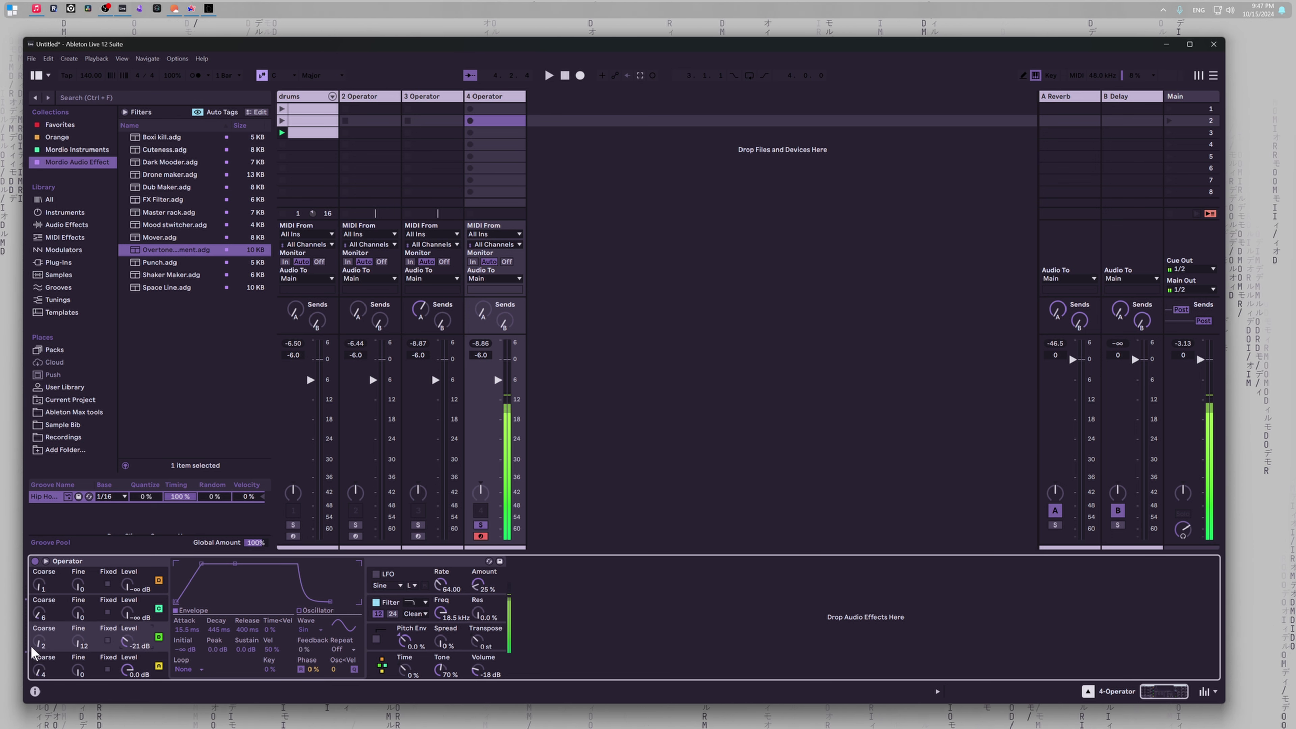
{"action": "left_click_drag", "start_coordinate": [39, 641], "coordinate": [39, 646]}
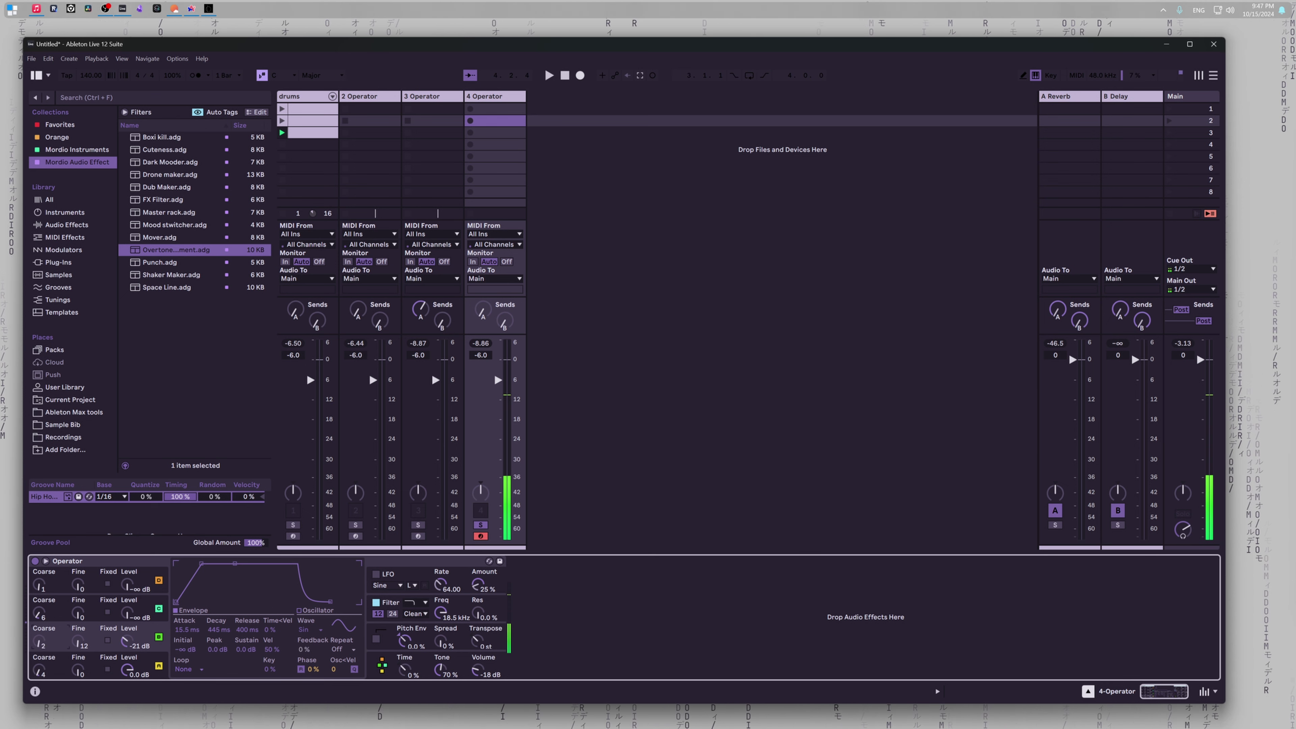
Step: Raise oscillator B's level to -17 dB, and find the Dub Maker rack with a search for "dub" and load it onto the track
{"action": "mouse_move", "coordinate": [124, 644]}
{"action": "left_mouse_down"}
{"action": "mouse_move", "coordinate": [125, 624]}
{"action": "mouse_move", "coordinate": [126, 649]}
{"action": "left_mouse_up"}
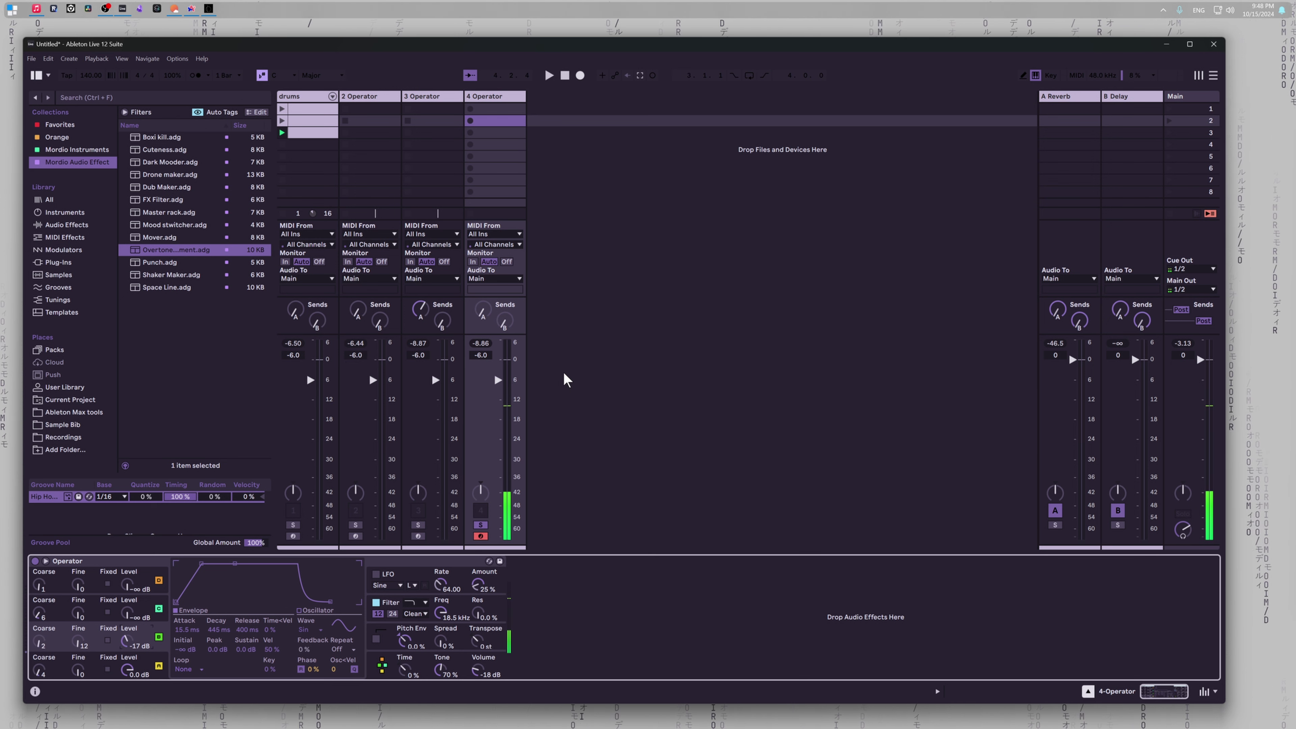
{"action": "key", "text": "ctrl+f"}
{"action": "type", "text": "dub"}
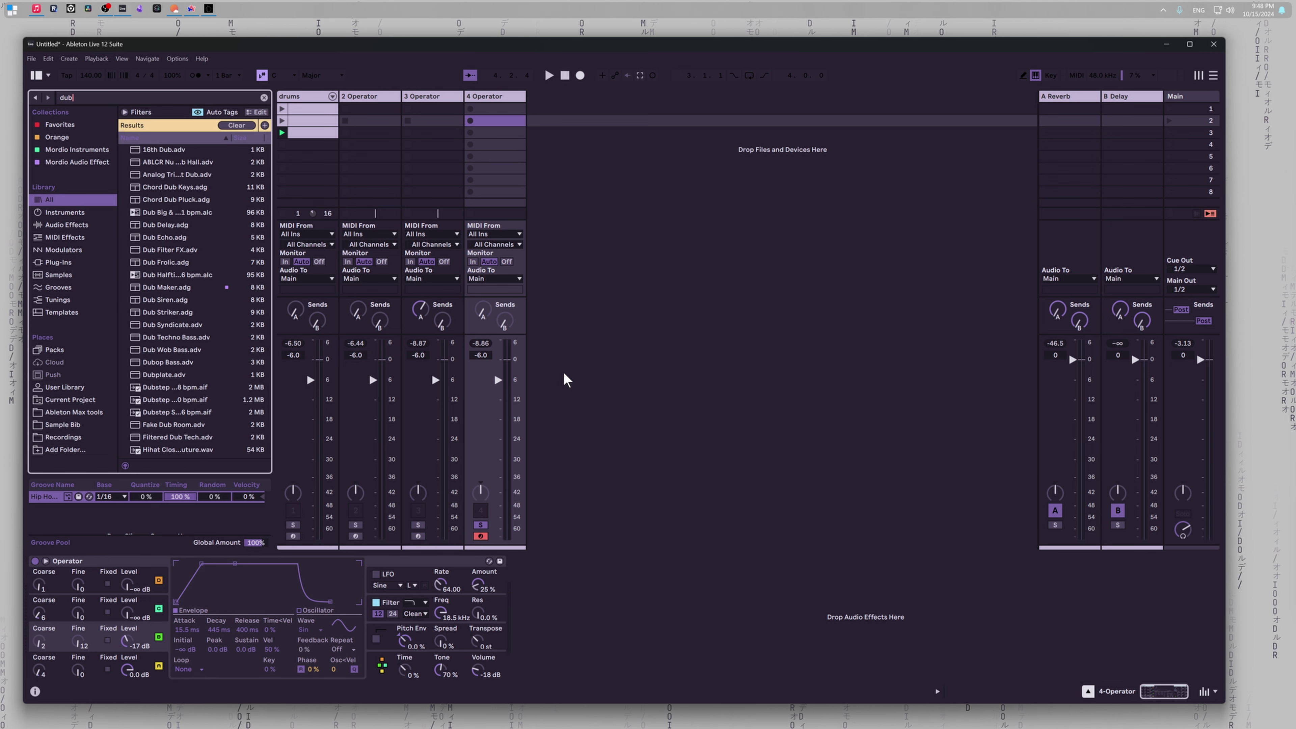
{"action": "double_click", "coordinate": [173, 289]}
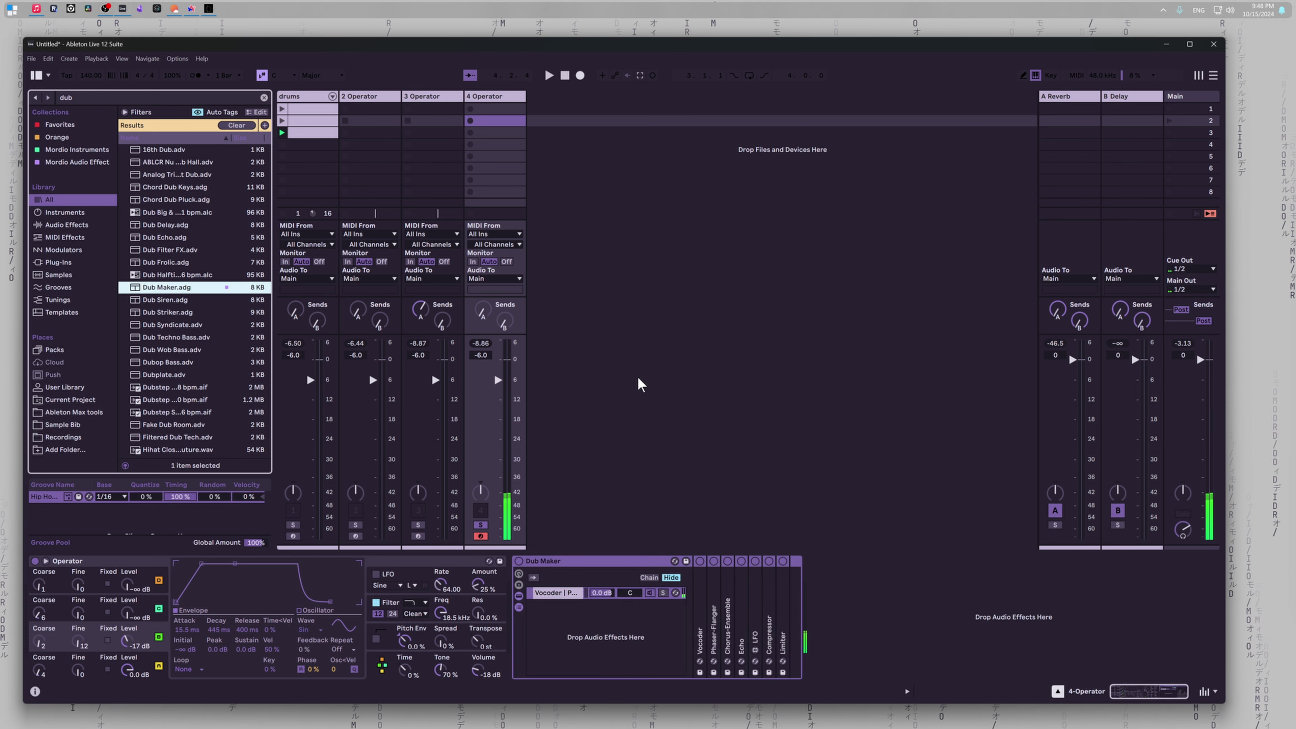
Step: Unsolo the 4 Operator track and create a clip in its second slot with a loop length of 4 bars
{"action": "left_click", "coordinate": [635, 367]}
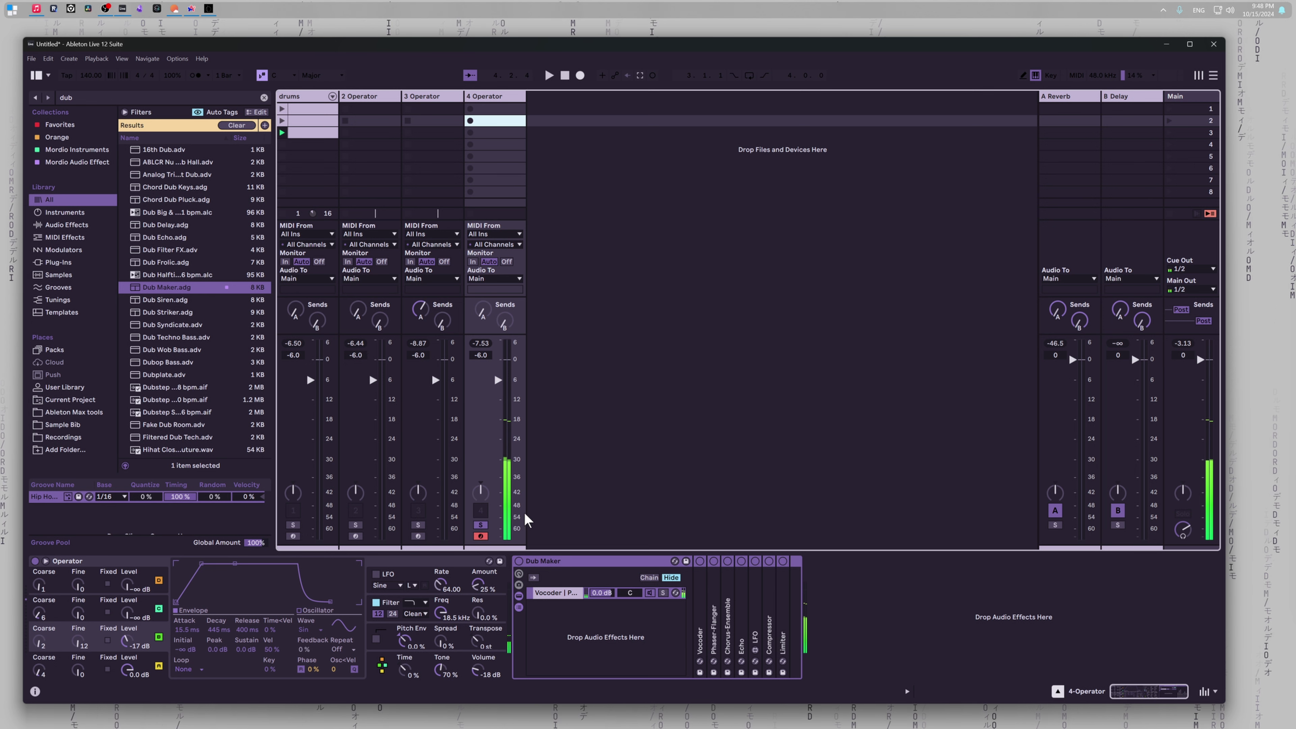
{"action": "left_click", "coordinate": [480, 525]}
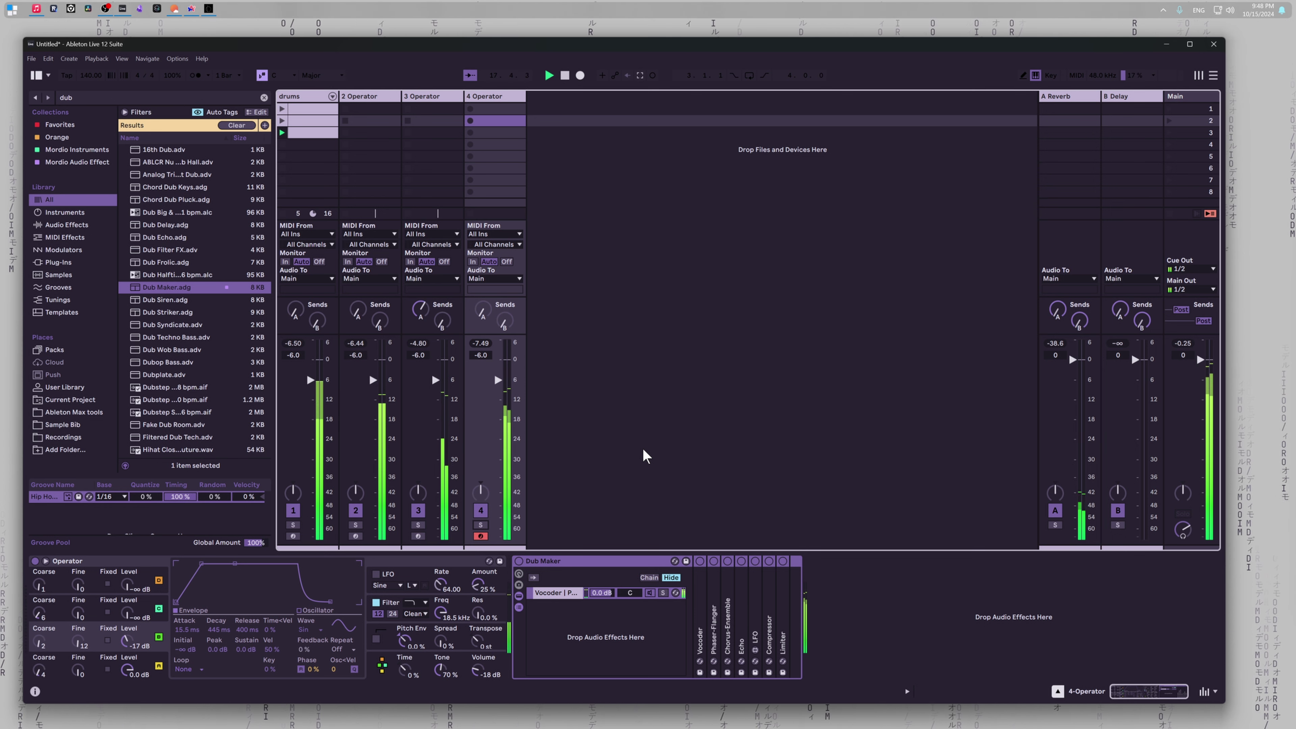
{"action": "double_click", "coordinate": [496, 120]}
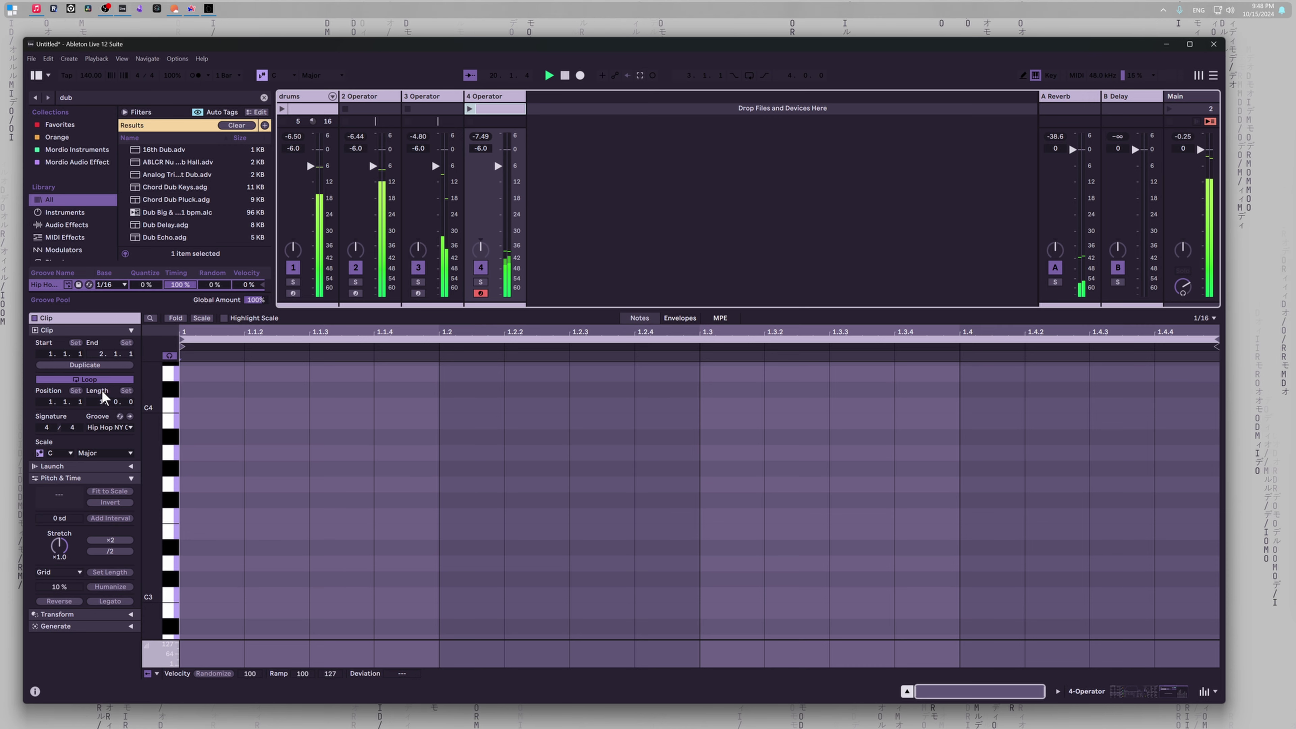
{"action": "left_click_drag", "start_coordinate": [100, 403], "coordinate": [100, 383]}
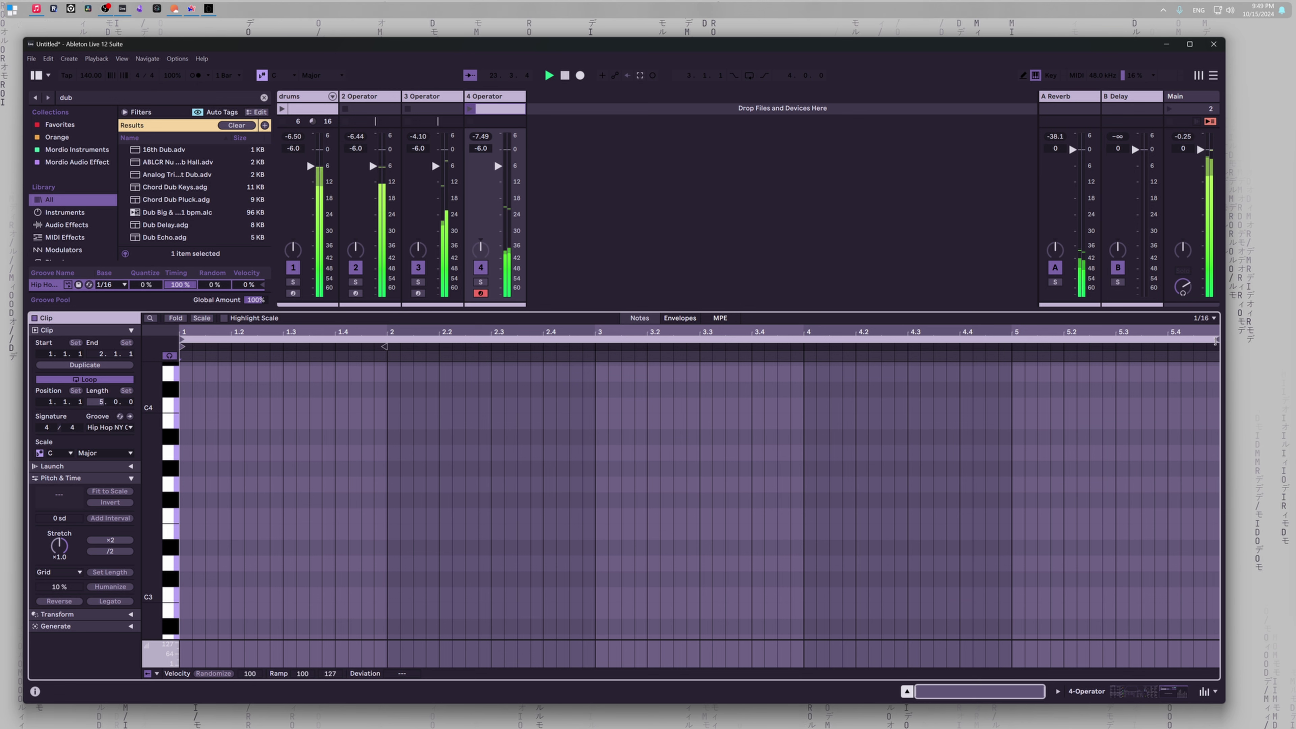
{"action": "left_click_drag", "start_coordinate": [1215, 339], "coordinate": [1012, 340]}
{"action": "key", "text": "space"}
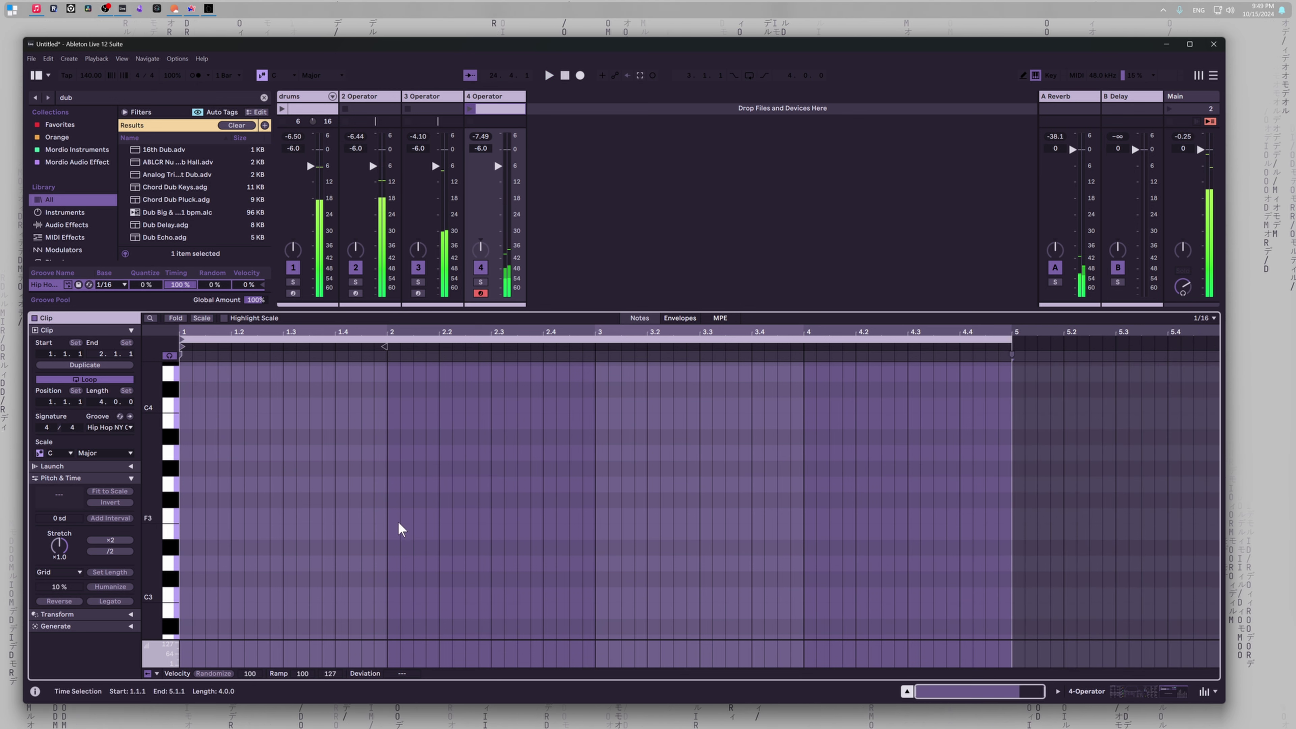
Step: Add a C0, D#0 and G0 chord at the start of the clip and lengthen its notes to two beats
{"action": "scroll", "coordinate": [253, 546], "scroll_direction": "down", "scroll_amount": 6}
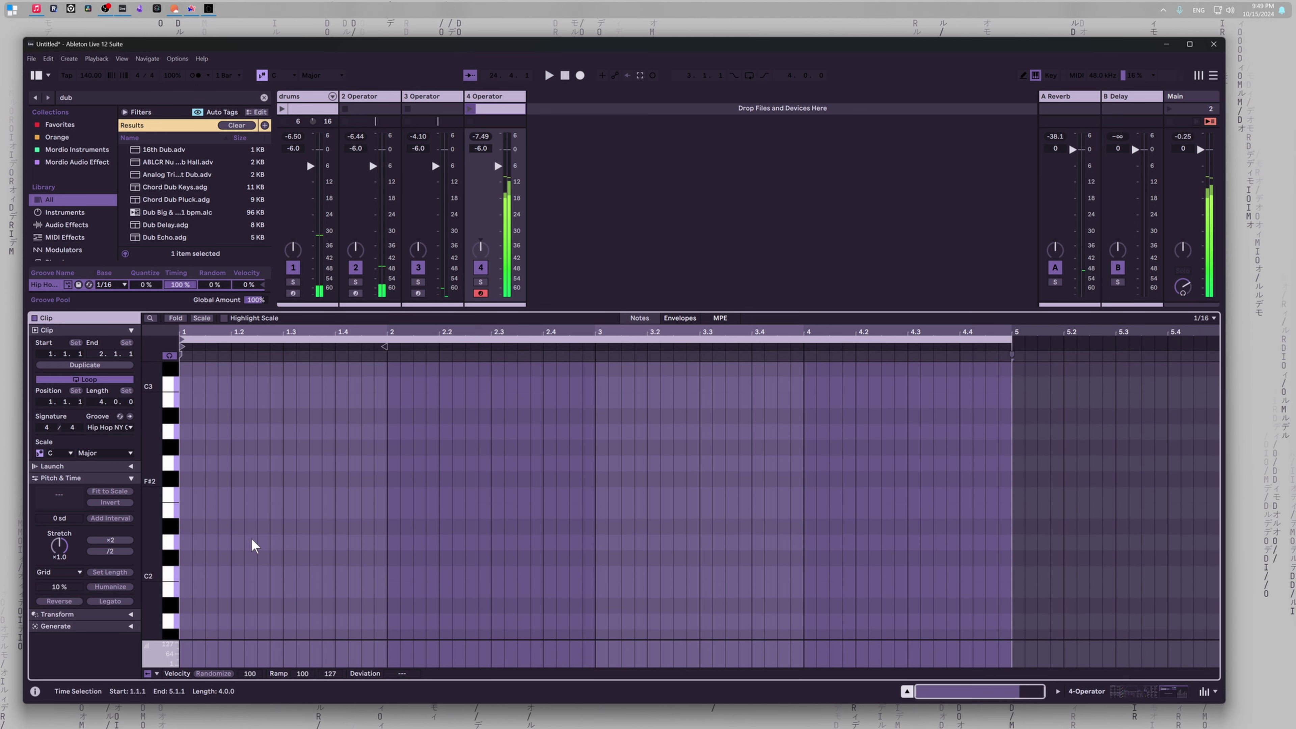
{"action": "scroll", "coordinate": [253, 546], "scroll_direction": "down", "scroll_amount": 5}
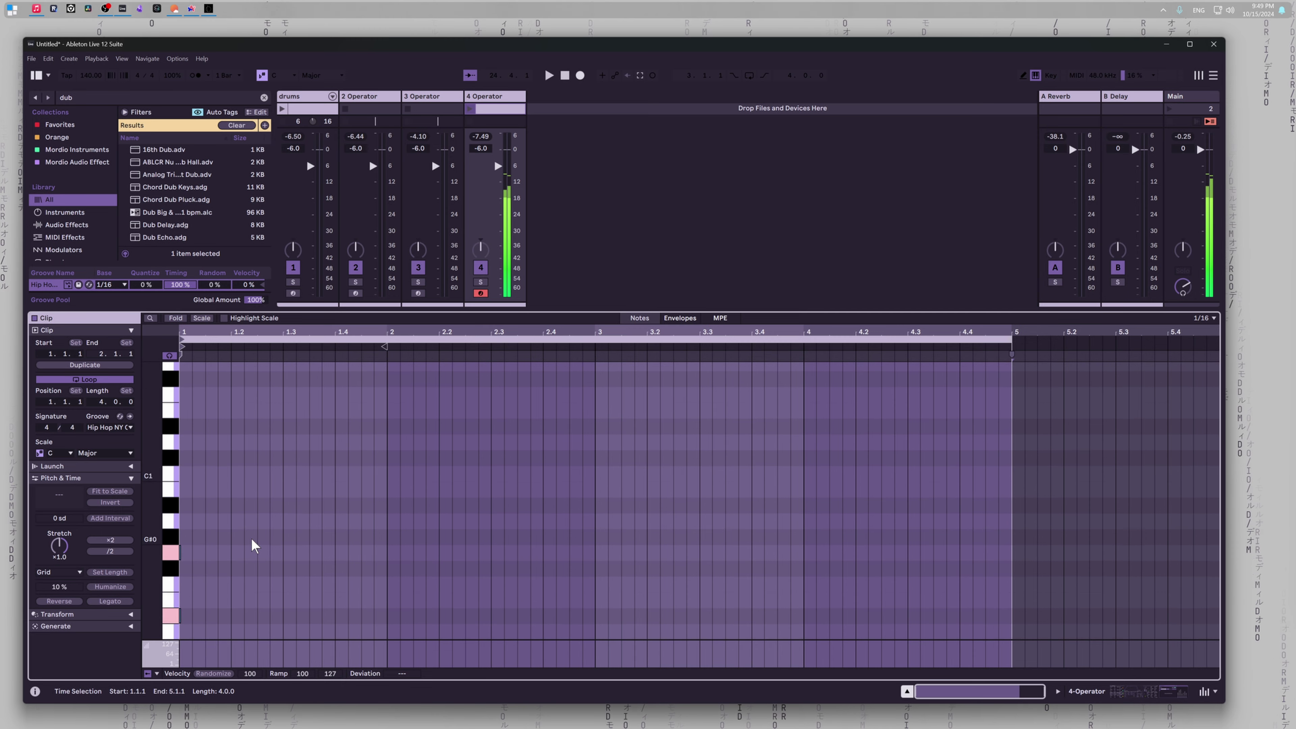
{"action": "scroll", "coordinate": [253, 546], "scroll_direction": "down", "scroll_amount": 2}
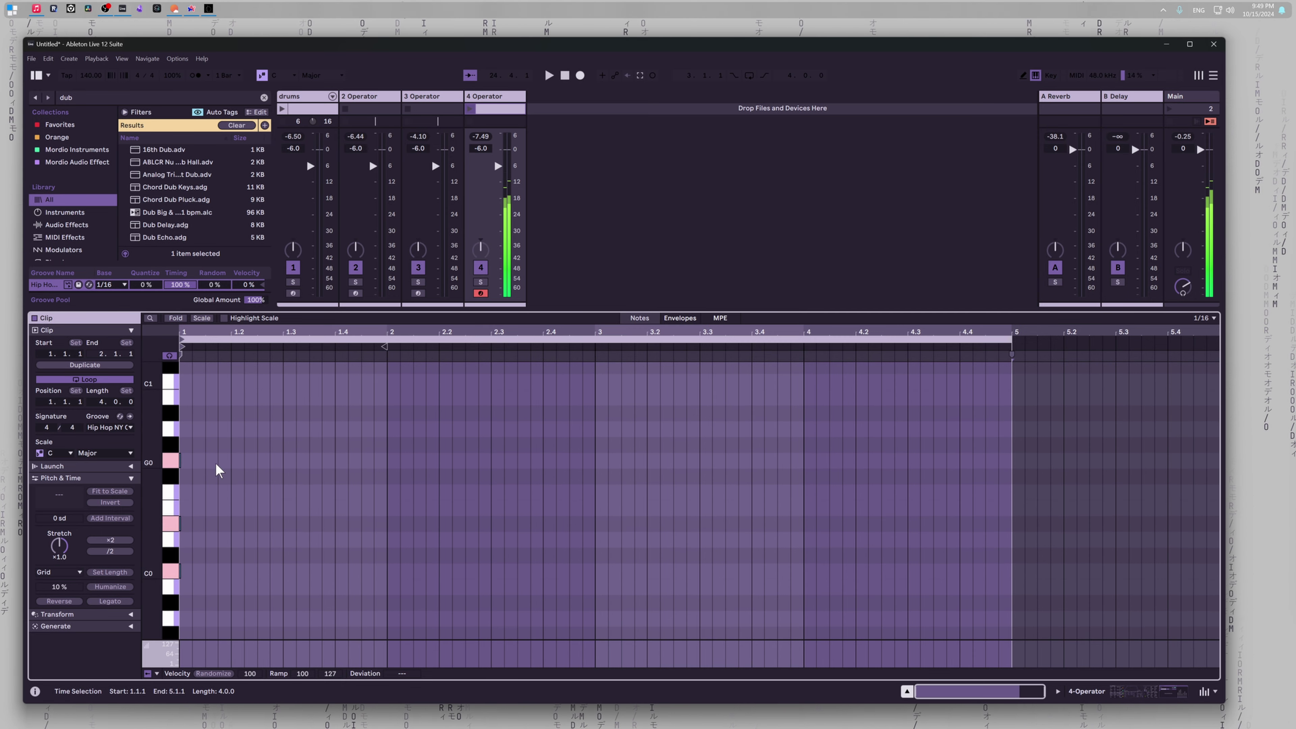
{"action": "left_click", "coordinate": [191, 473]}
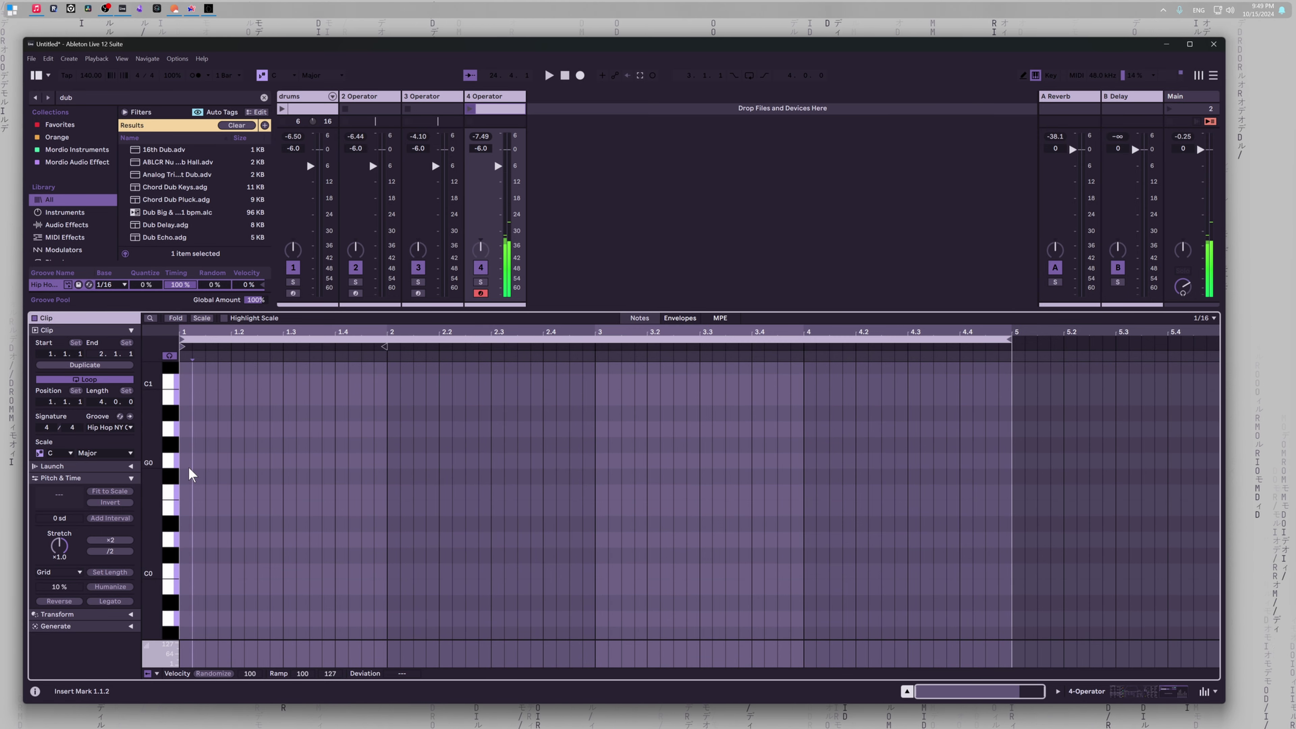
{"action": "double_click", "coordinate": [185, 461]}
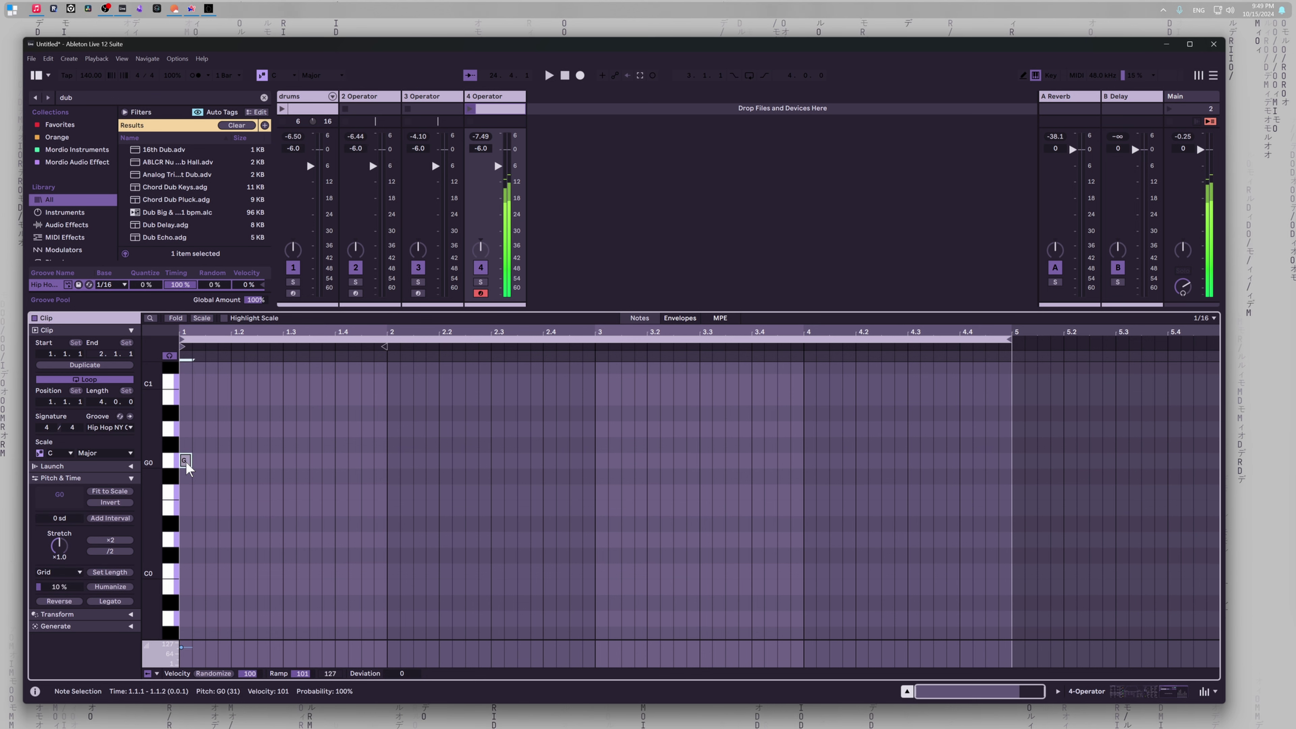
{"action": "double_click", "coordinate": [186, 524]}
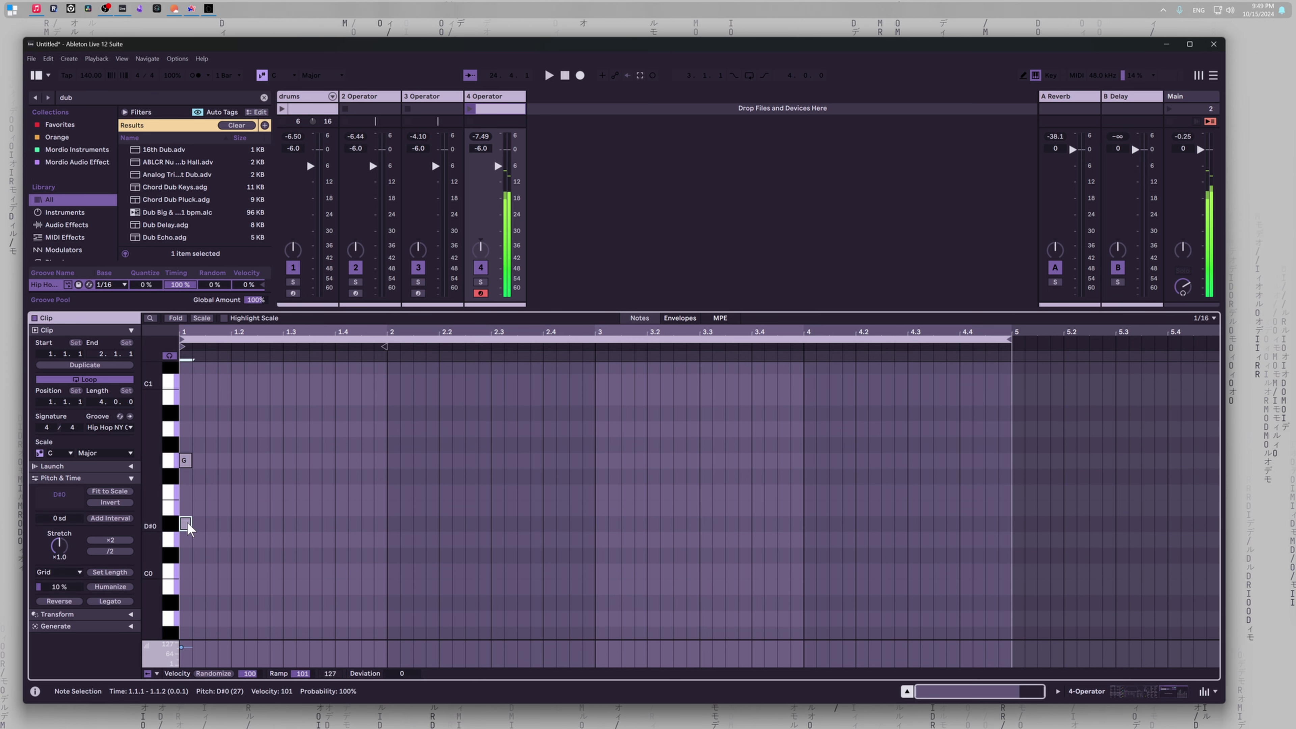
{"action": "double_click", "coordinate": [186, 572]}
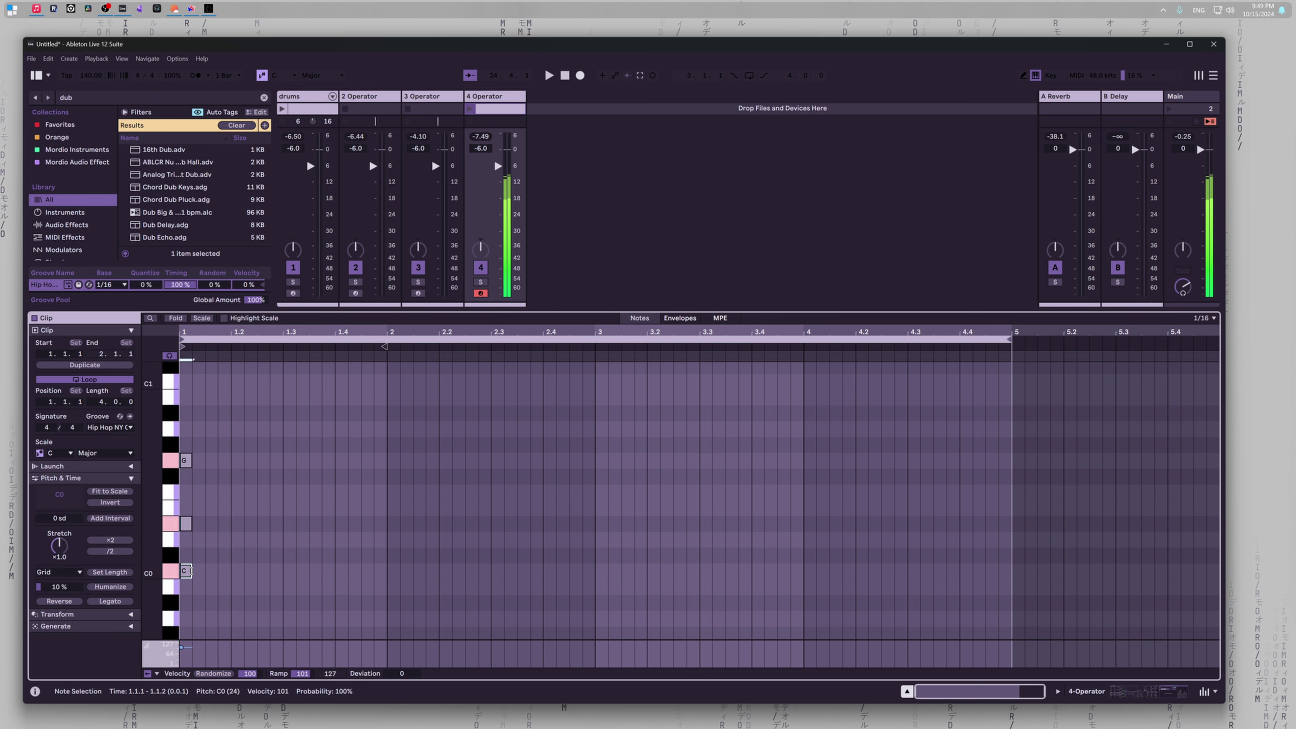
{"action": "left_click_drag", "start_coordinate": [193, 443], "coordinate": [287, 585]}
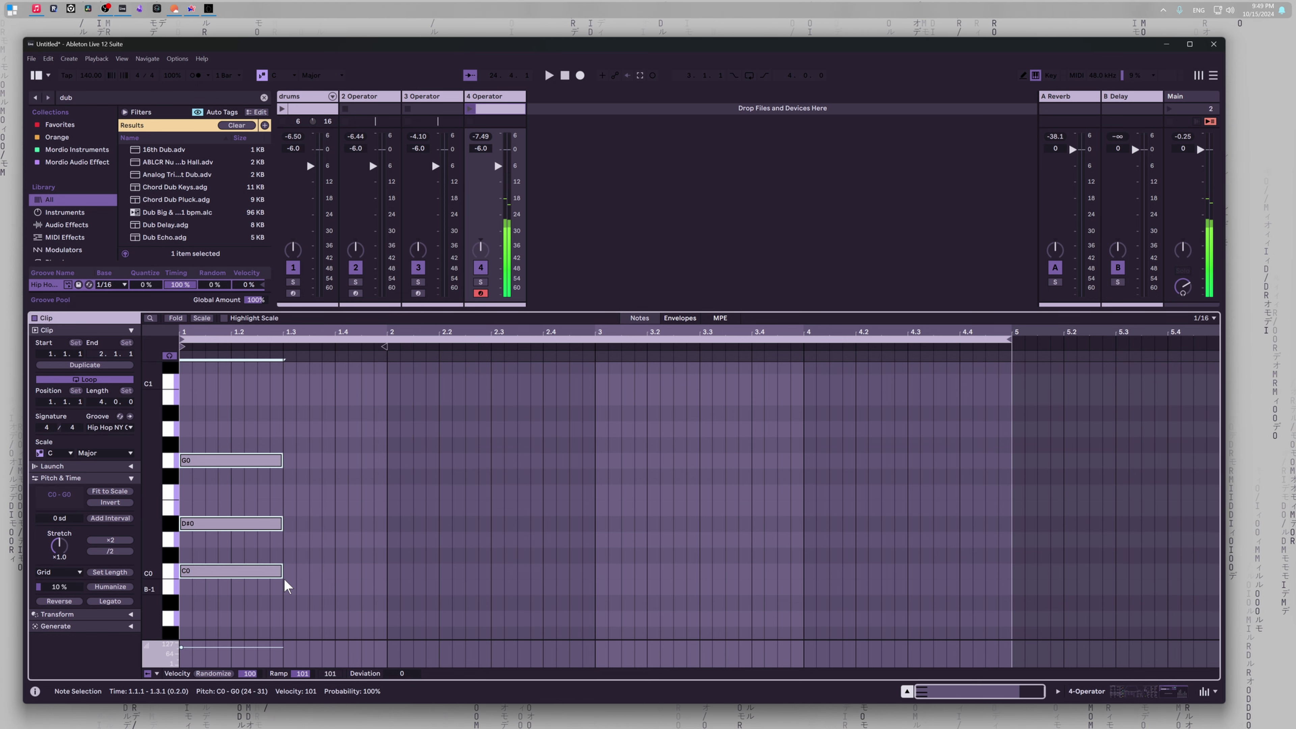
Step: Launch the chord clip and unfold the Echo device inside the Dub Maker rack
{"action": "left_click", "coordinate": [470, 109]}
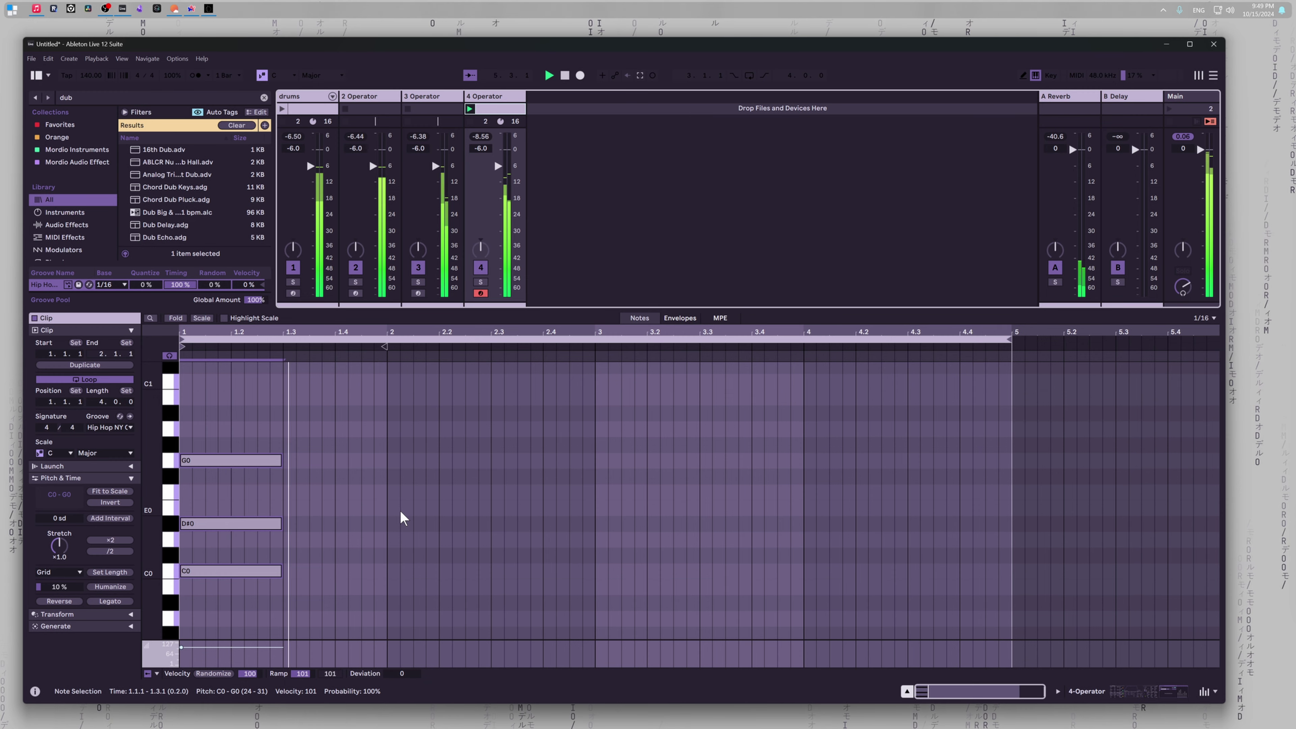
{"action": "key", "text": "shift+Tab"}
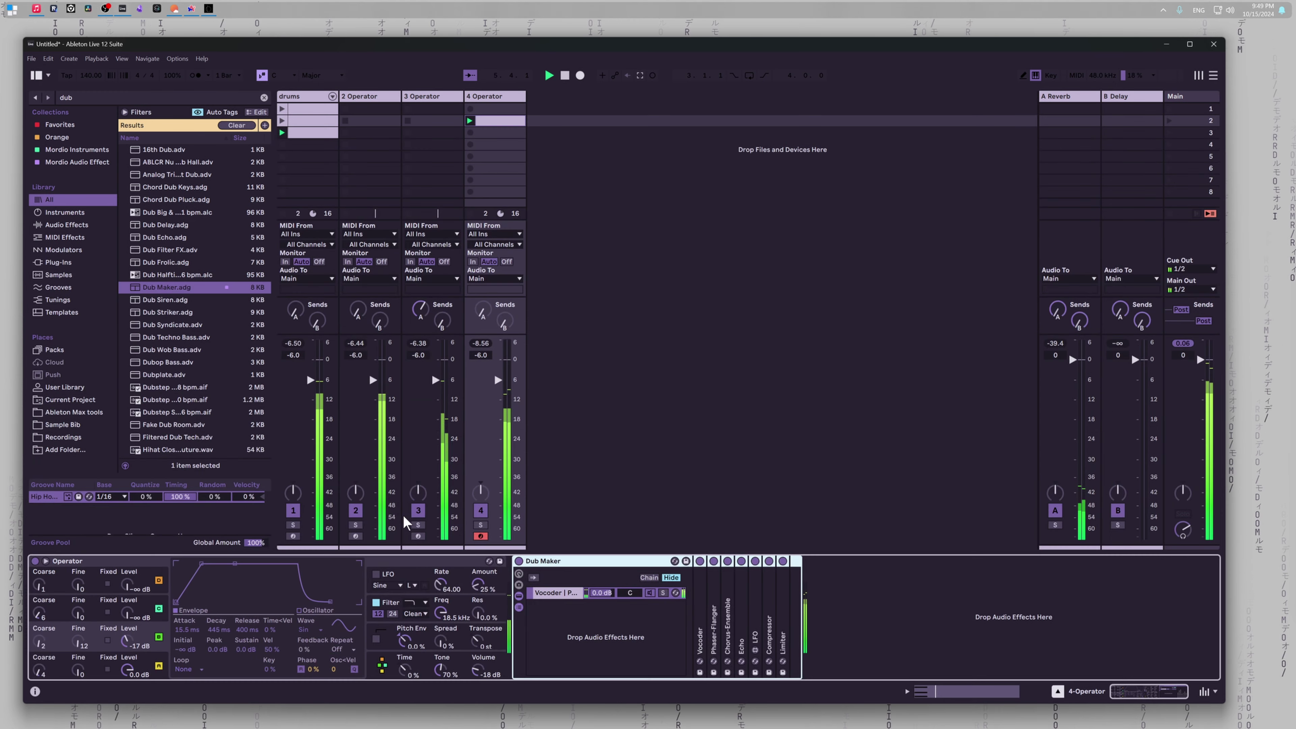
{"action": "left_click", "coordinate": [602, 429]}
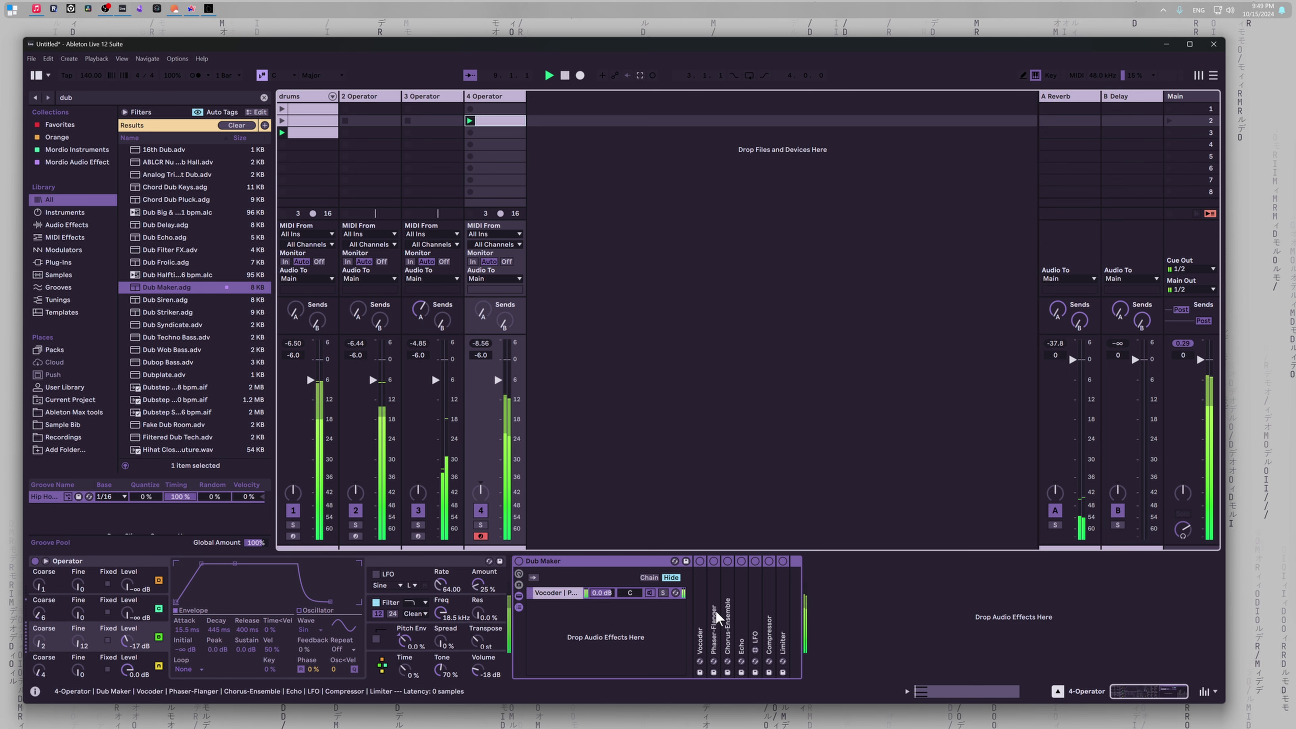
{"action": "double_click", "coordinate": [744, 618]}
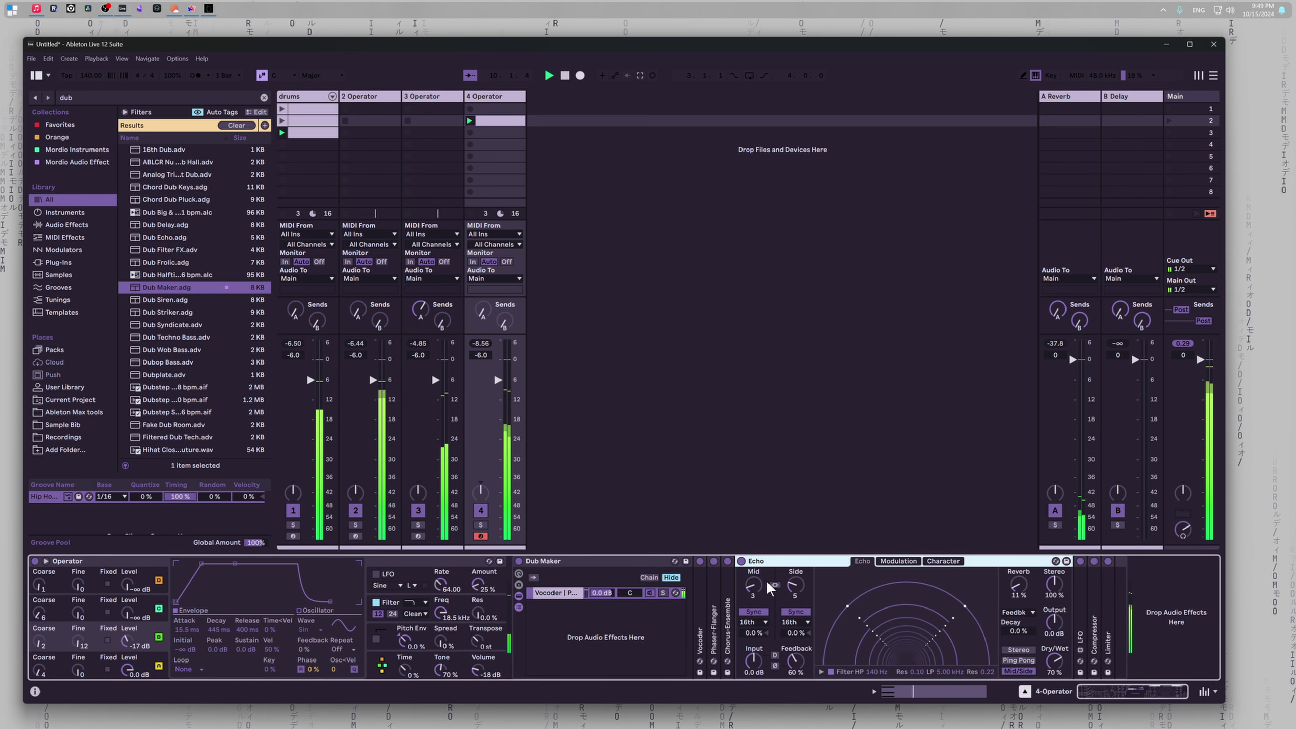
Step: Link Echo's mid and side delay times and set them to 1/8 in Triplet mode
{"action": "left_click", "coordinate": [774, 585]}
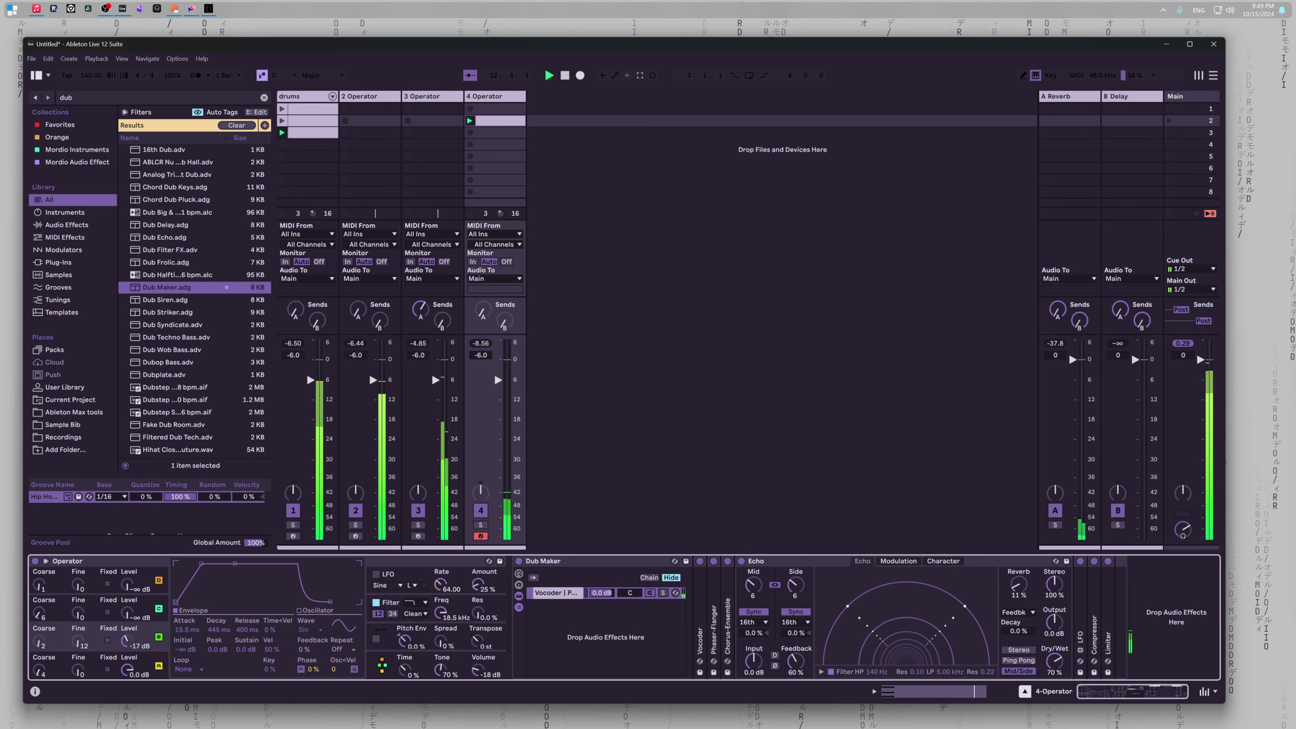
{"action": "left_click_drag", "start_coordinate": [753, 587], "coordinate": [751, 579]}
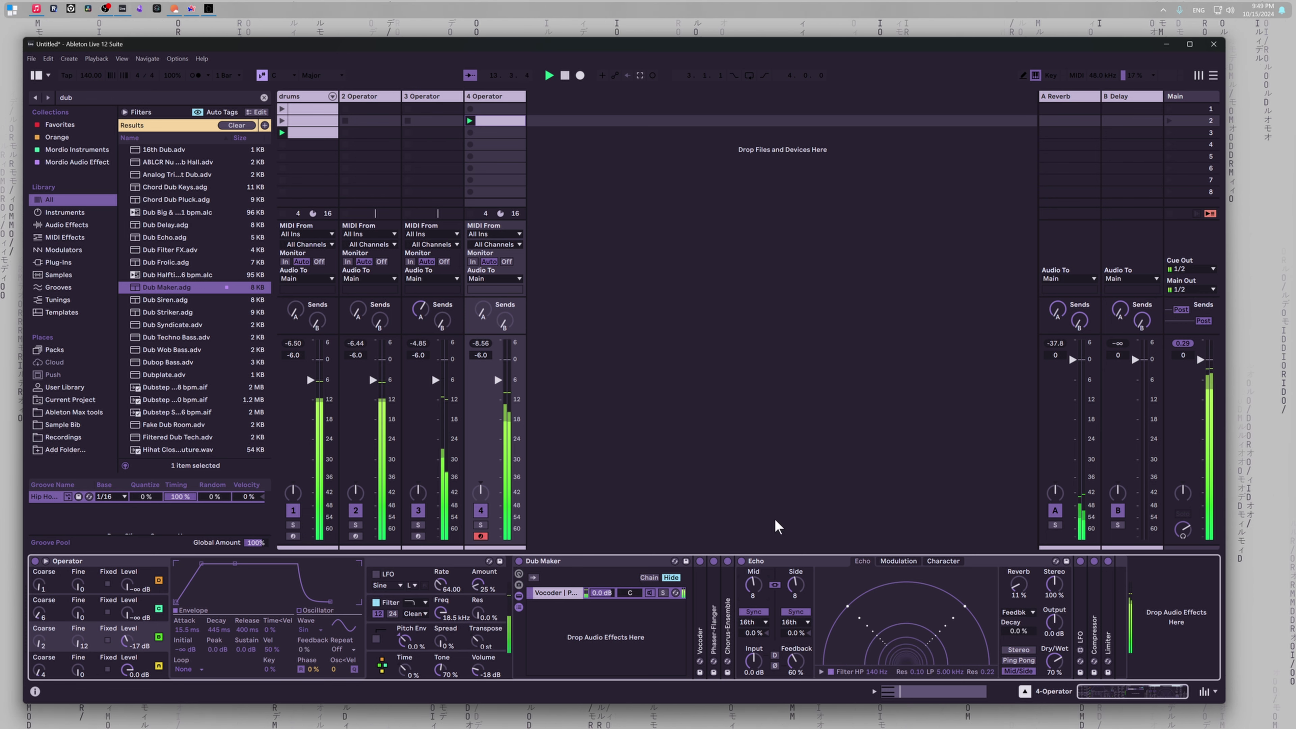
{"action": "left_click", "coordinate": [760, 623]}
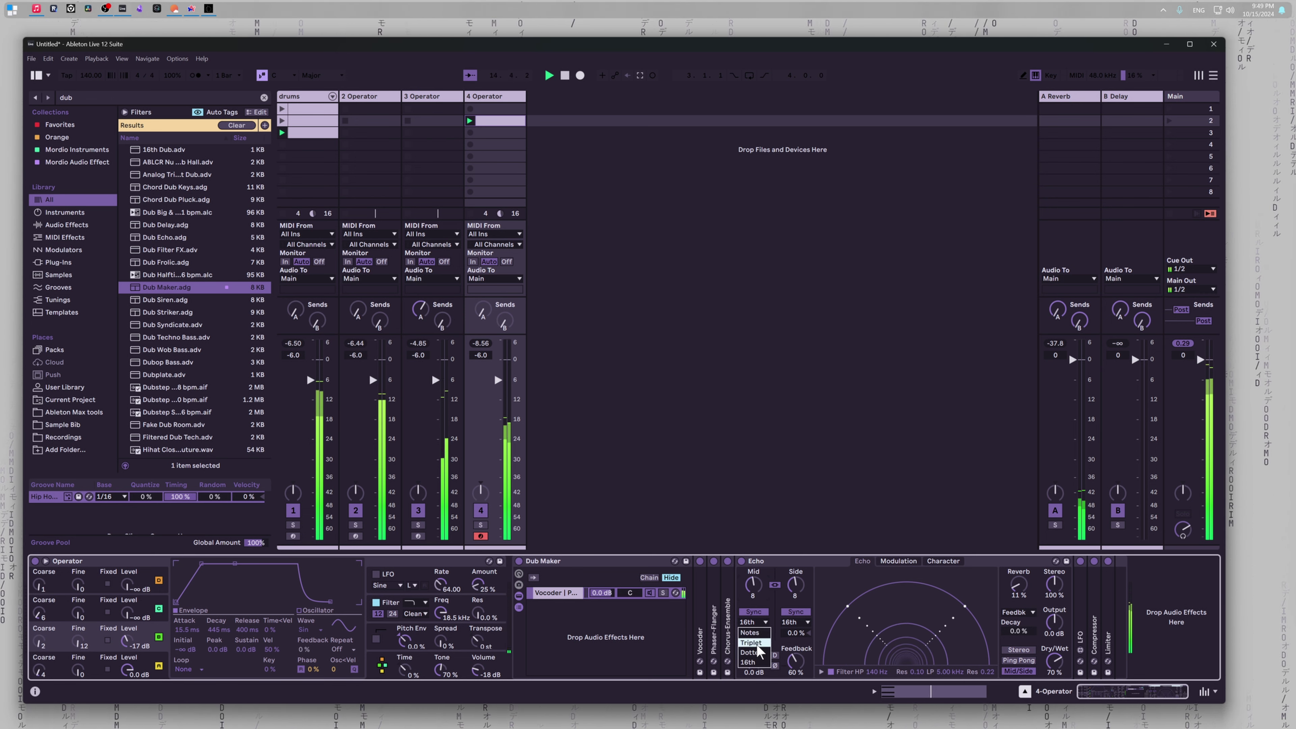
{"action": "left_click", "coordinate": [755, 644]}
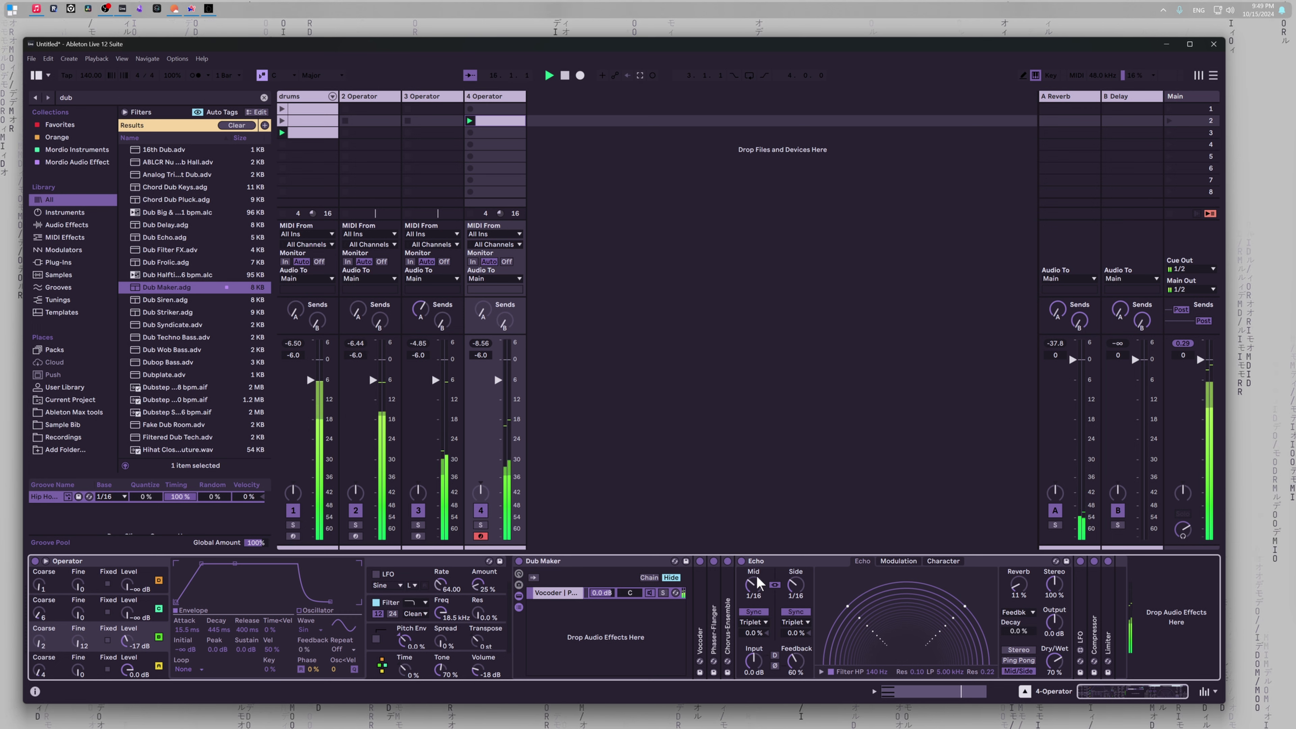
{"action": "left_click", "coordinate": [758, 523]}
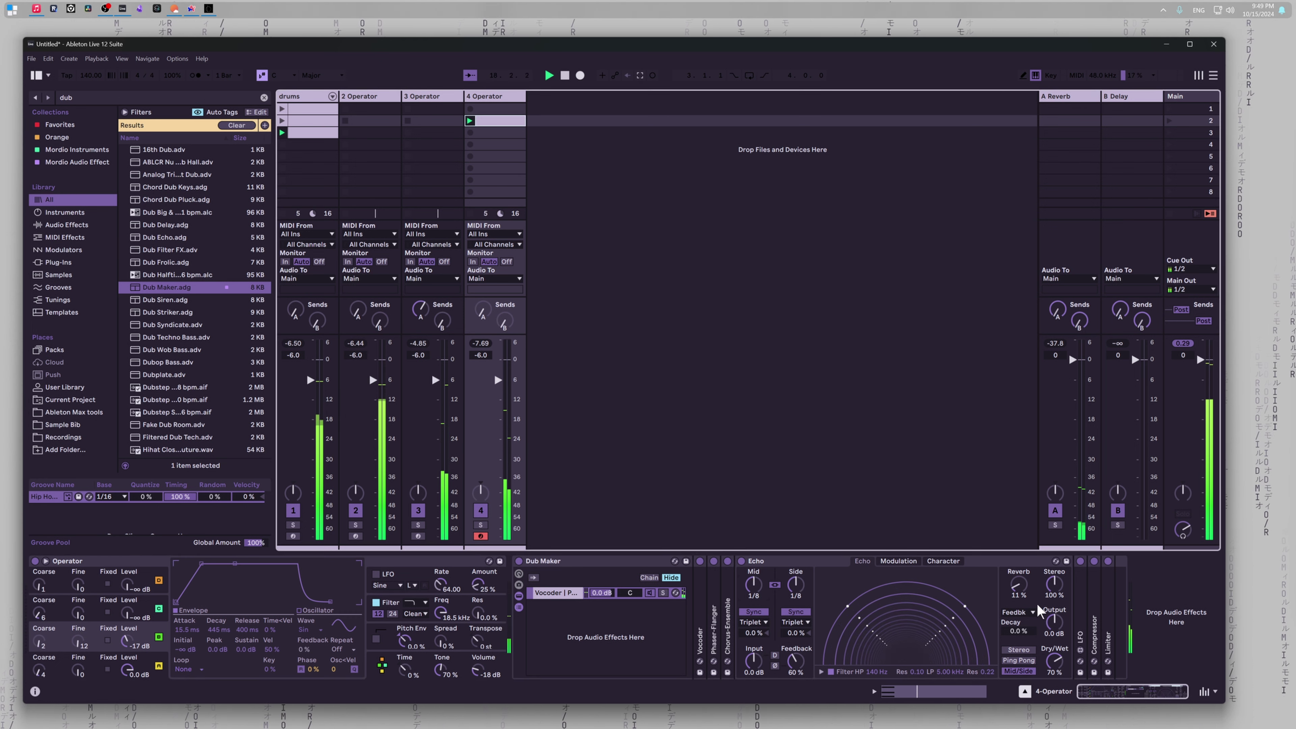
Step: Set Echo's reverb amount to 10% and its feedback to 70%, auditioning 77% feedback along the way
{"action": "left_click_drag", "start_coordinate": [1017, 585], "coordinate": [1017, 587]}
{"action": "left_click", "coordinate": [728, 547]}
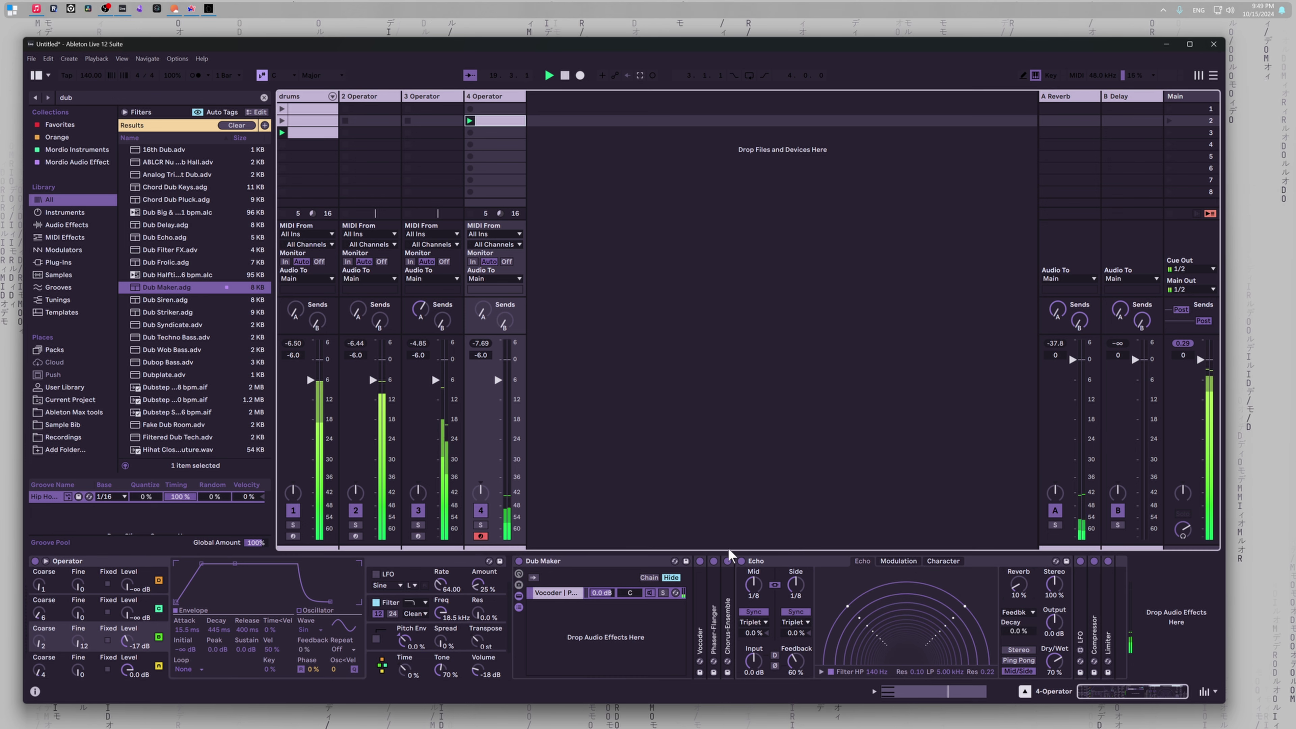
{"action": "left_click_drag", "start_coordinate": [796, 662], "coordinate": [797, 672]}
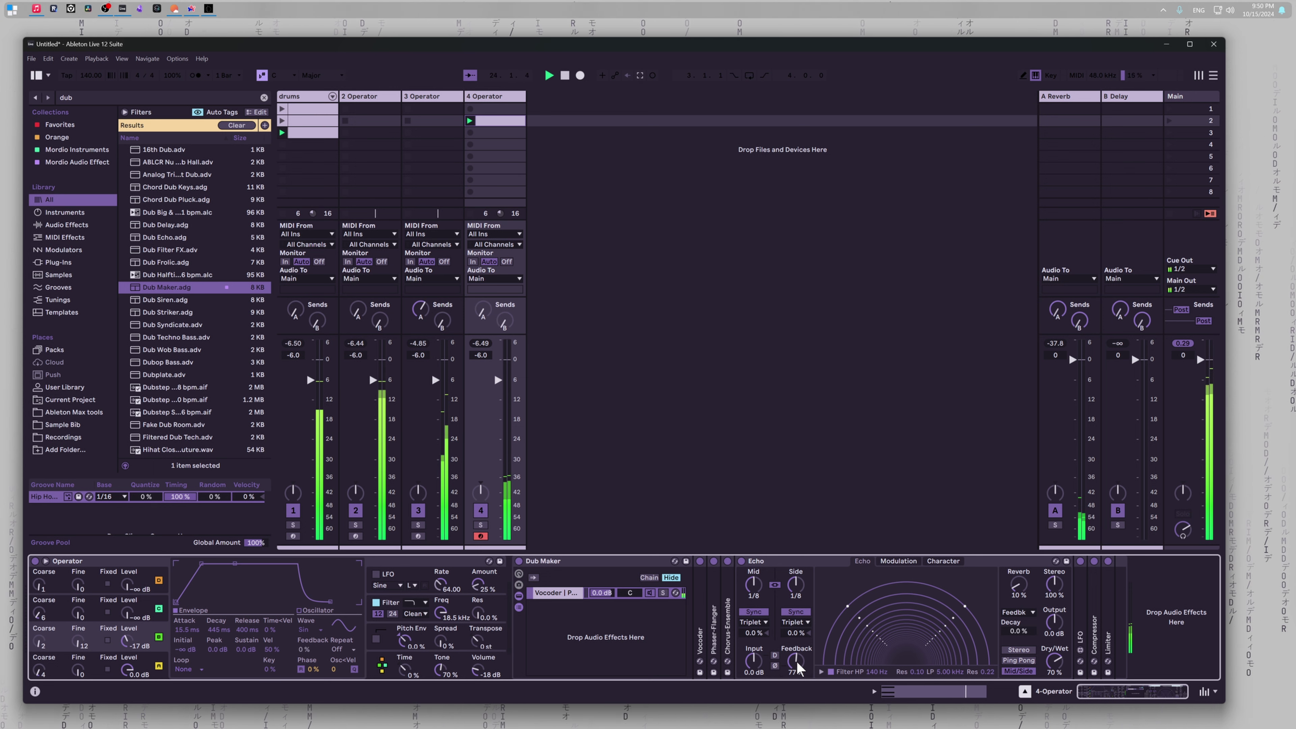
{"action": "left_click", "coordinate": [799, 480]}
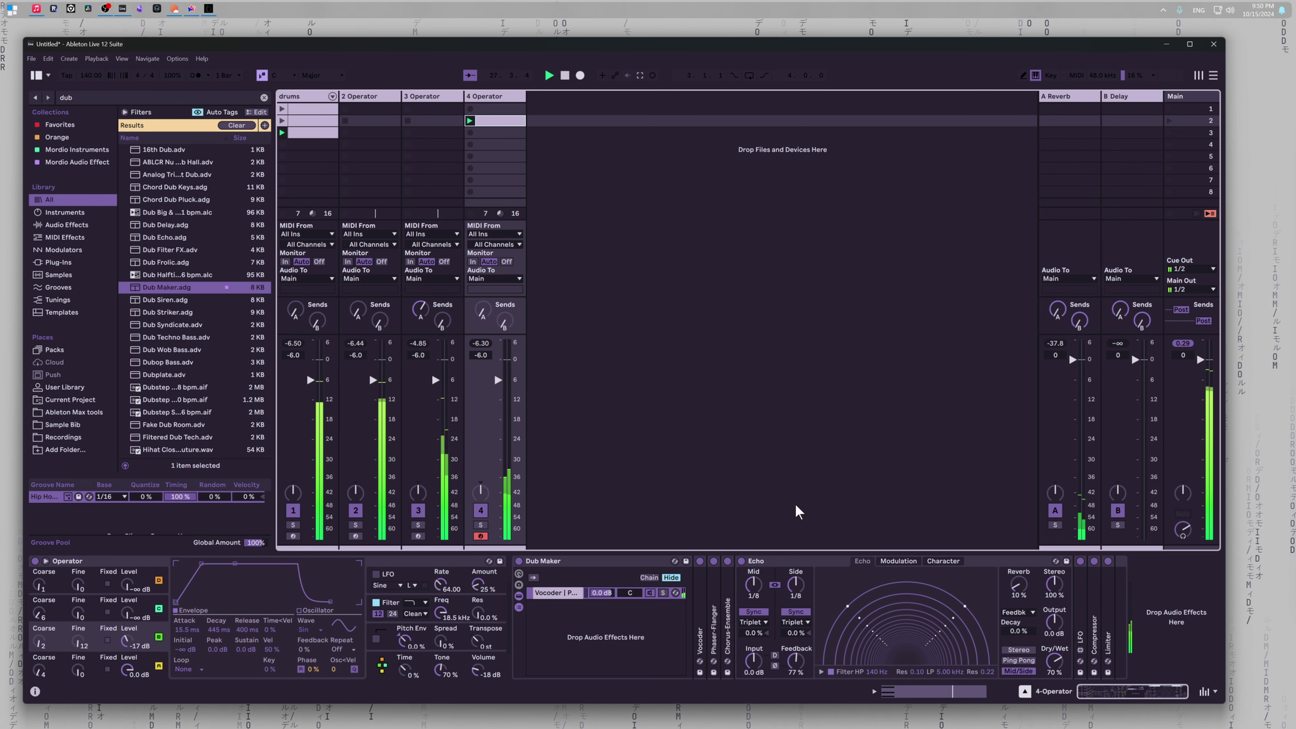
{"action": "left_click", "coordinate": [795, 661]}
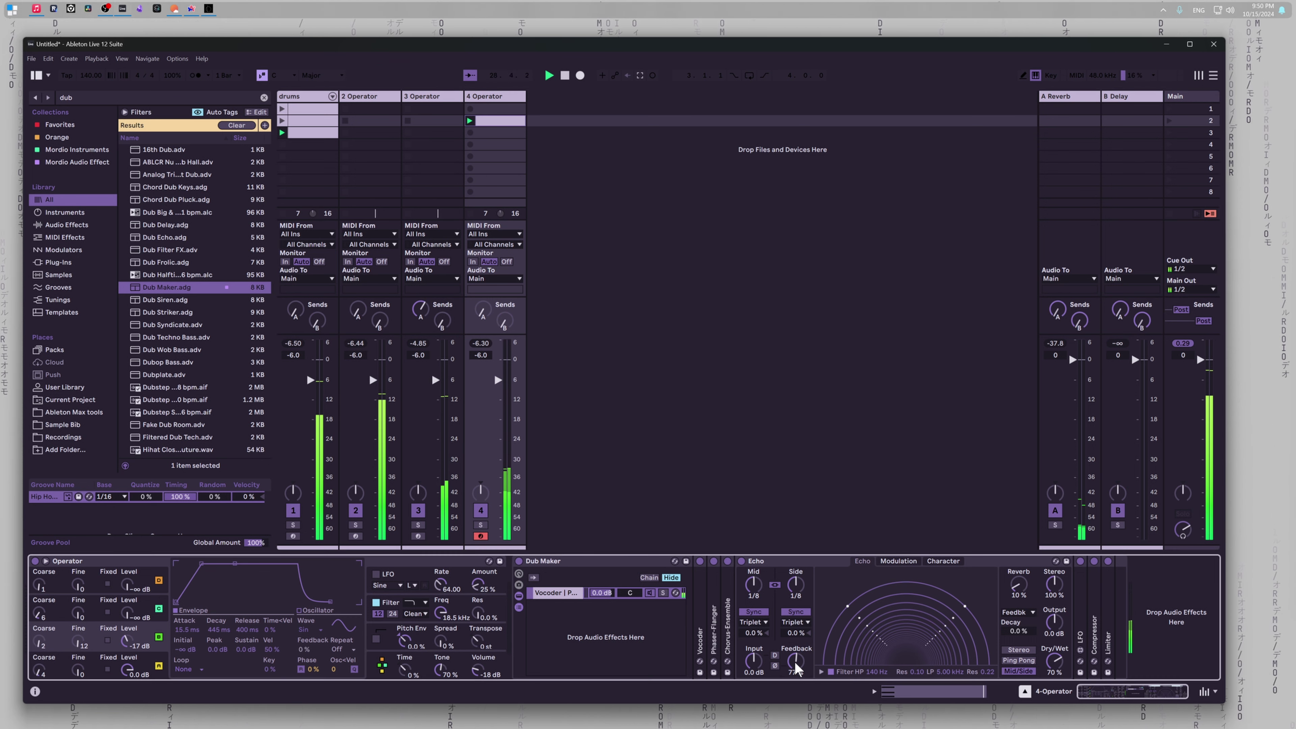
{"action": "left_click_drag", "start_coordinate": [794, 660], "coordinate": [794, 662]}
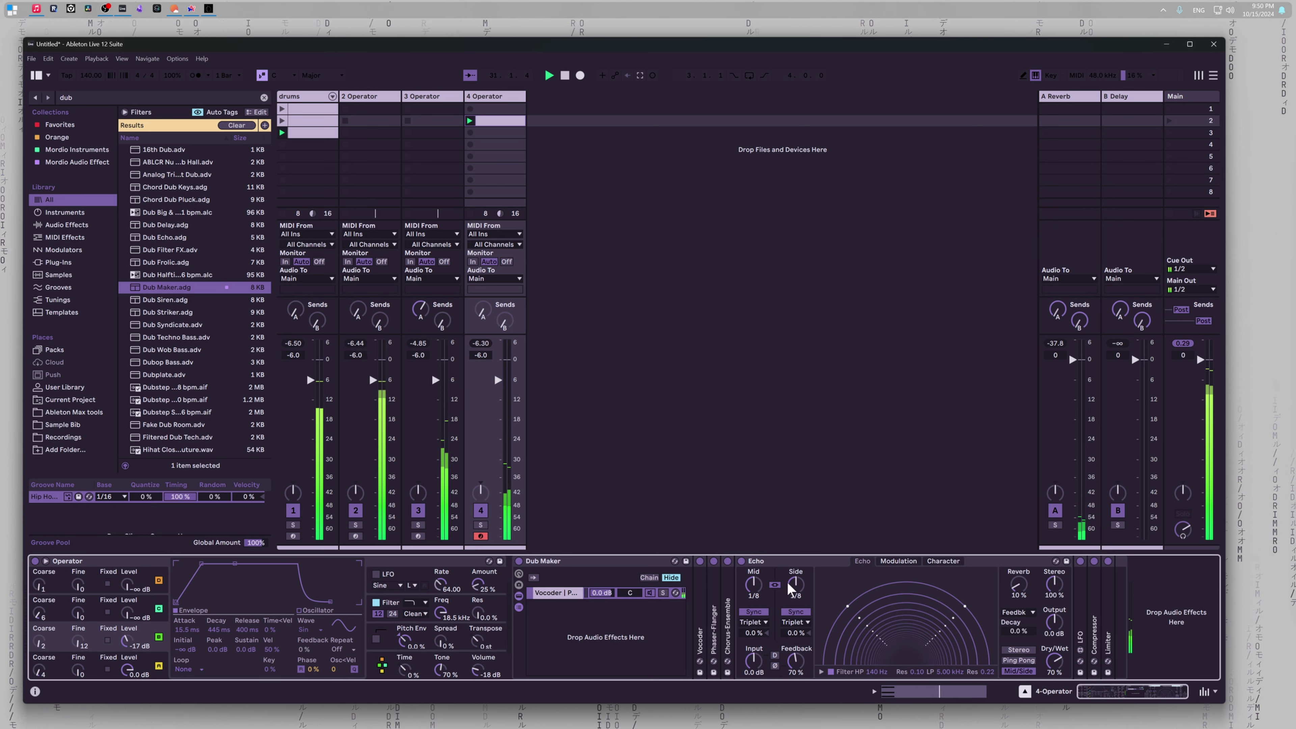
Step: Try Echo's linked delay times at 1/4 triplet and at 8 in 16th mode
{"action": "left_click_drag", "start_coordinate": [798, 590], "coordinate": [815, 574]}
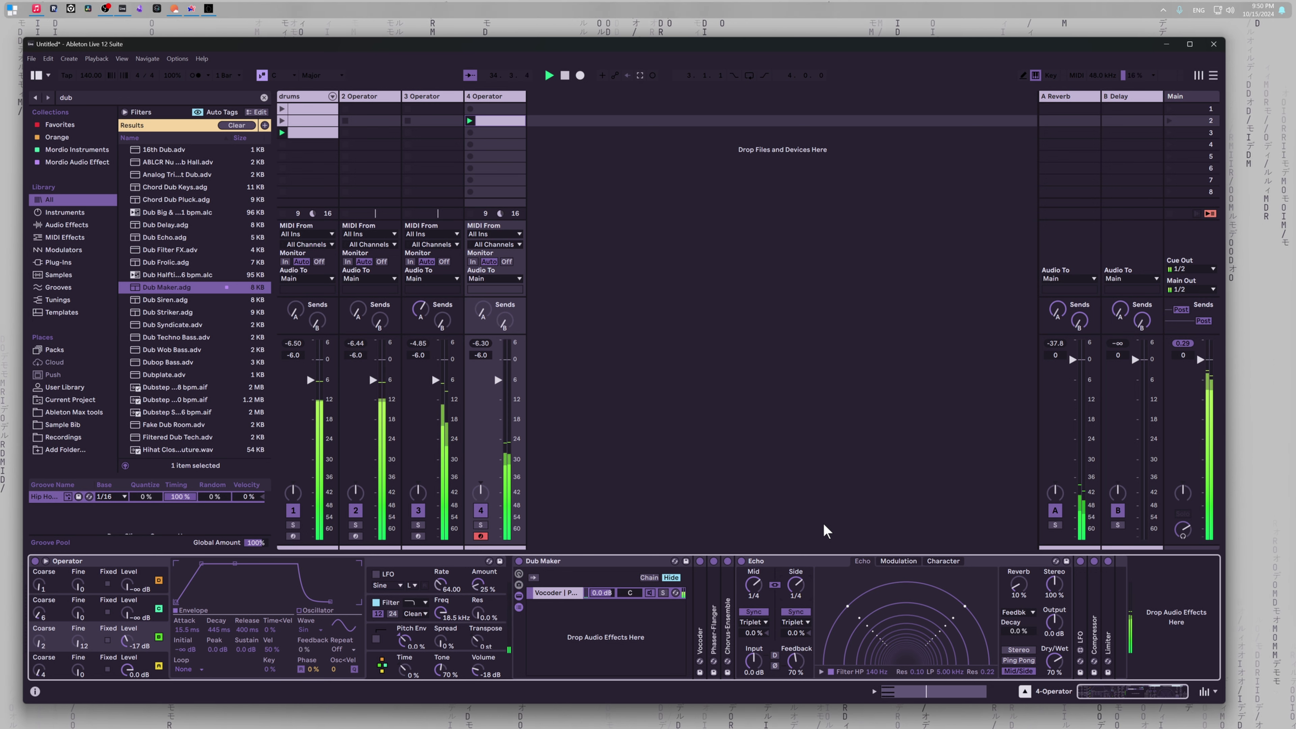
{"action": "left_click", "coordinate": [798, 622]}
{"action": "left_click", "coordinate": [795, 662]}
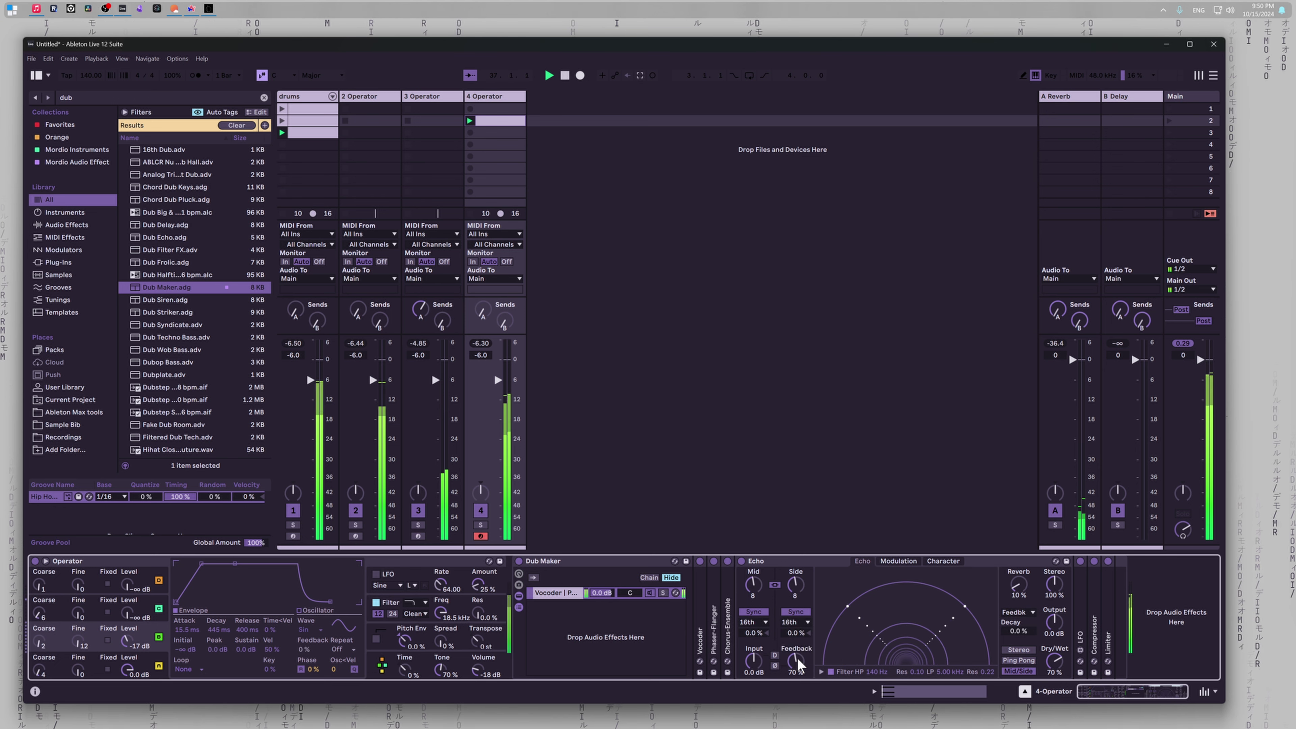
Step: Switch Echo's linked delay times to Dotted mode and set them to 1/8
{"action": "left_click", "coordinate": [804, 626]}
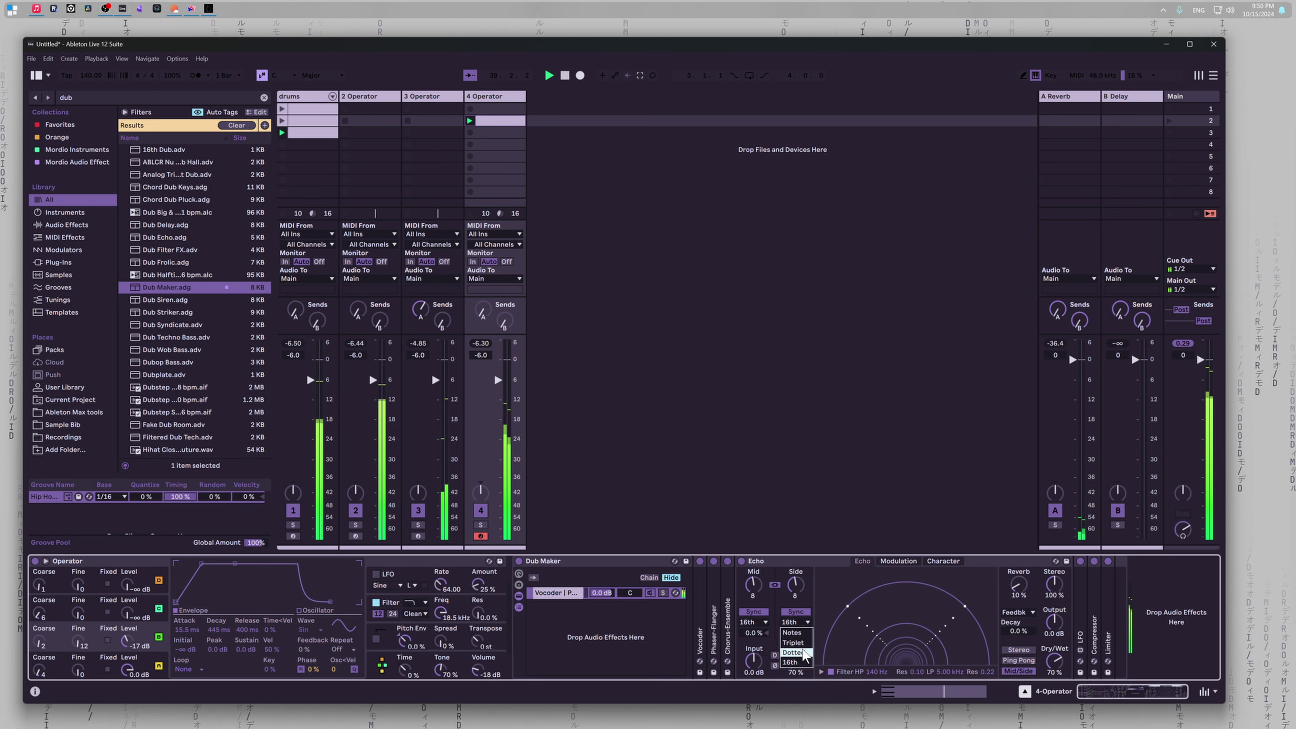
{"action": "left_click", "coordinate": [794, 654]}
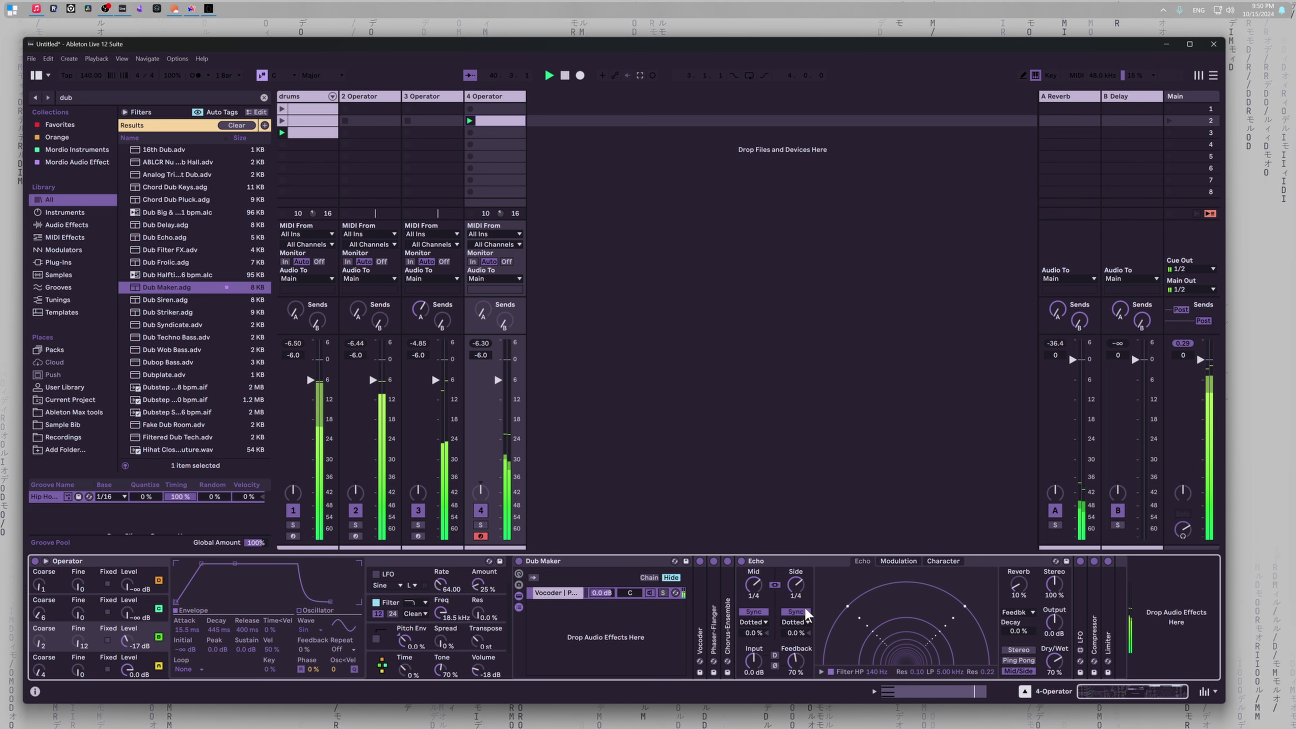
{"action": "left_click_drag", "start_coordinate": [797, 585], "coordinate": [797, 596]}
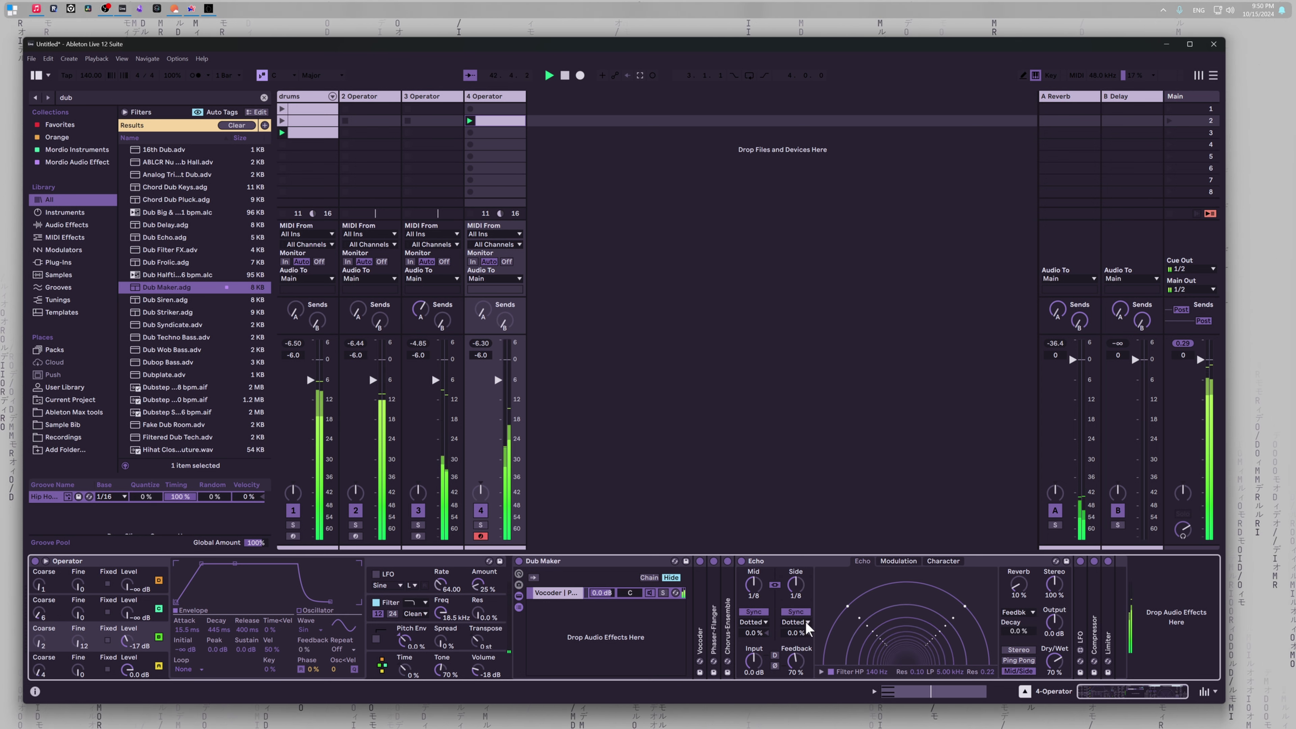
Step: Launch the second drums clip and show the devices of the 4 Operator track
{"action": "left_click", "coordinate": [816, 477]}
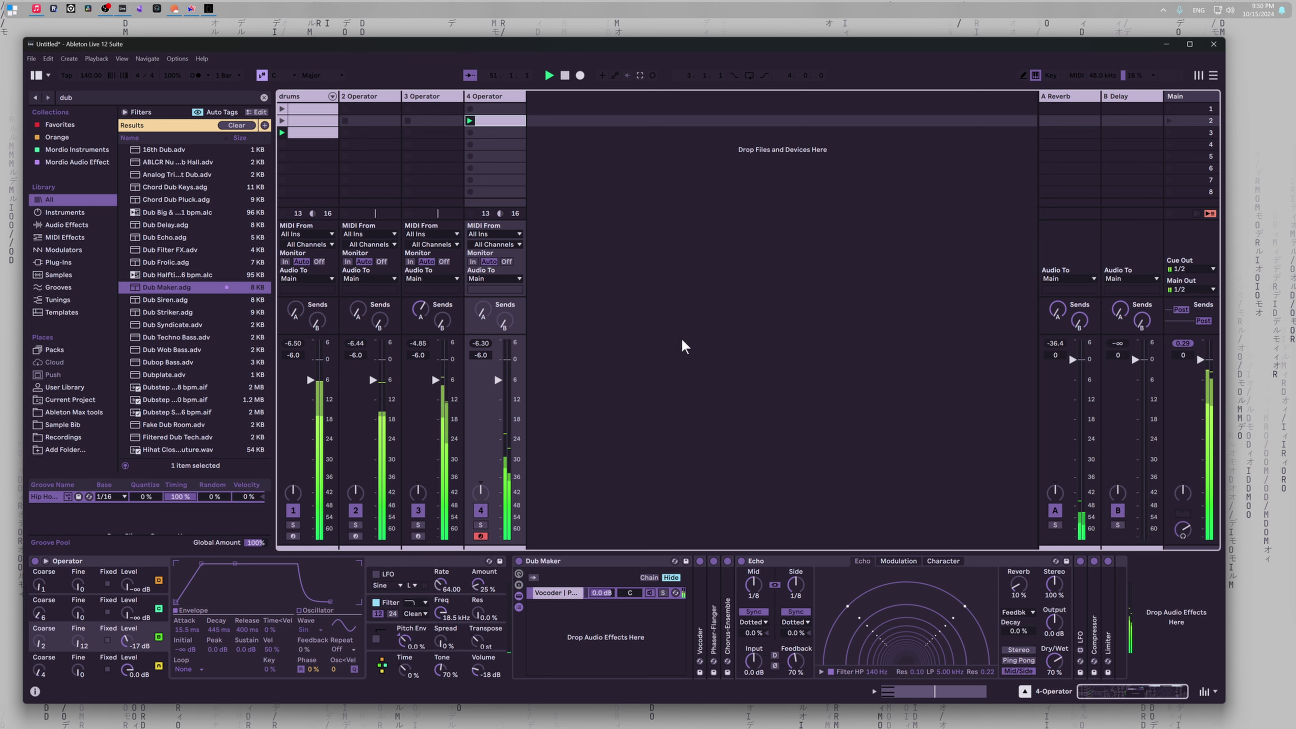
{"action": "left_click", "coordinate": [284, 122]}
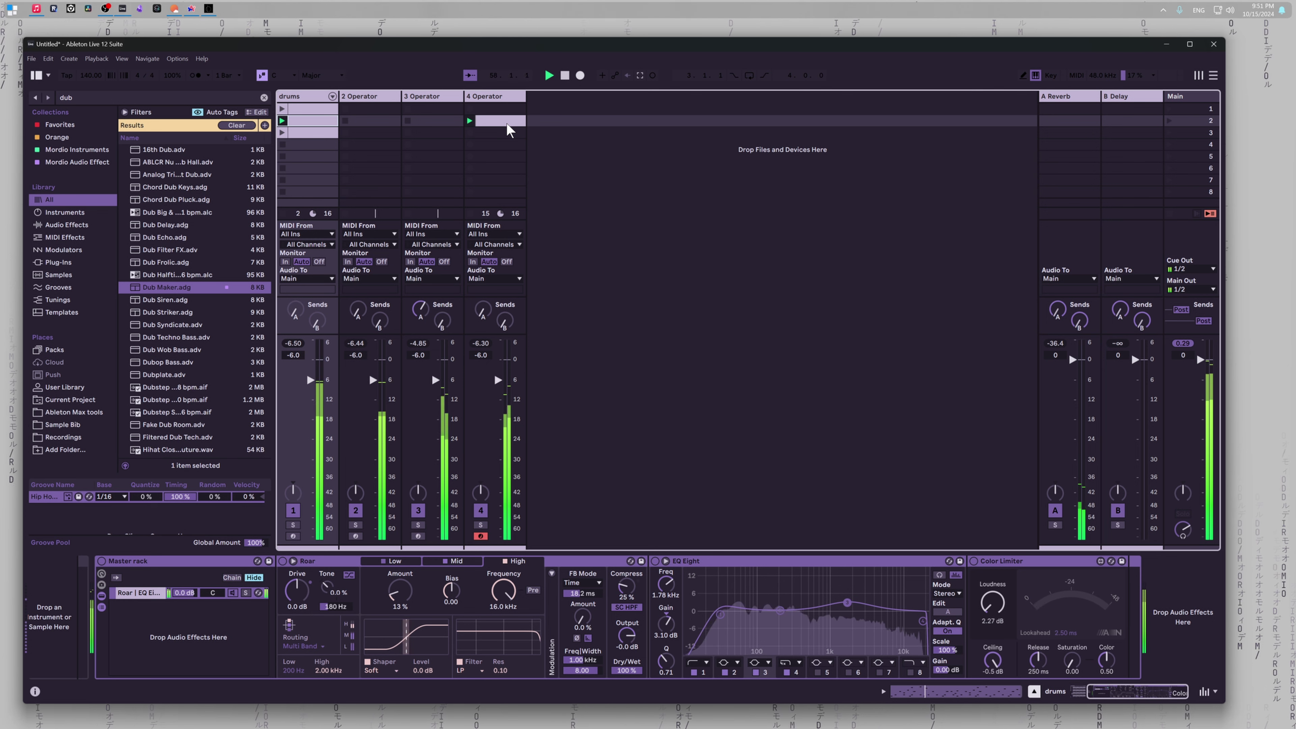
{"action": "left_click", "coordinate": [505, 96]}
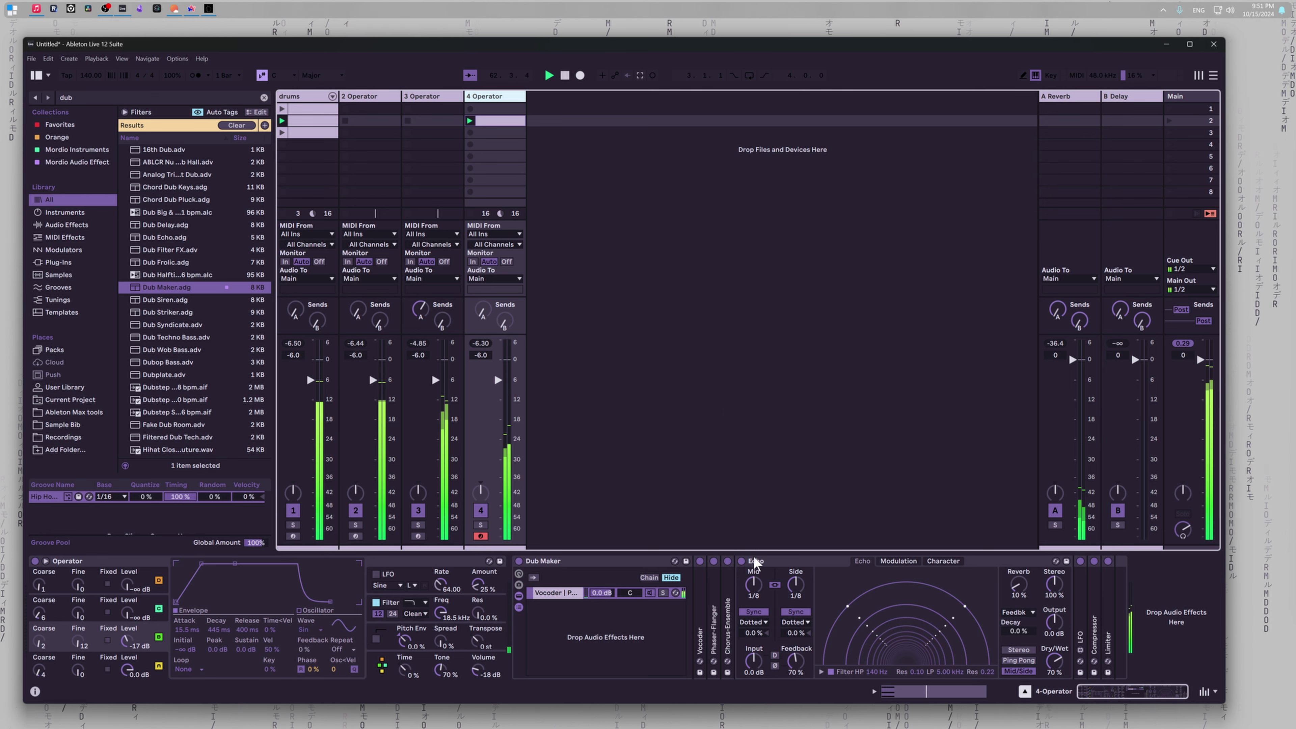
Step: Try Echo's linked dotted delay times at 1/4, 1/64 and 1/16, ending at 1/8
{"action": "left_click", "coordinate": [755, 582]}
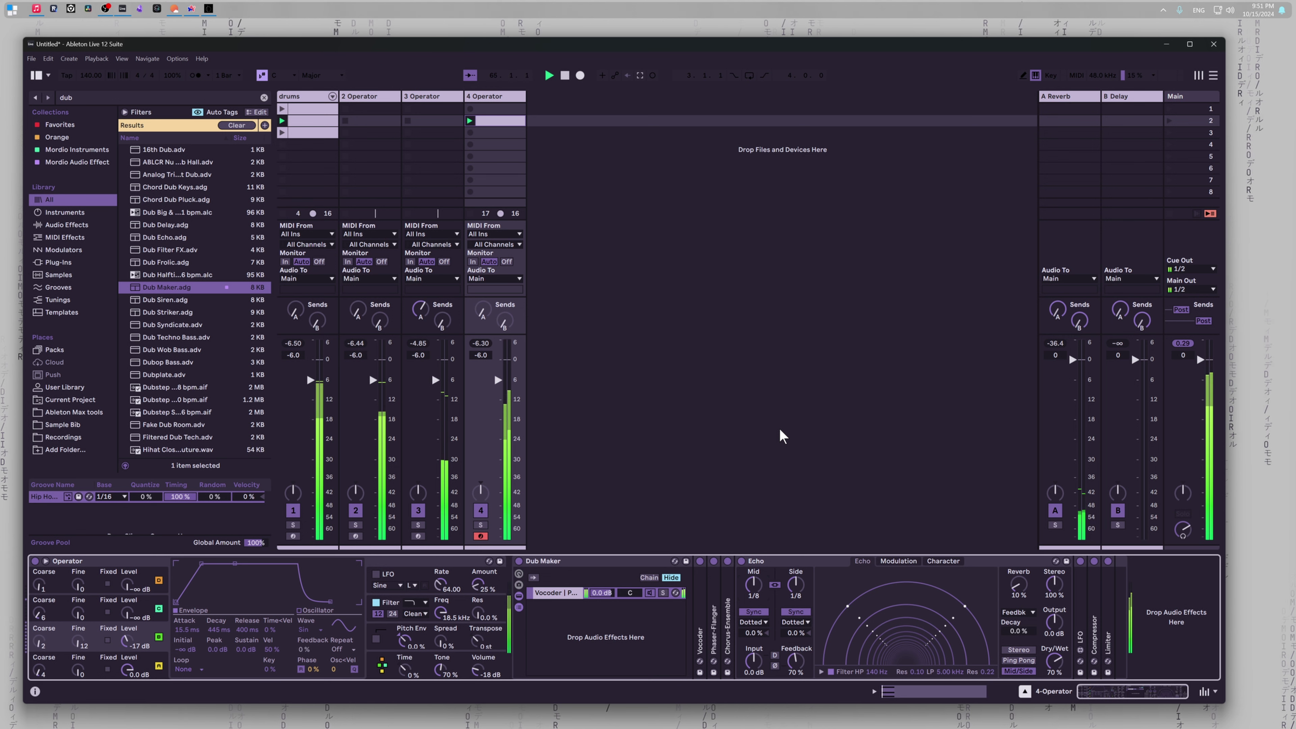
{"action": "key", "text": "Up"}
{"action": "key", "text": "Up"}
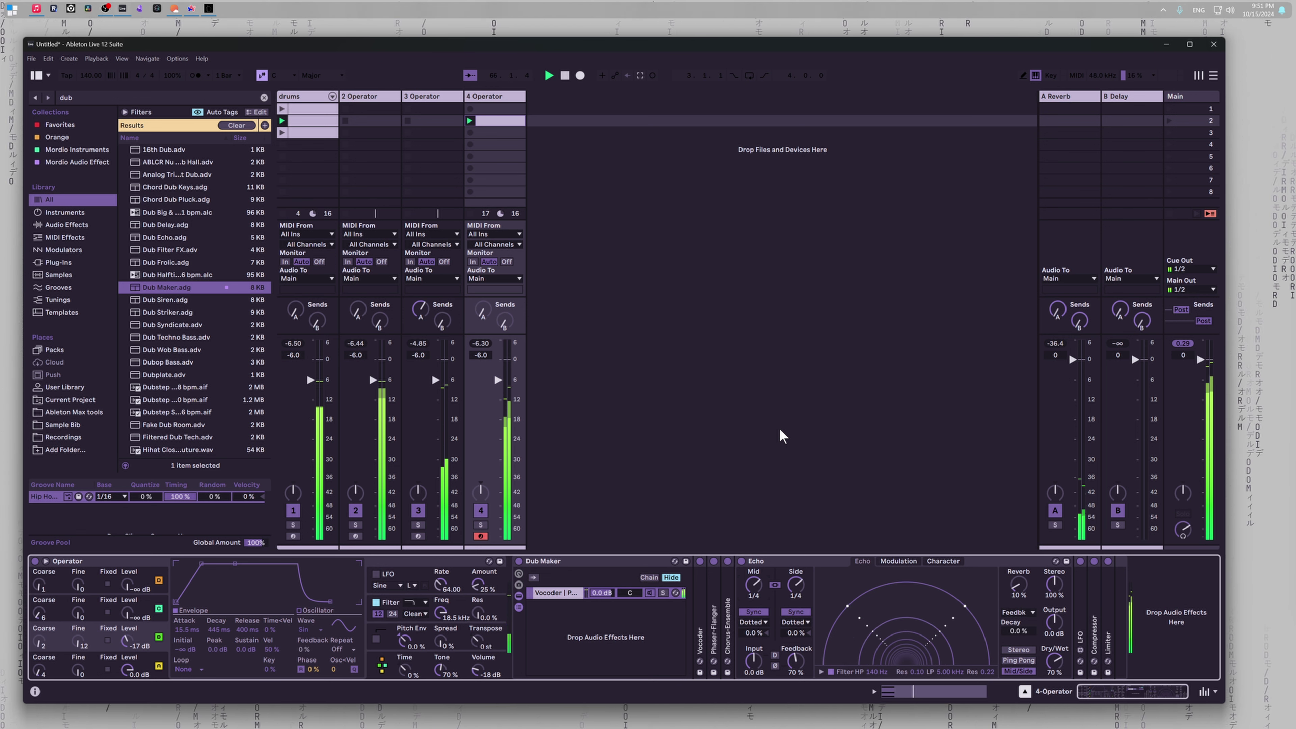
{"action": "key", "text": "Down"}
{"action": "key", "text": "Down"}
{"action": "key", "text": "Down"}
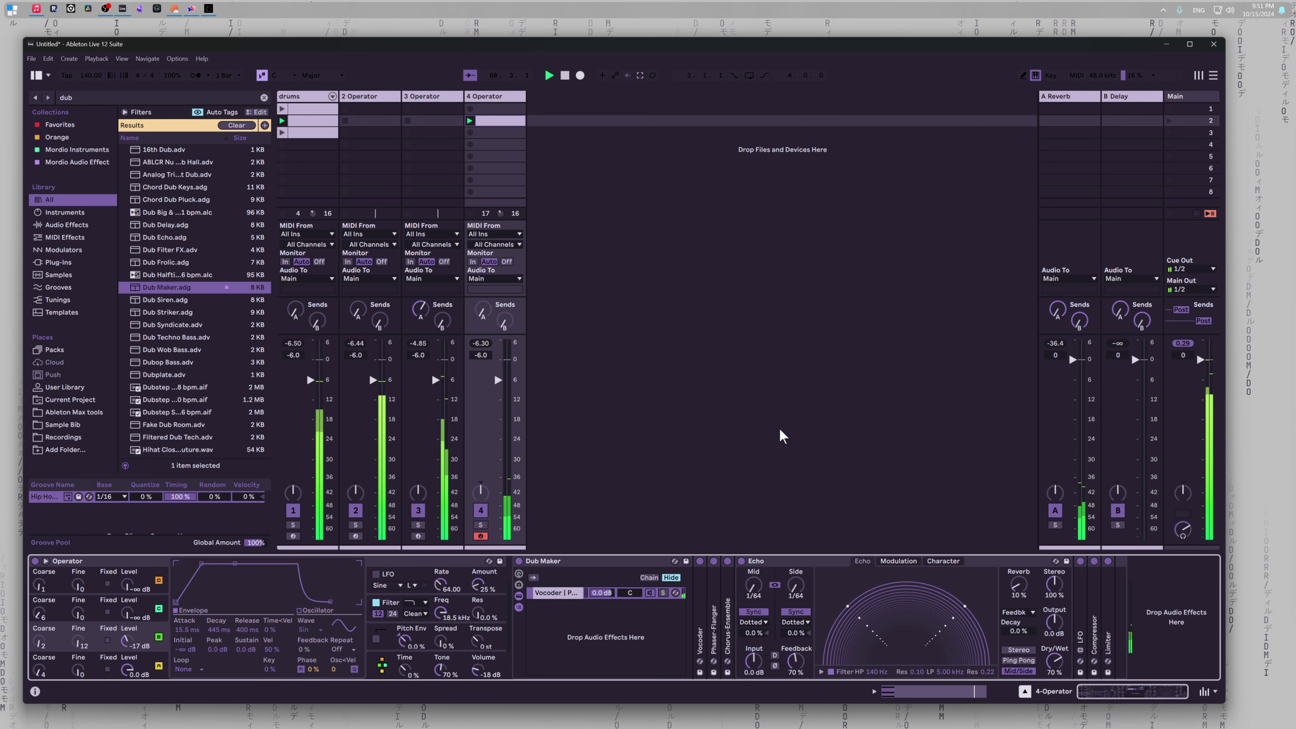
{"action": "key", "text": "Up"}
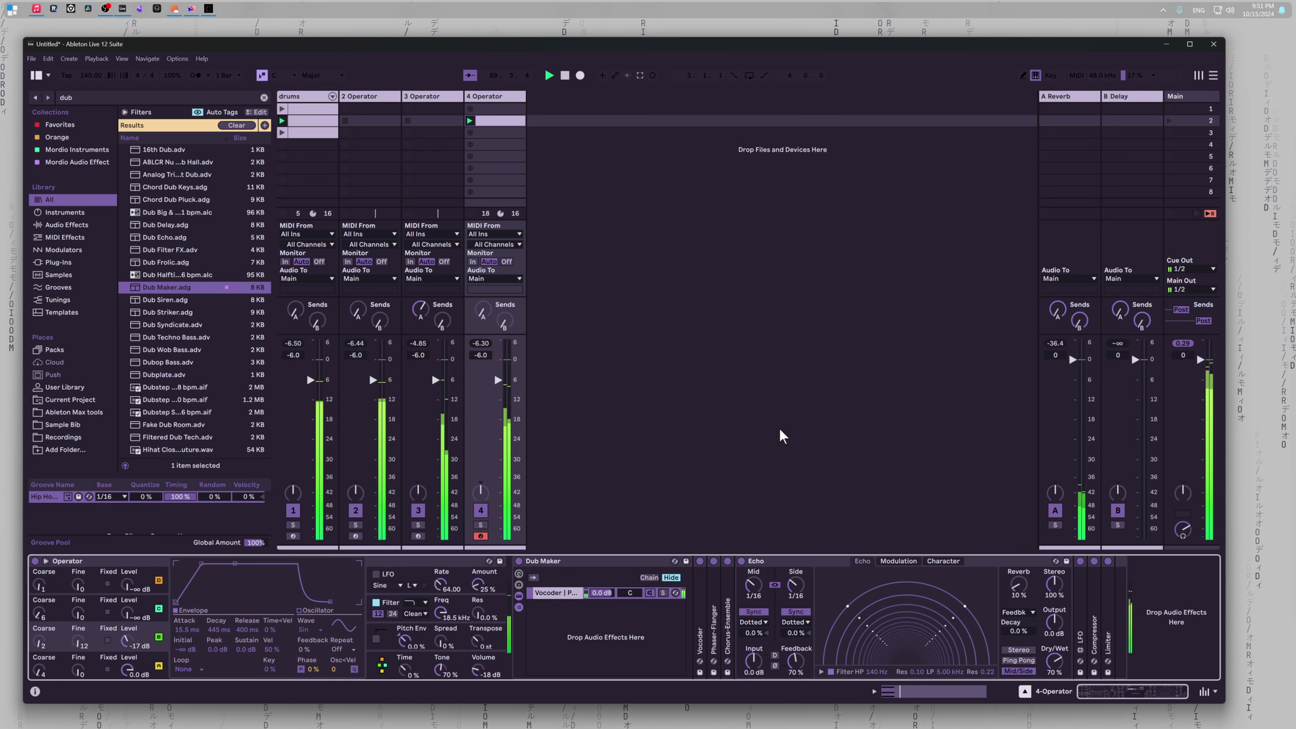
{"action": "key", "text": "Up"}
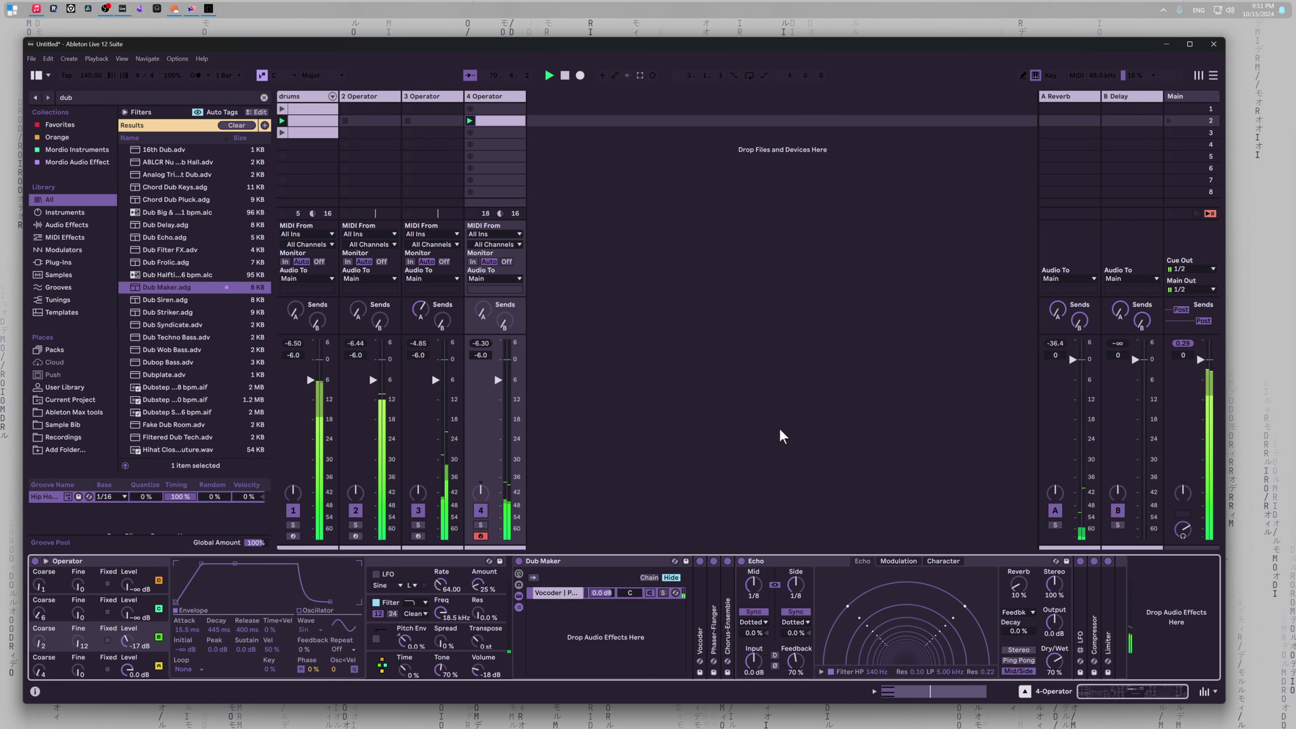
{"action": "left_click", "coordinate": [780, 430]}
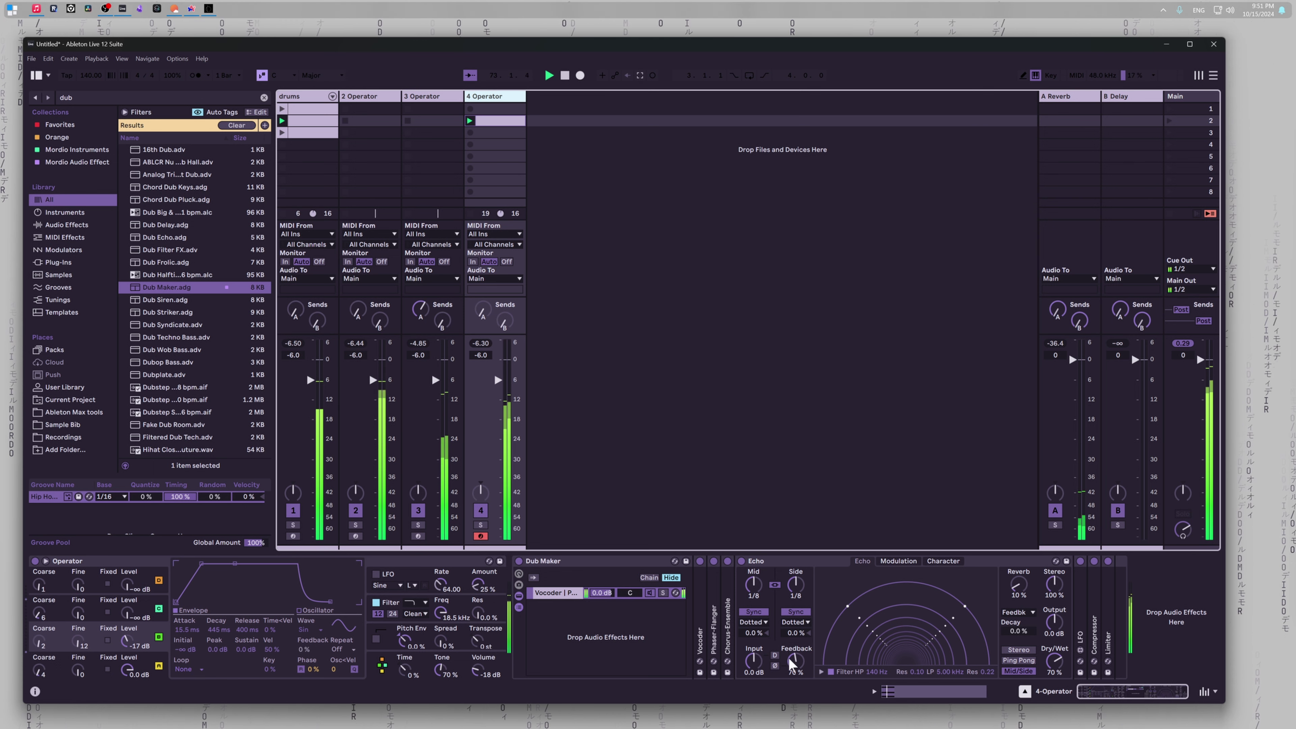
Step: Set Echo's feedback to 50% and duplicate the LFO that follows it in the Dub Maker rack
{"action": "mouse_move", "coordinate": [798, 659]}
{"action": "left_mouse_down"}
{"action": "mouse_move", "coordinate": [798, 630]}
{"action": "mouse_move", "coordinate": [798, 677]}
{"action": "left_mouse_up"}
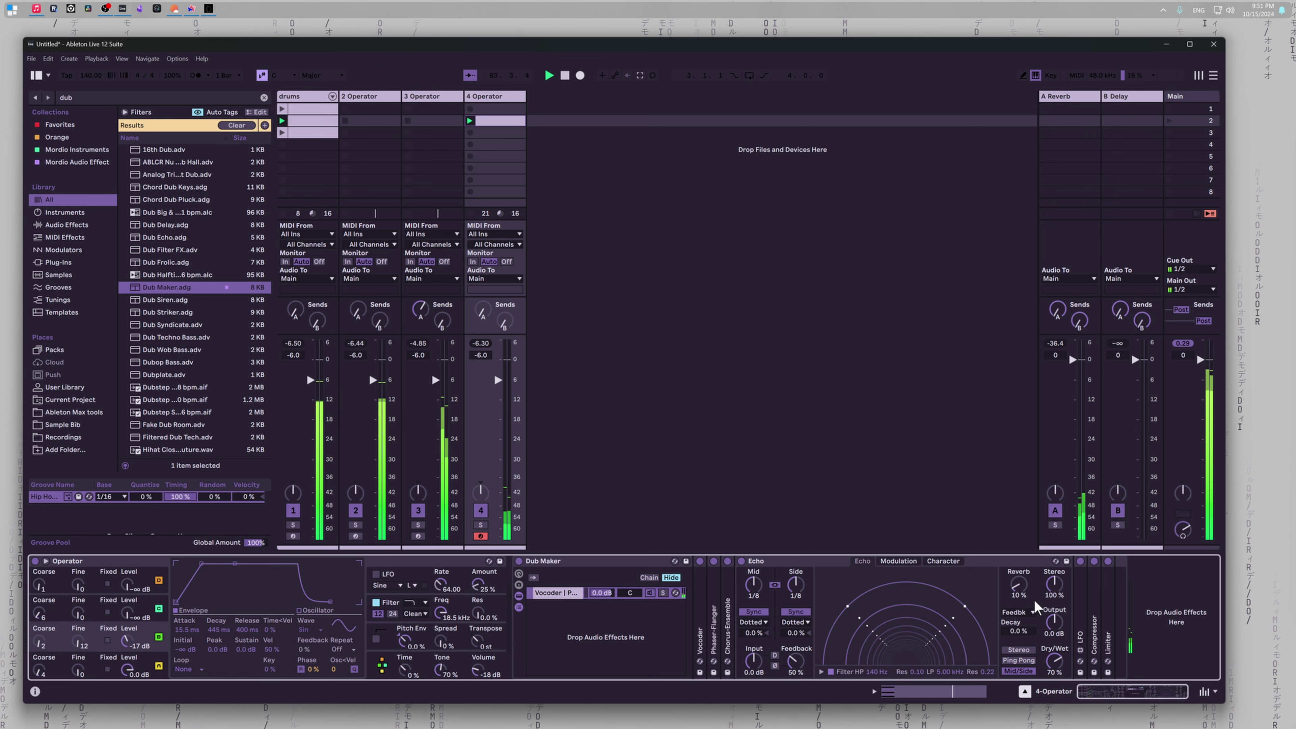
{"action": "double_click", "coordinate": [1081, 625]}
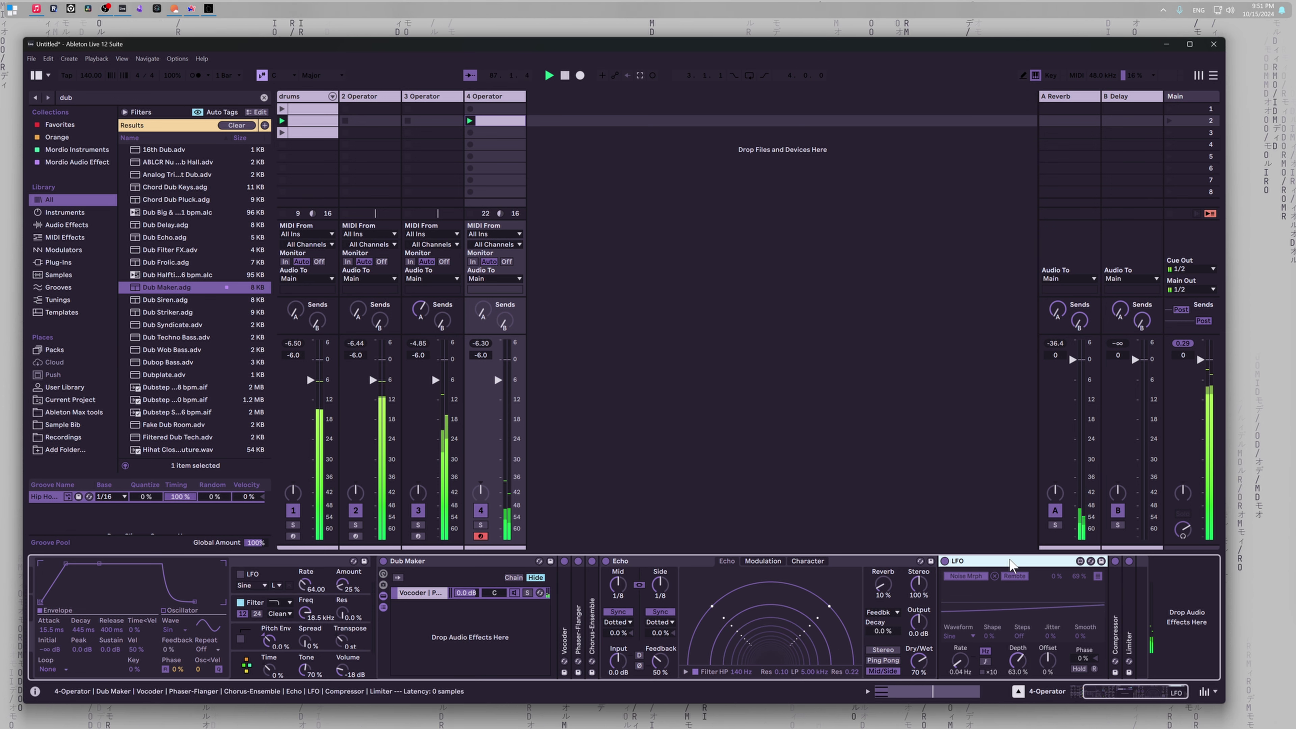
{"action": "key", "text": "ctrl+d"}
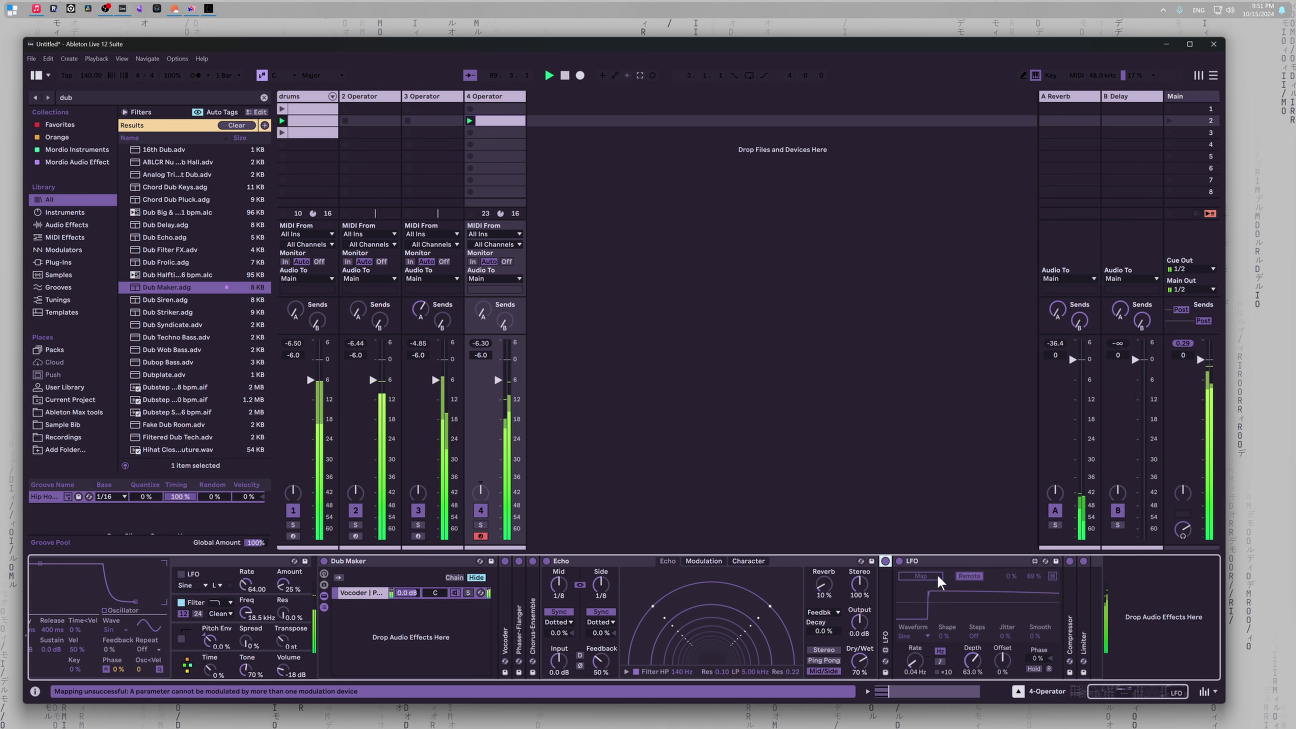
Step: Switch the duplicate LFO to a tempo-synced rate of 8 and set its depth to 15.7%
{"action": "double_click", "coordinate": [914, 662]}
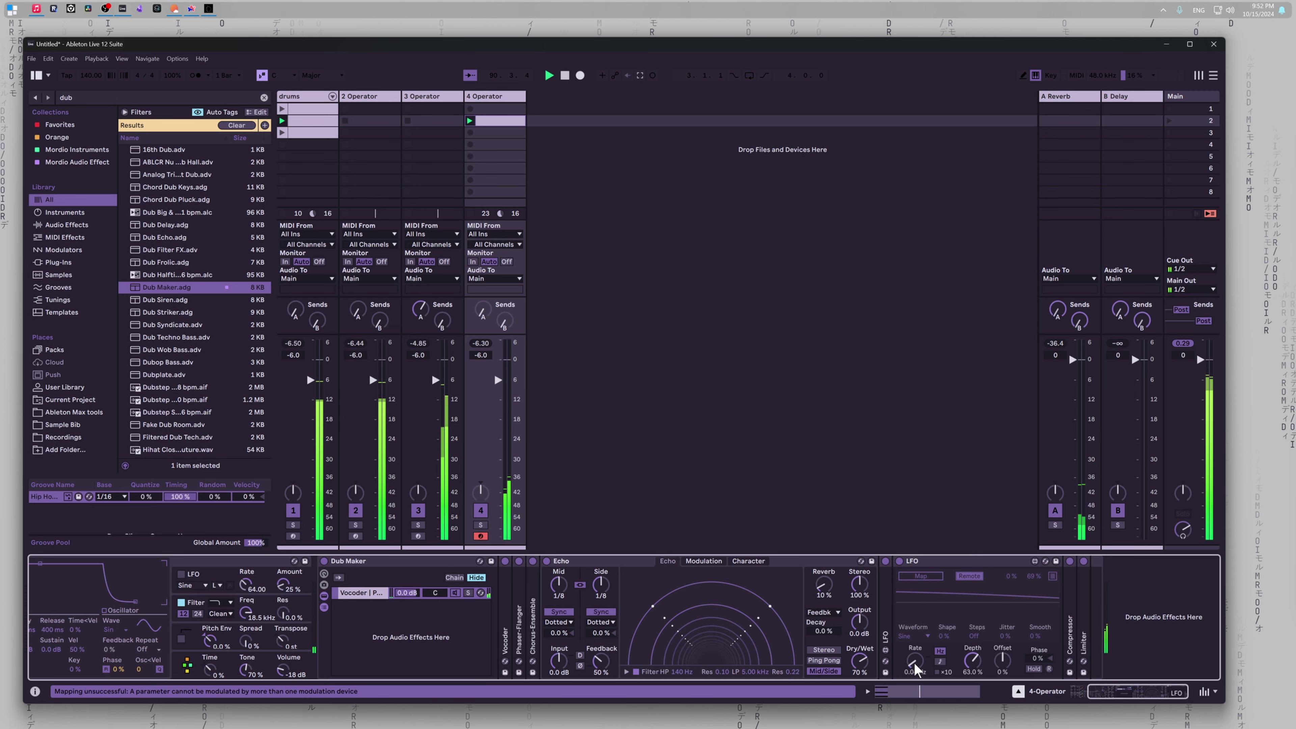
{"action": "left_click", "coordinate": [940, 661]}
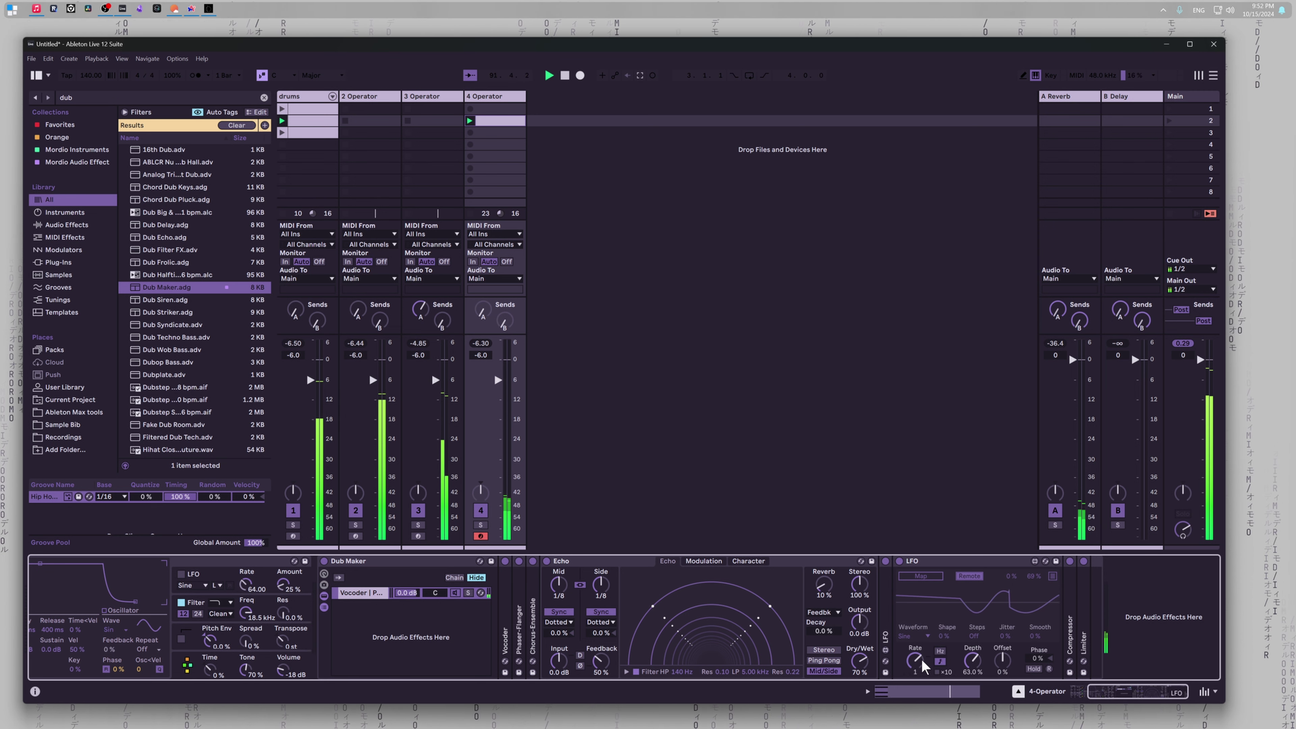
{"action": "left_click_drag", "start_coordinate": [973, 662], "coordinate": [916, 659]}
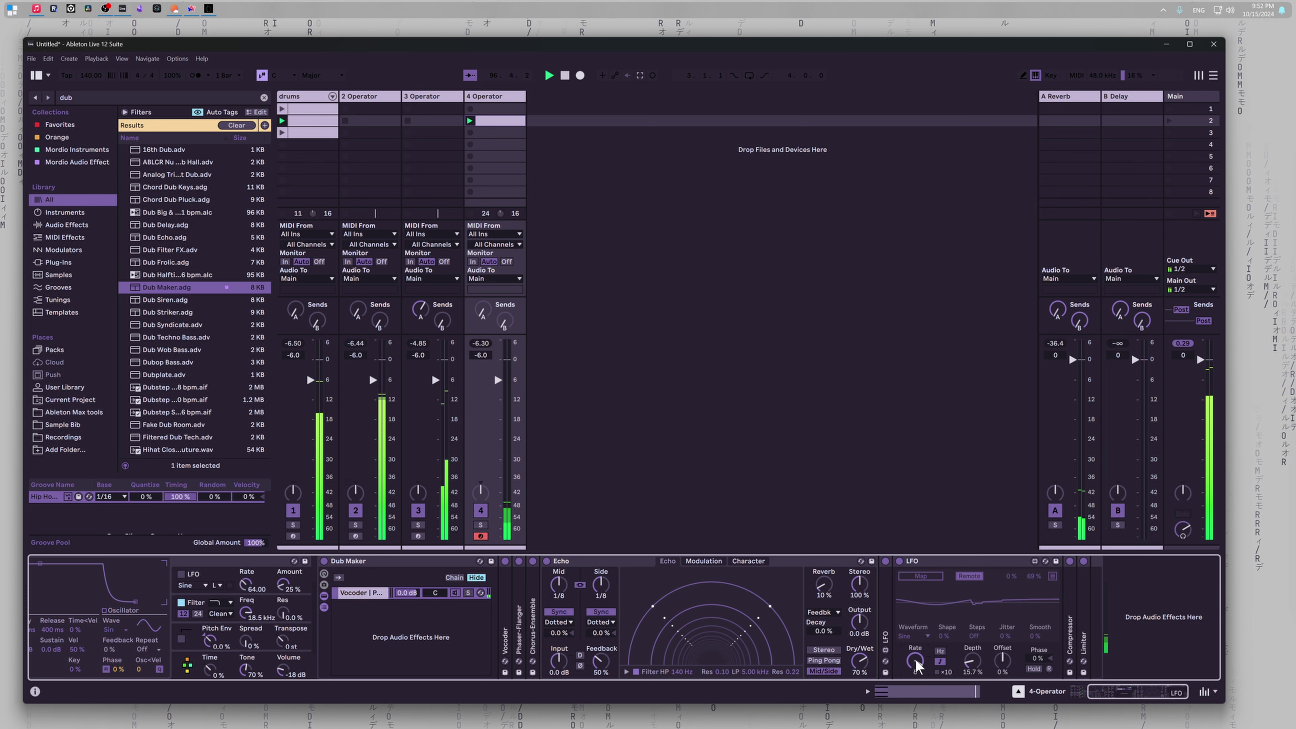
Step: Map the duplicate LFO to Echo's Feedback in Mod mode and start playback
{"action": "left_click", "coordinate": [922, 576]}
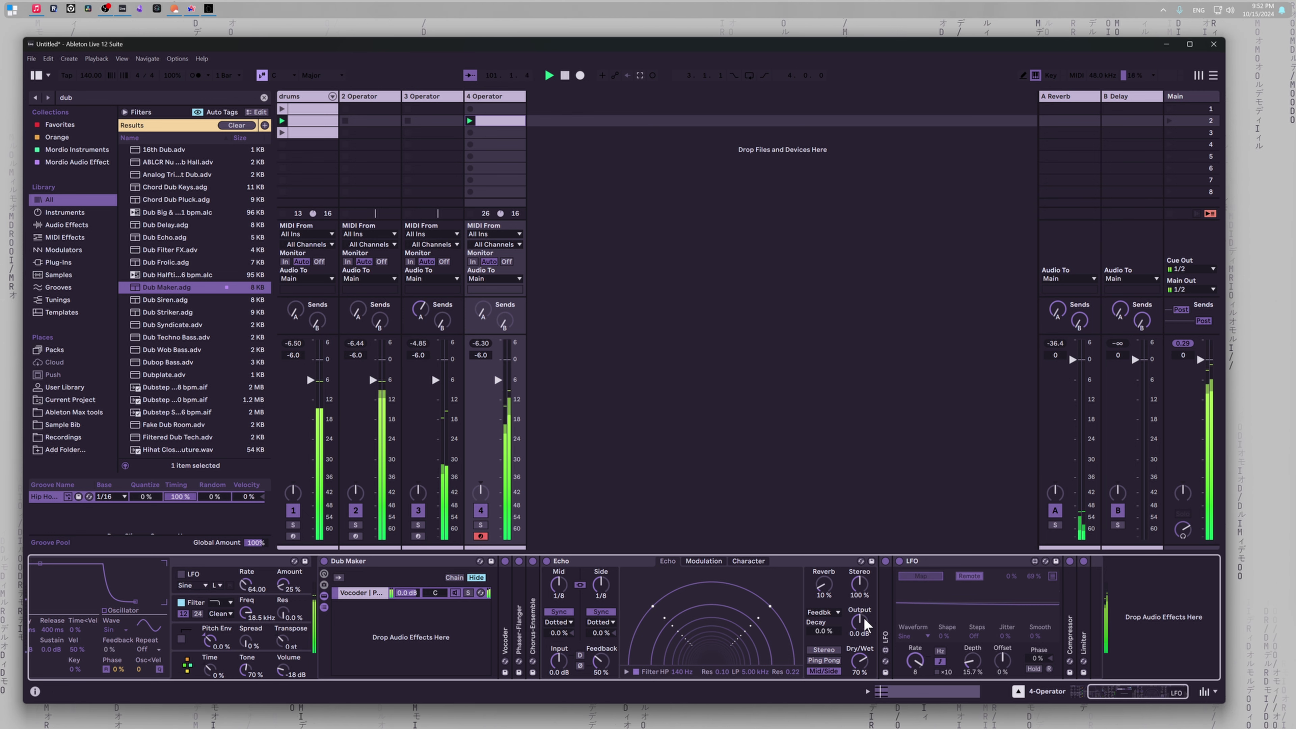
{"action": "left_click", "coordinate": [601, 659]}
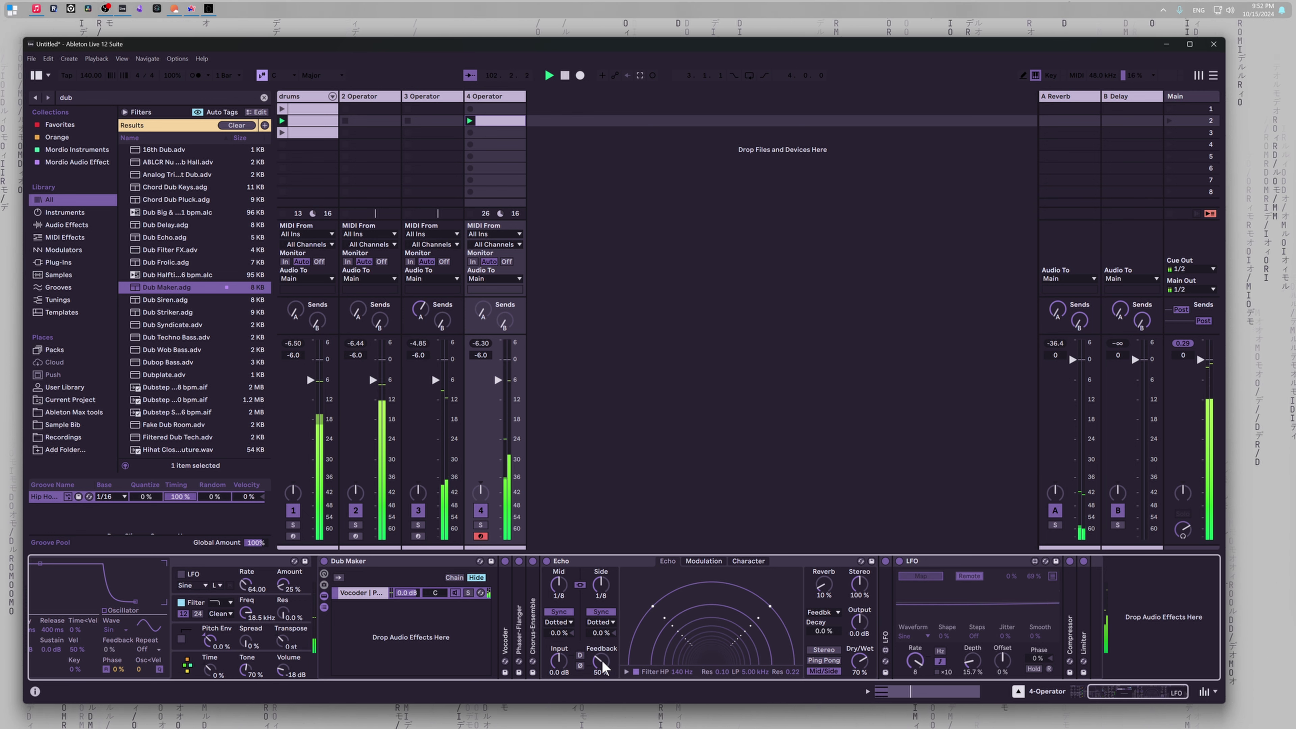
{"action": "left_click", "coordinate": [970, 576]}
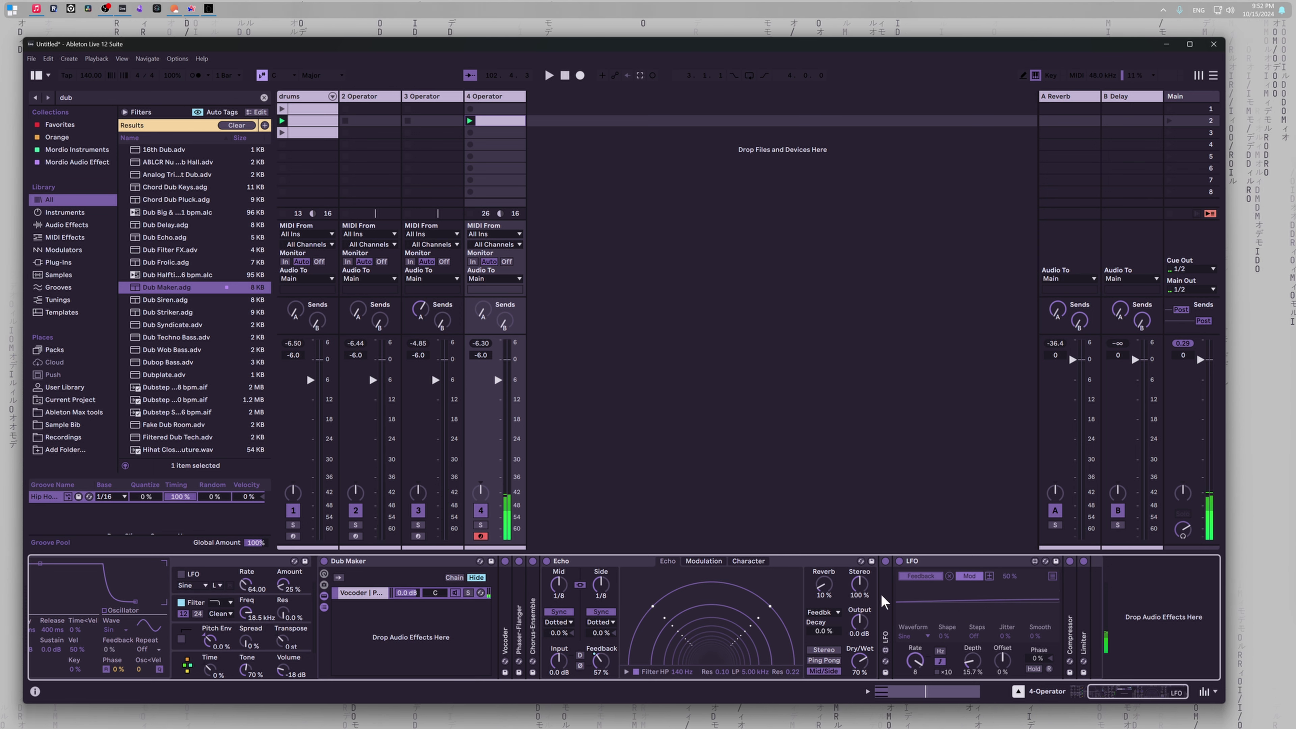
{"action": "key", "text": "space"}
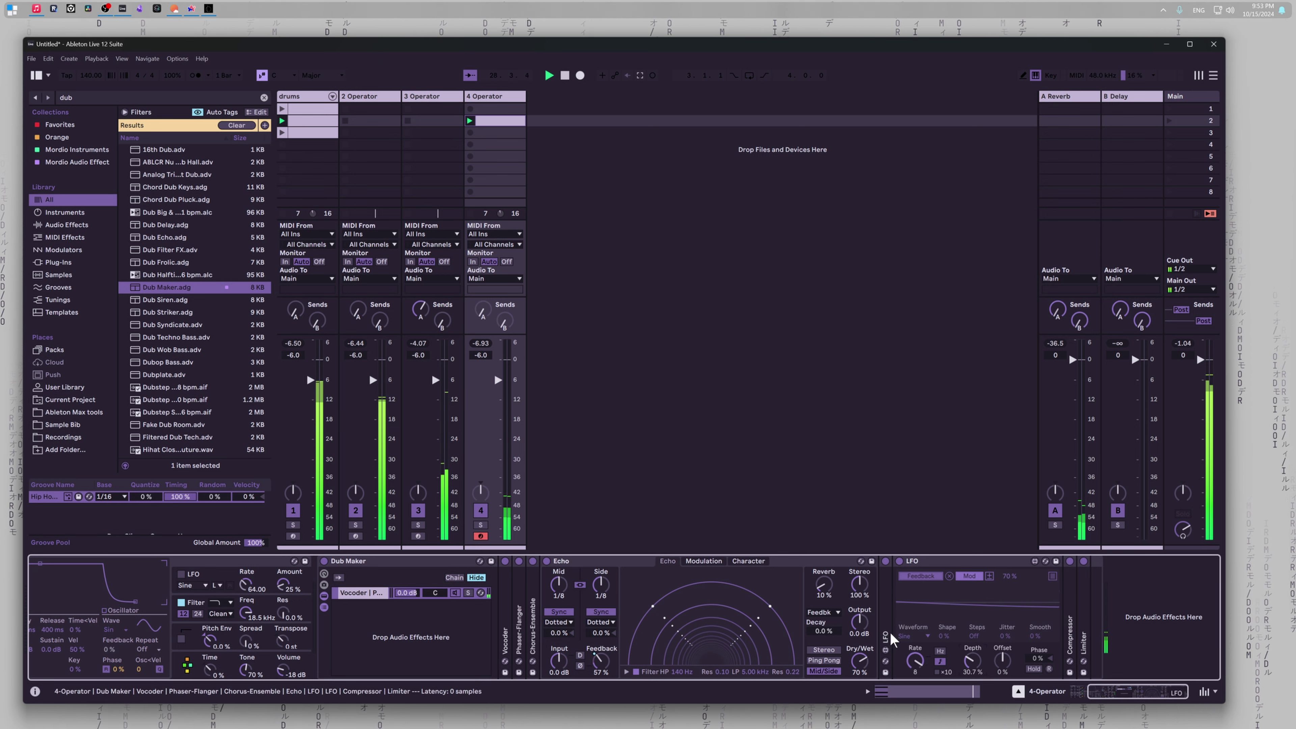
Step: Set the duplicate LFO's synced rate to 32 and adjust its modulation amount on Echo's Feedback
{"action": "left_click_drag", "start_coordinate": [904, 651], "coordinate": [905, 636]}
{"action": "left_click", "coordinate": [882, 498]}
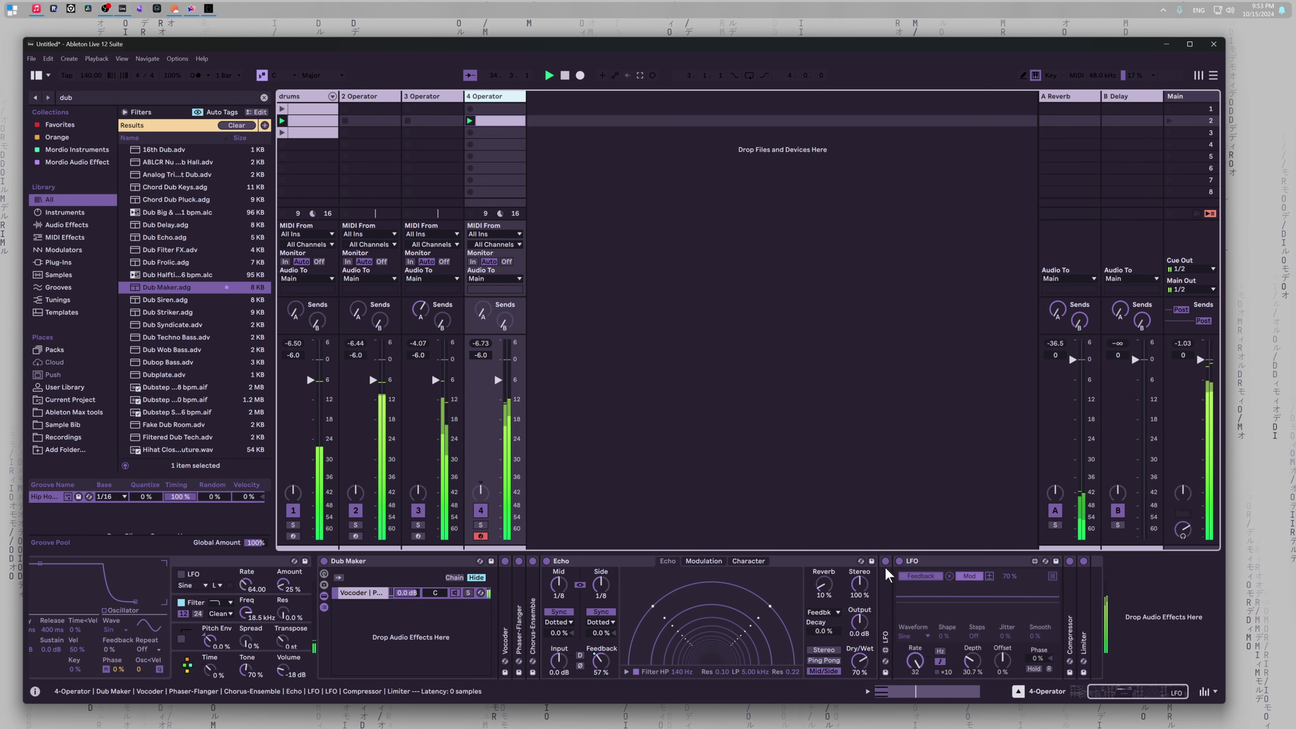
{"action": "left_click", "coordinate": [991, 576]}
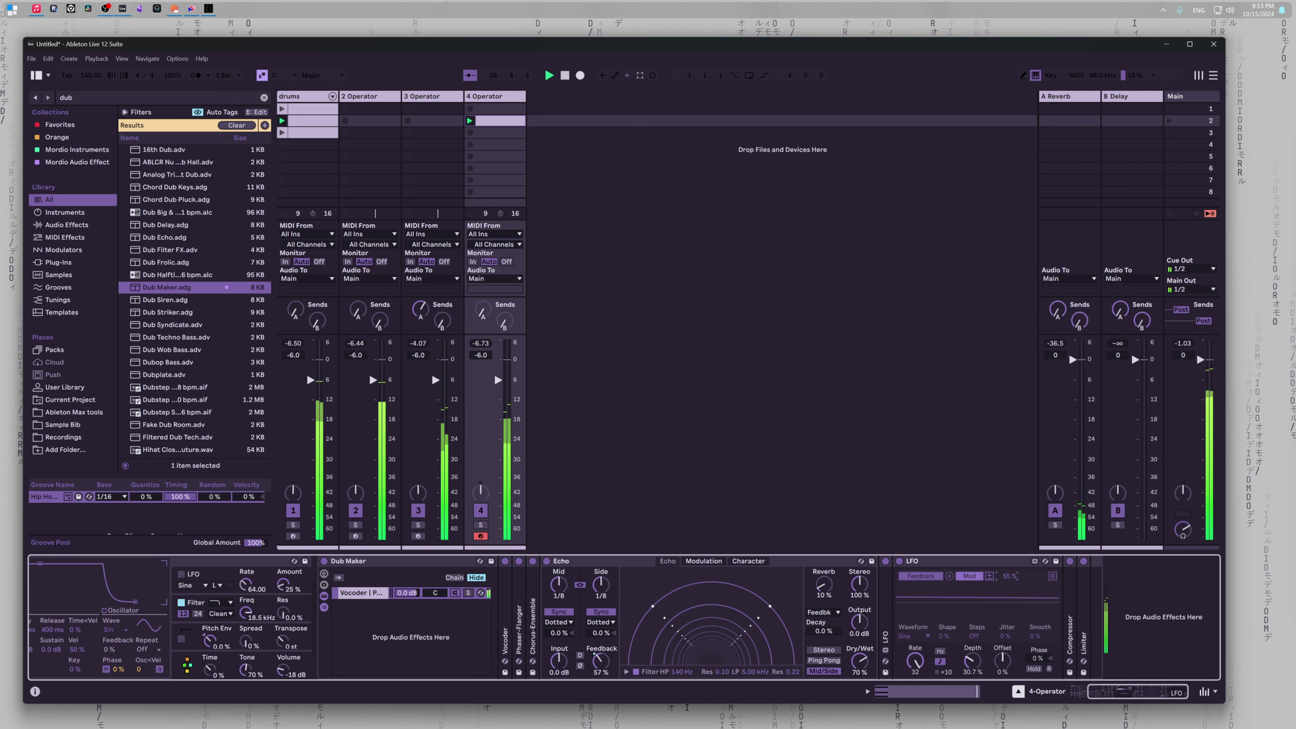
{"action": "left_click", "coordinate": [978, 502]}
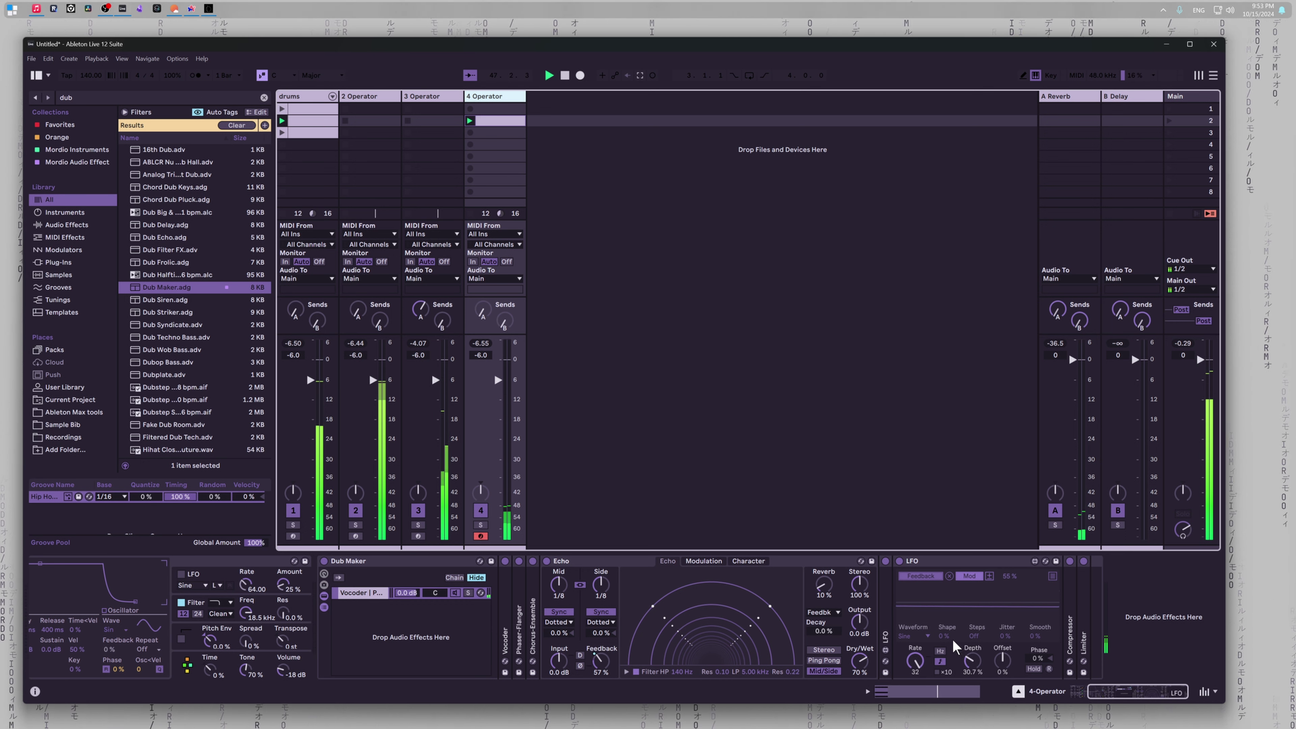
Step: Delete the duplicate LFO from the Dub Maker rack with playback stopped
{"action": "left_click", "coordinate": [922, 558]}
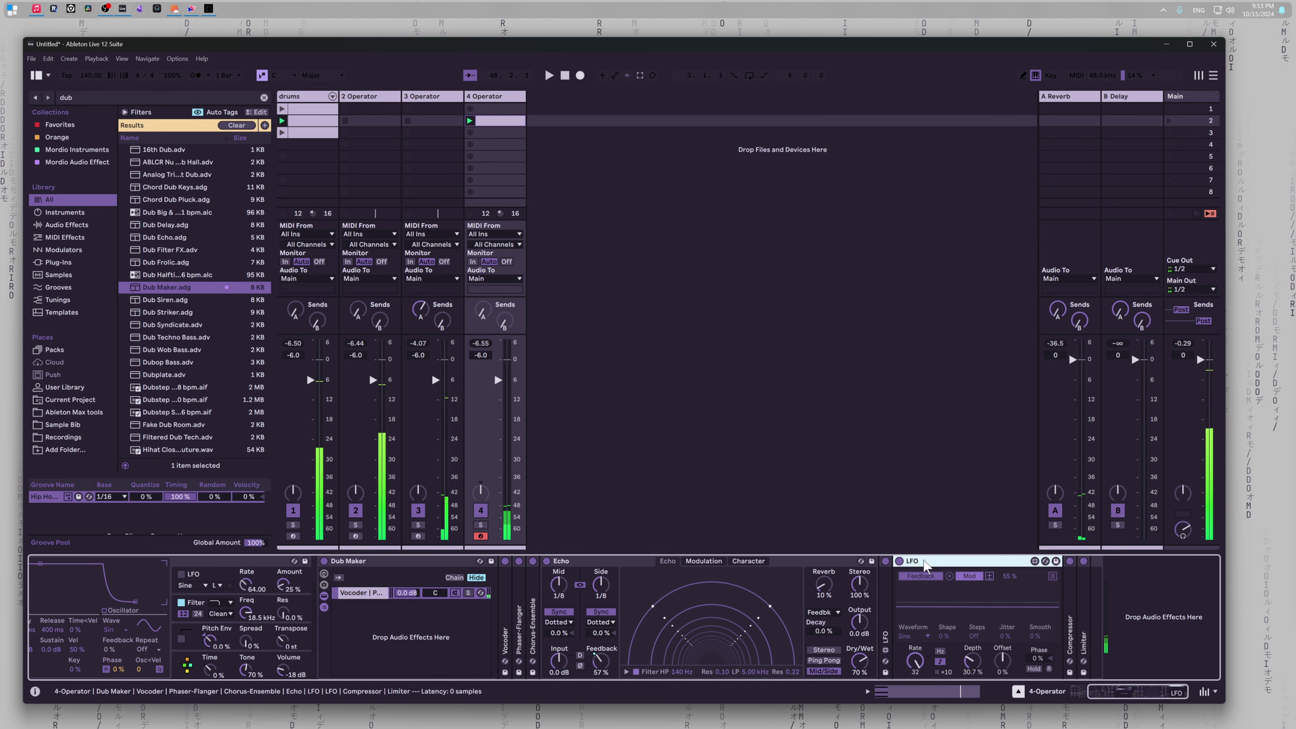
{"action": "left_click", "coordinate": [899, 561]}
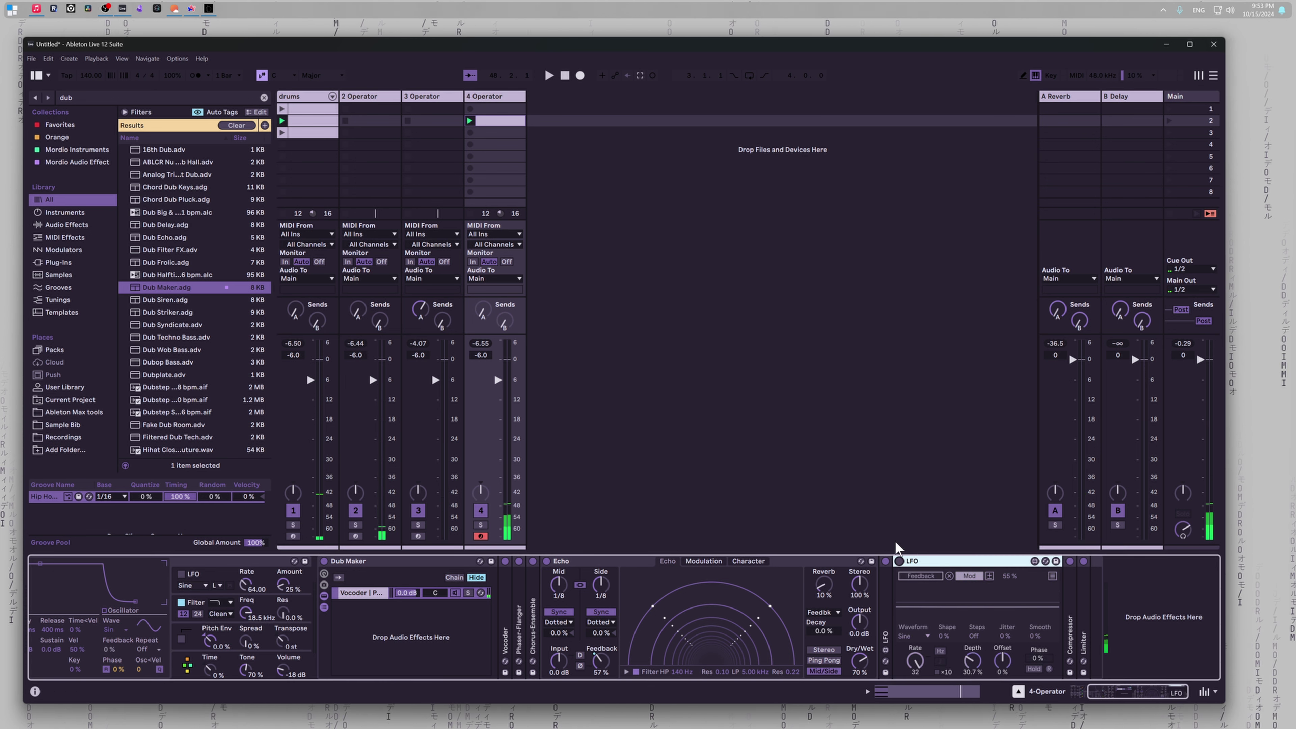
{"action": "left_click", "coordinate": [897, 542]}
{"action": "left_click", "coordinate": [601, 658]}
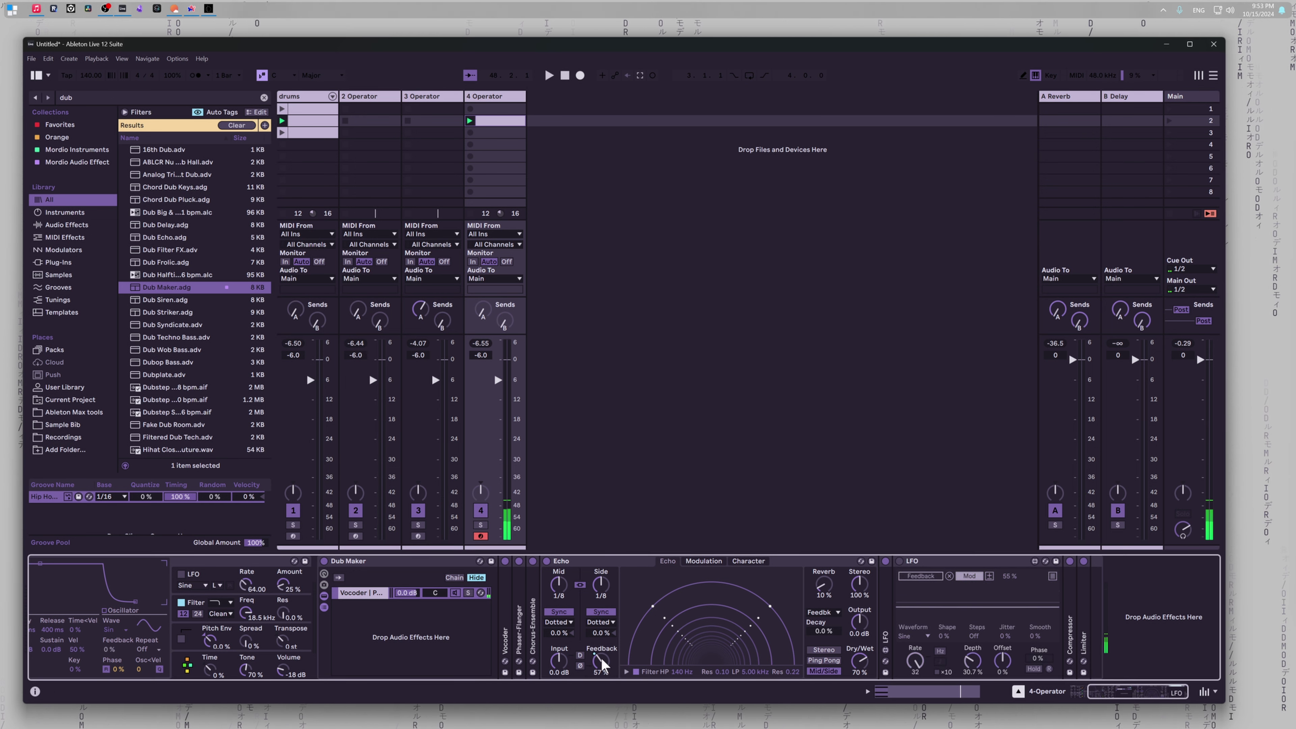
{"action": "double_click", "coordinate": [955, 563]}
{"action": "left_click", "coordinate": [697, 417]}
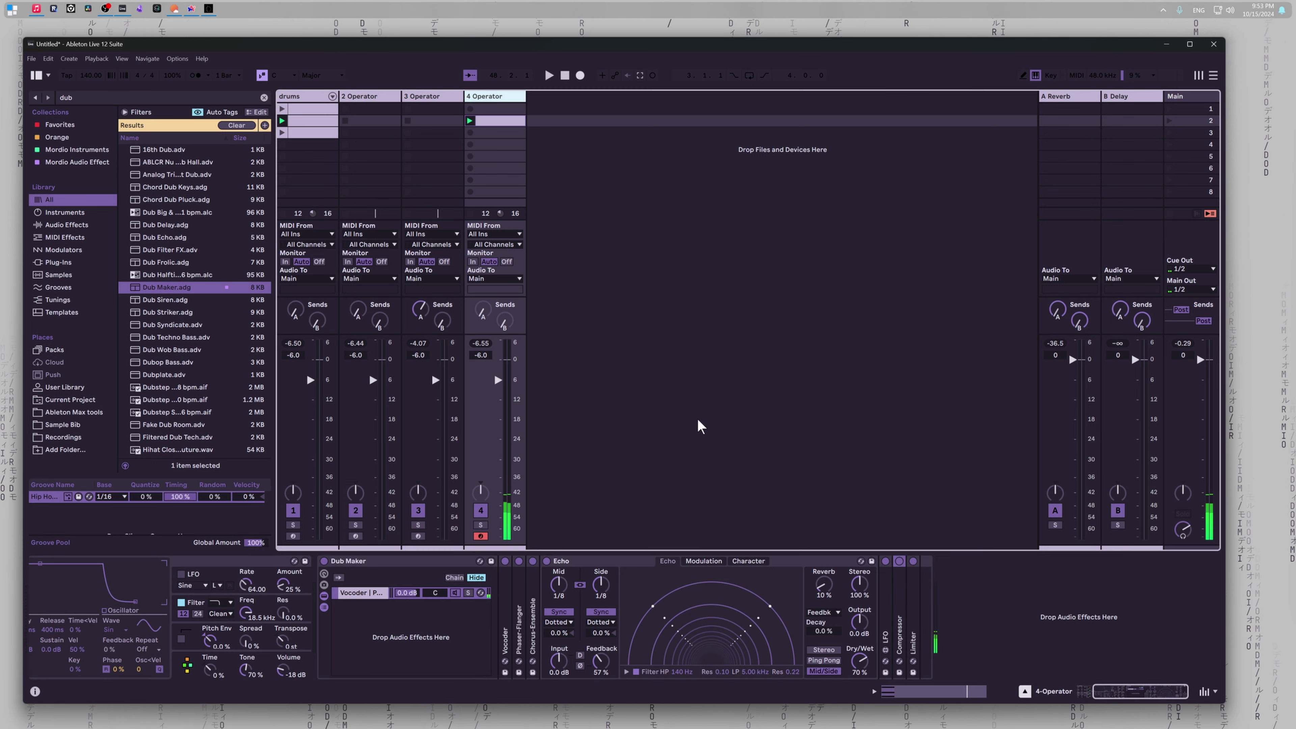
Step: Set Echo's feedback to 70% and start playback
{"action": "left_click", "coordinate": [601, 661]}
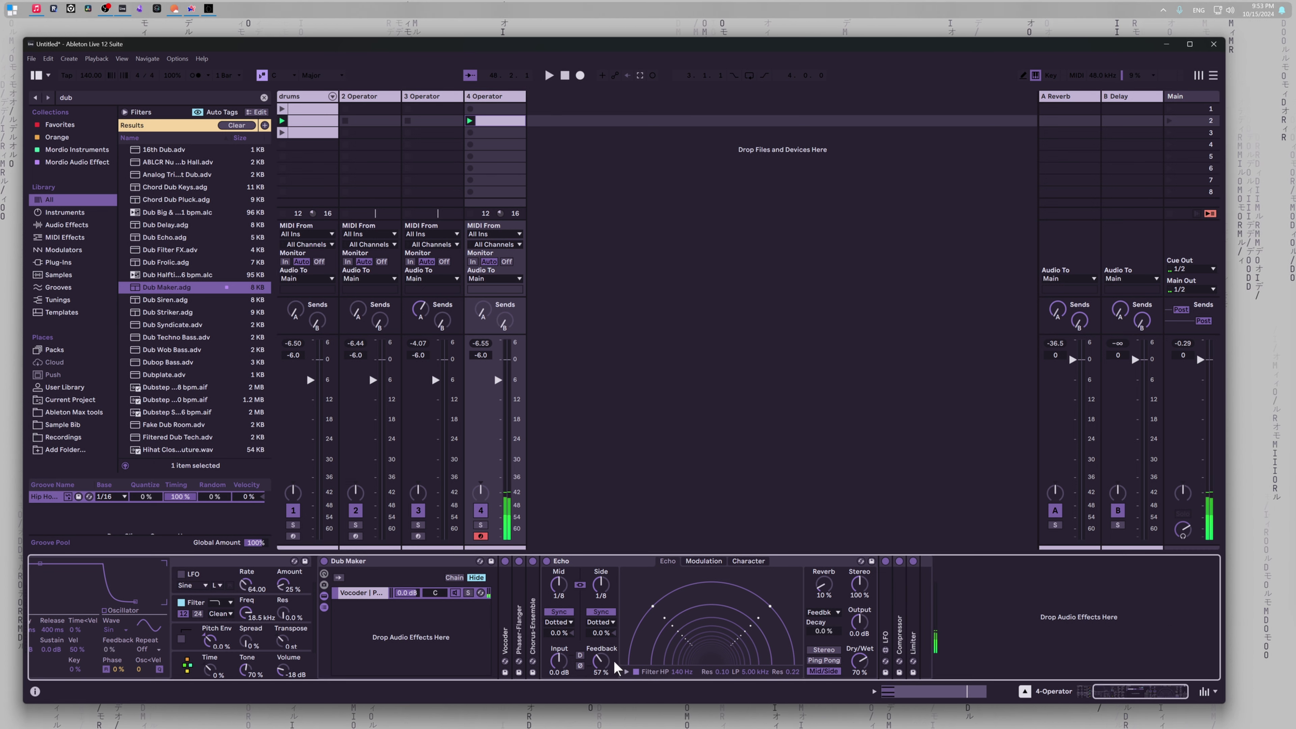
{"action": "left_click_drag", "start_coordinate": [615, 664], "coordinate": [615, 675]}
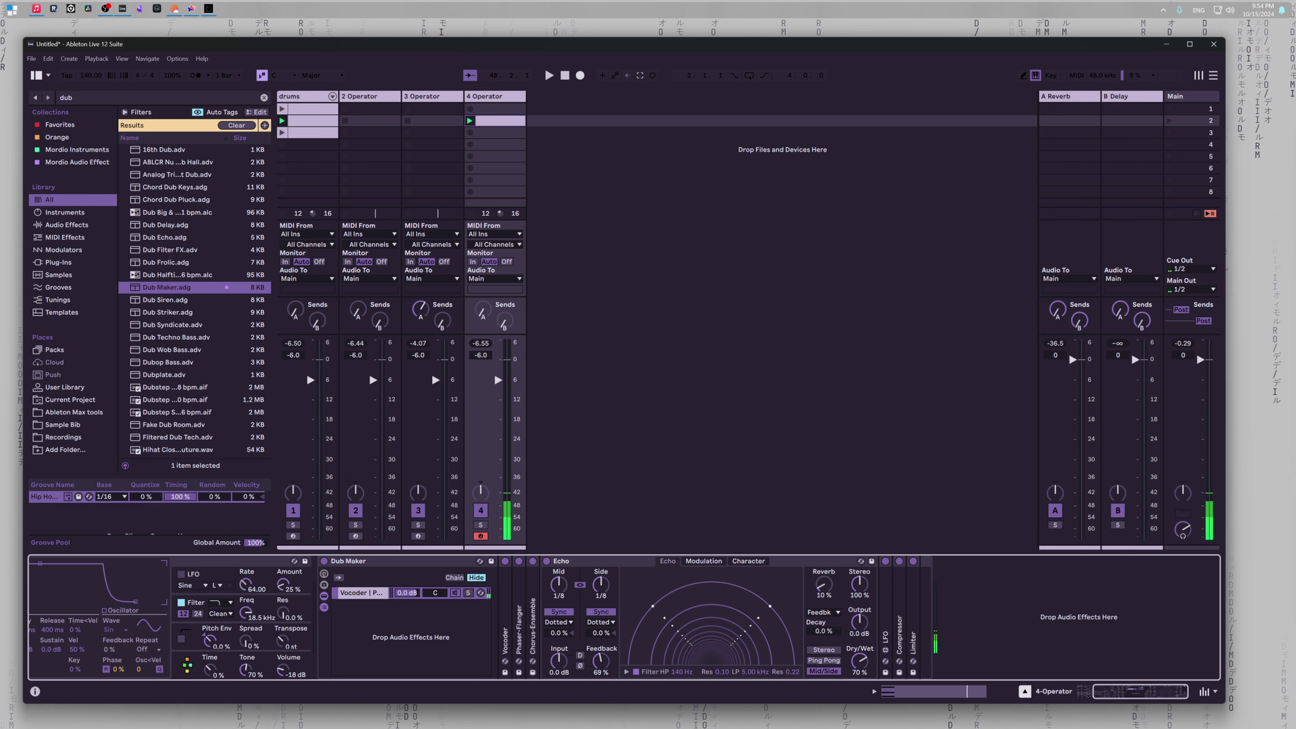
{"action": "key", "text": "space"}
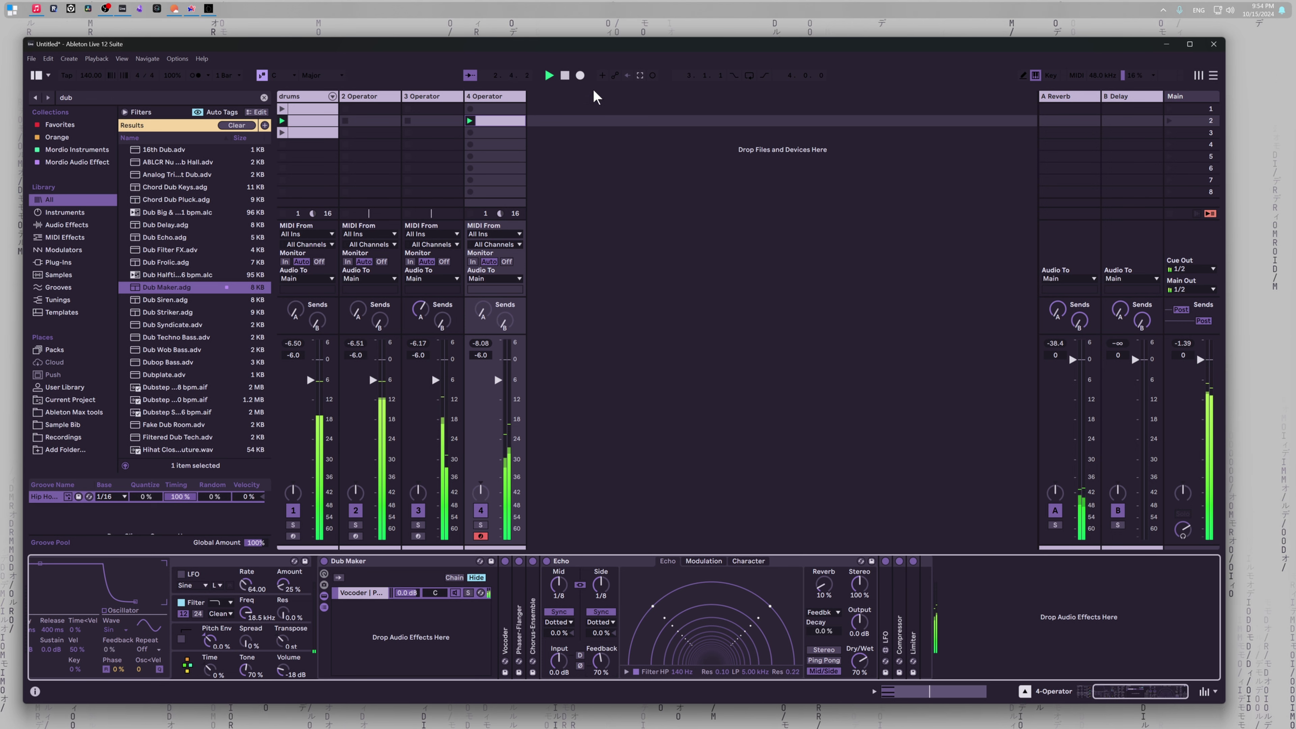
Step: Session-record movements of Echo's Feedback knob into the playing 4 Operator clip, then stop recording
{"action": "key", "text": "space"}
{"action": "left_click", "coordinate": [653, 75]}
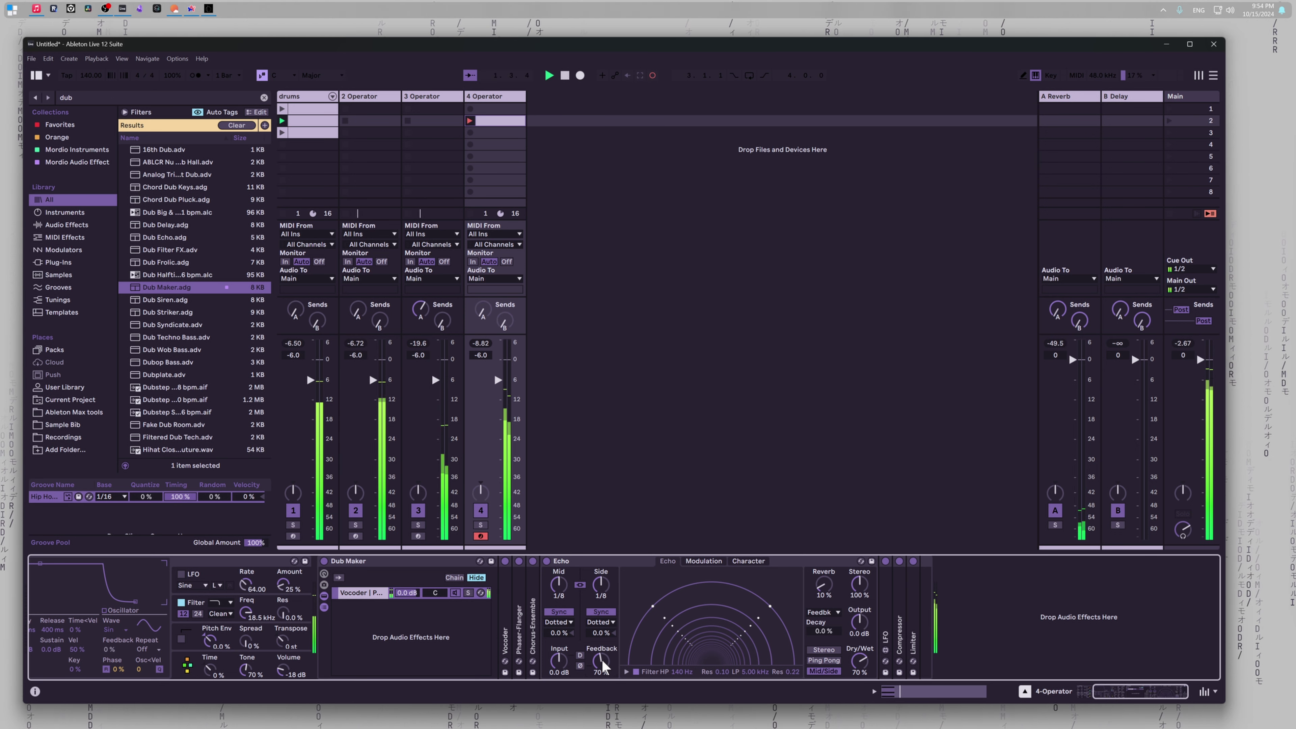
{"action": "left_click_drag", "start_coordinate": [601, 661], "coordinate": [601, 650]}
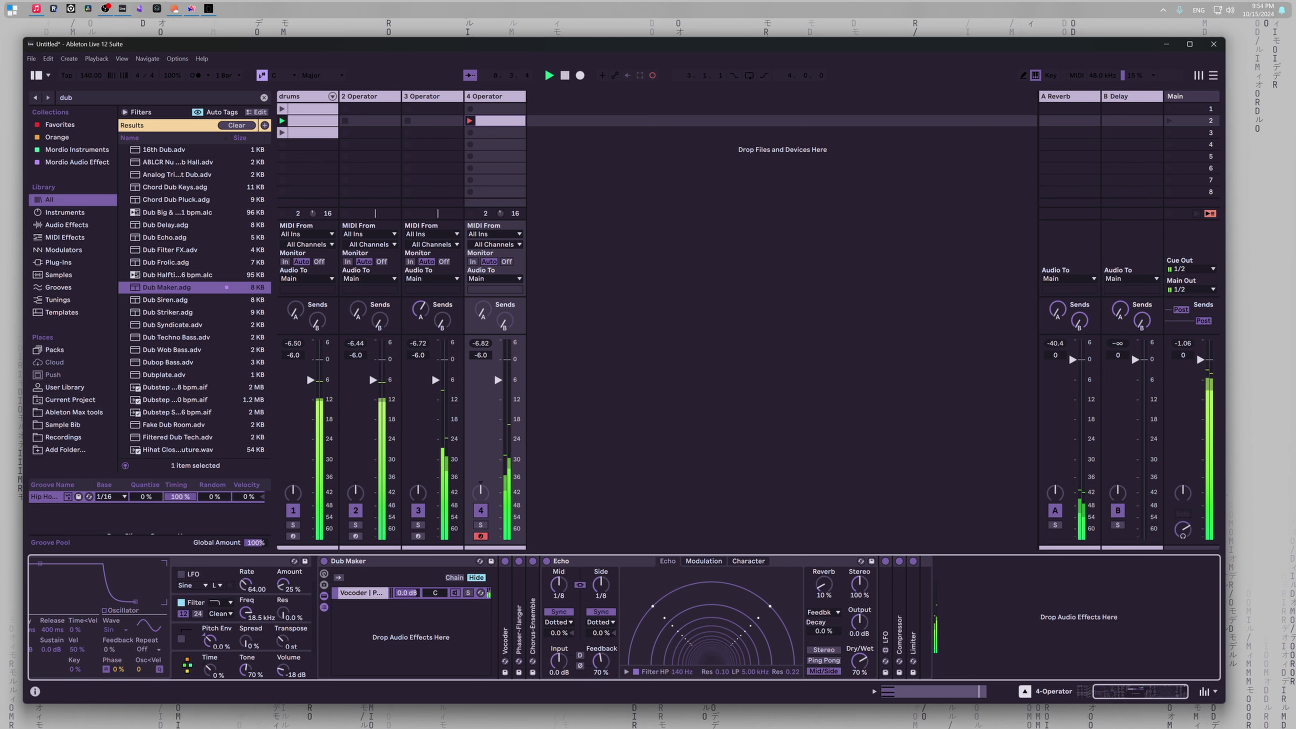
{"action": "left_click", "coordinate": [654, 77]}
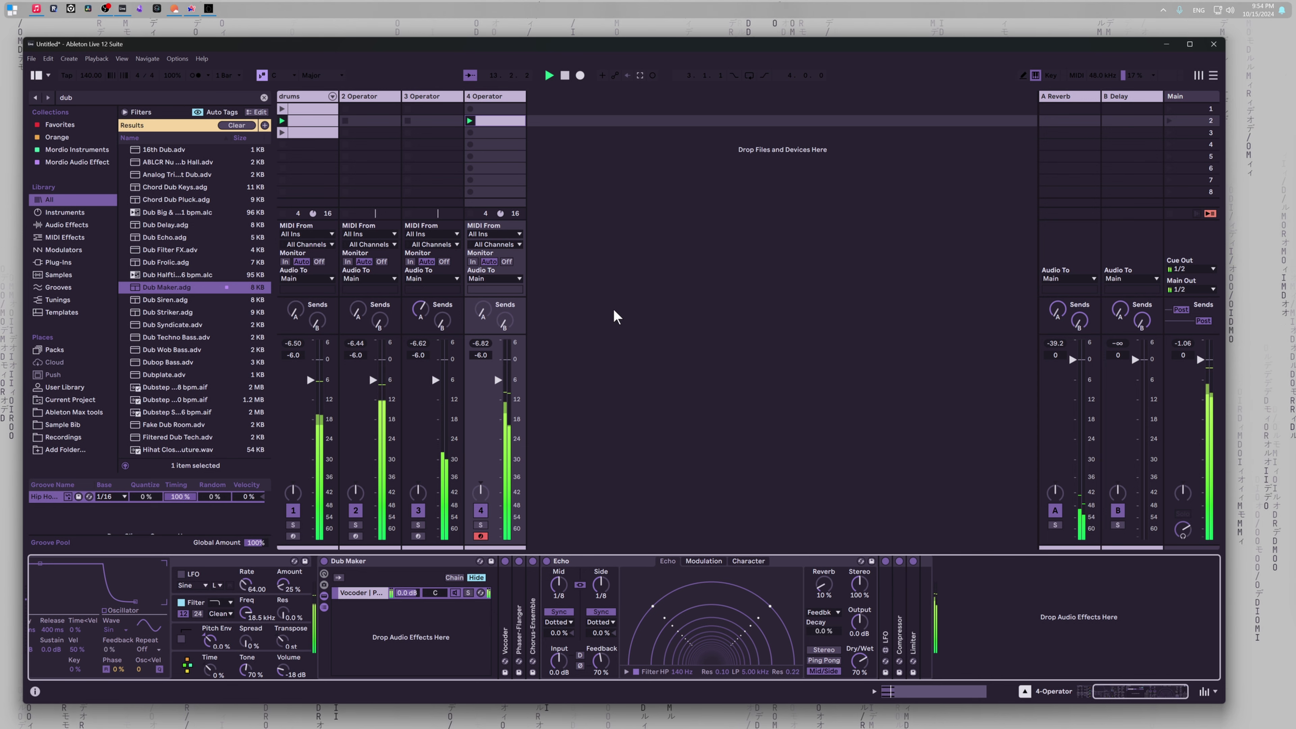
{"action": "left_click", "coordinate": [614, 262]}
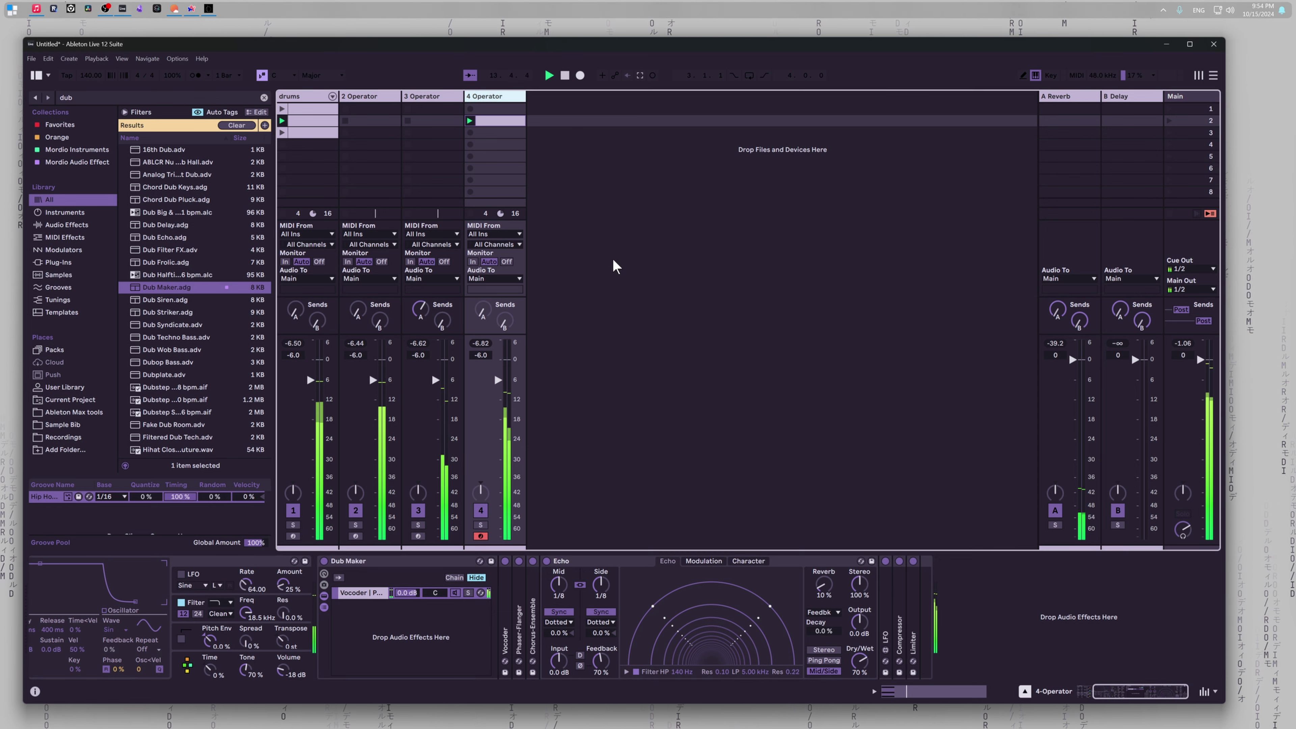
Step: Open the 4 Operator chord clip and set its loop length to 8 bars
{"action": "double_click", "coordinate": [498, 121]}
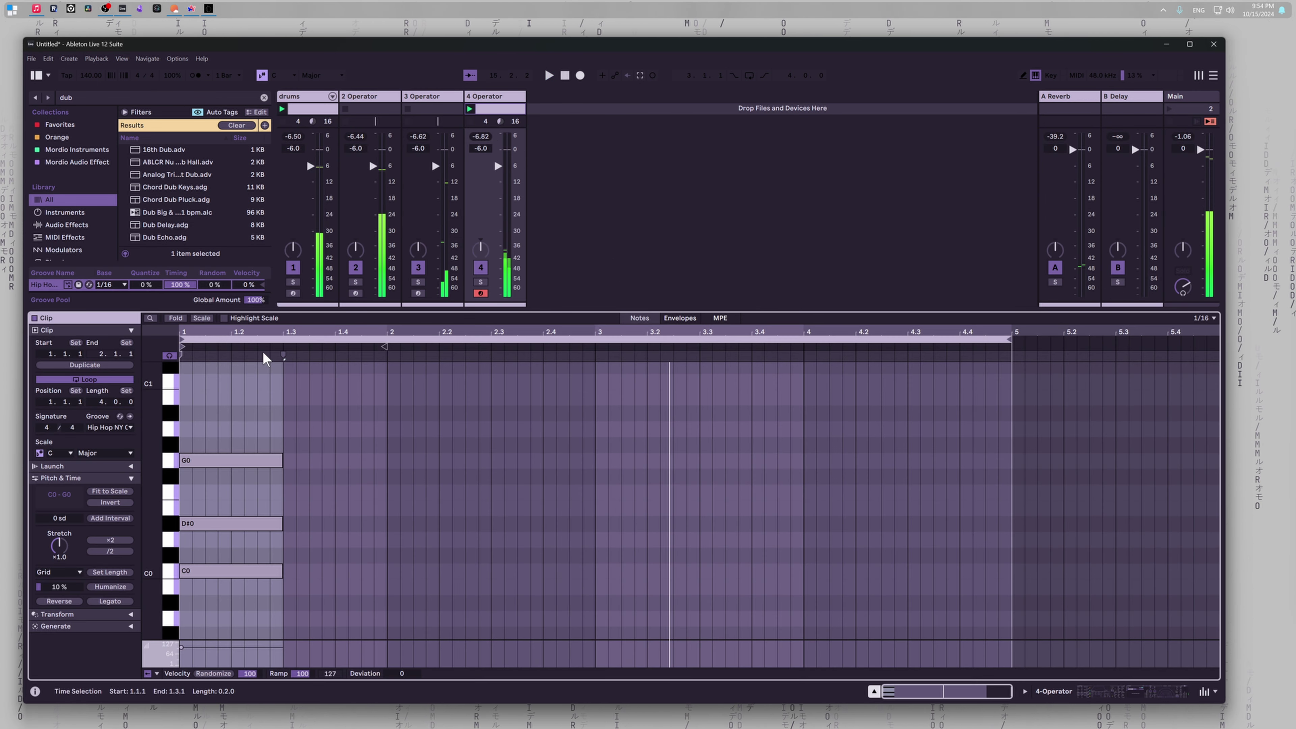
{"action": "left_click_drag", "start_coordinate": [101, 402], "coordinate": [101, 379]}
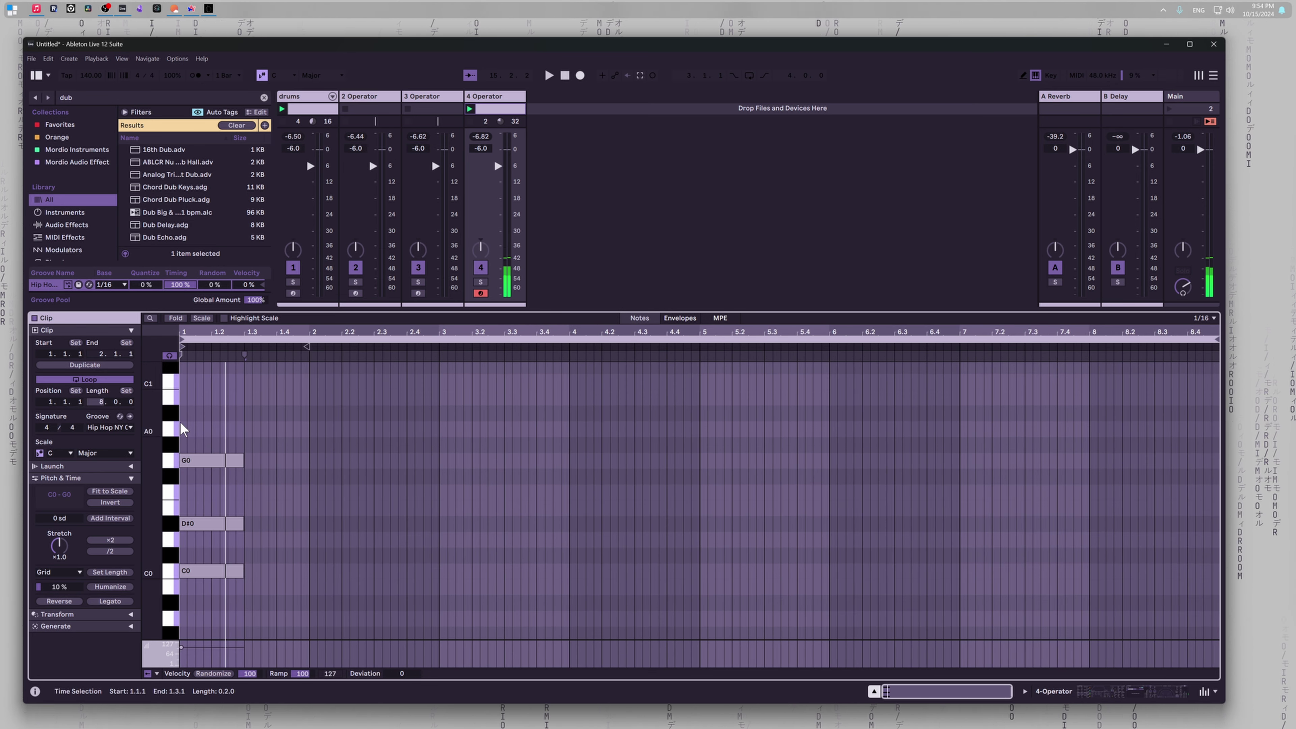
Step: Duplicate the chord's four-bar section to bar 5 and set the clip's loop length to 12 bars
{"action": "key", "text": "space"}
{"action": "left_click_drag", "start_coordinate": [181, 423], "coordinate": [701, 605]}
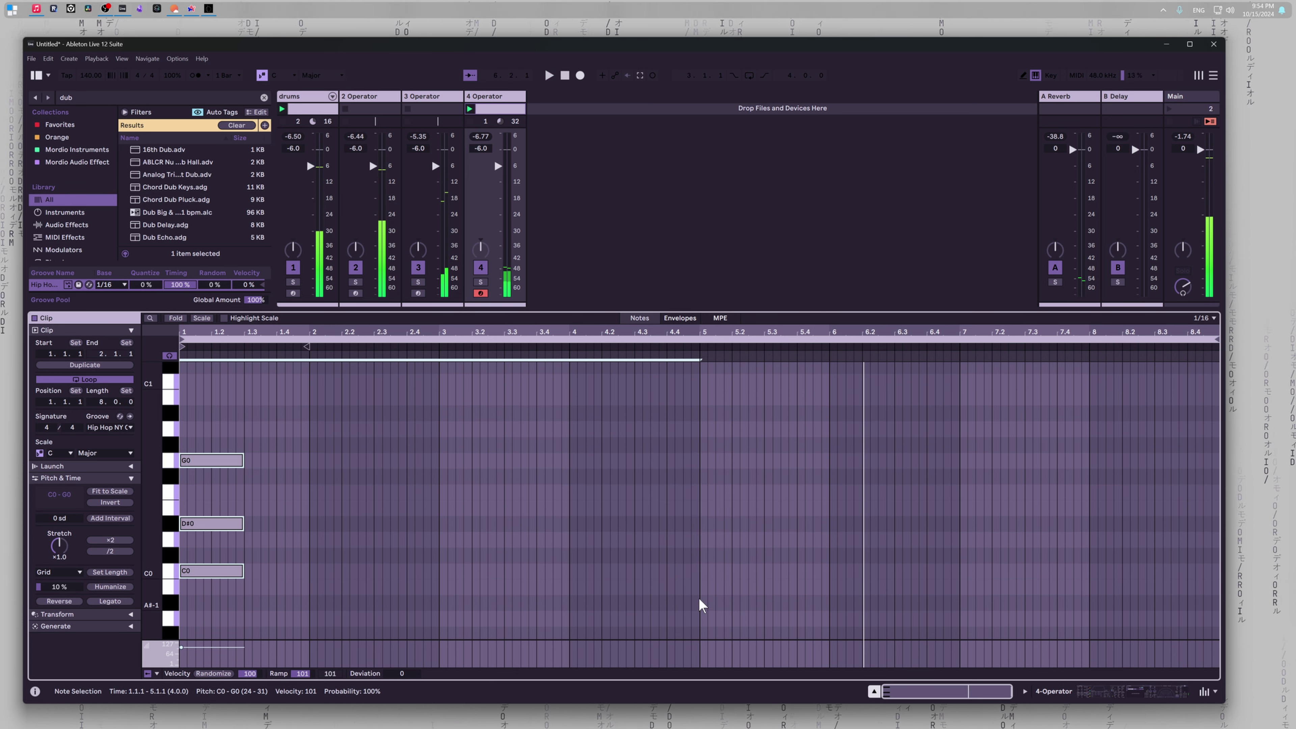
{"action": "key", "text": "ctrl+d"}
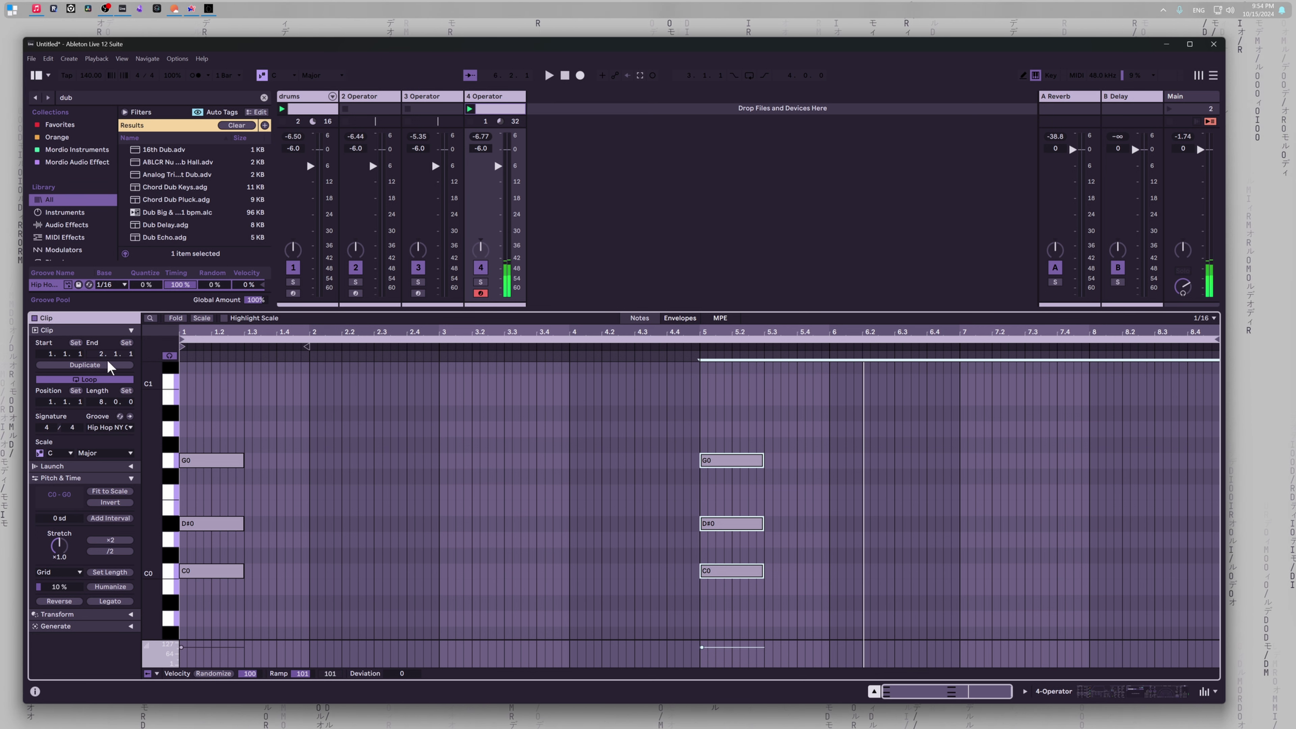
{"action": "left_click_drag", "start_coordinate": [105, 401], "coordinate": [105, 389]}
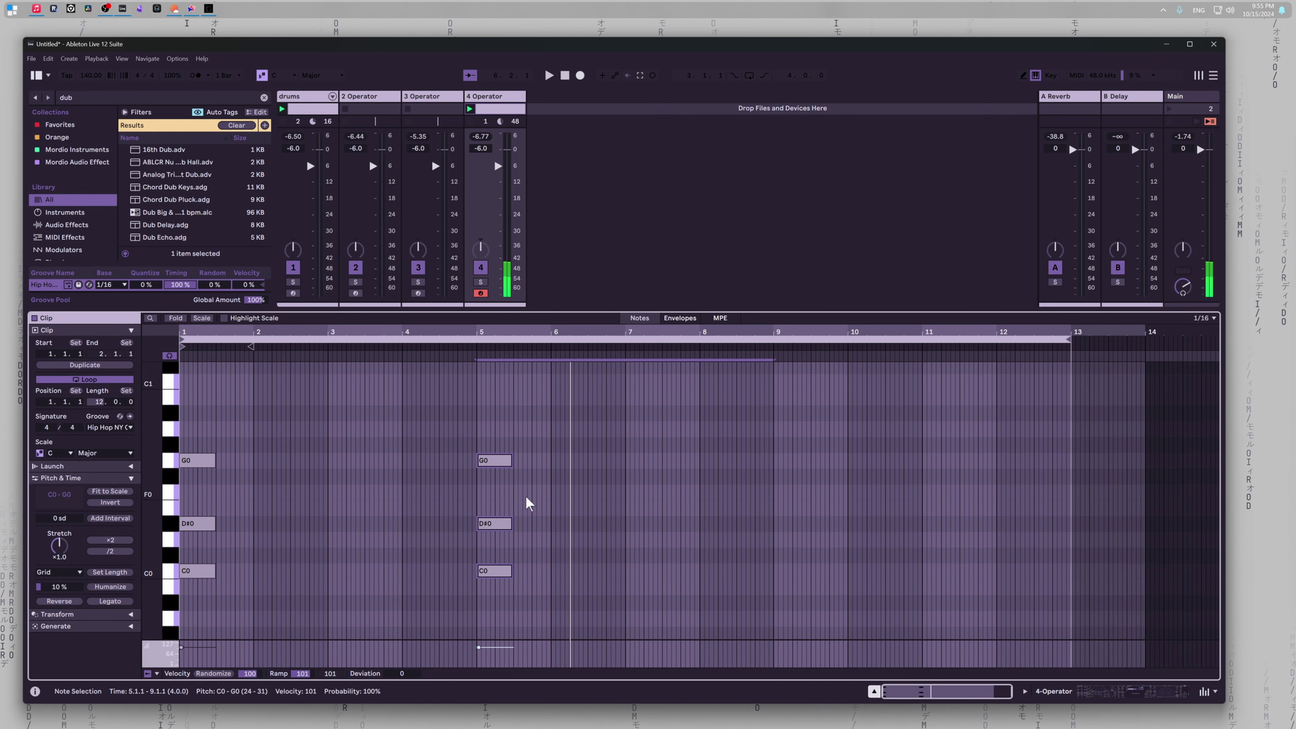
Step: Duplicate the chords of the first eight bars to bars 9 and 13, and extend the clip loop to 16 bars
{"action": "left_click_drag", "start_coordinate": [188, 416], "coordinate": [782, 617]}
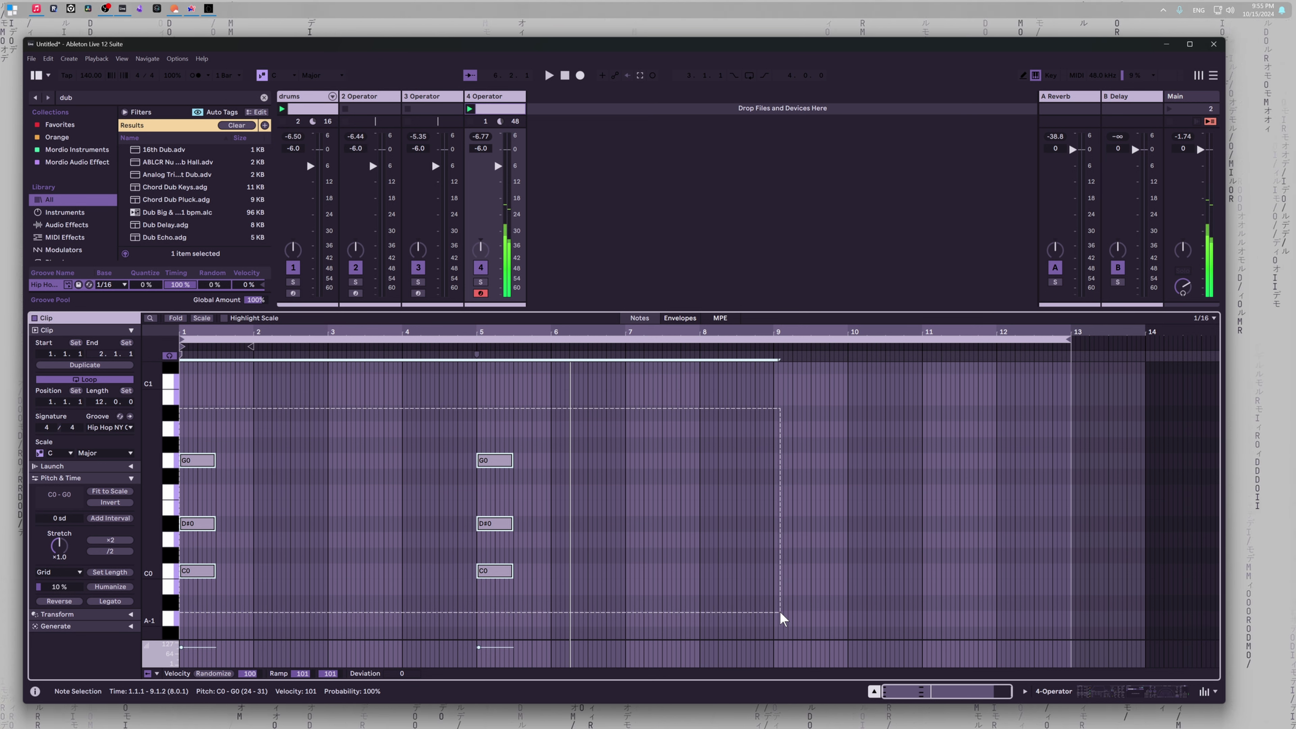
{"action": "left_click_drag", "start_coordinate": [784, 619], "coordinate": [775, 618]}
{"action": "key", "text": "ctrl+d"}
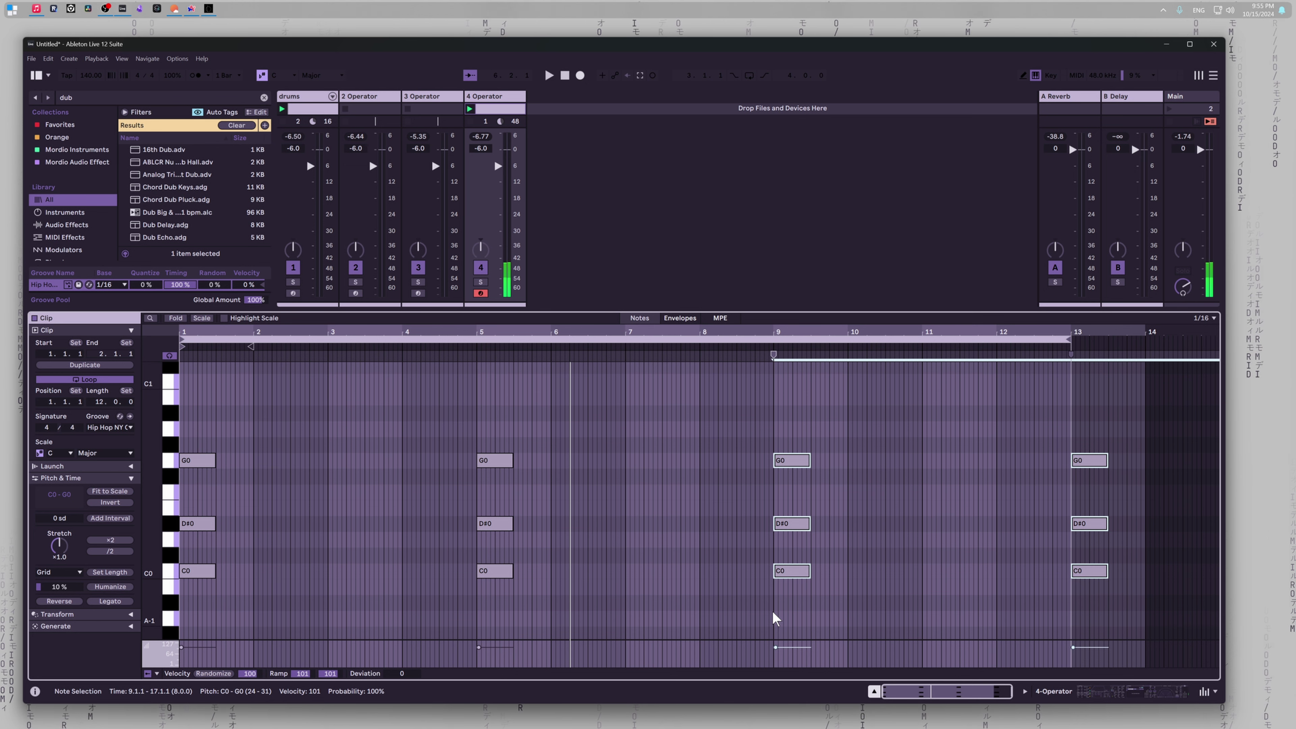
{"action": "left_click_drag", "start_coordinate": [1071, 341], "coordinate": [1136, 380]}
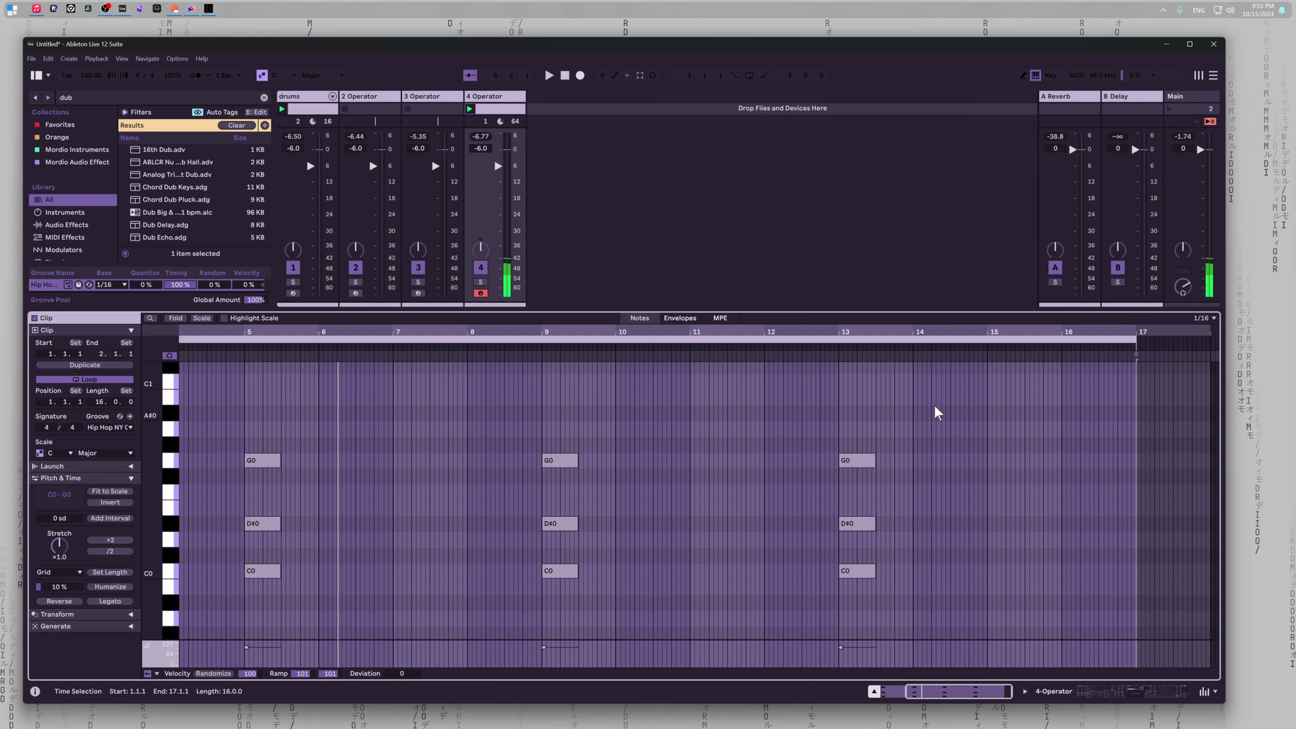
Step: Try a session-recording pass over the 4 Operator clip, then stop playback and enable Automation Arm
{"action": "key", "text": "space"}
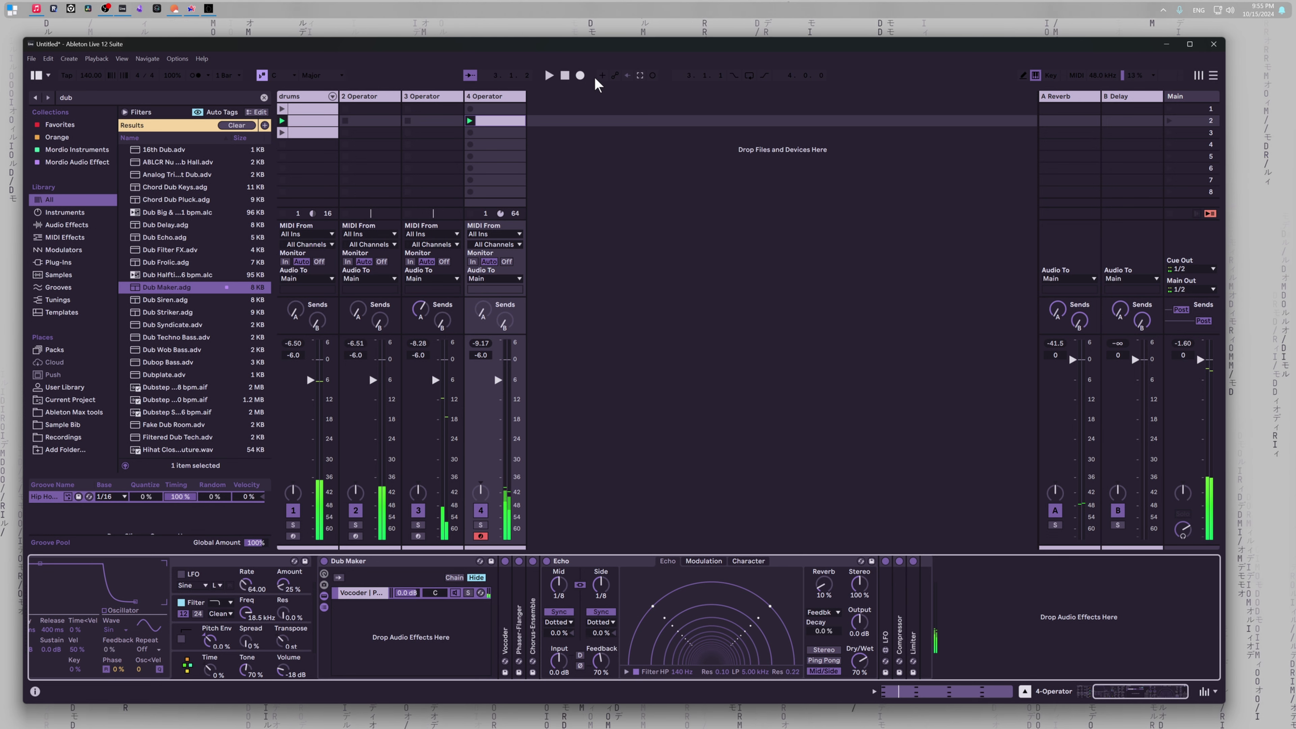
{"action": "left_click", "coordinate": [652, 79]}
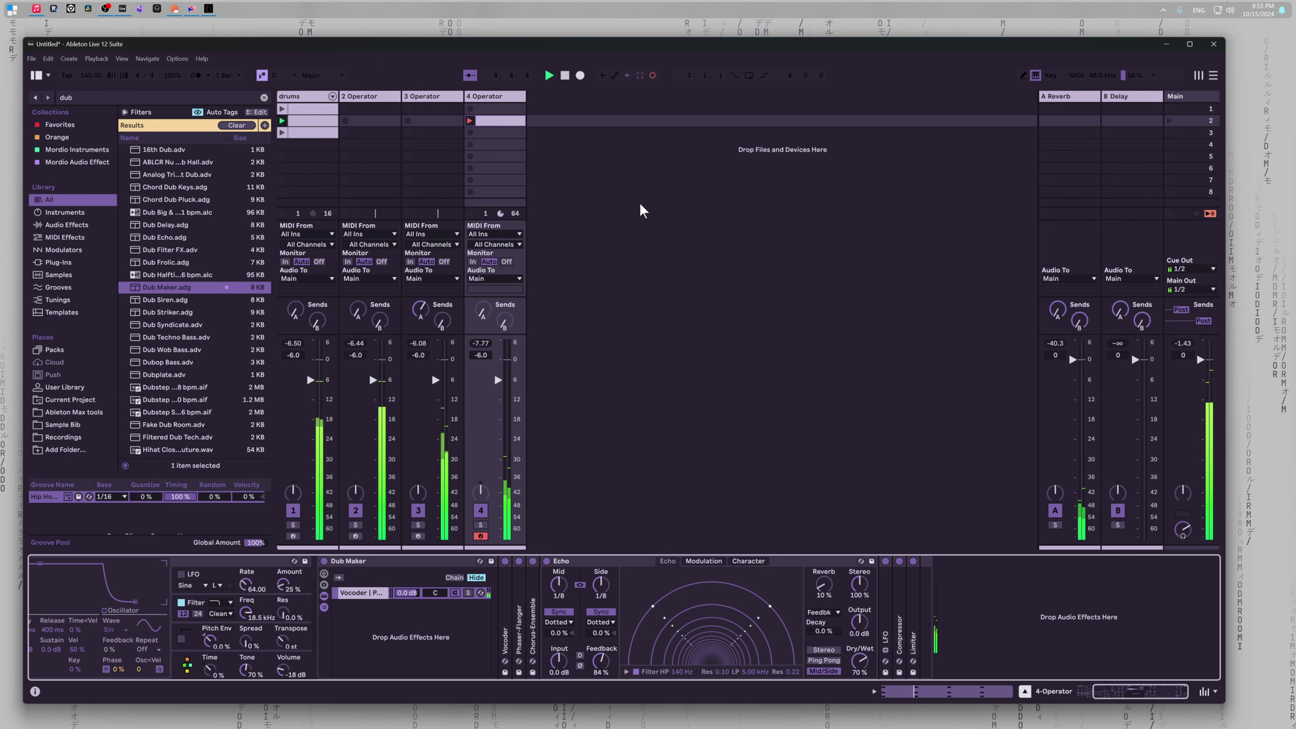
{"action": "key", "text": "space"}
{"action": "left_click", "coordinate": [615, 75]}
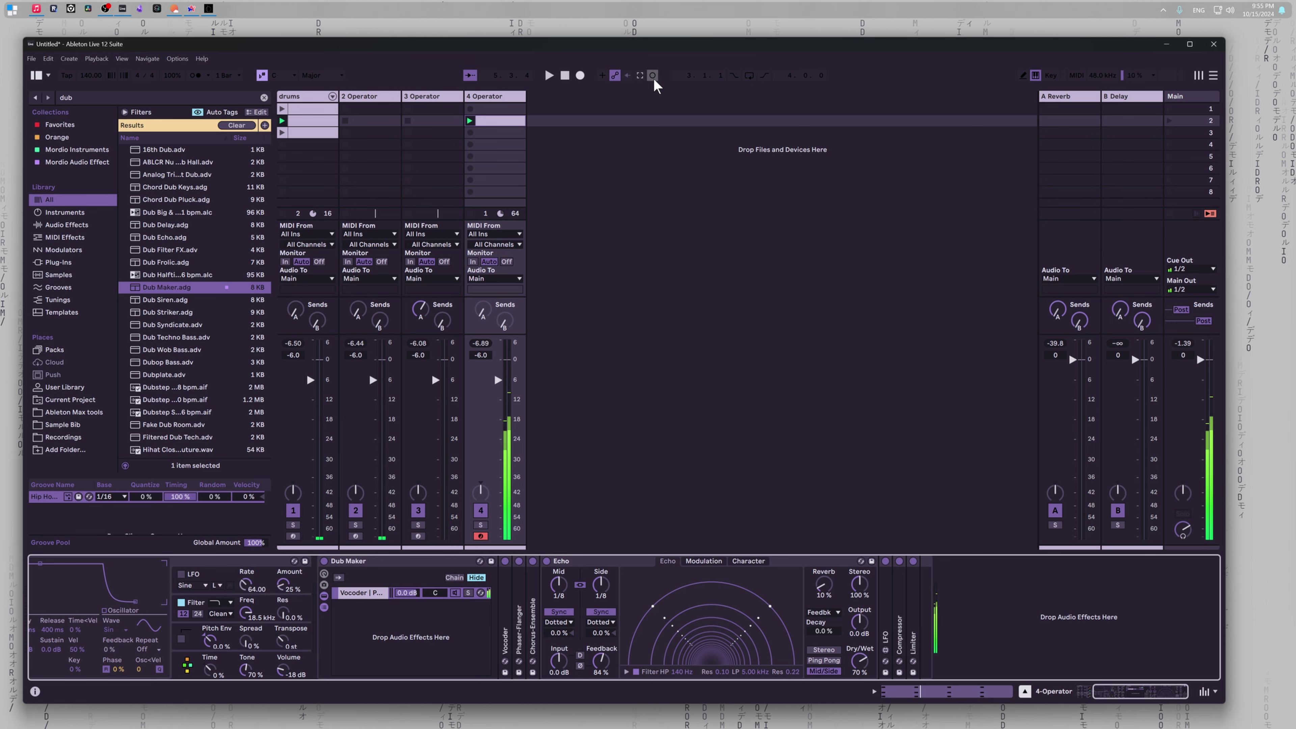
{"action": "scroll", "coordinate": [603, 653], "scroll_direction": "down", "scroll_amount": 5}
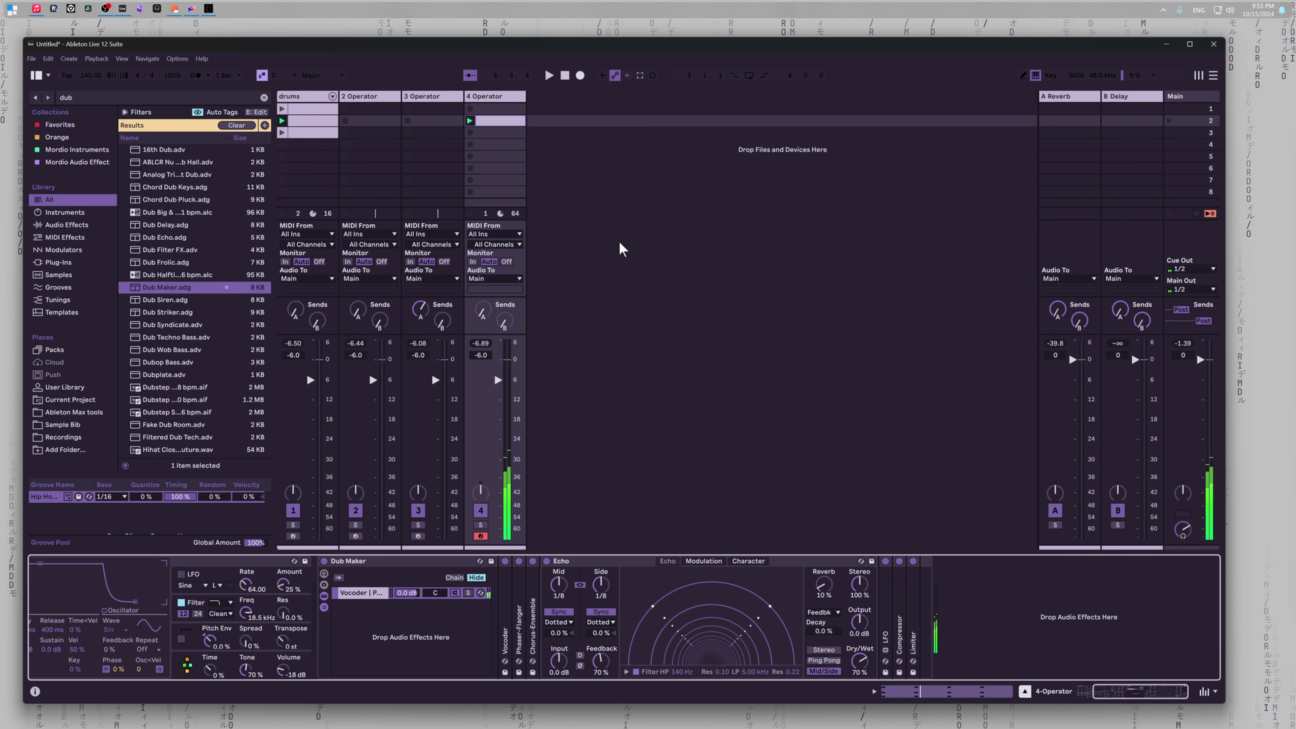
Step: Session-record Echo Feedback movements into the 16-bar 4 Operator clip with Automation Arm on, then end the recording
{"action": "left_click", "coordinate": [652, 76]}
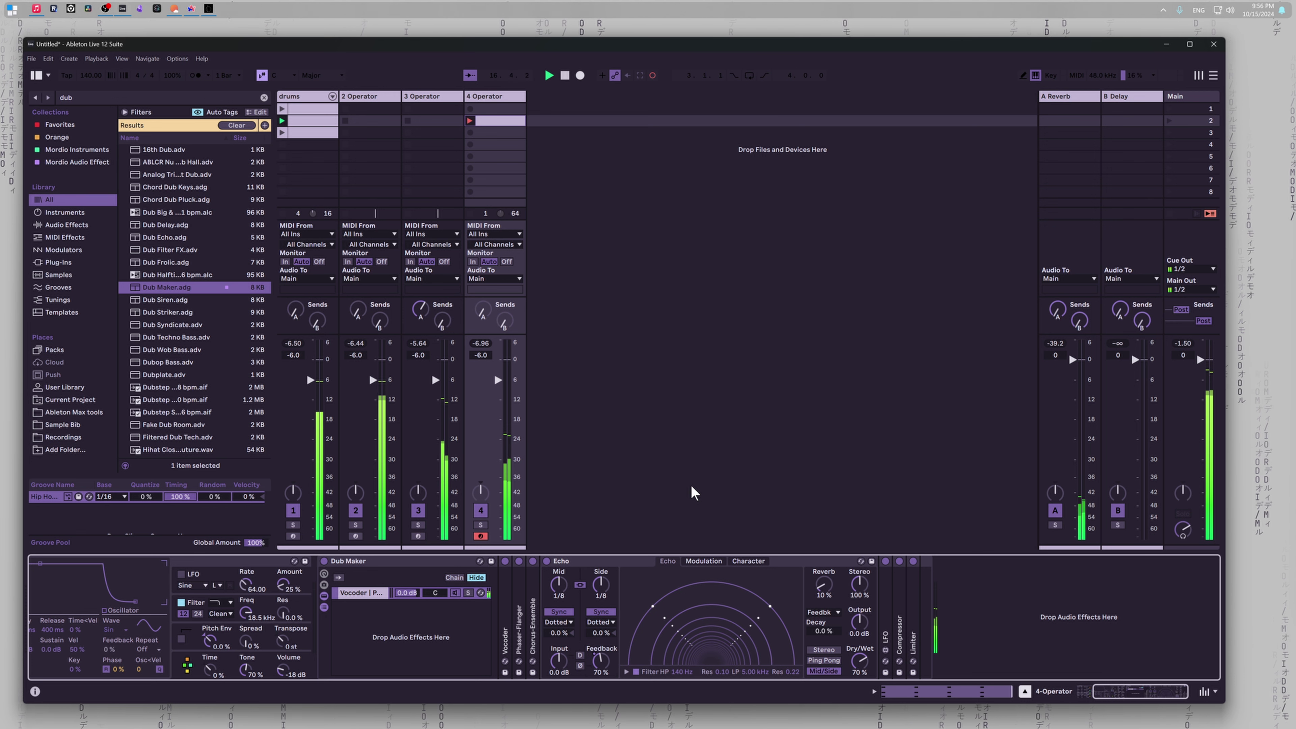
{"action": "left_click", "coordinate": [652, 77]}
{"action": "left_click", "coordinate": [645, 242]}
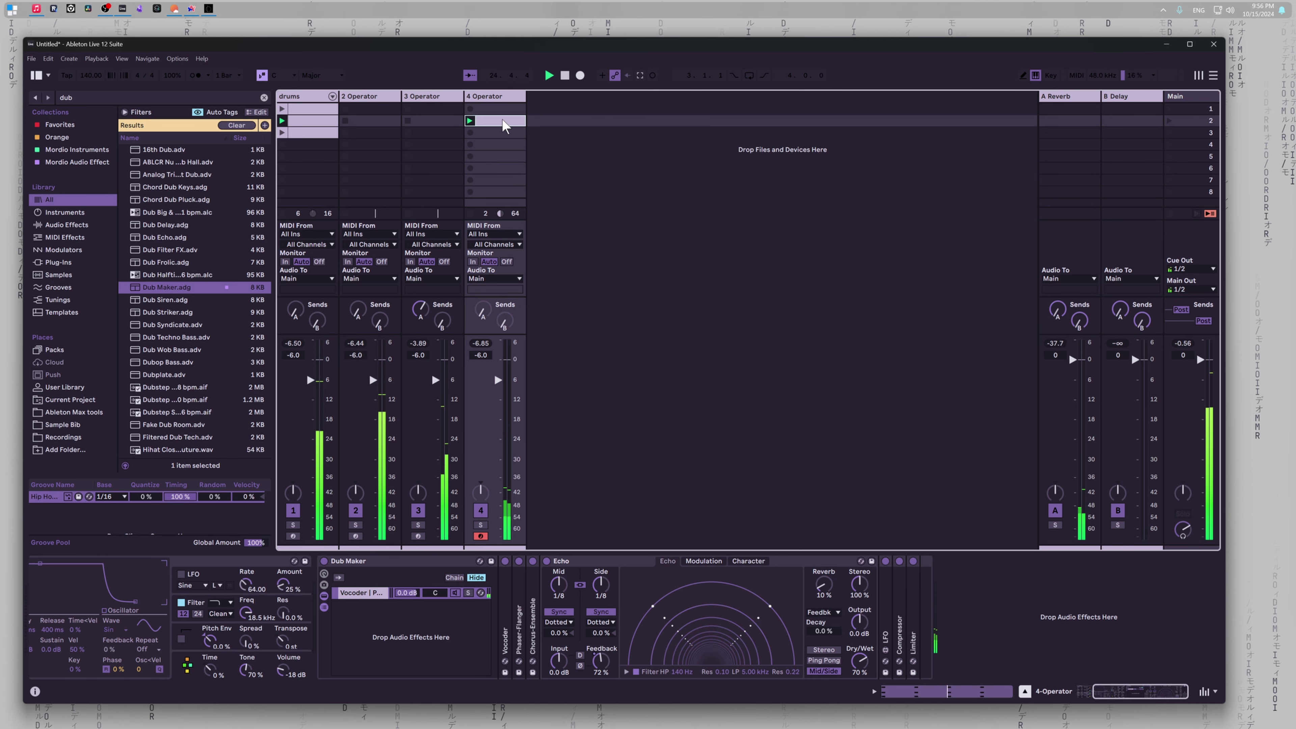
Step: Duplicate the automated 4 Operator clip into scene 3, stop the drums and launch scene 3
{"action": "left_click_drag", "start_coordinate": [502, 131], "coordinate": [501, 131]}
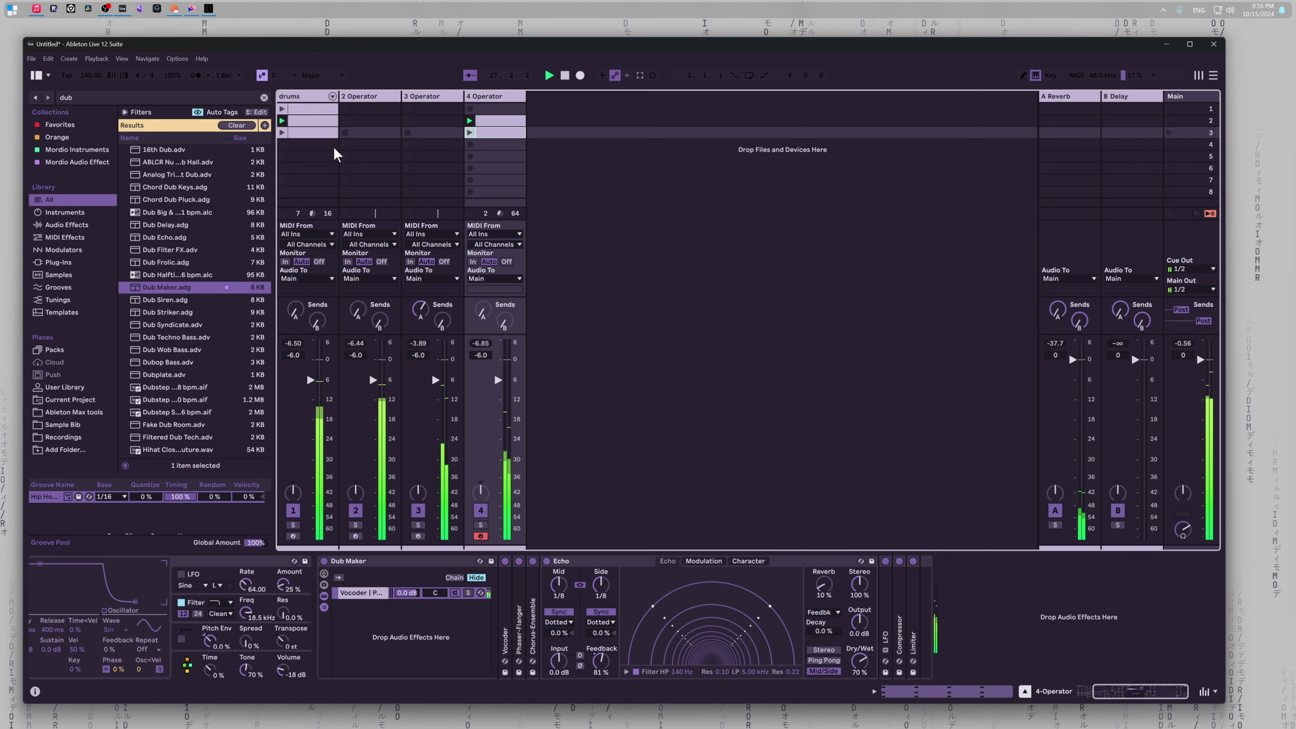
{"action": "left_click", "coordinate": [284, 144]}
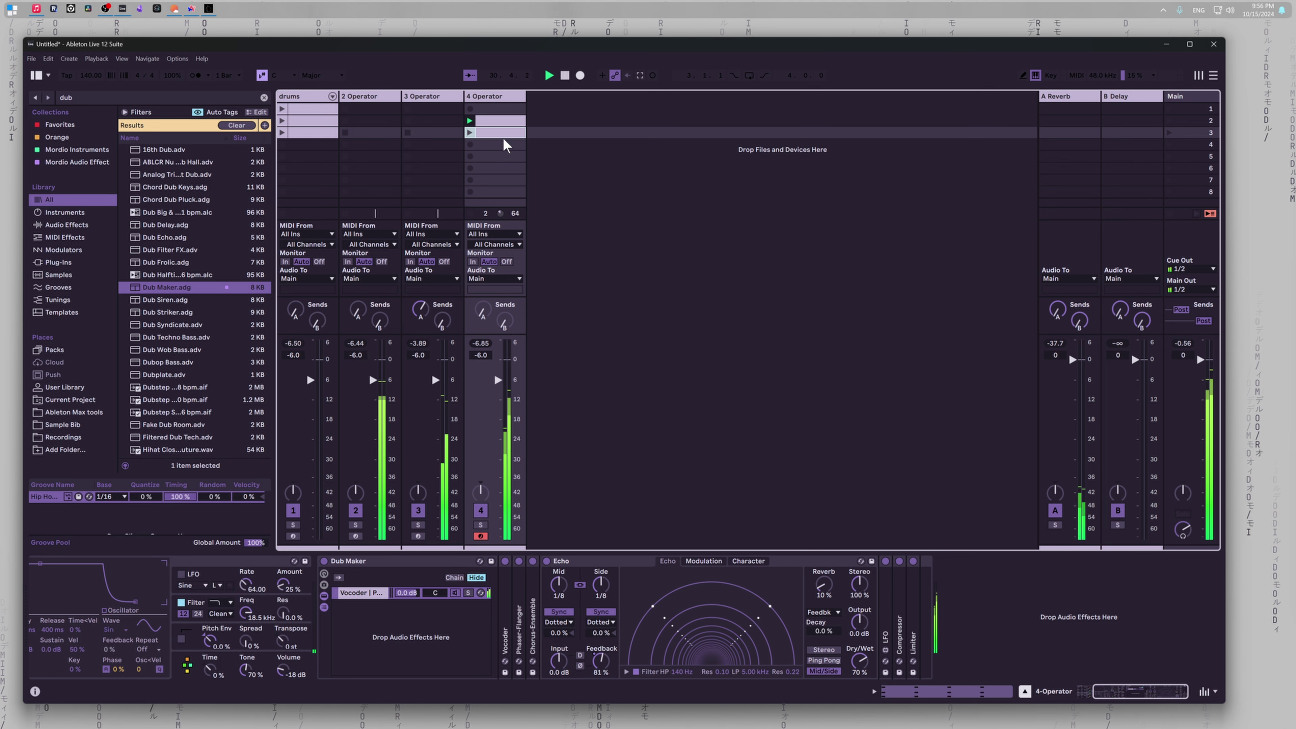
{"action": "left_click", "coordinate": [1170, 134]}
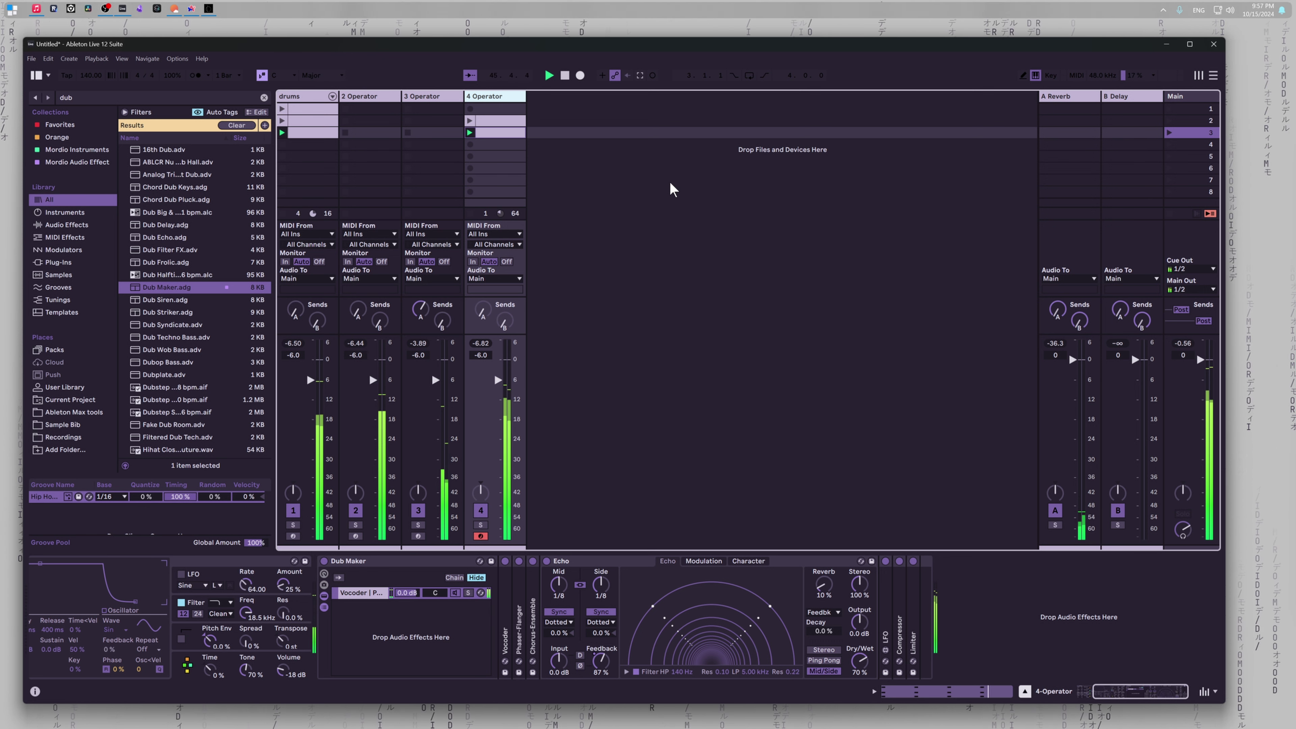
Step: Add a new audio track, search the browser for "perc" and stop playback
{"action": "key", "text": "ctrl+t"}
{"action": "key", "text": "ctrl+f"}
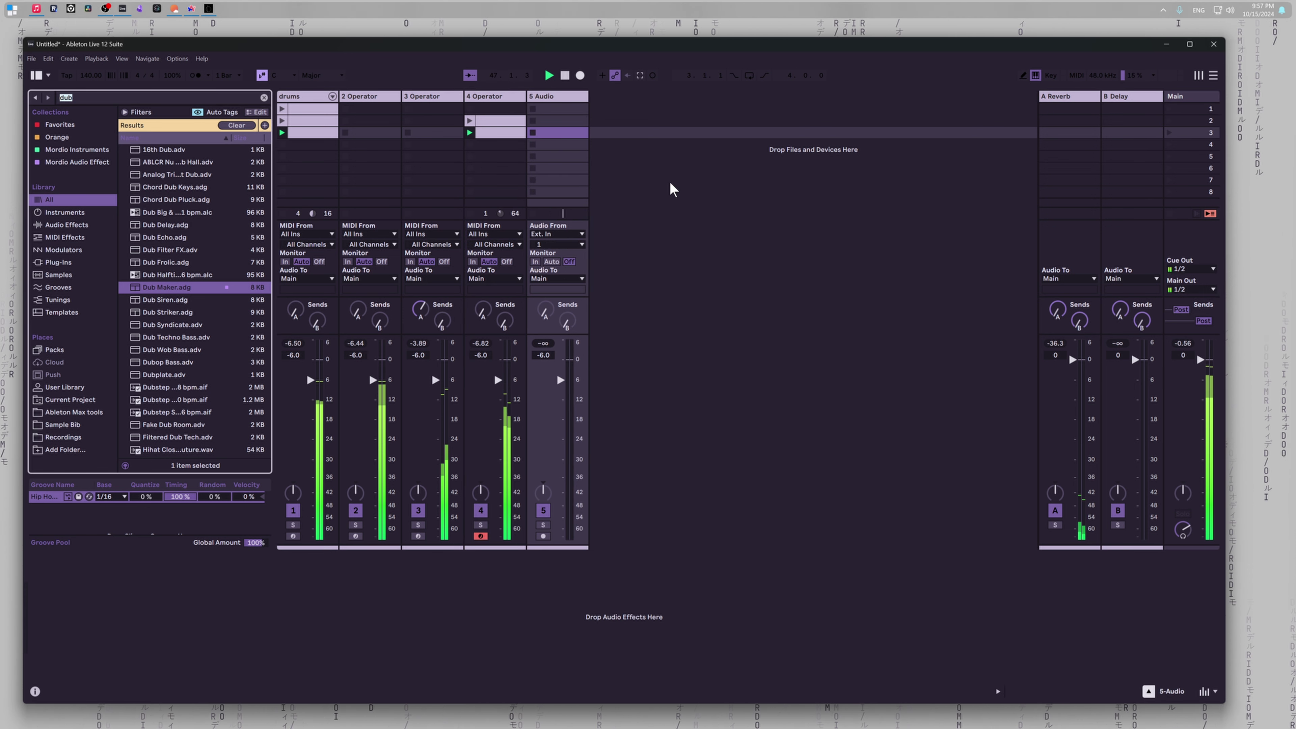
{"action": "type", "text": "perc"}
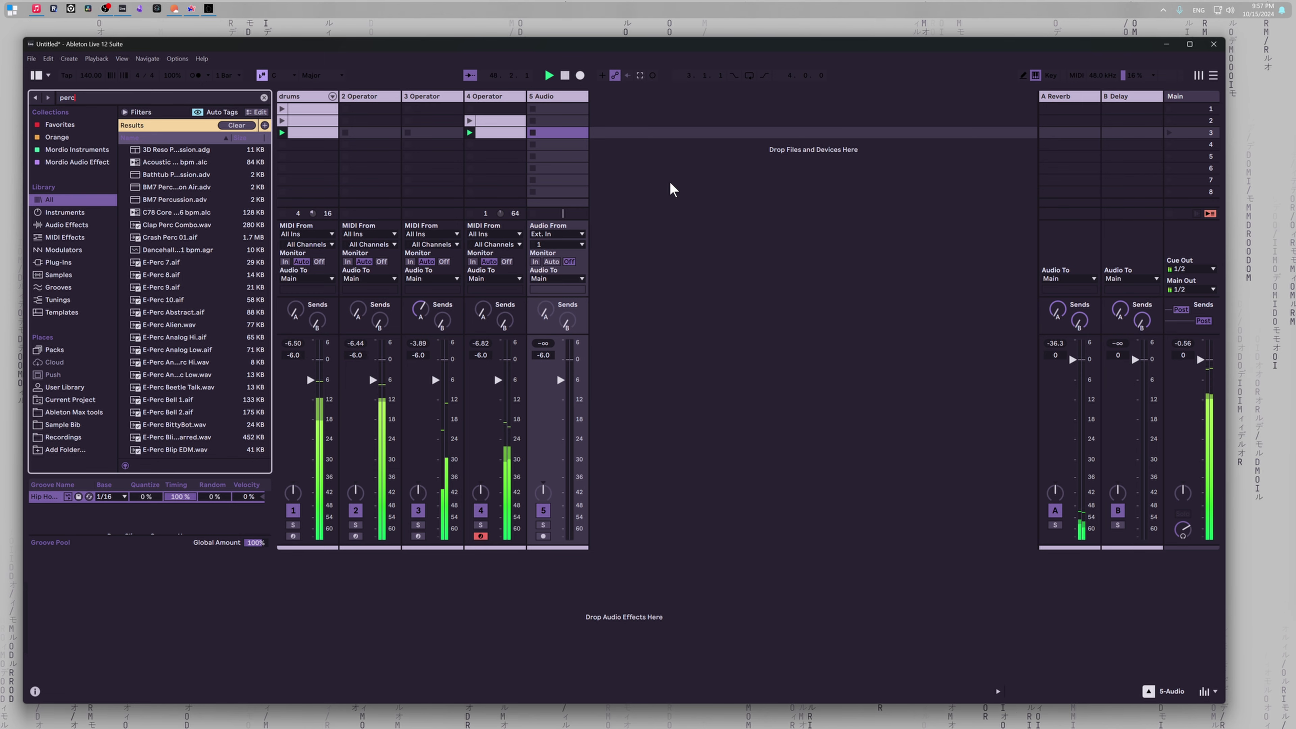
{"action": "left_click", "coordinate": [828, 342]}
{"action": "key", "text": "space"}
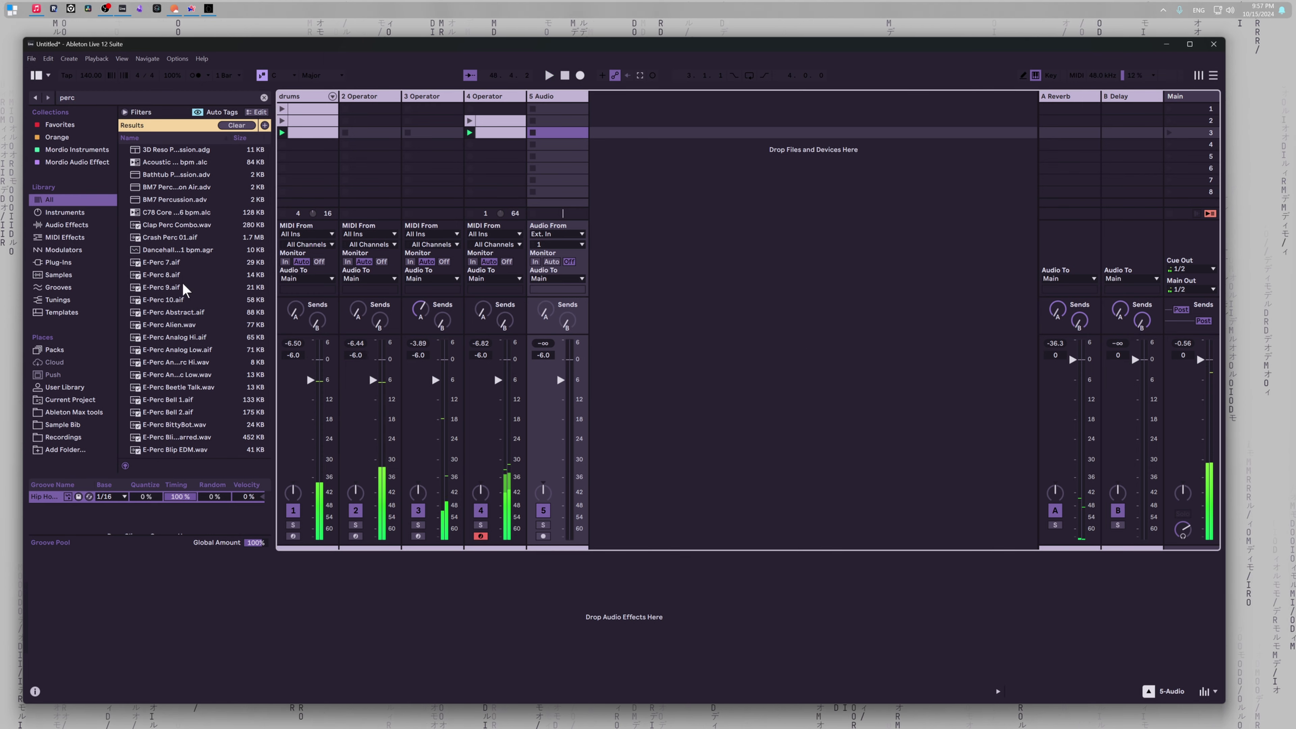
Step: Browse the full "perc" results and audition percussion sounds for the new audio track
{"action": "scroll", "coordinate": [180, 306], "scroll_direction": "down", "scroll_amount": 12}
{"action": "left_click", "coordinate": [180, 309]}
{"action": "scroll", "coordinate": [176, 357], "scroll_direction": "down", "scroll_amount": 3}
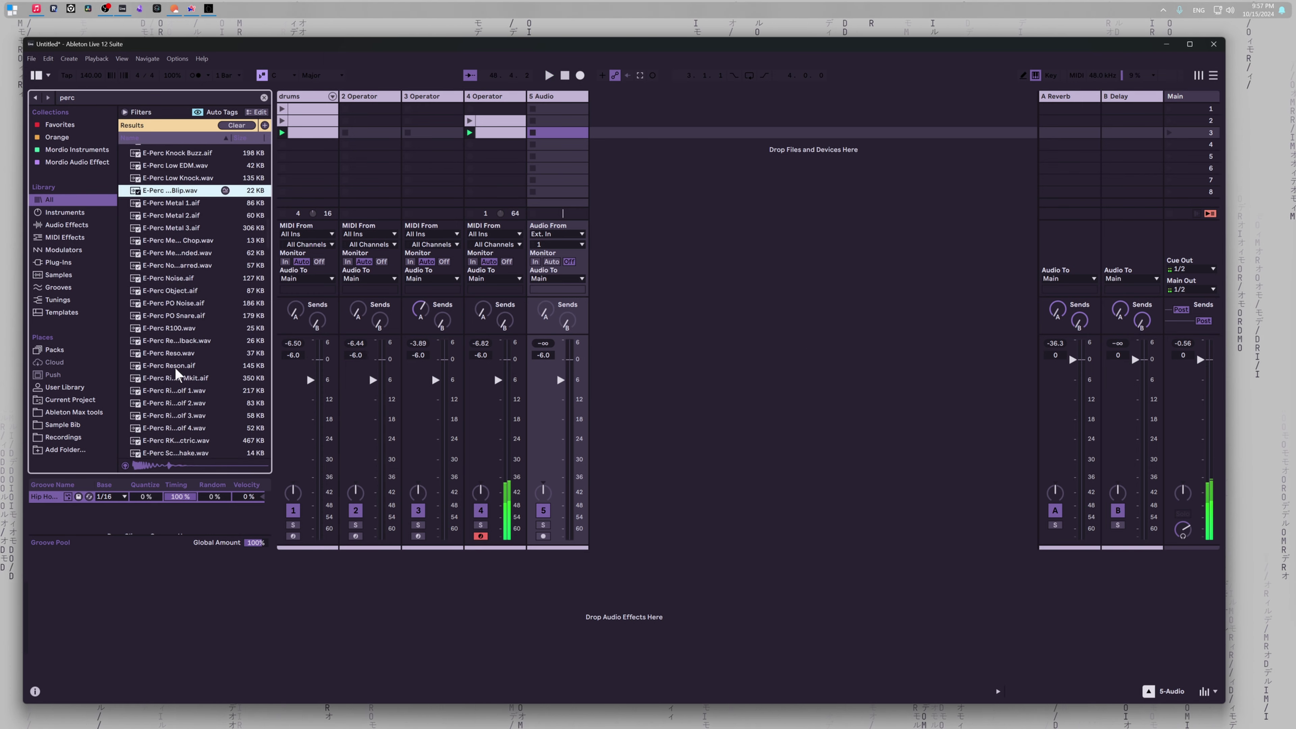
{"action": "left_click", "coordinate": [176, 371]}
{"action": "scroll", "coordinate": [175, 372], "scroll_direction": "down", "scroll_amount": 3}
{"action": "left_click", "coordinate": [175, 371]}
{"action": "scroll", "coordinate": [175, 371], "scroll_direction": "down", "scroll_amount": 5}
{"action": "left_click", "coordinate": [173, 370]}
{"action": "scroll", "coordinate": [171, 367], "scroll_direction": "down", "scroll_amount": 5}
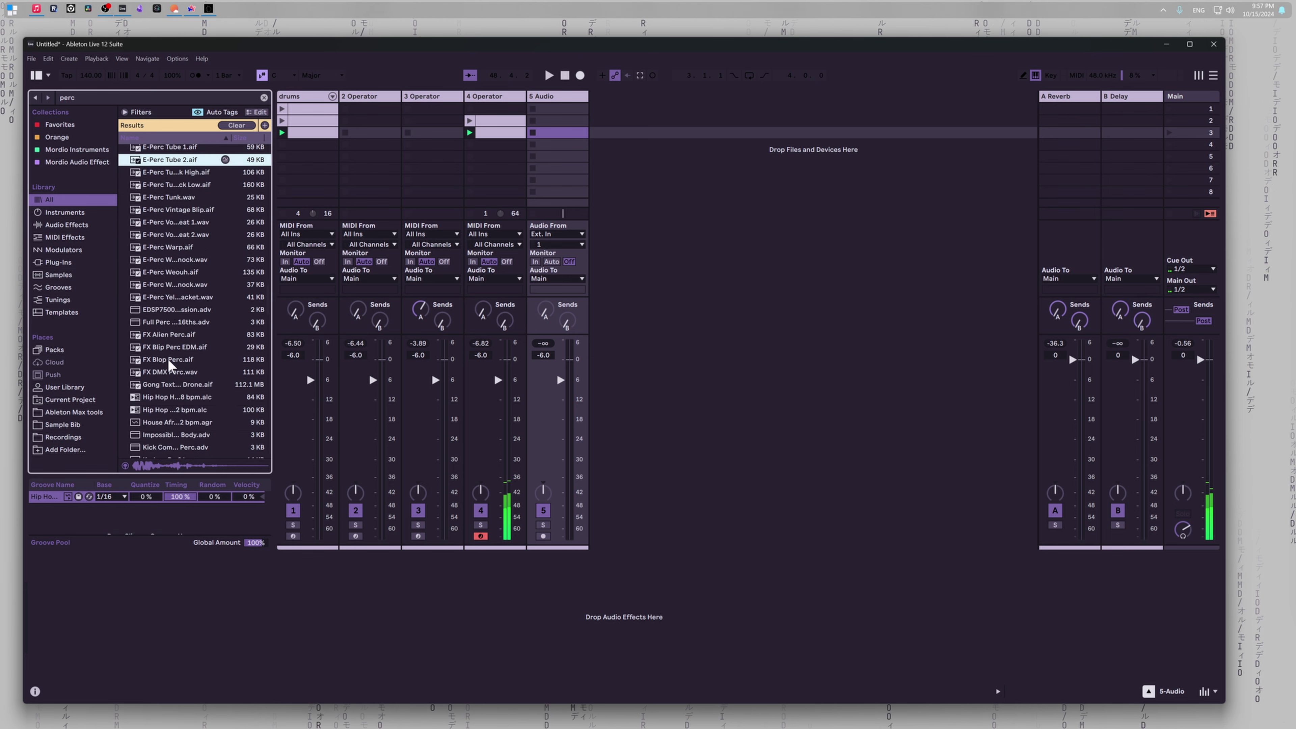
{"action": "scroll", "coordinate": [171, 366], "scroll_direction": "down", "scroll_amount": 5}
{"action": "left_click", "coordinate": [172, 363]}
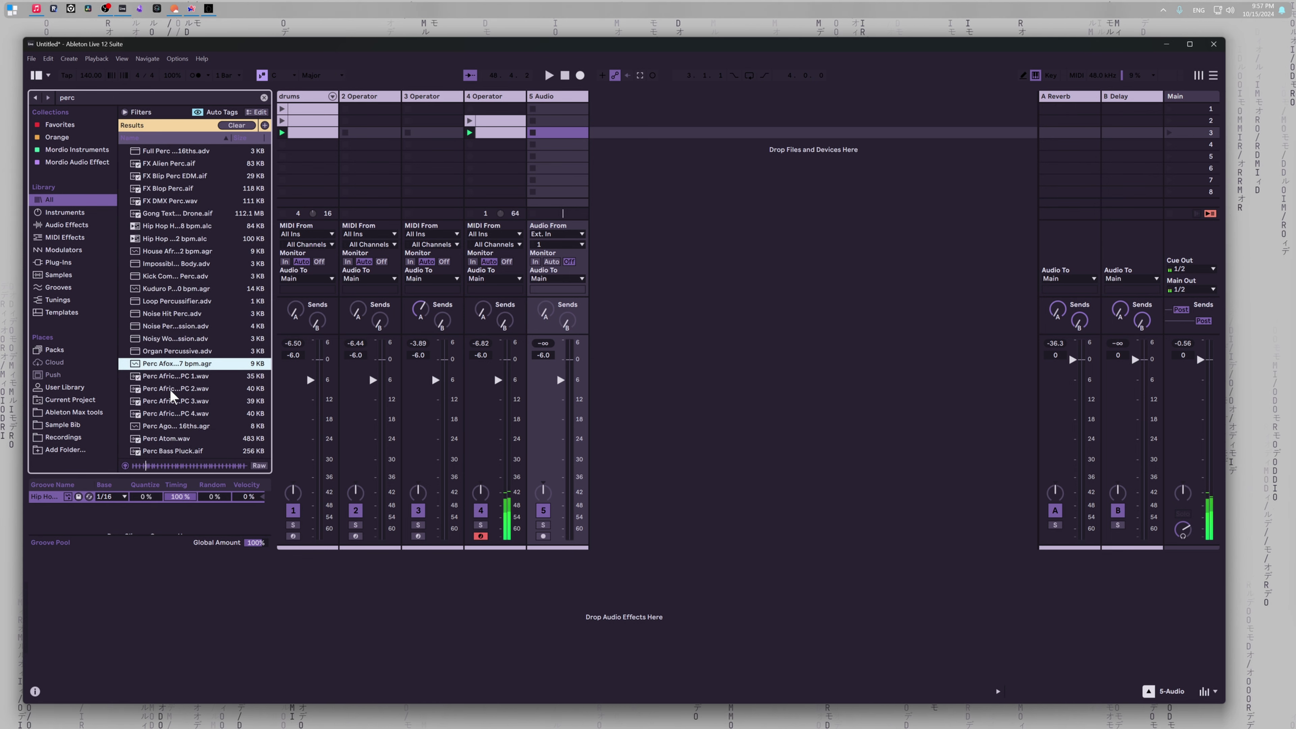
{"action": "left_click", "coordinate": [177, 378]}
{"action": "key", "text": "Down"}
{"action": "key", "text": "Down"}
{"action": "key", "text": "Down"}
{"action": "key", "text": "Down"}
{"action": "key", "text": "Down"}
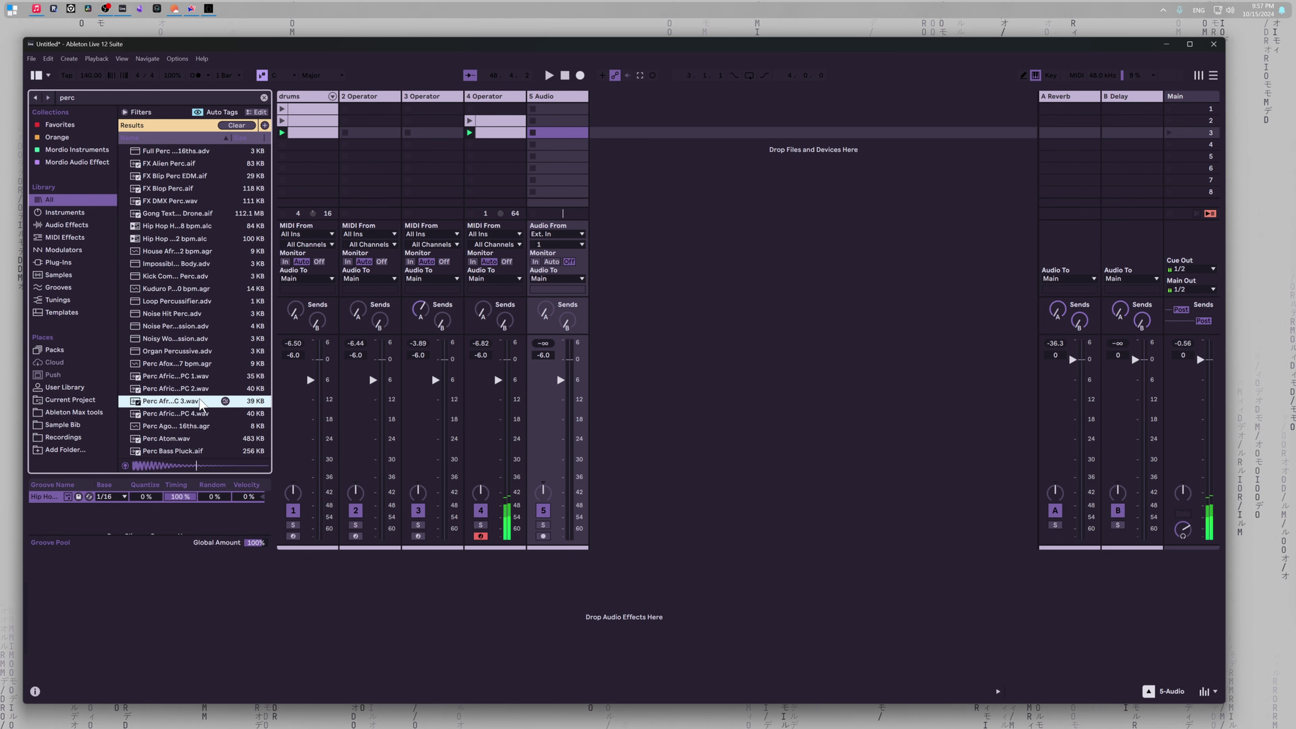
{"action": "key", "text": "Down"}
{"action": "key", "text": "Down"}
{"action": "key", "text": "Down"}
{"action": "key", "text": "Down"}
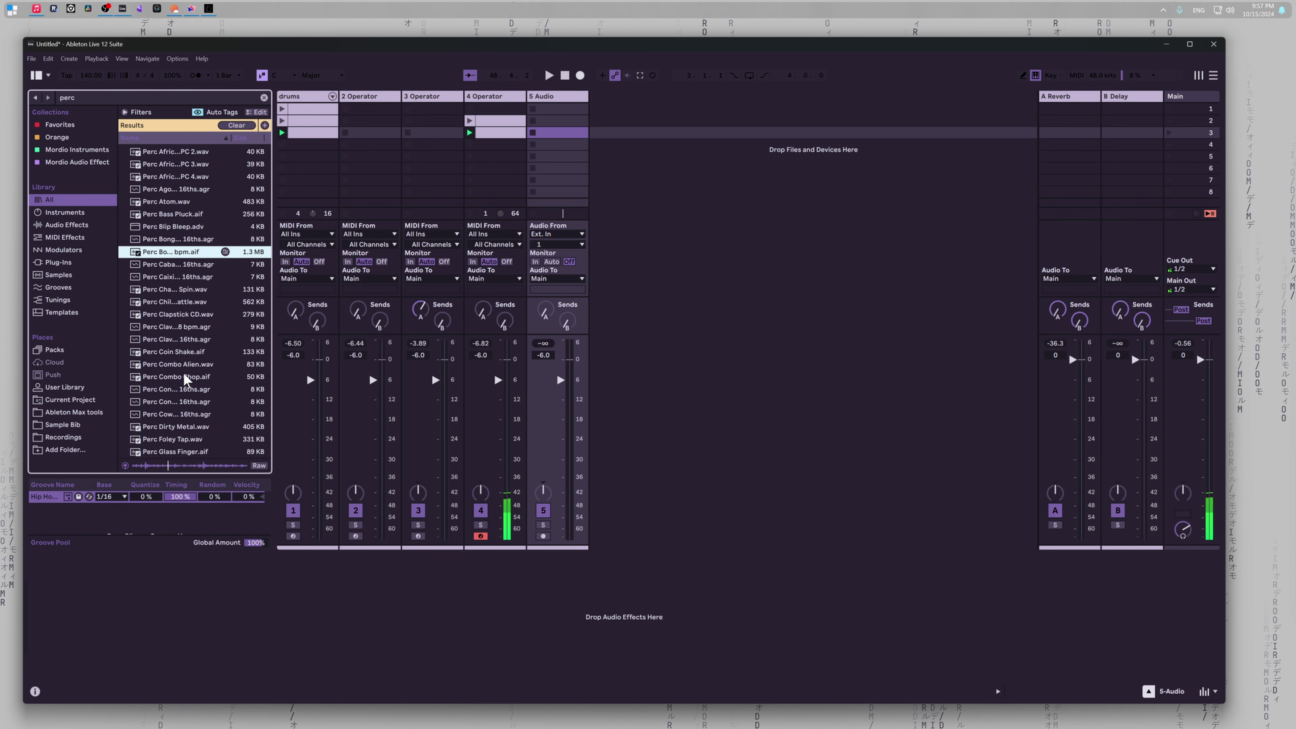
{"action": "key", "text": "Up"}
{"action": "key", "text": "Down"}
{"action": "key", "text": "Down"}
{"action": "key", "text": "Down"}
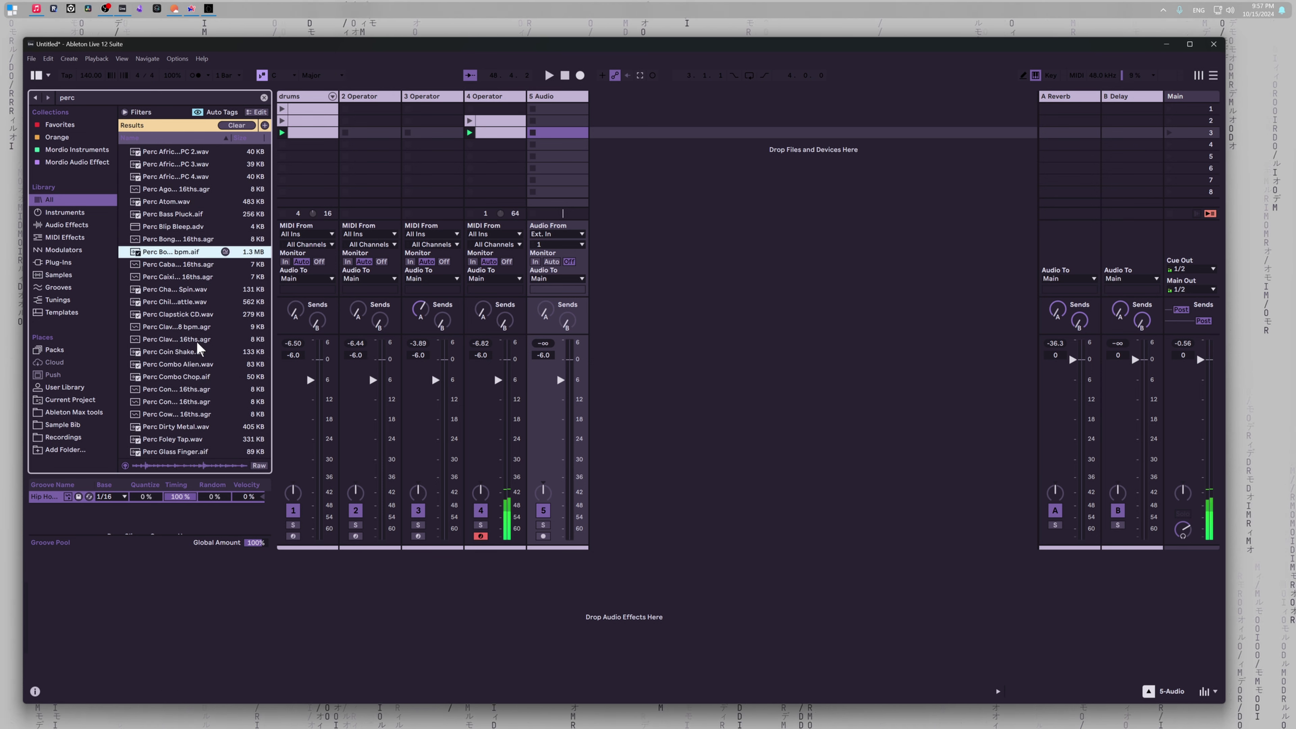
{"action": "key", "text": "Down"}
{"action": "key", "text": "Down"}
{"action": "key", "text": "Down"}
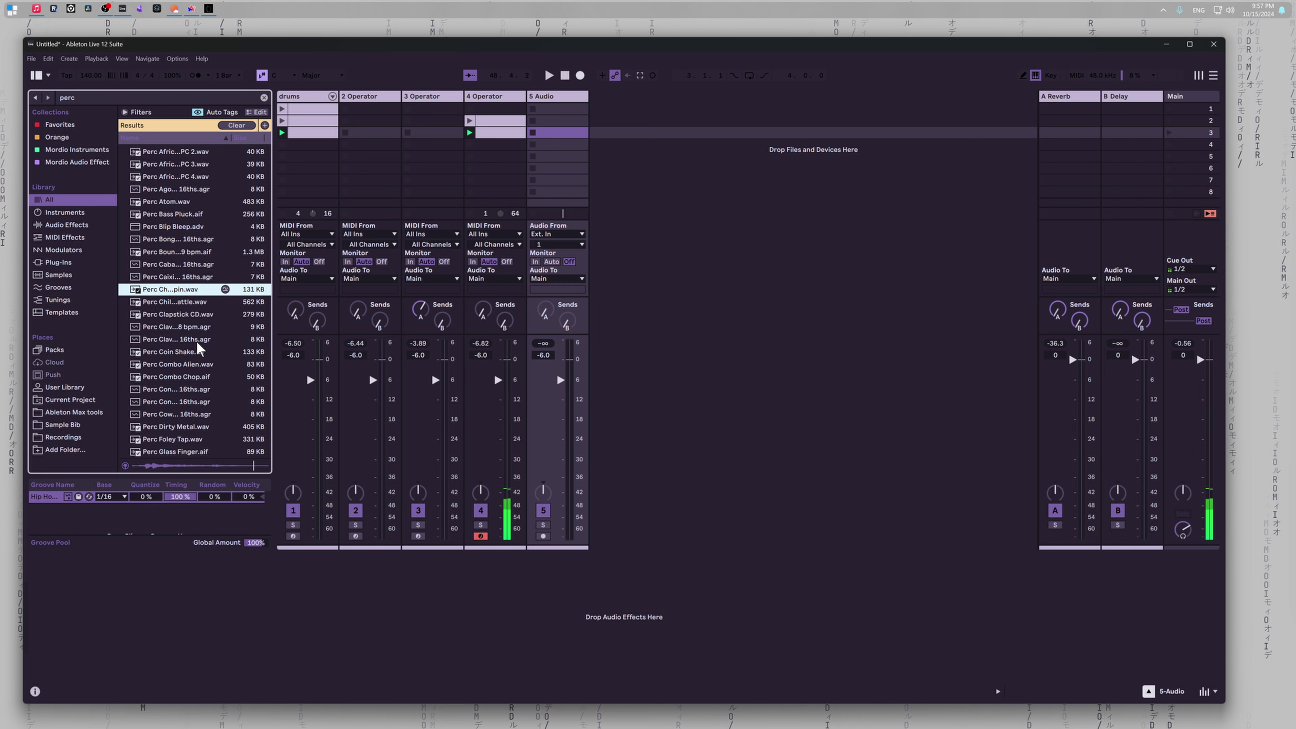
{"action": "key", "text": "Down"}
{"action": "key", "text": "Down"}
{"action": "key", "text": "Down"}
{"action": "key", "text": "Down"}
{"action": "key", "text": "Down"}
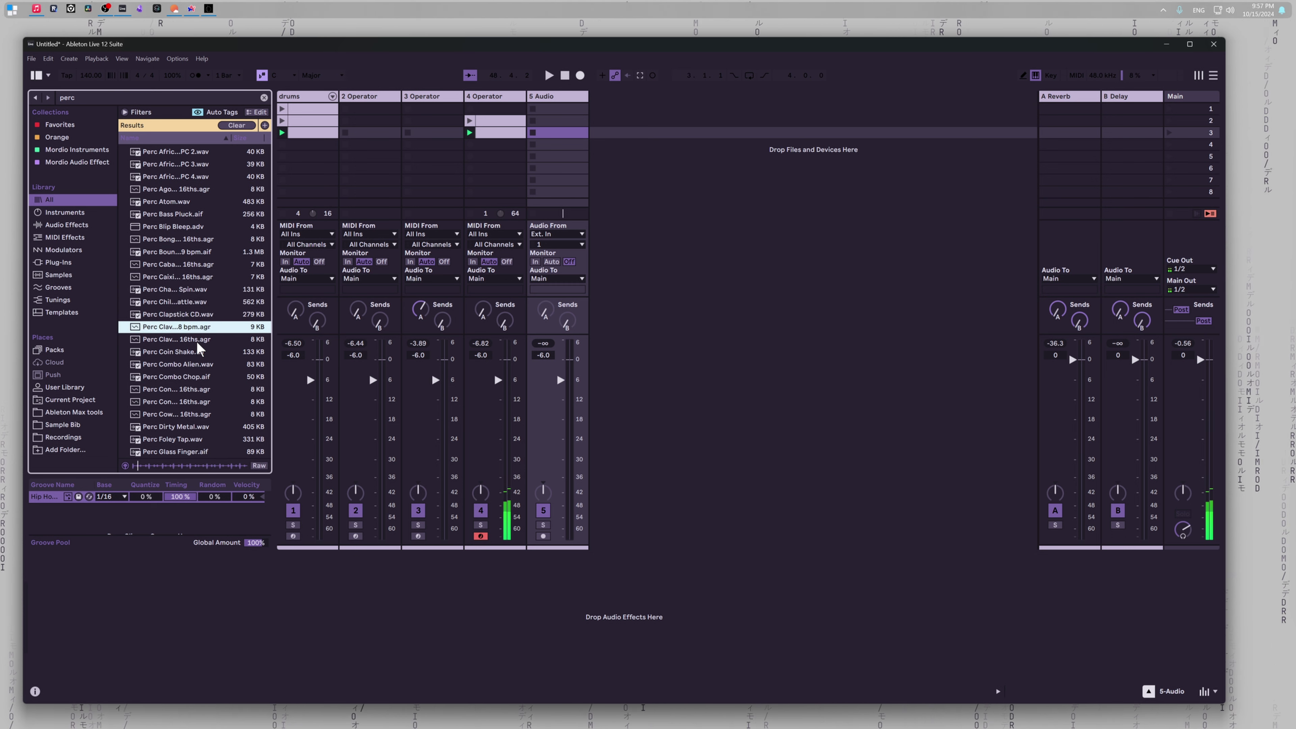
{"action": "scroll", "coordinate": [199, 350], "scroll_direction": "down", "scroll_amount": 5}
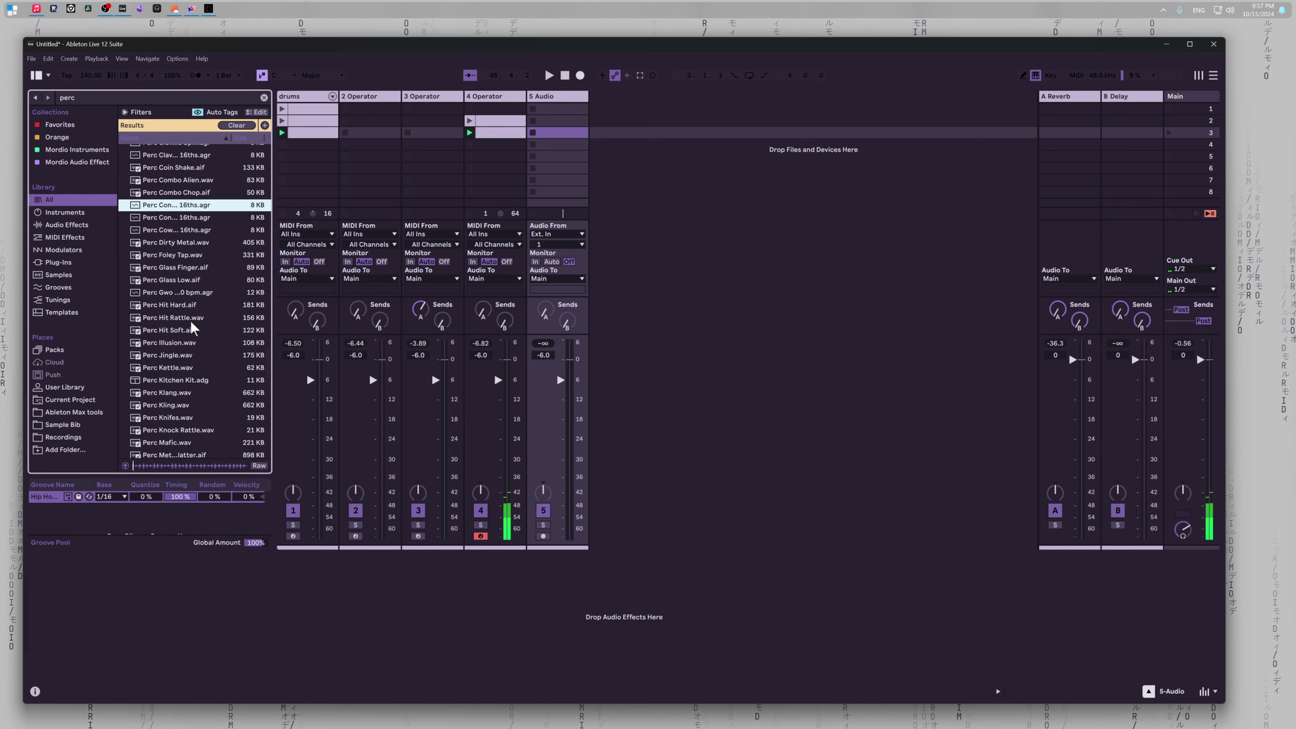
{"action": "scroll", "coordinate": [193, 327], "scroll_direction": "down", "scroll_amount": 5}
{"action": "scroll", "coordinate": [190, 342], "scroll_direction": "down", "scroll_amount": 8}
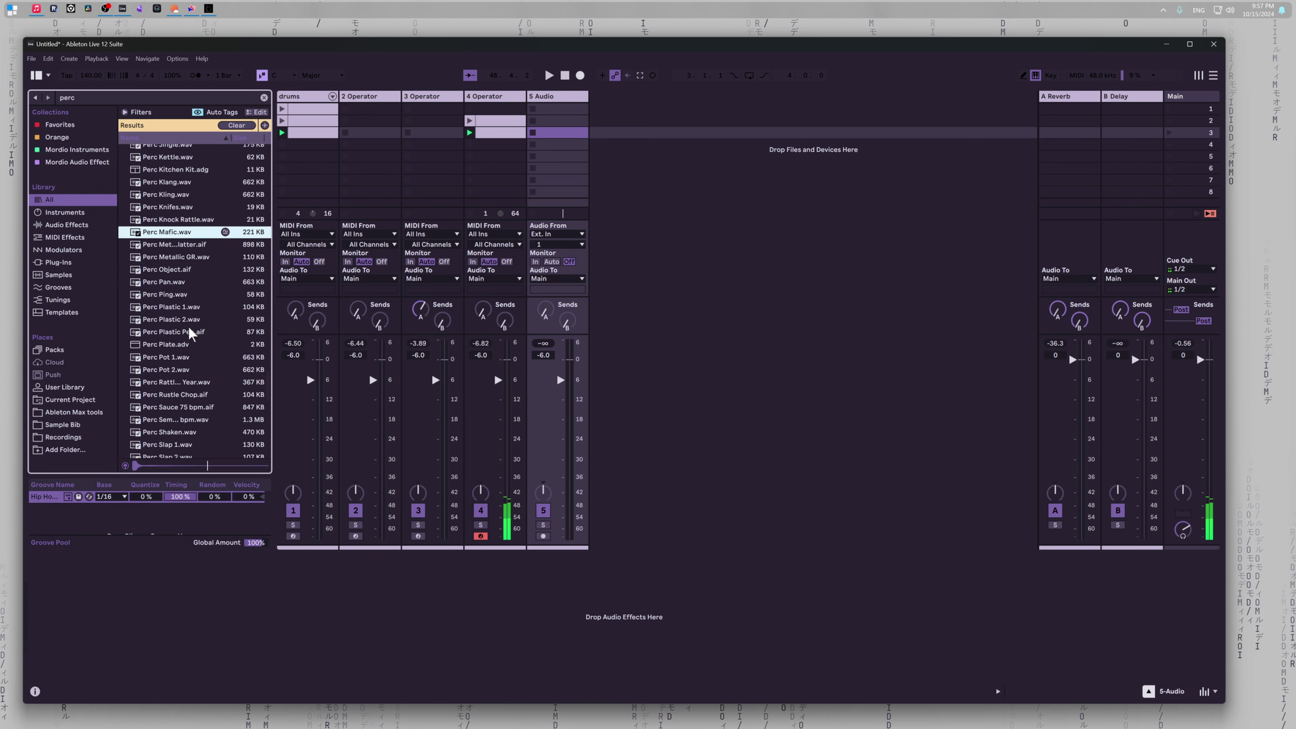
{"action": "scroll", "coordinate": [187, 352], "scroll_direction": "down", "scroll_amount": 15}
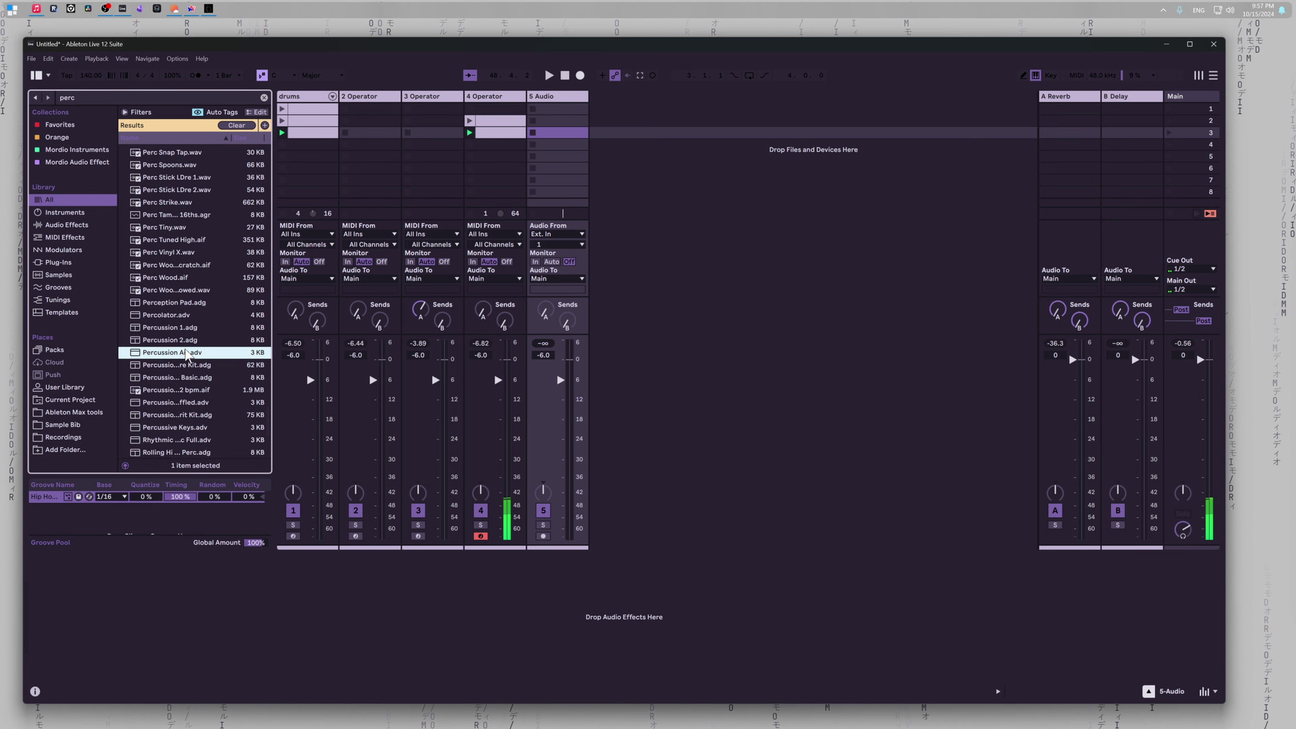
{"action": "scroll", "coordinate": [187, 354], "scroll_direction": "down", "scroll_amount": 3}
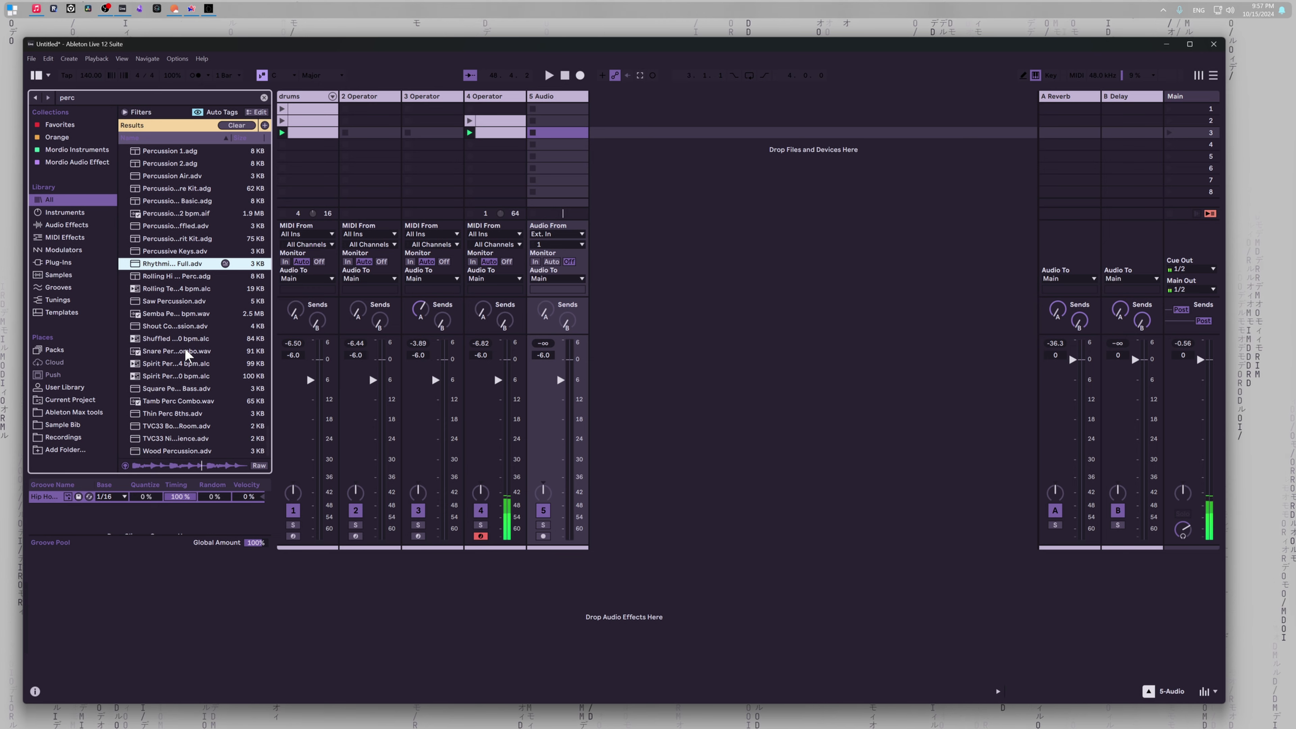
{"action": "left_click", "coordinate": [188, 352]}
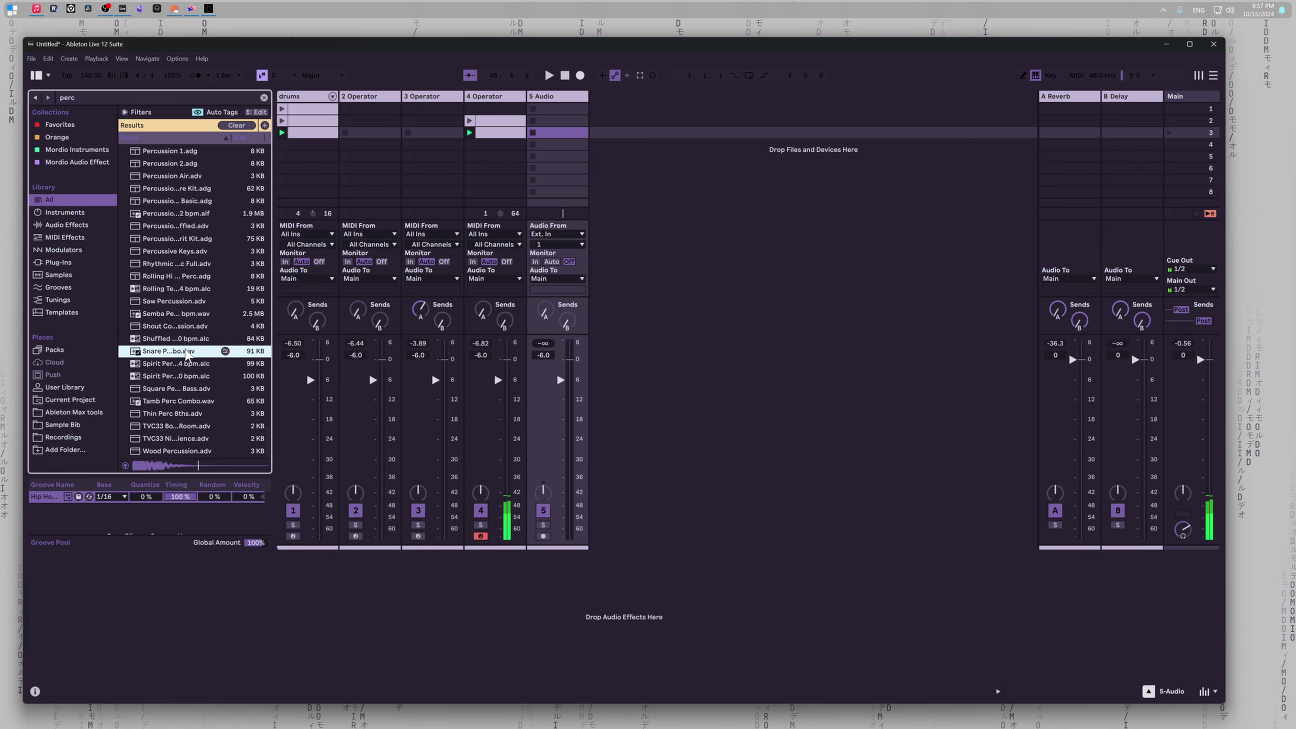
Step: Limit the "perc" search to Samples and audition percussion samples such as Perc Strike, Perc Spoons and Perc Sauce 75 bpm
{"action": "left_click", "coordinate": [60, 277]}
{"action": "left_click", "coordinate": [212, 349]}
{"action": "scroll", "coordinate": [199, 341], "scroll_direction": "down", "scroll_amount": 15}
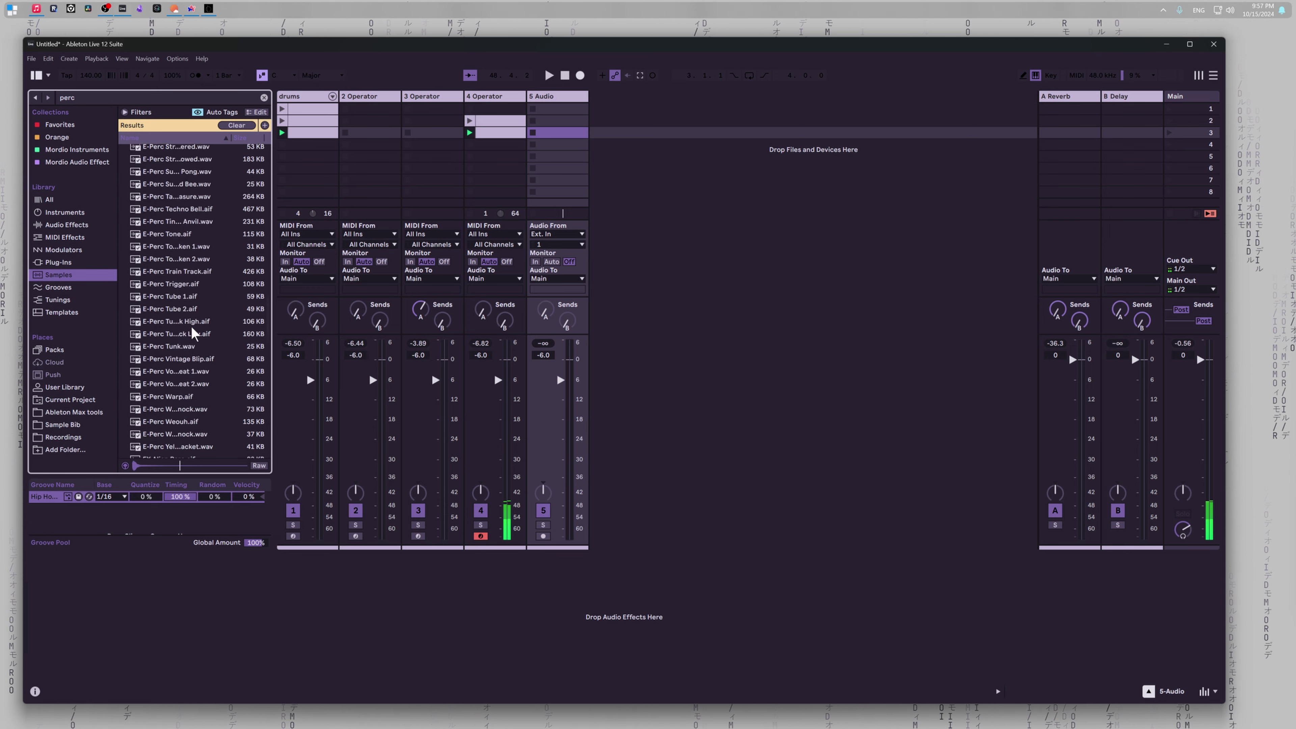
{"action": "left_click", "coordinate": [192, 328]}
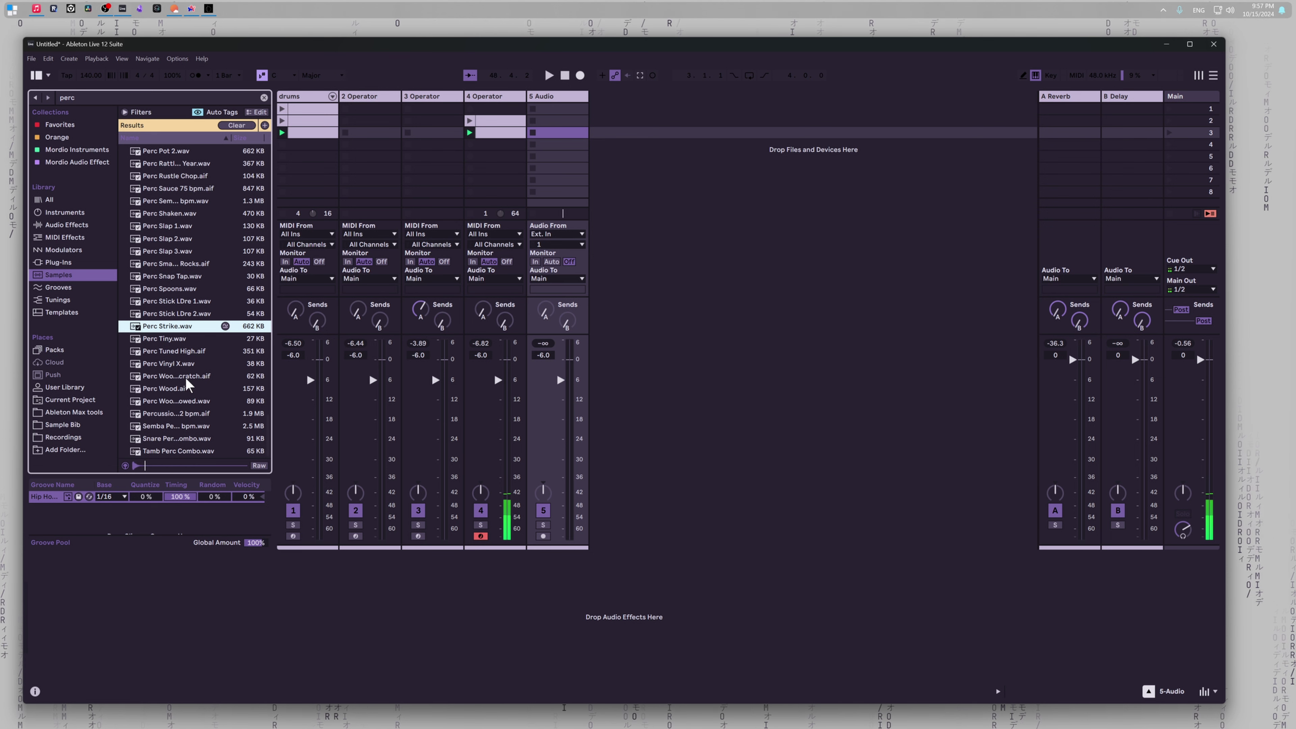
{"action": "left_click", "coordinate": [189, 401]}
{"action": "key", "text": "Up"}
{"action": "key", "text": "Up"}
{"action": "key", "text": "Up"}
{"action": "key", "text": "Up"}
{"action": "key", "text": "Up"}
{"action": "key", "text": "Up"}
{"action": "key", "text": "Up"}
{"action": "key", "text": "Up"}
{"action": "key", "text": "Up"}
{"action": "key", "text": "Up"}
{"action": "key", "text": "Up"}
{"action": "key", "text": "Up"}
{"action": "key", "text": "Up"}
{"action": "key", "text": "Up"}
{"action": "key", "text": "Up"}
{"action": "key", "text": "Up"}
{"action": "key", "text": "Up"}
{"action": "key", "text": "Up"}
{"action": "key", "text": "Up"}
{"action": "key", "text": "Up"}
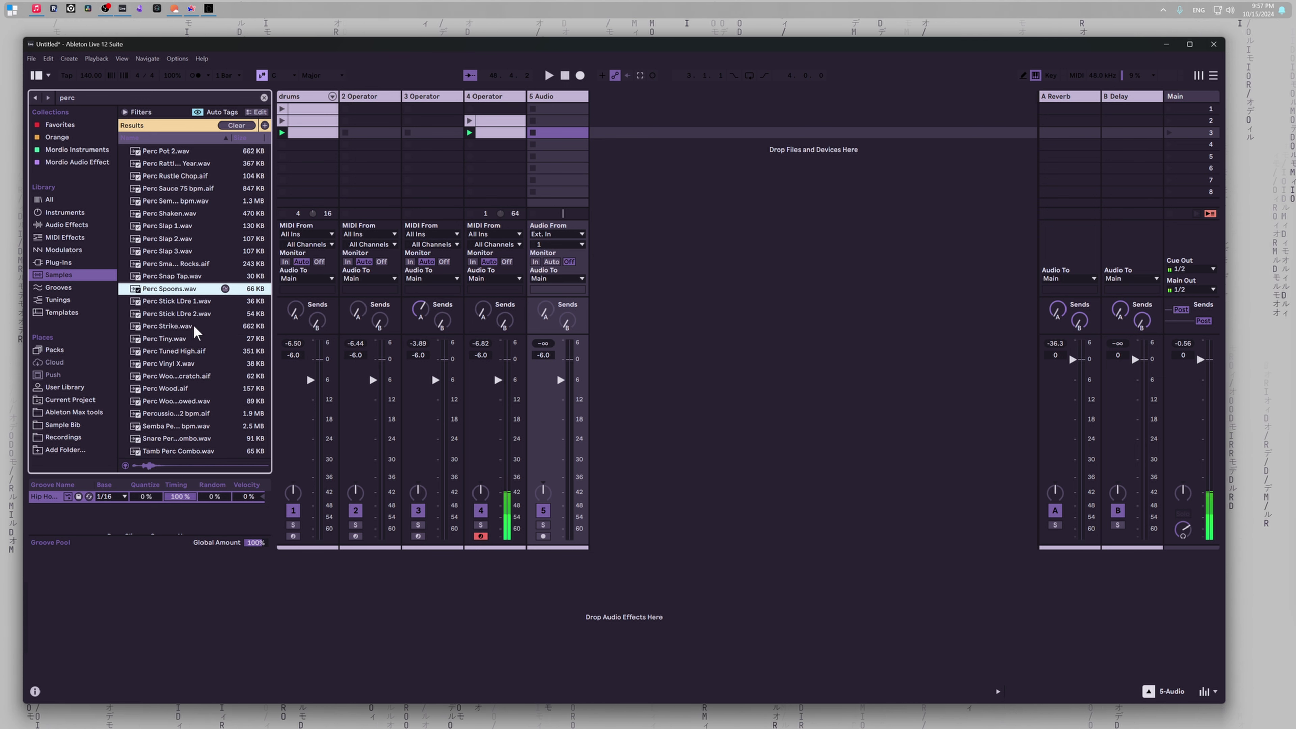
{"action": "key", "text": "Down"}
{"action": "key", "text": "Down"}
{"action": "key", "text": "Down"}
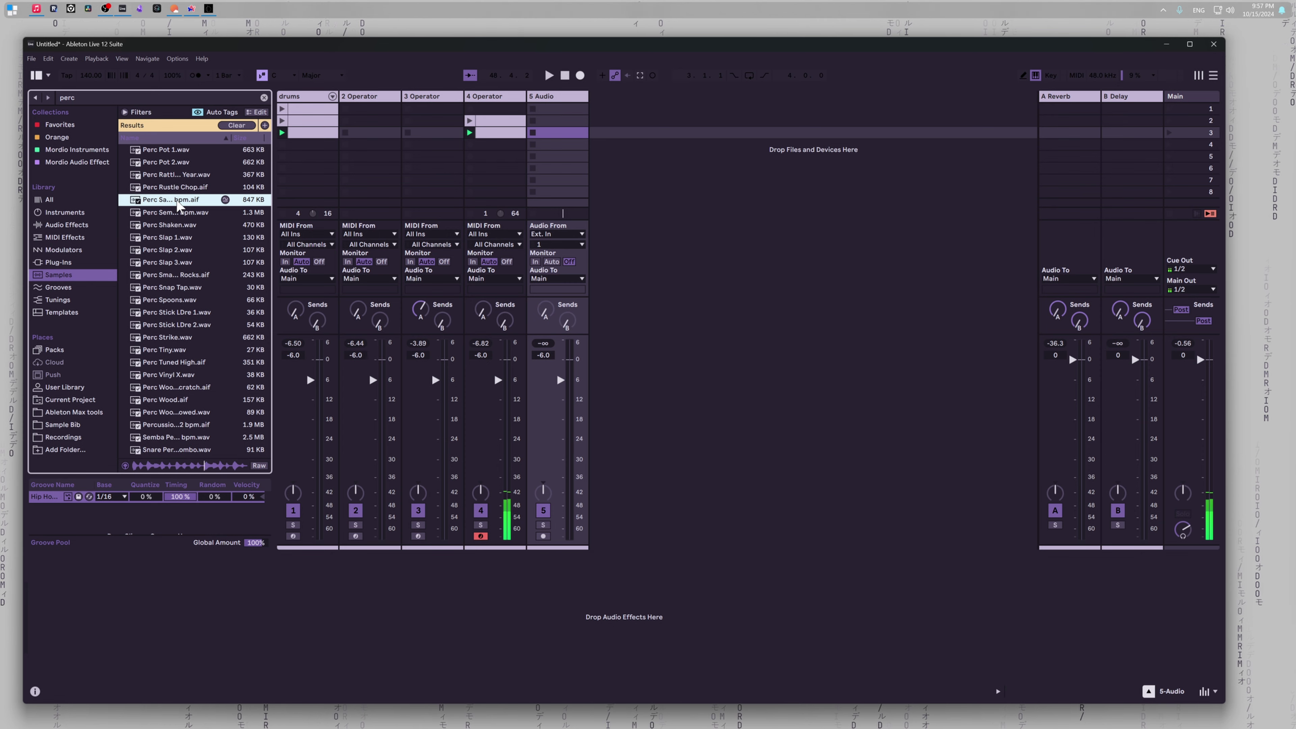
Step: Place the Perc Sauce 75 bpm sample in the audio track's scene 3 slot, solo the track and launch the clip
{"action": "left_click_drag", "start_coordinate": [179, 205], "coordinate": [570, 134]}
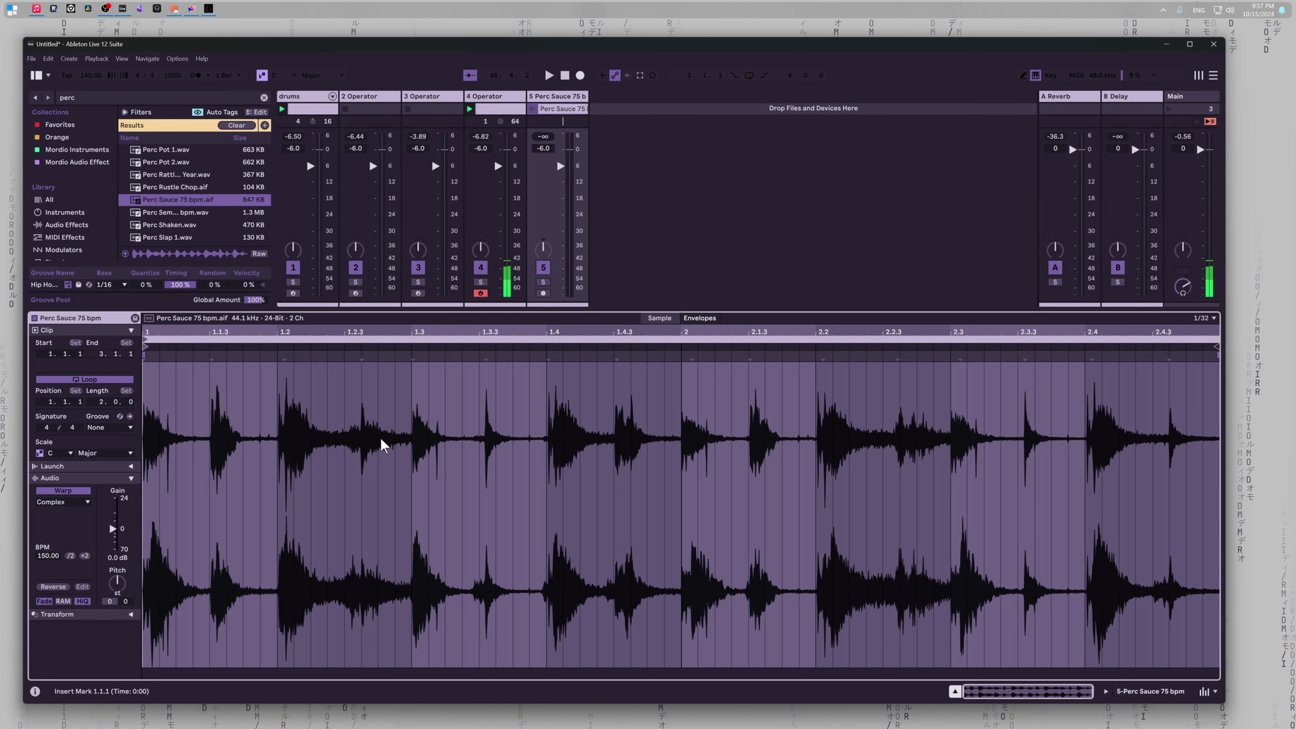
{"action": "key", "text": "ctrl+a"}
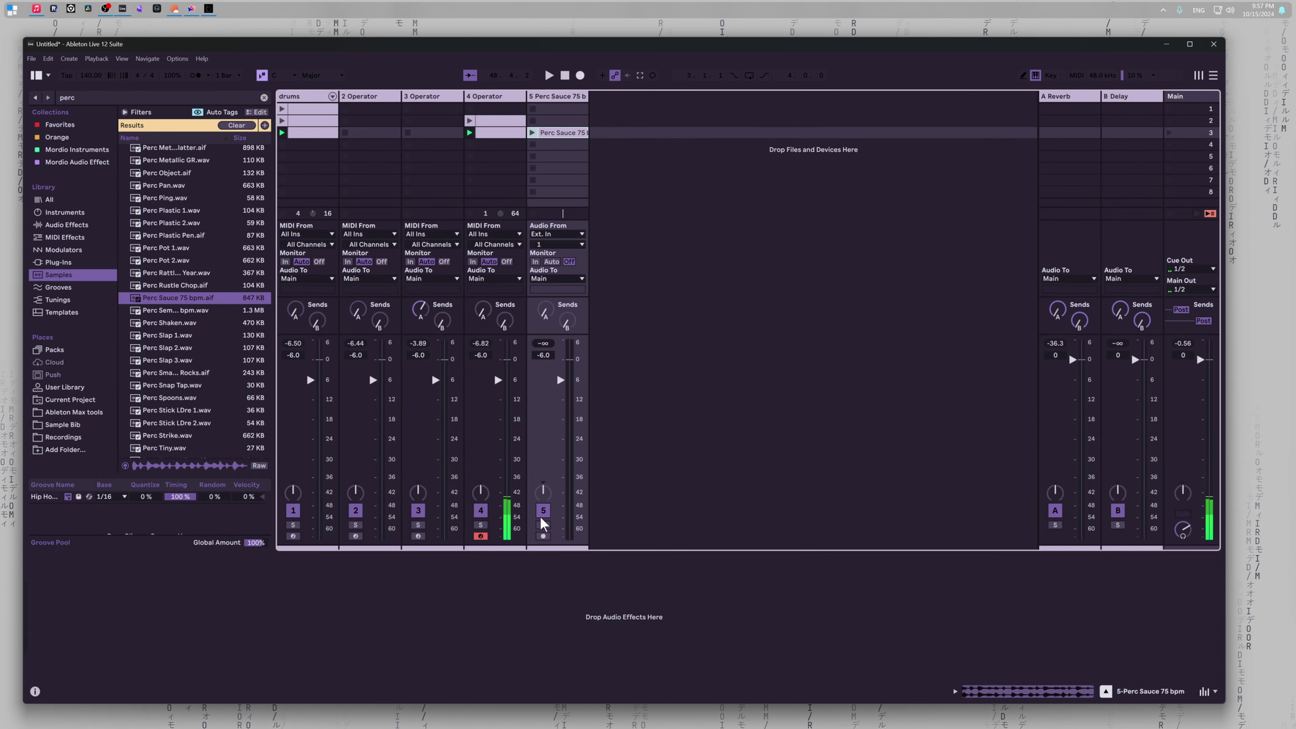
{"action": "left_click", "coordinate": [544, 525]}
{"action": "left_click", "coordinate": [533, 132]}
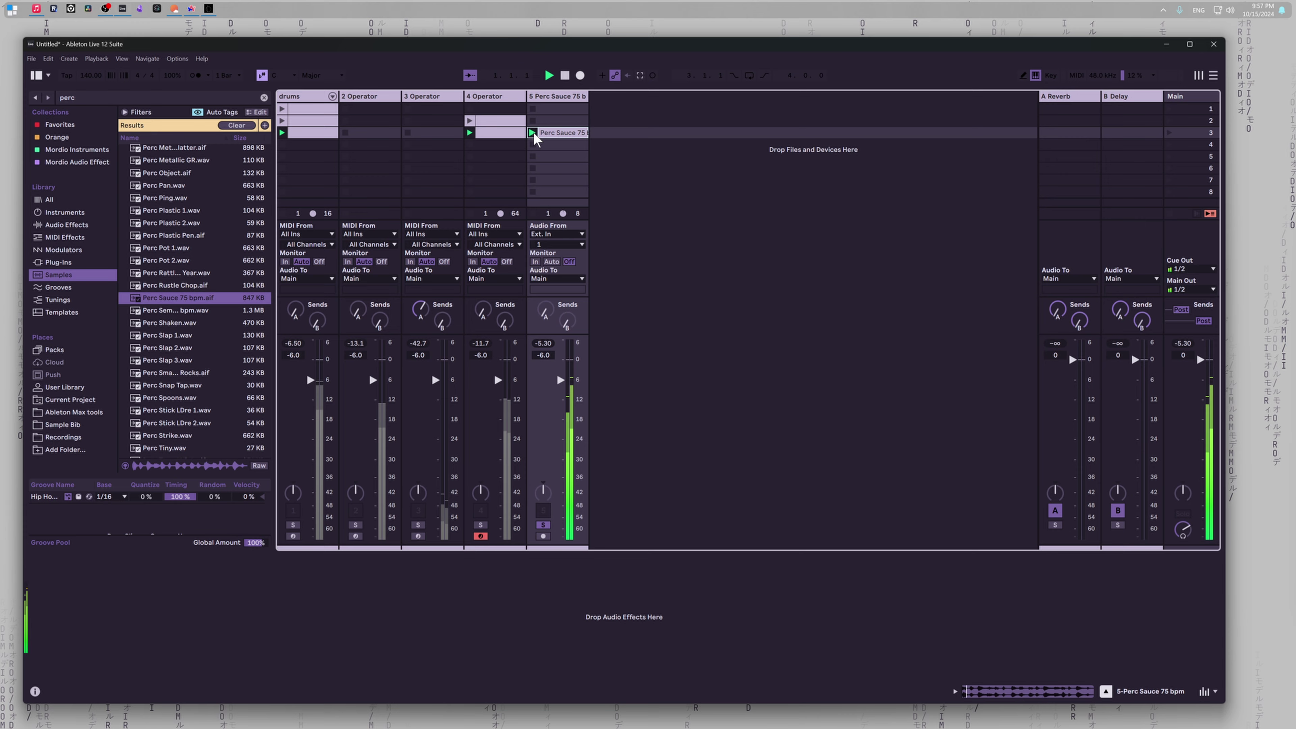
Step: Warp the Perc Sauce clip in Beats mode with transient looping off and the transient envelope at 20
{"action": "left_click", "coordinate": [557, 136]}
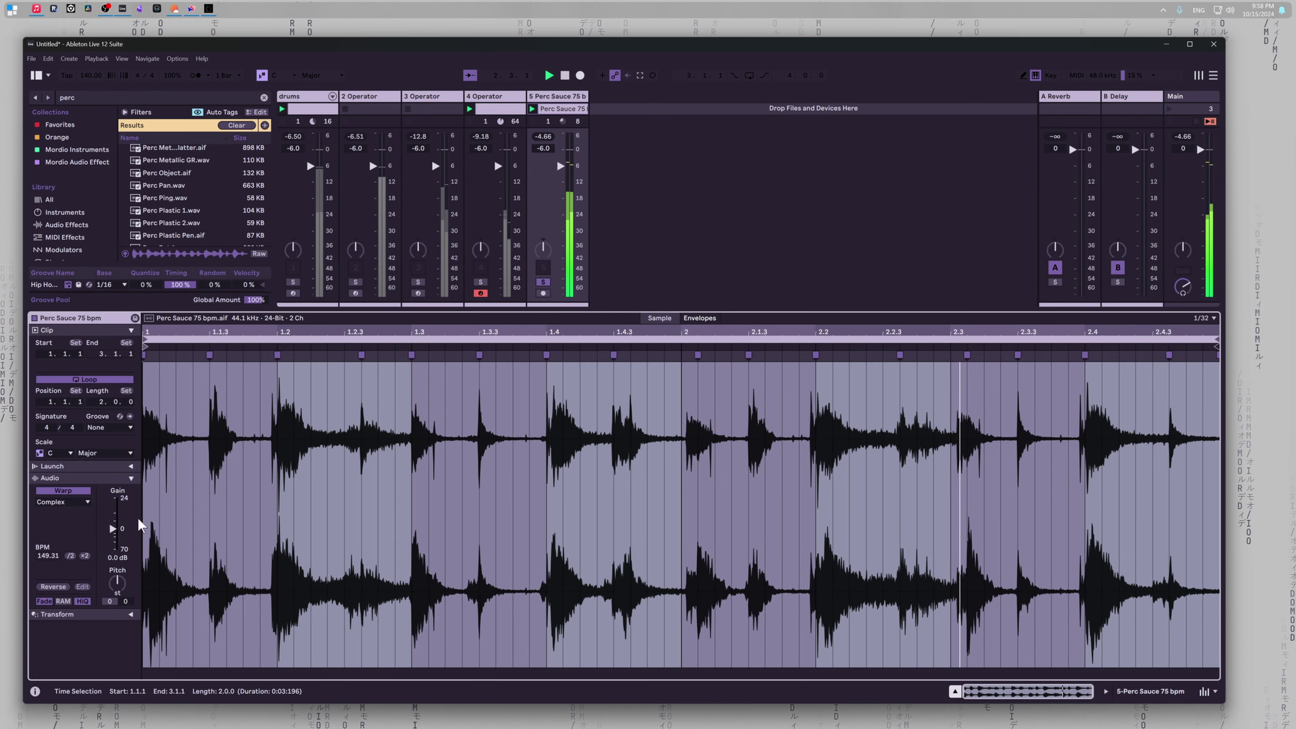
{"action": "left_click", "coordinate": [62, 502]}
{"action": "left_click", "coordinate": [68, 513]}
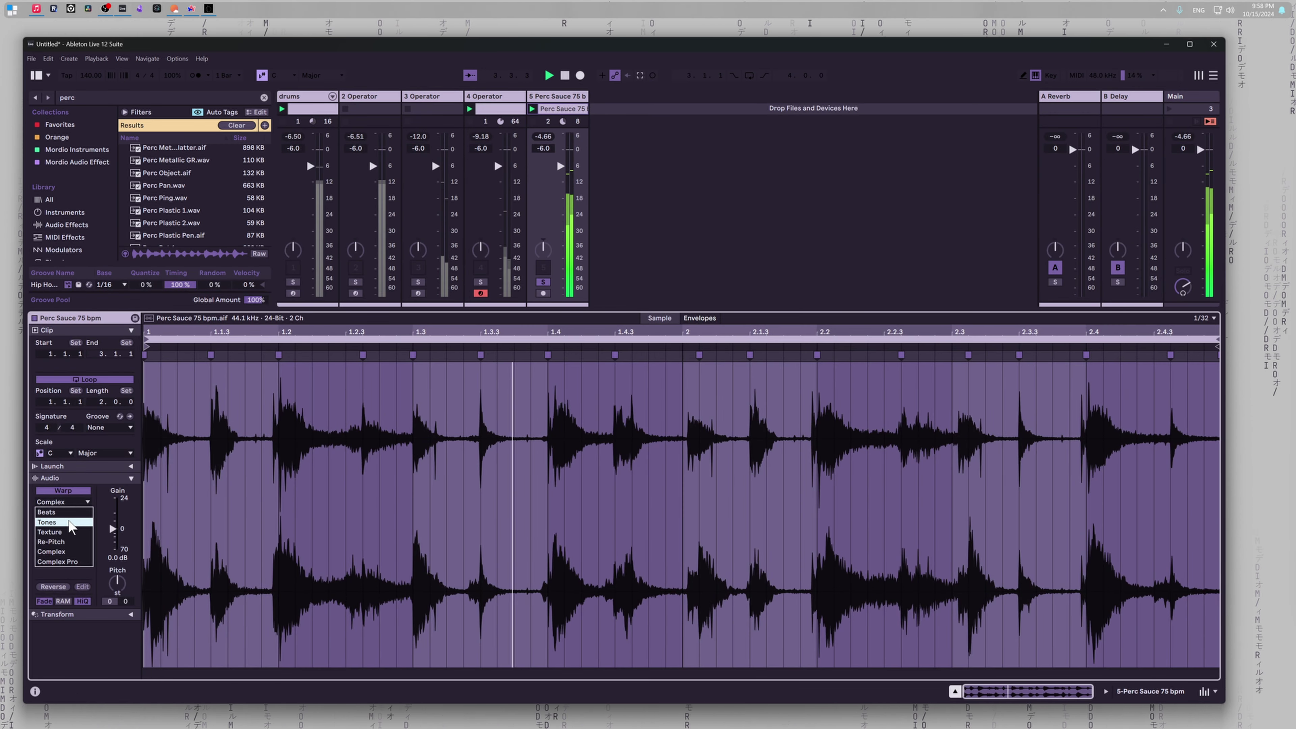
{"action": "left_click", "coordinate": [58, 532]}
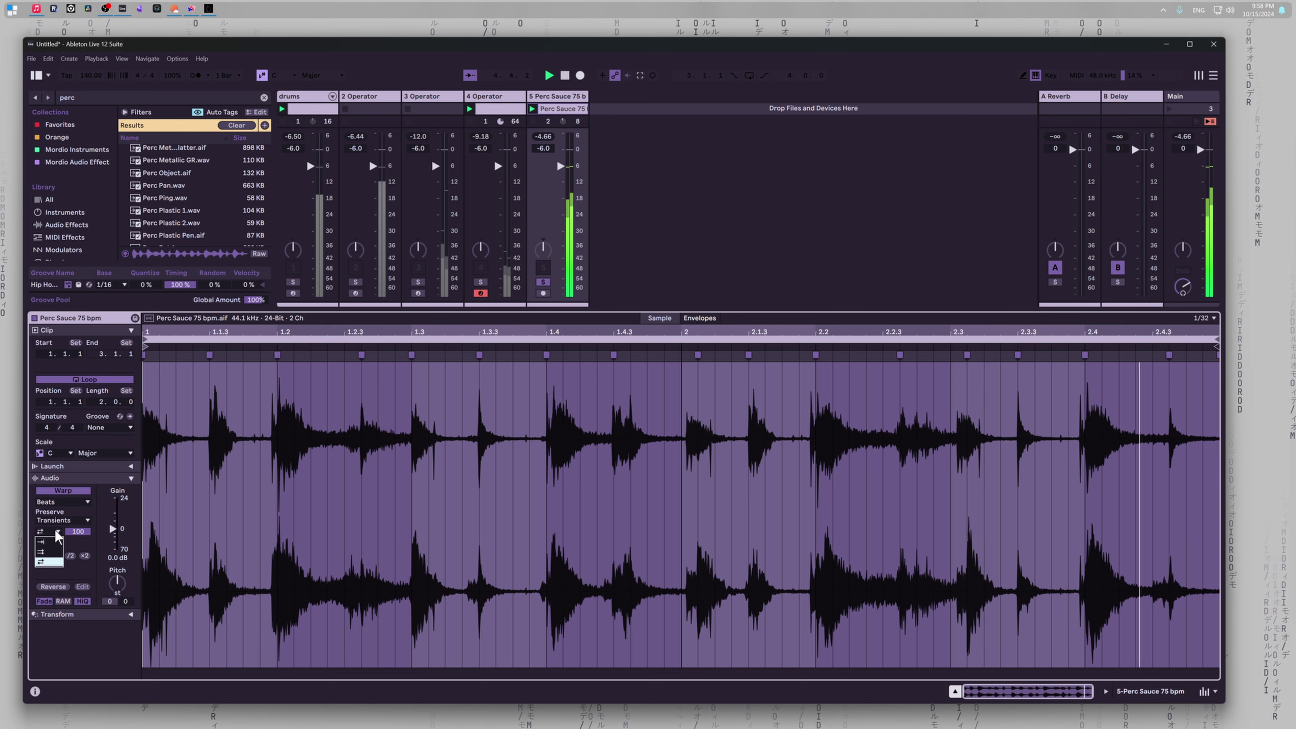
{"action": "left_click", "coordinate": [50, 542]}
{"action": "mouse_move", "coordinate": [82, 537]}
{"action": "left_mouse_down"}
{"action": "mouse_move", "coordinate": [83, 579]}
{"action": "mouse_move", "coordinate": [85, 539]}
{"action": "left_mouse_up"}
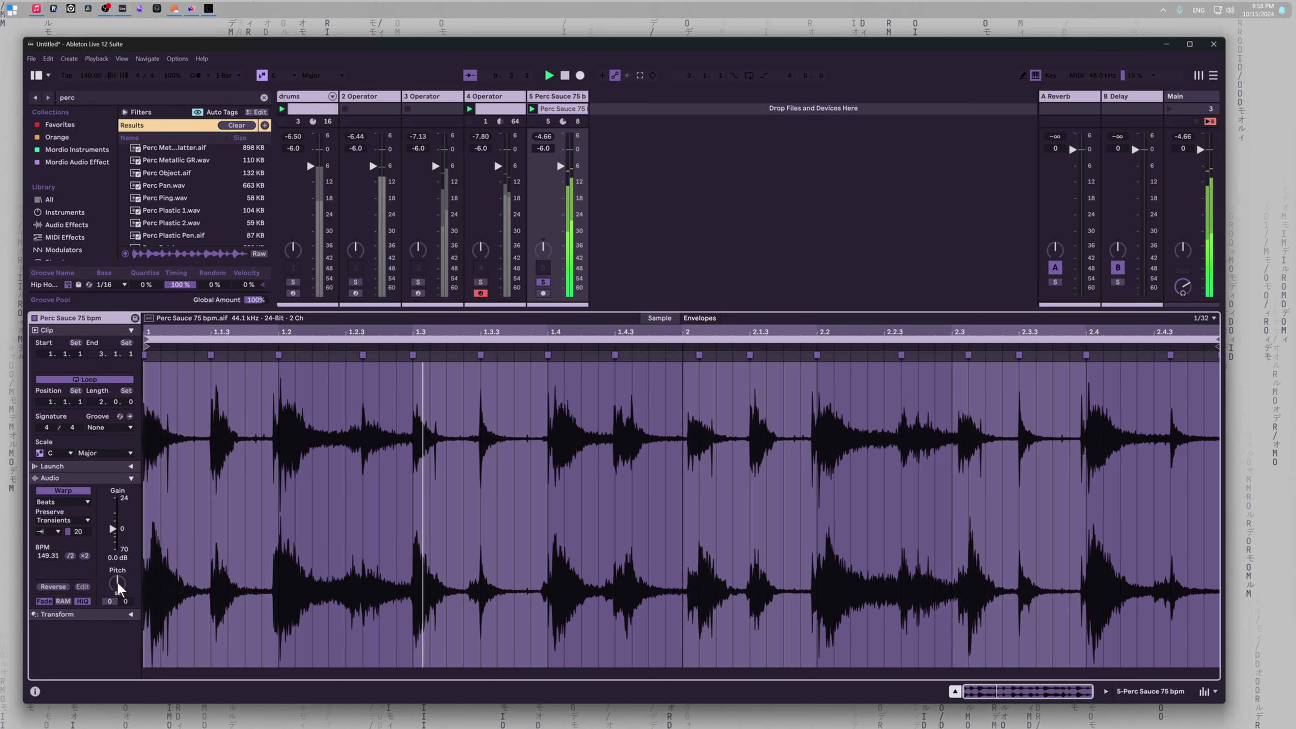
Step: Try the Perc Sauce clip at -12 semitones with transient envelope 10, audition it with the other tracks, and reset its pitch
{"action": "mouse_move", "coordinate": [116, 585]}
{"action": "left_mouse_down"}
{"action": "mouse_move", "coordinate": [116, 613]}
{"action": "mouse_move", "coordinate": [118, 584]}
{"action": "left_mouse_up"}
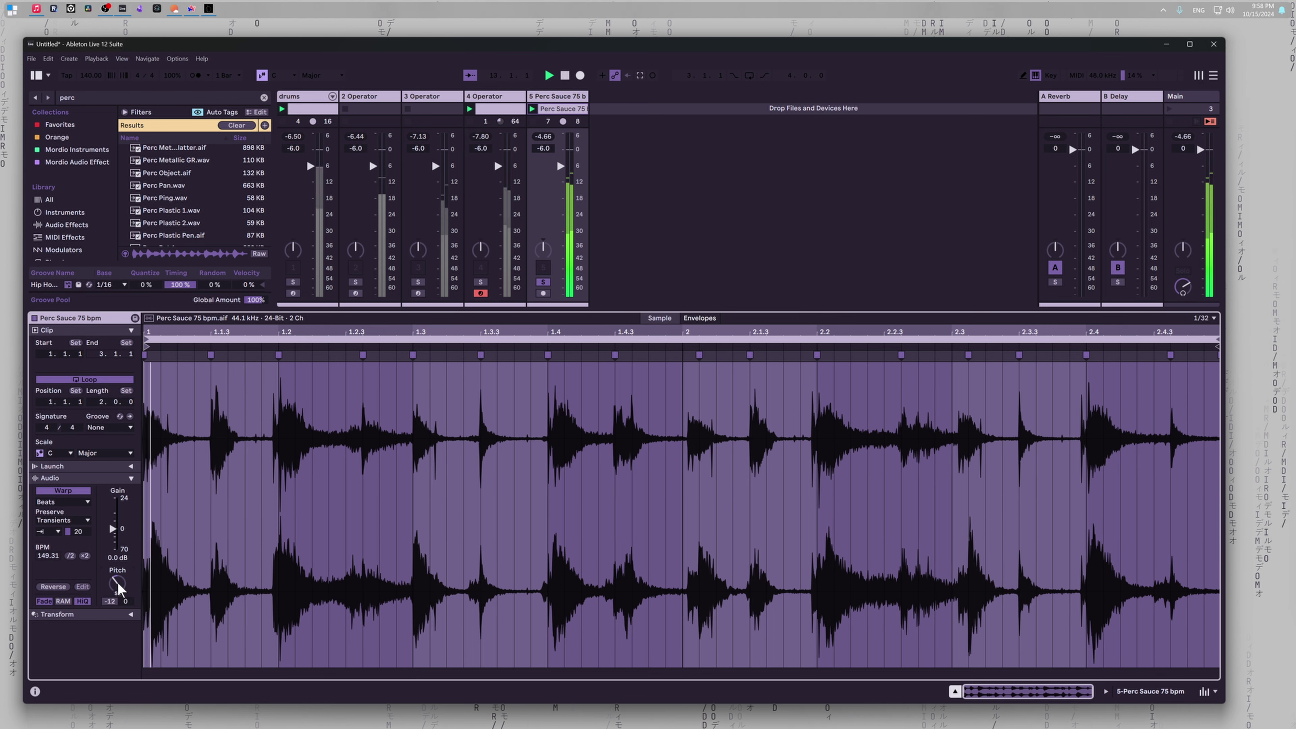
{"action": "left_click_drag", "start_coordinate": [72, 534], "coordinate": [71, 557]}
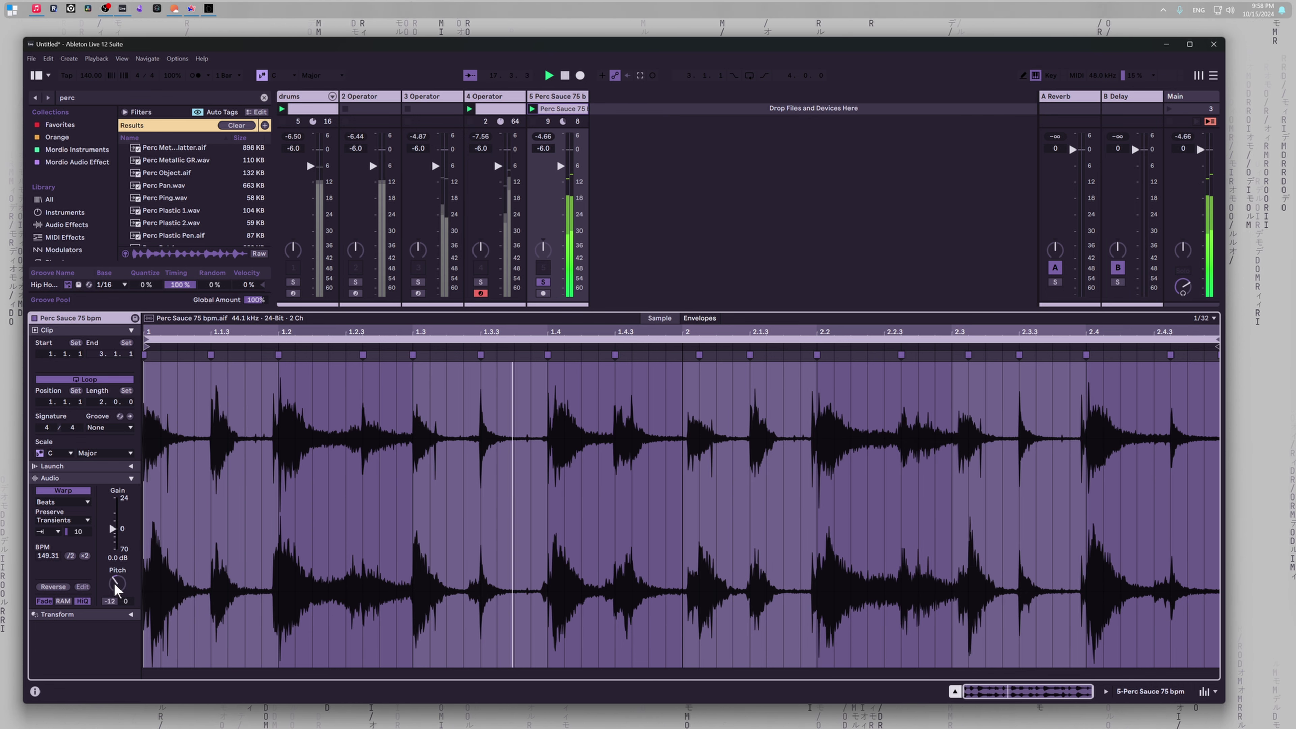
{"action": "key", "text": "shift+Tab"}
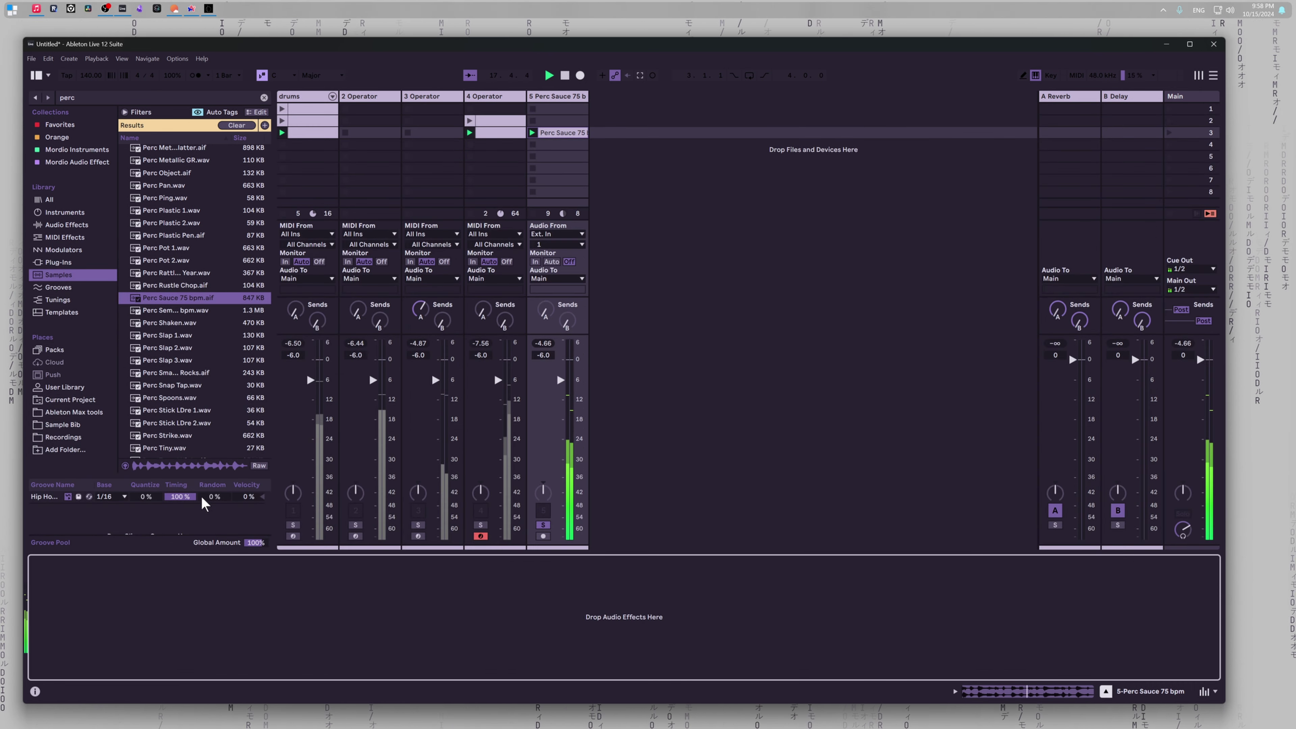
{"action": "left_click", "coordinate": [544, 526]}
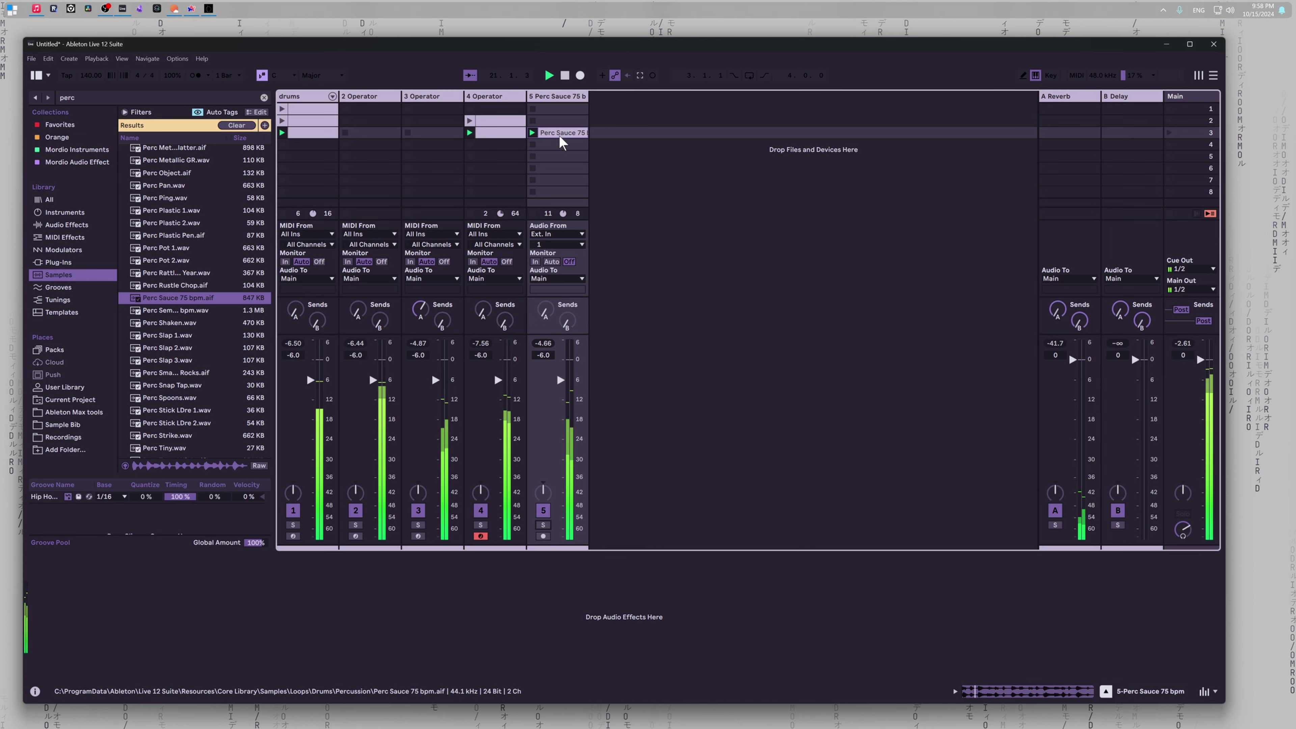
{"action": "key", "text": "shift+Tab"}
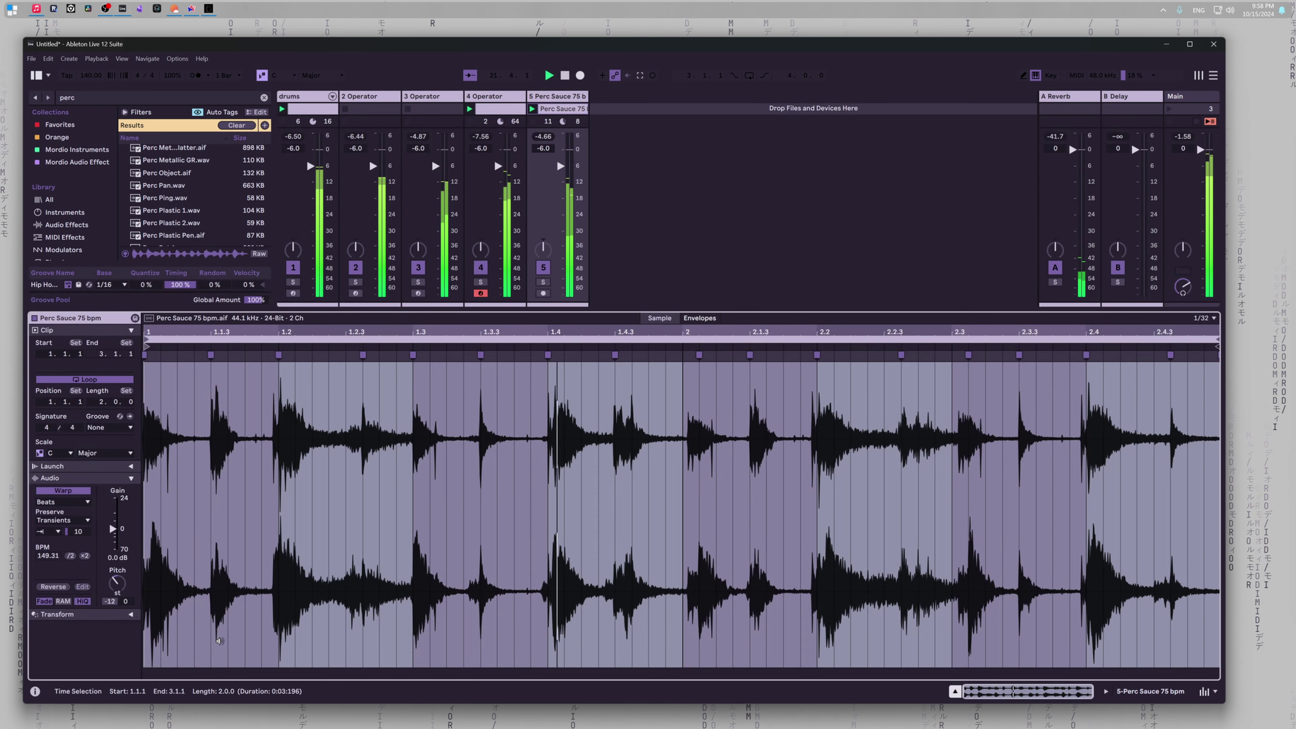
{"action": "double_click", "coordinate": [117, 583]}
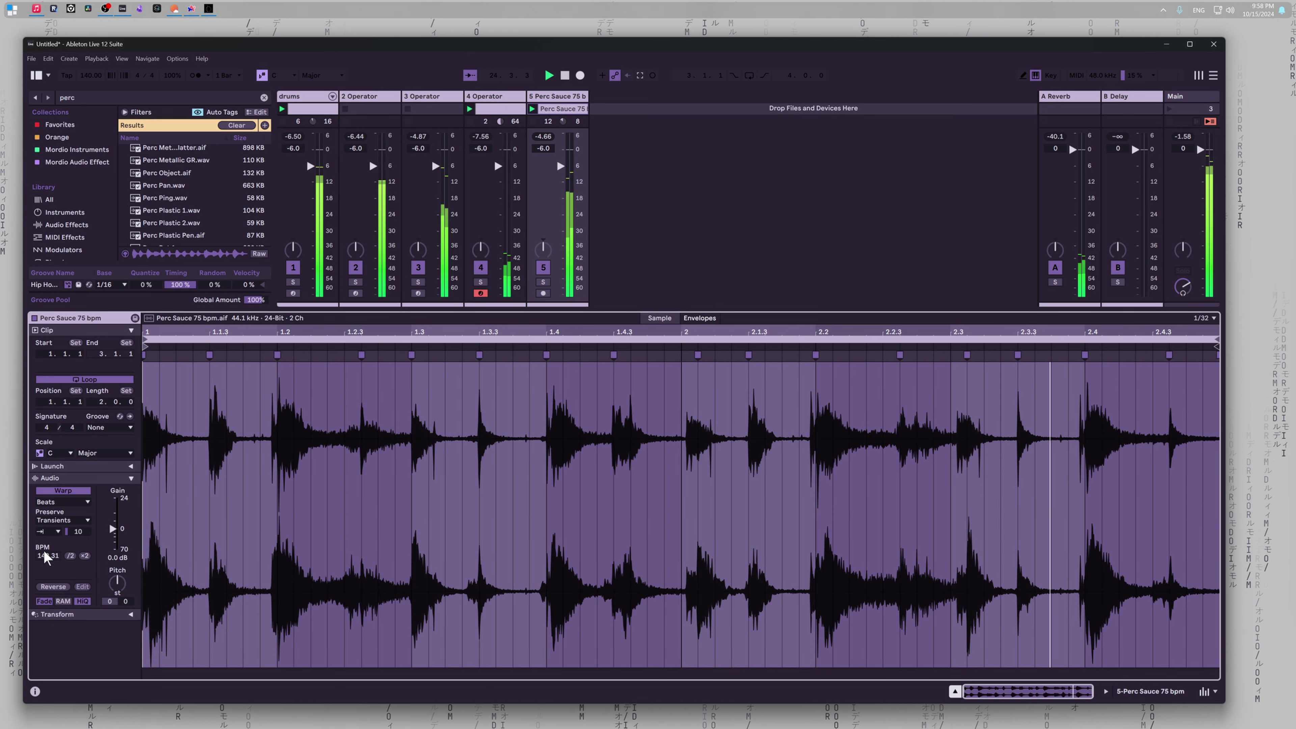
Step: Try the Perc Sauce clip with the Beats Preserve value at 1/16, restarting playback to hear it
{"action": "left_click", "coordinate": [60, 525]}
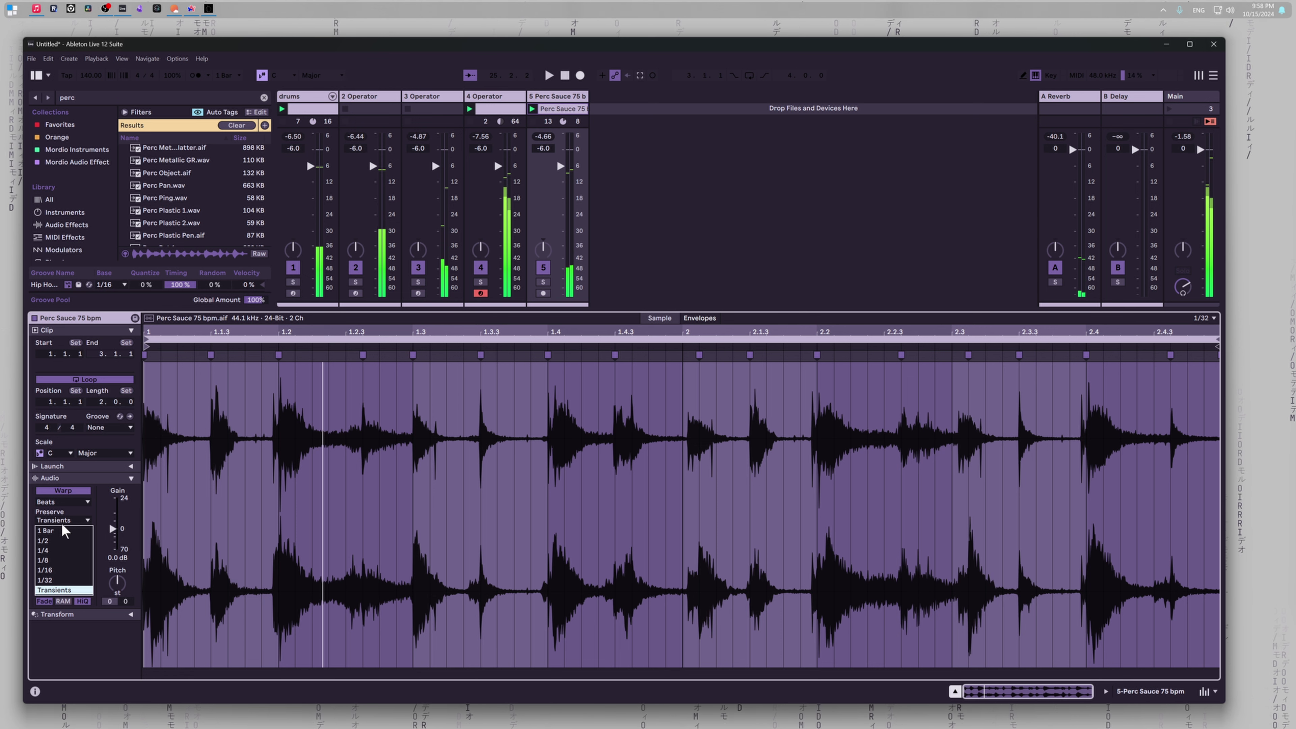
{"action": "left_click", "coordinate": [54, 571]}
{"action": "key", "text": "space"}
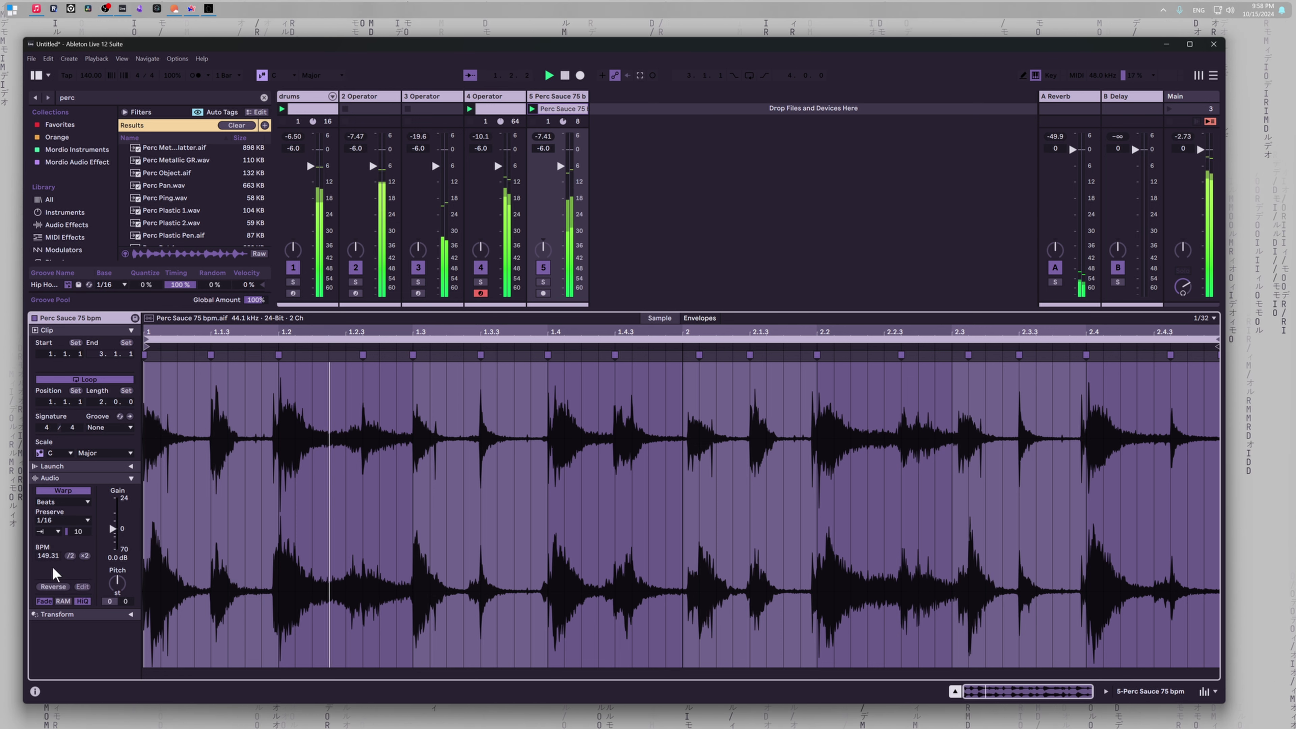
{"action": "key", "text": "space"}
{"action": "left_click", "coordinate": [79, 521]}
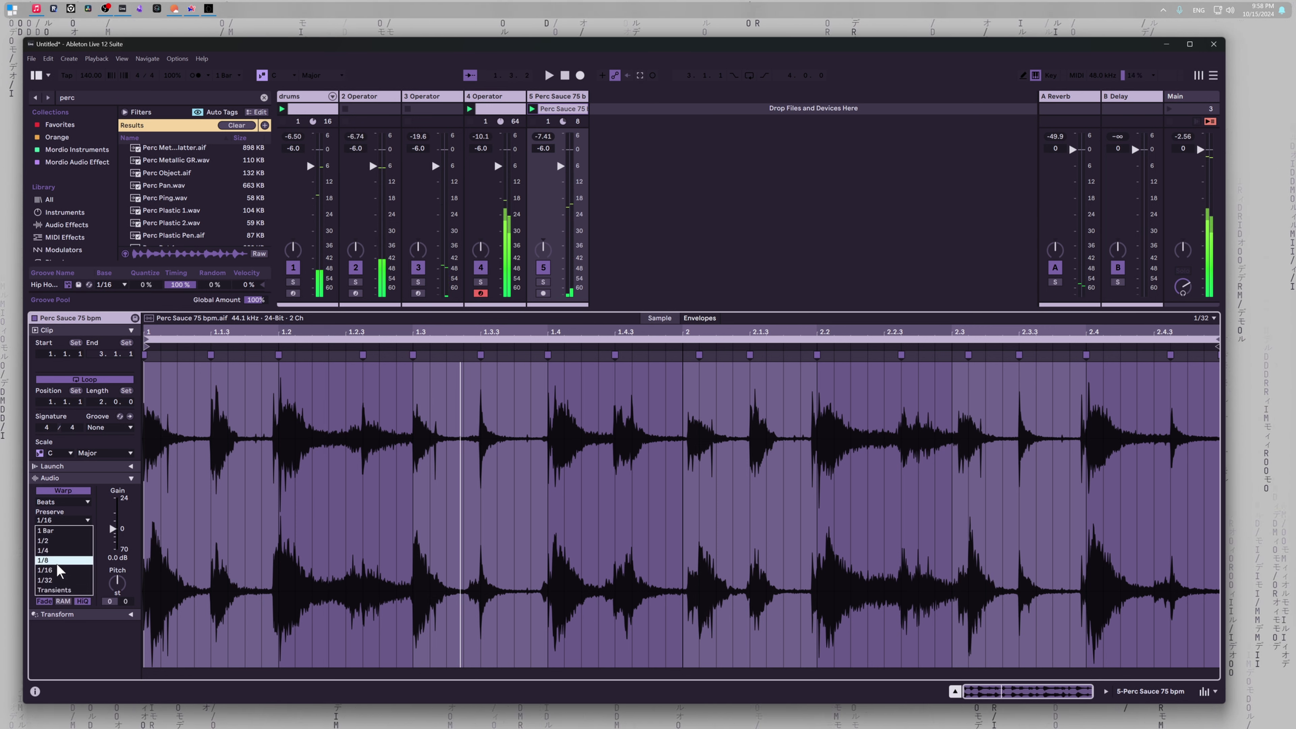
{"action": "left_click", "coordinate": [55, 572]}
{"action": "key", "text": "space"}
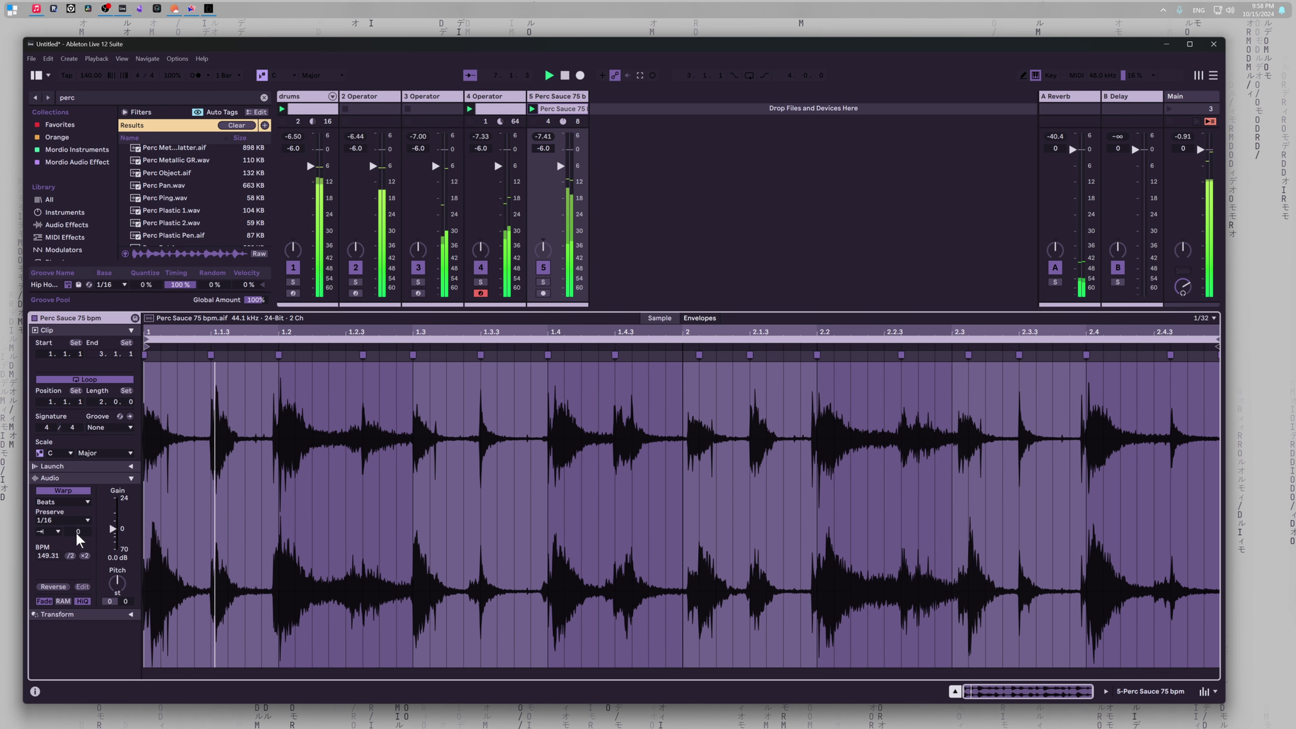
Step: Solo the percussion track, set the clip's Preserve value to 1/8 and transient envelope to 14, and unsolo the track
{"action": "left_click", "coordinate": [544, 282]}
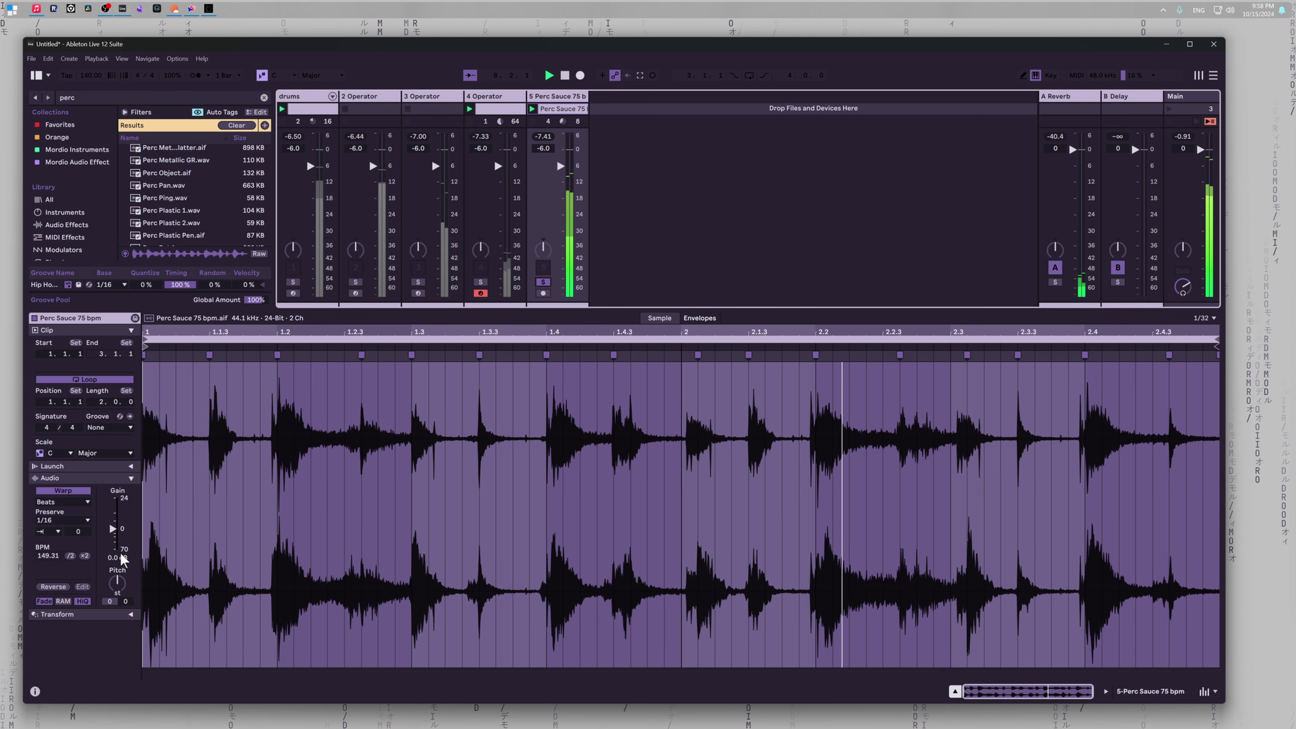
{"action": "mouse_move", "coordinate": [78, 532]}
{"action": "left_mouse_down"}
{"action": "mouse_move", "coordinate": [78, 509]}
{"action": "mouse_move", "coordinate": [78, 525]}
{"action": "left_mouse_up"}
{"action": "left_click_drag", "start_coordinate": [109, 601], "coordinate": [110, 608]}
{"action": "key", "text": "ctrl+z"}
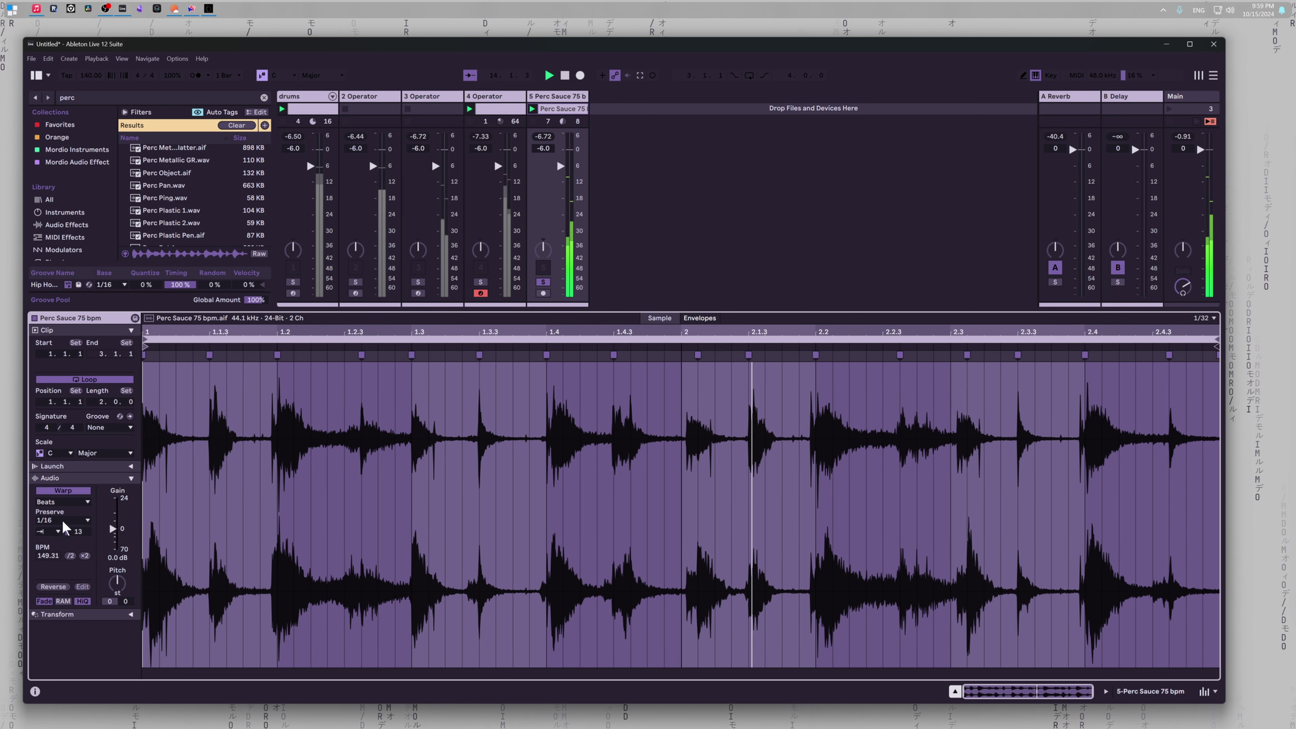
{"action": "left_click", "coordinate": [63, 521]}
{"action": "left_click", "coordinate": [51, 560]}
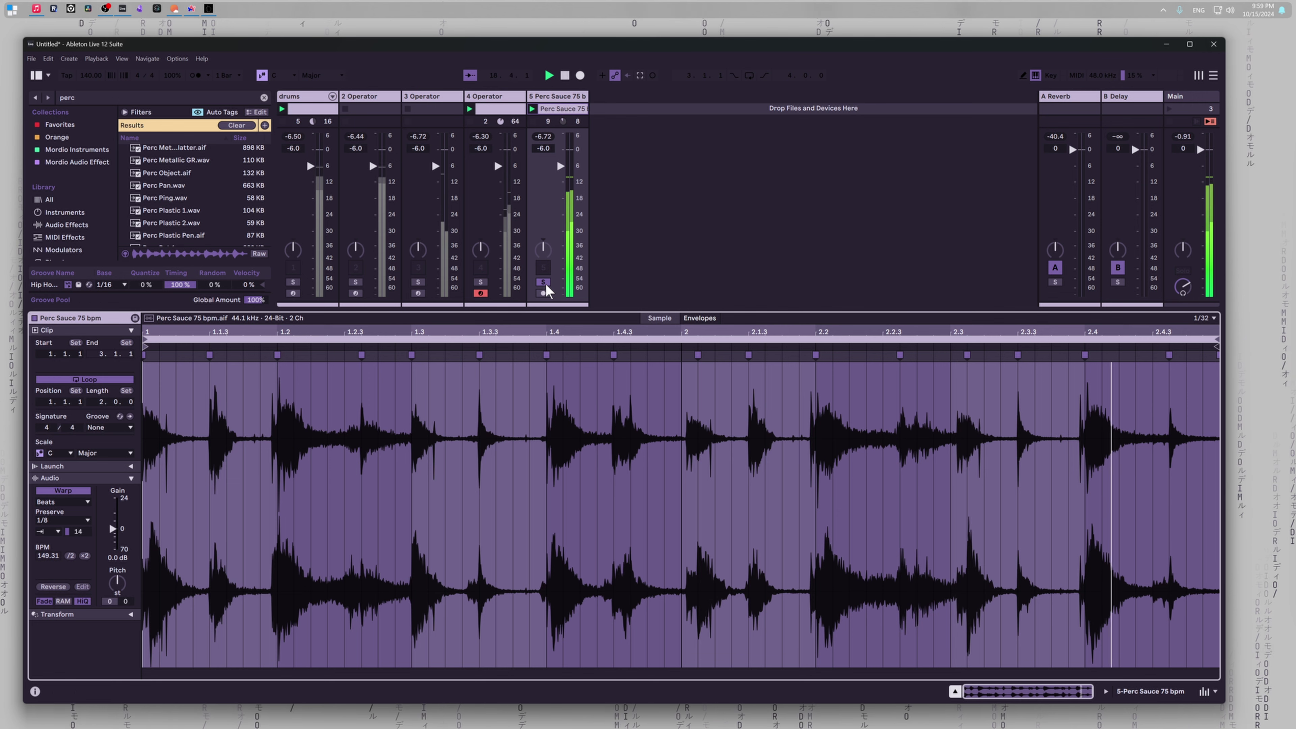
{"action": "left_click", "coordinate": [638, 278]}
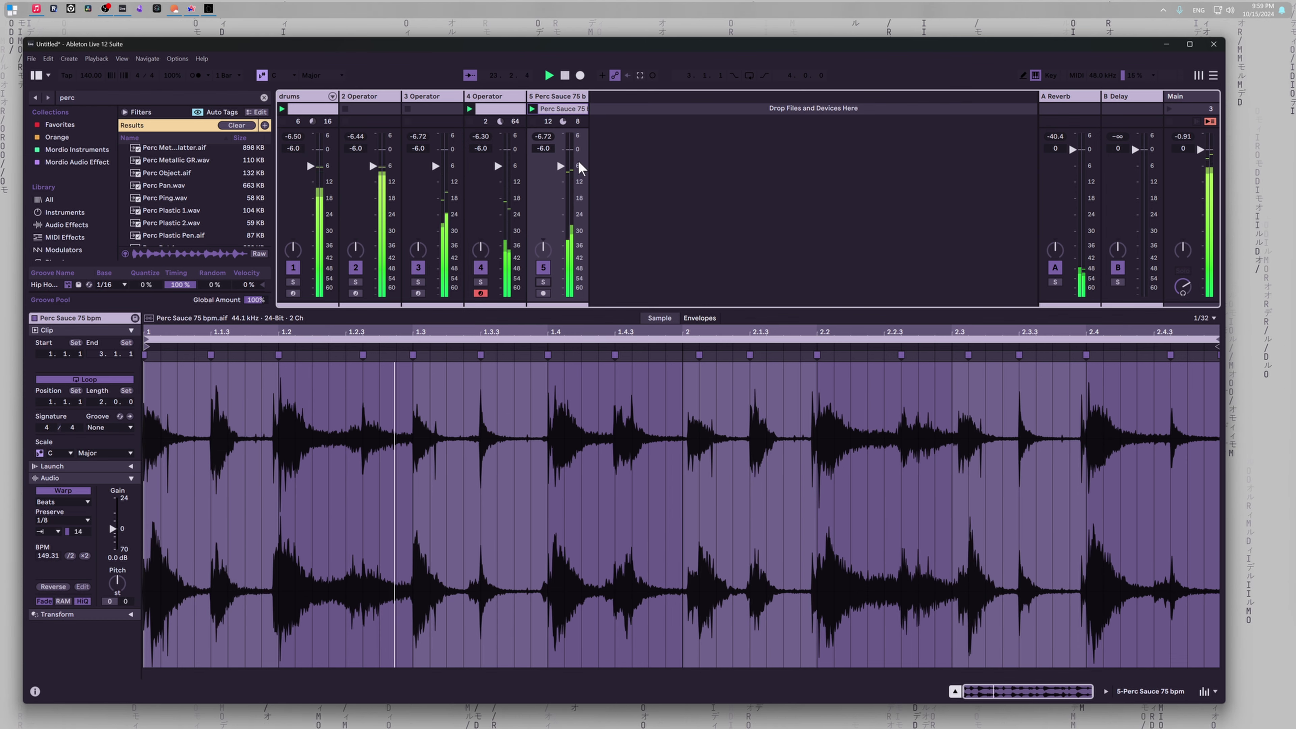
Step: Copy the Perc Sauce clip into scene 1, then launch scene 1 followed by scene 2
{"action": "double_click", "coordinate": [558, 96]}
{"action": "left_click_drag", "start_coordinate": [556, 133], "coordinate": [556, 110]}
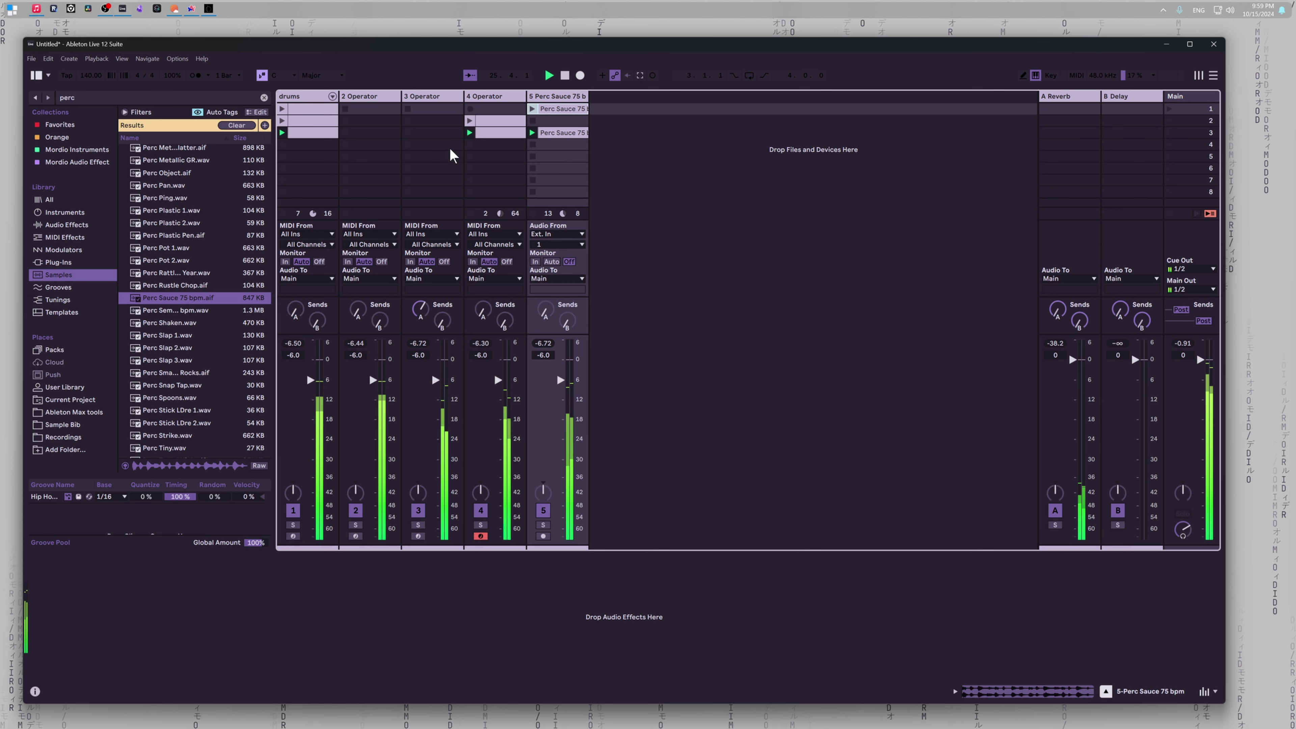
{"action": "left_click", "coordinate": [284, 145]}
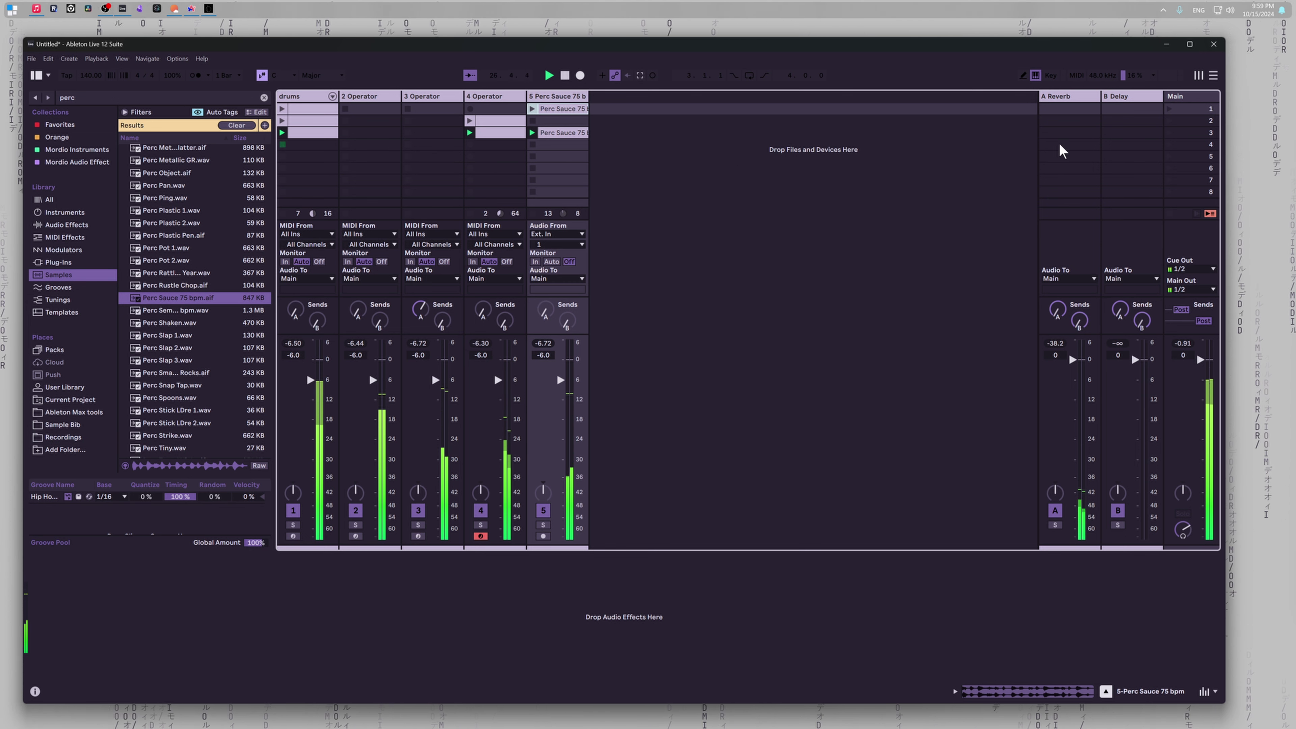
{"action": "left_click", "coordinate": [1170, 109]}
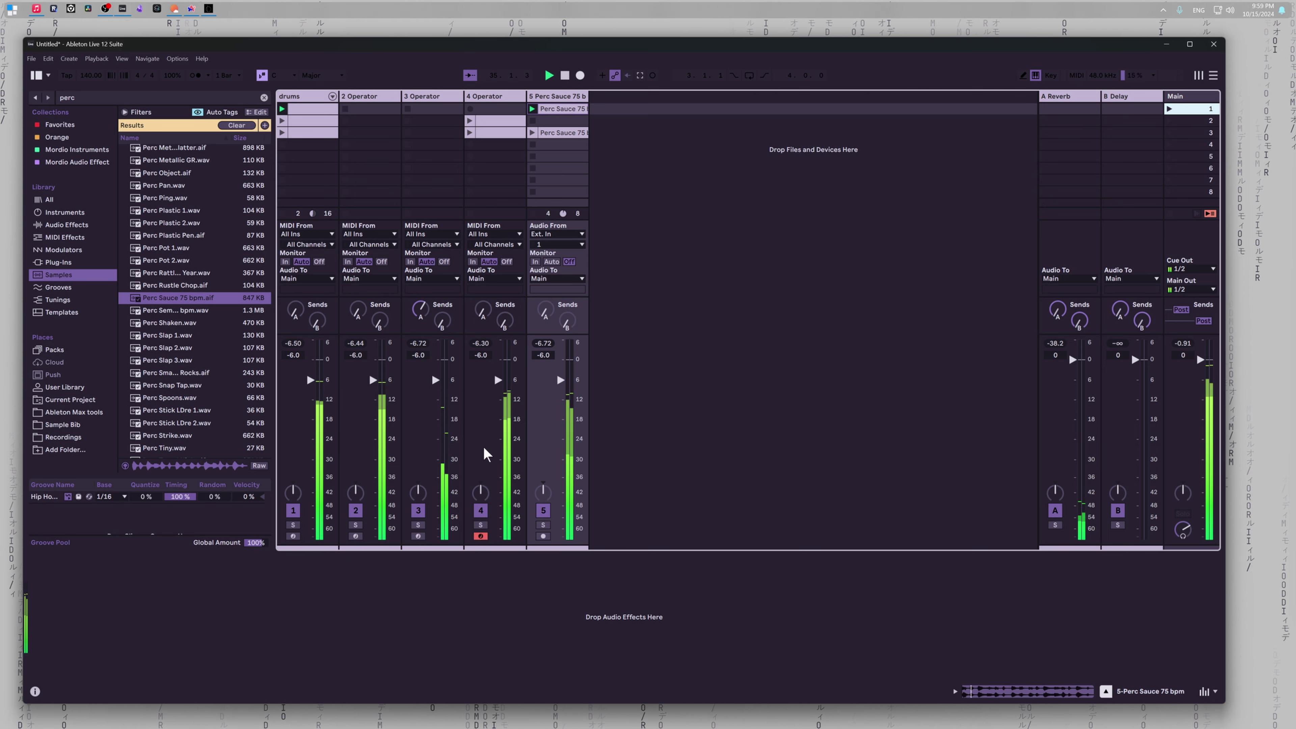
{"action": "left_click", "coordinate": [1169, 121]}
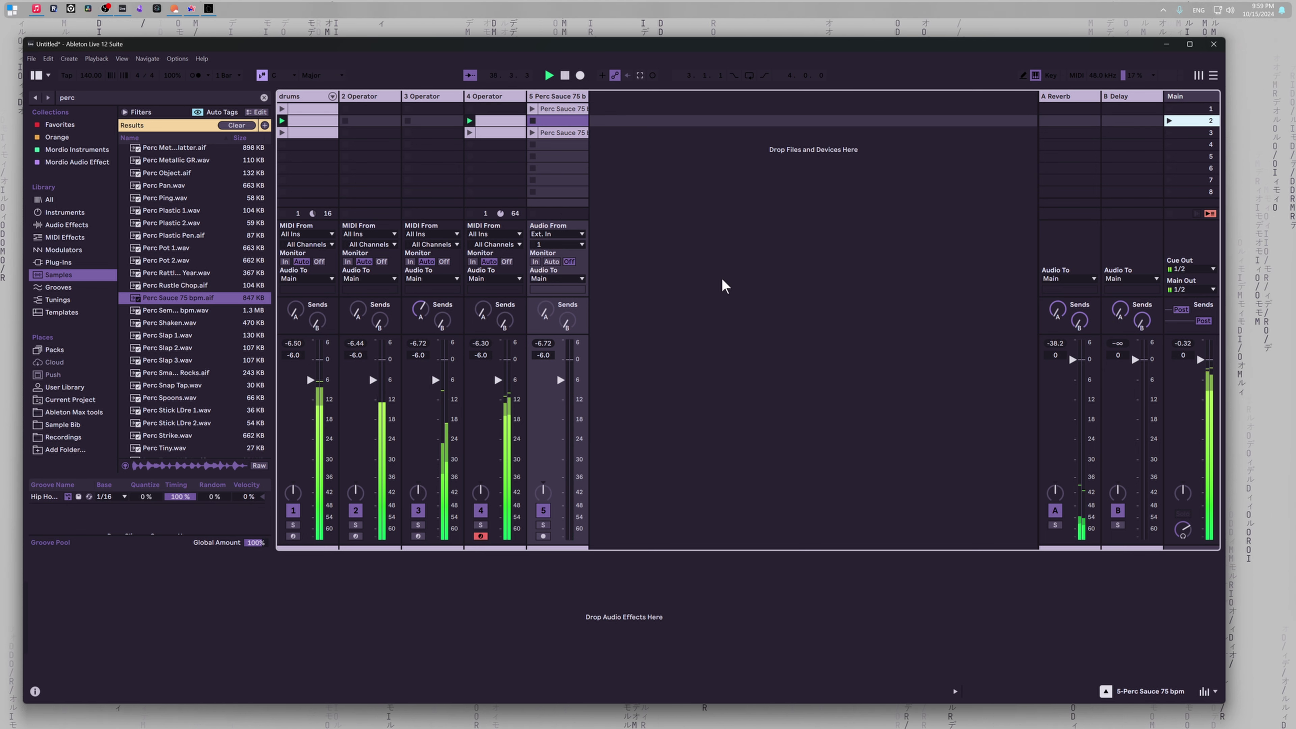
Step: Lower the low-pass filter of the Echo on the 4 Operator track to about 599 Hz
{"action": "left_click", "coordinate": [495, 97]}
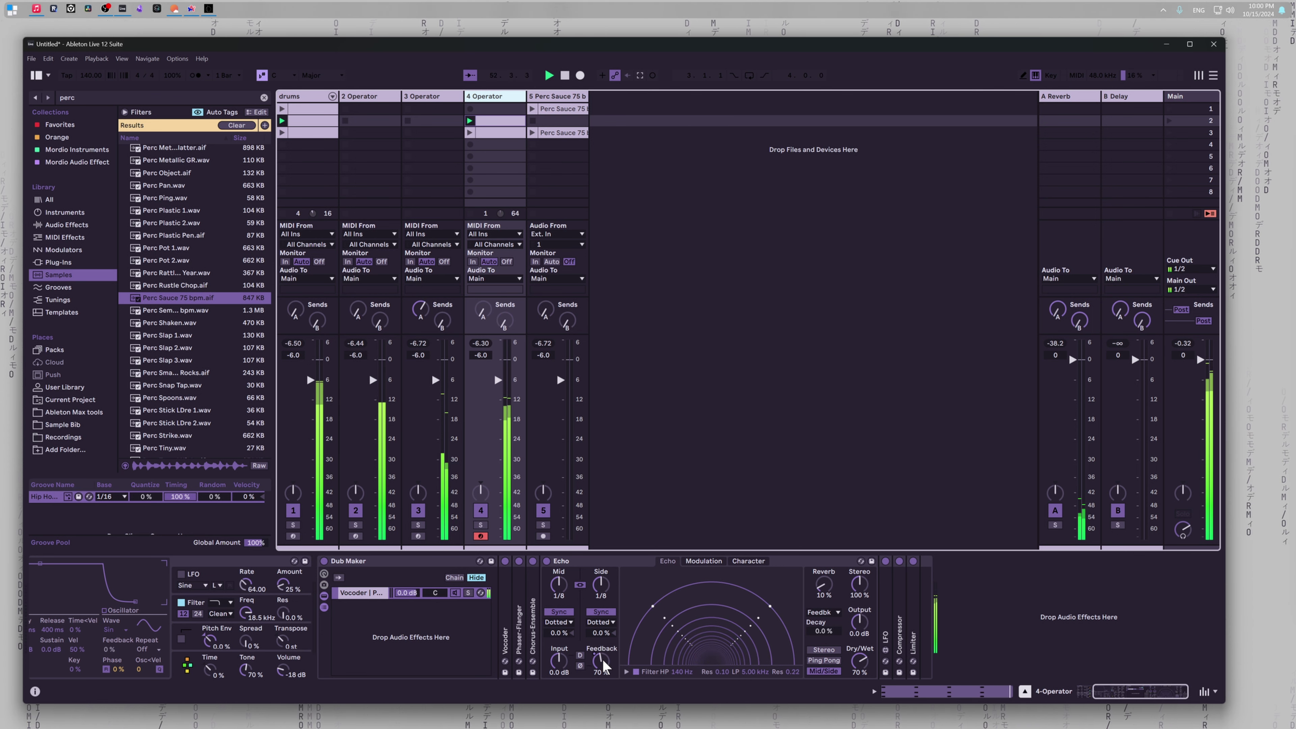
{"action": "left_click", "coordinate": [580, 667]}
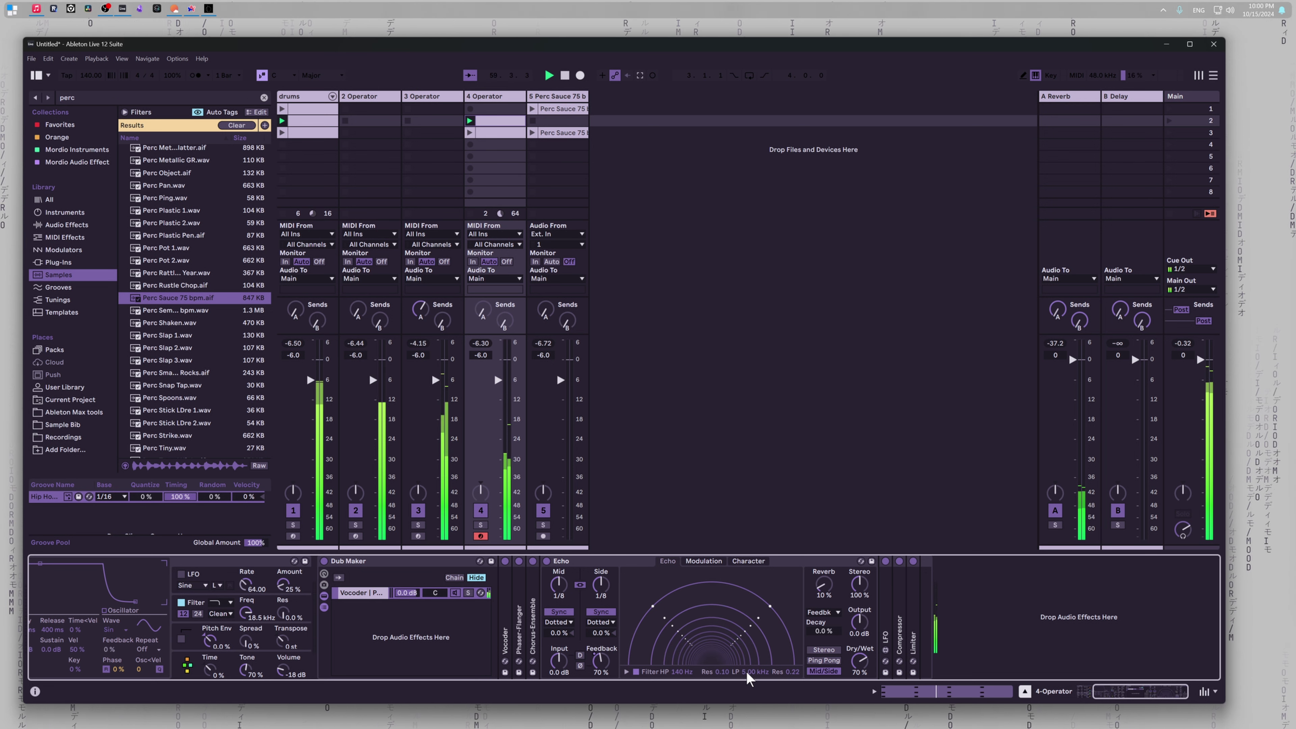
{"action": "left_click_drag", "start_coordinate": [746, 673], "coordinate": [747, 726]}
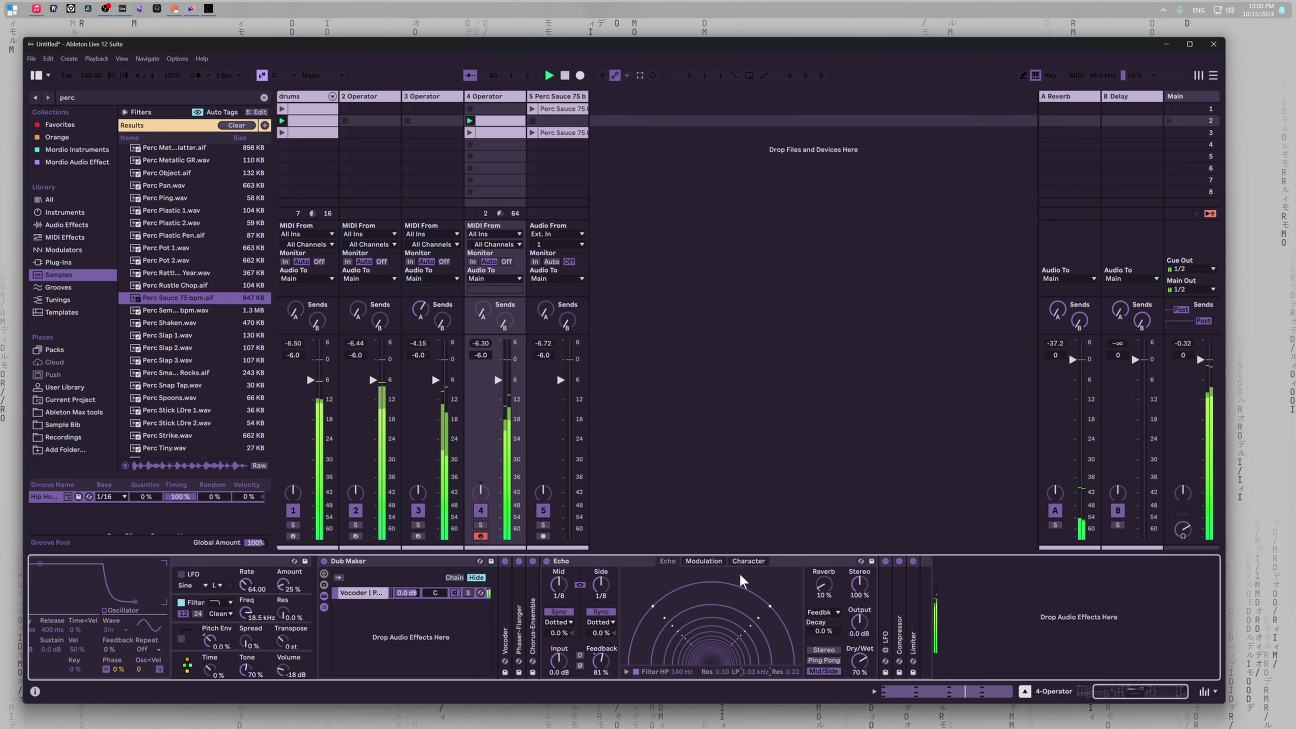
{"action": "left_click", "coordinate": [738, 493]}
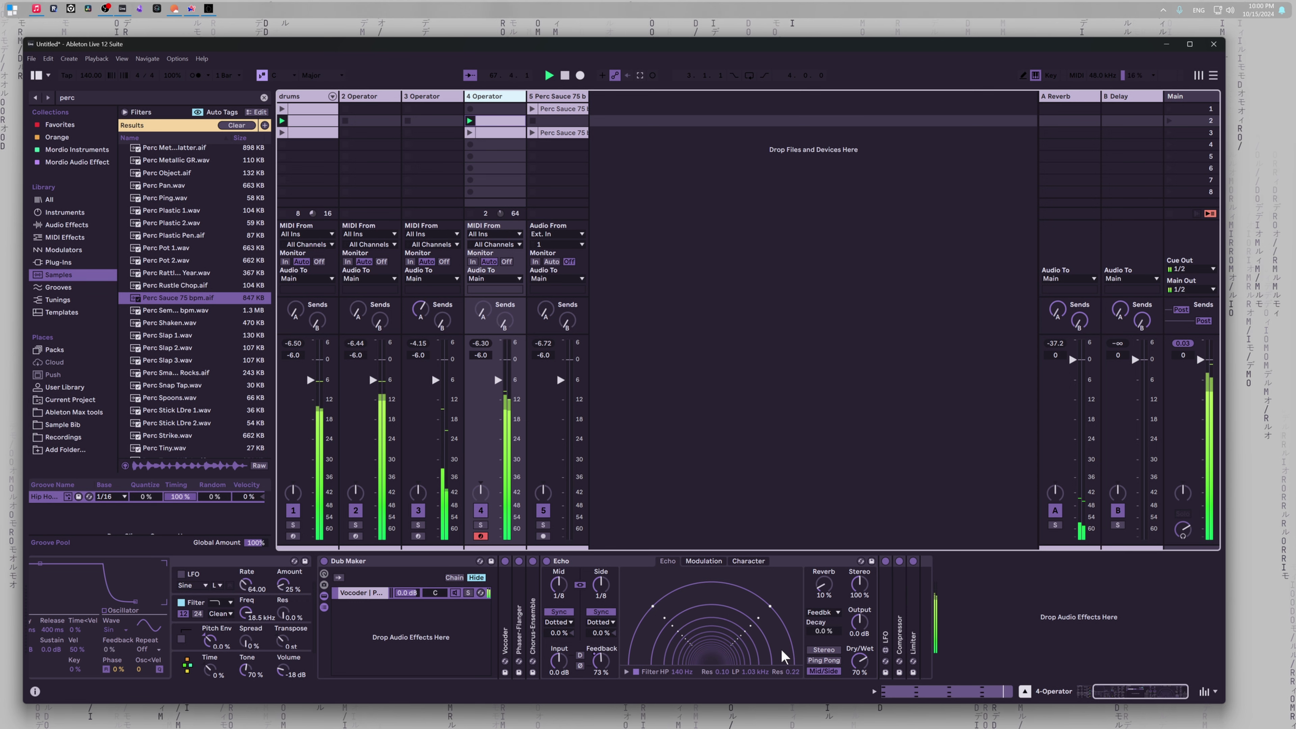
{"action": "left_click_drag", "start_coordinate": [758, 672], "coordinate": [758, 684]}
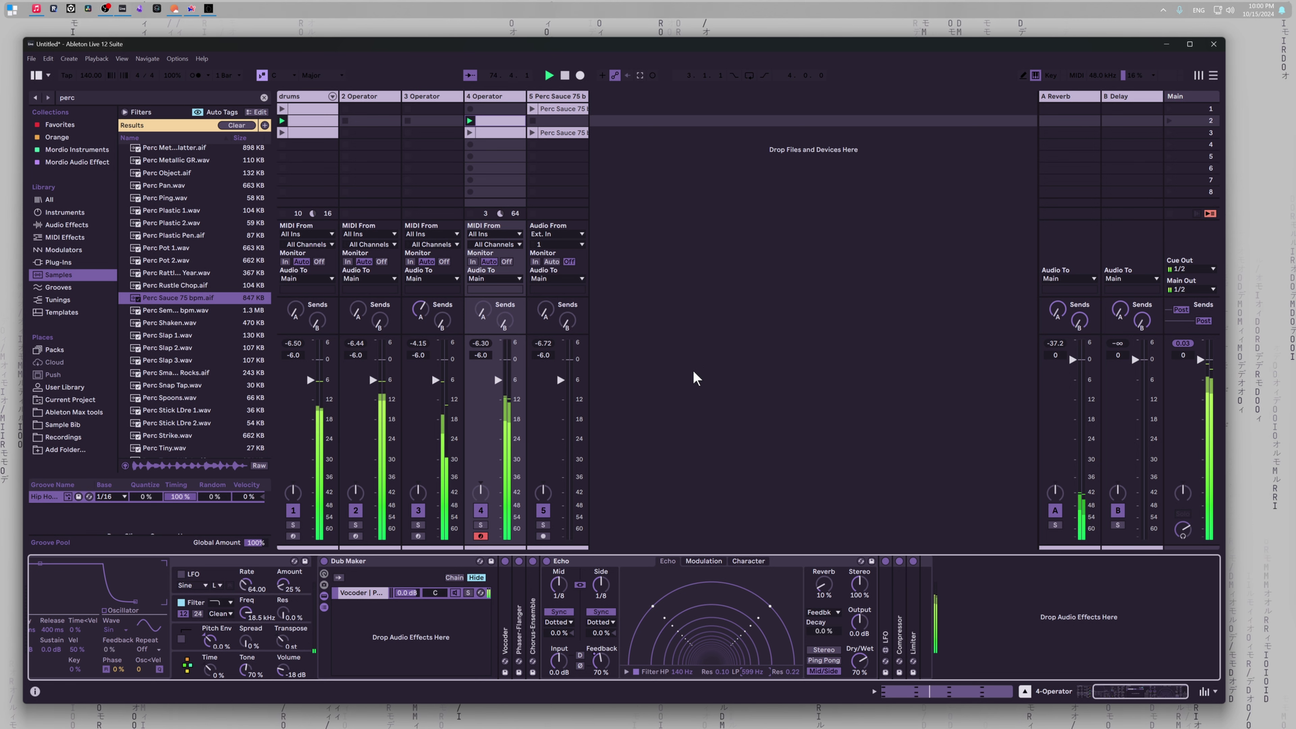
Step: Set the Amount of the Roar device on the drums track to 30%
{"action": "left_click", "coordinate": [305, 97]}
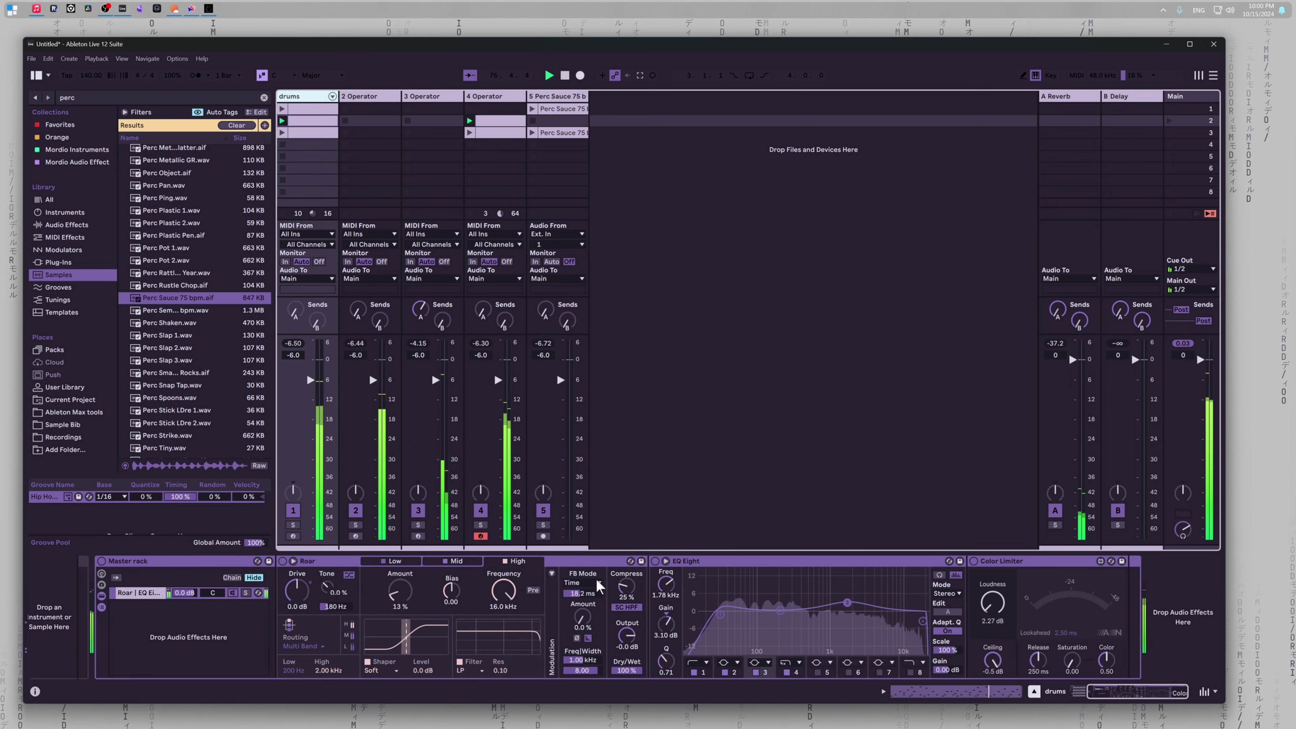
{"action": "left_click_drag", "start_coordinate": [400, 592], "coordinate": [400, 565]}
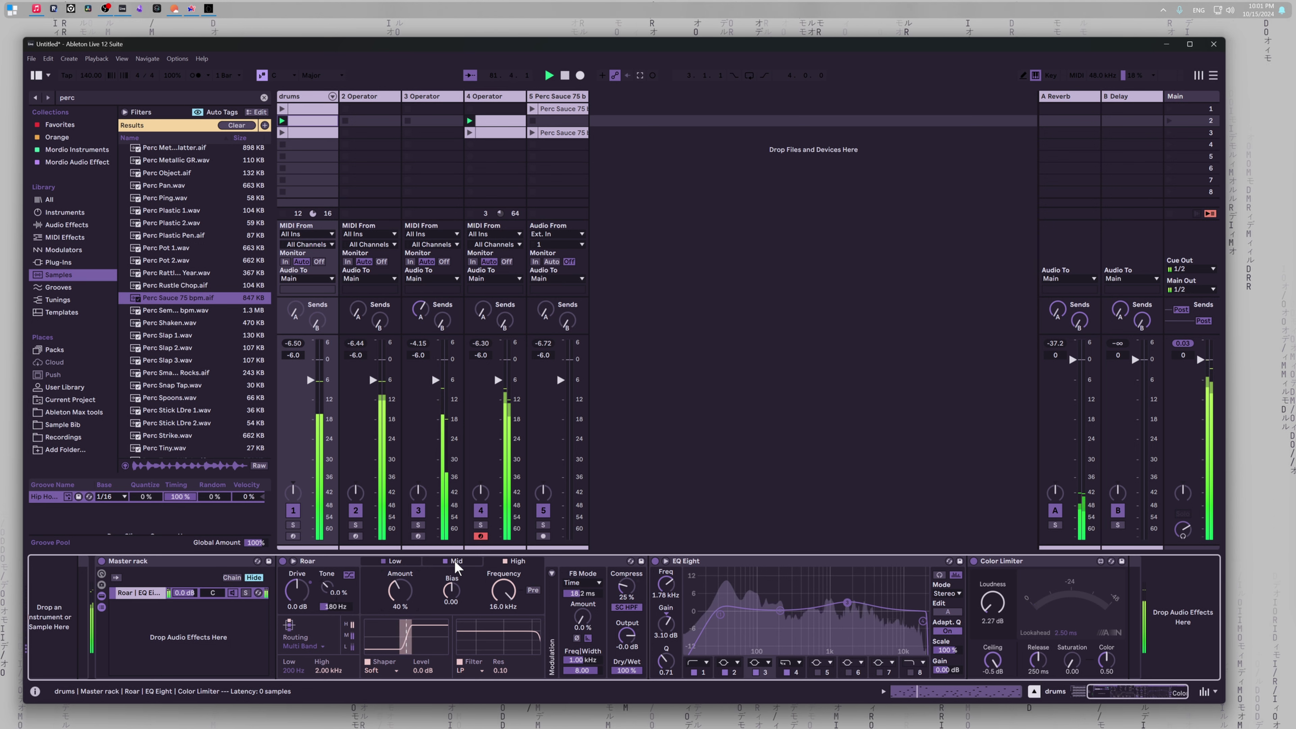
{"action": "mouse_move", "coordinate": [413, 608]}
{"action": "left_mouse_down"}
{"action": "mouse_move", "coordinate": [413, 628]}
{"action": "mouse_move", "coordinate": [413, 586]}
{"action": "mouse_move", "coordinate": [399, 590]}
{"action": "left_mouse_up"}
{"action": "left_click", "coordinate": [753, 453]}
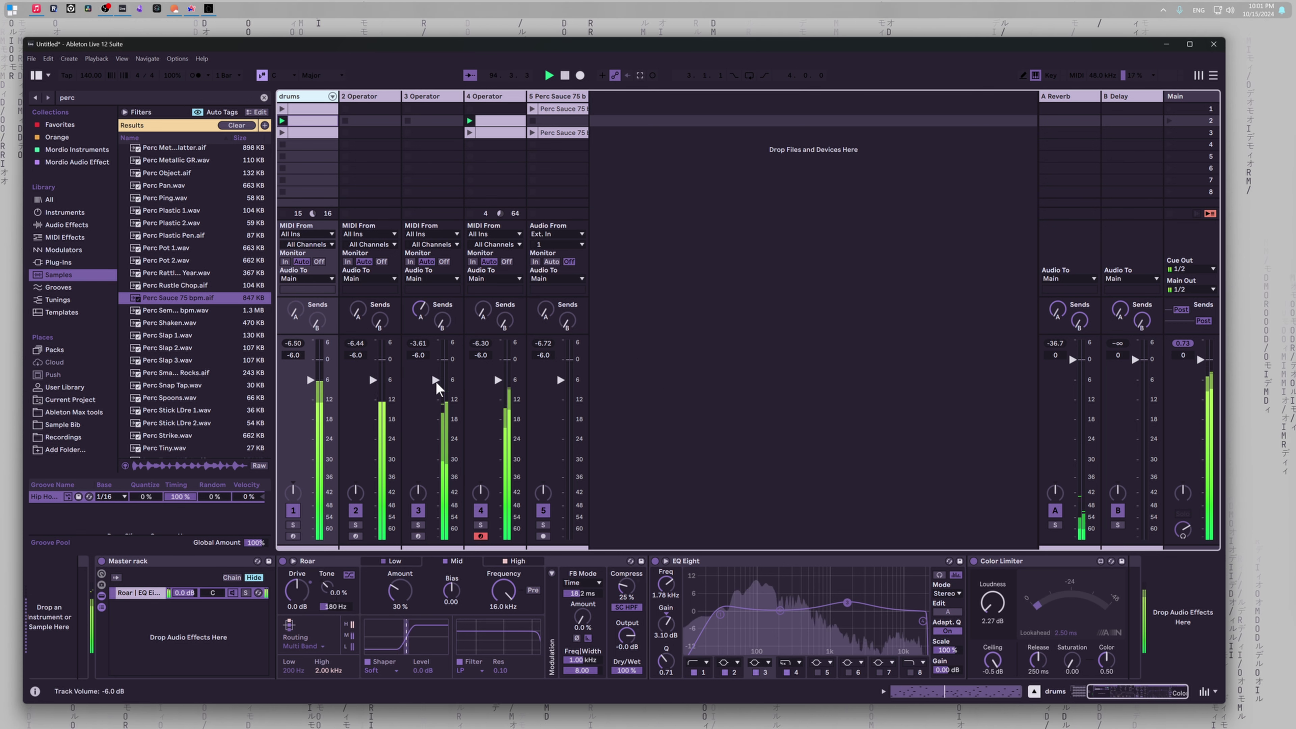
Step: Lower the volume of the 4 Operator track to -8.8 dB
{"action": "left_click_drag", "start_coordinate": [496, 379], "coordinate": [498, 385]}
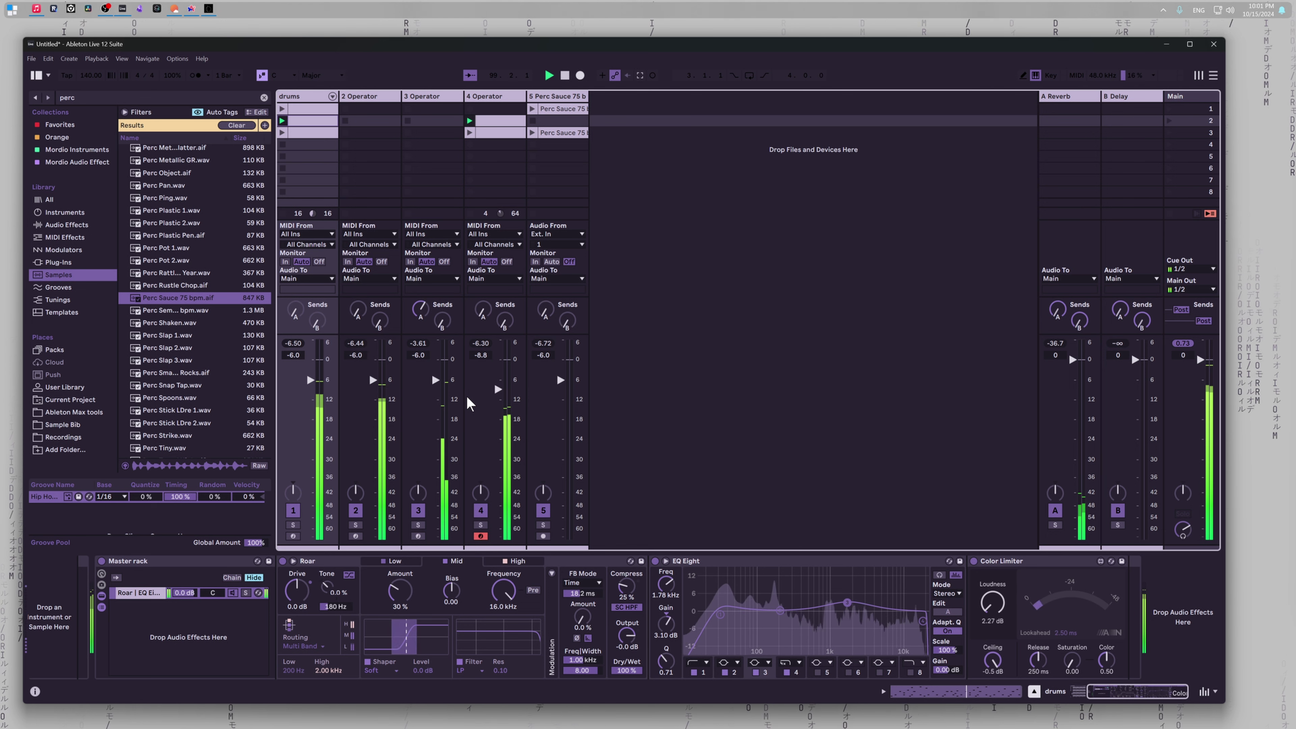
Step: Export the Sting pattern as a clip into scene 1 on both the 3 Operator and 2 Operator tracks
{"action": "left_click", "coordinate": [431, 121]}
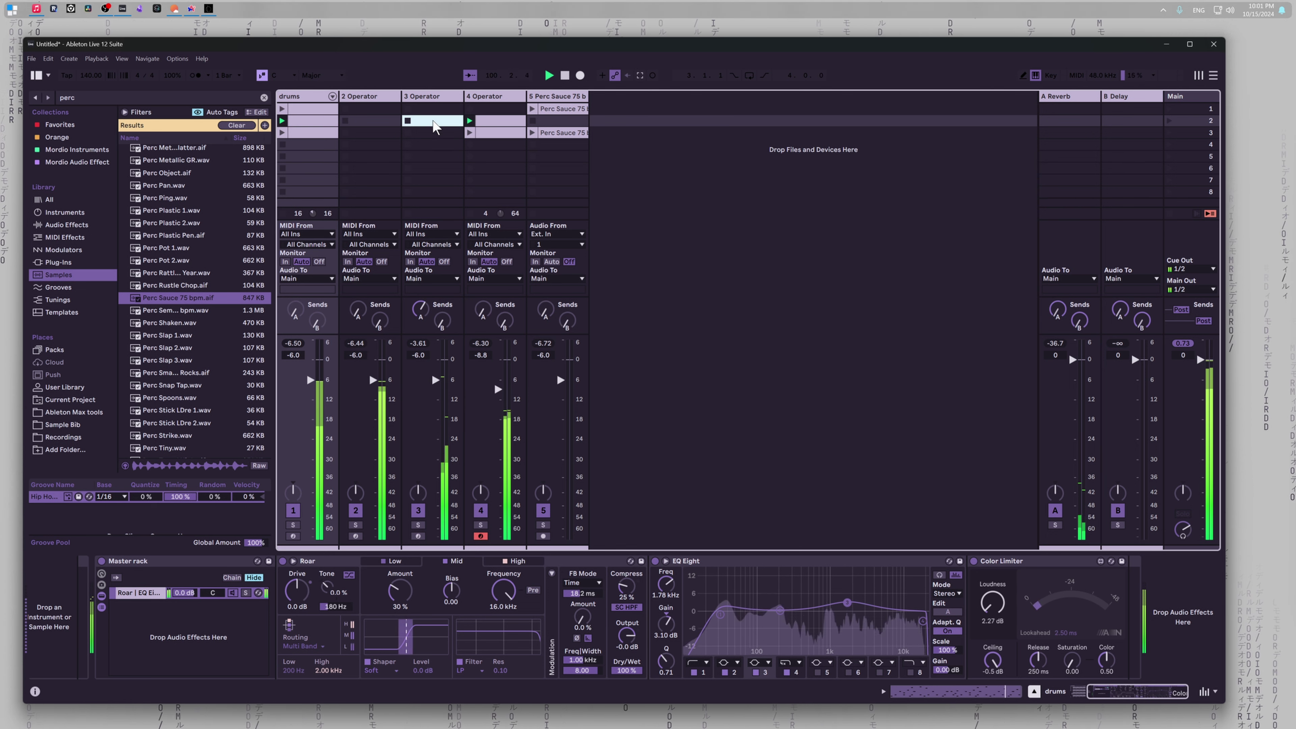
{"action": "scroll", "coordinate": [217, 627], "scroll_direction": "left", "scroll_amount": 10}
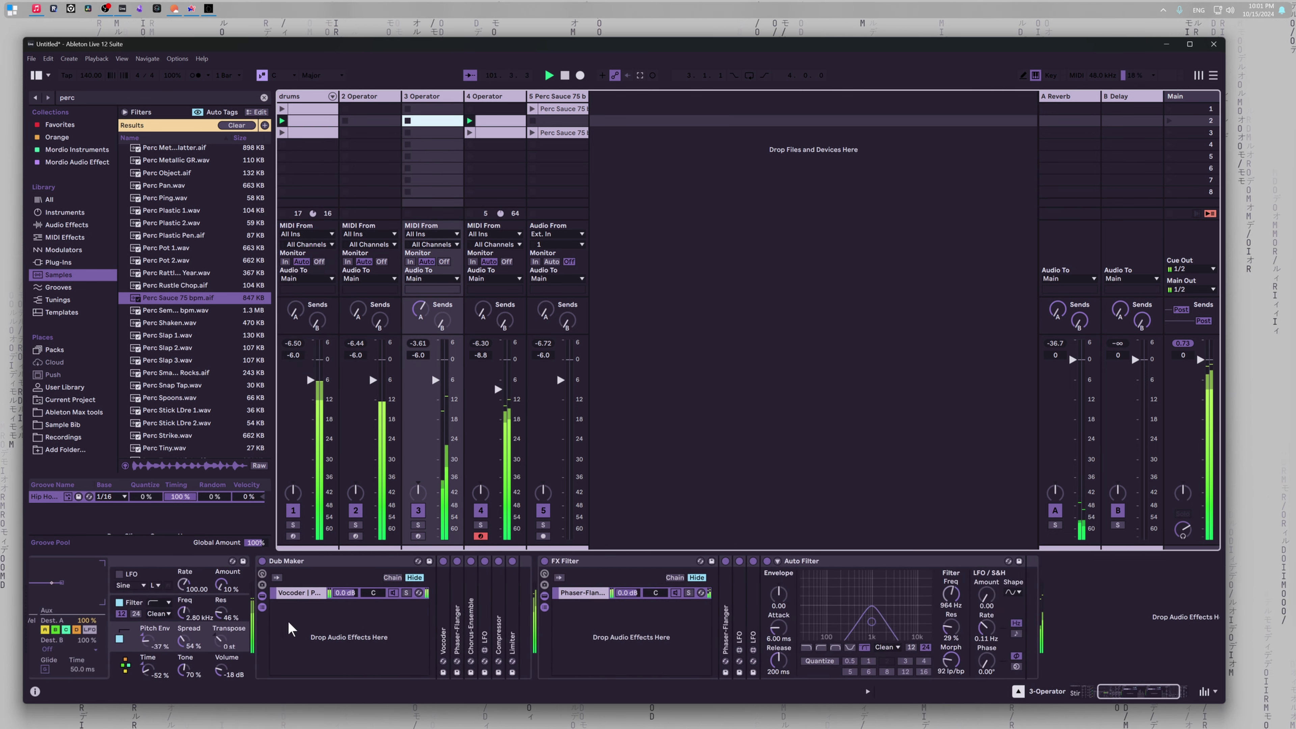
{"action": "scroll", "coordinate": [234, 604], "scroll_direction": "left", "scroll_amount": 2}
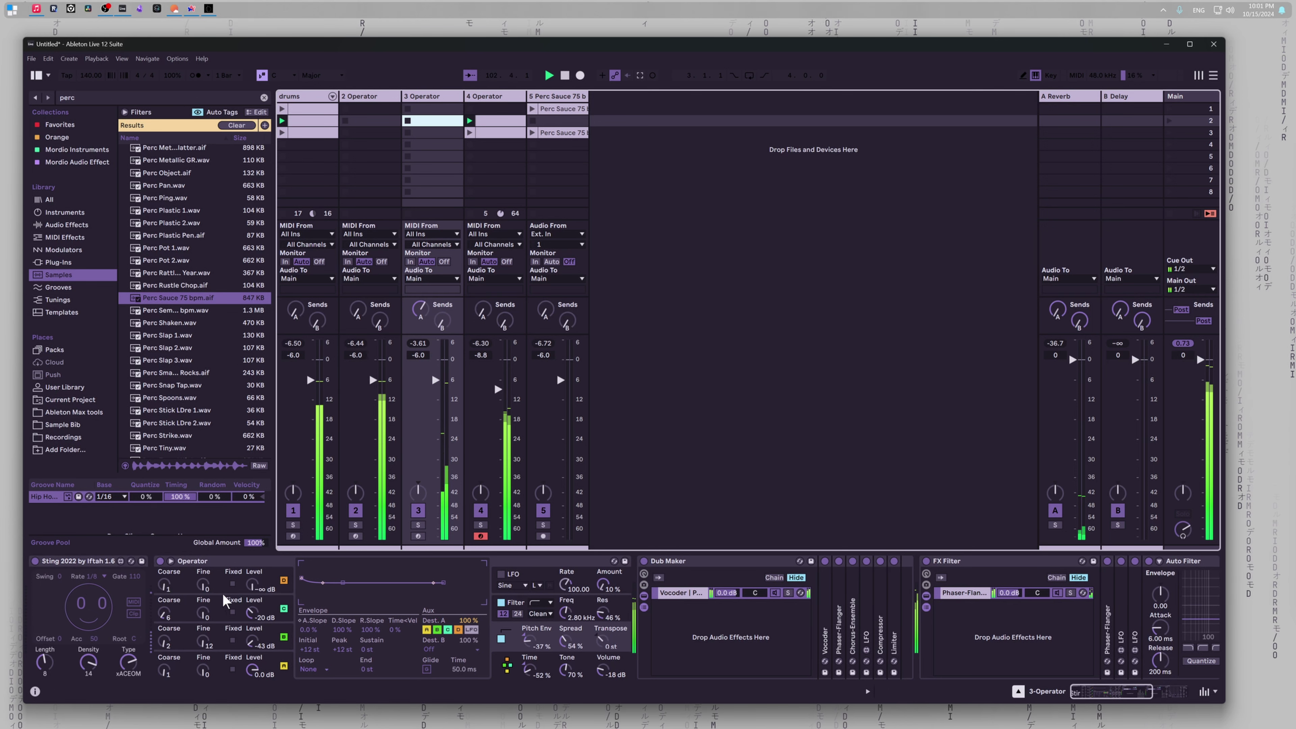
{"action": "left_click", "coordinate": [134, 613]}
{"action": "left_click", "coordinate": [373, 102]}
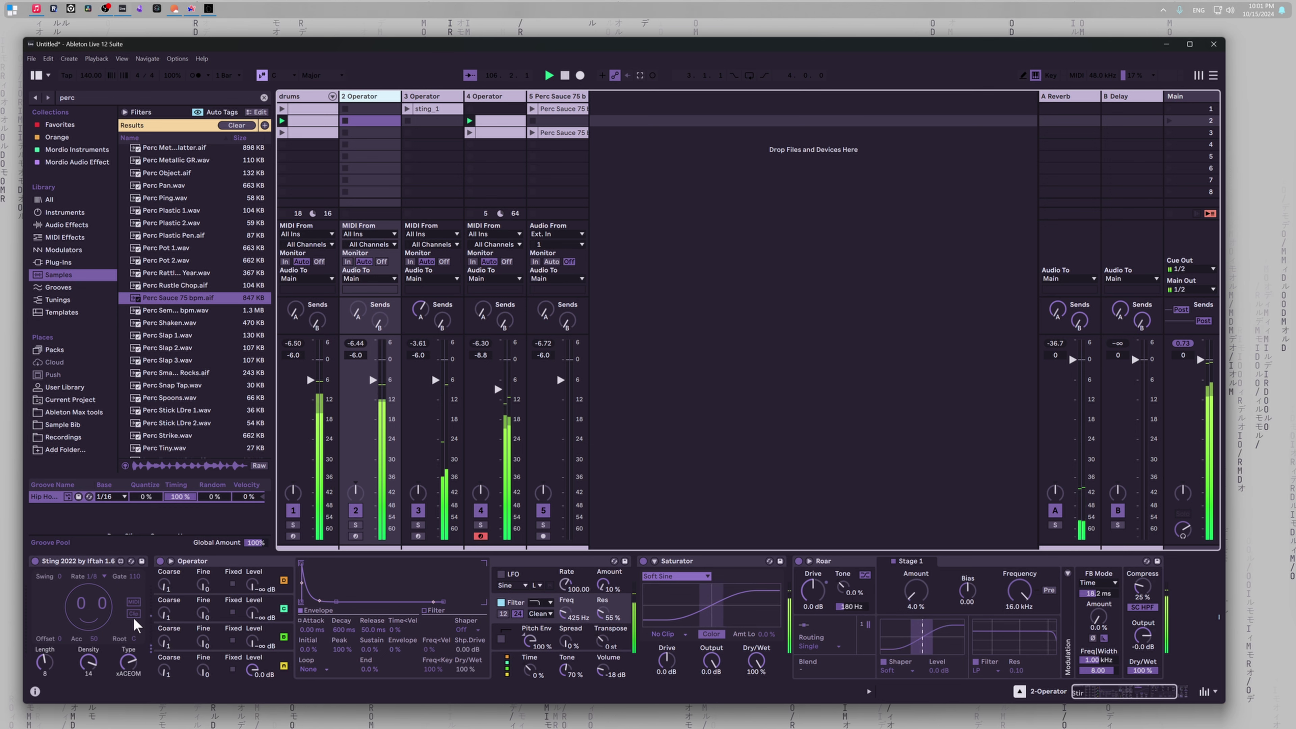
{"action": "left_click", "coordinate": [135, 614]}
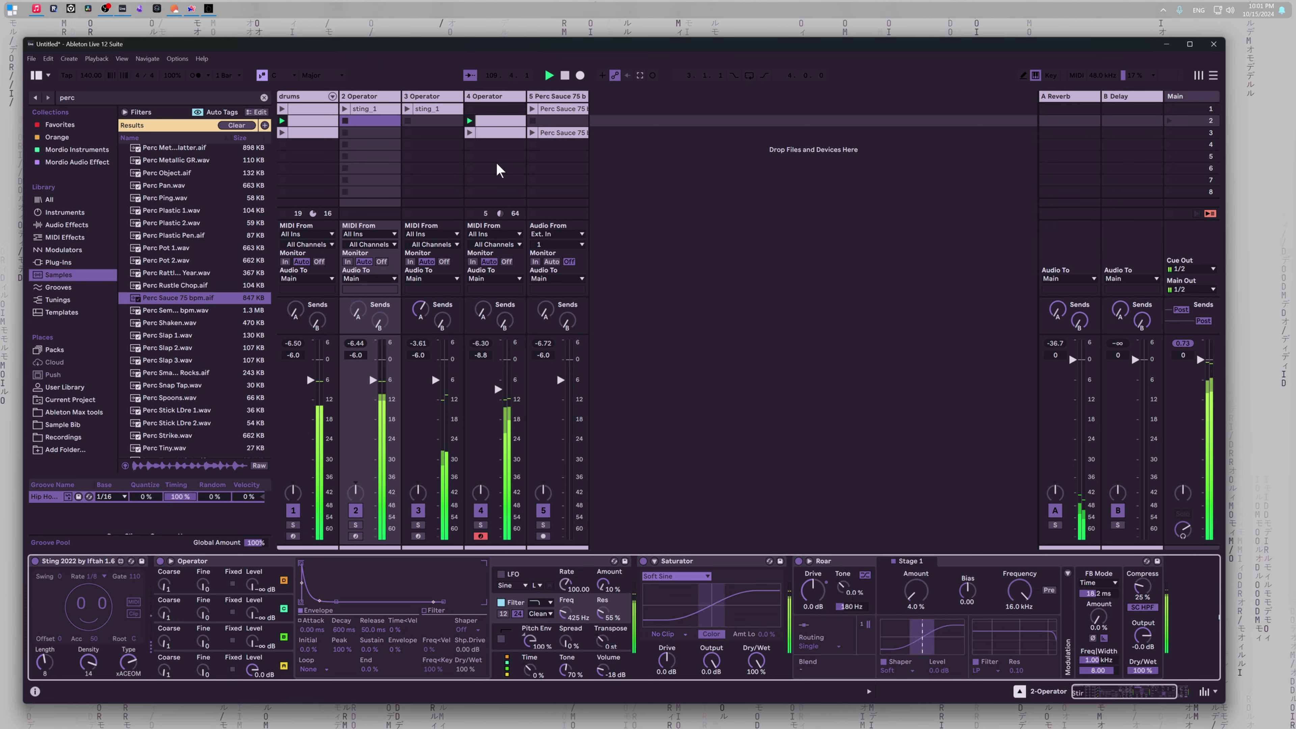
Step: Duplicate the sting_1 clip on the 2 Operator track down into scenes 2, 3 and 4
{"action": "left_click", "coordinate": [386, 114]}
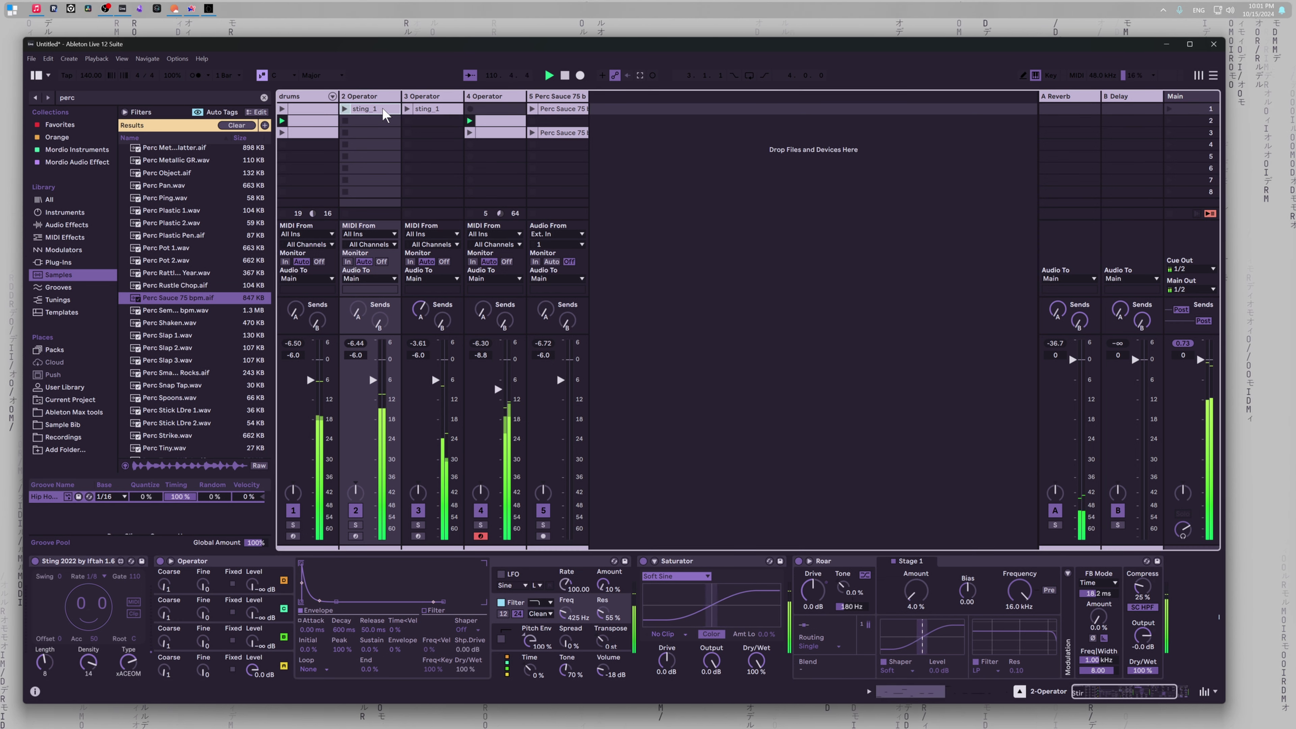
{"action": "key", "text": "ctrl+d"}
{"action": "key", "text": "ctrl+d"}
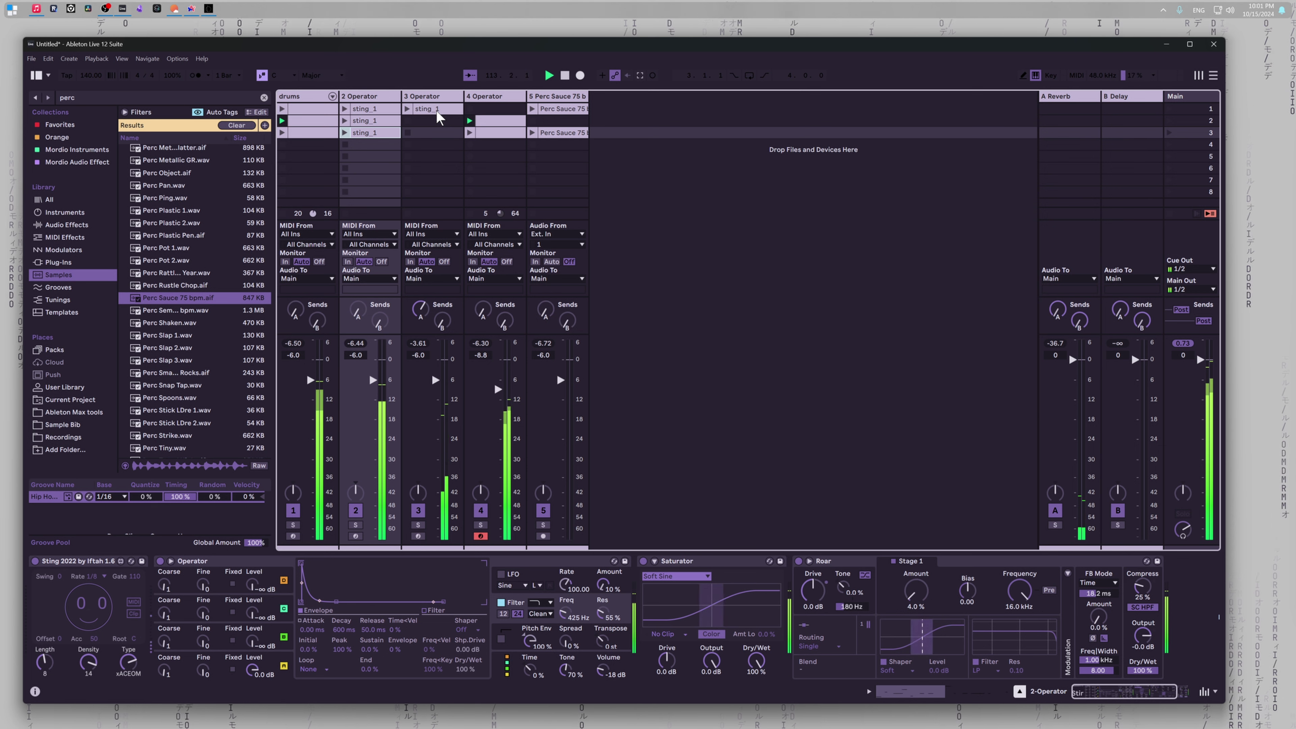
{"action": "key", "text": "ctrl+d"}
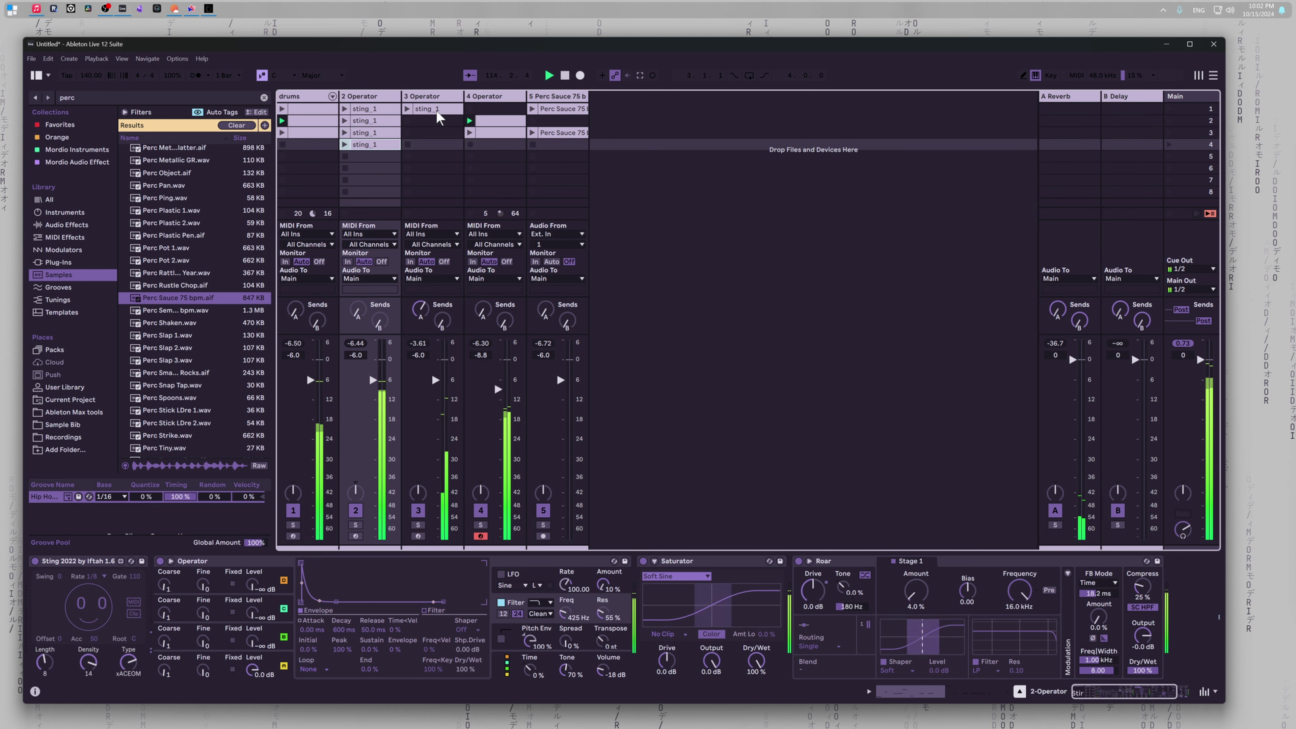
Step: Fill scenes 2 and 3 of the 3 Operator track with the sting_1 clip and delete its clip in scene 1
{"action": "left_click_drag", "start_coordinate": [393, 148], "coordinate": [430, 120]}
{"action": "key", "text": "ctrl+d"}
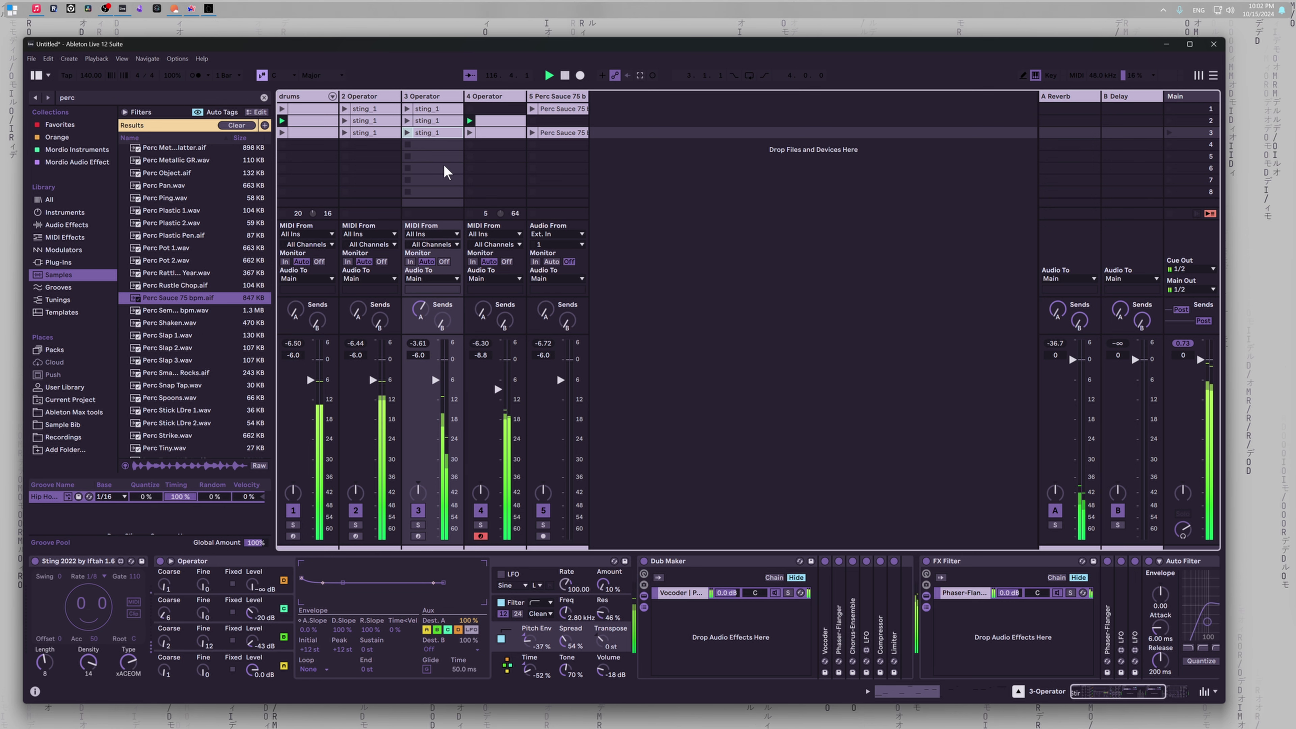
{"action": "left_click", "coordinate": [430, 111]}
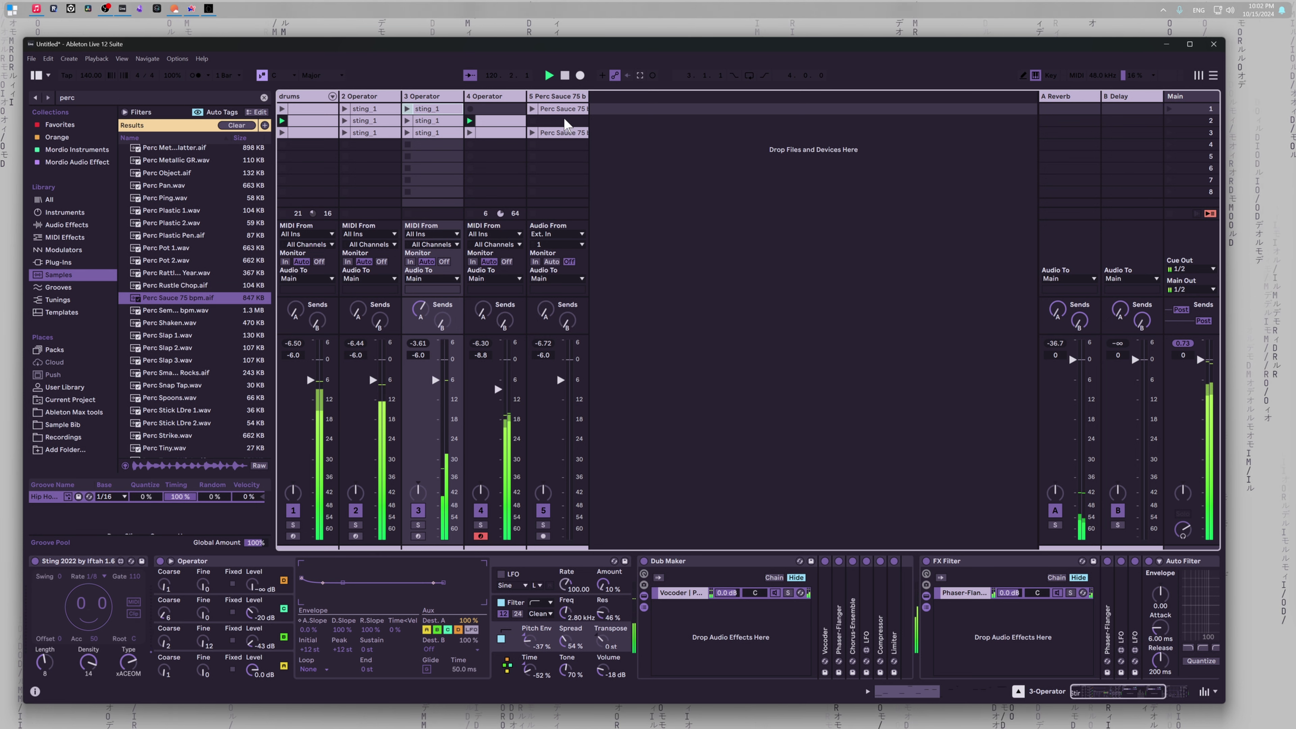
{"action": "key", "text": "Delete"}
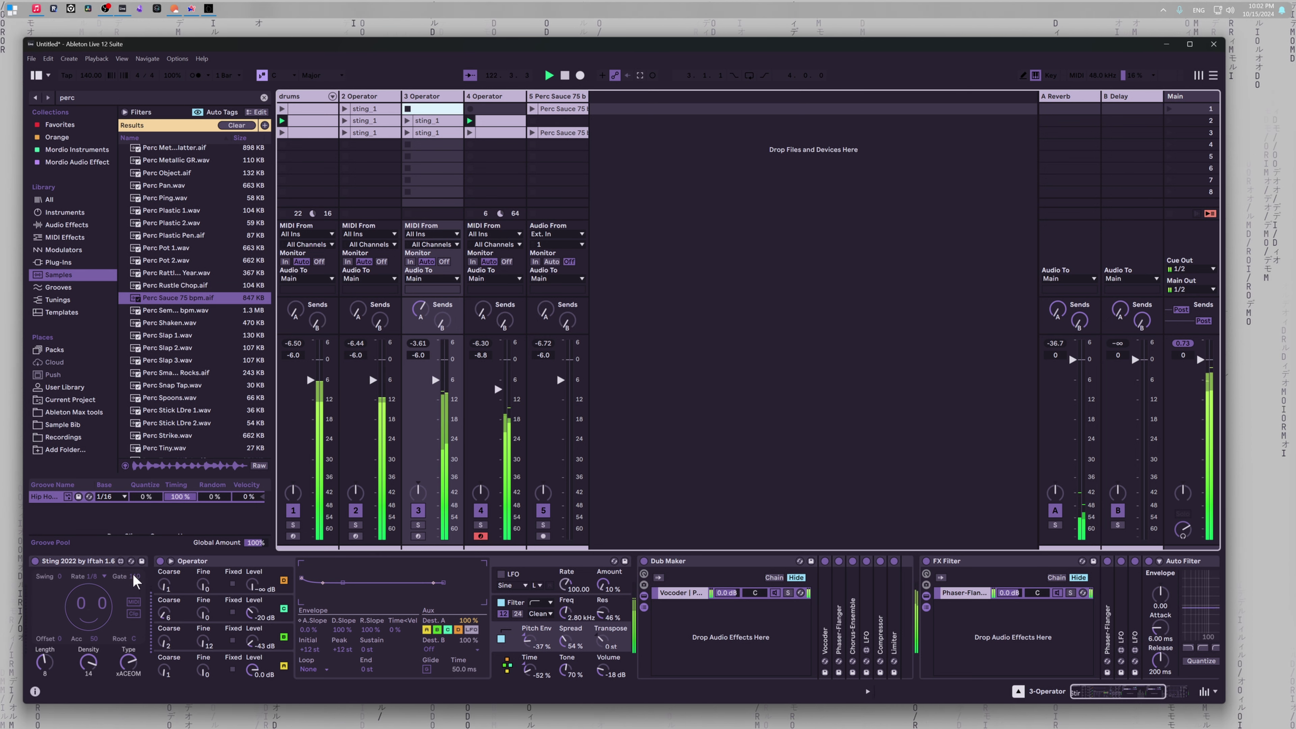
Step: Turn off the Sting device on the 3 Operator and 2 Operator tracks
{"action": "left_click", "coordinate": [35, 561]}
{"action": "left_click", "coordinate": [382, 181]}
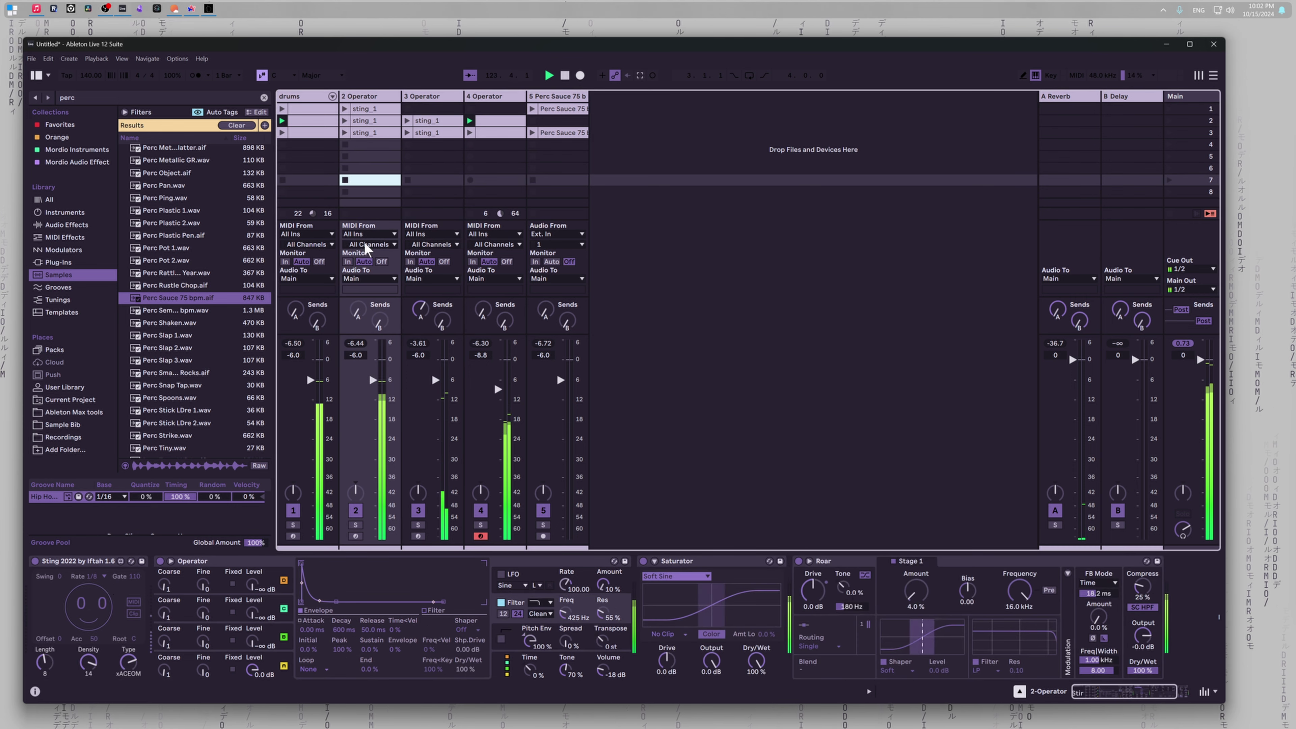
{"action": "left_click", "coordinate": [34, 561]}
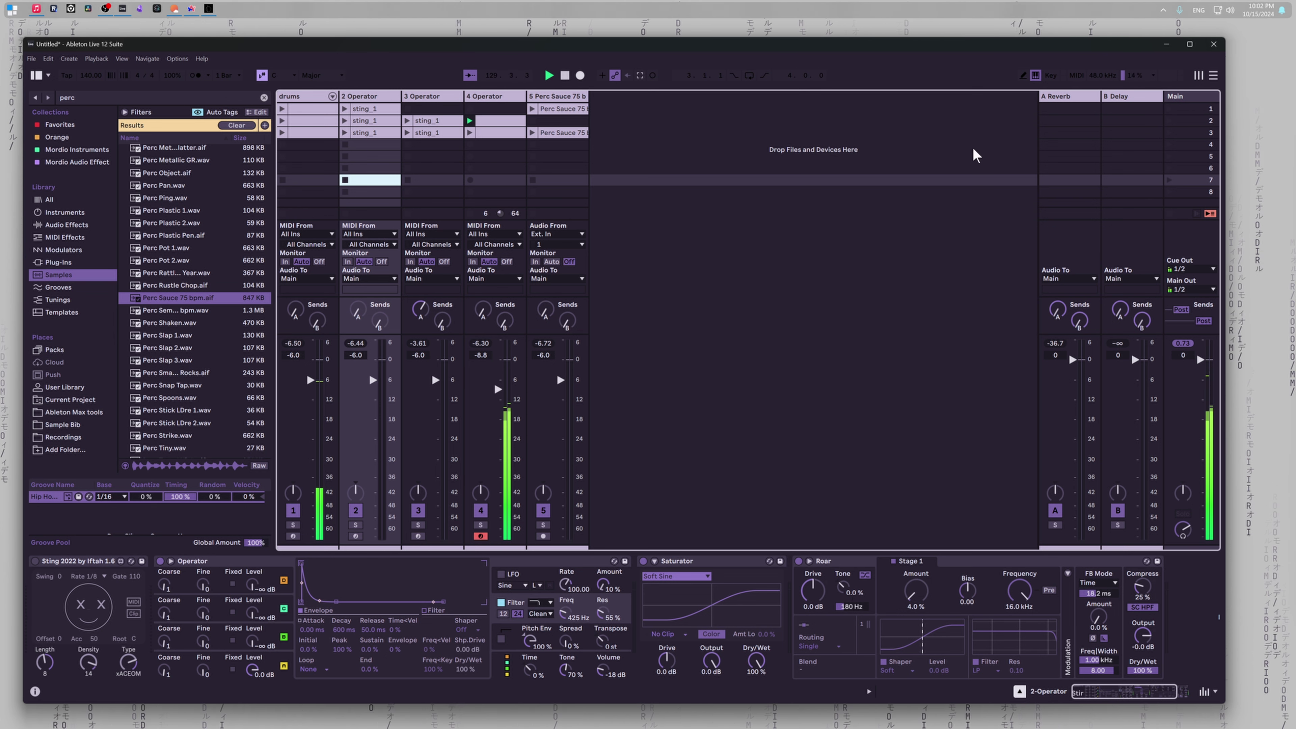
Step: Play scene 1, stop the drums clip, and launch scene 2 followed by scene 3 to audition the arrangement
{"action": "left_click", "coordinate": [1170, 109]}
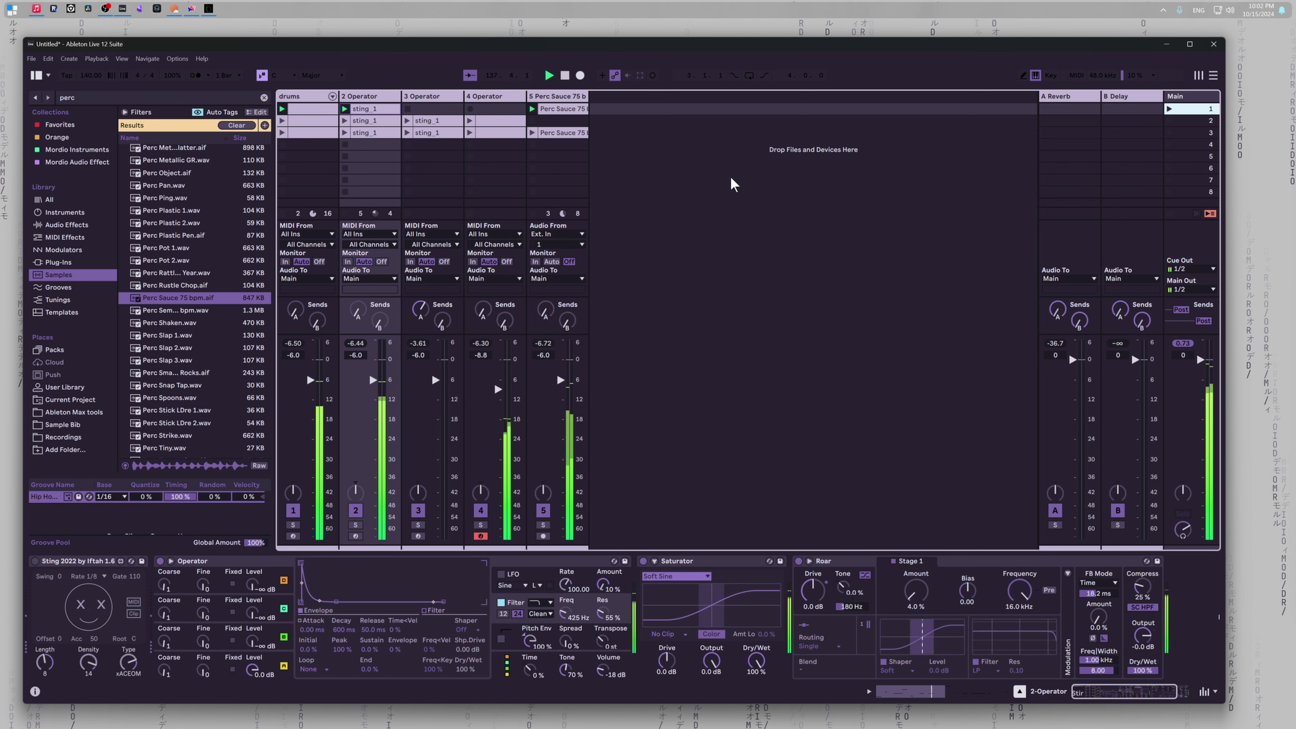
{"action": "left_click", "coordinate": [283, 145]}
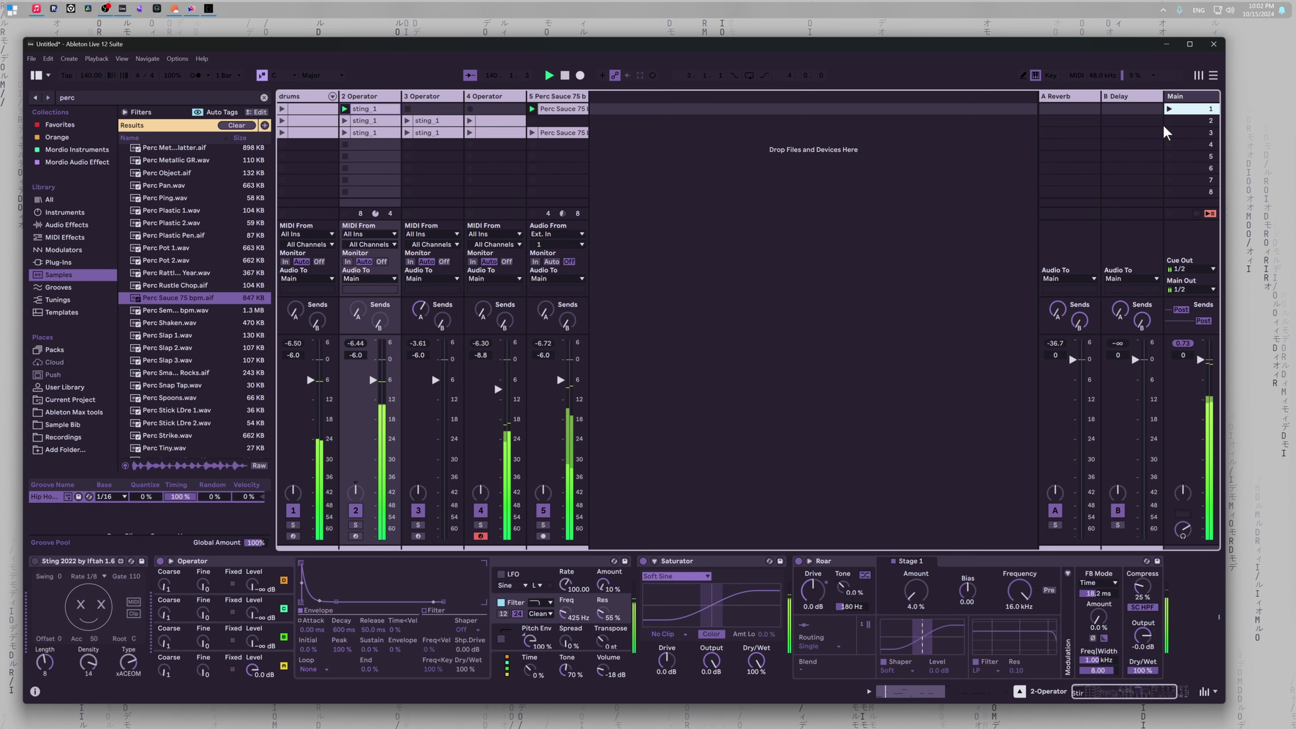
{"action": "left_click", "coordinate": [1189, 120]}
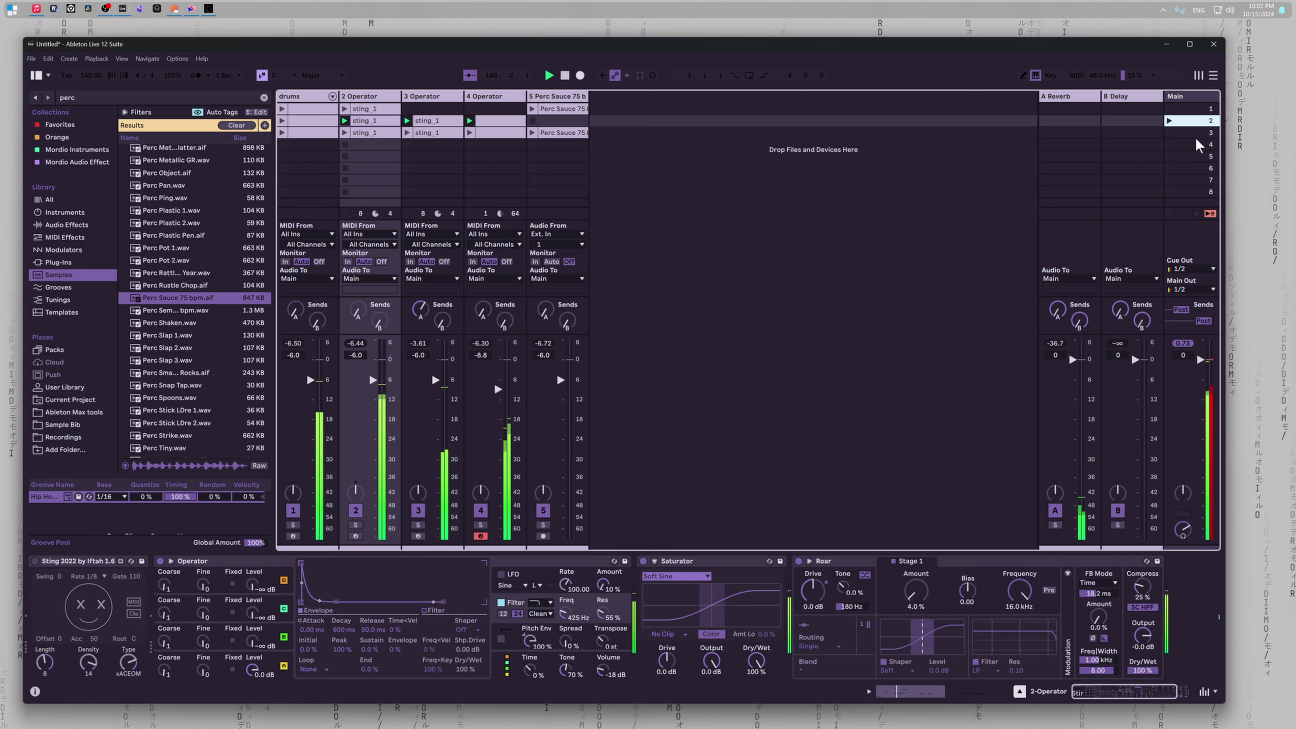
{"action": "left_click", "coordinate": [1169, 132]}
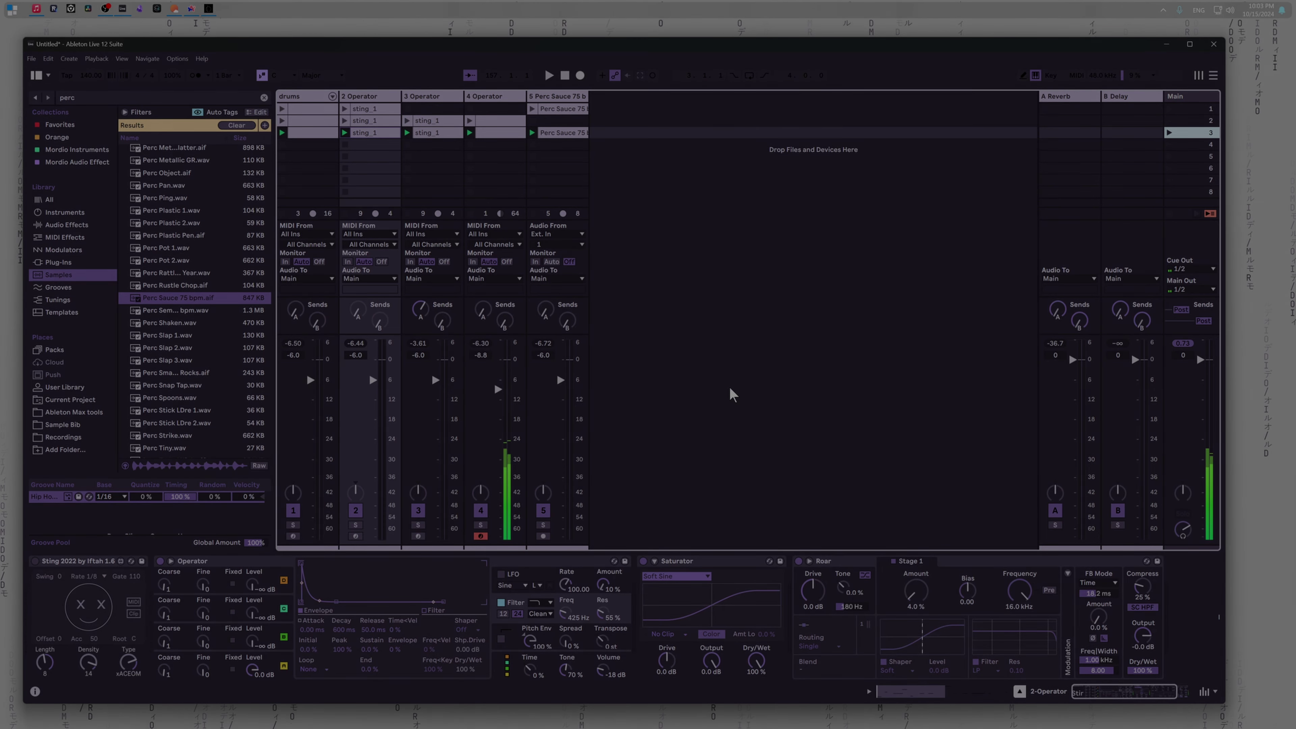
Step: Save the Live Set as "Dub stuff" in the Ableton Projekte folder
{"action": "key", "text": "ctrl+s"}
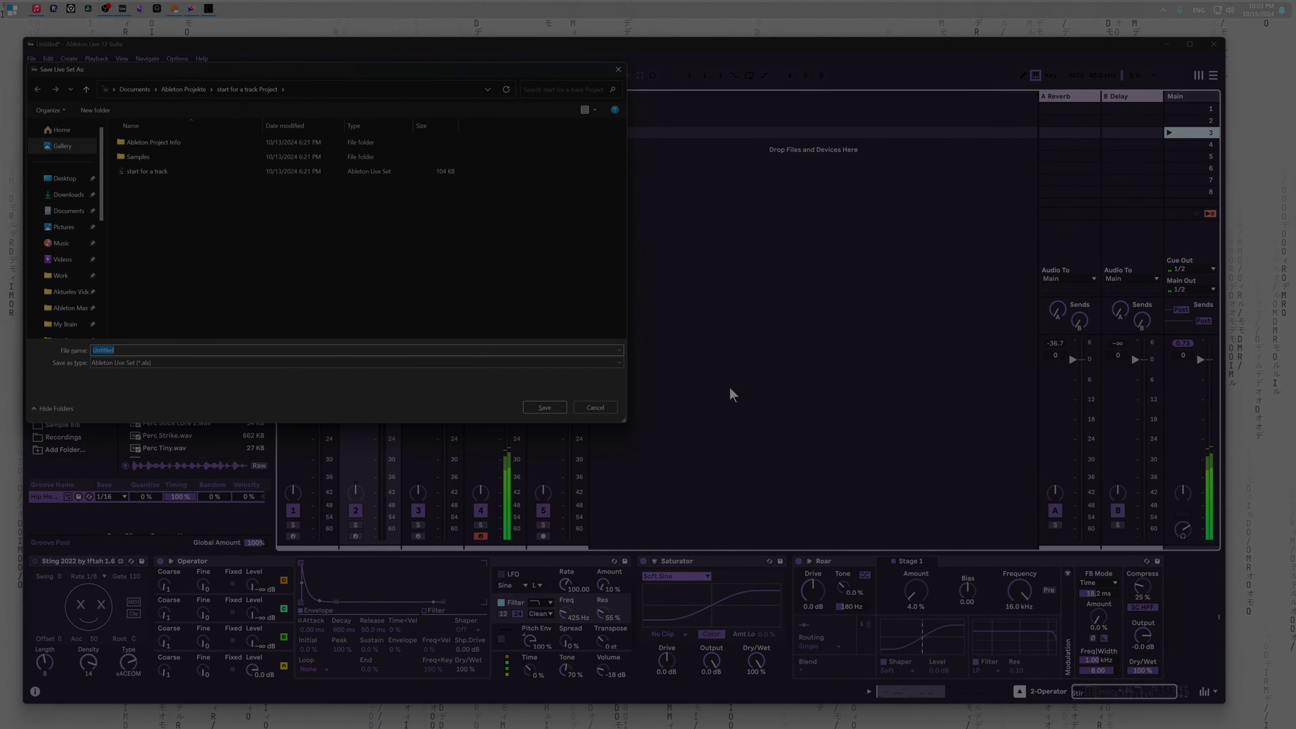
{"action": "left_click", "coordinate": [183, 90]}
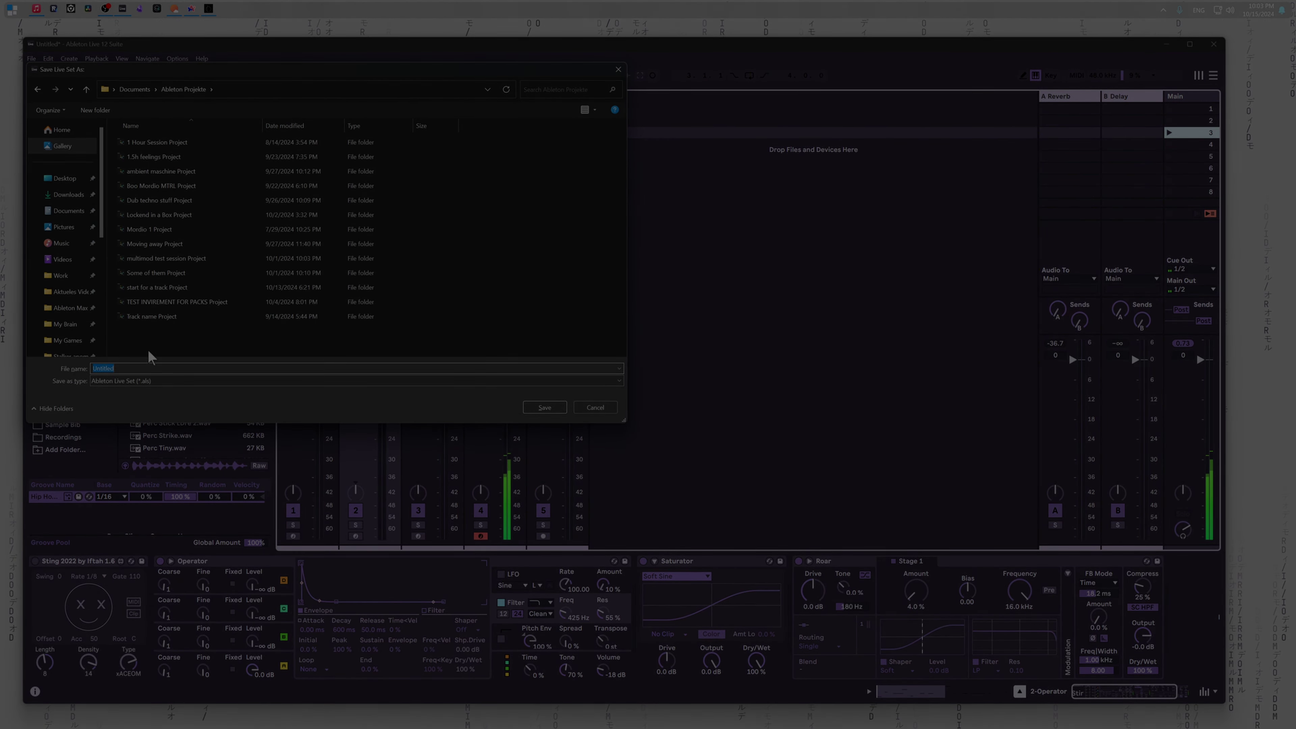
{"action": "type", "text": "Dub"}
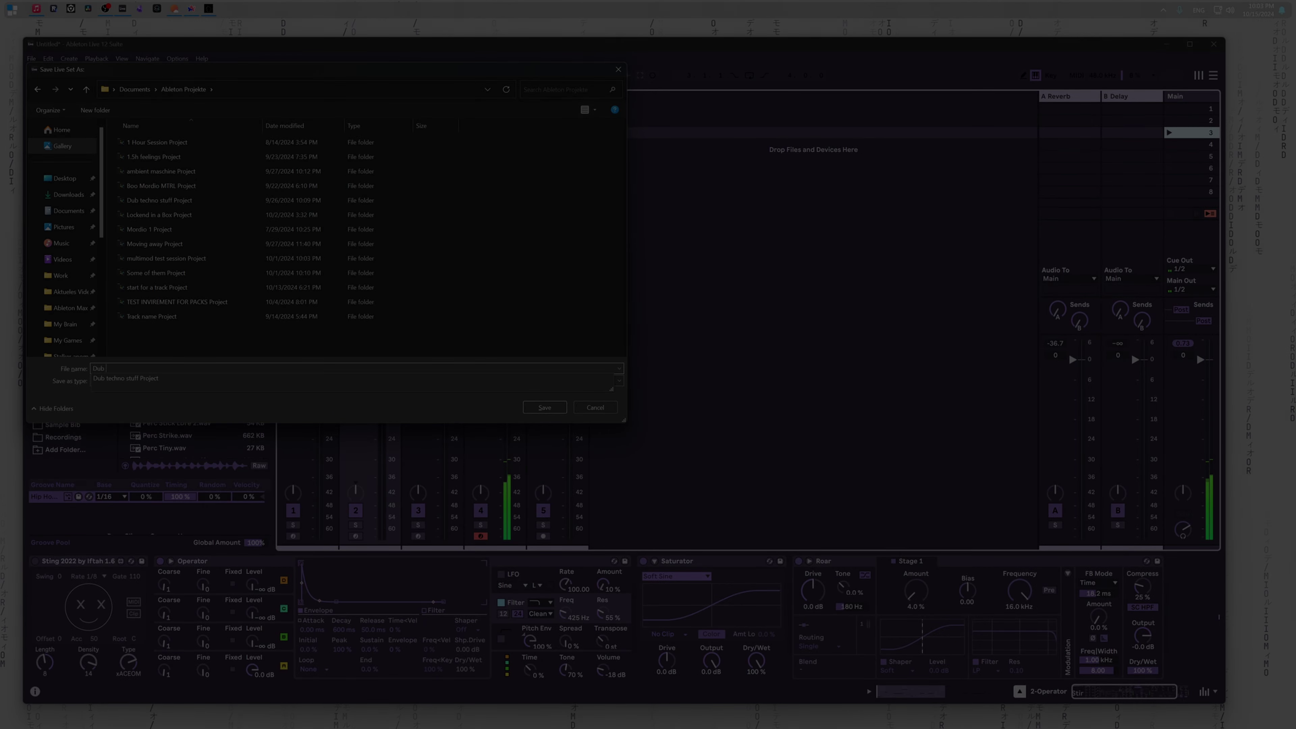
{"action": "type", "text": " stuff"}
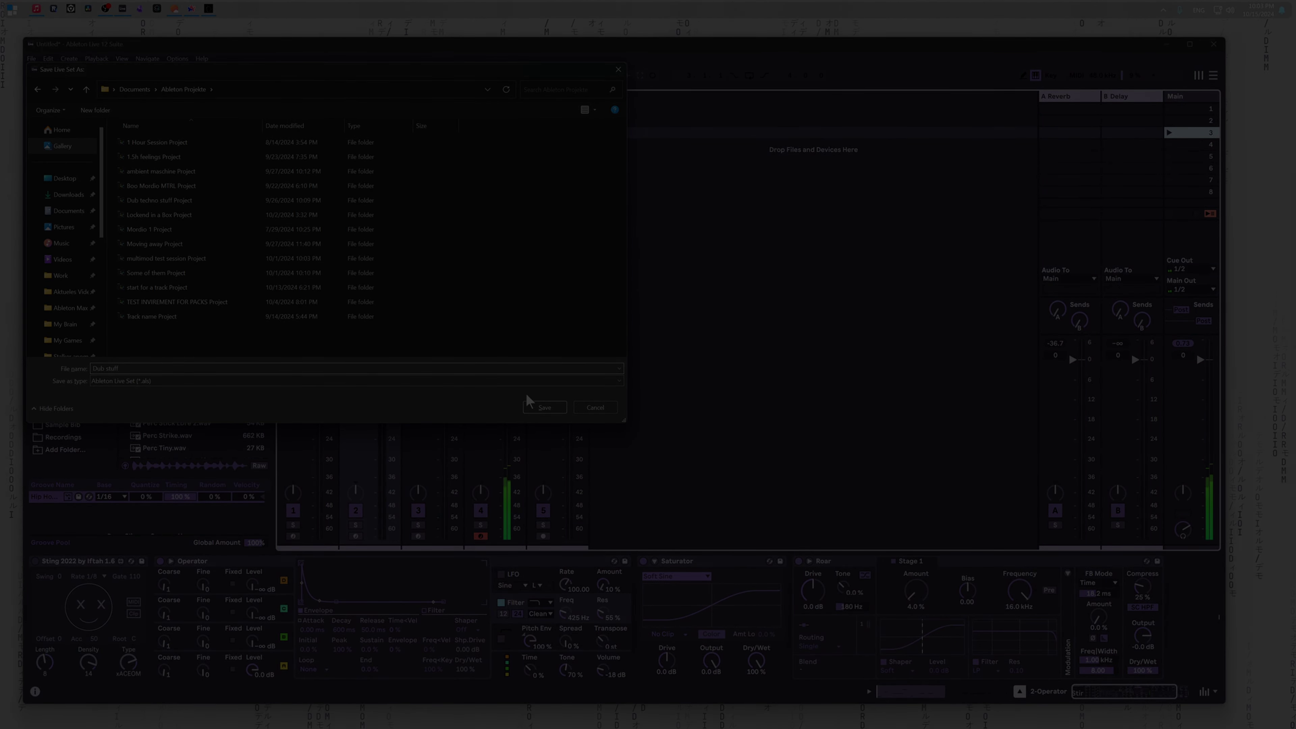
{"action": "left_click", "coordinate": [545, 408]}
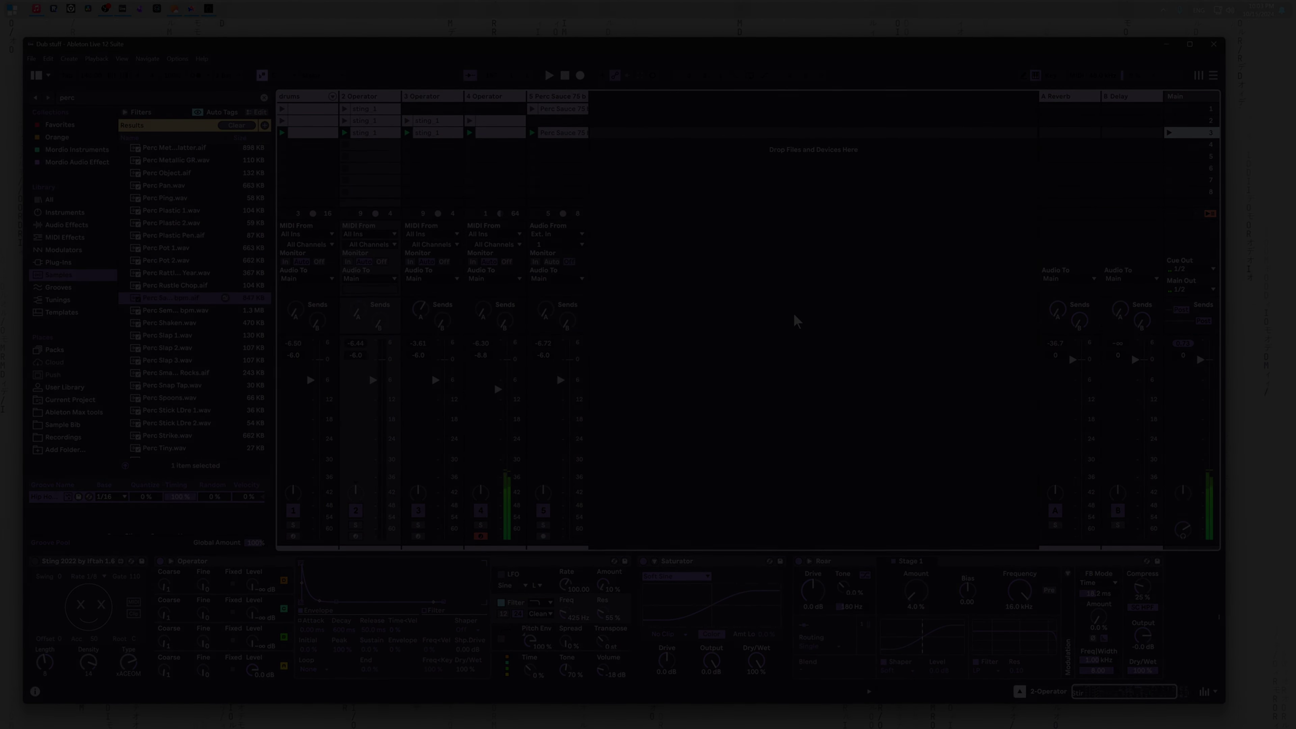